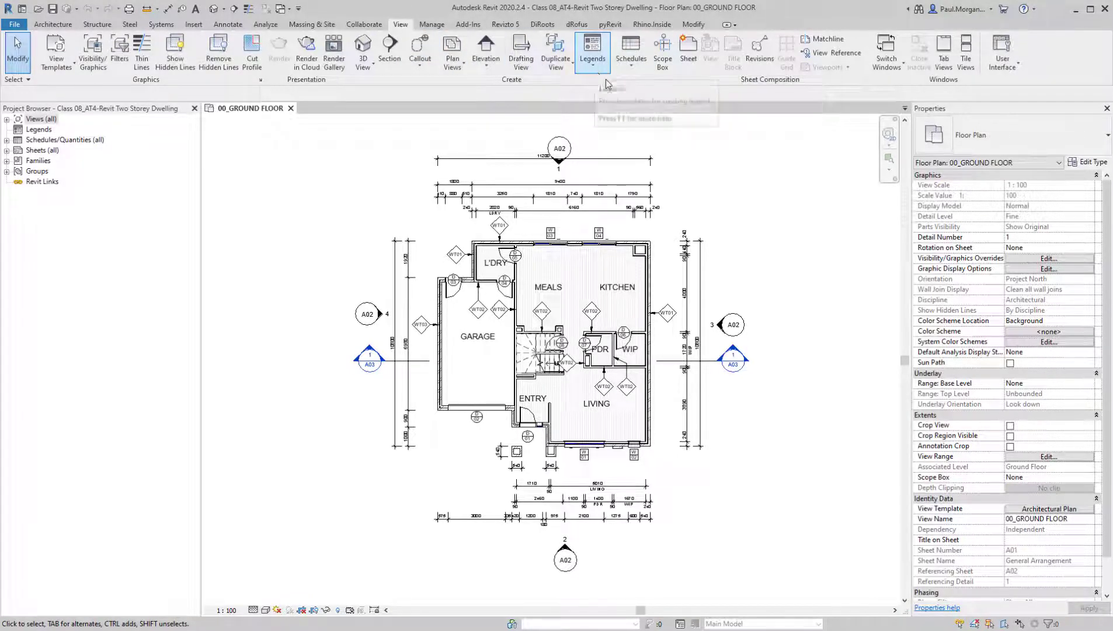
pyautogui.click(634, 70)
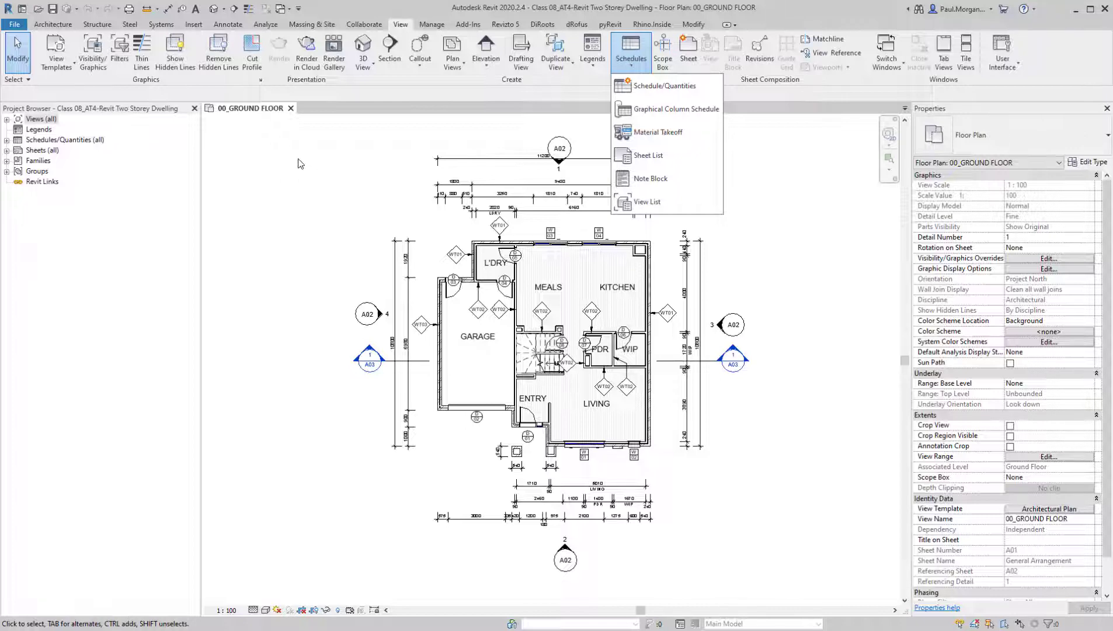
pyautogui.click(263, 182)
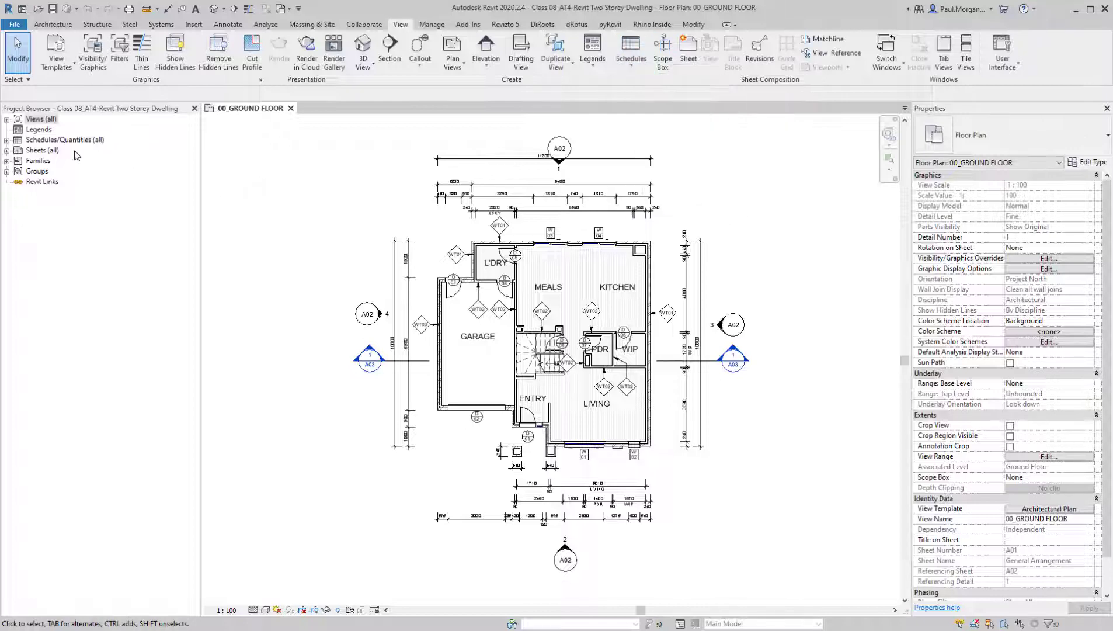
pyautogui.rightClick(46, 142)
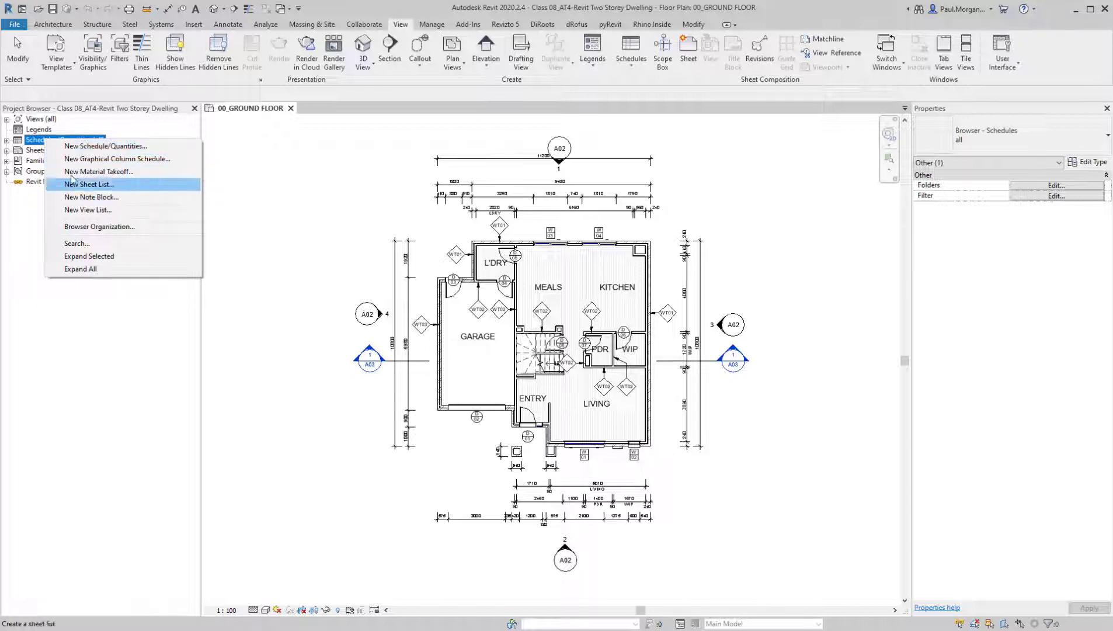
# Open the project's existing Door Schedule and Window Schedule to review their layout, returning to the Door Schedule
pyautogui.click(7, 141)
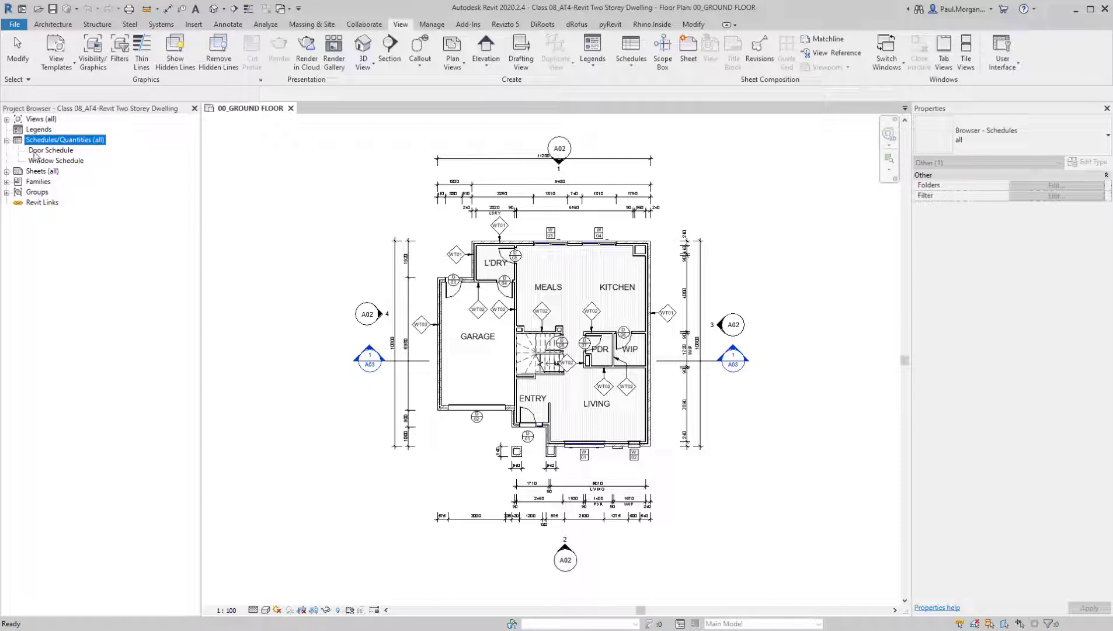
pyautogui.click(46, 152)
pyautogui.doubleClick(46, 151)
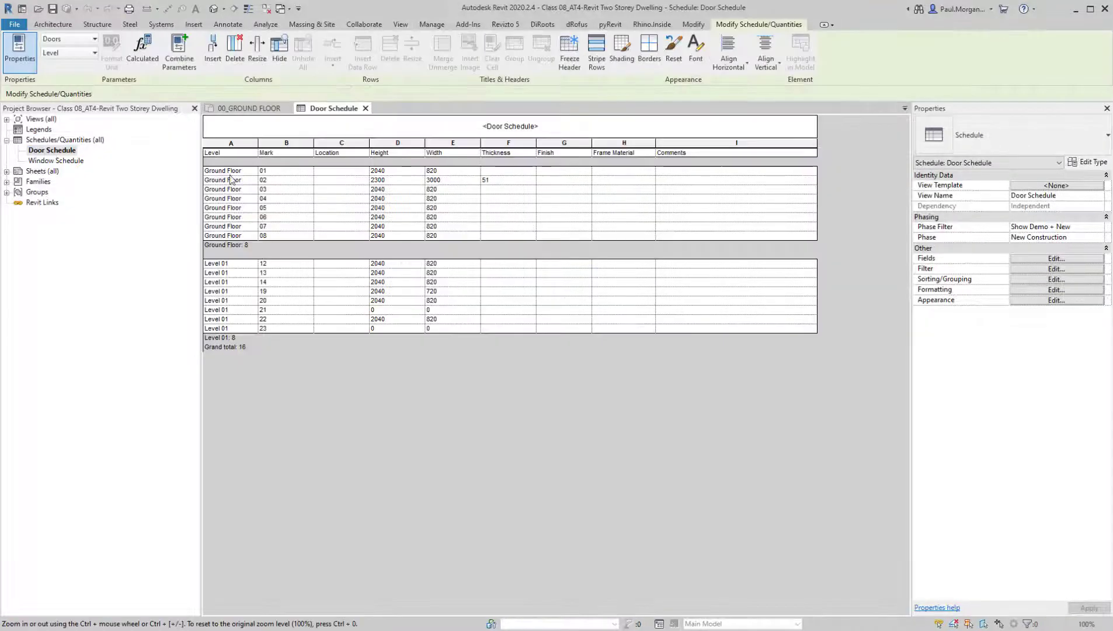
pyautogui.doubleClick(56, 165)
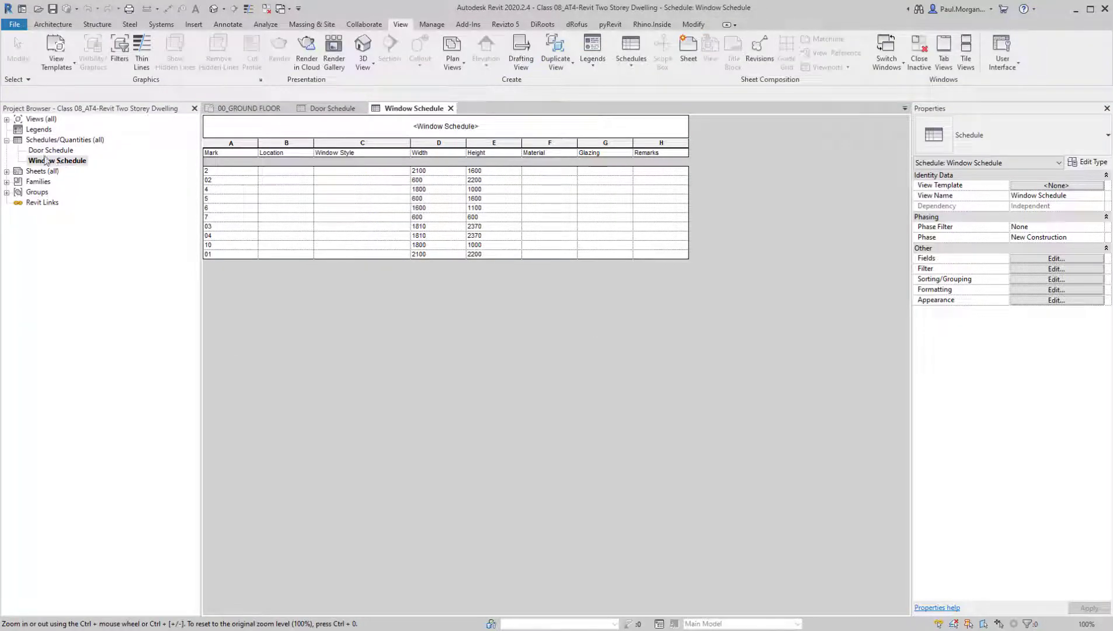
pyautogui.doubleClick(43, 151)
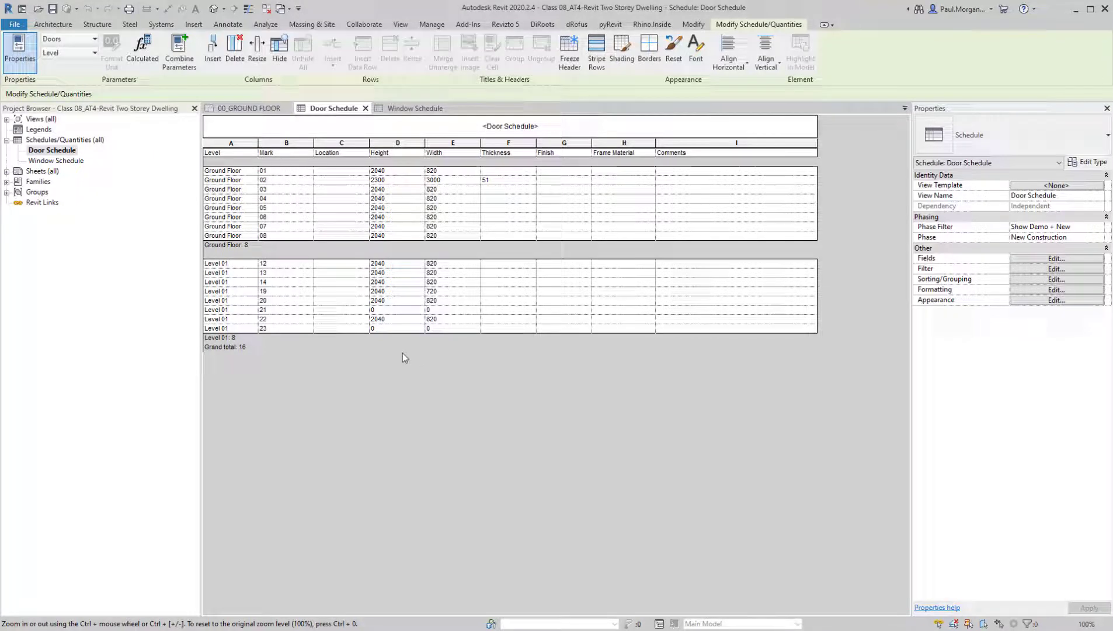
pyautogui.click(7, 139)
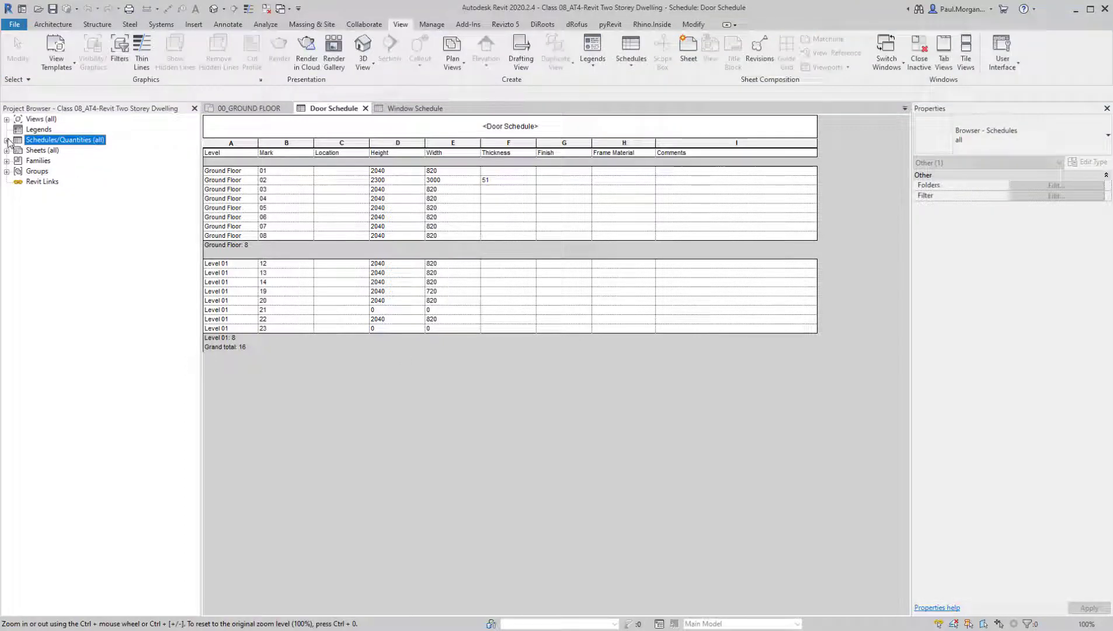
# Create a new schedule of building components for the Rooms category, named Room Schedule, in the New Construction phase
pyautogui.click(640, 76)
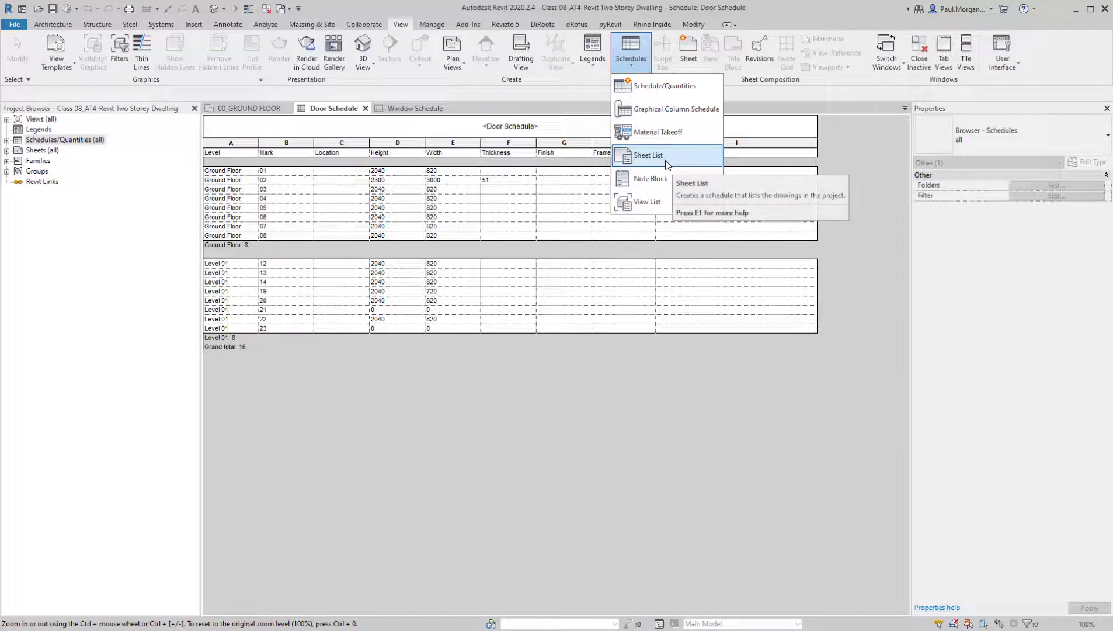
pyautogui.click(660, 89)
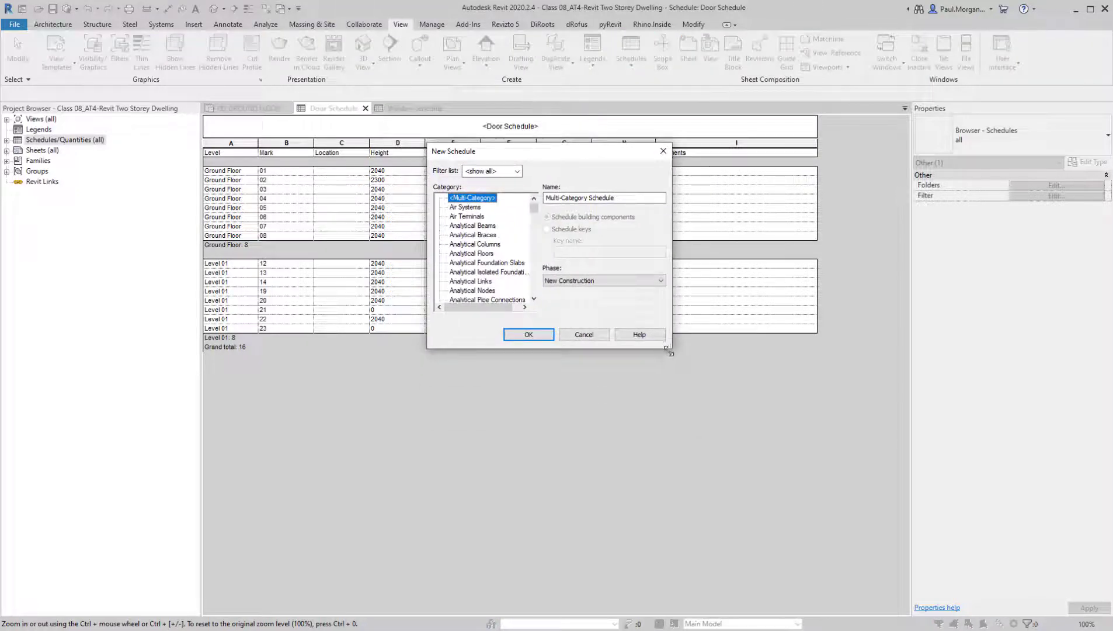
pyautogui.moveTo(665, 349); pyautogui.dragTo(860, 484)
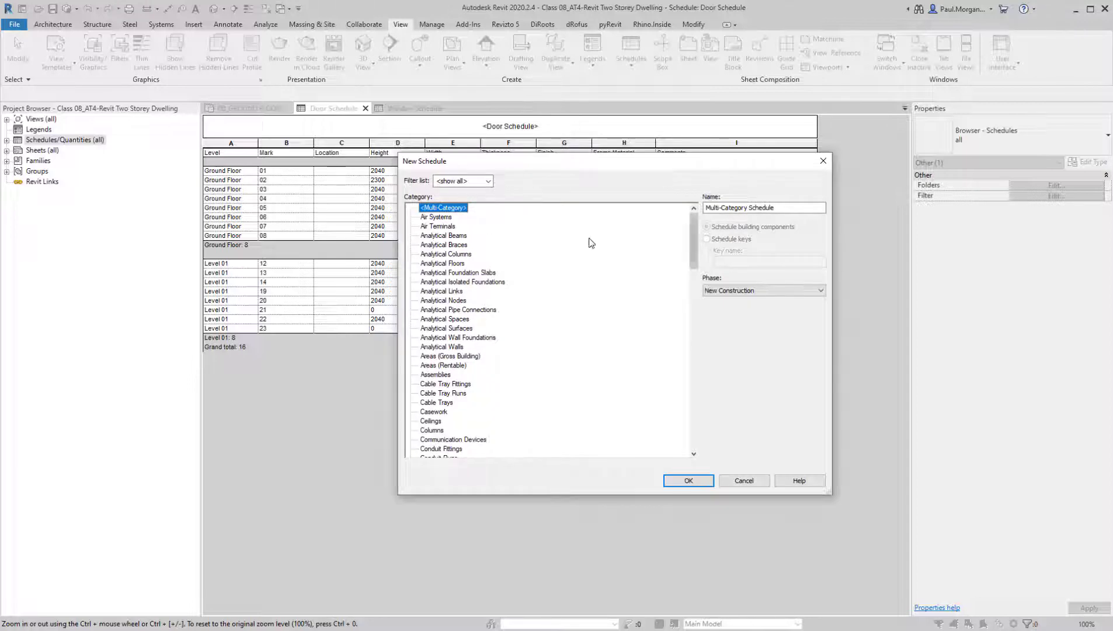
pyautogui.moveTo(696, 248); pyautogui.dragTo(697, 374)
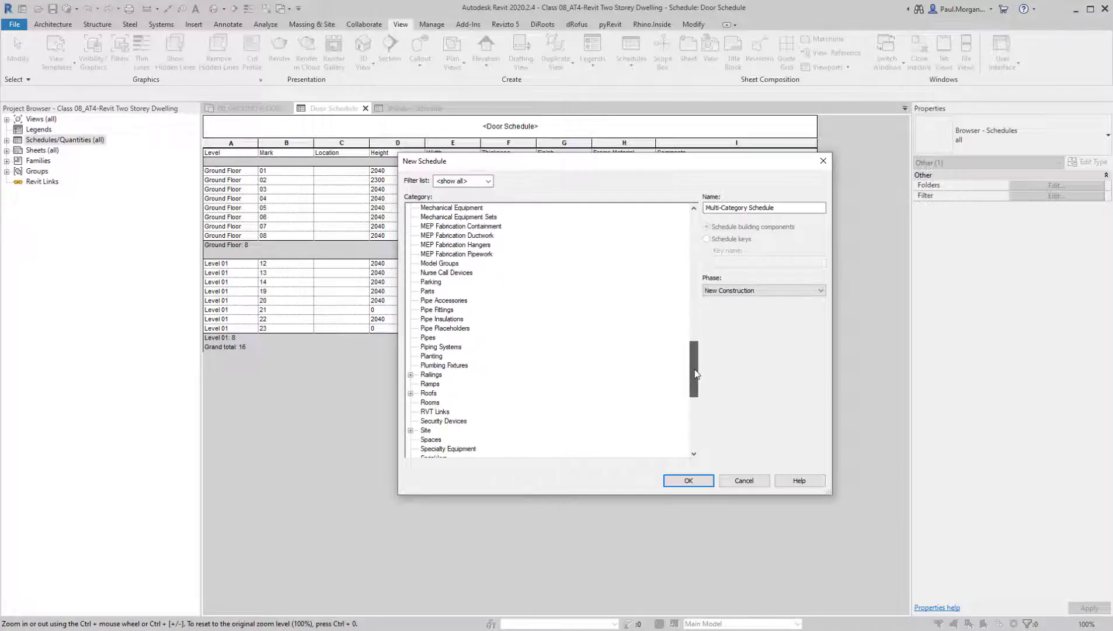
pyautogui.click(423, 404)
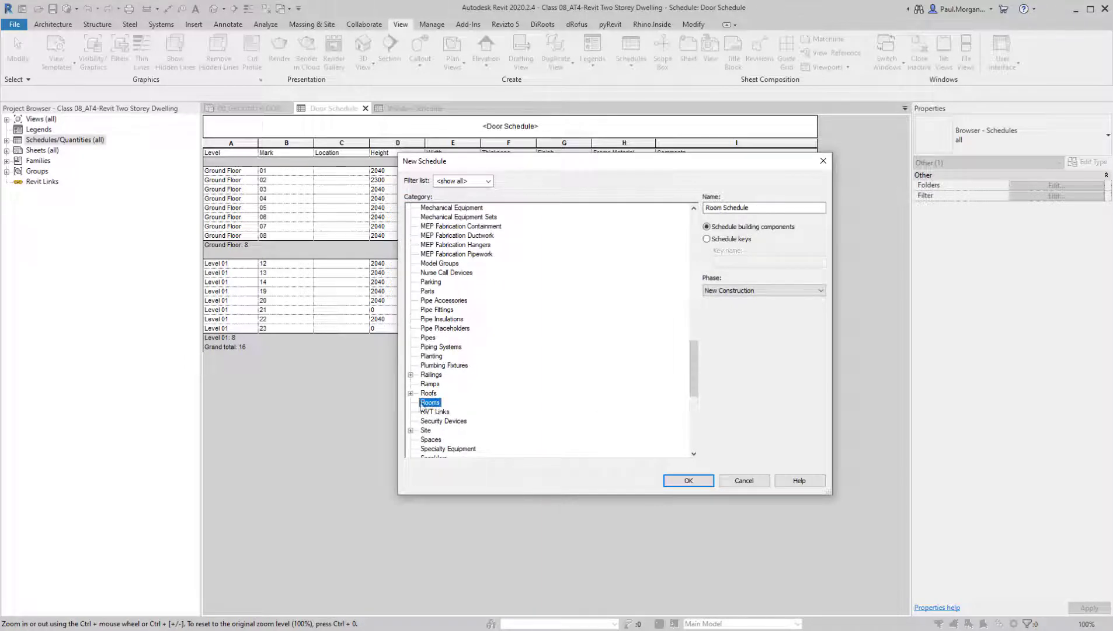
pyautogui.click(771, 209)
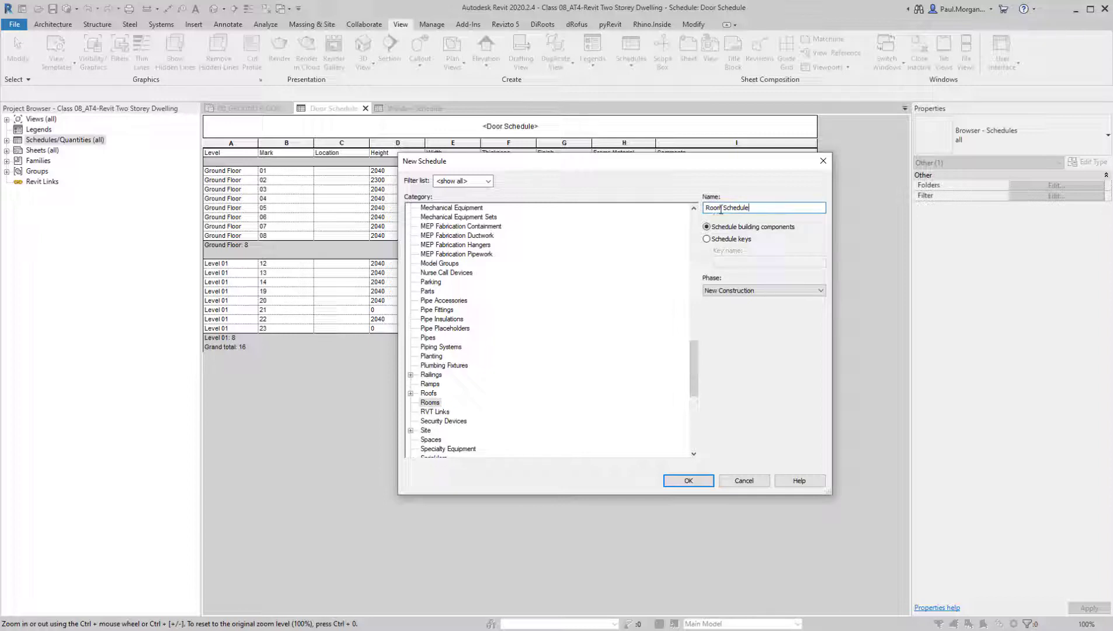
pyautogui.click(767, 291)
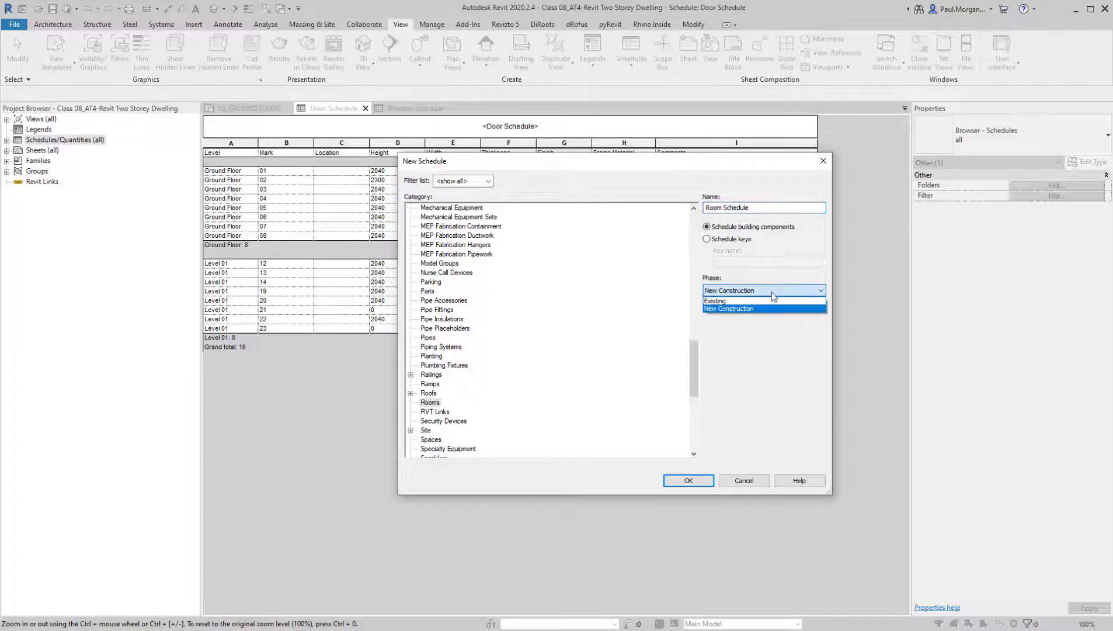
pyautogui.click(771, 292)
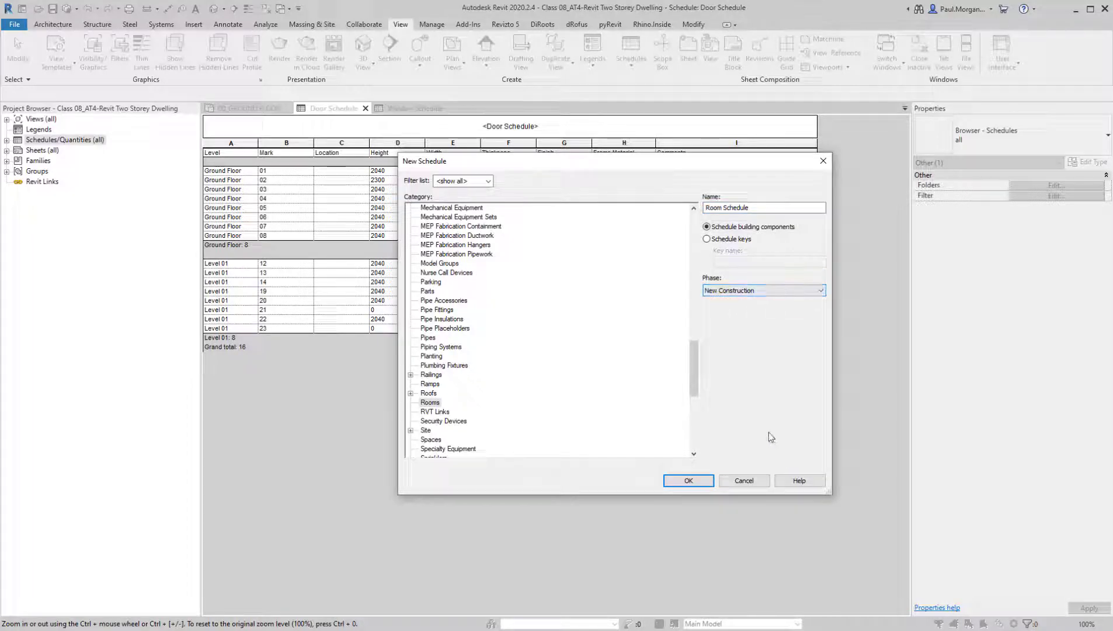
pyautogui.click(683, 484)
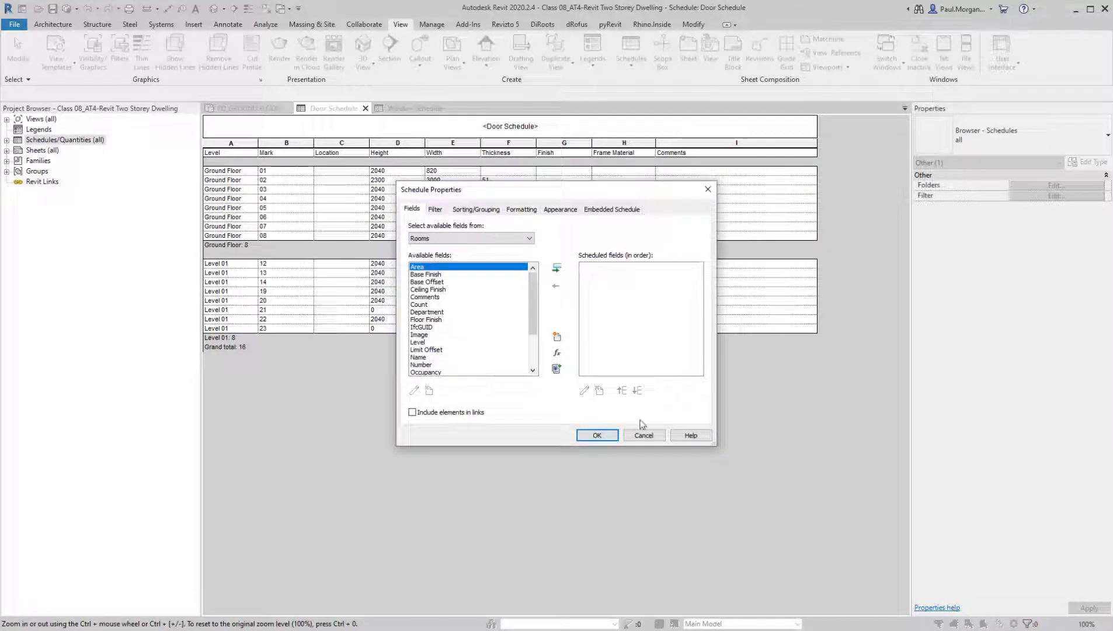
# Enlarge the schedule properties dialog and add the Rooms fields Area, Ceiling Finish and Floor Finish to the scheduled fields
pyautogui.moveTo(713, 446); pyautogui.dragTo(842, 524)
pyautogui.moveTo(572, 191); pyautogui.dragTo(554, 191)
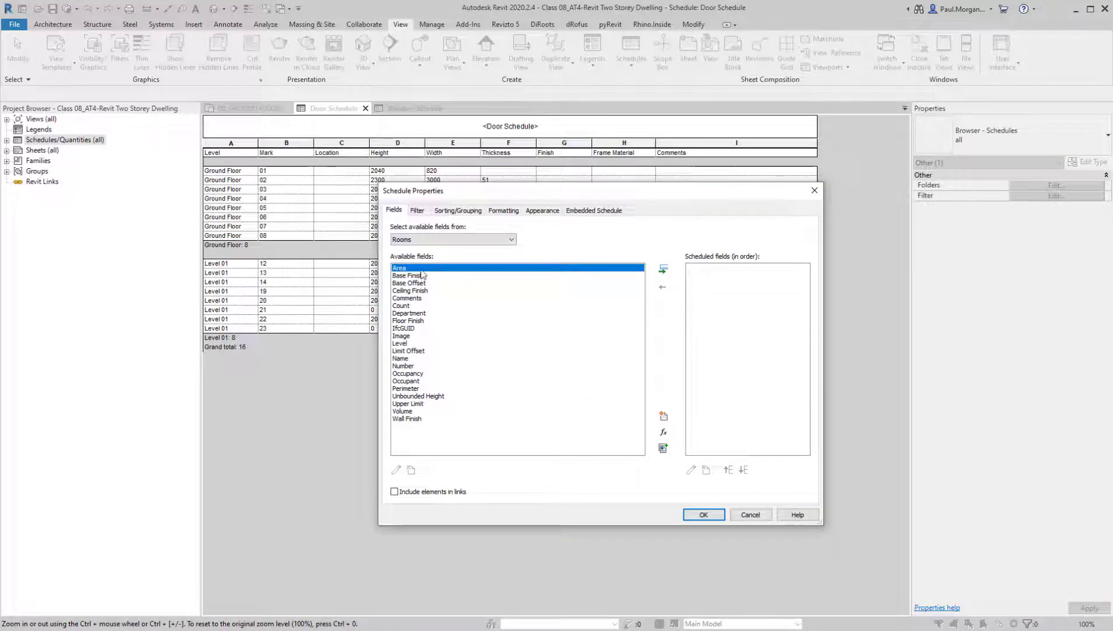
pyautogui.click(425, 240)
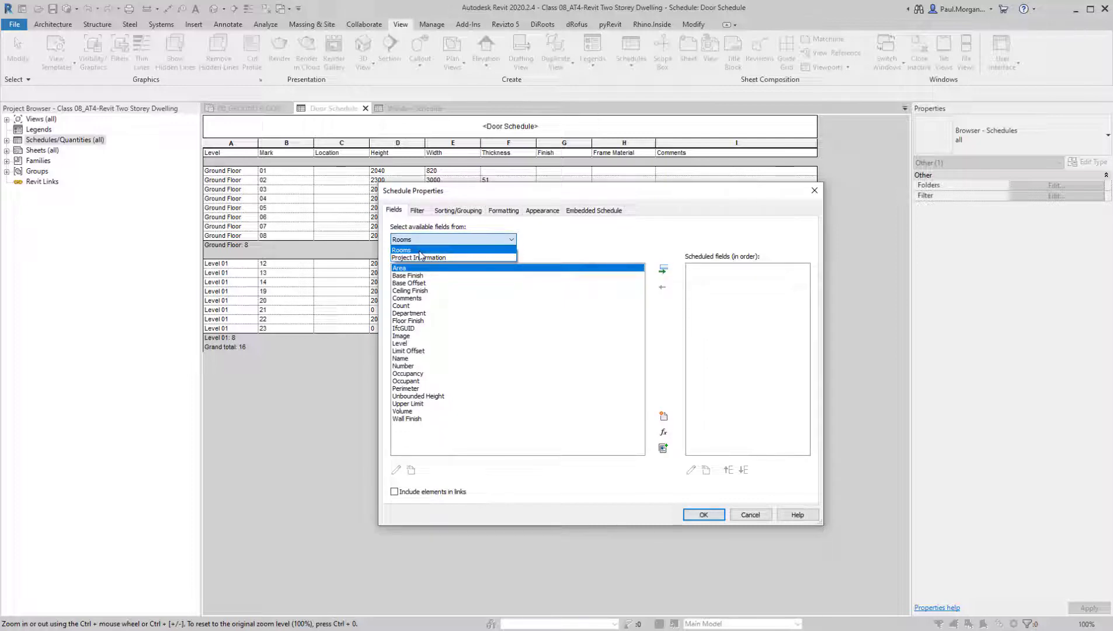
pyautogui.click(420, 251)
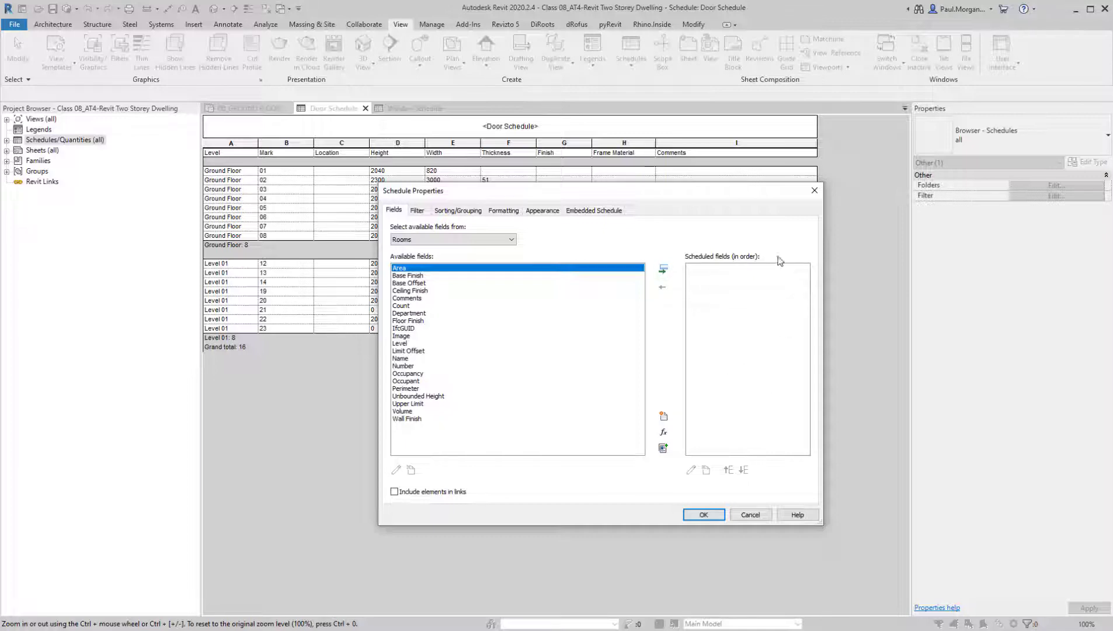
pyautogui.click(663, 269)
pyautogui.click(413, 284)
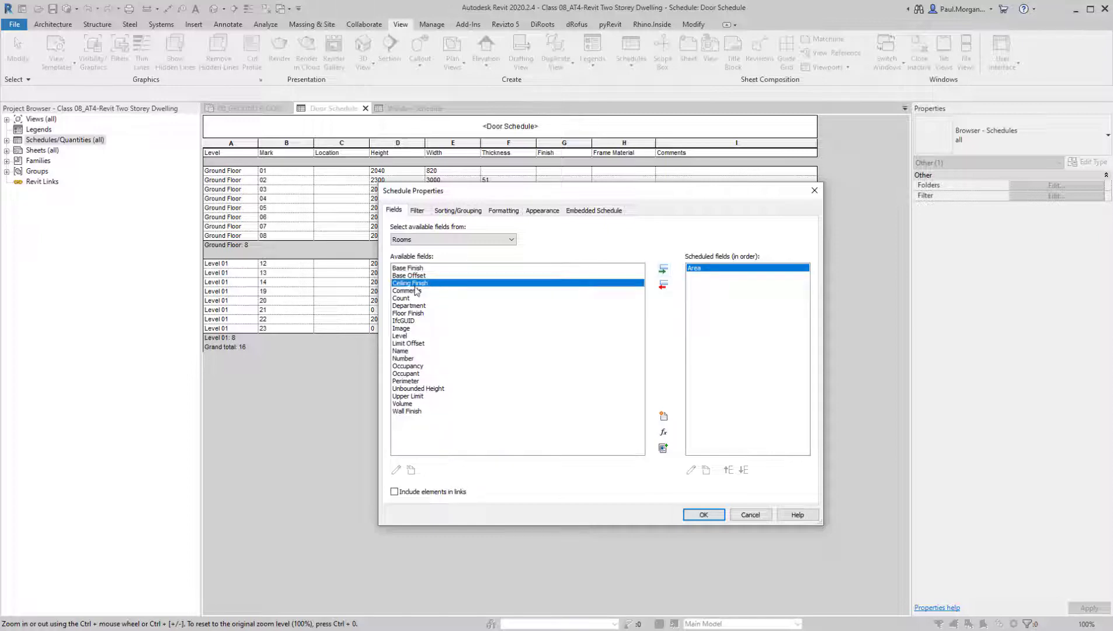
pyautogui.click(662, 270)
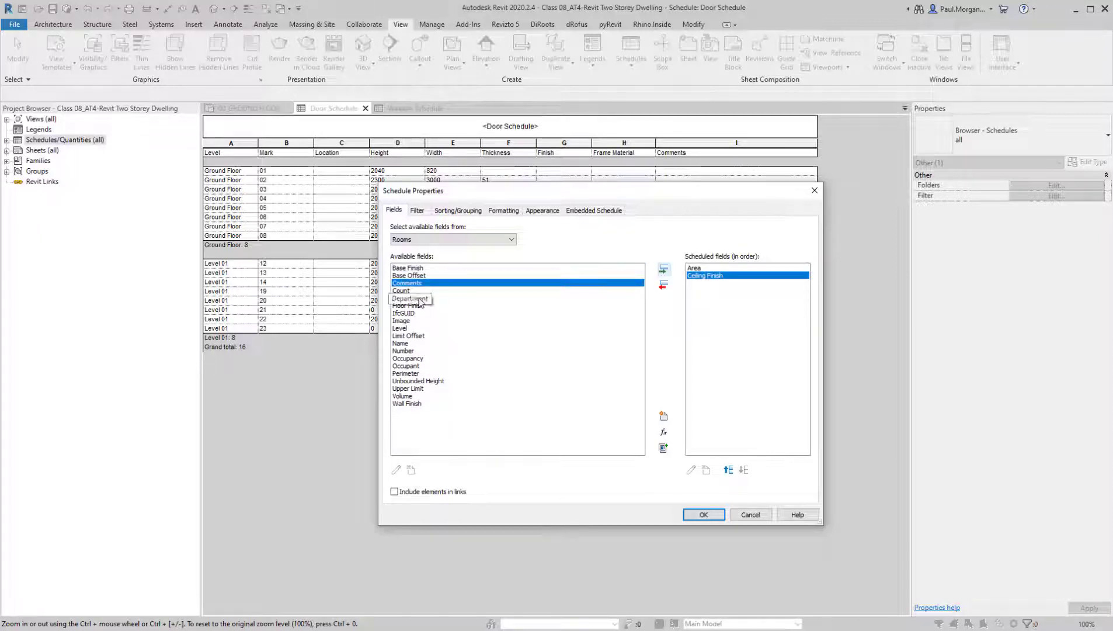
pyautogui.click(420, 306)
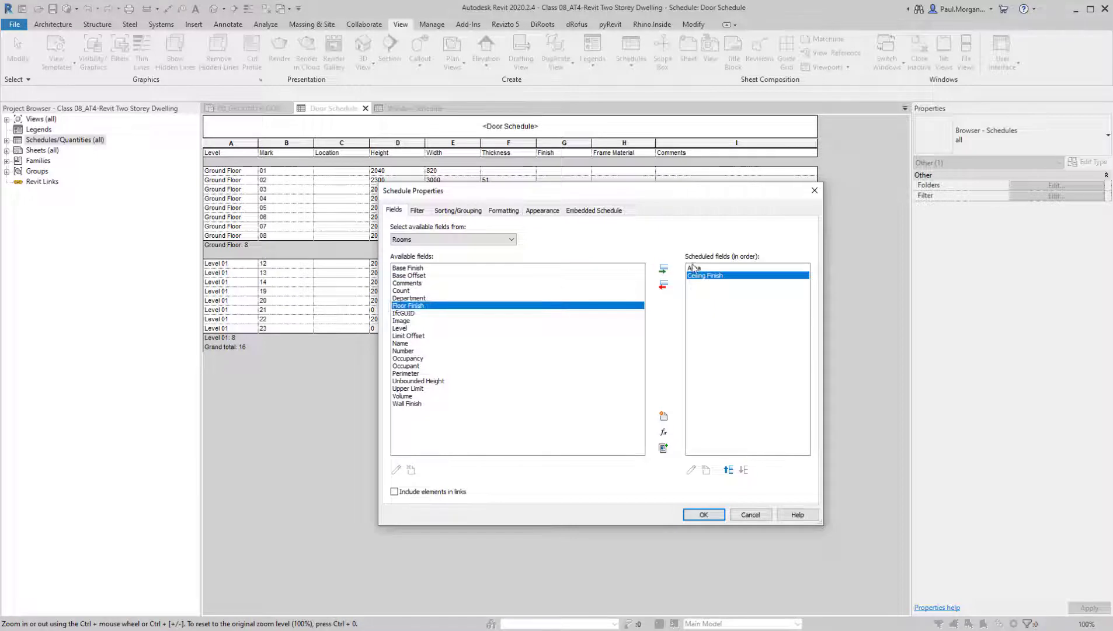
pyautogui.click(663, 269)
# Add the Limit Offset, Name and Level fields to the room schedule
pyautogui.click(421, 329)
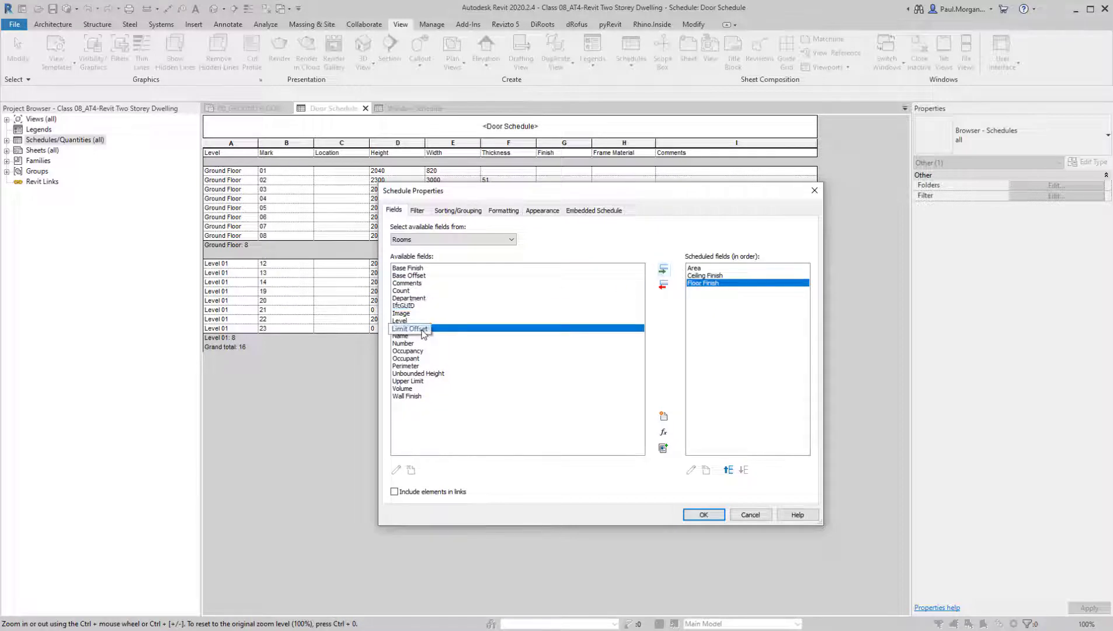
pyautogui.click(663, 272)
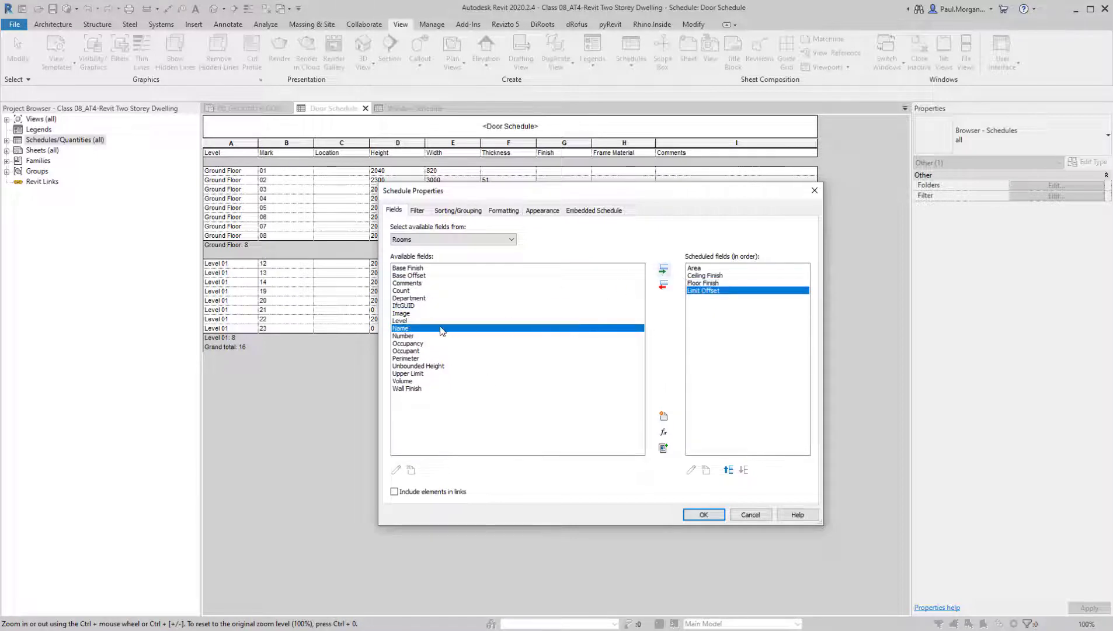
pyautogui.click(663, 269)
pyautogui.click(405, 314)
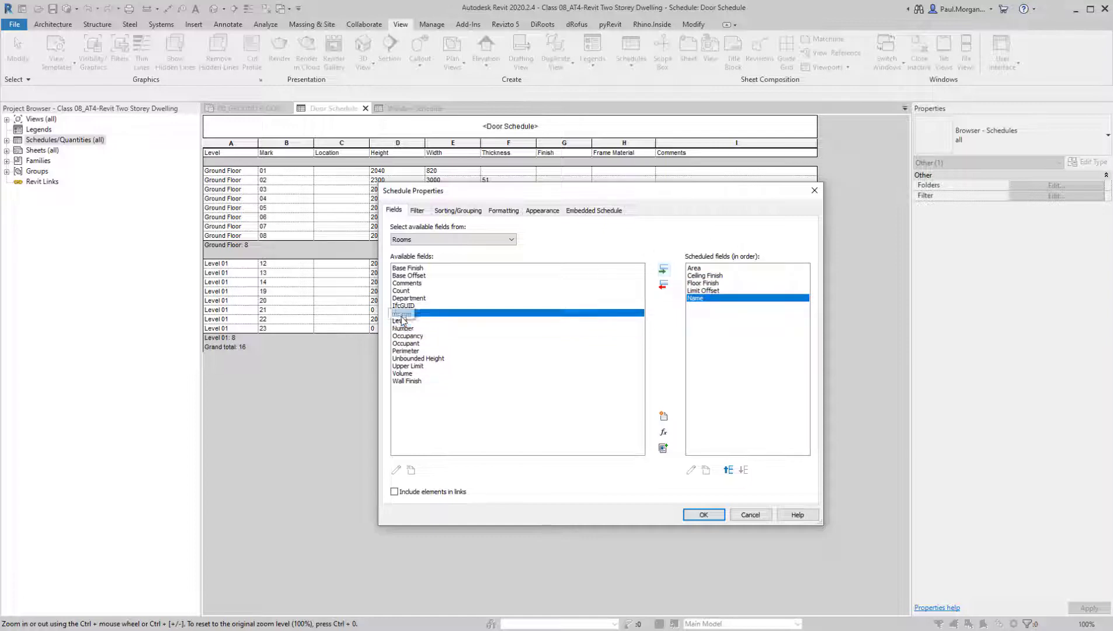
pyautogui.click(405, 320)
pyautogui.click(663, 269)
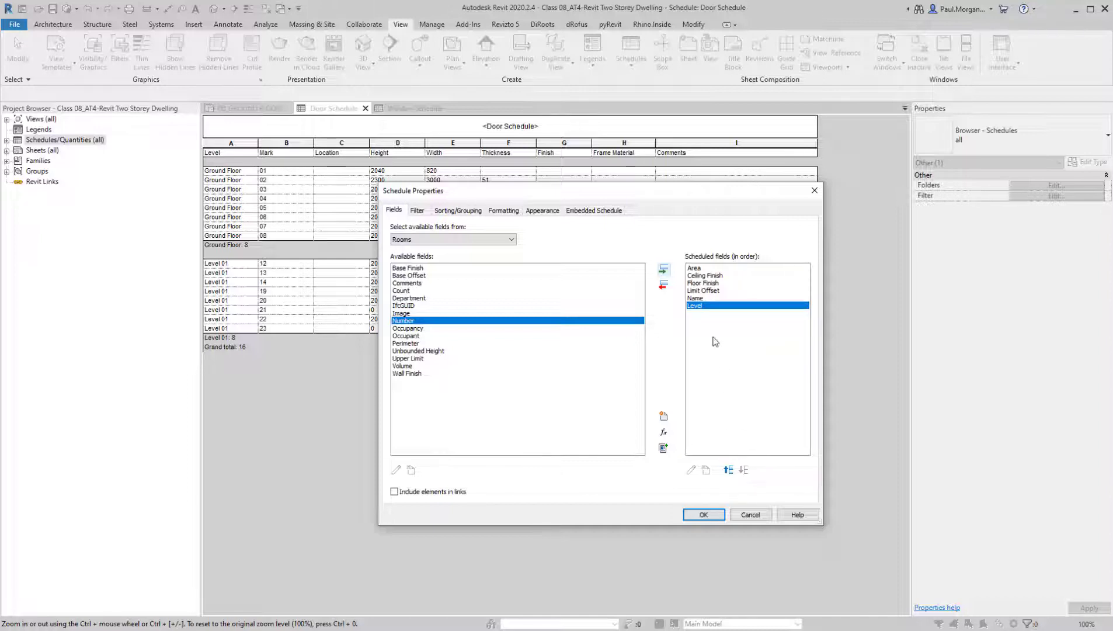
# Move the Level field to the first place in the scheduled fields order
pyautogui.click(730, 470)
pyautogui.click(729, 470)
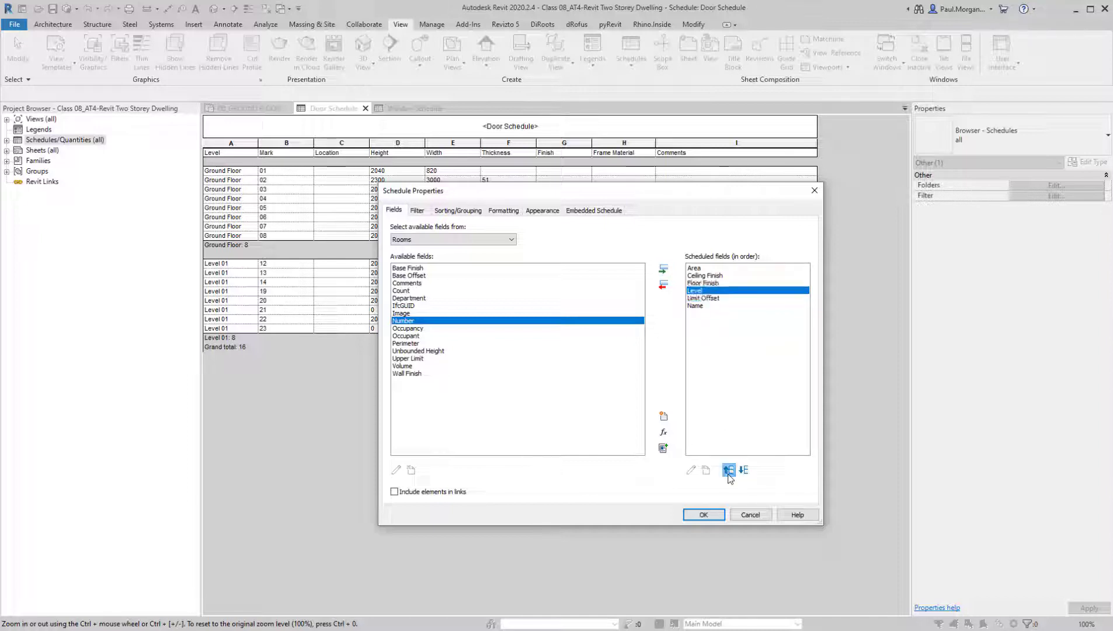
pyautogui.click(730, 470)
pyautogui.click(730, 470)
pyautogui.click(729, 469)
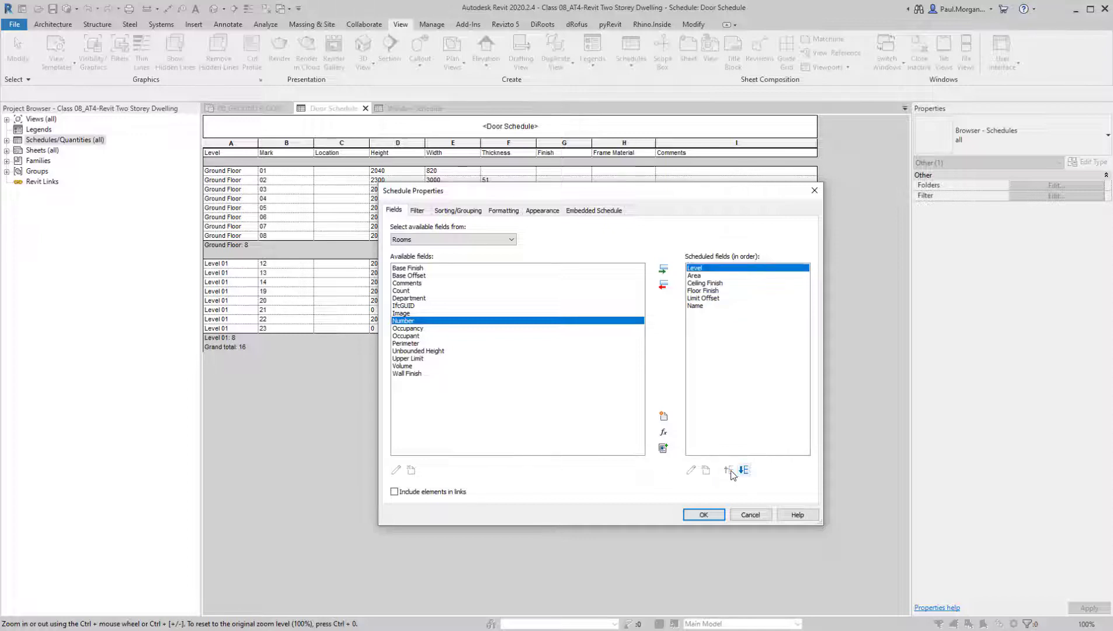
# Move the Name field up to second place, directly after Level
pyautogui.click(704, 306)
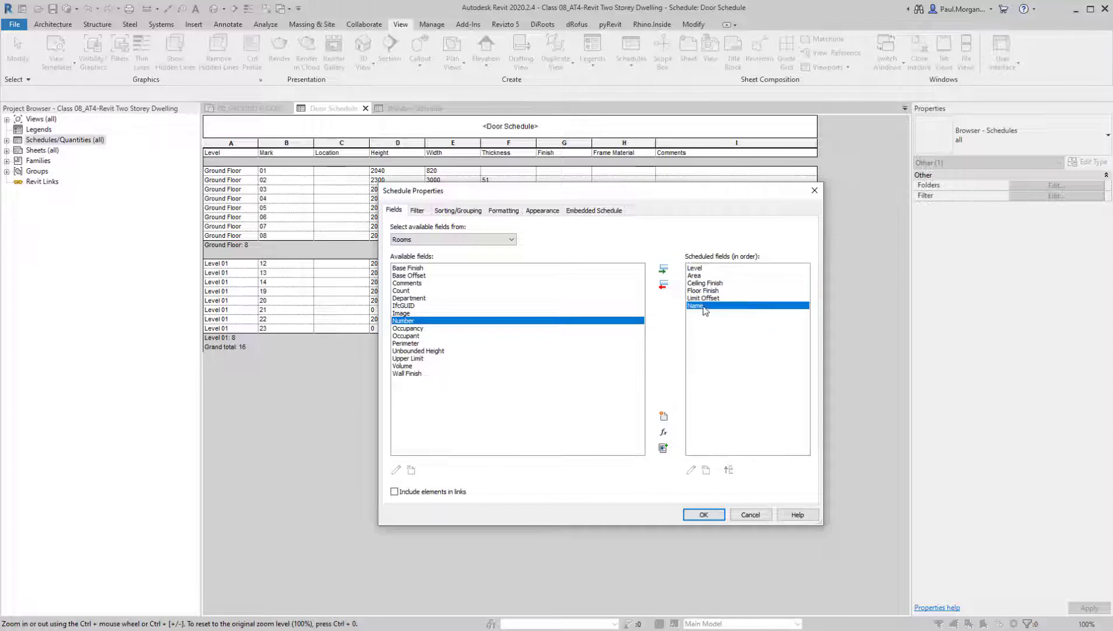
pyautogui.click(729, 470)
pyautogui.click(729, 469)
pyautogui.click(730, 471)
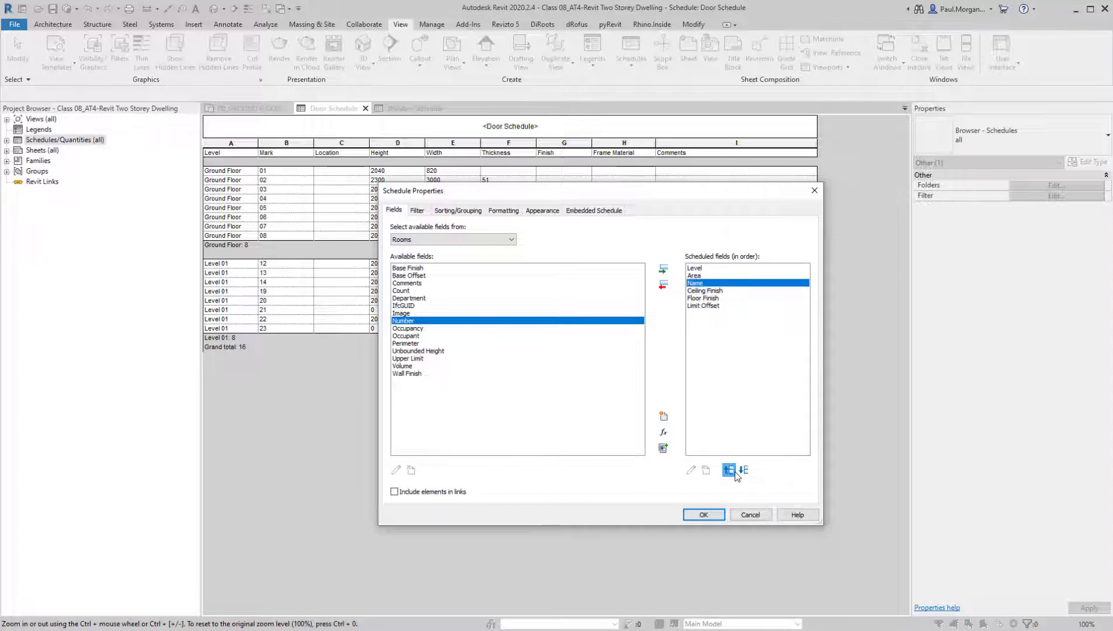
pyautogui.click(734, 472)
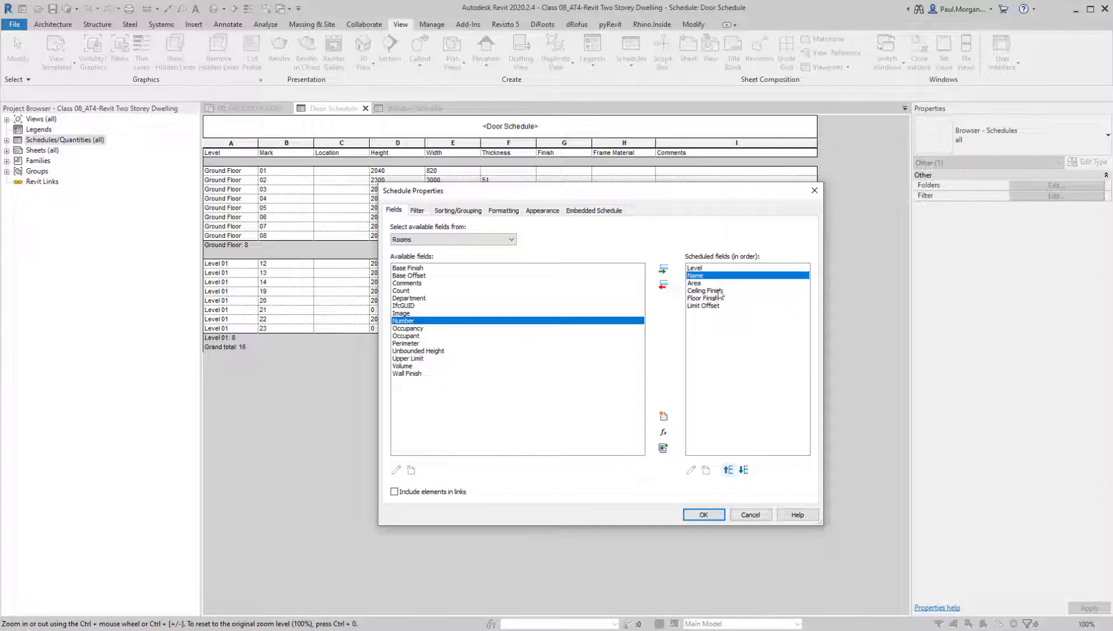
# Move the Floor Finish field ahead of Ceiling Finish in the scheduled fields order
pyautogui.click(707, 298)
pyautogui.click(728, 470)
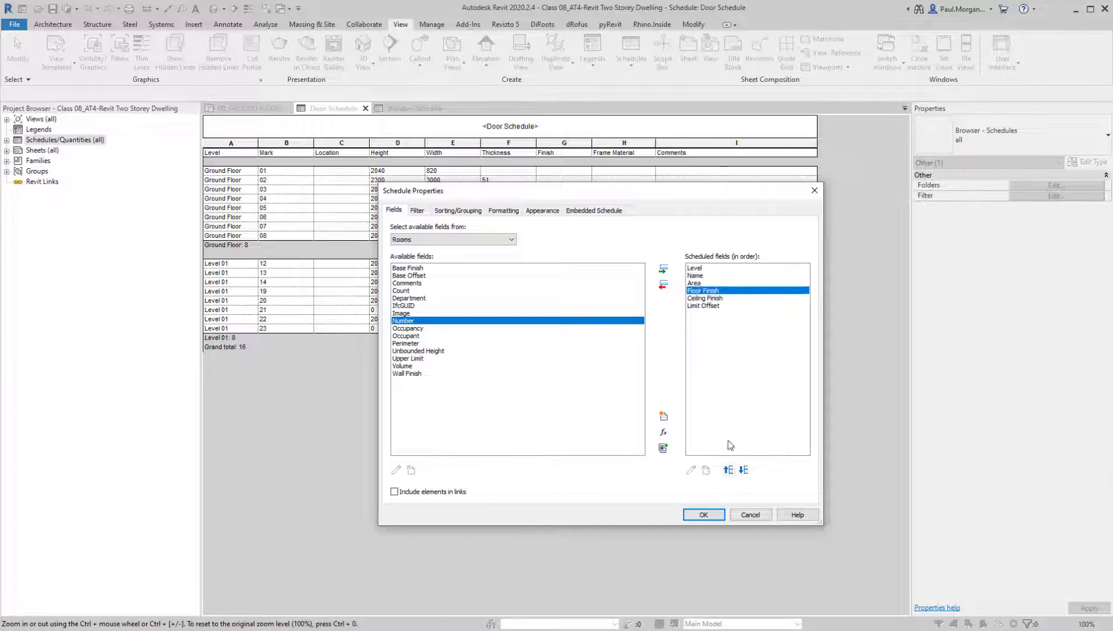
pyautogui.click(714, 306)
pyautogui.click(724, 299)
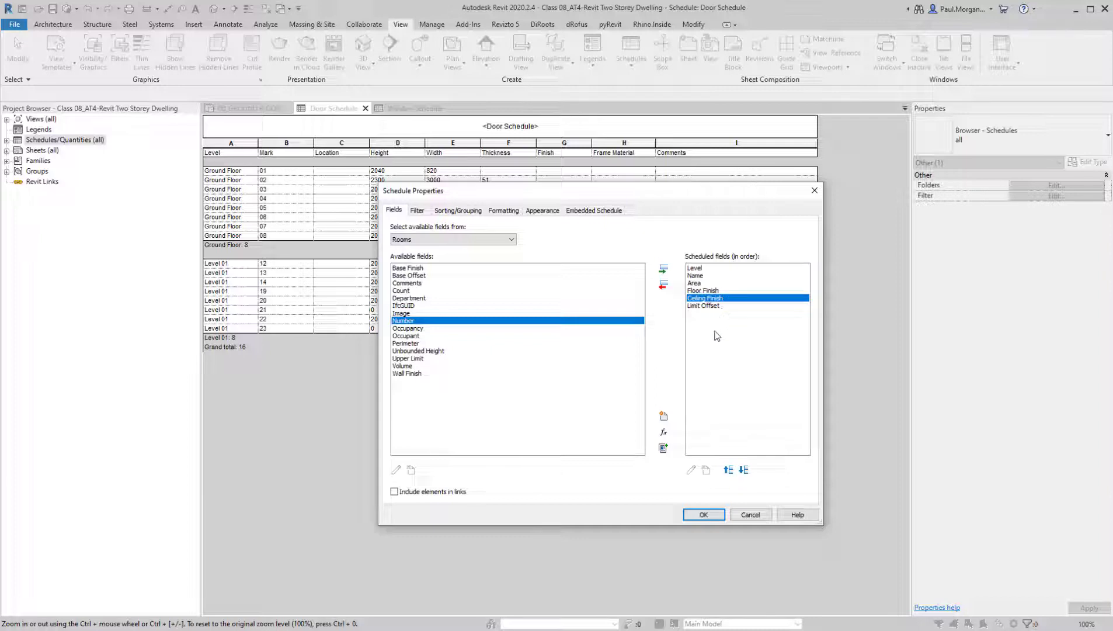
pyautogui.click(695, 306)
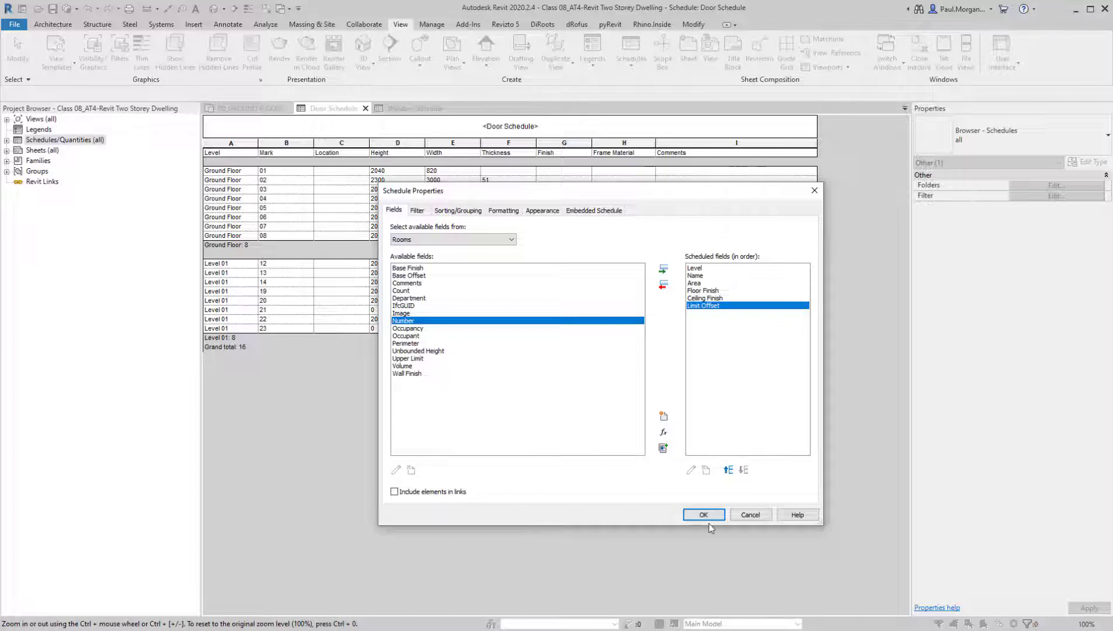
# Examine the room schedule's filter, sorting and grouping, formatting, appearance and embedded schedule settings
pyautogui.click(417, 211)
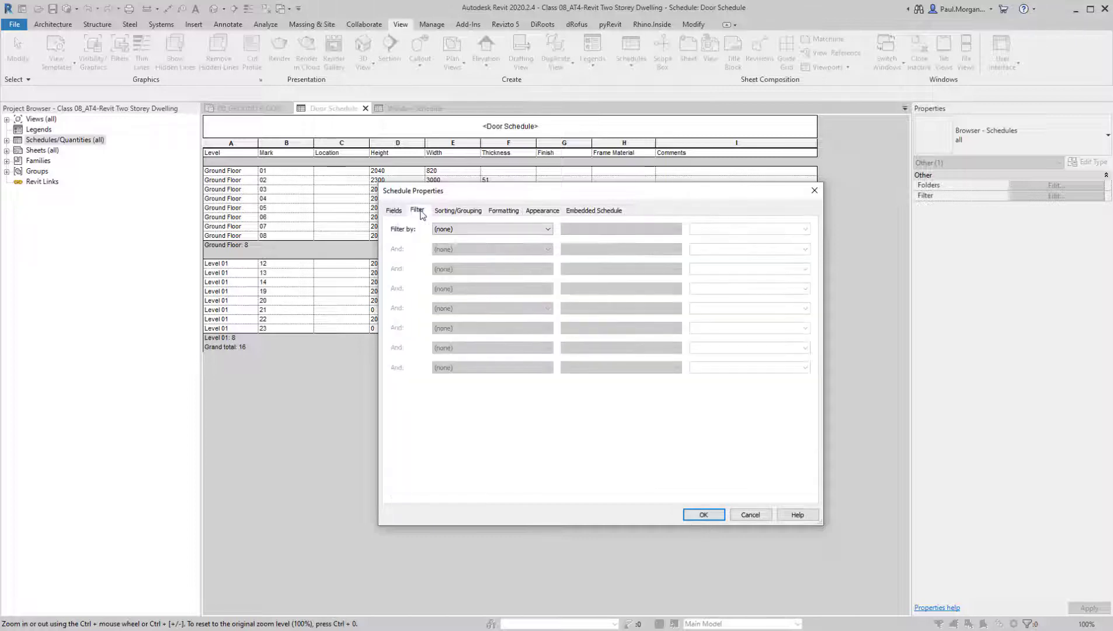
pyautogui.click(439, 230)
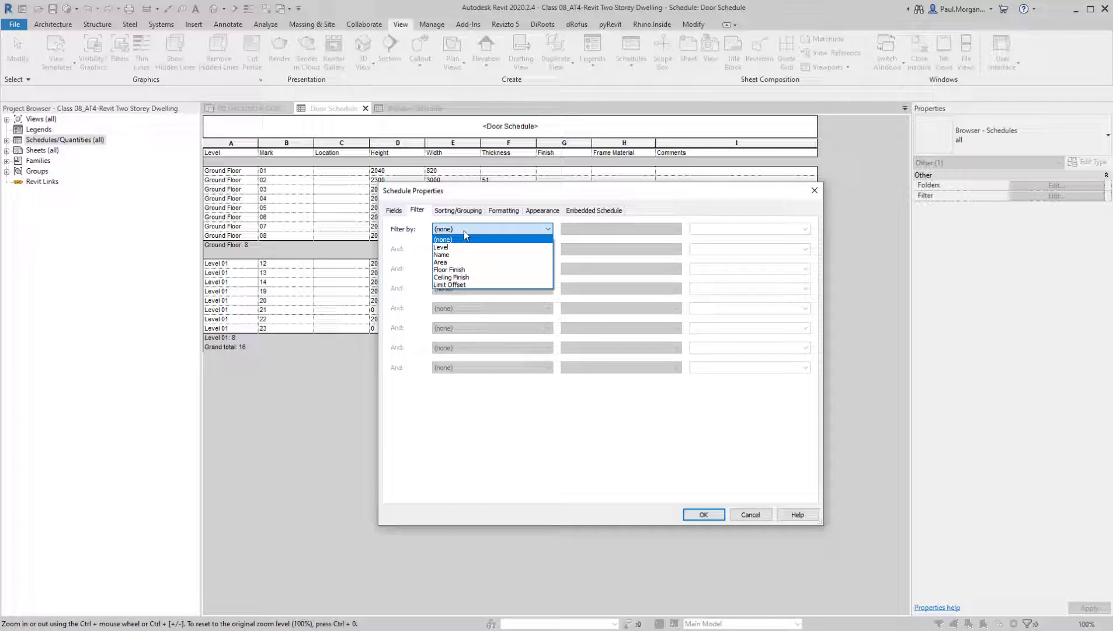
pyautogui.click(459, 214)
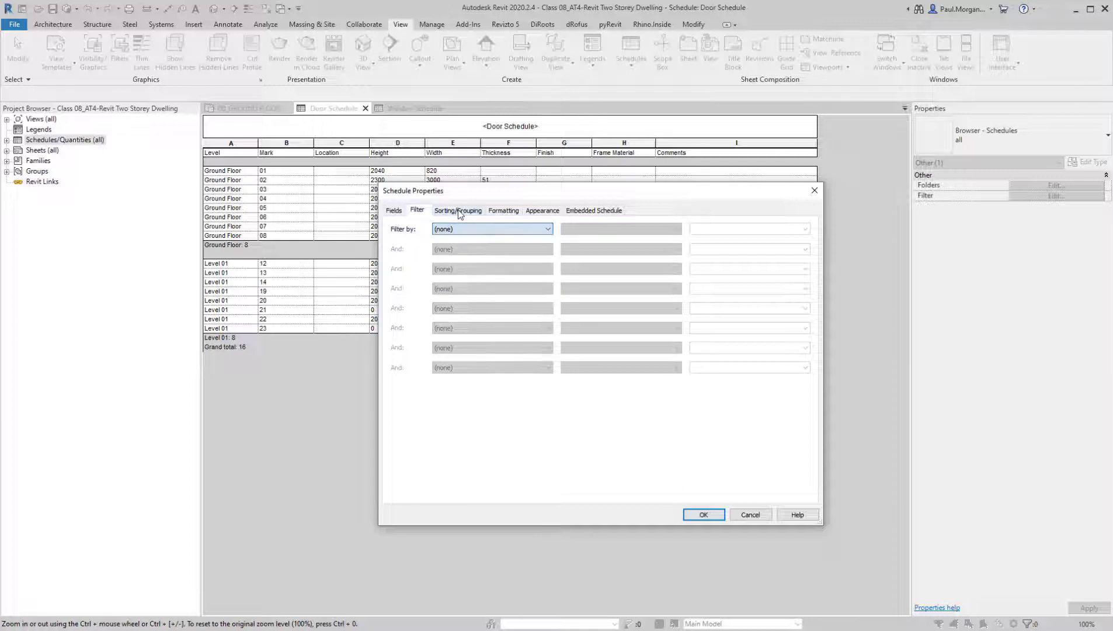
pyautogui.click(459, 212)
pyautogui.click(478, 230)
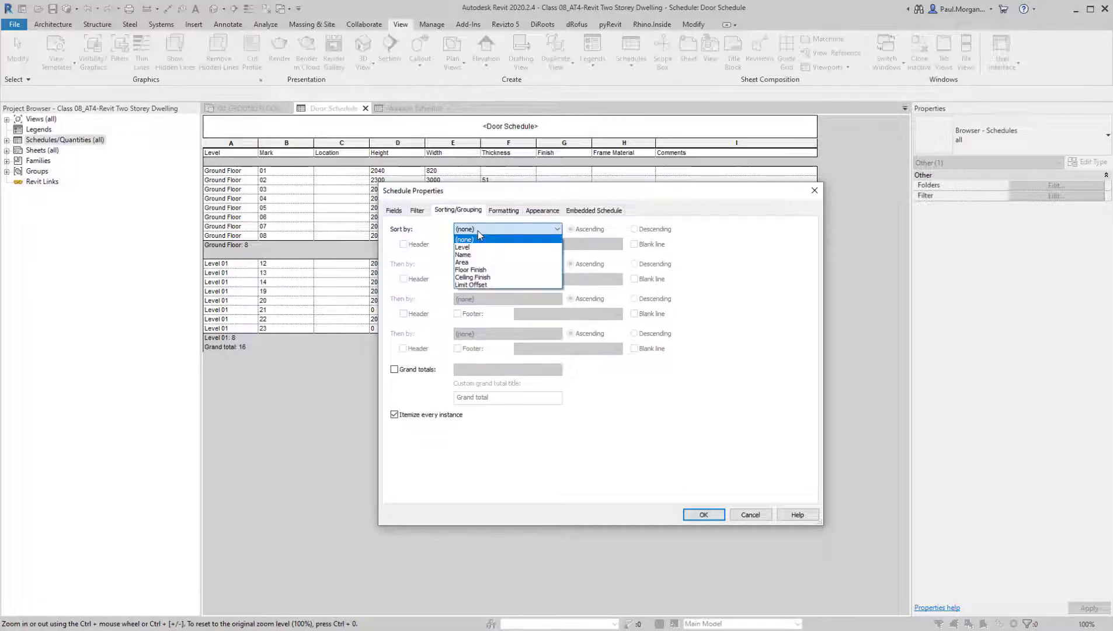
pyautogui.click(478, 232)
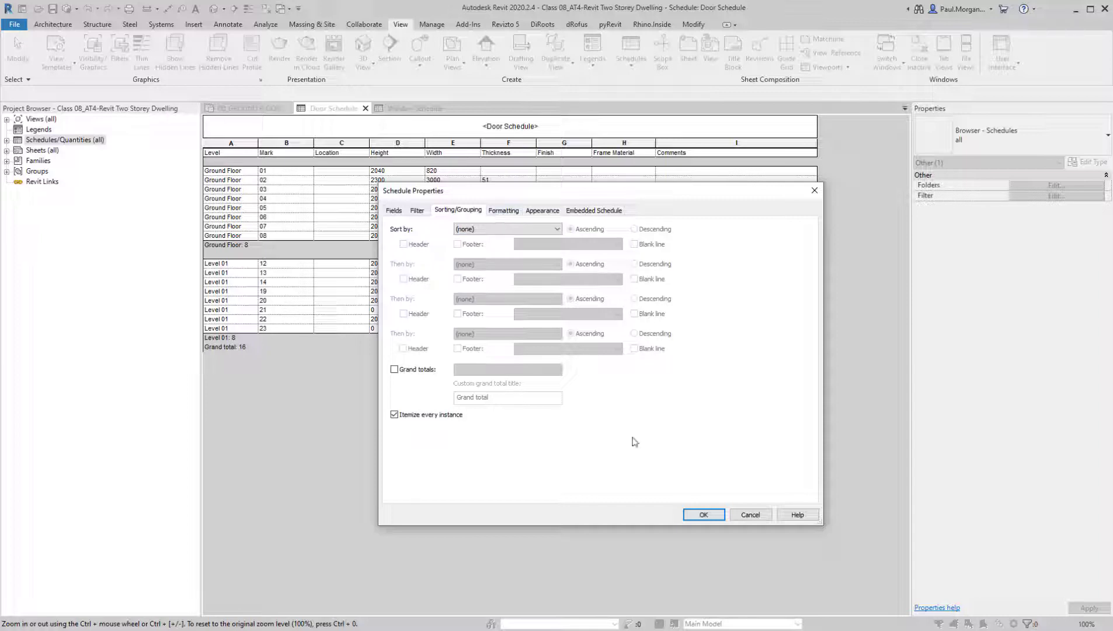
pyautogui.click(497, 211)
pyautogui.click(533, 213)
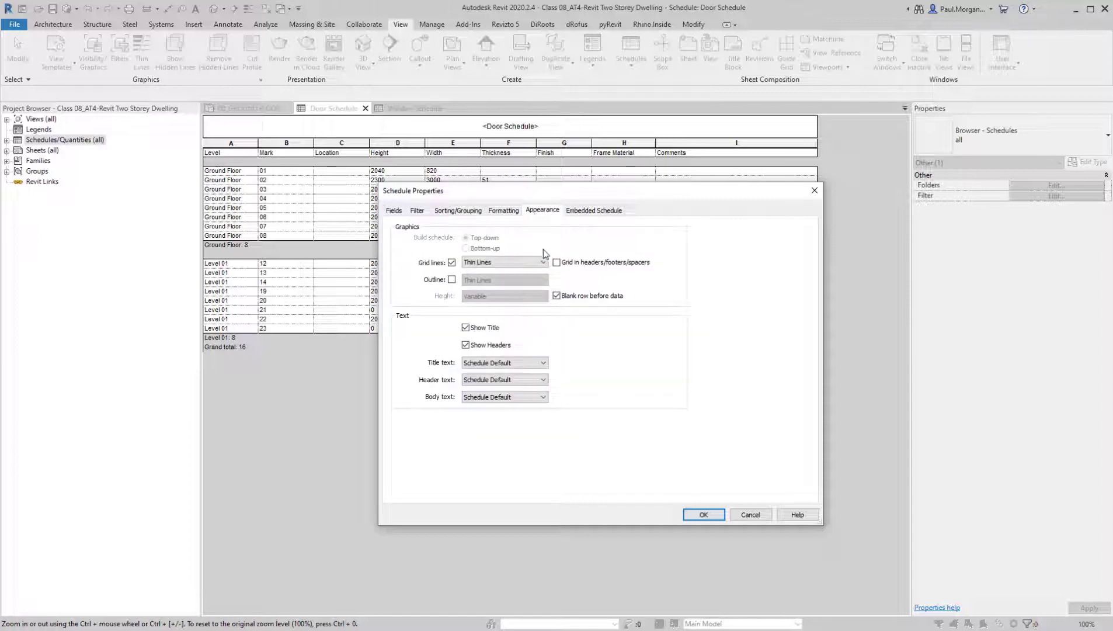
pyautogui.click(595, 210)
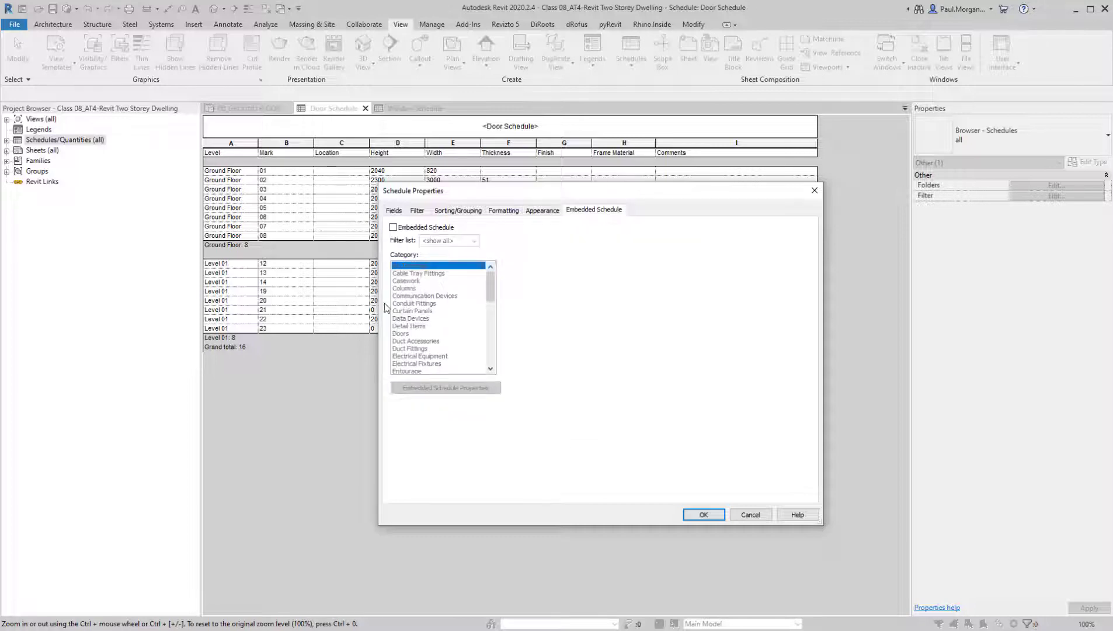
pyautogui.click(458, 212)
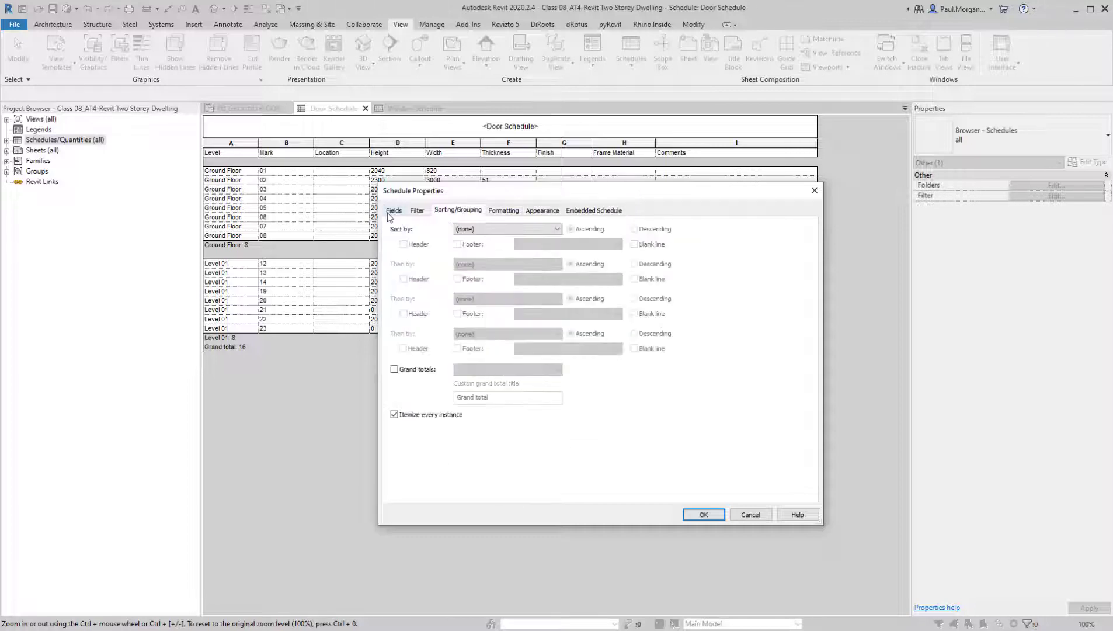
# Accept the scheduled fields and create the room schedule
pyautogui.click(393, 210)
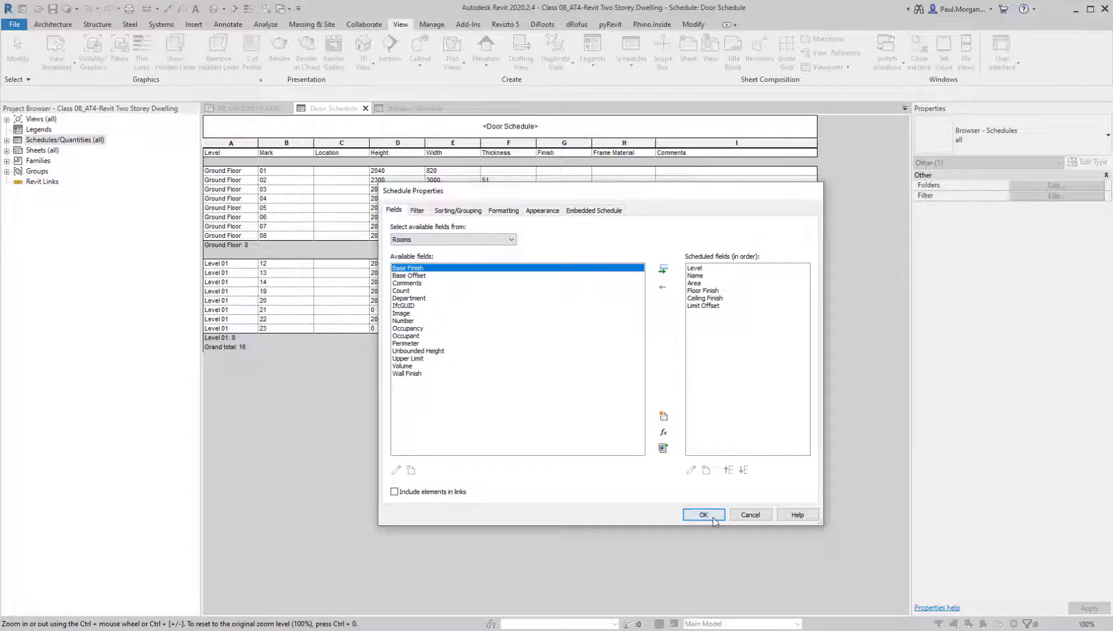
pyautogui.click(713, 518)
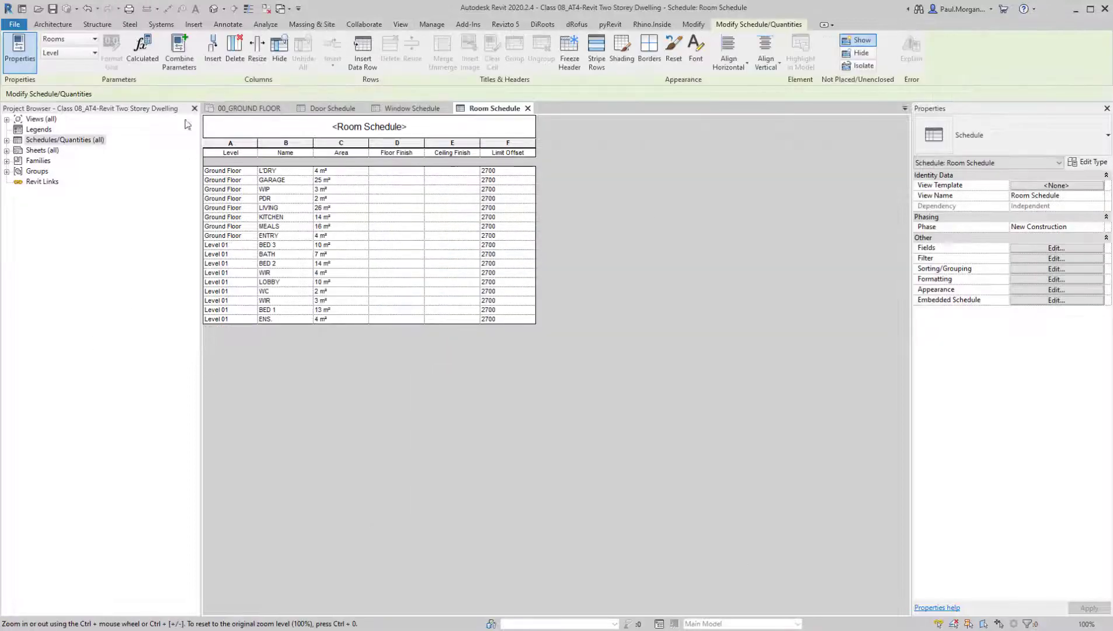
pyautogui.keyDown('ctrl'); pyautogui.scroll(2, 360, 221); pyautogui.keyUp('ctrl')
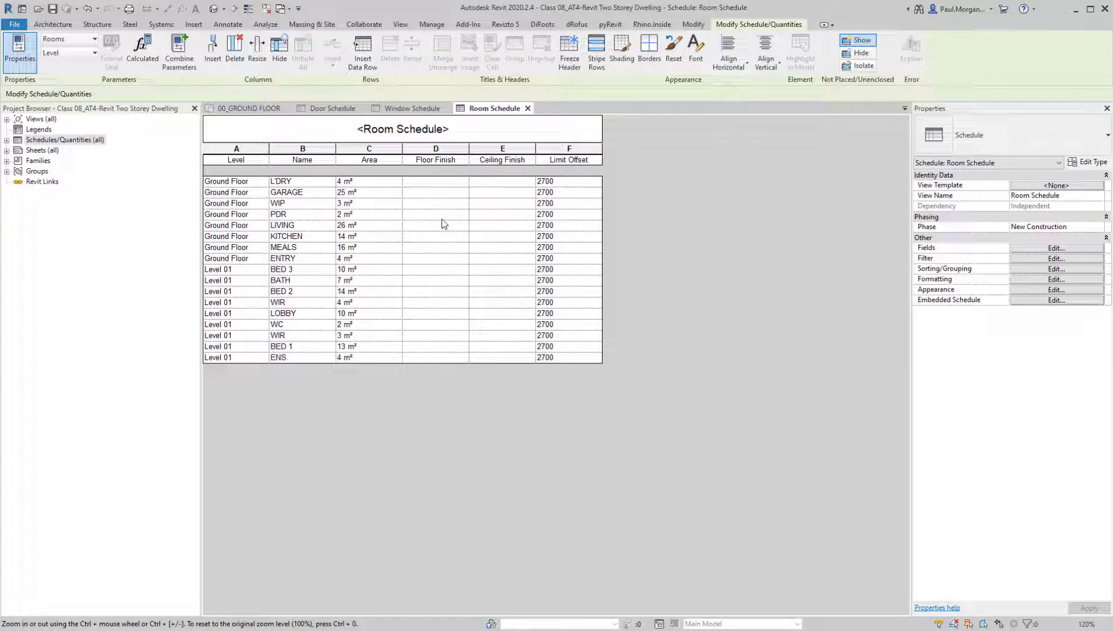
# Open the 00_GROUND FLOOR floor plan view
pyautogui.doubleClick(40, 119)
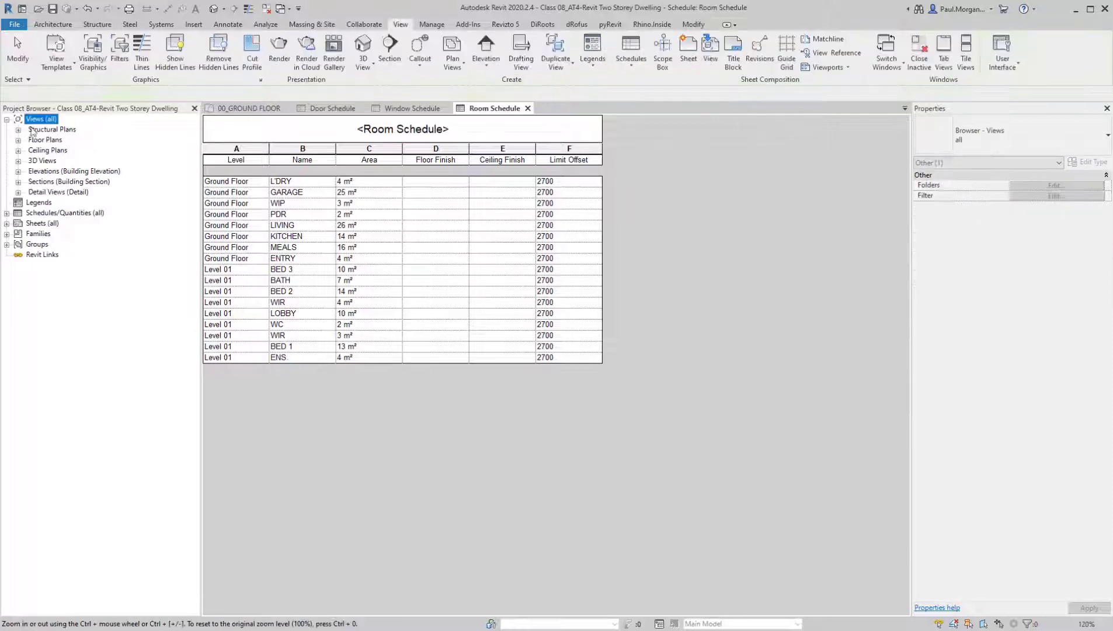
pyautogui.doubleClick(45, 140)
pyautogui.doubleClick(77, 151)
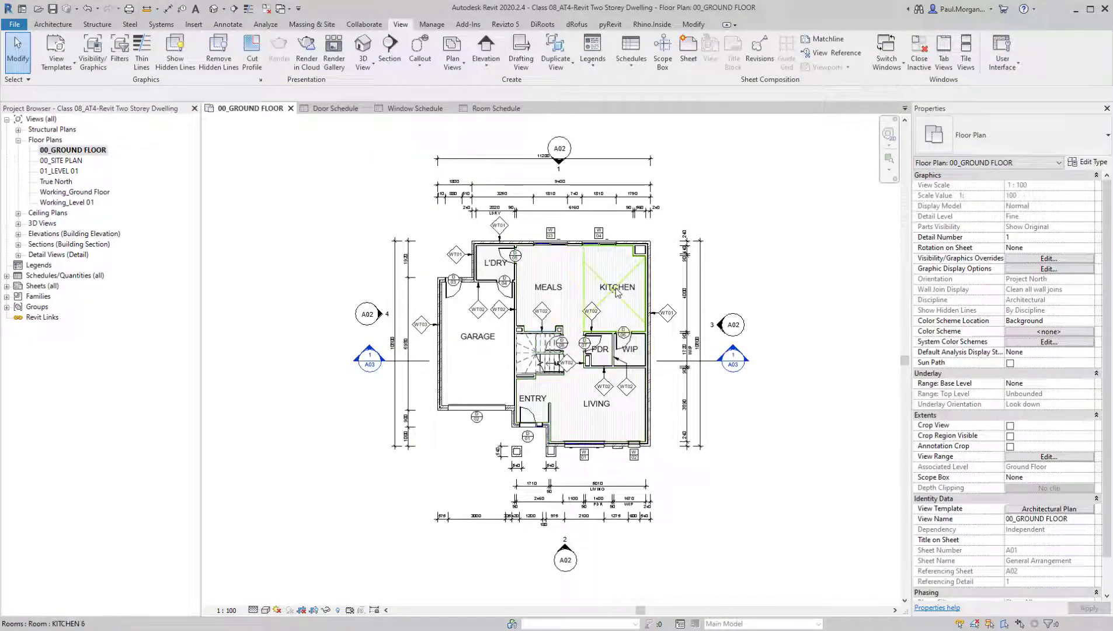
# Inspect the kitchen room's Floor Finish property and the type of the floor running through the kitchen and living area
pyautogui.click(616, 289)
pyautogui.scroll(1, 606, 280)
pyautogui.scroll(1, 606, 280)
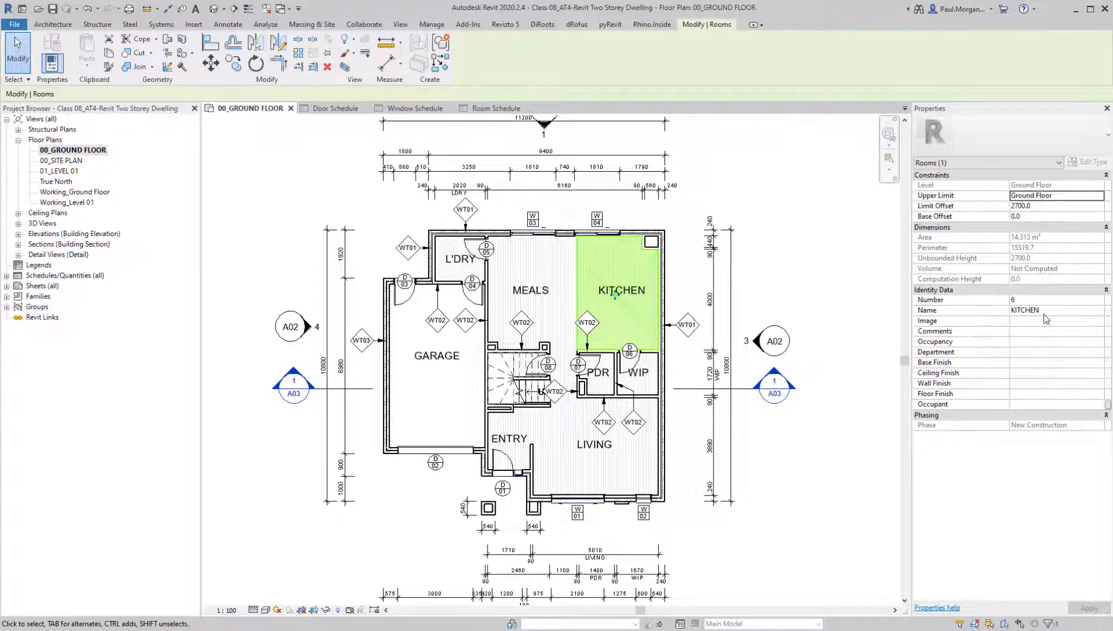
pyautogui.click(1051, 385)
pyautogui.click(1036, 394)
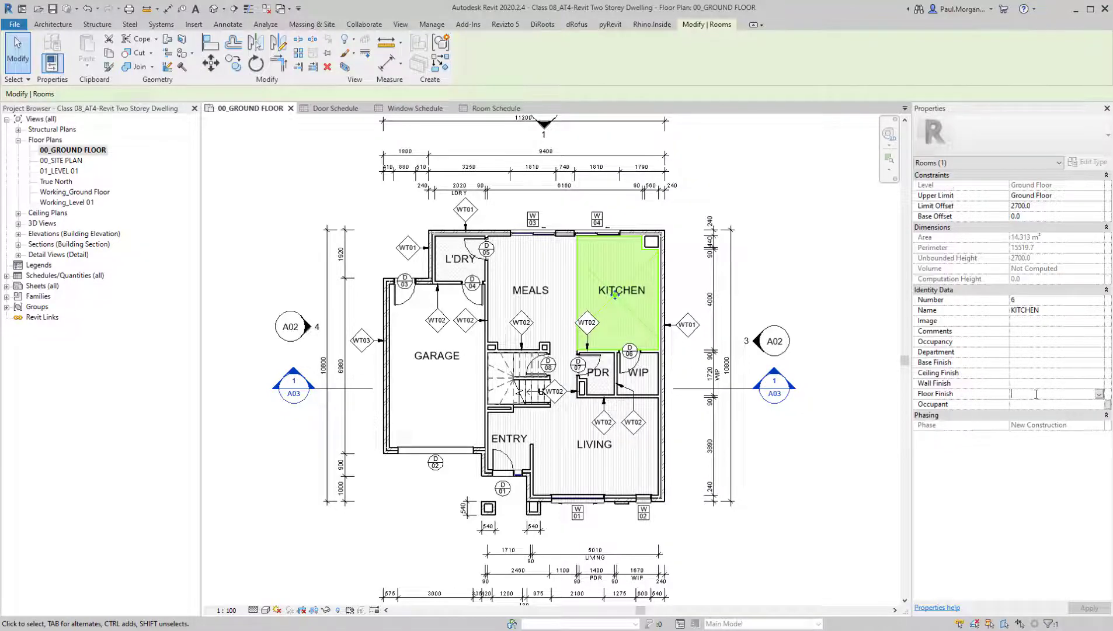
pyautogui.click(562, 452)
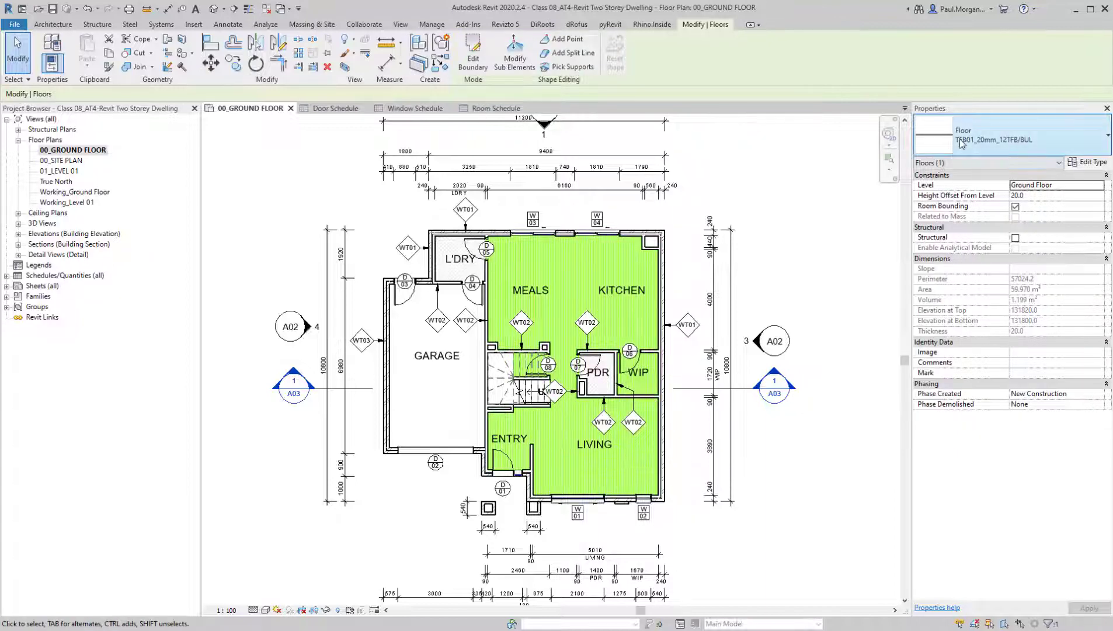
pyautogui.press('Escape')
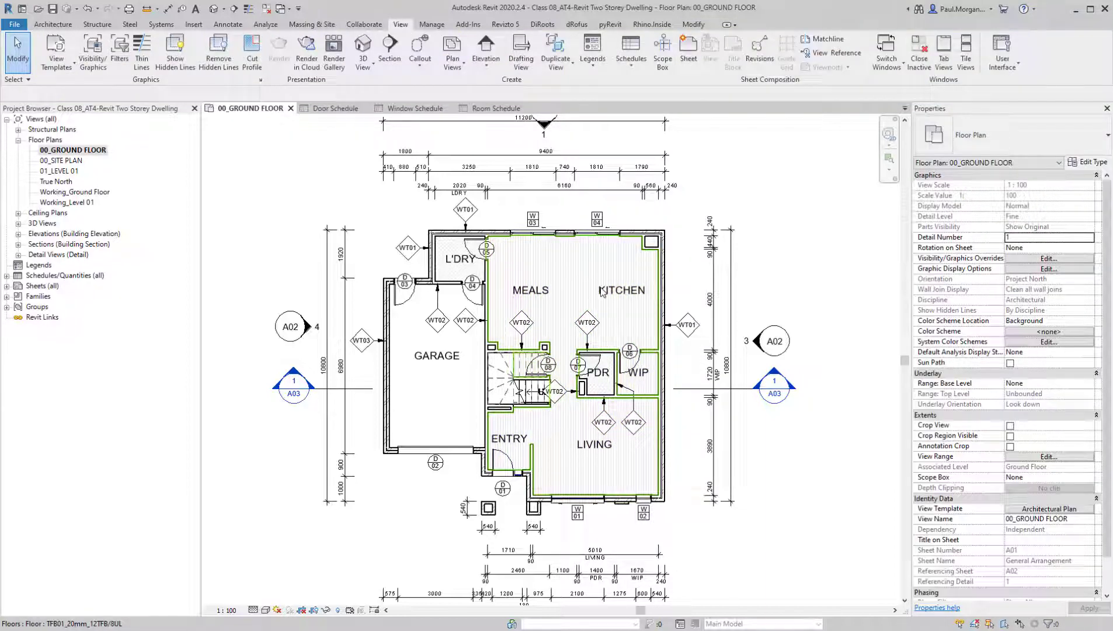
# Set the Floor Finish of the KITCHEN room to TFB01 in its properties on the ground floor plan
pyautogui.click(603, 292)
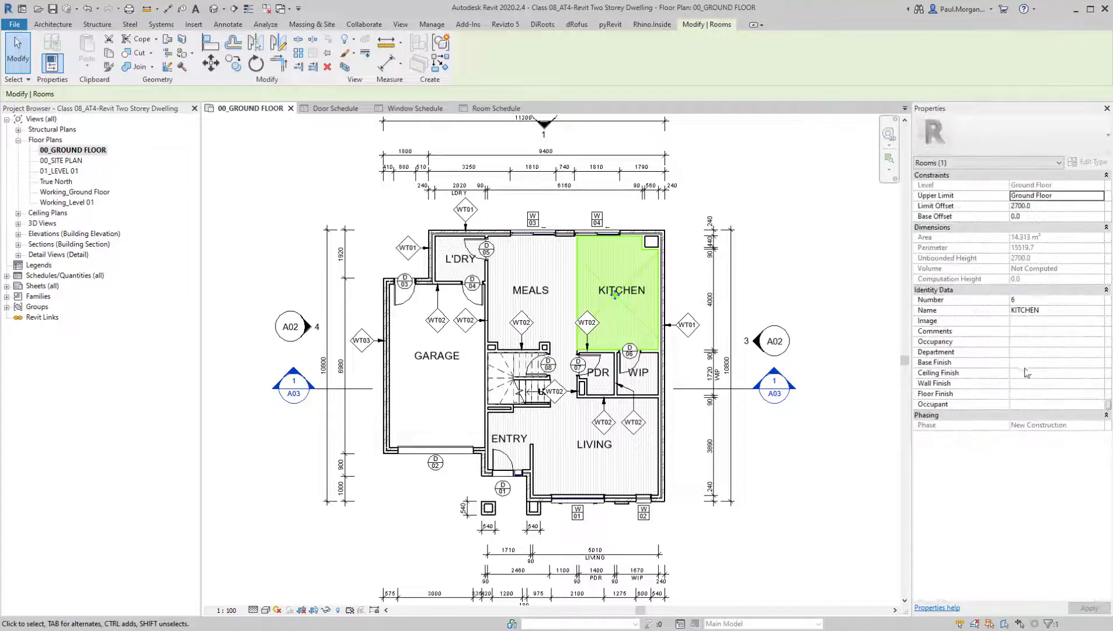
pyautogui.click(1031, 393)
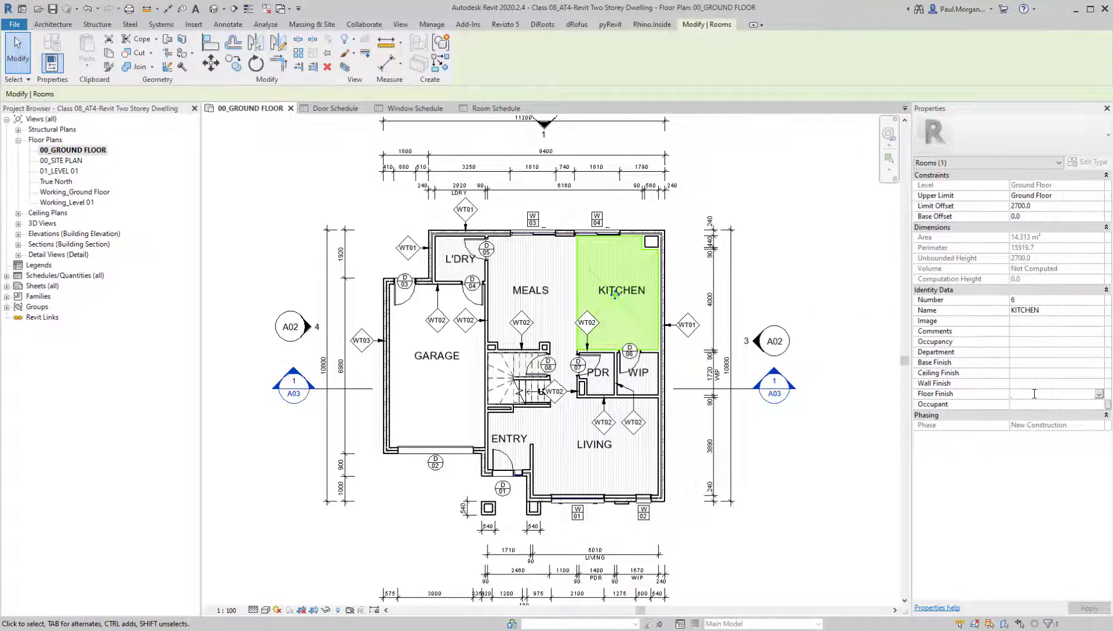
pyautogui.write('TFB01')
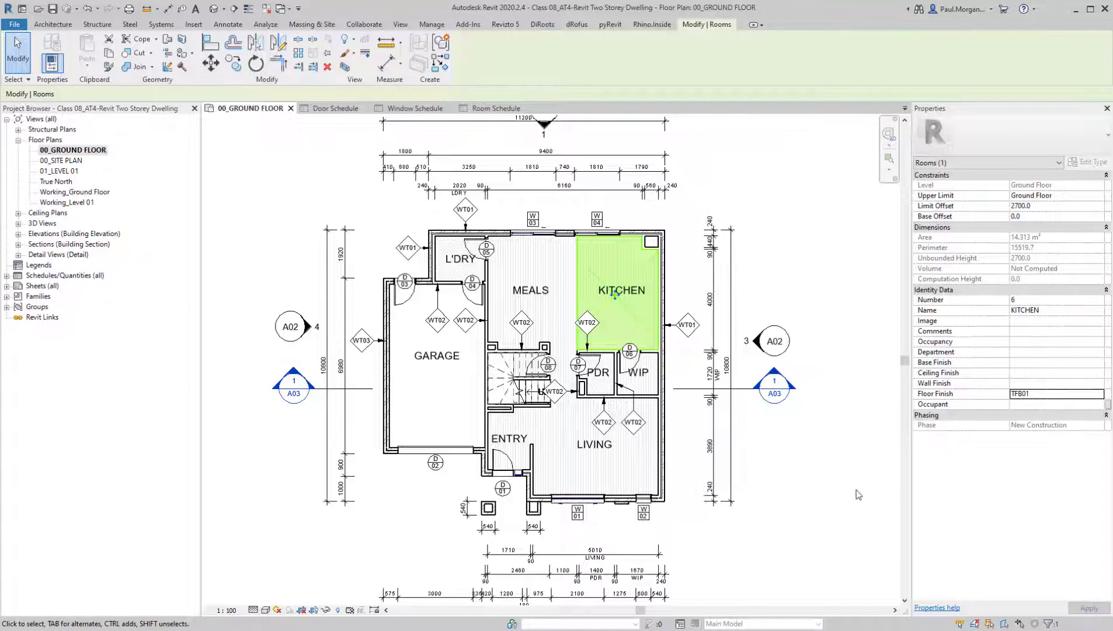
pyautogui.click(683, 438)
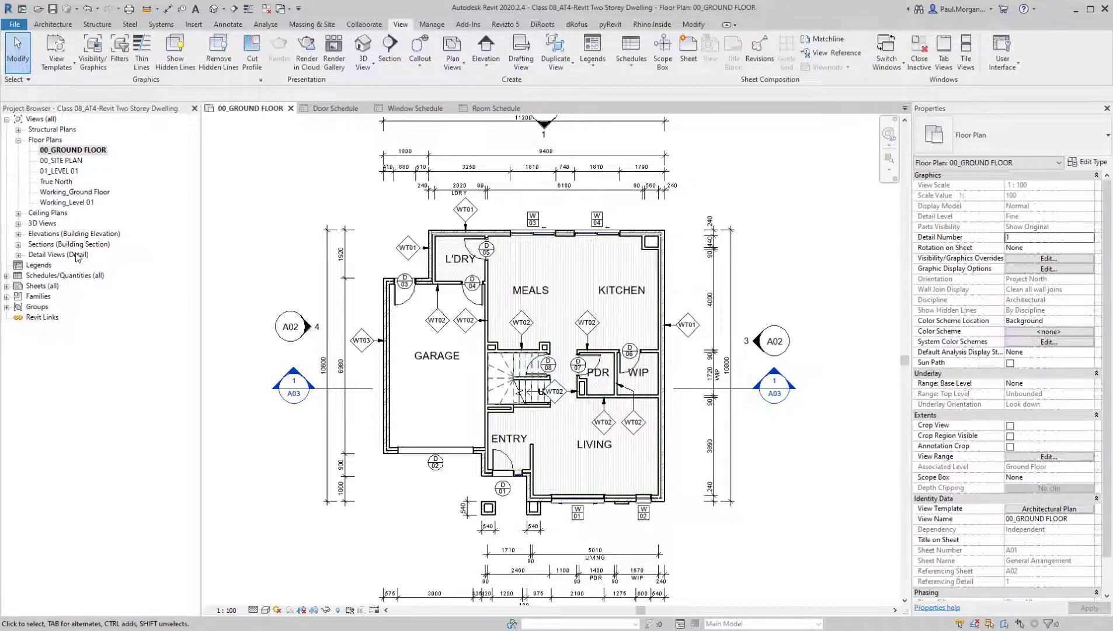
# Set the Floor Finish of the MEALS room to TFB01 directly in the room schedule
pyautogui.click(501, 108)
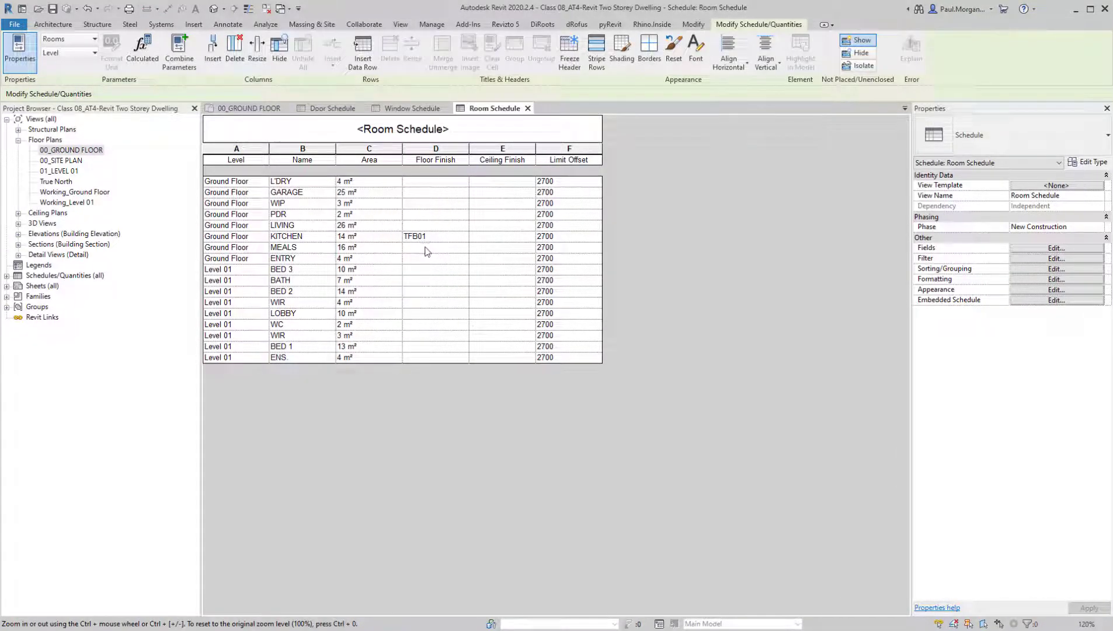
pyautogui.click(424, 249)
pyautogui.write('T')
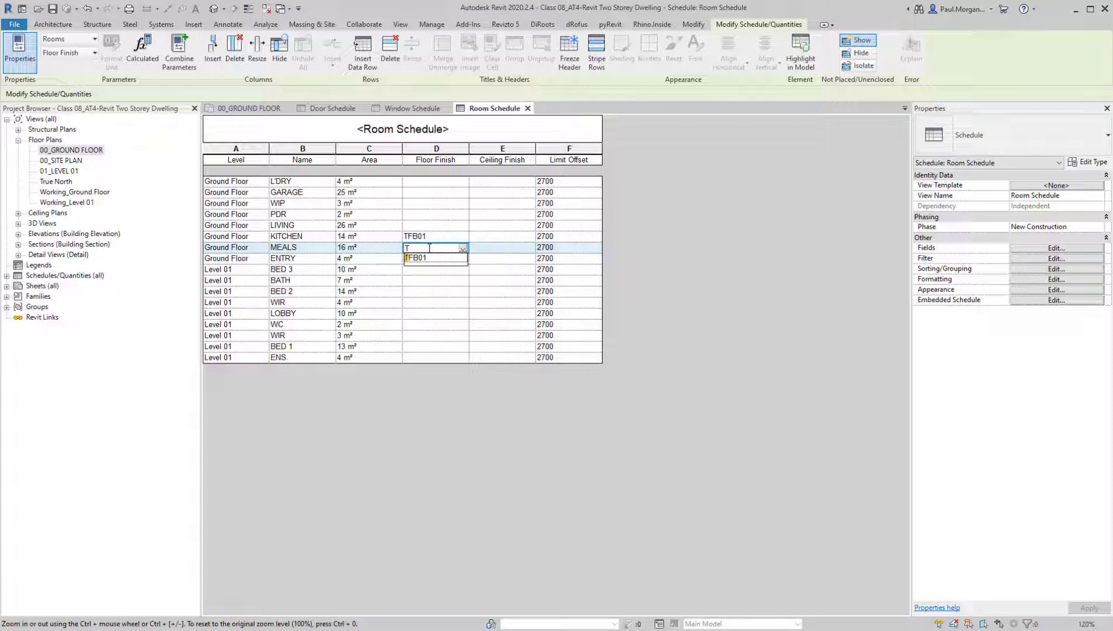
pyautogui.click(436, 258)
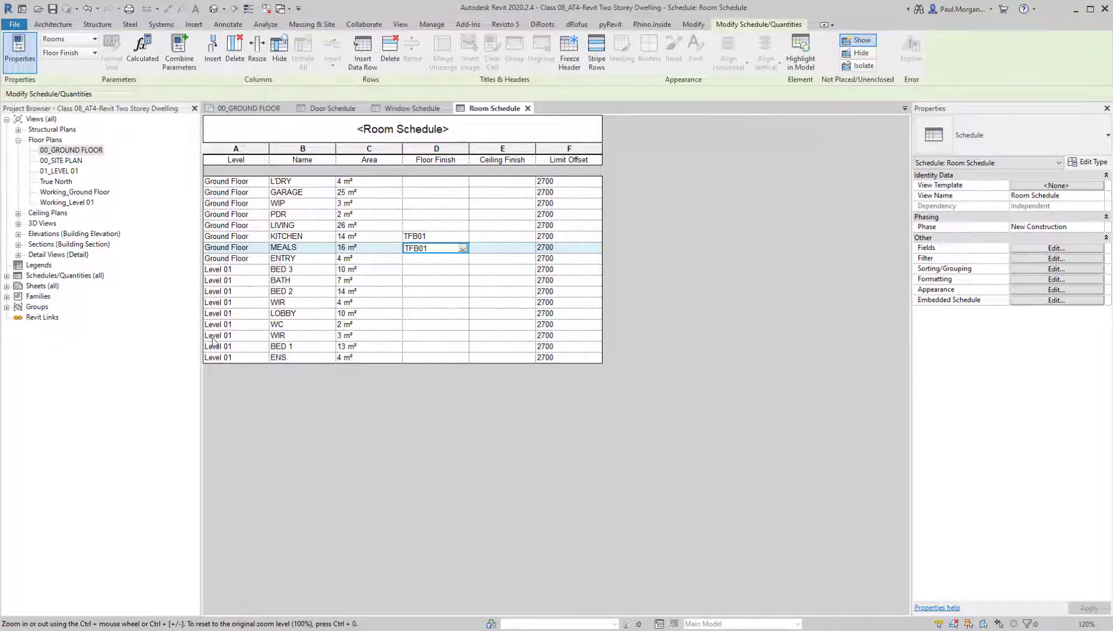
# Check the MEALS room's Floor Finish property and its underlying floor type on the ground floor plan
pyautogui.click(248, 108)
pyautogui.click(531, 298)
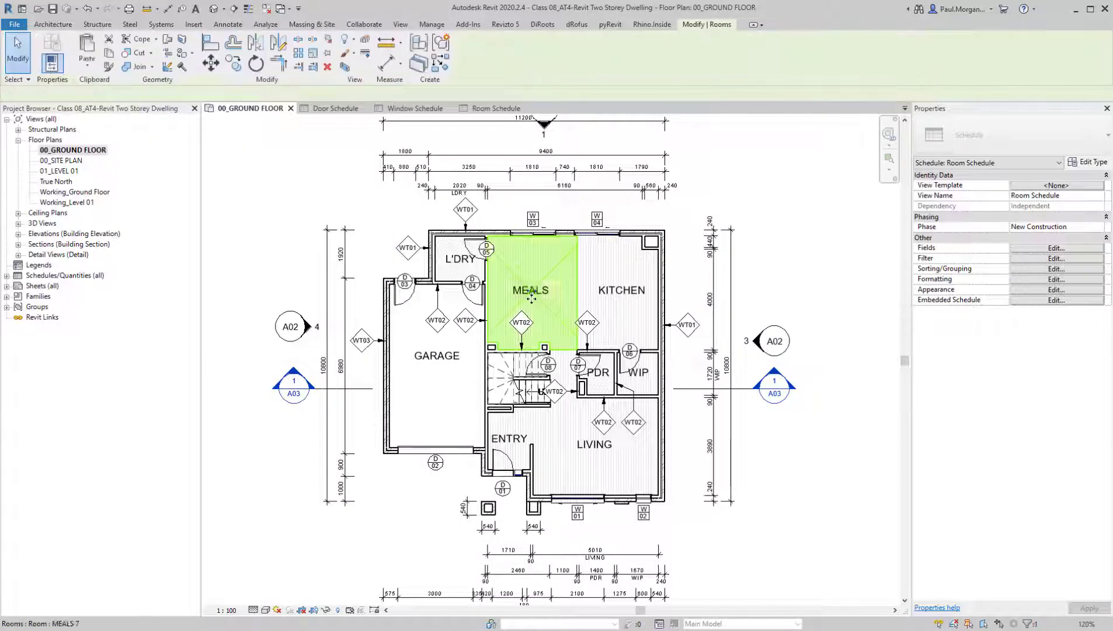
pyautogui.press('Tab')
pyautogui.click(531, 299)
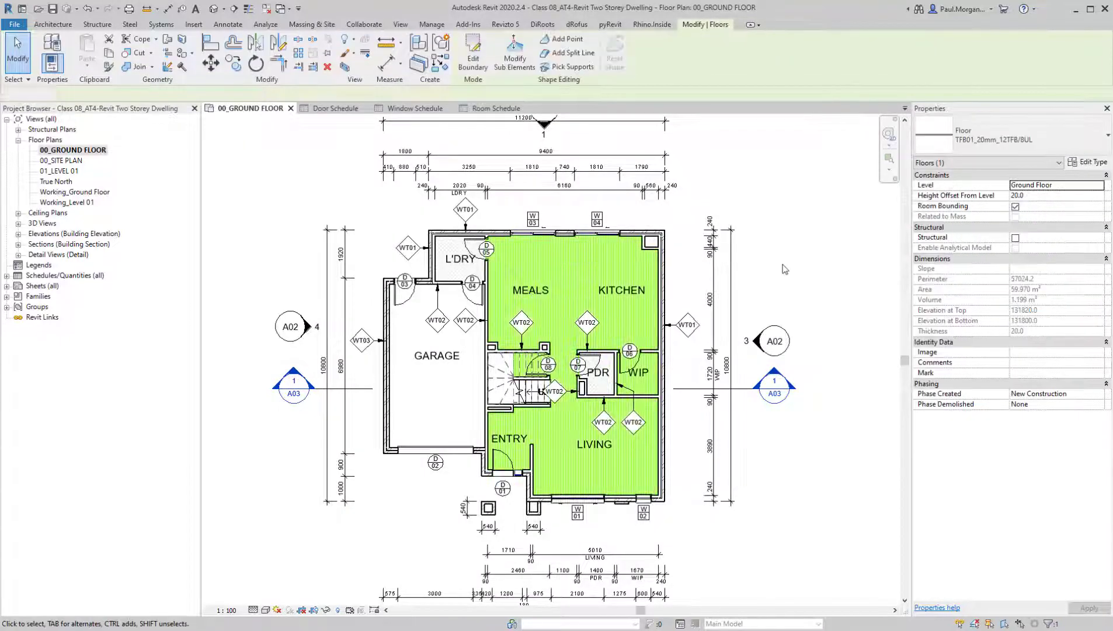
pyautogui.click(785, 268)
pyautogui.click(532, 301)
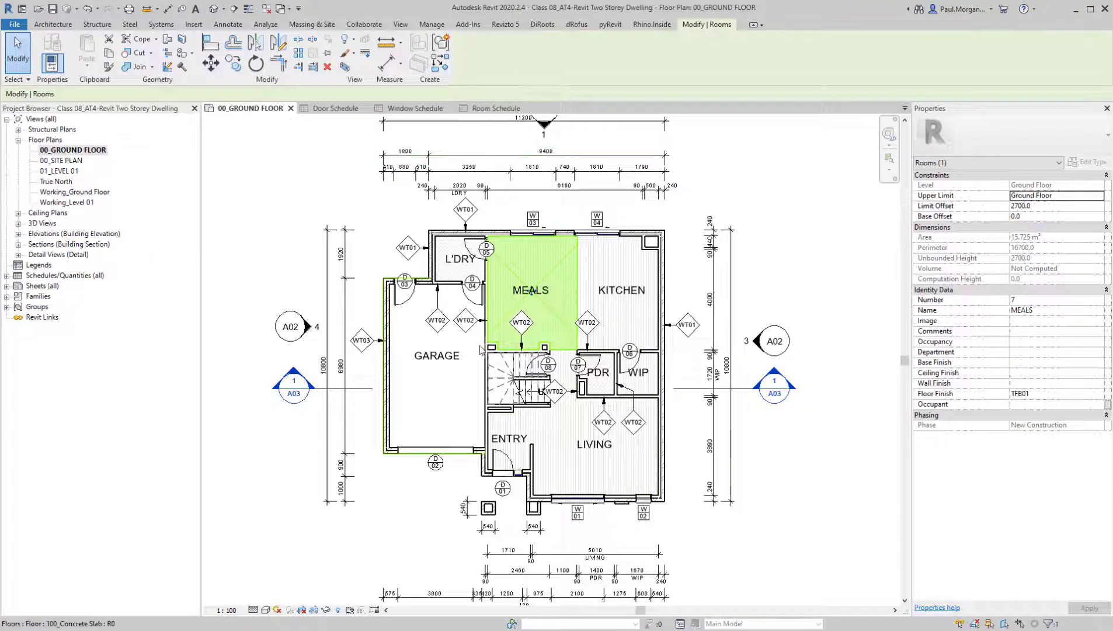
# Check the laundry's floor type on the plan and set the L'DRY room's Floor Finish to TIL01 in the room schedule
pyautogui.click(447, 278)
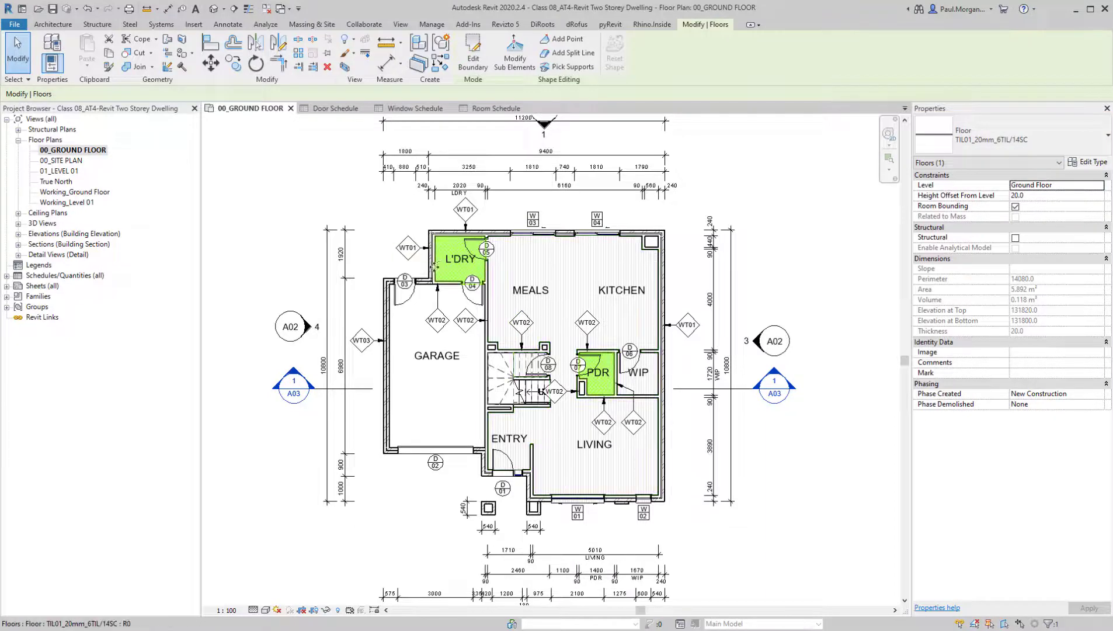
pyautogui.scroll(3, 602, 377)
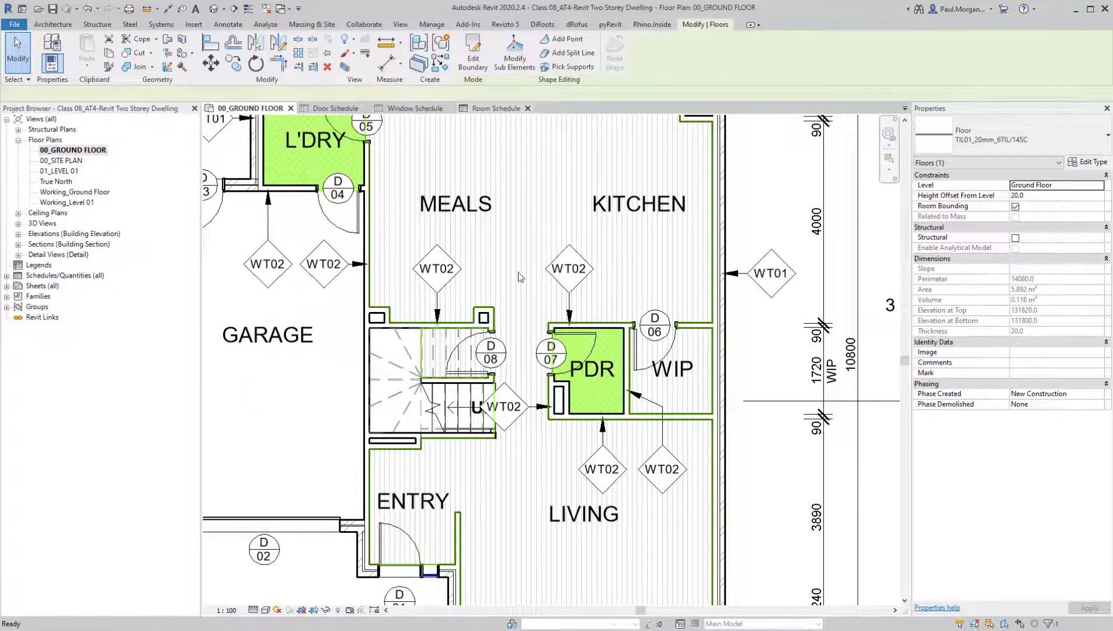
pyautogui.click(496, 110)
pyautogui.click(403, 183)
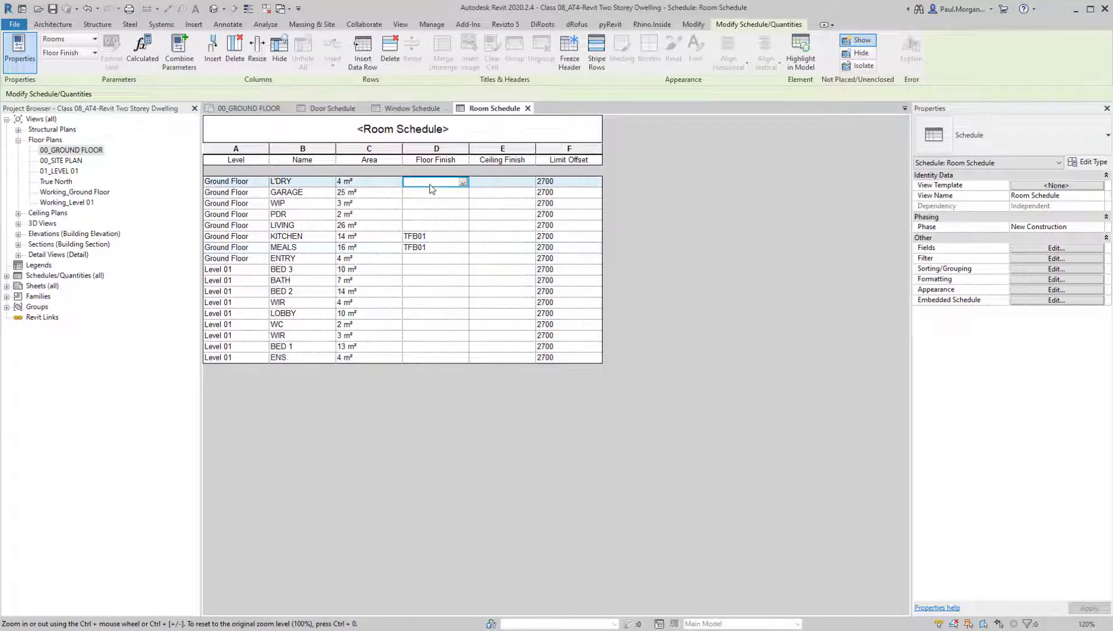
pyautogui.write('TIL01')
# Set the Floor Finish of the PDR room to TIL01 in the room schedule
pyautogui.click(418, 214)
pyautogui.write('TIL')
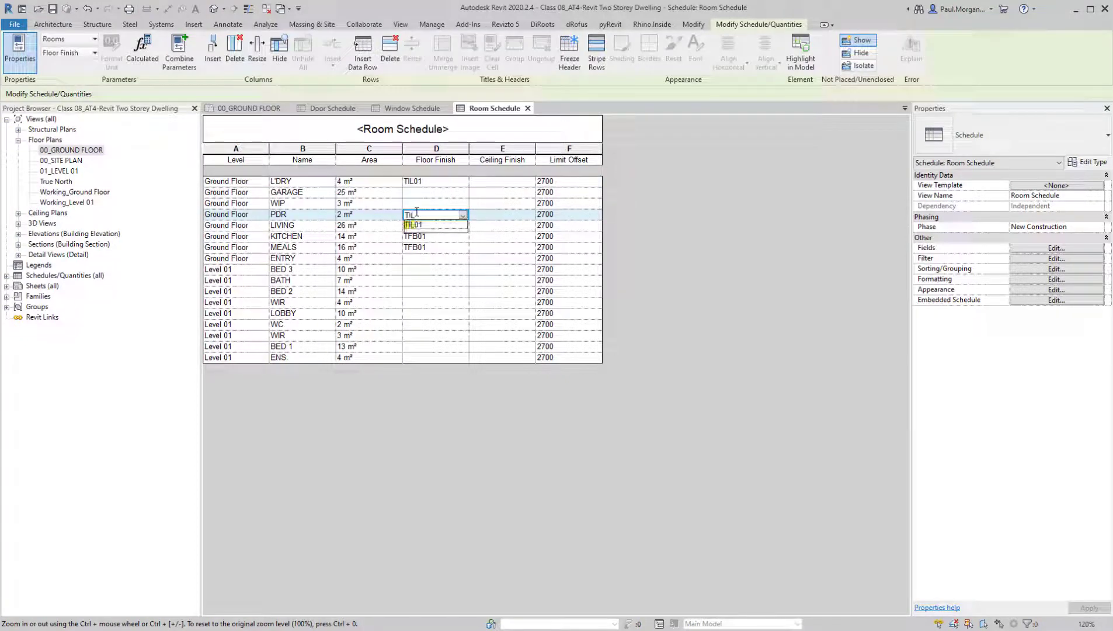
pyautogui.press('Down')
pyautogui.press('Return')
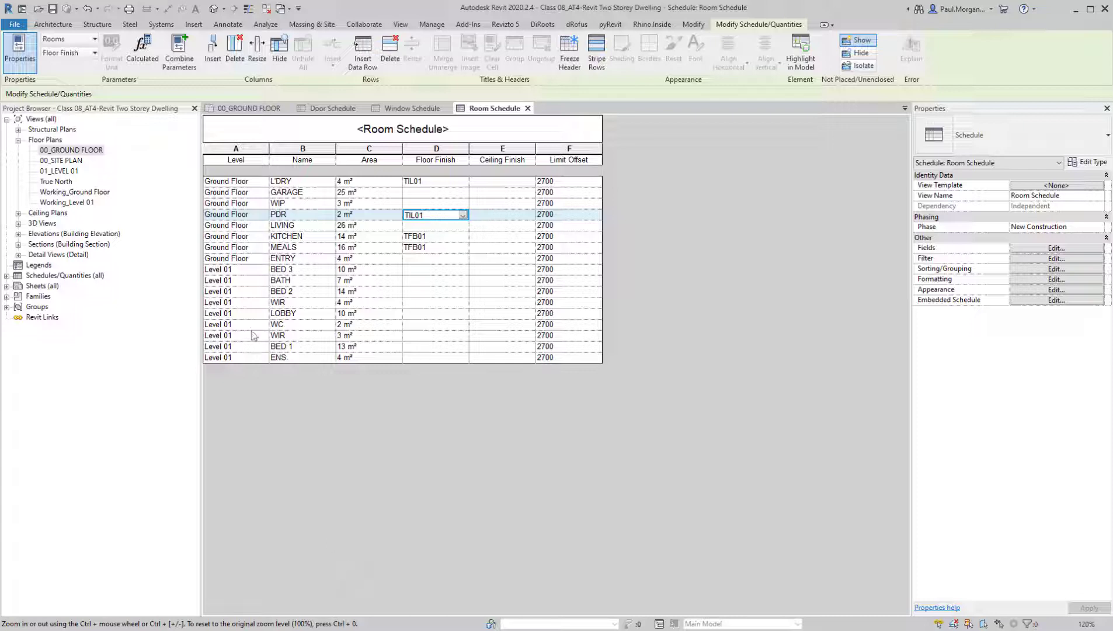
# Sort the room schedule by Level and then by Name, both ascending
pyautogui.click(1056, 270)
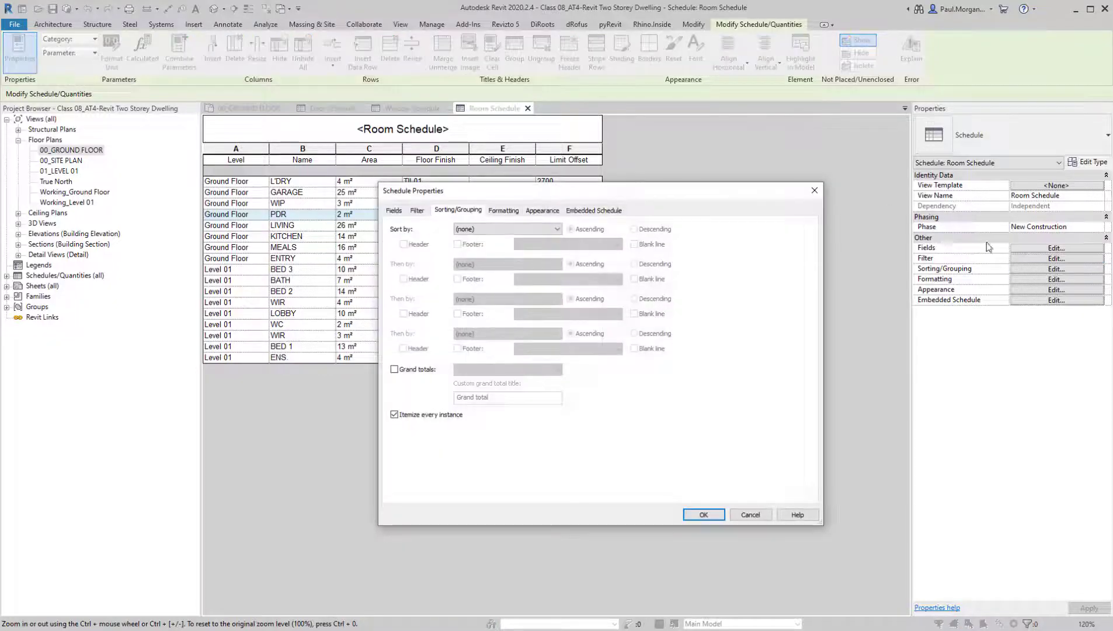
pyautogui.click(496, 228)
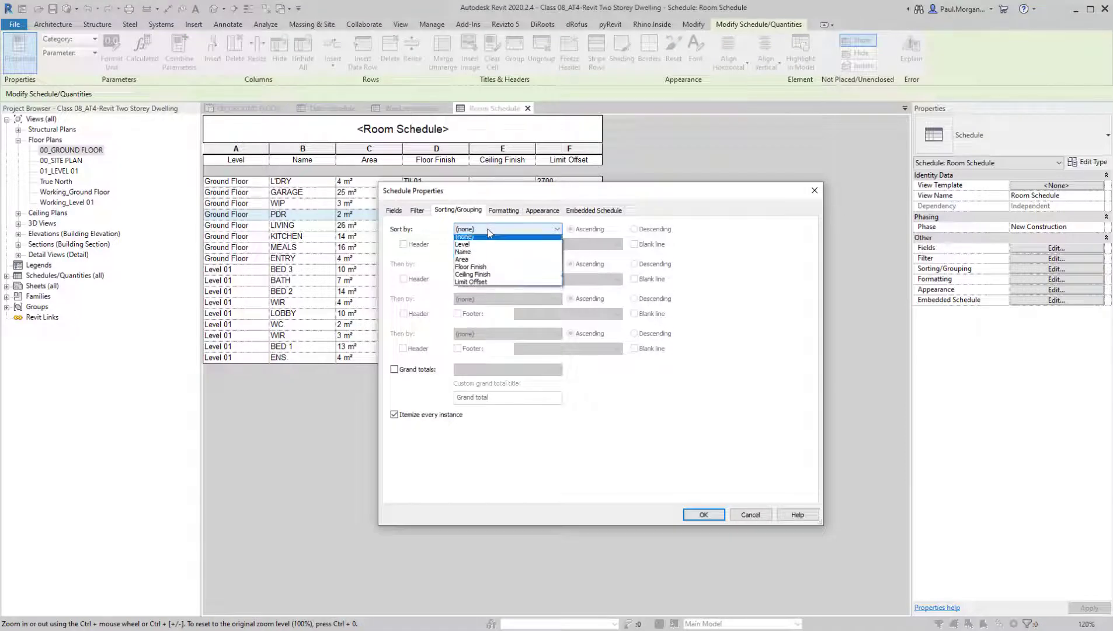
pyautogui.click(489, 245)
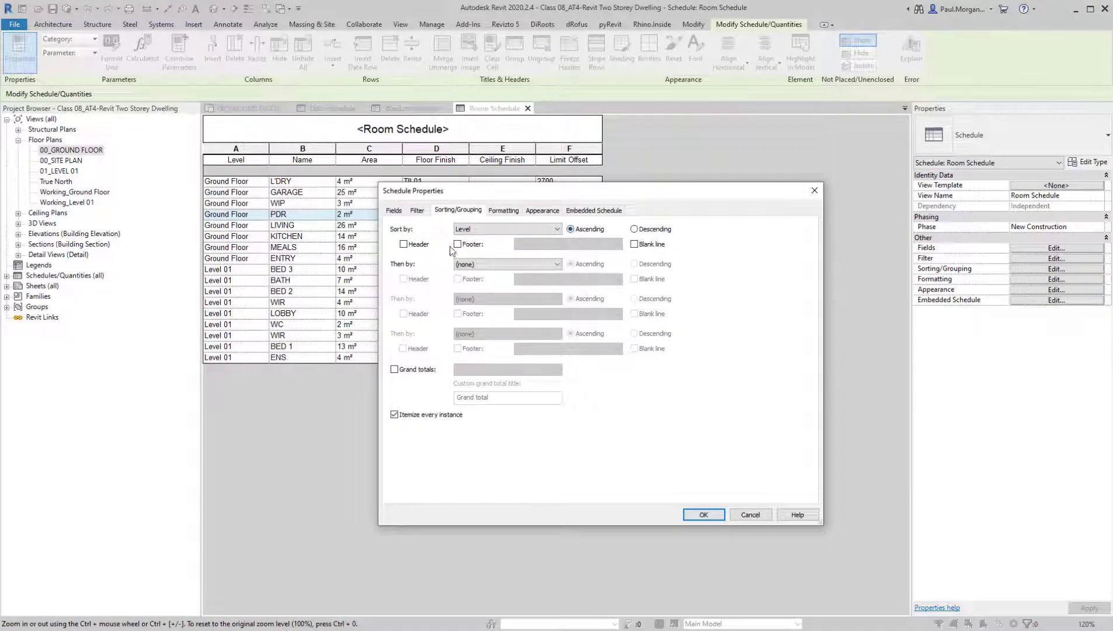
pyautogui.click(533, 264)
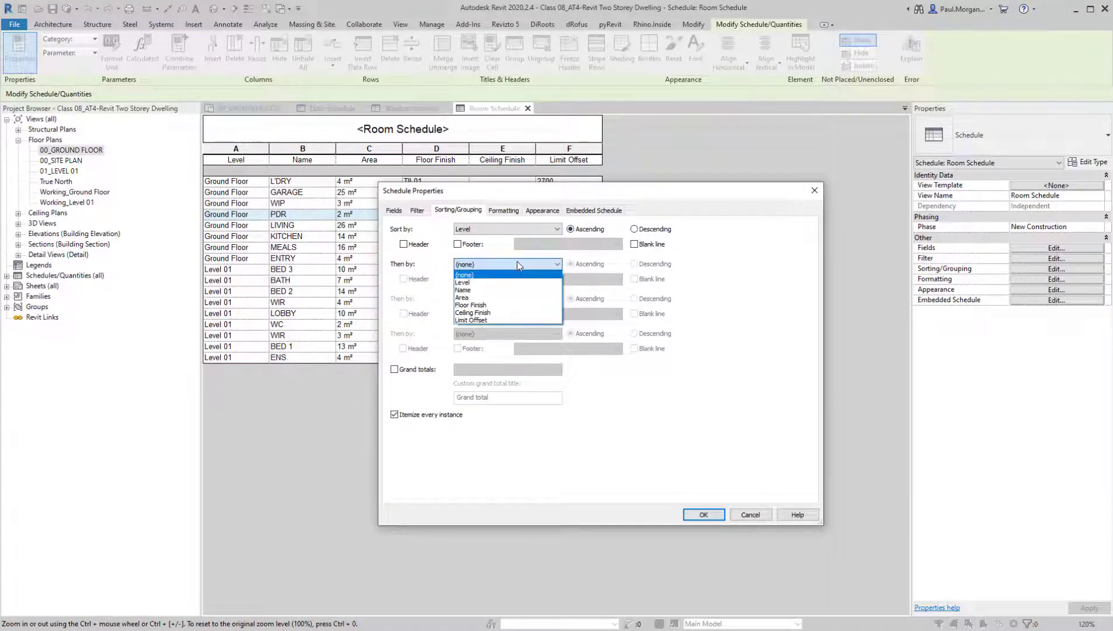
pyautogui.click(493, 291)
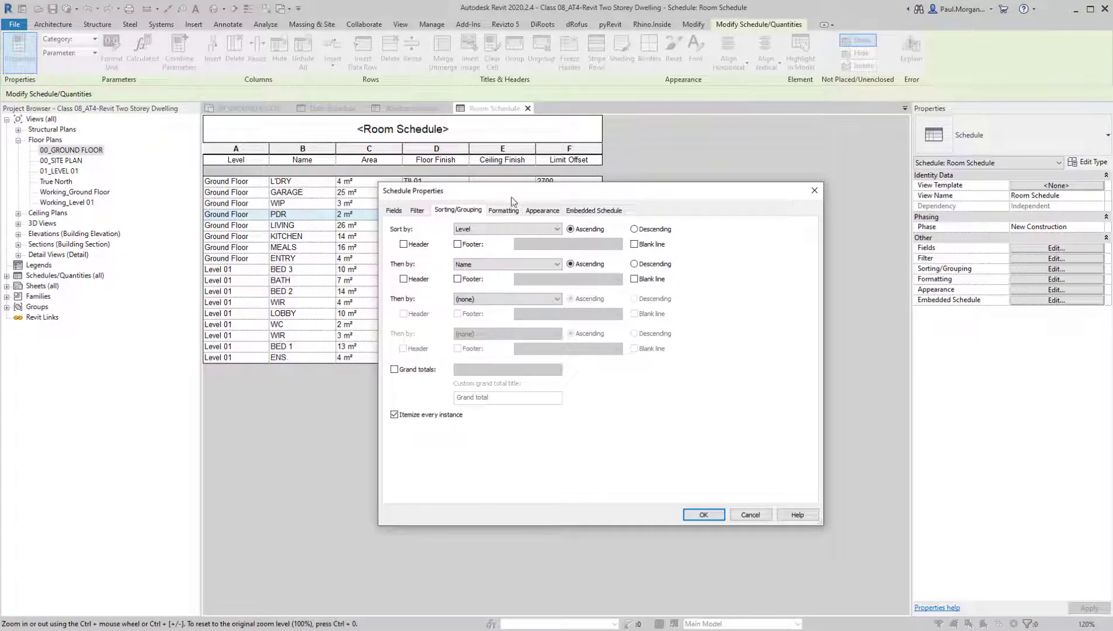
pyautogui.moveTo(514, 190); pyautogui.dragTo(686, 183)
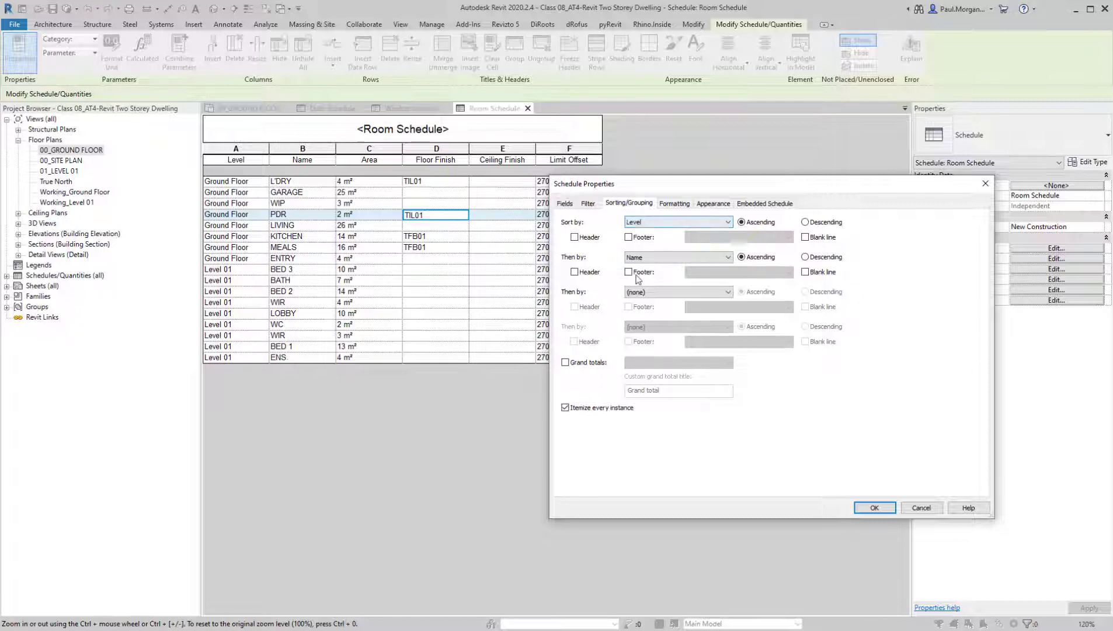
pyautogui.click(875, 507)
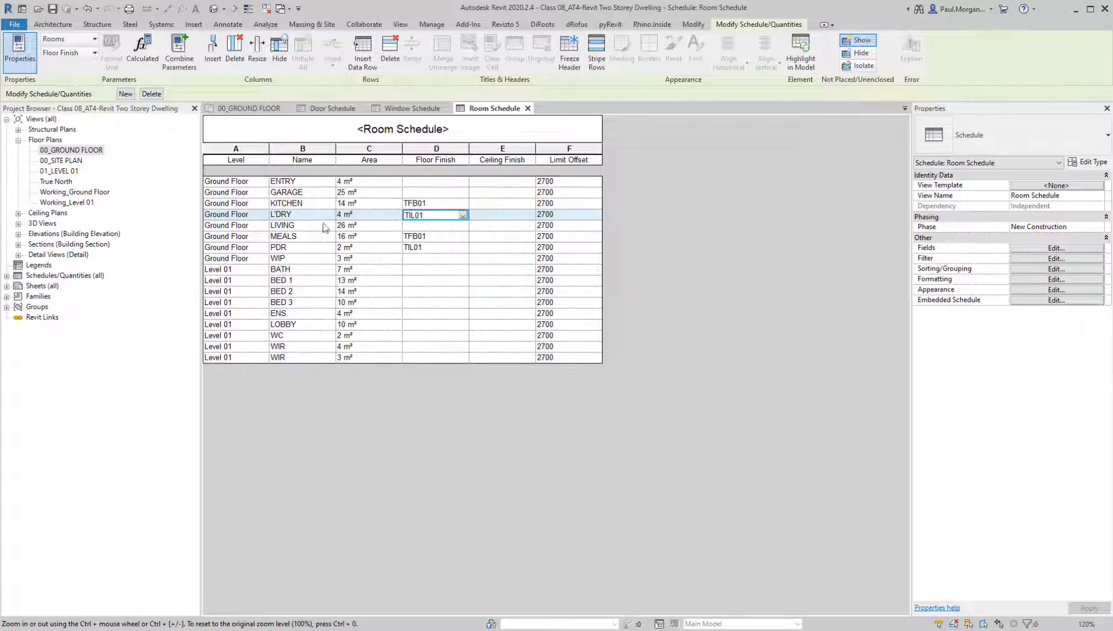
# Filter the room schedule to rooms whose Level equals Ground Floor
pyautogui.click(1039, 260)
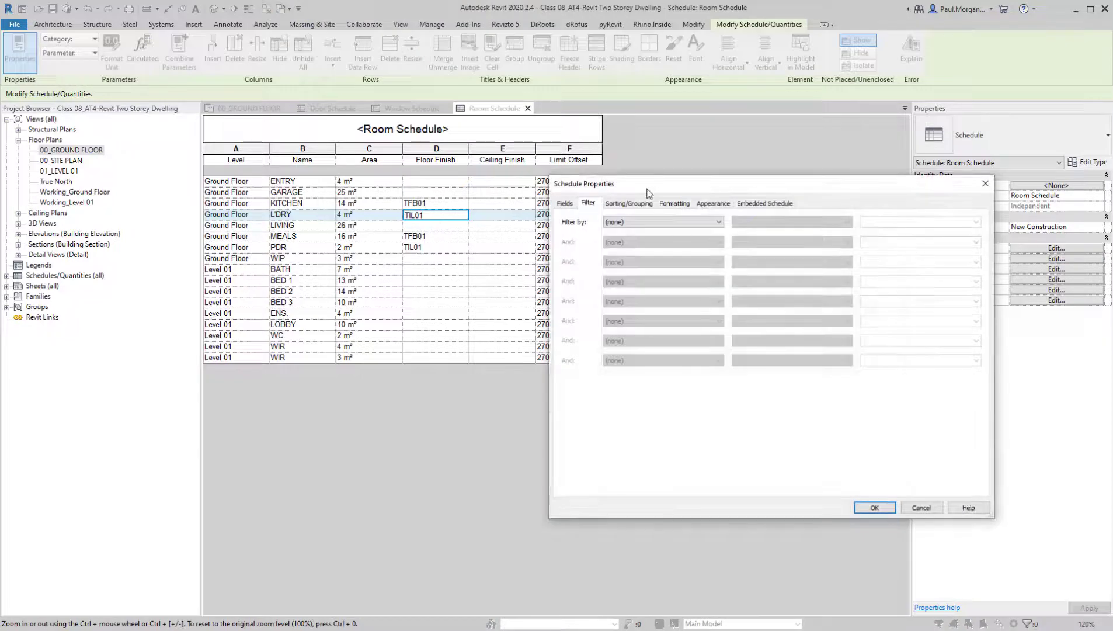
pyautogui.moveTo(651, 182); pyautogui.dragTo(535, 218)
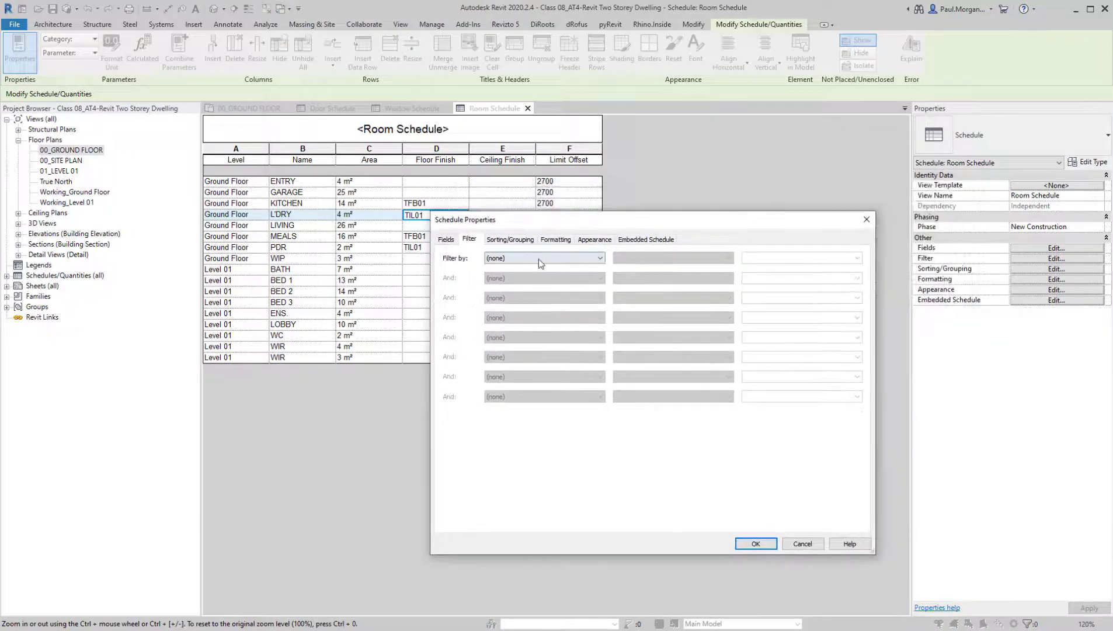
pyautogui.click(540, 259)
pyautogui.click(525, 277)
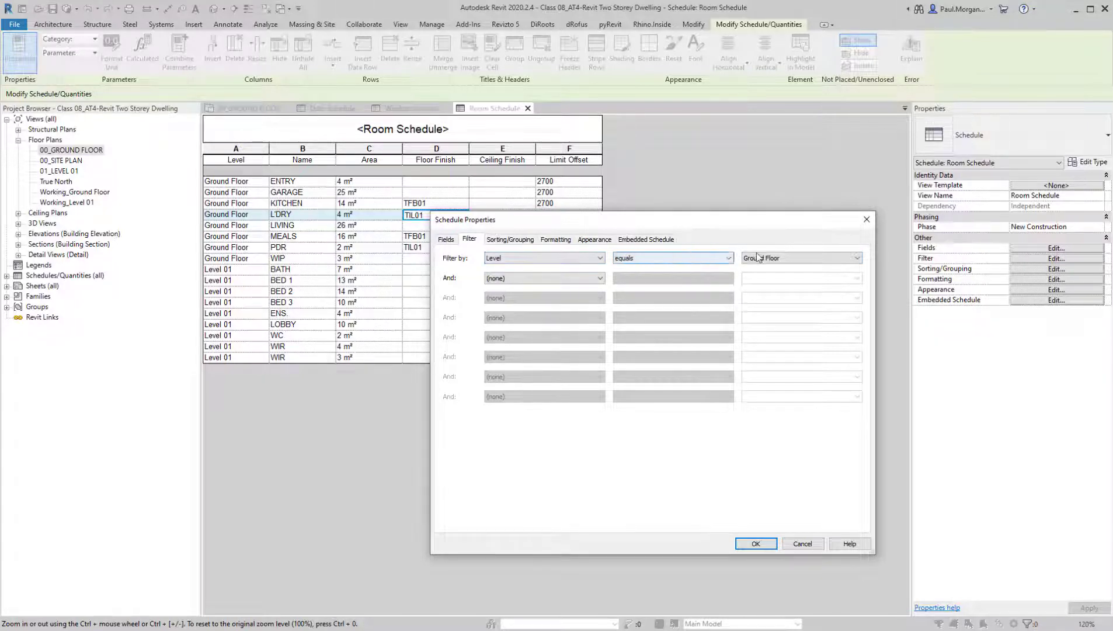
pyautogui.click(756, 544)
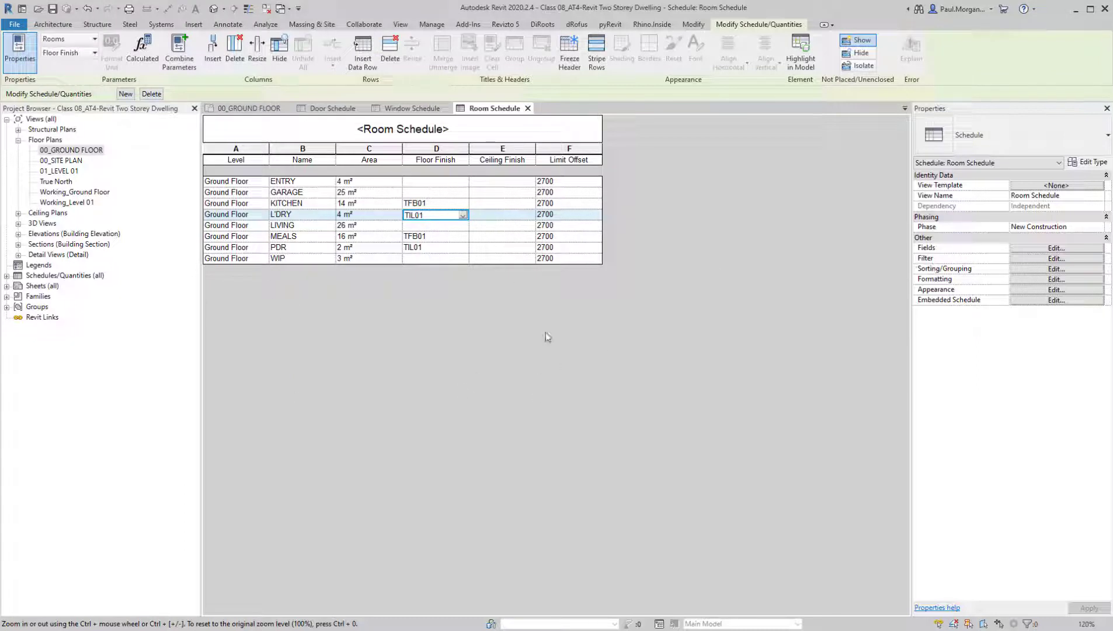
# Change the room schedule's filter to show only rooms whose Area is greater than 5
pyautogui.click(1051, 249)
pyautogui.click(510, 240)
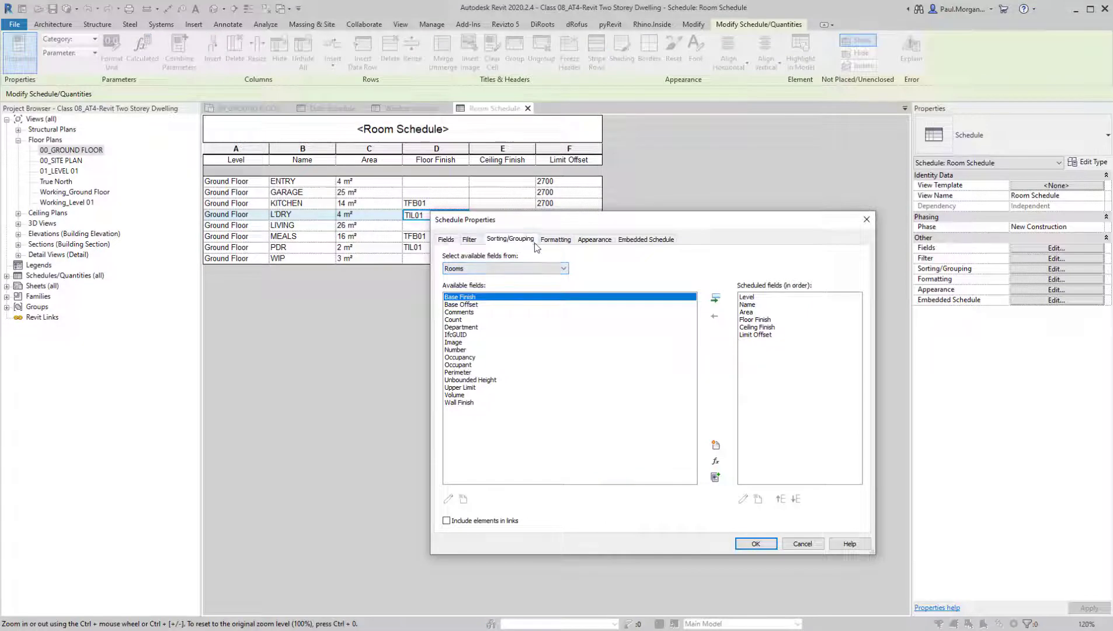
pyautogui.click(470, 239)
pyautogui.click(531, 259)
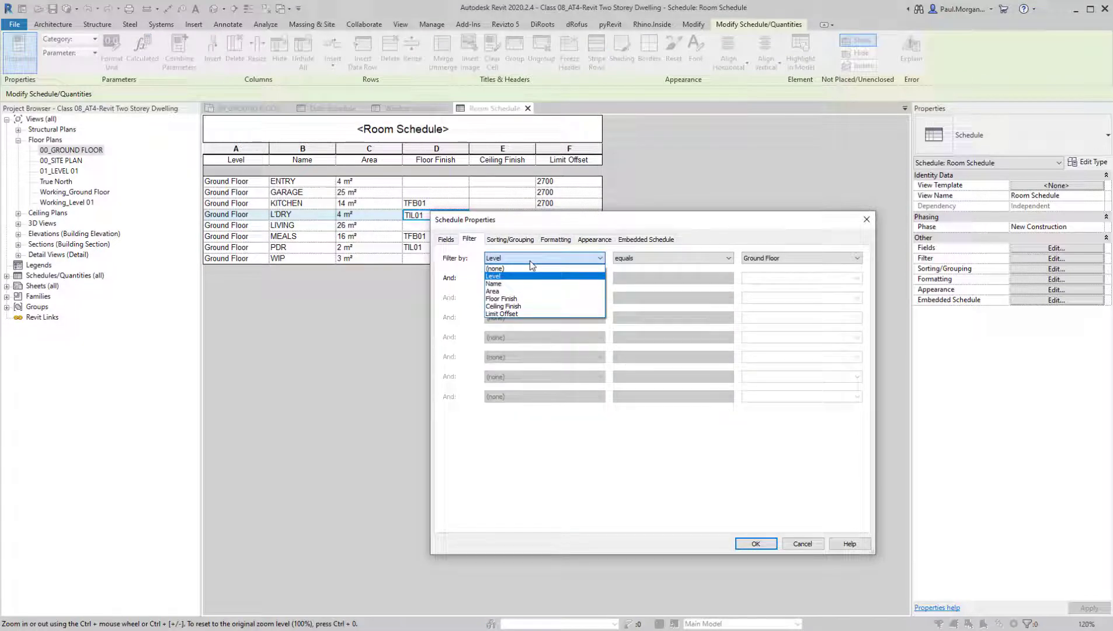
pyautogui.click(514, 291)
pyautogui.click(617, 258)
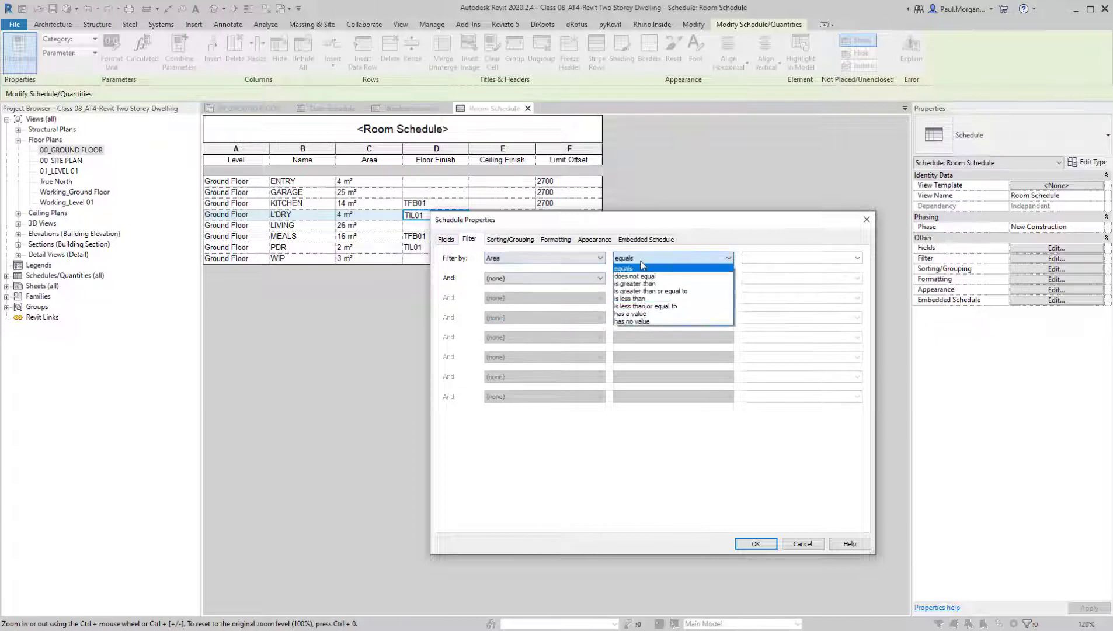
pyautogui.click(690, 283)
pyautogui.click(772, 258)
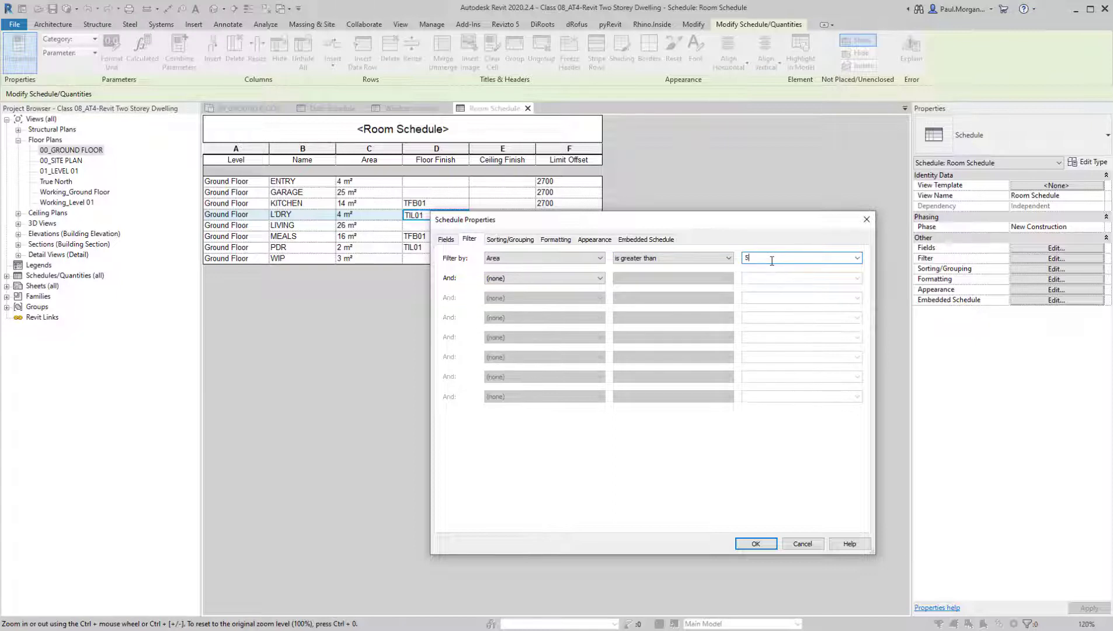
pyautogui.click(767, 546)
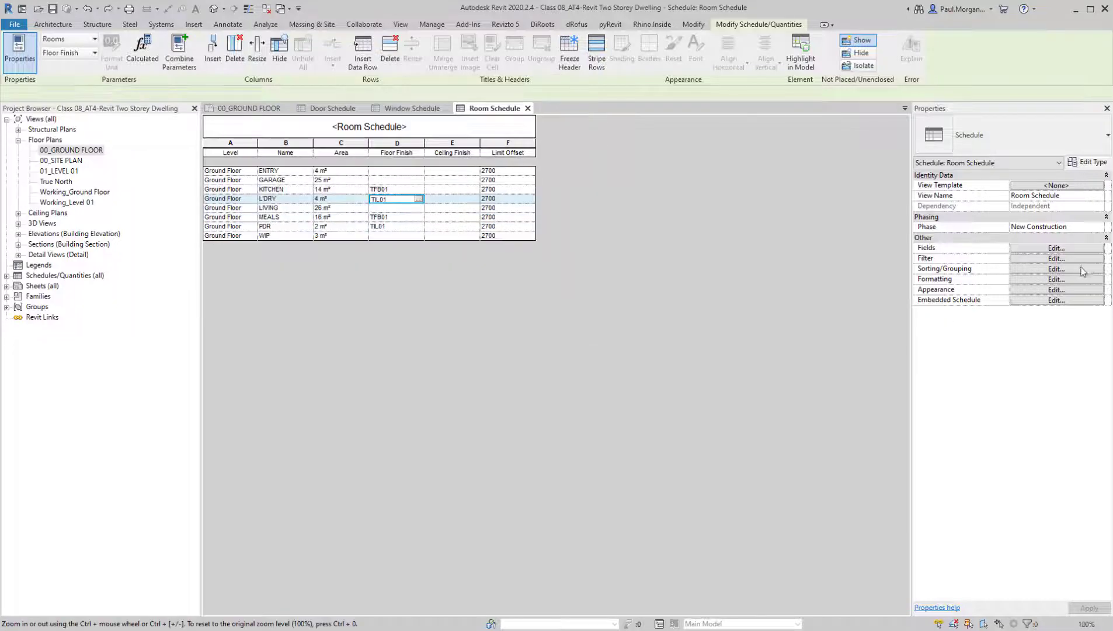
# Remove the filter from the room schedule so rooms on all levels are listed
pyautogui.click(1038, 279)
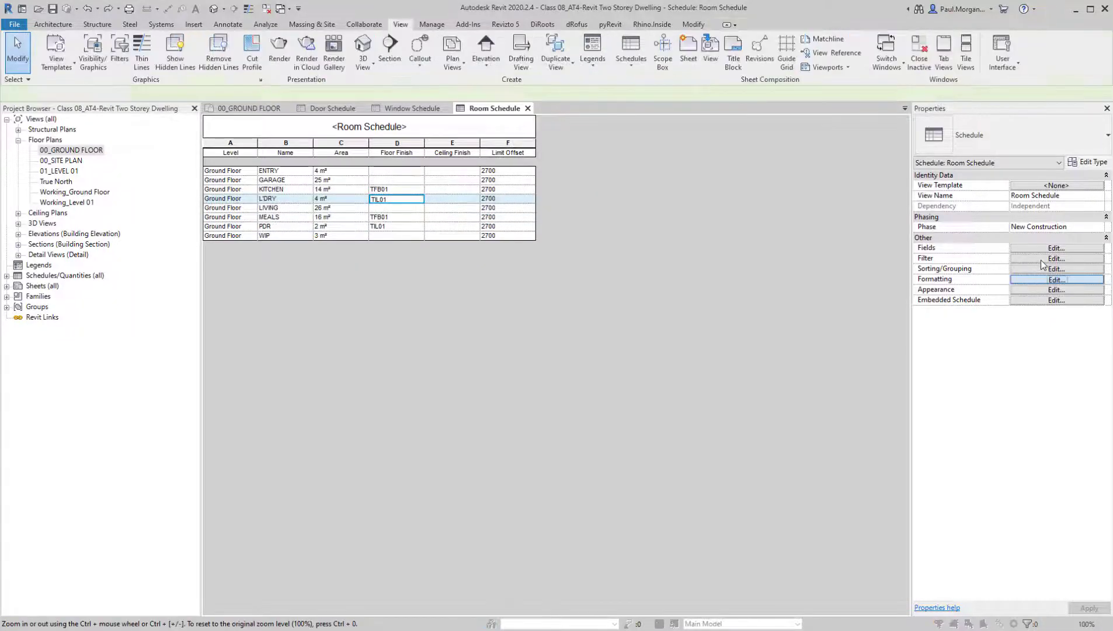
pyautogui.click(471, 239)
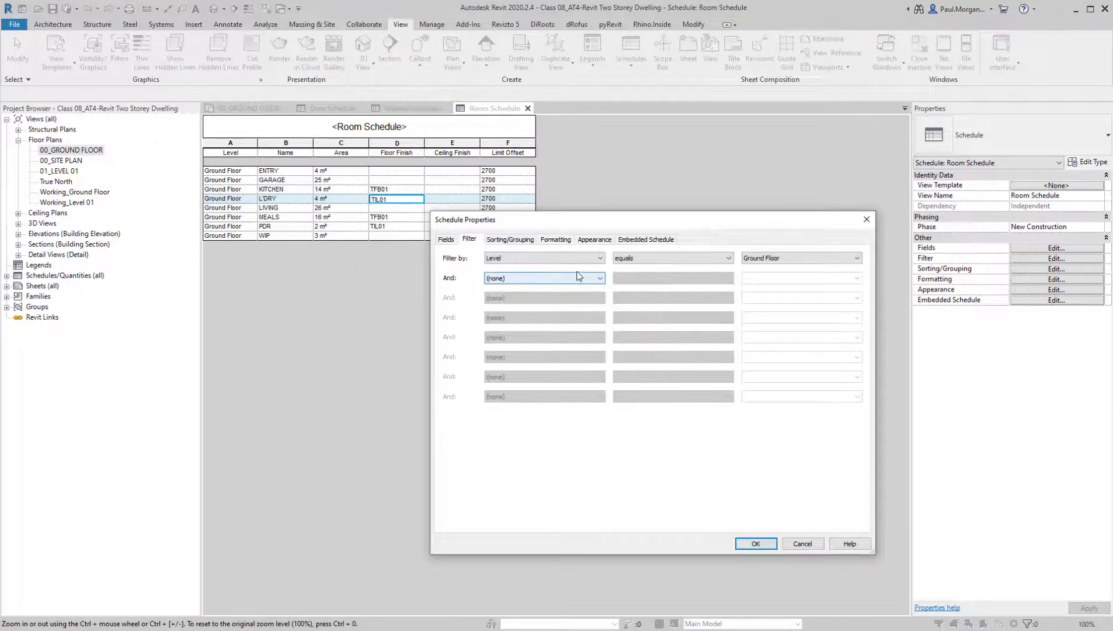
pyautogui.click(558, 259)
pyautogui.click(558, 269)
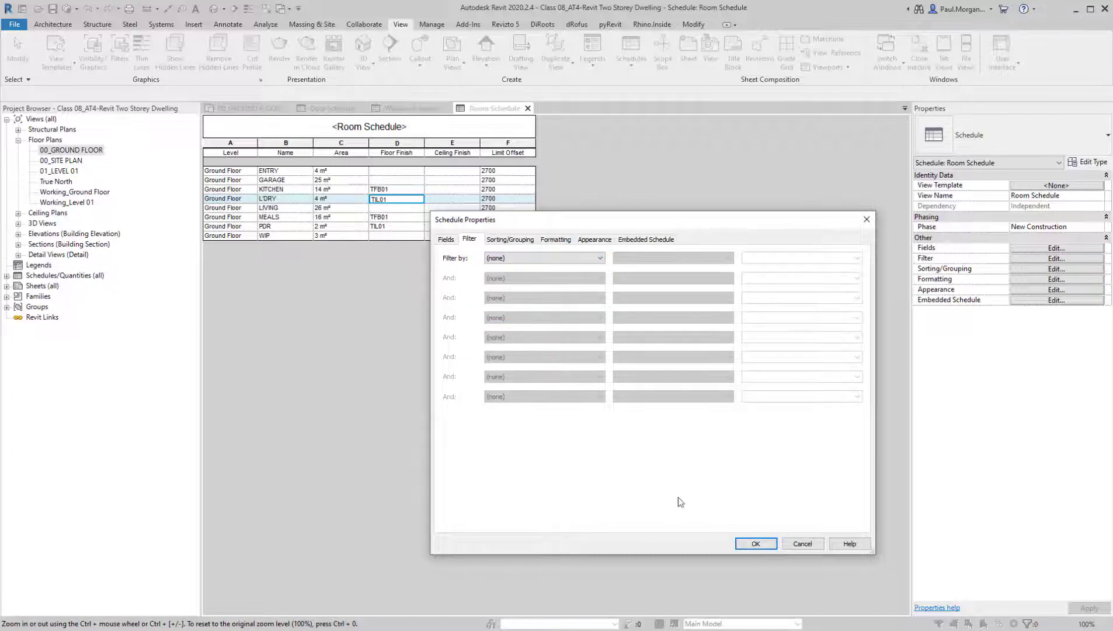
pyautogui.click(757, 543)
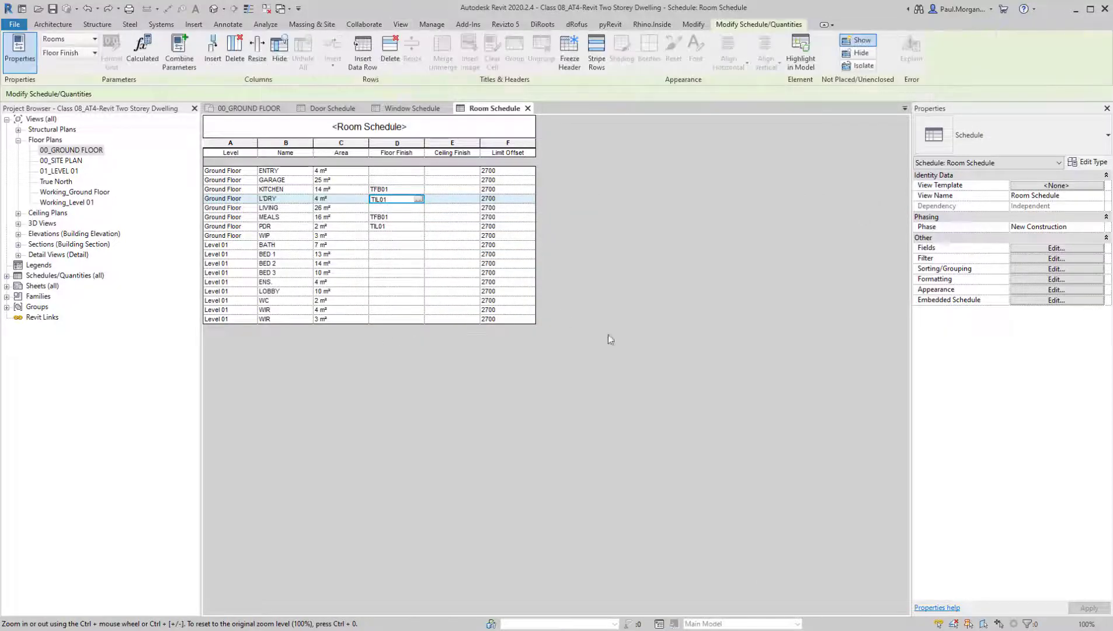
# Set the room schedule's title, header and body text to Arial 1.8mm
pyautogui.click(1049, 290)
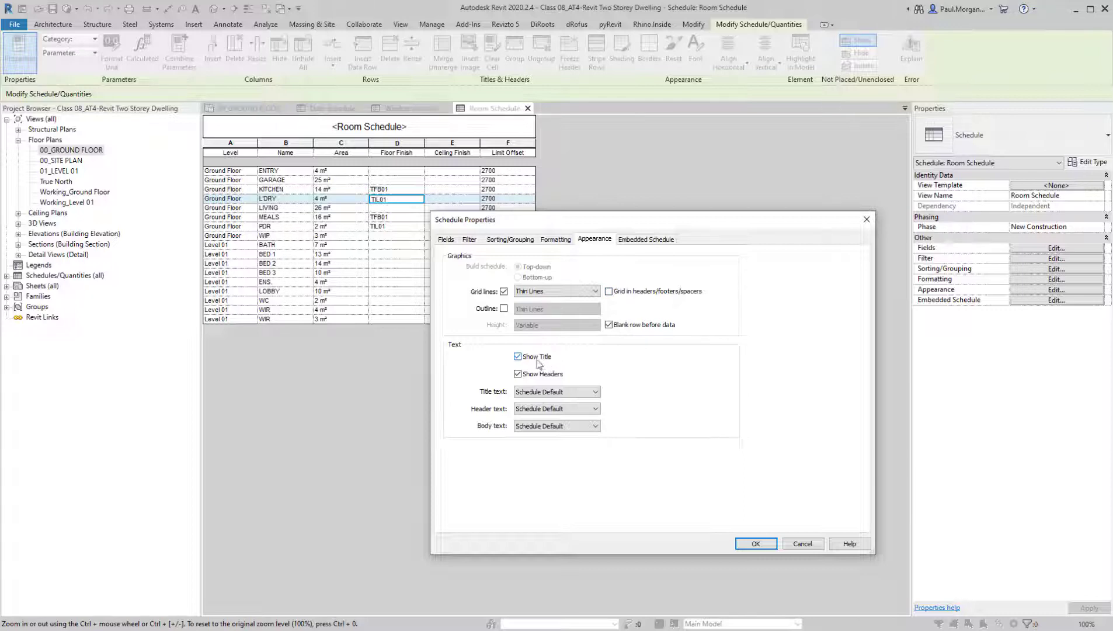
pyautogui.click(530, 392)
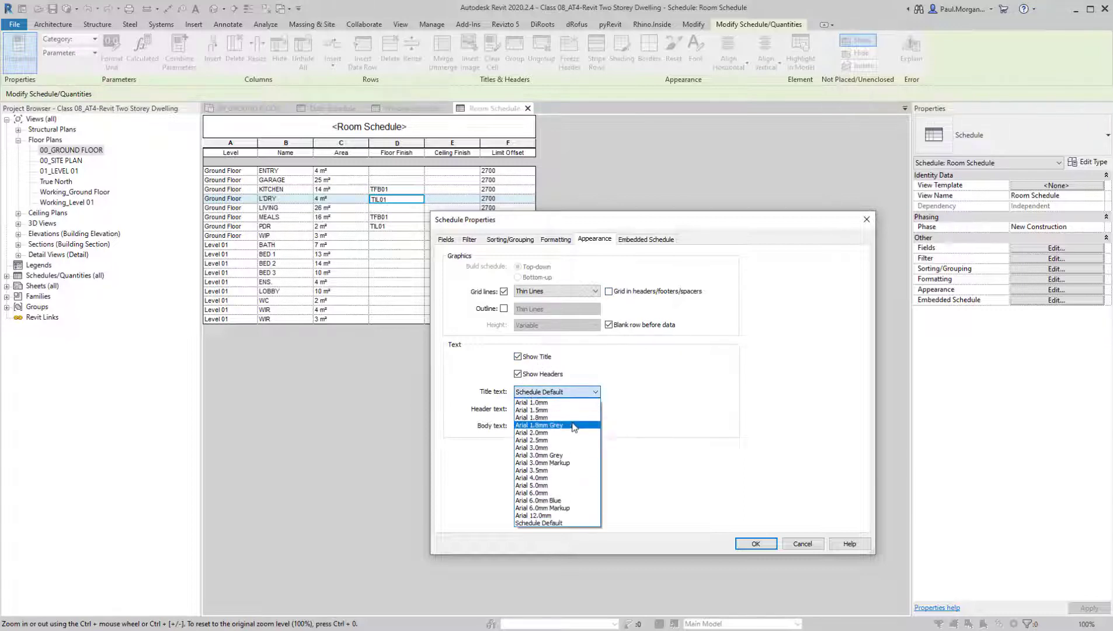
pyautogui.click(565, 419)
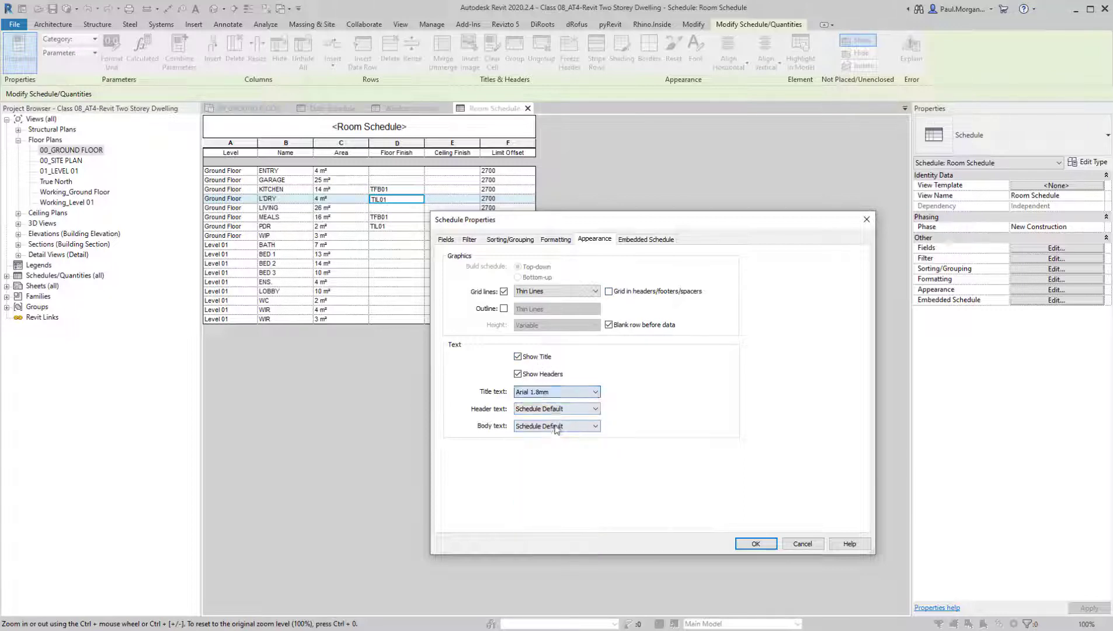
pyautogui.click(552, 409)
pyautogui.click(545, 435)
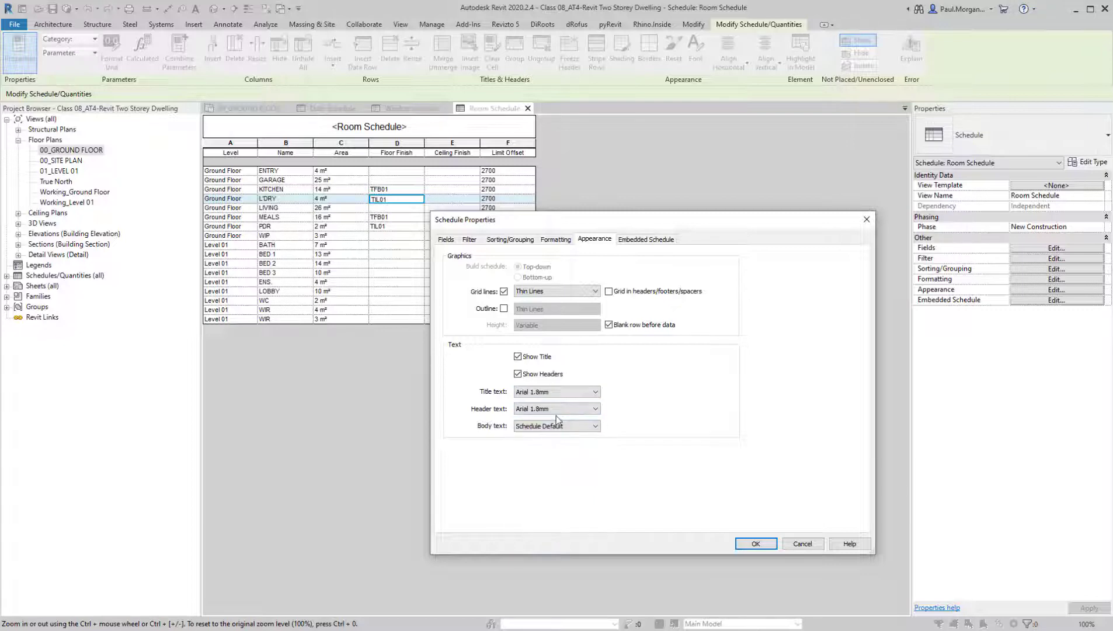
pyautogui.click(552, 426)
pyautogui.click(547, 452)
pyautogui.click(754, 543)
pyautogui.click(410, 119)
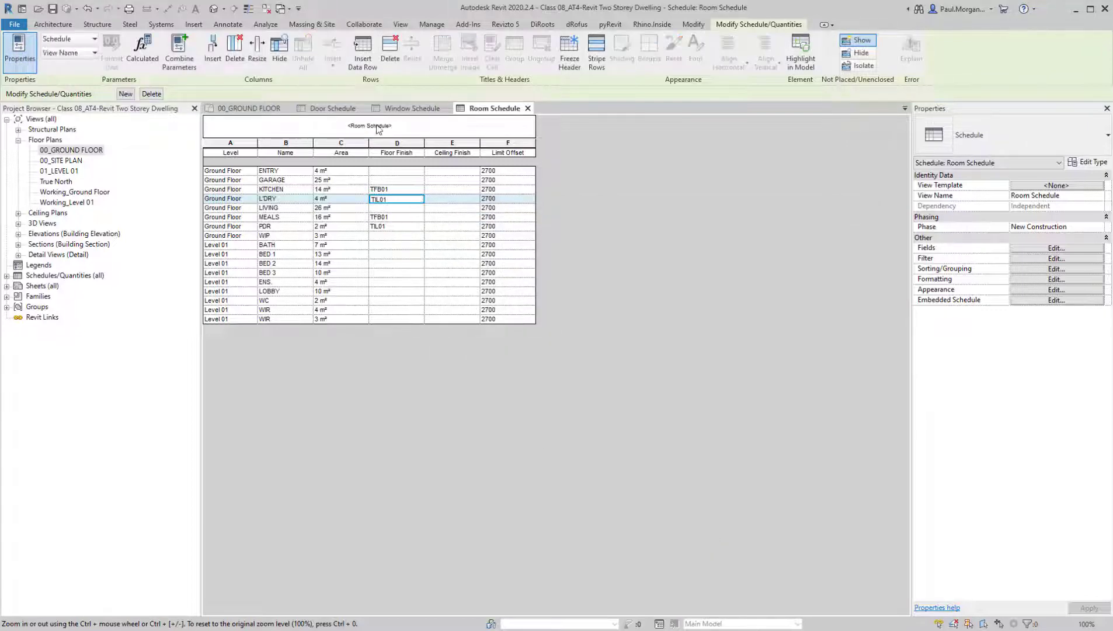
pyautogui.click(410, 118)
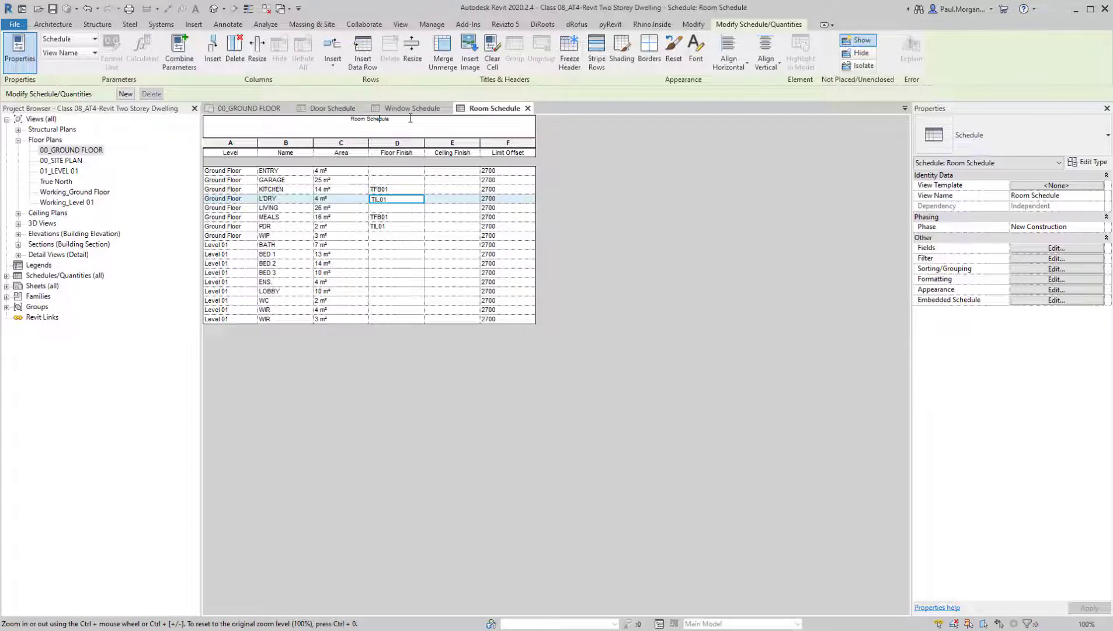
# Set the room schedule's title text to Arial 2.0mm and apply the appearance settings
pyautogui.click(1028, 291)
pyautogui.click(577, 393)
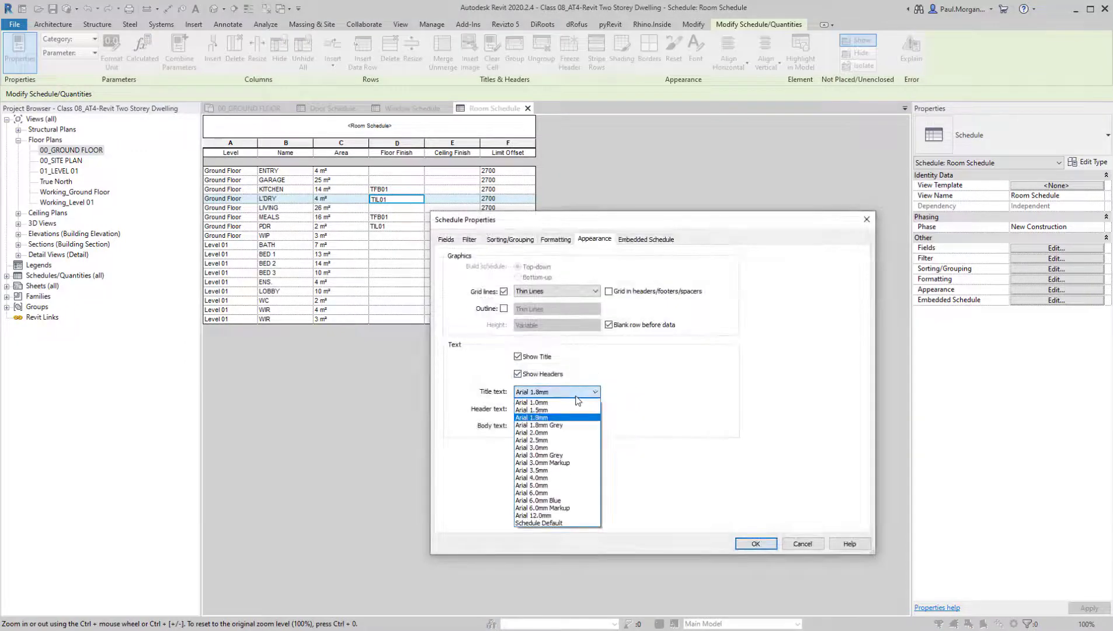
pyautogui.click(563, 433)
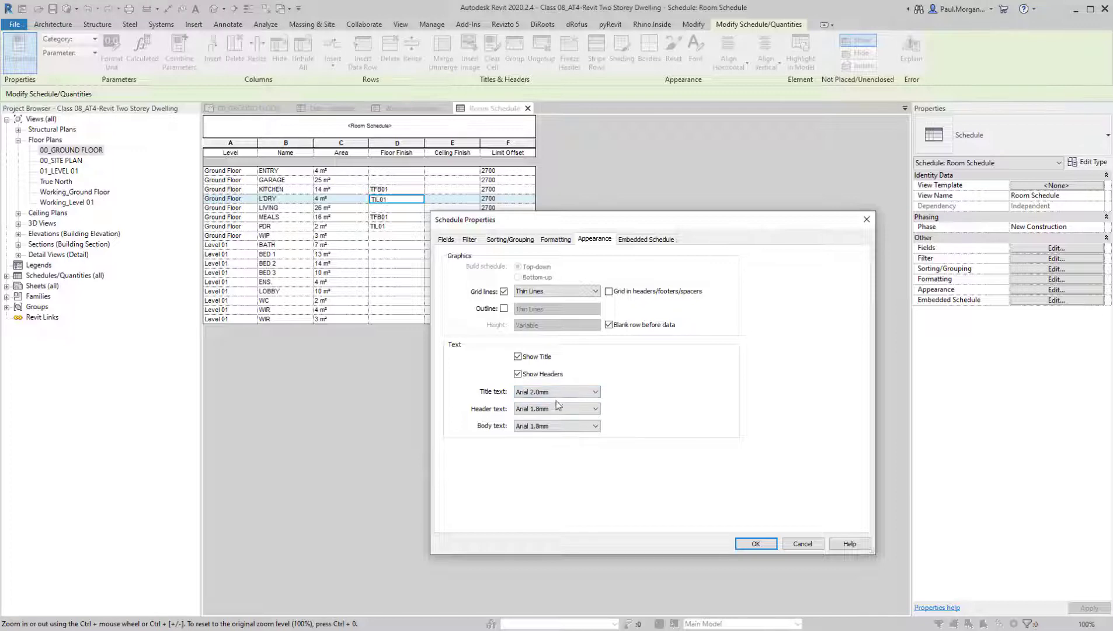
pyautogui.click(557, 426)
pyautogui.click(557, 484)
pyautogui.click(756, 544)
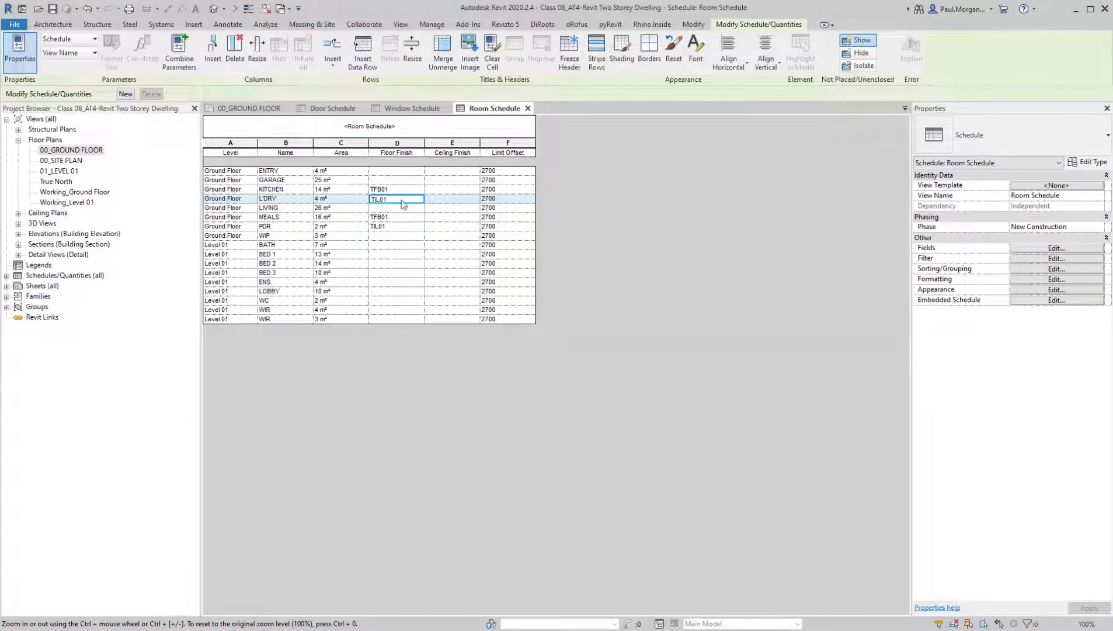
# Open sheet A00 - Coversheet and place the Room Schedule in the empty area between the site plan and the title block's logo
pyautogui.doubleClick(42, 285)
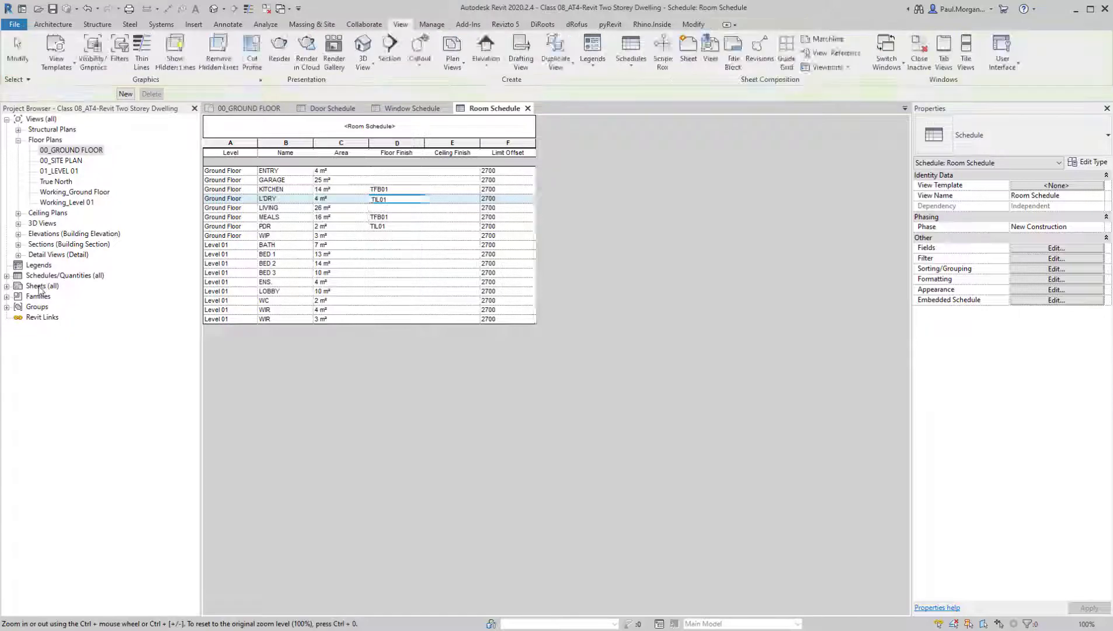
pyautogui.doubleClick(63, 297)
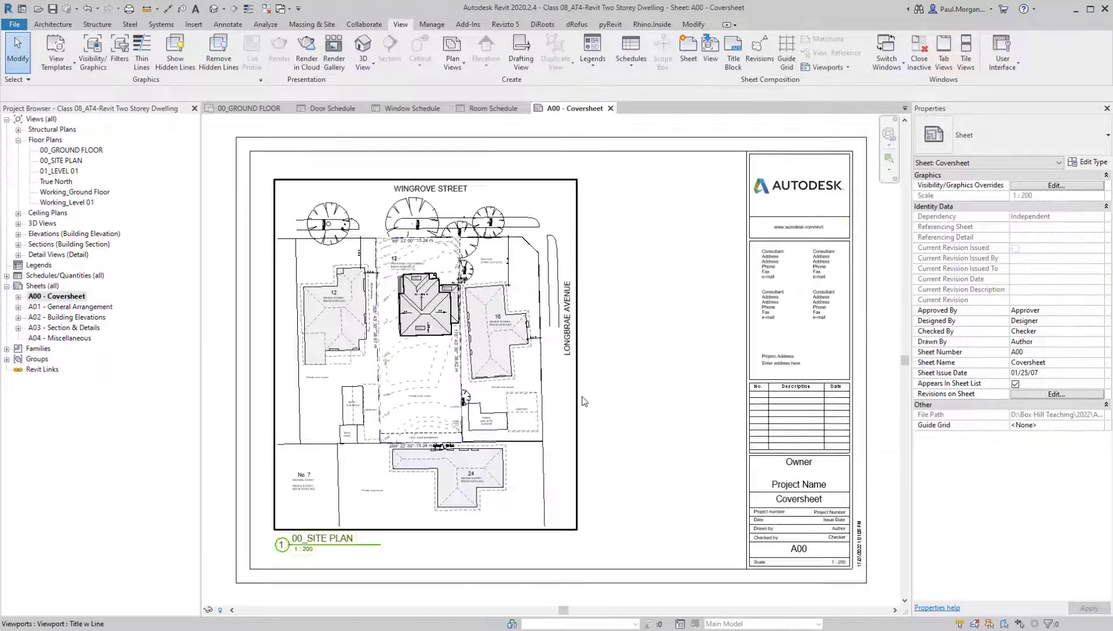
pyautogui.doubleClick(42, 275)
pyautogui.click(52, 296)
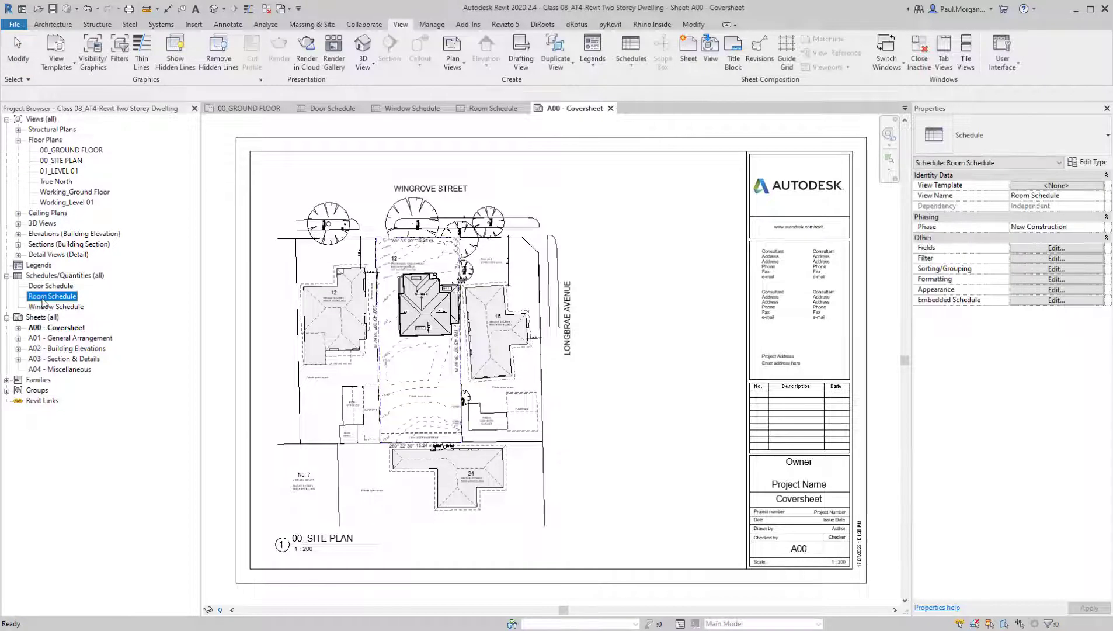
pyautogui.moveTo(57, 306); pyautogui.dragTo(669, 242)
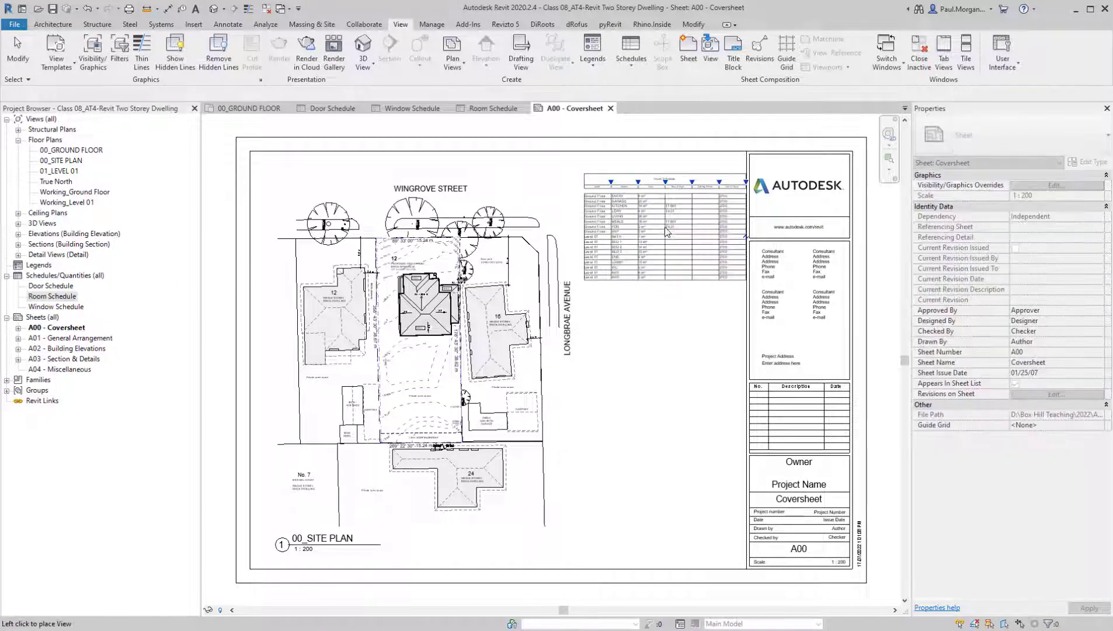
pyautogui.click(663, 227)
pyautogui.scroll(5, 660, 219)
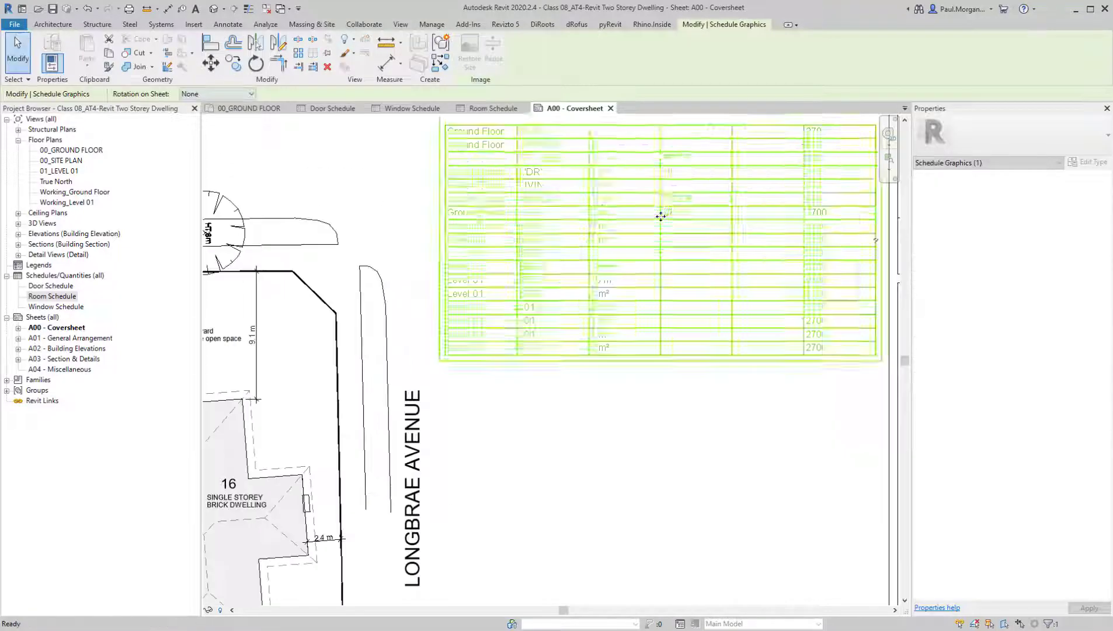
pyautogui.click(723, 455)
pyautogui.scroll(-3, 723, 454)
pyautogui.click(678, 354)
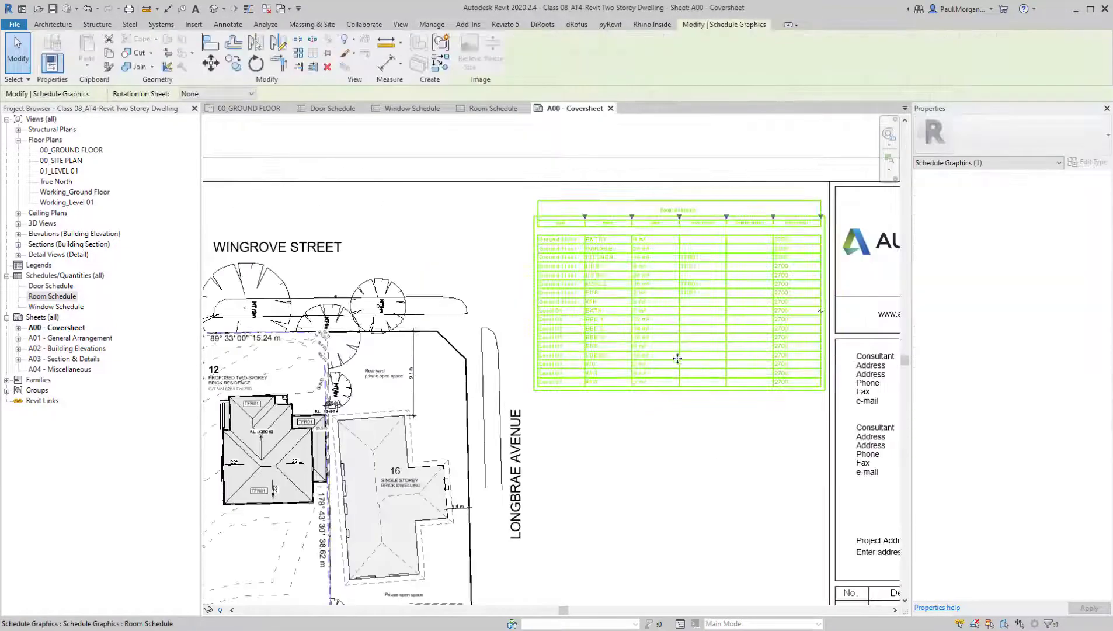
# Delete the Room Schedule from the coversheet and open sheet A01 - General Arrangement
pyautogui.press('Delete')
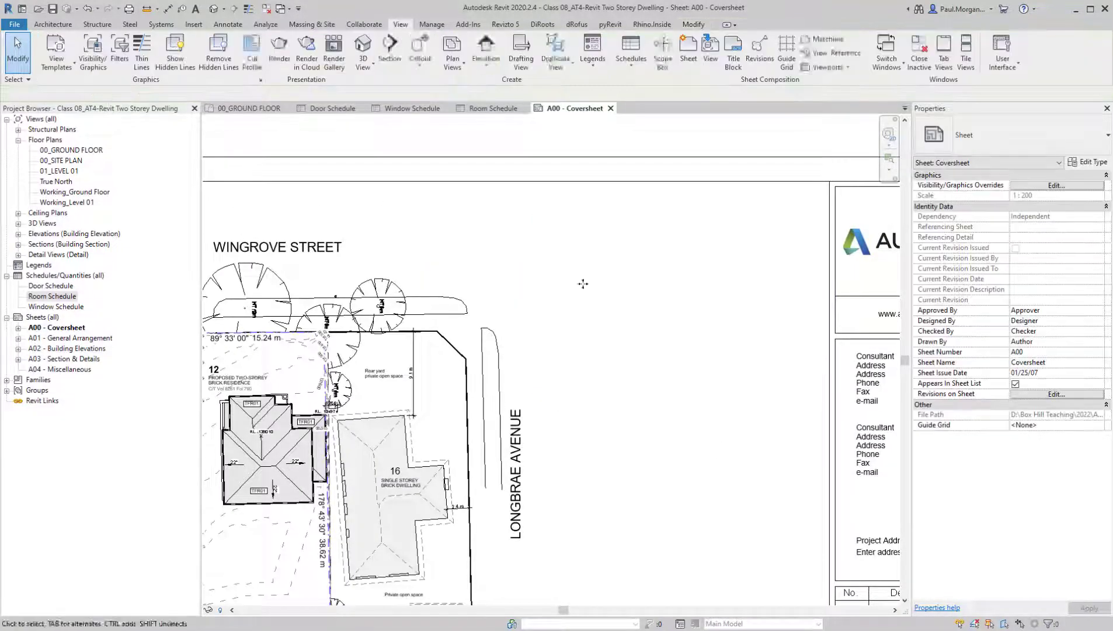
pyautogui.doubleClick(88, 338)
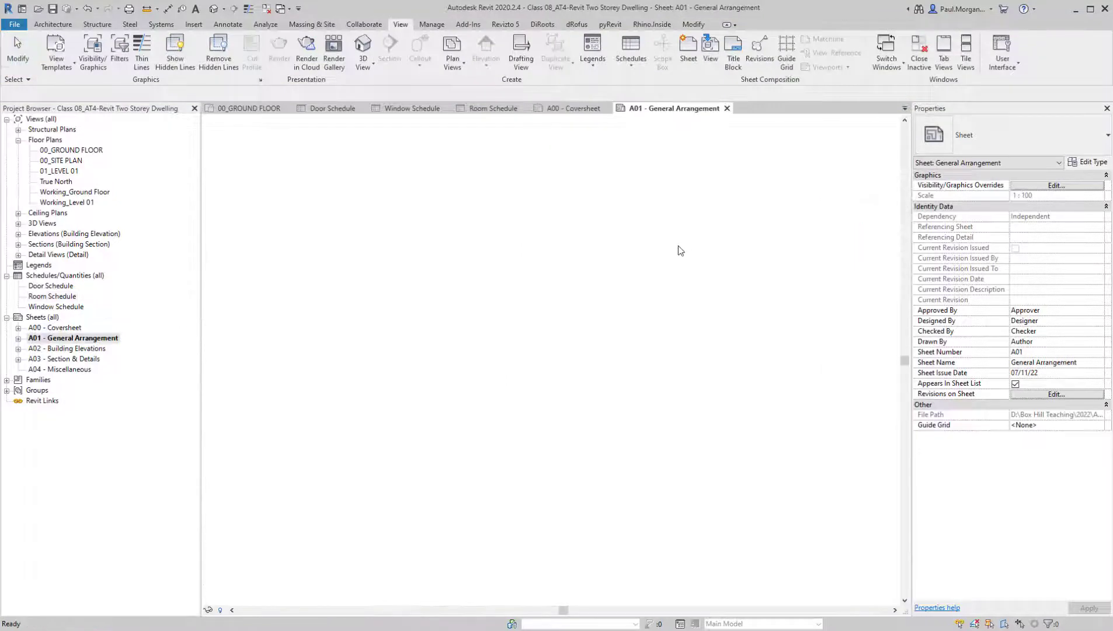
# Move the ground floor and level 01 plan viewports up the sheet to free space beneath them
pyautogui.click(403, 355)
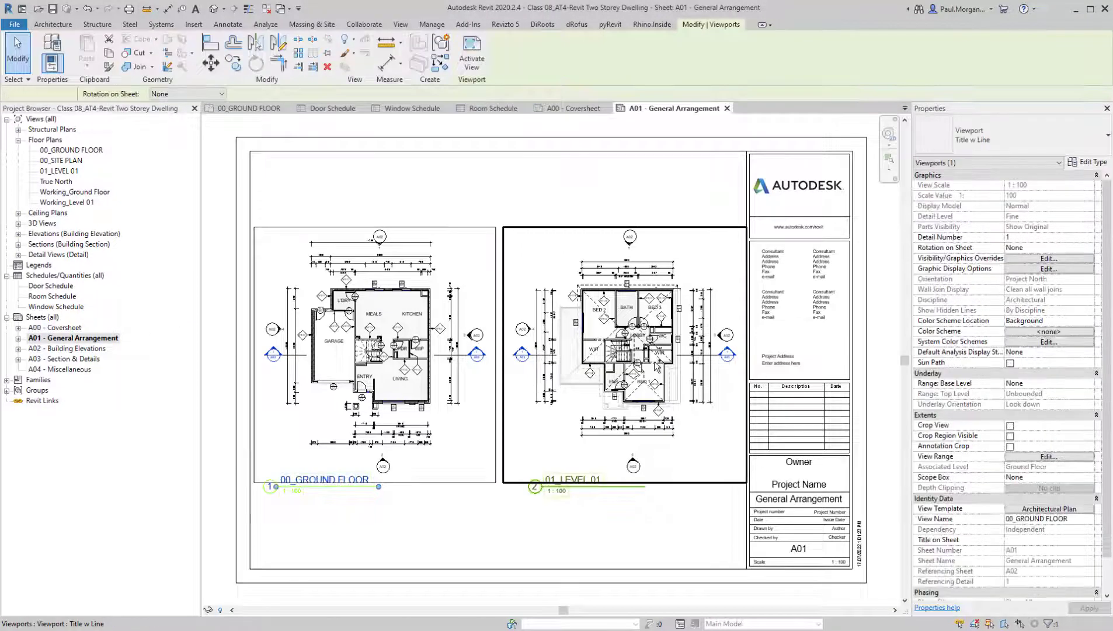
pyautogui.keyDown('ctrl'); pyautogui.click(641, 301); pyautogui.keyUp('ctrl')
pyautogui.moveTo(640, 301); pyautogui.dragTo(640, 242)
# Place the Room Schedule on sheet A01 in the free area beneath the 00_GROUND FLOOR plan's title
pyautogui.moveTo(51, 297); pyautogui.dragTo(590, 463)
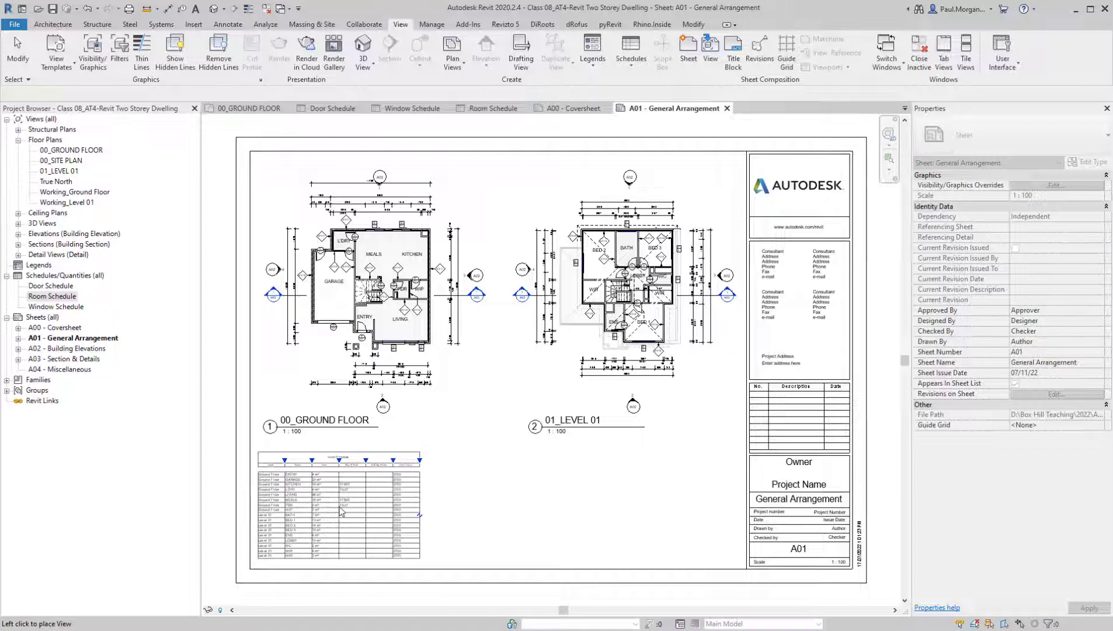
pyautogui.click(337, 507)
pyautogui.moveTo(577, 515); pyautogui.dragTo(572, 508, button='middle')
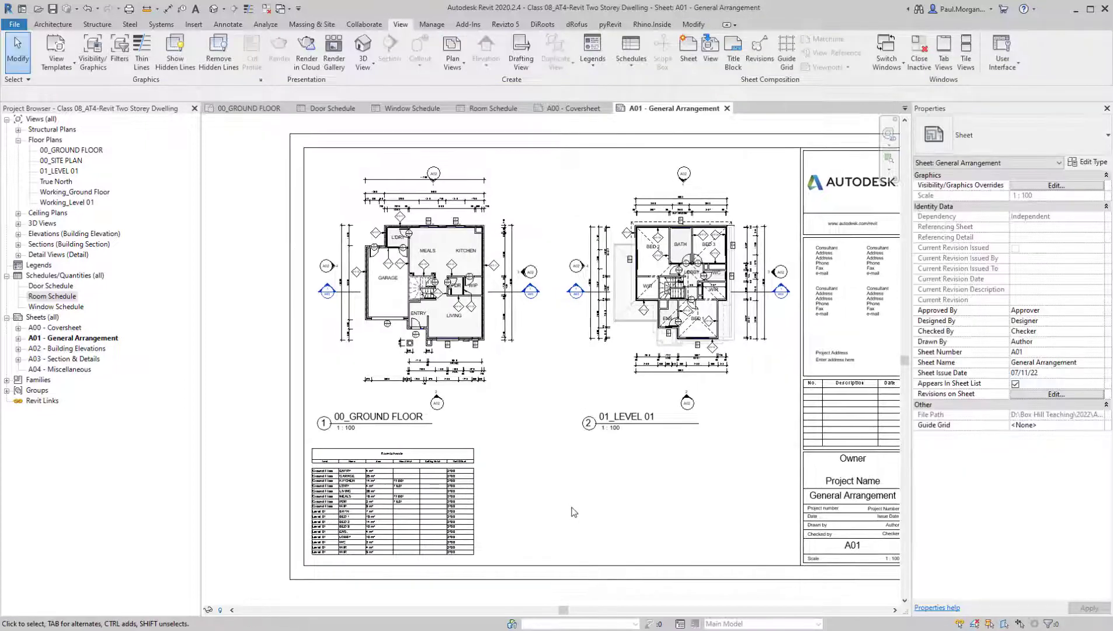
pyautogui.moveTo(510, 482); pyautogui.dragTo(471, 472, button='middle')
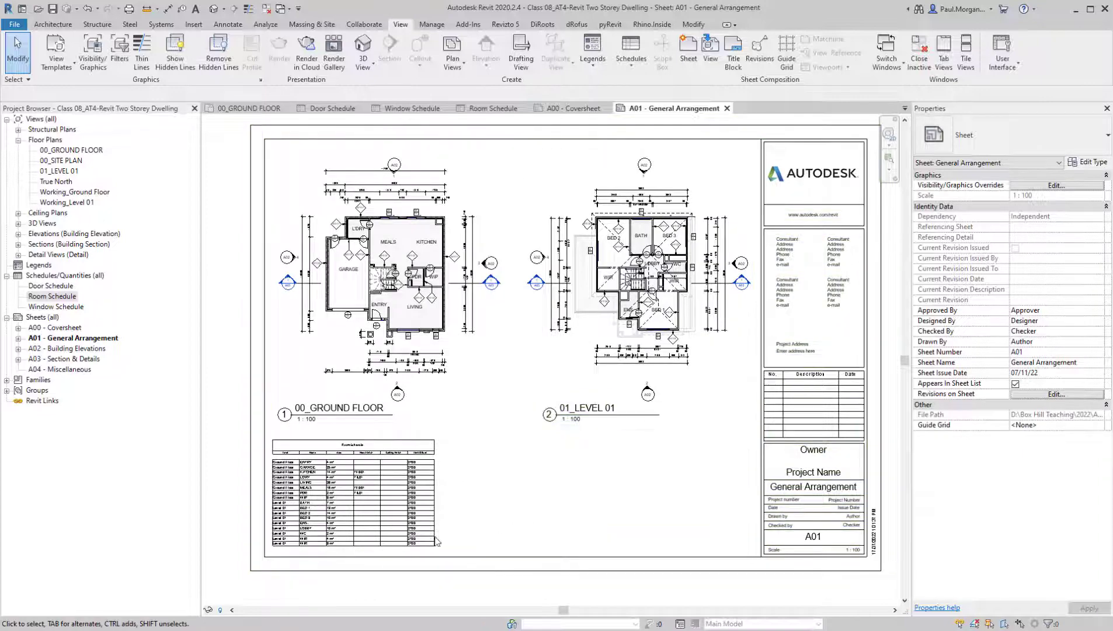
pyautogui.scroll(3, 351, 543)
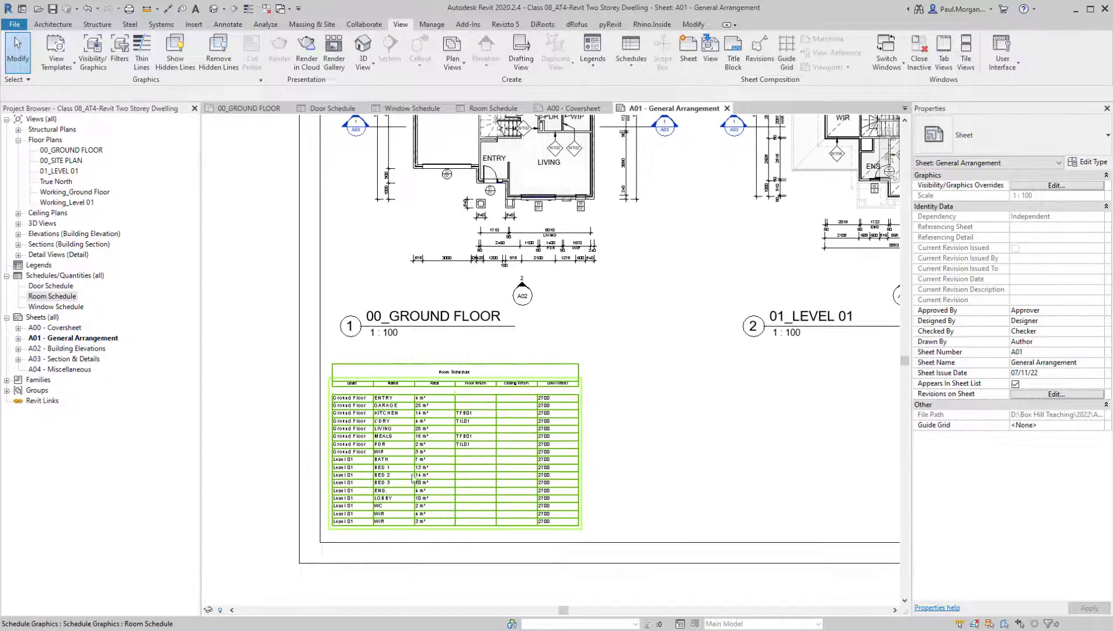
pyautogui.scroll(2, 473, 482)
pyautogui.scroll(2, 724, 500)
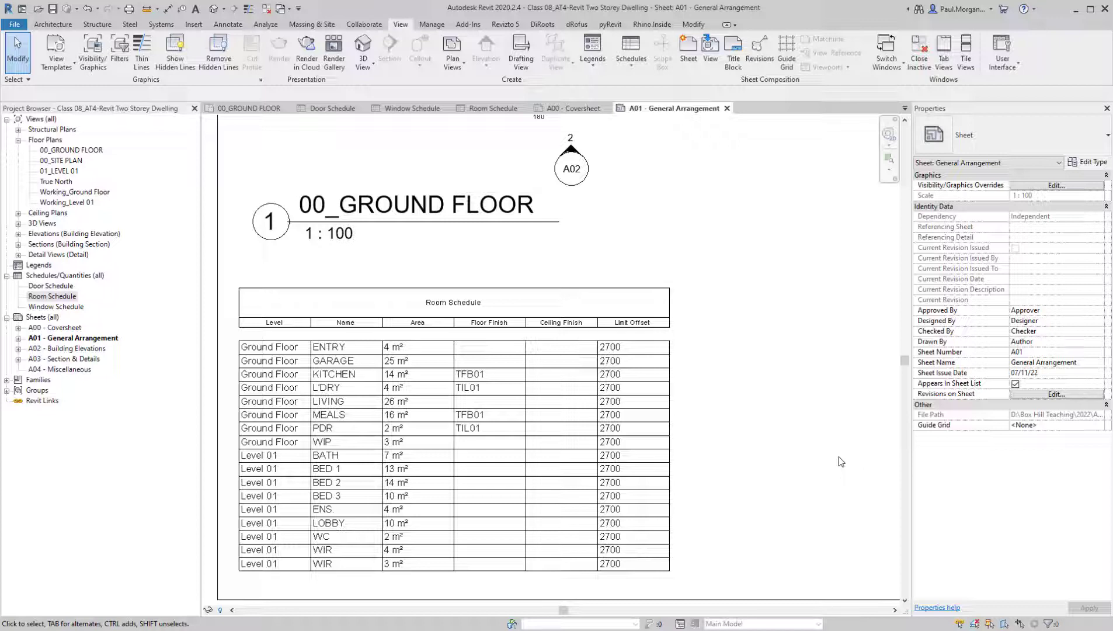
# Delete the existing Door Schedule from the project
pyautogui.rightClick(46, 287)
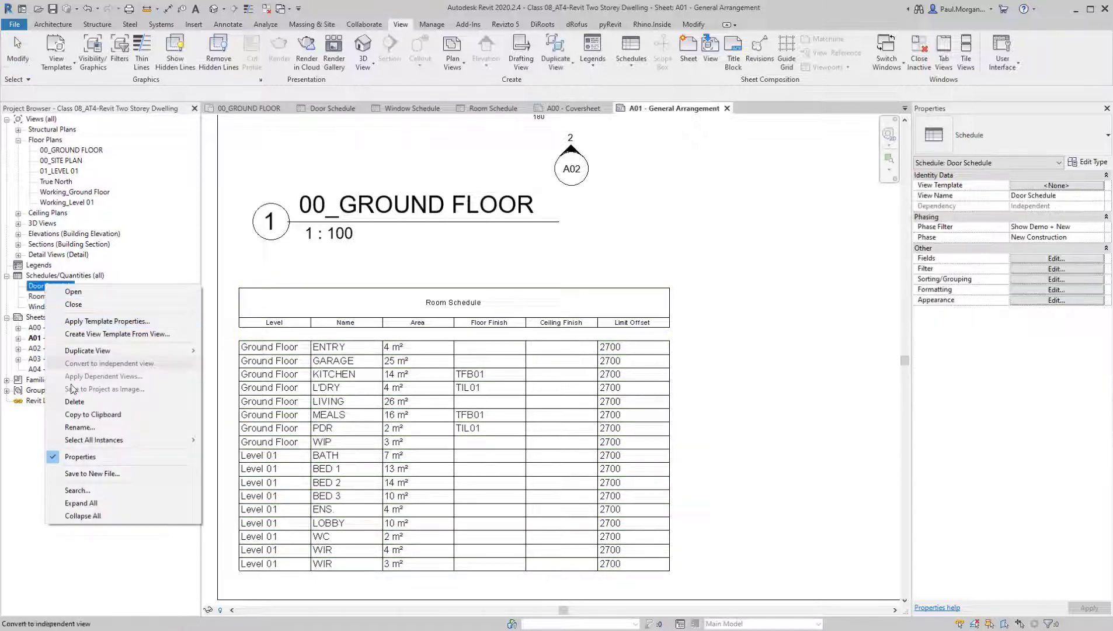
pyautogui.click(64, 402)
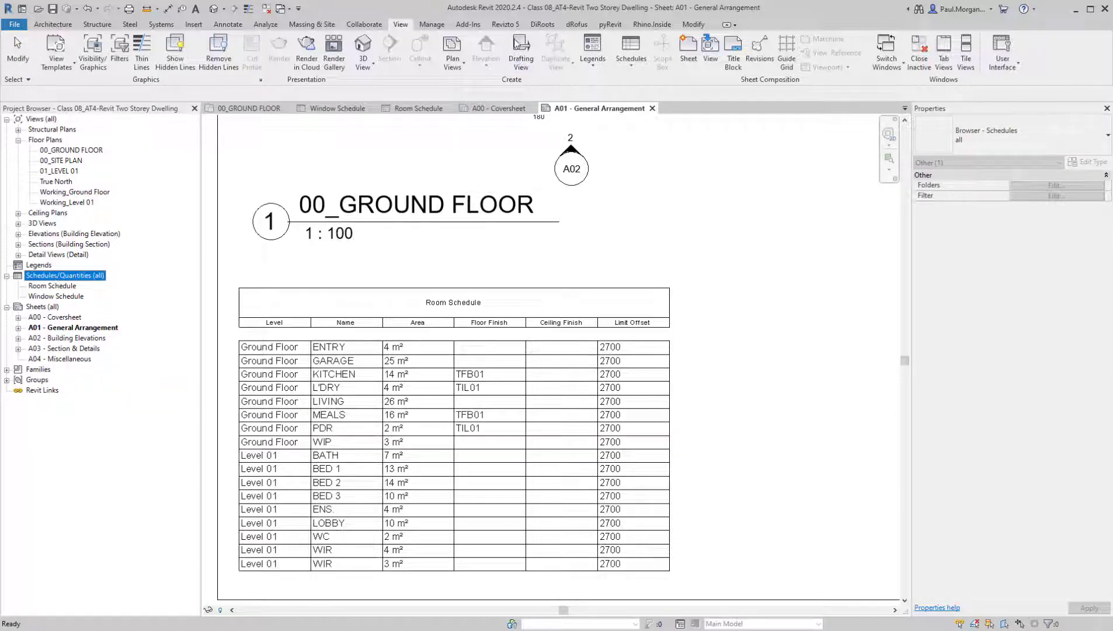
# Create a new building component schedule for the Doors category, named Door Schedule, in the New Construction phase
pyautogui.click(629, 66)
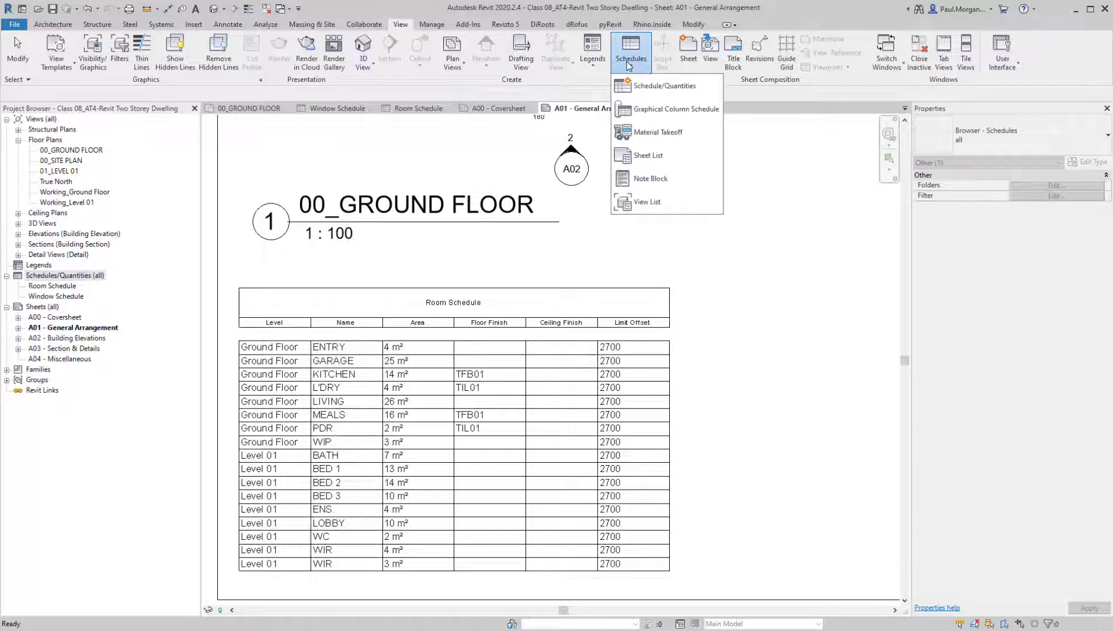
pyautogui.click(778, 17)
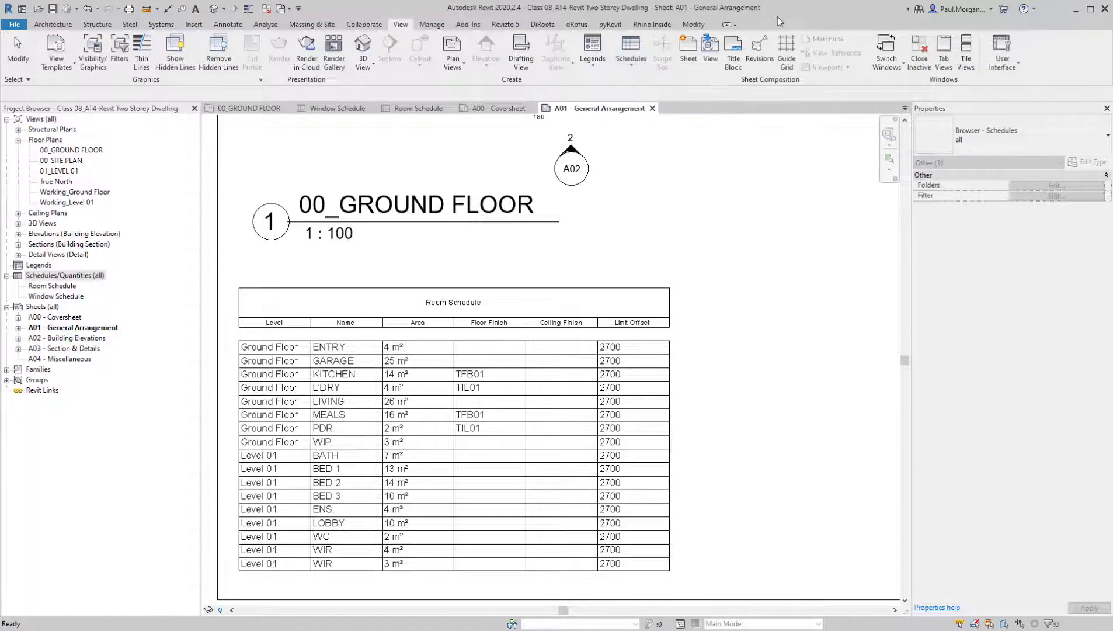
pyautogui.rightClick(41, 265)
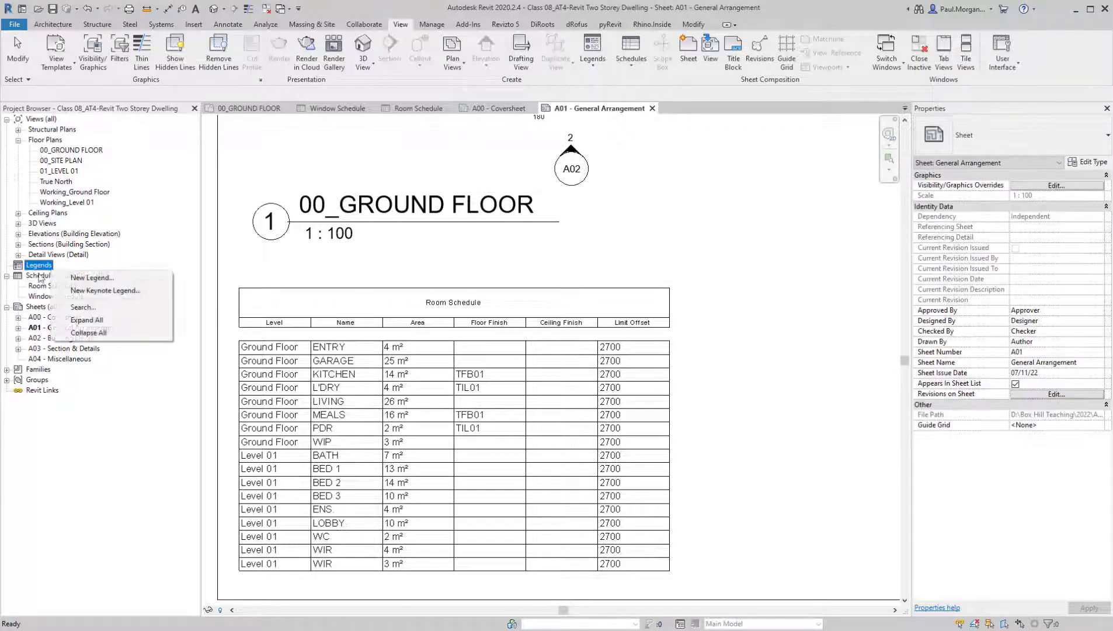
pyautogui.rightClick(50, 276)
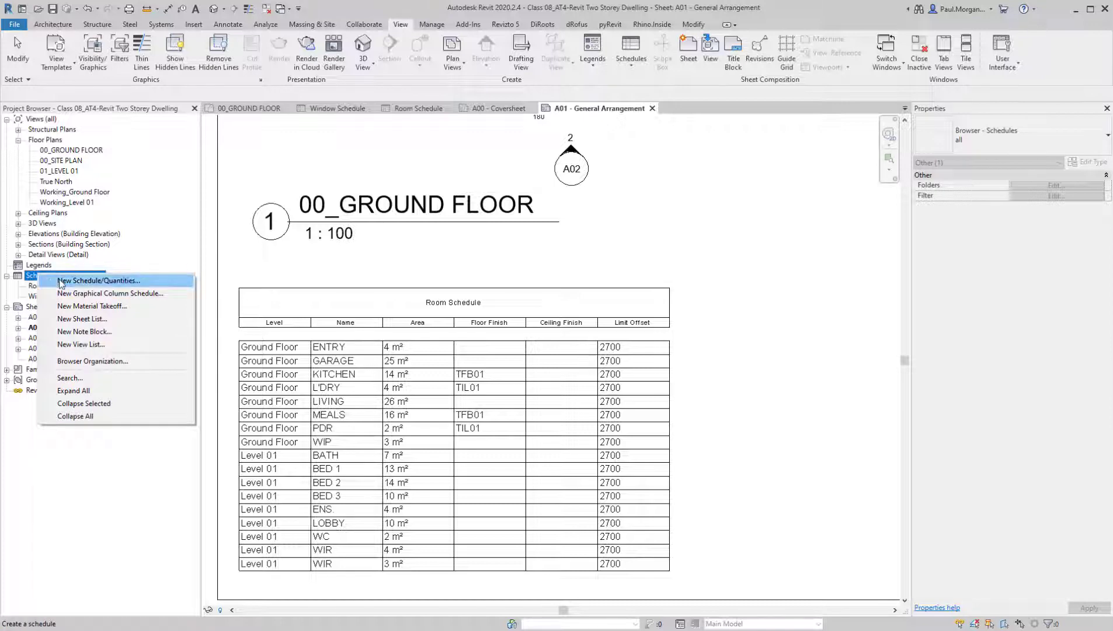
pyautogui.click(61, 282)
pyautogui.click(461, 236)
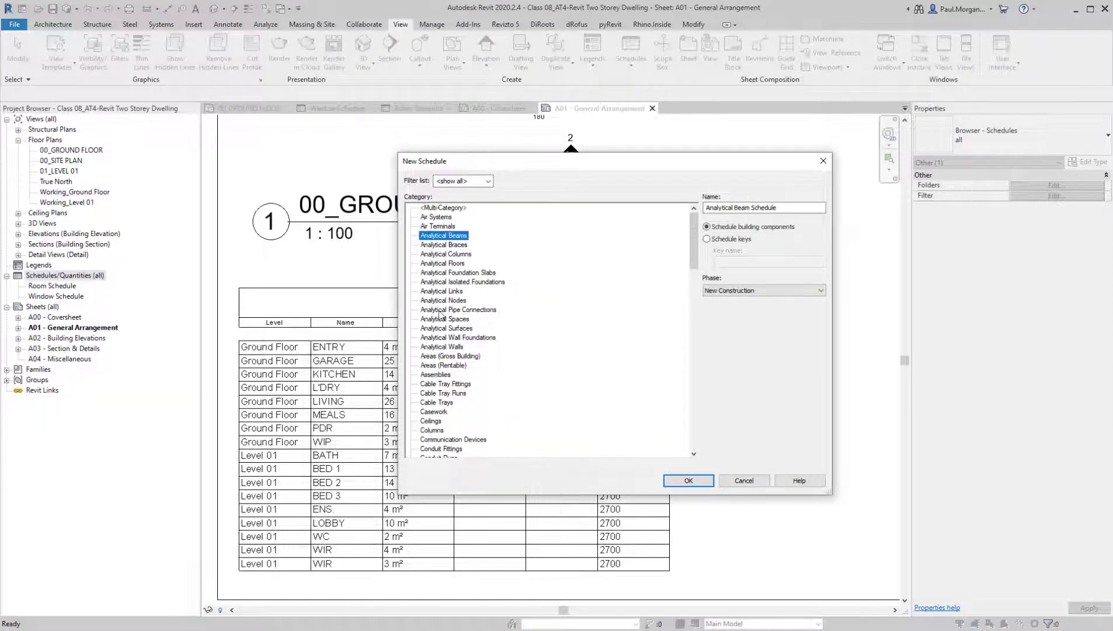
pyautogui.click(439, 312)
pyautogui.press('d')
pyautogui.scroll(-1, 460, 452)
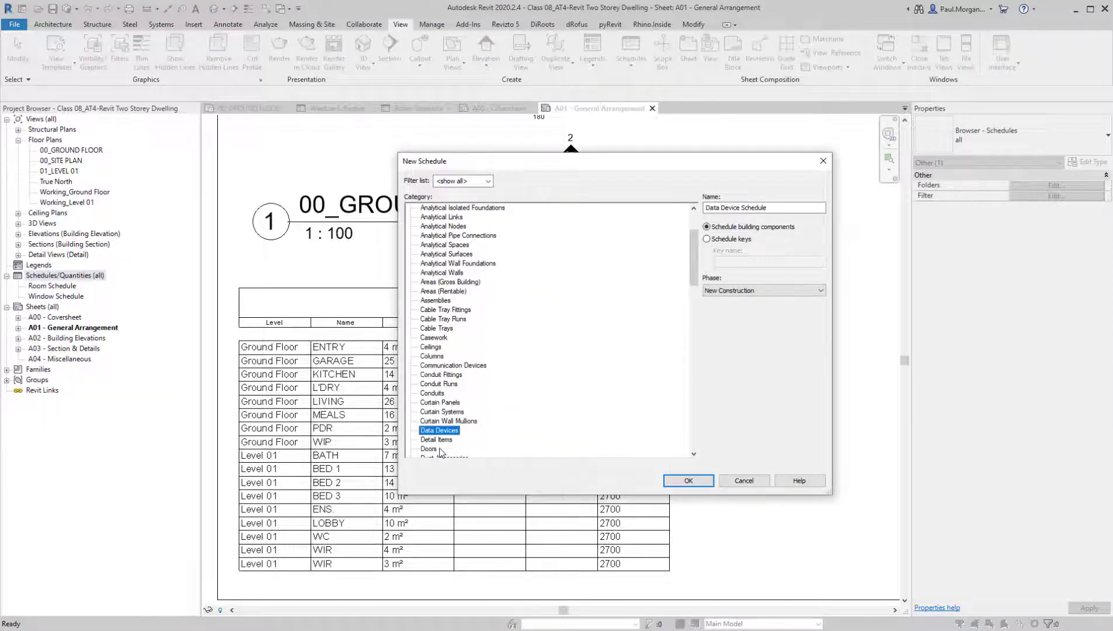
pyautogui.click(429, 449)
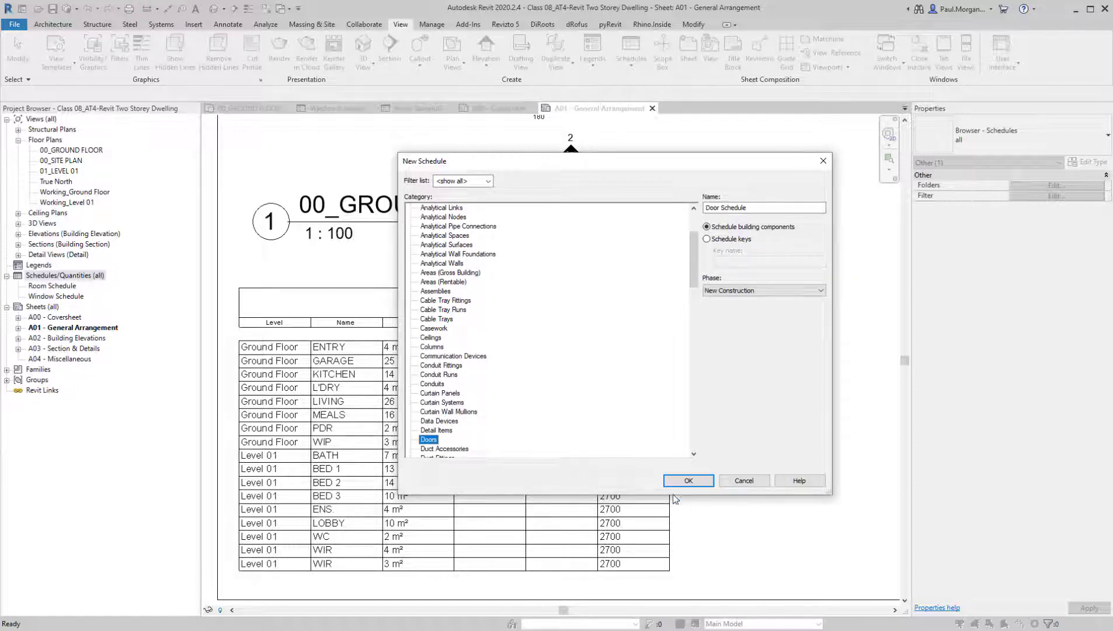
pyautogui.click(680, 482)
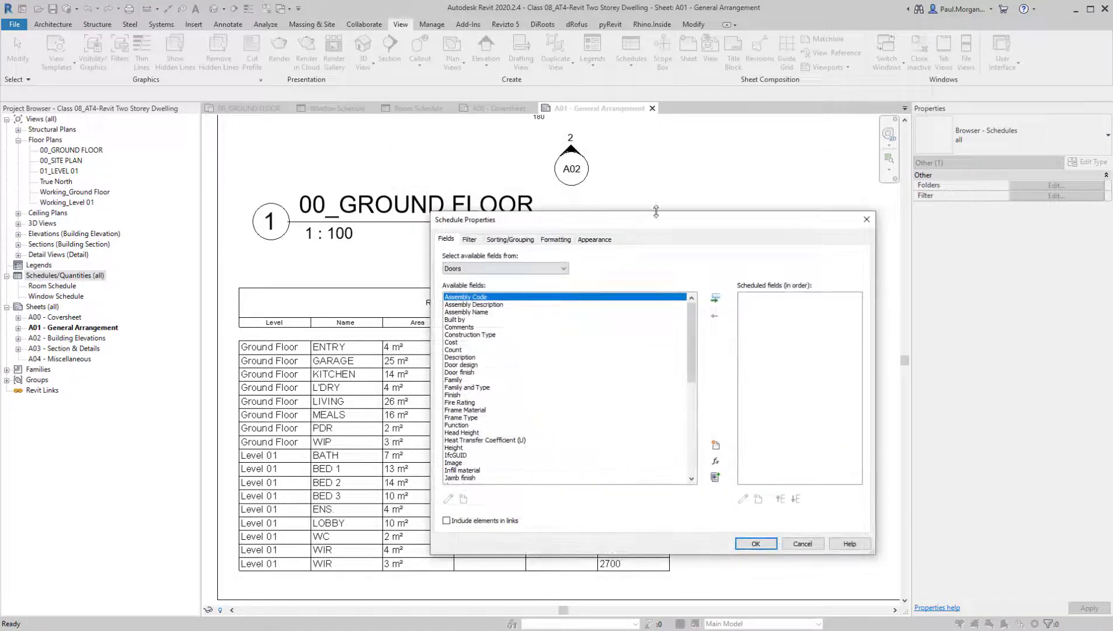
# Enlarge the schedule properties dialog and add Mark as the door schedule's first field
pyautogui.moveTo(654, 211); pyautogui.dragTo(655, 151)
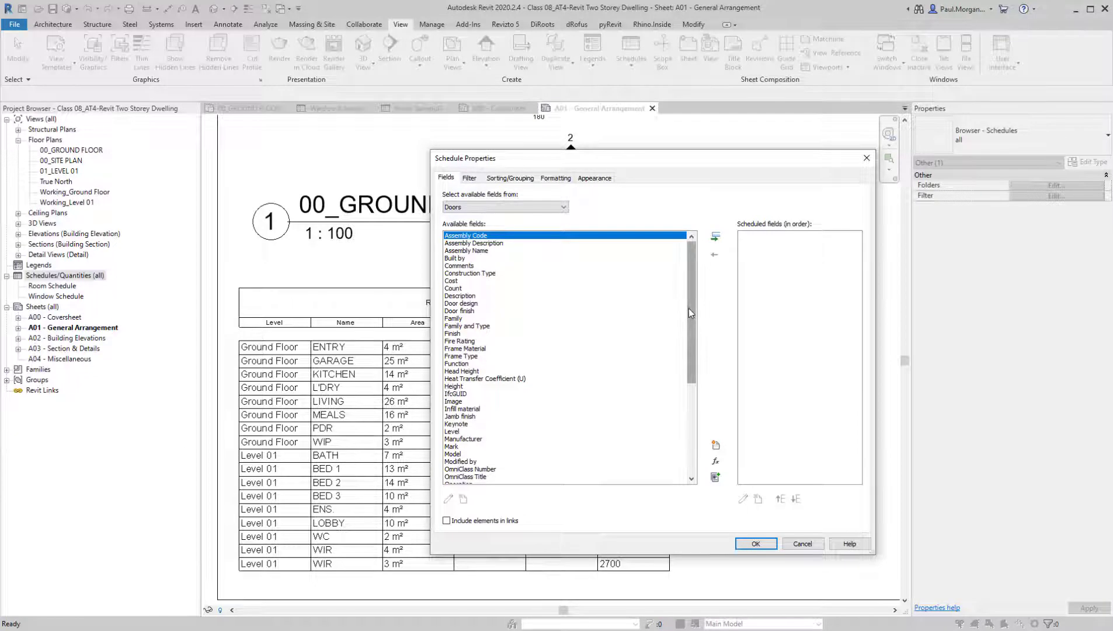
pyautogui.moveTo(689, 308)
pyautogui.mouseDown()
pyautogui.moveTo(688, 374)
pyautogui.moveTo(685, 288)
pyautogui.mouseUp()
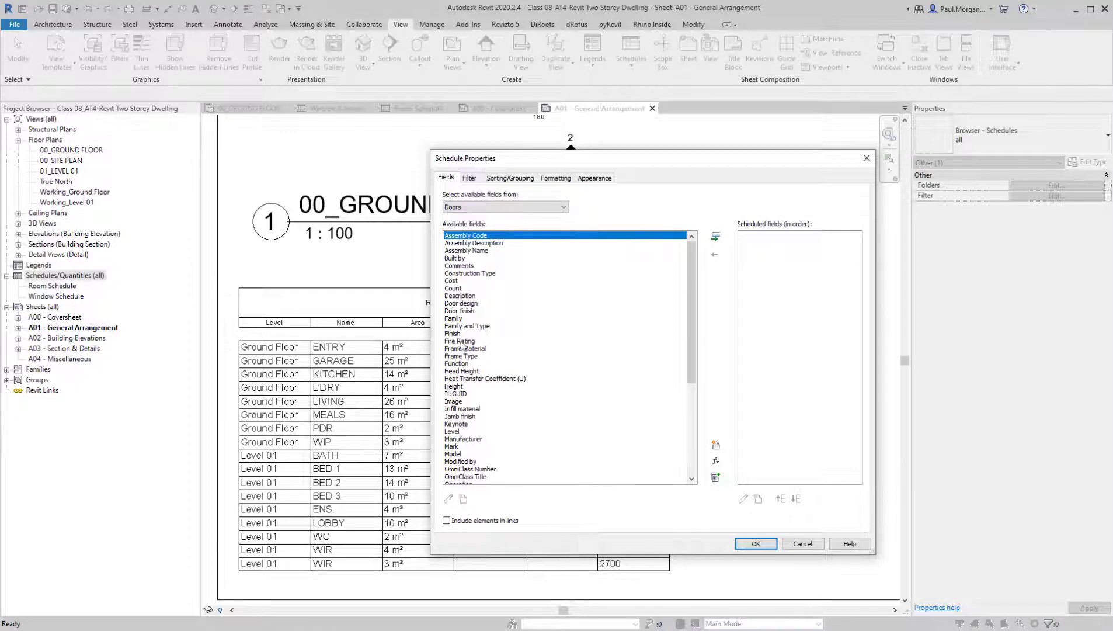
pyautogui.click(463, 270)
pyautogui.click(471, 304)
pyautogui.scroll(-7, 470, 350)
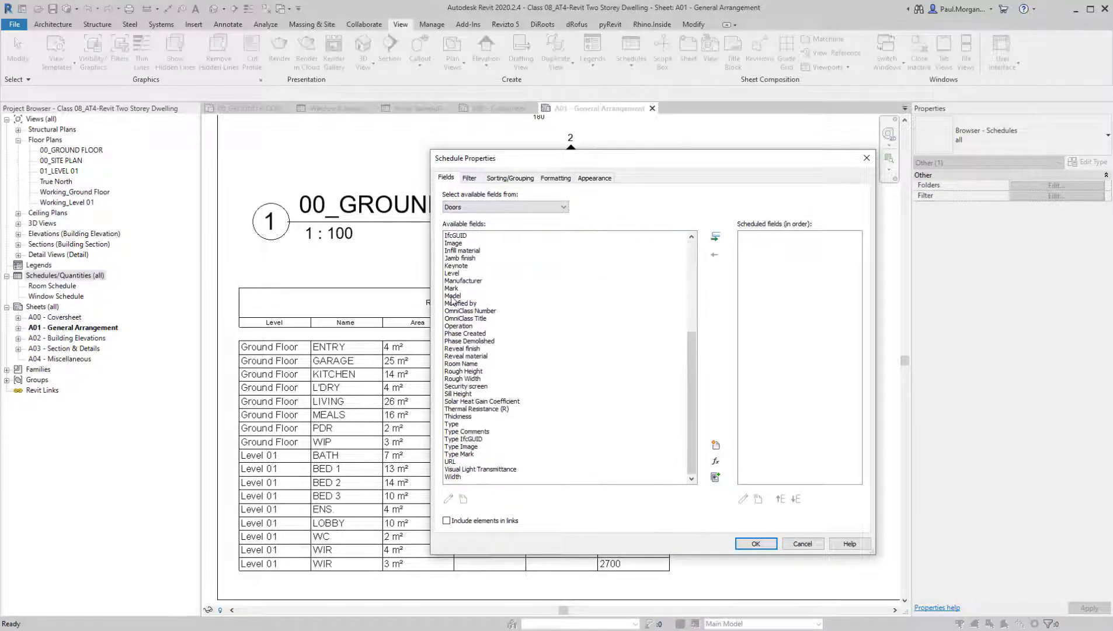
pyautogui.click(453, 288)
pyautogui.click(715, 236)
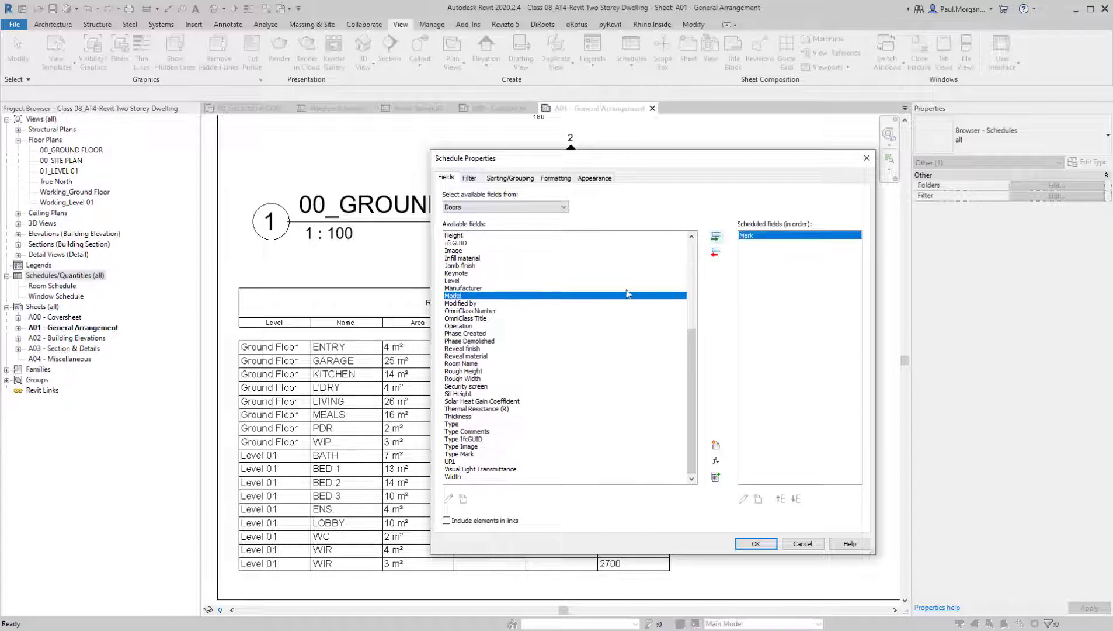
# Add the Description, Family and Type, and Type fields to the door schedule after Mark
pyautogui.scroll(6, 486, 340)
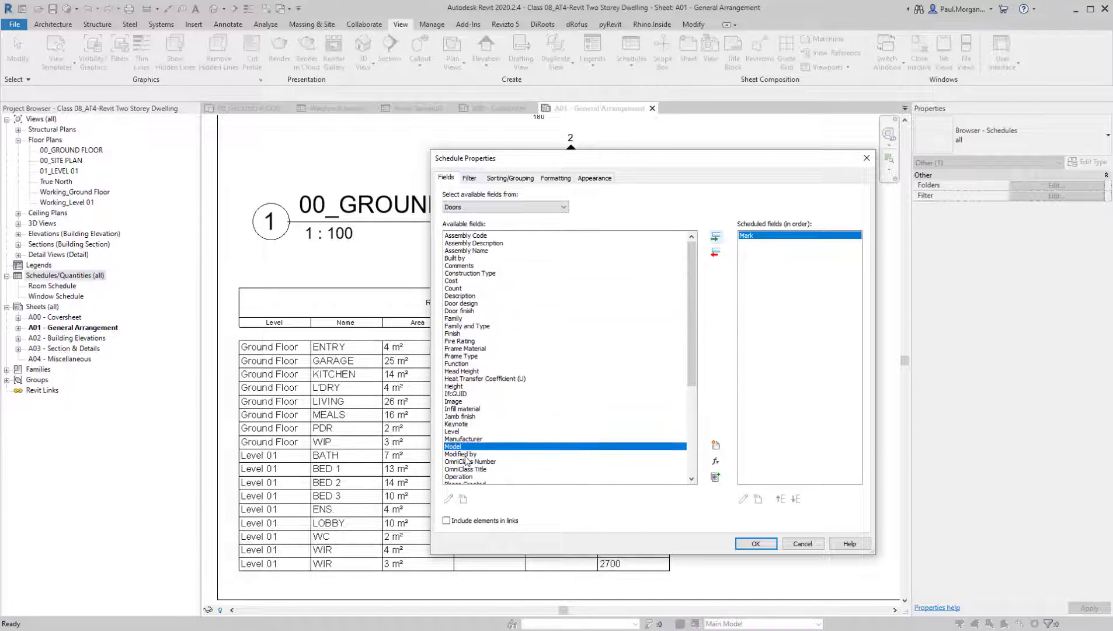
pyautogui.click(463, 333)
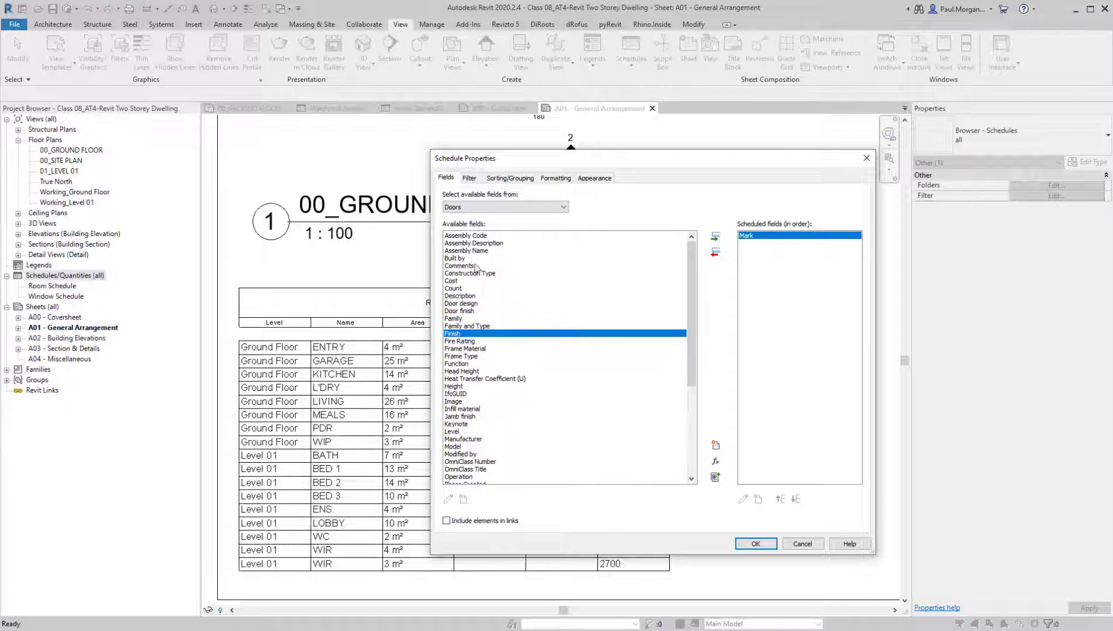
pyautogui.click(460, 295)
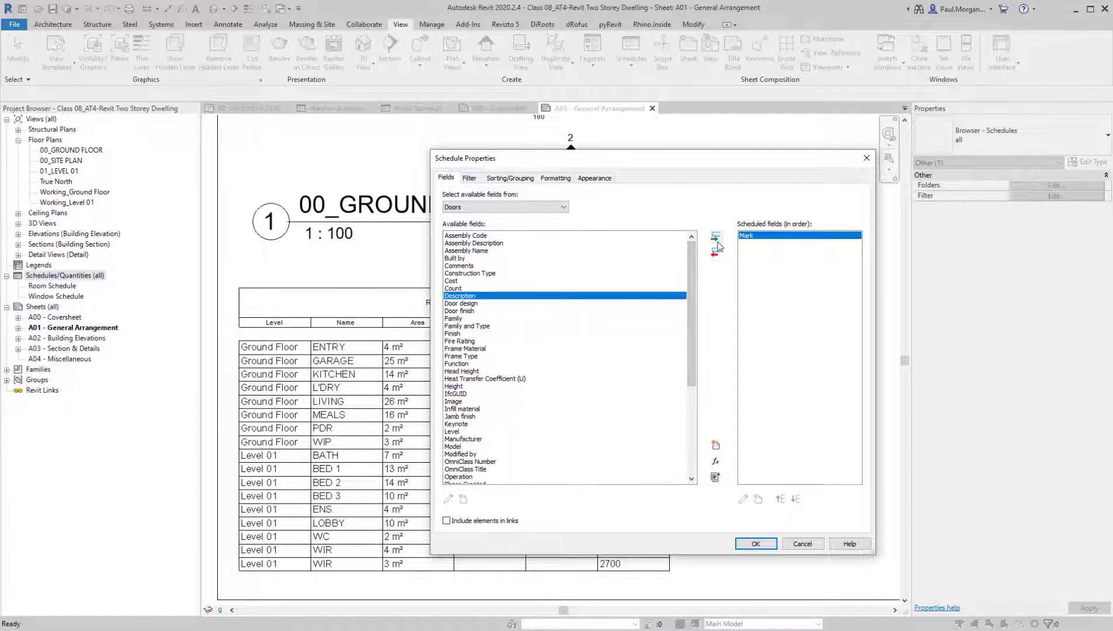
pyautogui.click(717, 240)
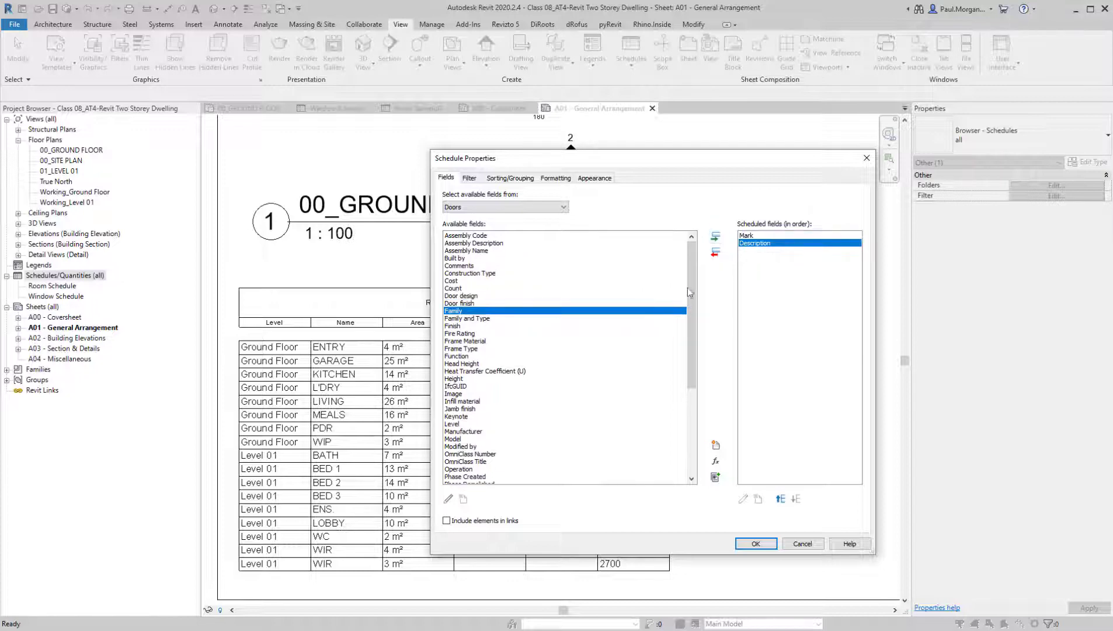
pyautogui.click(468, 319)
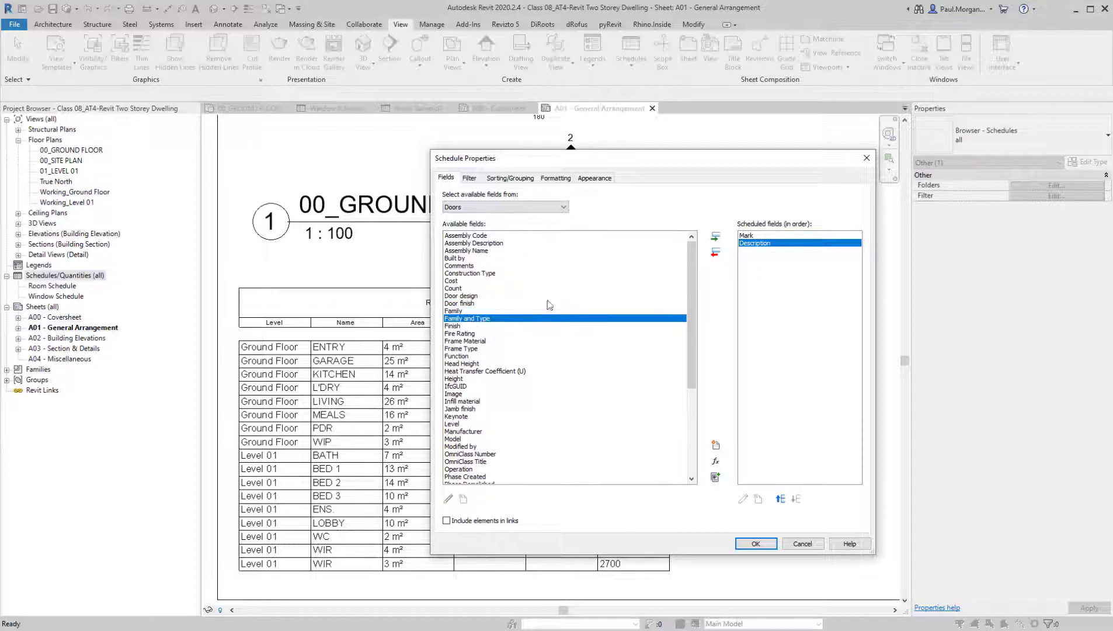
pyautogui.click(716, 236)
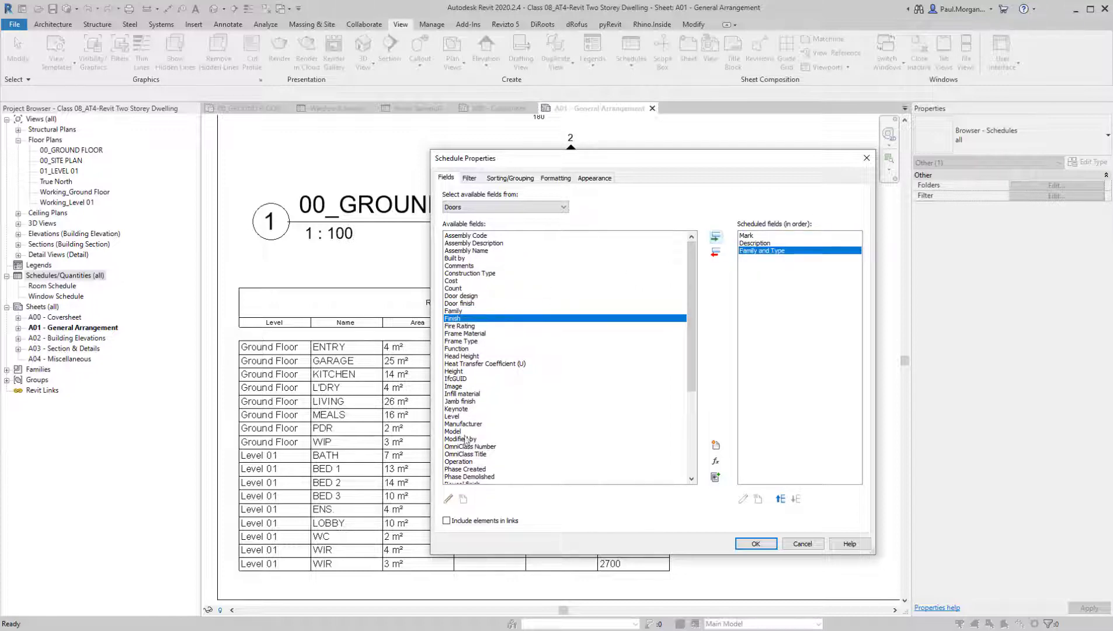
pyautogui.scroll(-5, 466, 442)
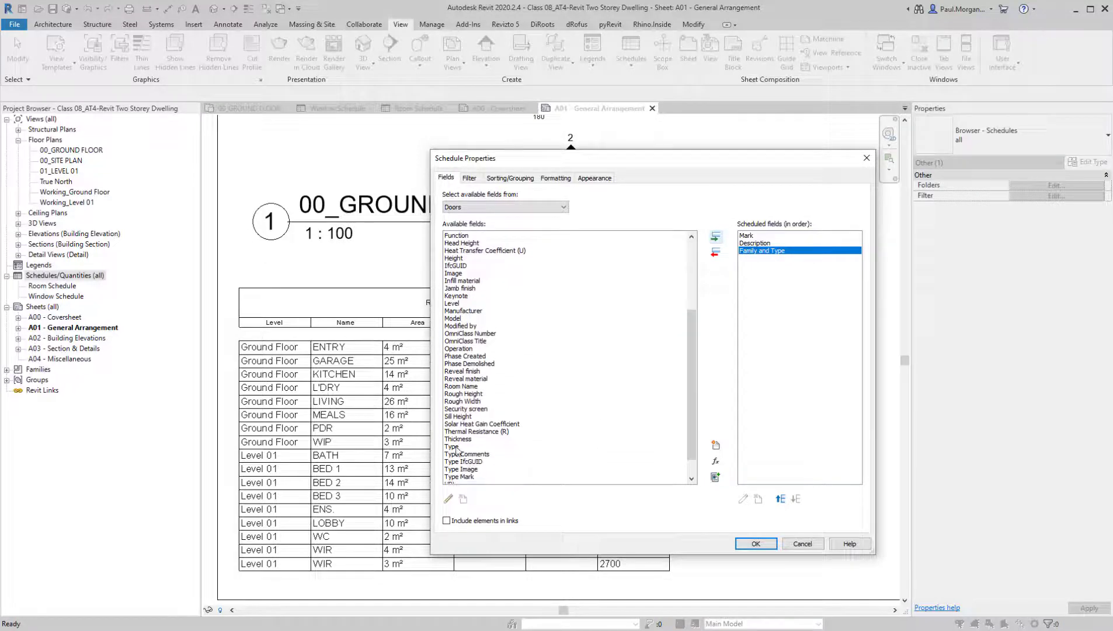
pyautogui.click(453, 446)
pyautogui.click(716, 236)
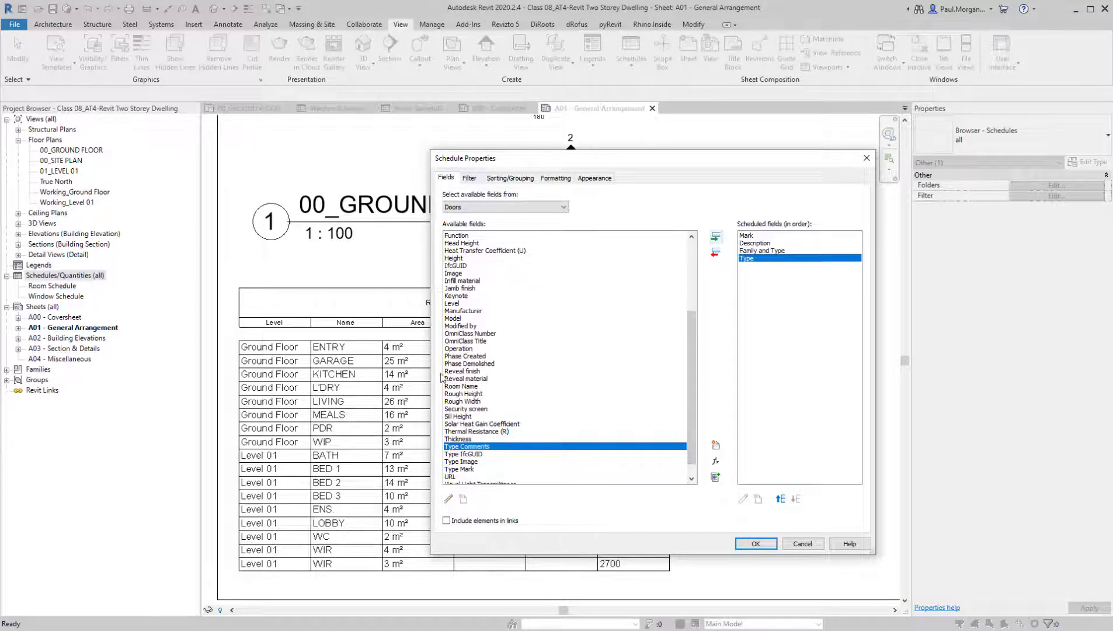
# Add the Height and Width fields to the door schedule and show its sorting and grouping settings
pyautogui.scroll(-1, 474, 435)
pyautogui.scroll(6, 478, 456)
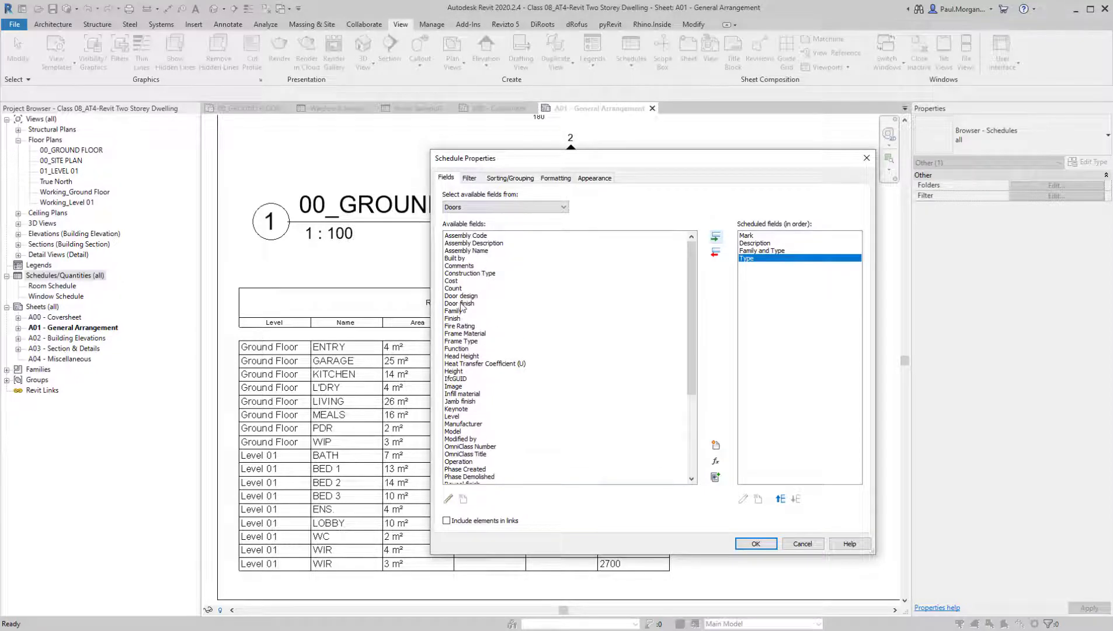
pyautogui.click(459, 371)
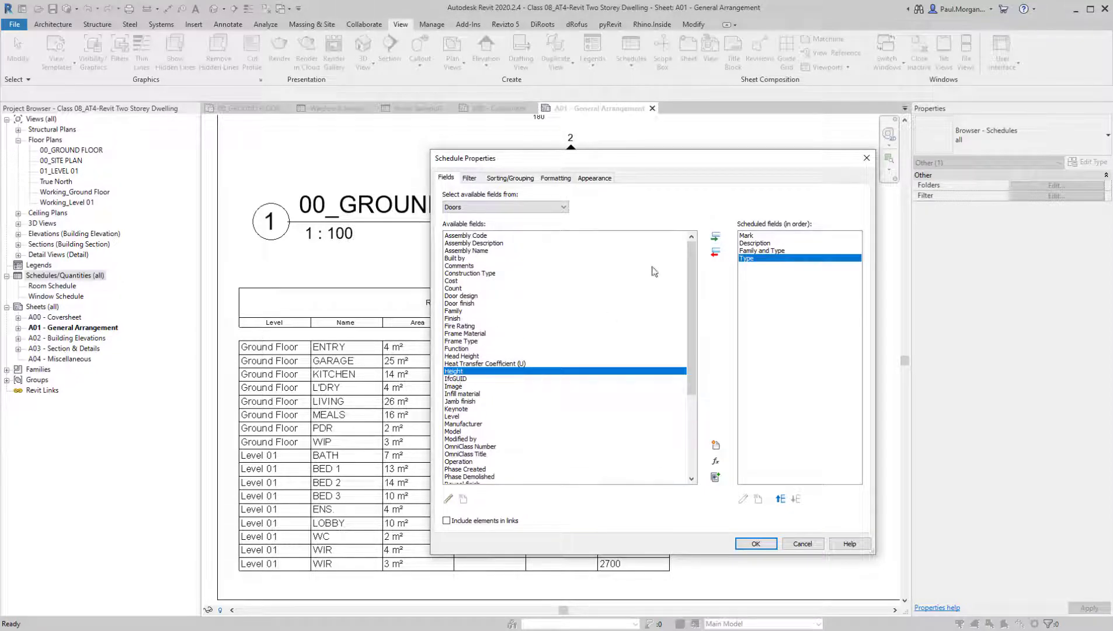
pyautogui.click(715, 237)
pyautogui.scroll(-5, 496, 422)
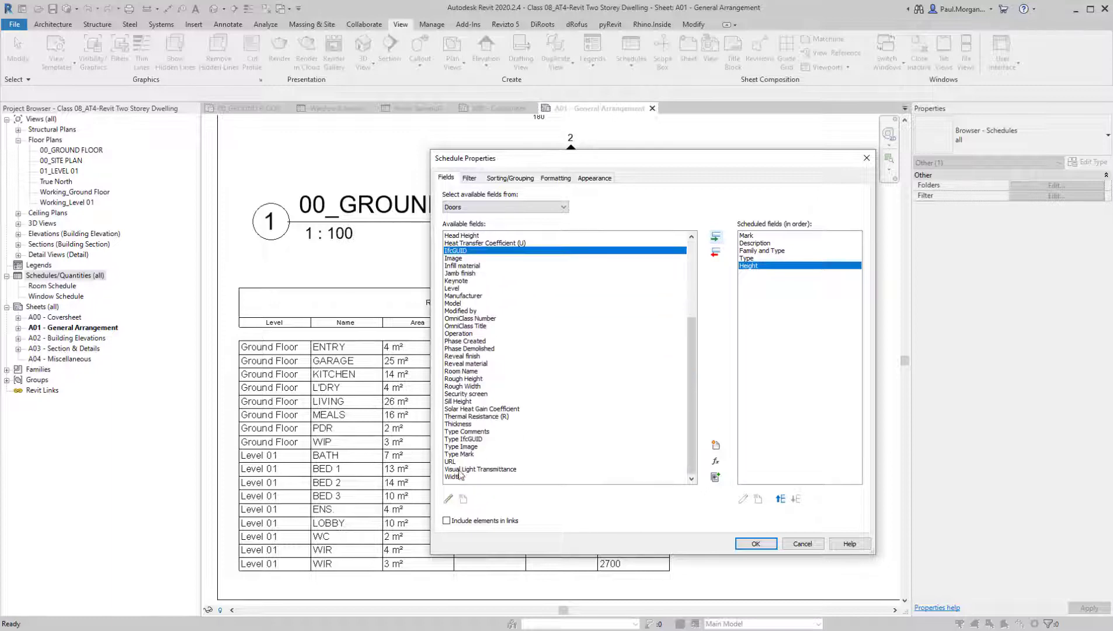
pyautogui.click(461, 476)
pyautogui.click(716, 236)
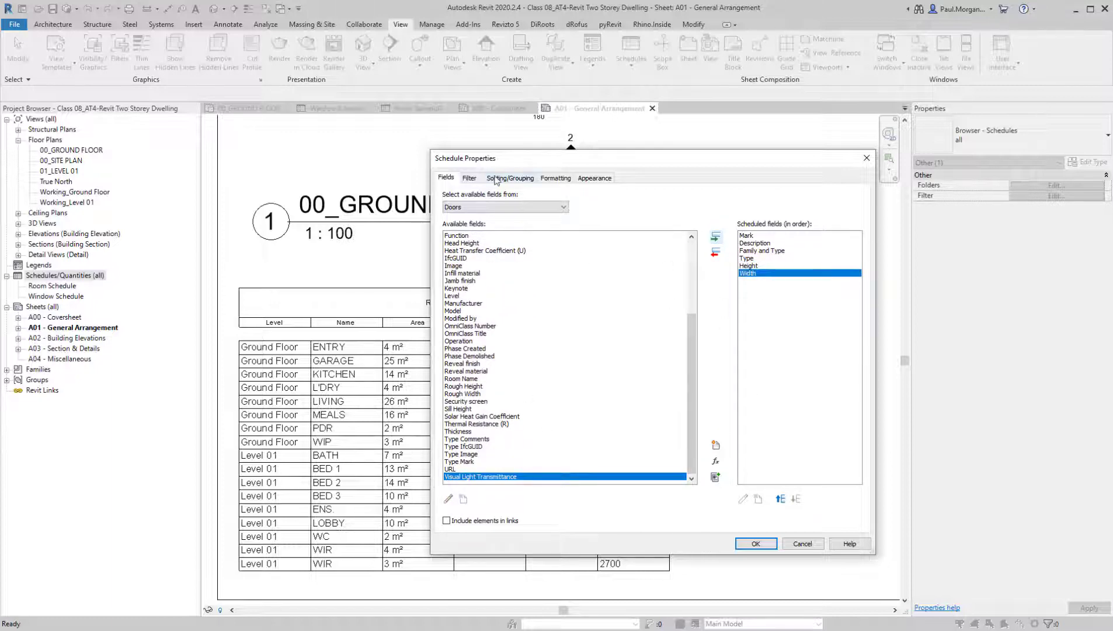
pyautogui.click(496, 178)
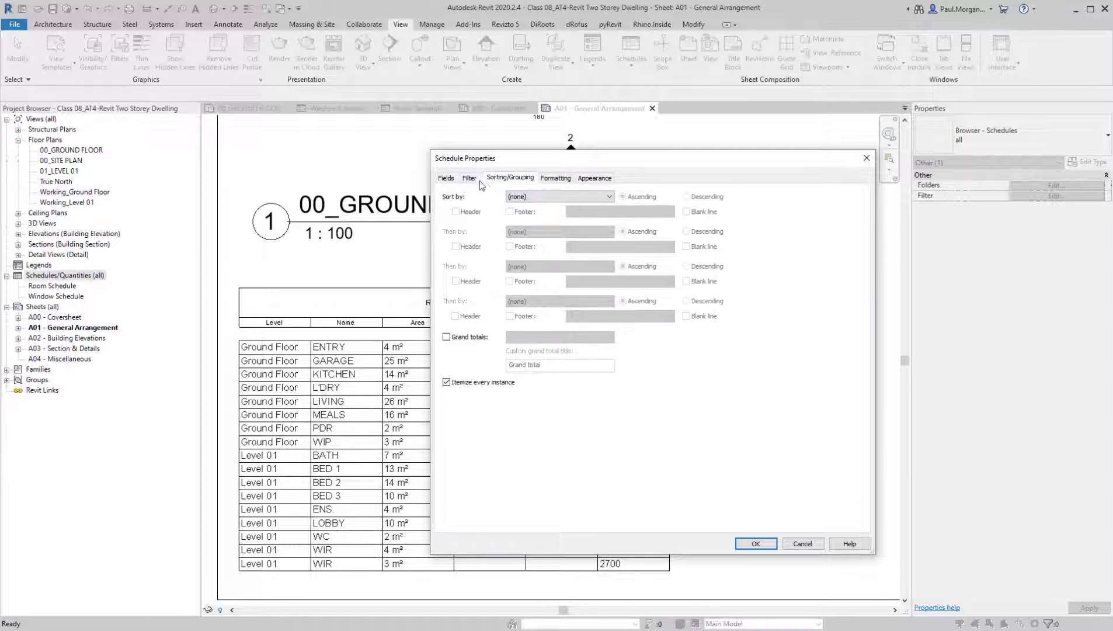
# Sort the door schedule by Mark in ascending order and generate the schedule
pyautogui.click(528, 197)
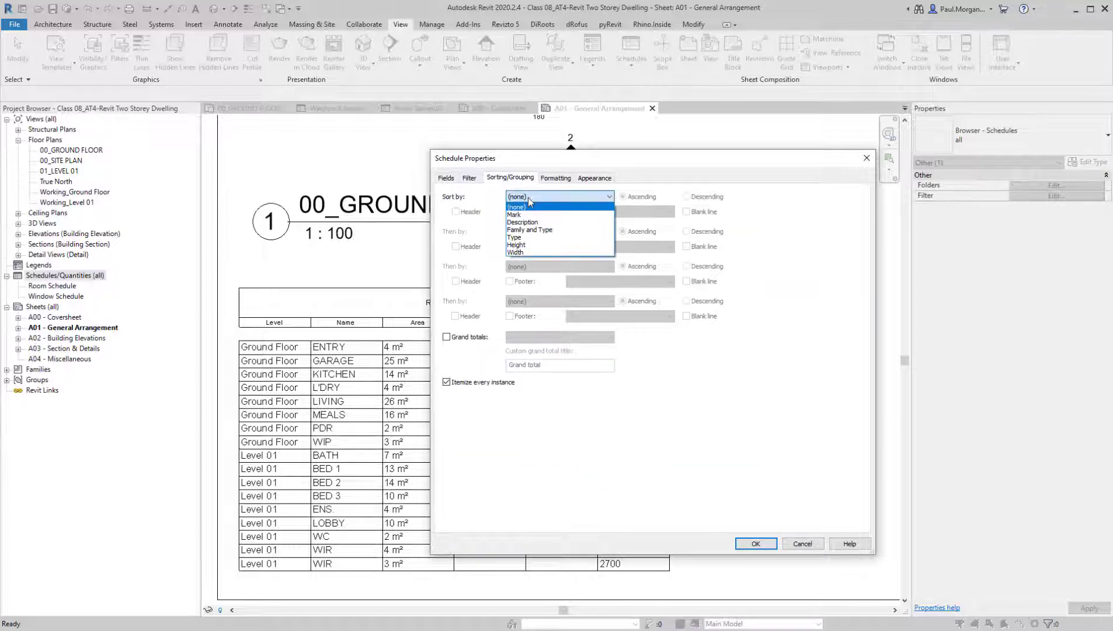
pyautogui.click(529, 213)
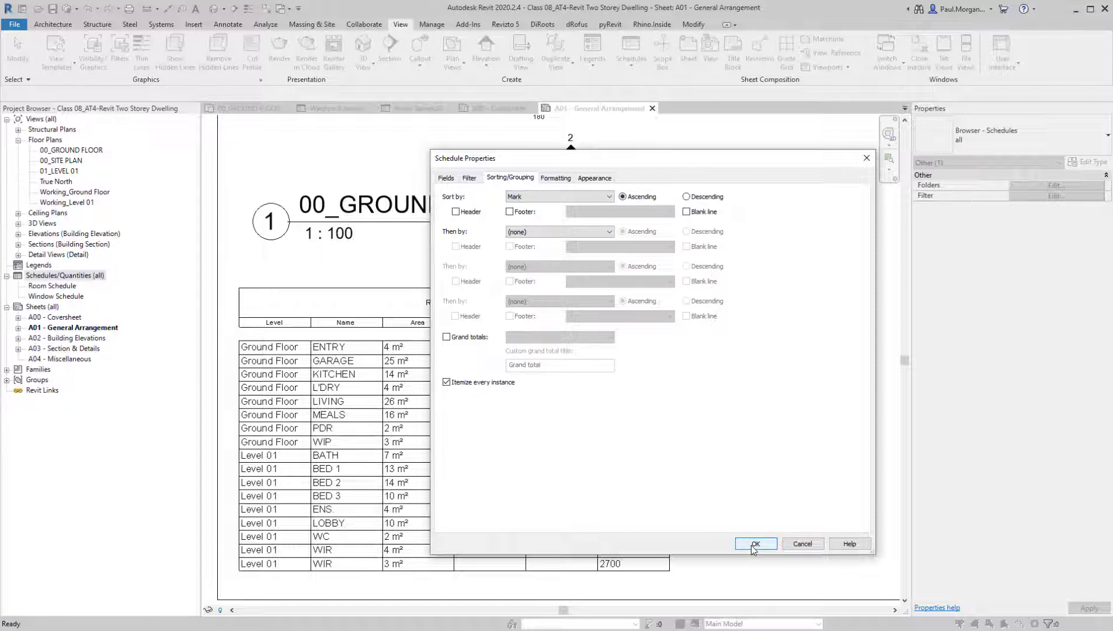
pyautogui.click(755, 543)
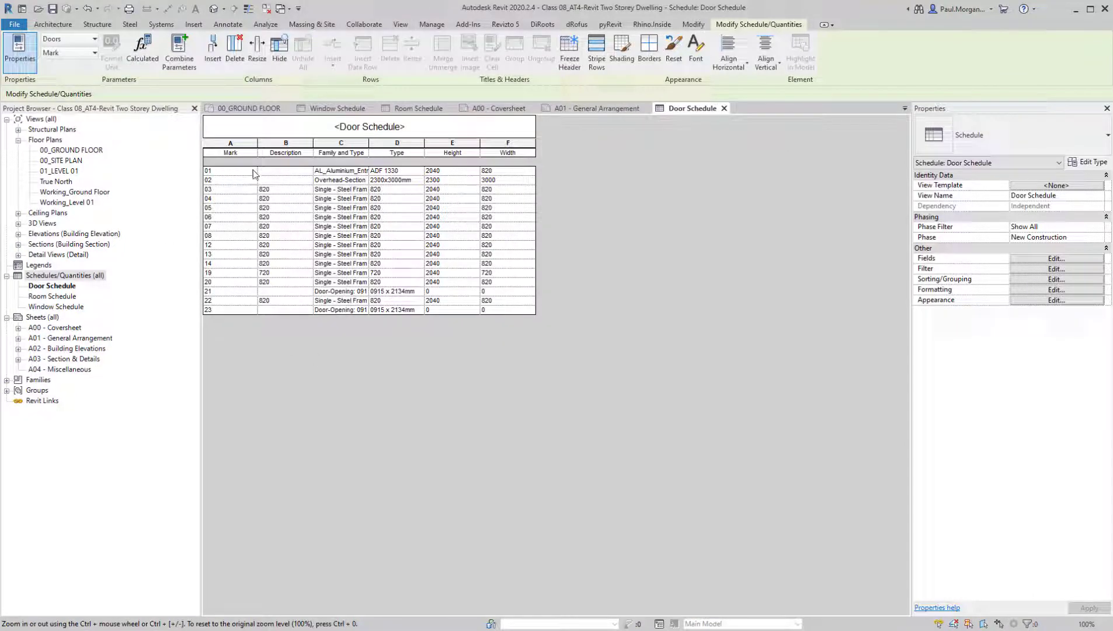
# Widen the Family and Type column of the door schedule until the full door names fit
pyautogui.click(283, 189)
pyautogui.click(293, 199)
pyautogui.click(293, 208)
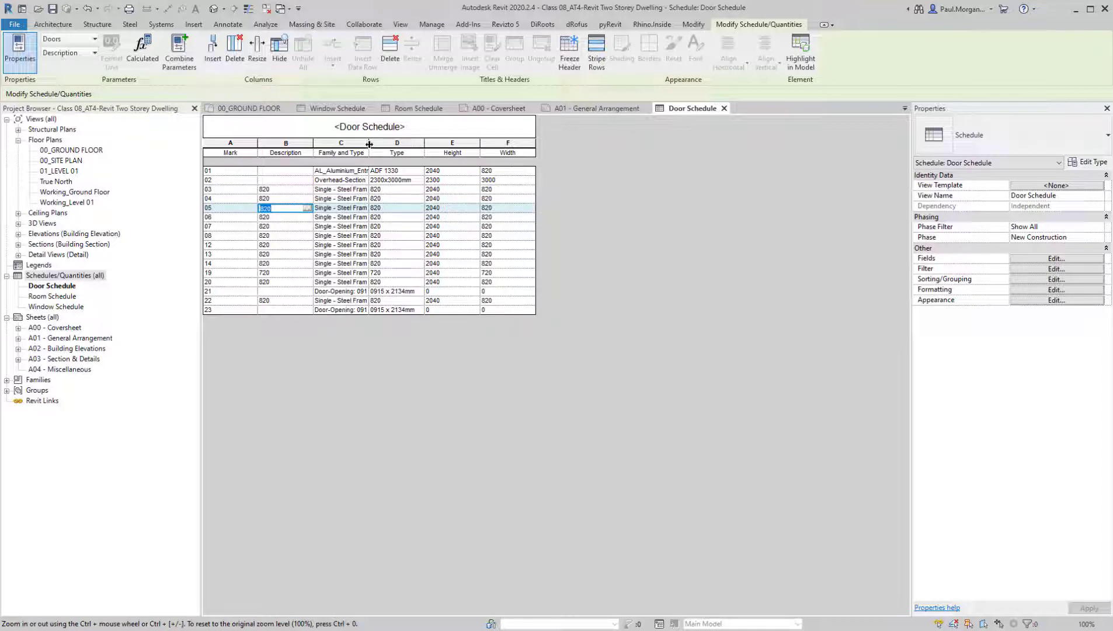
pyautogui.moveTo(369, 149); pyautogui.dragTo(482, 143)
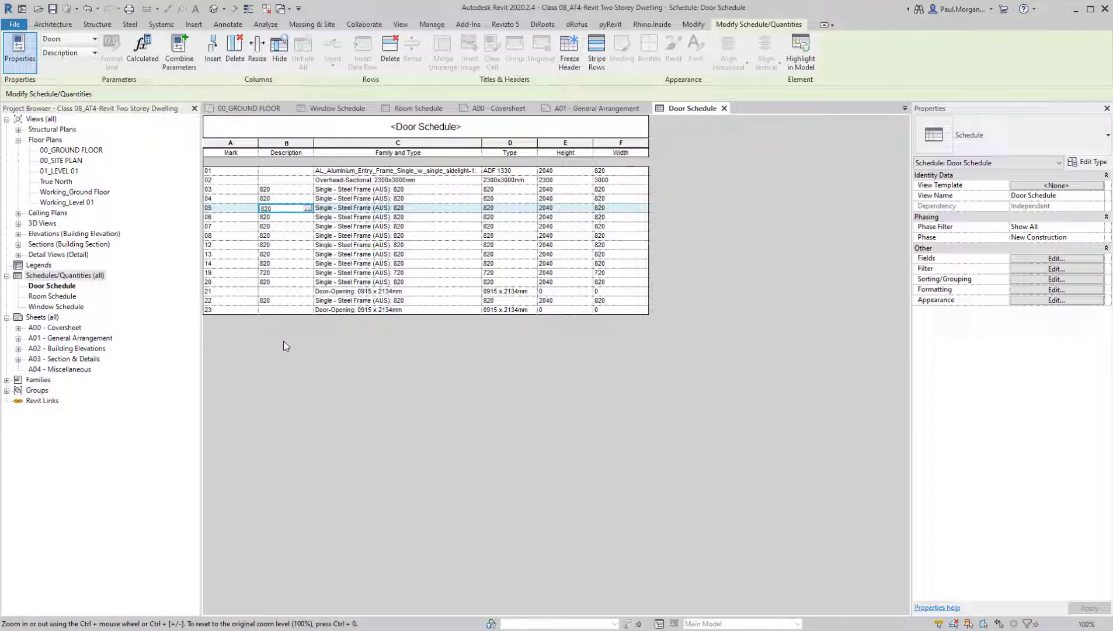
# Check the door opening between BED 1 and the WIR on the 01_LEVEL 01 plan and locate its mark in the door schedule
pyautogui.doubleClick(57, 171)
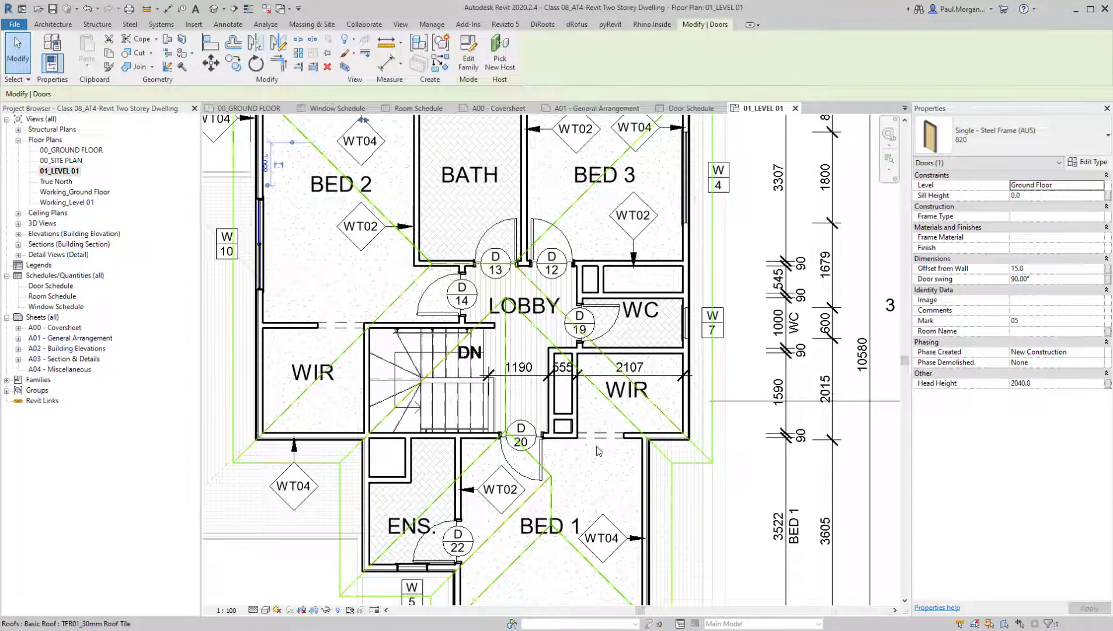
pyautogui.click(598, 439)
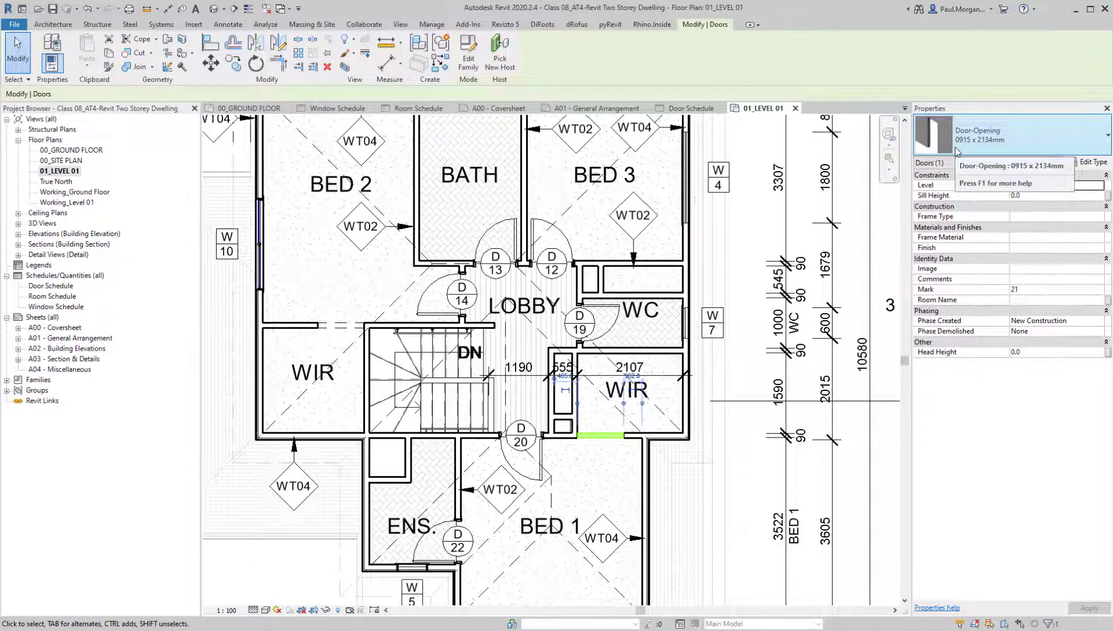
pyautogui.press('ctrl')
pyautogui.press('ctrl')
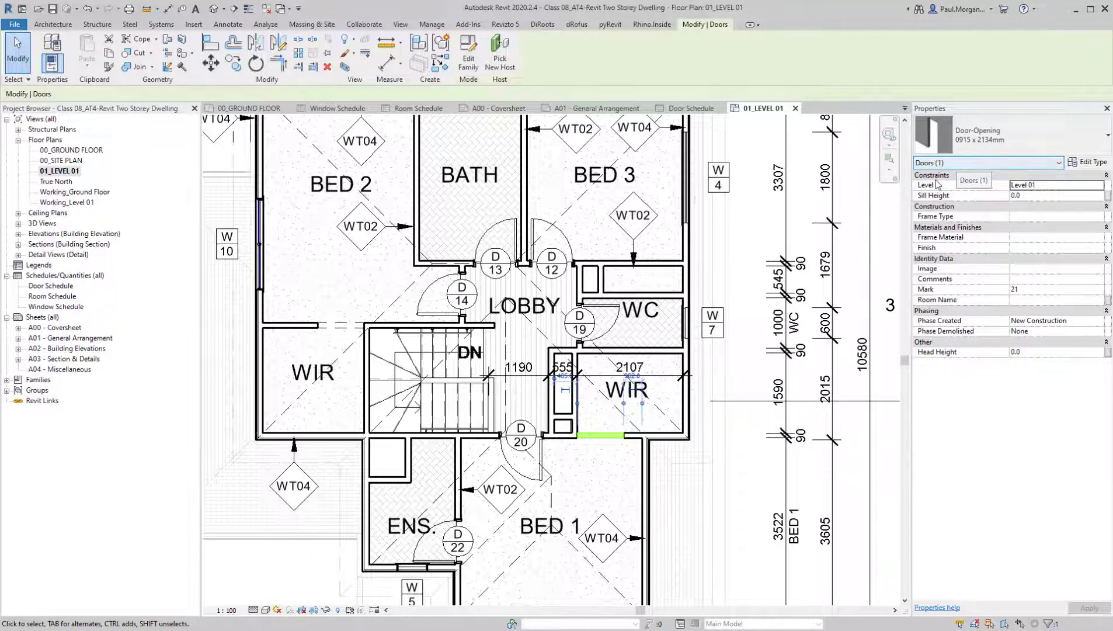
pyautogui.click(699, 112)
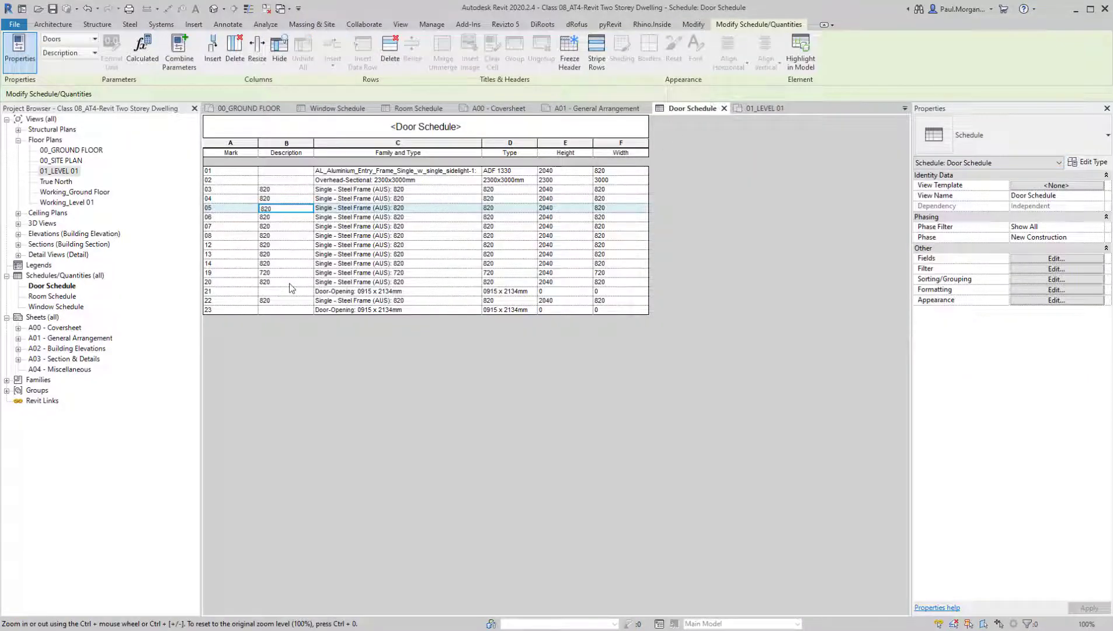
pyautogui.click(234, 294)
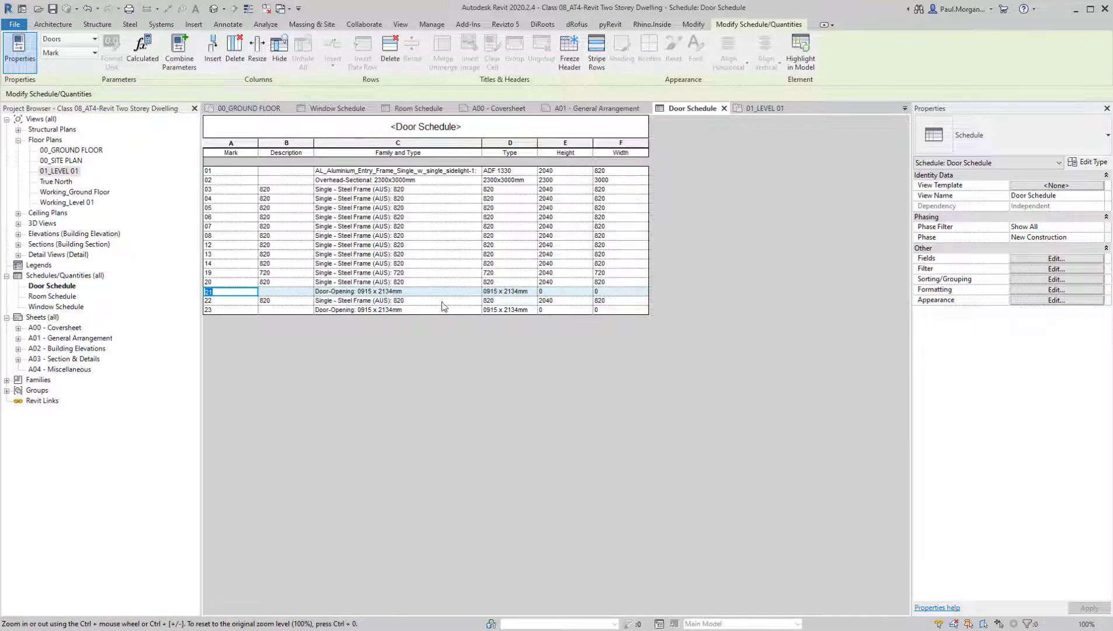
# Examine which fields can be used to filter the door schedule, moving the properties dialog clear of the table
pyautogui.click(1060, 270)
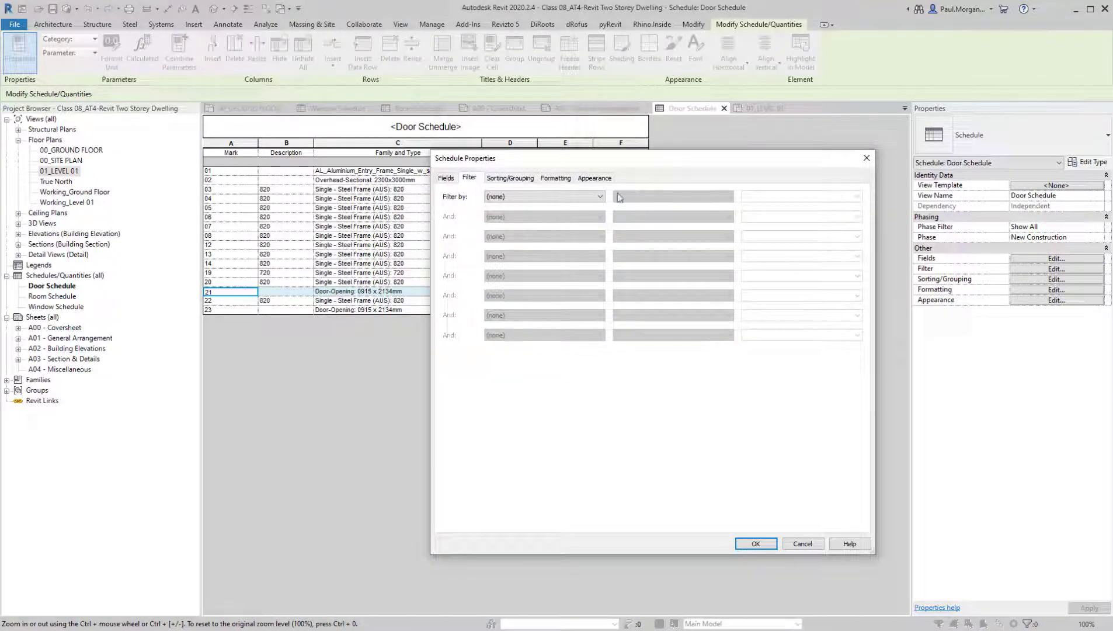
pyautogui.click(600, 197)
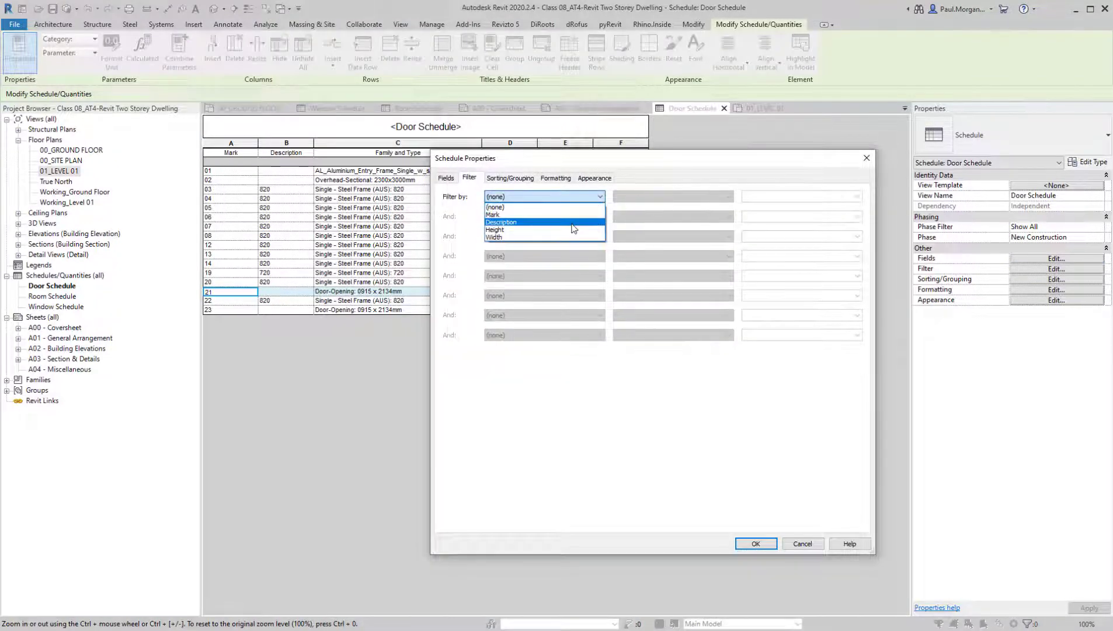
pyautogui.click(648, 164)
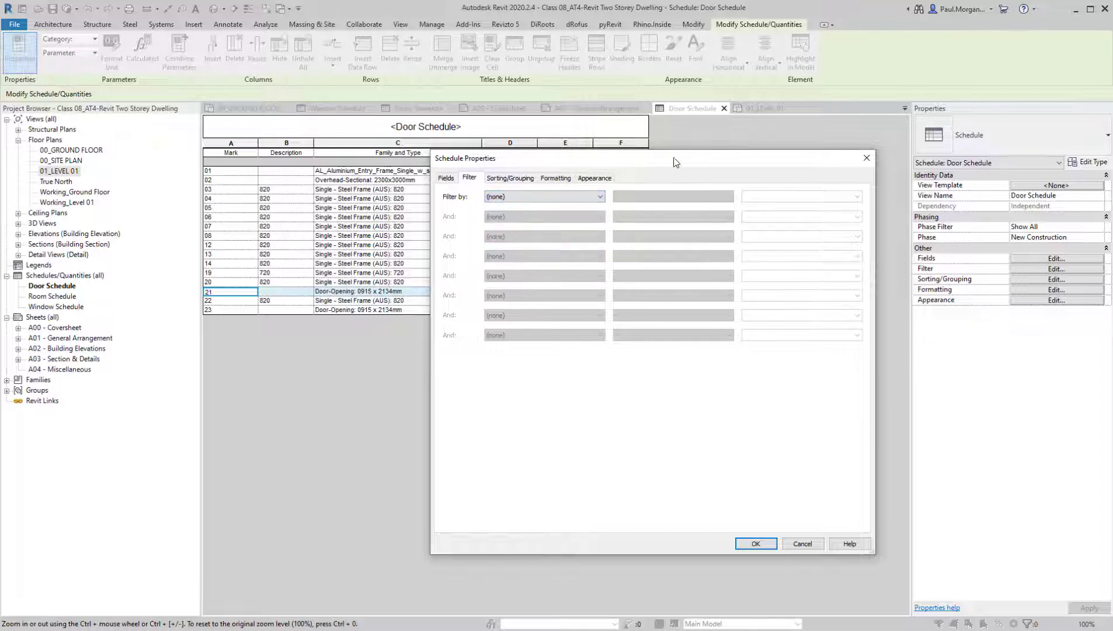
pyautogui.moveTo(655, 158); pyautogui.dragTo(902, 147)
pyautogui.click(791, 184)
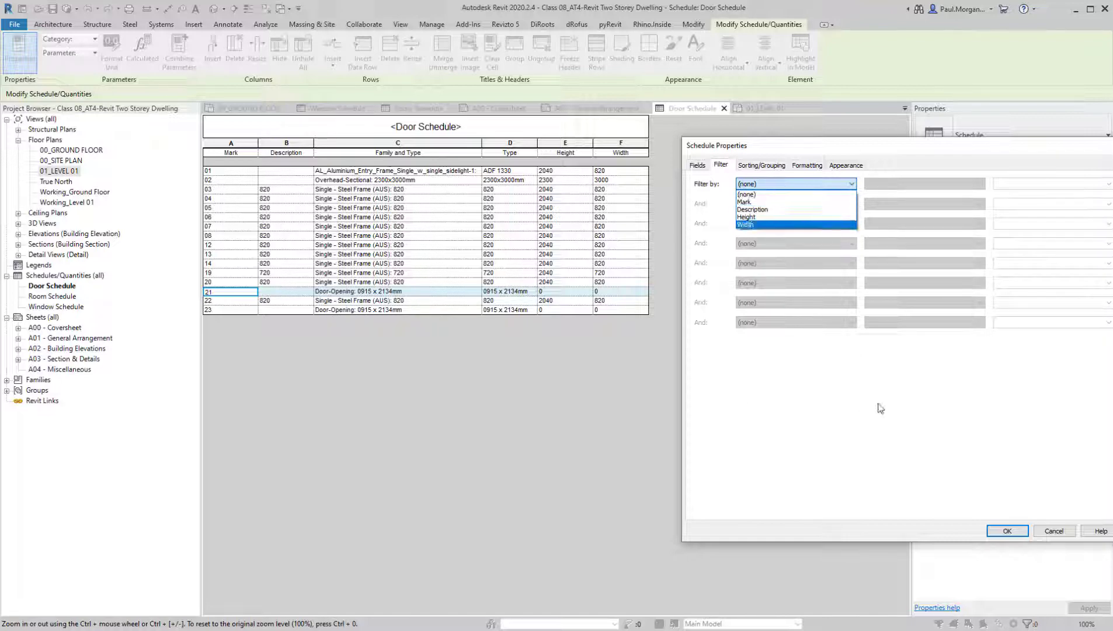
pyautogui.click(808, 406)
pyautogui.click(1007, 530)
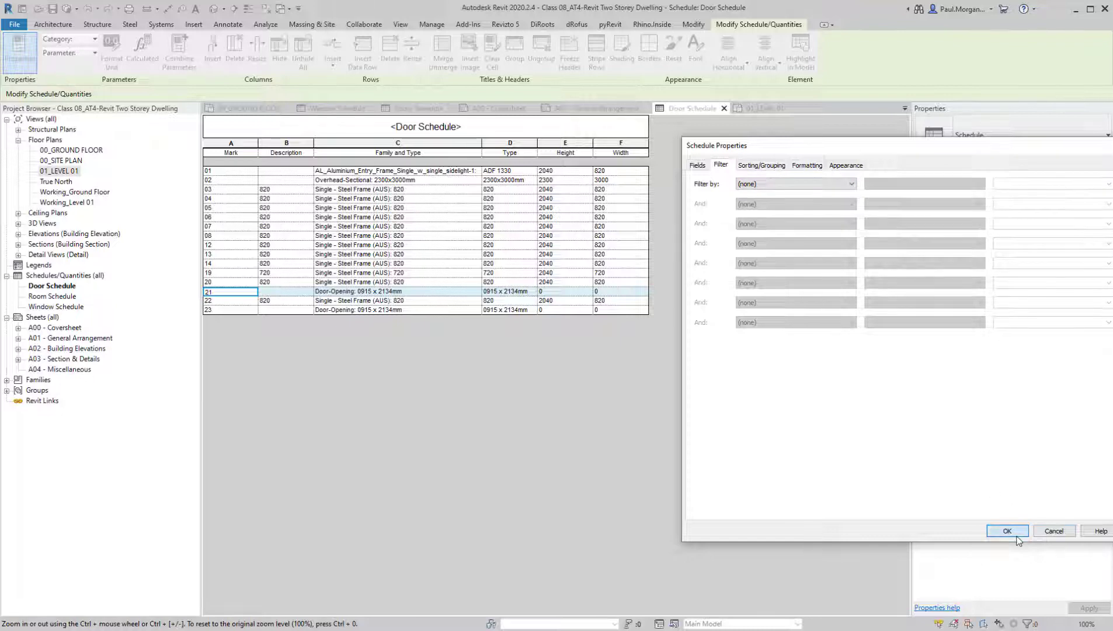
# Set the Description of the Door-Opening 0915 x 2134mm type to OPENING in the door schedule
pyautogui.click(285, 282)
pyautogui.click(281, 291)
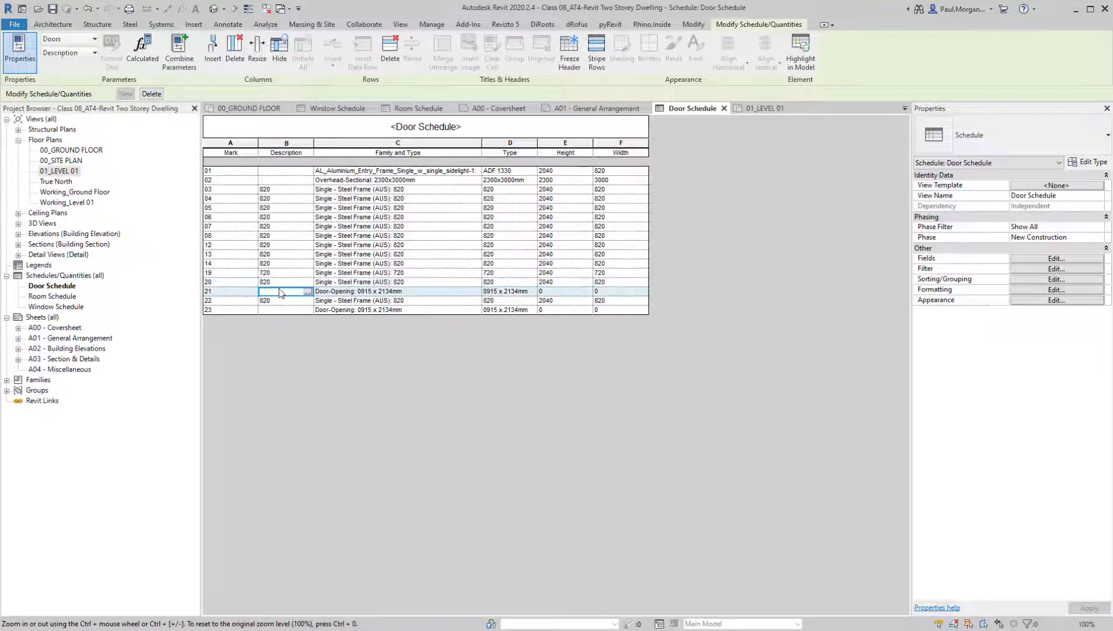
pyautogui.write('OPENING')
pyautogui.press('Return')
pyautogui.press('Return')
# Filter the door schedule to rows whose Description does not equal OPENING
pyautogui.click(1033, 269)
pyautogui.click(759, 184)
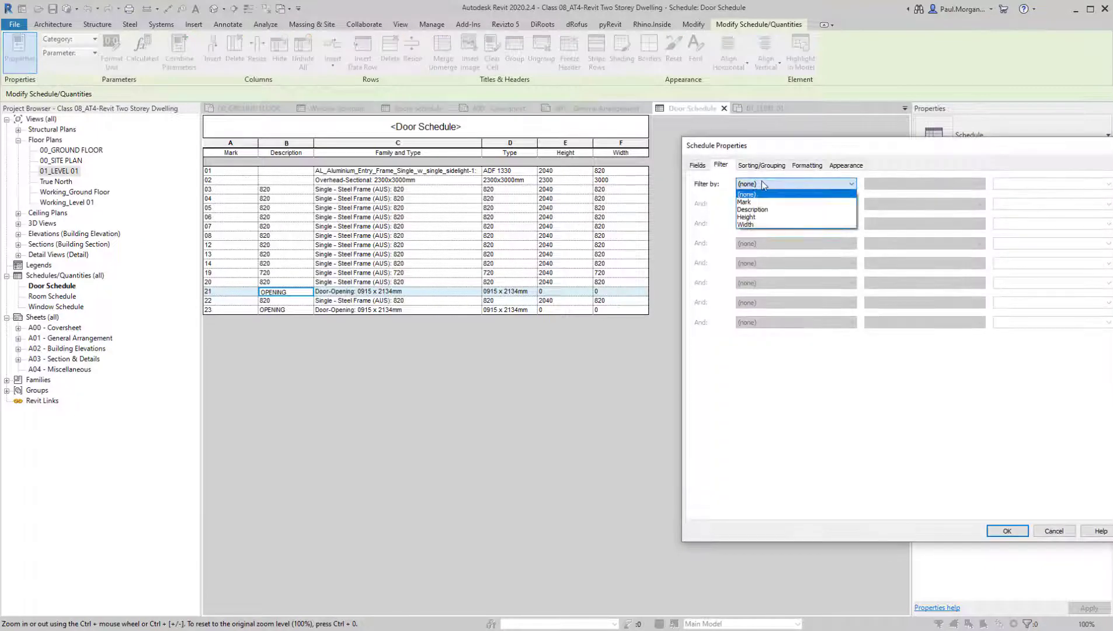
pyautogui.click(759, 212)
pyautogui.click(884, 186)
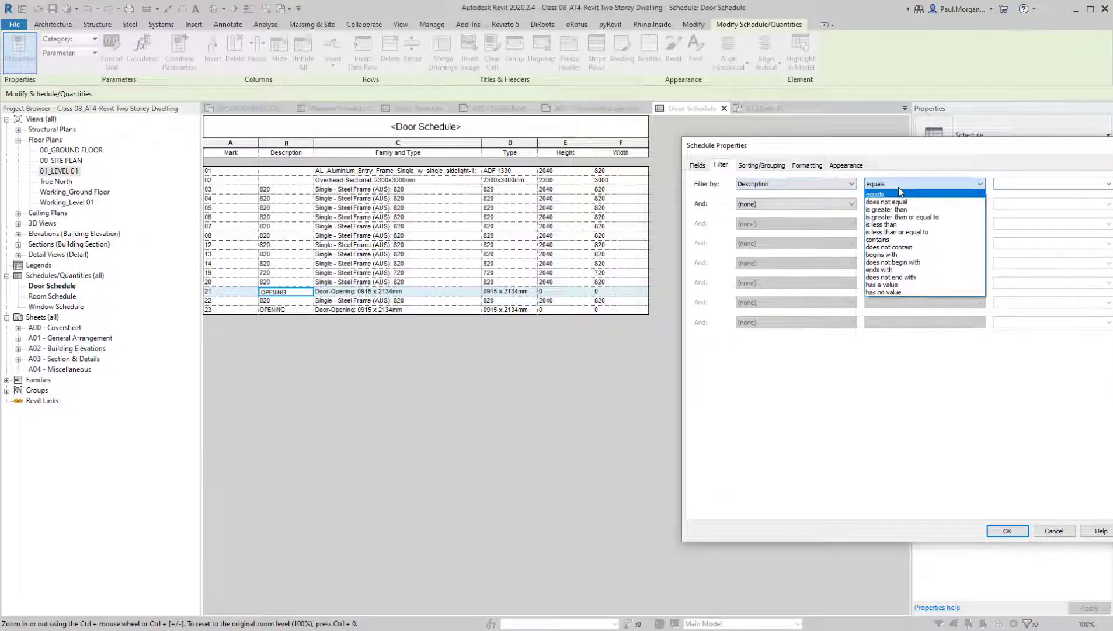
pyautogui.click(899, 205)
pyautogui.click(1020, 184)
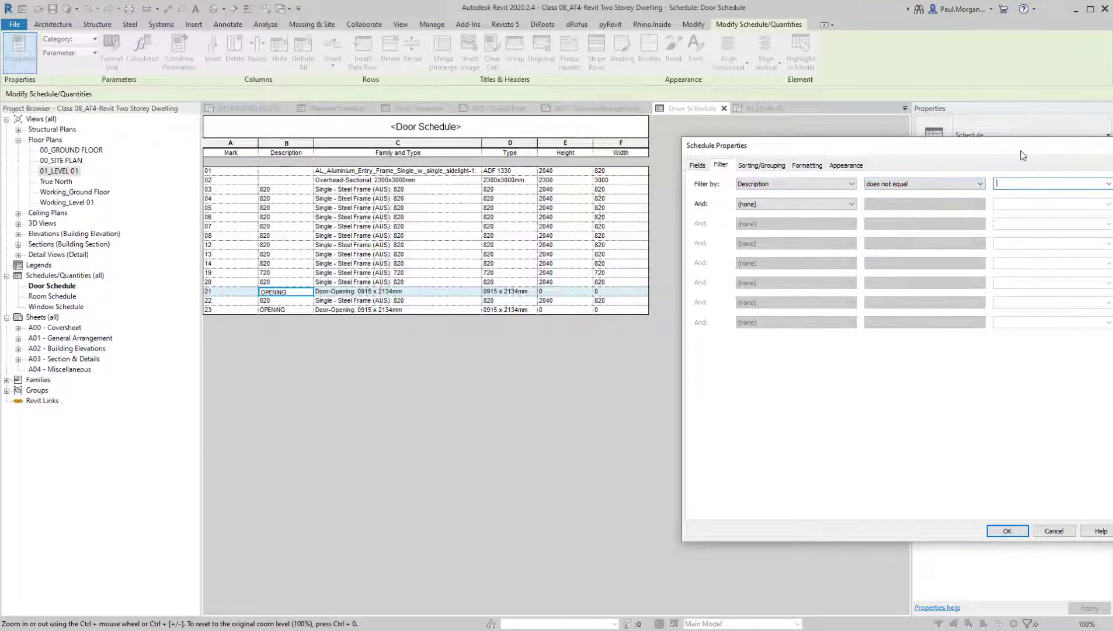
pyautogui.moveTo(1023, 155); pyautogui.dragTo(935, 157)
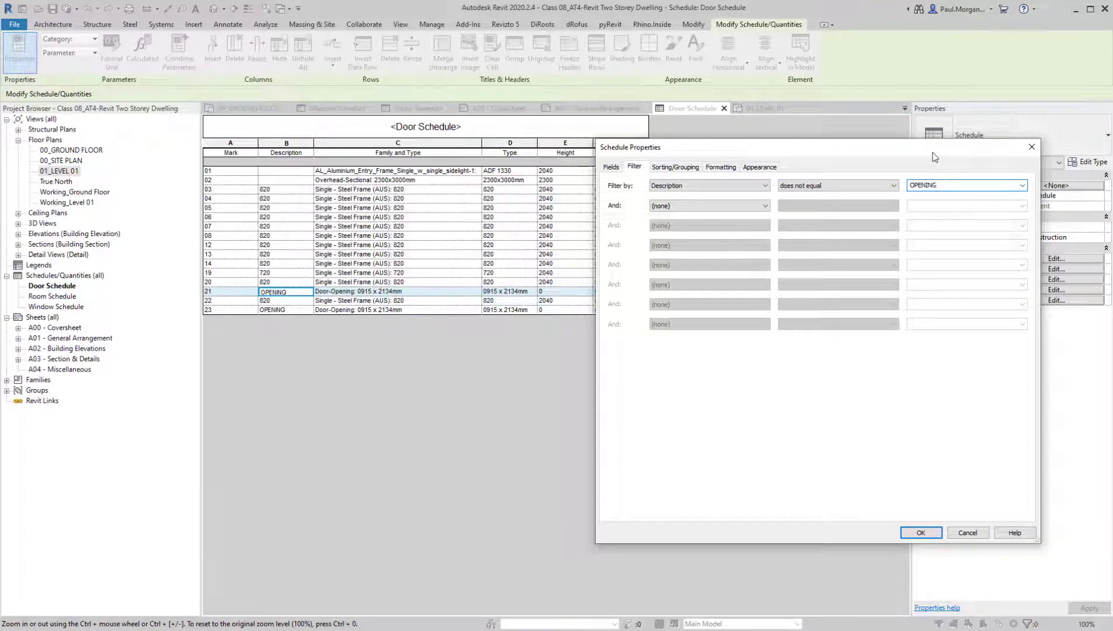
pyautogui.click(913, 534)
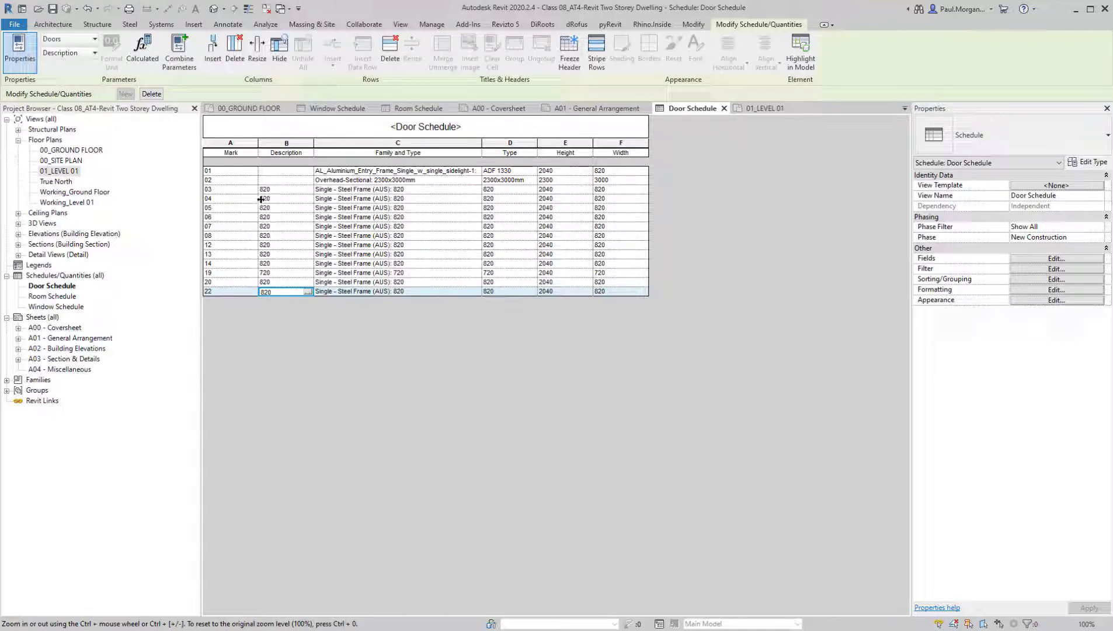
# Make Description a hidden field in the door schedule's formatting
pyautogui.click(291, 144)
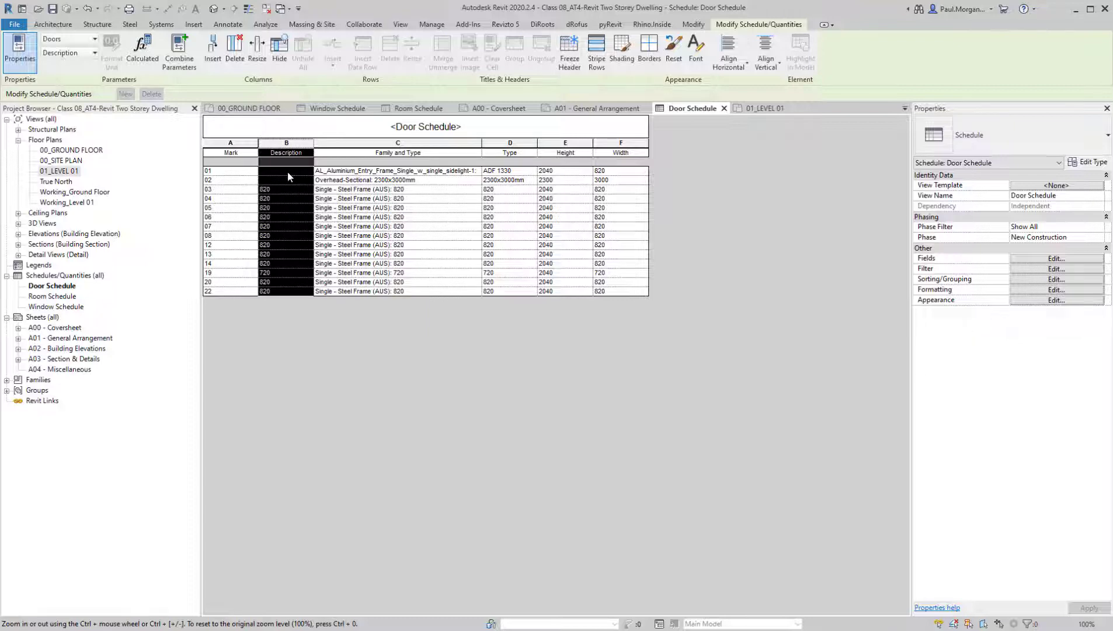
pyautogui.click(1037, 290)
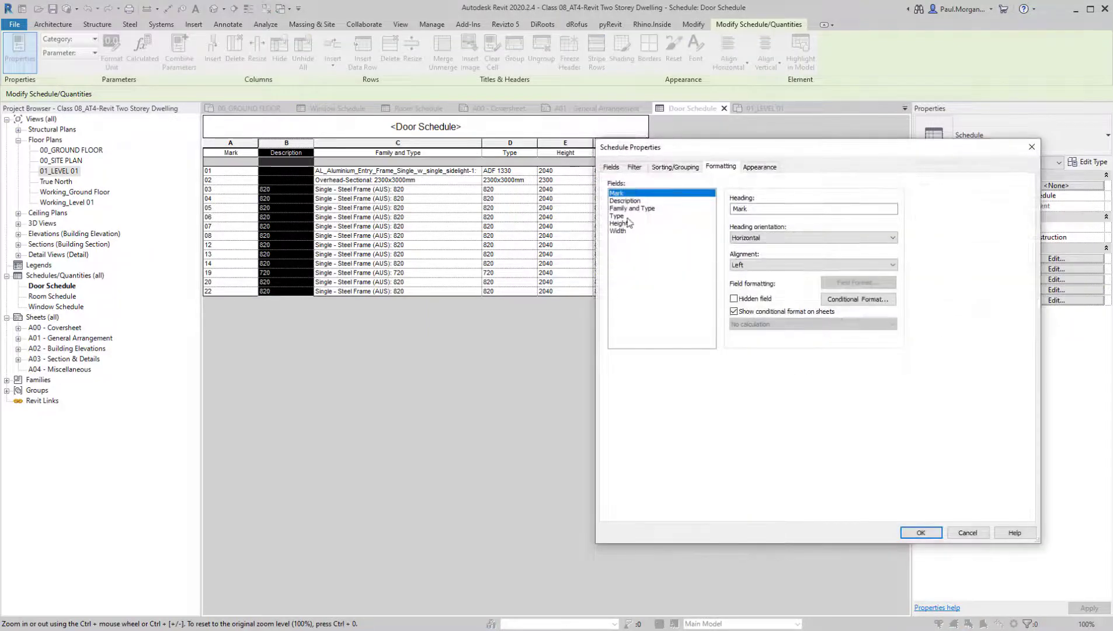
pyautogui.click(629, 201)
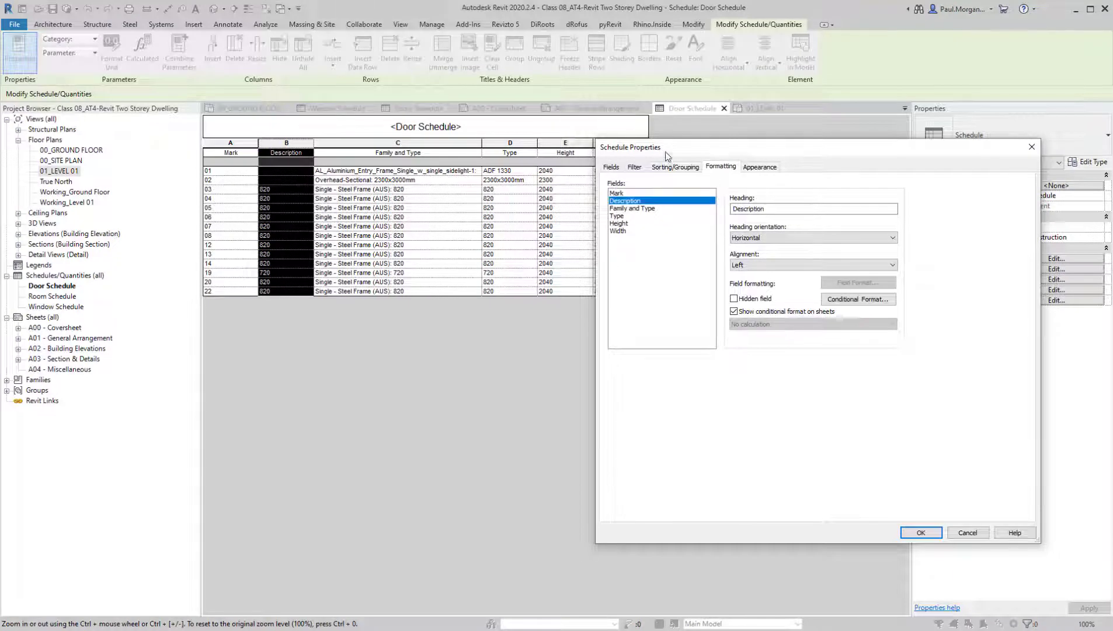
pyautogui.click(734, 299)
pyautogui.click(905, 532)
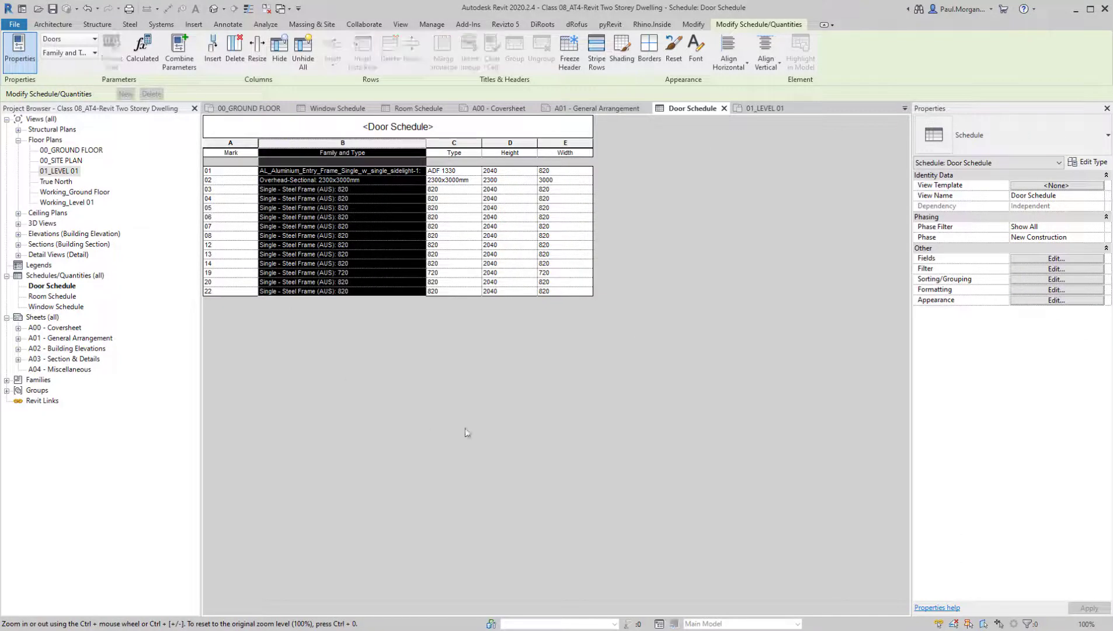
# Add the To Room: Name field to the door schedule and place it directly after Mark, above Description
pyautogui.click(1043, 258)
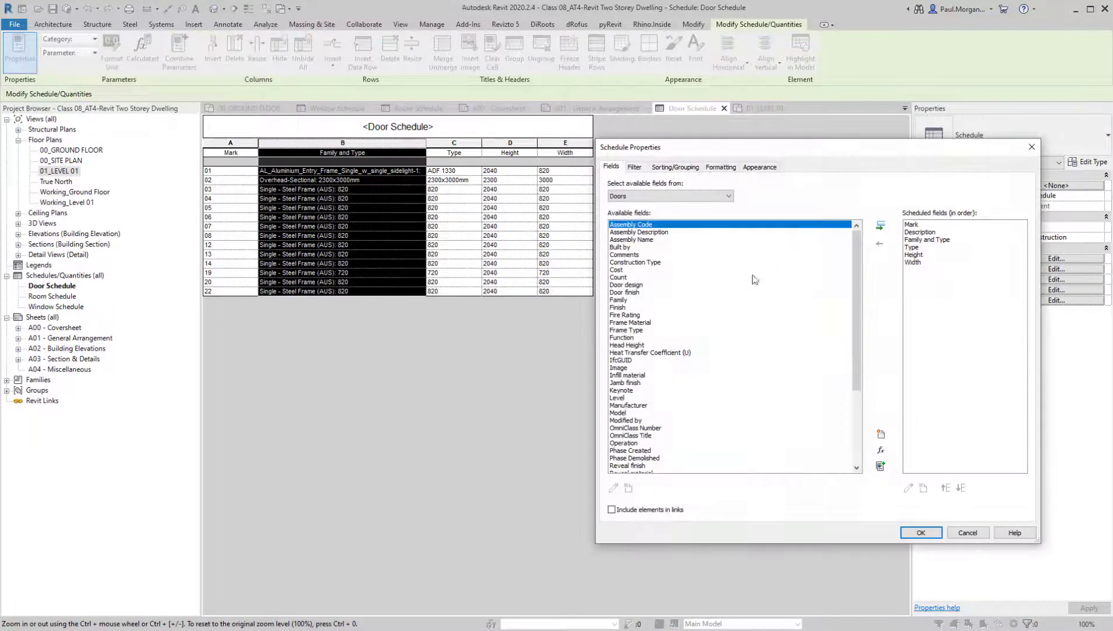
pyautogui.click(927, 233)
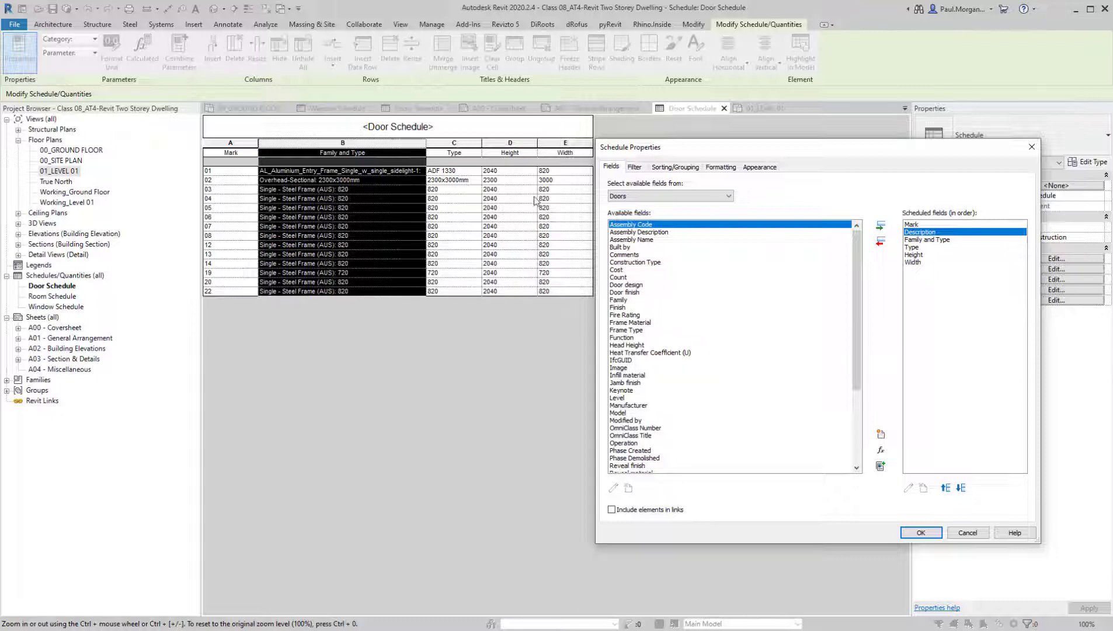
pyautogui.scroll(-5, 705, 275)
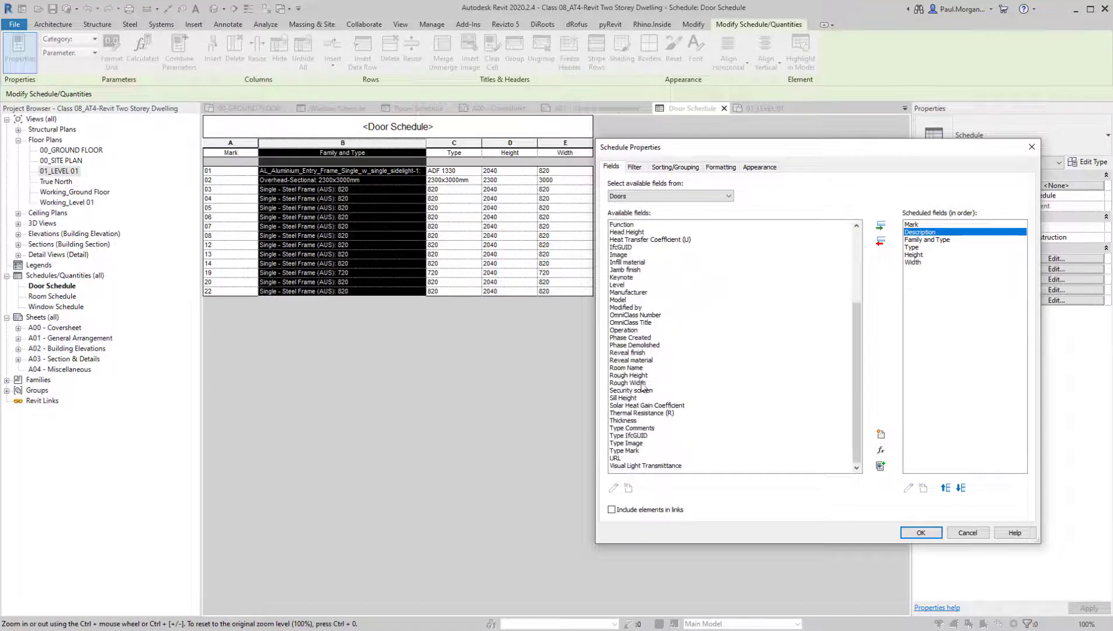
pyautogui.click(636, 198)
pyautogui.click(634, 198)
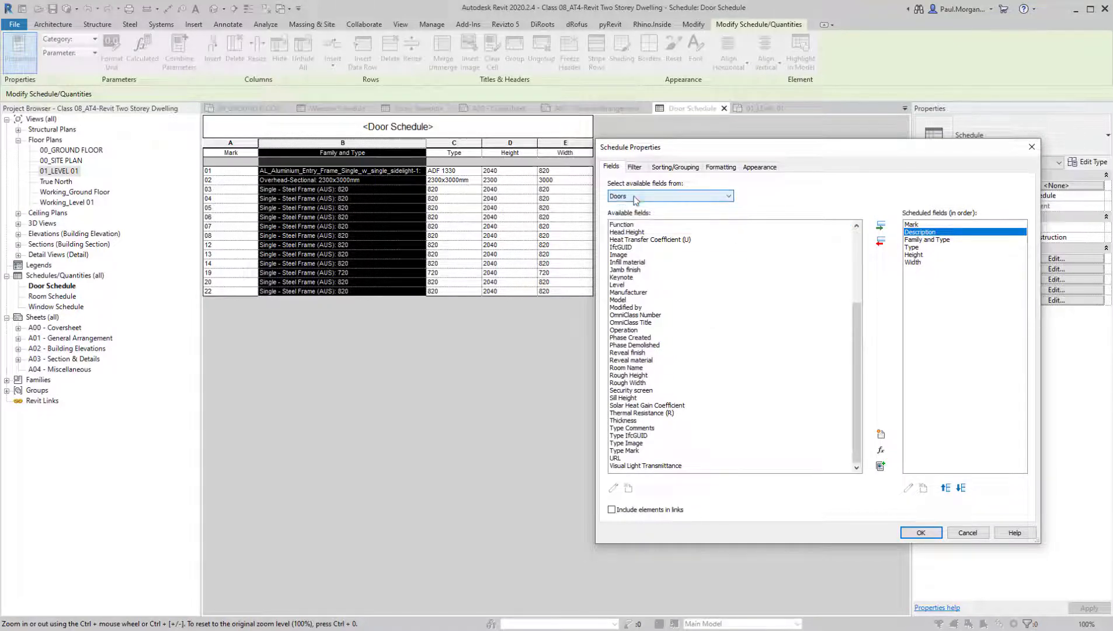
pyautogui.moveTo(854, 342); pyautogui.dragTo(865, 260)
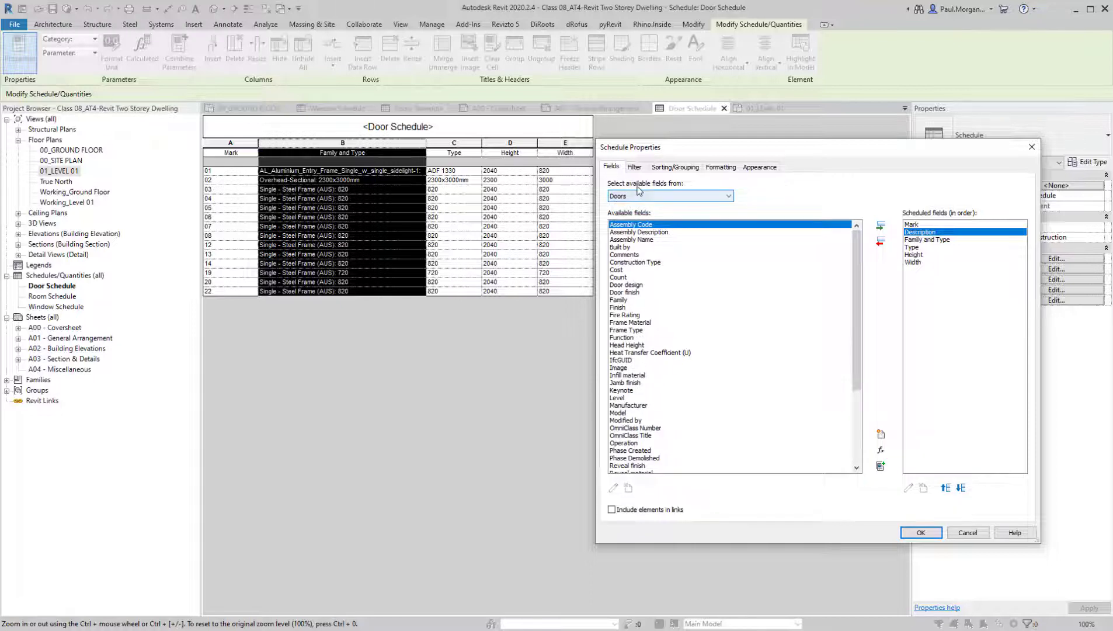
pyautogui.click(707, 197)
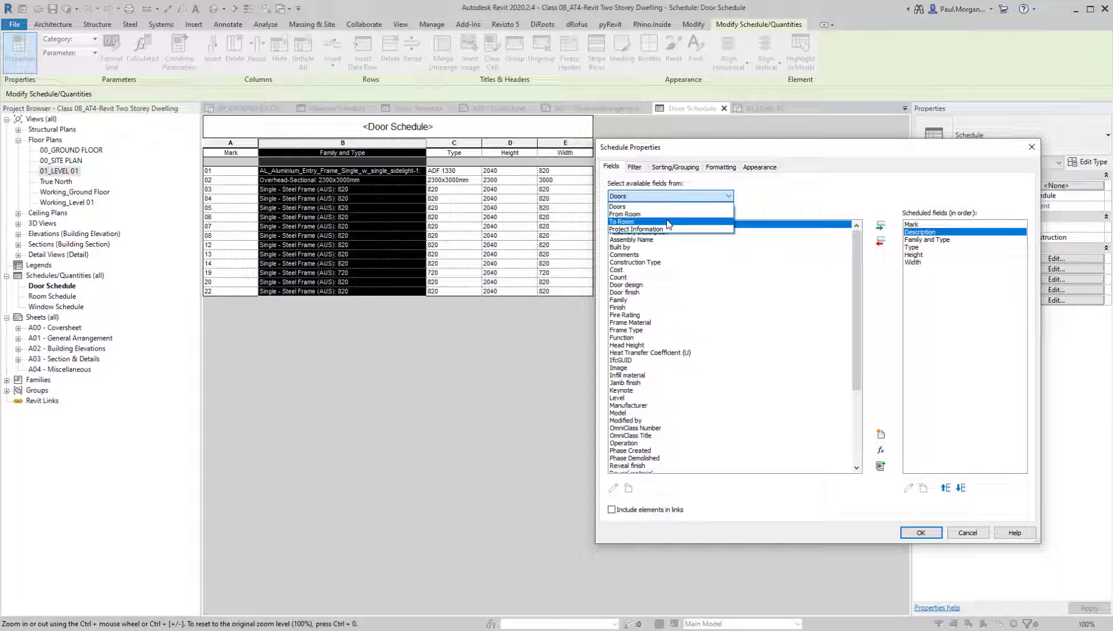
pyautogui.click(669, 224)
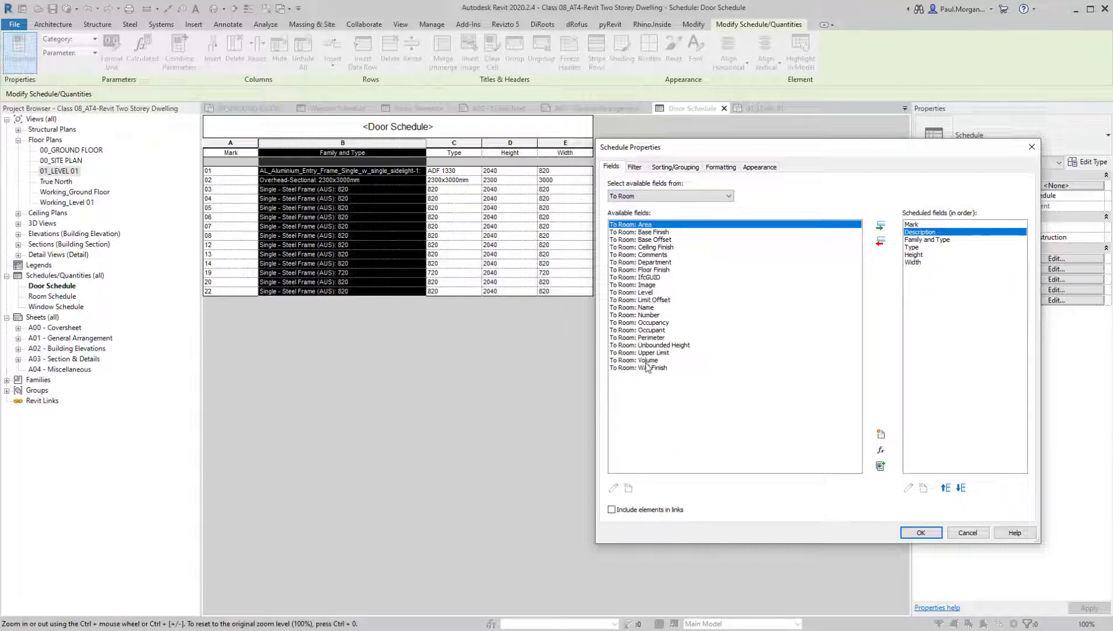
pyautogui.click(647, 307)
pyautogui.click(880, 225)
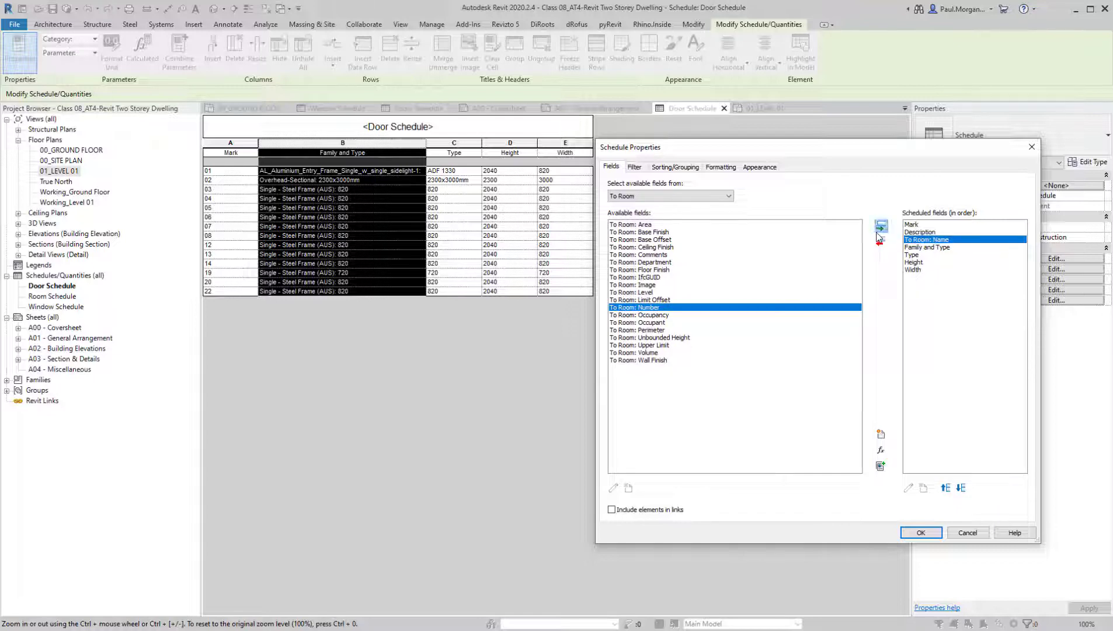
pyautogui.click(946, 487)
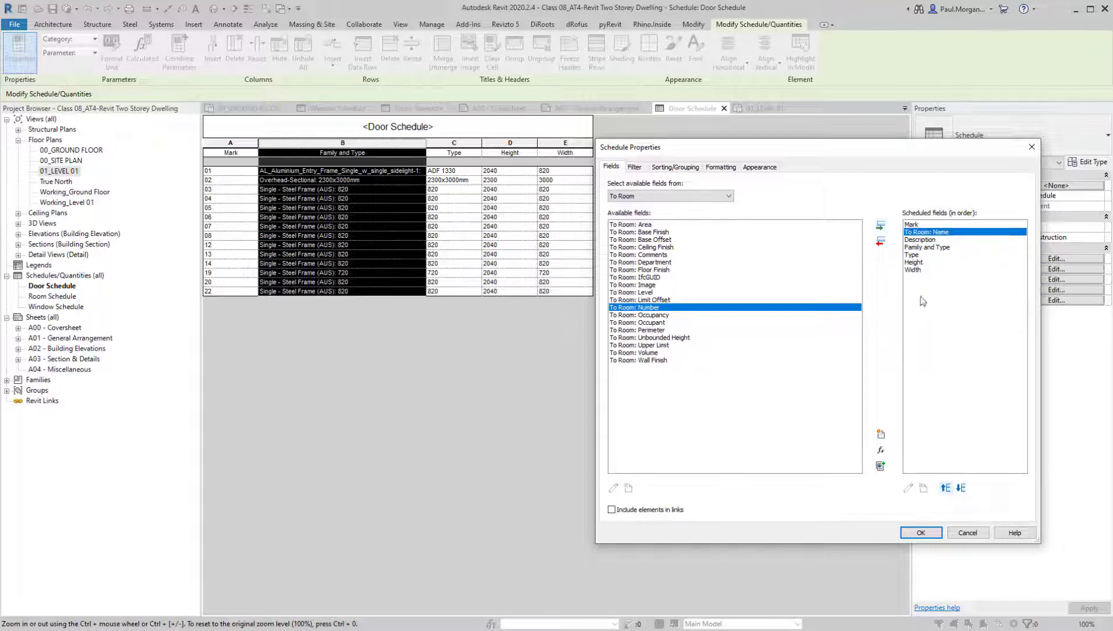
pyautogui.click(921, 533)
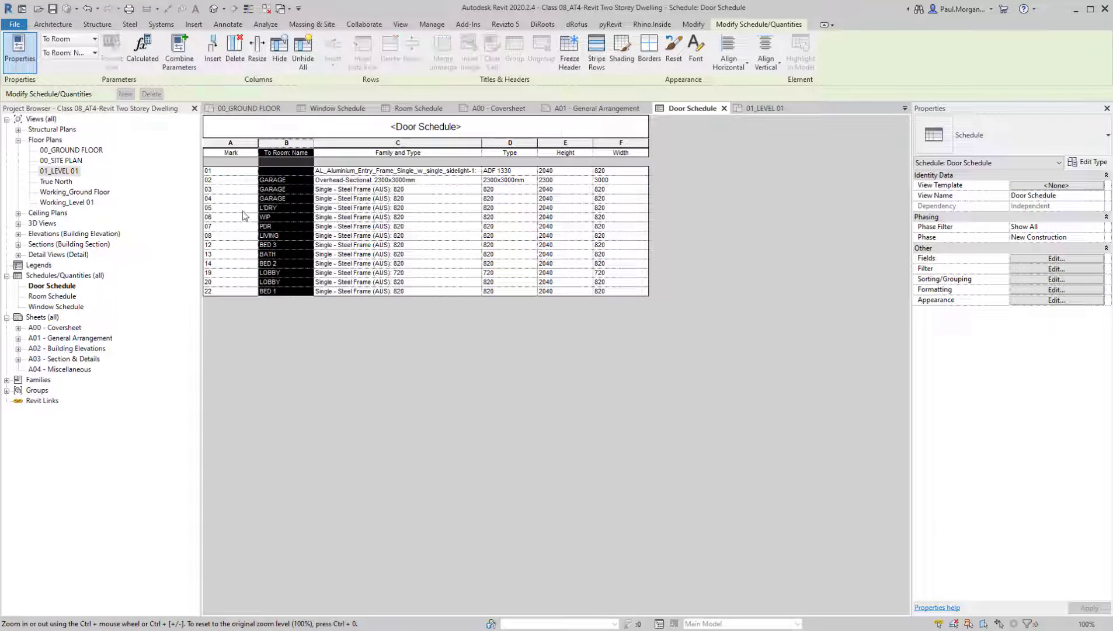
# Compare the To Room names of the door schedule's first rows with the doors' positions on the 00_GROUND FLOOR plan
pyautogui.click(217, 171)
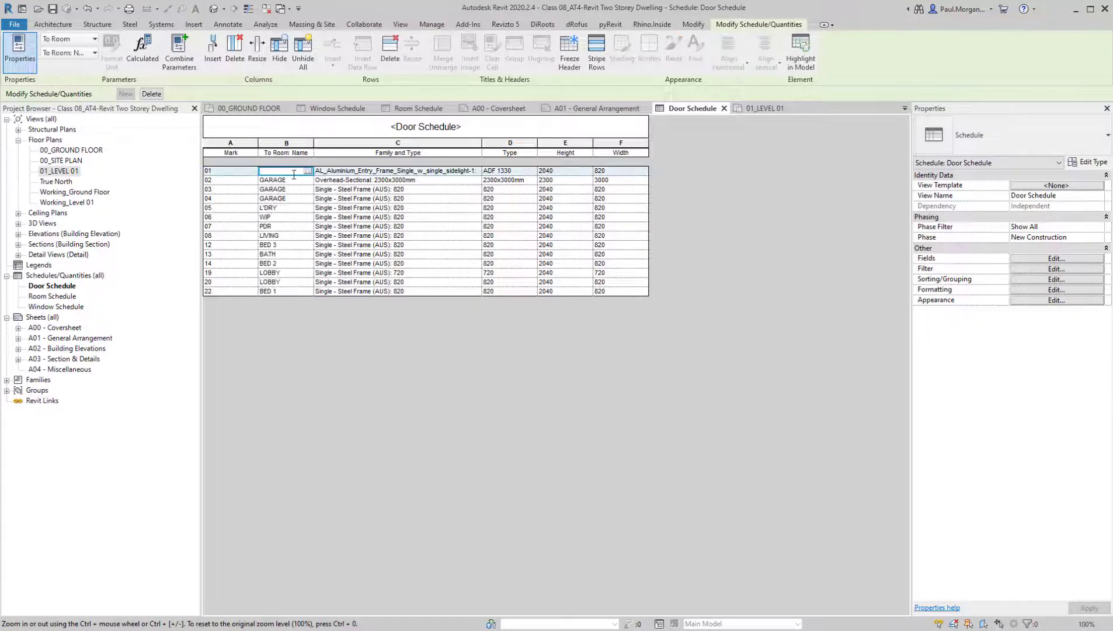
pyautogui.click(227, 181)
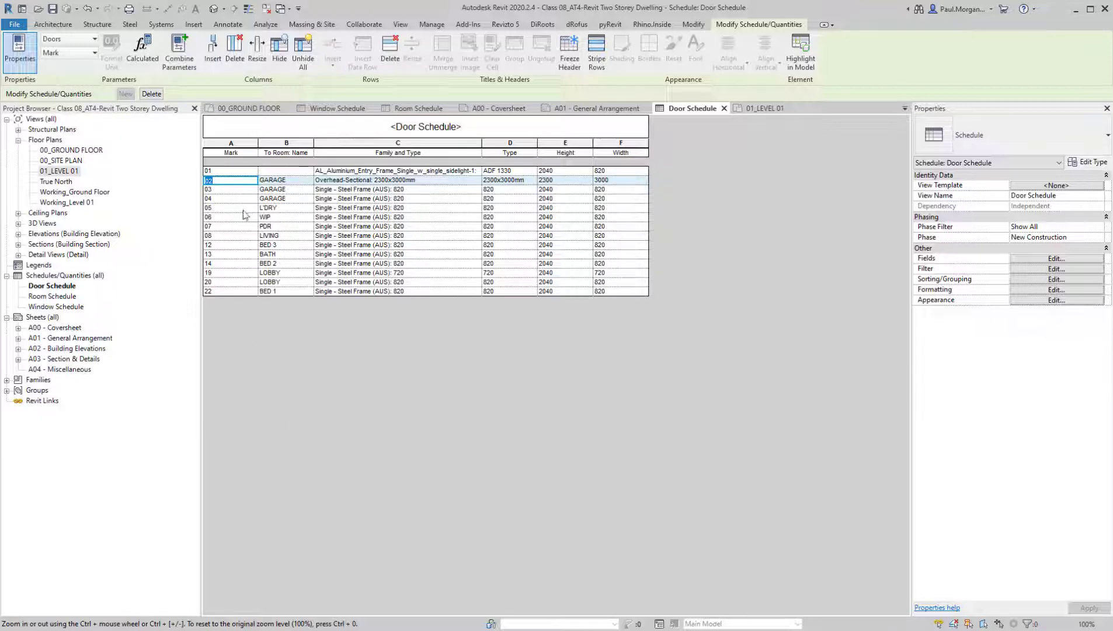
pyautogui.click(305, 200)
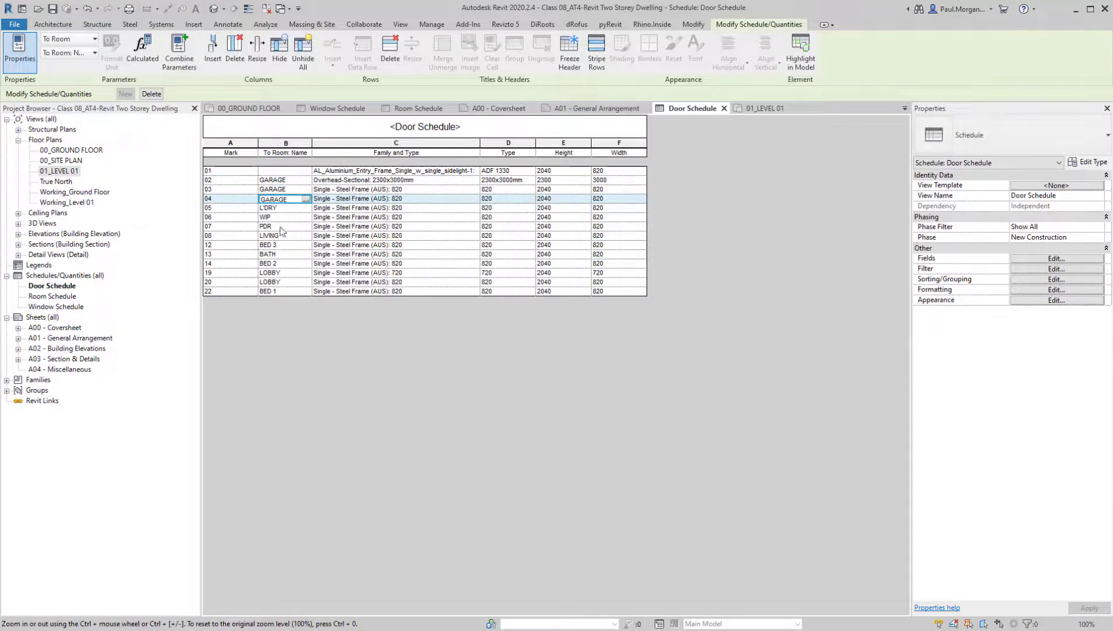
pyautogui.doubleClick(82, 150)
pyautogui.moveTo(507, 310); pyautogui.dragTo(517, 320, button='middle')
pyautogui.press('Escape')
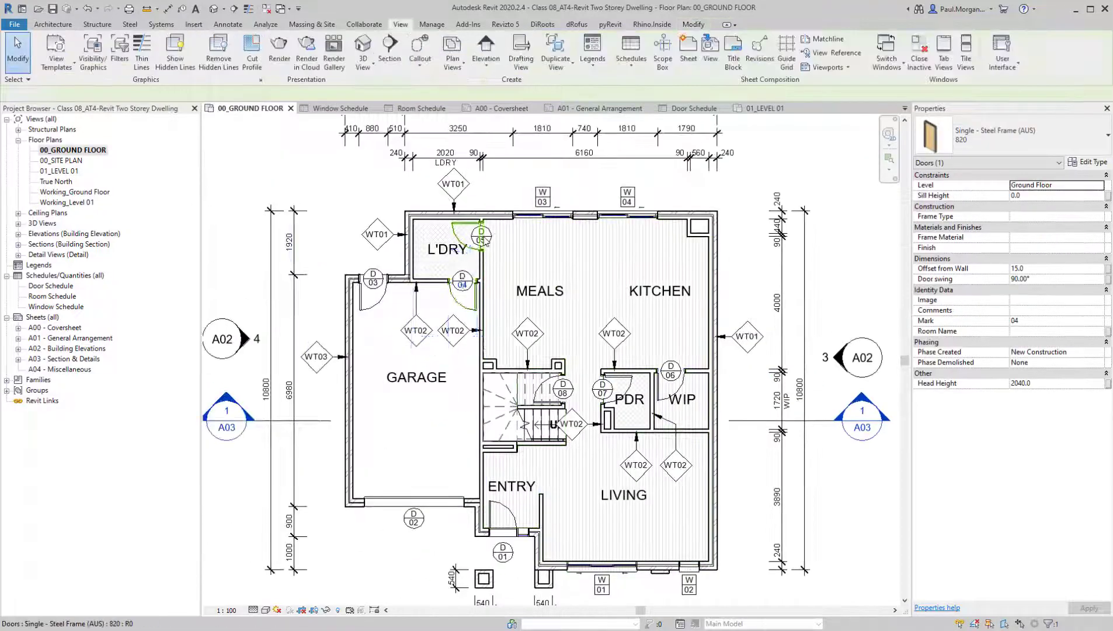
pyautogui.scroll(3, 482, 239)
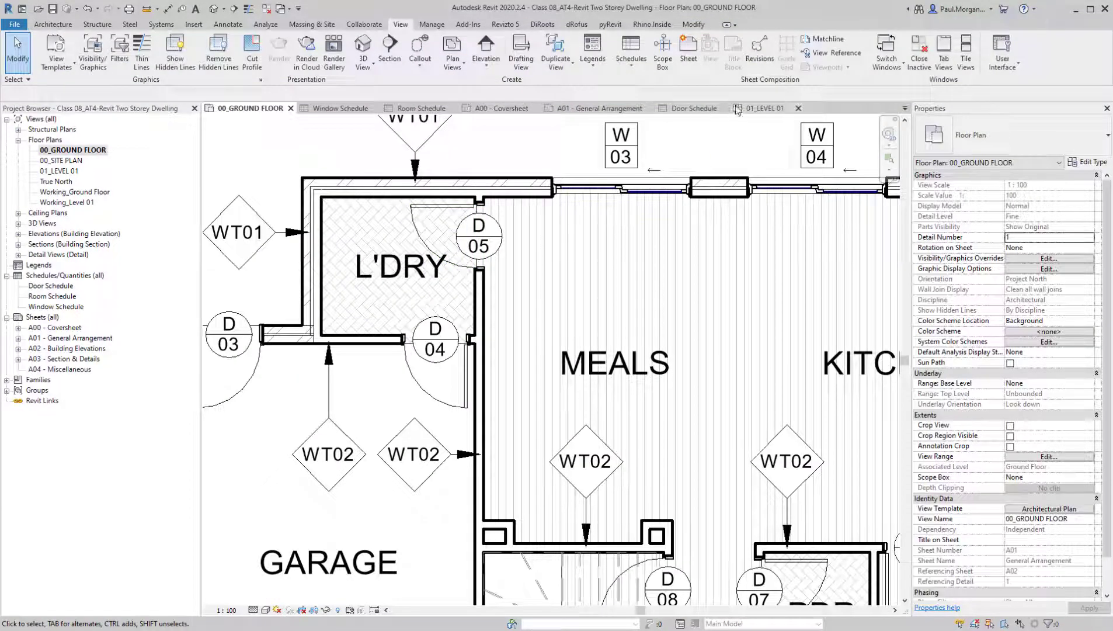
pyautogui.click(694, 108)
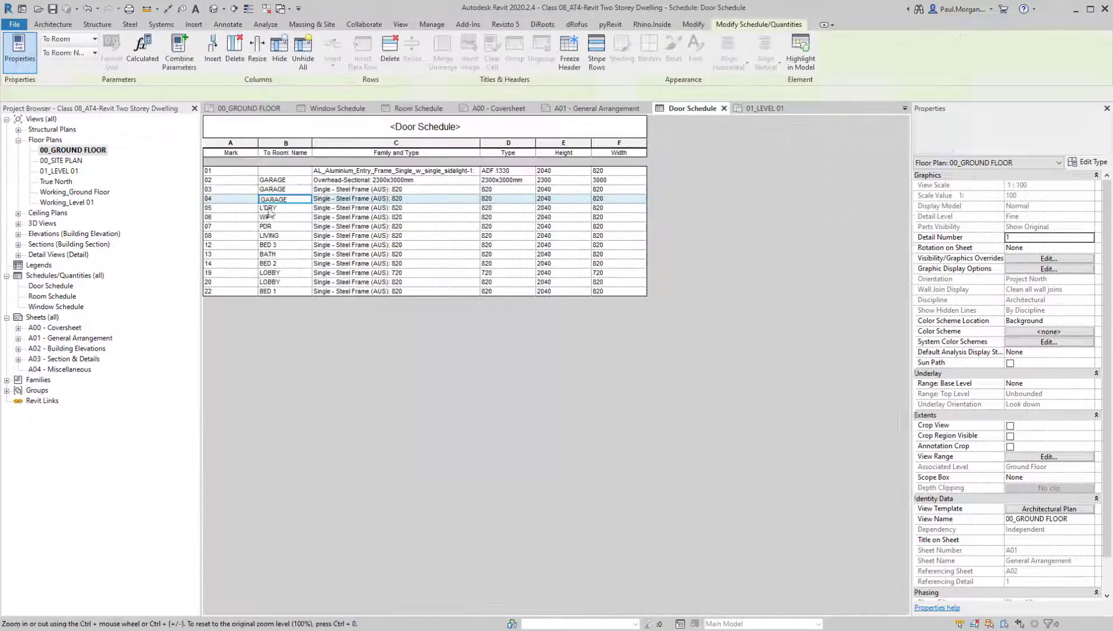
pyautogui.click(218, 208)
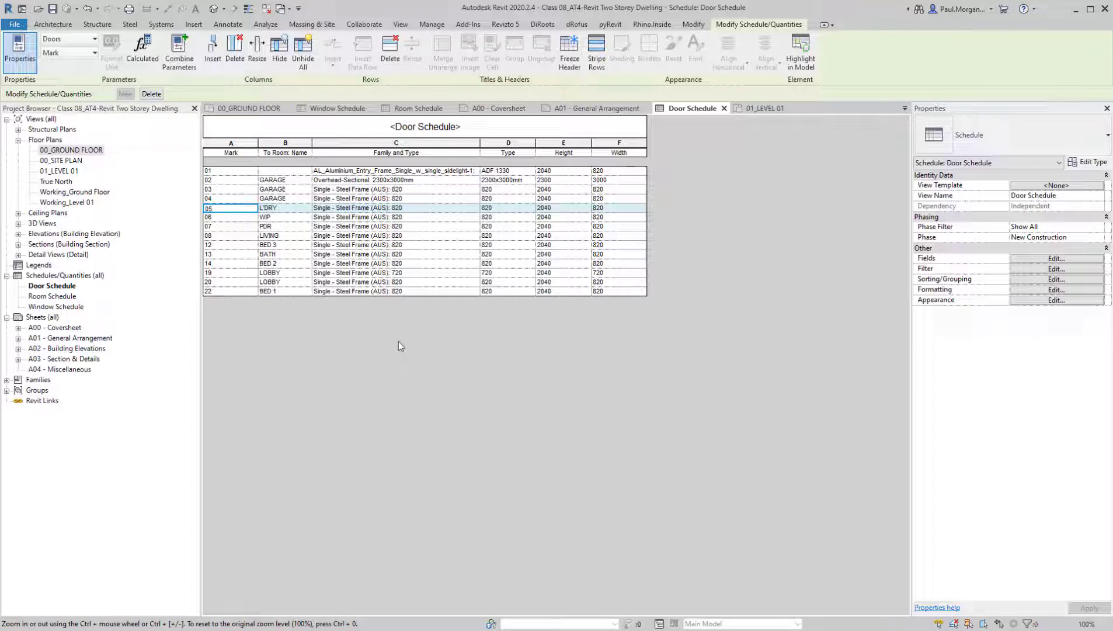
# Remove the Family and Type field and the Type field from the door schedule
pyautogui.click(402, 152)
pyautogui.click(418, 143)
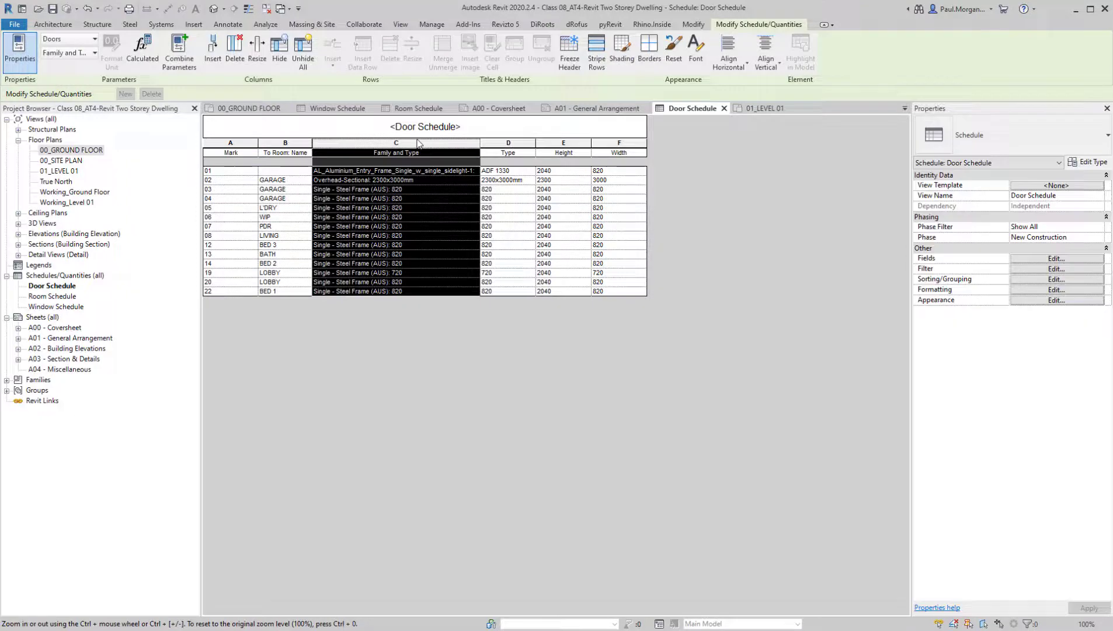
pyautogui.click(514, 145)
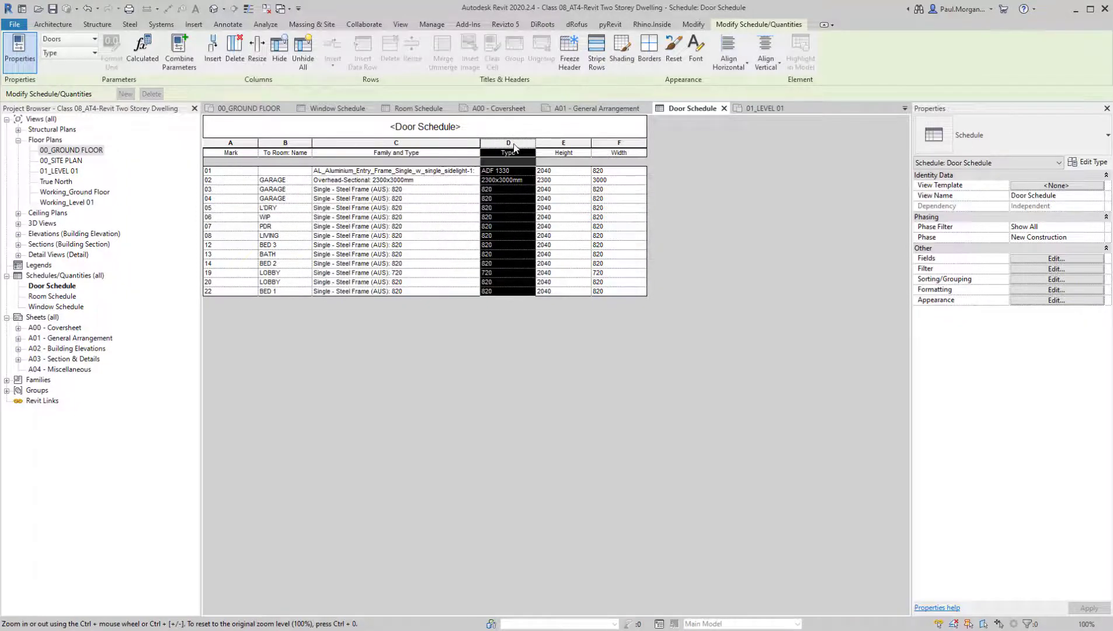
pyautogui.click(1052, 258)
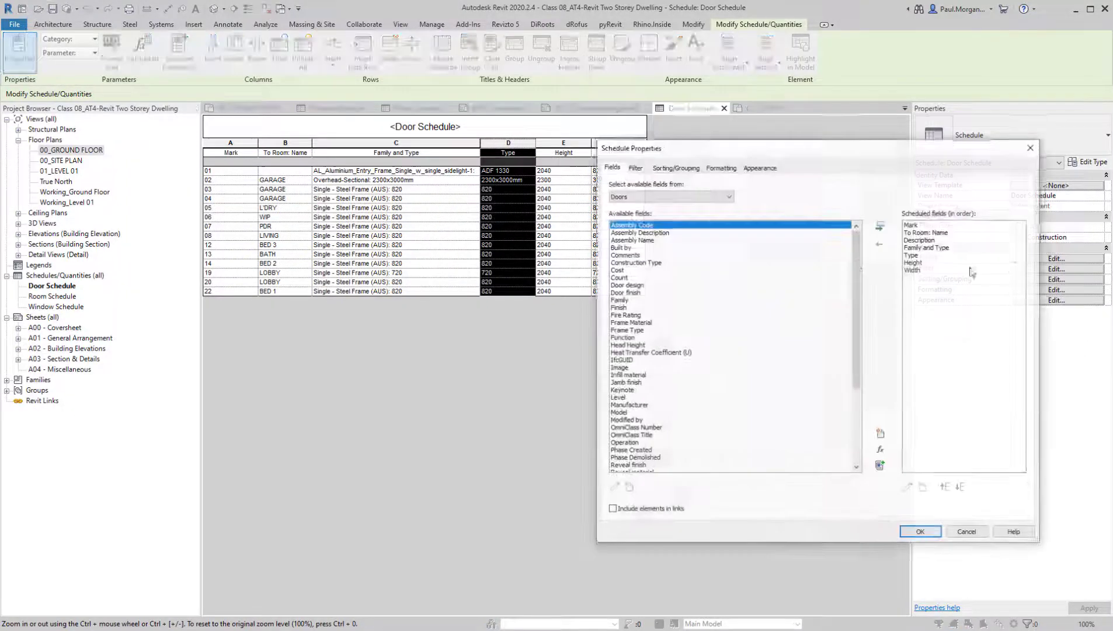
pyautogui.click(939, 247)
pyautogui.click(880, 242)
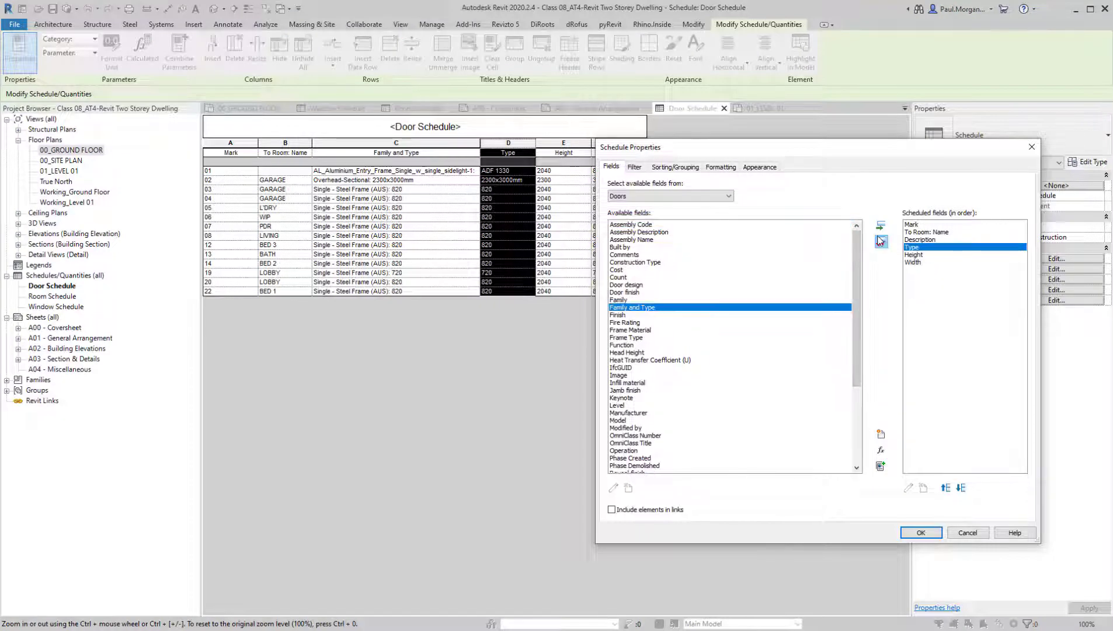
pyautogui.click(880, 242)
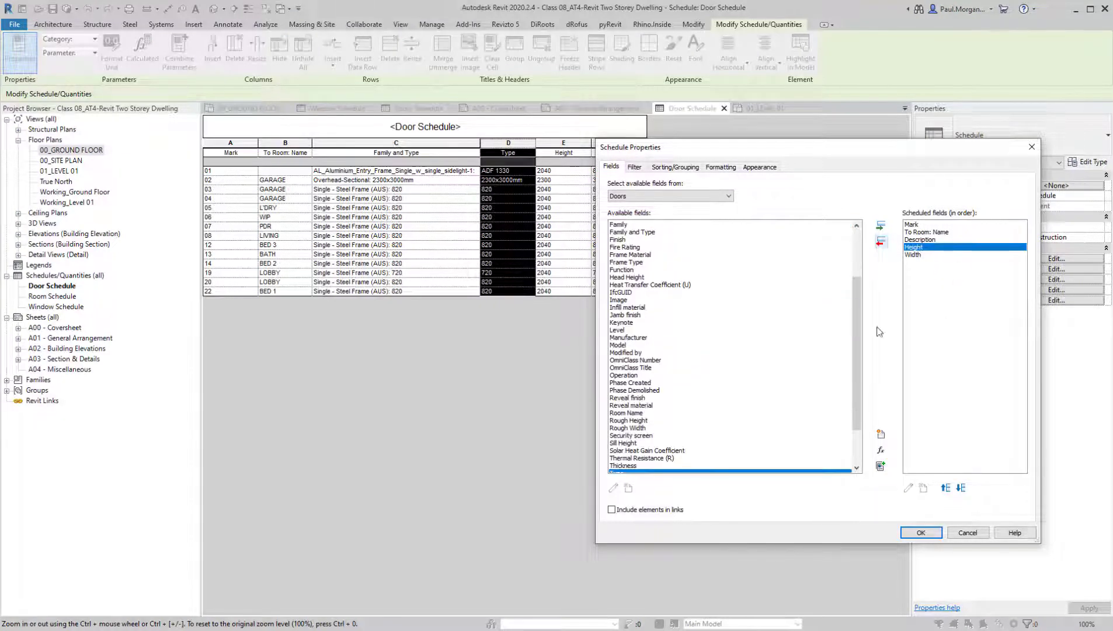
# Add the Frame Type and Type Comments fields to the door schedule
pyautogui.scroll(-2, 642, 421)
pyautogui.scroll(5, 633, 425)
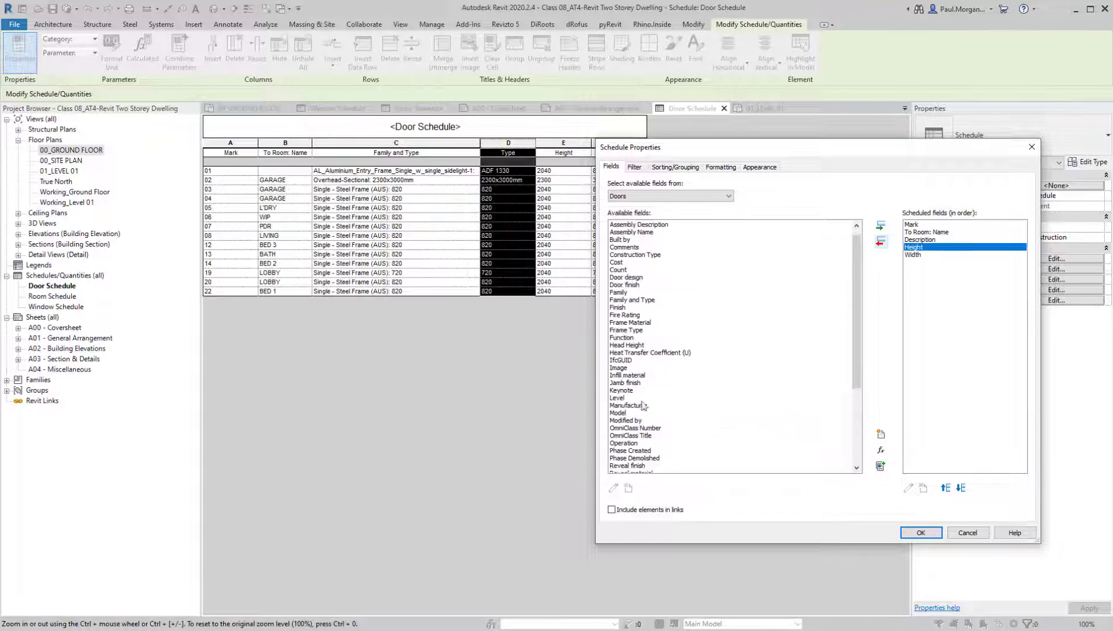
pyautogui.click(644, 331)
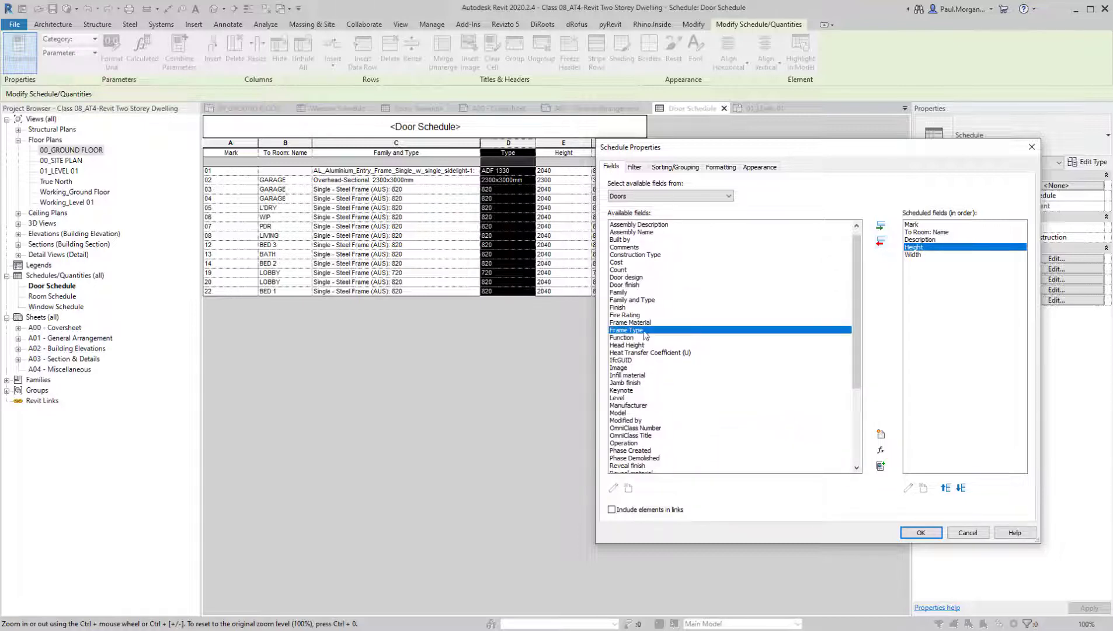
pyautogui.click(881, 226)
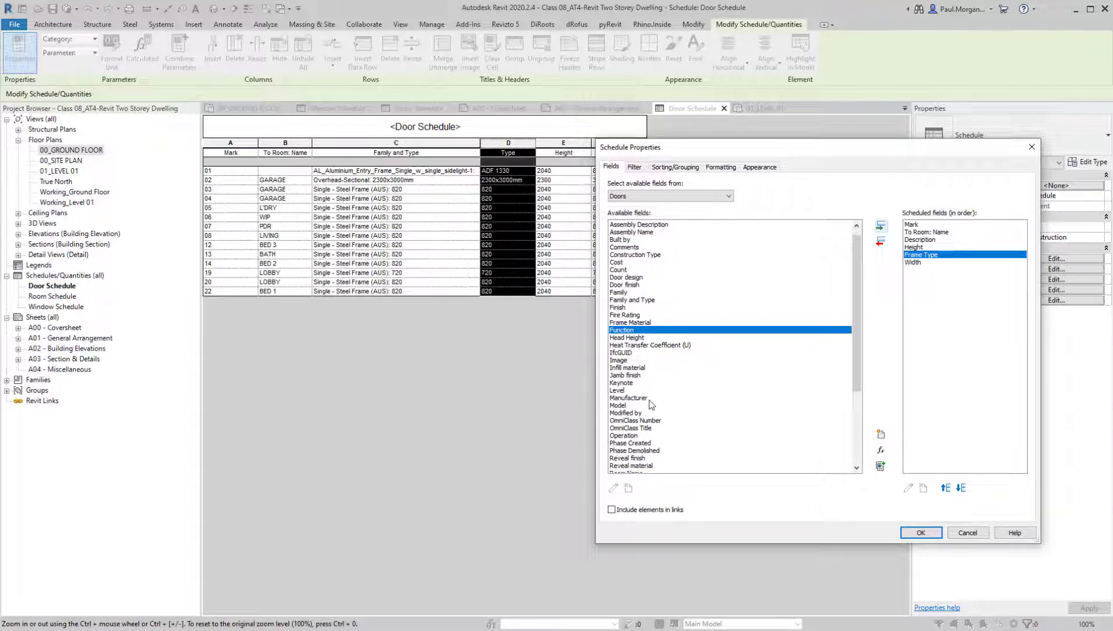
pyautogui.scroll(-2, 642, 406)
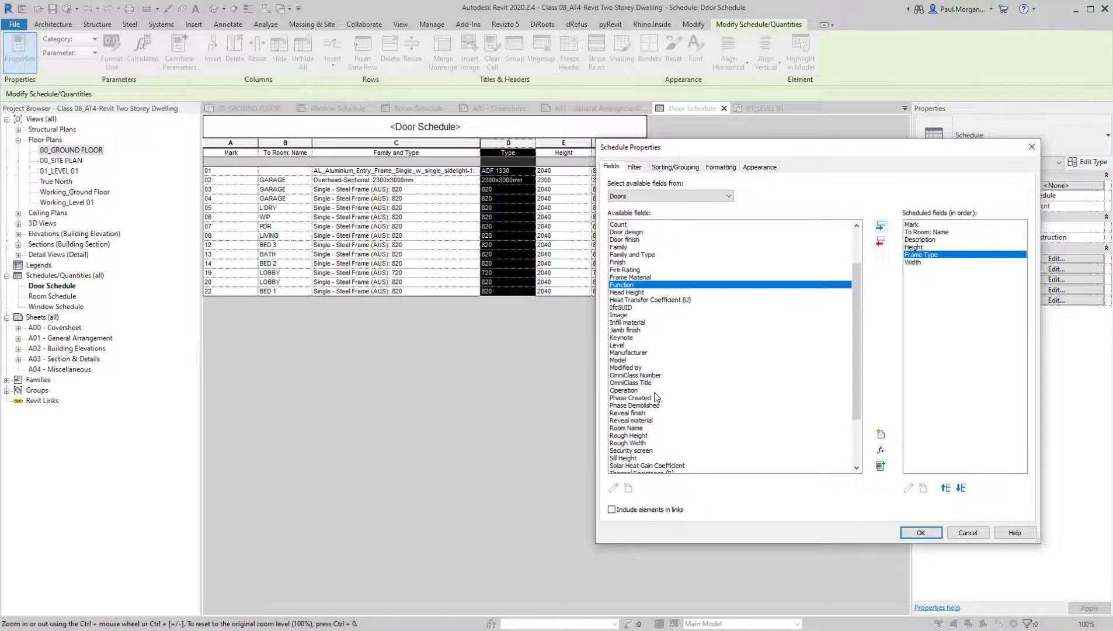
pyautogui.scroll(-2, 654, 397)
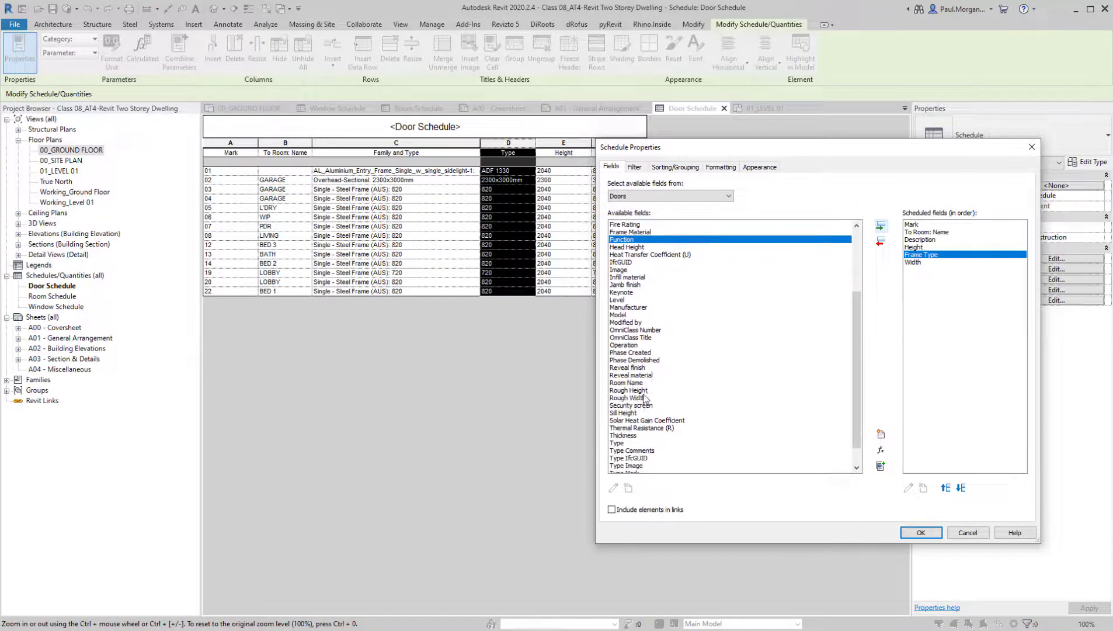
pyautogui.scroll(-1, 645, 330)
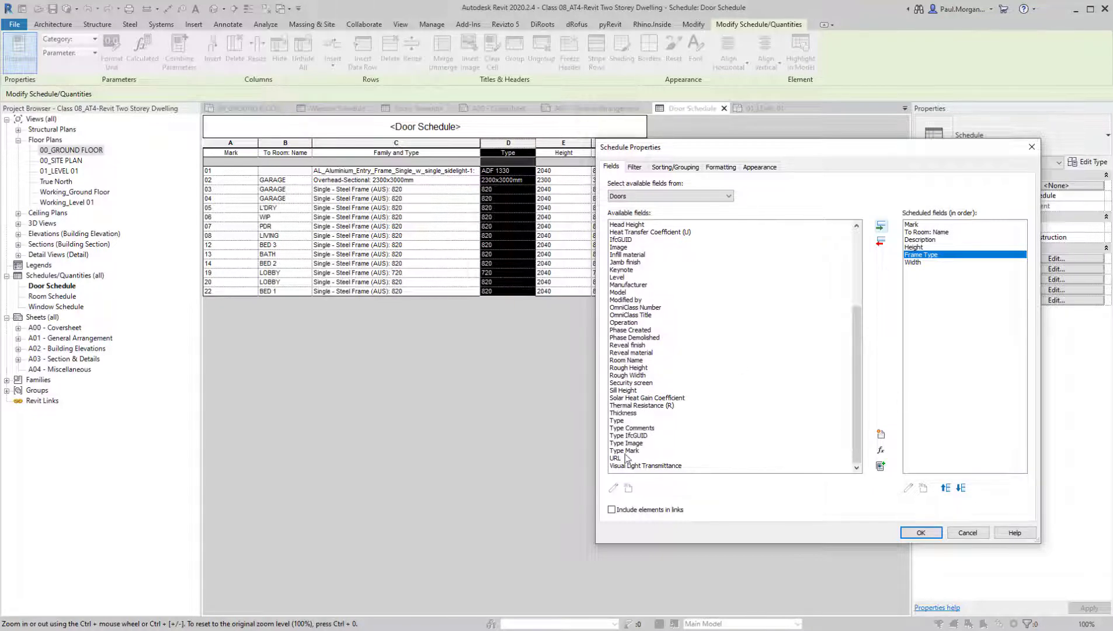
pyautogui.click(645, 428)
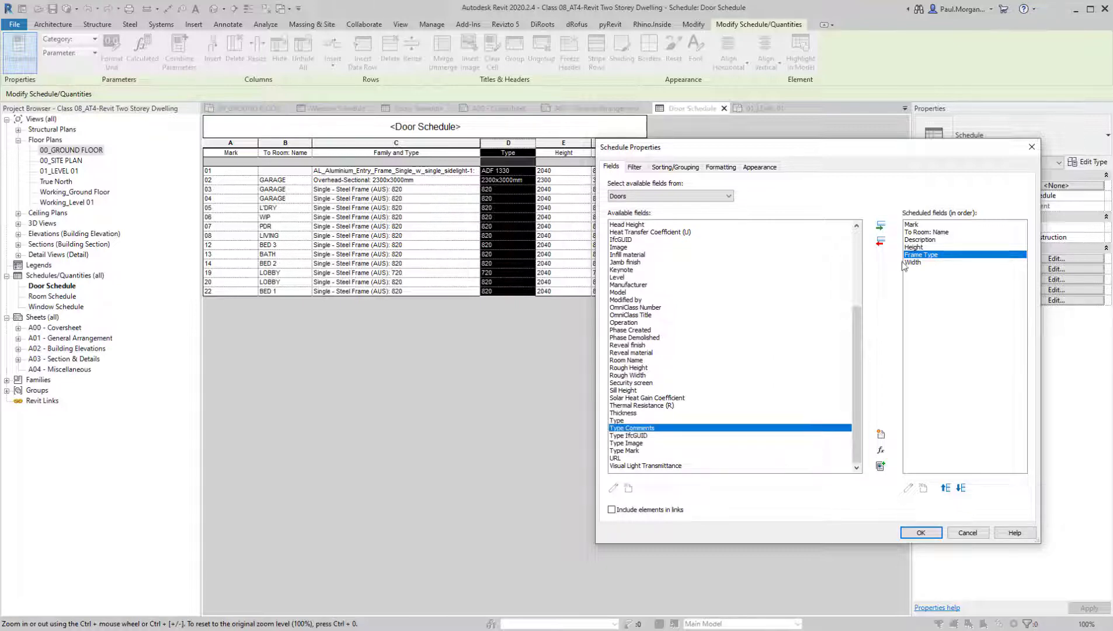
pyautogui.click(880, 226)
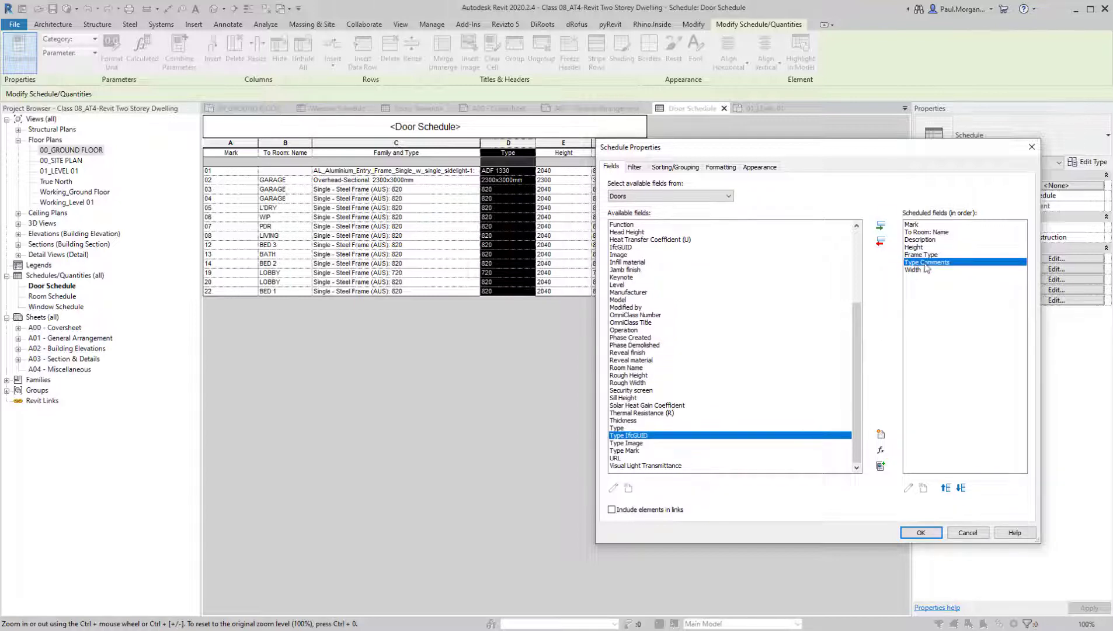
# Reorder the scheduled fields so Type Comments follows Description, with Frame Type directly after it and above Height
pyautogui.click(946, 488)
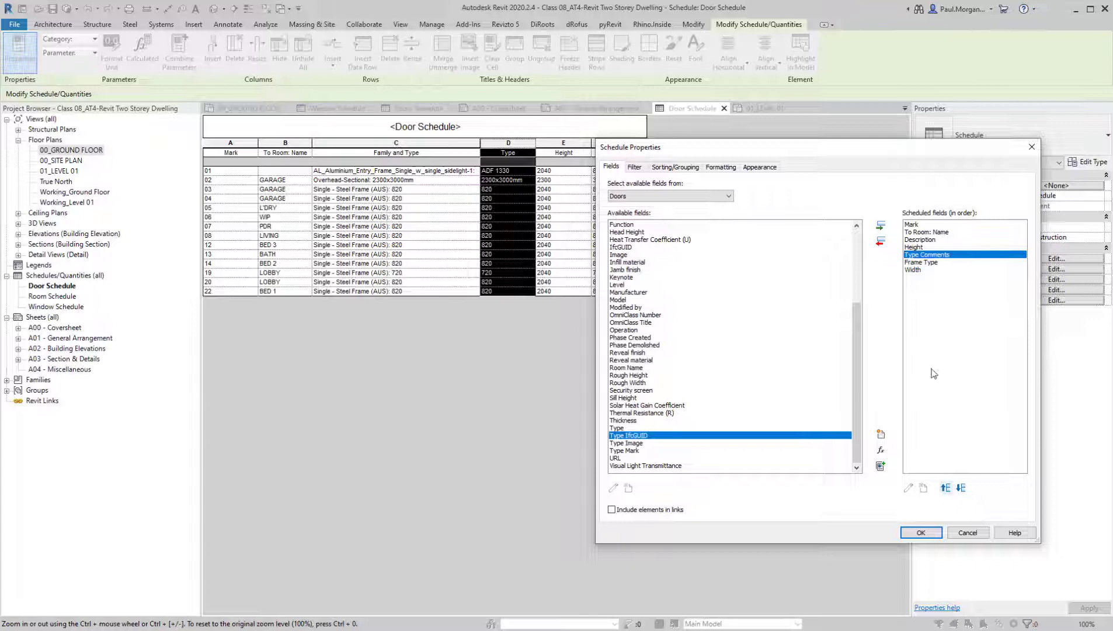
pyautogui.click(950, 490)
pyautogui.click(934, 263)
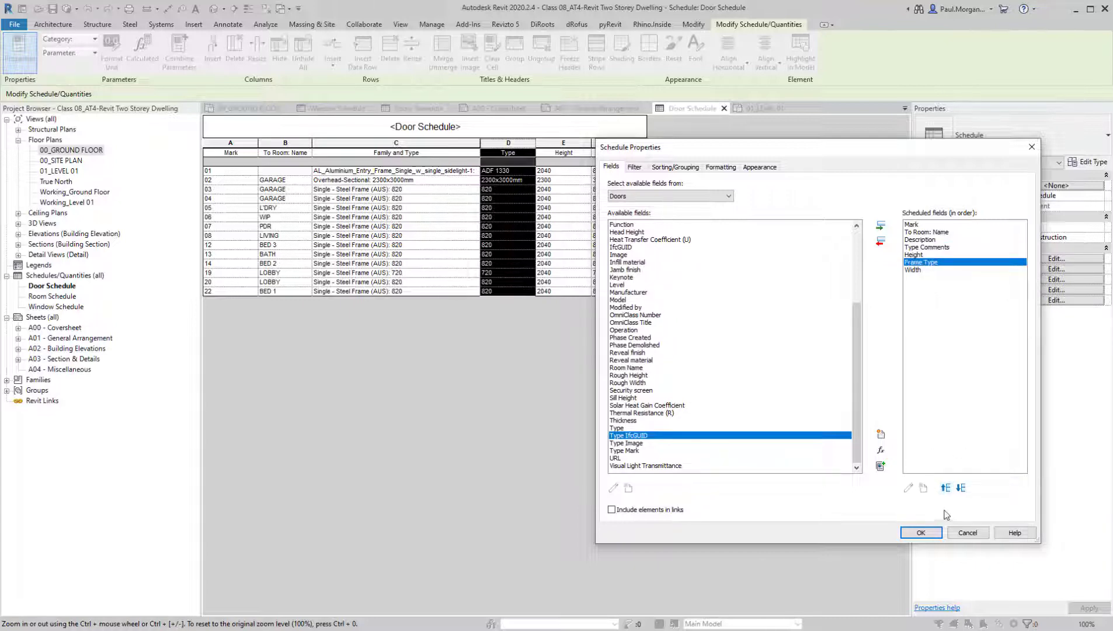
pyautogui.click(947, 488)
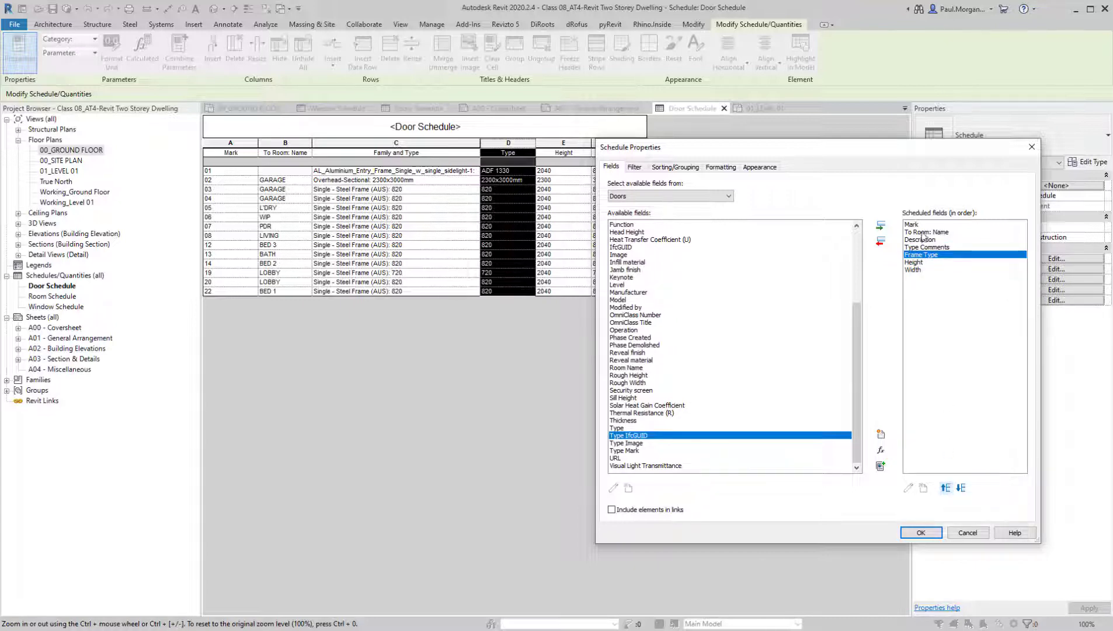
pyautogui.click(921, 532)
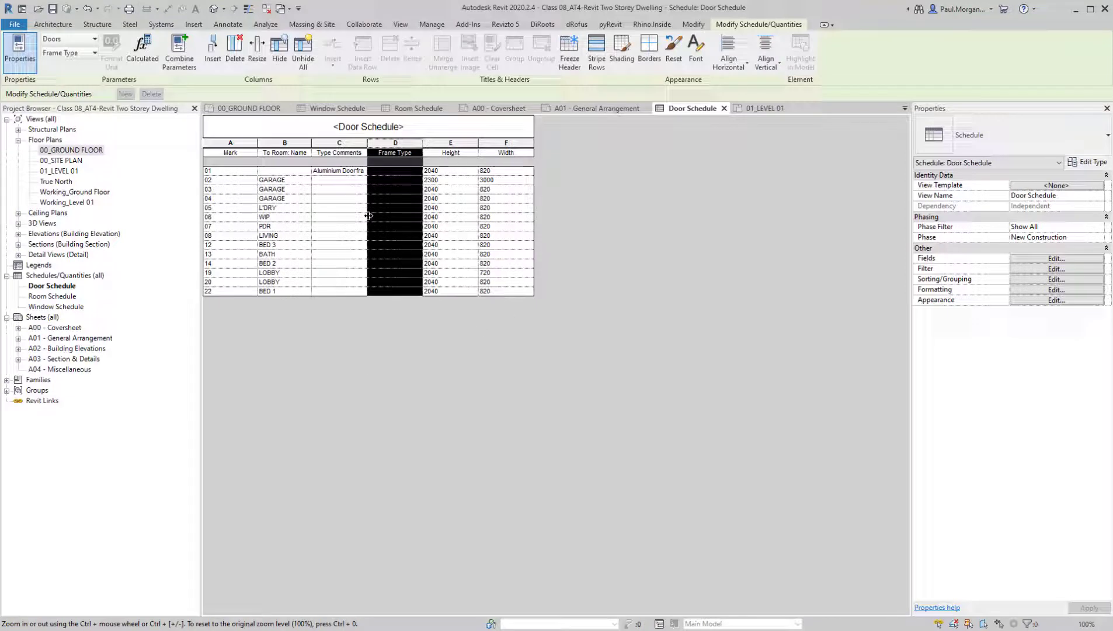
# Rename the Type Comments column heading in the door schedule as Leaf Type
pyautogui.click(345, 180)
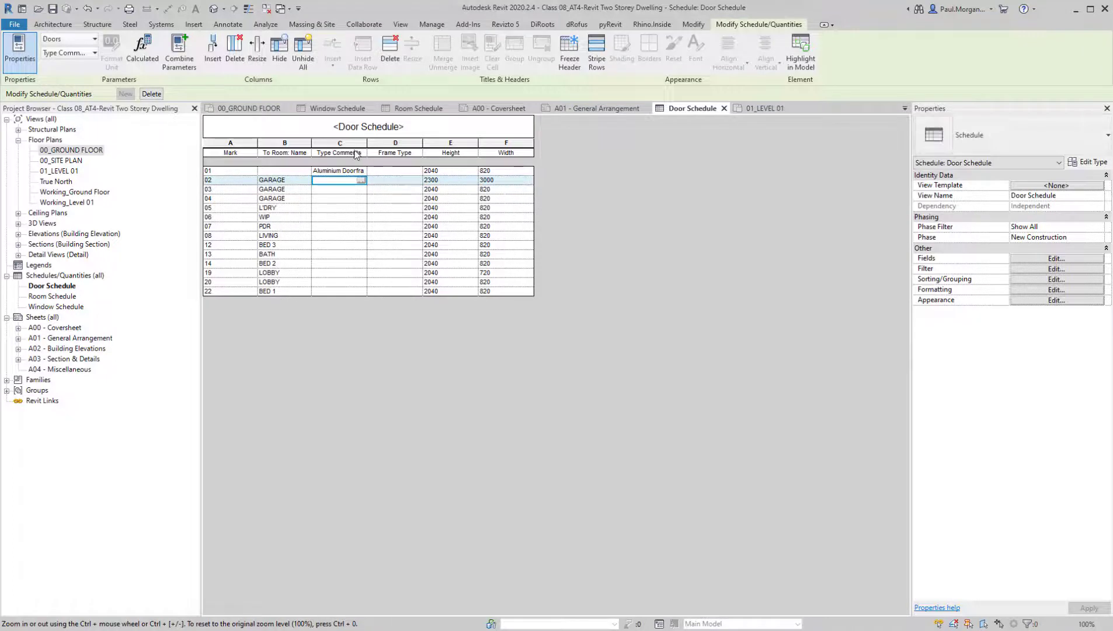
pyautogui.click(355, 152)
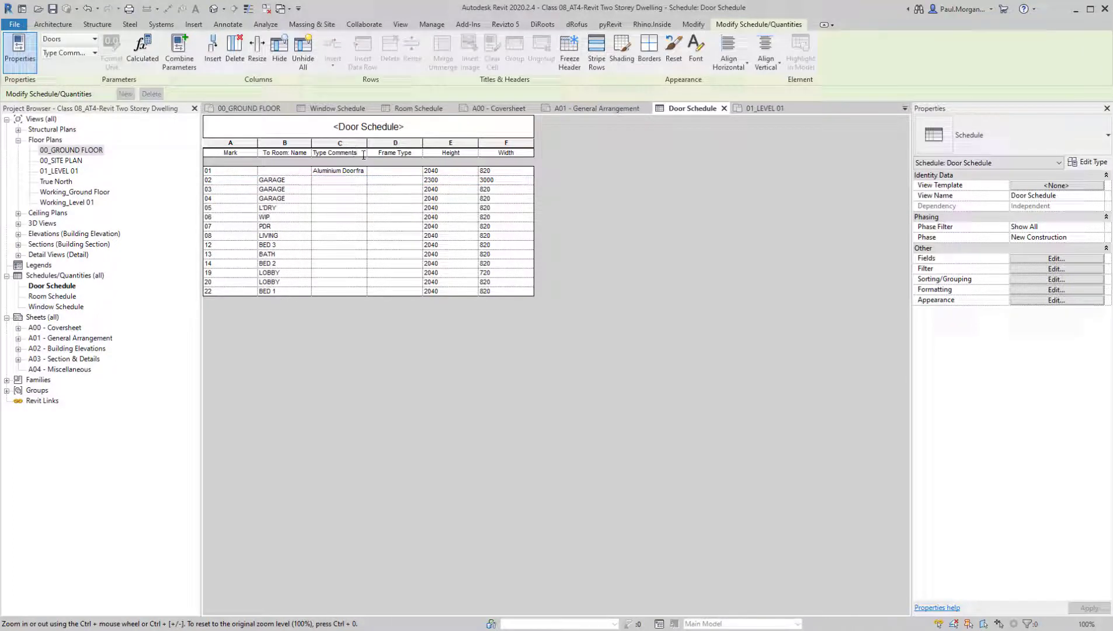
pyautogui.click(363, 154)
pyautogui.write('Leaf Type')
pyautogui.click(337, 180)
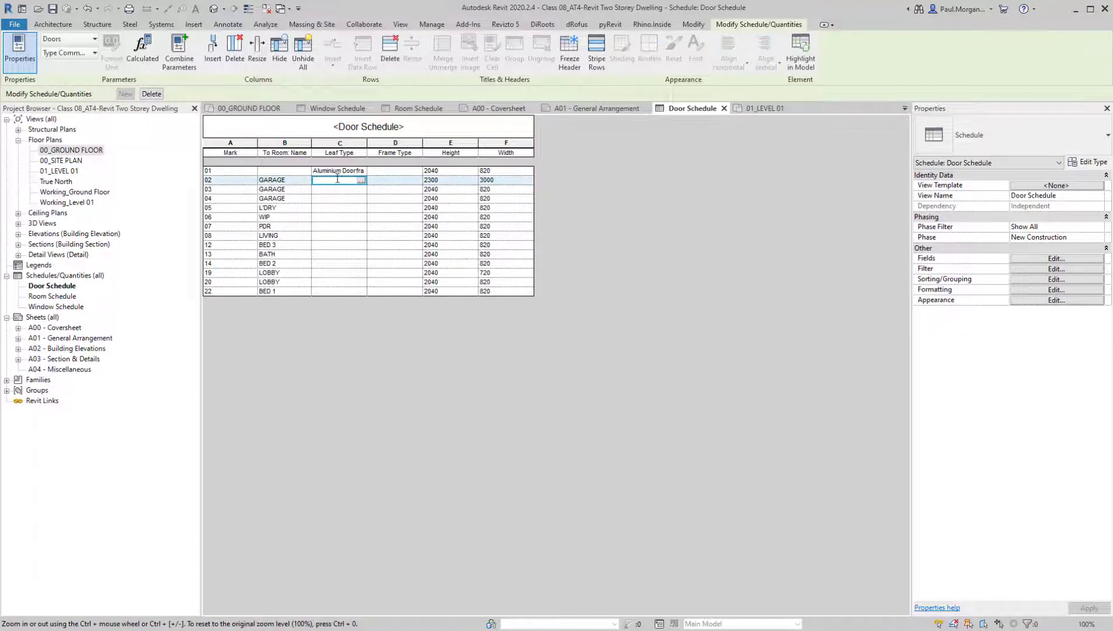
pyautogui.write('SOLID CORE')
pyautogui.press('Return')
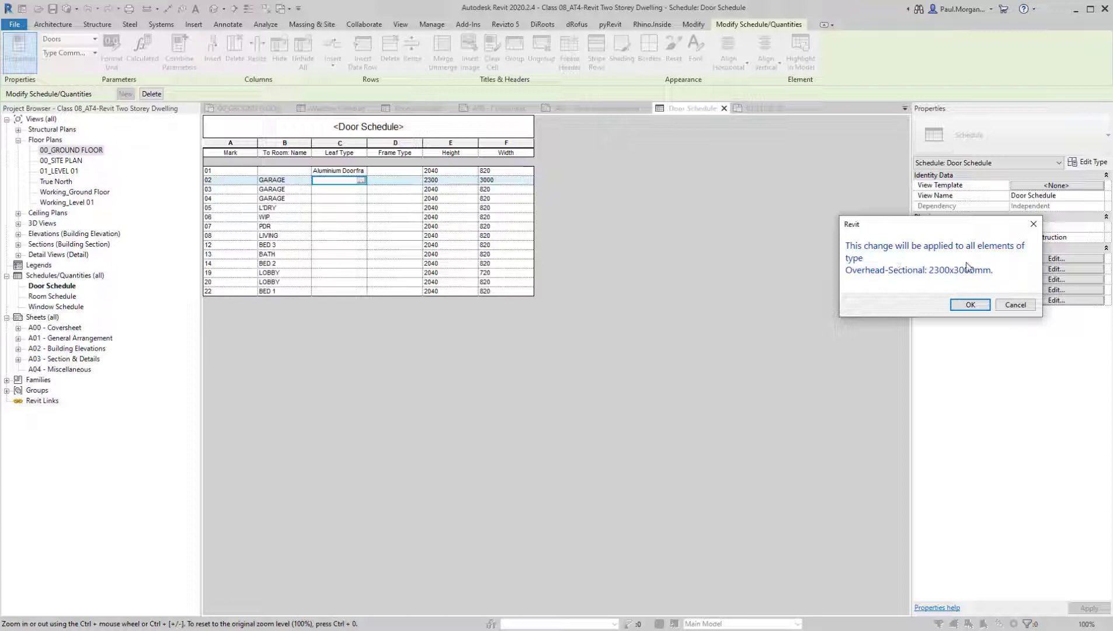
pyautogui.click(1015, 305)
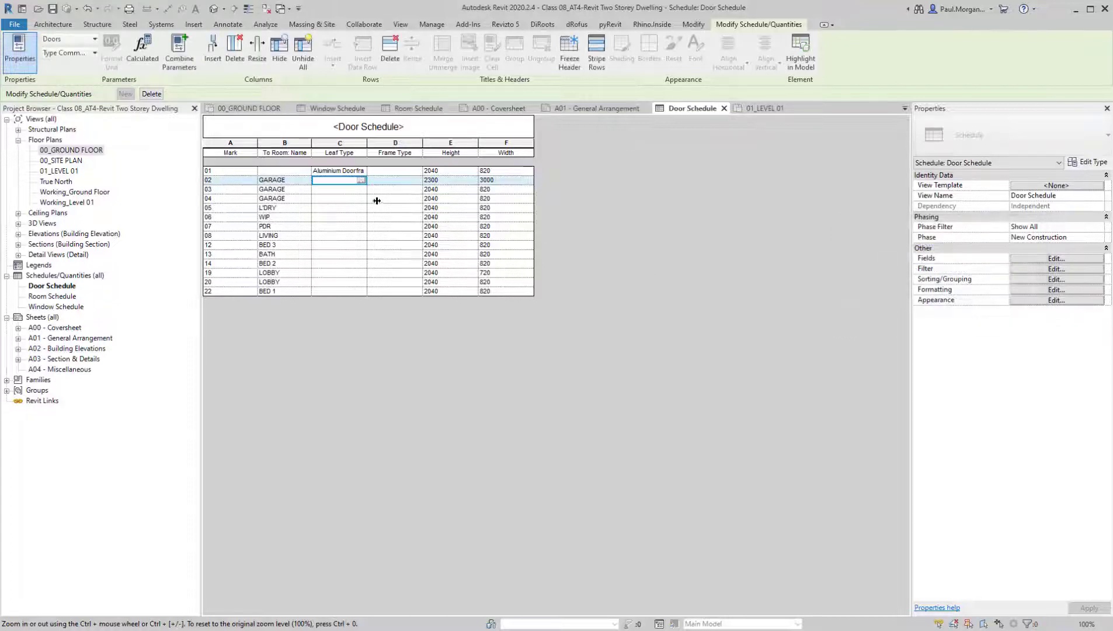
# Set the Leaf Type of L'DRY door 05 to SOILD CORE and apply it to all Single - Steel Frame (AUS): 820 doors
pyautogui.click(336, 208)
pyautogui.write('SOLI')
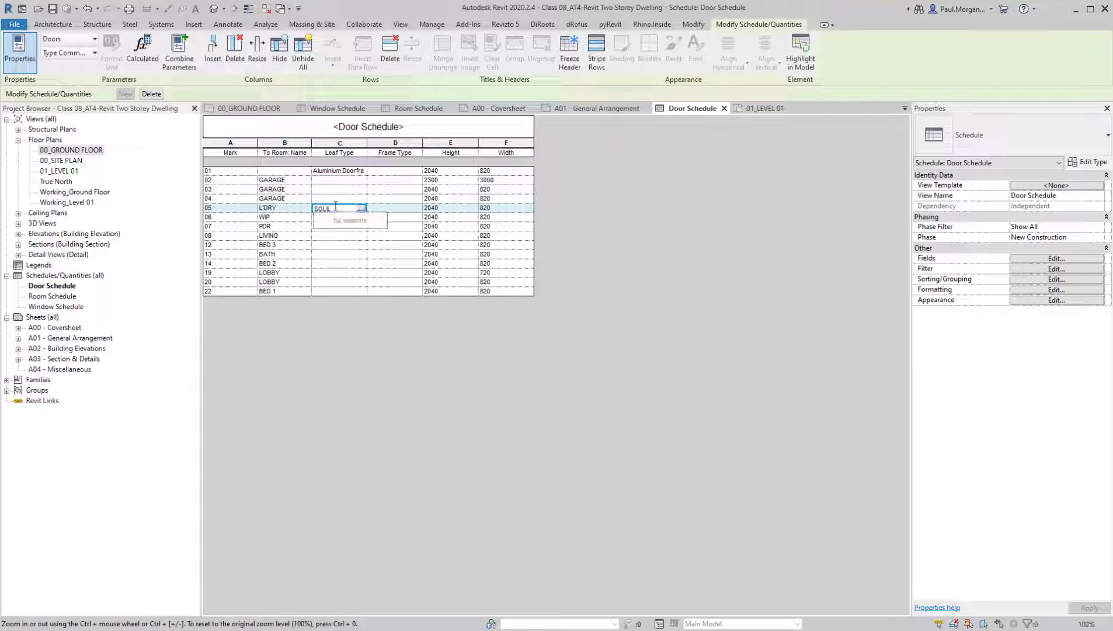
pyautogui.write('D CORE')
pyautogui.press('Return')
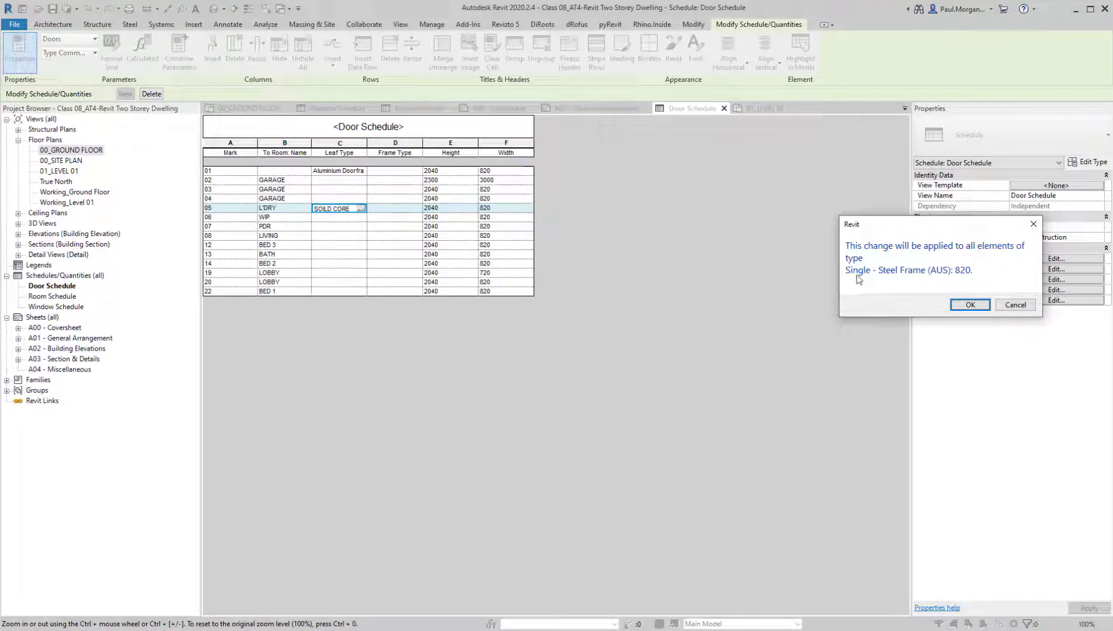
pyautogui.click(970, 304)
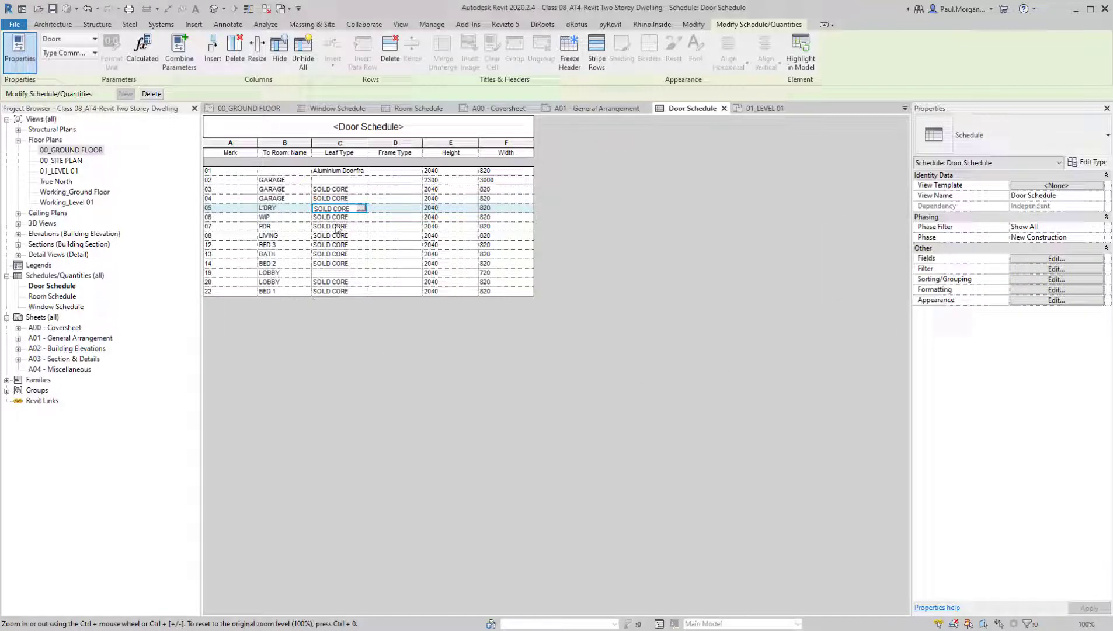
# Set the Frame Type of door 03 to PMF01 in the door schedule
pyautogui.click(390, 190)
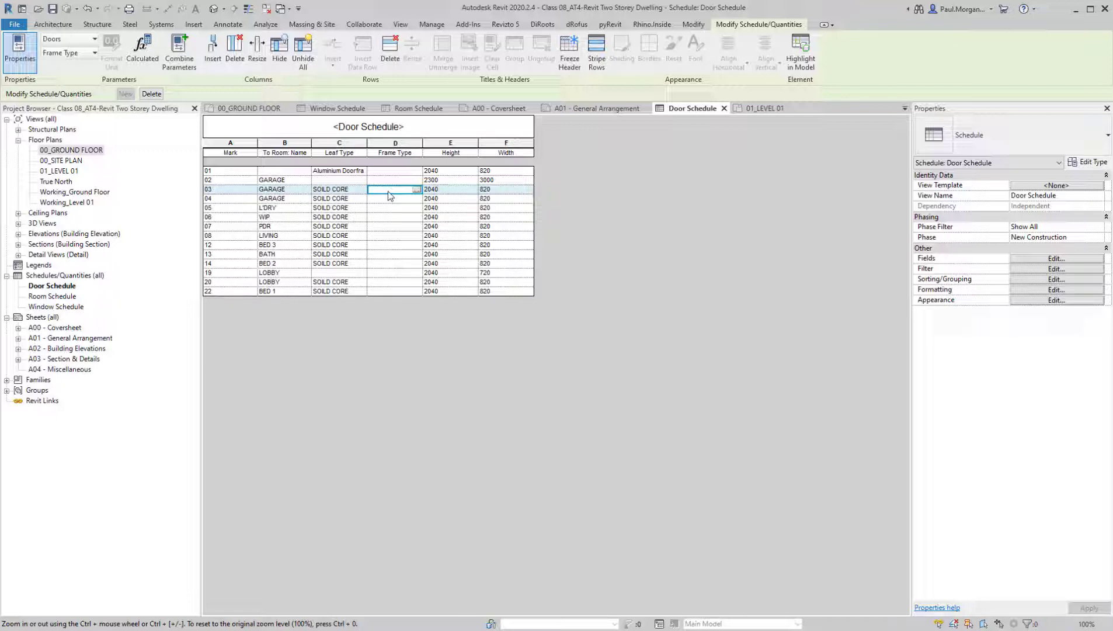
pyautogui.write('PMF01')
pyautogui.click(408, 200)
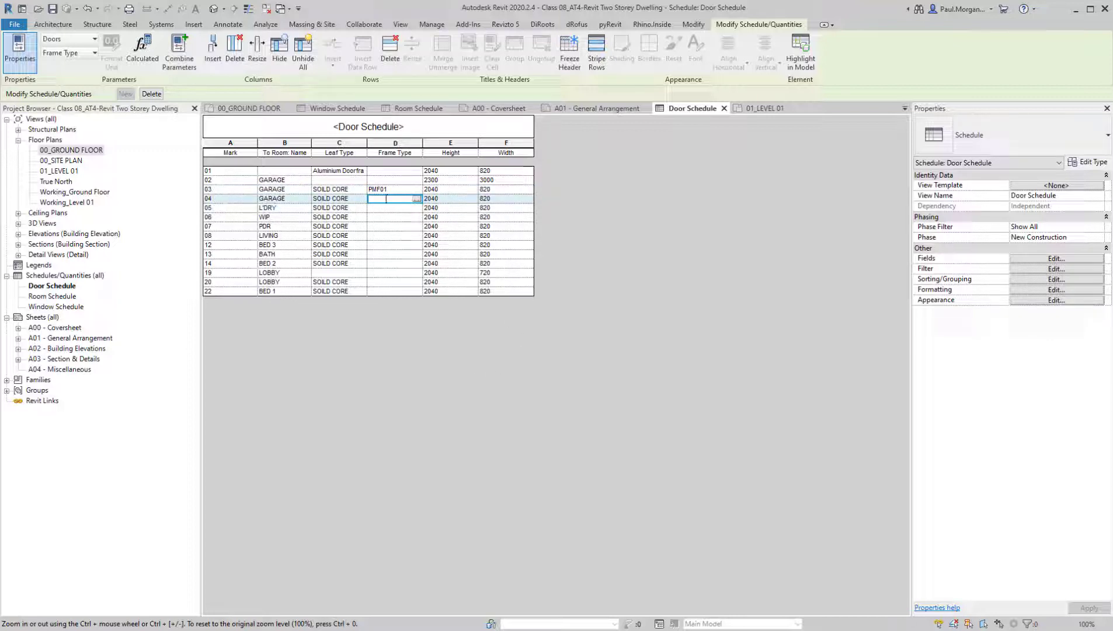
pyautogui.click(395, 189)
pyautogui.click(391, 196)
# Examine where garage door 04 sits on the A01 - General Arrangement sheet, and return to the door schedule
pyautogui.click(595, 108)
pyautogui.scroll(-5, 526, 383)
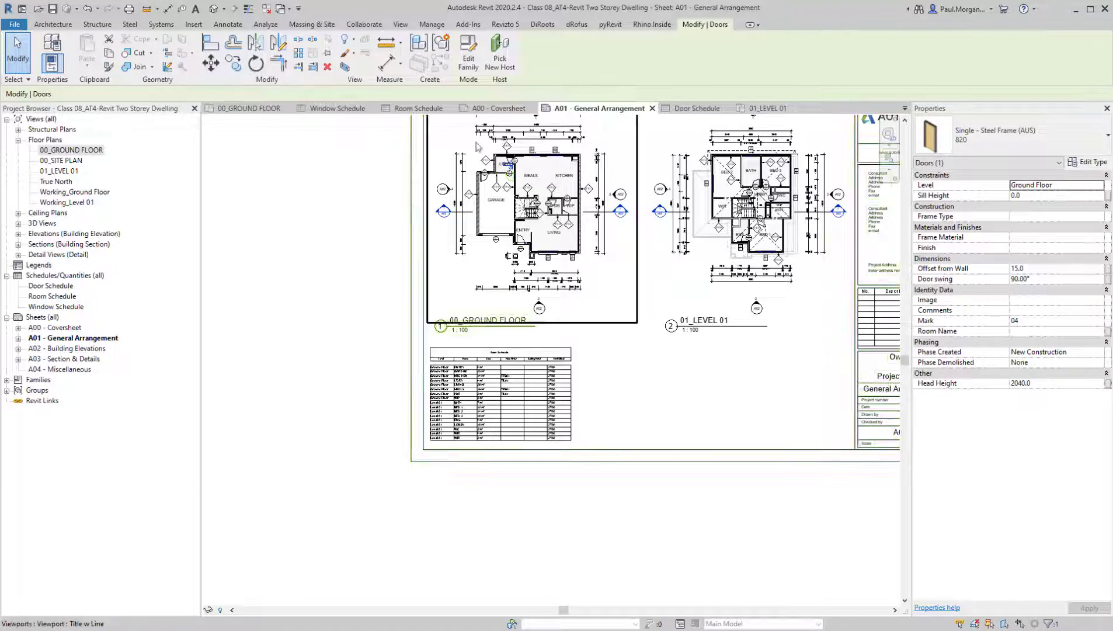
pyautogui.click(672, 107)
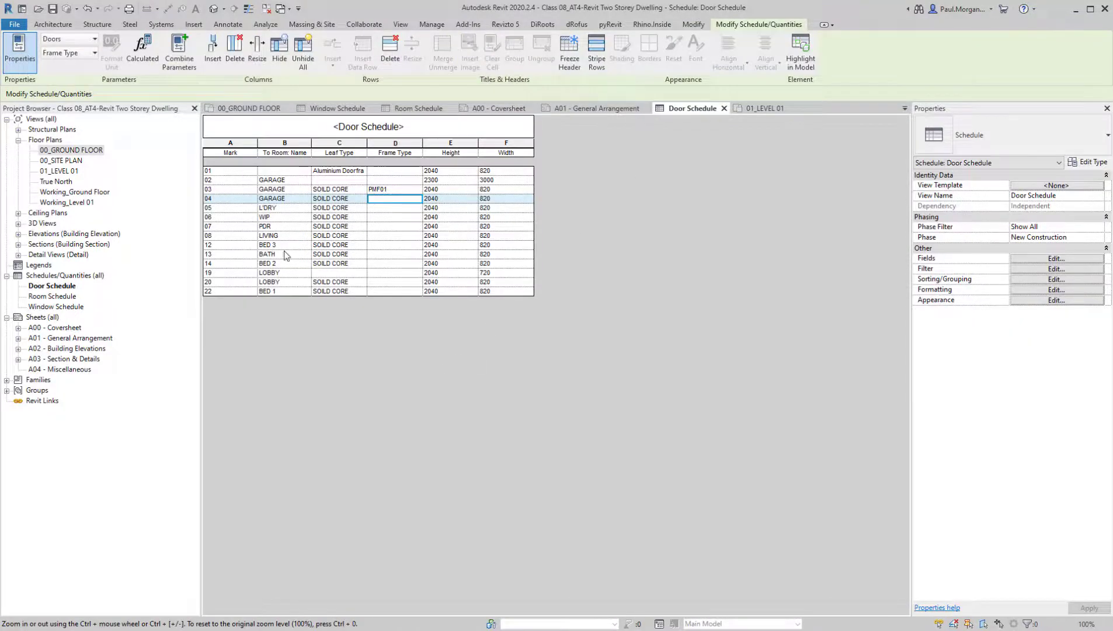
# Select BATH door 13 in the door schedule and locate it in the 01_LEVEL 01 floor plan
pyautogui.click(218, 256)
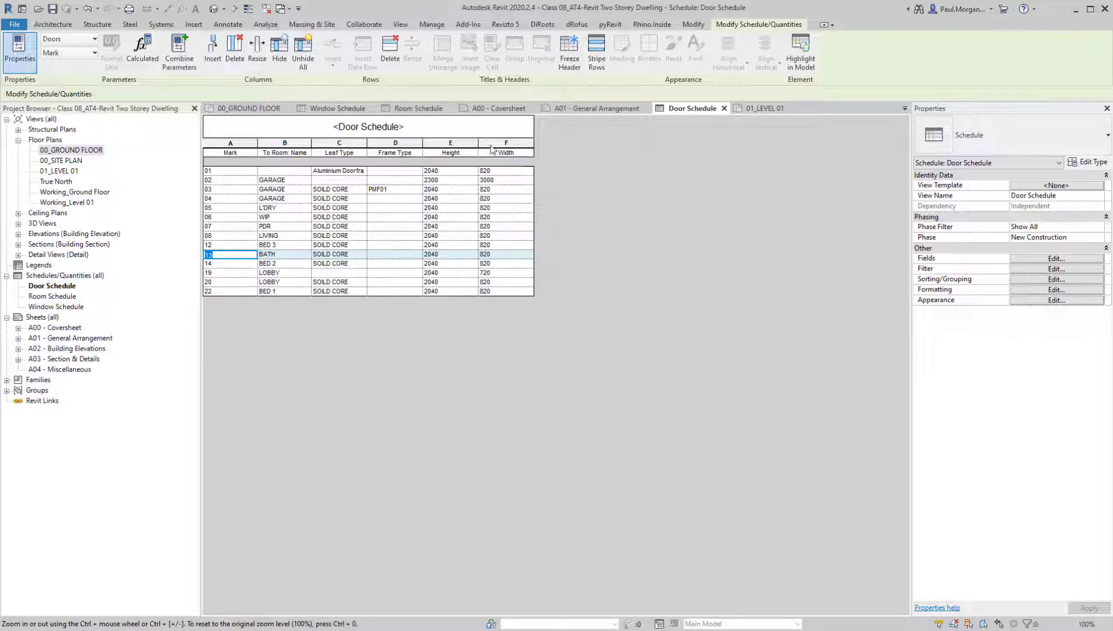
pyautogui.doubleClick(59, 170)
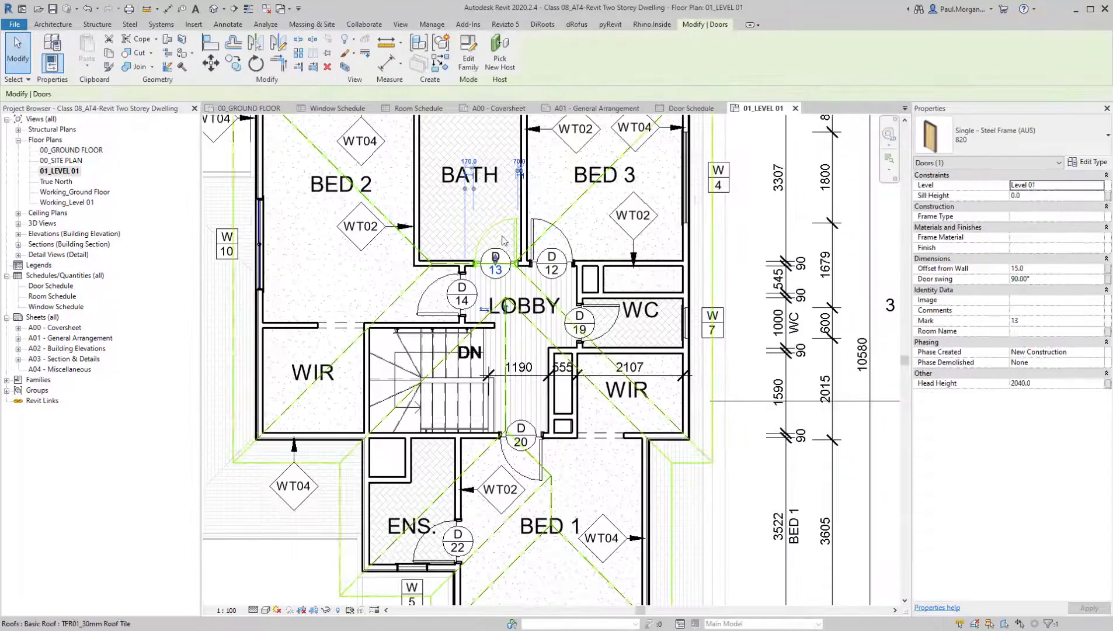
pyautogui.scroll(3, 517, 239)
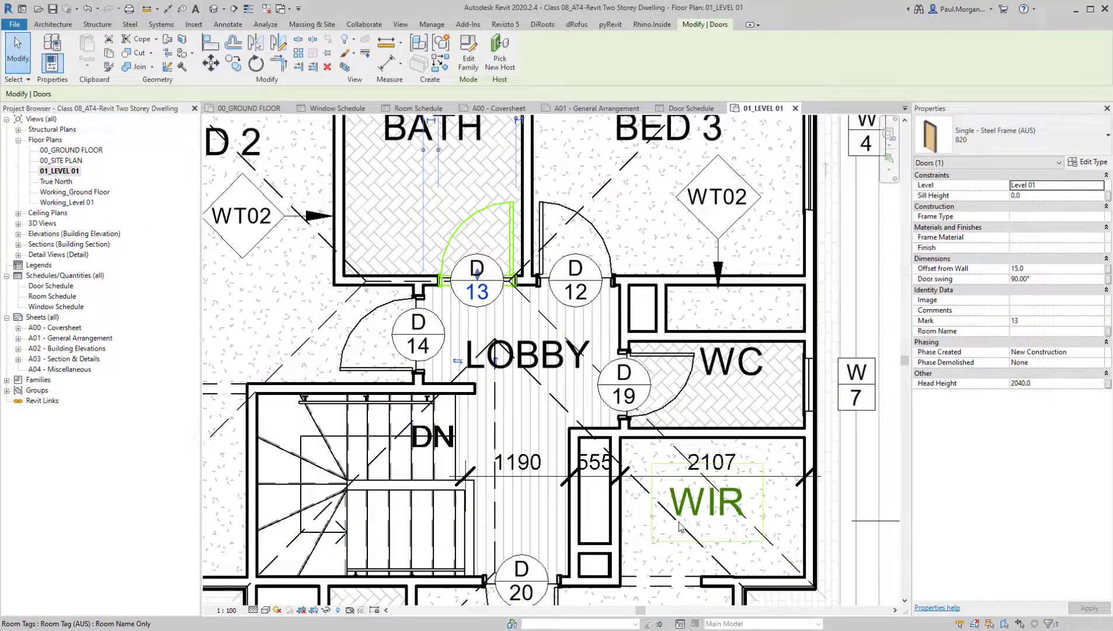
pyautogui.scroll(-3, 475, 466)
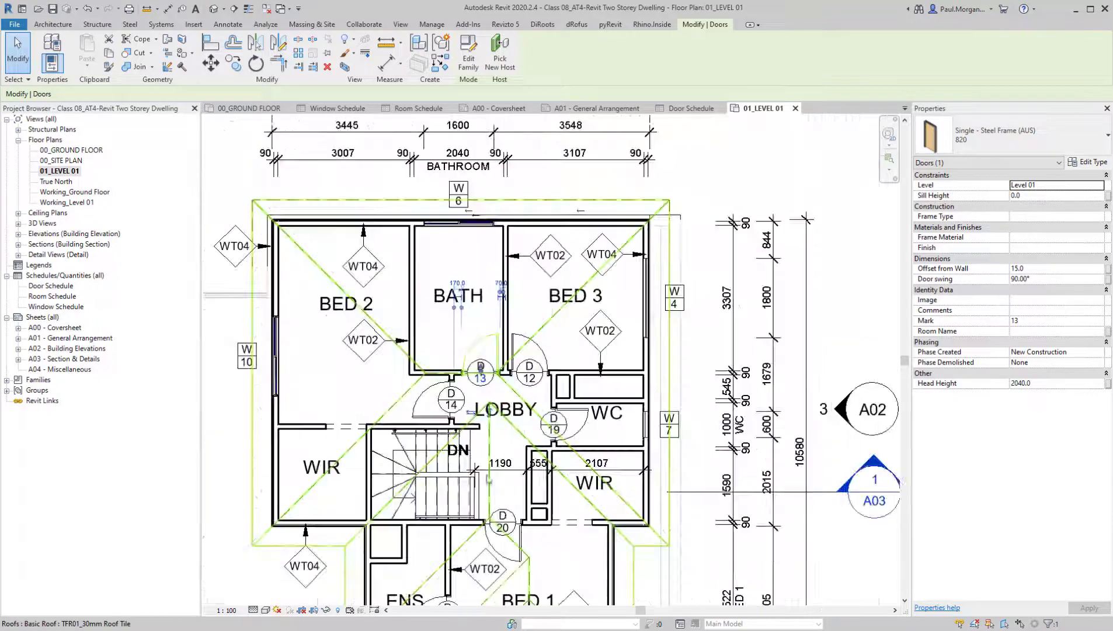
pyautogui.scroll(2, 496, 417)
# Set the Frame Type of BED 3 door 12 to PMF01 from the Level 01 plan, and return to the door schedule
pyautogui.press('Escape')
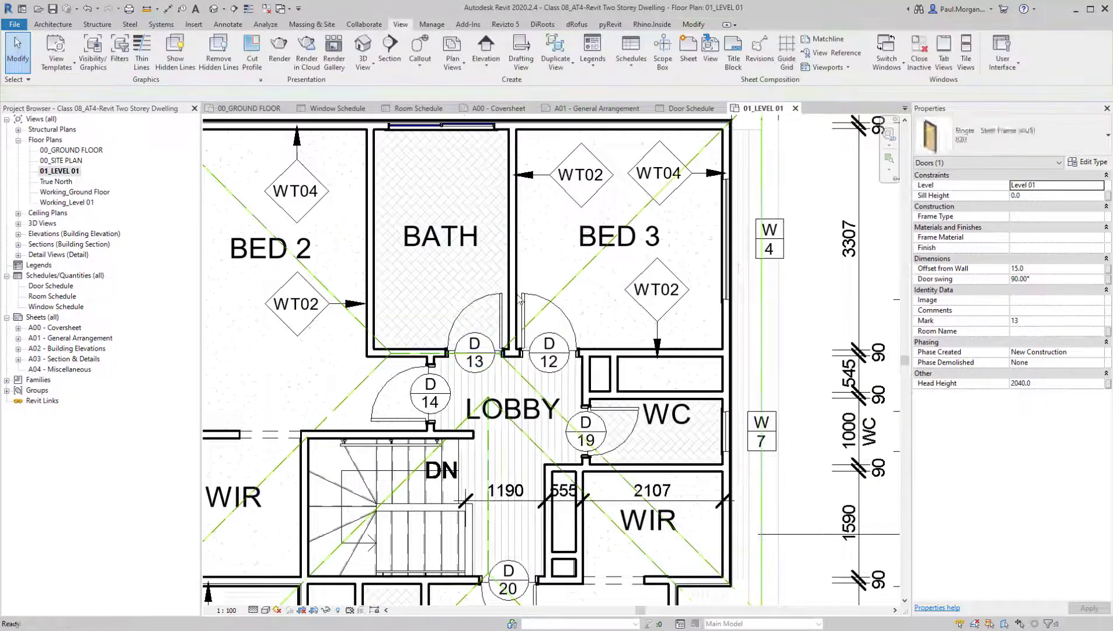
pyautogui.click(530, 299)
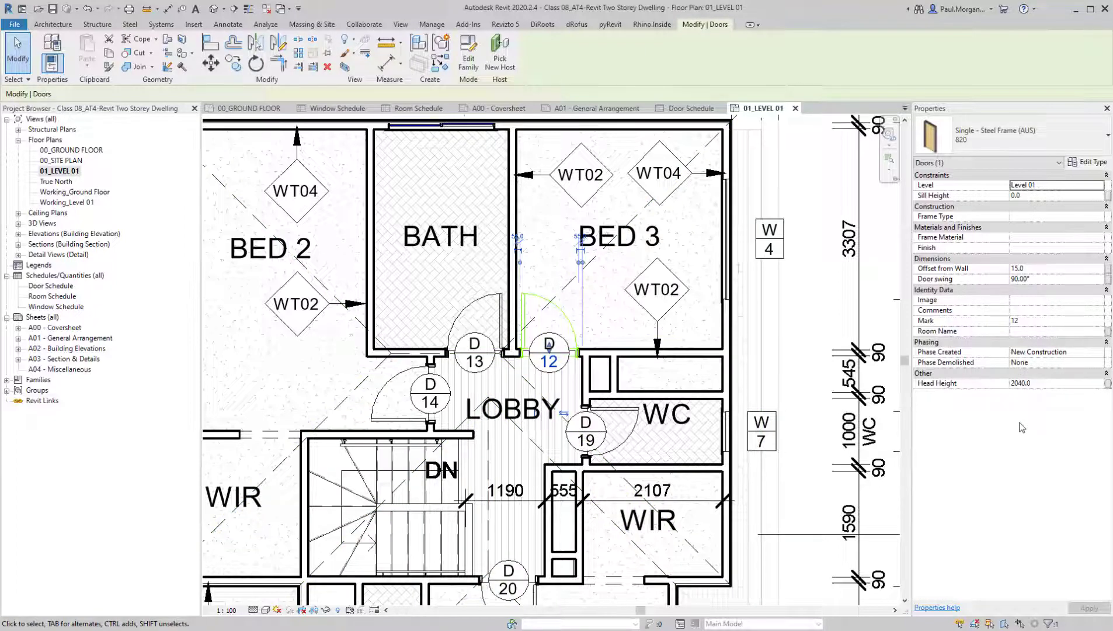
pyautogui.click(1024, 216)
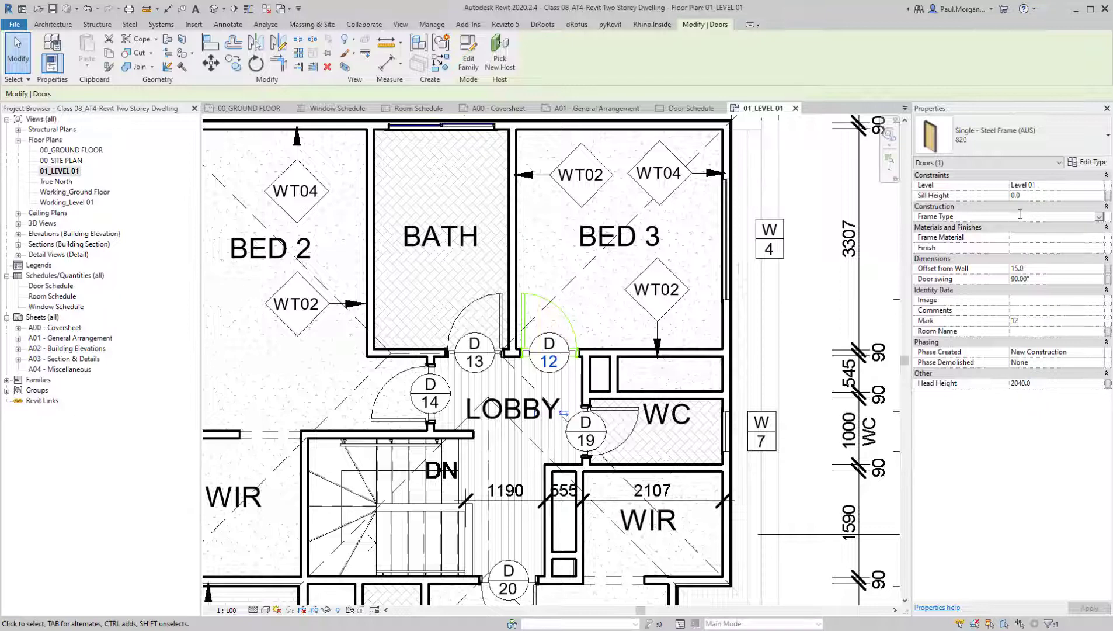
pyautogui.write('PNF01')
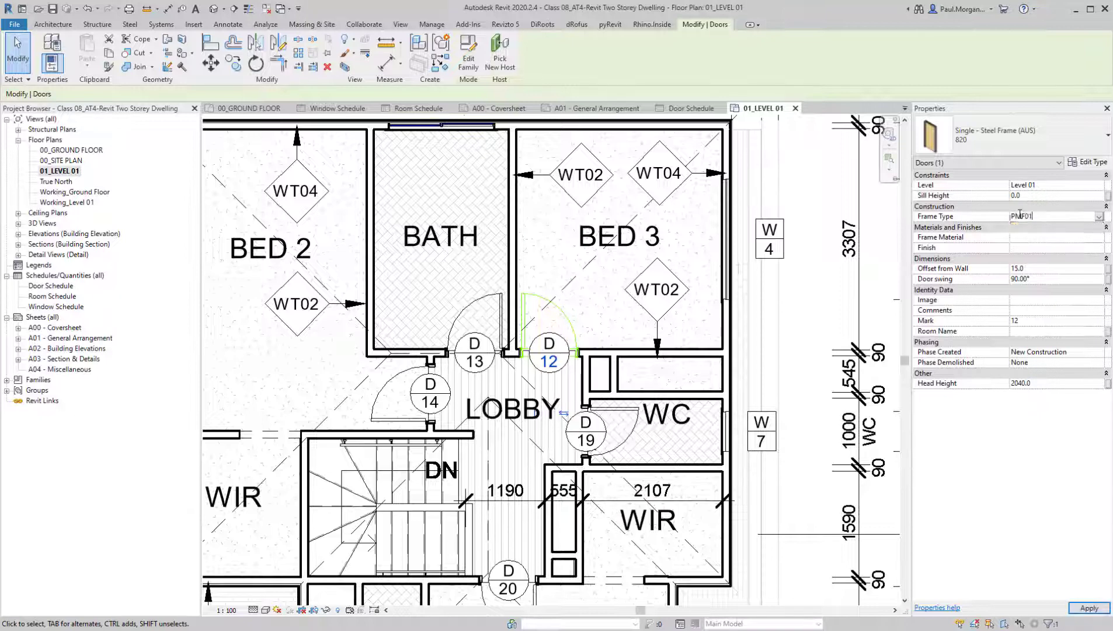
pyautogui.click(691, 109)
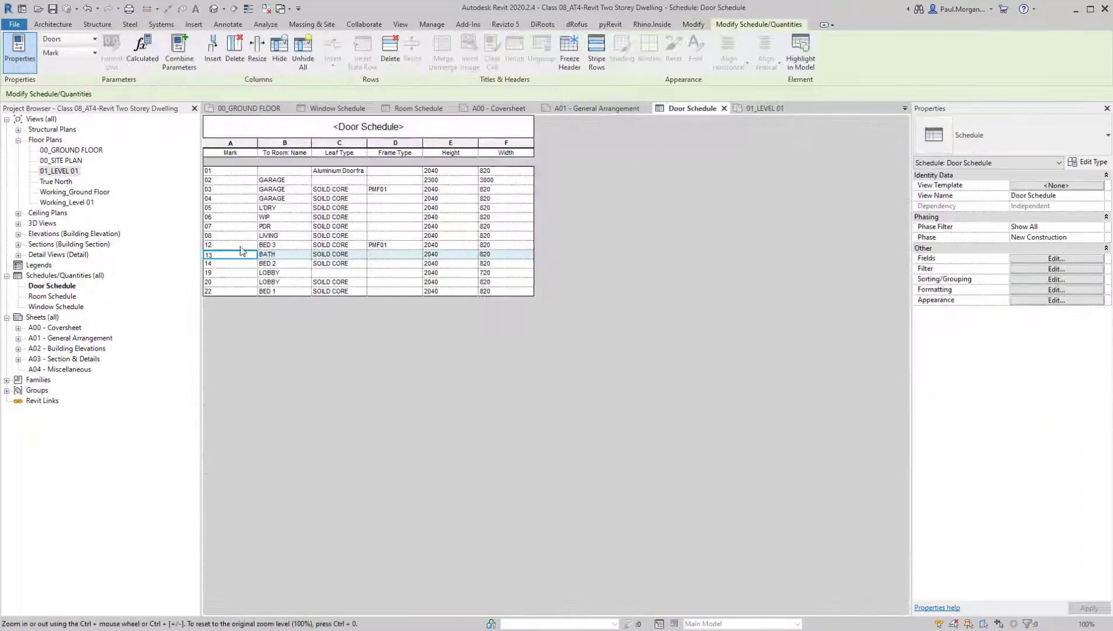
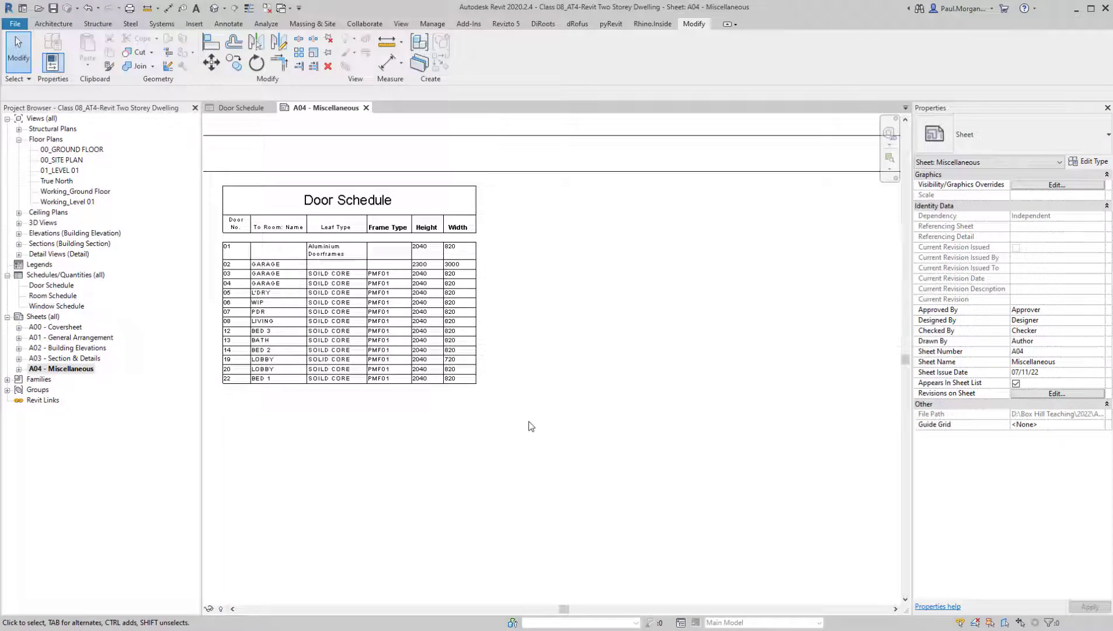
# Open the Door Schedule from the A04 - Miscellaneous sheet and highlight door 01 in the model, searching the closed views
pyautogui.click(426, 272)
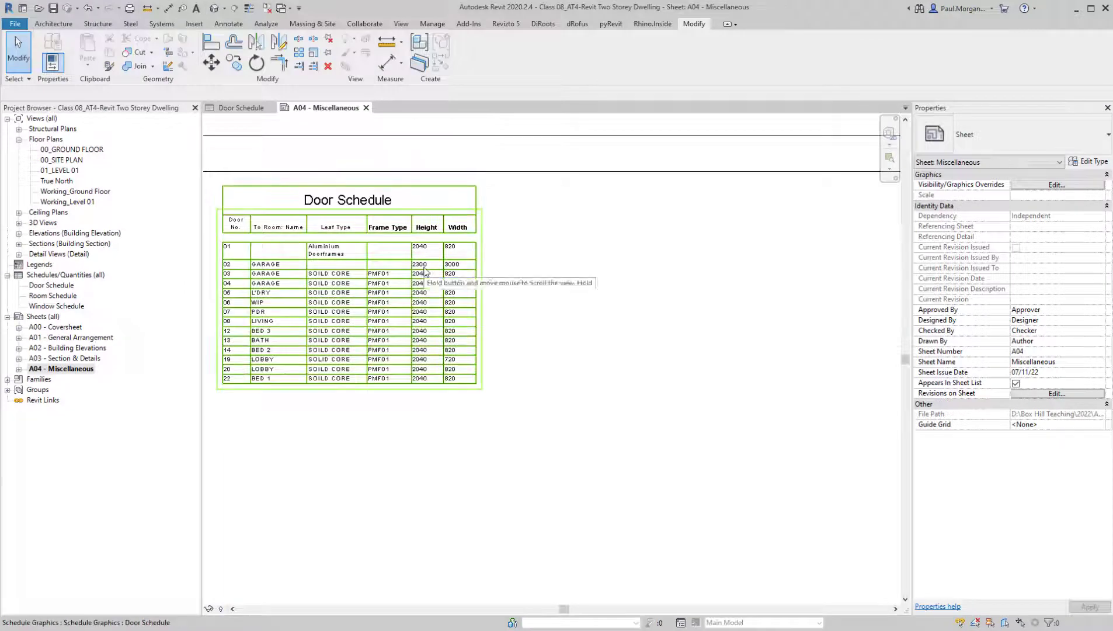
pyautogui.doubleClick(425, 271)
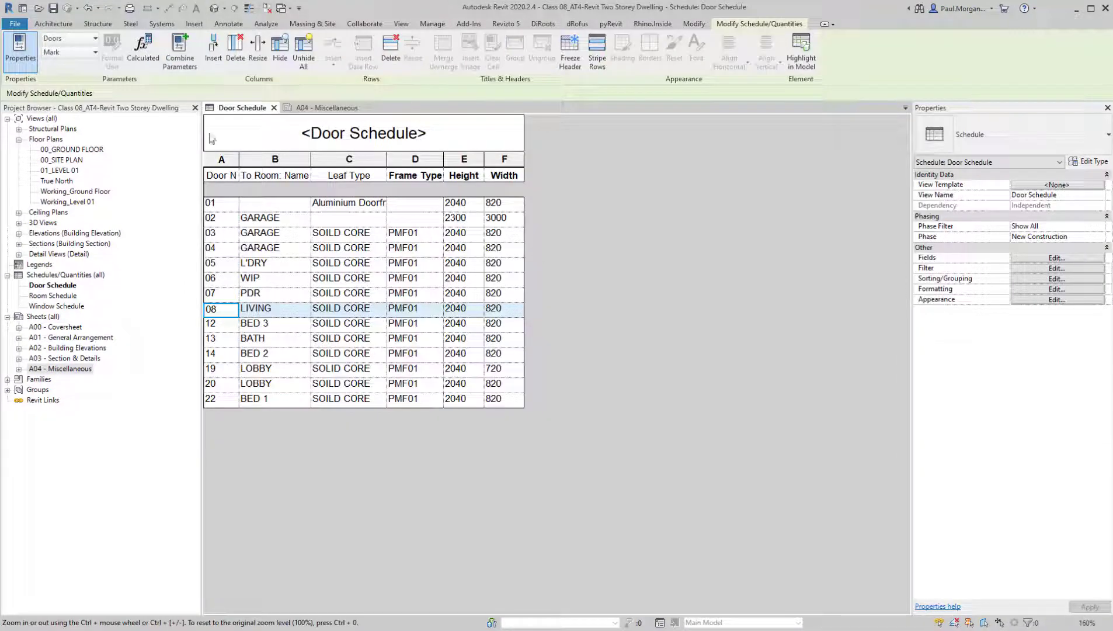
pyautogui.click(349, 209)
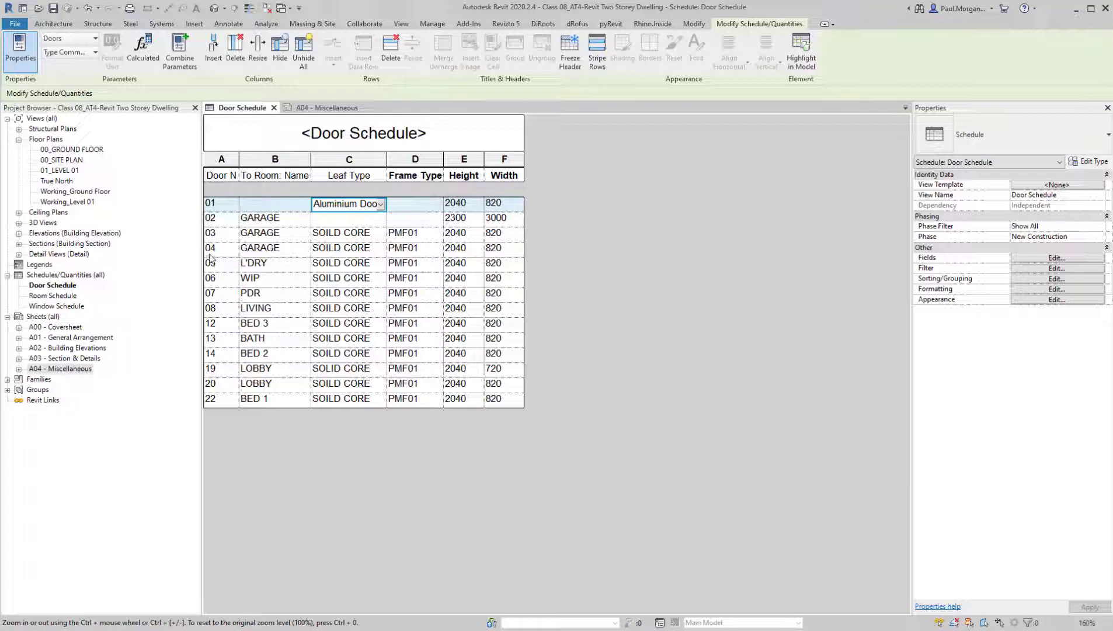
pyautogui.click(255, 206)
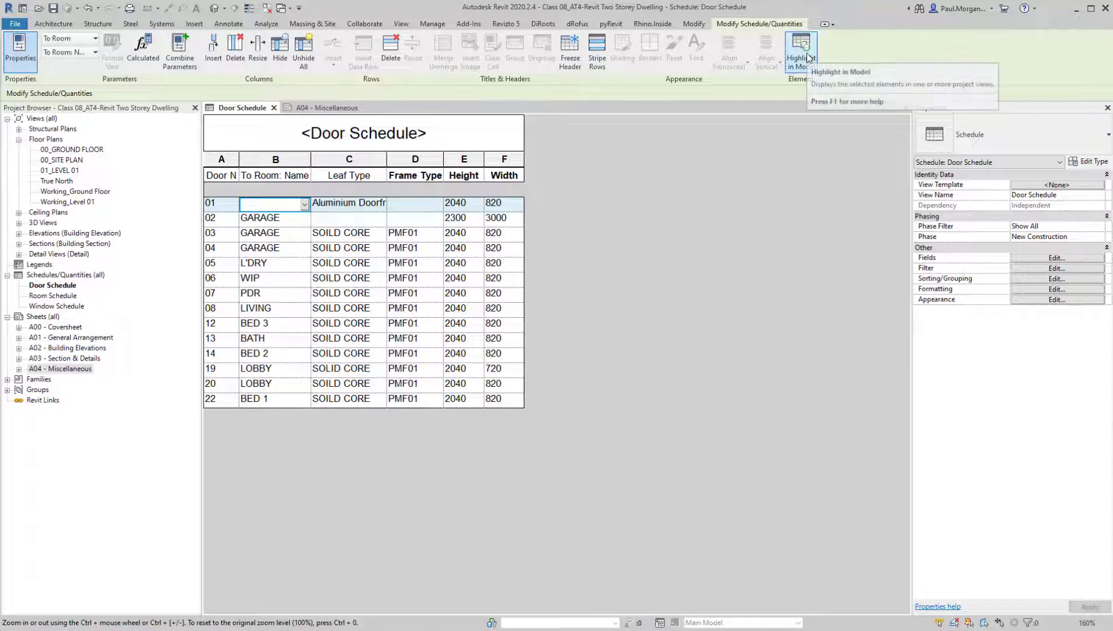
pyautogui.press('ctrl')
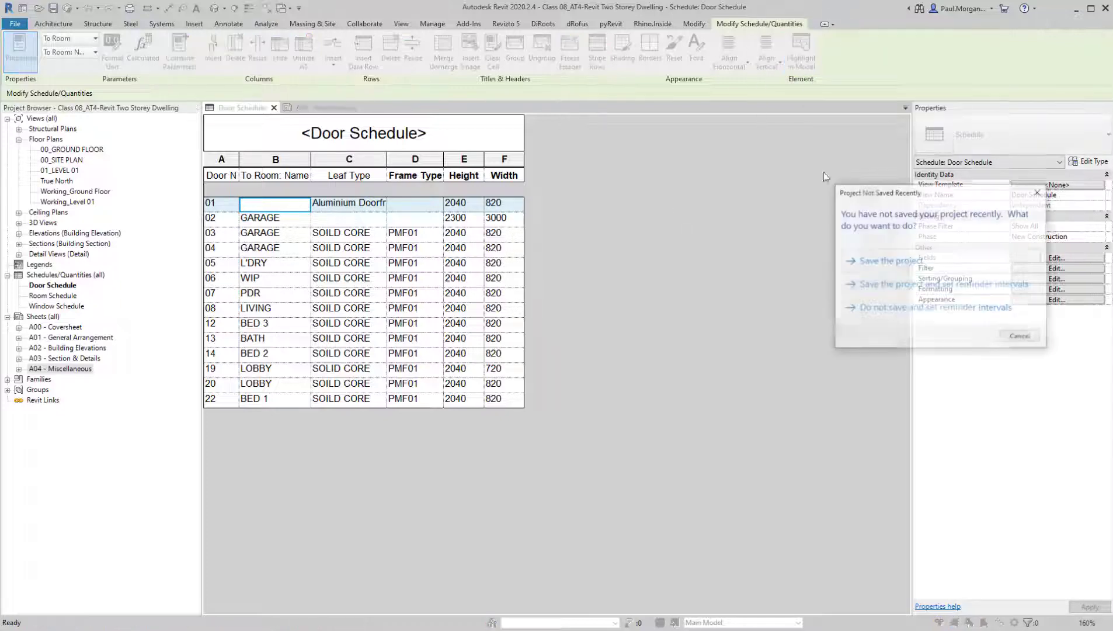
pyautogui.click(1039, 191)
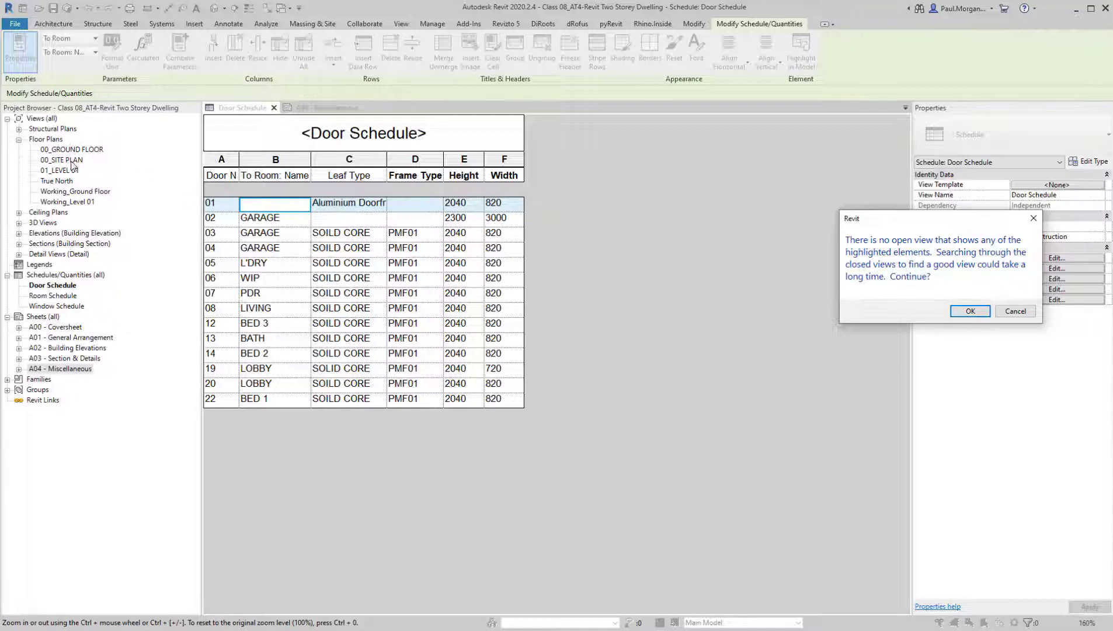
pyautogui.click(971, 311)
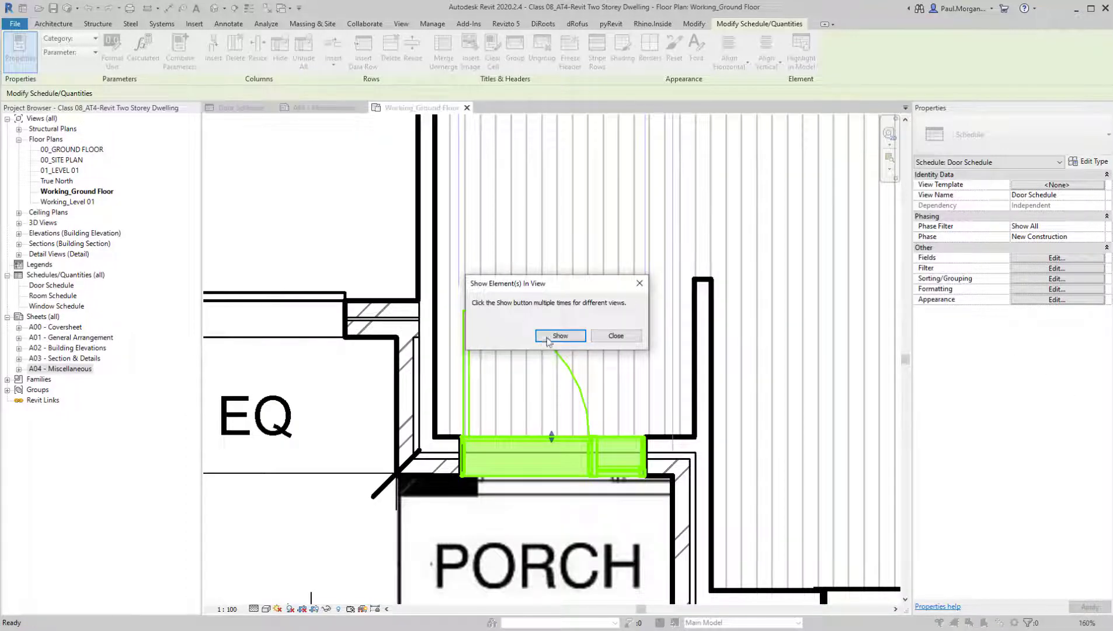
# Cycle through the project views that show the highlighted entry door 01, and end the element search
pyautogui.moveTo(572, 288); pyautogui.dragTo(677, 219)
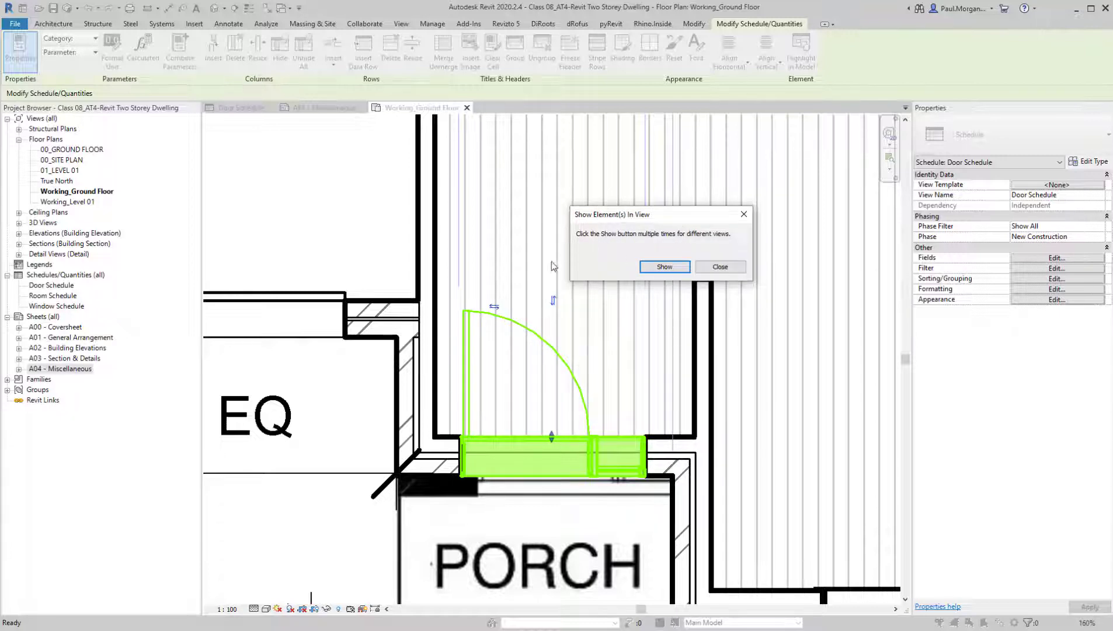
pyautogui.click(664, 267)
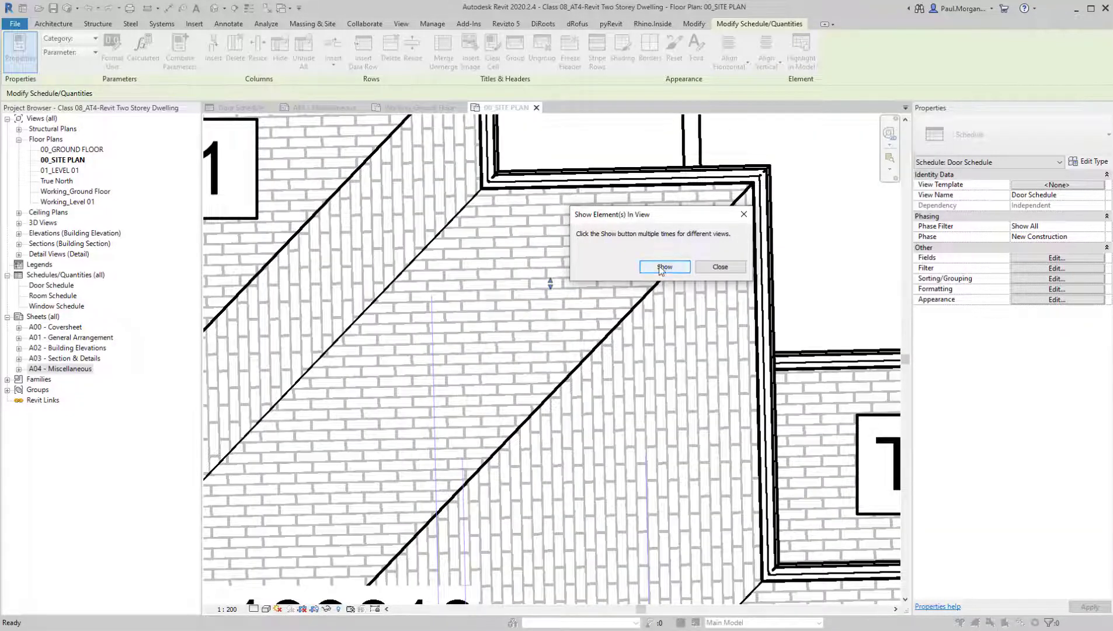
pyautogui.click(660, 266)
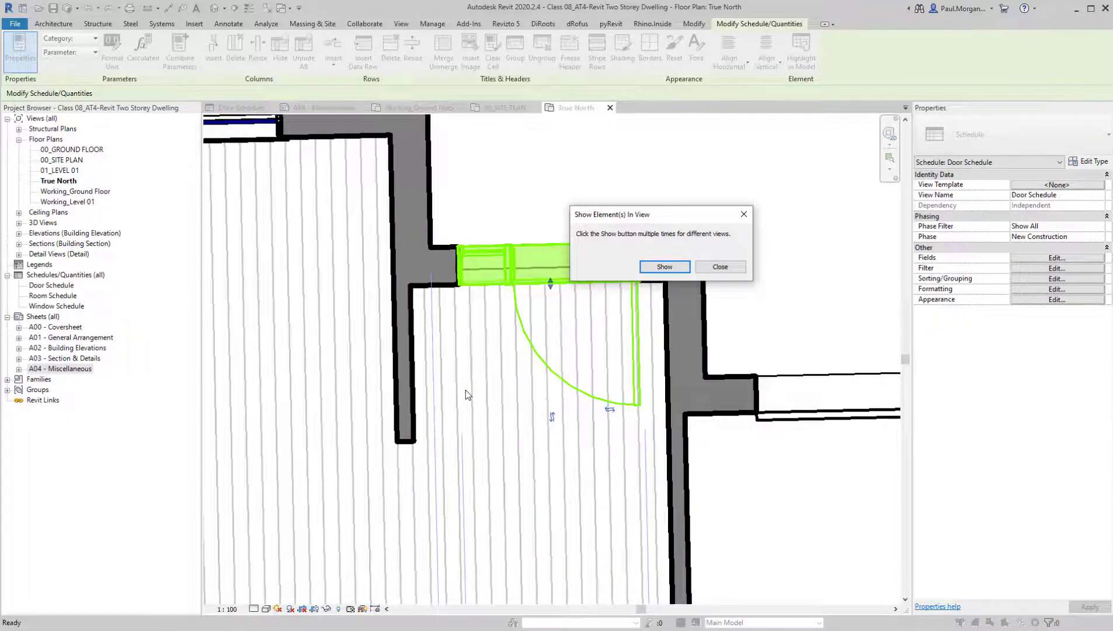
pyautogui.click(660, 267)
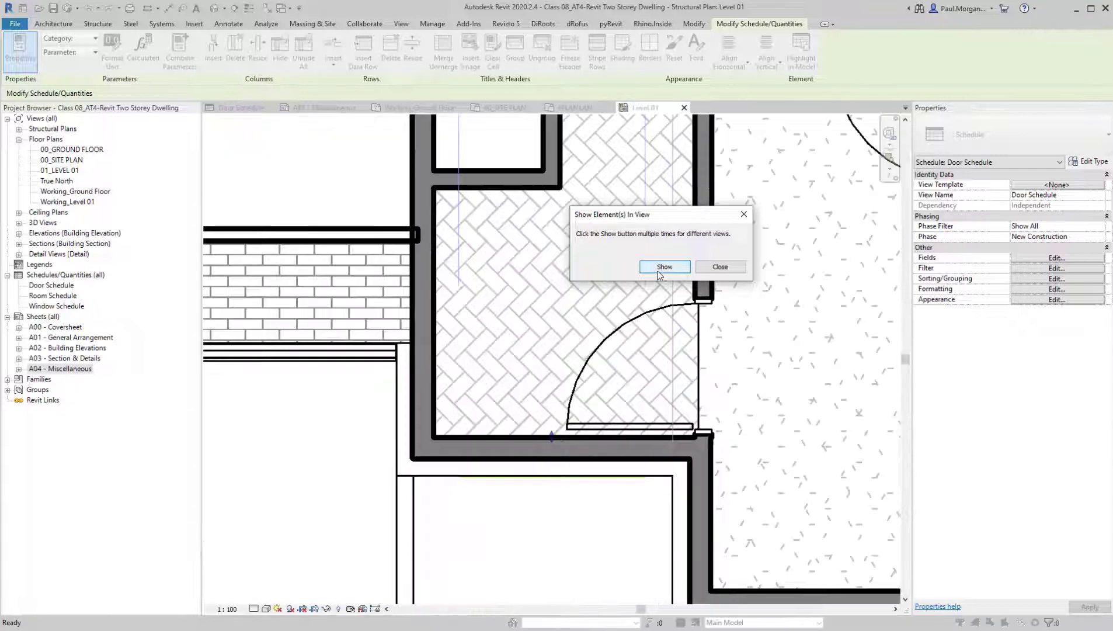
pyautogui.click(720, 267)
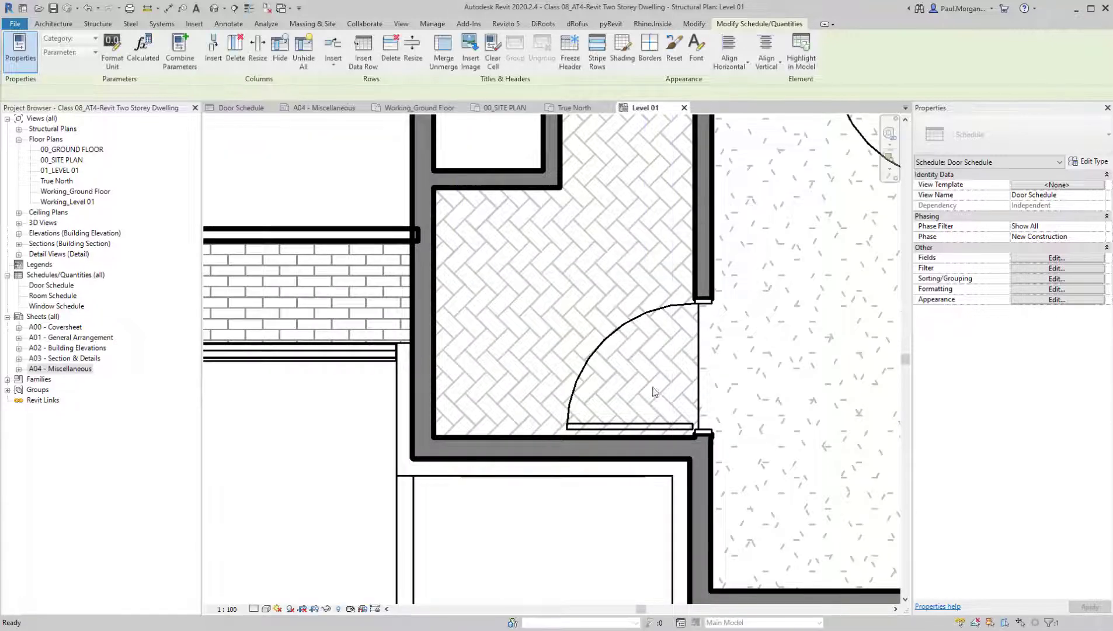
# Open the 00_GROUND FLOOR plan and close all other inactive views
pyautogui.scroll(-3, 655, 394)
pyautogui.moveTo(701, 372); pyautogui.dragTo(623, 474, button='middle')
pyautogui.click(623, 474)
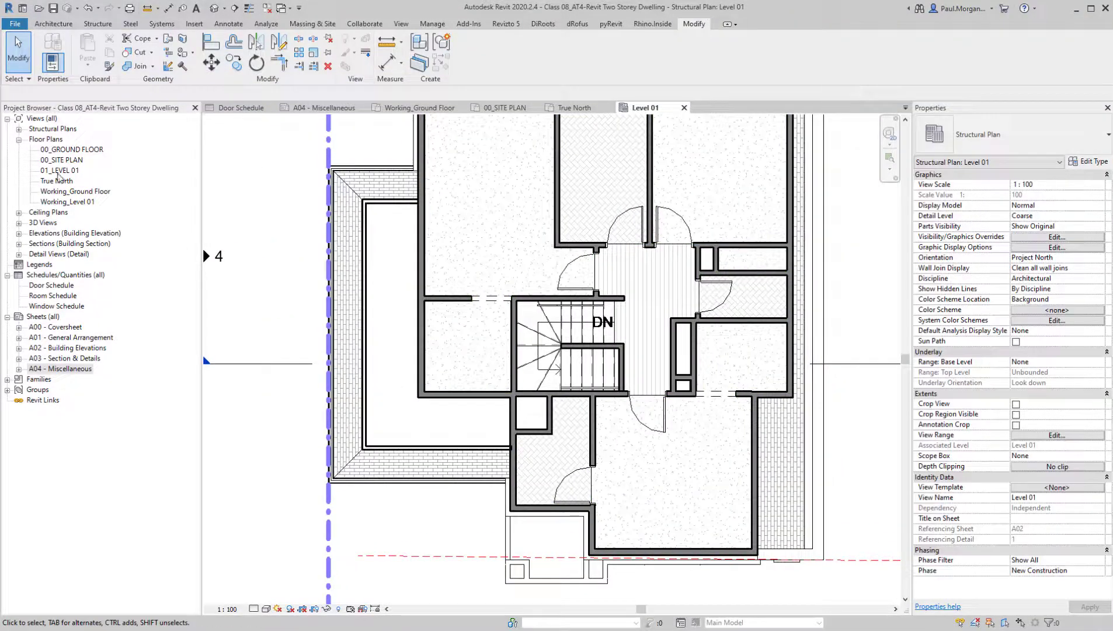
pyautogui.doubleClick(73, 150)
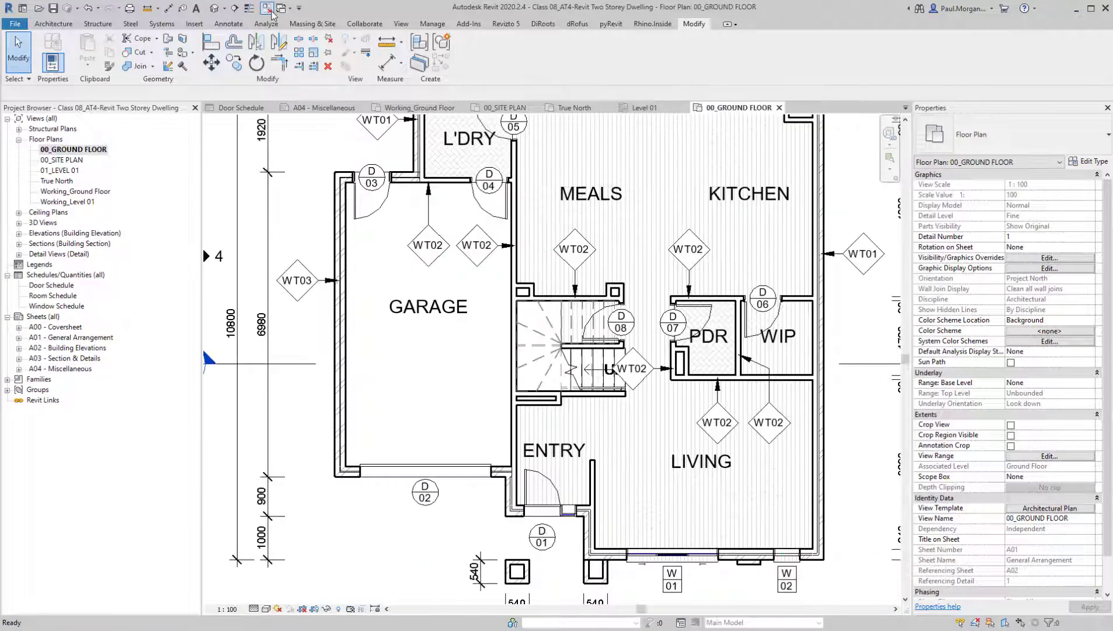
pyautogui.click(270, 11)
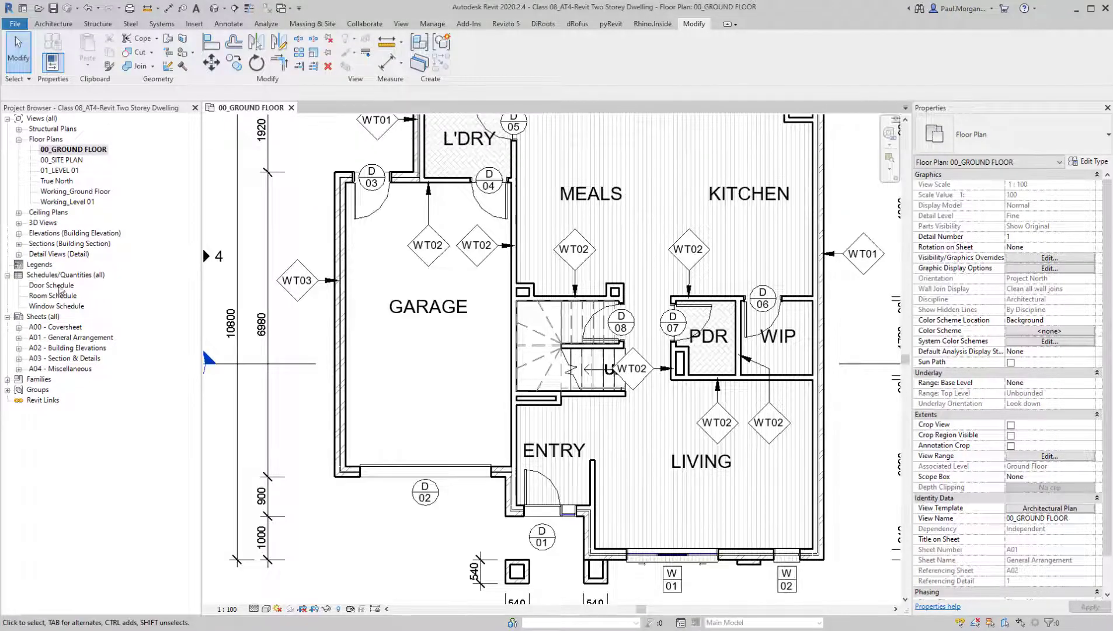
# Reopen the Door Schedule, locate PDR door 07 in the ground floor plan, and return to the schedule
pyautogui.doubleClick(60, 287)
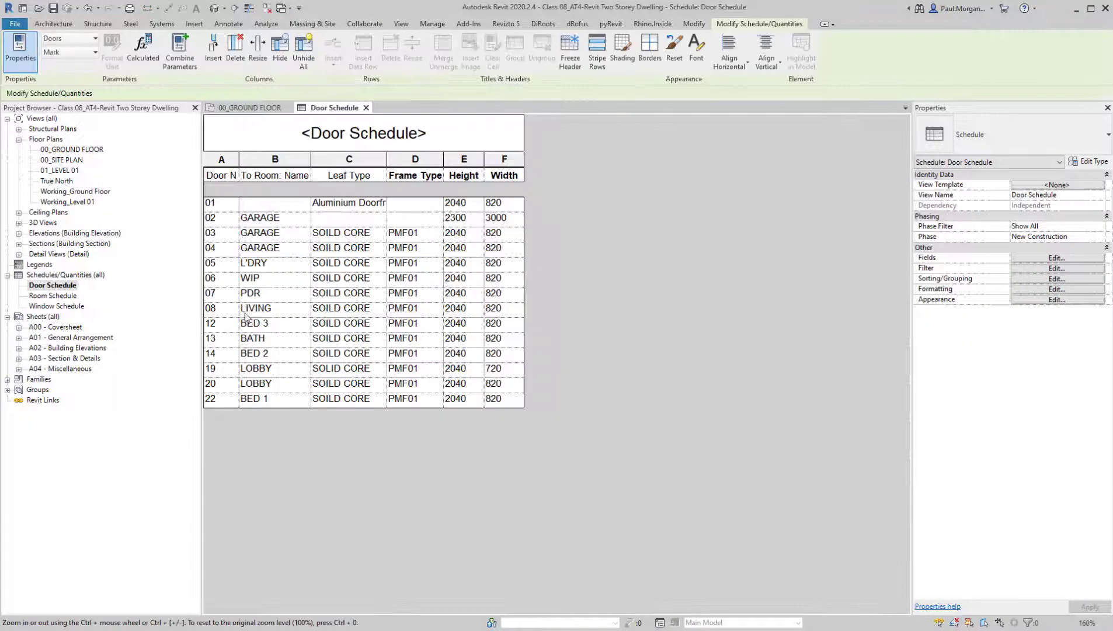
pyautogui.click(218, 295)
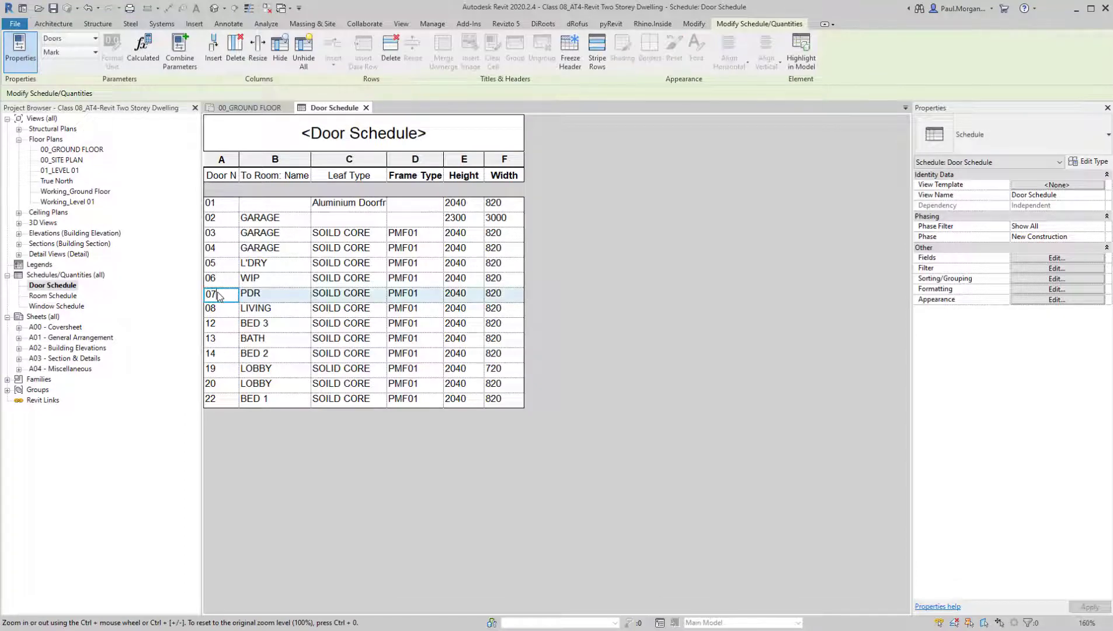
pyautogui.click(801, 53)
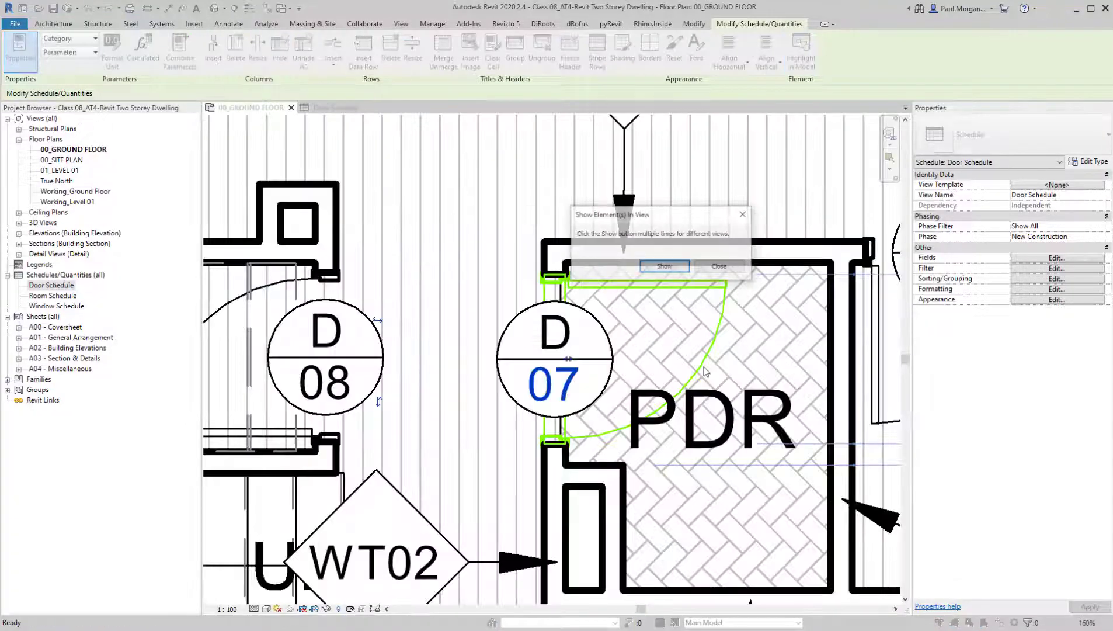
pyautogui.click(665, 267)
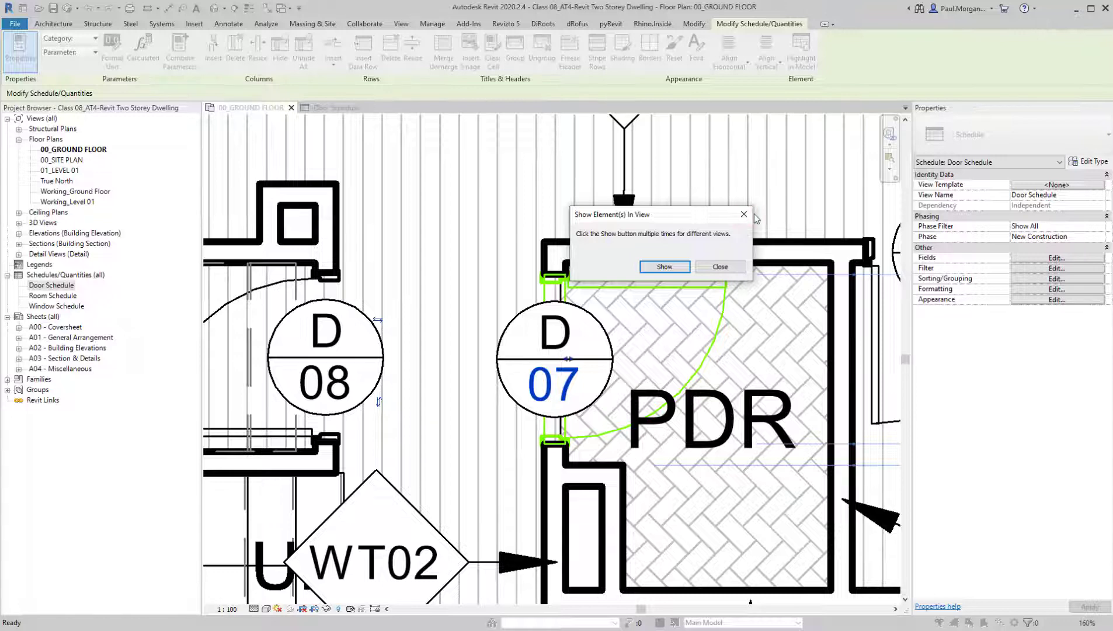
pyautogui.click(730, 268)
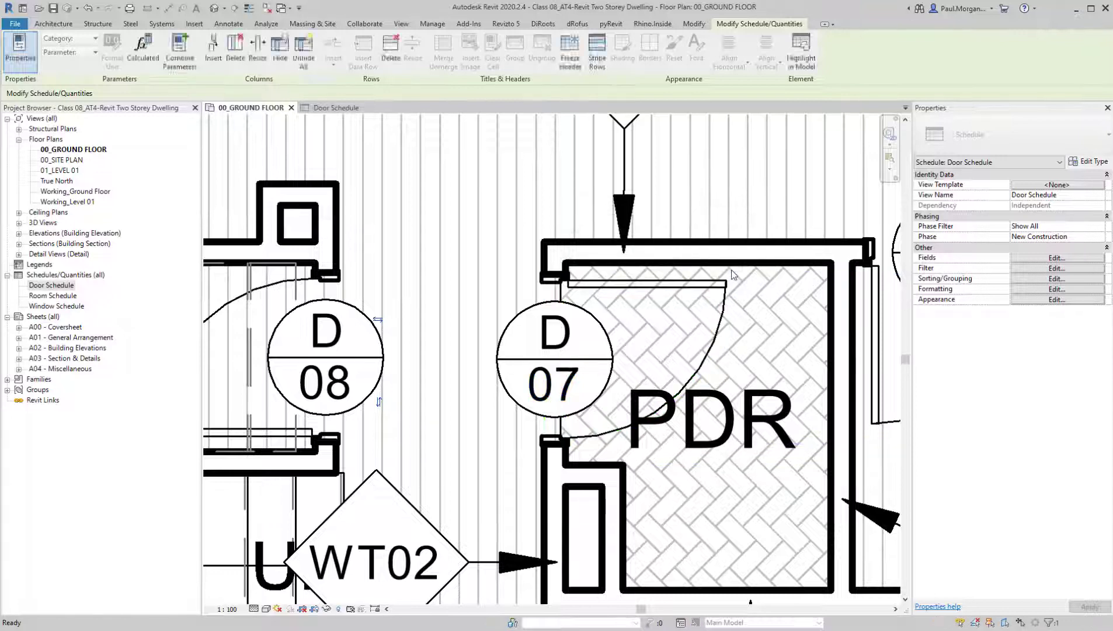
pyautogui.click(336, 107)
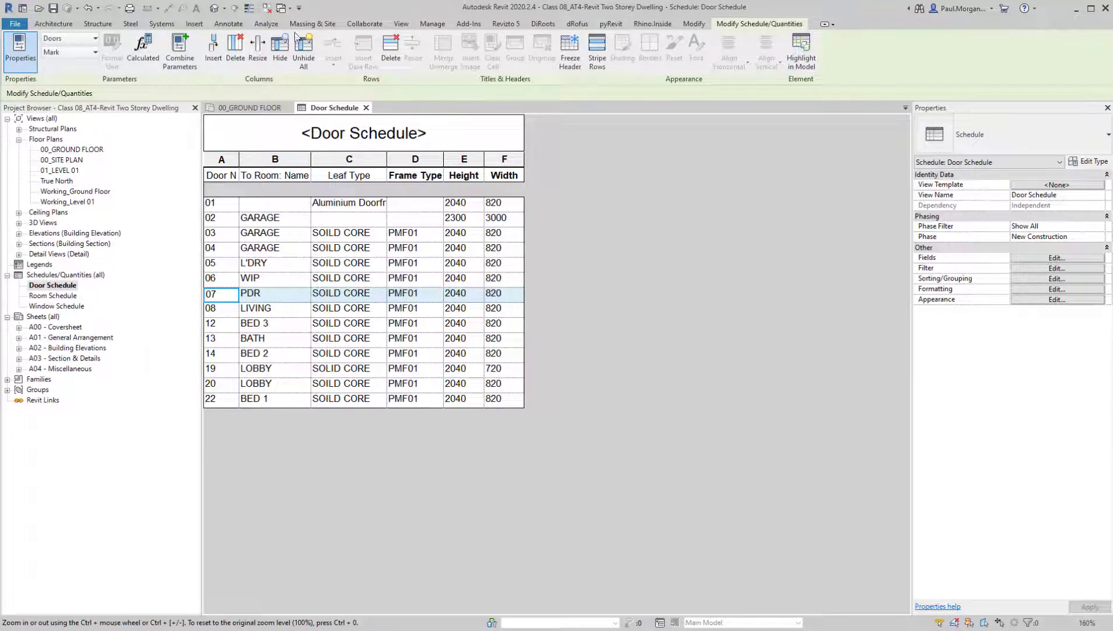
# Try striped rows in the Door Schedule and switch them off again
pyautogui.click(598, 56)
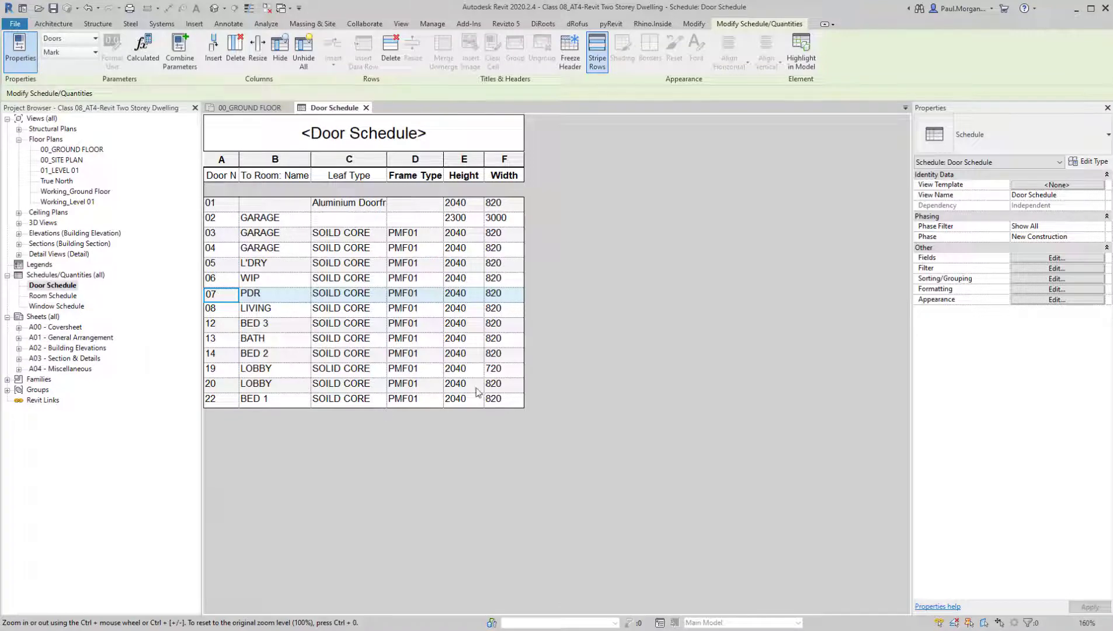
pyautogui.click(598, 53)
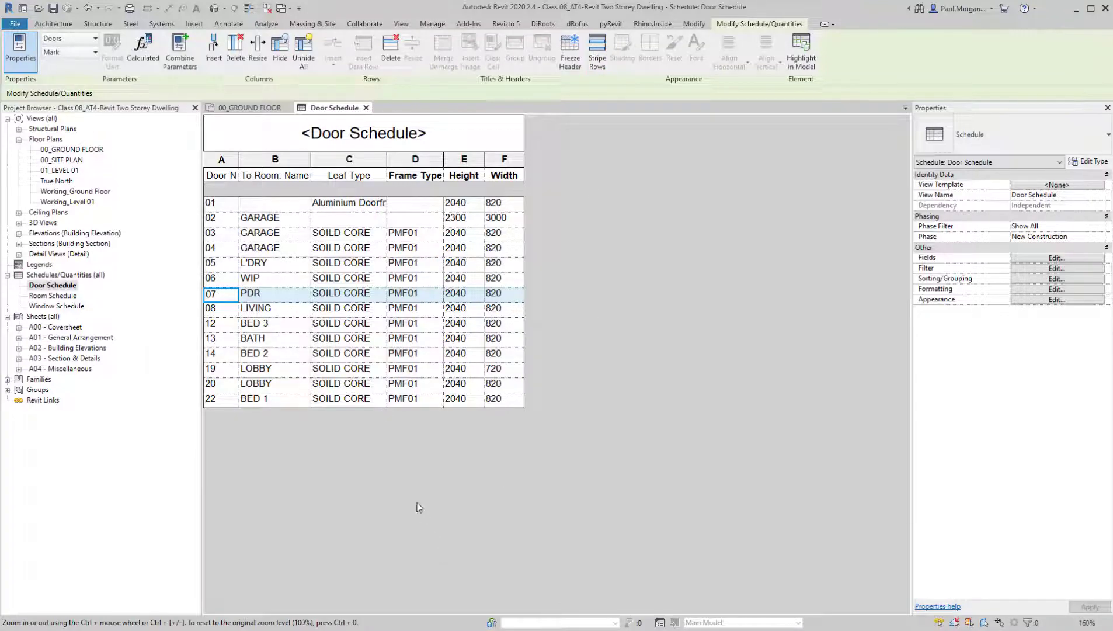
pyautogui.keyDown('ctrl'); pyautogui.scroll(6, 416, 503); pyautogui.keyUp('ctrl')
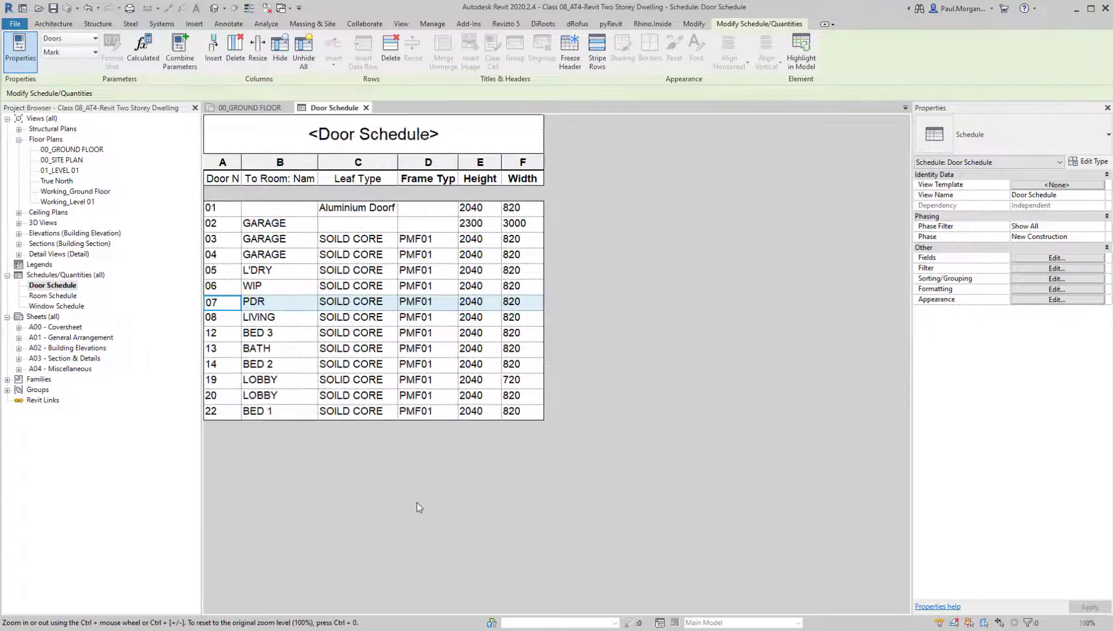
pyautogui.keyDown('ctrl'); pyautogui.scroll(-6, 417, 503); pyautogui.keyUp('ctrl')
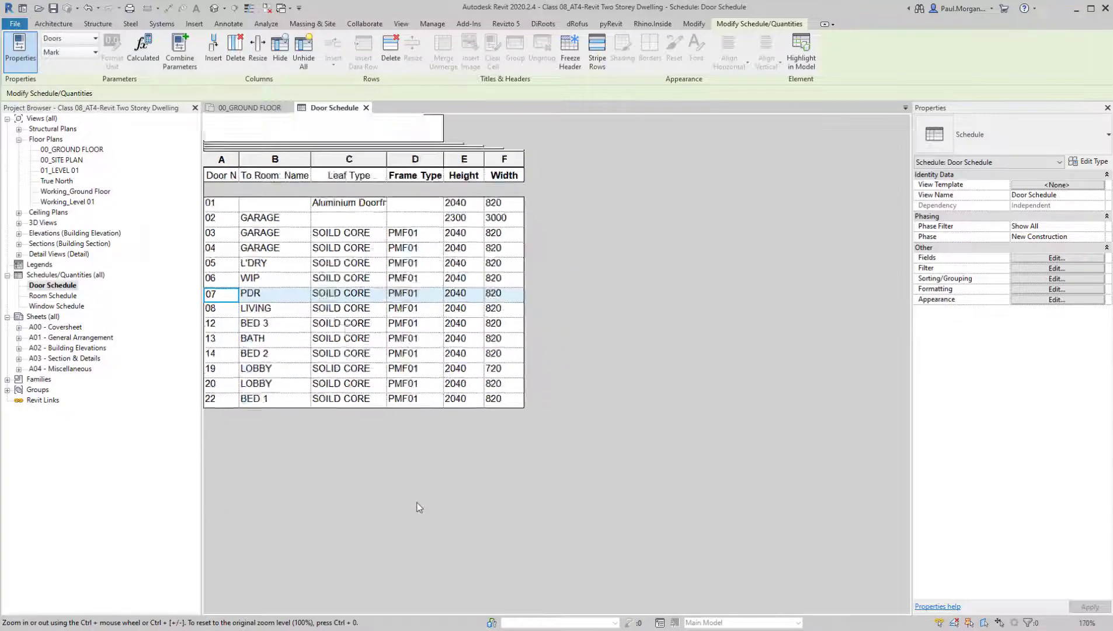
pyautogui.keyDown('ctrl'); pyautogui.scroll(4, 416, 503); pyautogui.keyUp('ctrl')
pyautogui.keyDown('ctrl'); pyautogui.scroll(-1, 392, 437); pyautogui.keyUp('ctrl')
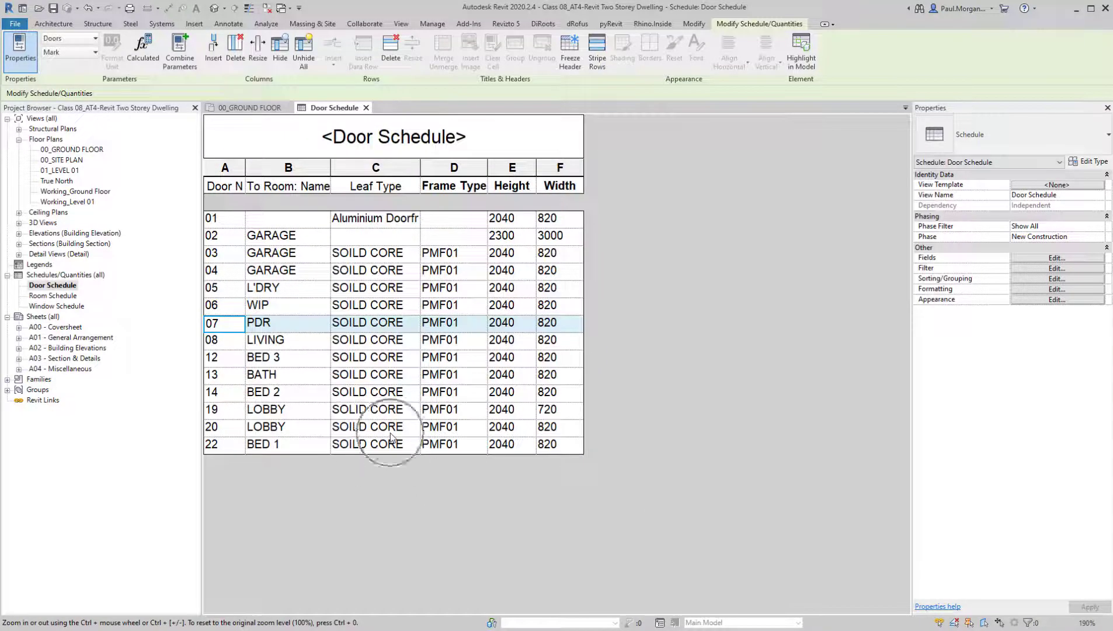
# Set the To Room: Name of door 01 to ENTRY in the Door Schedule
pyautogui.click(391, 433)
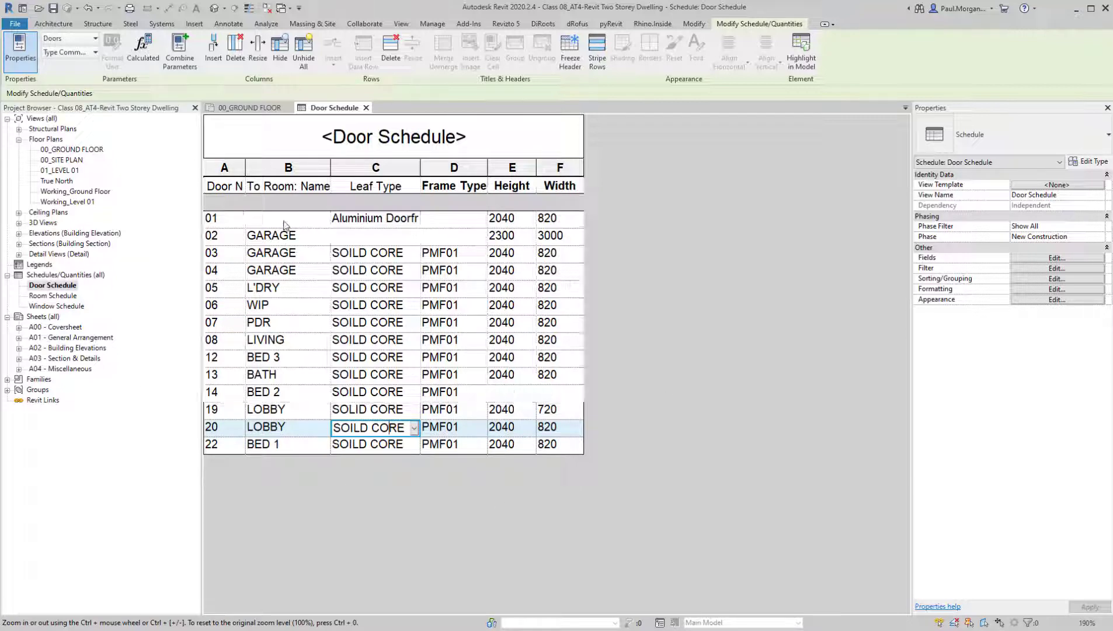
pyautogui.click(285, 225)
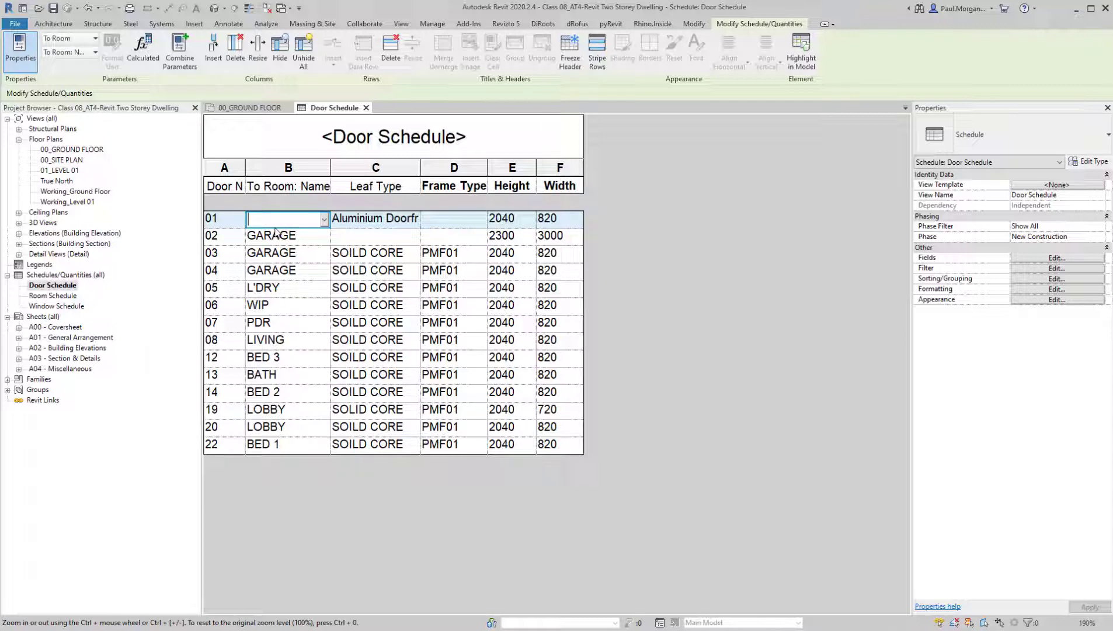
pyautogui.write('ENTRY')
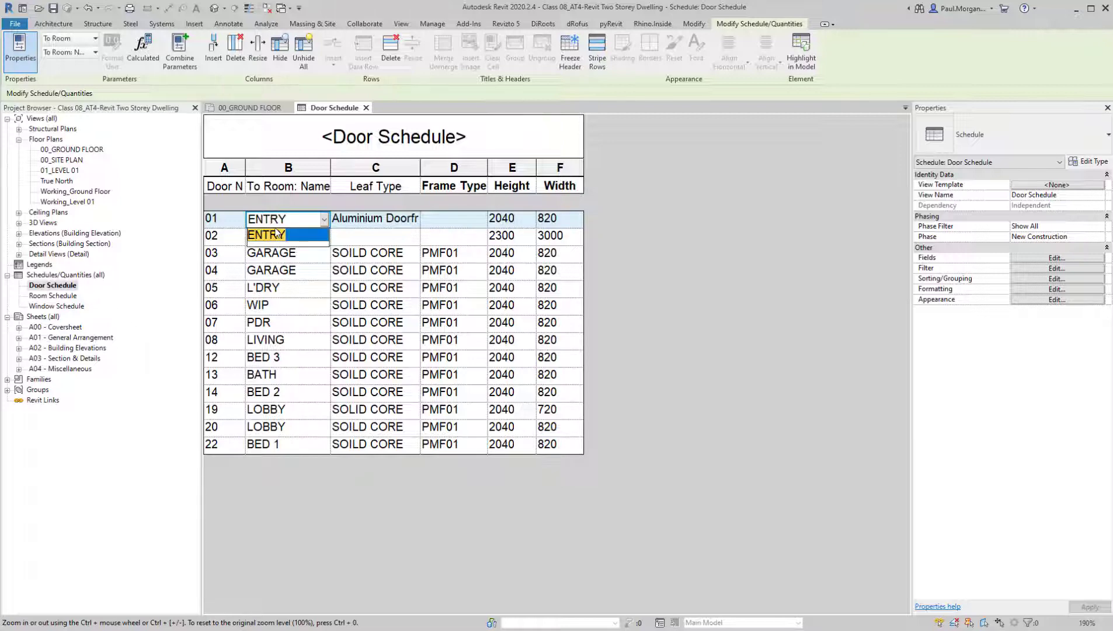
pyautogui.press('Return')
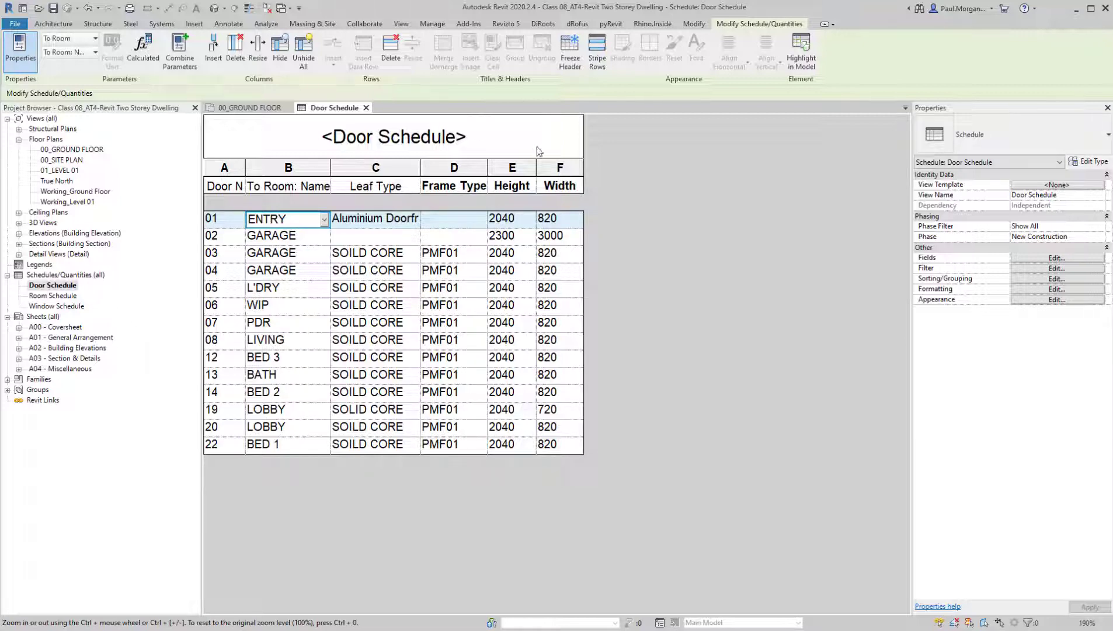
# Copy the complete Leaf Type text of entry door 01, "Aluminium Doorframes"
pyautogui.click(411, 220)
pyautogui.doubleClick(393, 225)
pyautogui.click(380, 221)
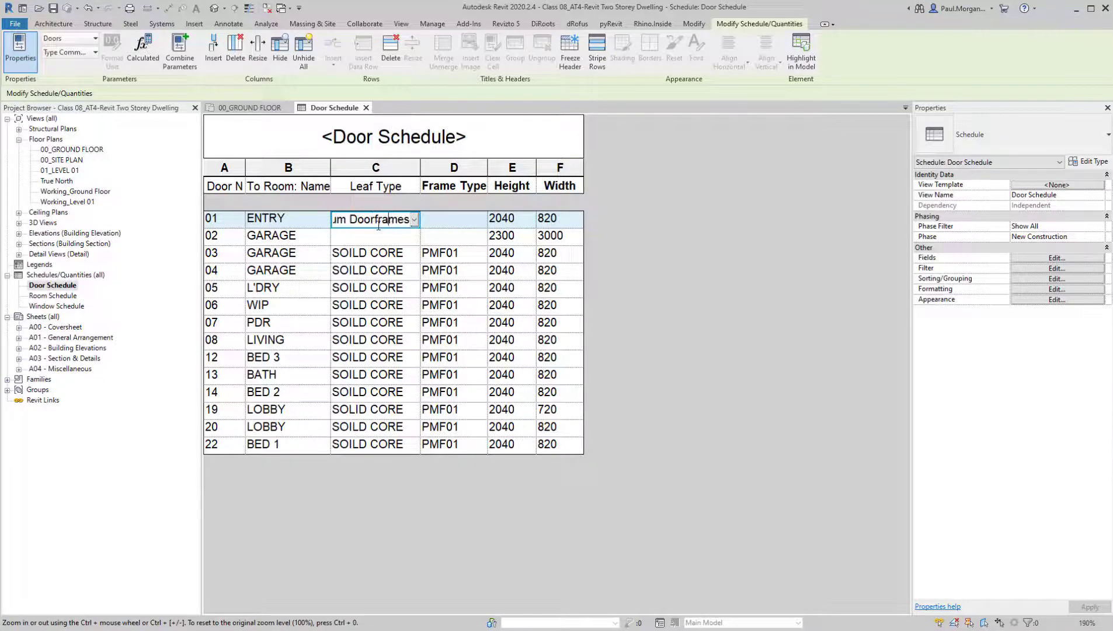
pyautogui.moveTo(339, 222); pyautogui.dragTo(400, 221)
pyautogui.doubleClick(384, 221)
pyautogui.click(384, 220)
pyautogui.hotkey('ctrl', 'a')
pyautogui.hotkey('ctrl', 'c')
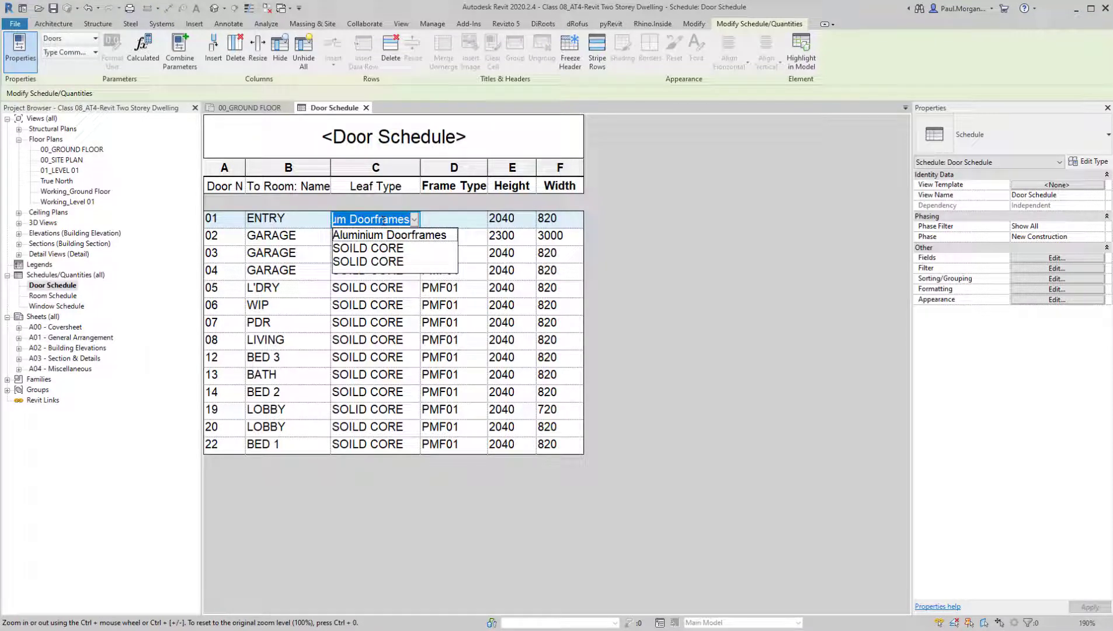
# Set the Leaf Type of entry door 01 to GLAZED FULL HEIGHT, applying it to all doors of that type
pyautogui.write('GLAZED')
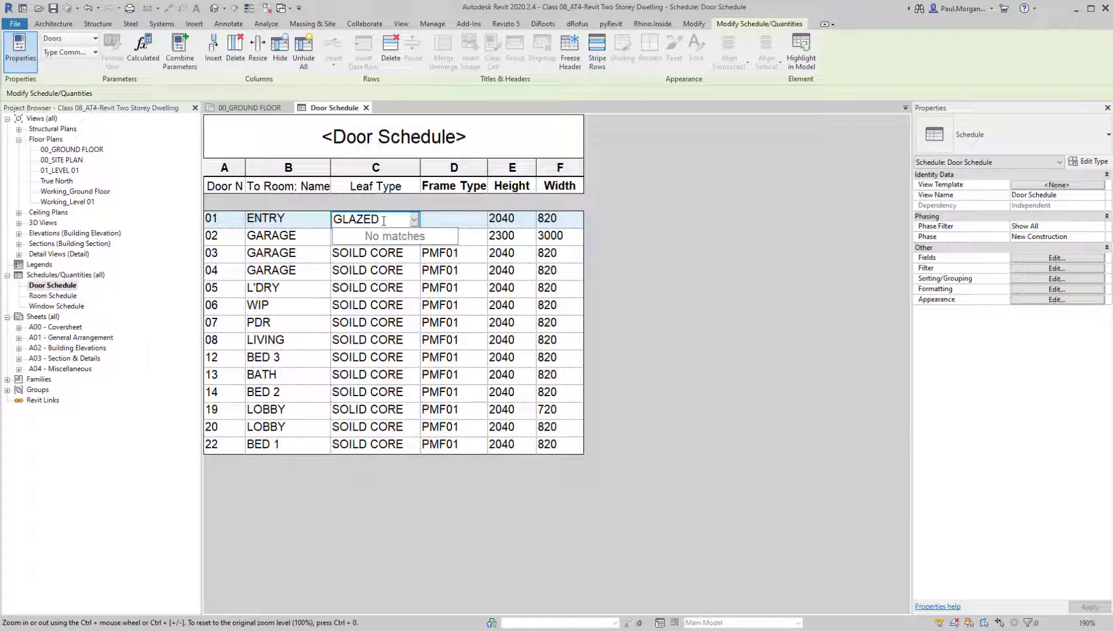
pyautogui.write(' FULL HEIGHT')
pyautogui.click(701, 299)
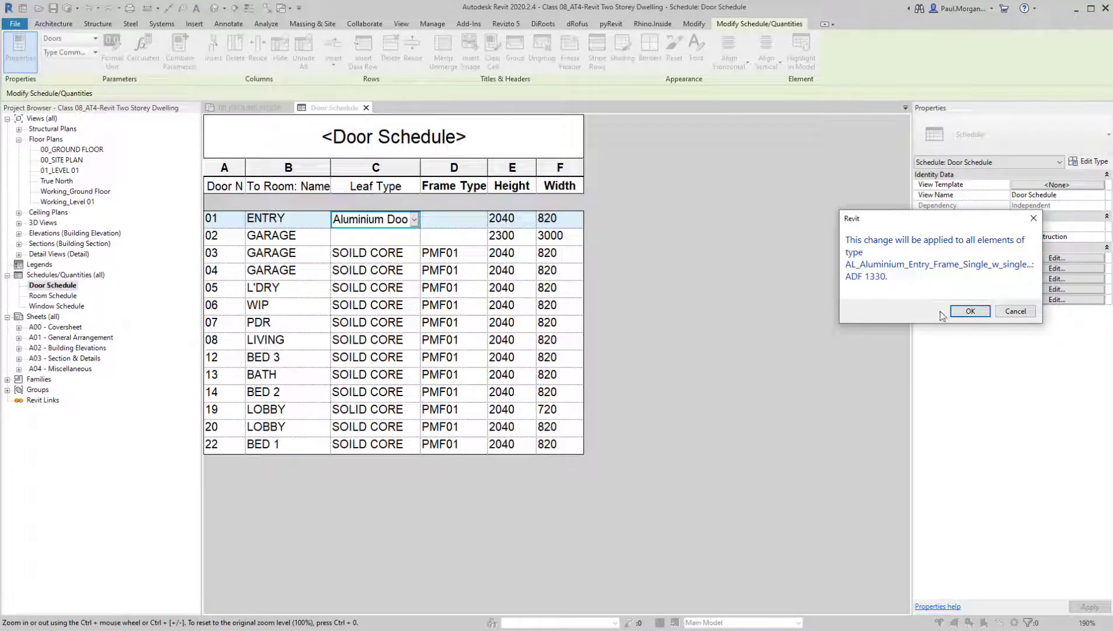
pyautogui.click(958, 312)
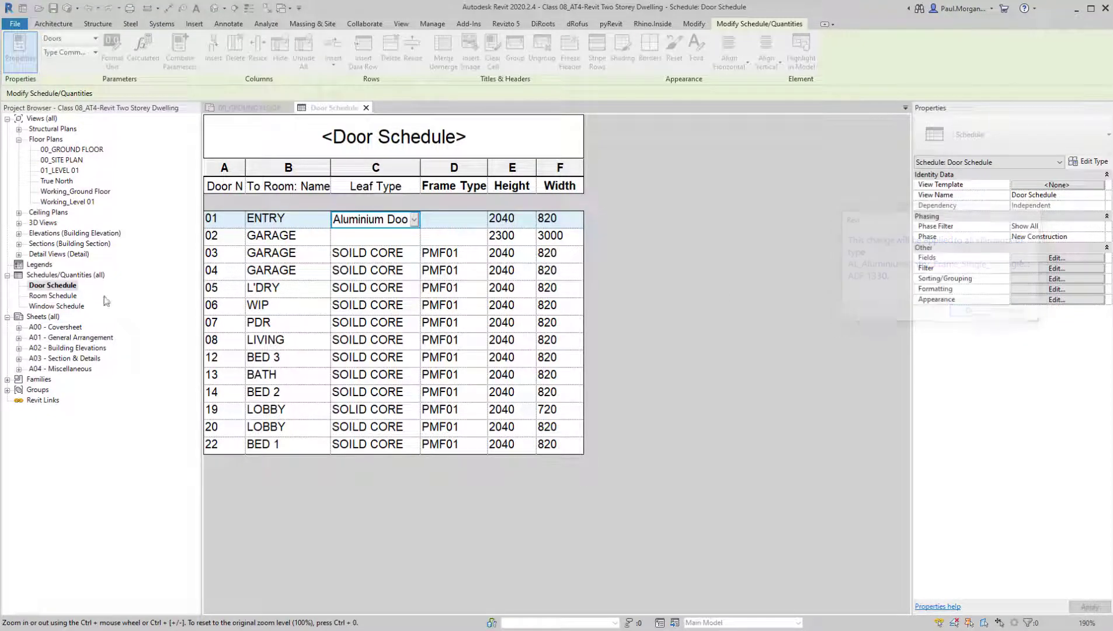
# Set the Leaf Type of entry door 01 to FULL-HEIGHT GLAZED, applying it to all doors of that type
pyautogui.doubleClick(408, 222)
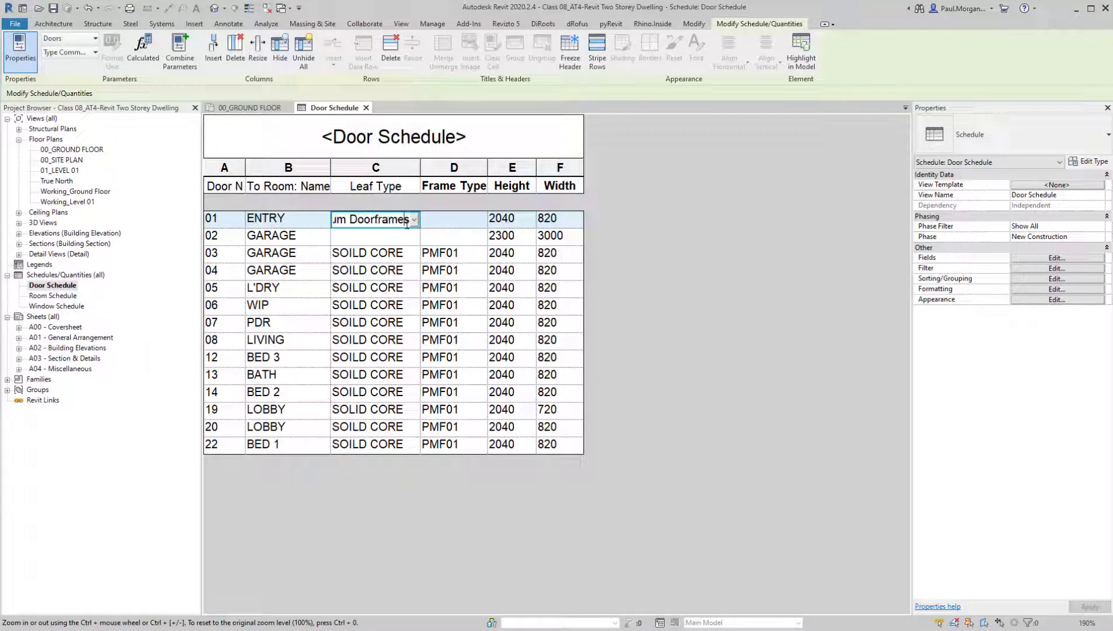
pyautogui.click(413, 221)
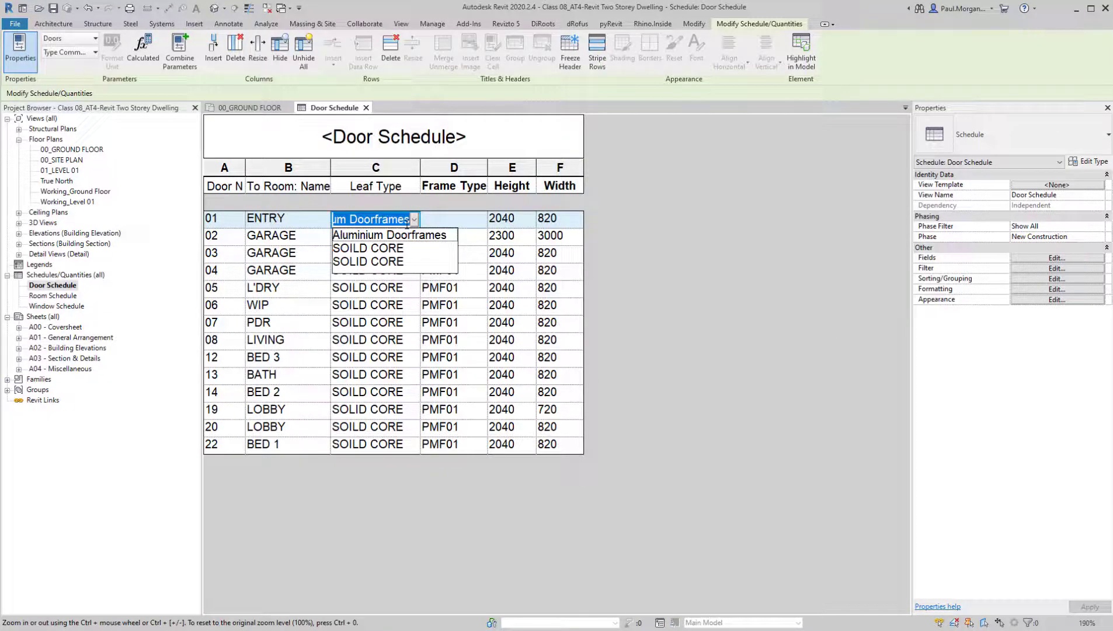
pyautogui.write('F')
pyautogui.press('BackSpace')
pyautogui.write('FUL')
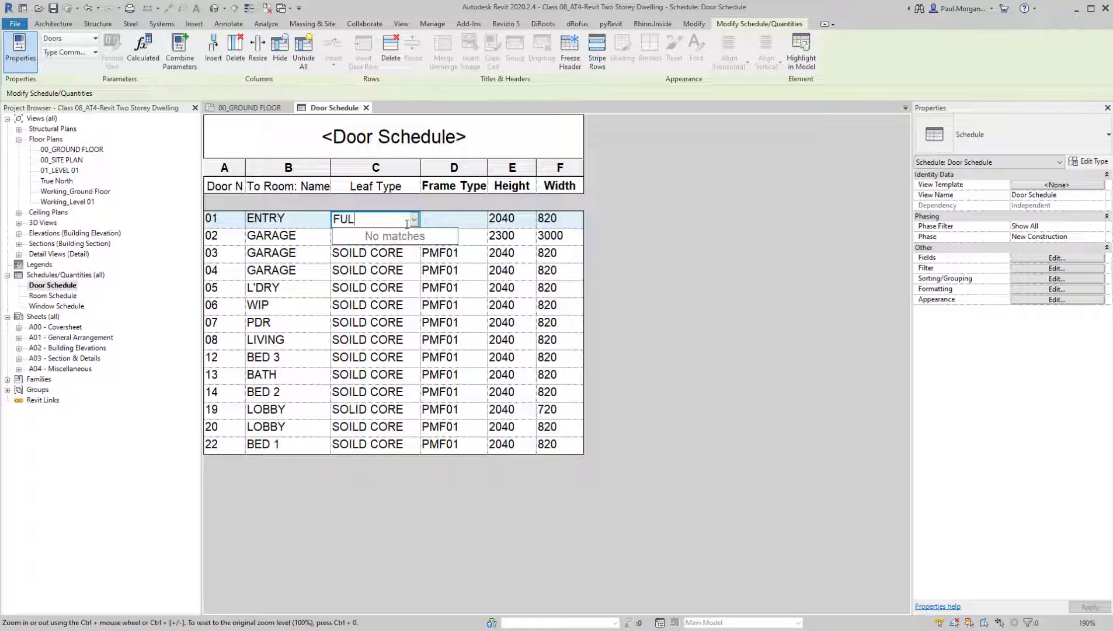
pyautogui.write('L-HEIGHT-')
pyautogui.write(' GLAZED')
pyautogui.press('Return')
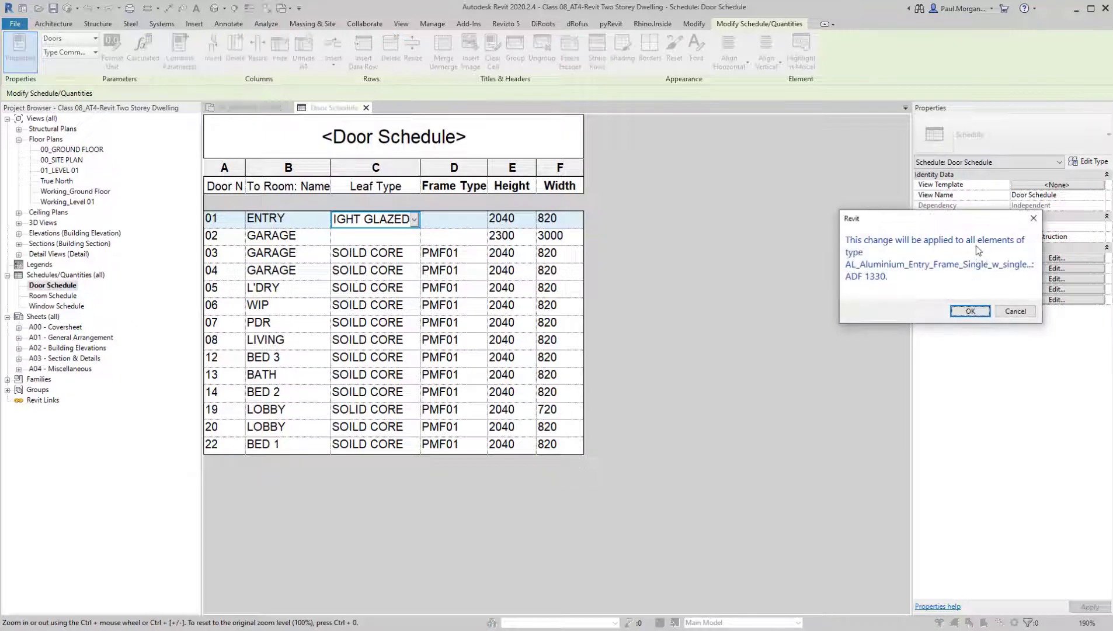
pyautogui.click(970, 314)
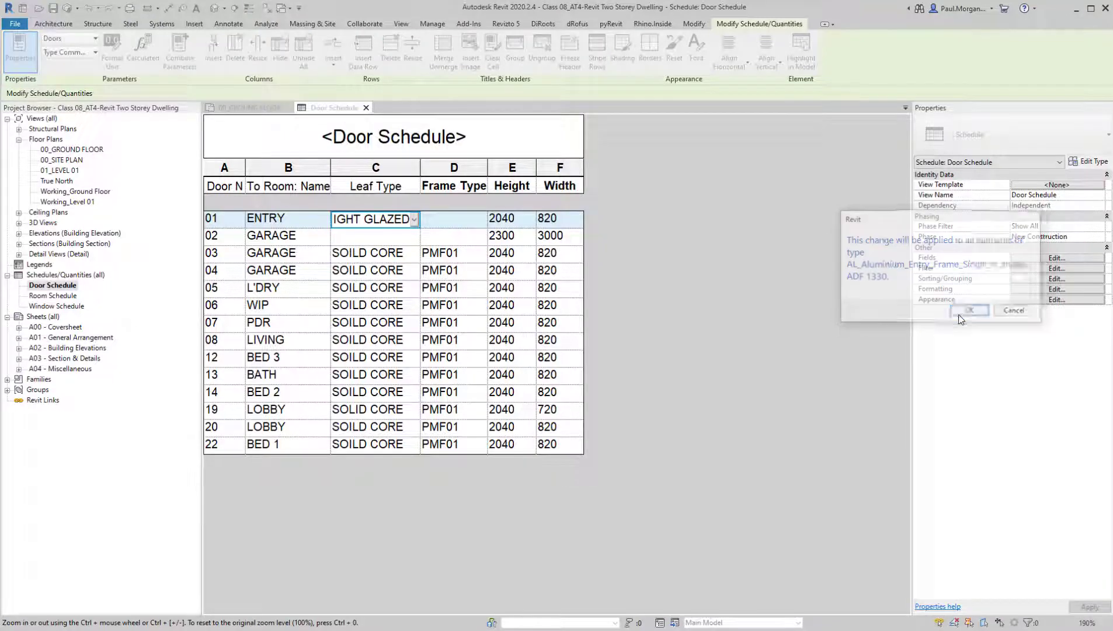
pyautogui.click(340, 235)
# Set the Frame Type of entry door 01 to TDR01 in the Door Schedule
pyautogui.click(470, 219)
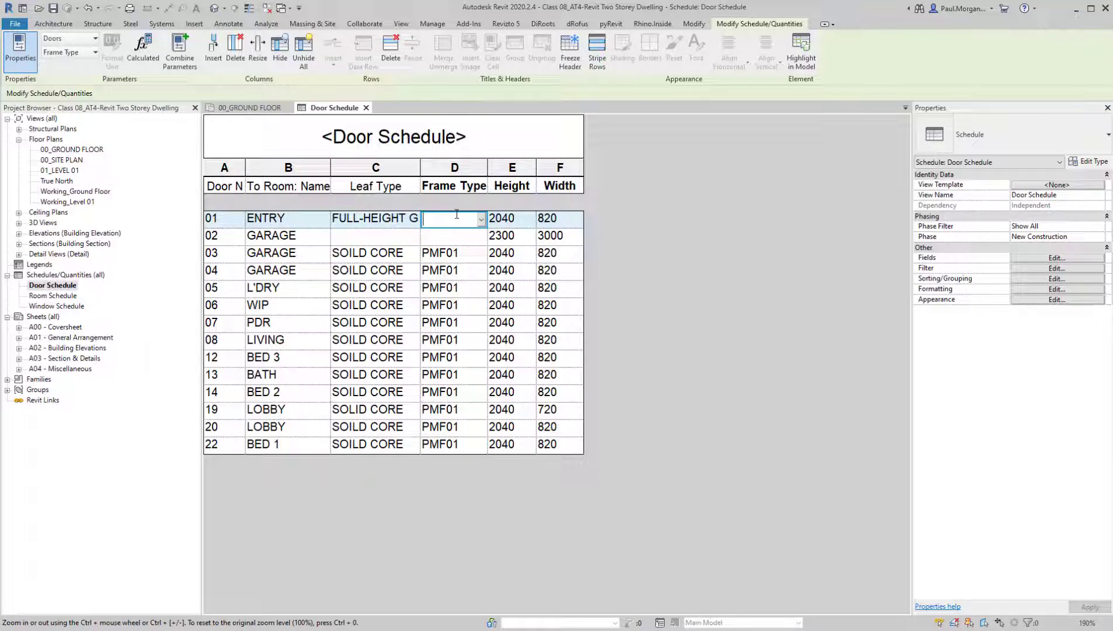
pyautogui.write('t')
pyautogui.press('BackSpace')
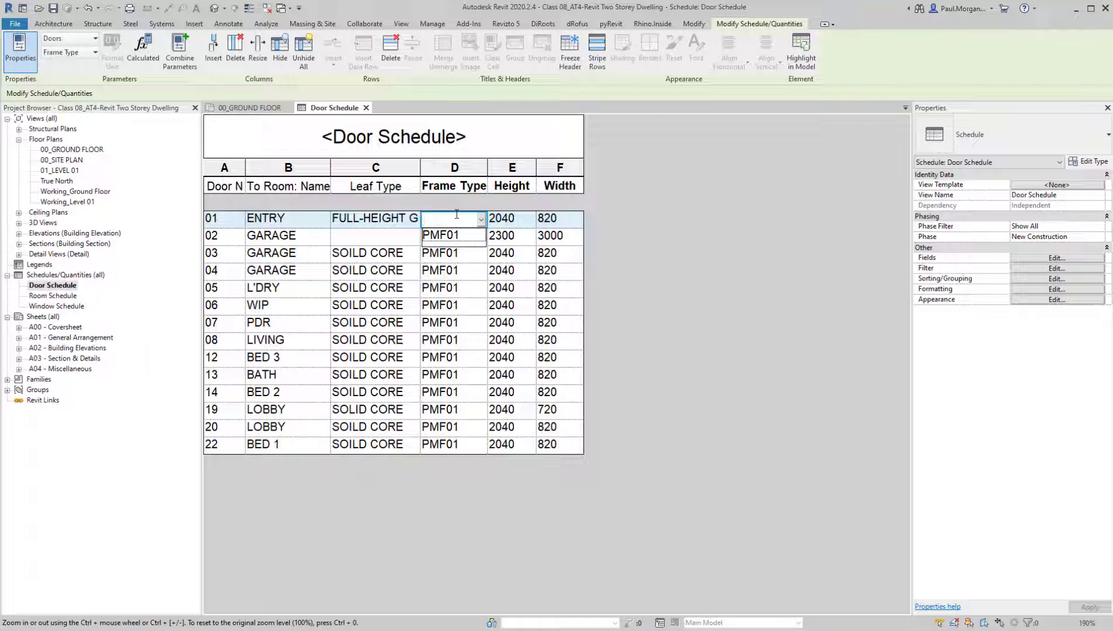
pyautogui.write('TDR')
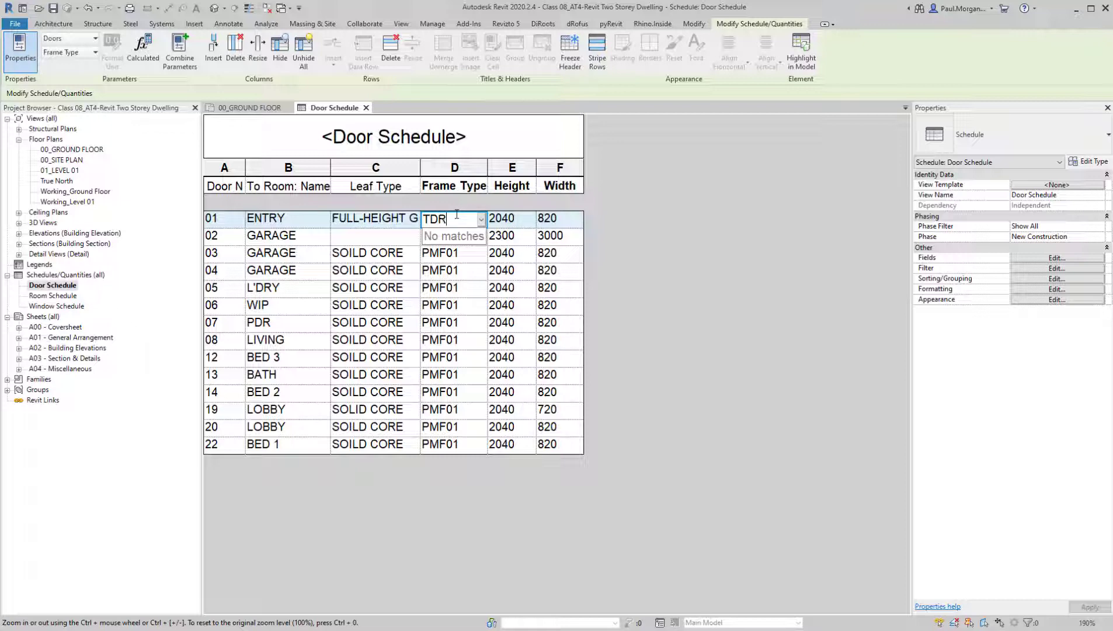
pyautogui.write('01')
pyautogui.click(749, 286)
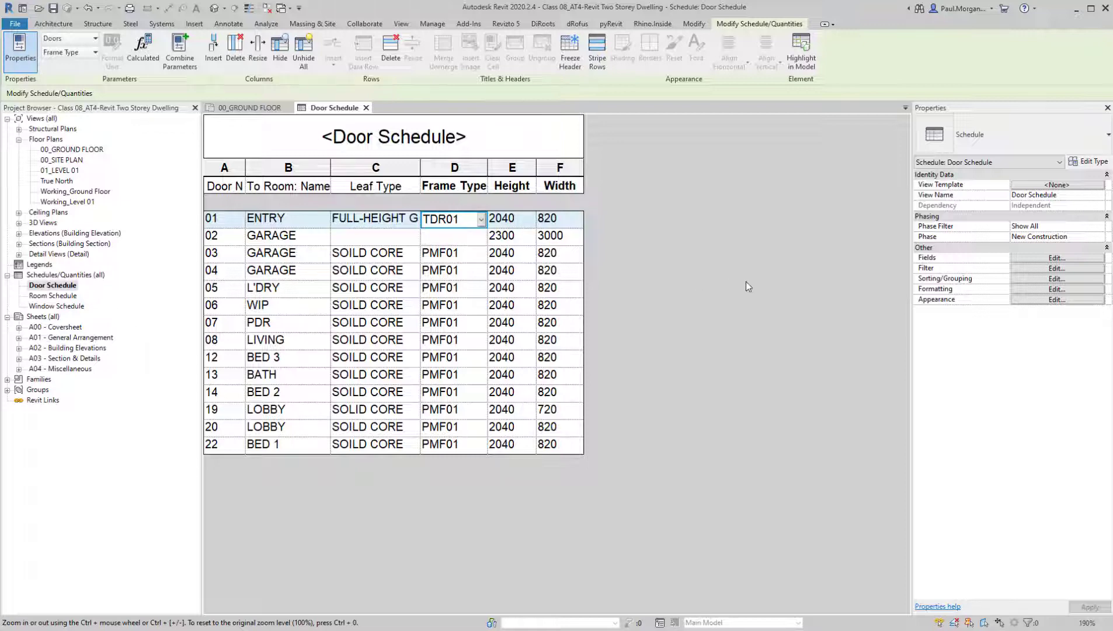
# Try to set the Leaf Type of garage door 02 to SECTIONAL ROLLER
pyautogui.click(369, 236)
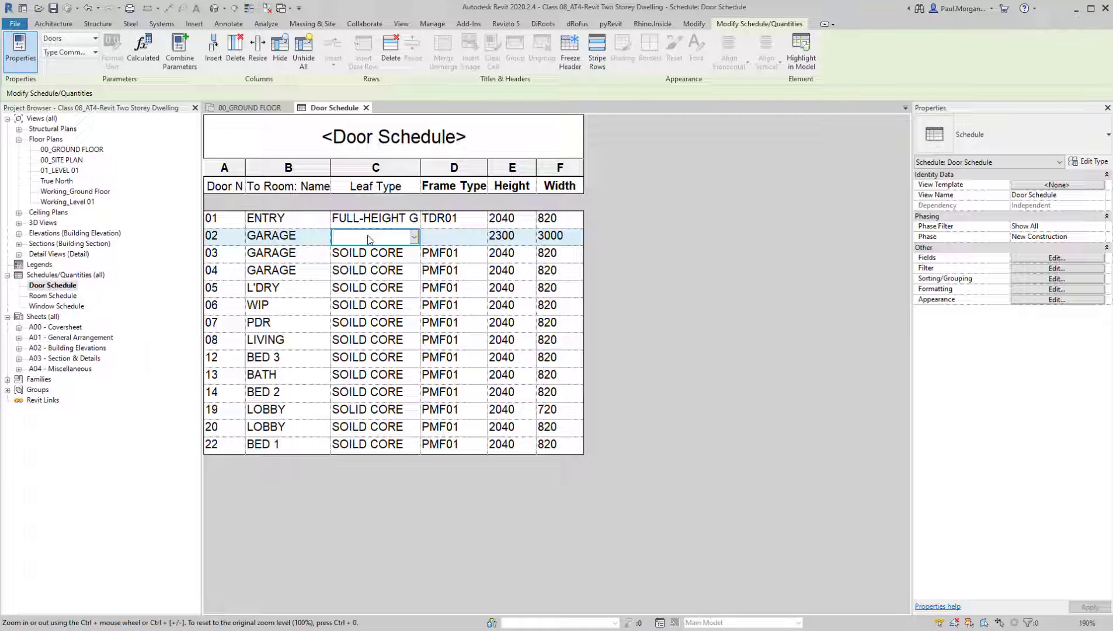
pyautogui.write('SECTIO')
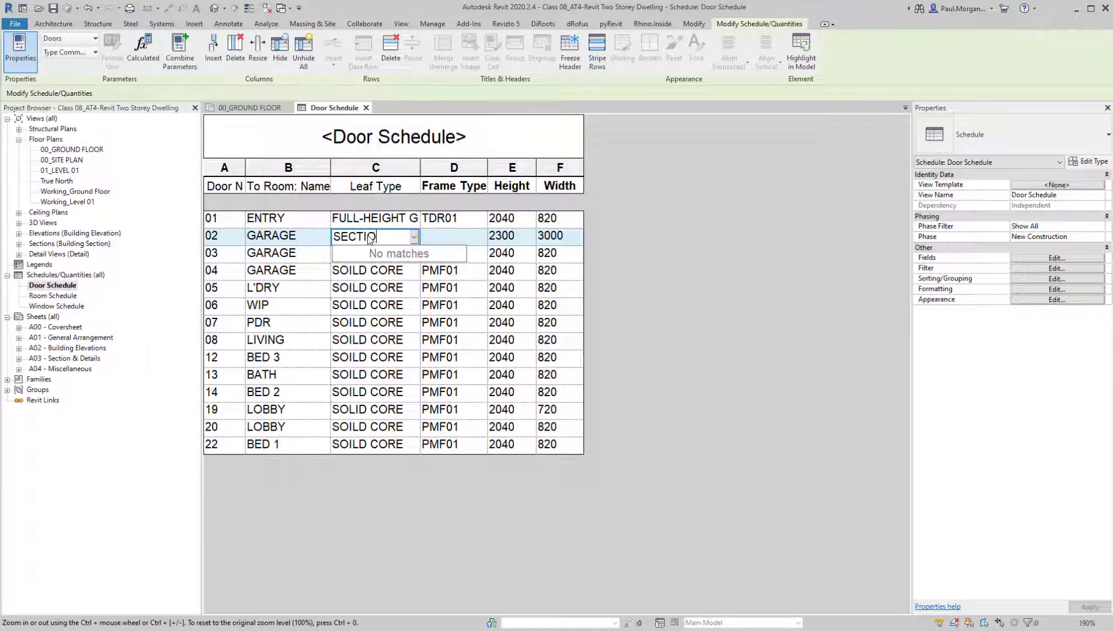
pyautogui.write('NAL ROLLER')
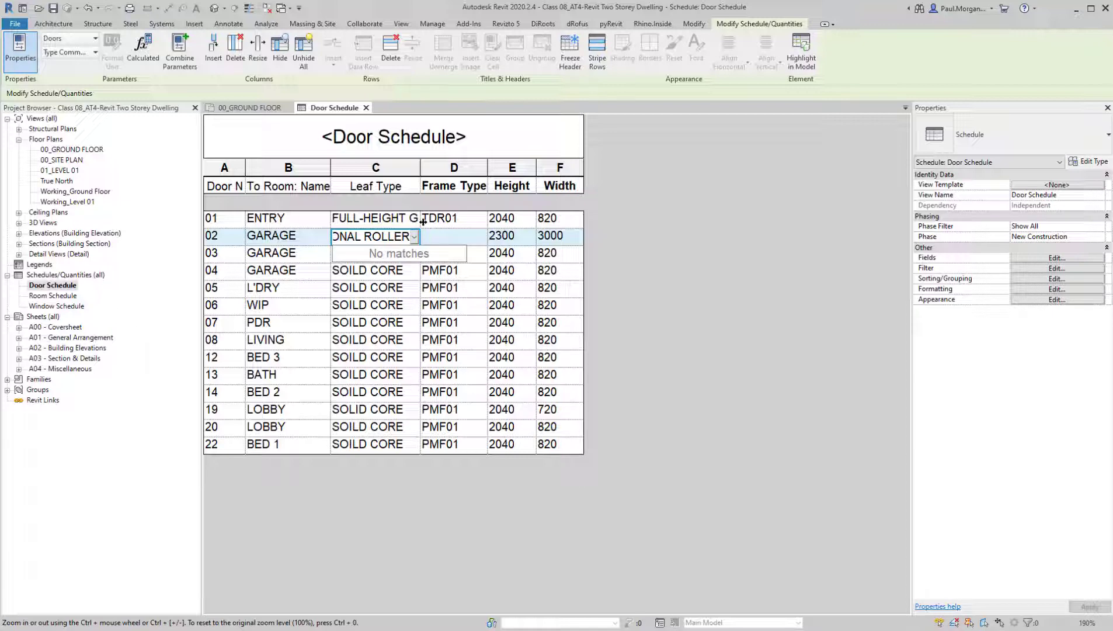
pyautogui.click(450, 234)
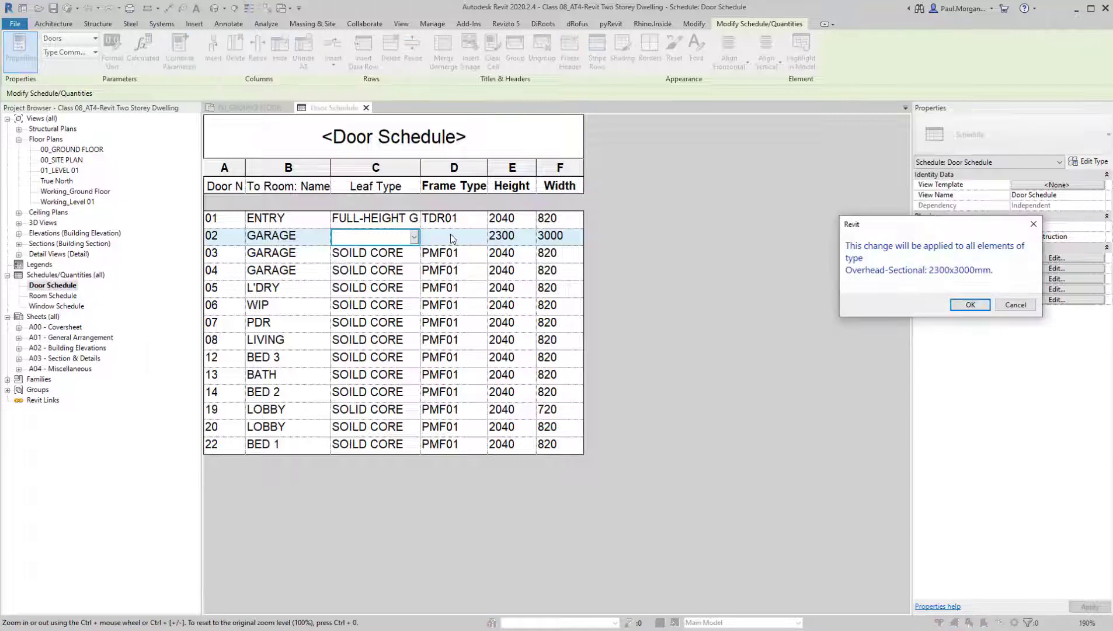
pyautogui.click(970, 304)
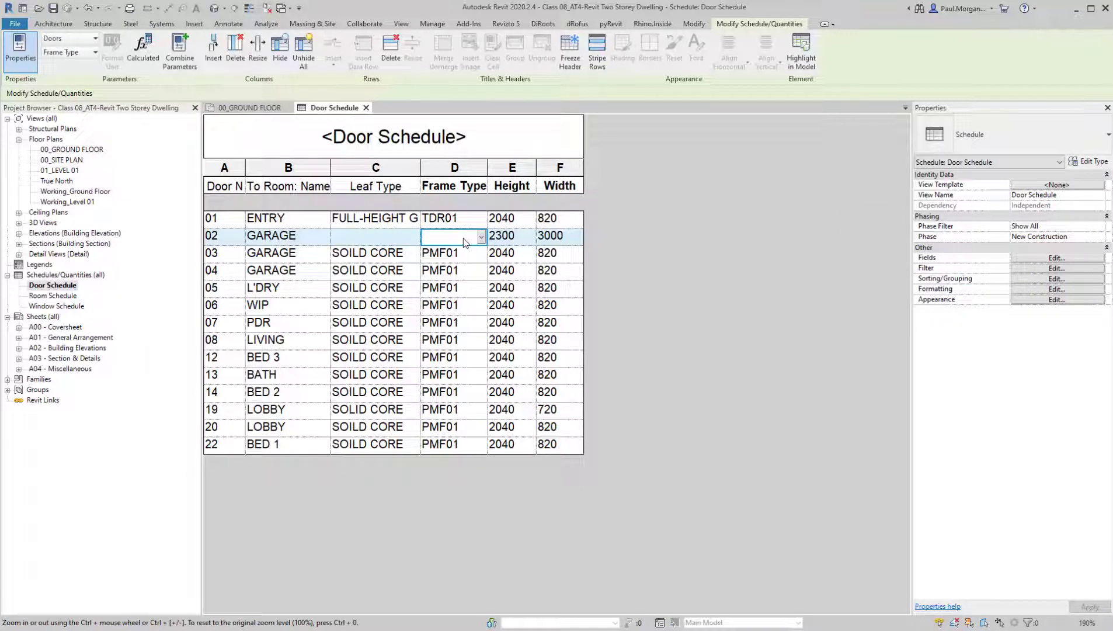
# Set garage door 02's Leaf Type to SECTIONAL ROLLER for all doors of that type and its Frame Type to N/A
pyautogui.click(383, 239)
pyautogui.write('SECTIONA')
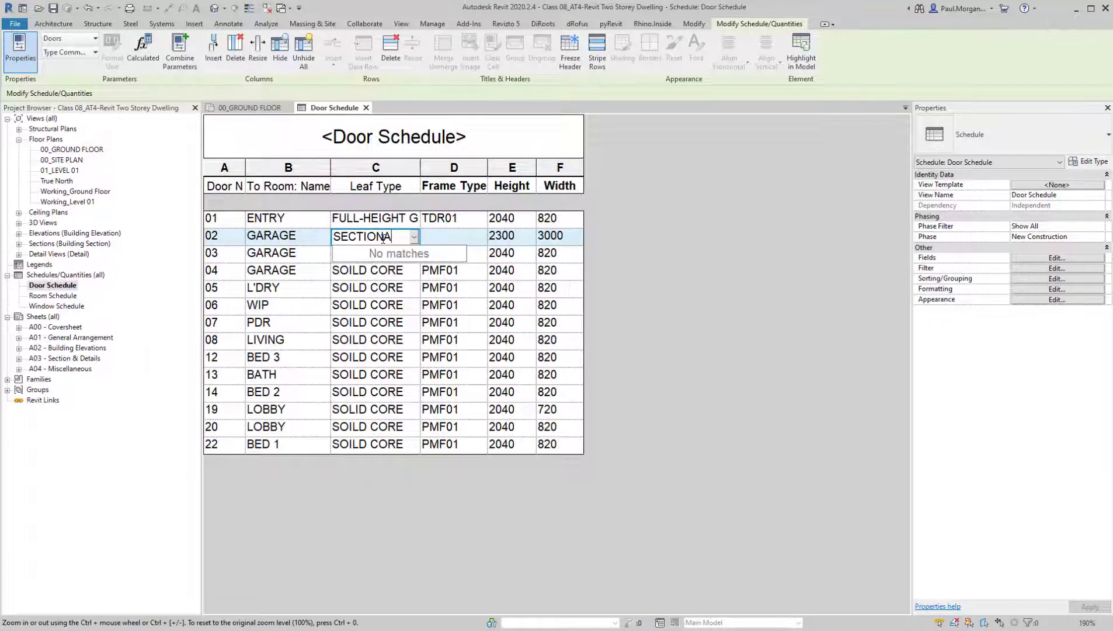
pyautogui.write('L ROLLER')
pyautogui.press('Return')
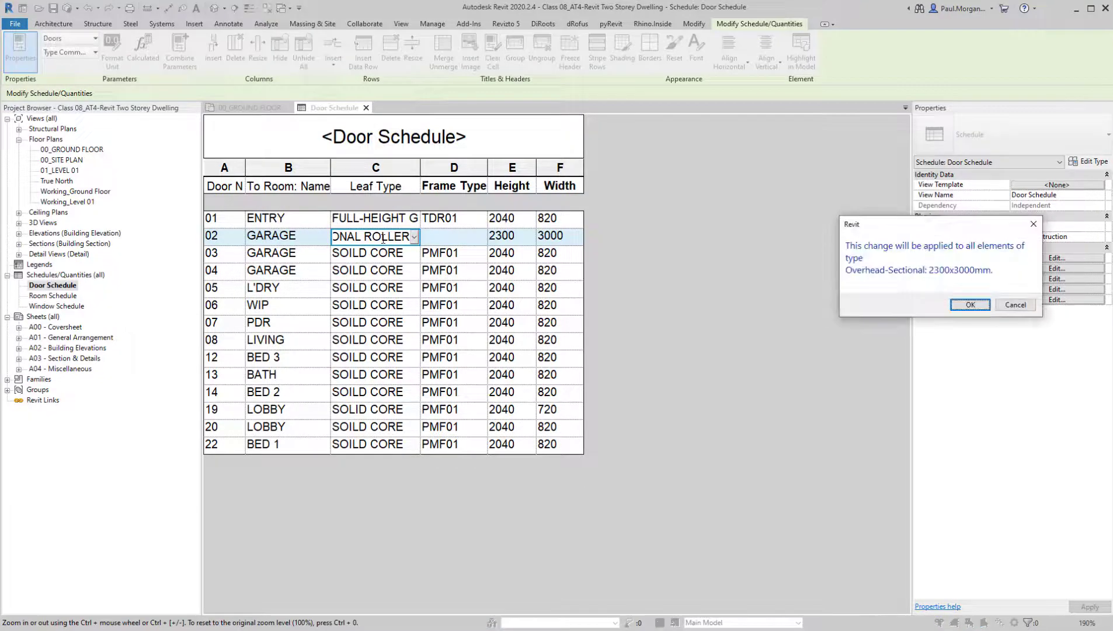
pyautogui.press('Return')
pyautogui.click(435, 238)
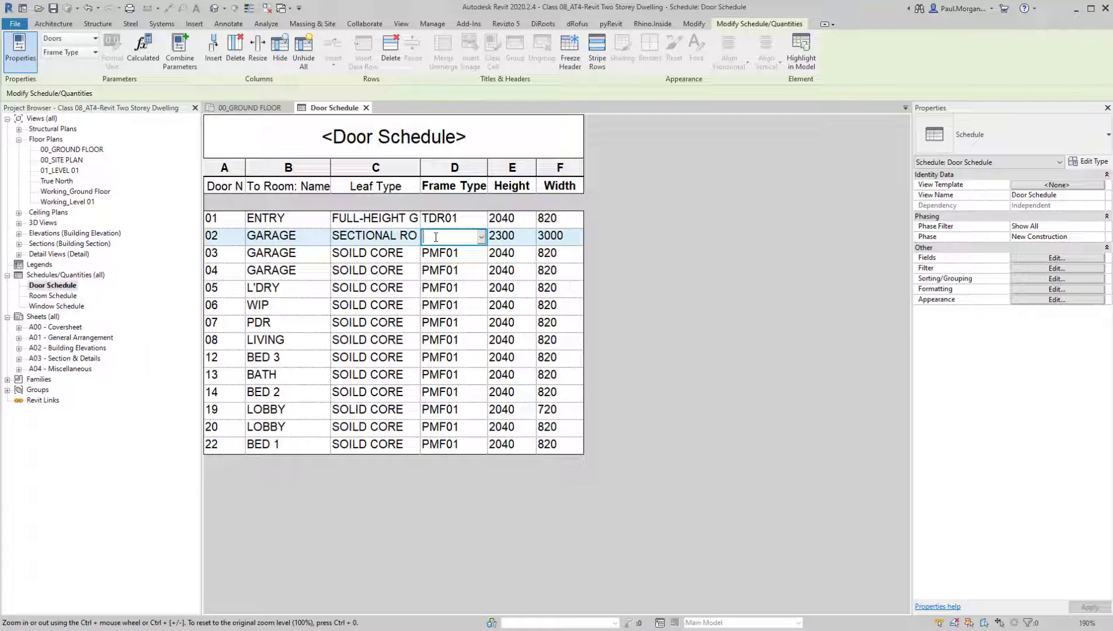
pyautogui.write('N/A')
# Make the Door No. column heading bold in the Door Schedule
pyautogui.click(220, 188)
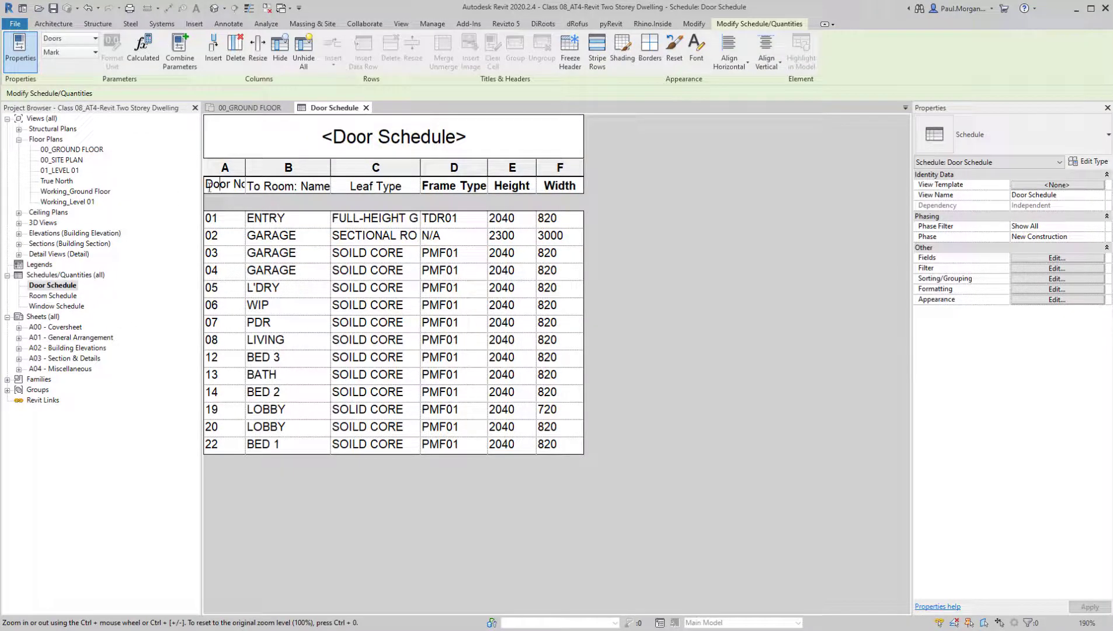
pyautogui.moveTo(209, 187); pyautogui.dragTo(260, 183)
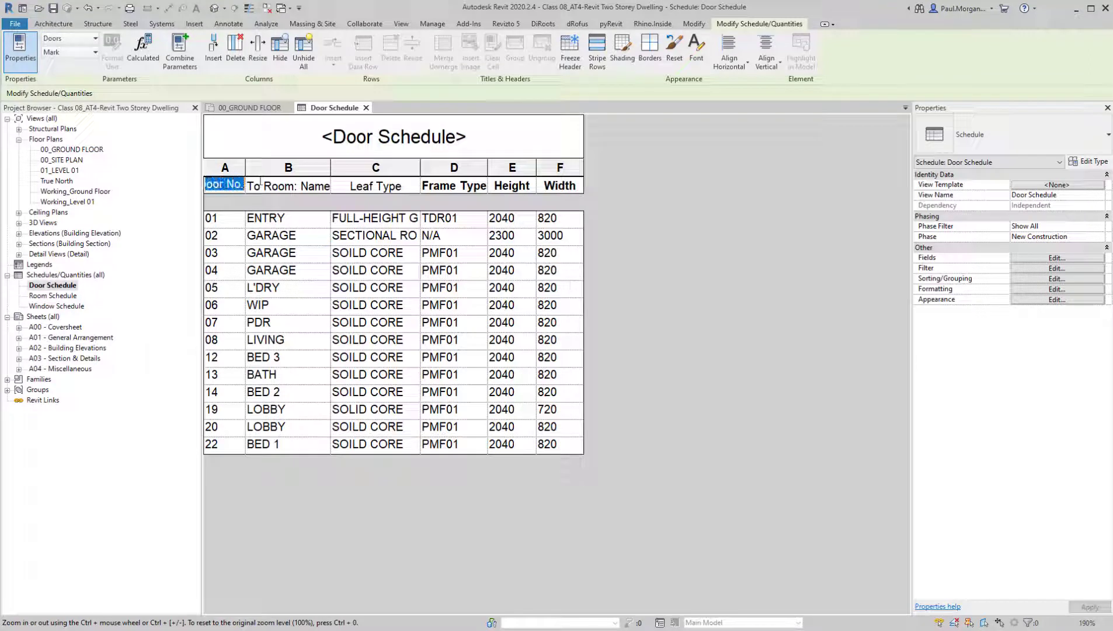
pyautogui.click(697, 58)
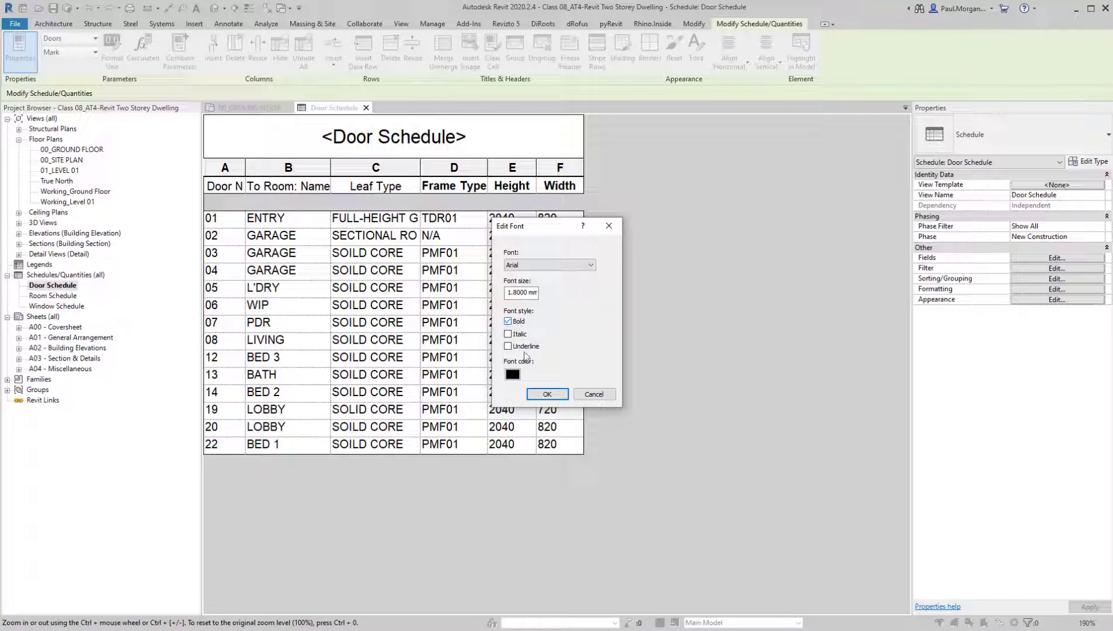
pyautogui.click(548, 393)
# Make the To Room: Name column heading bold
pyautogui.click(260, 185)
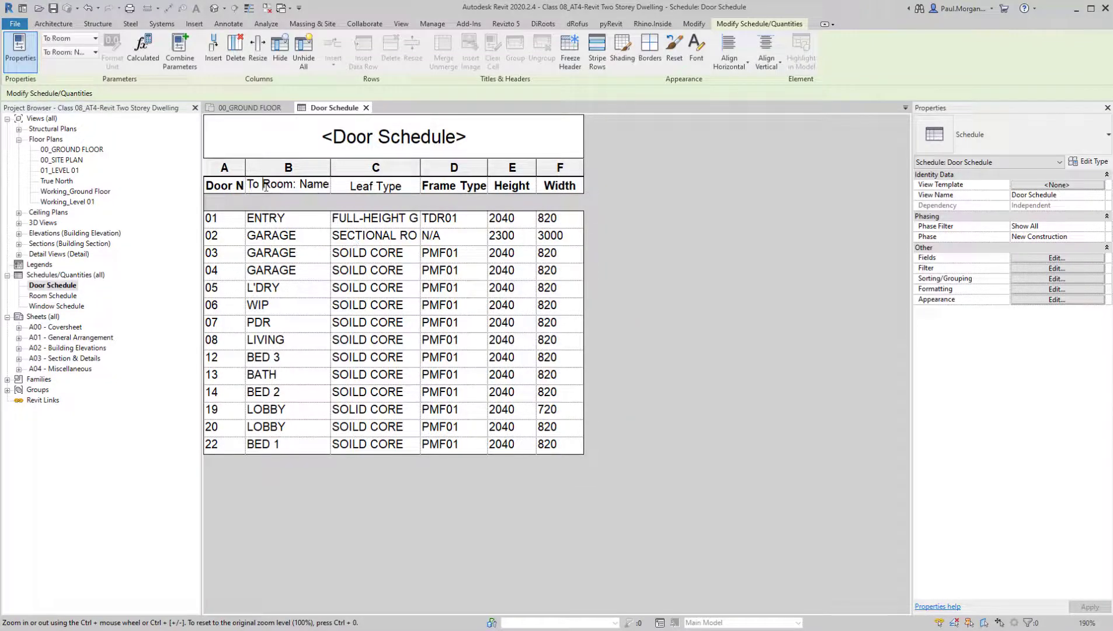
pyautogui.moveTo(251, 184); pyautogui.dragTo(331, 185)
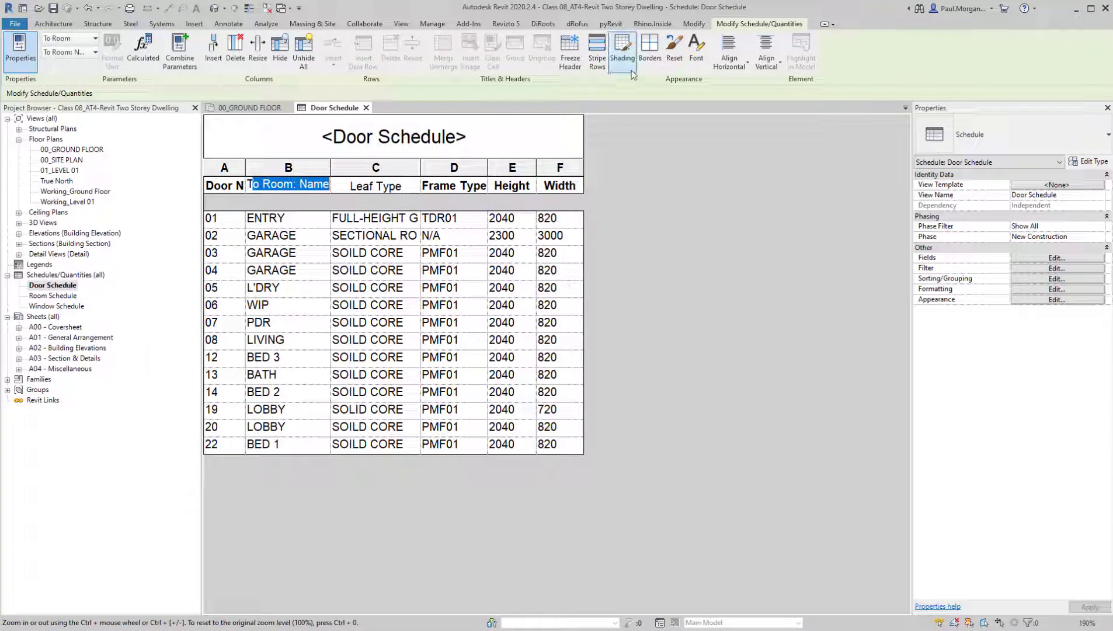
pyautogui.click(697, 49)
pyautogui.click(507, 321)
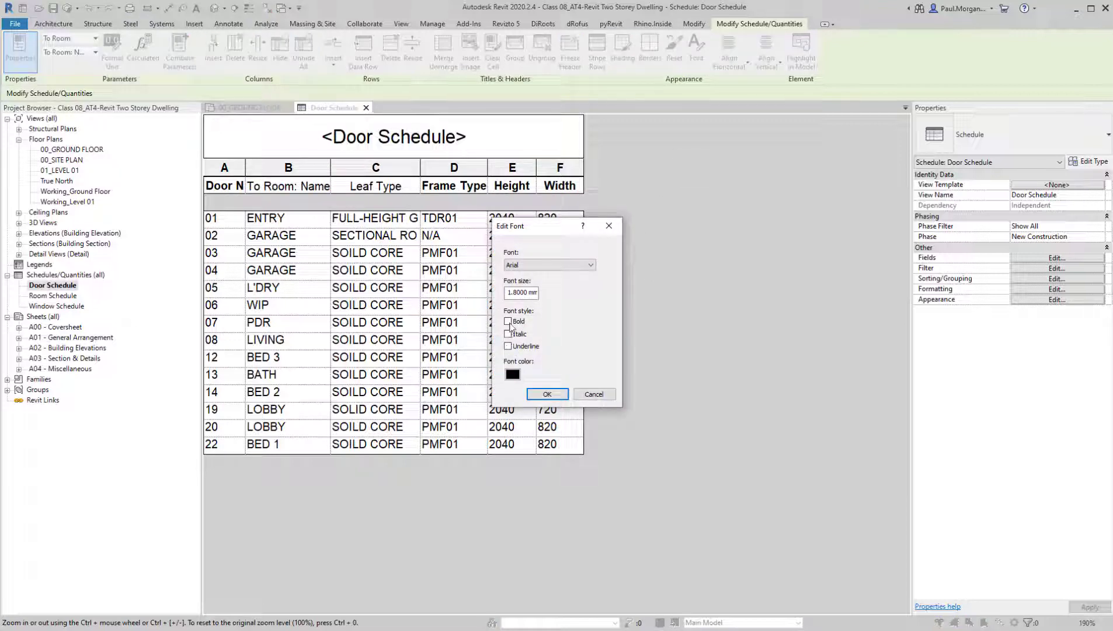
pyautogui.click(547, 393)
# Make the Leaf Type column heading bold
pyautogui.click(352, 193)
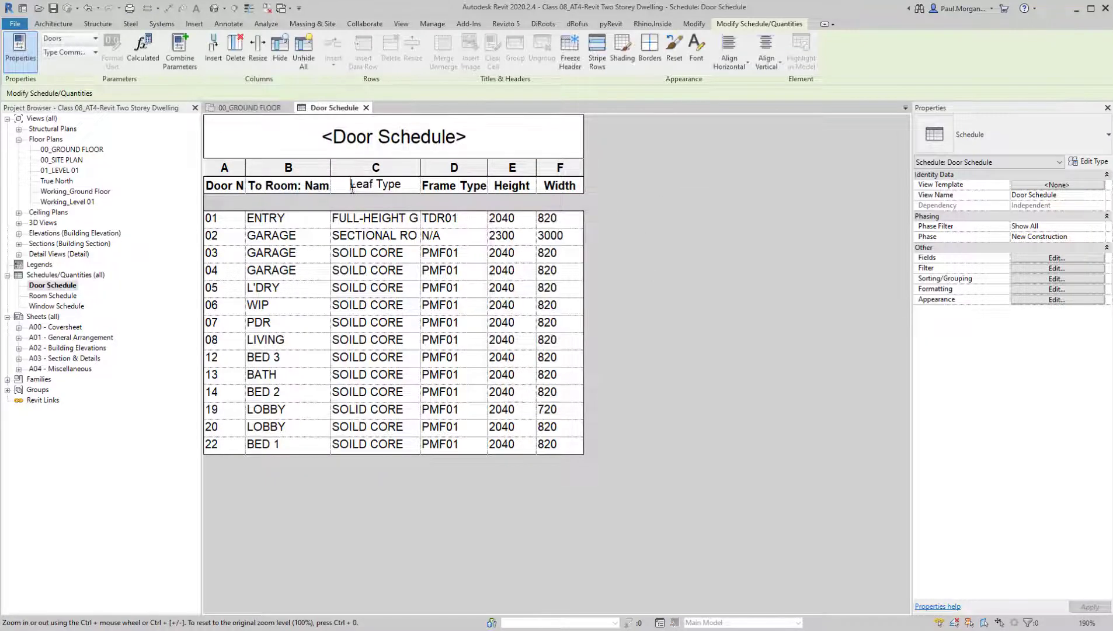
pyautogui.moveTo(352, 190); pyautogui.dragTo(403, 185)
pyautogui.click(696, 49)
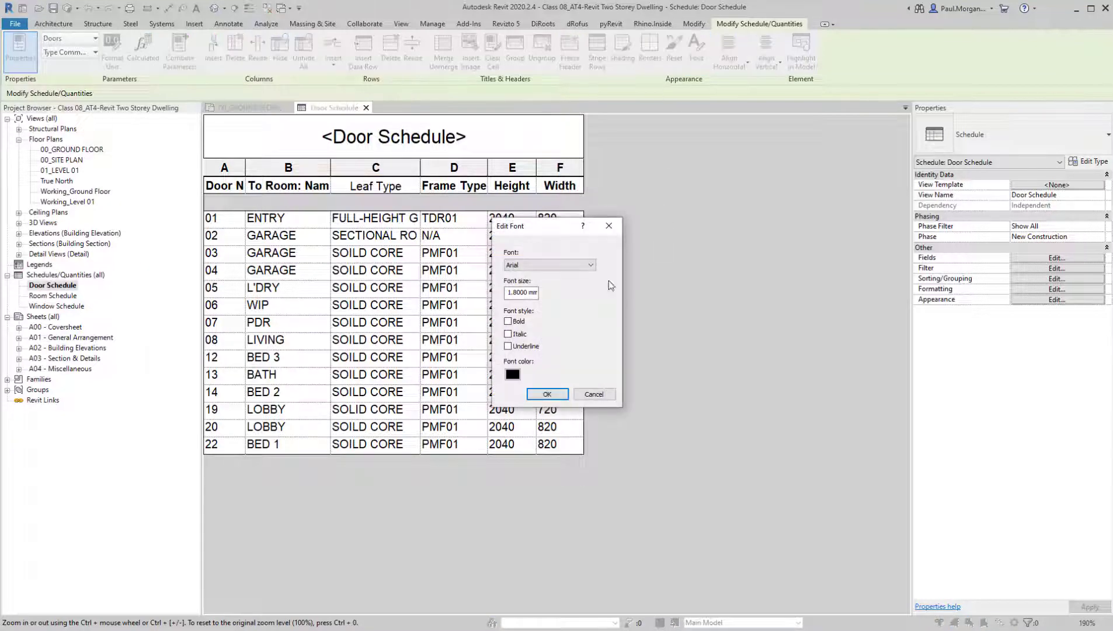
pyautogui.click(508, 321)
pyautogui.click(547, 394)
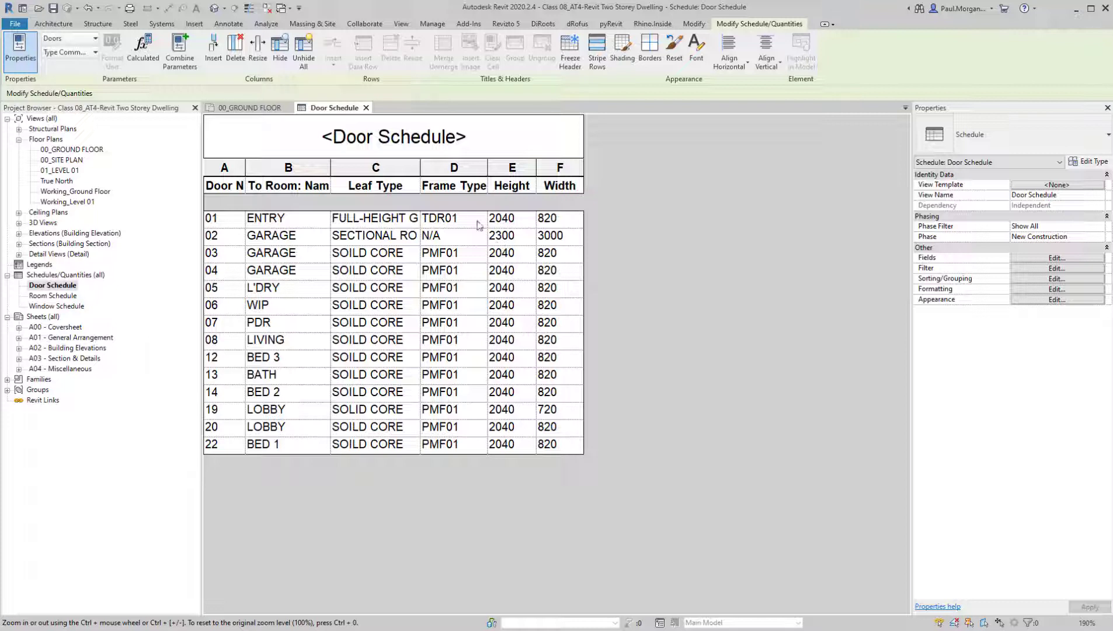
# Switch to Revu and examine the column groups of reference door schedule AHC-DH-SC-DR01_A, from room names to electronic hardware, and return to the Revit schedule
pyautogui.click(232, 169)
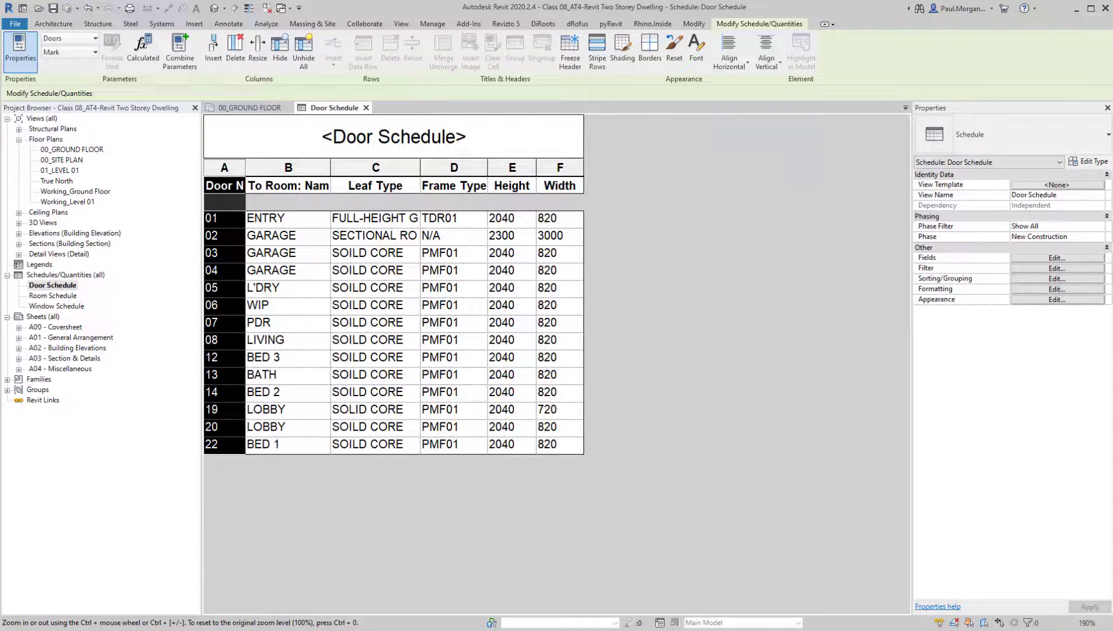
pyautogui.hotkey('alt', 'Tab')
pyautogui.moveTo(541, 297); pyautogui.dragTo(541, 312, button='middle')
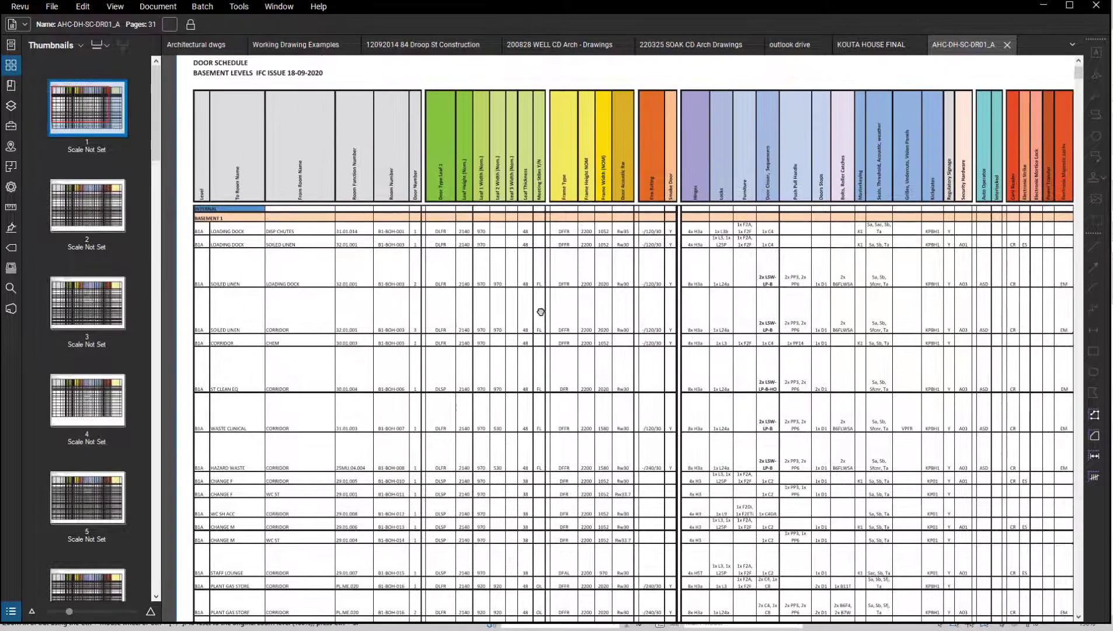
pyautogui.keyDown('ctrl'); pyautogui.scroll(3, 541, 312); pyautogui.keyUp('ctrl')
pyautogui.keyDown('ctrl'); pyautogui.scroll(2, 302, 181); pyautogui.keyUp('ctrl')
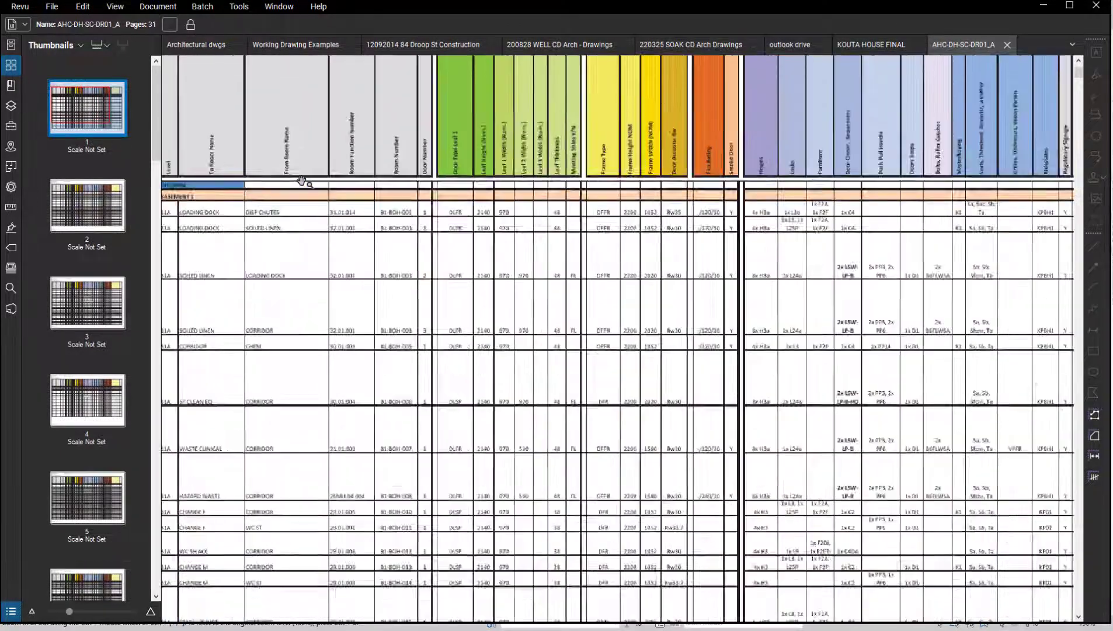
pyautogui.scroll(1, 302, 181)
pyautogui.scroll(-1, 368, 194)
pyautogui.moveTo(695, 236); pyautogui.dragTo(763, 244, button='middle')
pyautogui.moveTo(878, 328); pyautogui.dragTo(972, 357, button='middle')
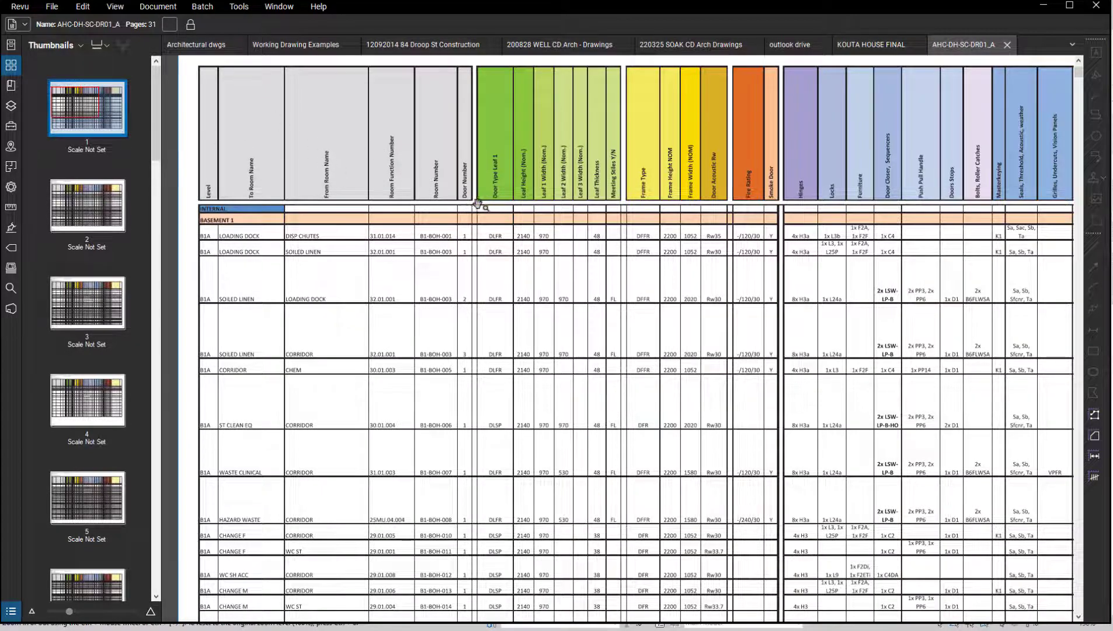
pyautogui.moveTo(478, 203); pyautogui.dragTo(448, 208)
pyautogui.moveTo(704, 298); pyautogui.dragTo(620, 302)
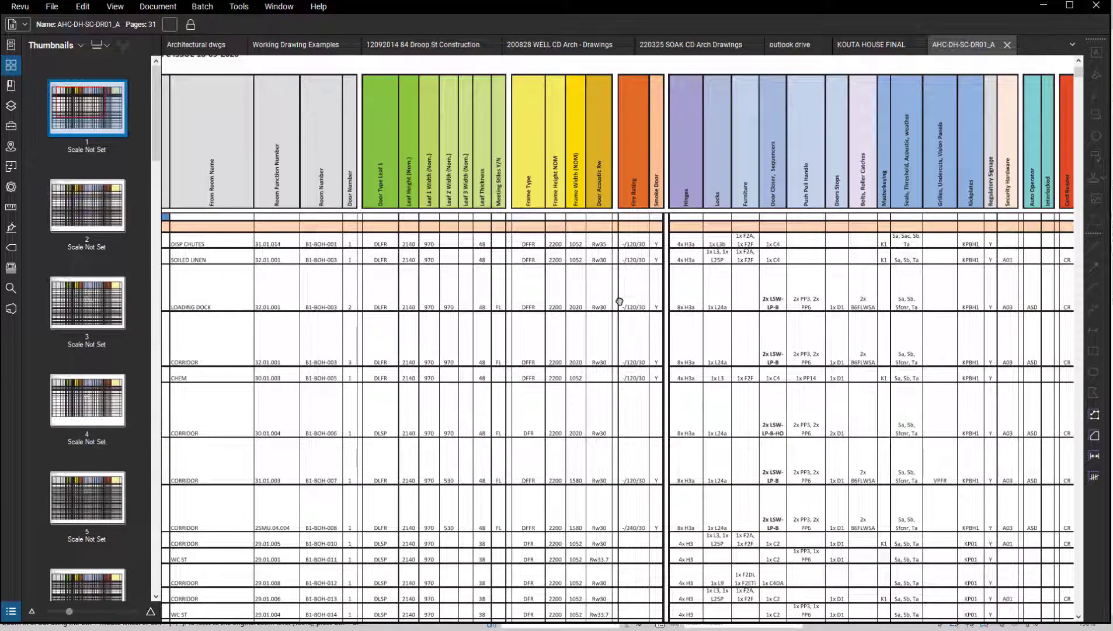
pyautogui.moveTo(867, 312); pyautogui.dragTo(735, 315)
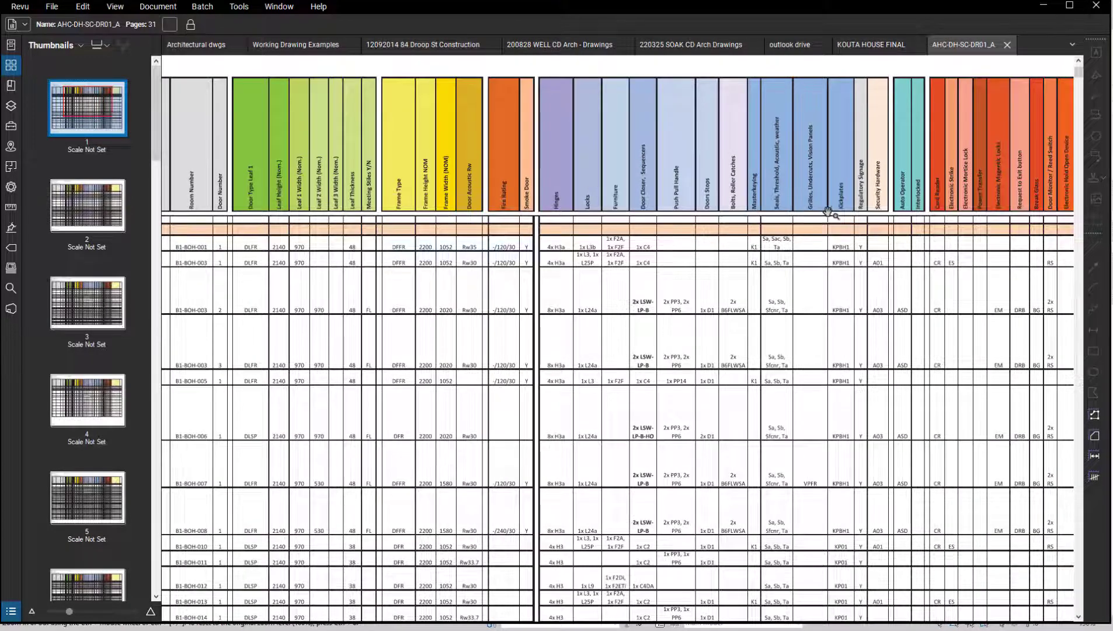
pyautogui.moveTo(882, 268); pyautogui.dragTo(845, 261)
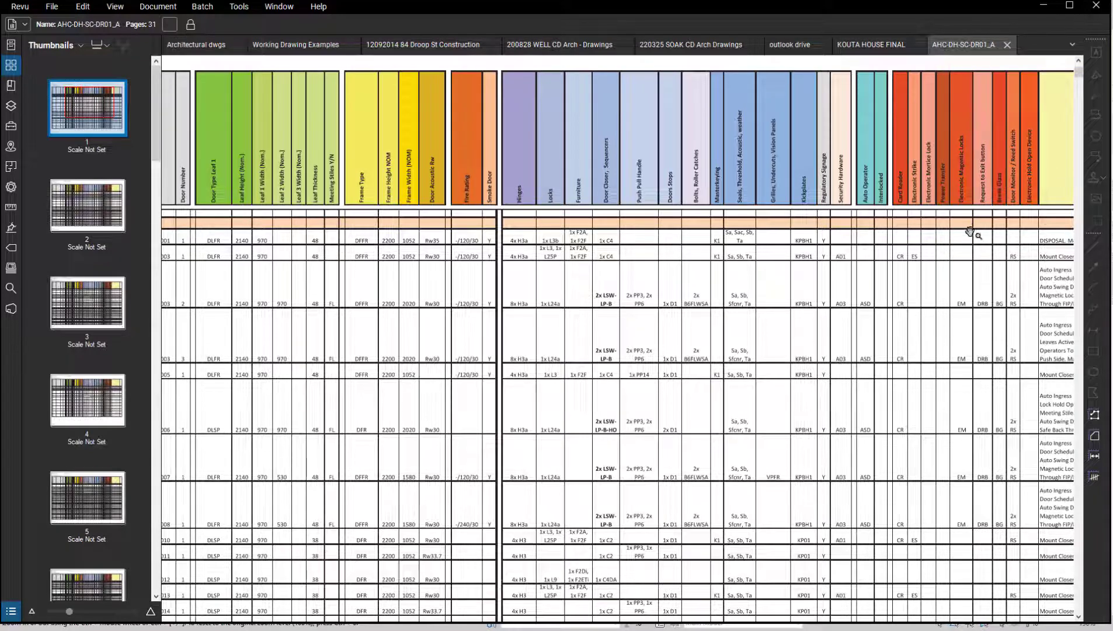
pyautogui.click(1044, 7)
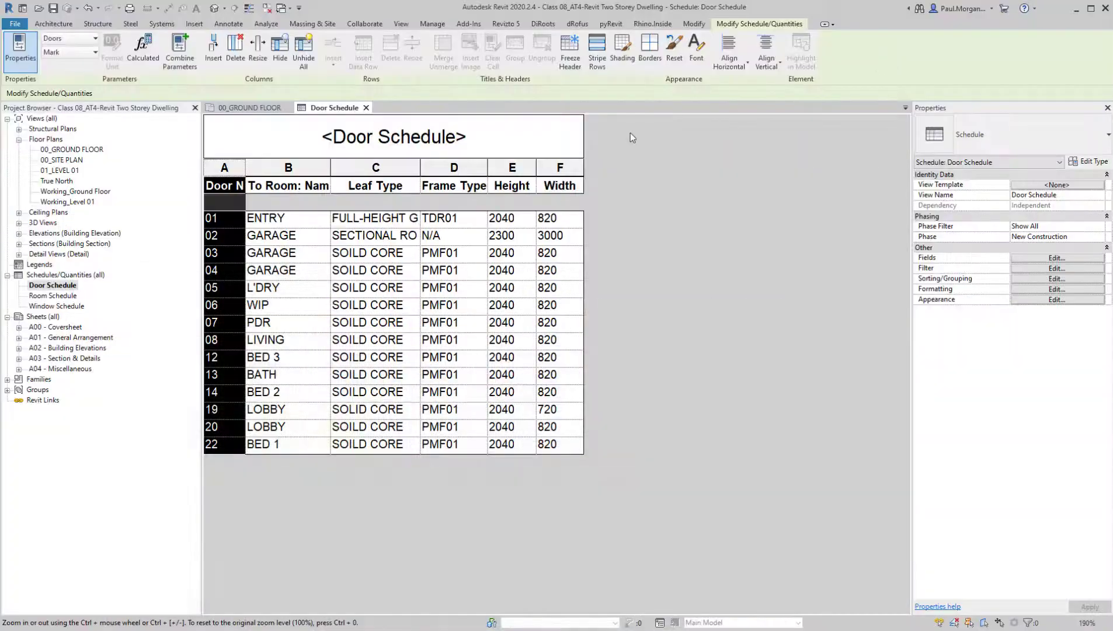
# Try a pink background shading of RGB 255-000-128 on the Door No. column heading in the Door Schedule
pyautogui.click(257, 170)
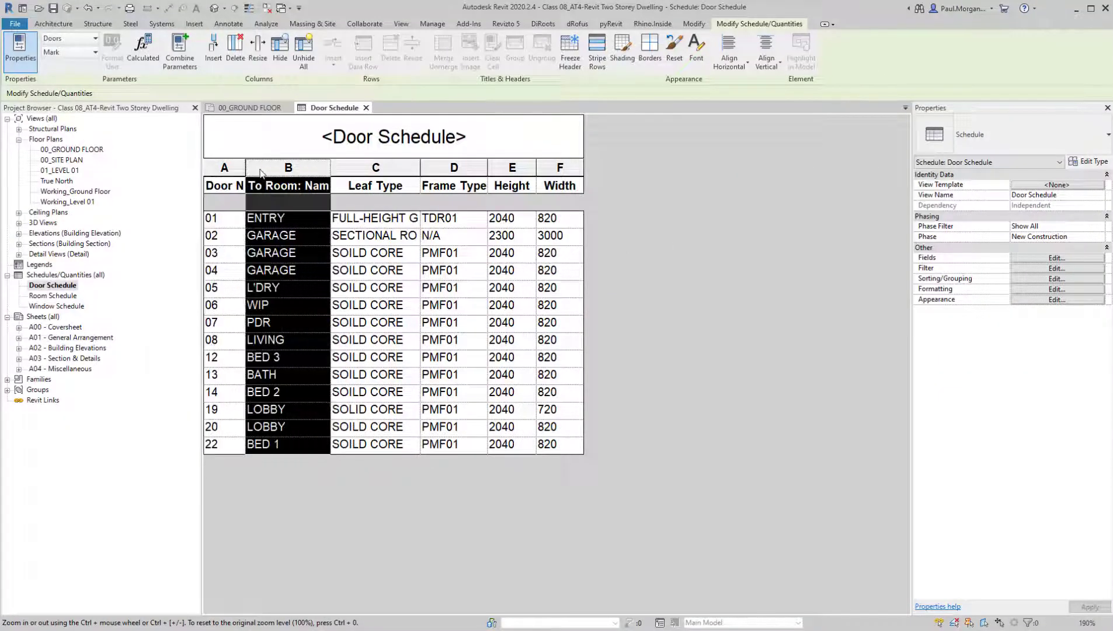
pyautogui.click(236, 170)
pyautogui.click(229, 185)
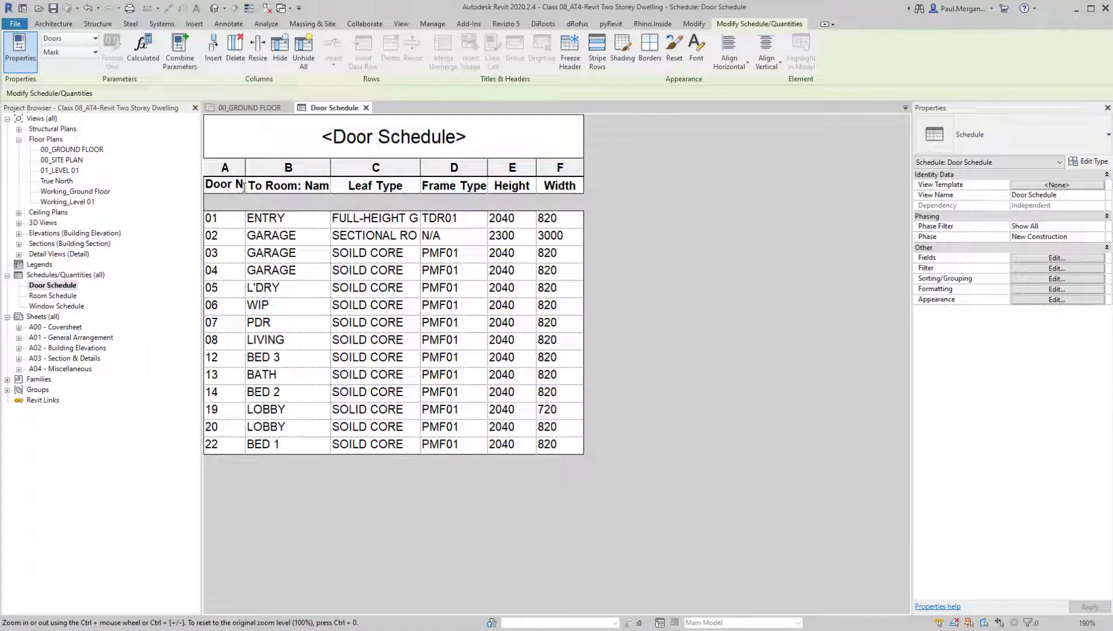
pyautogui.click(244, 187)
pyautogui.doubleClick(240, 186)
pyautogui.click(235, 170)
pyautogui.doubleClick(233, 186)
pyautogui.click(233, 186)
pyautogui.moveTo(206, 185); pyautogui.dragTo(263, 183)
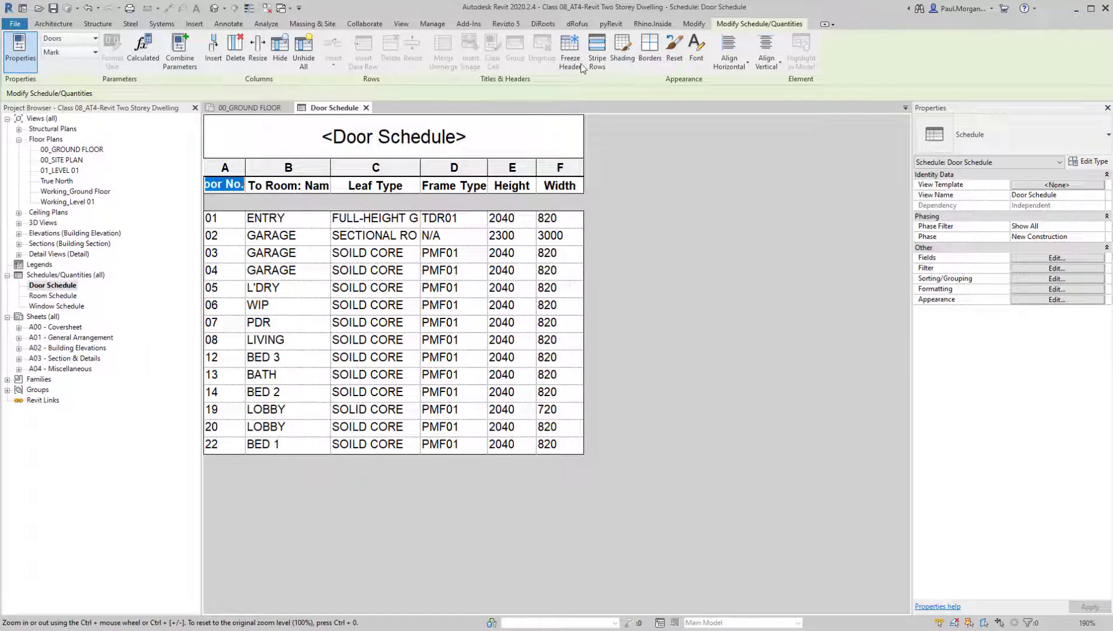
pyautogui.click(636, 58)
pyautogui.click(543, 258)
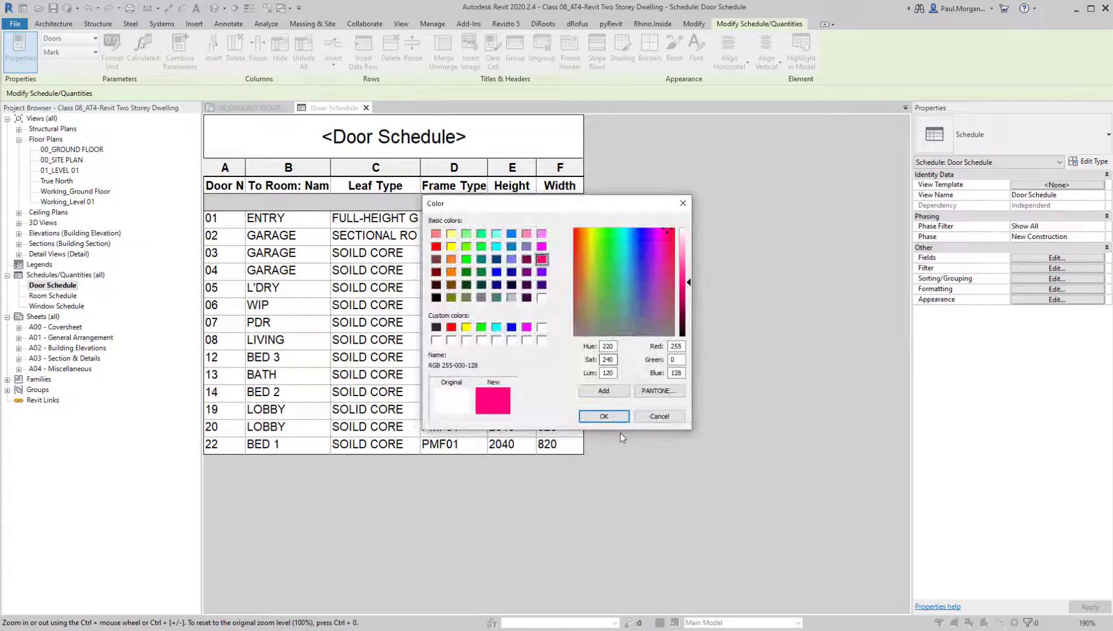
pyautogui.click(607, 416)
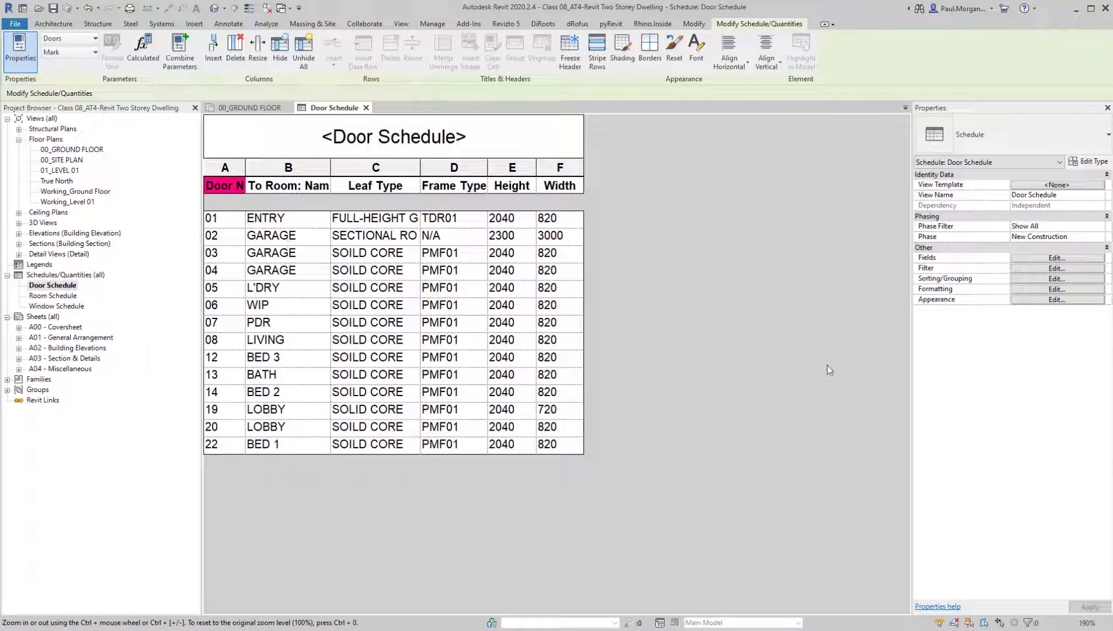
pyautogui.hotkey('ctrl', '0')
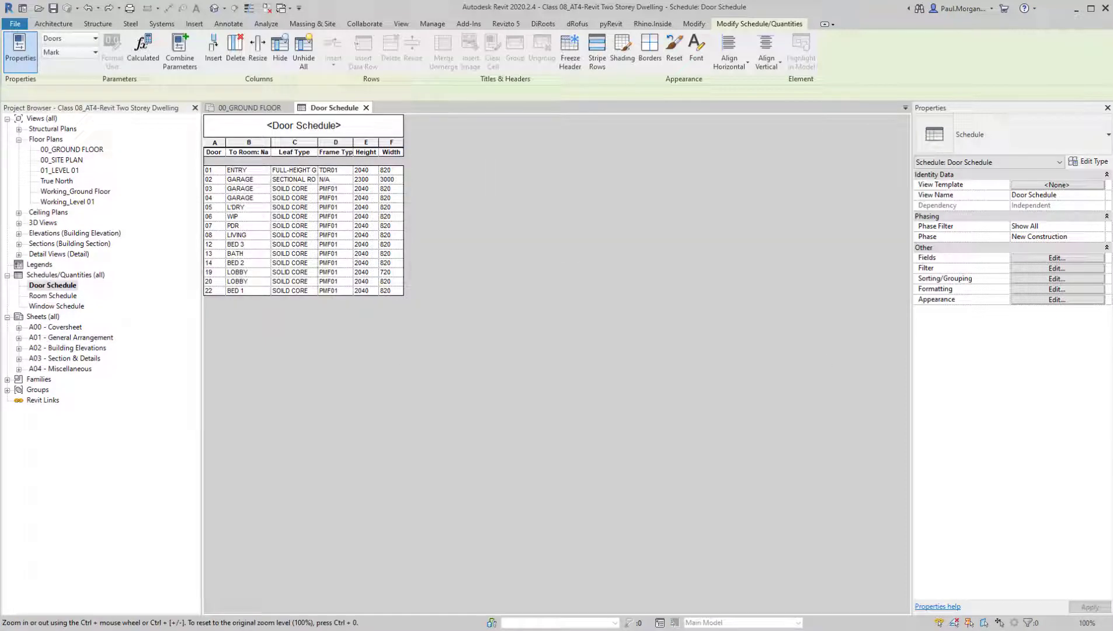
# Open sheet A04 - Miscellaneous and delete the Door Schedule placed on it
pyautogui.doubleClick(57, 369)
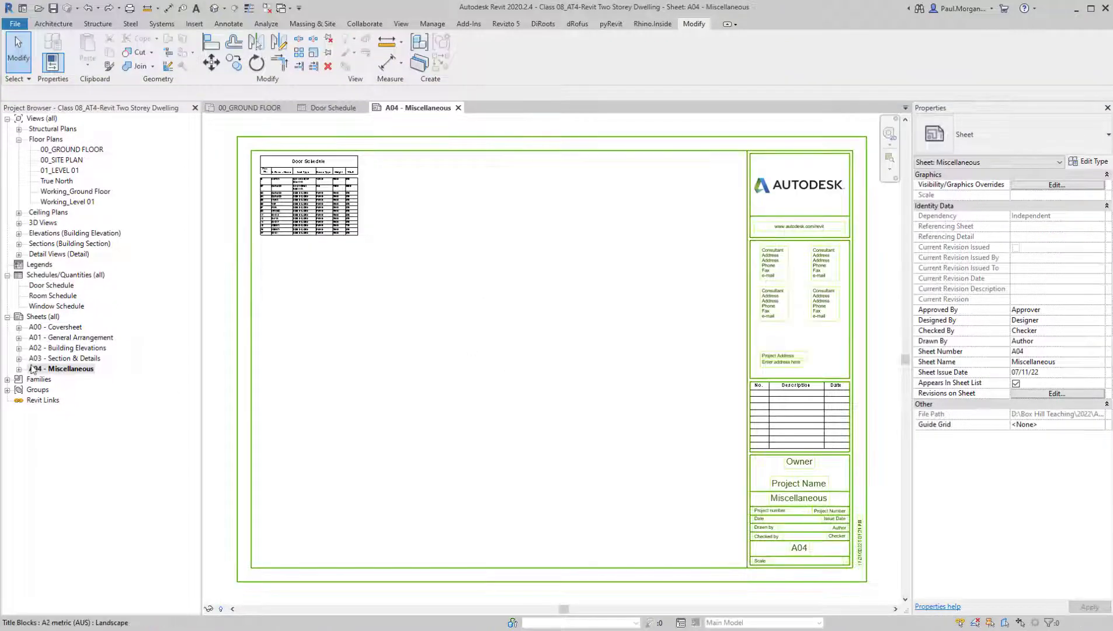
pyautogui.moveTo(382, 281); pyautogui.dragTo(432, 292, button='middle')
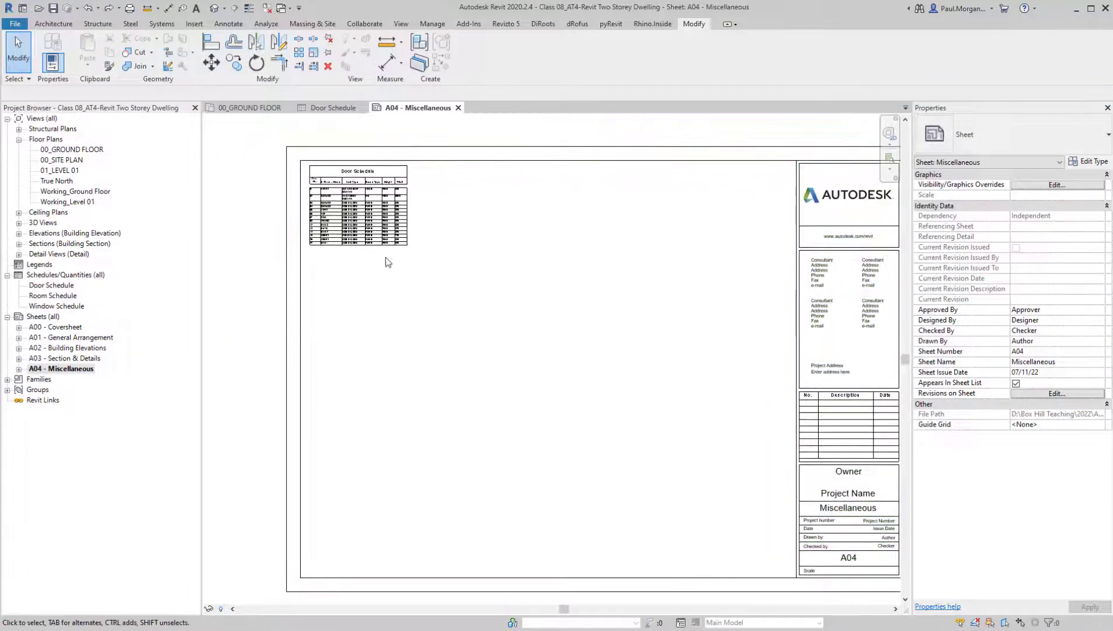
pyautogui.scroll(5, 363, 220)
pyautogui.scroll(-2, 358, 234)
pyautogui.click(352, 209)
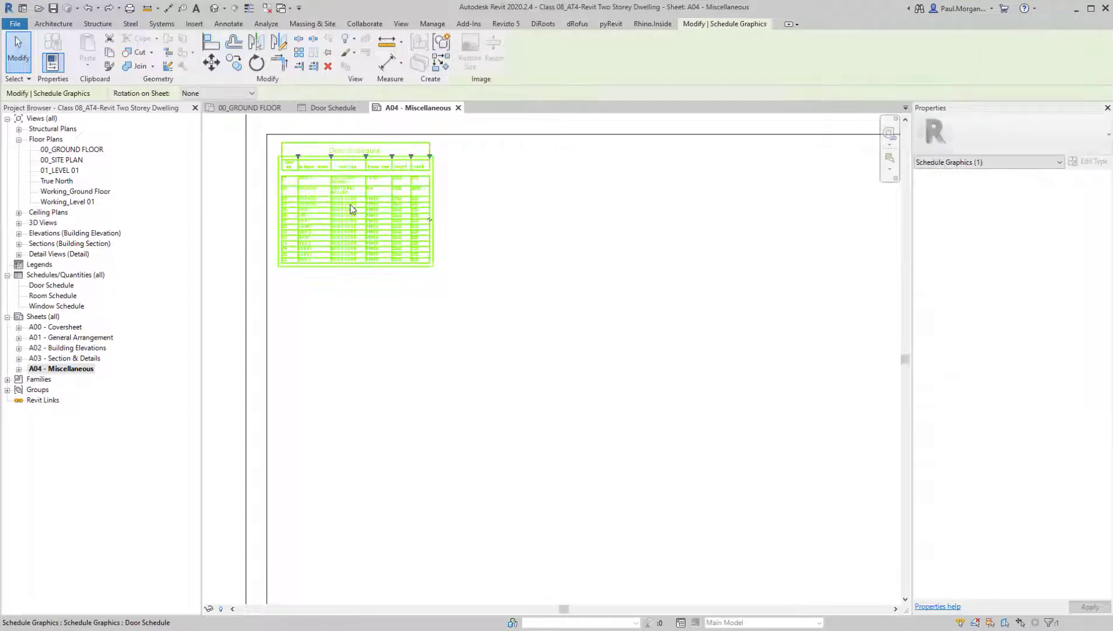
pyautogui.press('Delete')
# Place the Door Schedule in the upper-left corner of the A04 sheet's drawing area
pyautogui.moveTo(32, 286); pyautogui.dragTo(432, 236)
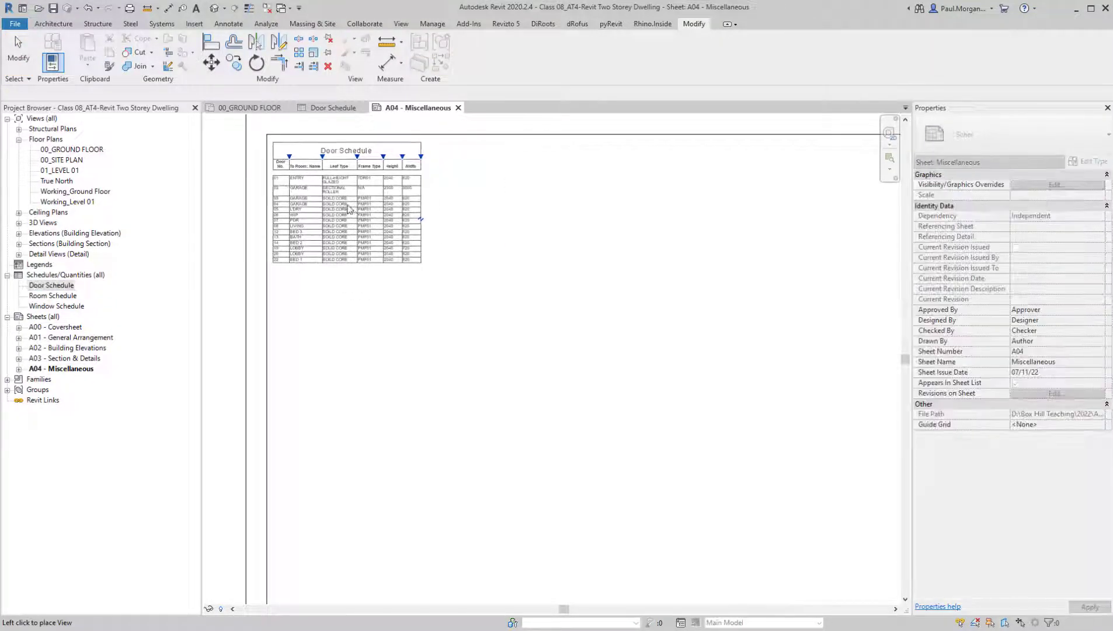
pyautogui.click(338, 201)
pyautogui.click(422, 378)
pyautogui.scroll(3, 397, 218)
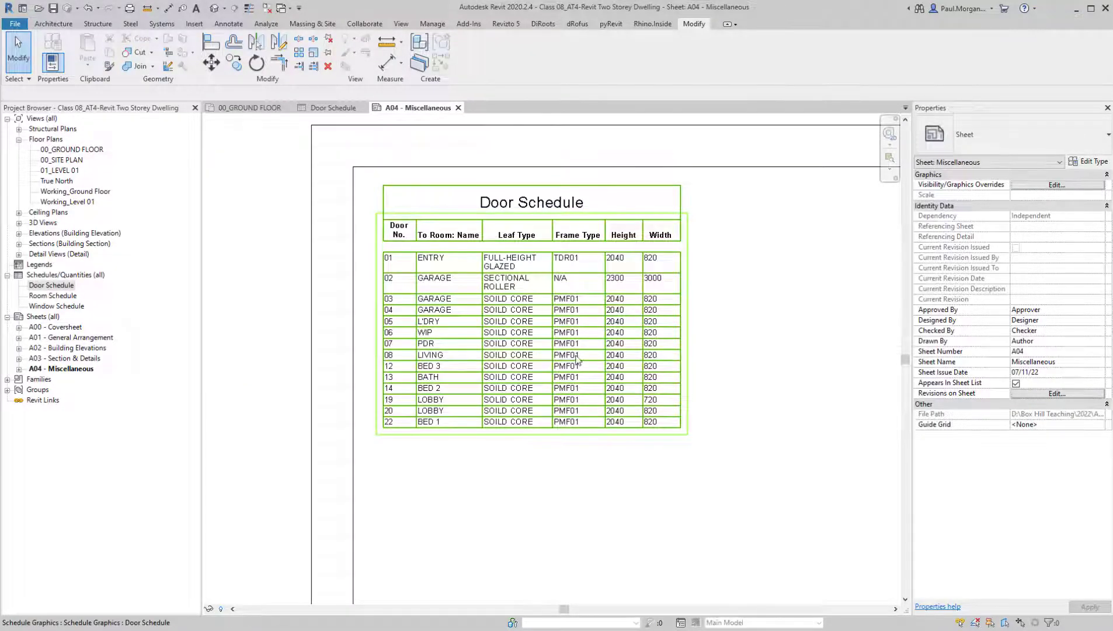
pyautogui.moveTo(576, 356); pyautogui.dragTo(570, 352, button='middle')
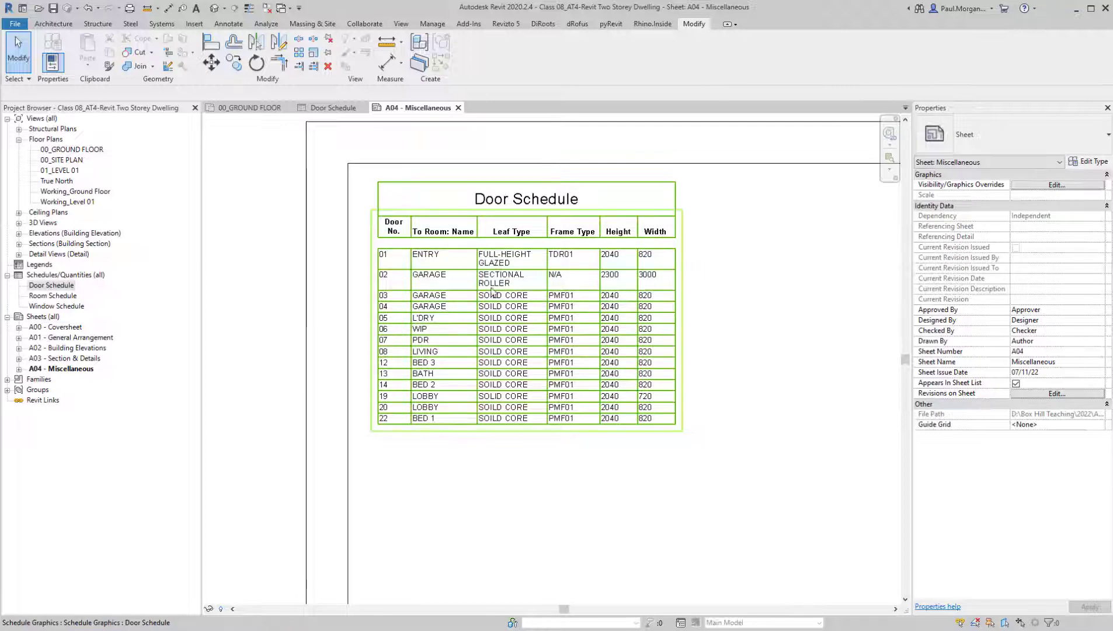
# Widen the Leaf Type and Door No. columns of the placed Door Schedule so their text fits on one line
pyautogui.click(555, 334)
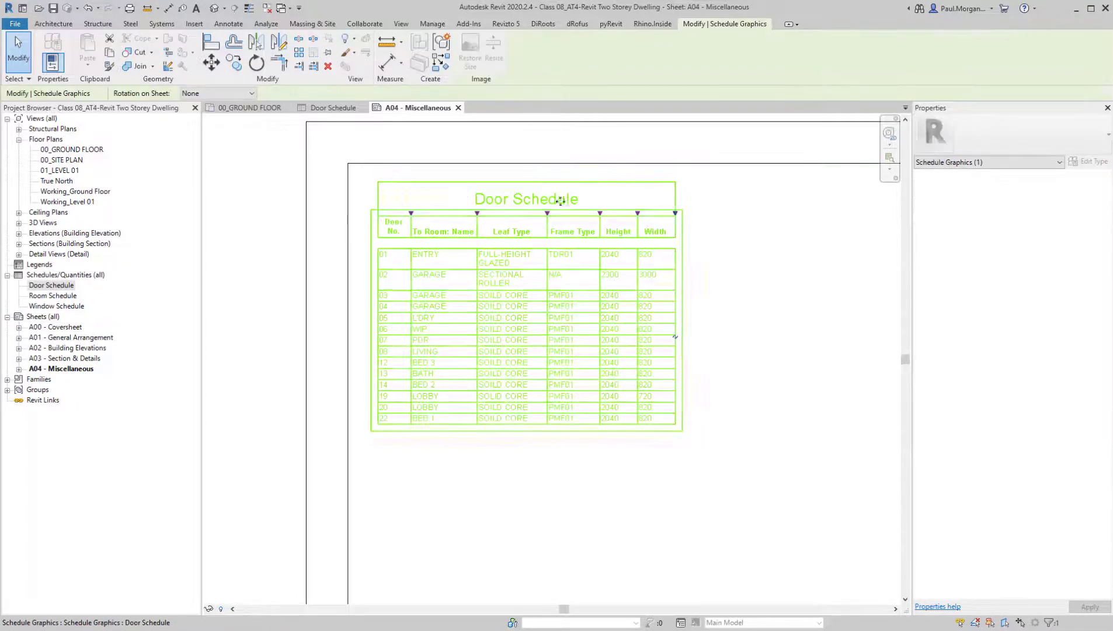
pyautogui.moveTo(556, 217); pyautogui.dragTo(590, 218)
pyautogui.click(630, 523)
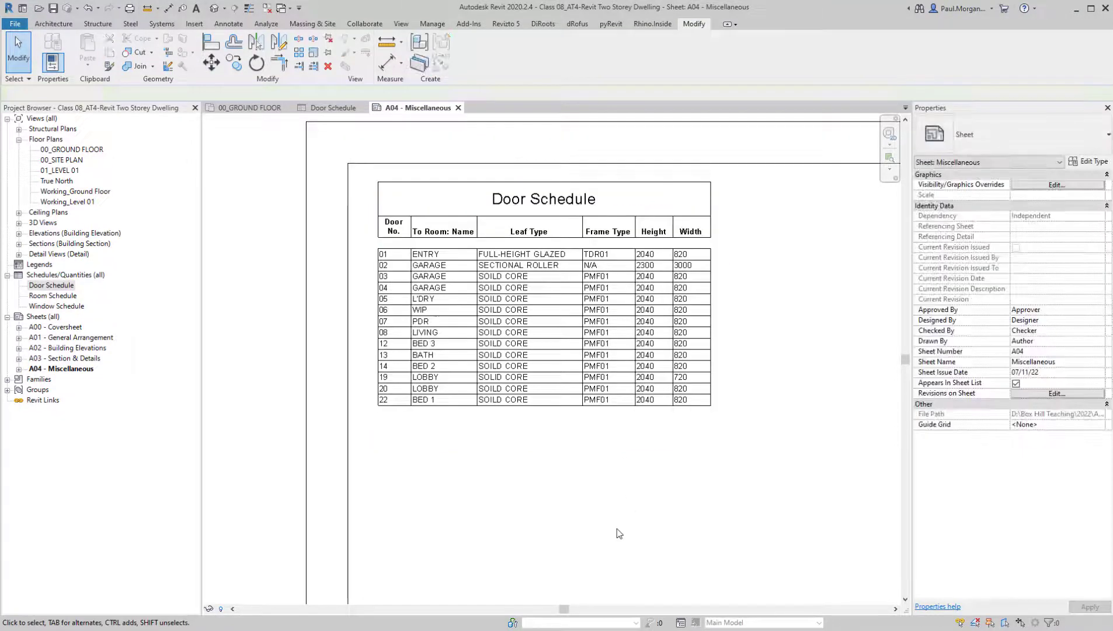
pyautogui.click(403, 396)
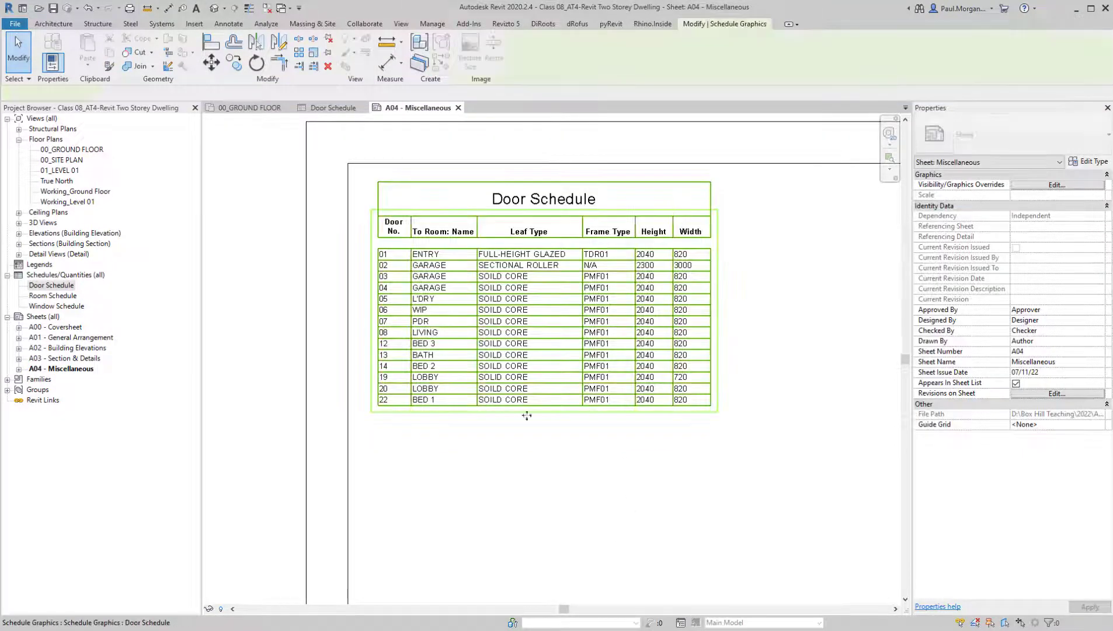
pyautogui.moveTo(417, 215); pyautogui.dragTo(425, 213)
pyautogui.click(490, 457)
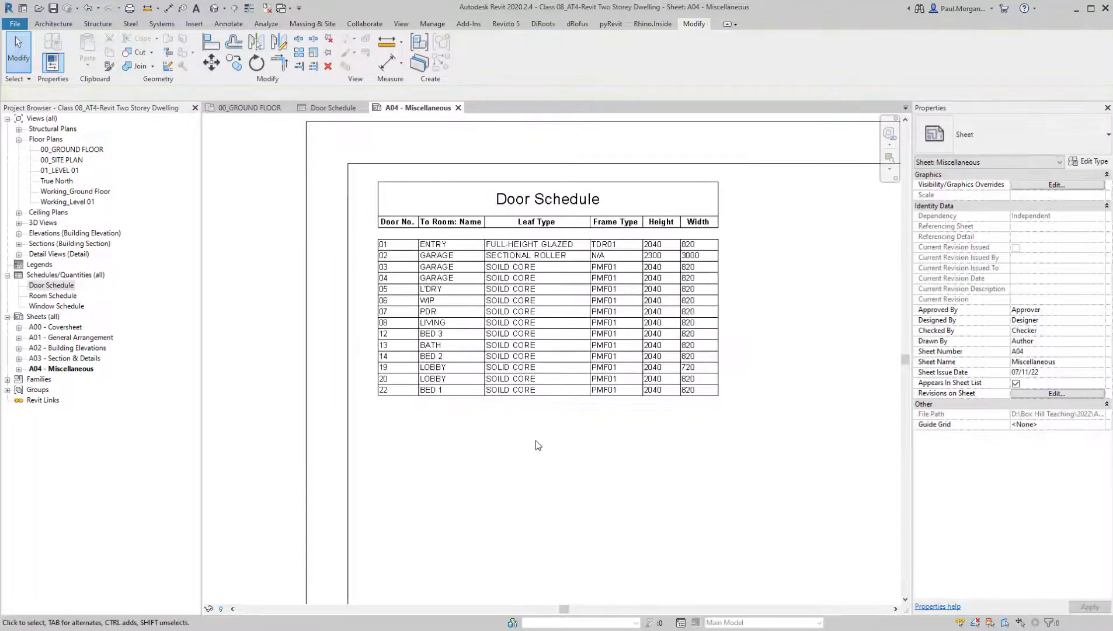
# Review the size and position of the Door Schedule within the whole A04 - Miscellaneous sheet
pyautogui.moveTo(537, 439); pyautogui.dragTo(456, 403, button='middle')
pyautogui.scroll(-1, 516, 440)
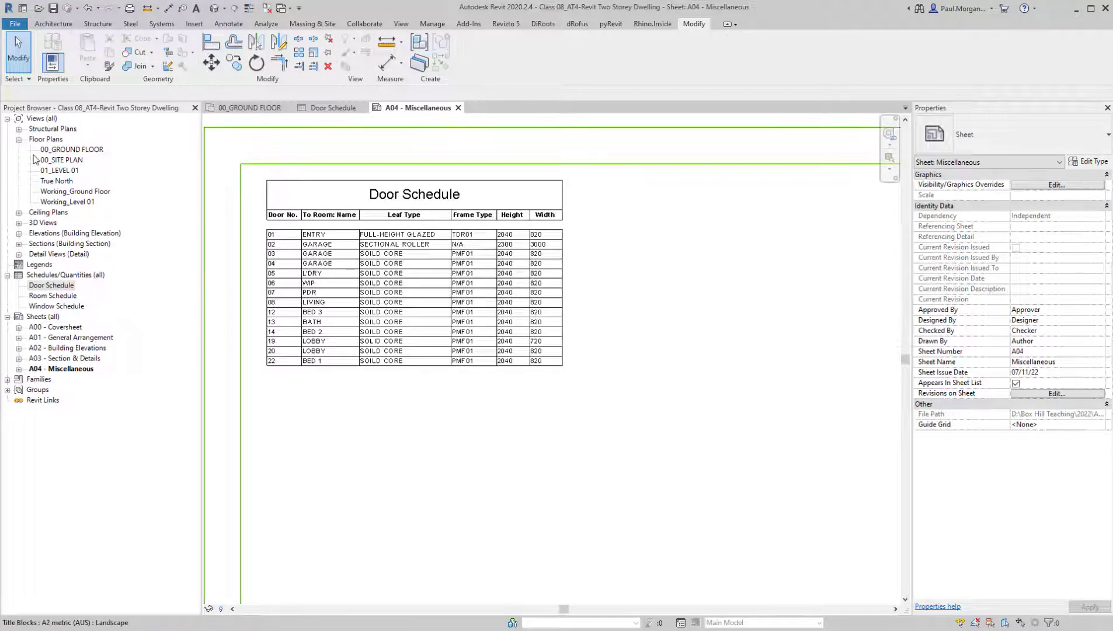
pyautogui.scroll(-4, 515, 338)
pyautogui.moveTo(641, 399); pyautogui.dragTo(559, 327, button='middle')
pyautogui.scroll(-3, 559, 327)
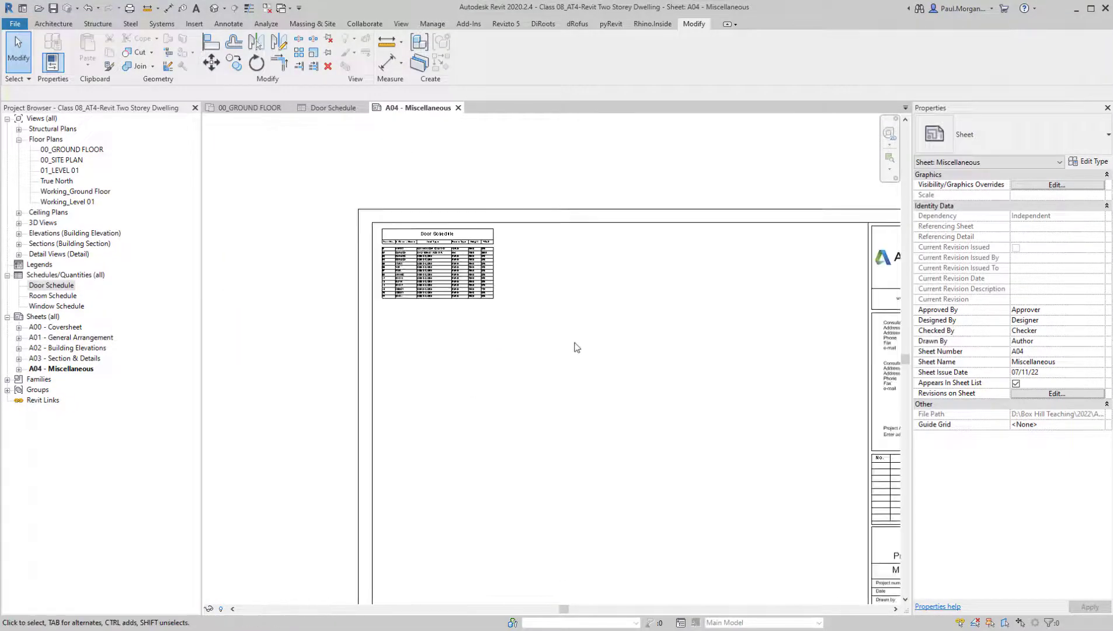
pyautogui.moveTo(729, 439); pyautogui.dragTo(585, 421, button='middle')
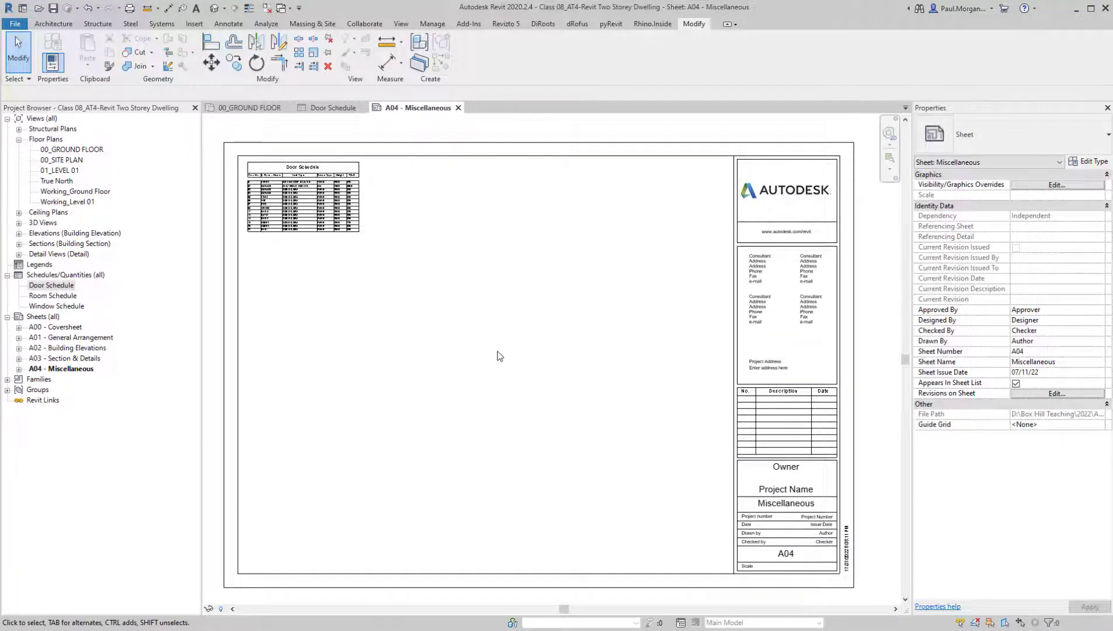
pyautogui.moveTo(497, 352); pyautogui.dragTo(503, 348, button='middle')
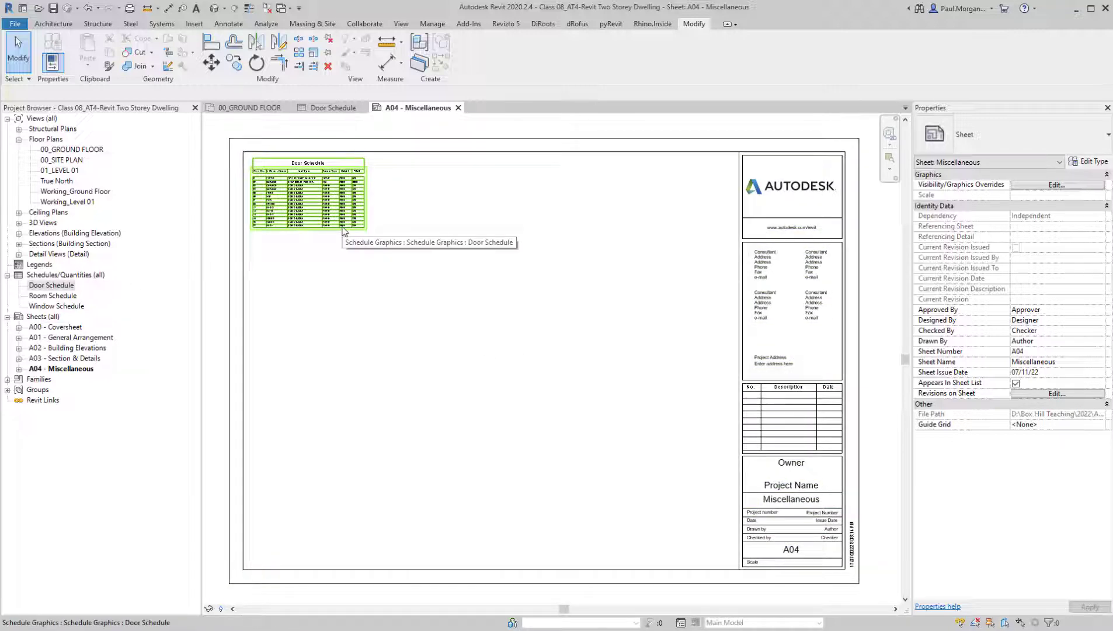
pyautogui.moveTo(386, 258); pyautogui.dragTo(402, 251, button='middle')
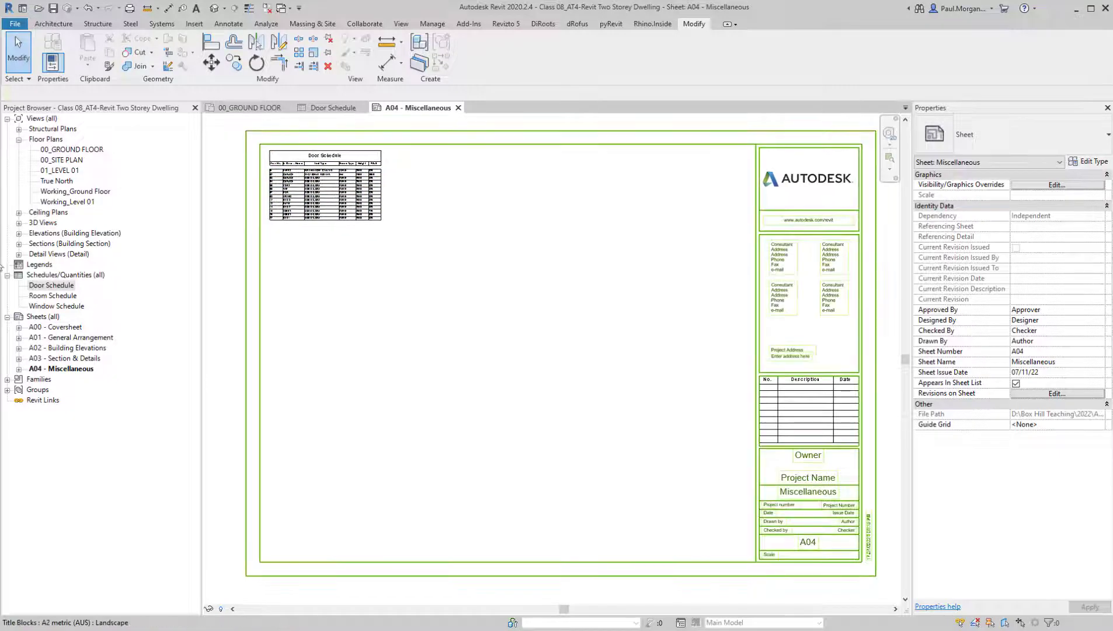
# Open sheet A01 - General Arrangement and place the Door Schedule beside the room schedule, below the floor plans
pyautogui.click(36, 265)
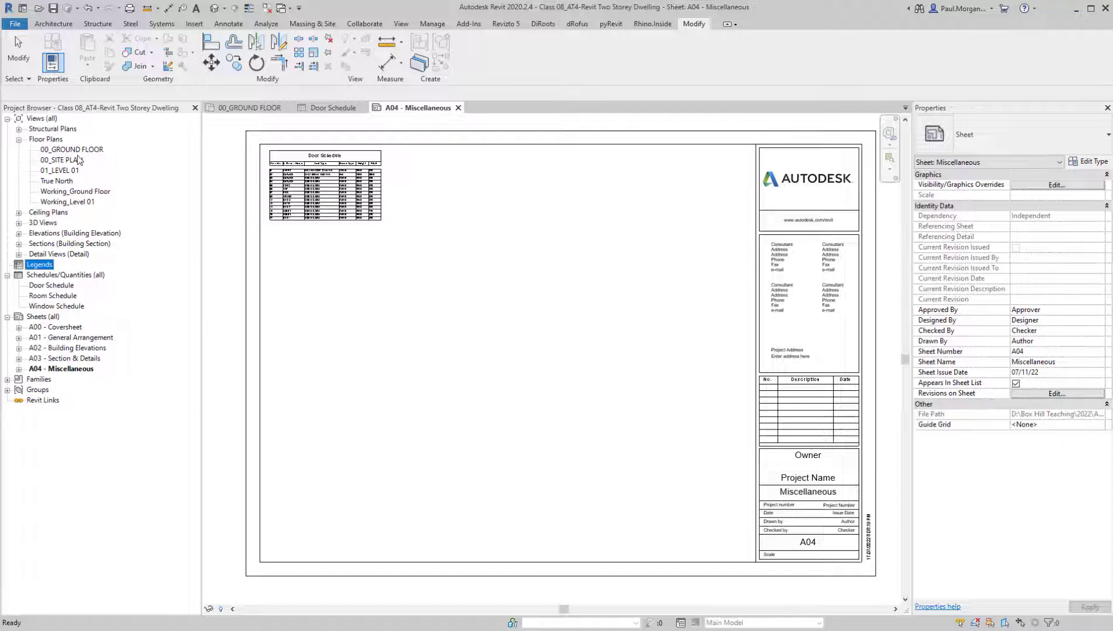
pyautogui.click(41, 286)
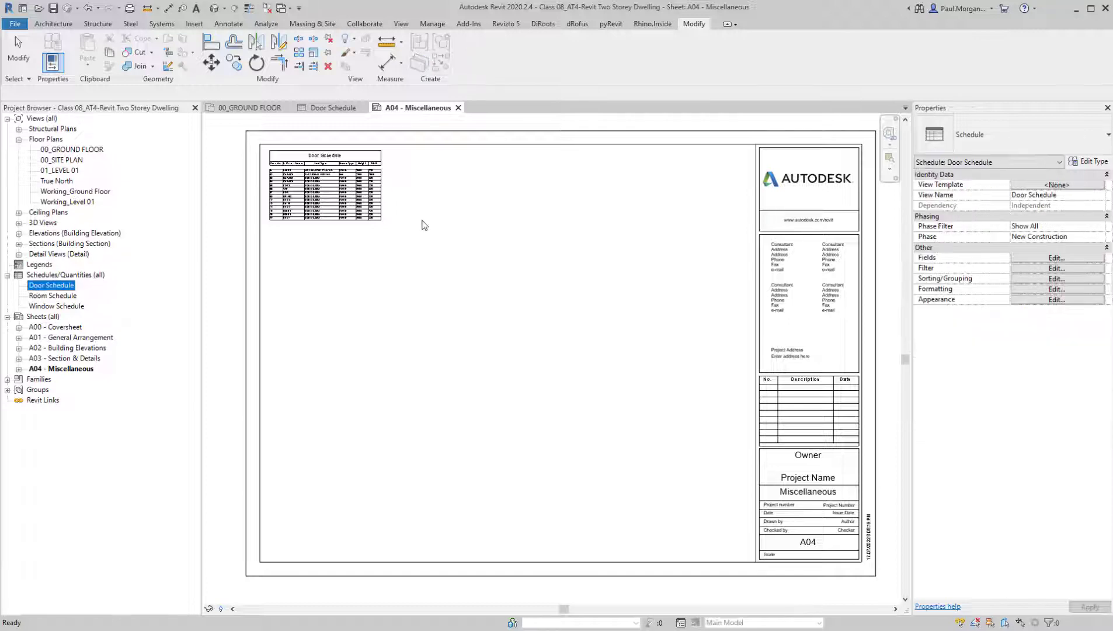
pyautogui.doubleClick(74, 338)
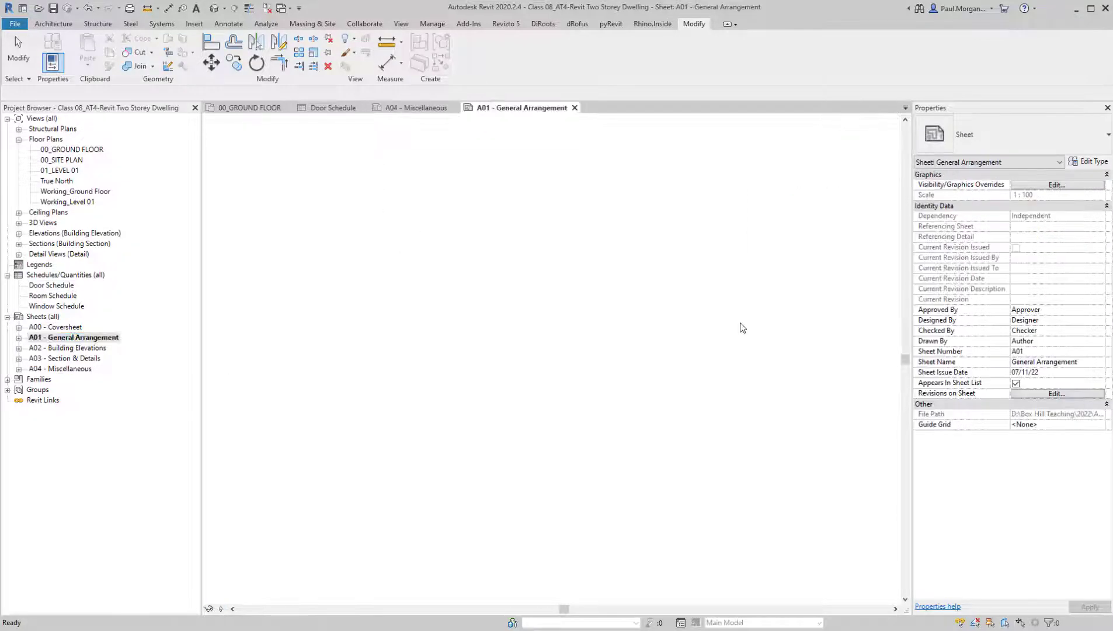
pyautogui.click(48, 288)
pyautogui.moveTo(47, 292); pyautogui.dragTo(665, 476)
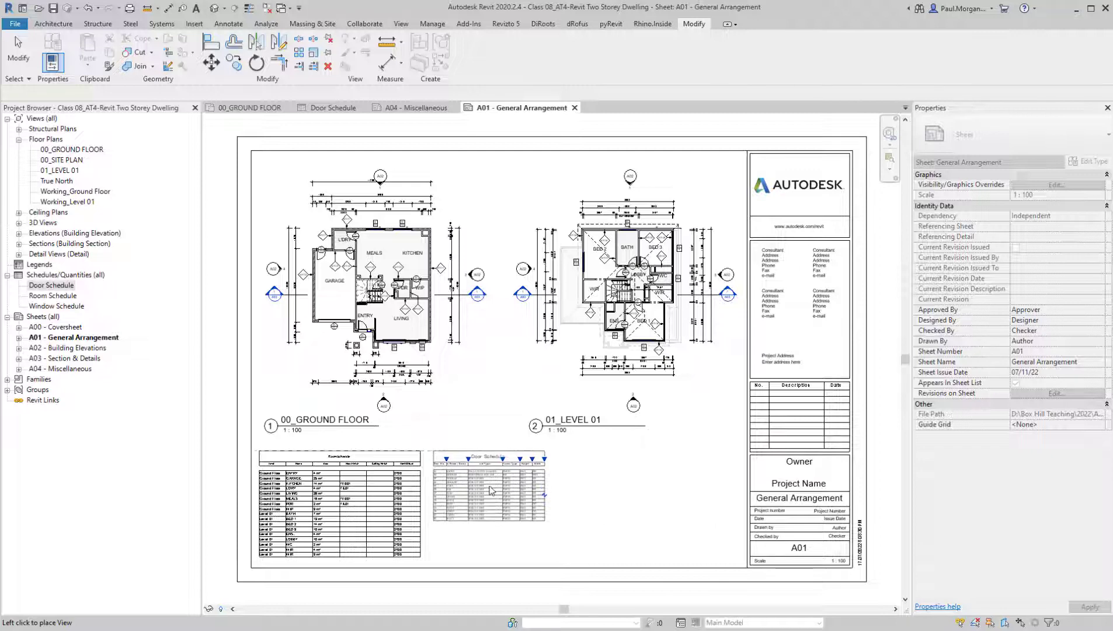
pyautogui.click(491, 491)
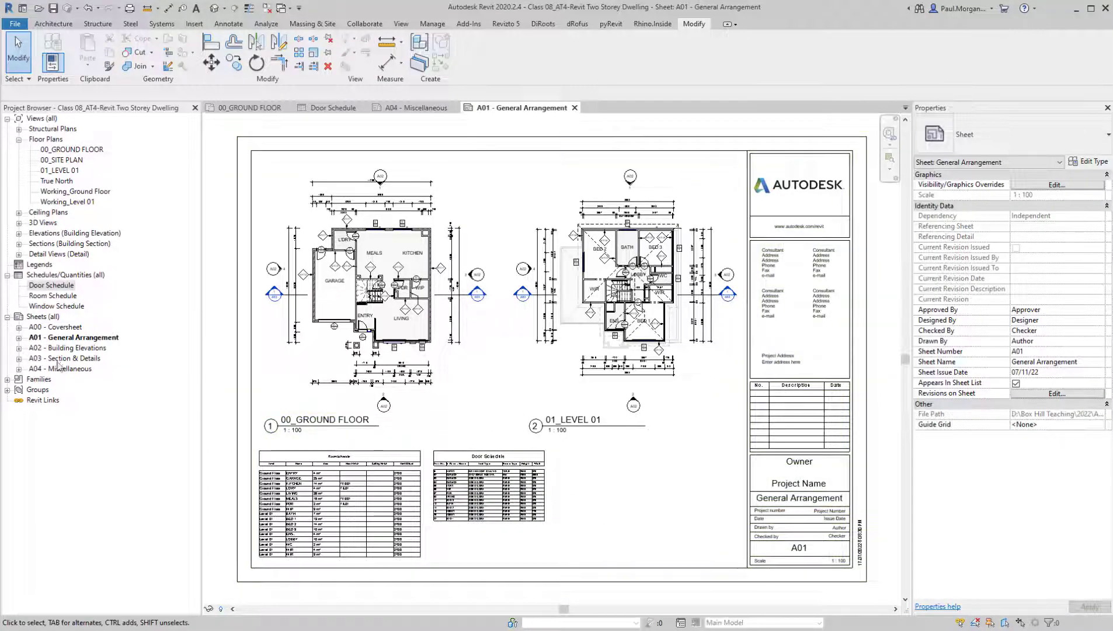
# Open sheet A02 - Building Elevations and try to place the 00_GROUND FLOOR plan on it
pyautogui.click(71, 349)
pyautogui.doubleClick(71, 348)
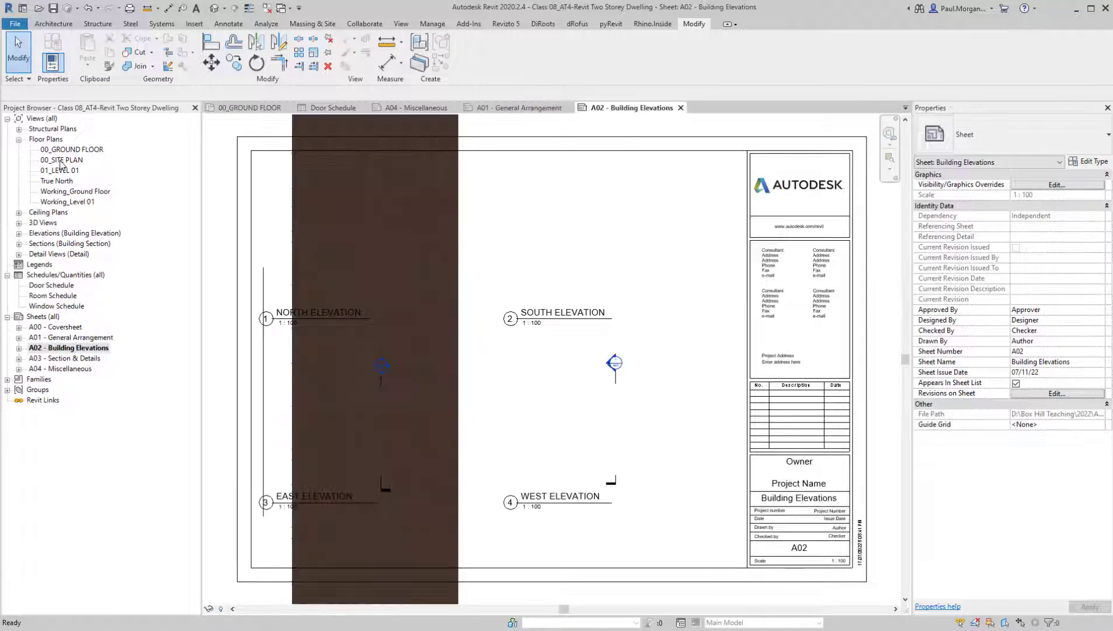
pyautogui.click(60, 150)
pyautogui.moveTo(60, 153); pyautogui.dragTo(759, 233)
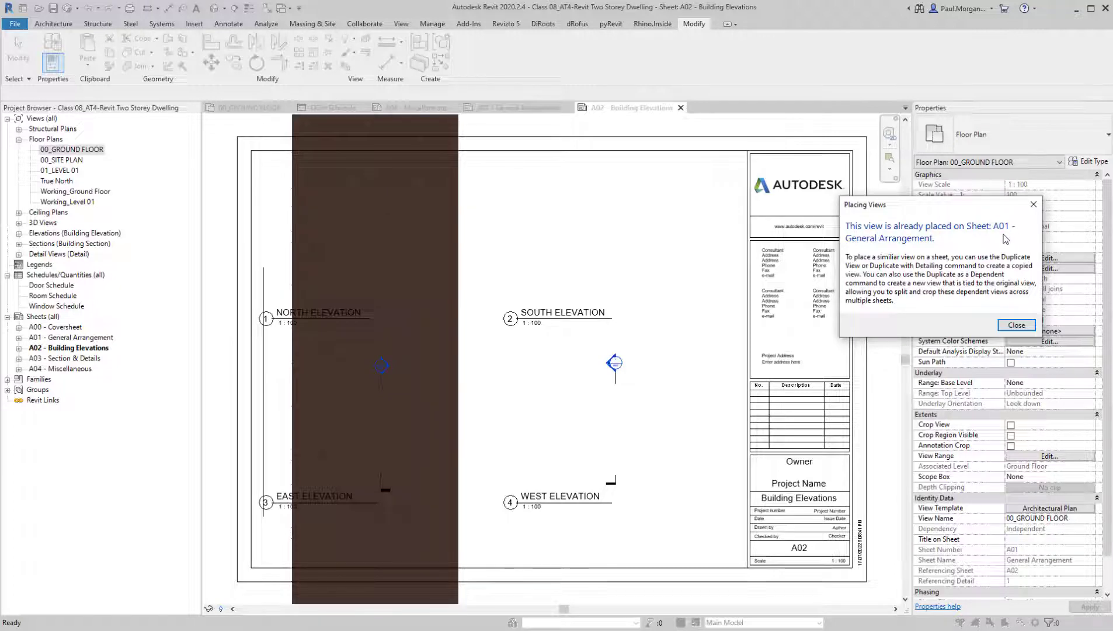
pyautogui.click(1003, 326)
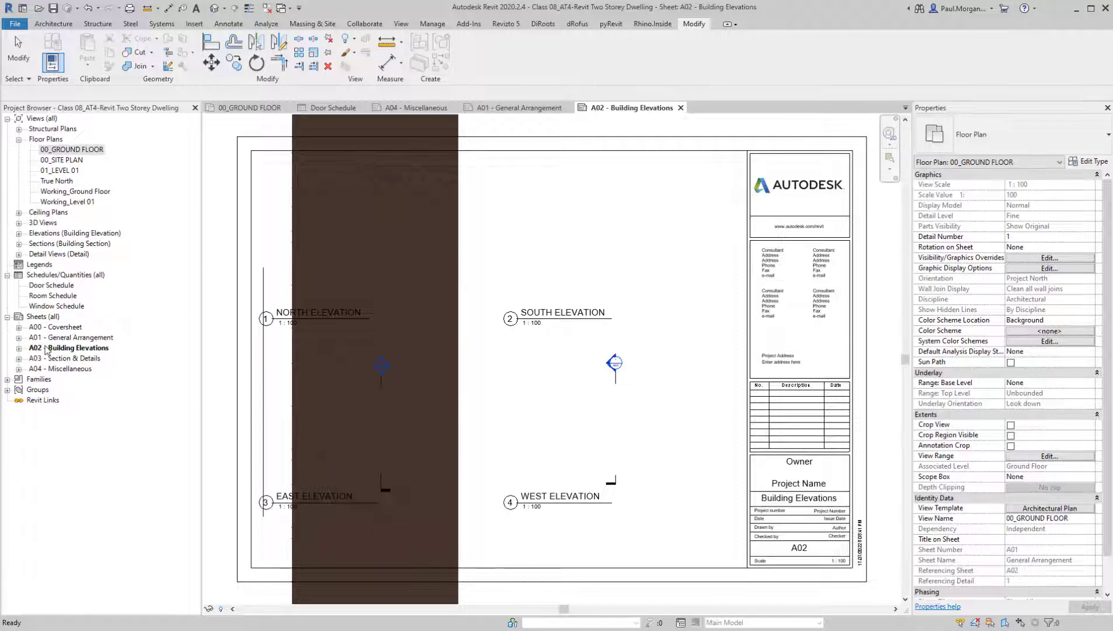
# Return to sheet A04 - Miscellaneous and create a new legend view named DOOR SCHEDULE at scale 1:50
pyautogui.doubleClick(65, 369)
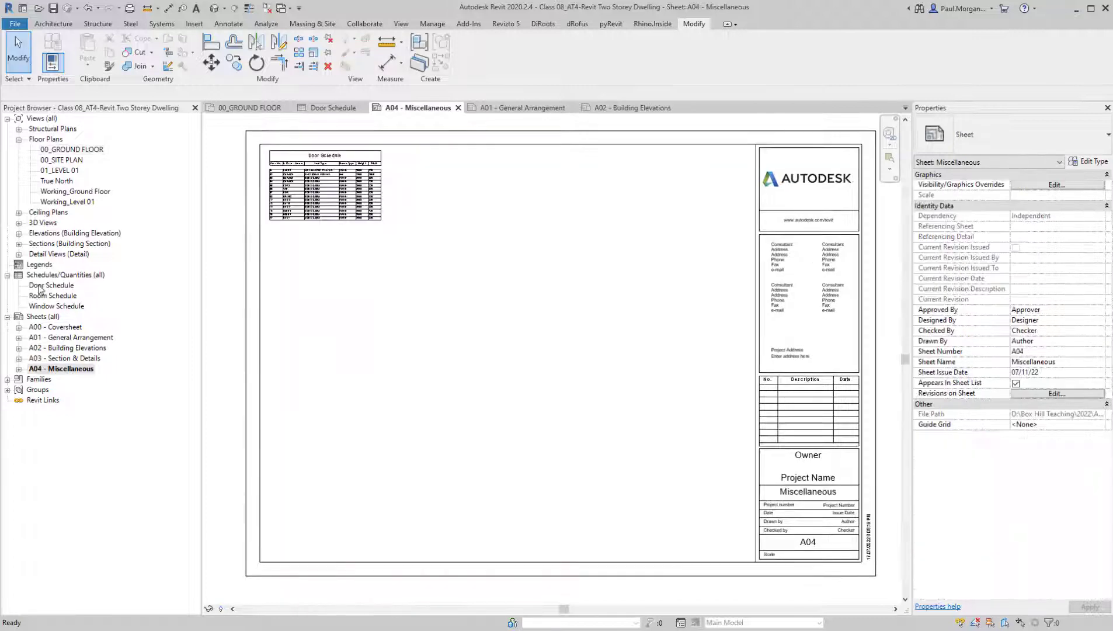
pyautogui.click(38, 264)
pyautogui.rightClick(39, 265)
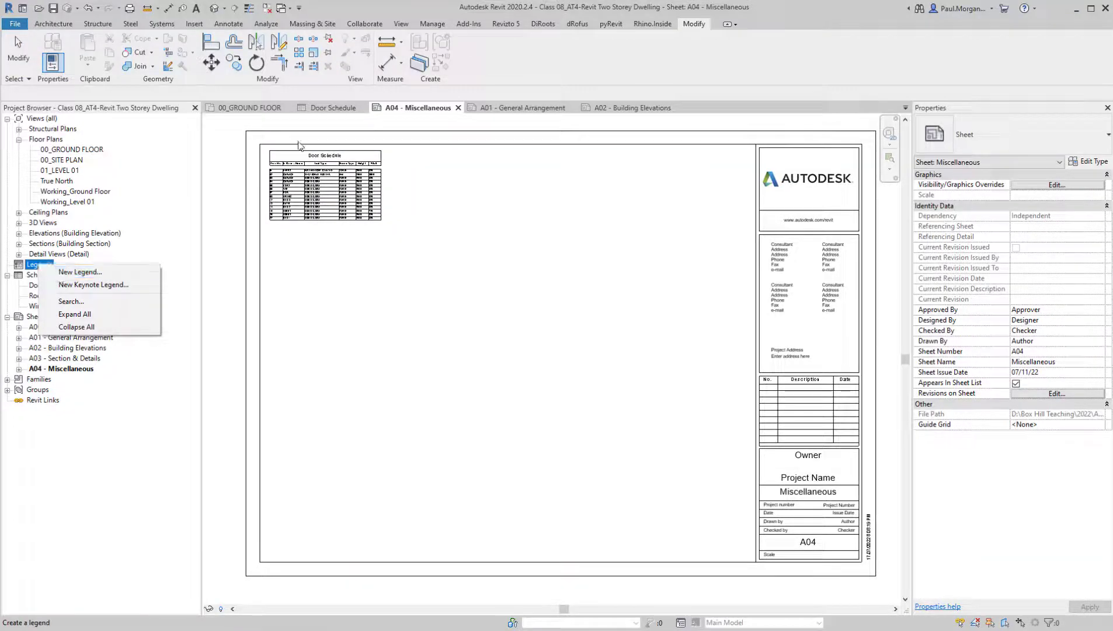
pyautogui.click(408, 24)
pyautogui.click(404, 26)
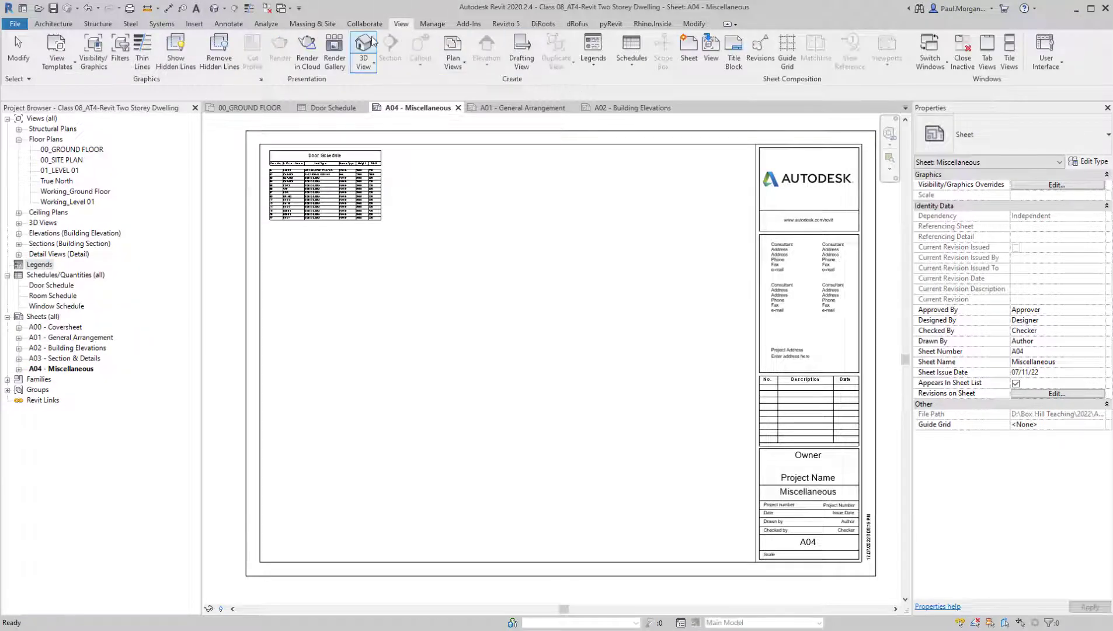
pyautogui.click(592, 62)
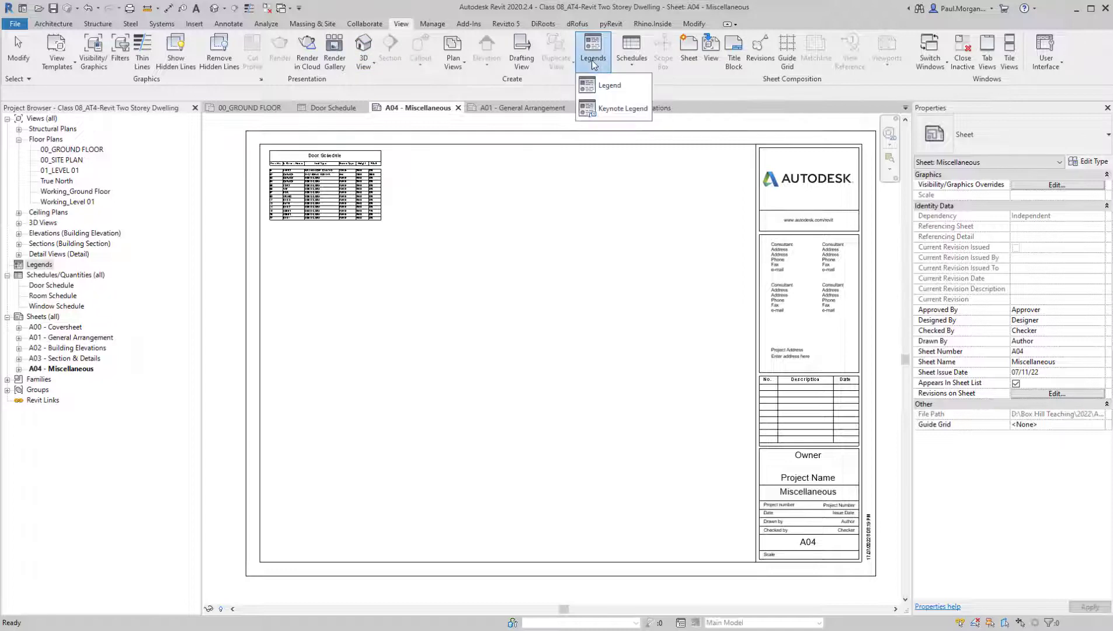
pyautogui.click(608, 85)
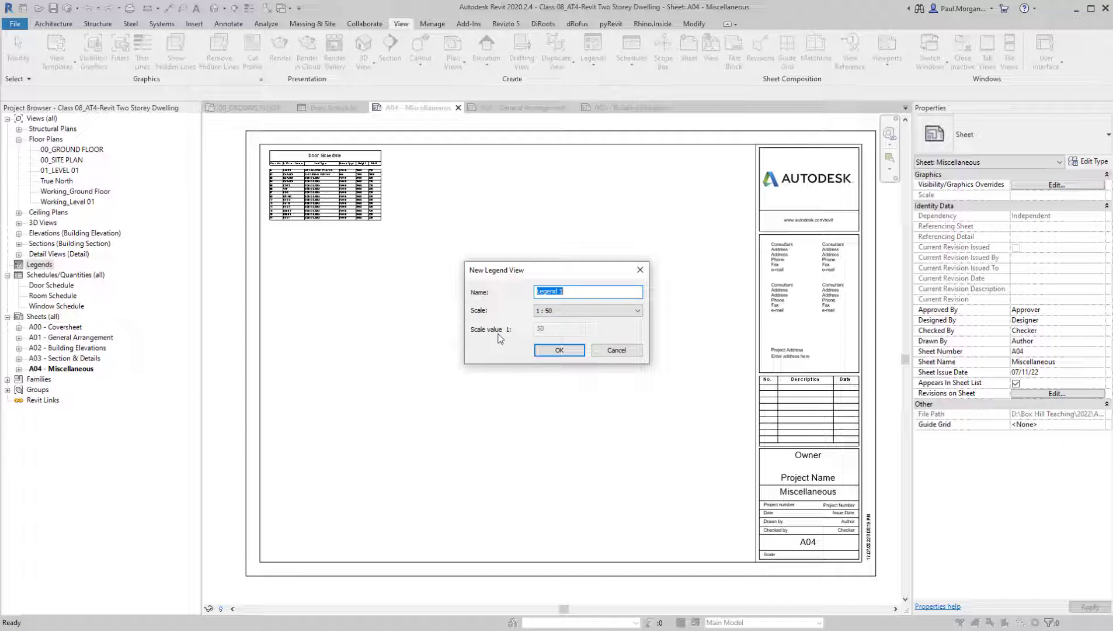
pyautogui.write('DOOR SCHEDULE')
pyautogui.click(560, 349)
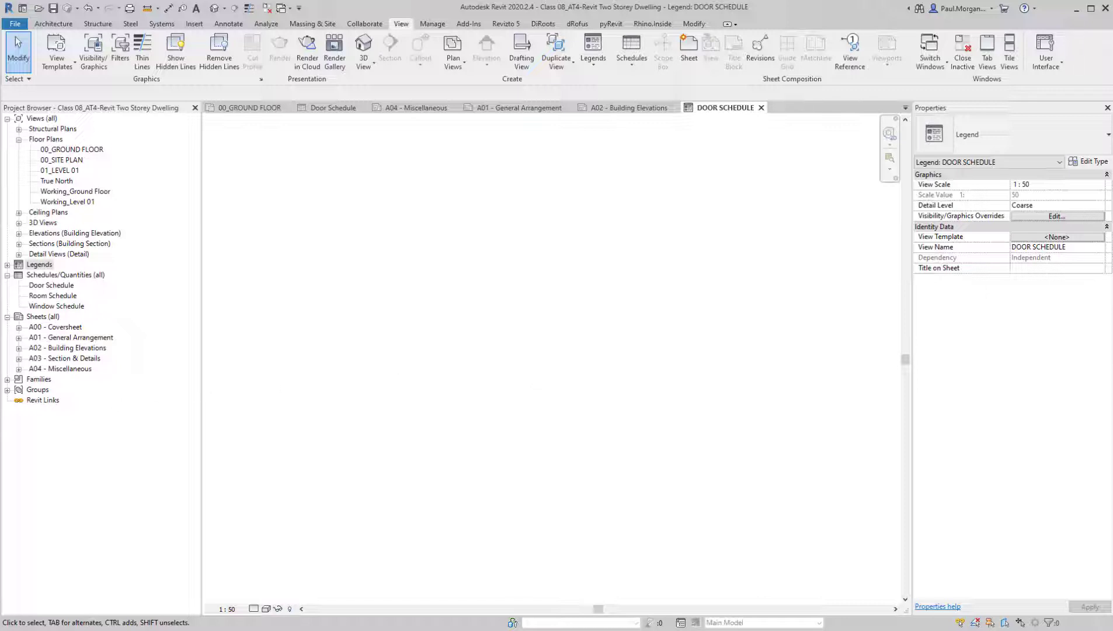
# Find the door families in the project and expand Single - Steel Frame (AUS) to list its types
pyautogui.click(7, 380)
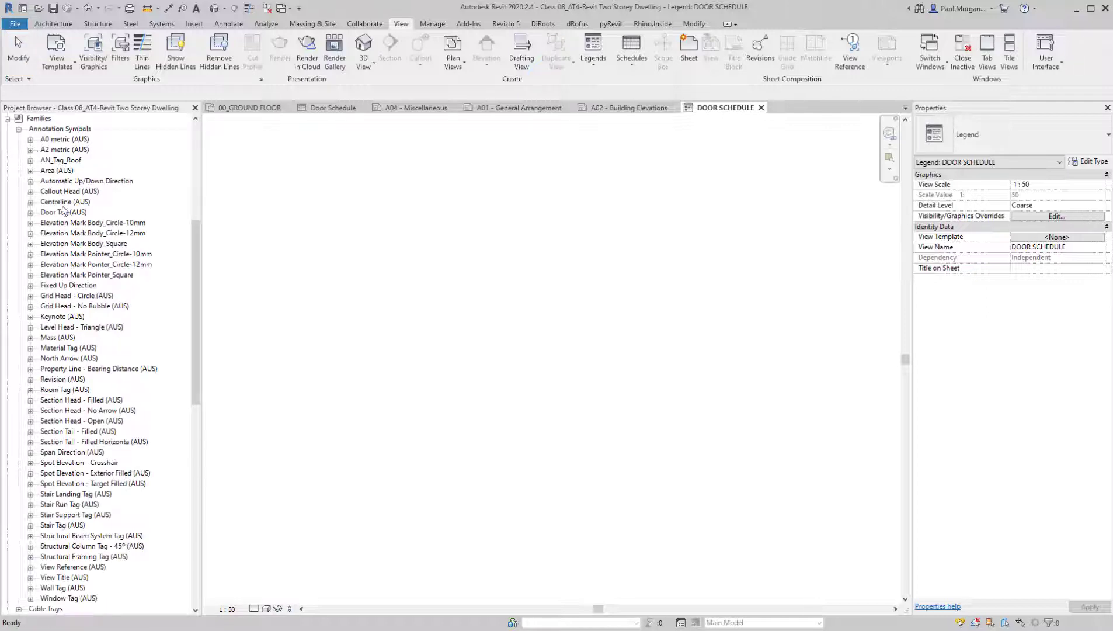
pyautogui.click(61, 232)
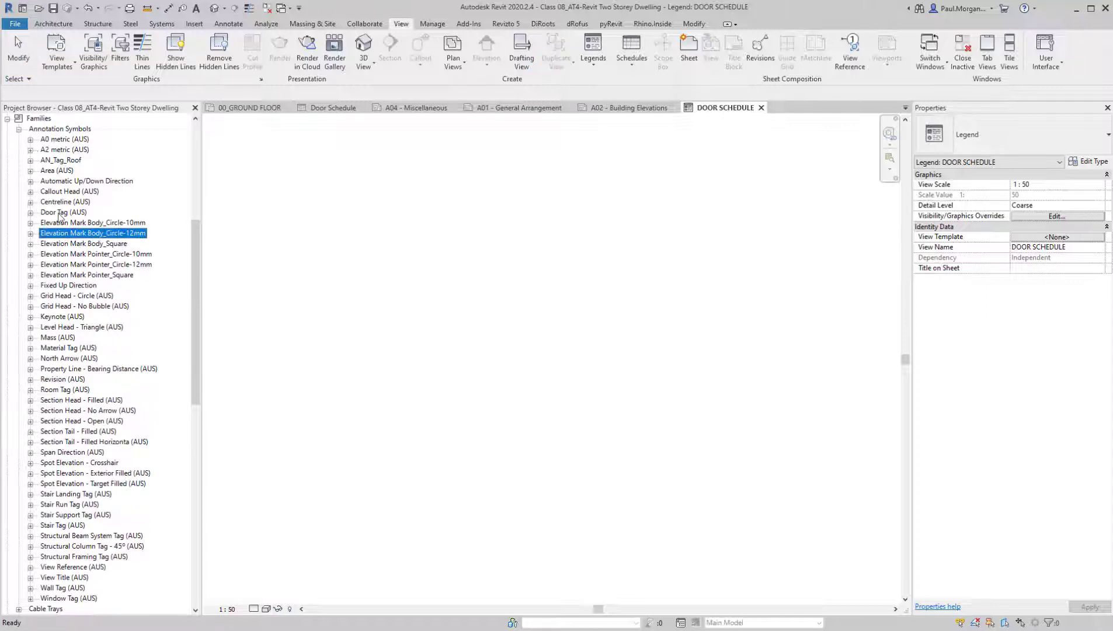
pyautogui.click(18, 129)
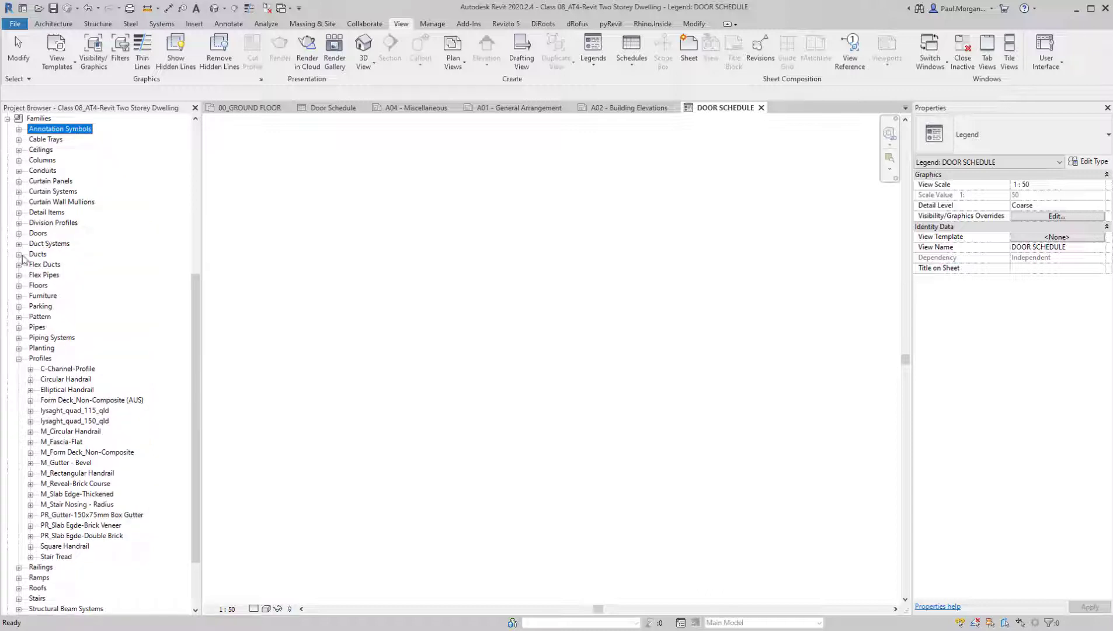
pyautogui.click(19, 358)
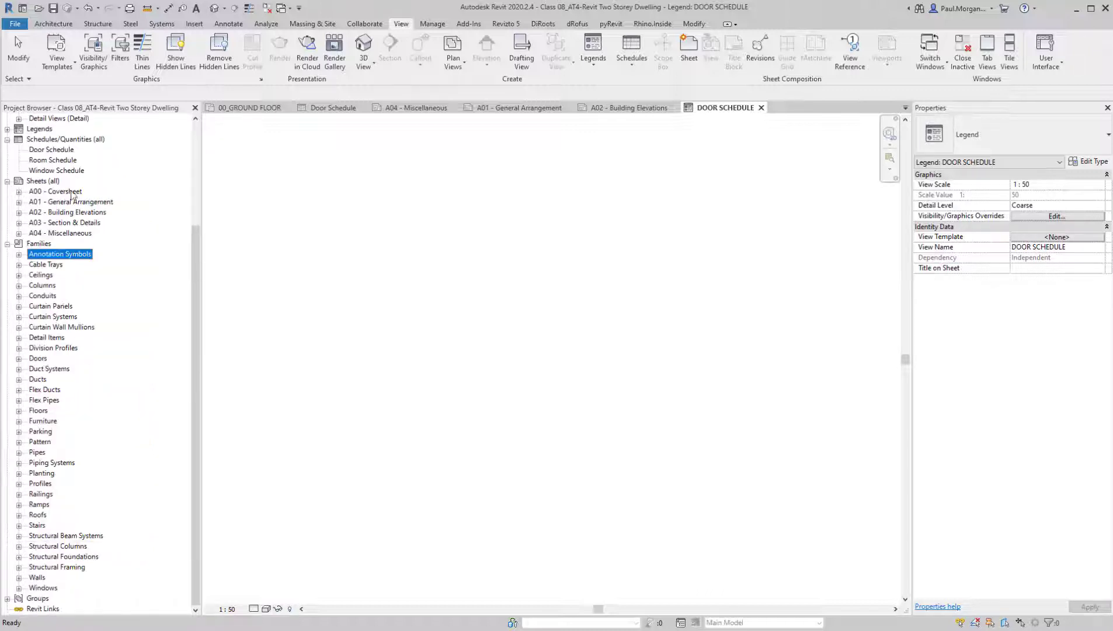
pyautogui.doubleClick(38, 358)
pyautogui.scroll(-1, 82, 374)
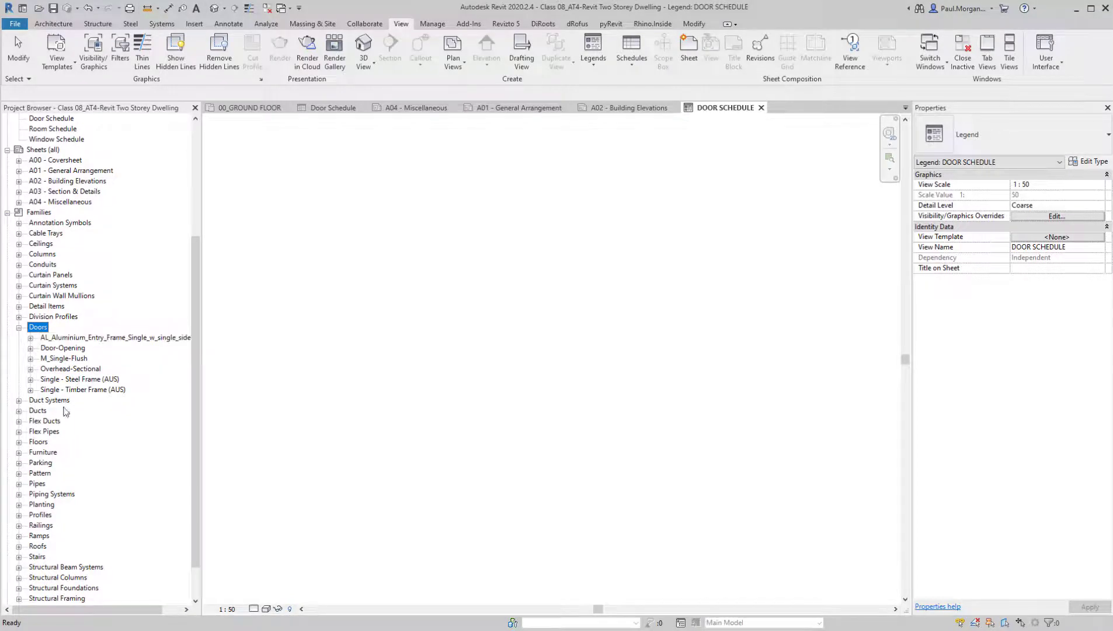
pyautogui.click(102, 380)
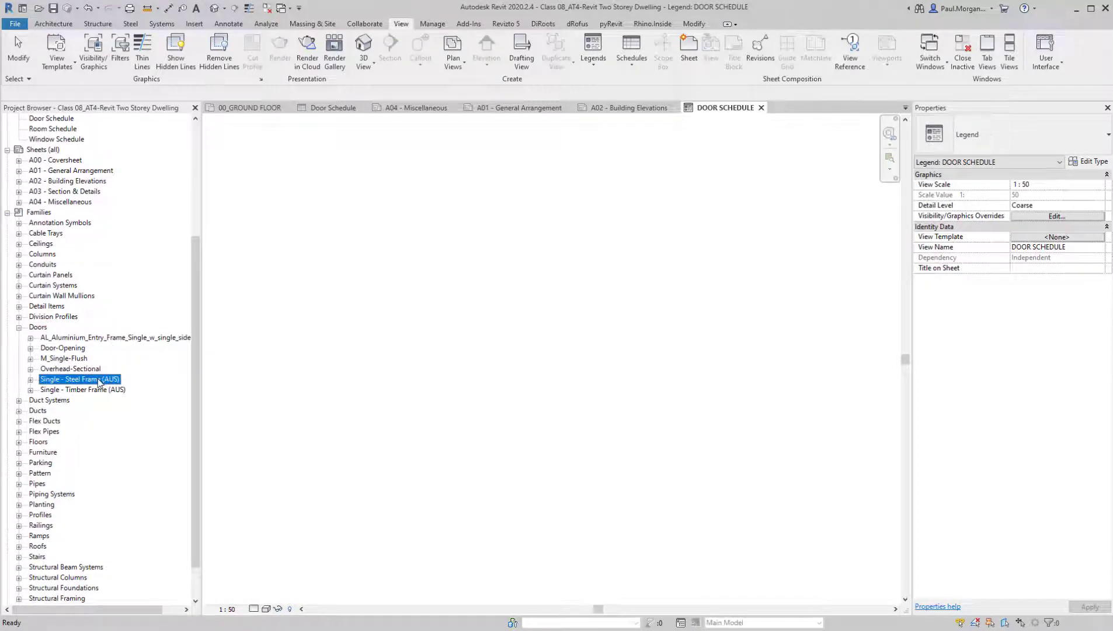
pyautogui.click(30, 380)
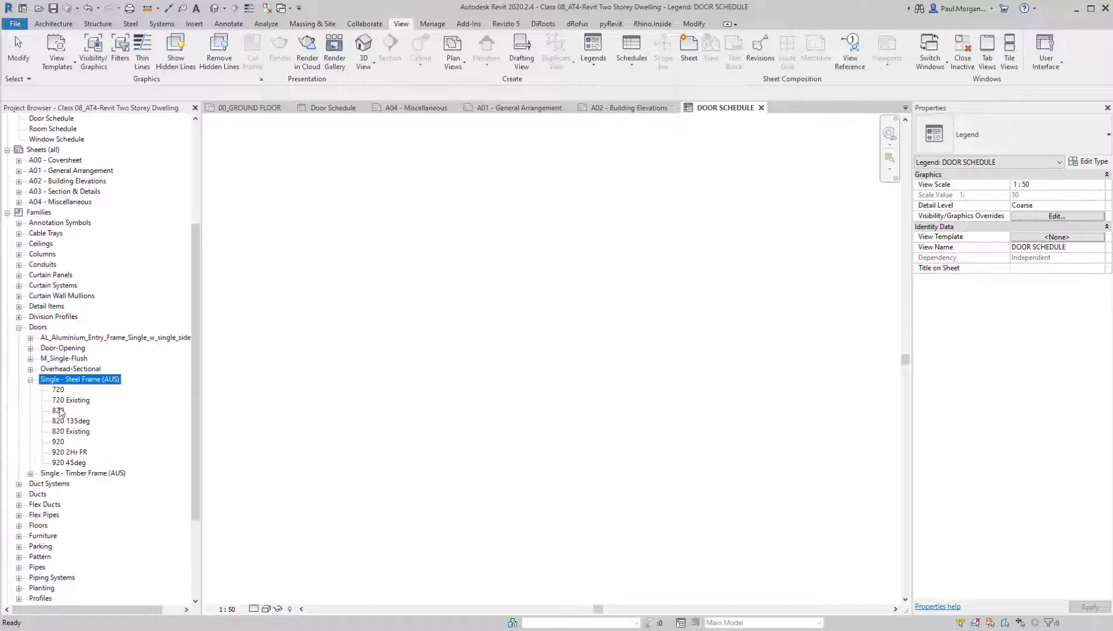
# Place the Single - Steel Frame (AUS) 820 door in the DOOR SCHEDULE legend as an Elevation : Back view
pyautogui.click(57, 411)
pyautogui.click(59, 389)
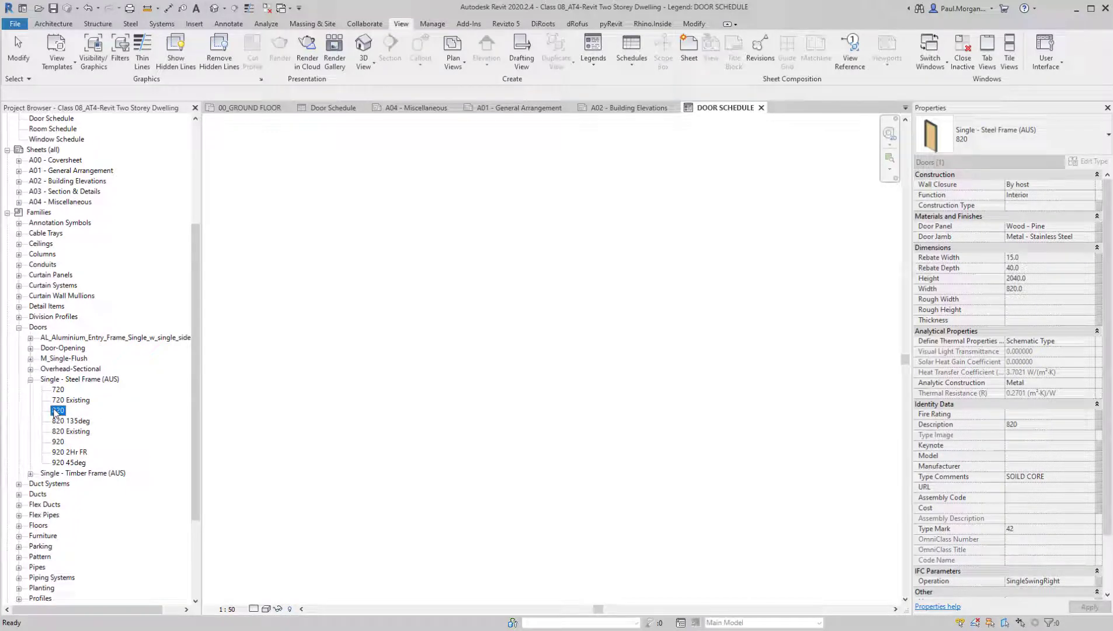
pyautogui.moveTo(58, 411); pyautogui.dragTo(357, 304)
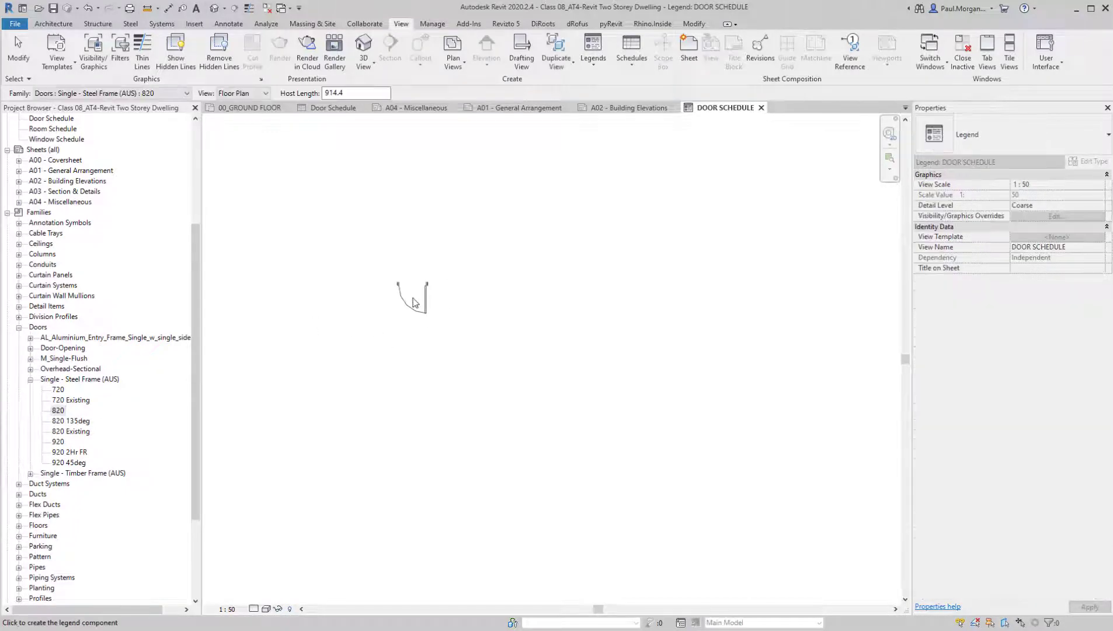
pyautogui.scroll(3, 415, 303)
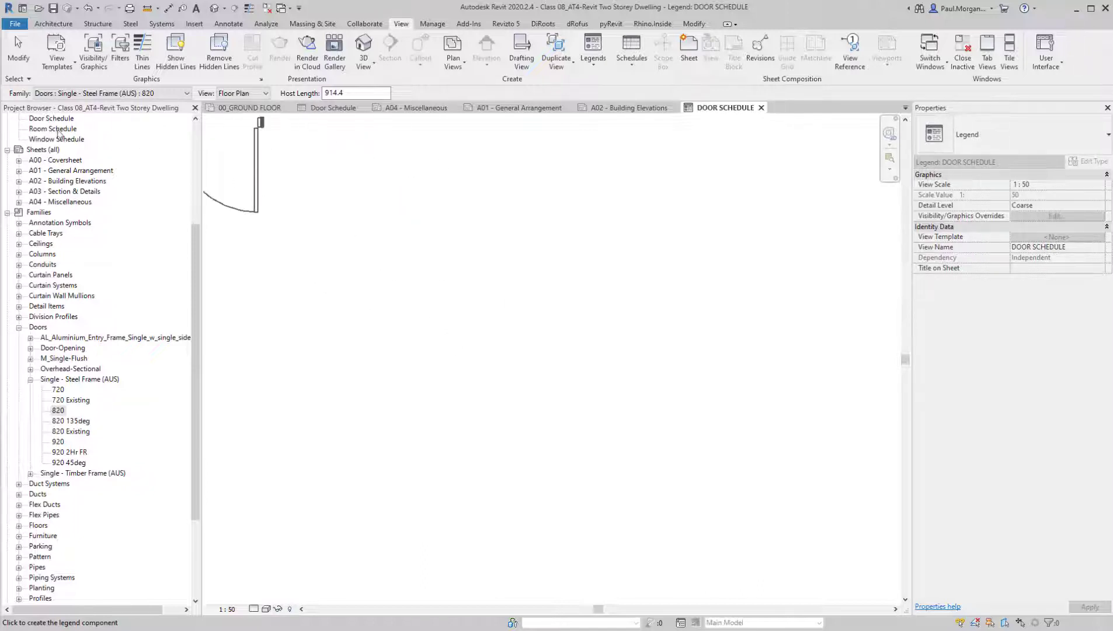
pyautogui.click(90, 94)
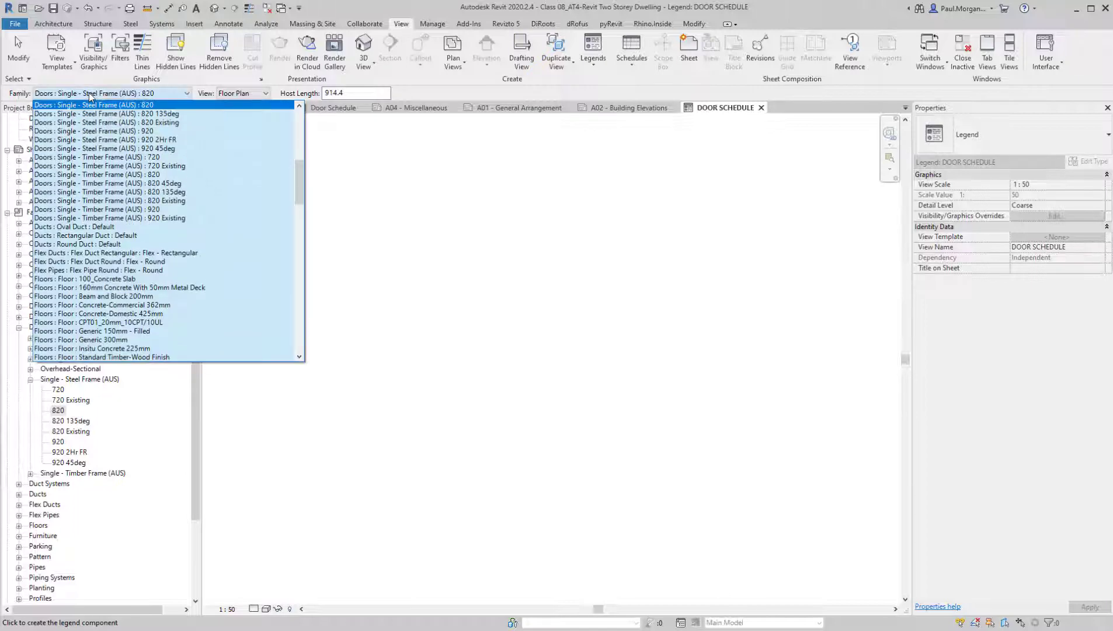
pyautogui.scroll(-2, 273, 228)
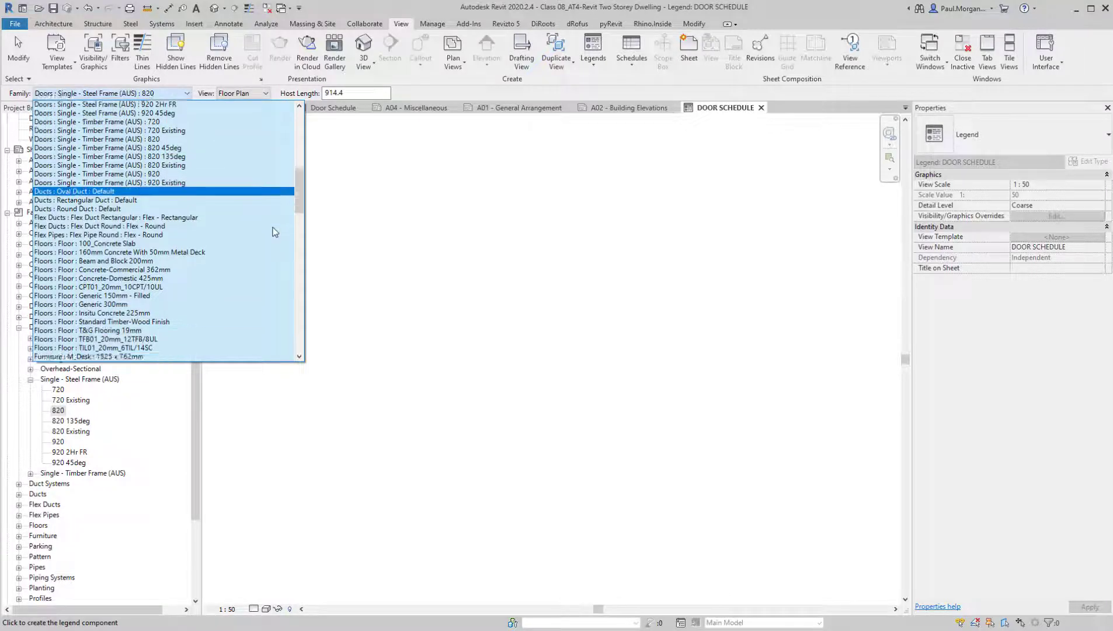
pyautogui.scroll(2, 273, 226)
pyautogui.scroll(3, 271, 230)
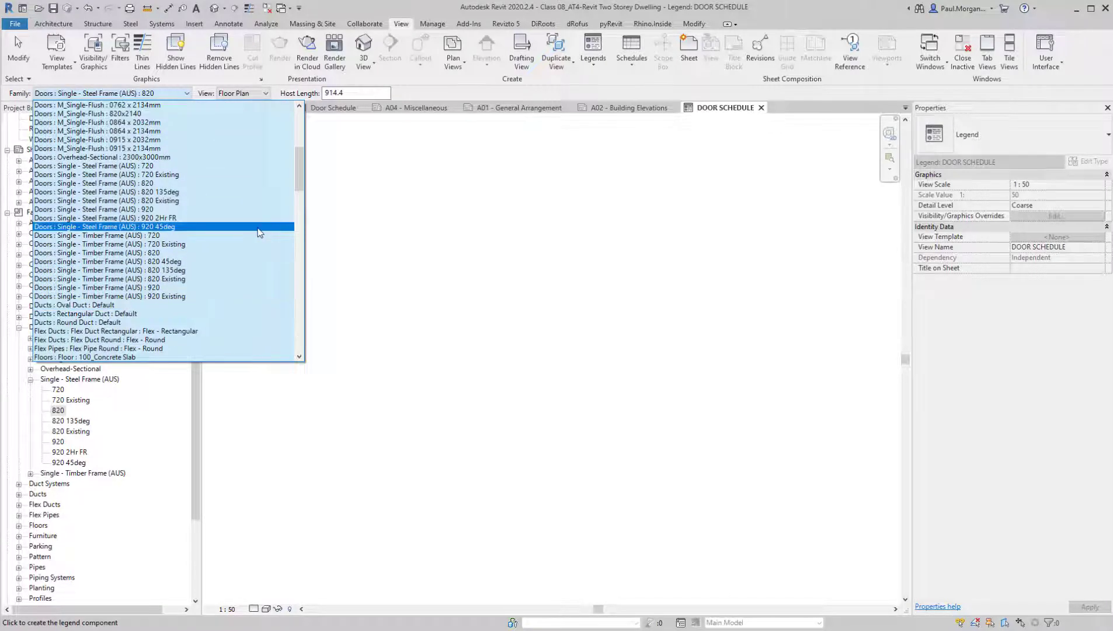
pyautogui.click(229, 96)
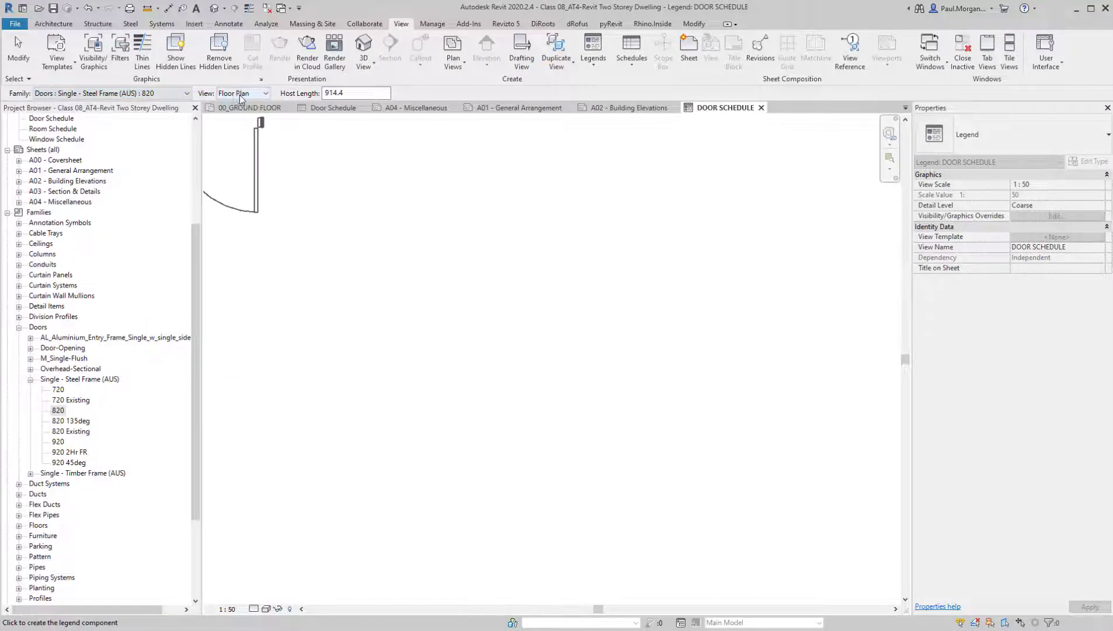
pyautogui.click(239, 95)
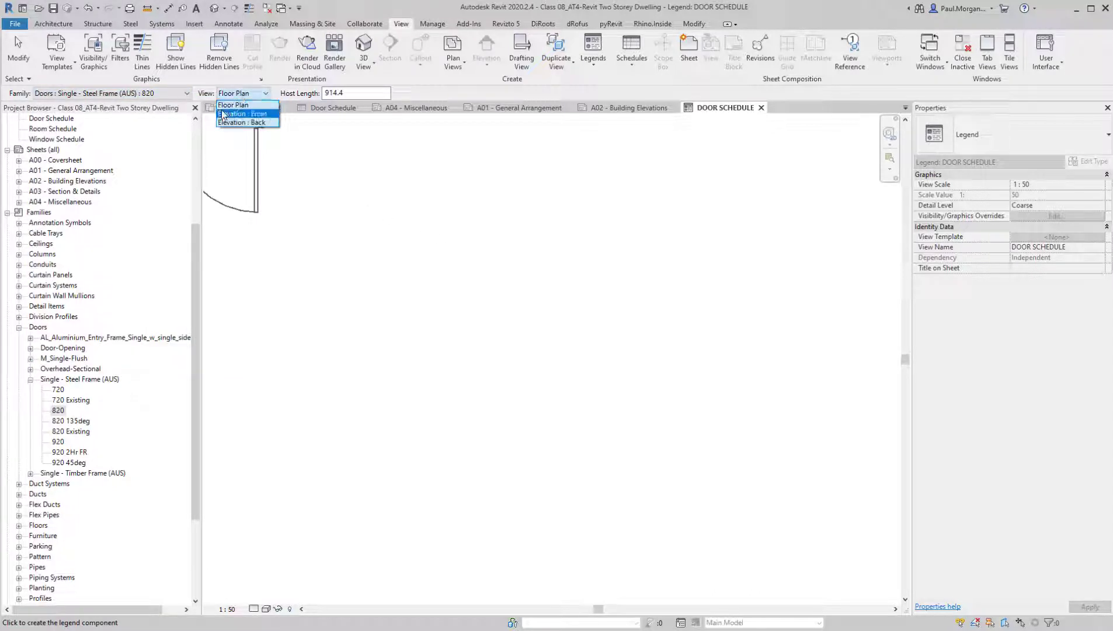
pyautogui.click(272, 105)
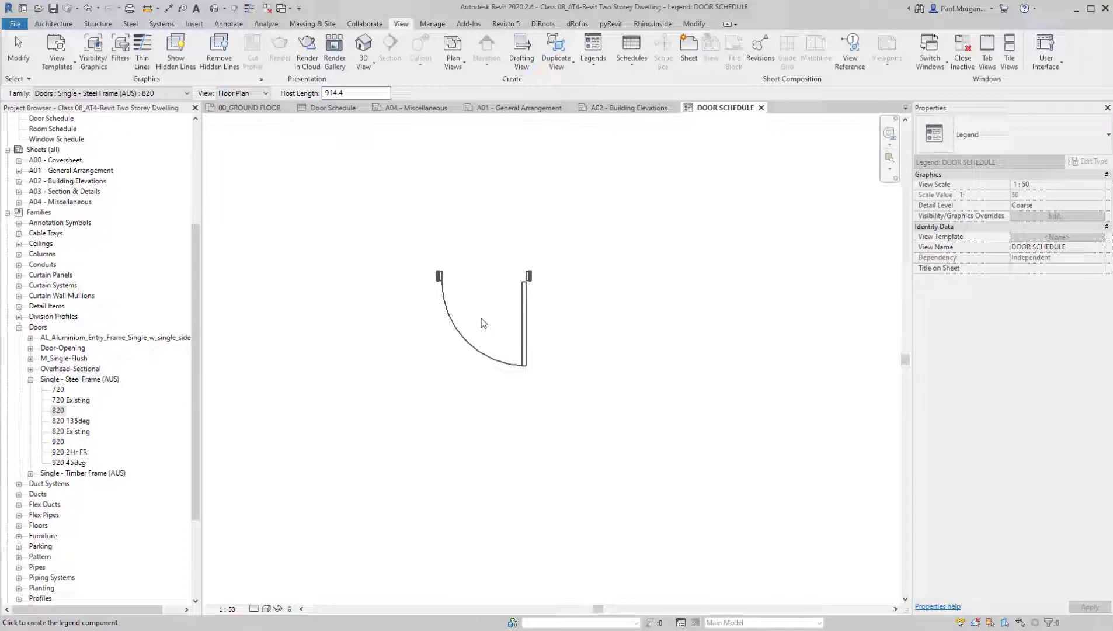
pyautogui.click(259, 94)
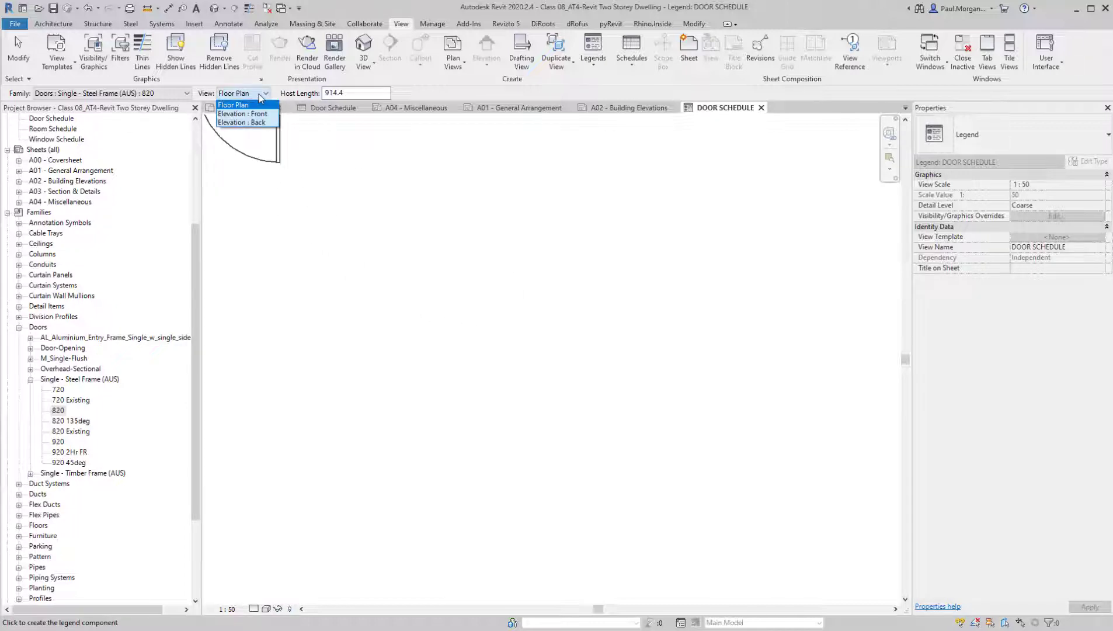
pyautogui.click(259, 123)
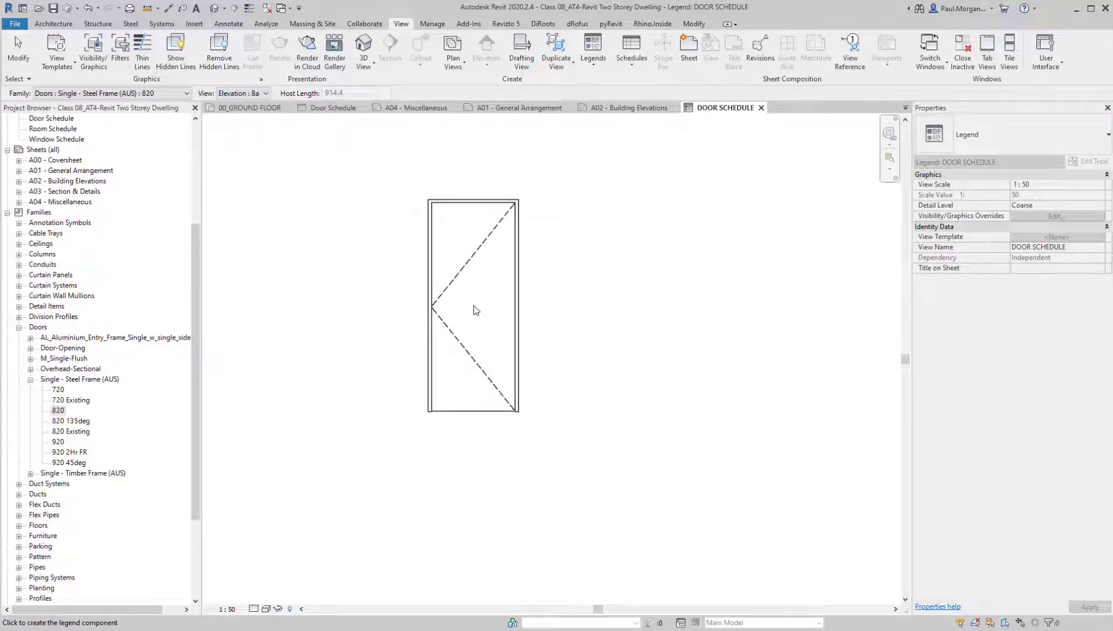
pyautogui.click(476, 310)
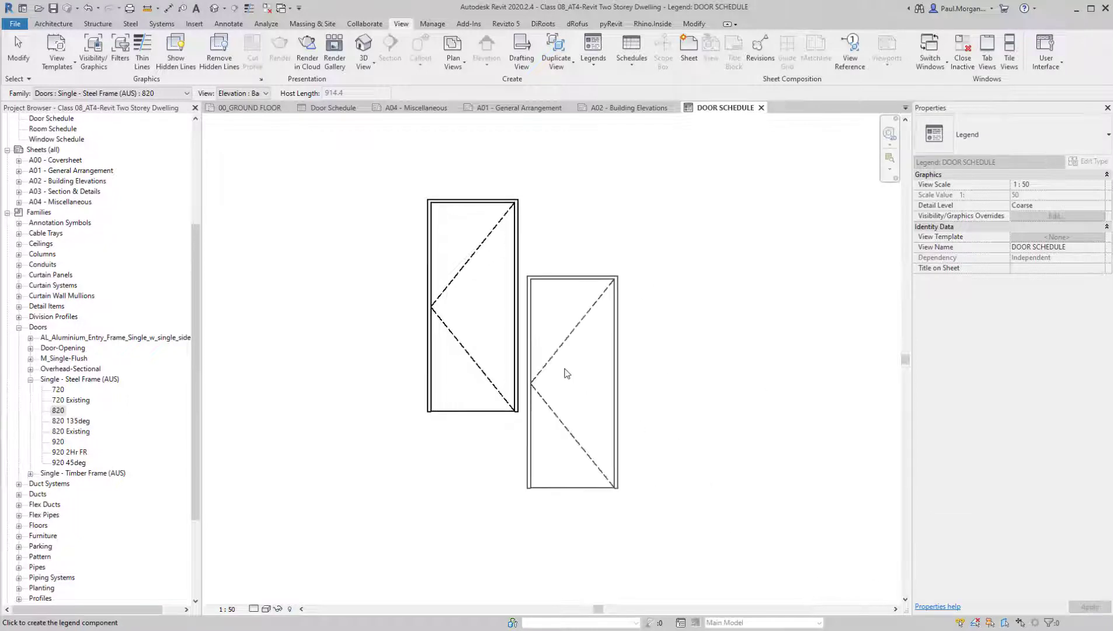
# Place the Single - Steel Frame (AUS) 720 door beside the 820 door as an Elevation : Back view
pyautogui.moveTo(575, 314); pyautogui.dragTo(536, 317, button='middle')
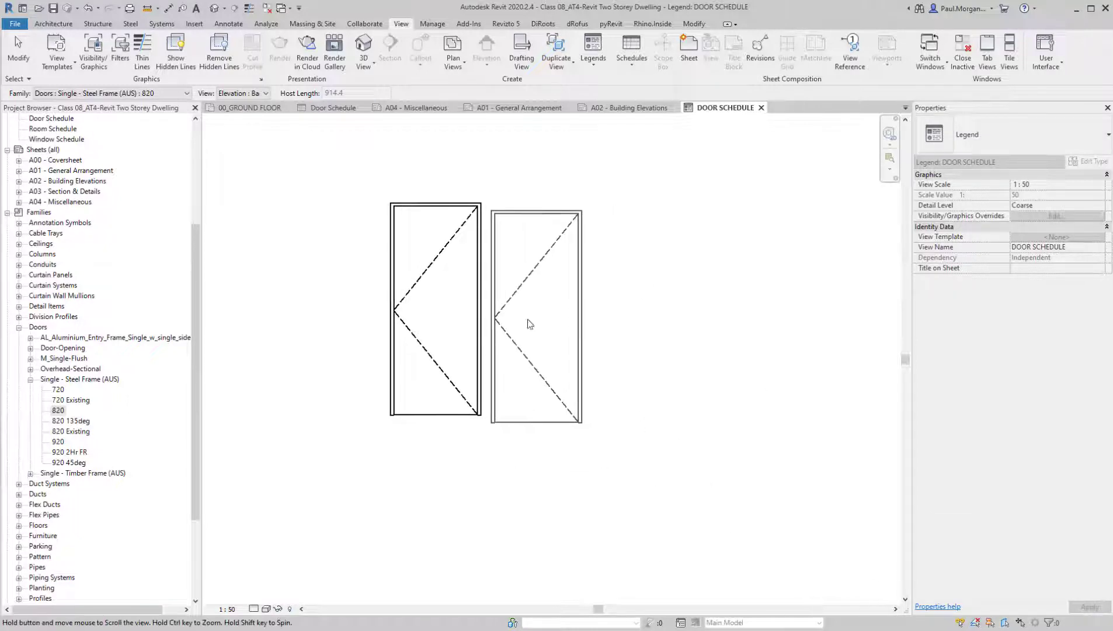
pyautogui.click(59, 390)
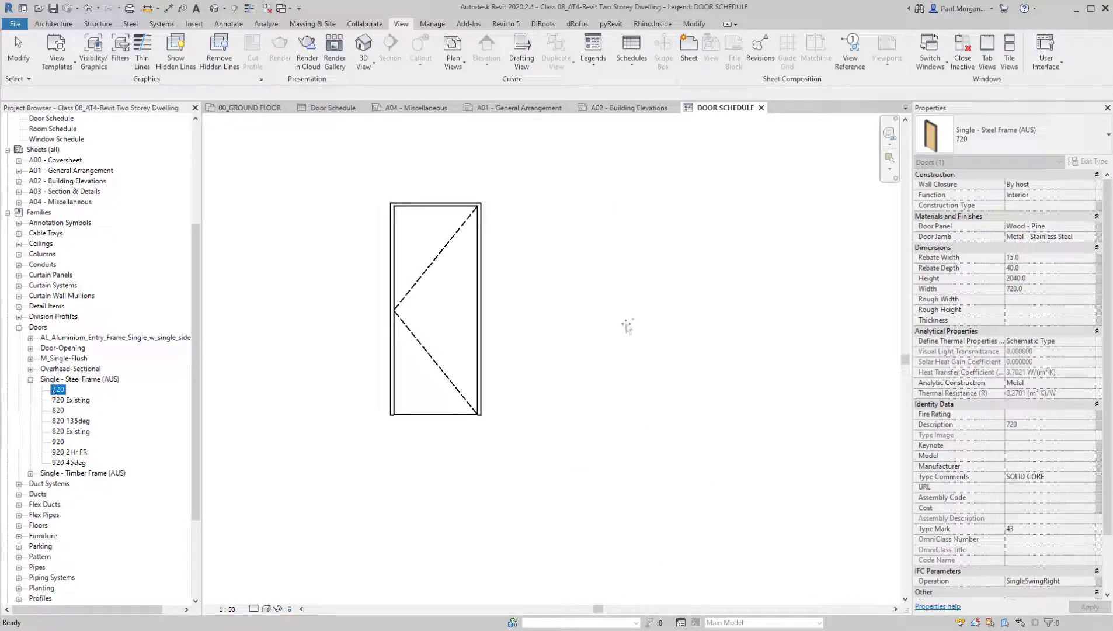
pyautogui.moveTo(627, 325); pyautogui.dragTo(627, 327)
pyautogui.click(246, 94)
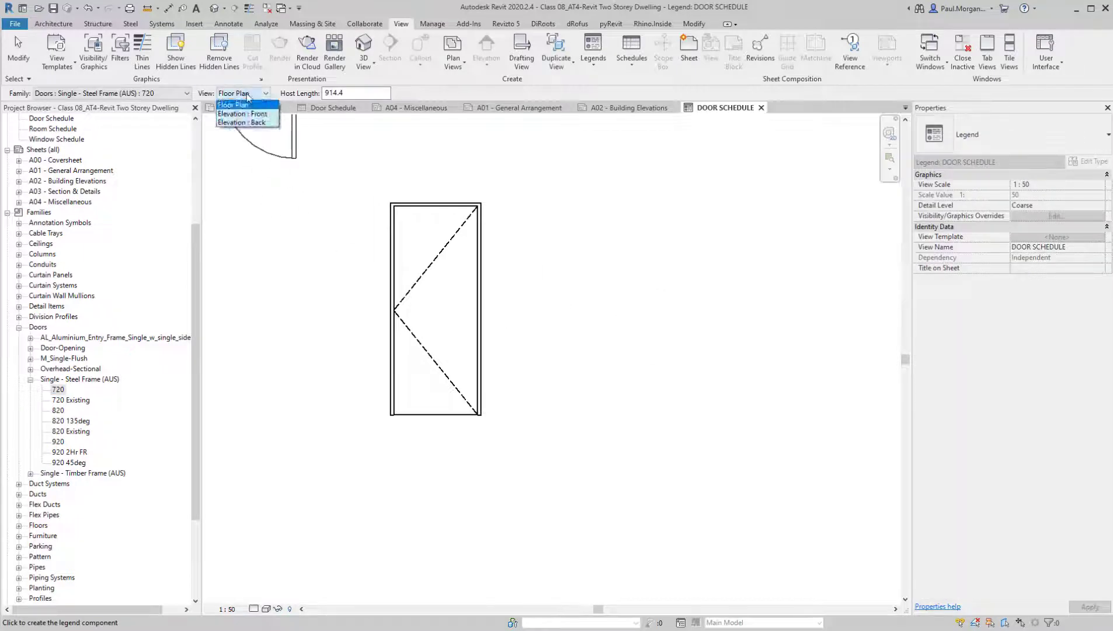
pyautogui.click(251, 125)
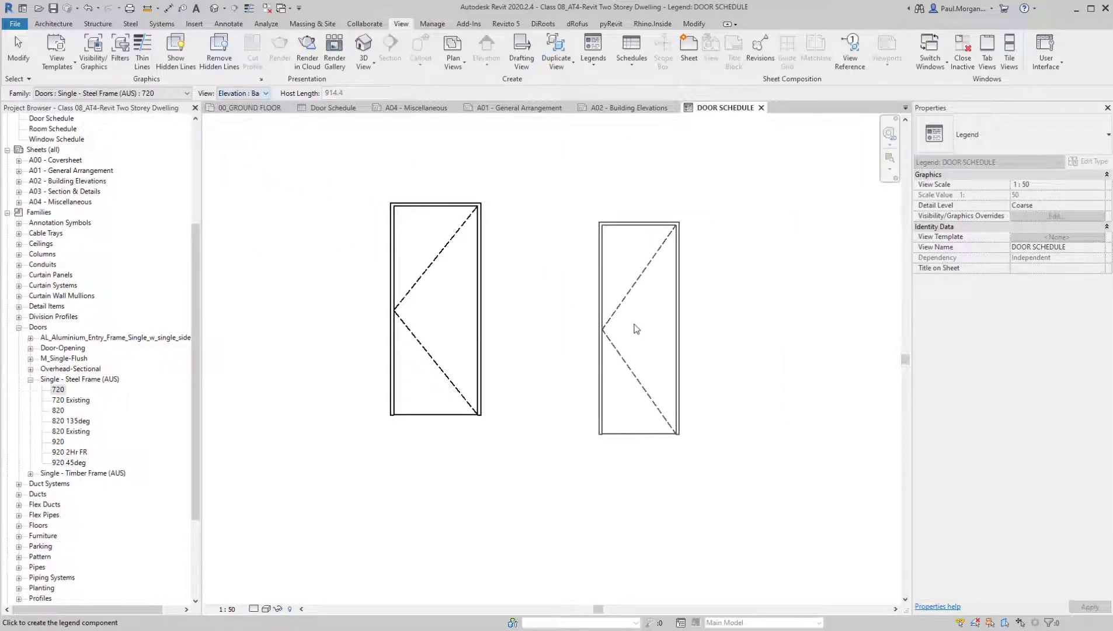
pyautogui.click(611, 310)
pyautogui.press('Escape')
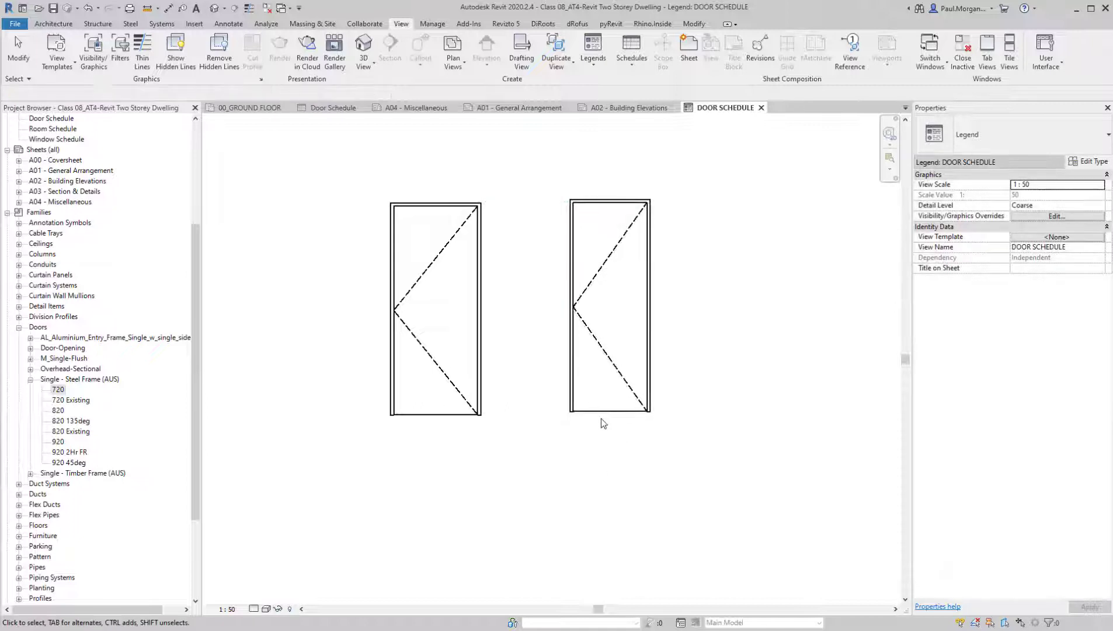
# Align the base of the 720 door elevation with the base of the 820 door elevation
pyautogui.moveTo(601, 419); pyautogui.dragTo(551, 450, button='middle')
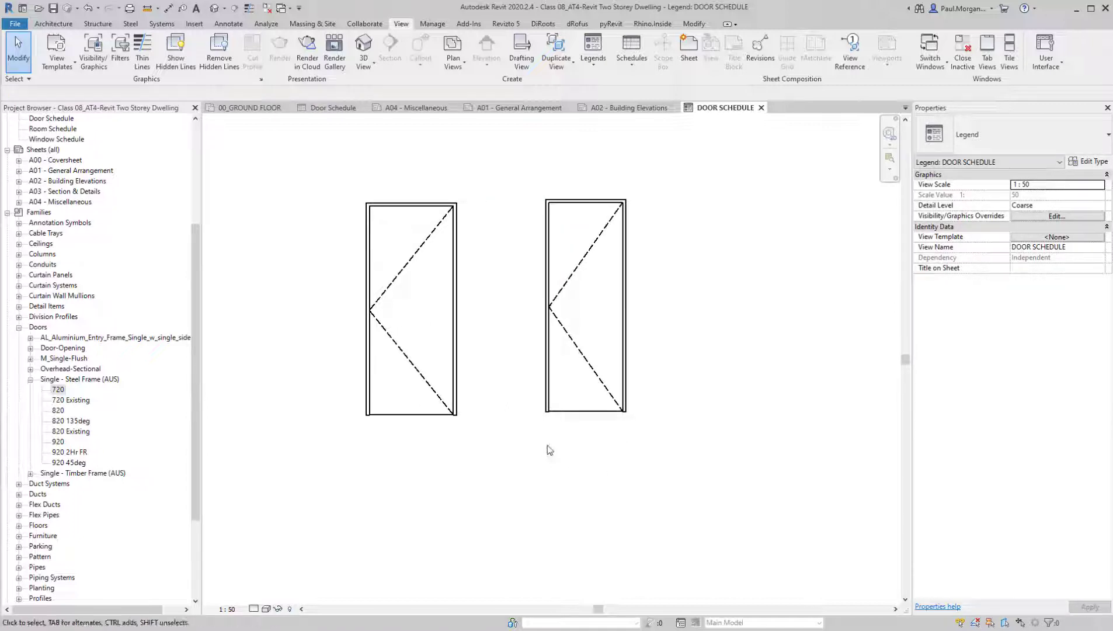
pyautogui.press('a')
pyautogui.press('l')
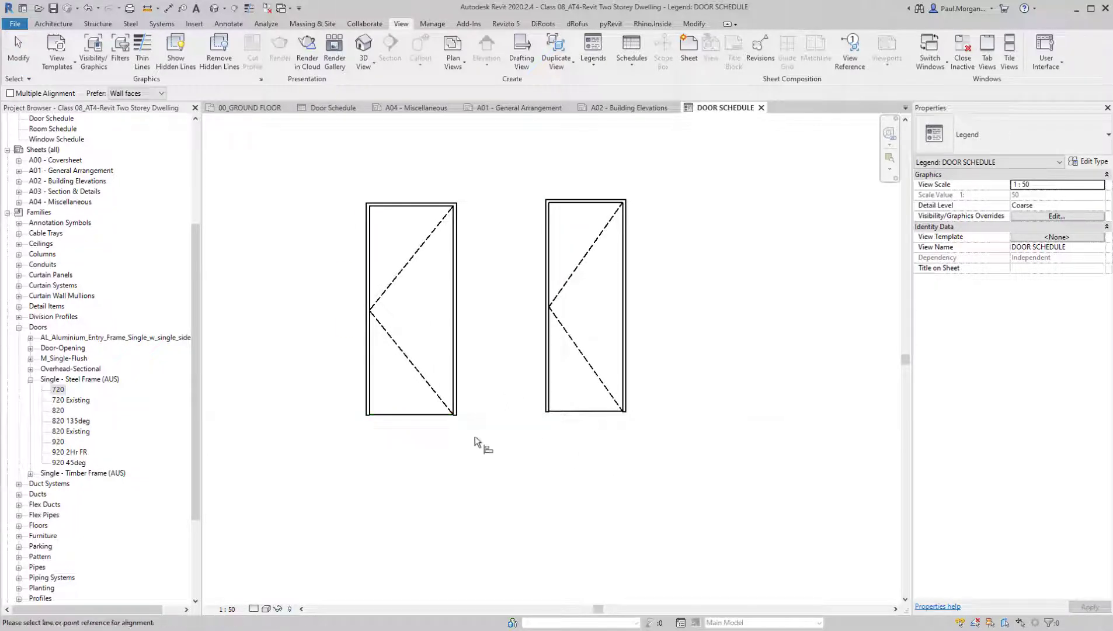
pyautogui.scroll(3, 370, 415)
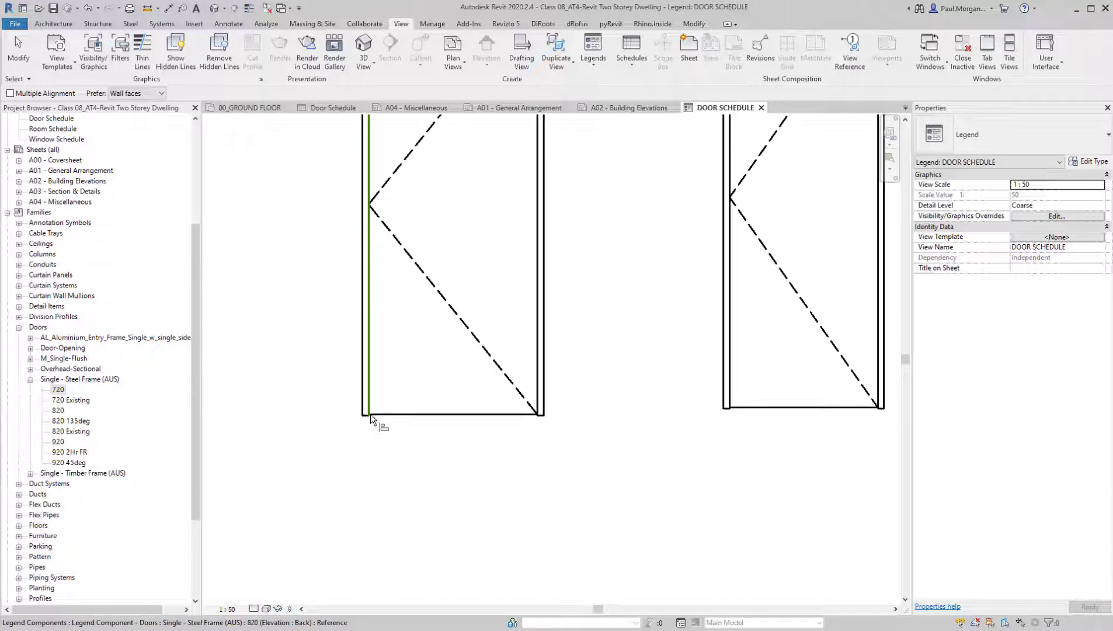
pyautogui.click(367, 415)
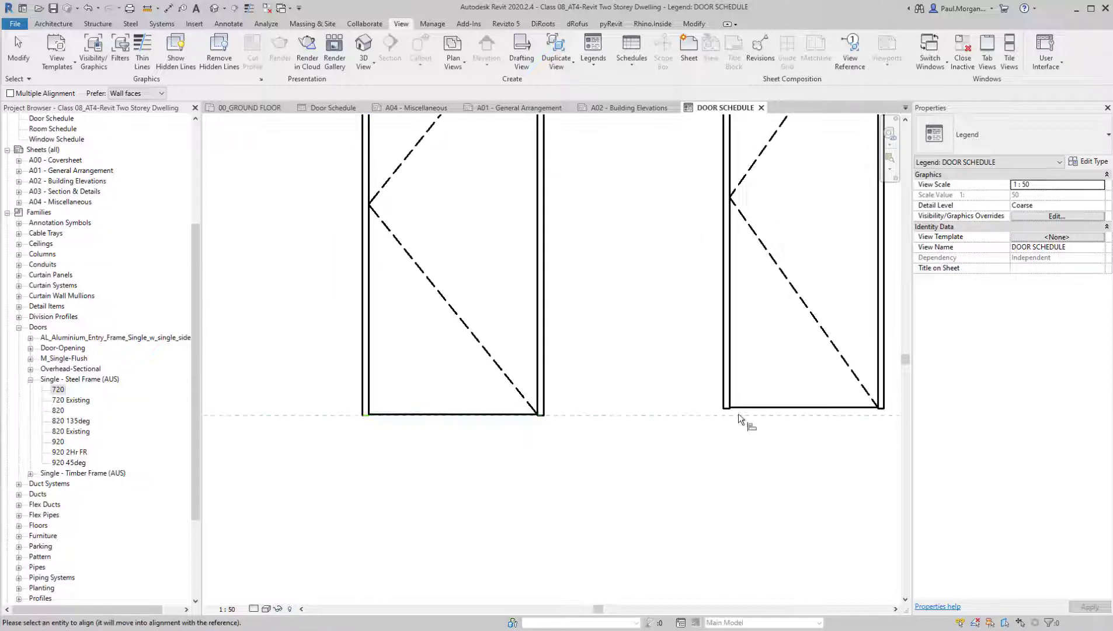
pyautogui.click(725, 409)
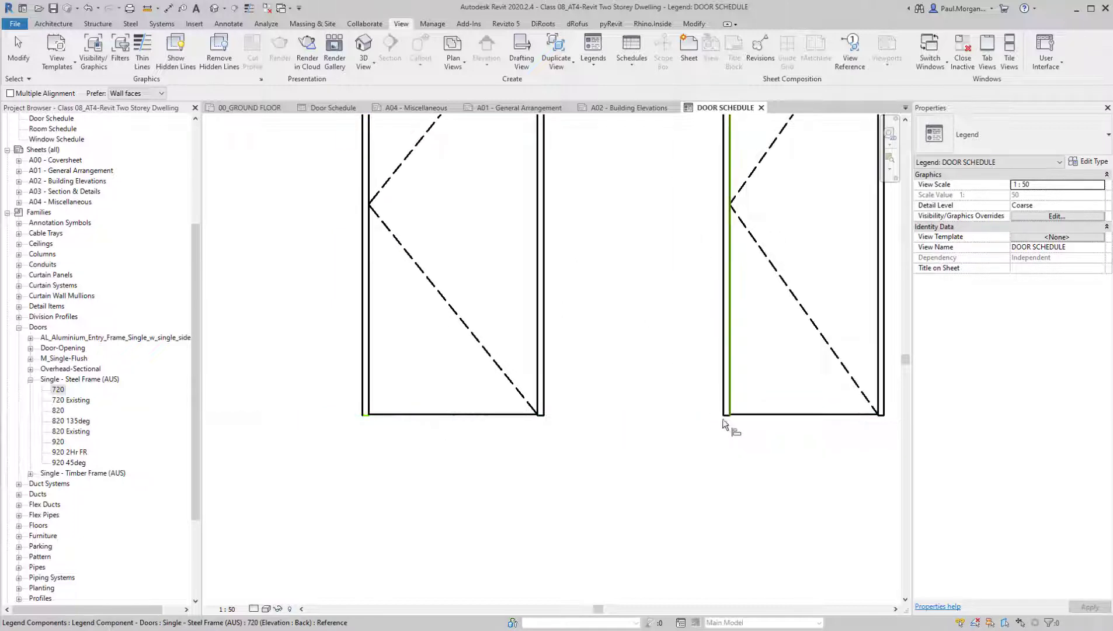
pyautogui.press('Escape')
# Draw a horizontal detail line in the Dash - 0.1 pen style from the 820 door's base along and past the 720 door
pyautogui.scroll(-3, 708, 458)
pyautogui.moveTo(708, 463); pyautogui.dragTo(489, 464, button='middle')
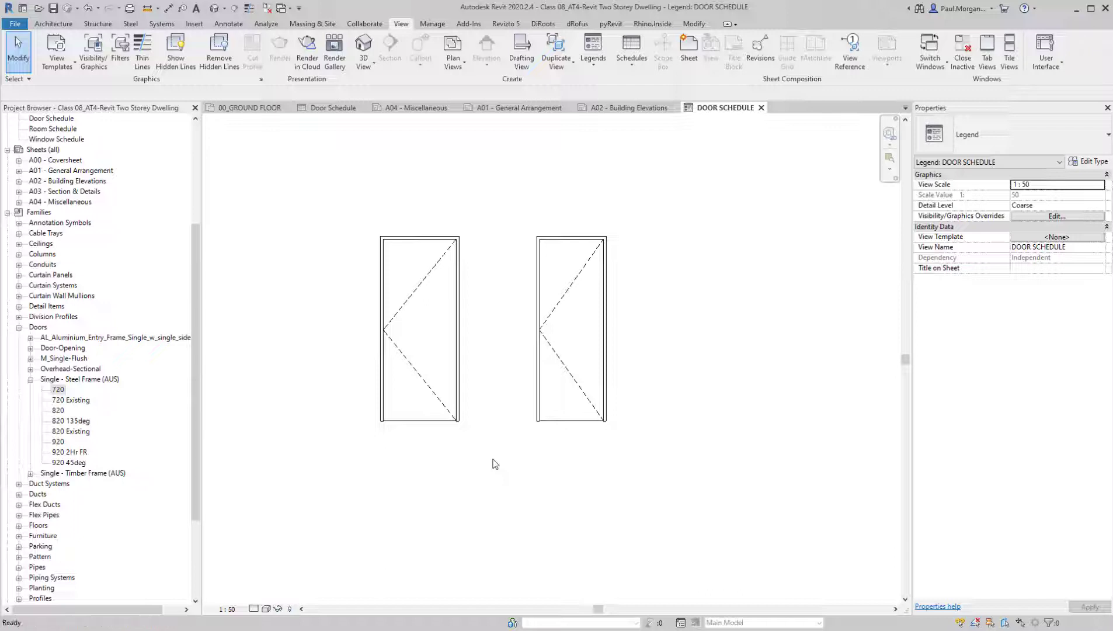
pyautogui.press('d')
pyautogui.press('l')
pyautogui.click(543, 59)
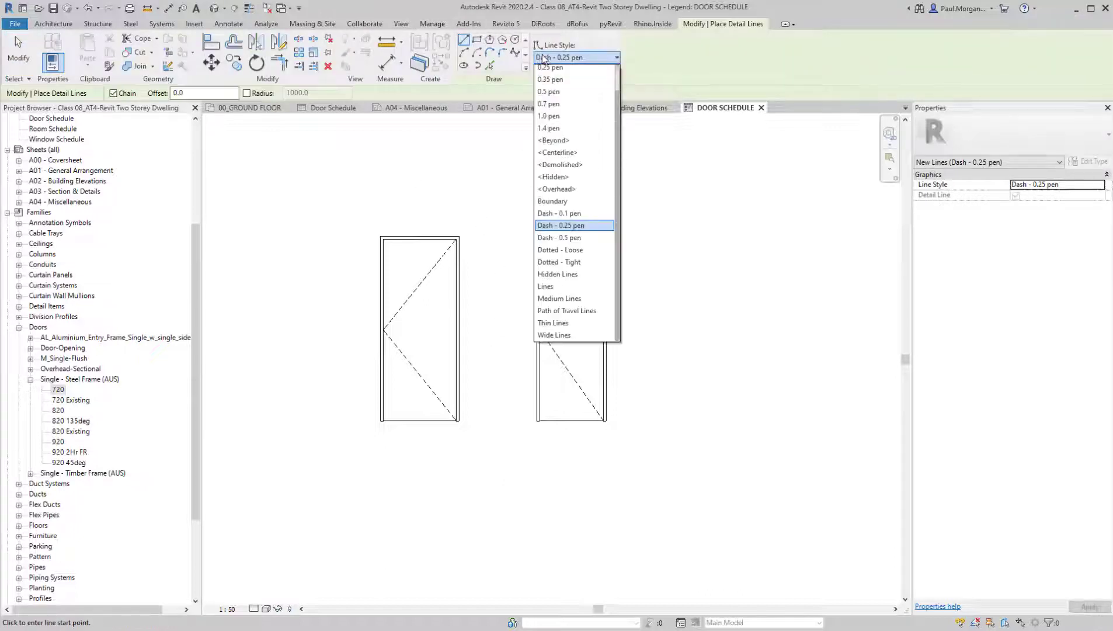
pyautogui.click(585, 216)
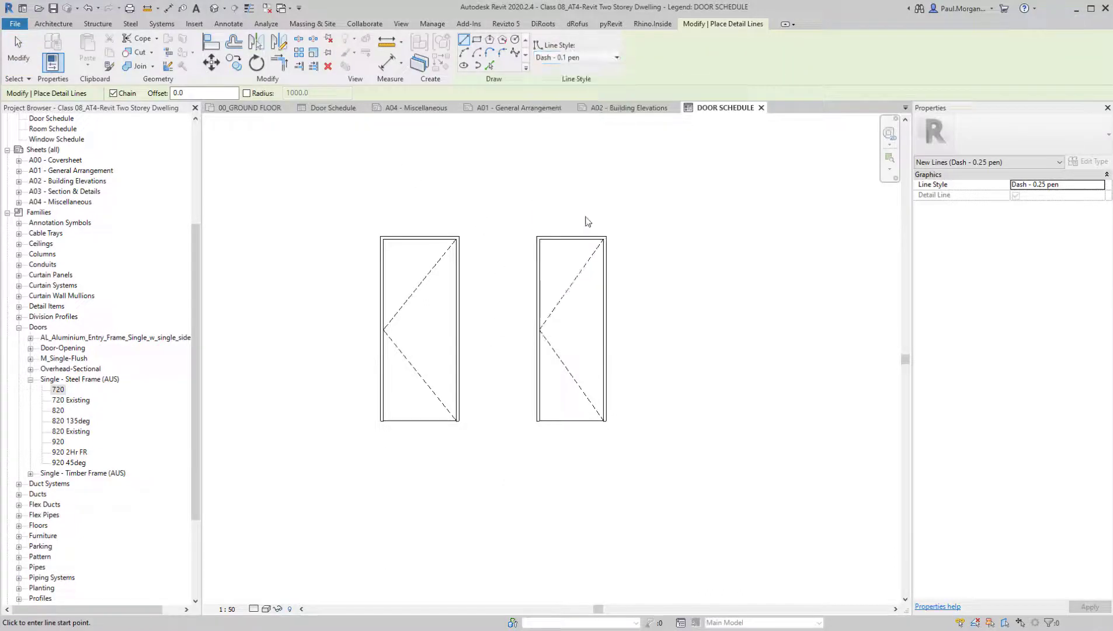
pyautogui.click(381, 420)
pyautogui.scroll(-2, 854, 417)
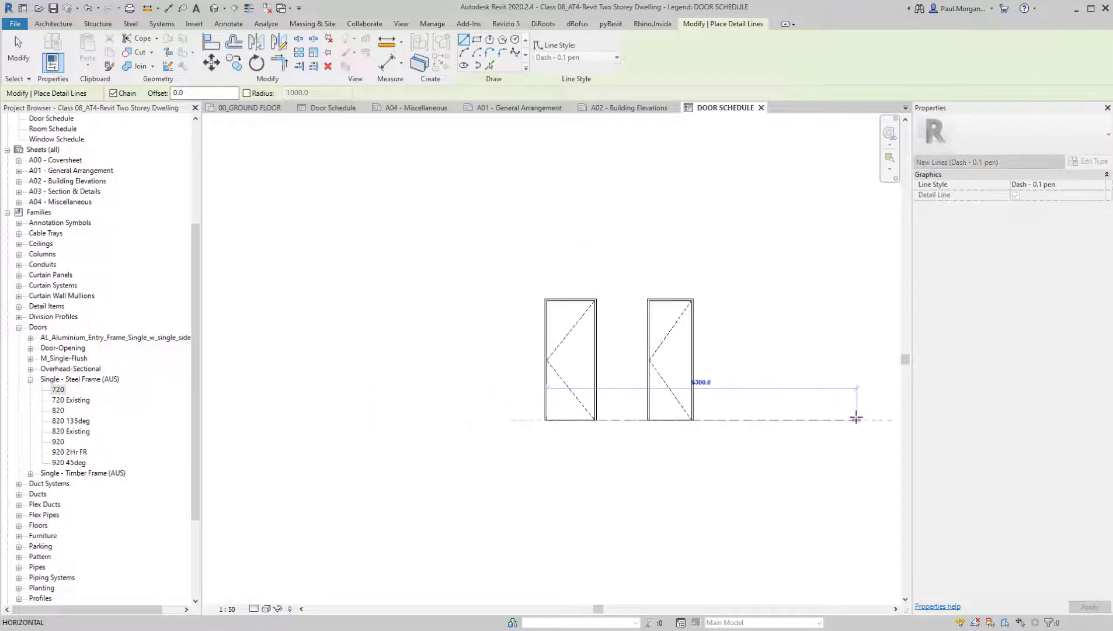
pyautogui.moveTo(854, 417); pyautogui.dragTo(658, 405, button='middle')
pyautogui.click(716, 398)
pyautogui.press('Escape')
pyautogui.press('Escape')
# Copy the dashed base line vertically upward to form a parallel reference line above the door elevations
pyautogui.click(658, 397)
pyautogui.press('c')
pyautogui.press('o')
pyautogui.click(655, 397)
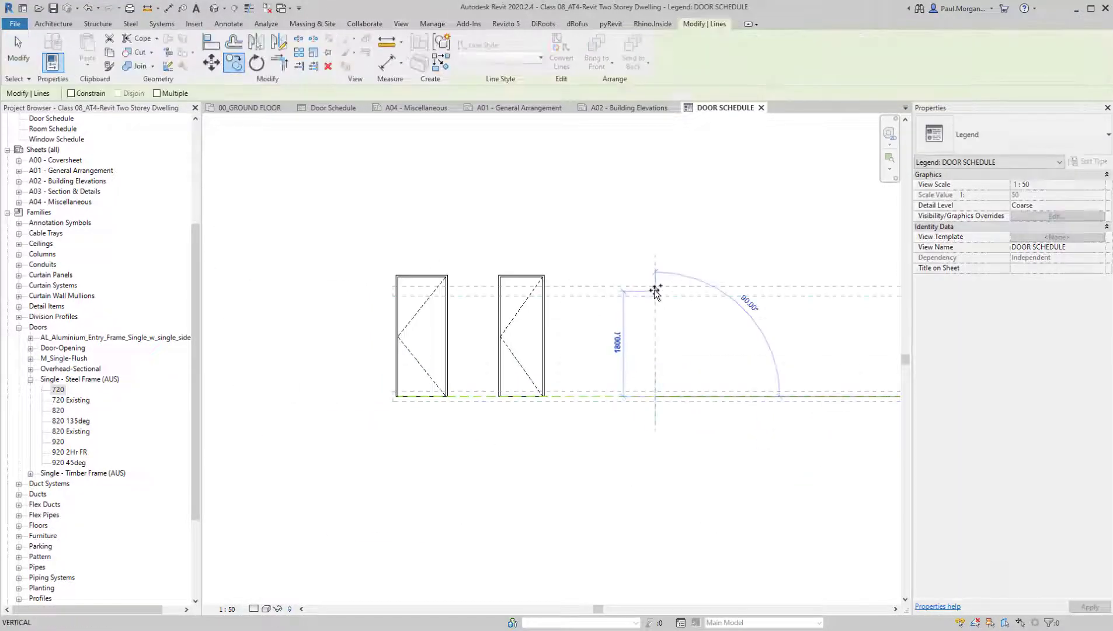
pyautogui.write('2700')
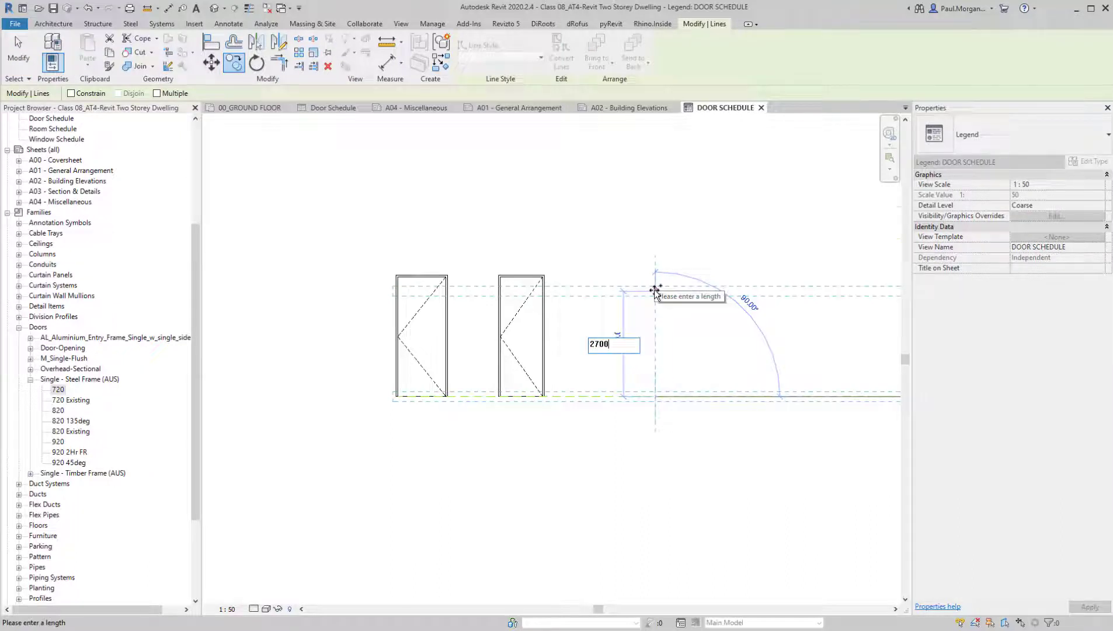
pyautogui.press('Return')
pyautogui.press('Escape')
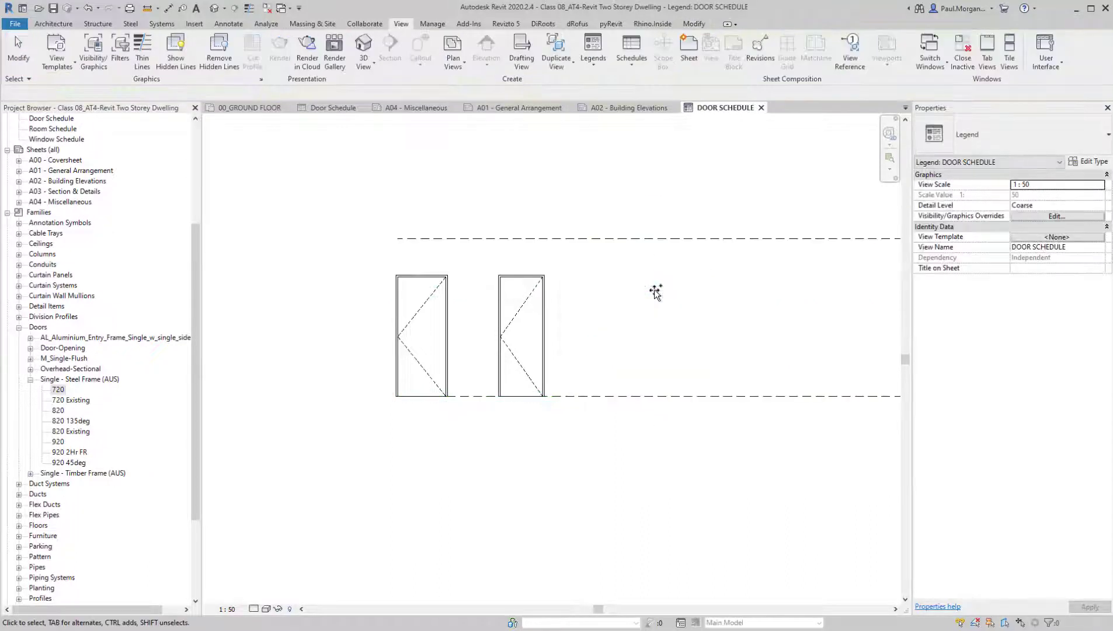
# Move the 820 and 720 door elevations together along the base line, inward from the line's start
pyautogui.click(468, 351)
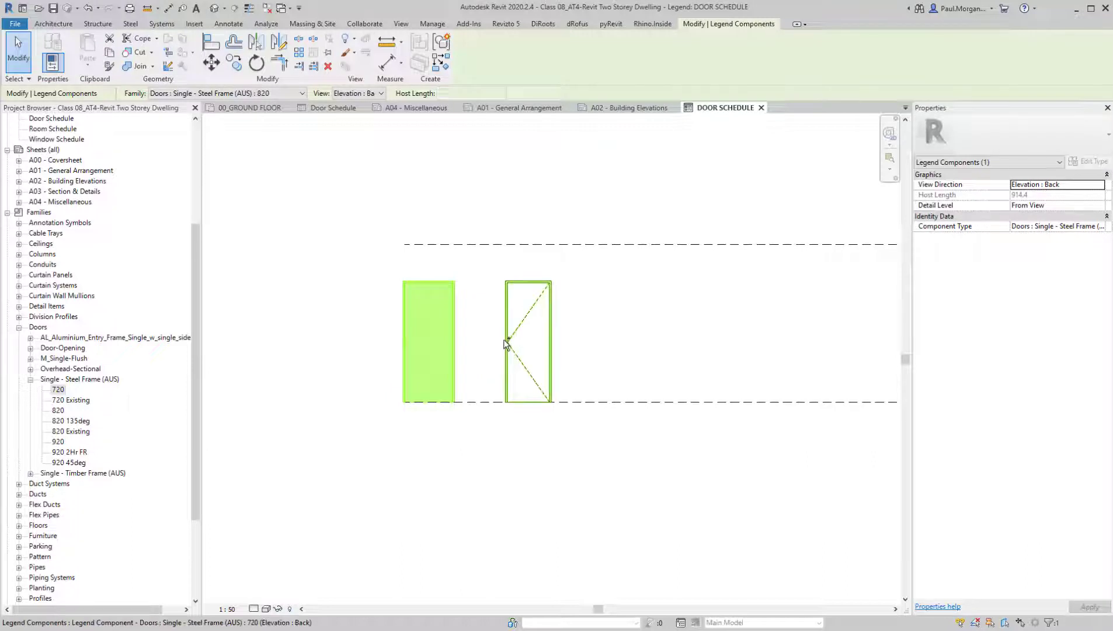
pyautogui.keyDown('ctrl'); pyautogui.click(509, 348); pyautogui.keyUp('ctrl')
pyautogui.moveTo(508, 349); pyautogui.dragTo(639, 352)
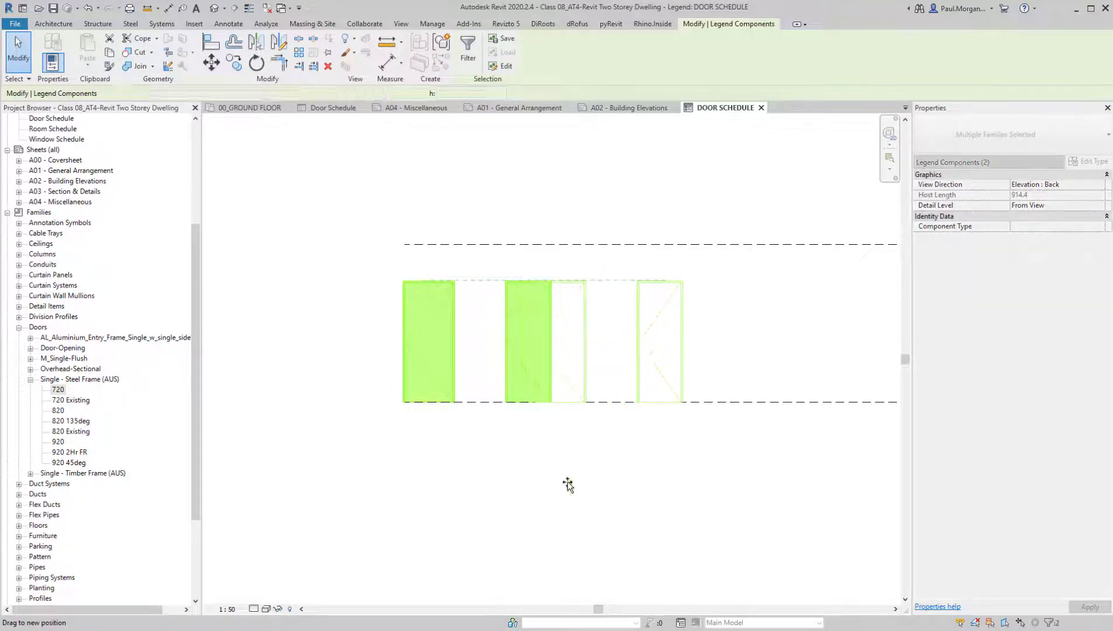
pyautogui.click(567, 483)
pyautogui.moveTo(601, 470); pyautogui.dragTo(434, 487, button='middle')
pyautogui.click(543, 385)
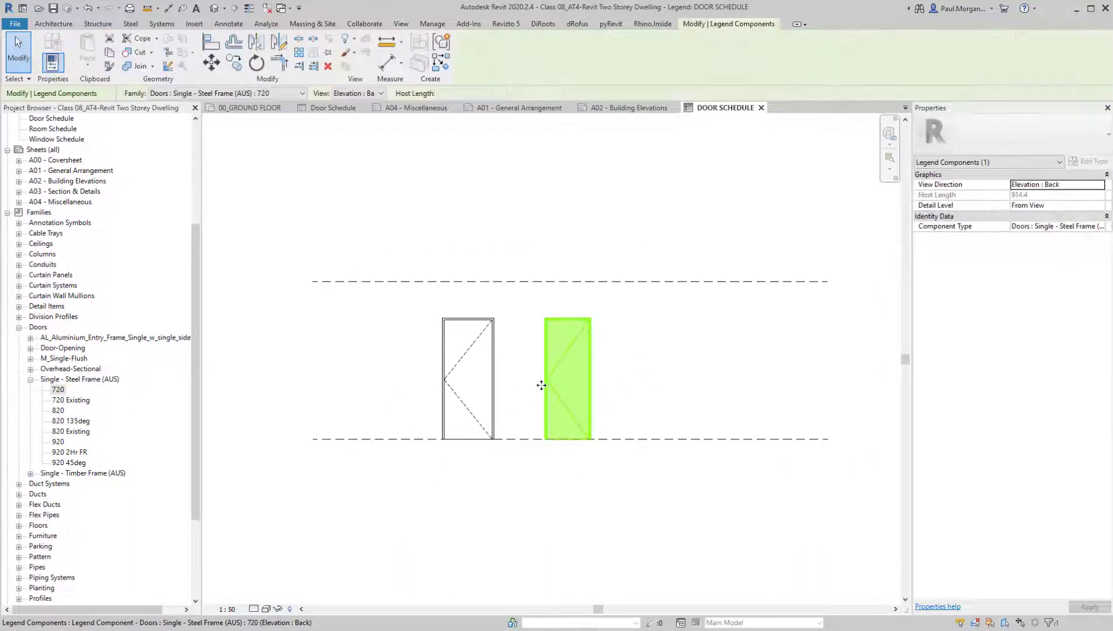
pyautogui.click(546, 475)
# Set the door legend's detail level to Medium
pyautogui.scroll(3, 484, 477)
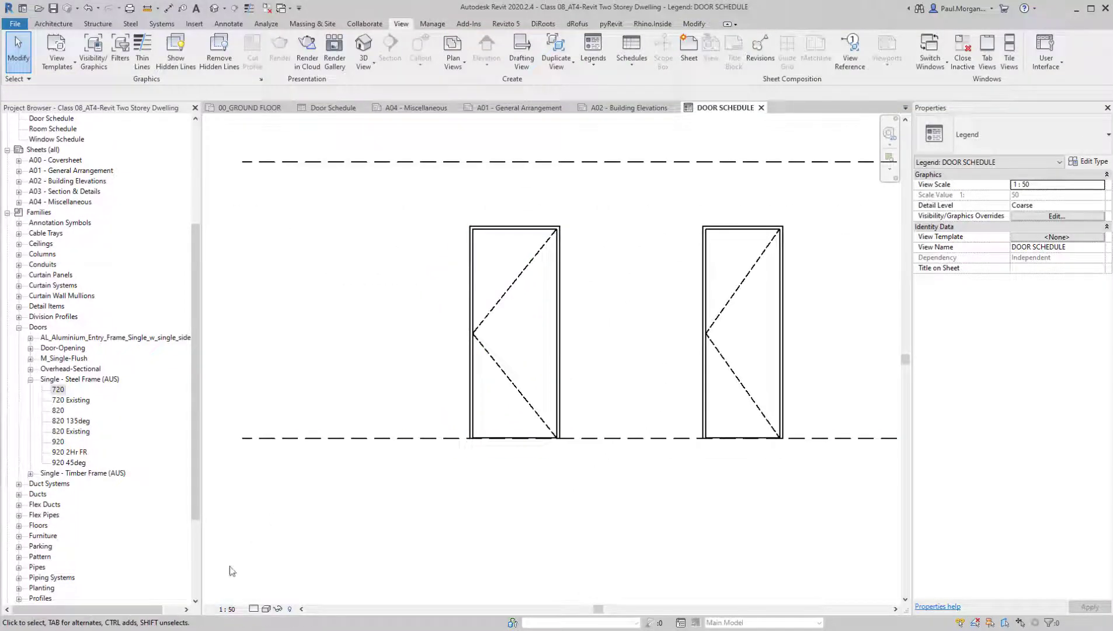
pyautogui.click(254, 609)
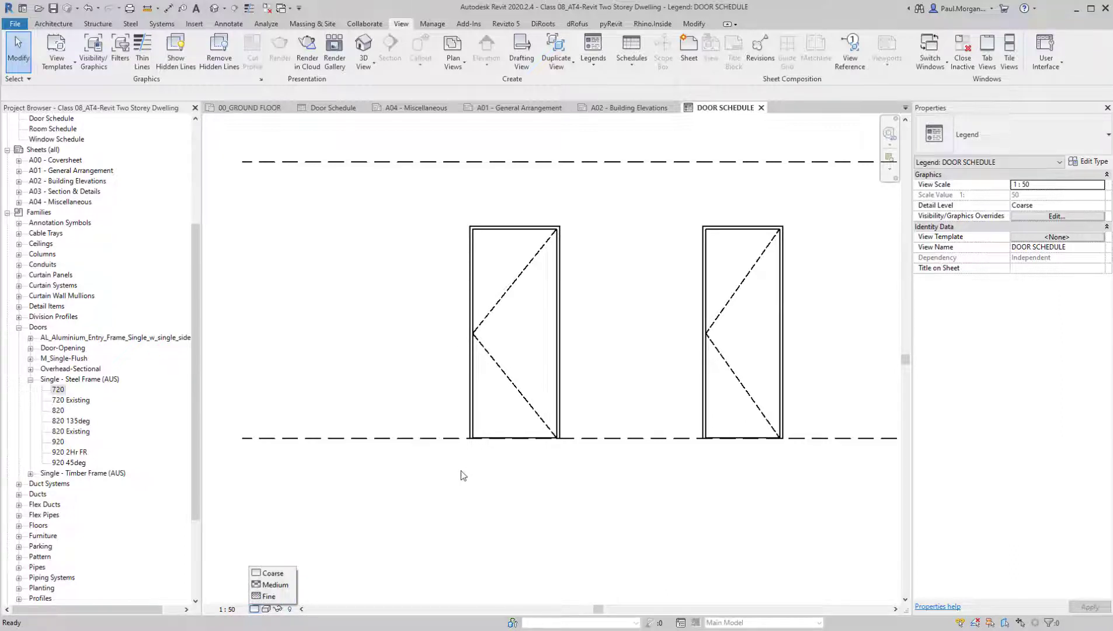
pyautogui.click(276, 585)
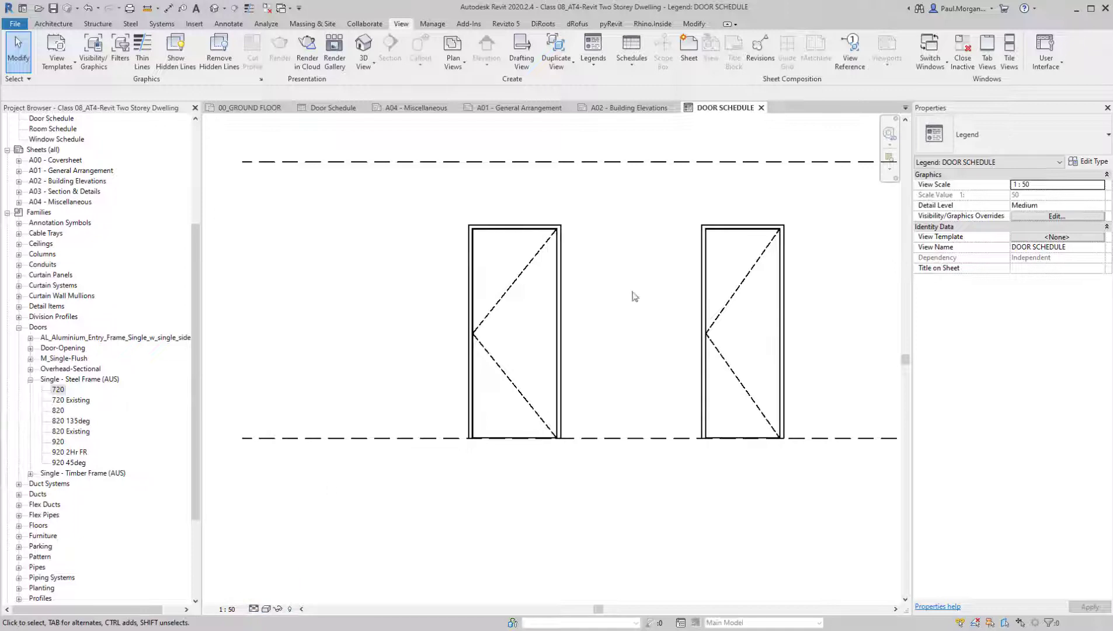
# Set the door legend's detail level to Fine and turn on Thin Lines display
pyautogui.scroll(4, 604, 506)
pyautogui.moveTo(629, 475); pyautogui.dragTo(577, 356, button='middle')
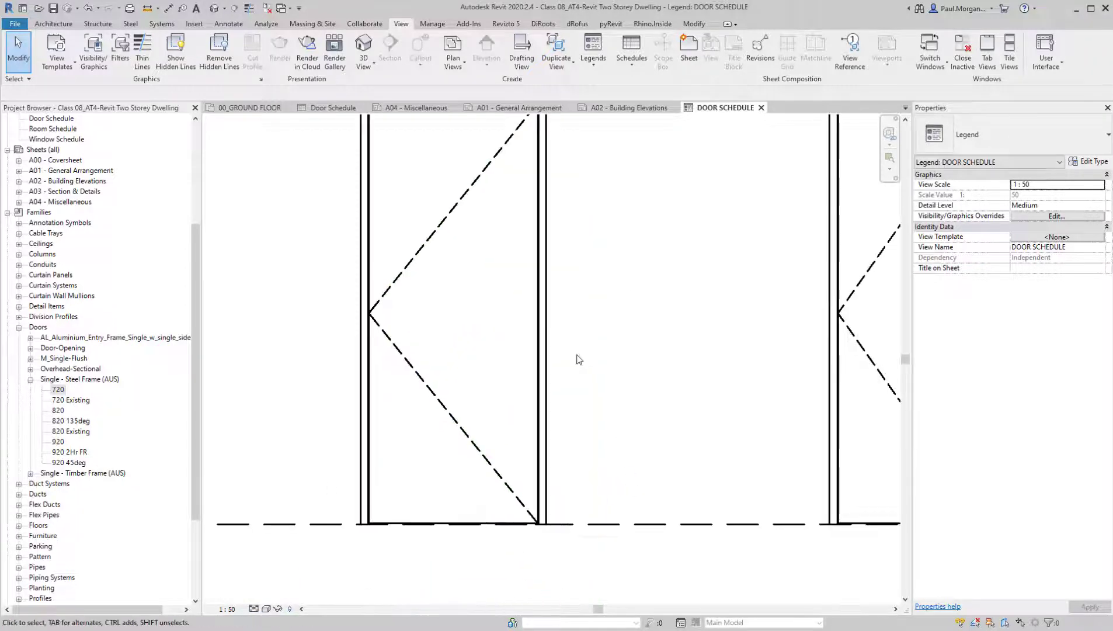
pyautogui.click(254, 609)
pyautogui.click(276, 598)
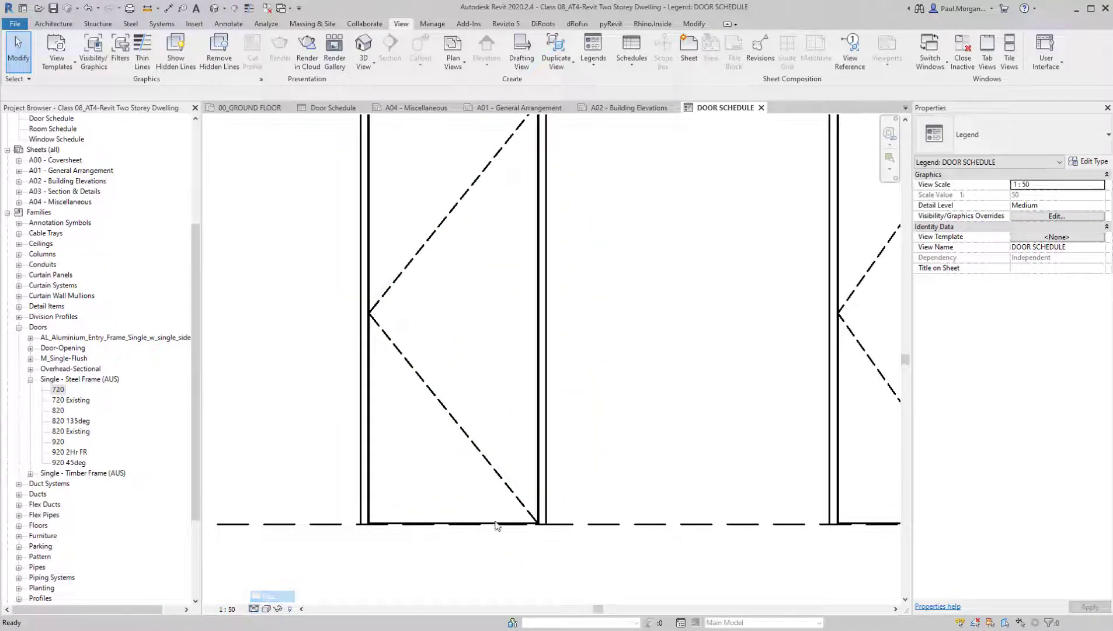
pyautogui.scroll(-3, 718, 450)
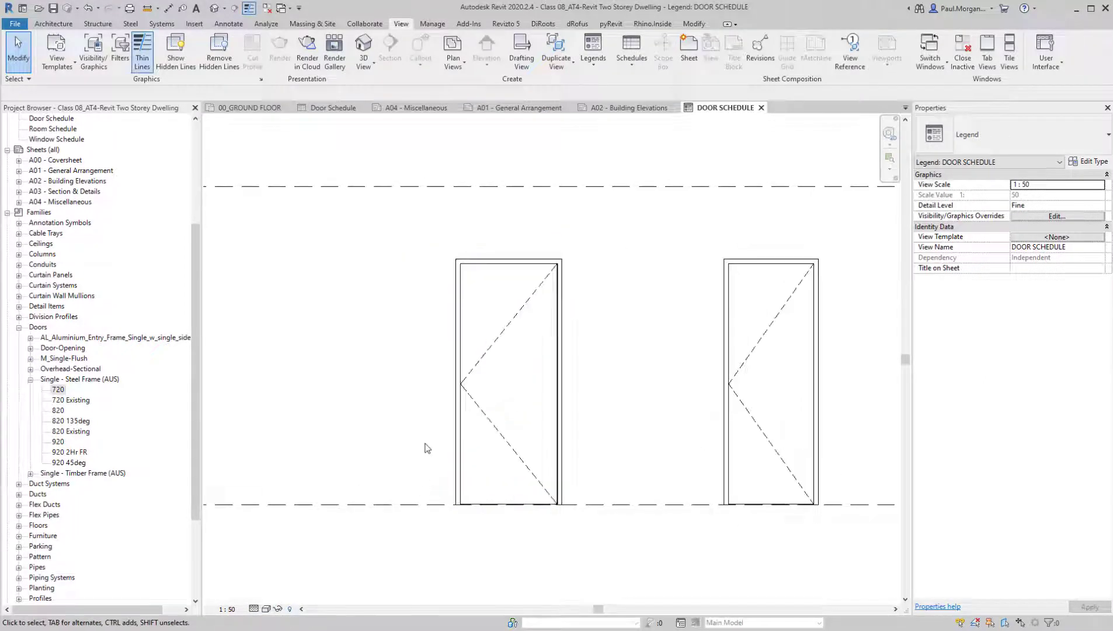
# Check the 820 door elevation's component choices and reapply the Fine detail level to the legend
pyautogui.scroll(2, 444, 409)
pyautogui.click(473, 403)
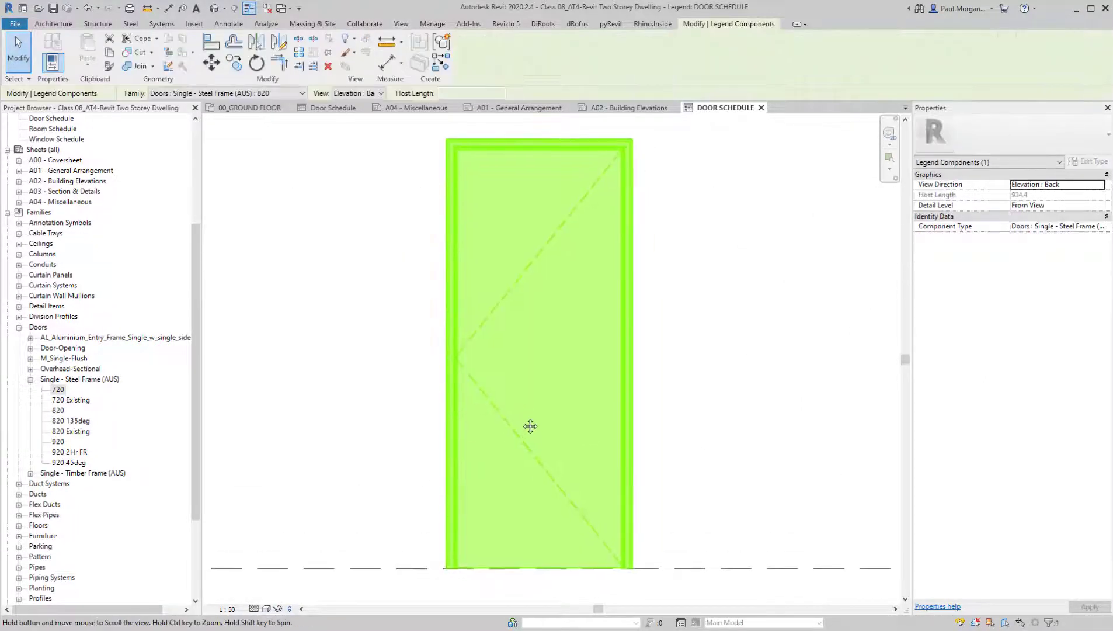
pyautogui.moveTo(529, 427); pyautogui.dragTo(465, 323, button='middle')
pyautogui.click(280, 96)
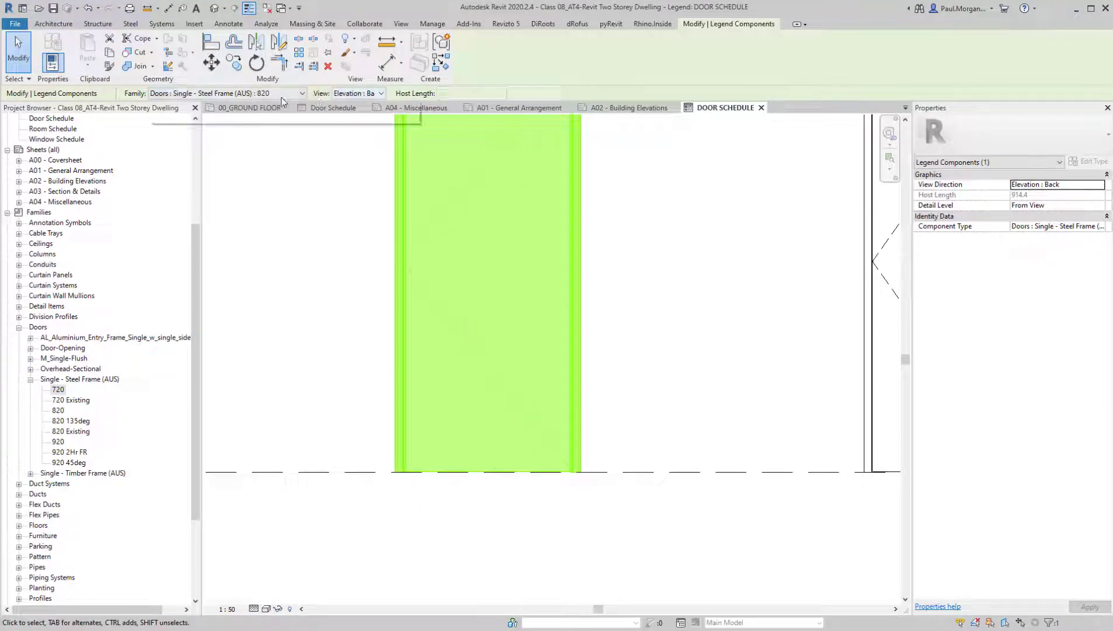
pyautogui.click(253, 166)
pyautogui.click(253, 609)
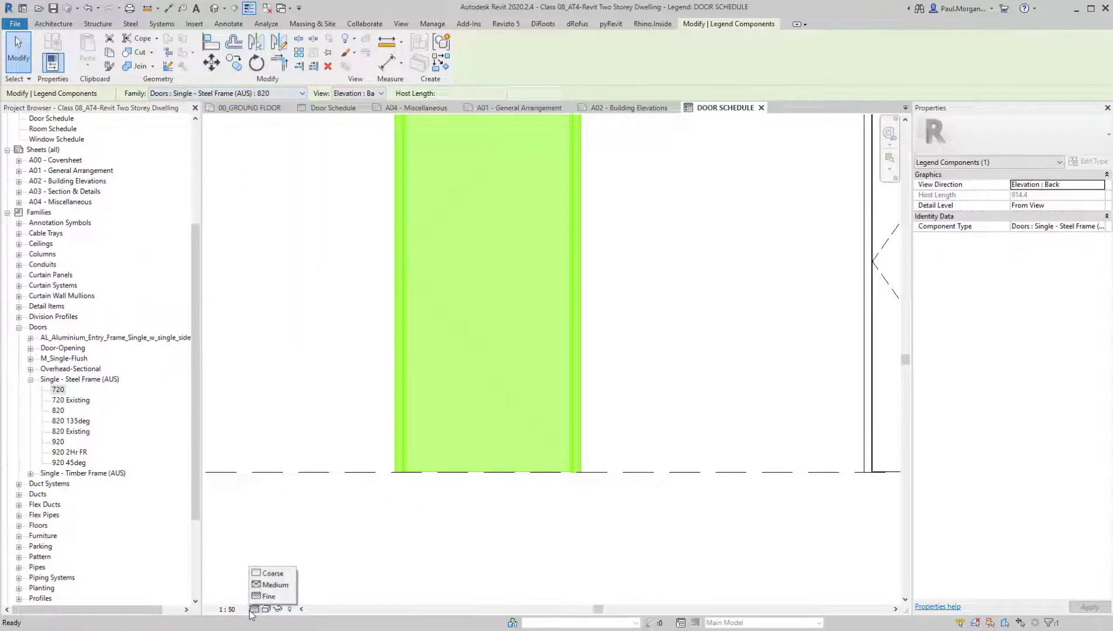
pyautogui.click(263, 597)
pyautogui.press('Escape')
pyautogui.scroll(-4, 499, 468)
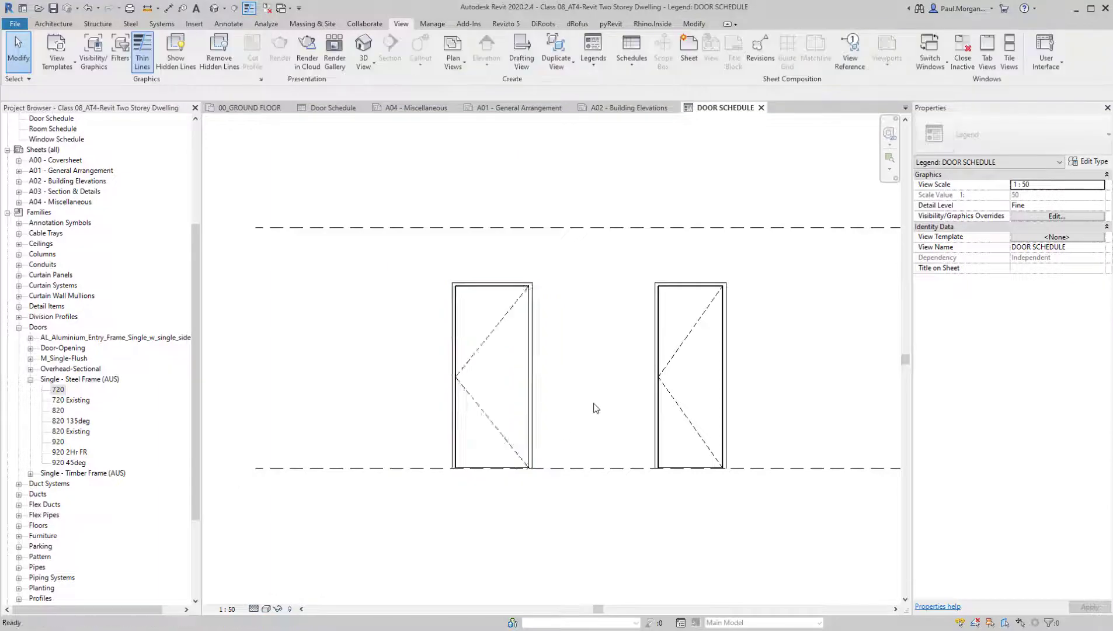
pyautogui.scroll(3, 594, 405)
pyautogui.click(728, 375)
pyautogui.moveTo(708, 403); pyautogui.dragTo(689, 403, button='middle')
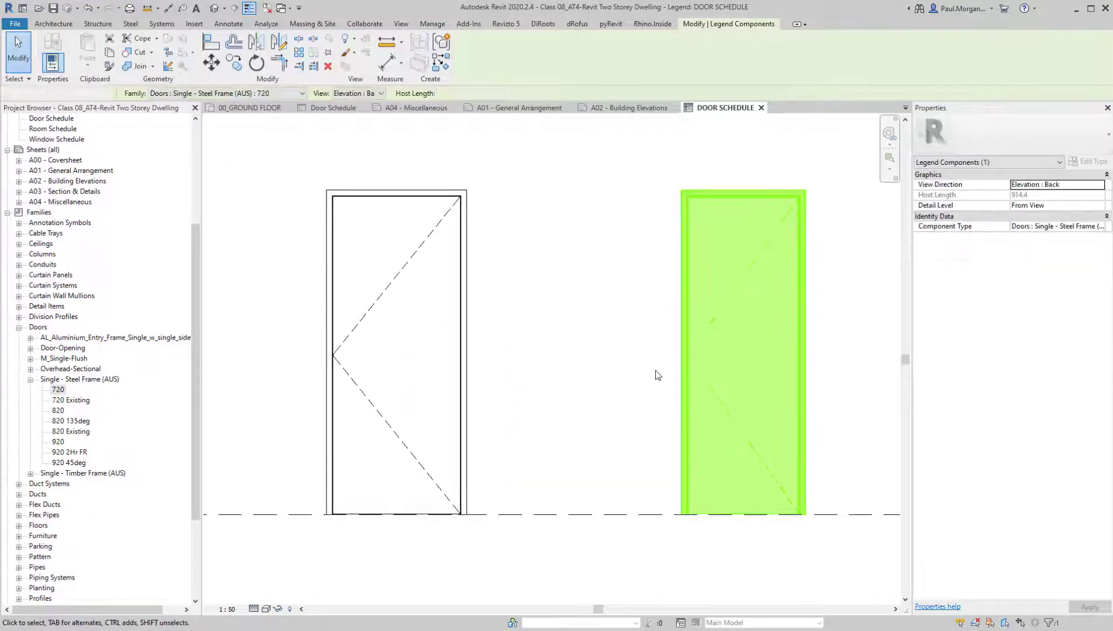
pyautogui.click(655, 371)
pyautogui.moveTo(593, 363); pyautogui.dragTo(620, 338, button='middle')
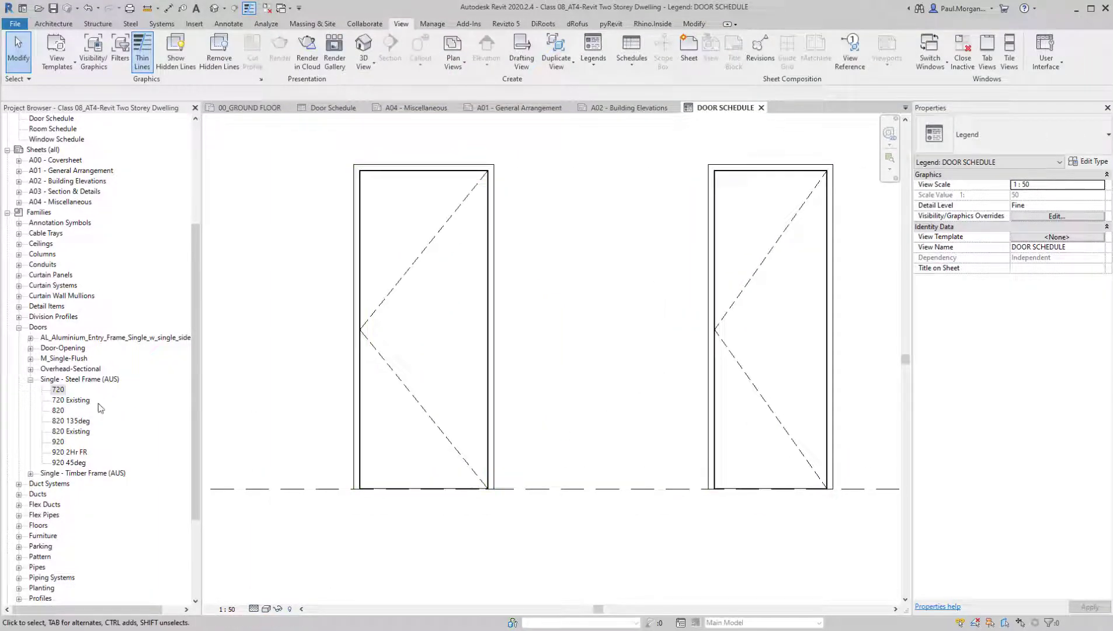
# Switch the legend's detail level to Coarse and back to Fine to compare the door frame linework
pyautogui.click(254, 609)
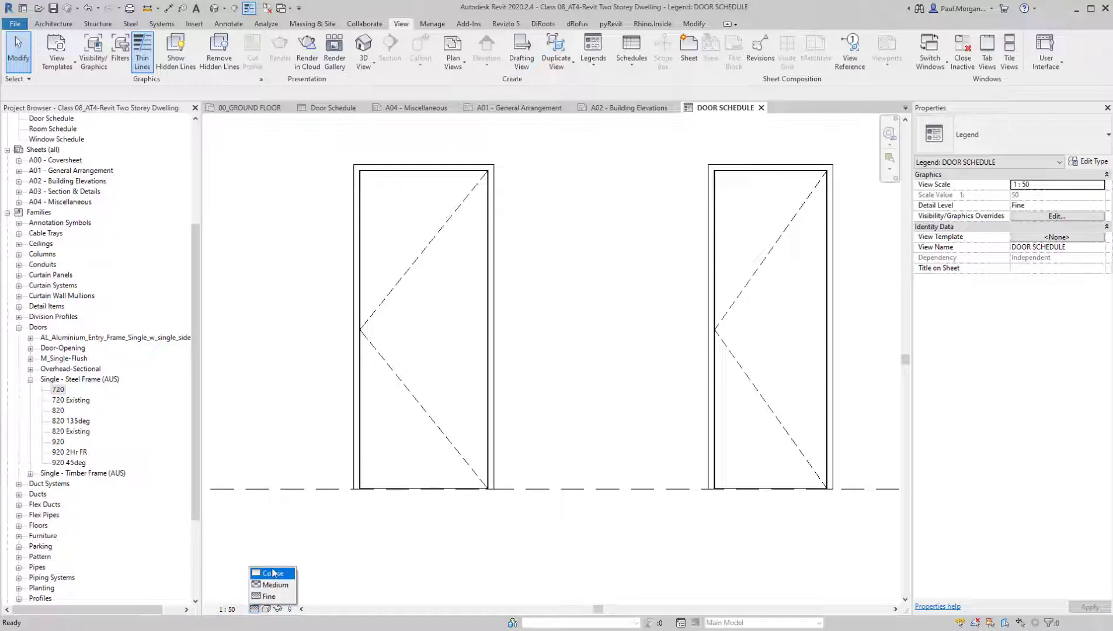
pyautogui.click(273, 573)
pyautogui.click(254, 608)
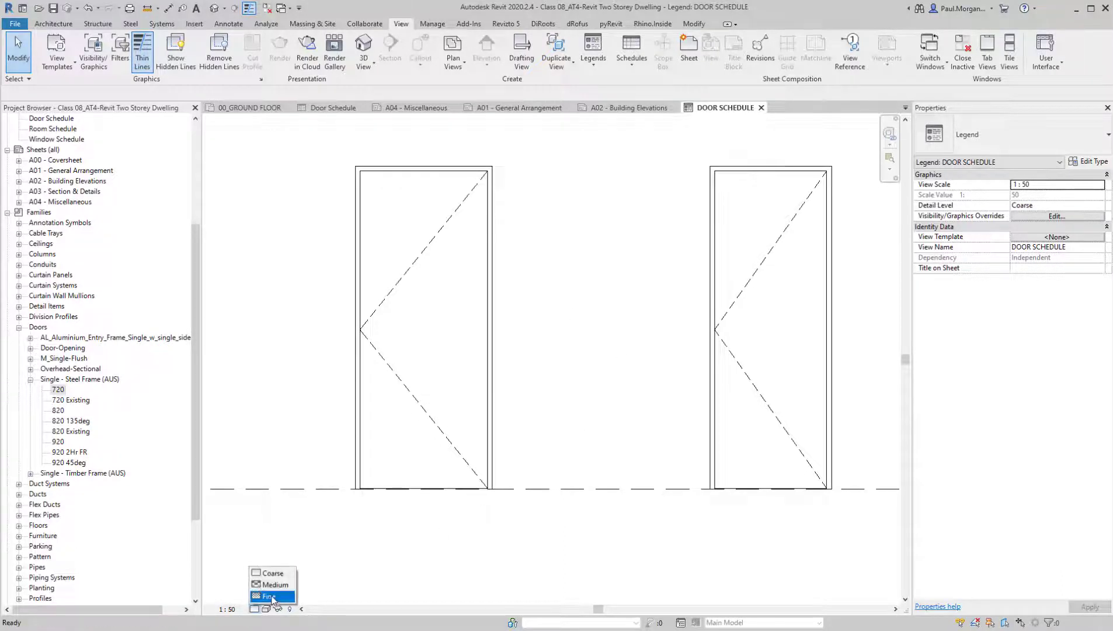
pyautogui.click(272, 596)
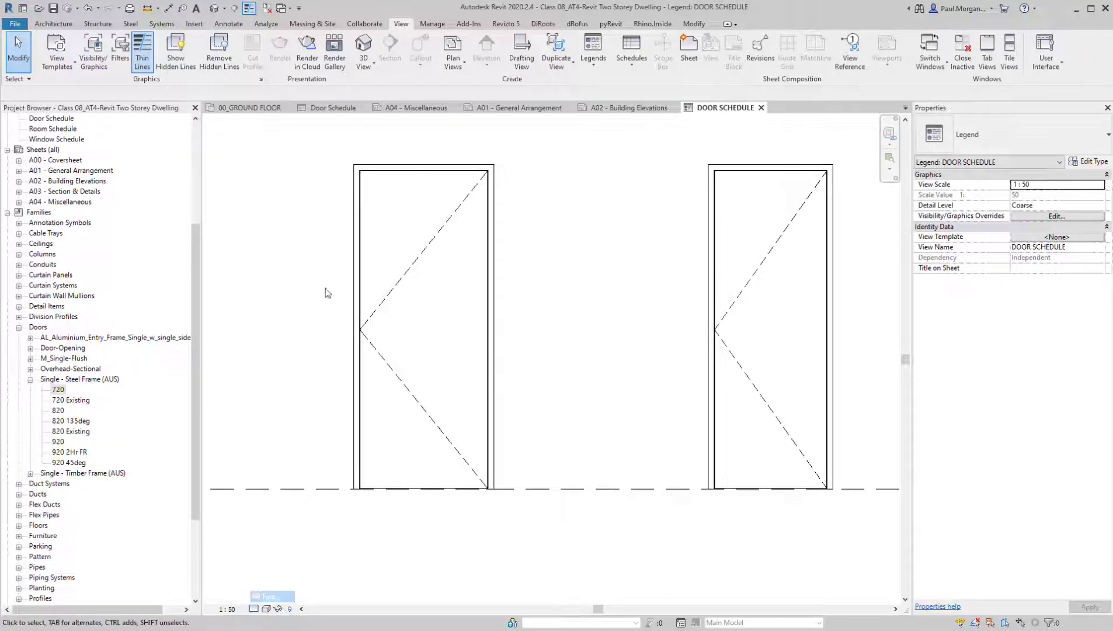
# Measure the narrow gap between the parallel leaf and frame lines at the 820 door's upper corner with an aligned dimension
pyautogui.moveTo(488, 398); pyautogui.dragTo(507, 410, button='middle')
pyautogui.scroll(5, 390, 185)
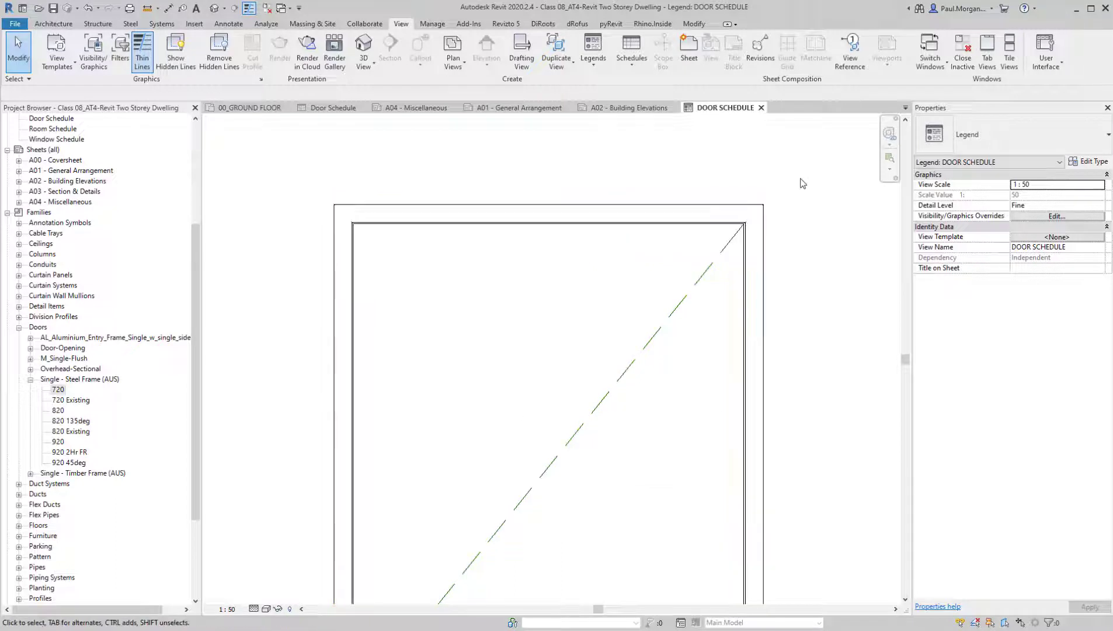
pyautogui.scroll(6, 744, 236)
pyautogui.scroll(-6, 790, 265)
pyautogui.scroll(5, 728, 171)
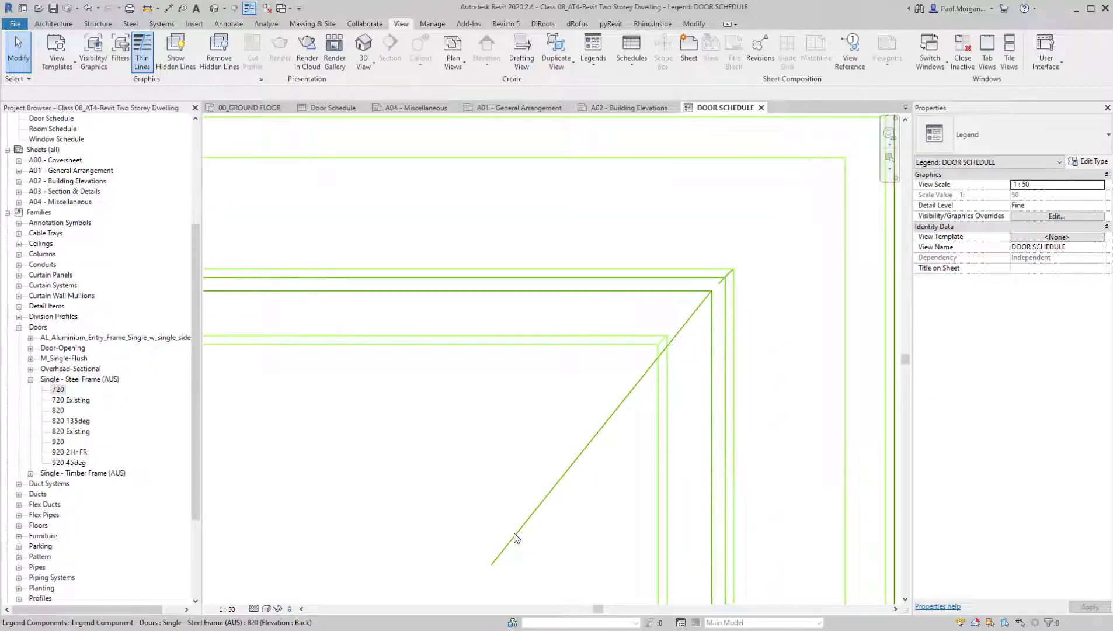
pyautogui.scroll(-2, 494, 518)
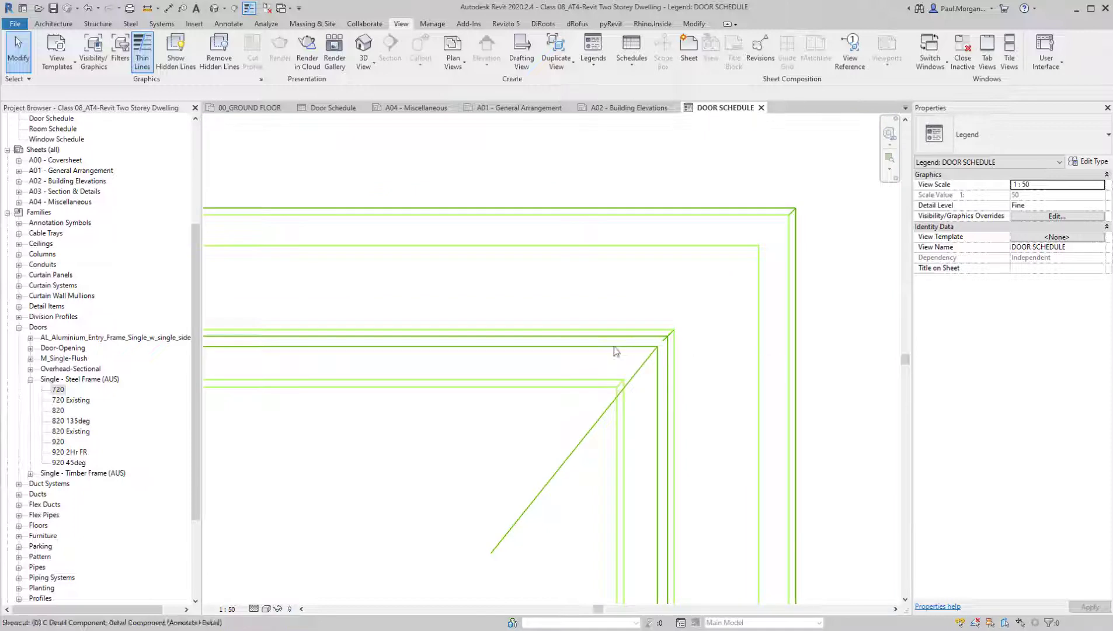
pyautogui.press('d')
pyautogui.press('i')
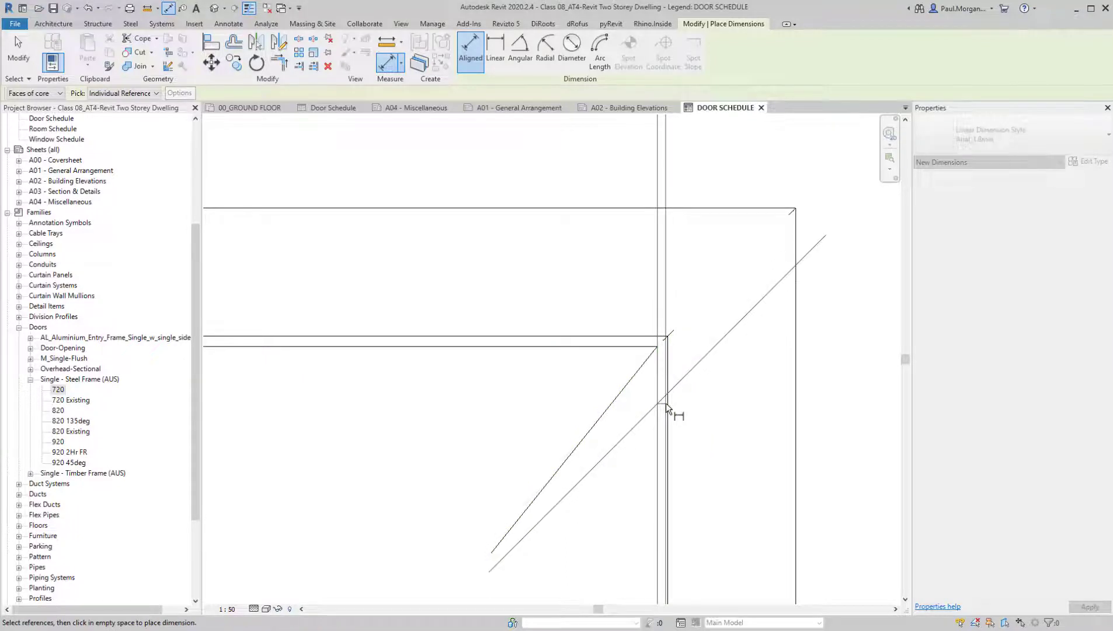
pyautogui.scroll(-5, 670, 403)
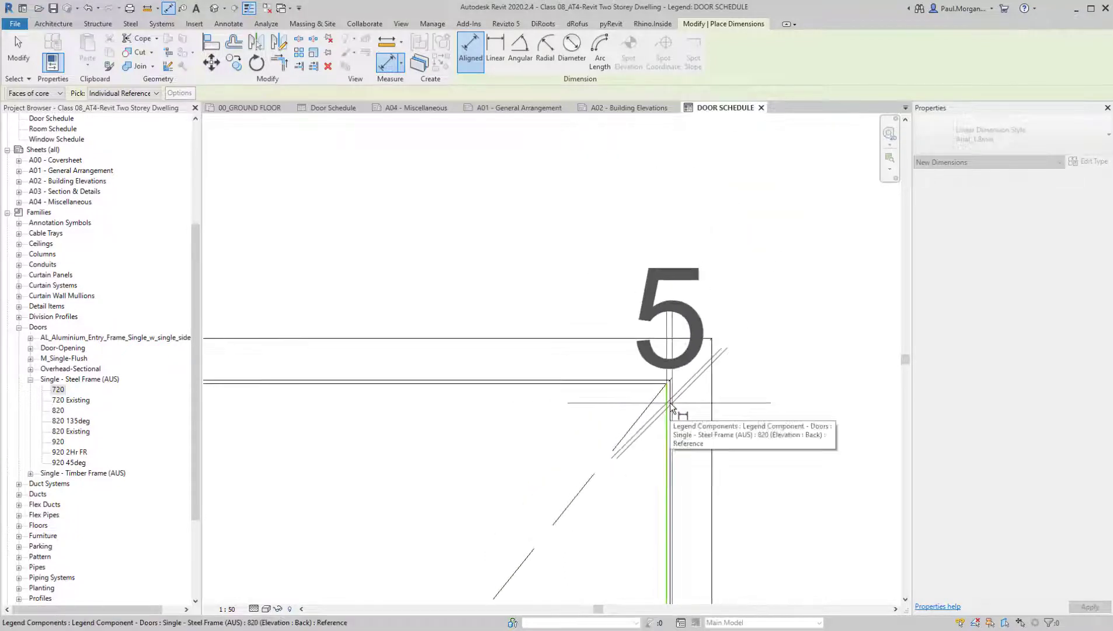
pyautogui.scroll(3, 670, 402)
pyautogui.press('Escape')
pyautogui.press('Escape')
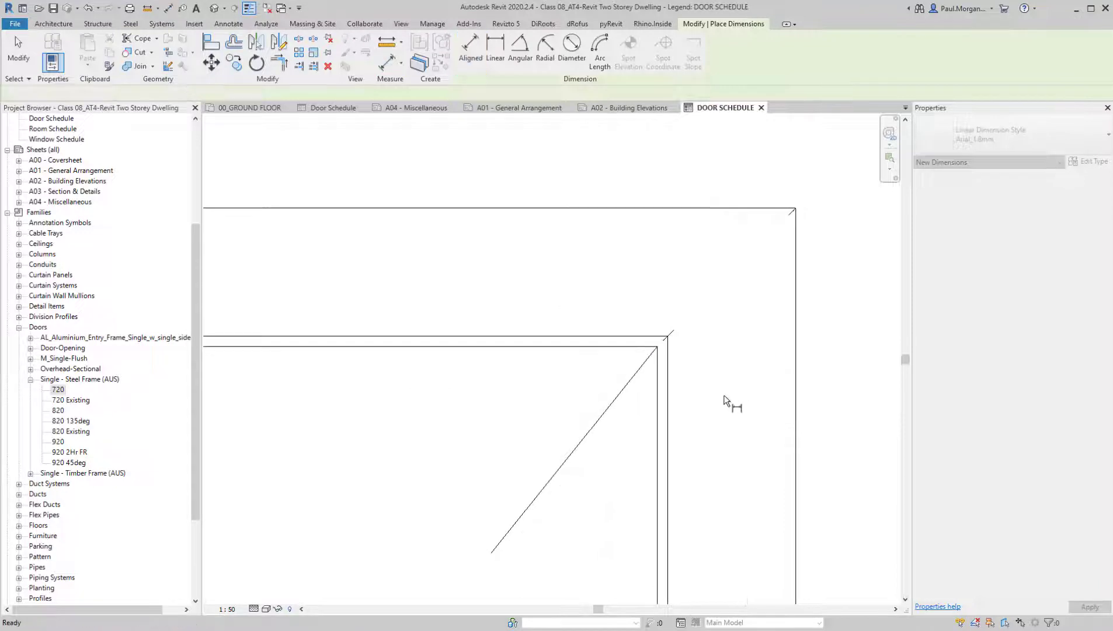
# Start an aligned dimension across the 820 door's leaf width, referencing the inner frame edges on both sides
pyautogui.scroll(-3, 725, 401)
pyautogui.press('d')
pyautogui.press('i')
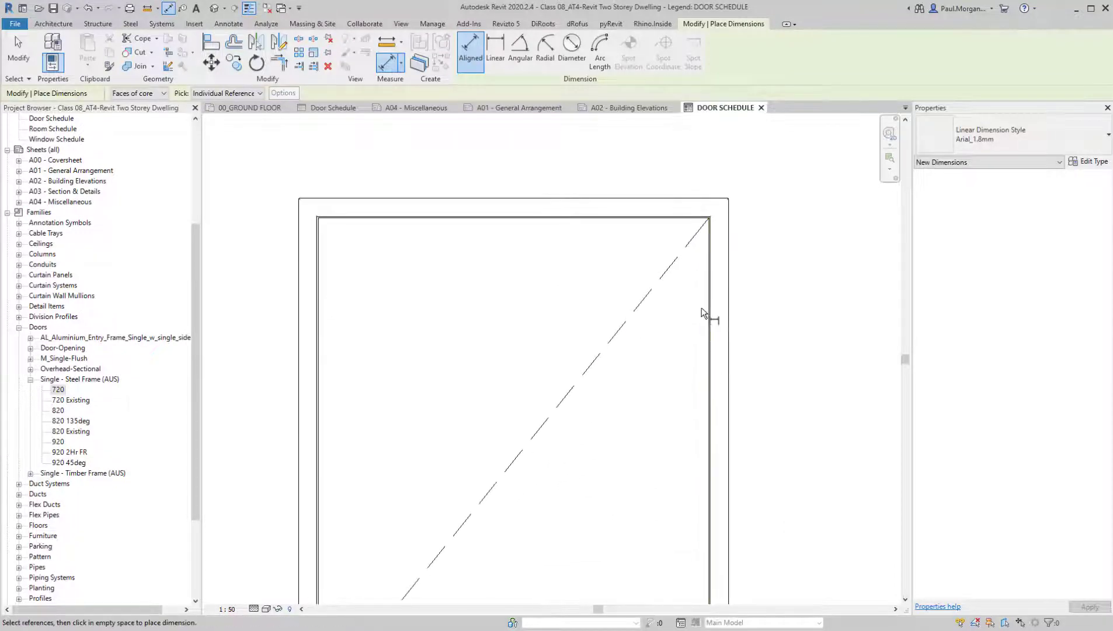
pyautogui.scroll(-1, 702, 308)
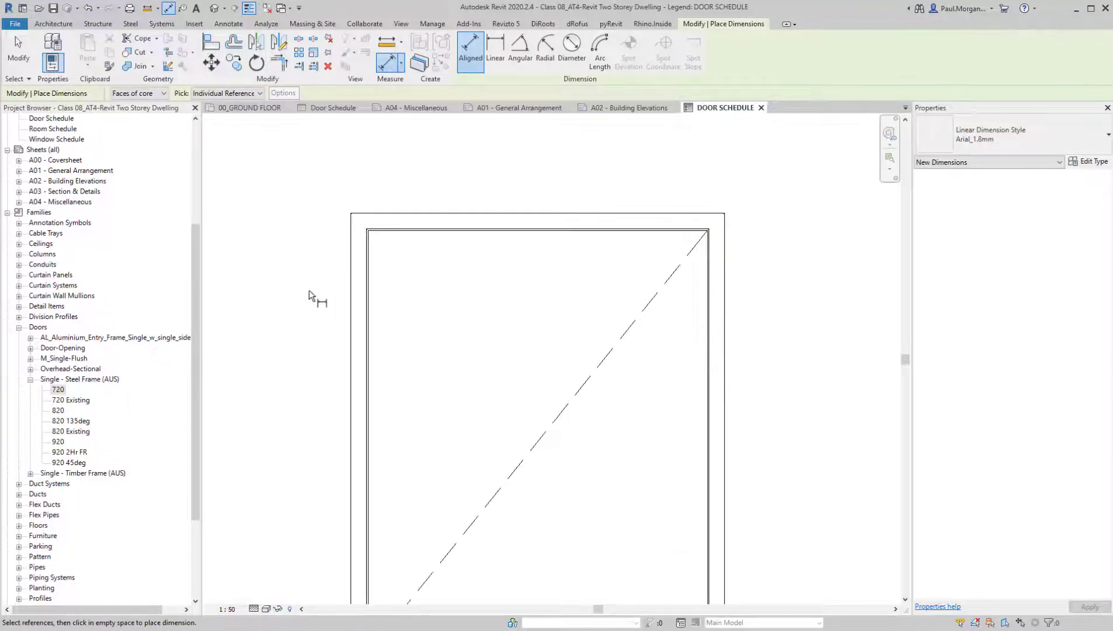
pyautogui.scroll(5, 388, 292)
pyautogui.click(335, 320)
pyautogui.scroll(-4, 335, 320)
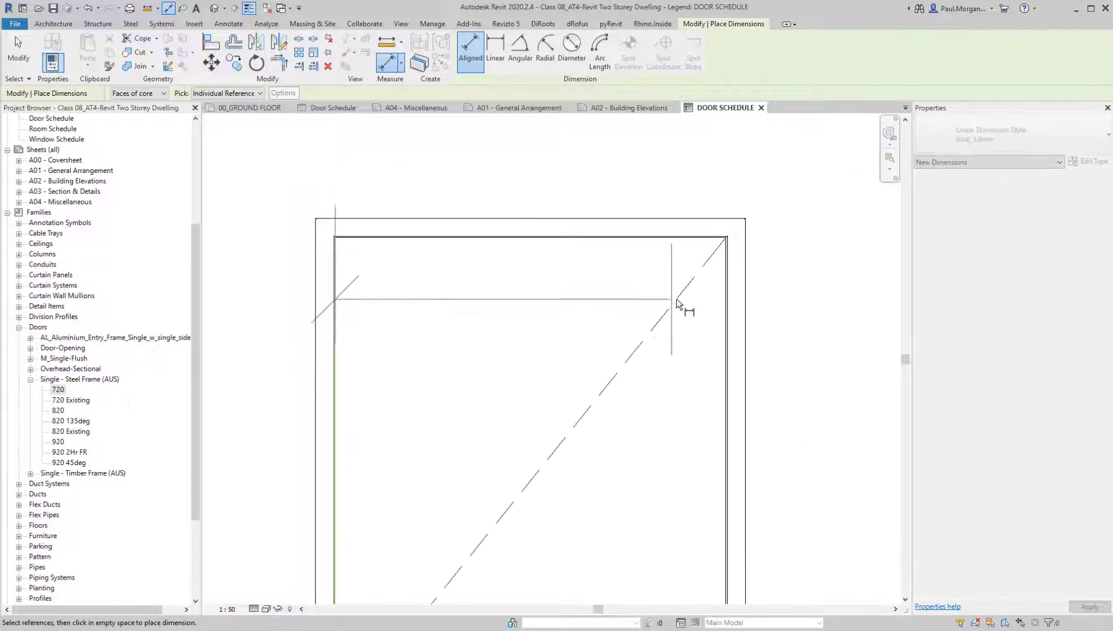
pyautogui.click(725, 341)
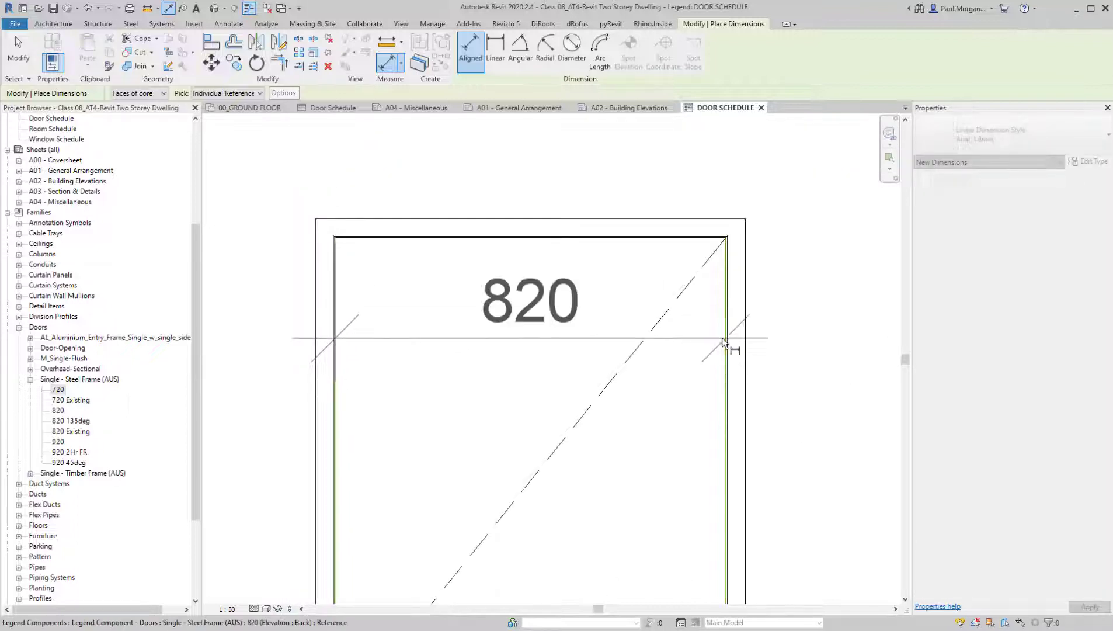
# Try to add the 820 door's right outer frame edge as a further reference in the width dimension string
pyautogui.click(745, 313)
pyautogui.click(744, 313)
pyautogui.click(745, 313)
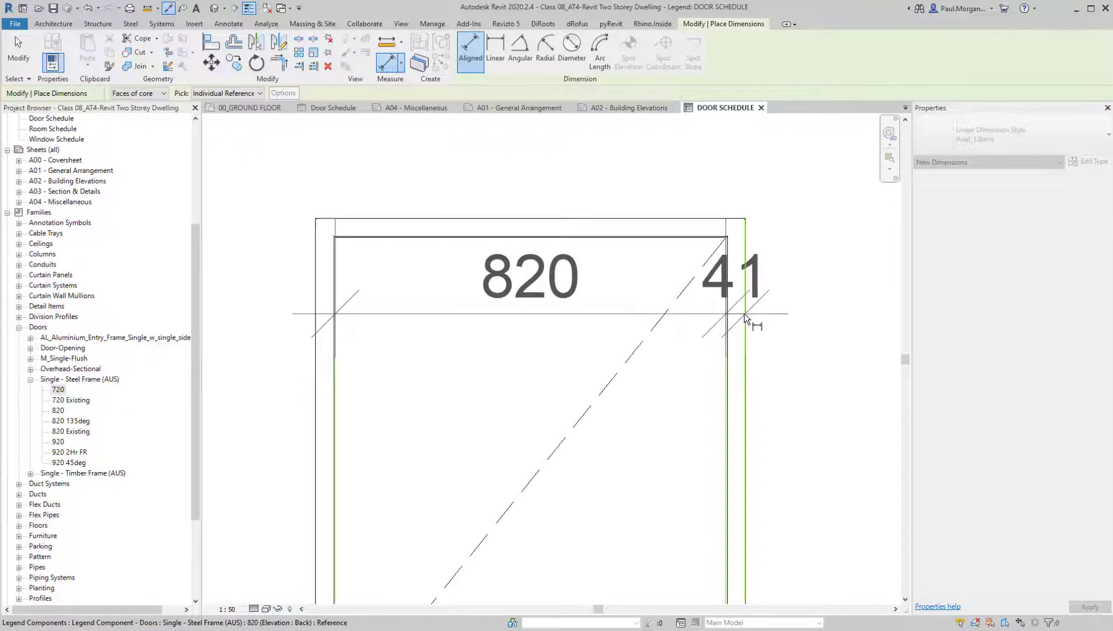
pyautogui.click(745, 313)
pyautogui.scroll(5, 744, 313)
pyautogui.click(740, 321)
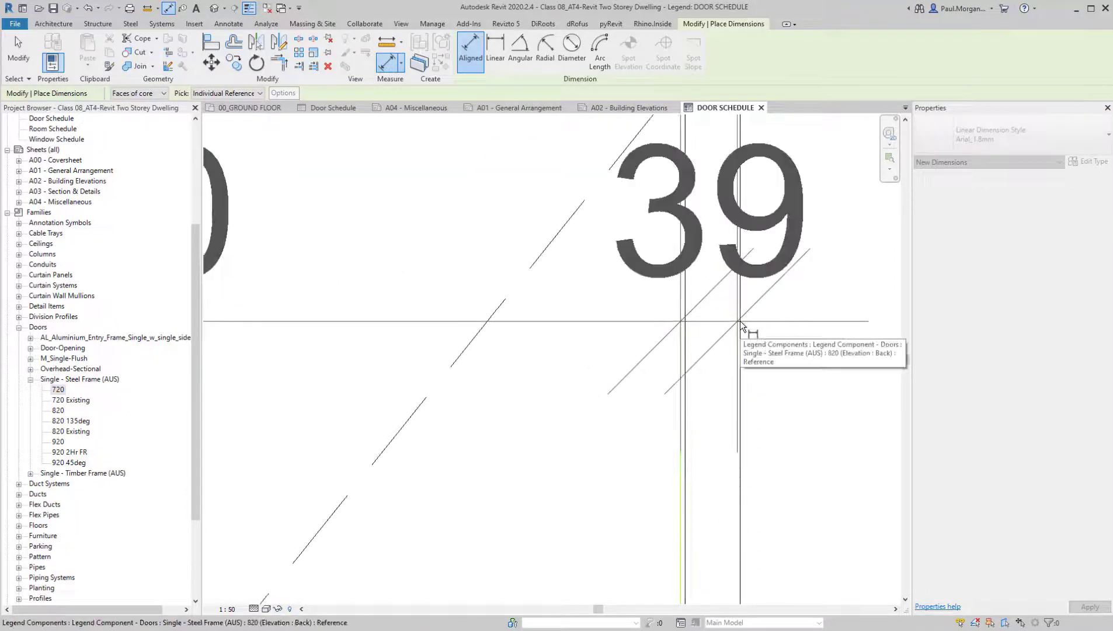
pyautogui.click(740, 321)
pyautogui.click(740, 321)
pyautogui.scroll(-3, 740, 320)
pyautogui.scroll(-3, 738, 326)
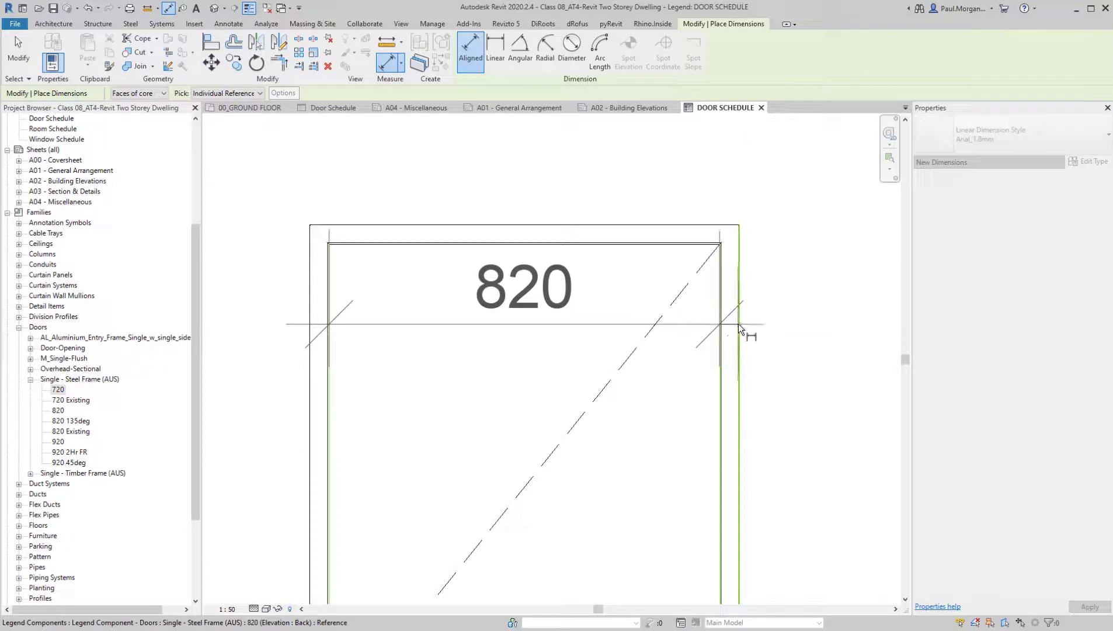
# Re-pick the 820 door's right inner leaf edge and add the right outer frame edge to the width dimension string
pyautogui.scroll(4, 730, 333)
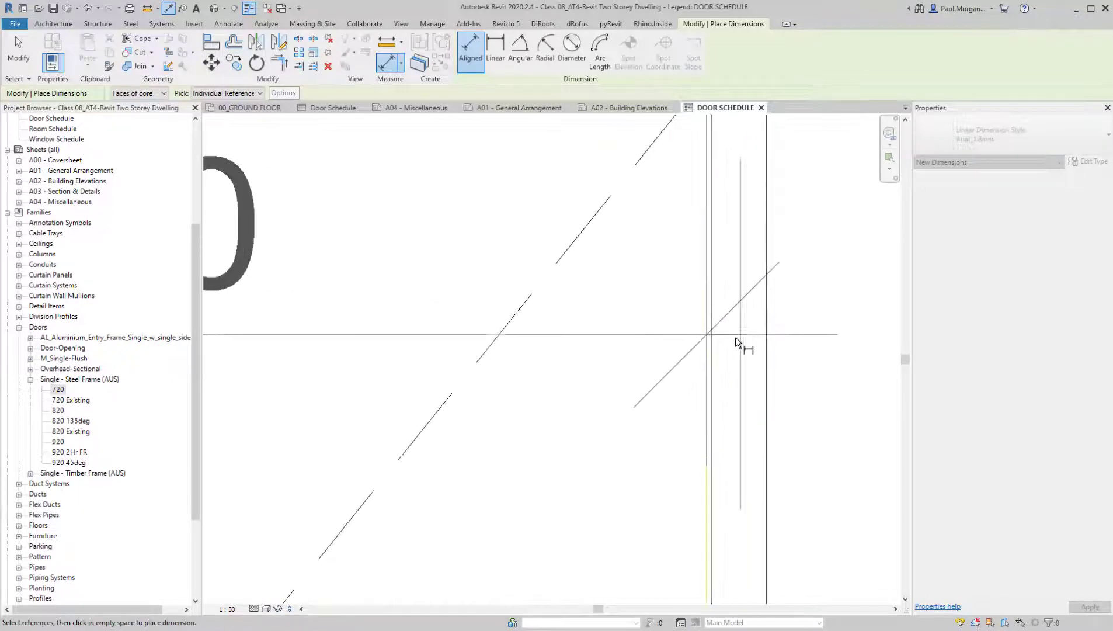
pyautogui.click(723, 354)
pyautogui.scroll(-4, 724, 356)
pyautogui.click(711, 352)
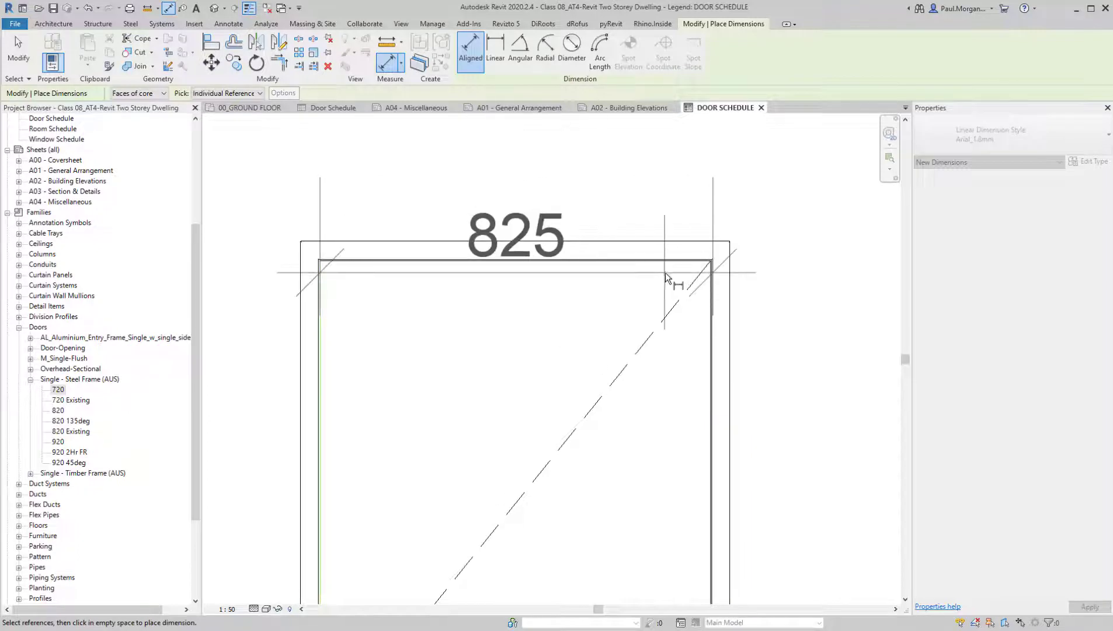
pyautogui.click(713, 325)
pyautogui.scroll(4, 703, 331)
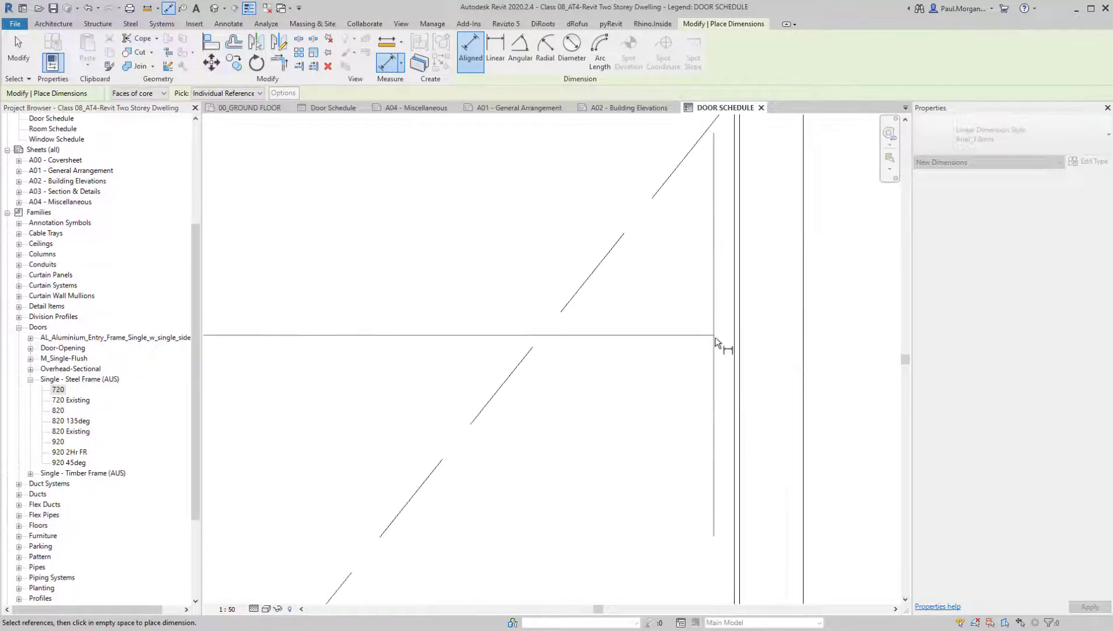
pyautogui.scroll(-3, 805, 352)
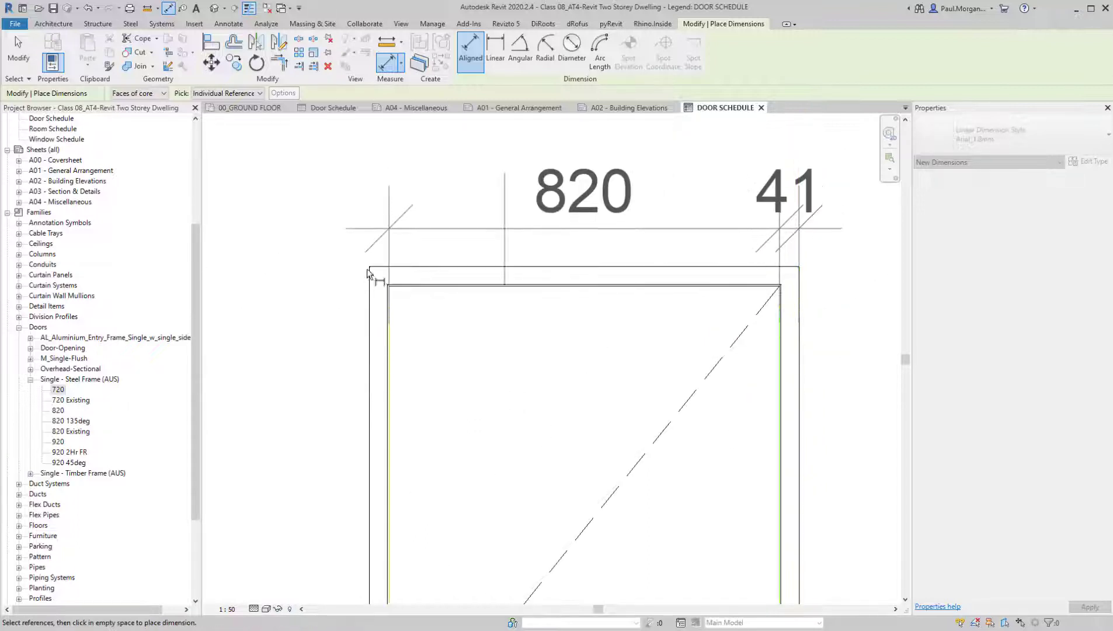
# Add the left outer frame edge to the string and place the leaf and frame width dimensions above the 820 door
pyautogui.click(370, 368)
pyautogui.scroll(-2, 370, 367)
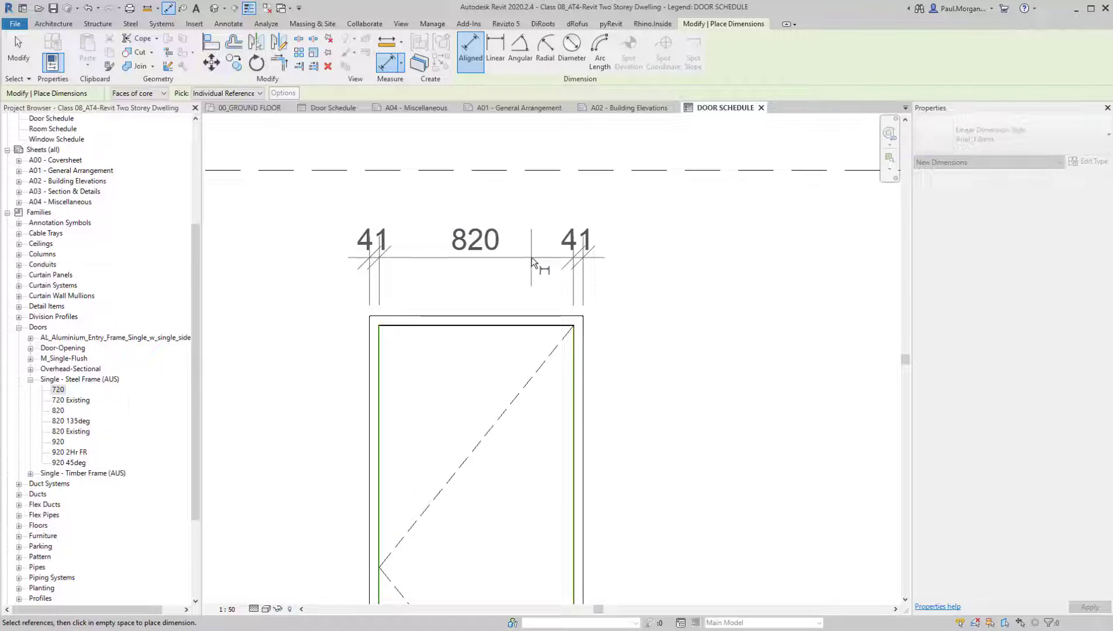
pyautogui.click(532, 257)
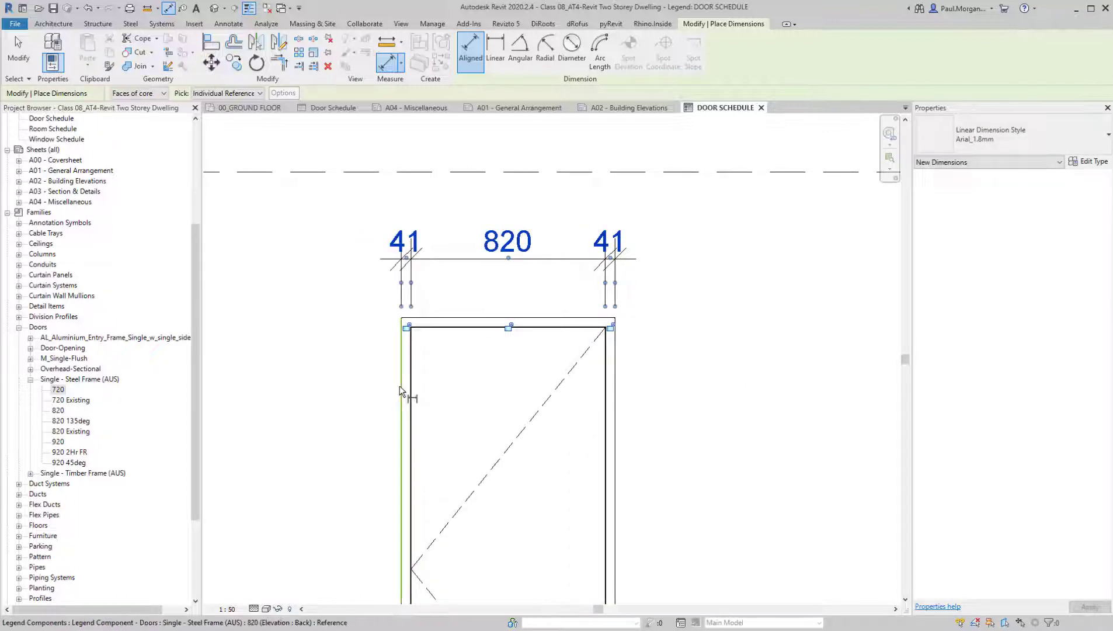
# Dimension the 820 door's overall frame width between its outer edges, placing it above the first dimension string
pyautogui.click(399, 386)
pyautogui.click(615, 416)
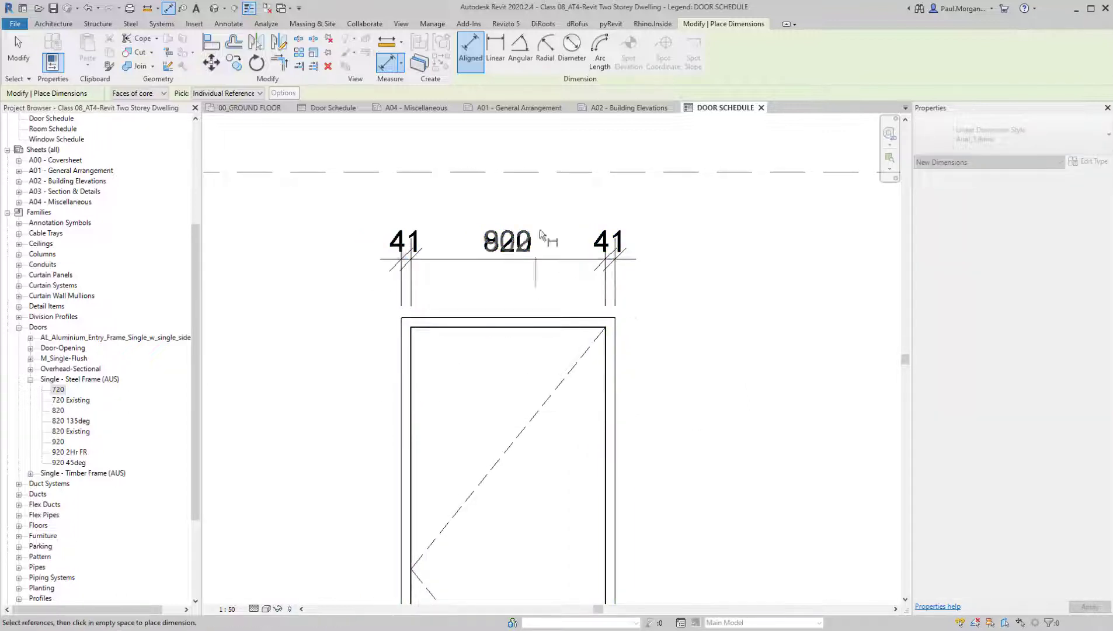
pyautogui.click(566, 213)
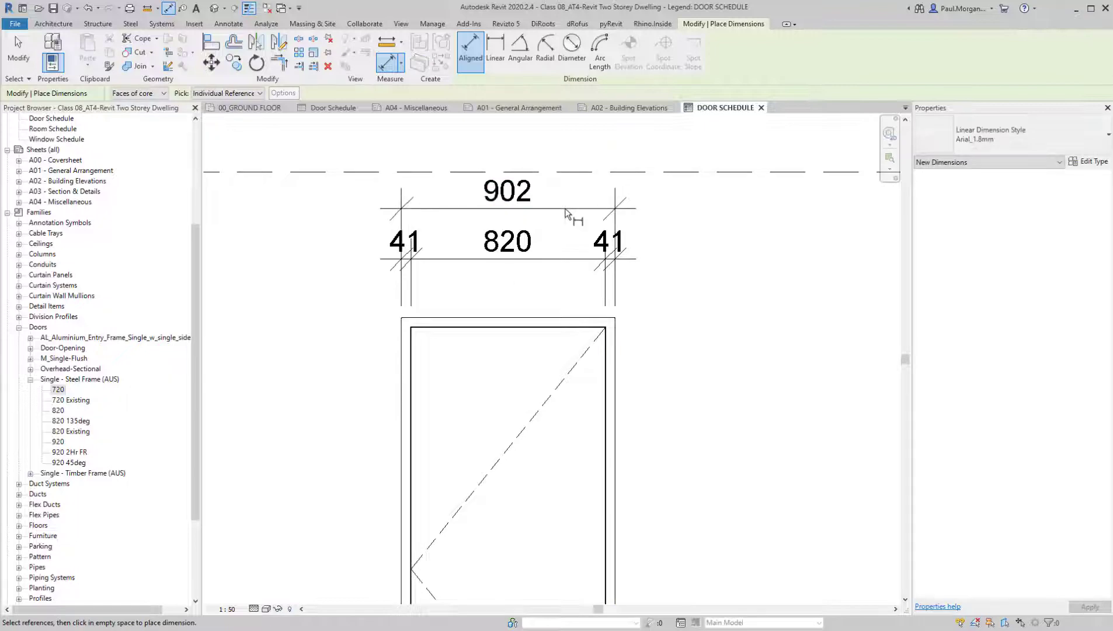
pyautogui.press('Escape')
# Add an aligned dimension across the 720 door's leaf width between the inner frame edges and place it above the door
pyautogui.scroll(-4, 538, 251)
pyautogui.moveTo(656, 388); pyautogui.dragTo(633, 363, button='middle')
pyautogui.moveTo(581, 412); pyautogui.dragTo(499, 426, button='middle')
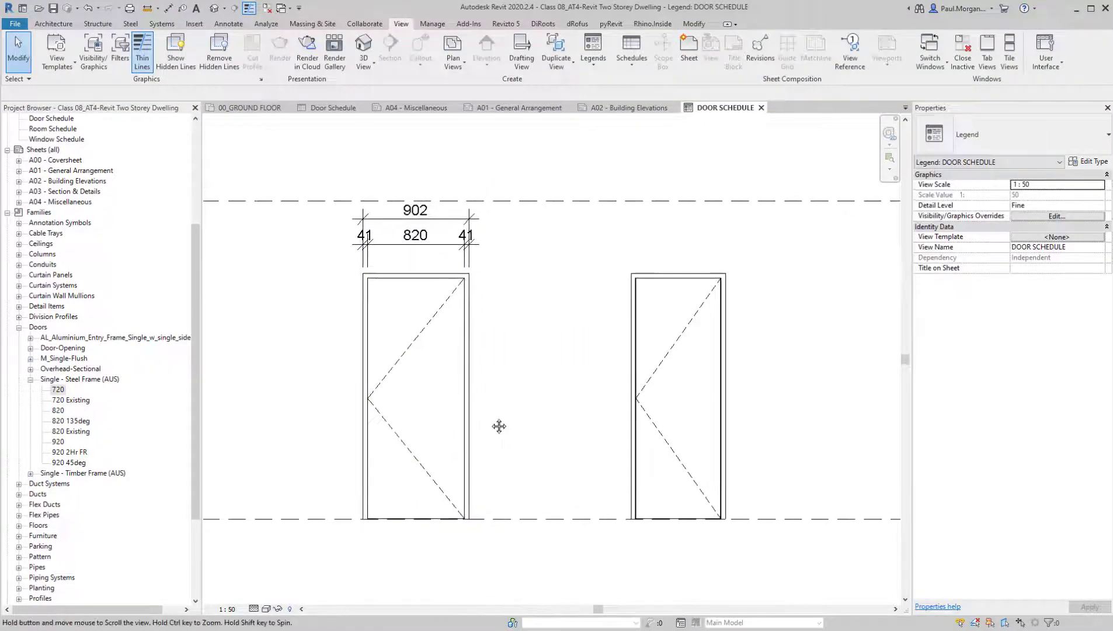
pyautogui.press('d')
pyautogui.press('i')
pyautogui.scroll(5, 638, 377)
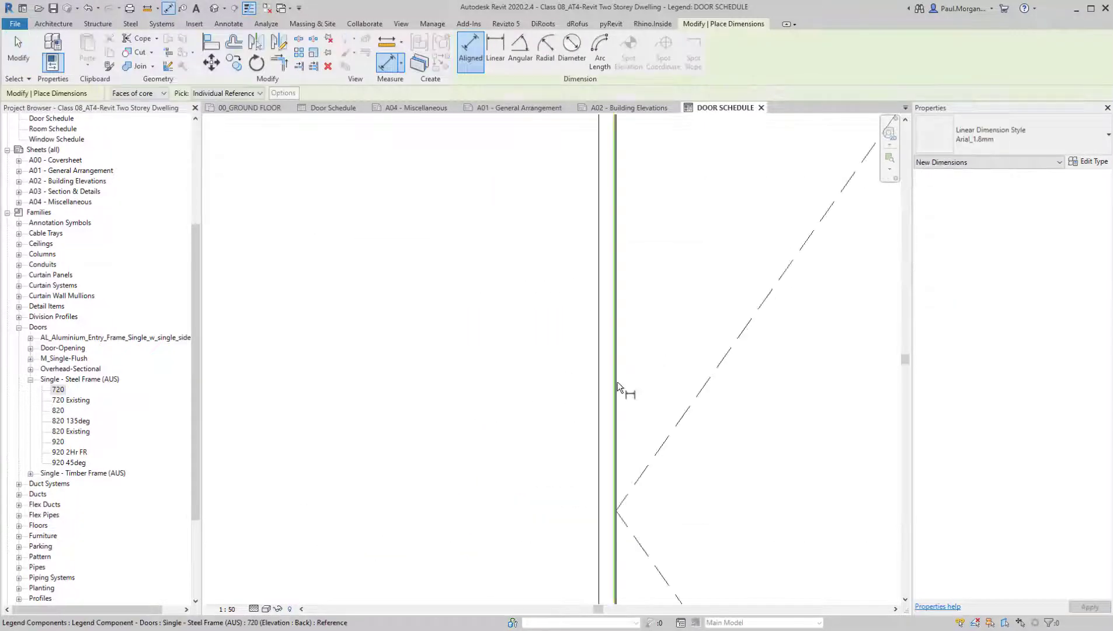
pyautogui.click(618, 382)
pyautogui.scroll(-3, 709, 385)
pyautogui.scroll(4, 778, 380)
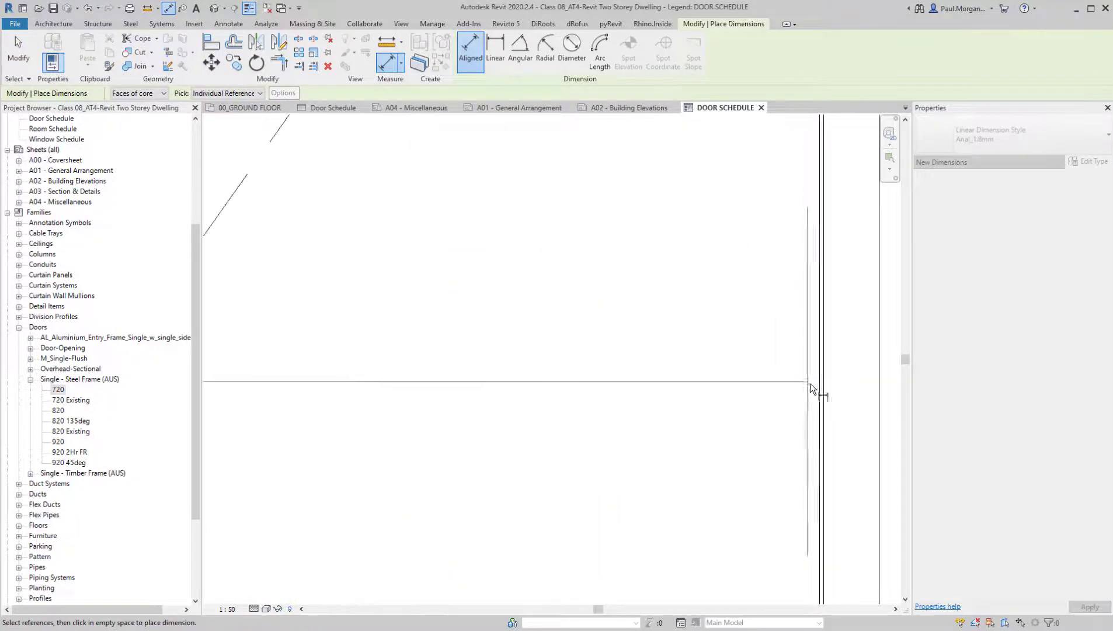
pyautogui.click(820, 389)
pyautogui.scroll(-4, 822, 390)
pyautogui.moveTo(814, 398); pyautogui.dragTo(600, 572, button='middle')
pyautogui.scroll(-2, 665, 496)
pyautogui.scroll(-1, 689, 360)
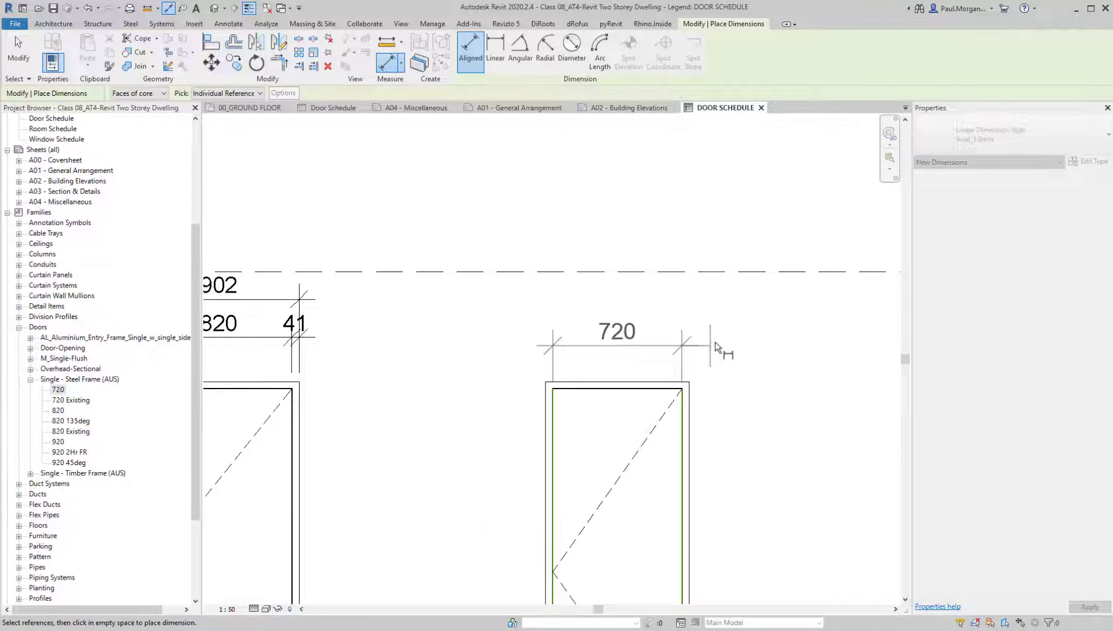
pyautogui.click(706, 338)
pyautogui.press('Escape')
# Compare the two dimensioned door elevations and check the types of the Single - Steel Frame (AUS) door family
pyautogui.moveTo(622, 450); pyautogui.dragTo(702, 343, button='middle')
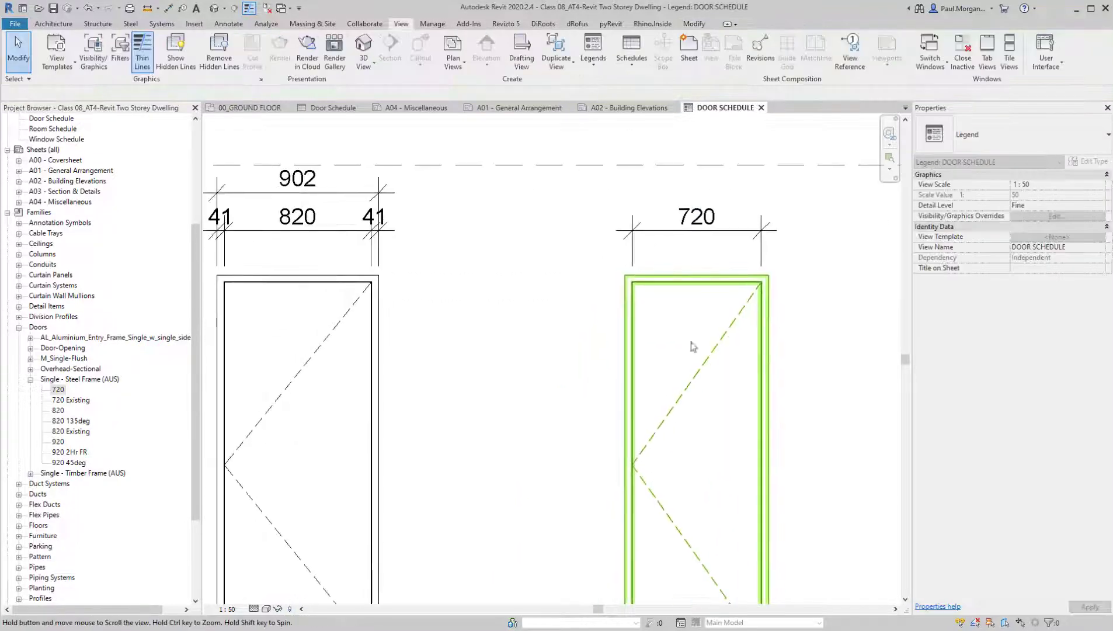
pyautogui.moveTo(589, 377); pyautogui.dragTo(708, 343, button='middle')
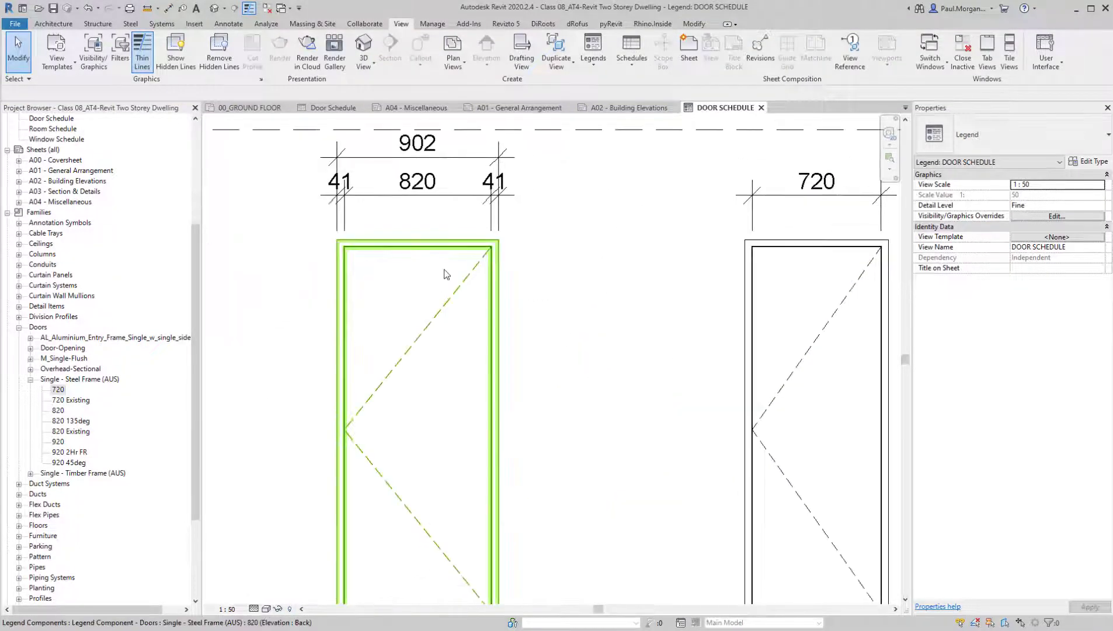
pyautogui.click(491, 344)
pyautogui.click(519, 363)
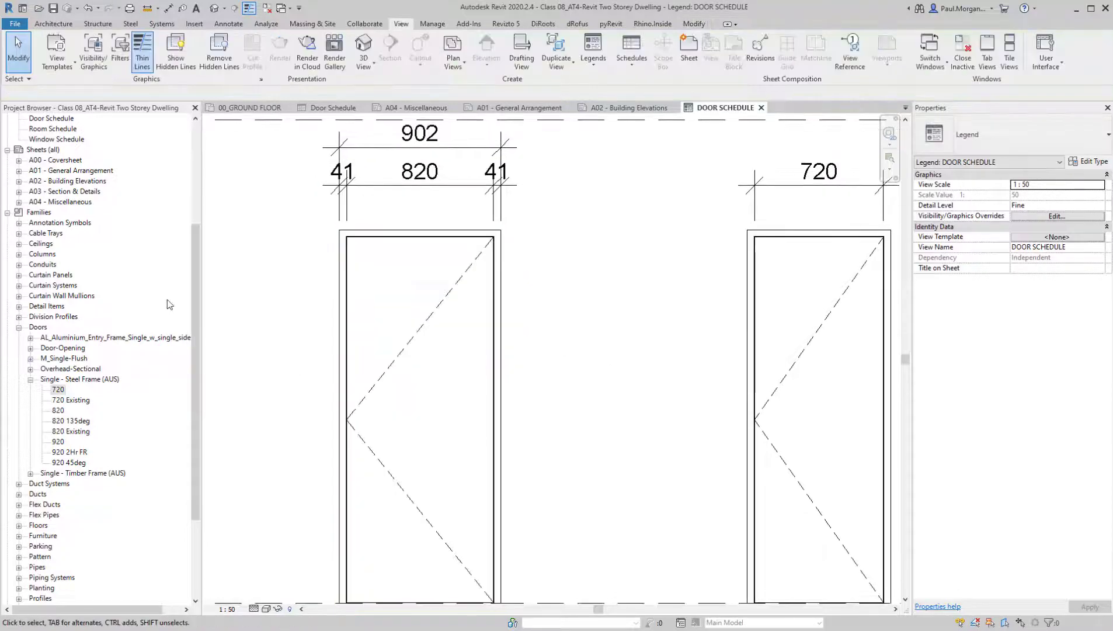
pyautogui.click(62, 390)
pyautogui.click(66, 382)
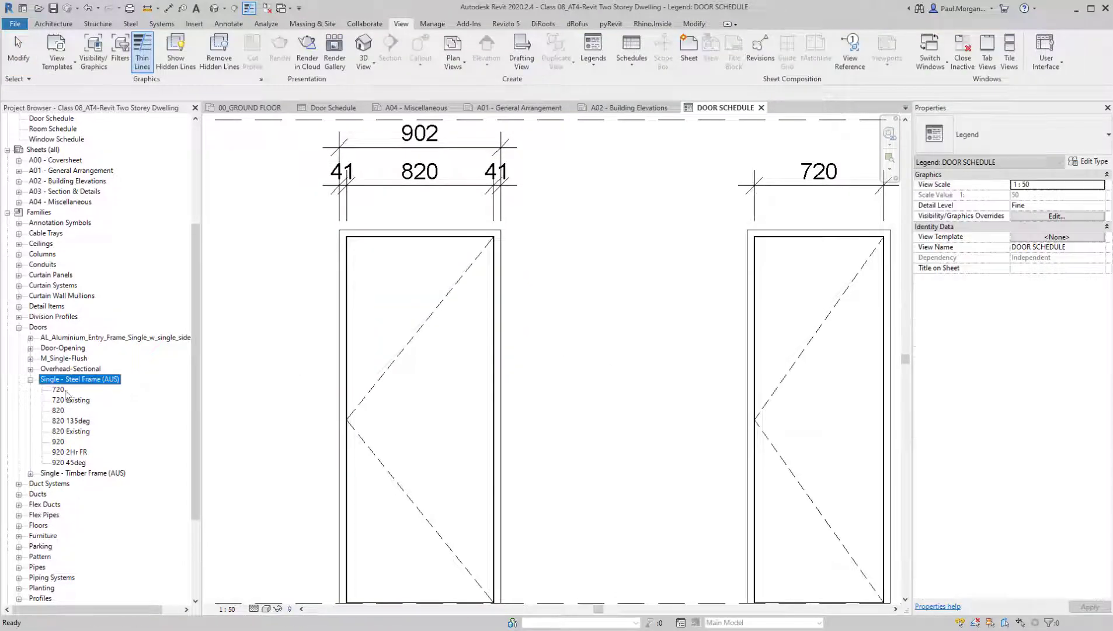
pyautogui.click(59, 411)
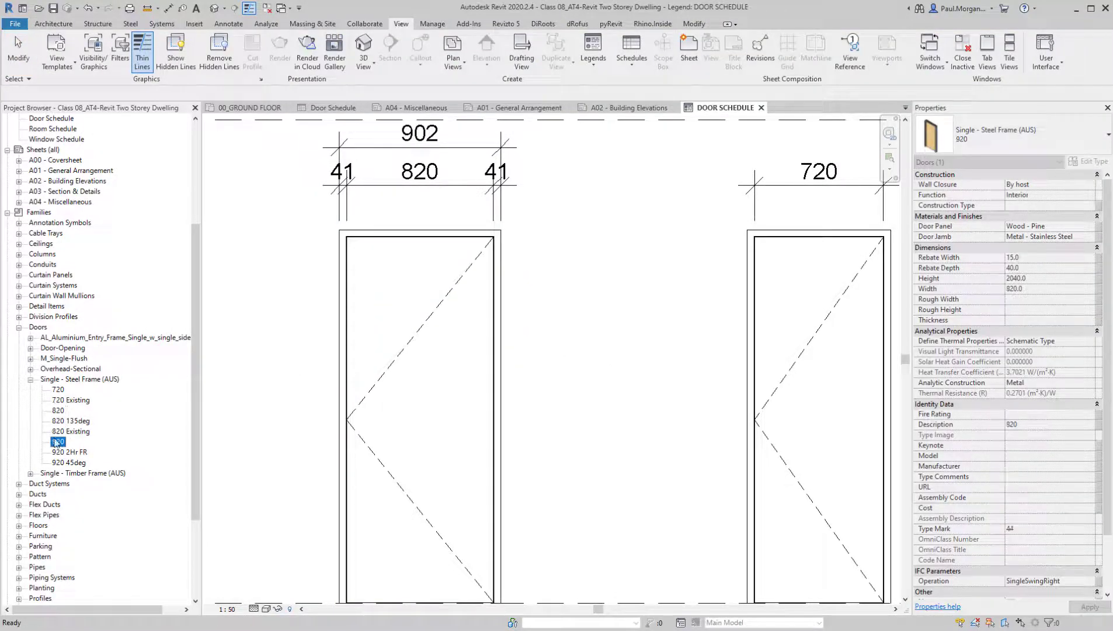
pyautogui.click(83, 380)
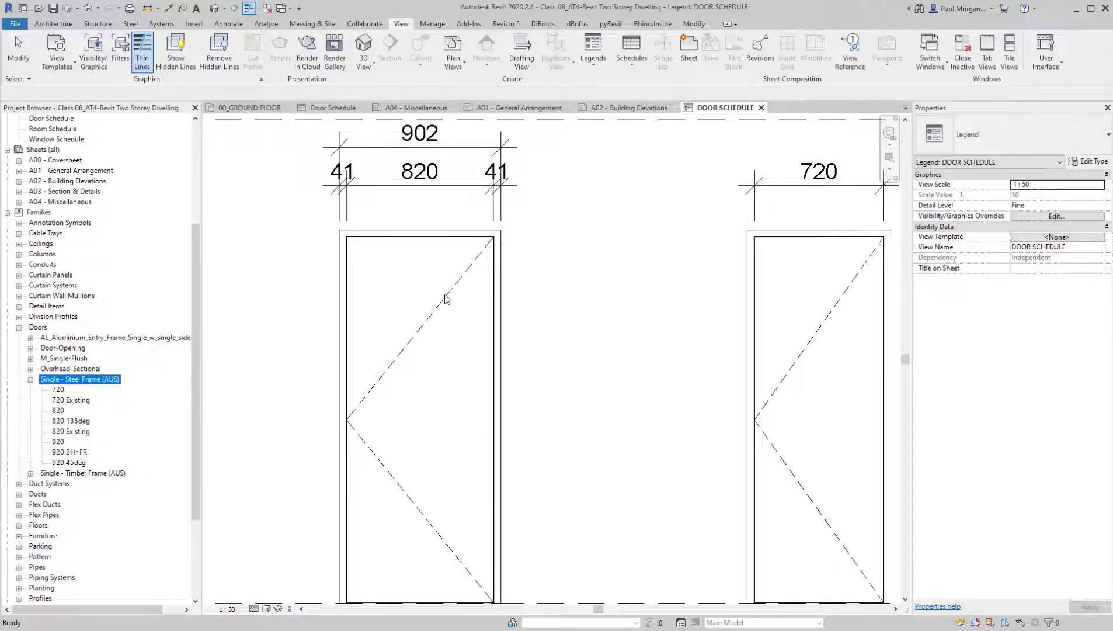
pyautogui.scroll(-3, 491, 327)
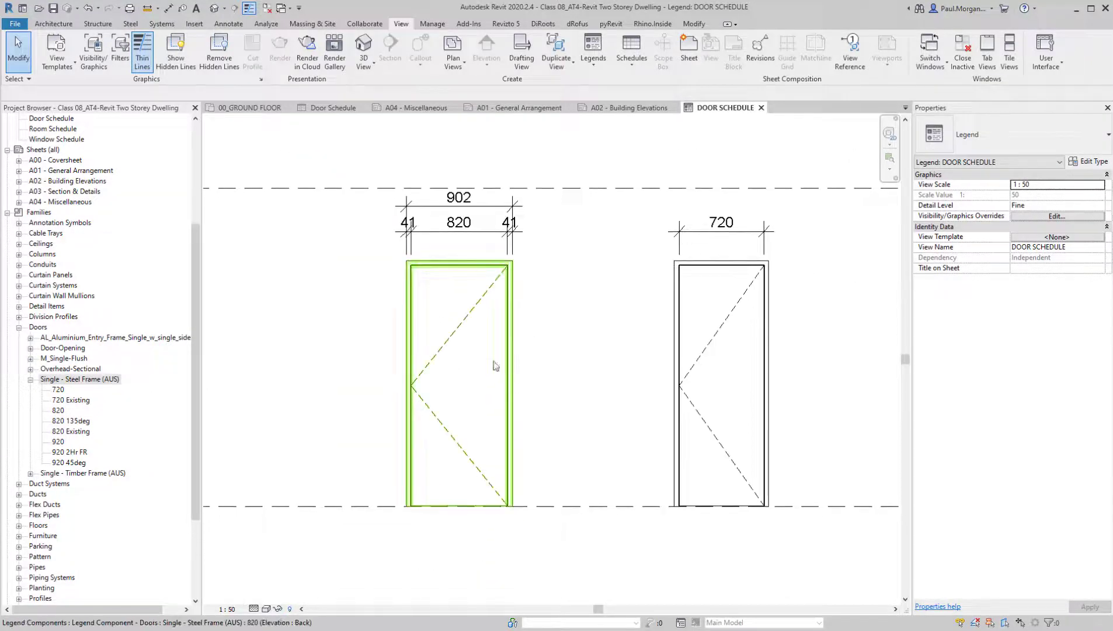
# Switch the 820 door component's view to Elevation : Front for comparison, and return it to Elevation : Back
pyautogui.click(495, 366)
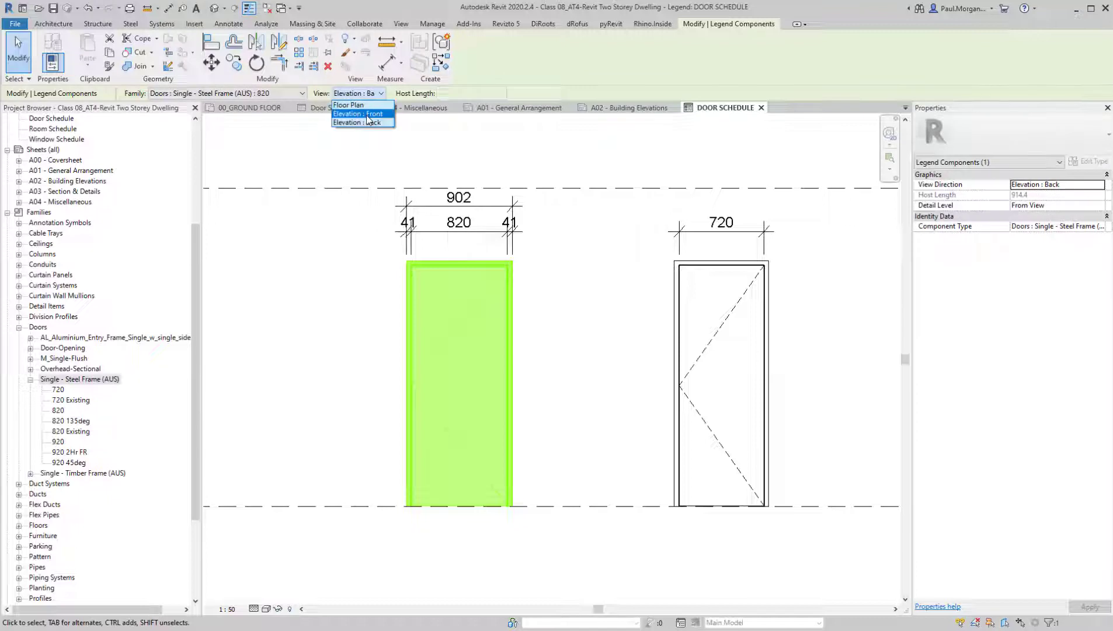
pyautogui.click(367, 114)
pyautogui.click(586, 348)
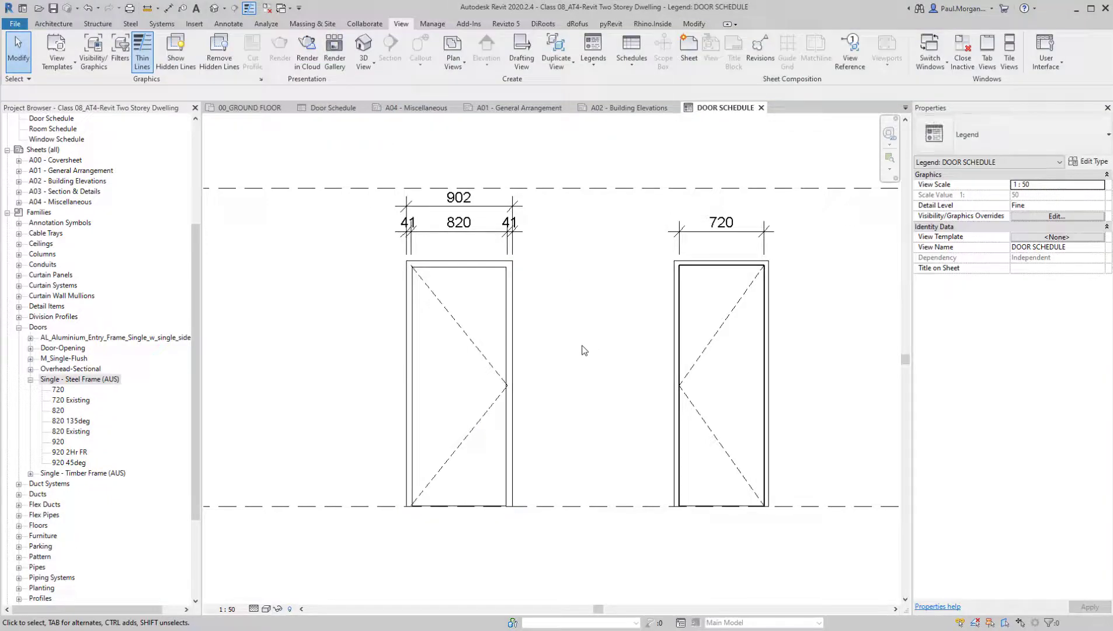
pyautogui.click(508, 362)
pyautogui.click(358, 93)
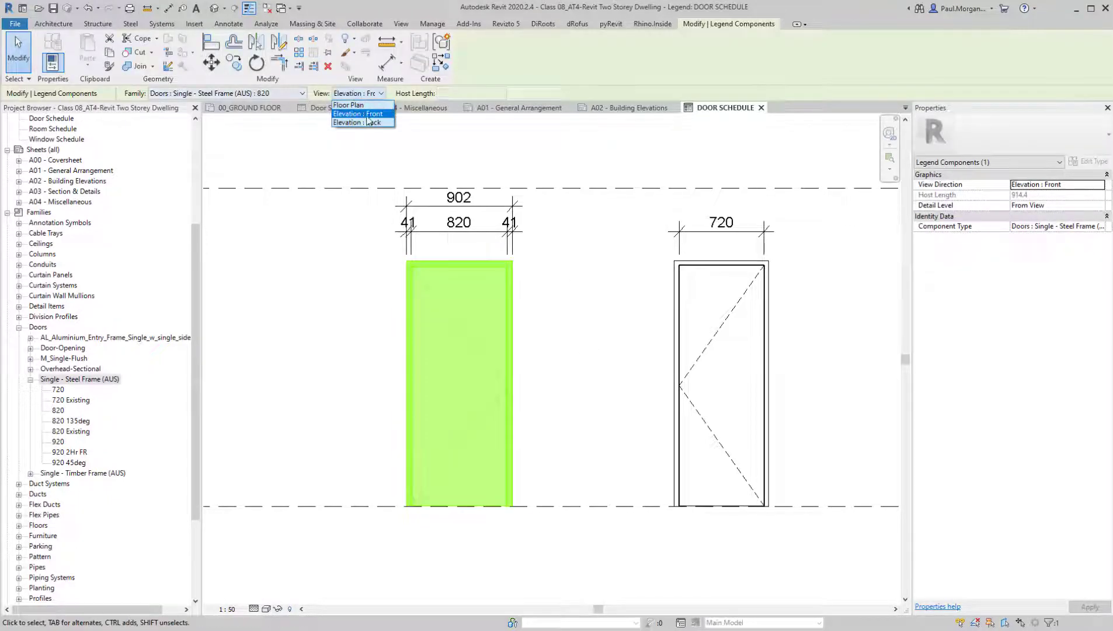
pyautogui.click(368, 122)
pyautogui.click(588, 452)
# Dimension the 820 door's leaf height from the inner head line to the leaf's bottom edge, placing it left of the door
pyautogui.moveTo(588, 452); pyautogui.dragTo(542, 425, button='middle')
pyautogui.press('d')
pyautogui.press('i')
pyautogui.scroll(5, 386, 230)
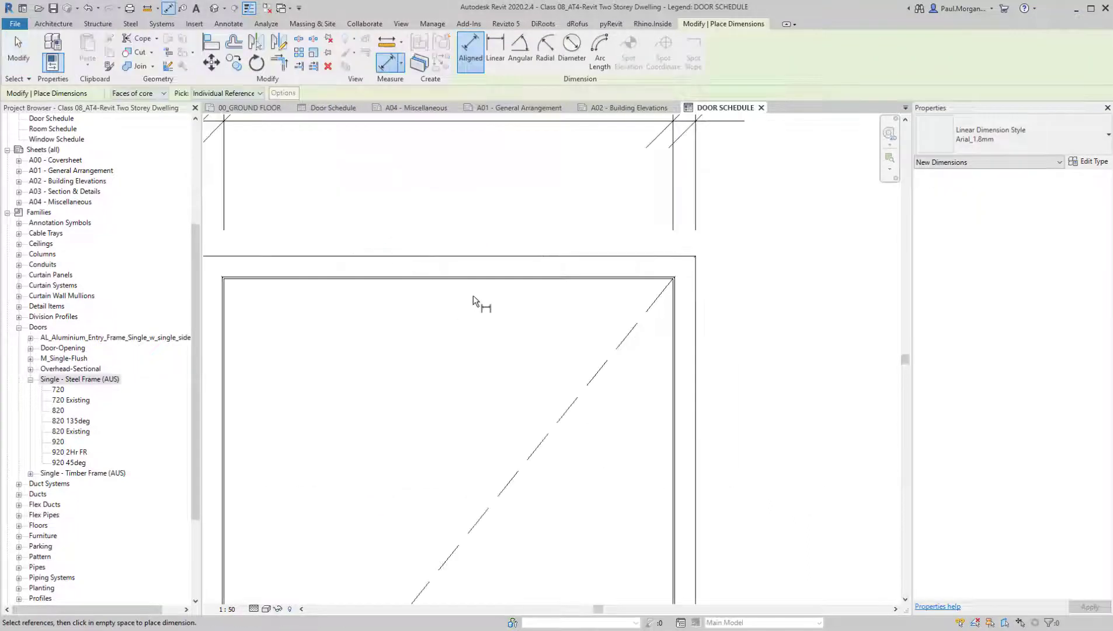
pyautogui.click(535, 259)
pyautogui.scroll(-5, 536, 275)
pyautogui.moveTo(549, 457); pyautogui.dragTo(556, 371, button='middle')
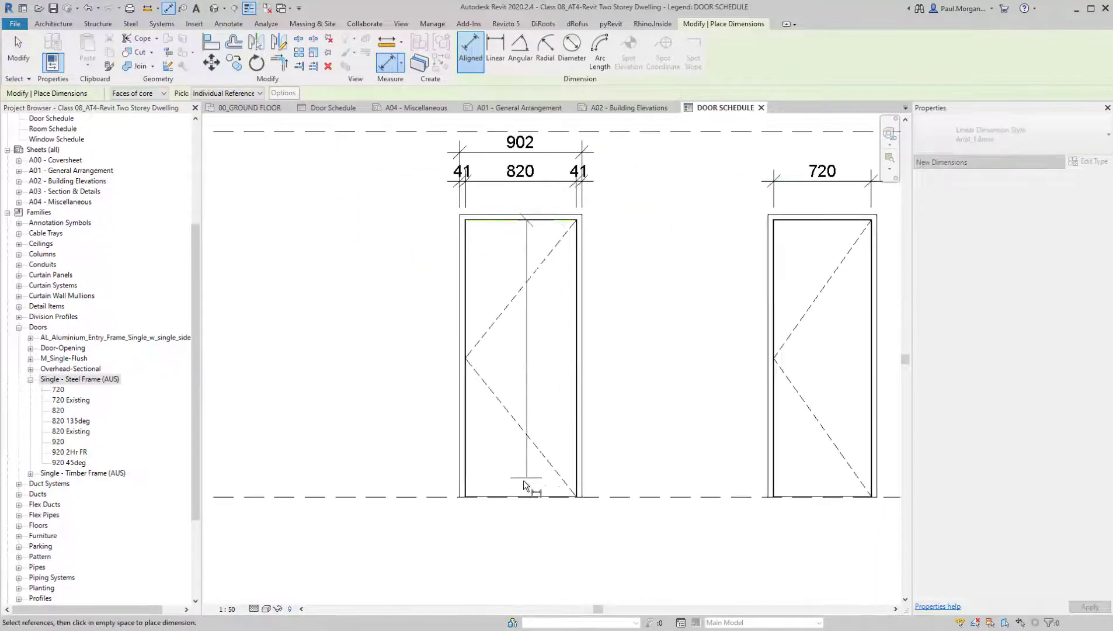
pyautogui.scroll(4, 516, 493)
pyautogui.click(498, 514)
pyautogui.scroll(-4, 503, 516)
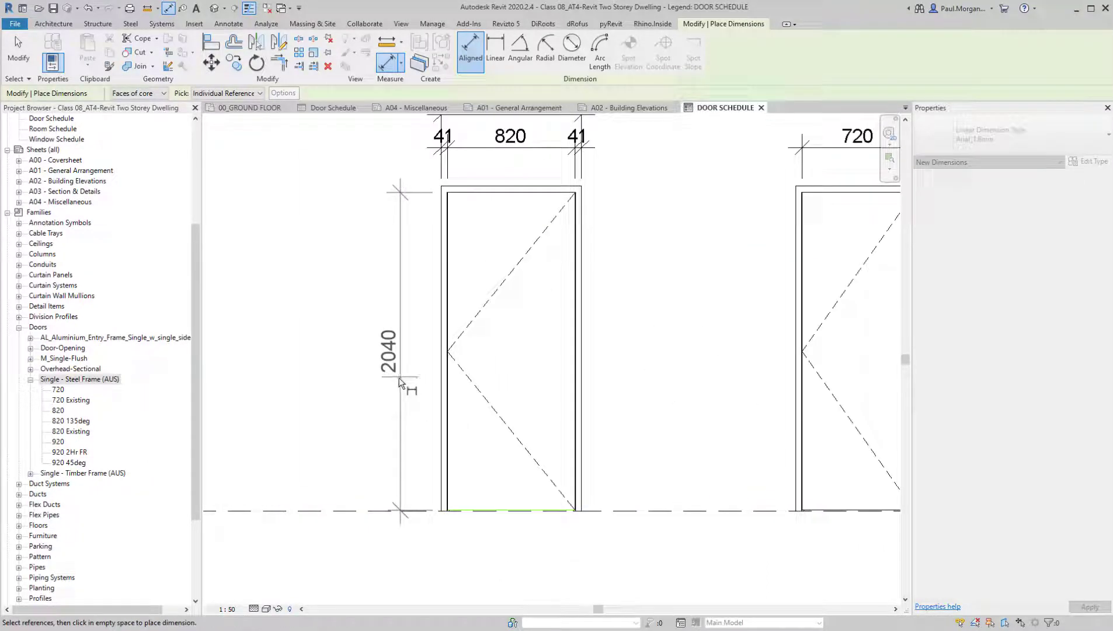
pyautogui.click(393, 381)
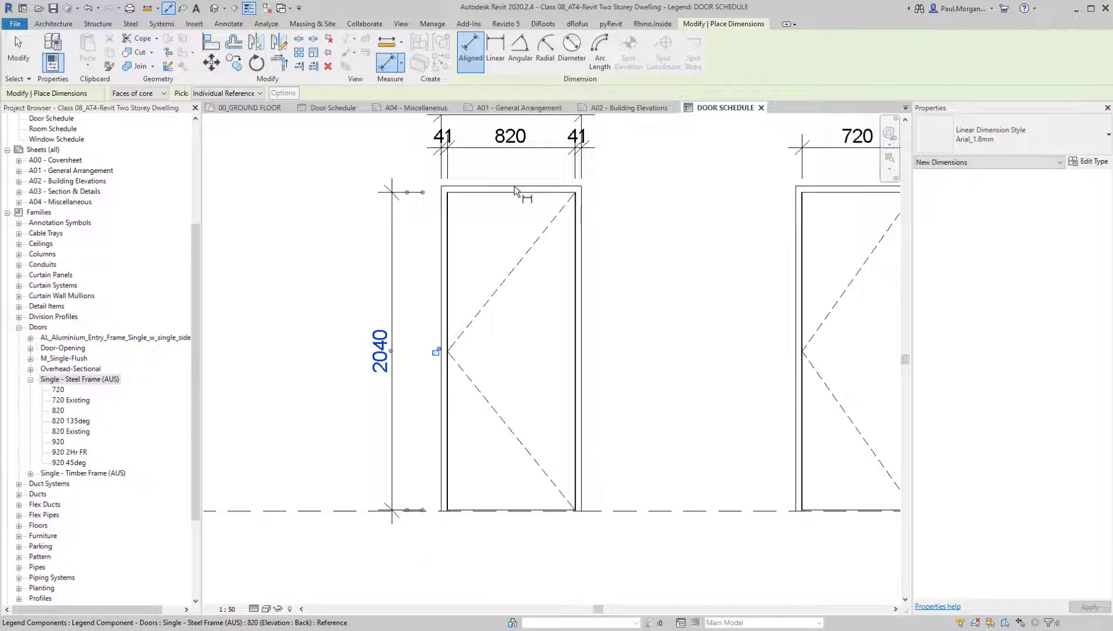
# Dimension the 820 door's overall height from the frame top to the dashed base line, placing it outside the leaf height dimension
pyautogui.click(514, 187)
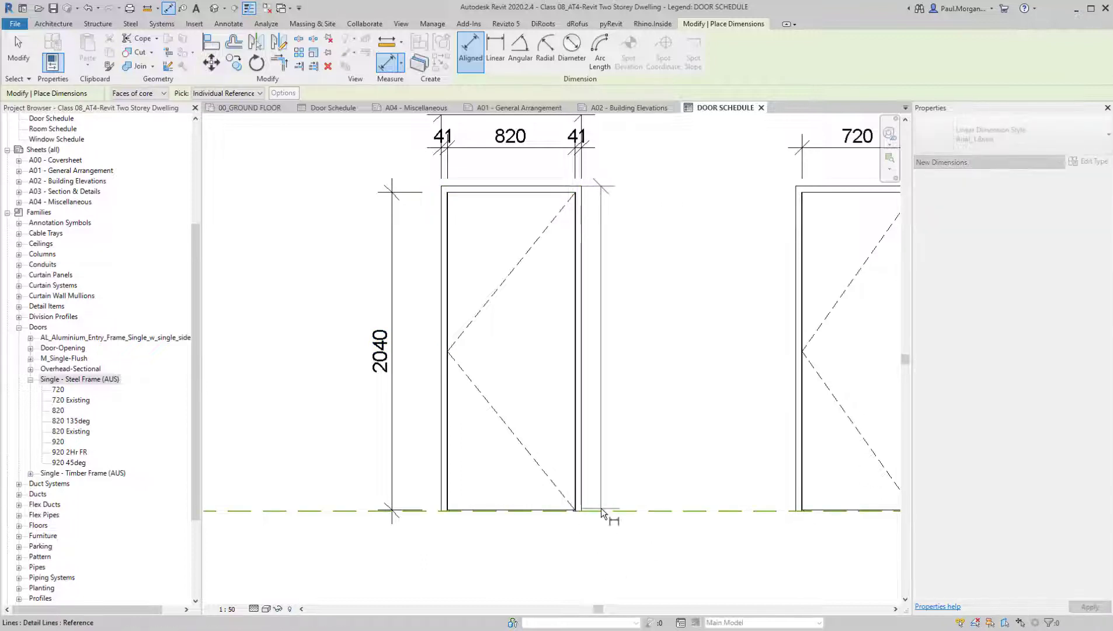
pyautogui.click(601, 508)
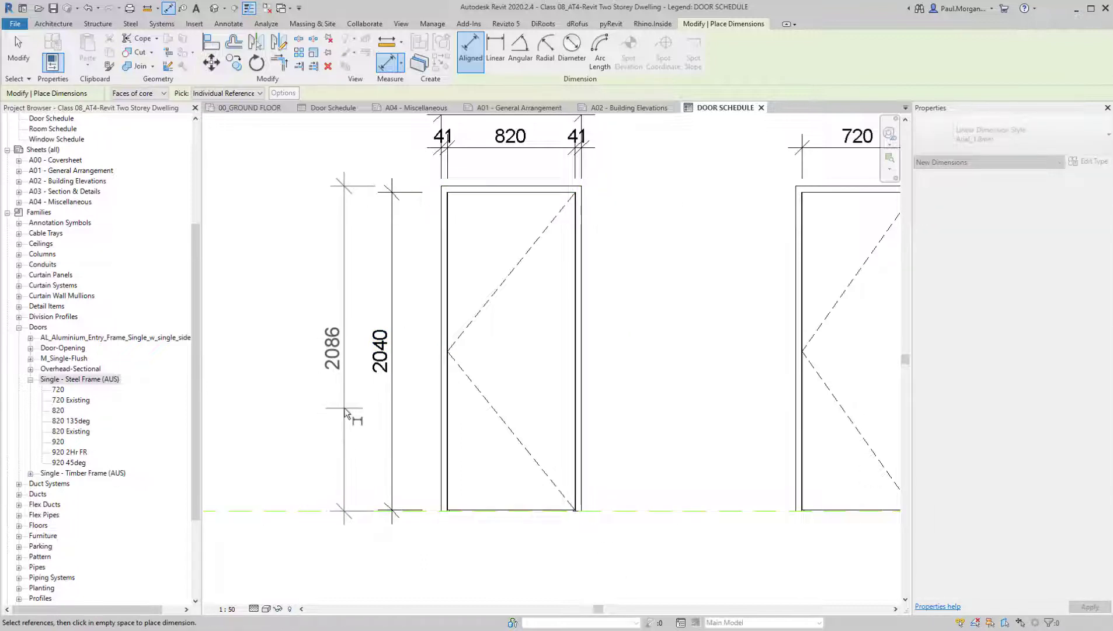
pyautogui.click(345, 412)
pyautogui.scroll(-2, 351, 408)
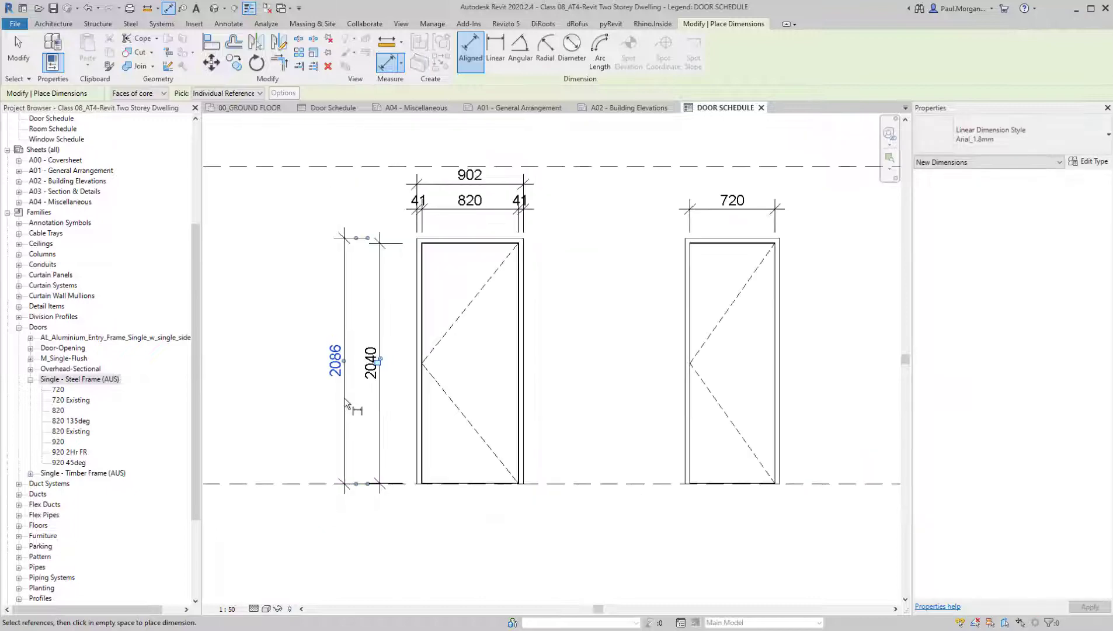
pyautogui.press('Escape')
pyautogui.press('Escape')
# Turn off Thin Lines and review the dimensioned door elevations with their real line weights
pyautogui.press('t')
pyautogui.press('l')
pyautogui.moveTo(415, 460); pyautogui.dragTo(482, 420, button='middle')
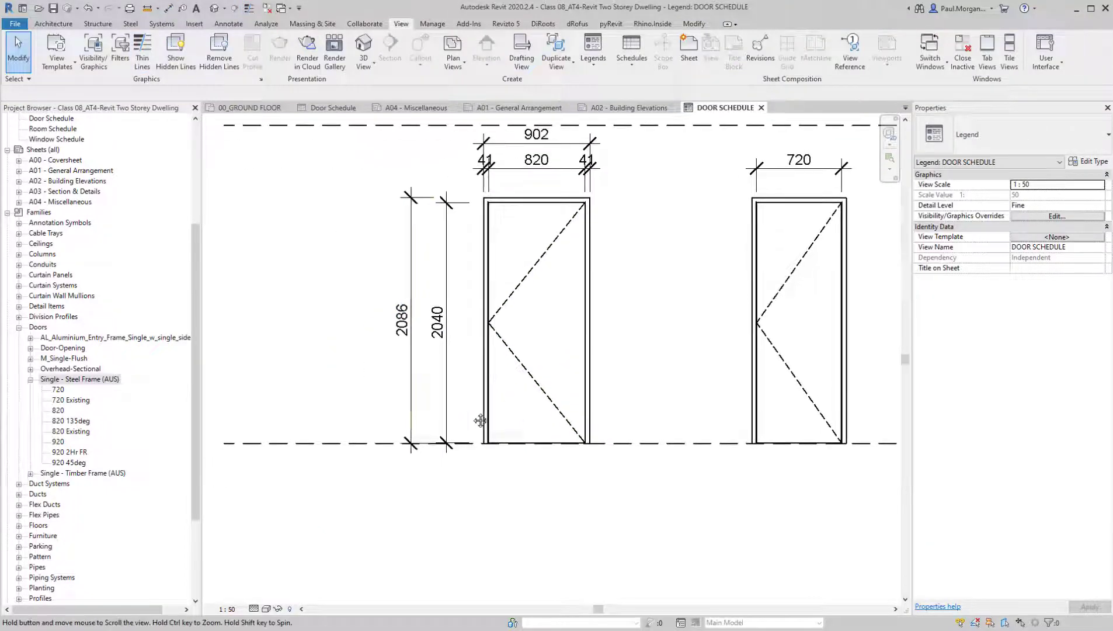
pyautogui.click(390, 325)
pyautogui.moveTo(390, 324); pyautogui.dragTo(405, 423, button='middle')
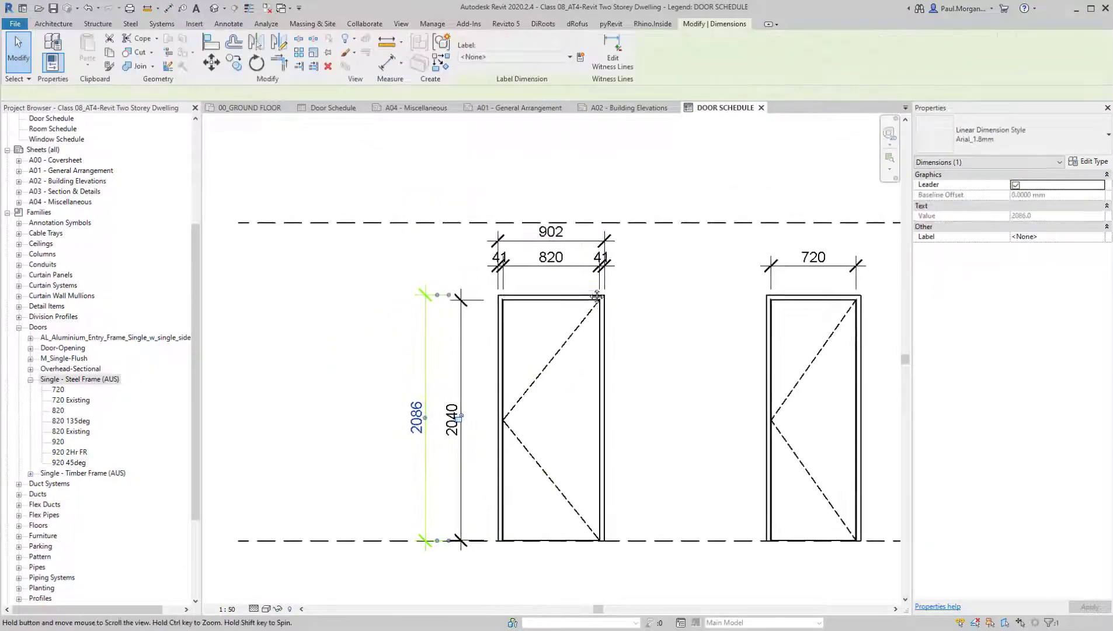
pyautogui.click(353, 370)
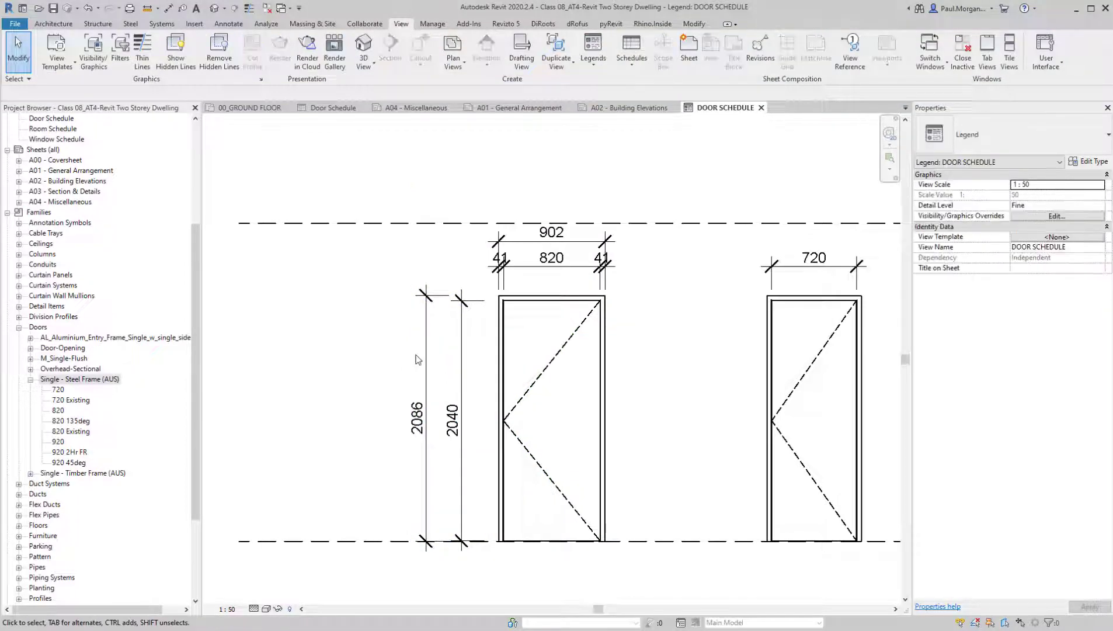
# Delete the 820 door's outer overall height dimension, keeping the leaf height dimension
pyautogui.click(427, 380)
pyautogui.press('d')
pyautogui.press('e')
pyautogui.scroll(-3, 596, 515)
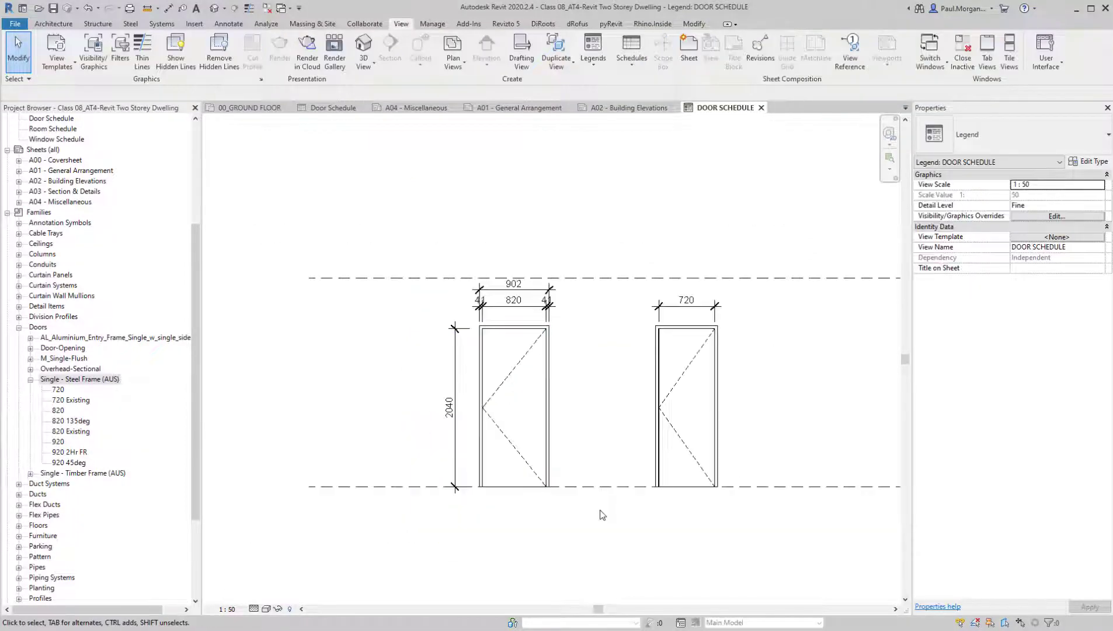
pyautogui.moveTo(372, 339); pyautogui.dragTo(355, 361, button='middle')
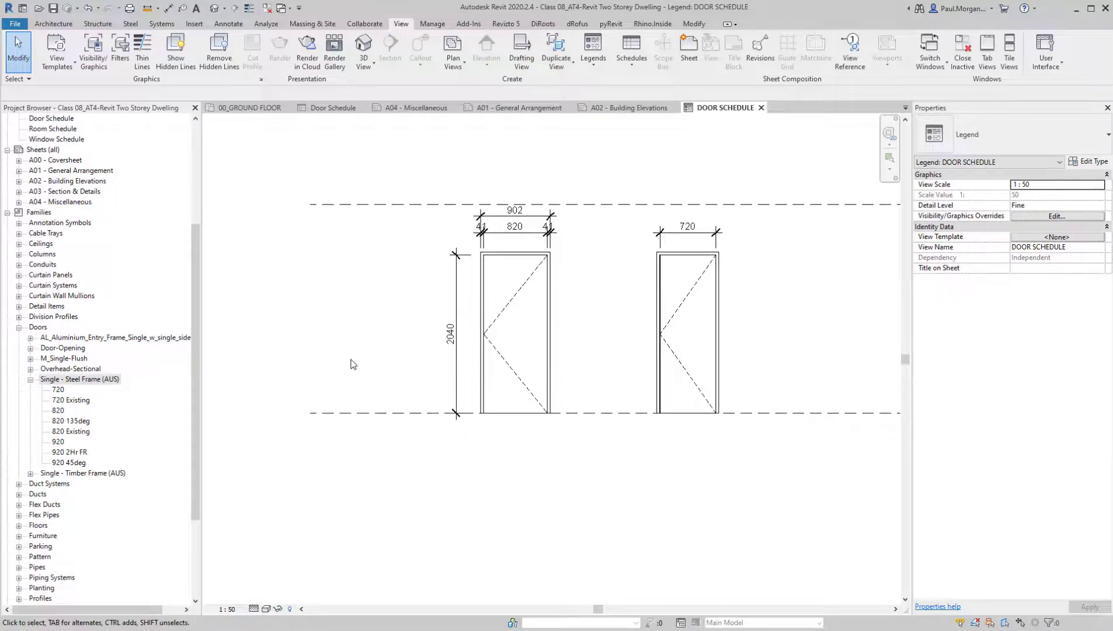
# Add the text note "FFL" just above the start of the lower dashed line
pyautogui.press('x')
pyautogui.moveTo(323, 417); pyautogui.dragTo(377, 383, button='middle')
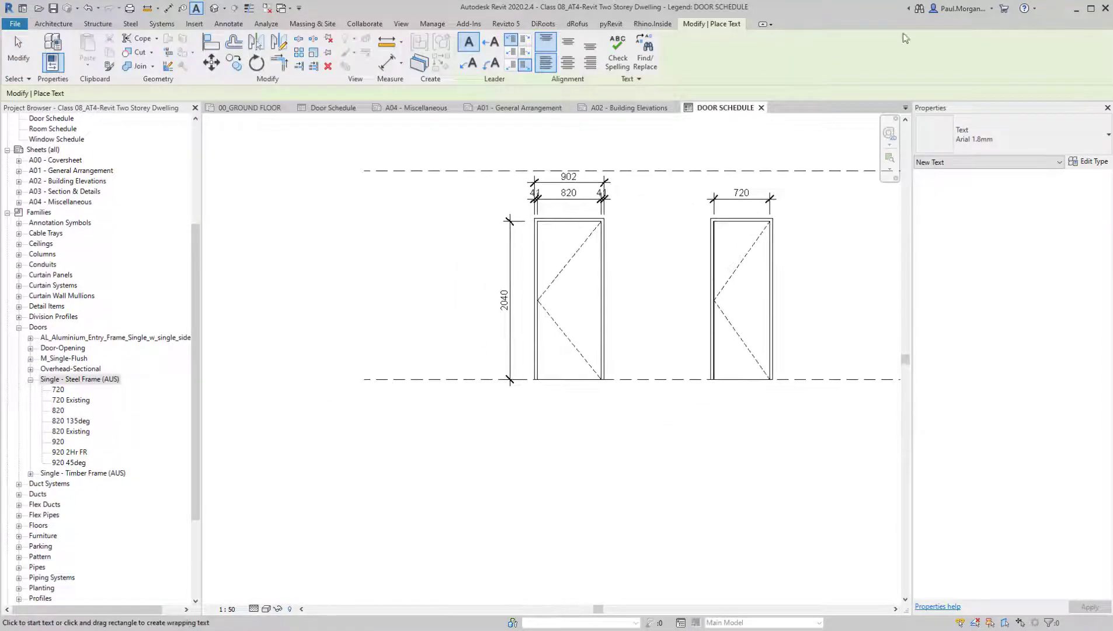
pyautogui.scroll(3, 344, 371)
pyautogui.click(448, 361)
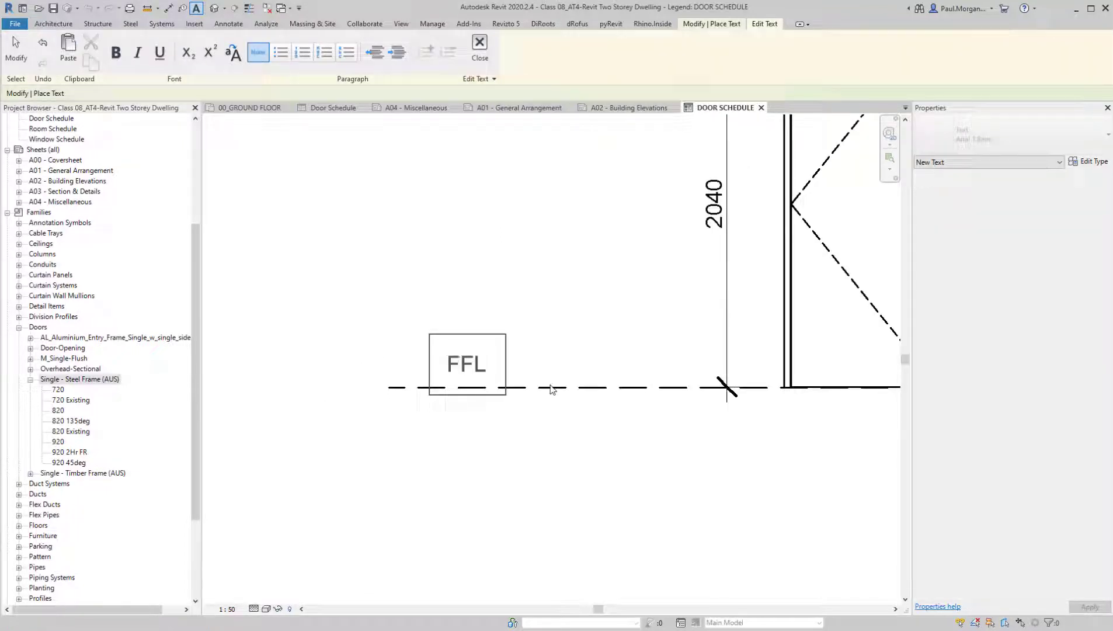
pyautogui.click(548, 346)
pyautogui.moveTo(561, 323); pyautogui.dragTo(576, 444, button='middle')
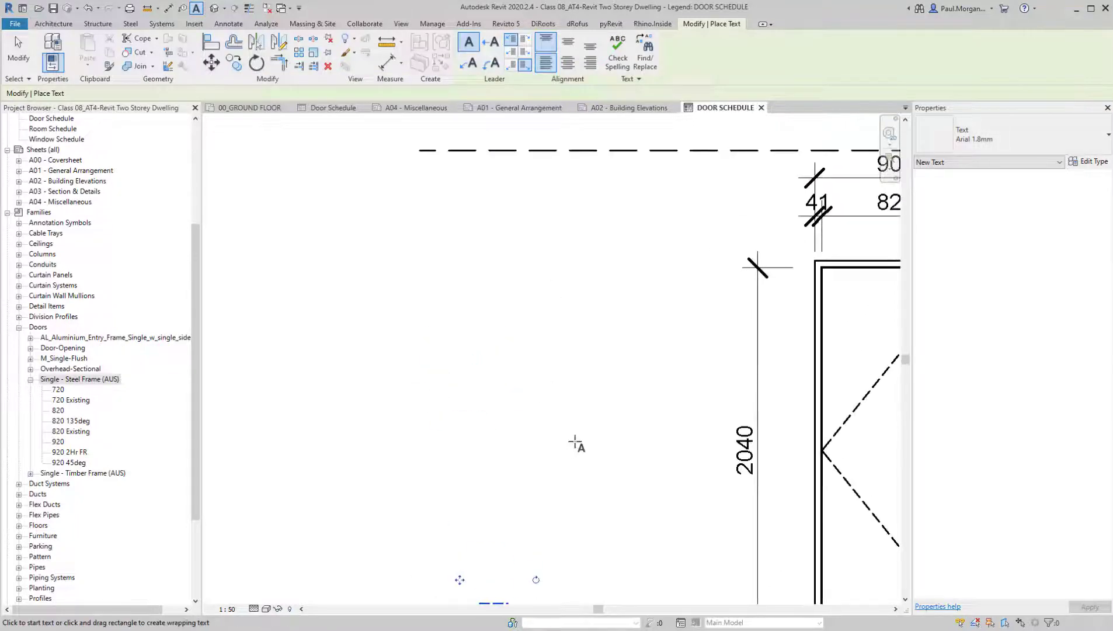
# Add the text note "CL" just below the start of the upper dashed line and finish placing text
pyautogui.click(454, 167)
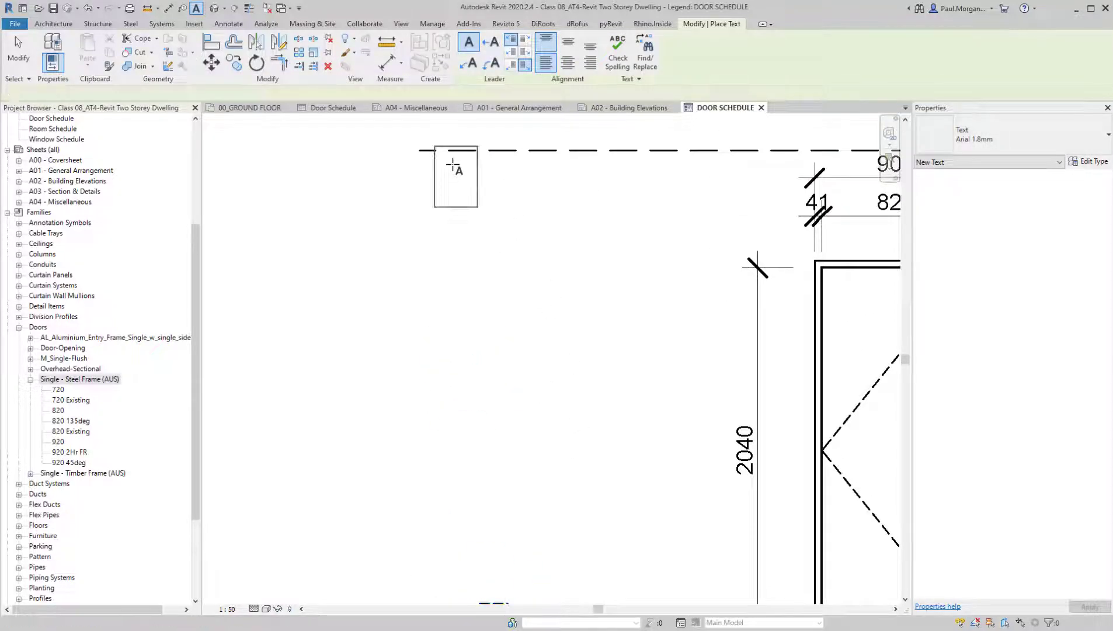
pyautogui.write('CL')
pyautogui.click(499, 269)
pyautogui.press('Escape')
pyautogui.press('Escape')
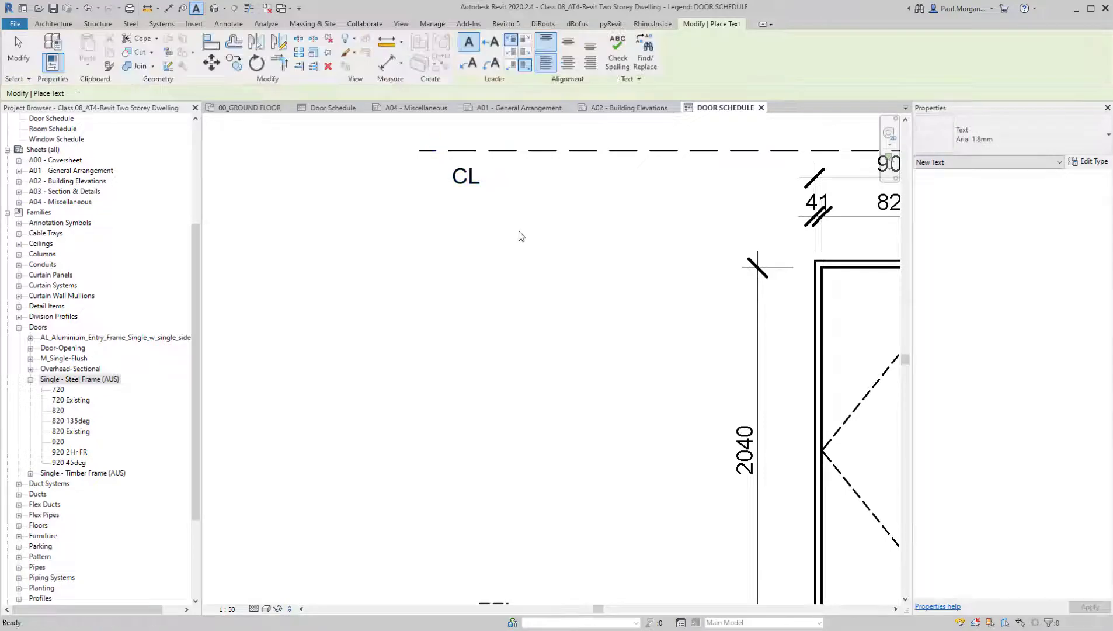
# Move the CL text note above the upper dashed line, near the line's start
pyautogui.scroll(-4, 505, 239)
pyautogui.scroll(5, 470, 208)
pyautogui.click(480, 197)
pyautogui.moveTo(479, 199); pyautogui.dragTo(455, 120)
# Move the FFL text note closer to the lower dashed line's start, in line with the CL note above
pyautogui.scroll(-3, 503, 251)
pyautogui.moveTo(559, 365); pyautogui.dragTo(586, 300, button='middle')
pyautogui.scroll(2, 522, 412)
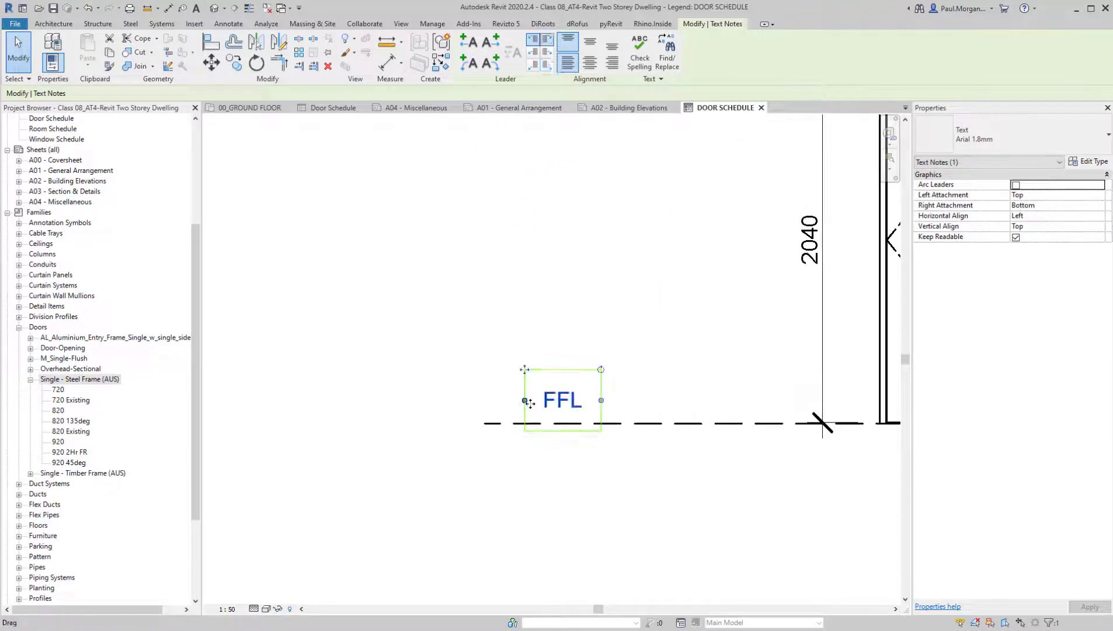
pyautogui.scroll(-3, 529, 403)
pyautogui.moveTo(527, 387); pyautogui.dragTo(513, 390)
pyautogui.press('Escape')
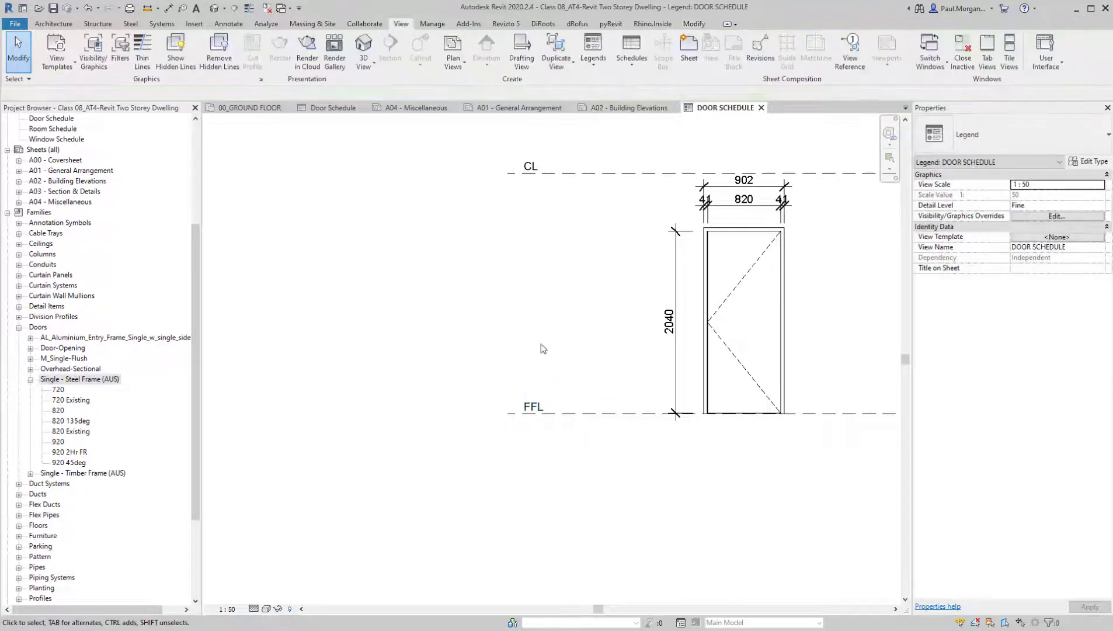
# Start a Solid Black filled region and sketch a three-sided polygon beside the FFL note above the lower dashed line
pyautogui.moveTo(542, 354); pyautogui.dragTo(556, 350, button='middle')
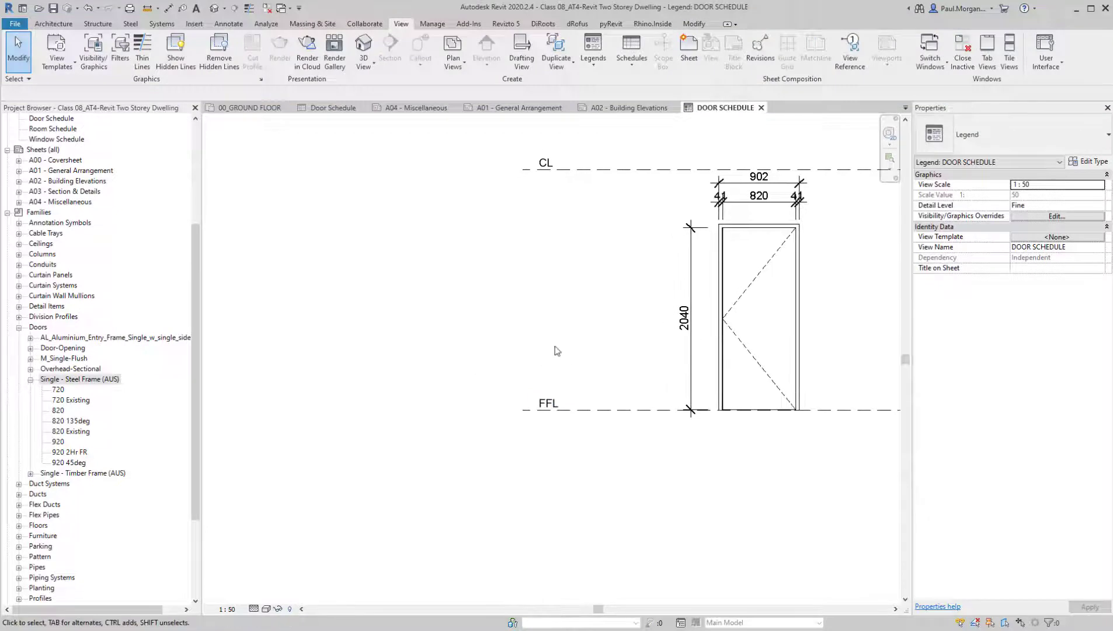
pyautogui.click(238, 25)
pyautogui.click(321, 69)
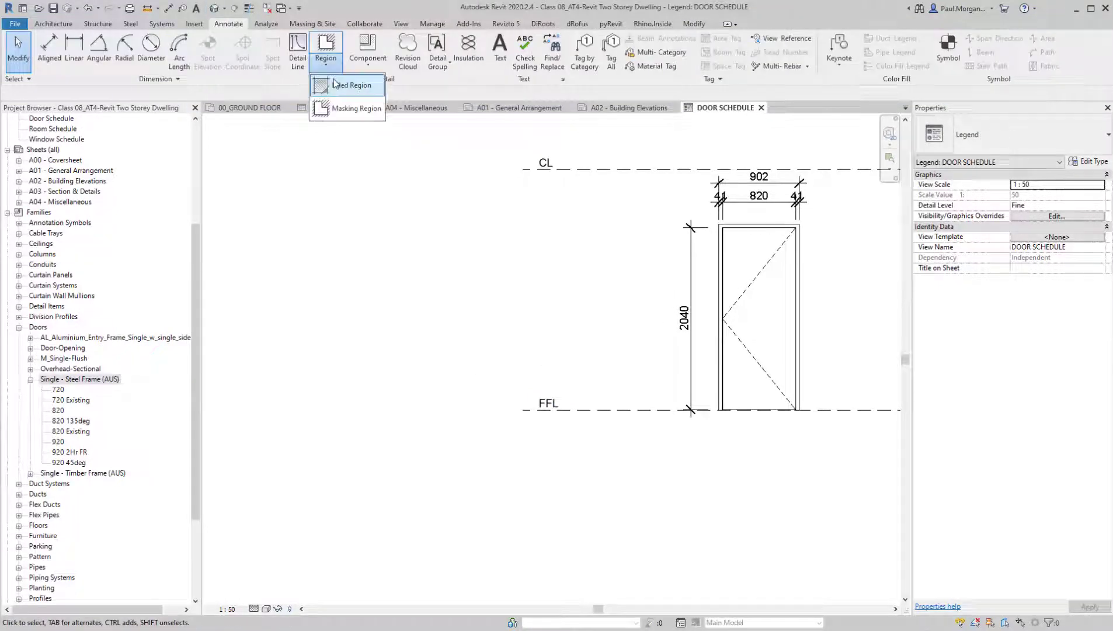
pyautogui.click(348, 85)
pyautogui.click(950, 132)
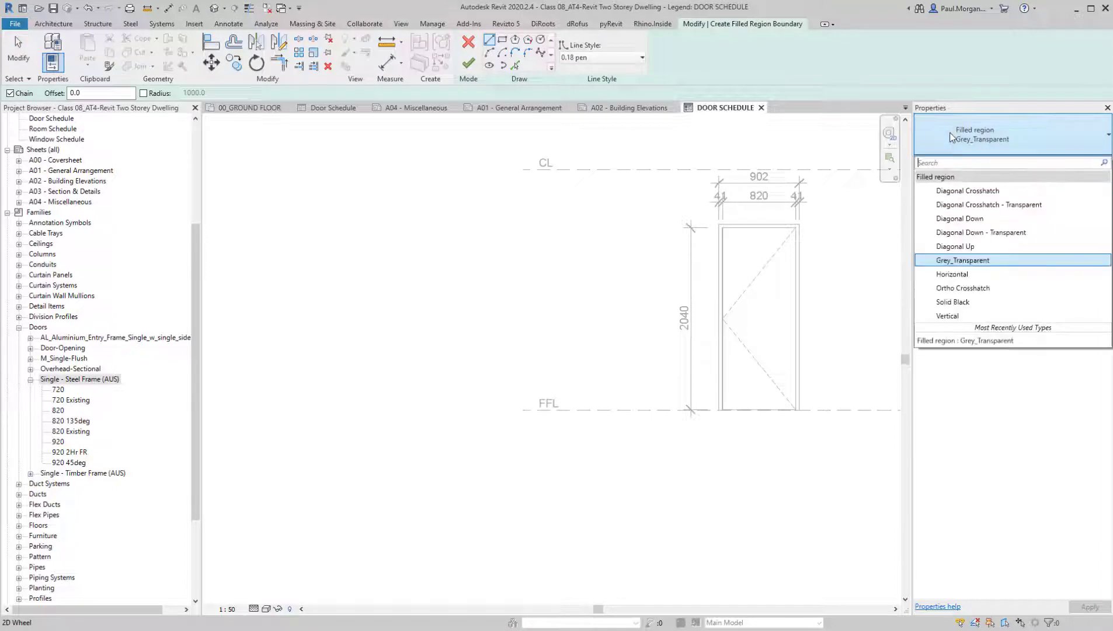
pyautogui.click(958, 301)
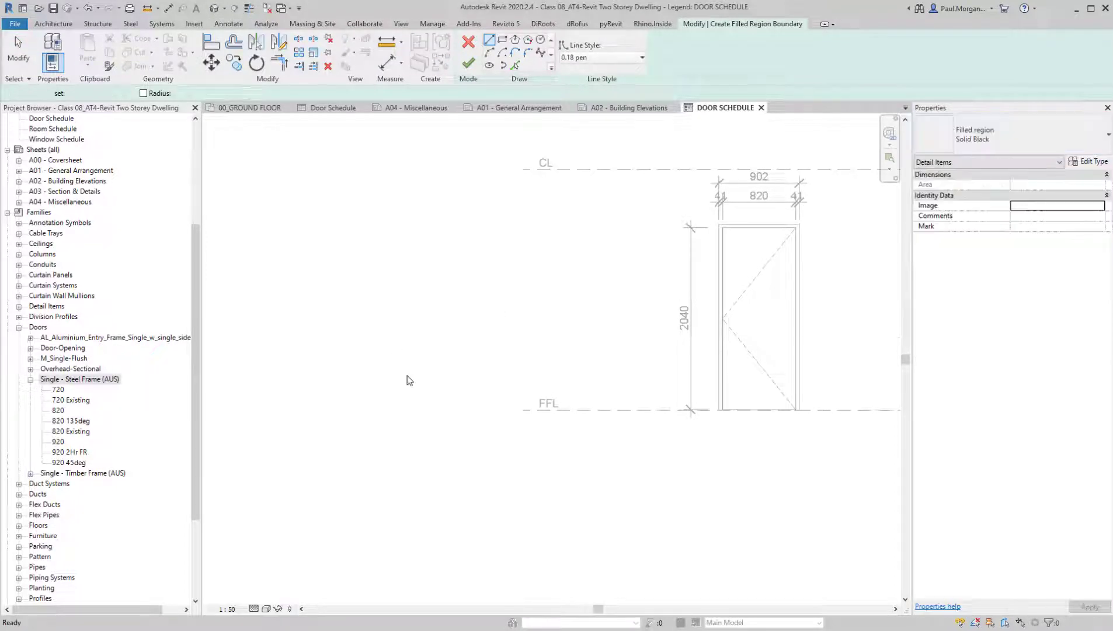
pyautogui.click(515, 40)
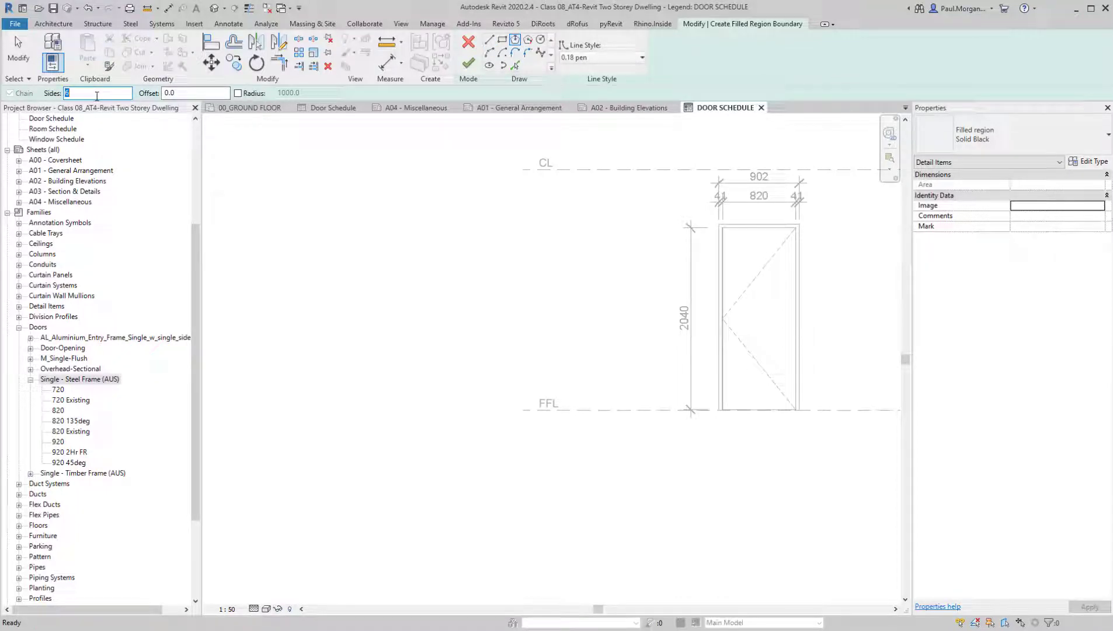
pyautogui.scroll(5, 520, 412)
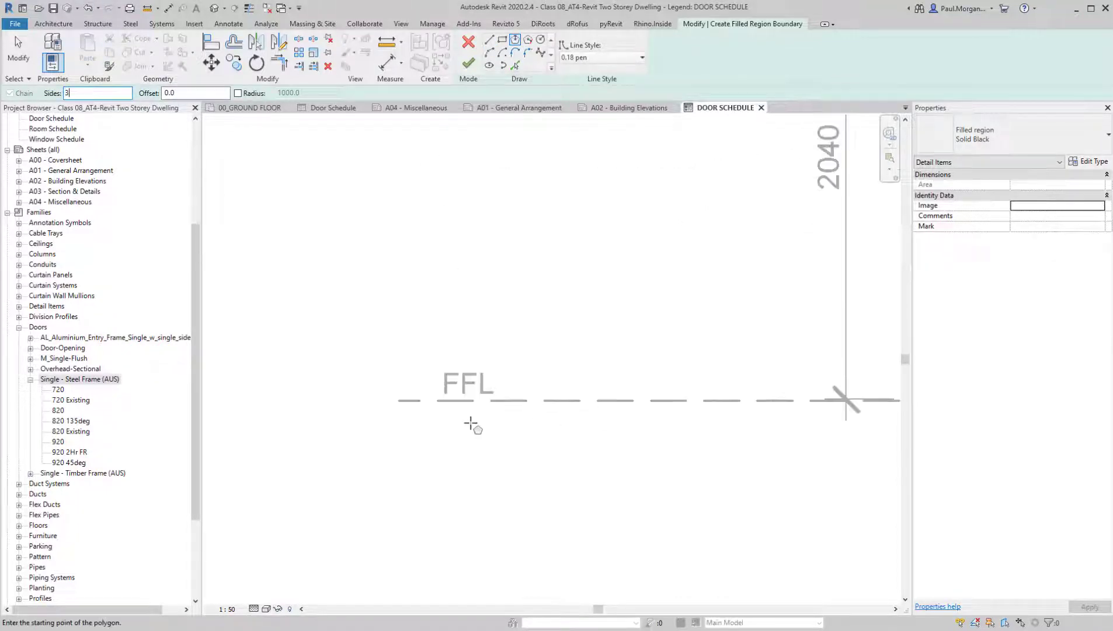
pyautogui.click(413, 362)
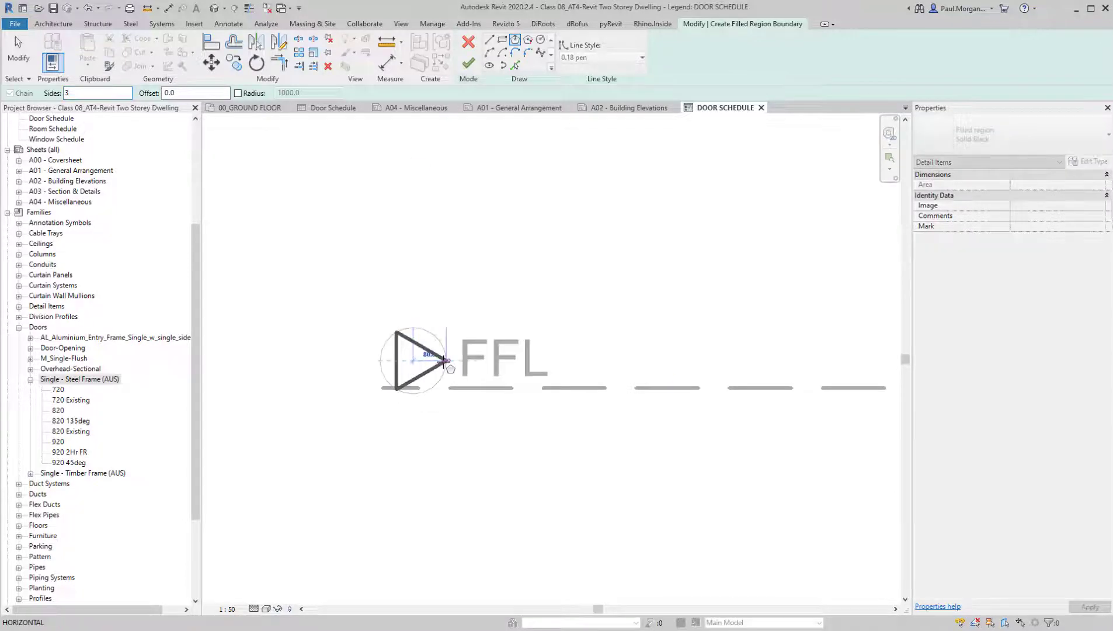
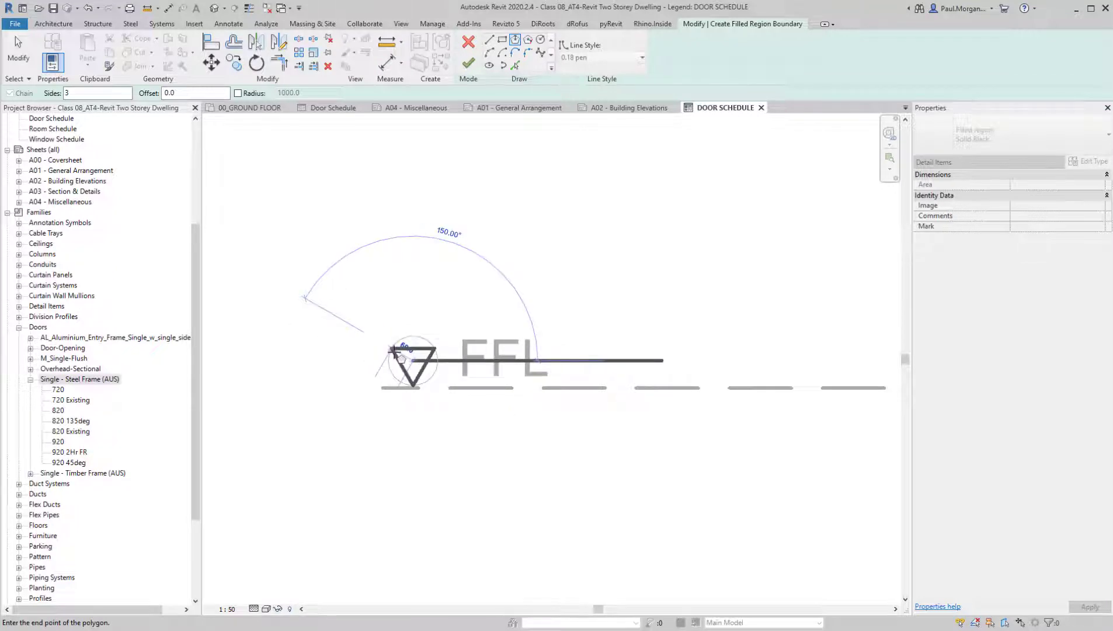
# Finish the triangular Solid Black filled region and shift it slightly up and left above the lower dashed line's start
pyautogui.click(392, 349)
pyautogui.click(468, 63)
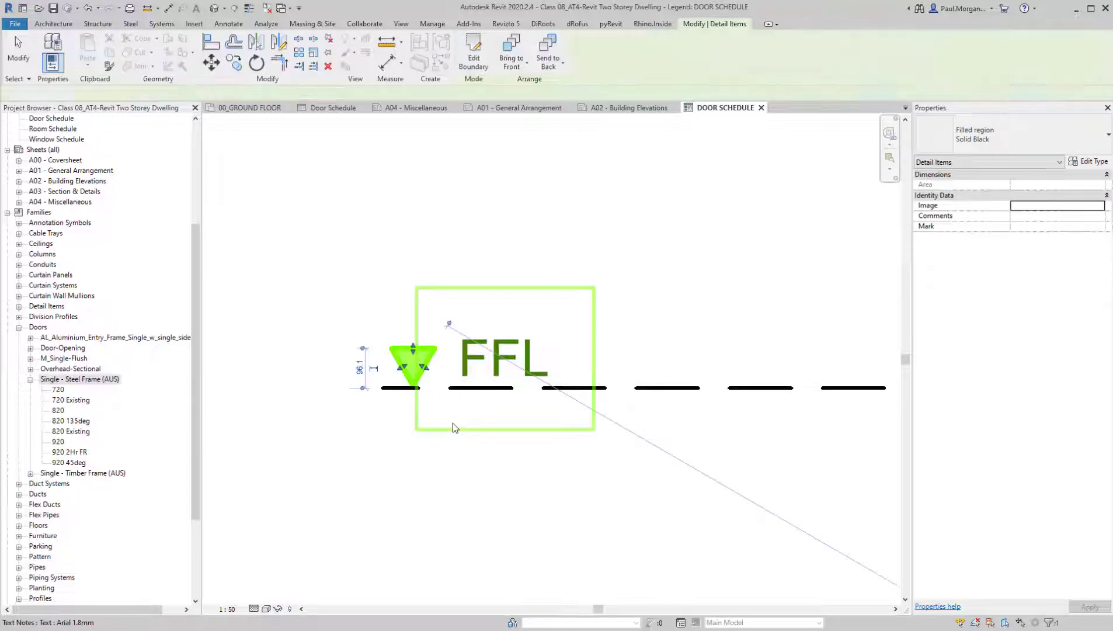
pyautogui.click(385, 501)
pyautogui.click(414, 344)
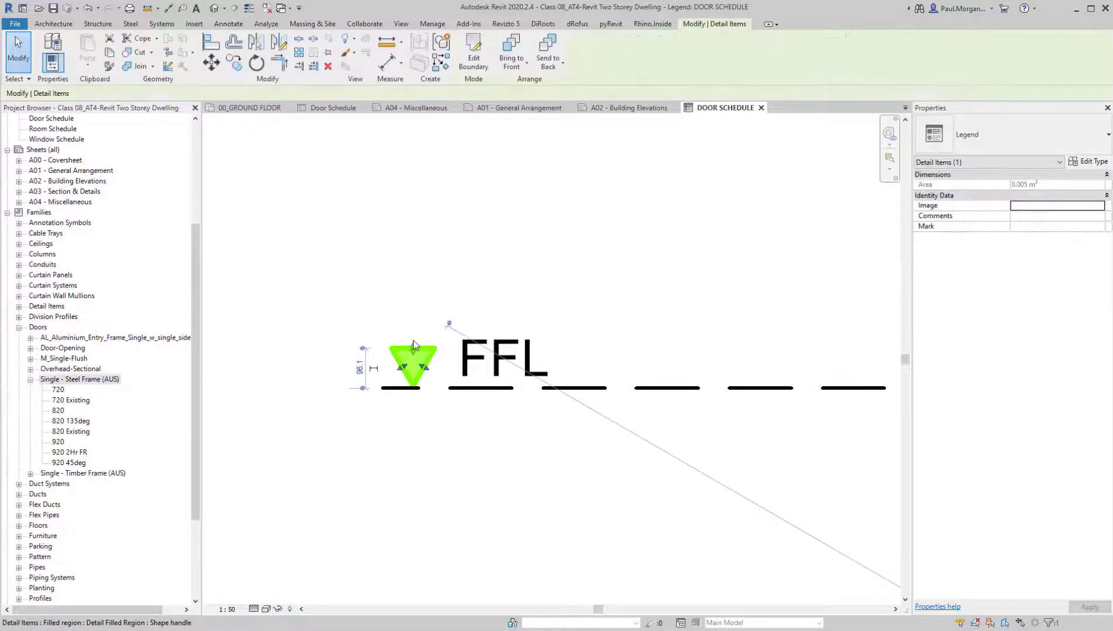
pyautogui.moveTo(413, 345); pyautogui.dragTo(413, 341)
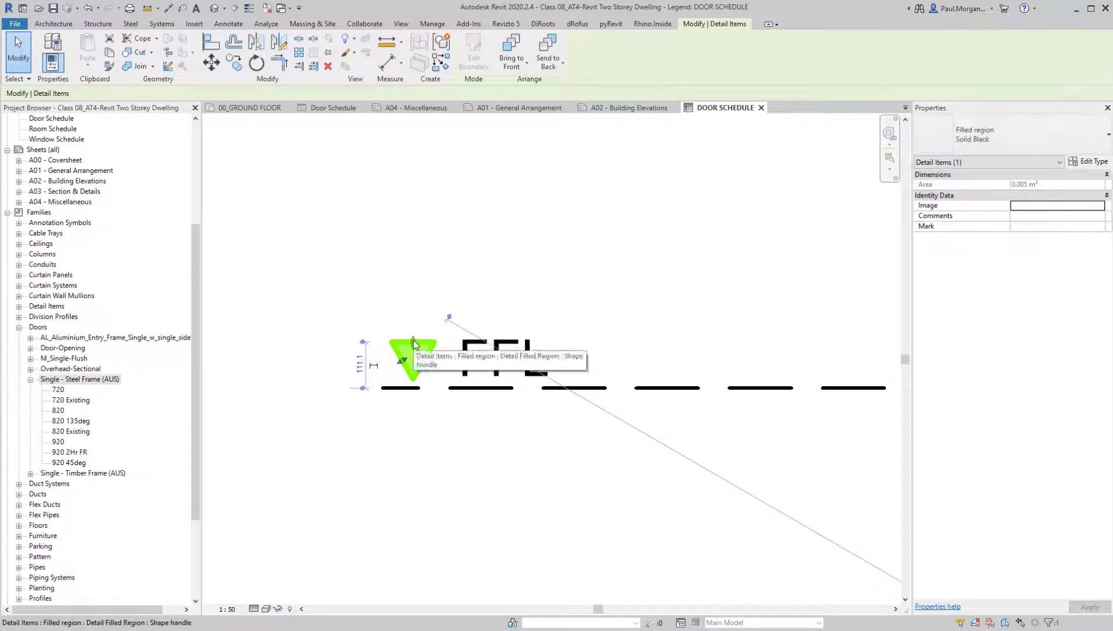
pyautogui.press('Left')
pyautogui.press('Left')
pyautogui.press('Left')
pyautogui.press('Left')
pyautogui.press('Left')
pyautogui.press('Left')
pyautogui.press('Left')
pyautogui.press('Escape')
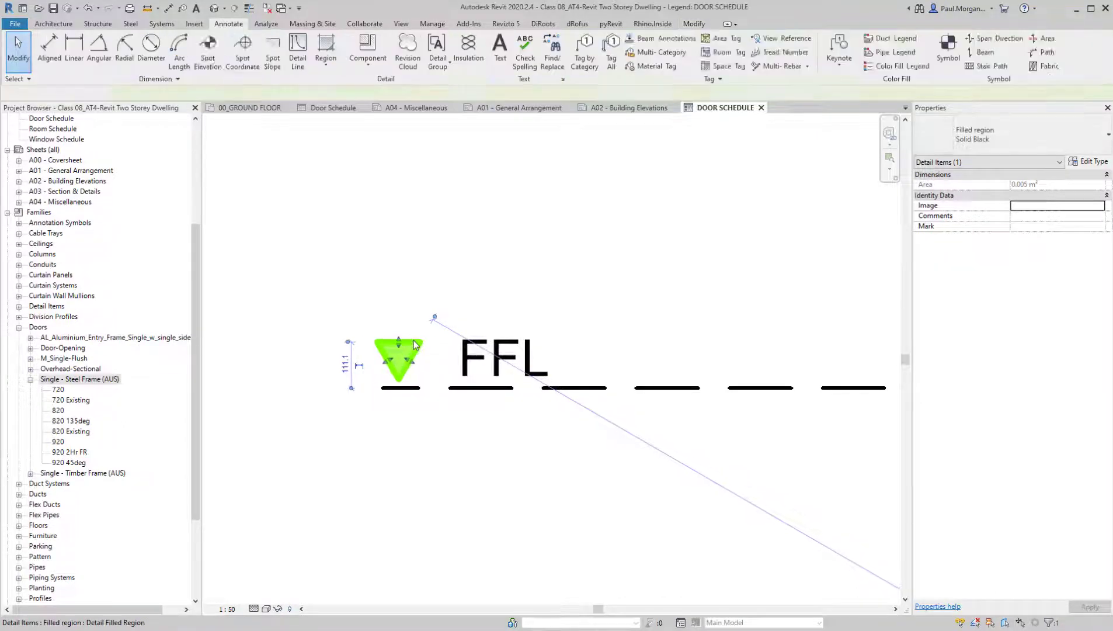
# Move the FFL note closer to the triangle and copy the triangle to the start of the upper dashed line
pyautogui.click(495, 371)
pyautogui.moveTo(417, 288); pyautogui.dragTo(395, 287)
pyautogui.click(384, 352)
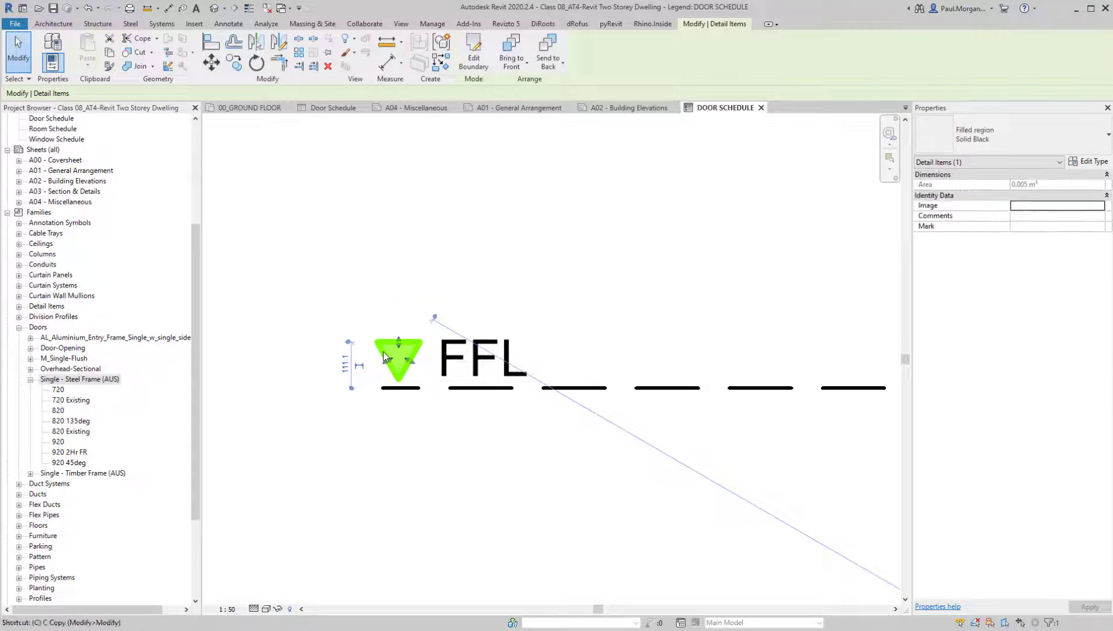
pyautogui.click(381, 388)
pyautogui.scroll(-6, 382, 388)
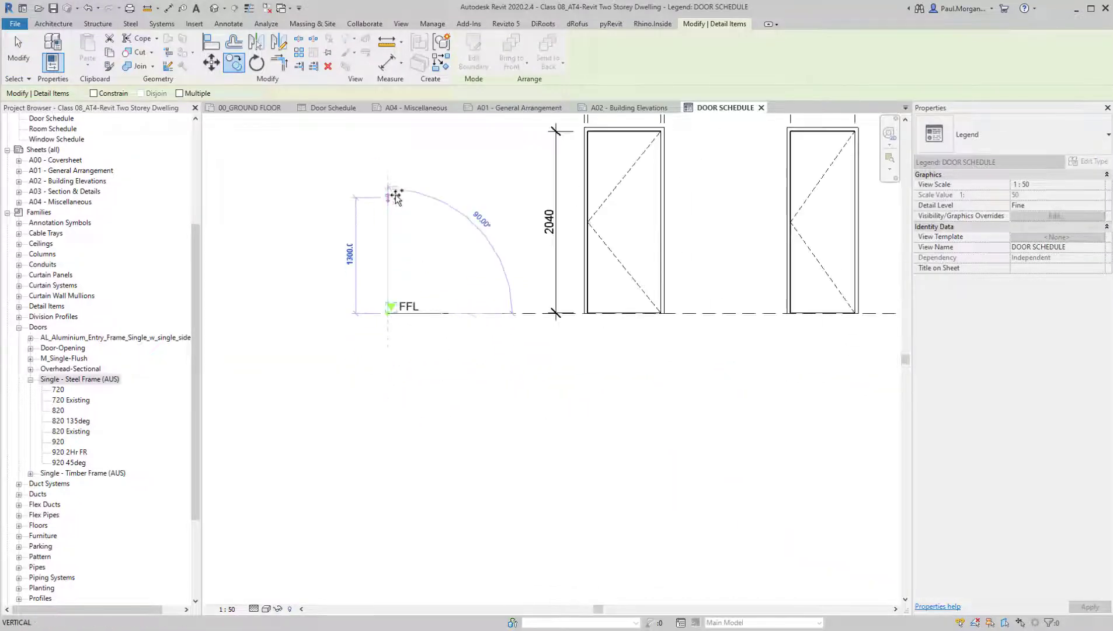
pyautogui.moveTo(395, 197); pyautogui.dragTo(438, 385, button='middle')
pyautogui.scroll(4, 431, 274)
pyautogui.click(431, 239)
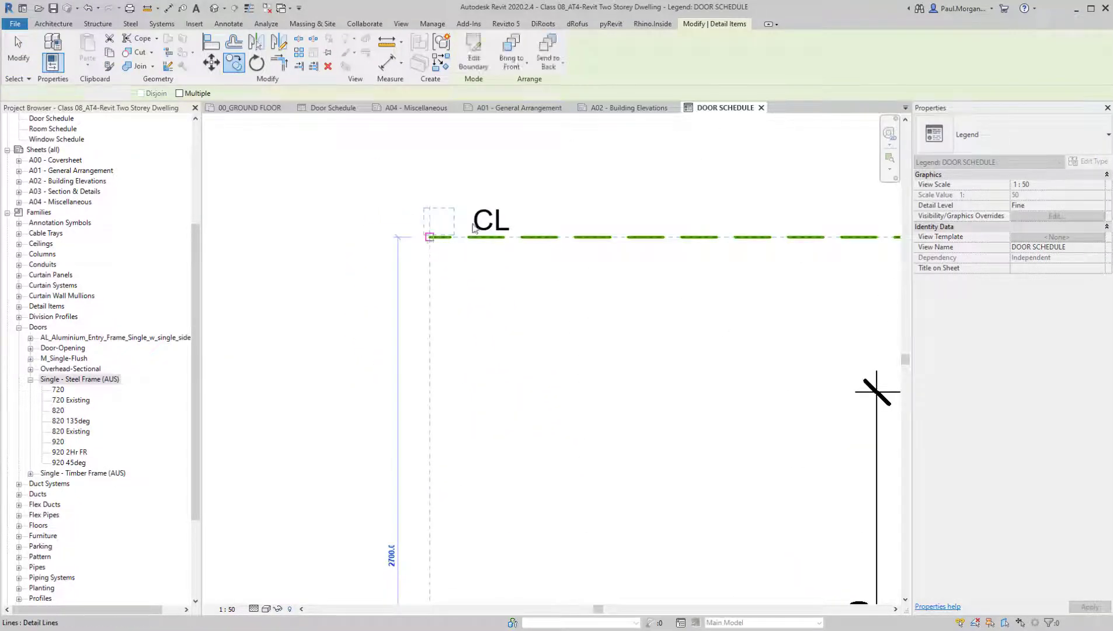
# Move the CL note closer to the copied triangle above the upper dashed line
pyautogui.press('Escape')
pyautogui.click(489, 222)
pyautogui.scroll(-4, 489, 222)
pyautogui.moveTo(468, 200); pyautogui.dragTo(463, 199)
pyautogui.click(569, 373)
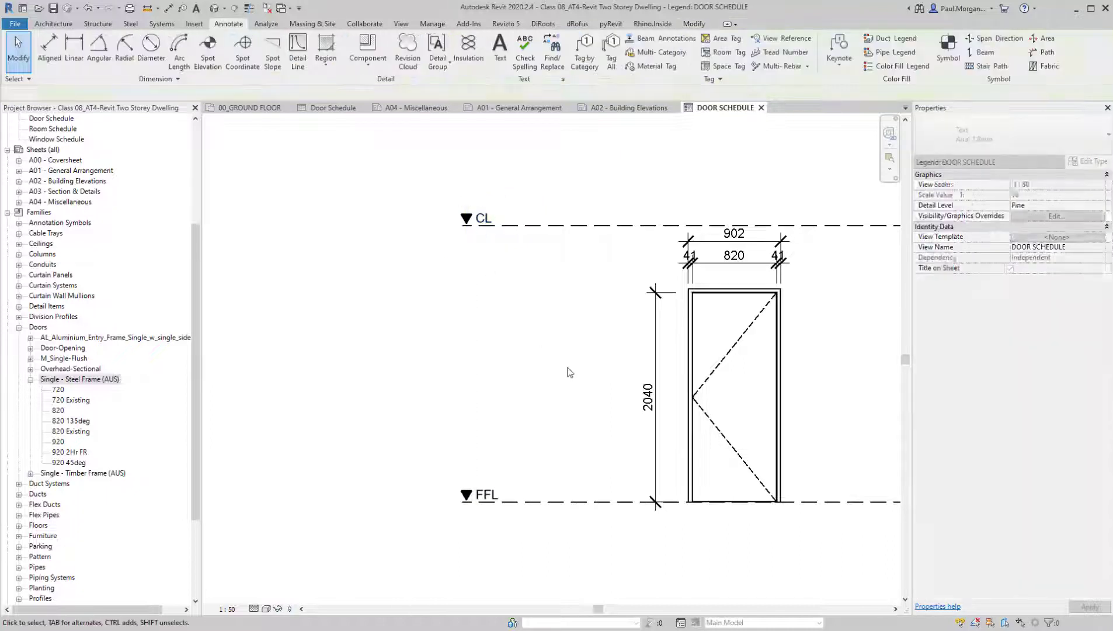
pyautogui.moveTo(507, 377); pyautogui.dragTo(438, 343, button='middle')
pyautogui.scroll(-2, 505, 415)
pyautogui.scroll(2, 496, 341)
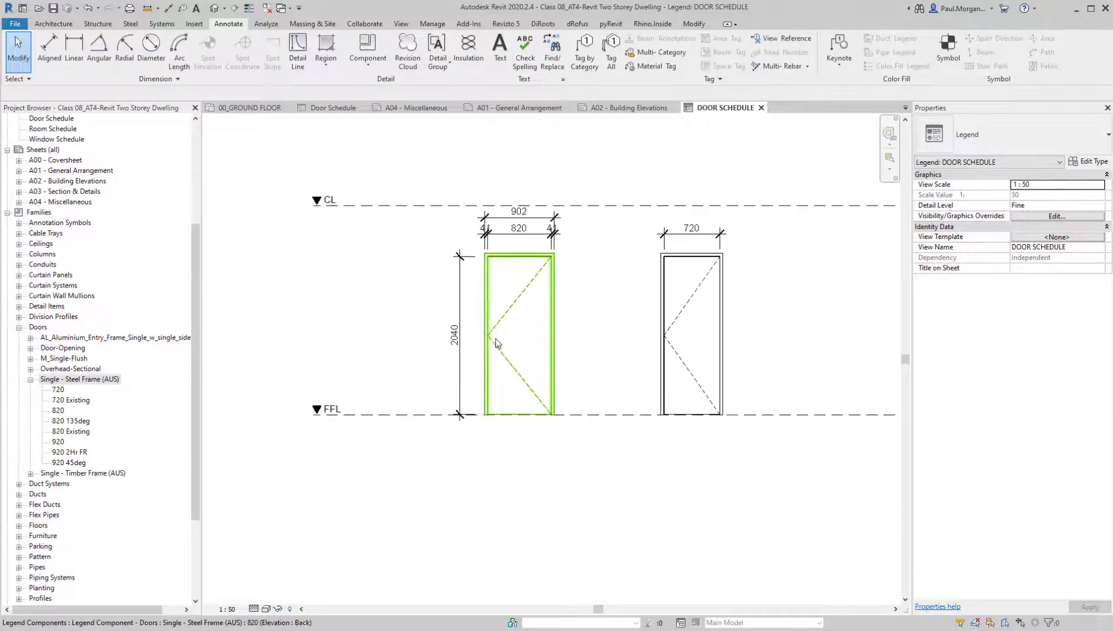
pyautogui.moveTo(565, 382); pyautogui.dragTo(562, 357, button='middle')
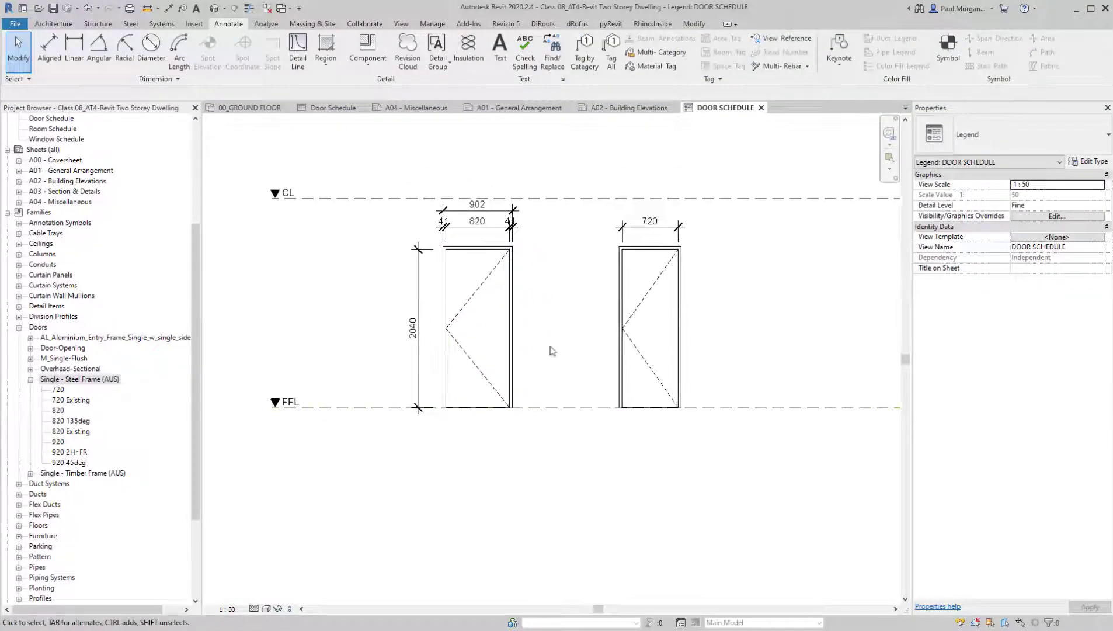
pyautogui.moveTo(614, 447); pyautogui.dragTo(605, 487, button='middle')
pyautogui.moveTo(705, 462); pyautogui.dragTo(680, 417, button='middle')
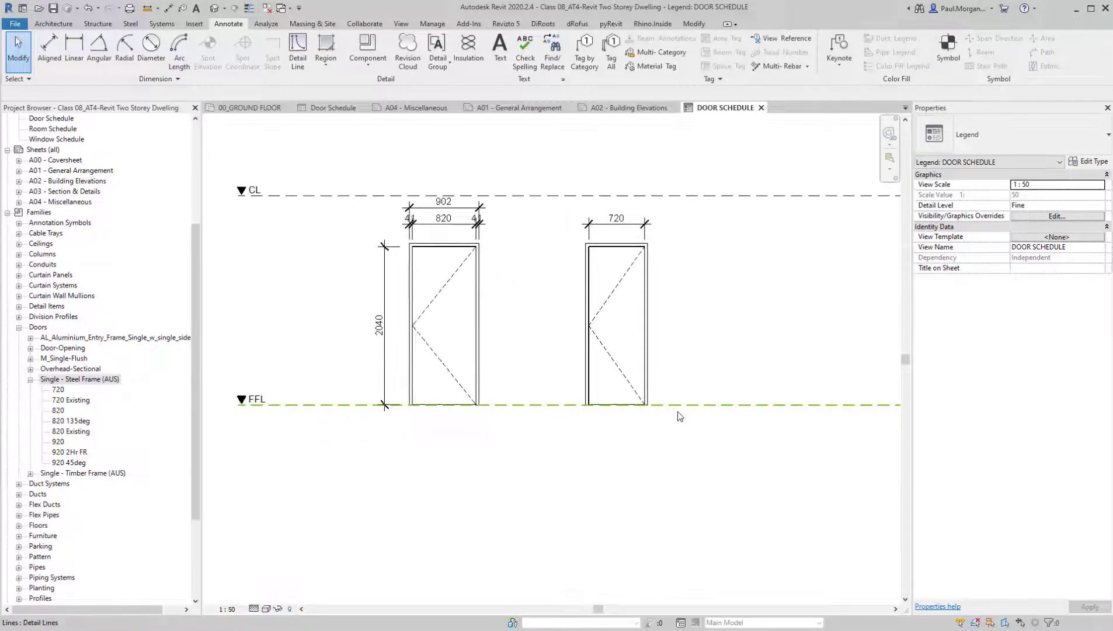
# Place the ADF 1330 aluminium entry door as a back-elevation legend component beside the 720 door, aligned with the other doors
pyautogui.scroll(-2, 679, 416)
pyautogui.click(70, 339)
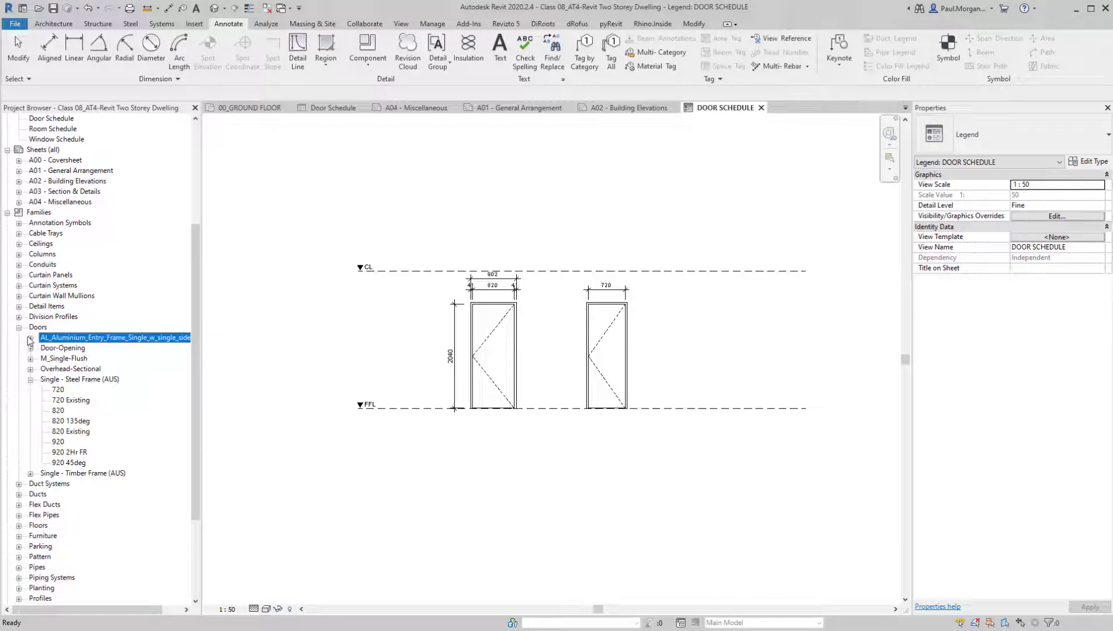
pyautogui.click(30, 338)
pyautogui.click(64, 348)
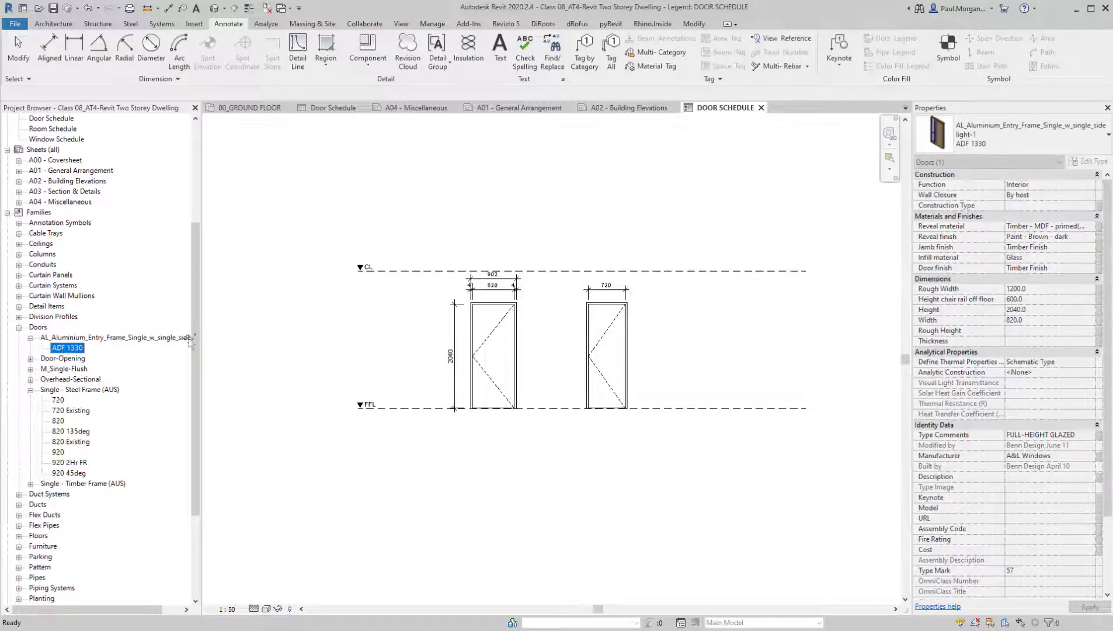
pyautogui.moveTo(189, 339); pyautogui.dragTo(693, 290)
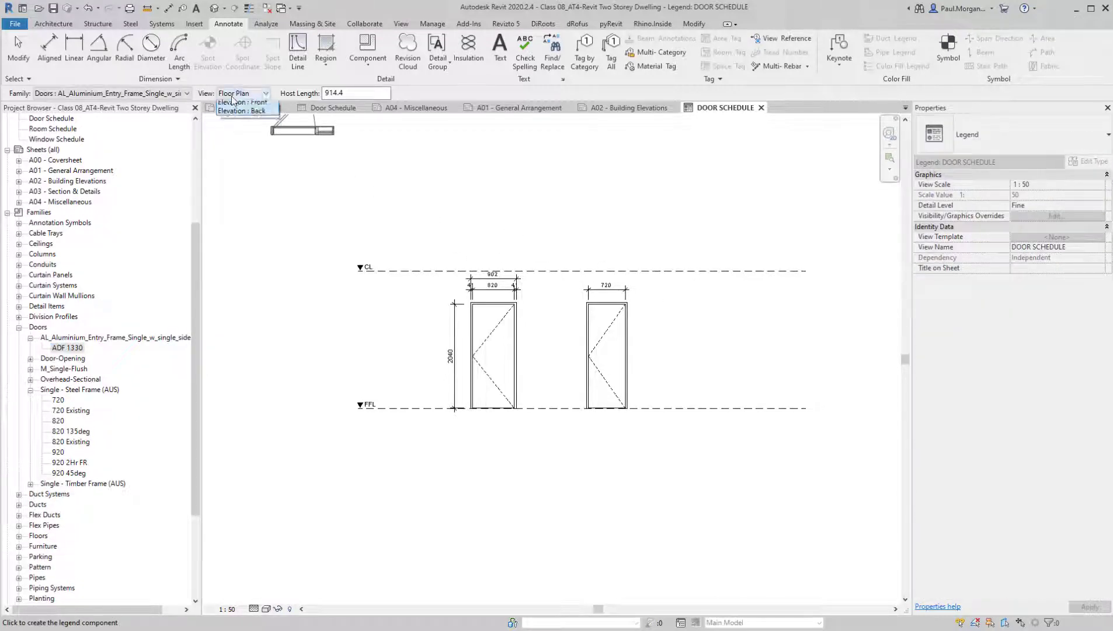
pyautogui.click(249, 122)
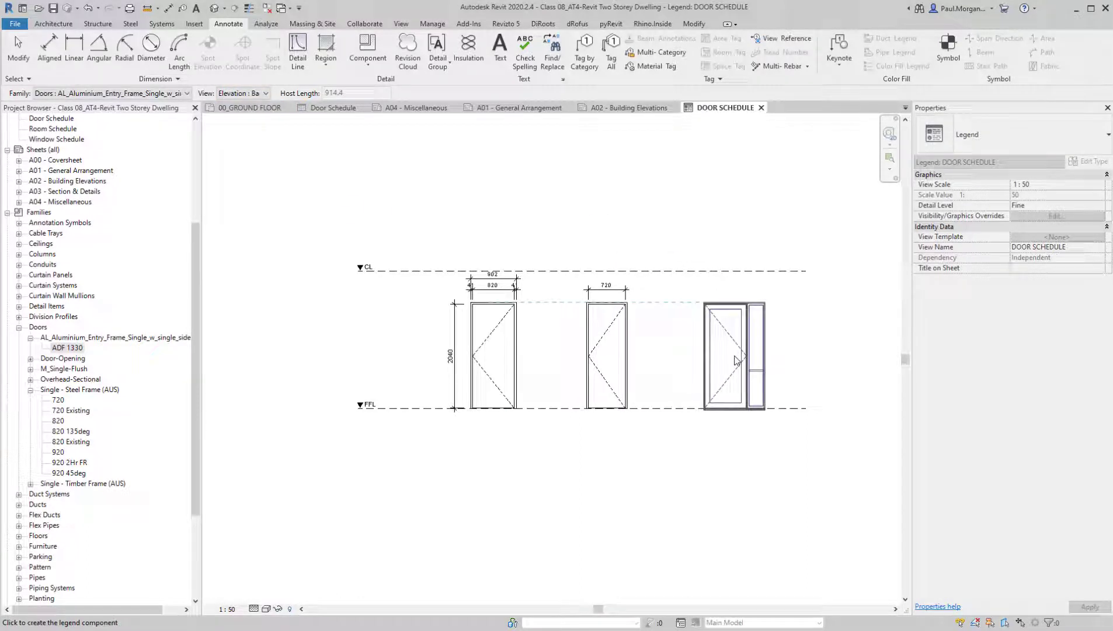
pyautogui.click(735, 359)
# Draw a 140 by 20 mm door handle rectangle in 0.10 pen detail lines, starting where the 820 door's swing lines meet
pyautogui.scroll(3, 677, 374)
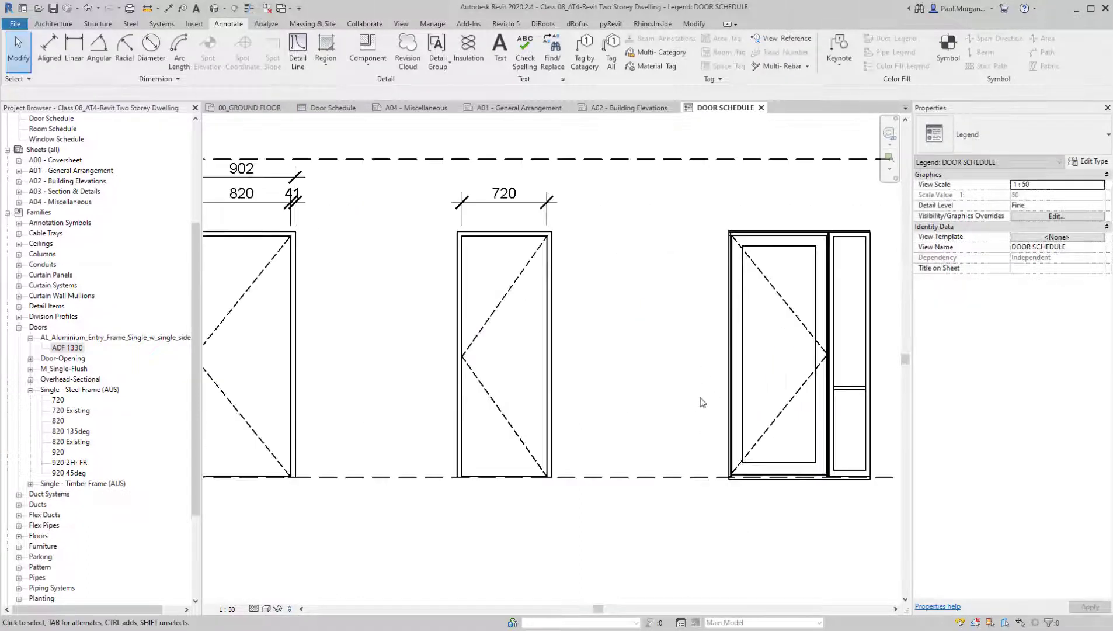
pyautogui.scroll(-3, 695, 342)
pyautogui.scroll(4, 470, 409)
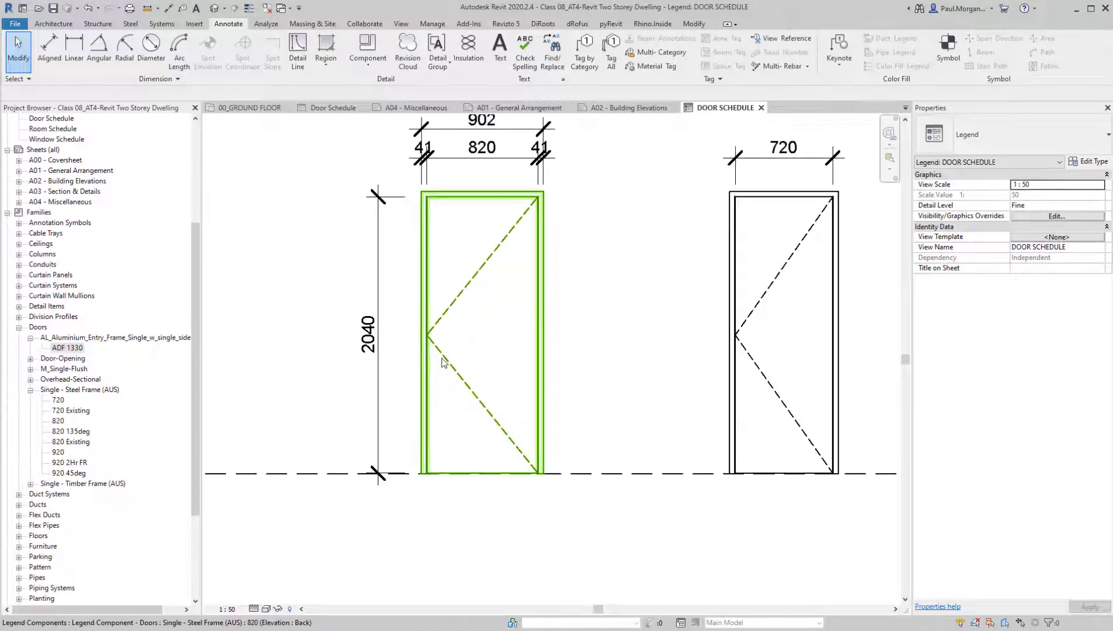
pyautogui.press('d')
pyautogui.press('l')
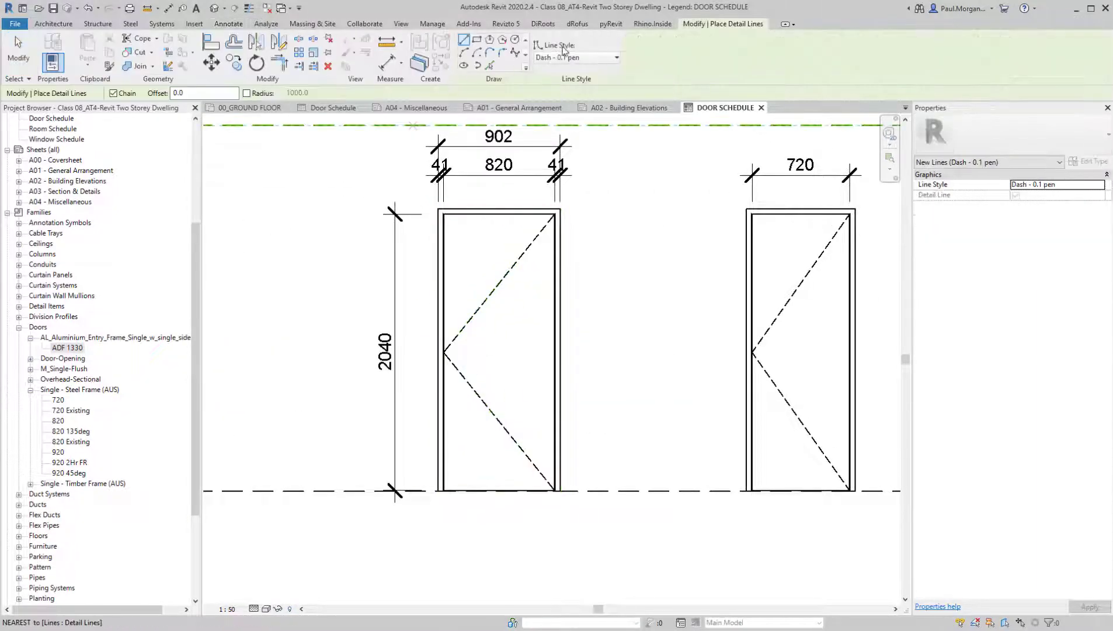
pyautogui.click(583, 58)
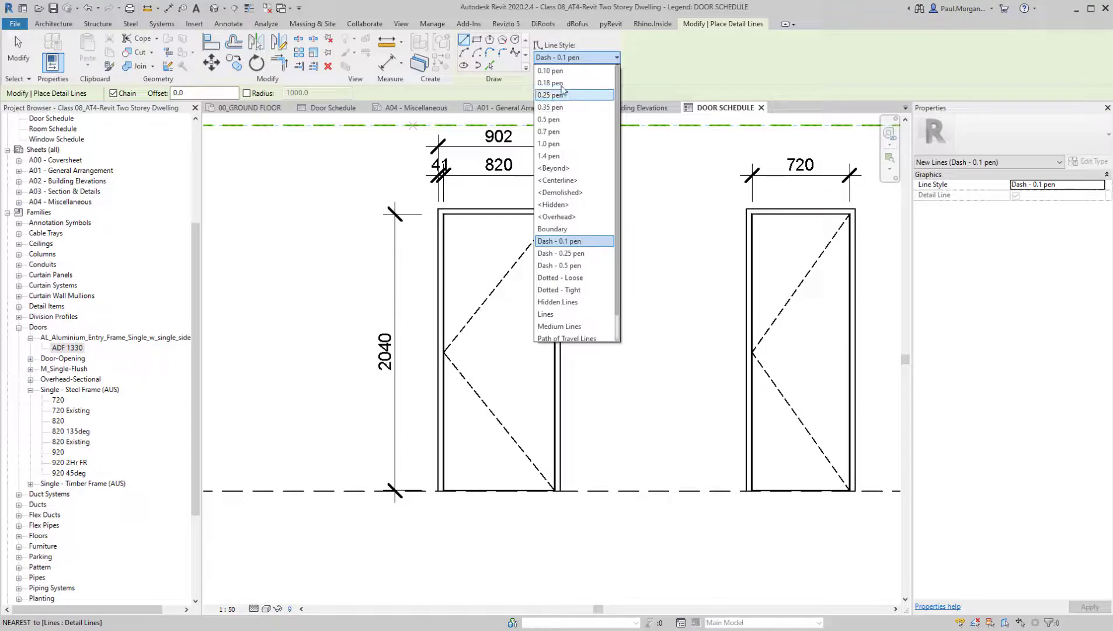
pyautogui.click(550, 71)
pyautogui.scroll(4, 439, 331)
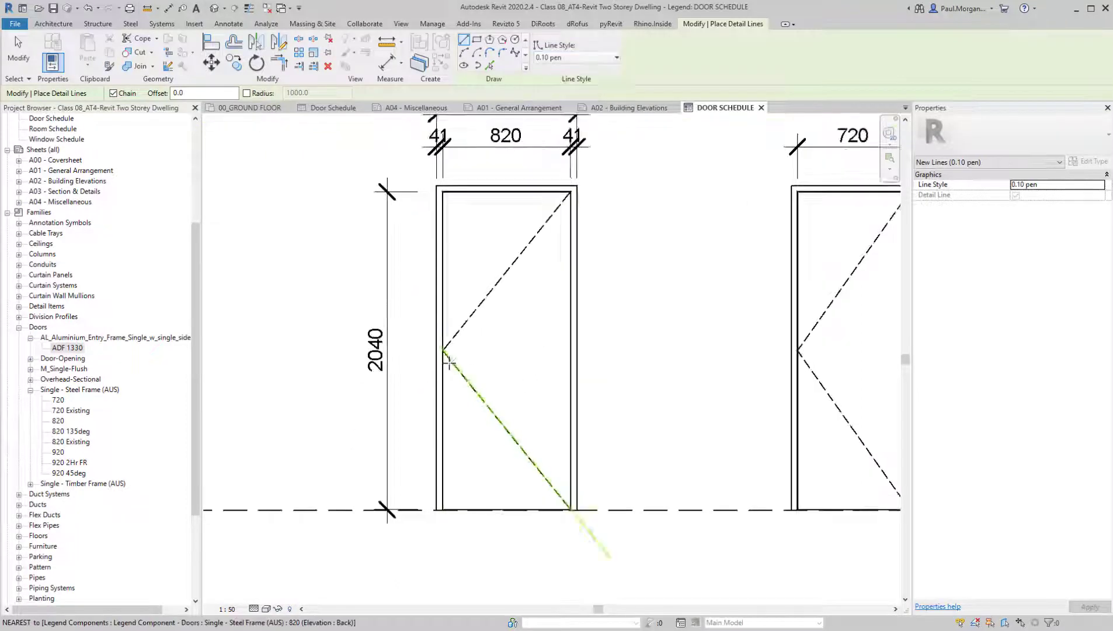
pyautogui.click(439, 331)
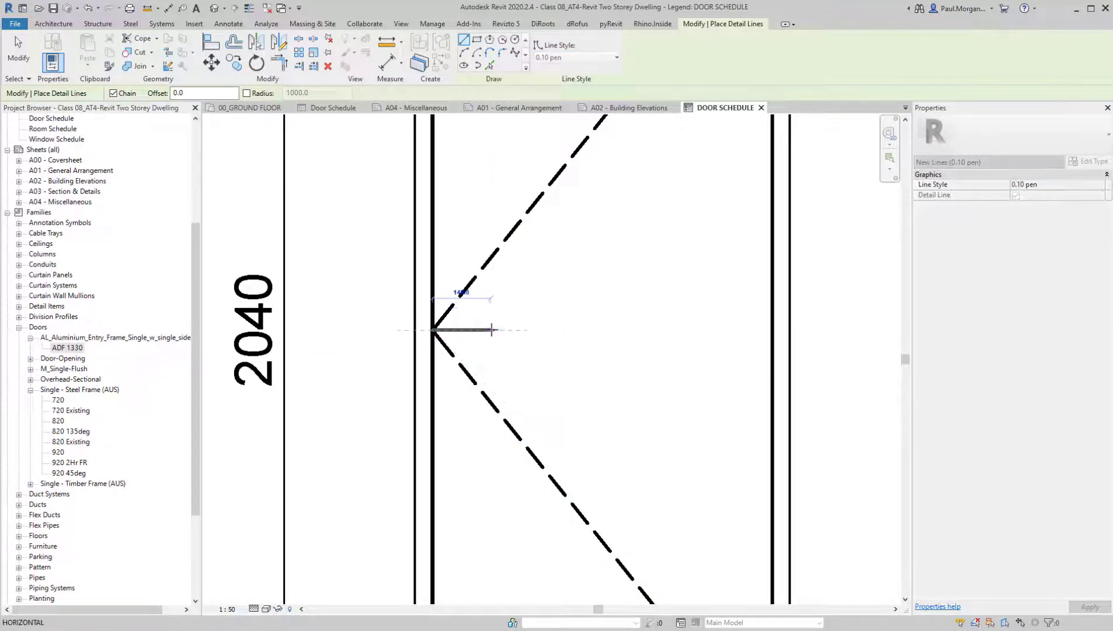
pyautogui.scroll(3, 490, 331)
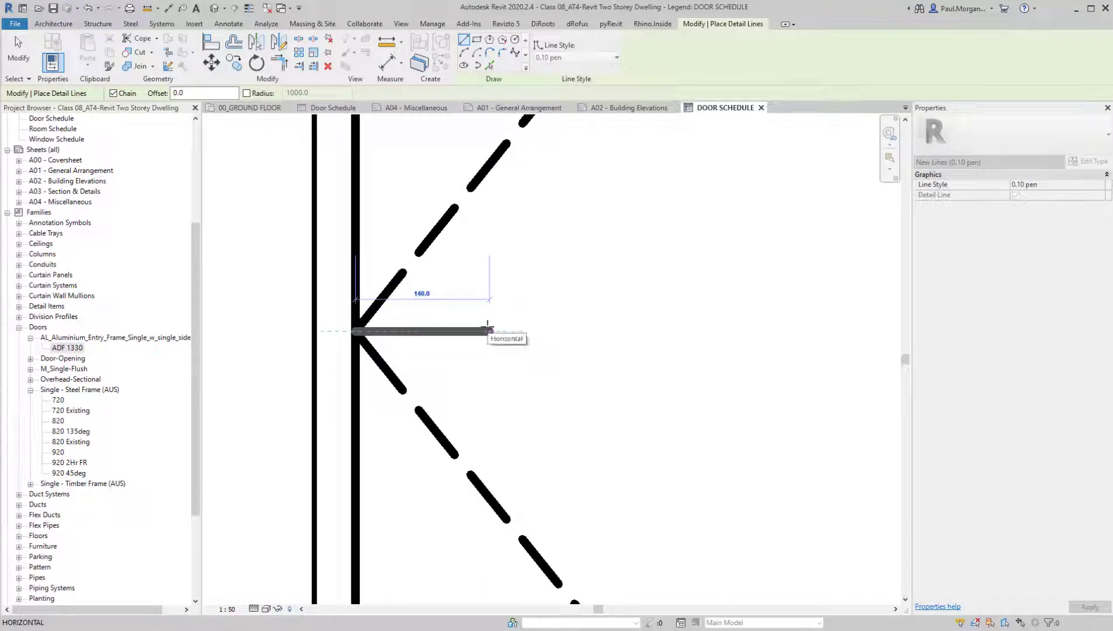
pyautogui.click(489, 331)
pyautogui.click(490, 351)
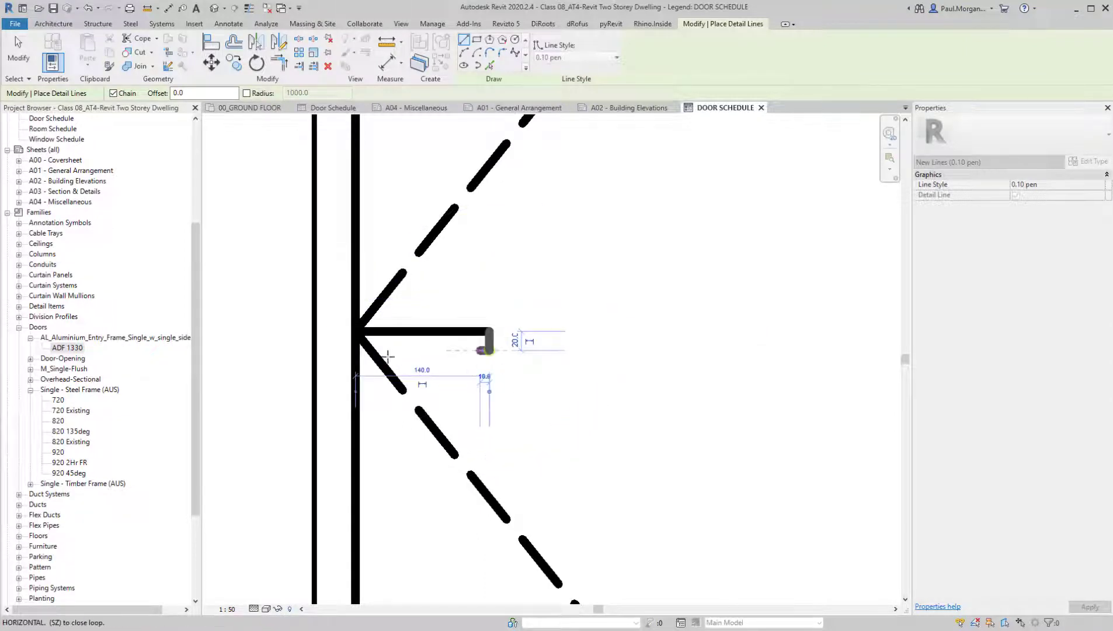
pyautogui.click(354, 350)
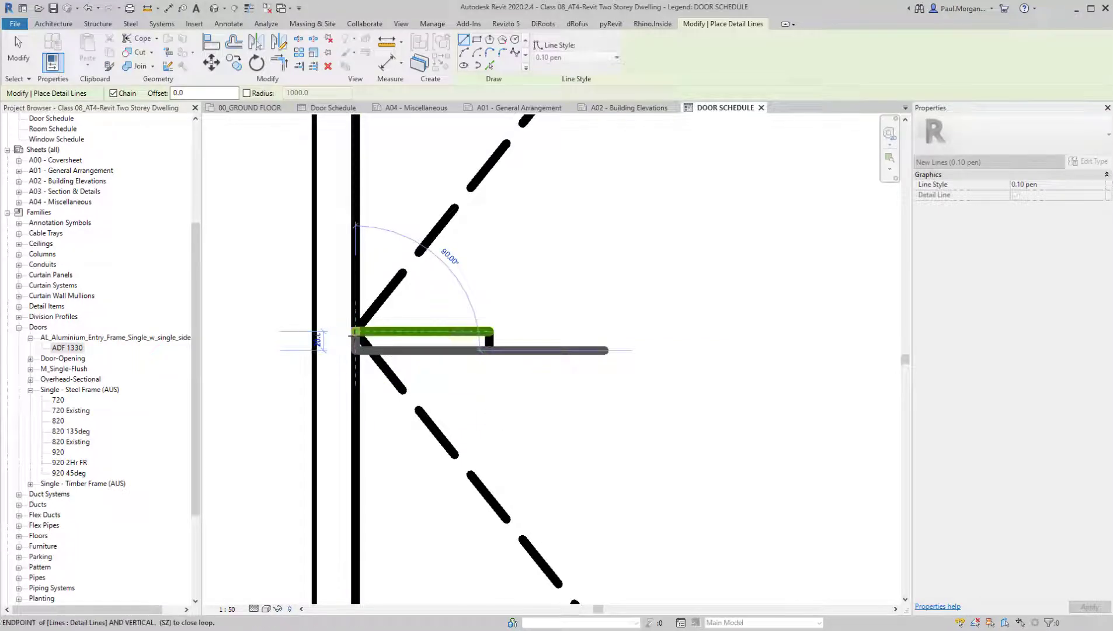
pyautogui.press('Escape')
pyautogui.press('Escape')
# Move the four handle rectangle lines 75 mm horizontally into the 820 door leaf
pyautogui.scroll(-2, 267, 318)
pyautogui.moveTo(264, 295); pyautogui.dragTo(388, 355)
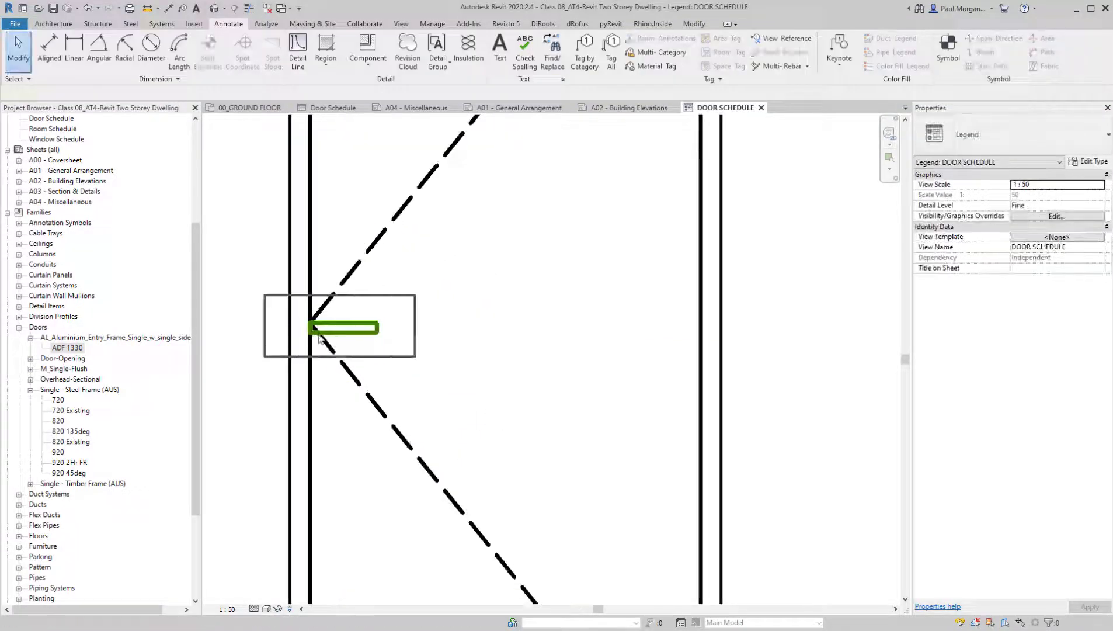
pyautogui.moveTo(318, 338); pyautogui.dragTo(416, 357)
pyautogui.press('m')
pyautogui.press('v')
pyautogui.click(436, 302)
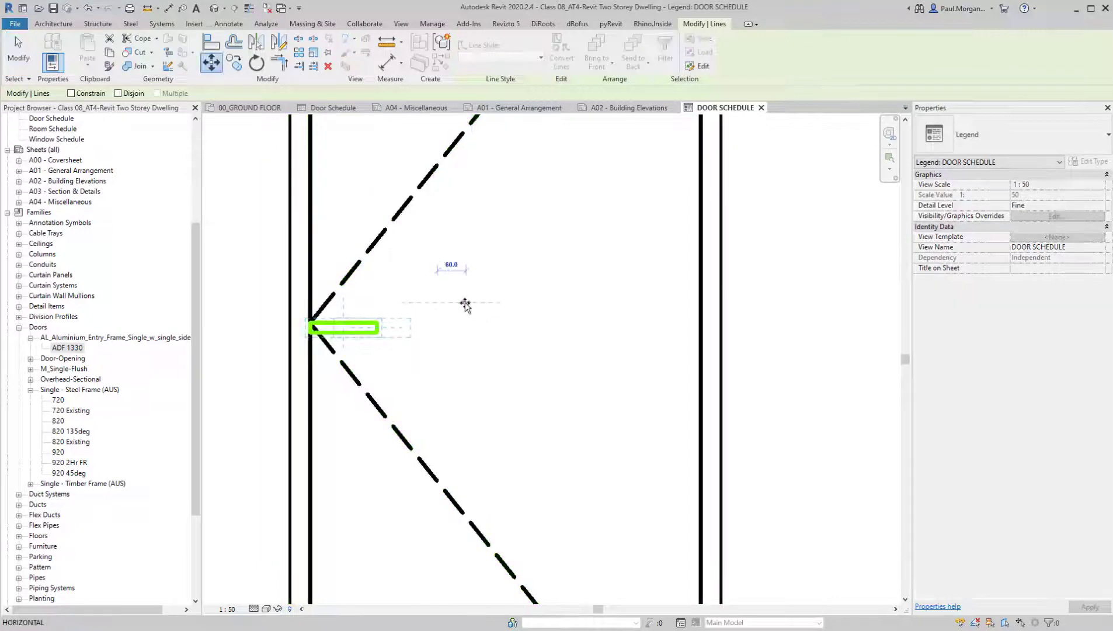
pyautogui.write('75')
pyautogui.press('Return')
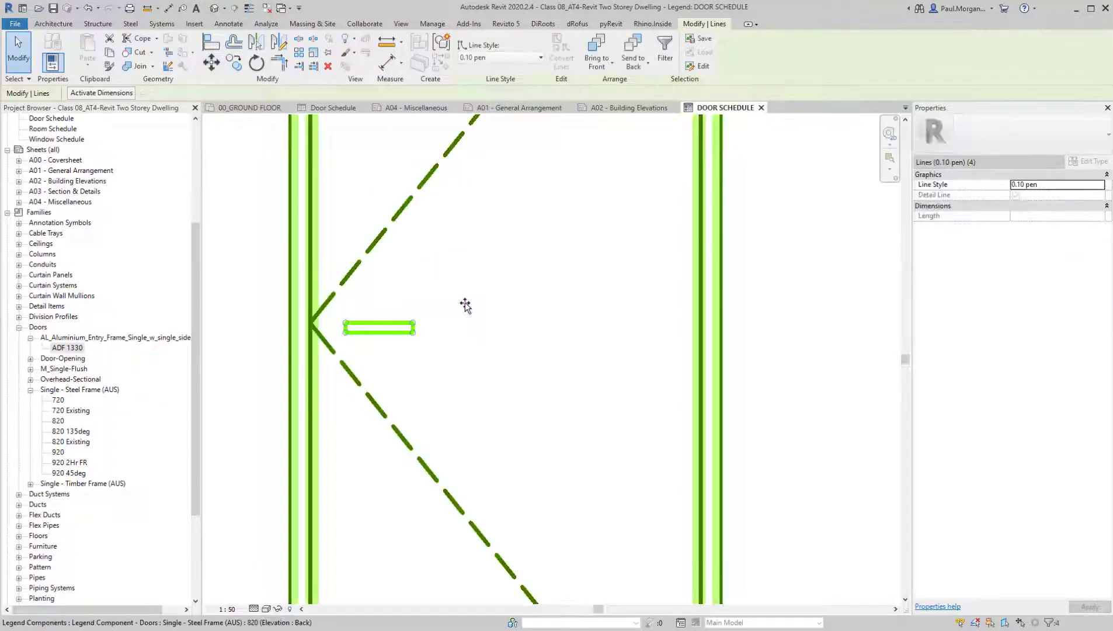
pyautogui.press('Escape')
# Draw a detail-line circle of 30 mm radius centred on the midpoint of the handle rectangle's left short side
pyautogui.moveTo(323, 361); pyautogui.dragTo(355, 362, button='middle')
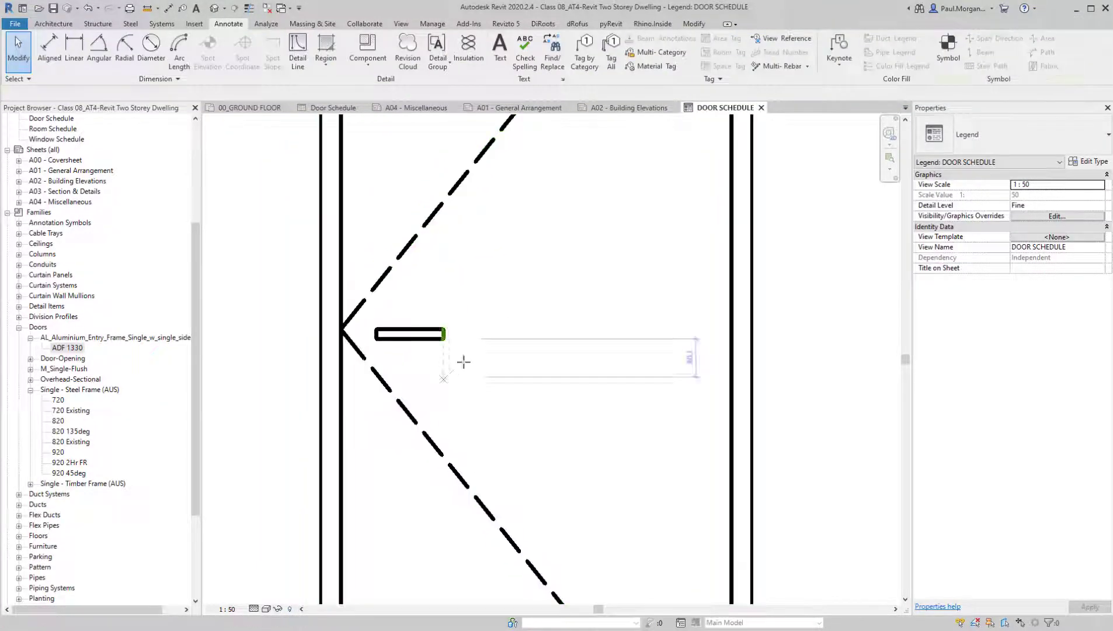
pyautogui.press('d')
pyautogui.press('l')
pyautogui.scroll(3, 383, 342)
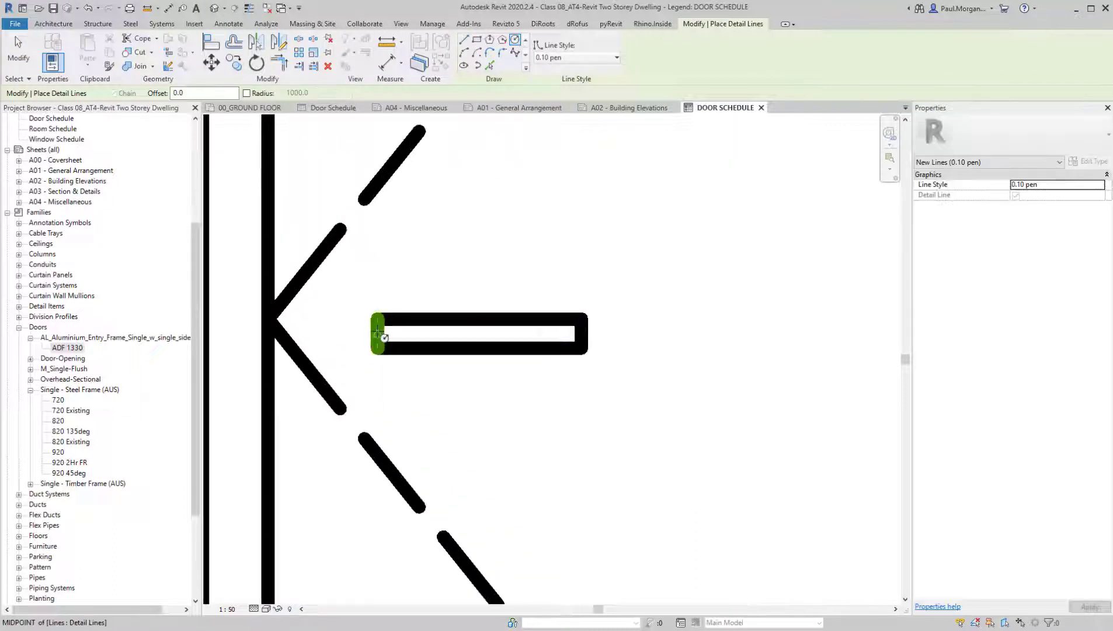
pyautogui.click(383, 337)
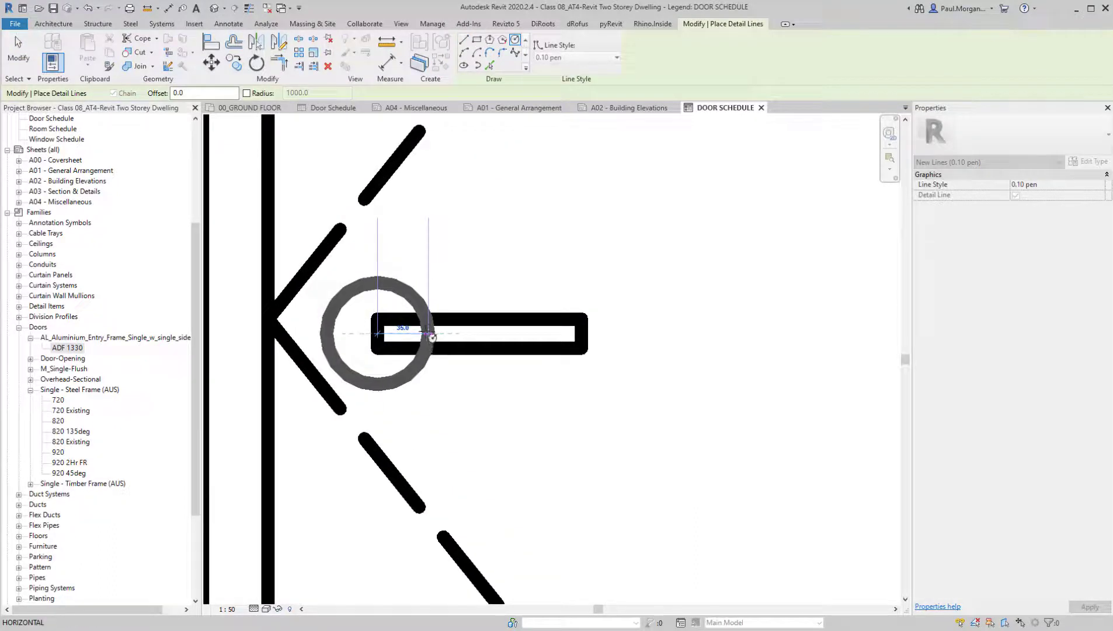
pyautogui.click(421, 333)
pyautogui.scroll(-2, 424, 335)
pyautogui.press('Escape')
pyautogui.scroll(3, 424, 337)
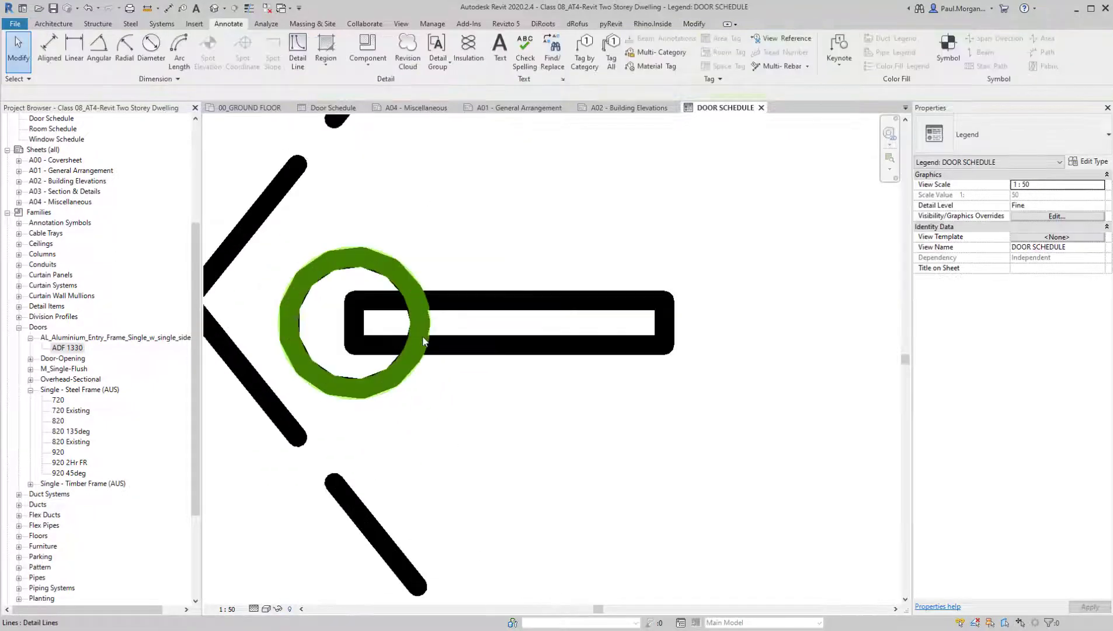
# Split the 30 mm radius circle and trim its ends to the handle rectangle's long edges, removing the arc inside the handle
pyautogui.click(423, 339)
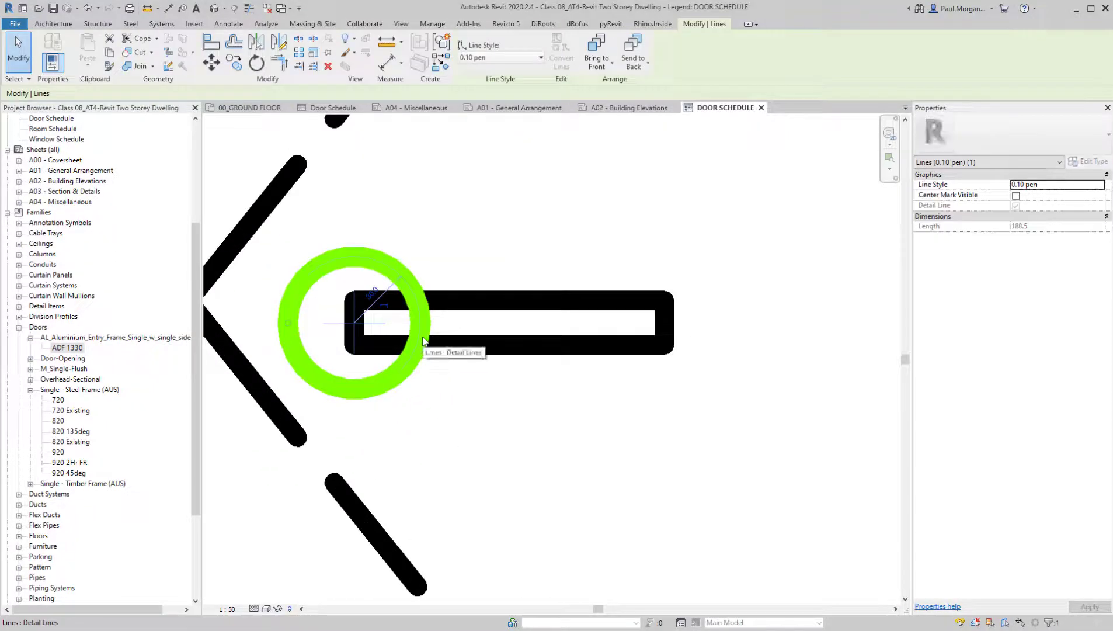
pyautogui.press('s')
pyautogui.press('l')
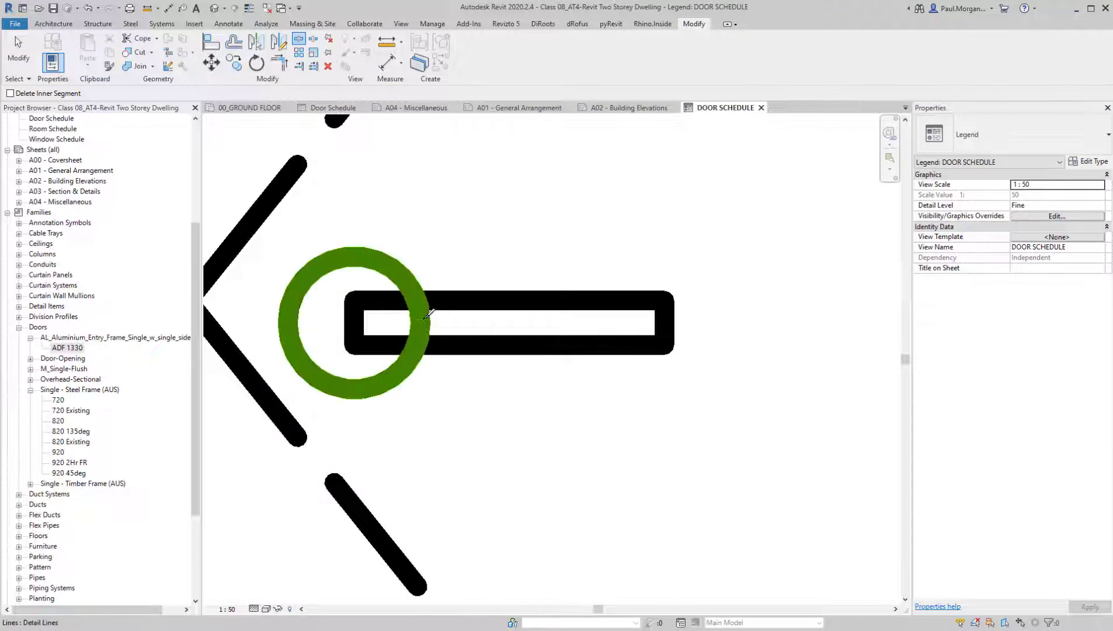
pyautogui.press('Escape')
pyautogui.click(431, 326)
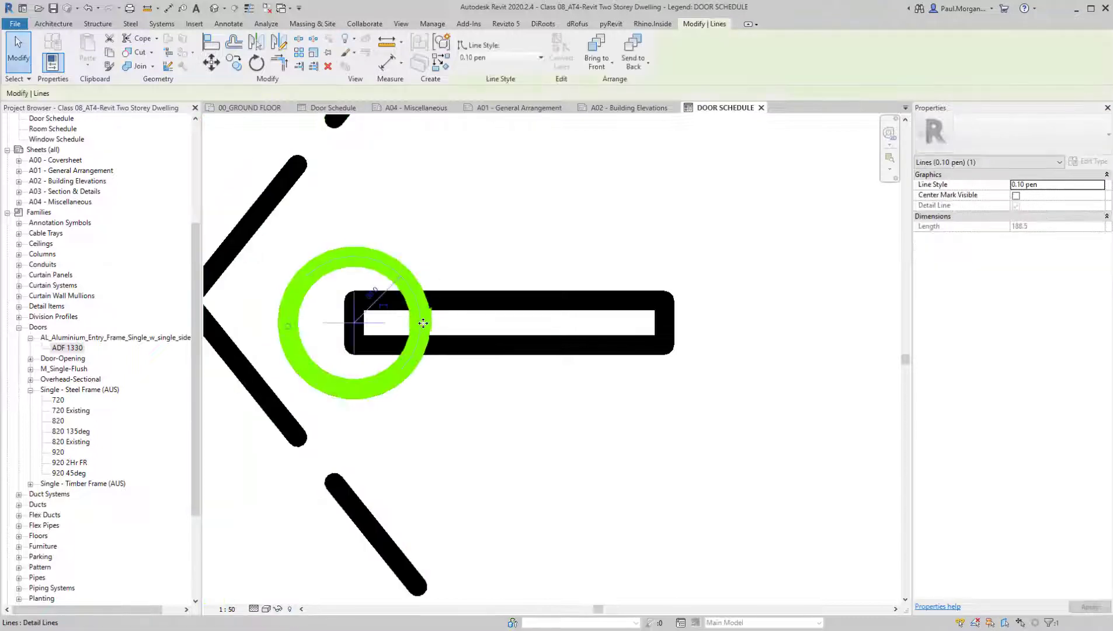
pyautogui.press('Escape')
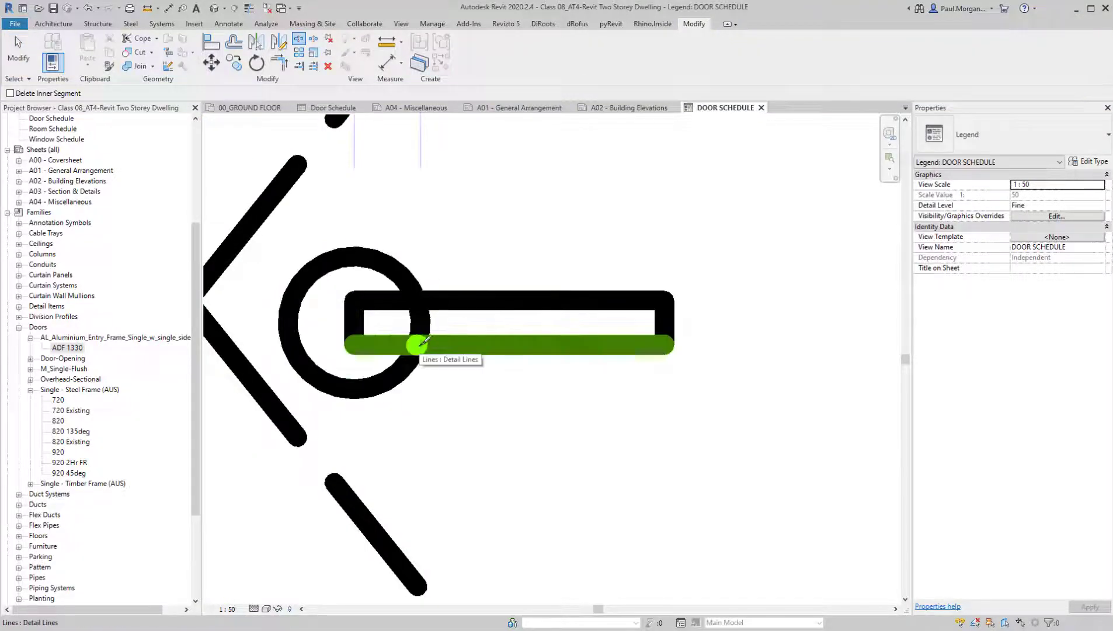
pyautogui.click(420, 330)
pyautogui.press('e')
pyautogui.click(418, 306)
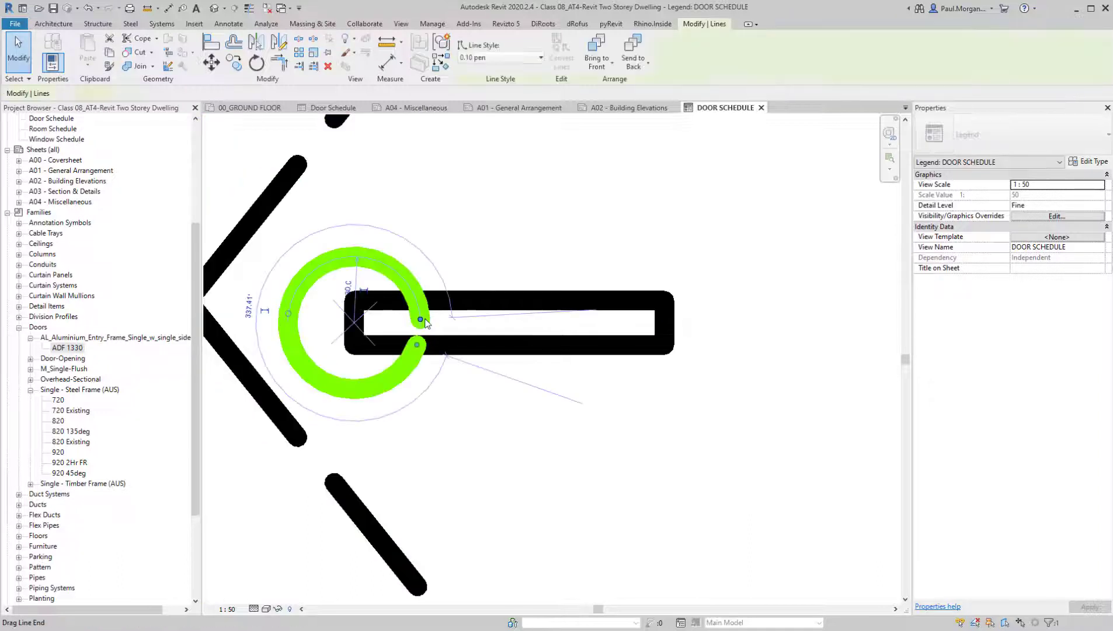
pyautogui.moveTo(421, 319); pyautogui.dragTo(420, 299)
pyautogui.press('Escape')
pyautogui.scroll(-6, 448, 366)
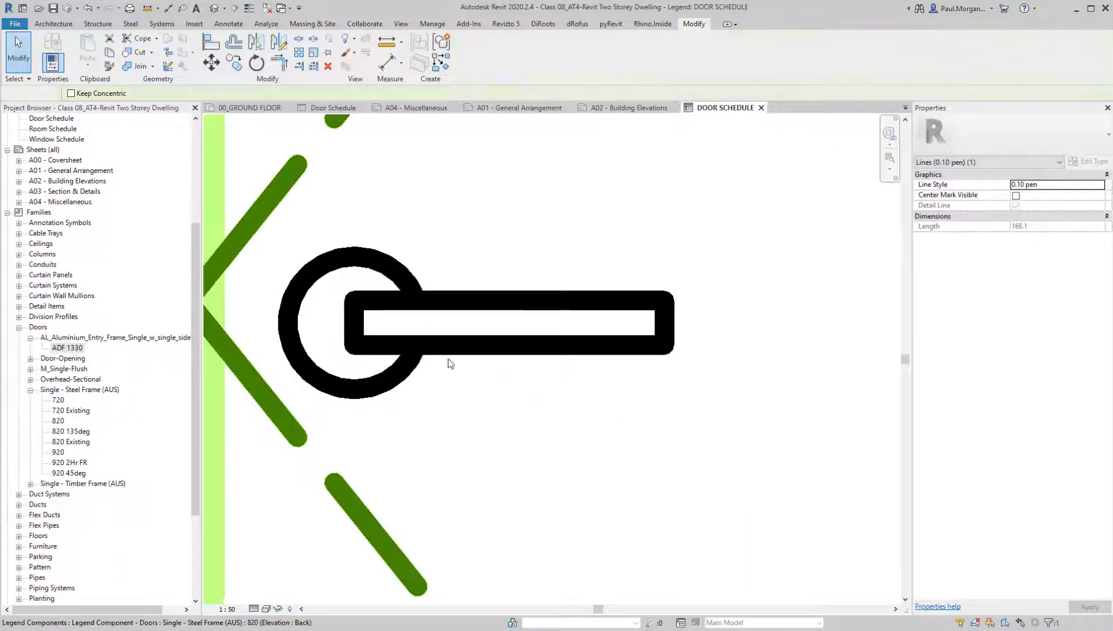
pyautogui.scroll(4, 477, 479)
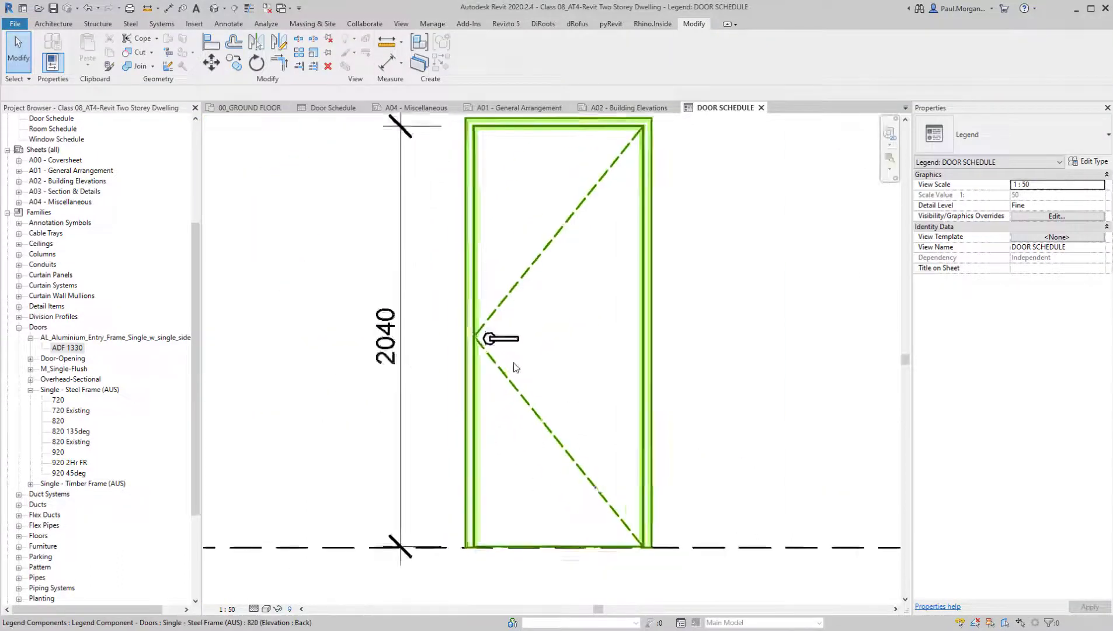
# Draw a dashed 0.1 pen detail line across the 820 door, offset 1000 mm above the FFL line and about 1940 mm long
pyautogui.scroll(-2, 542, 372)
pyautogui.moveTo(608, 463); pyautogui.dragTo(520, 427, button='middle')
pyautogui.scroll(-2, 531, 348)
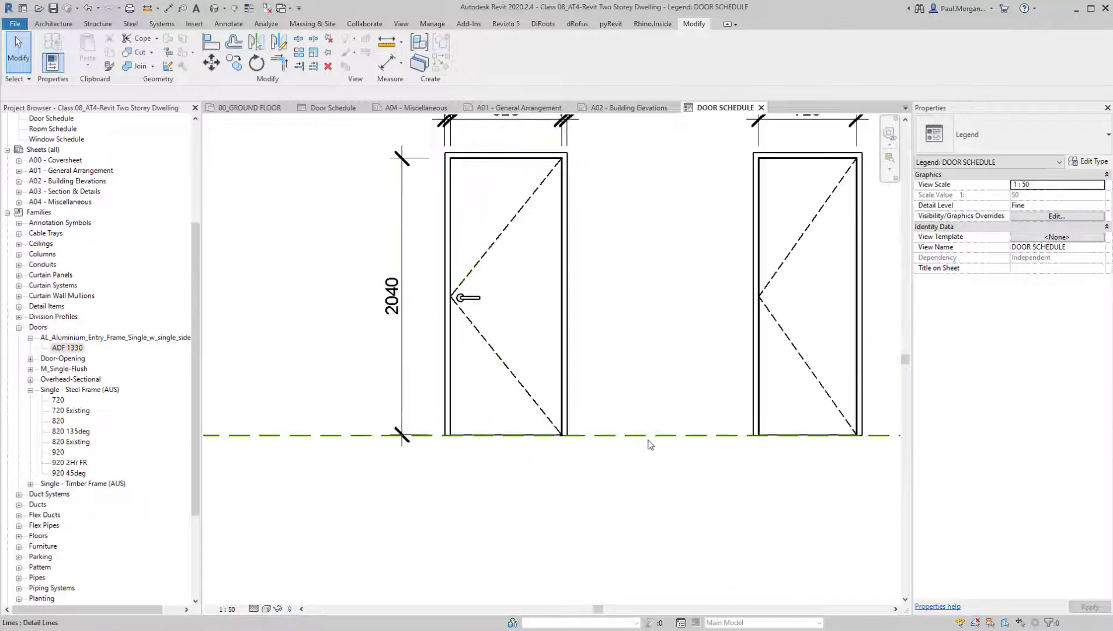
pyautogui.click(648, 437)
pyautogui.press('c')
pyautogui.press('s')
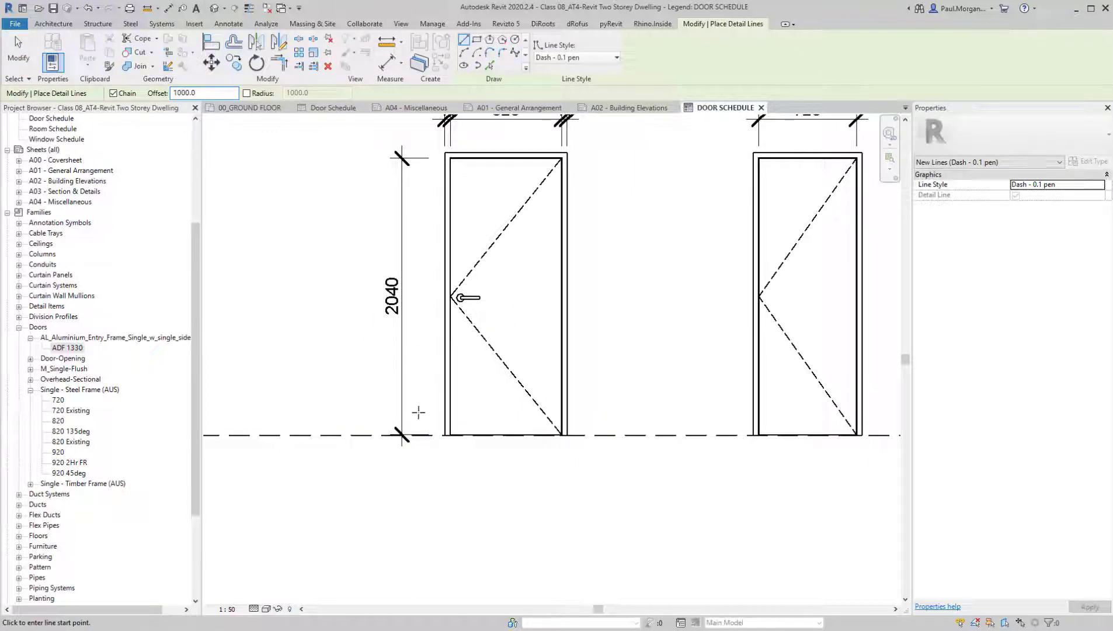
pyautogui.click(419, 435)
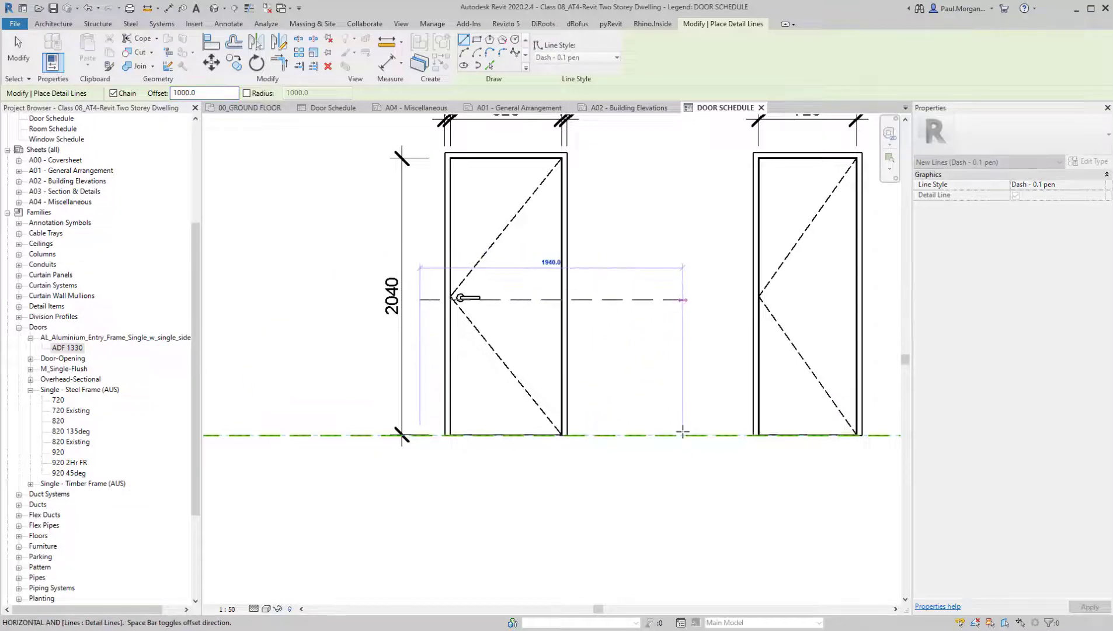
pyautogui.click(683, 434)
pyautogui.press('Escape')
pyautogui.press('Escape')
# Move the complete door handle vertically so the midpoint of its short end sits on the dashed 1000 mm height line
pyautogui.moveTo(454, 287); pyautogui.dragTo(783, 408)
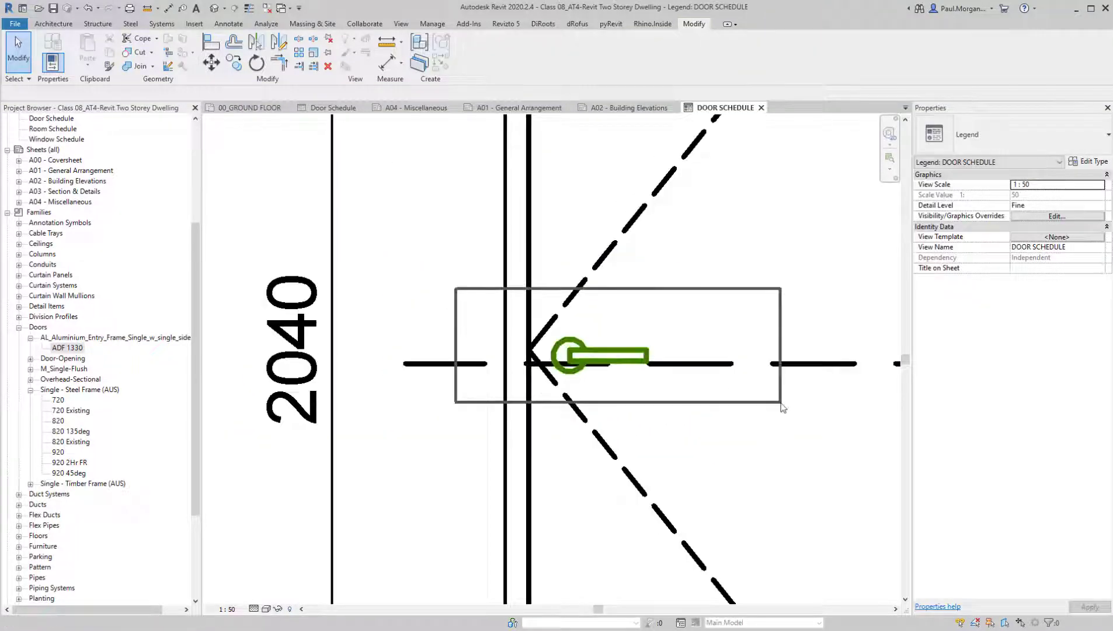
pyautogui.scroll(4, 648, 391)
pyautogui.press('m')
pyautogui.press('v')
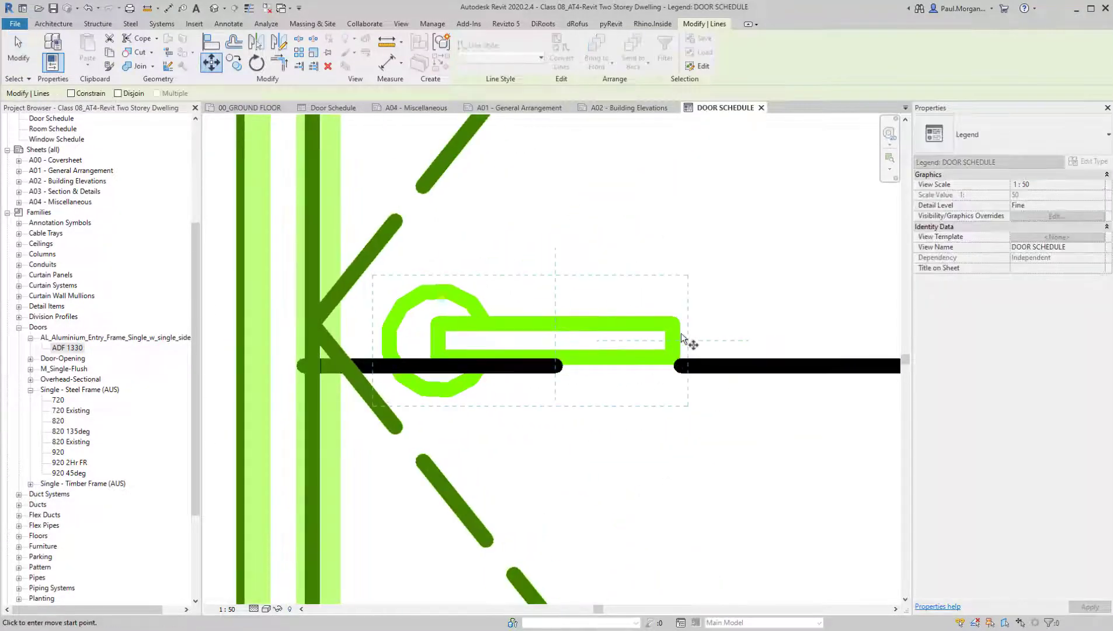
pyautogui.click(677, 341)
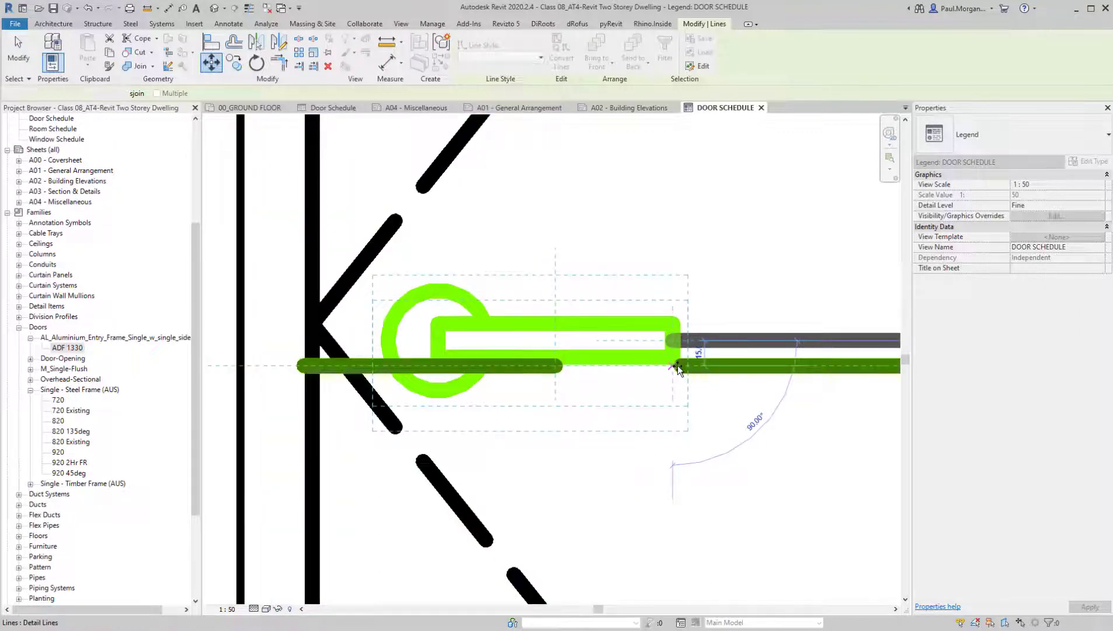
pyautogui.click(678, 366)
pyautogui.scroll(-3, 680, 367)
pyautogui.scroll(-2, 679, 368)
pyautogui.press('Escape')
pyautogui.scroll(-2, 680, 370)
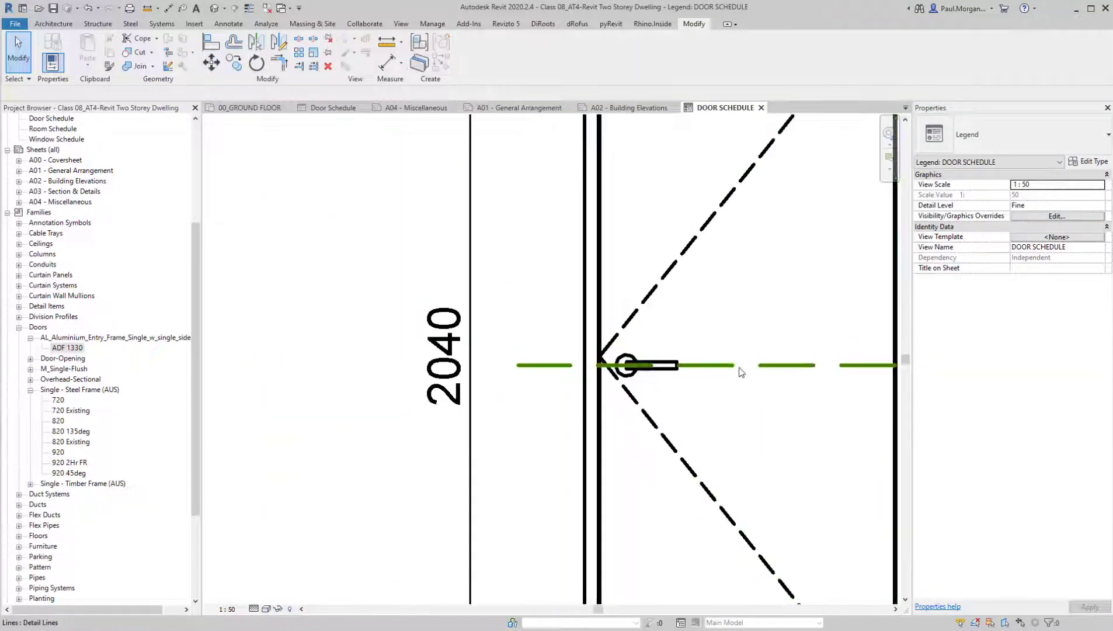
# Shorten the dashed handle-height line to a stub about 100 mm long outside the 820 door frame
pyautogui.click(739, 368)
pyautogui.scroll(-3, 740, 368)
pyautogui.moveTo(779, 399); pyautogui.dragTo(617, 402, button='middle')
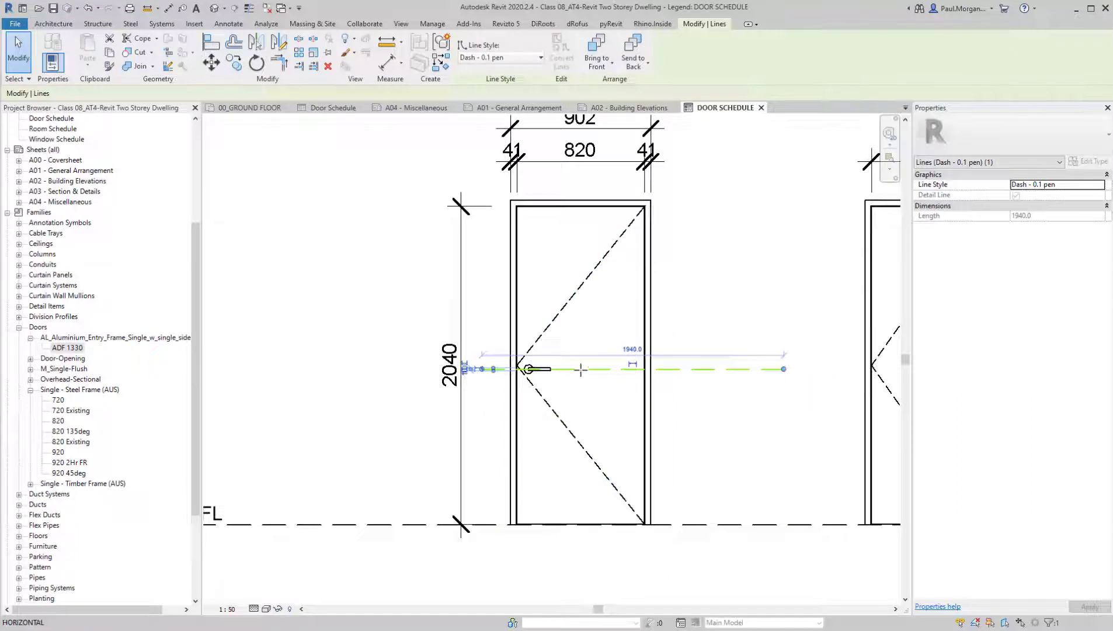
pyautogui.moveTo(581, 370); pyautogui.dragTo(503, 374)
pyautogui.click(498, 423)
pyautogui.moveTo(502, 442); pyautogui.dragTo(514, 413, button='middle')
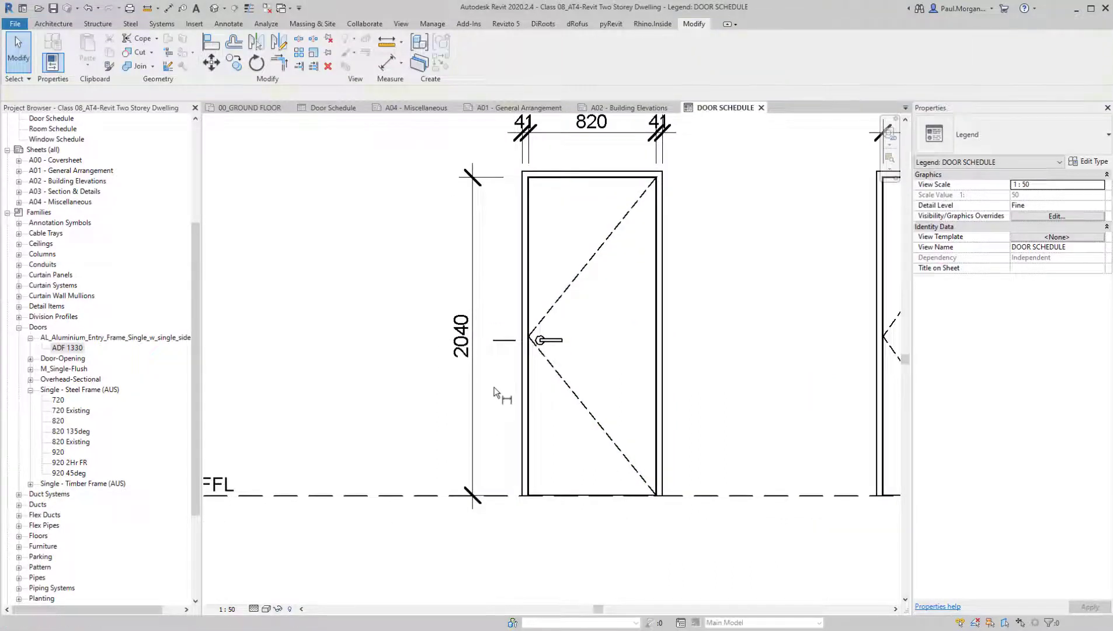
# Add an aligned dimension between the handle-height stub and the FFL line, placed between the 820 door and its overall height dimension
pyautogui.press('d')
pyautogui.press('i')
pyautogui.click(501, 341)
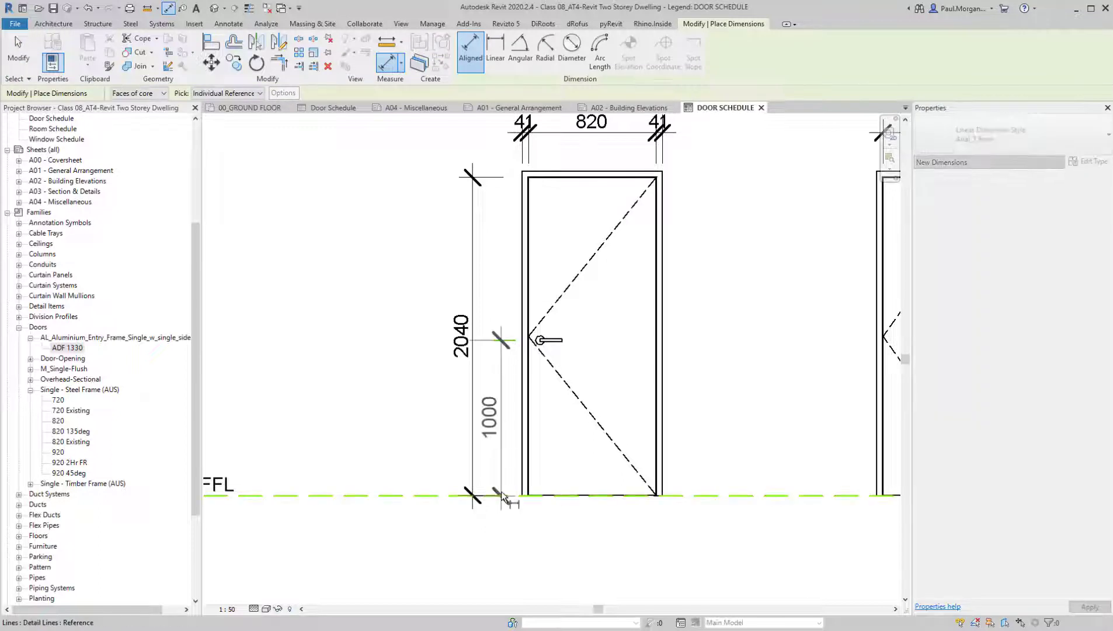
pyautogui.click(501, 494)
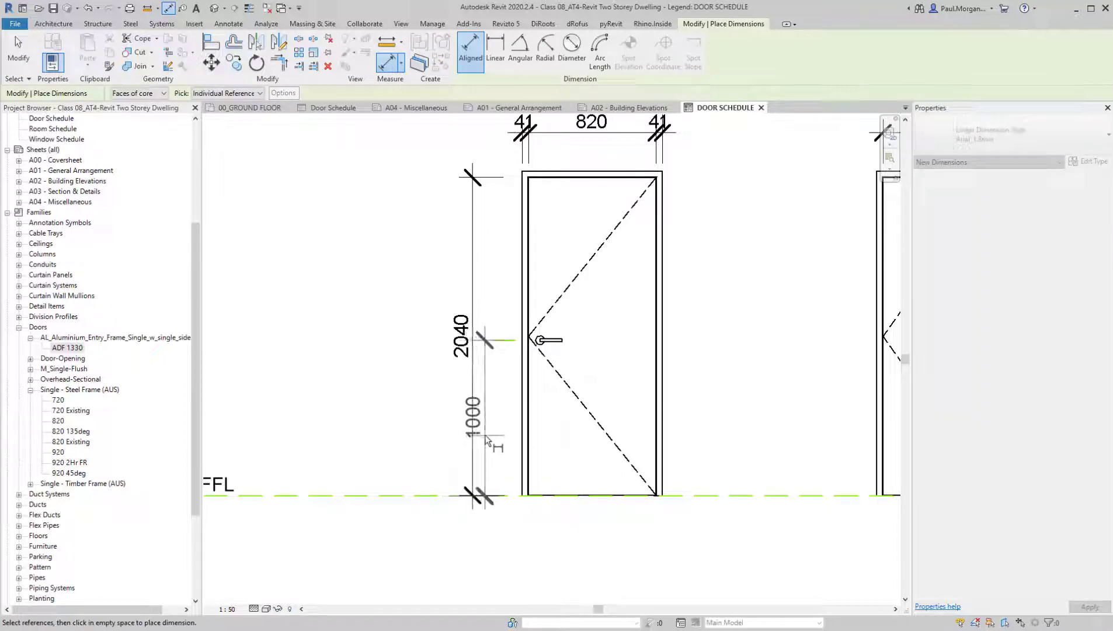
pyautogui.click(486, 436)
pyautogui.press('Escape')
# Move the 820 door's overall height dimension farther outward to clear the handle-height dimension
pyautogui.click(472, 287)
pyautogui.moveTo(470, 268); pyautogui.dragTo(441, 274)
pyautogui.press('Escape')
pyautogui.scroll(-2, 507, 375)
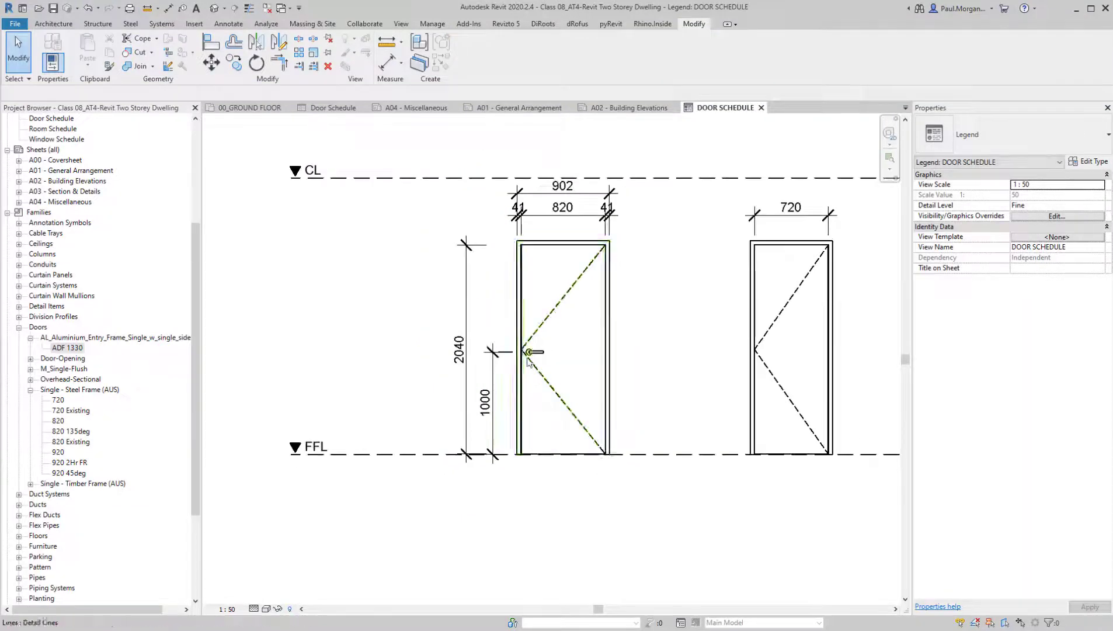
# Extend the dashed handle-height stub horizontally across the 820, 720 and entry doors
pyautogui.scroll(4, 528, 360)
pyautogui.click(471, 343)
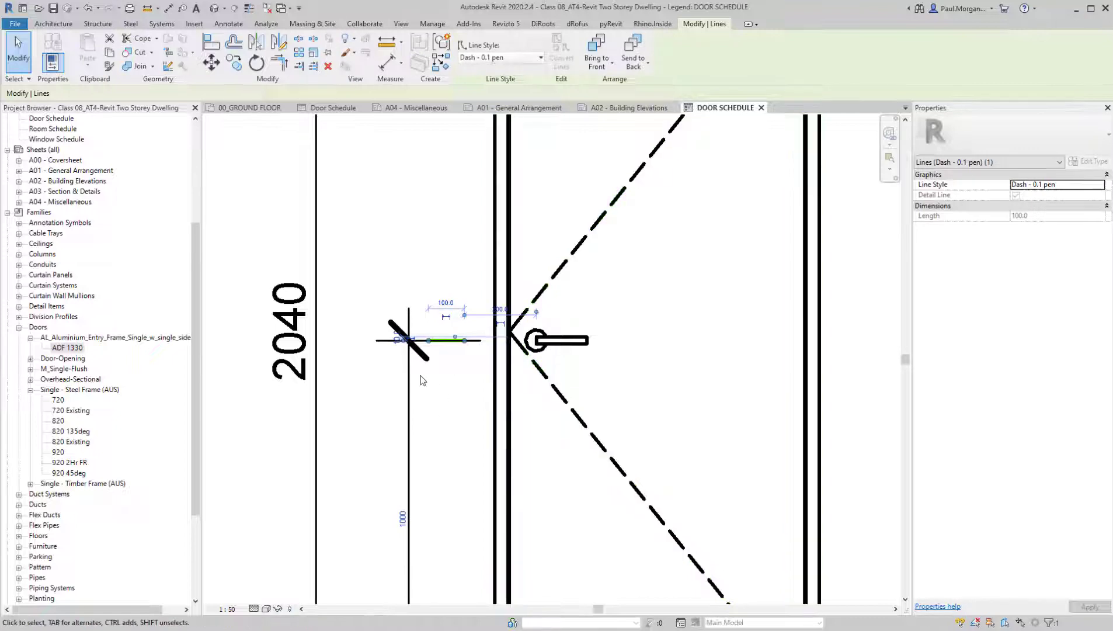
pyautogui.scroll(-4, 468, 341)
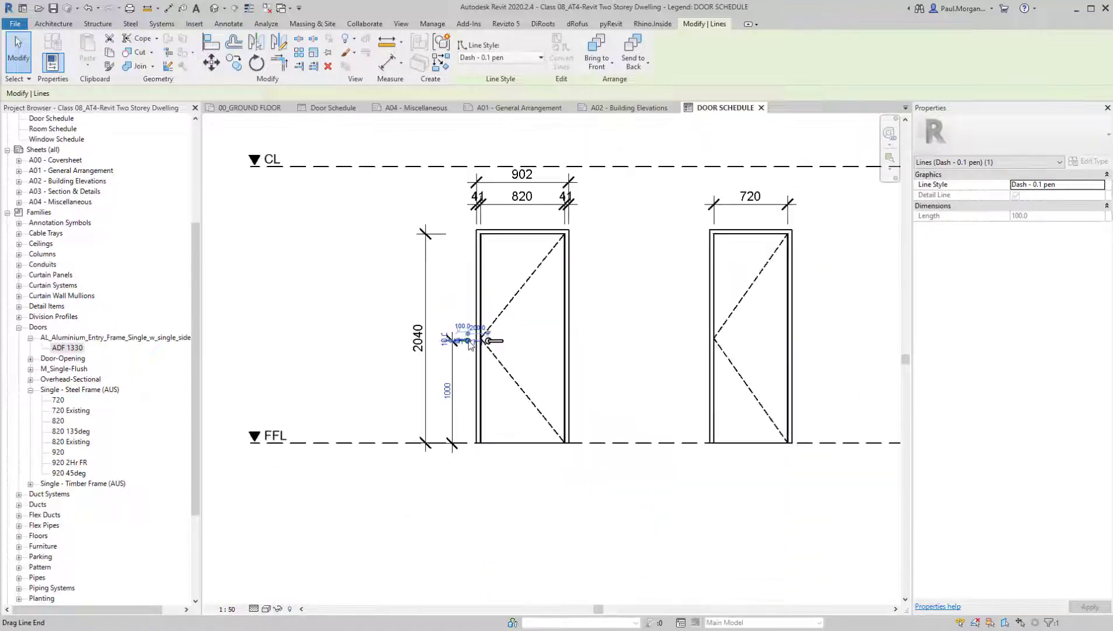
pyautogui.moveTo(468, 341); pyautogui.dragTo(789, 340)
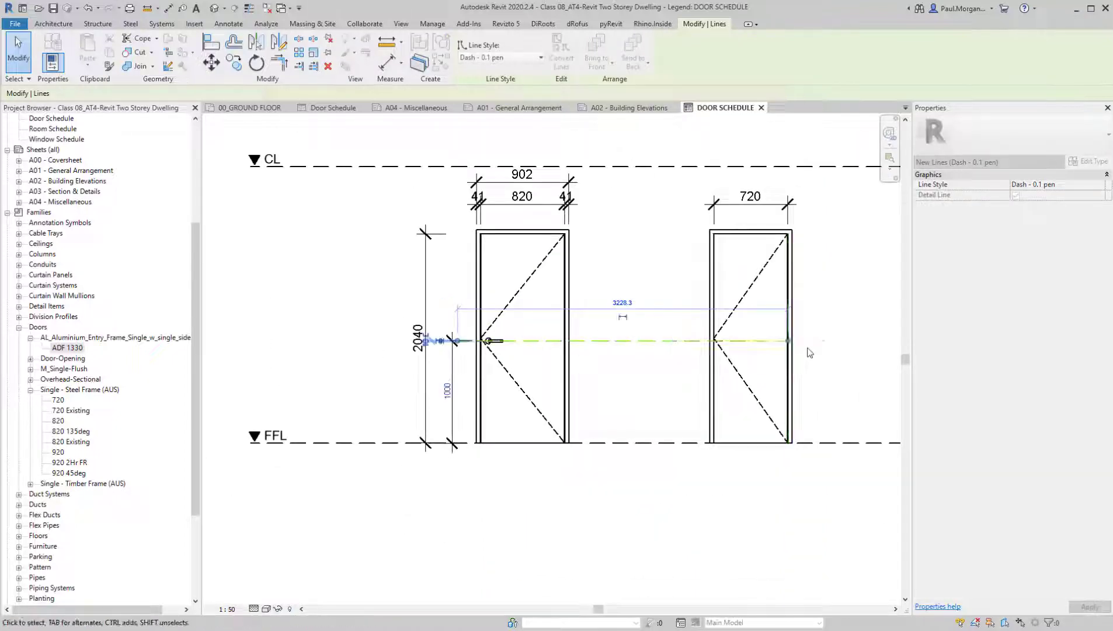
pyautogui.moveTo(800, 354); pyautogui.dragTo(620, 349, button='middle')
pyautogui.moveTo(609, 337); pyautogui.dragTo(864, 330)
pyautogui.click(632, 359)
pyautogui.scroll(-2, 634, 364)
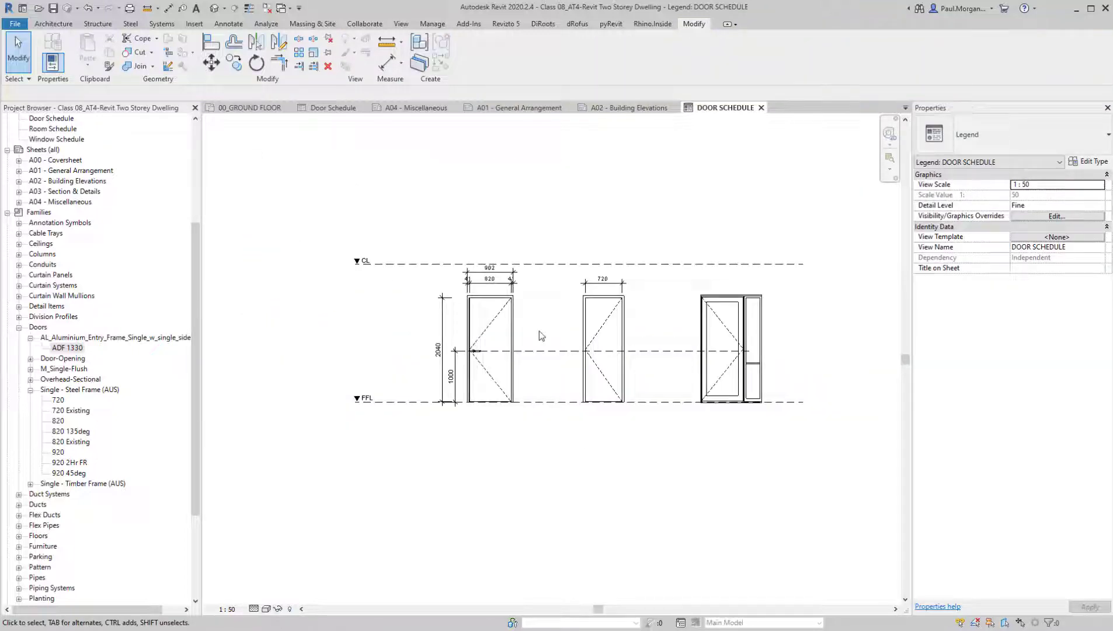
# Shorten the dashed handle-height line so that it ends at the edge of the 820 door handle's circle
pyautogui.click(591, 350)
pyautogui.moveTo(749, 351); pyautogui.dragTo(568, 373)
pyautogui.scroll(5, 468, 351)
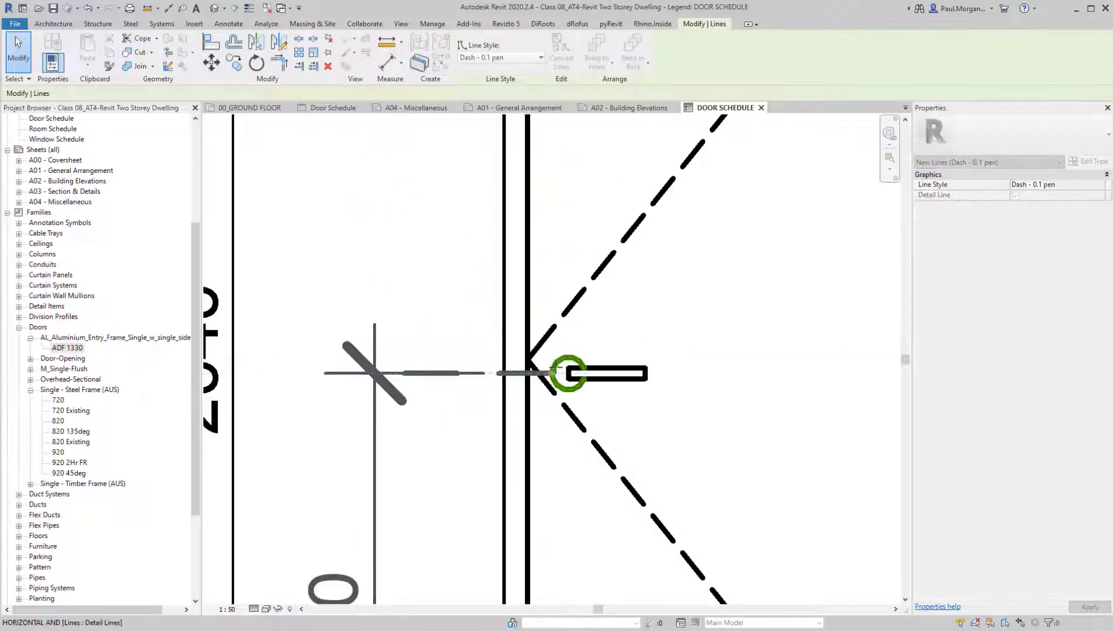
pyautogui.press('Escape')
pyautogui.scroll(-5, 542, 422)
pyautogui.moveTo(585, 426); pyautogui.dragTo(517, 323, button='middle')
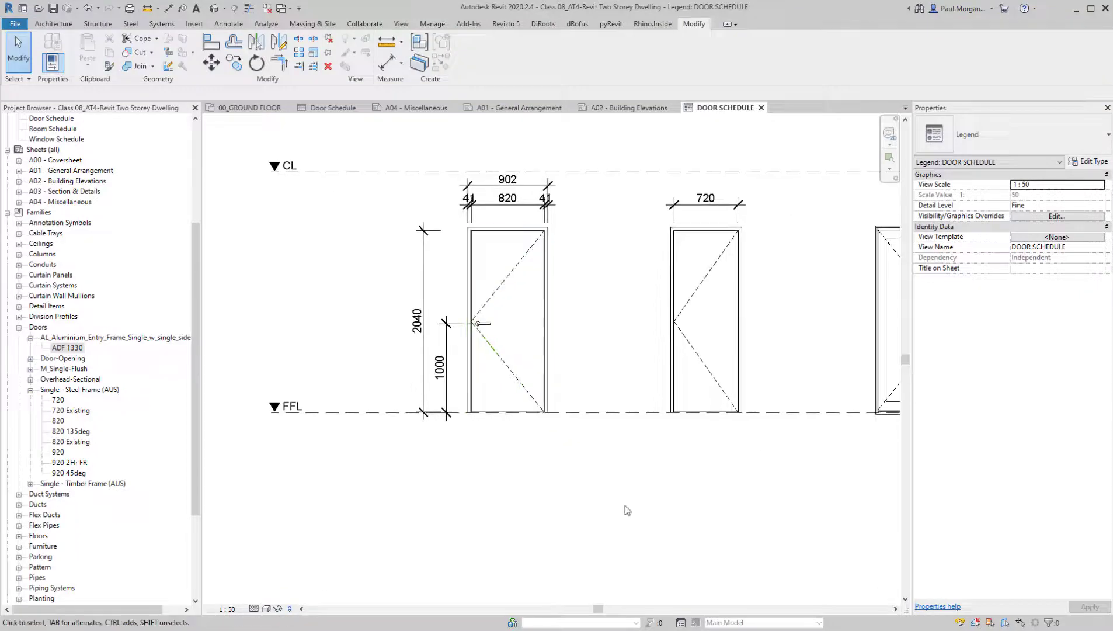
# Copy the handle, dashed height line and height dimension from the 820 door's bottom frame corner to the matching corner of the 720 door
pyautogui.moveTo(616, 505); pyautogui.dragTo(554, 506, button='middle')
pyautogui.scroll(5, 390, 317)
pyautogui.moveTo(391, 316); pyautogui.dragTo(539, 429)
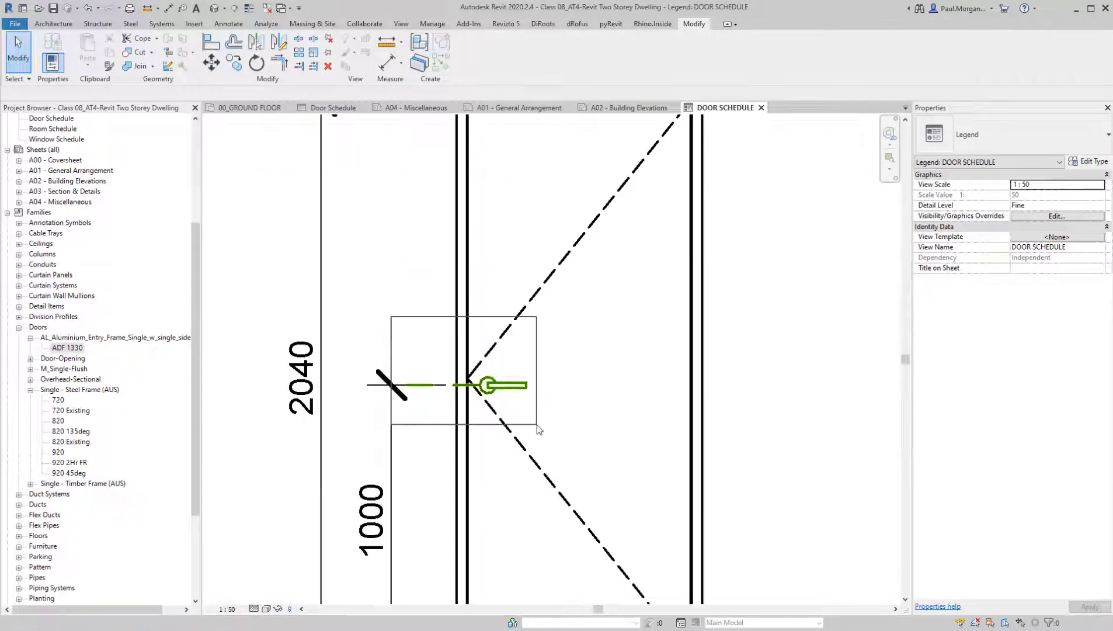
pyautogui.moveTo(384, 439); pyautogui.dragTo(390, 434)
pyautogui.scroll(-4, 389, 433)
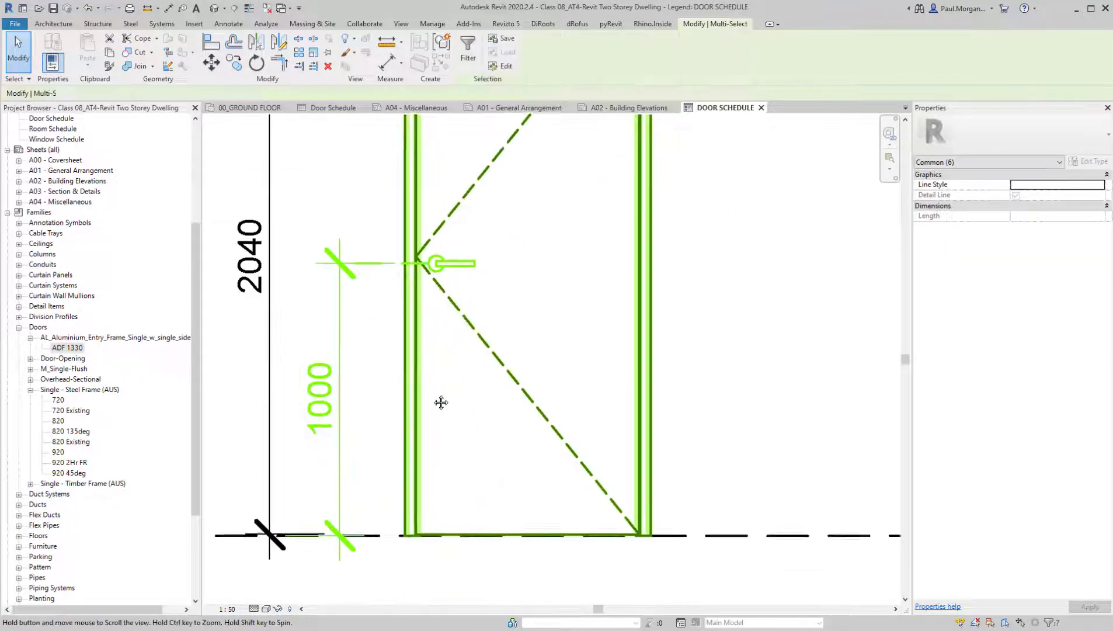
pyautogui.press('c')
pyautogui.press('o')
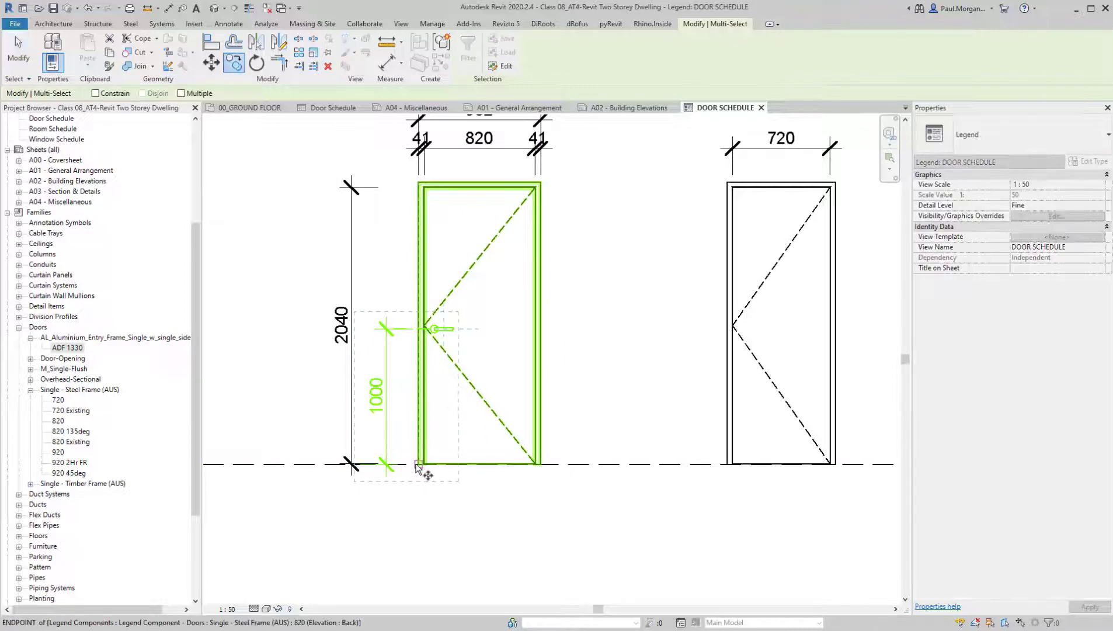
pyautogui.click(419, 464)
pyautogui.click(728, 464)
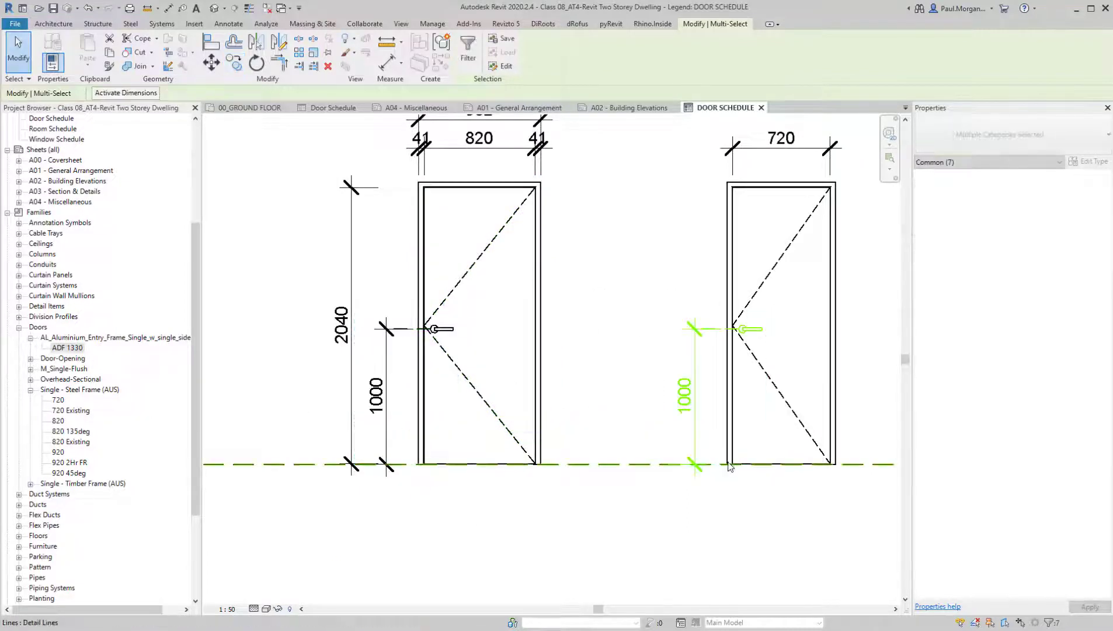
# Copy the 720 door's handle, height line and height dimension 4000 mm horizontally along the FFL line, beyond the entry door's sidelight
pyautogui.scroll(-3, 559, 442)
pyautogui.press('c')
pyautogui.press('o')
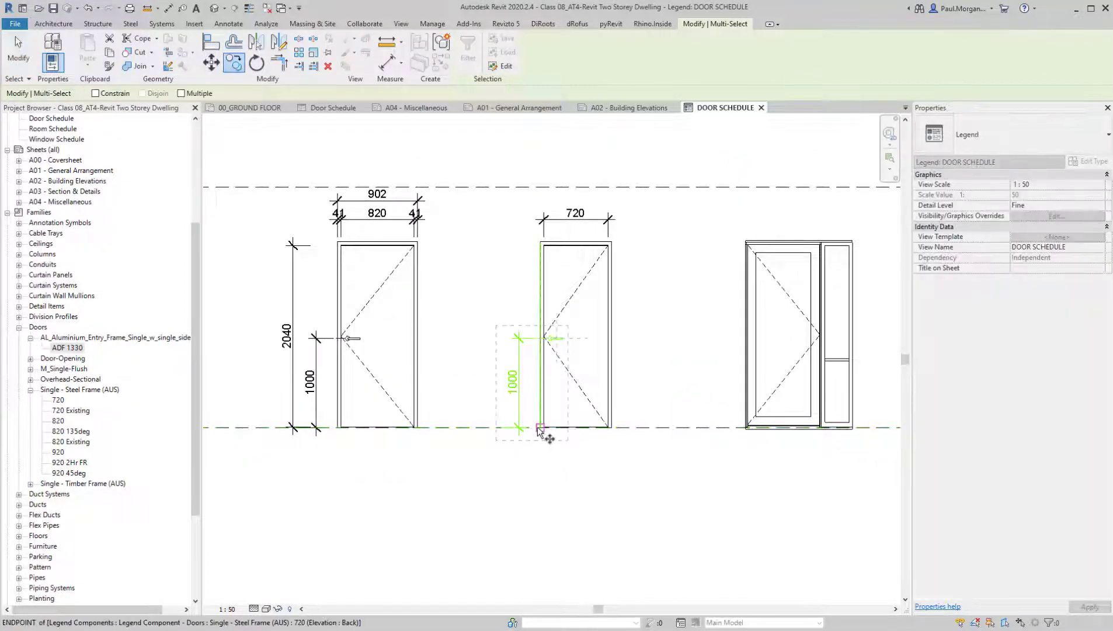
pyautogui.click(541, 427)
pyautogui.moveTo(857, 419); pyautogui.dragTo(687, 438, button='middle')
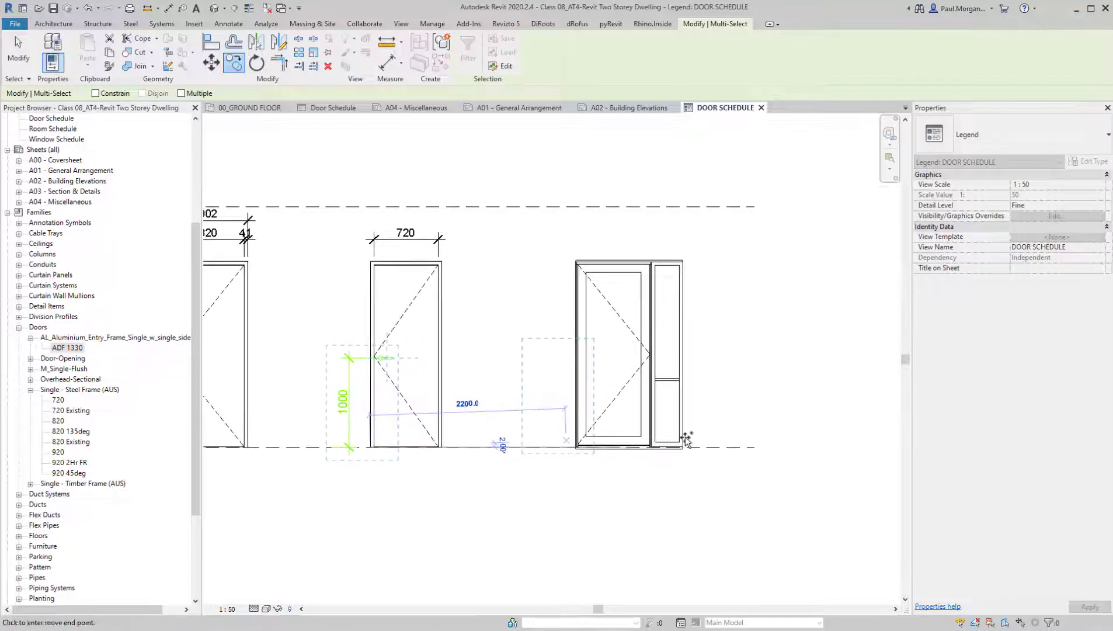
pyautogui.click(725, 448)
pyautogui.press('Escape')
pyautogui.scroll(3, 730, 447)
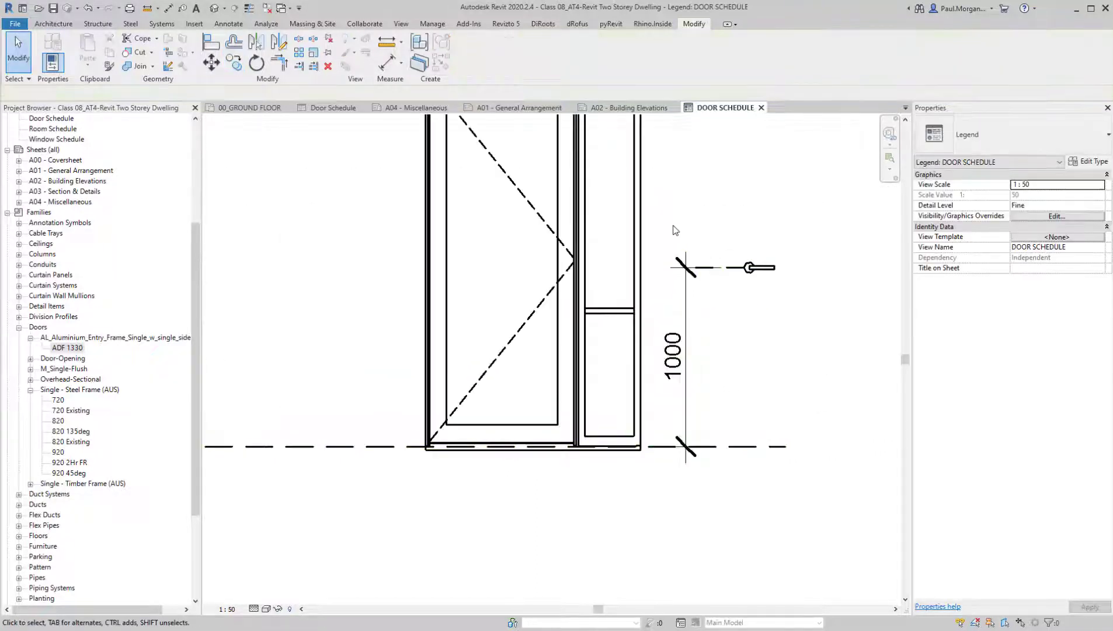
# Mirror the copied handle, height line and dimension beside the entry door about a drawn vertical axis, without keeping the original
pyautogui.moveTo(666, 224); pyautogui.dragTo(817, 500)
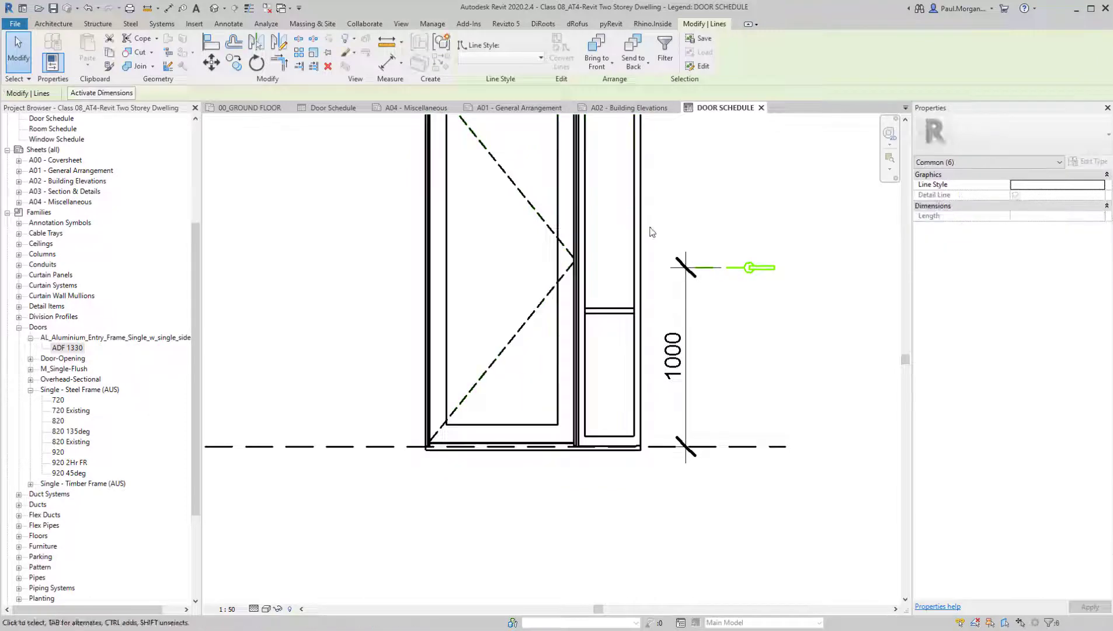
pyautogui.keyDown('ctrl'); pyautogui.click(685, 314); pyautogui.keyUp('ctrl')
pyautogui.press('d')
pyautogui.press('m')
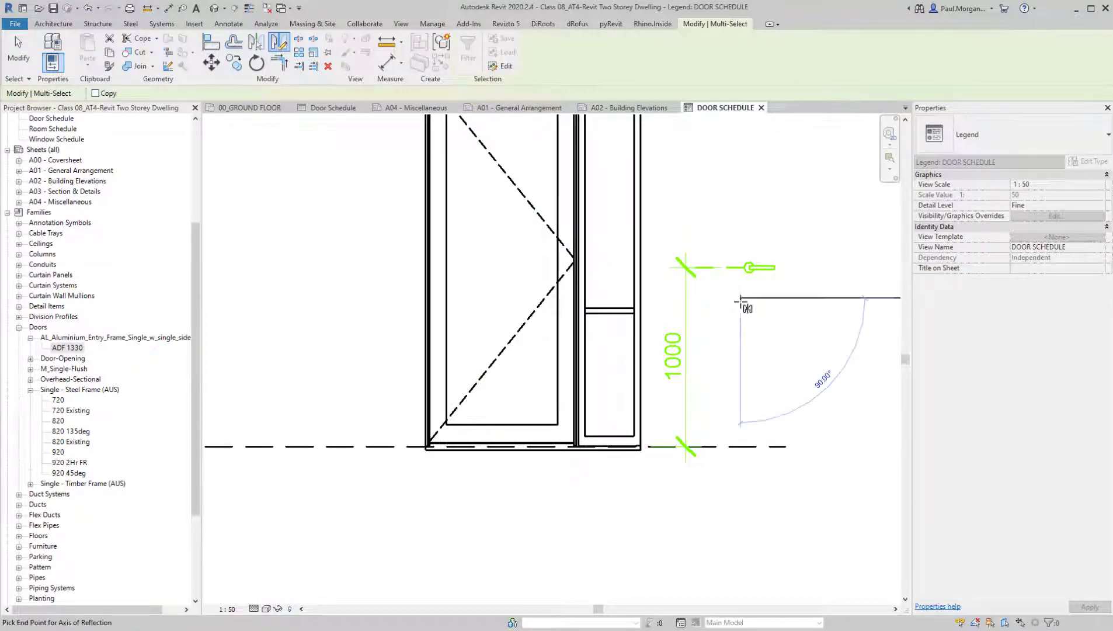
pyautogui.click(738, 326)
pyautogui.moveTo(785, 365); pyautogui.dragTo(778, 410, button='middle')
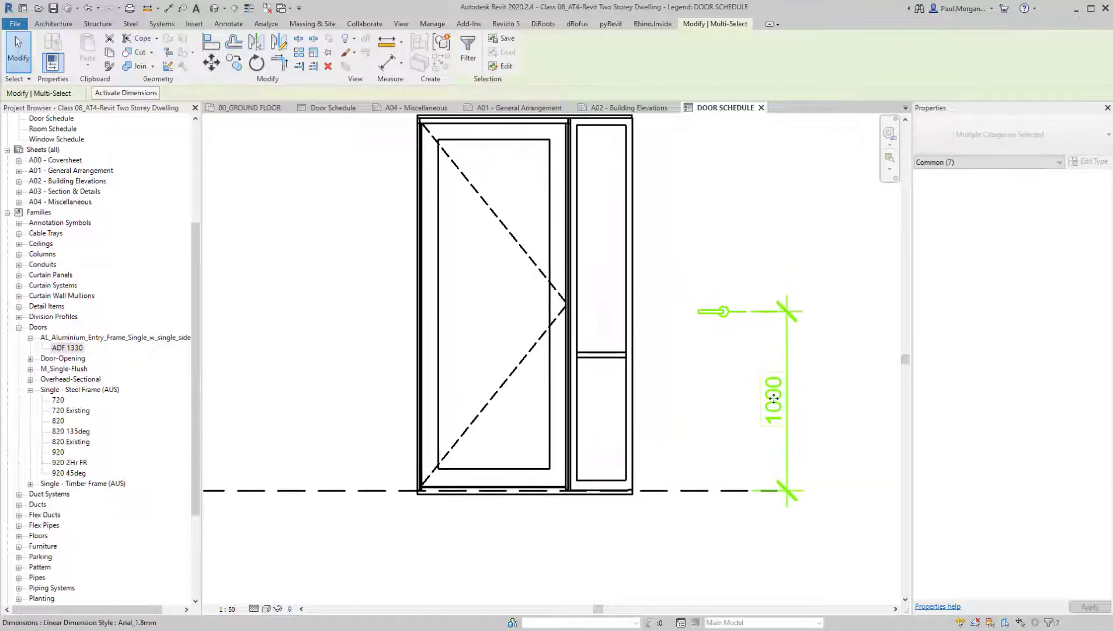
# Move the mirrored handle, height line and 1000 dimension horizontally along the FFL line onto the entry door
pyautogui.press('m')
pyautogui.press('v')
pyautogui.click(778, 491)
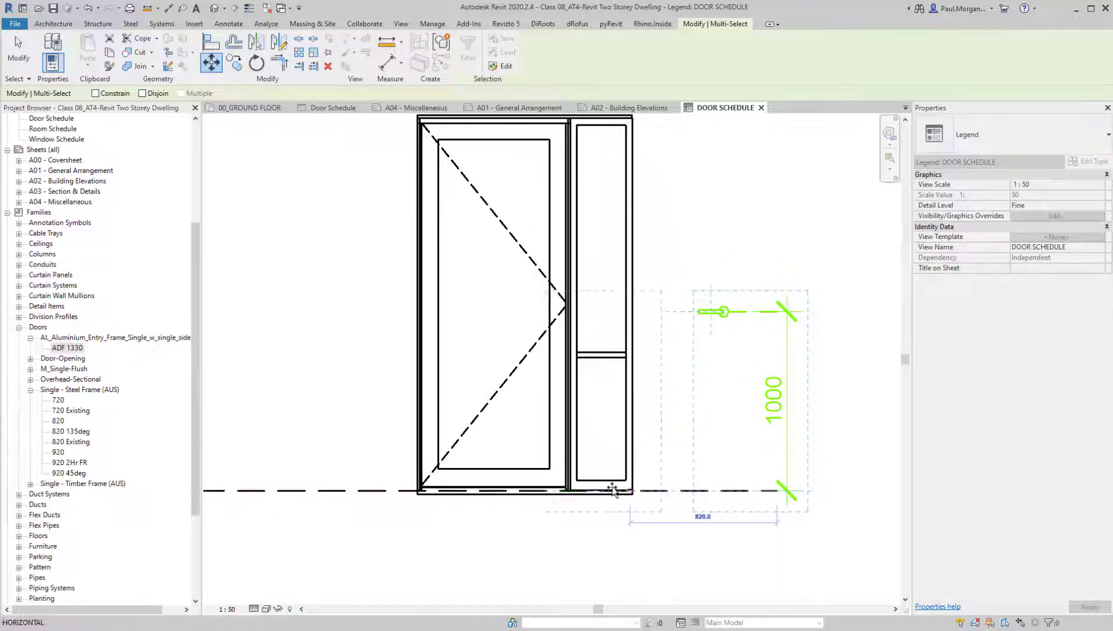
pyautogui.click(567, 493)
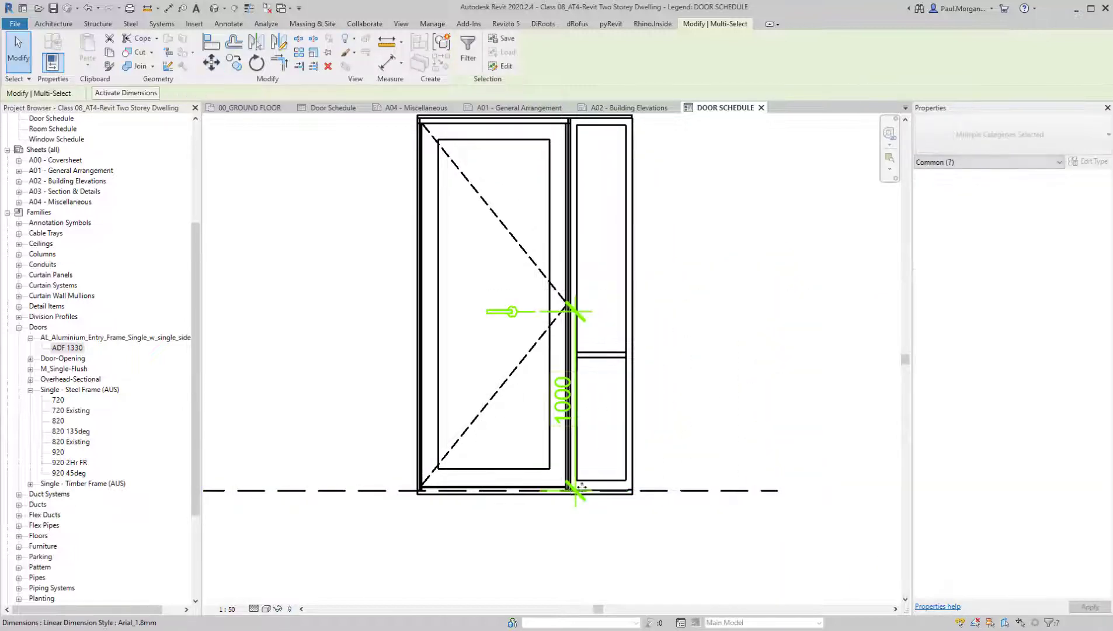
# Move the handle group about 273 mm horizontally by its circle onto the entry door's latch stile, and nudge it slightly back left
pyautogui.scroll(5, 546, 347)
pyautogui.press('m')
pyautogui.press('v')
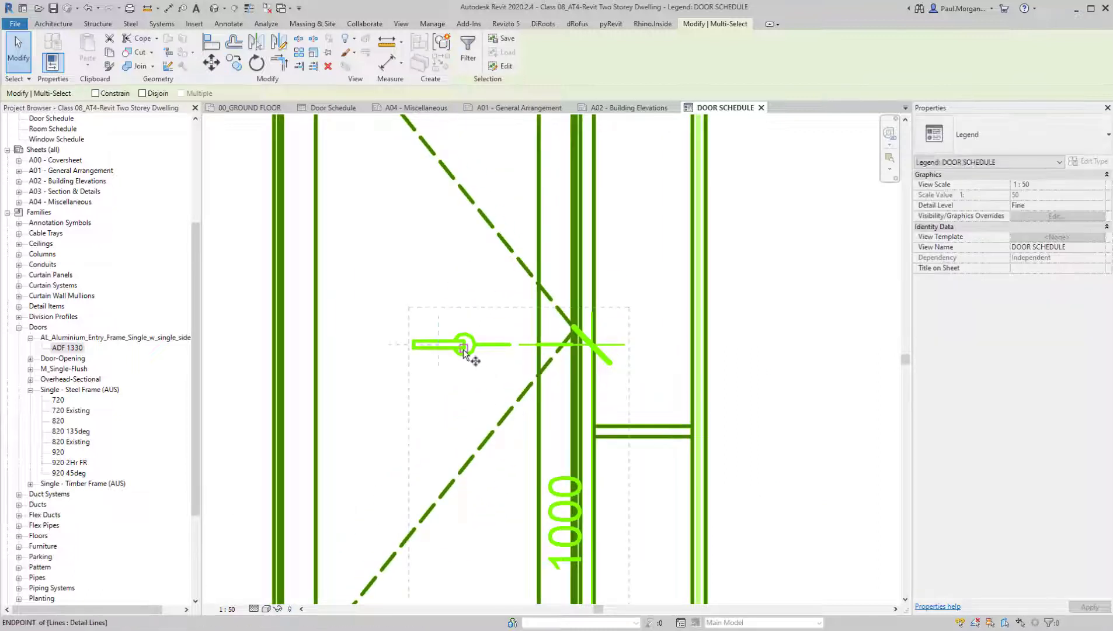
pyautogui.click(465, 345)
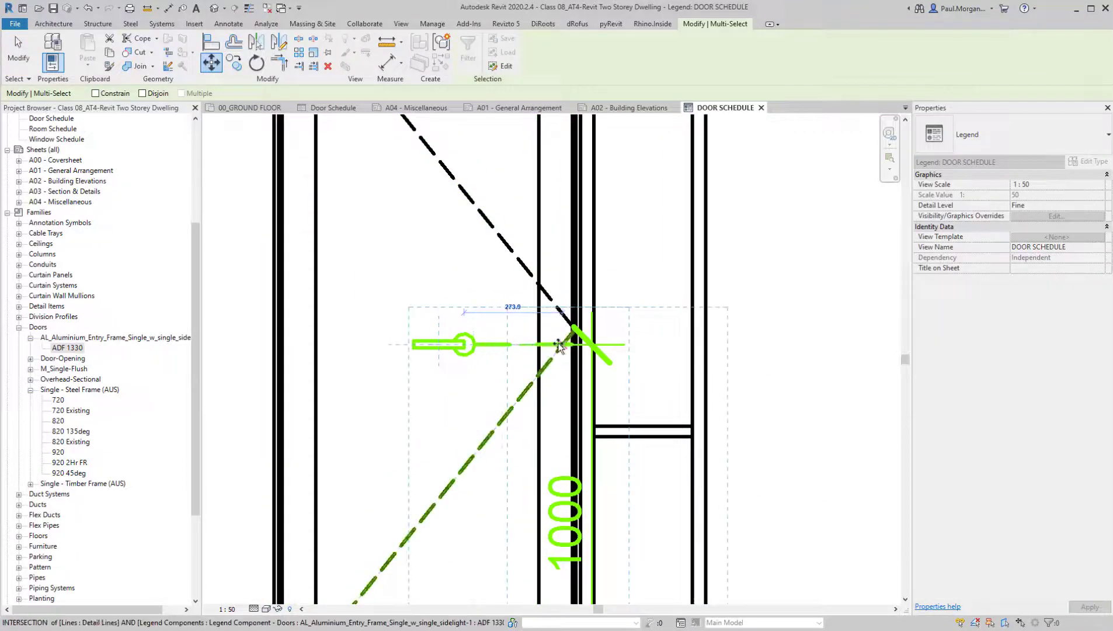
pyautogui.click(559, 345)
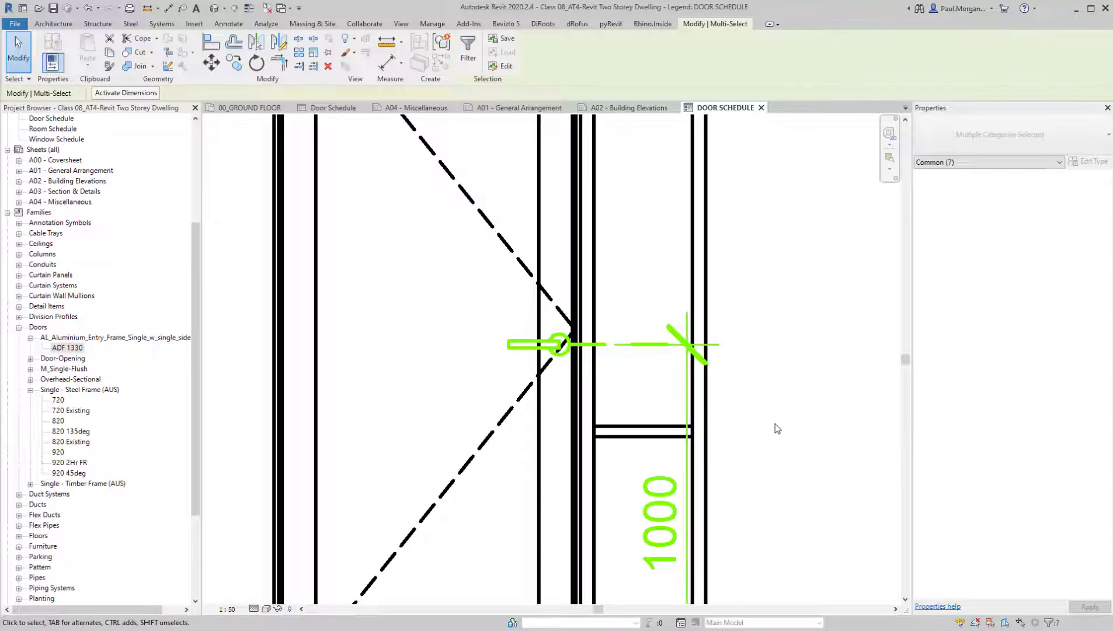
pyautogui.press('Left')
pyautogui.press('Left')
pyautogui.scroll(-3, 763, 413)
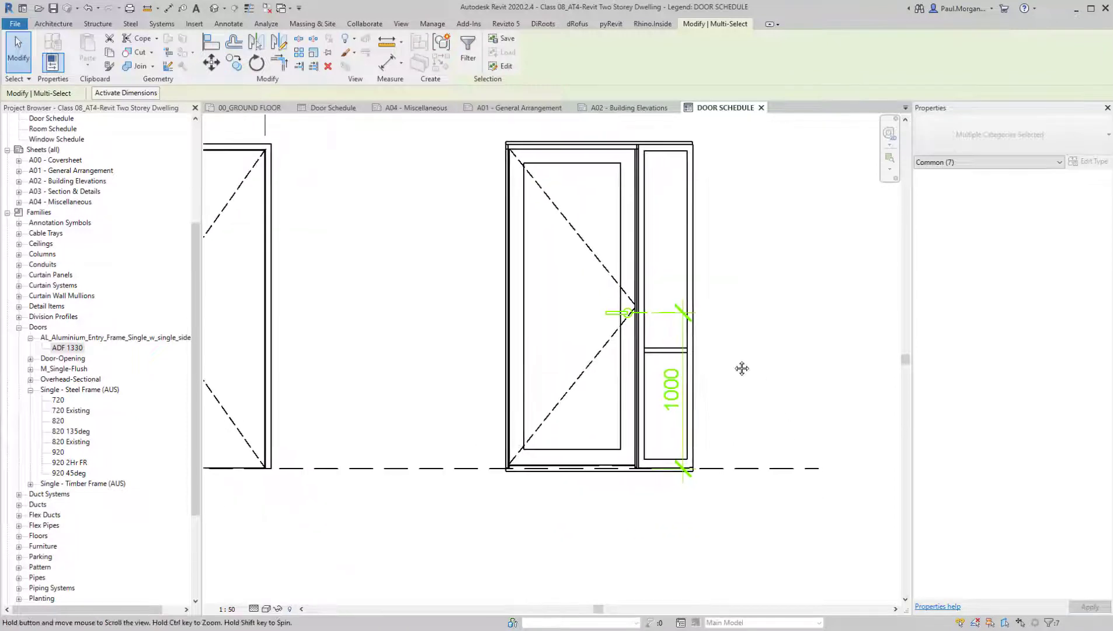
pyautogui.press('Escape')
# Move the entry door's handle-height dimension line clear of the sidelight, to its outer side
pyautogui.click(675, 422)
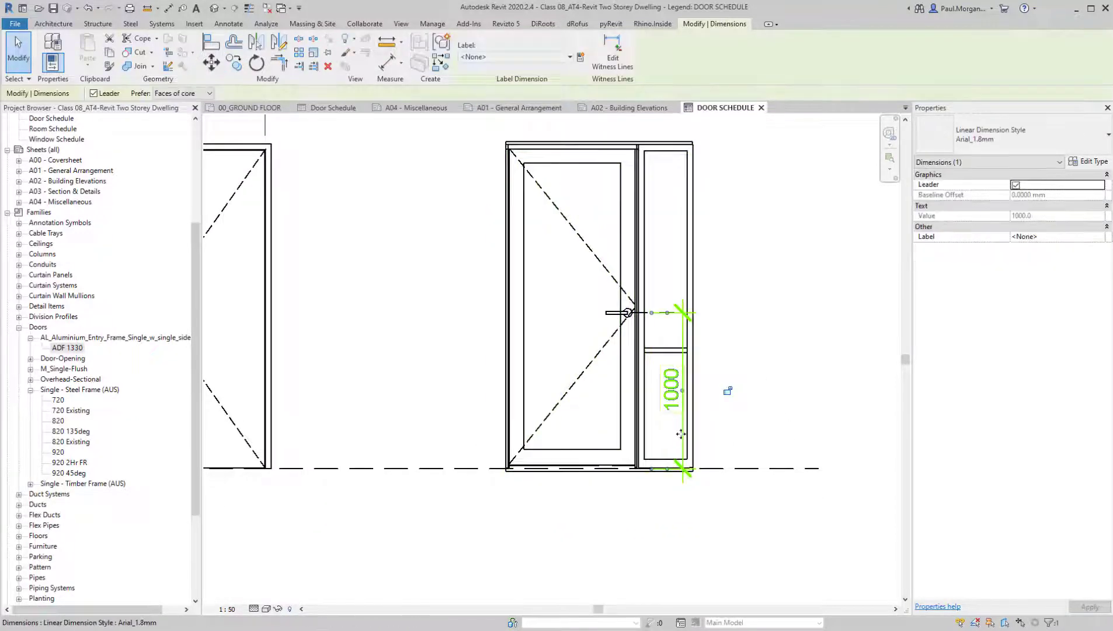
pyautogui.moveTo(675, 421); pyautogui.dragTo(739, 428)
pyautogui.scroll(3, 631, 309)
pyautogui.press('Escape')
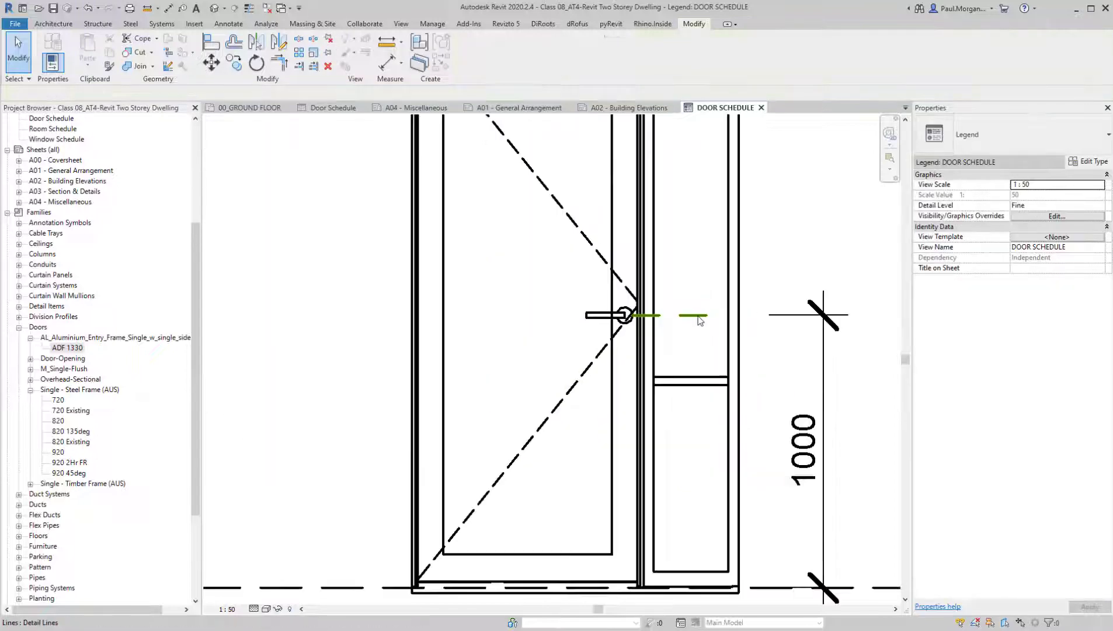
# Extend the entry door's dashed handle-height line across the sidelight to a length of about 460 mm
pyautogui.press('d')
pyautogui.press('l')
pyautogui.click(631, 313)
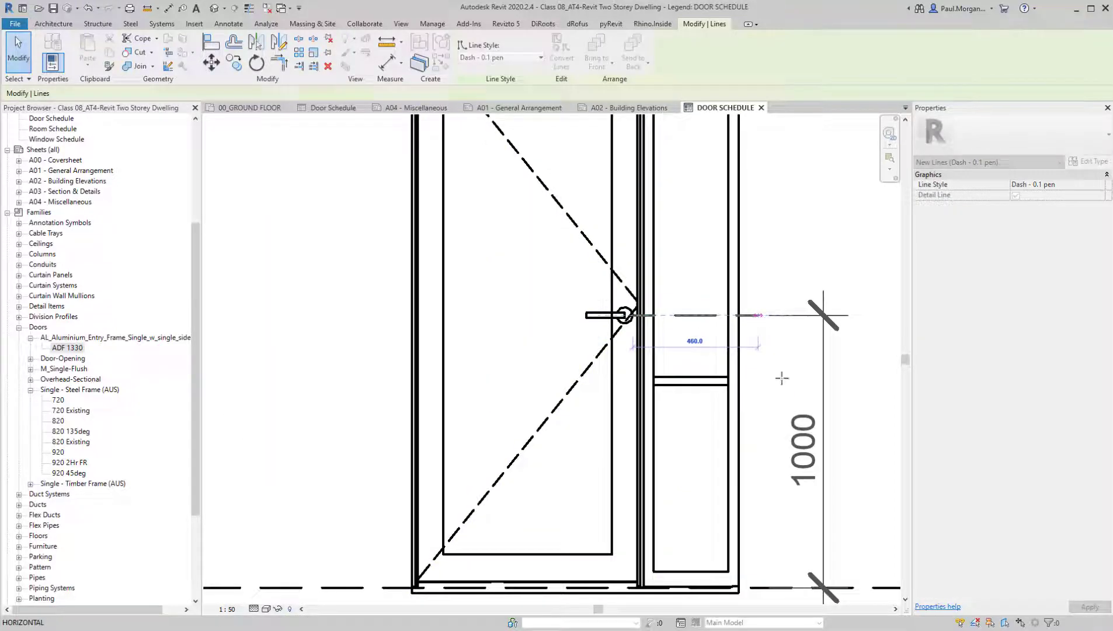
pyautogui.press('Escape')
pyautogui.press('Escape')
# Nudge the 720 door together with its handle and dimensions three increments right, towards the entry door
pyautogui.scroll(-5, 783, 378)
pyautogui.moveTo(790, 509)
pyautogui.mouseDown(button='middle')
pyautogui.moveTo(741, 477)
pyautogui.moveTo(817, 495)
pyautogui.moveTo(793, 494)
pyautogui.mouseUp(button='middle')
pyautogui.moveTo(473, 188); pyautogui.dragTo(642, 528)
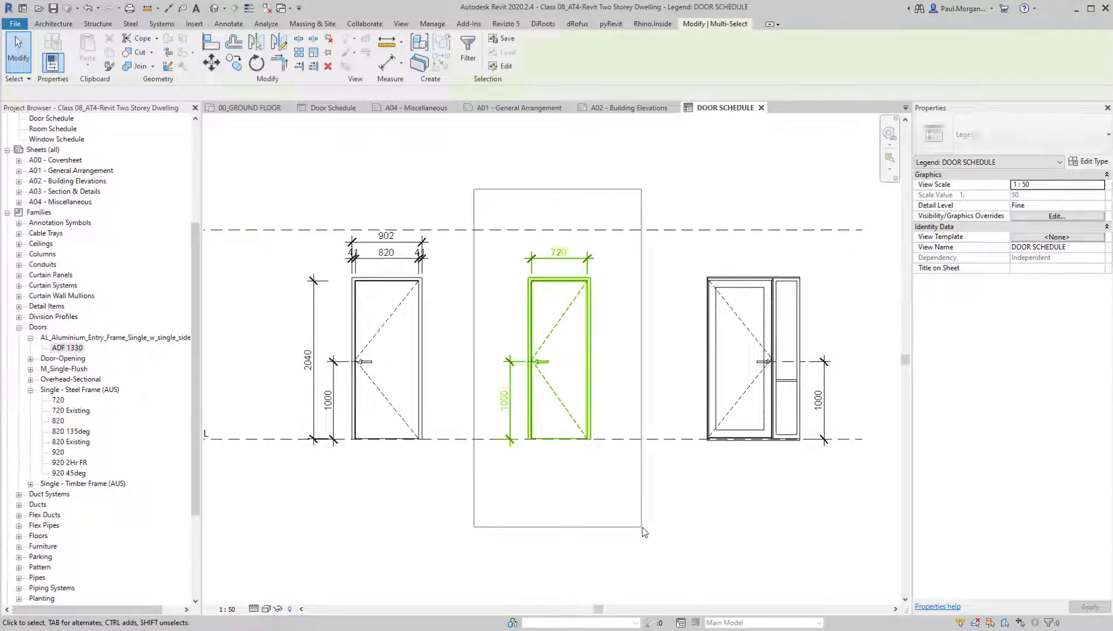
pyautogui.press('Right')
pyautogui.press('Right')
pyautogui.press('Right')
pyautogui.press('Right')
pyautogui.press('Escape')
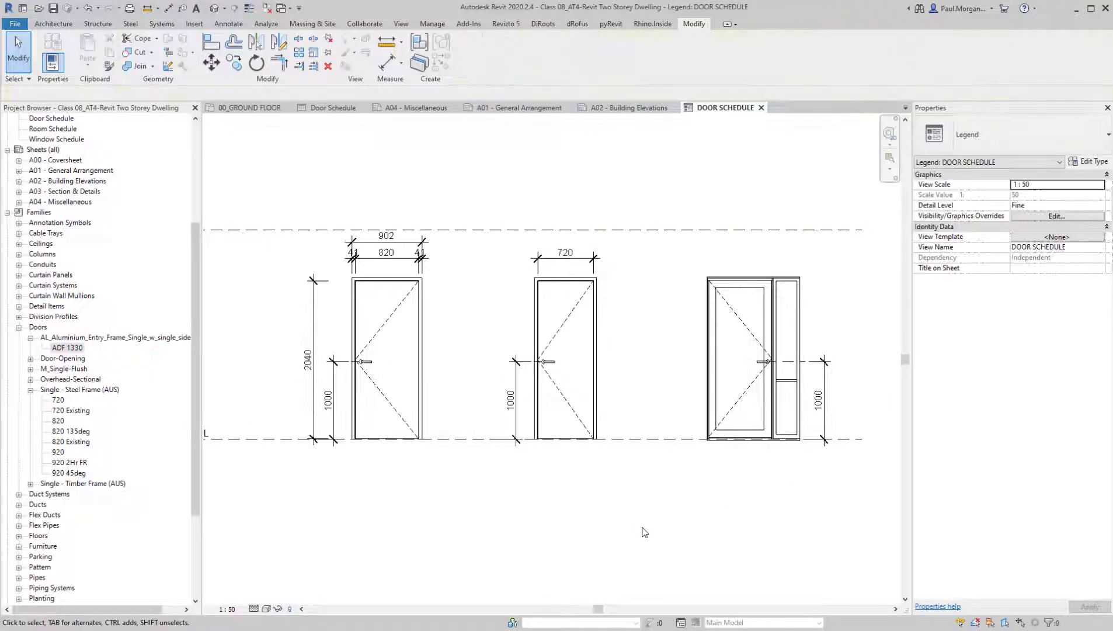
# Start an aligned dimension at the 720 door's head and turn on thin line display
pyautogui.press('i')
pyautogui.scroll(5, 549, 266)
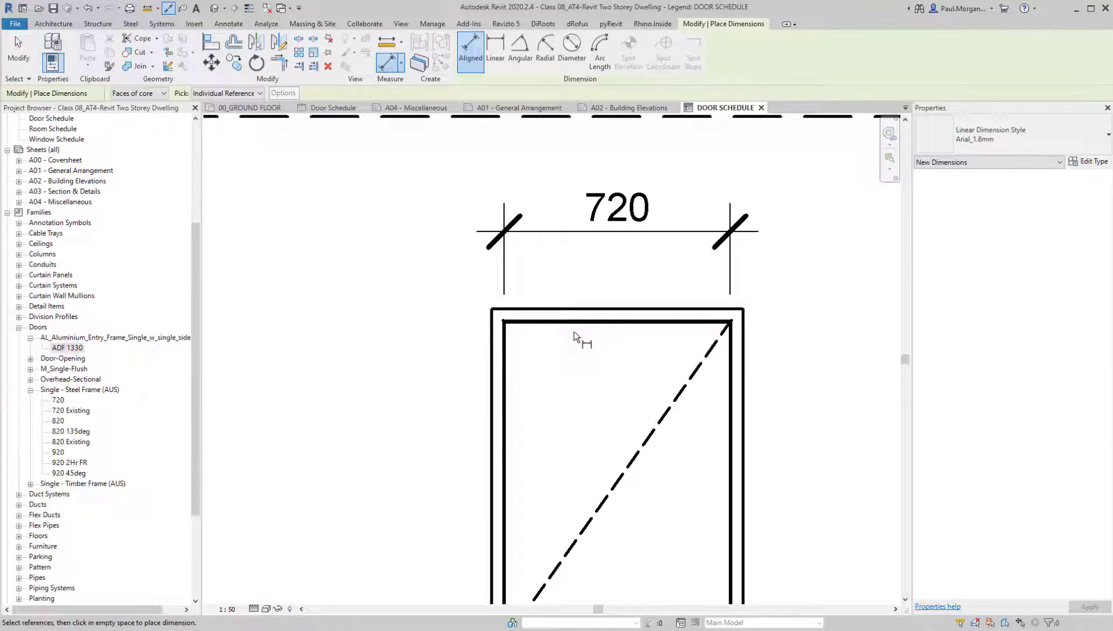
pyautogui.press('t')
pyautogui.press('l')
pyautogui.scroll(5, 584, 324)
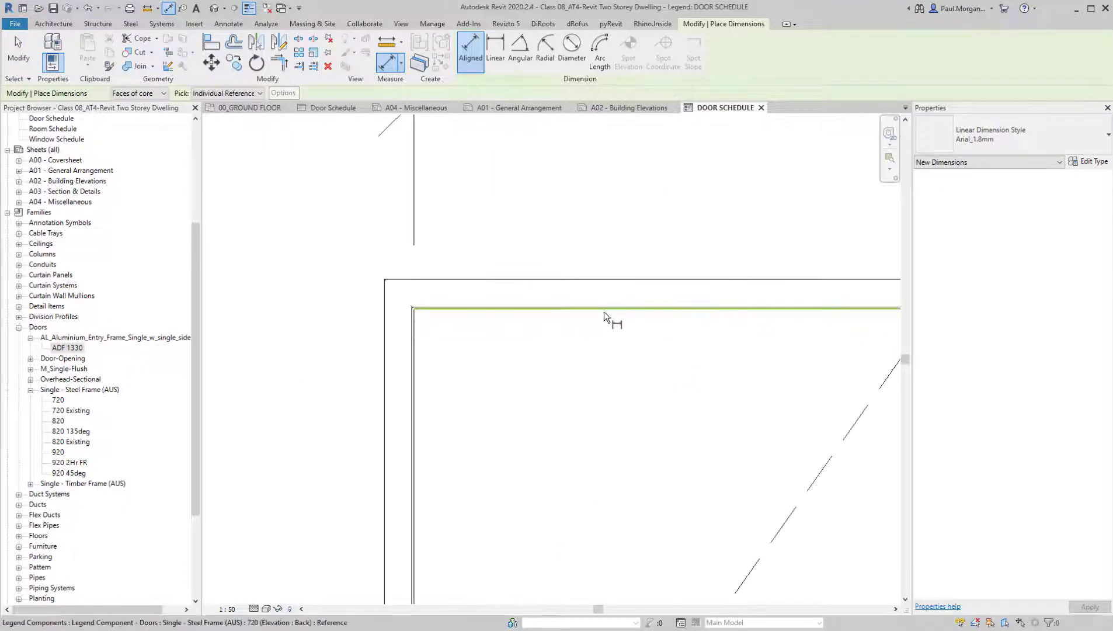
pyautogui.click(603, 312)
pyautogui.scroll(-6, 646, 448)
pyautogui.moveTo(646, 448); pyautogui.dragTo(657, 171, button='middle')
pyautogui.scroll(4, 688, 512)
pyautogui.click(690, 510)
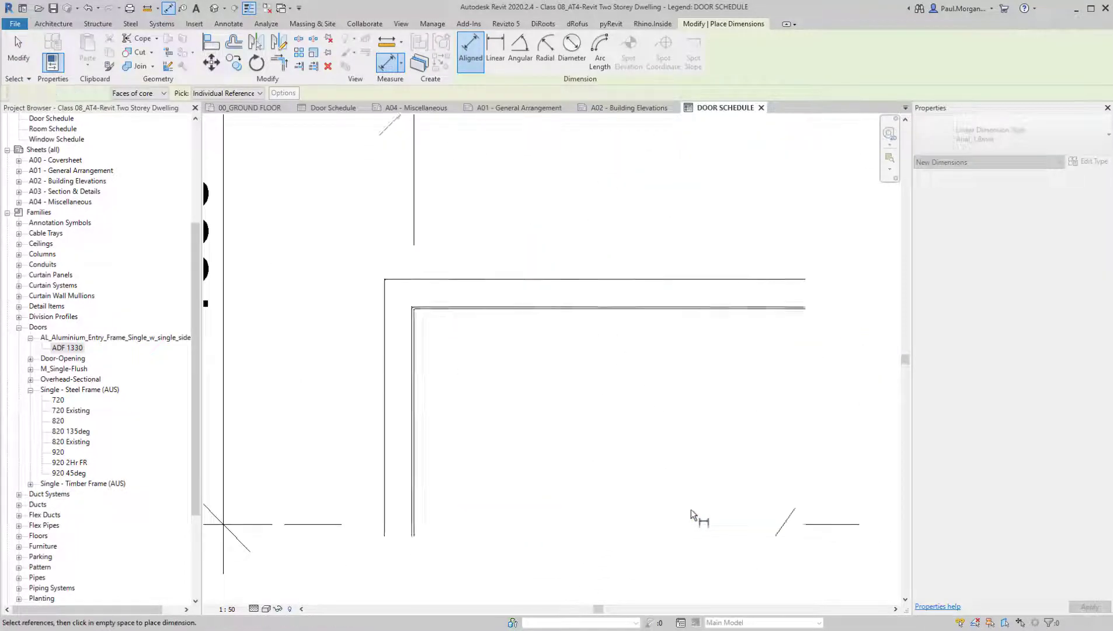
pyautogui.scroll(-5, 691, 508)
pyautogui.scroll(-5, 683, 509)
pyautogui.scroll(10, 644, 351)
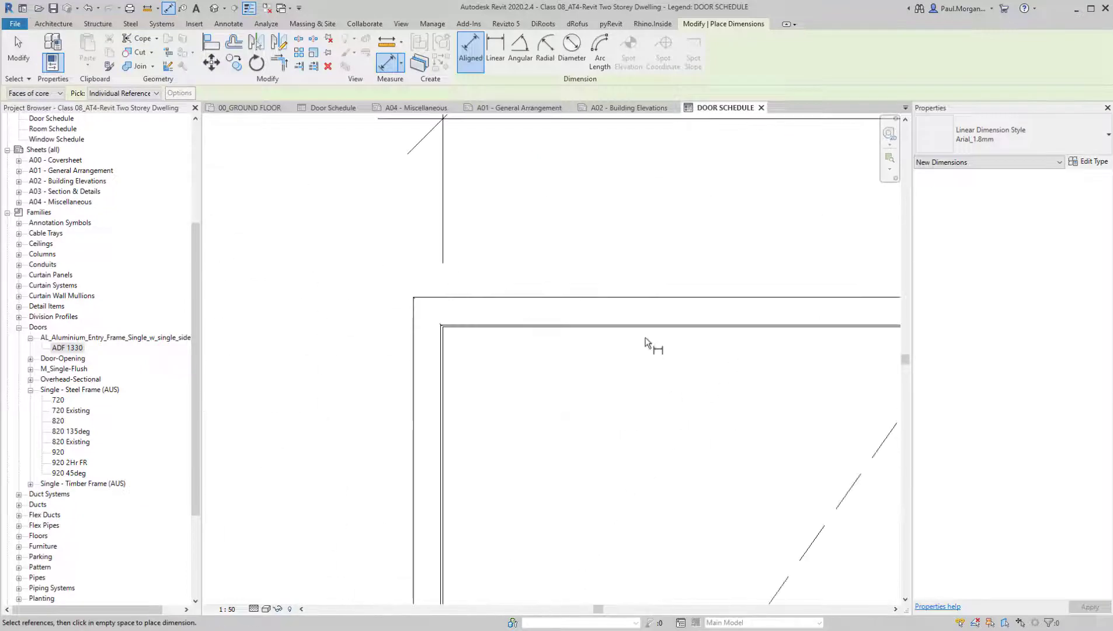
# Dimension the 720 door's leaf height from head to bottom edge, placing the dimension outside the handle-height dimension
pyautogui.click(659, 327)
pyautogui.scroll(-8, 648, 362)
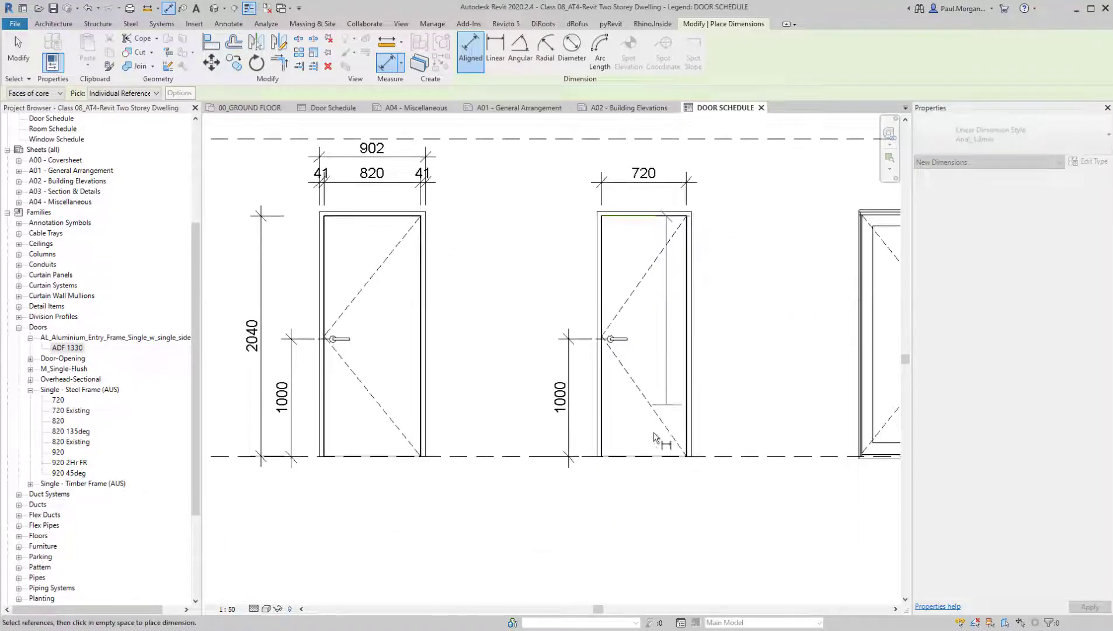
pyautogui.scroll(6, 652, 467)
pyautogui.click(648, 479)
pyautogui.scroll(-5, 666, 477)
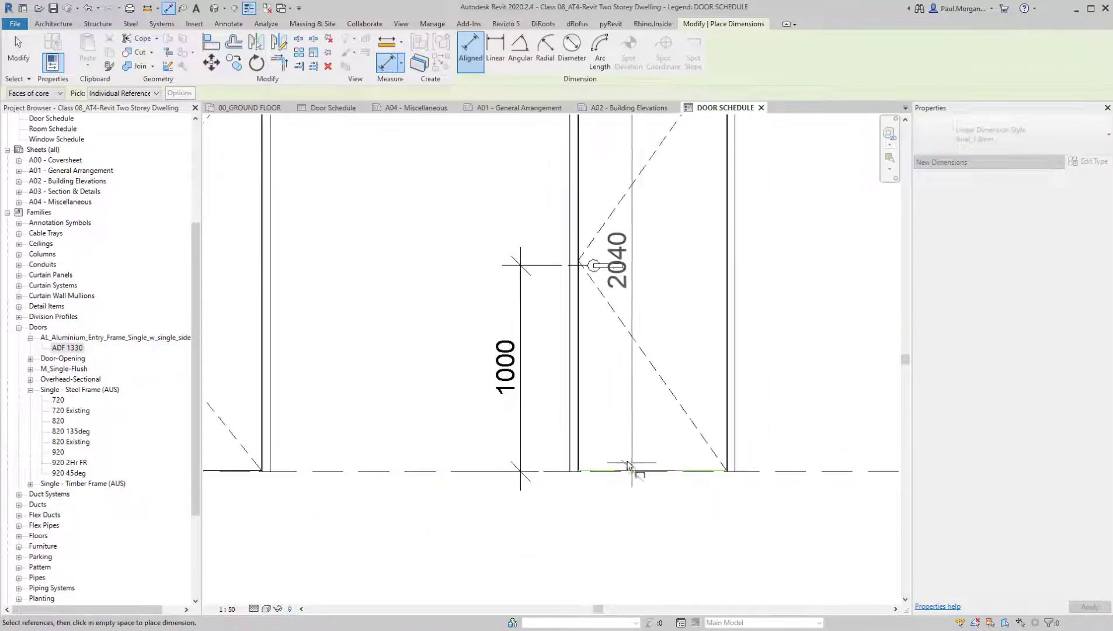
pyautogui.click(535, 419)
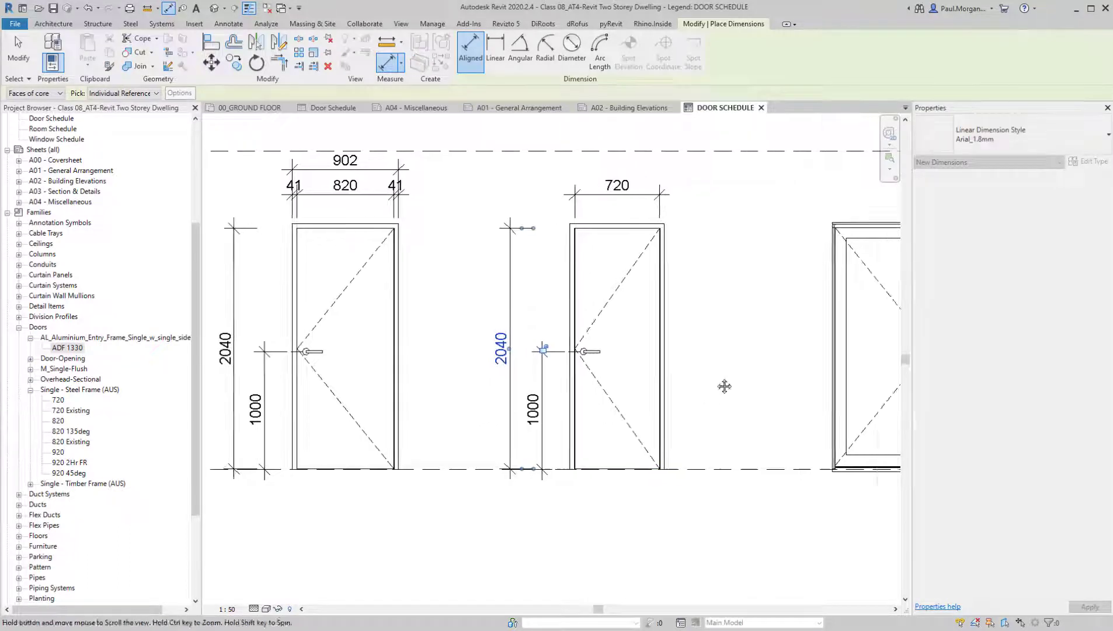
pyautogui.moveTo(723, 385); pyautogui.dragTo(390, 386, button='middle')
pyautogui.scroll(5, 591, 261)
pyautogui.click(583, 261)
pyautogui.scroll(-4, 583, 261)
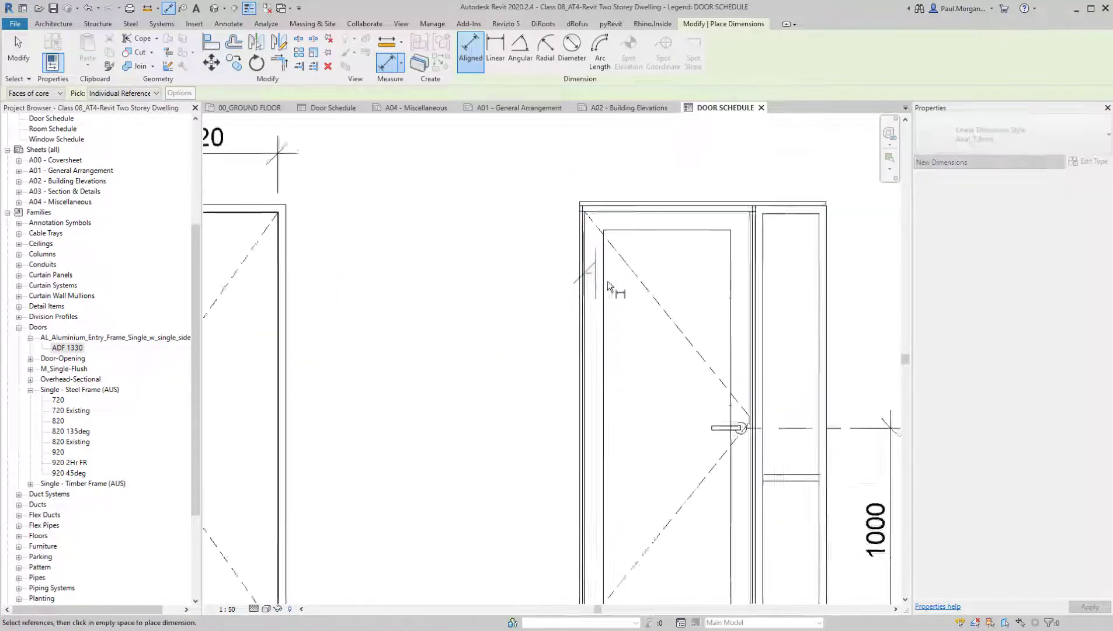
pyautogui.scroll(-3, 732, 296)
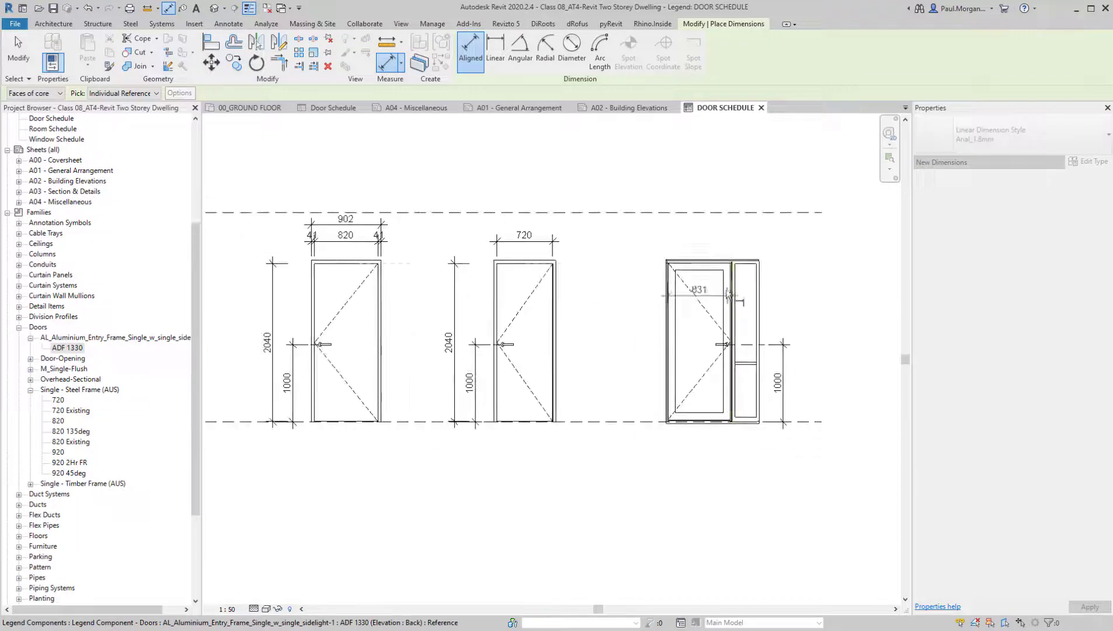
pyautogui.press('Escape')
pyautogui.scroll(6, 695, 283)
pyautogui.press('Escape')
pyautogui.scroll(-4, 706, 277)
pyautogui.scroll(-3, 704, 299)
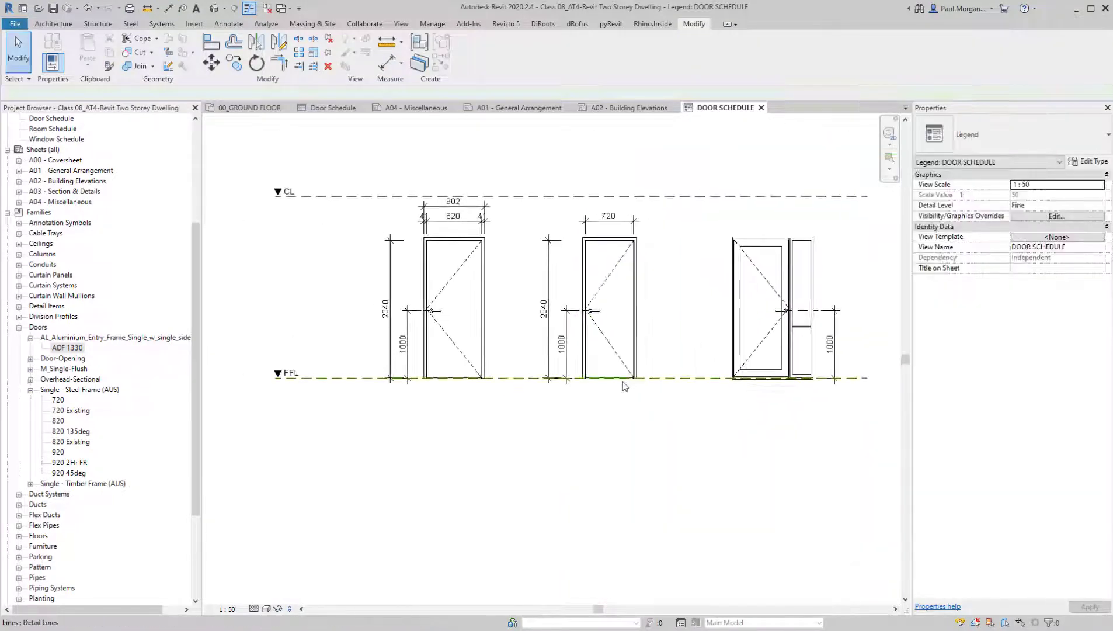
# Extend the CL and FFL dashed level lines further past the entry door to matching ends
pyautogui.scroll(-2, 636, 378)
pyautogui.click(660, 289)
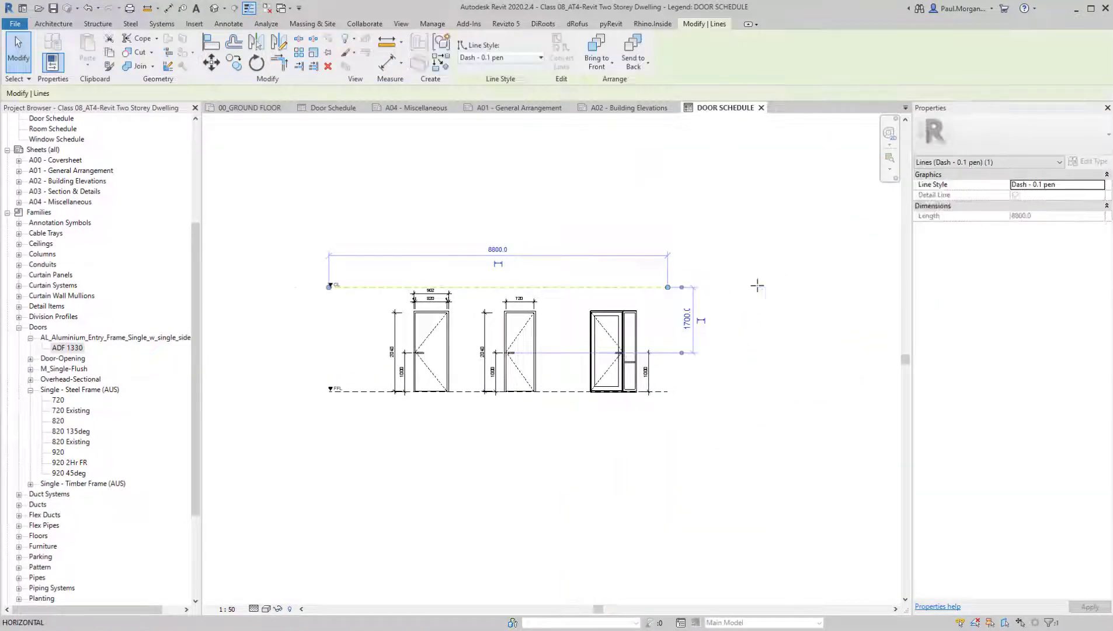
pyautogui.click(656, 393)
pyautogui.moveTo(670, 392); pyautogui.dragTo(768, 386)
pyautogui.press('Escape')
# Add an Arial 3.5mm text note reading "D1, D2, D3" below the 820 door's elevation
pyautogui.moveTo(528, 478); pyautogui.dragTo(713, 630, button='middle')
pyautogui.press('t')
pyautogui.press('x')
pyautogui.scroll(5, 557, 468)
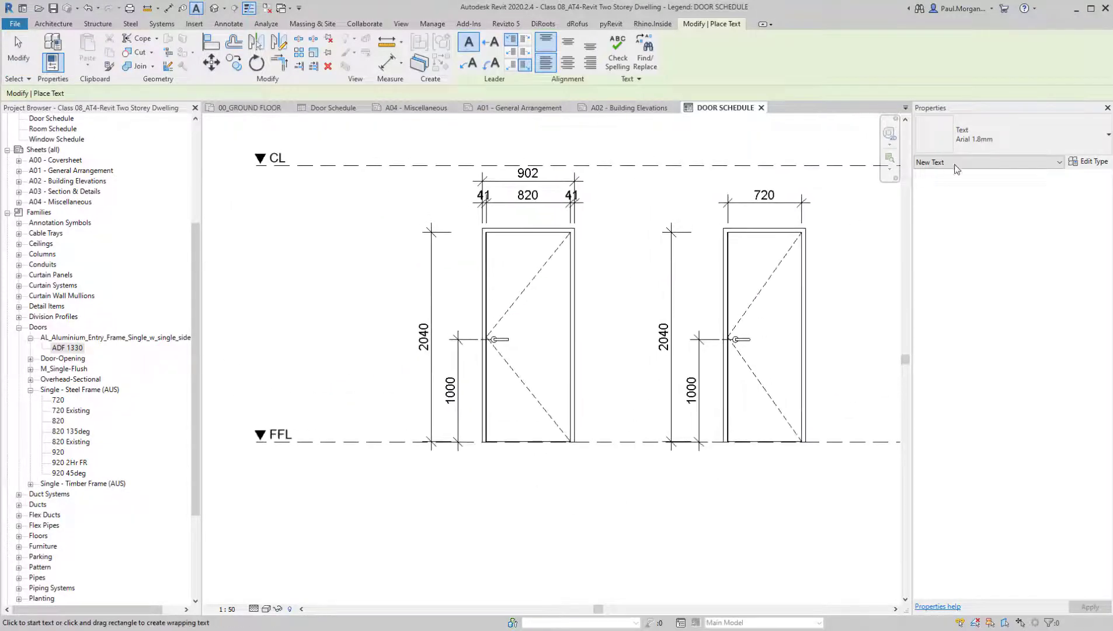
pyautogui.click(1014, 140)
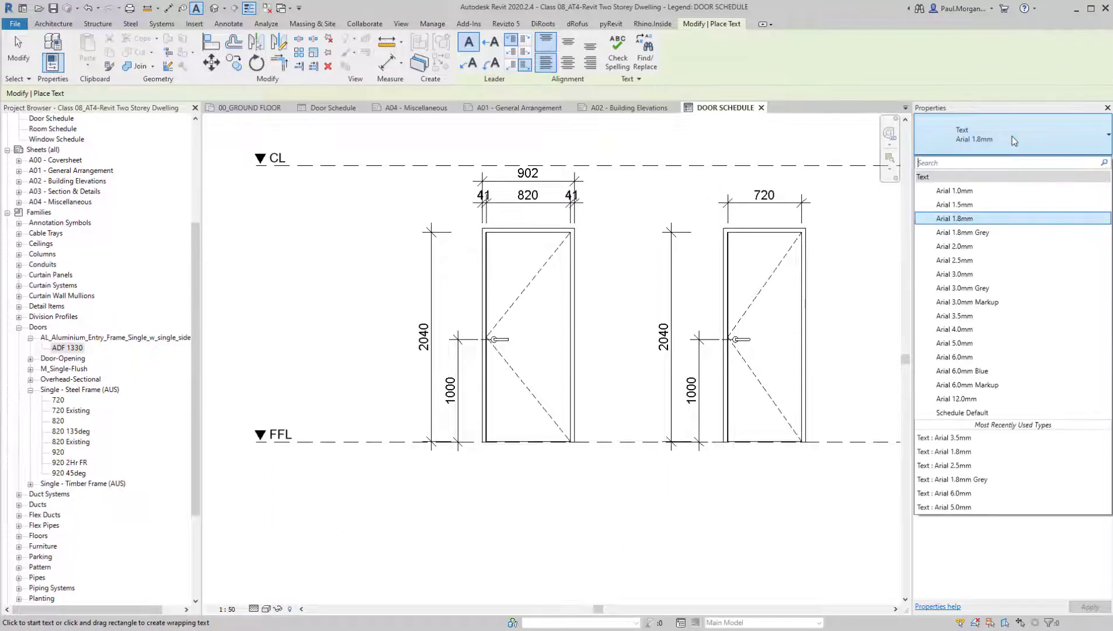
pyautogui.click(982, 318)
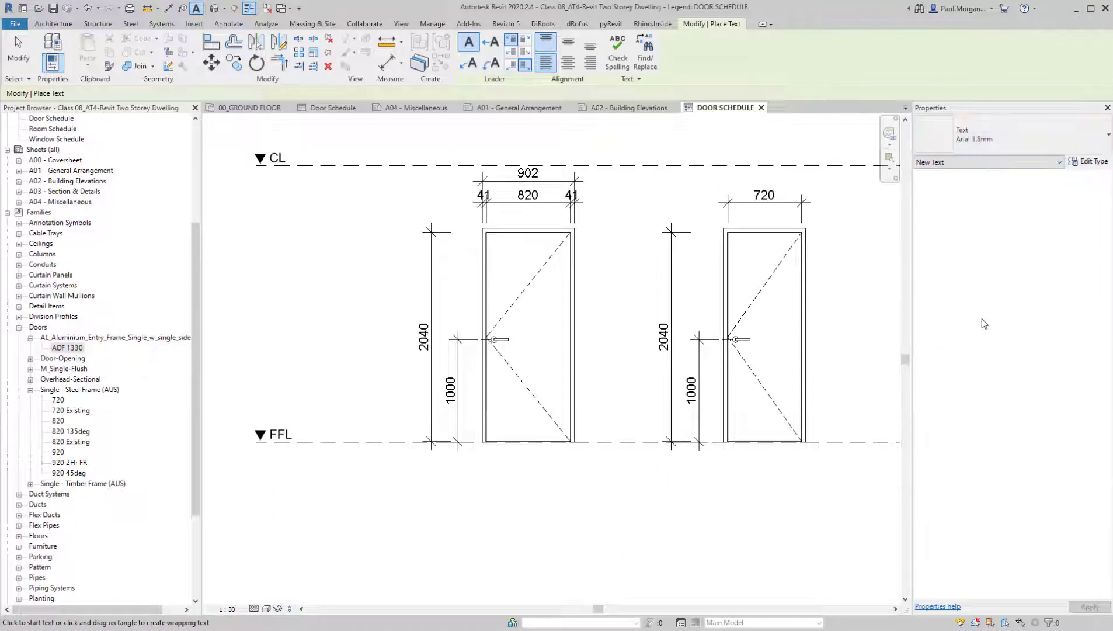
pyautogui.click(433, 475)
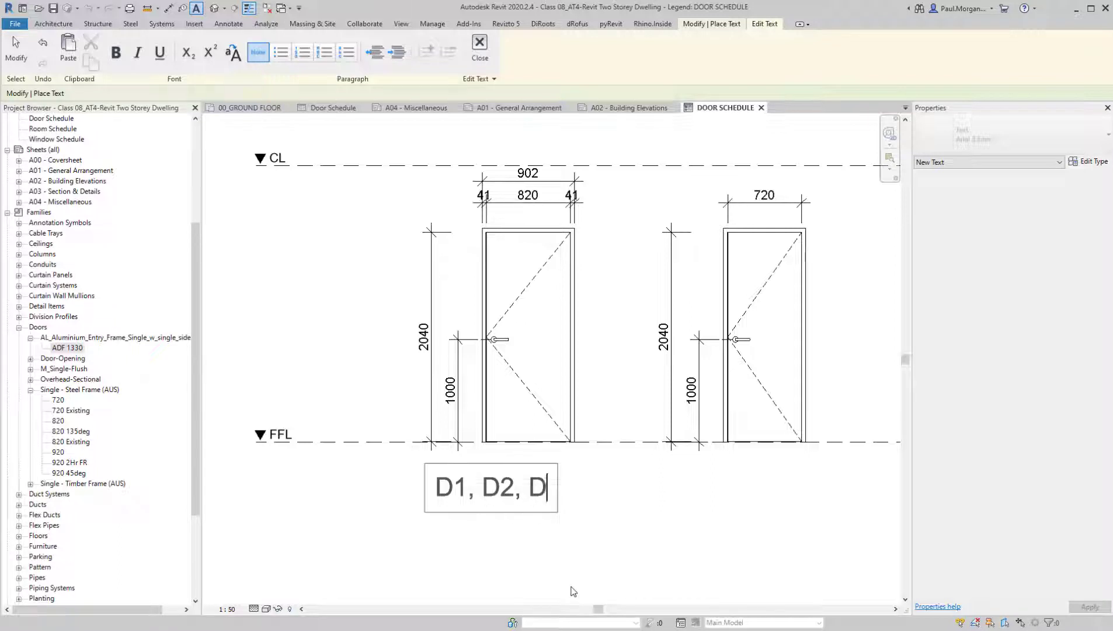
pyautogui.click(576, 591)
# Change the door number label's text type to Arial 2.5mm and shift it slightly left to line up with the door-height dimension line
pyautogui.moveTo(577, 591); pyautogui.dragTo(525, 497, button='middle')
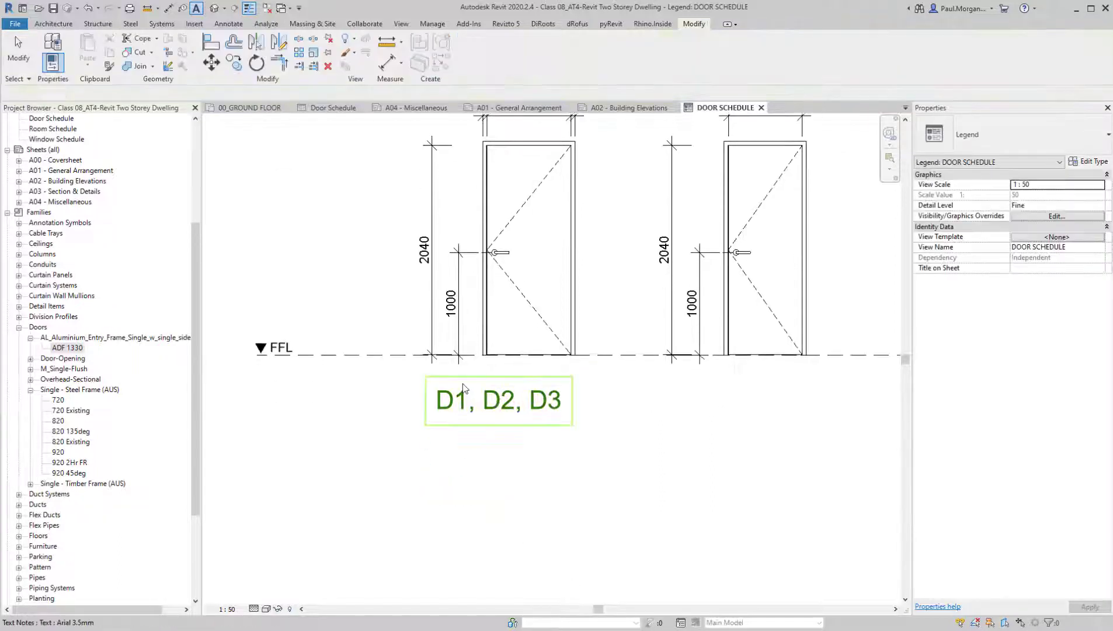
pyautogui.click(923, 140)
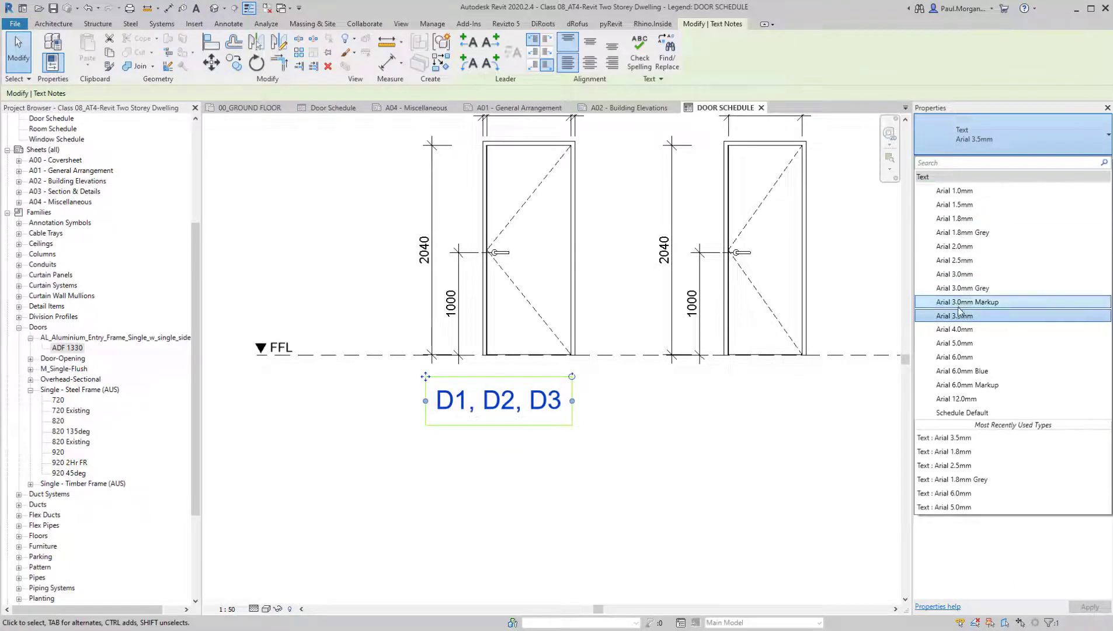
pyautogui.click(969, 264)
pyautogui.click(563, 538)
pyautogui.moveTo(474, 459); pyautogui.dragTo(503, 486, button='middle')
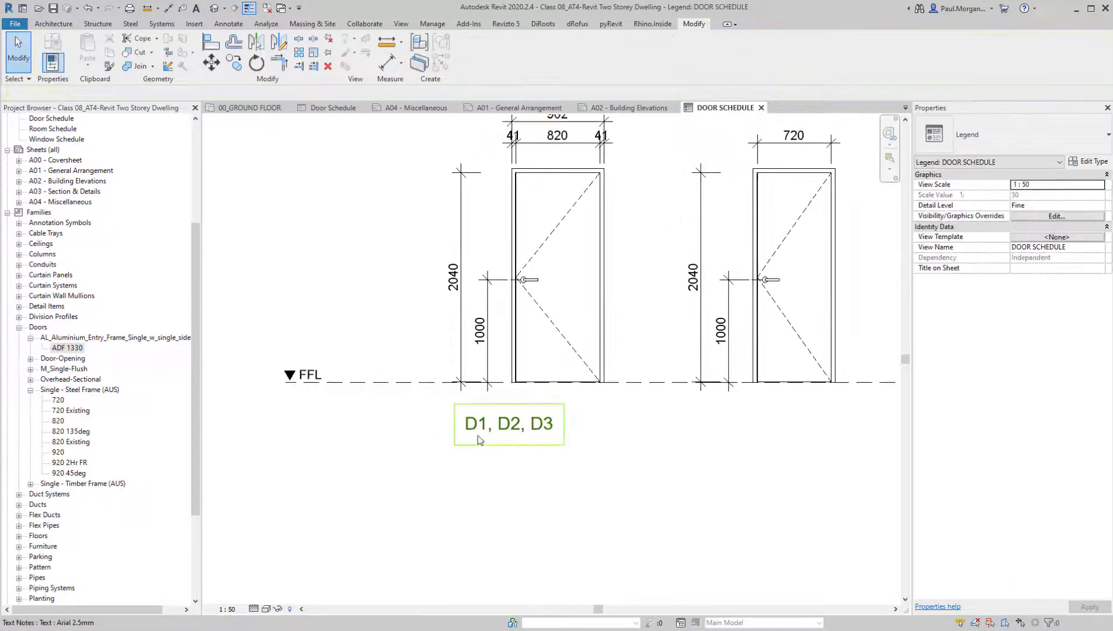
pyautogui.click(468, 425)
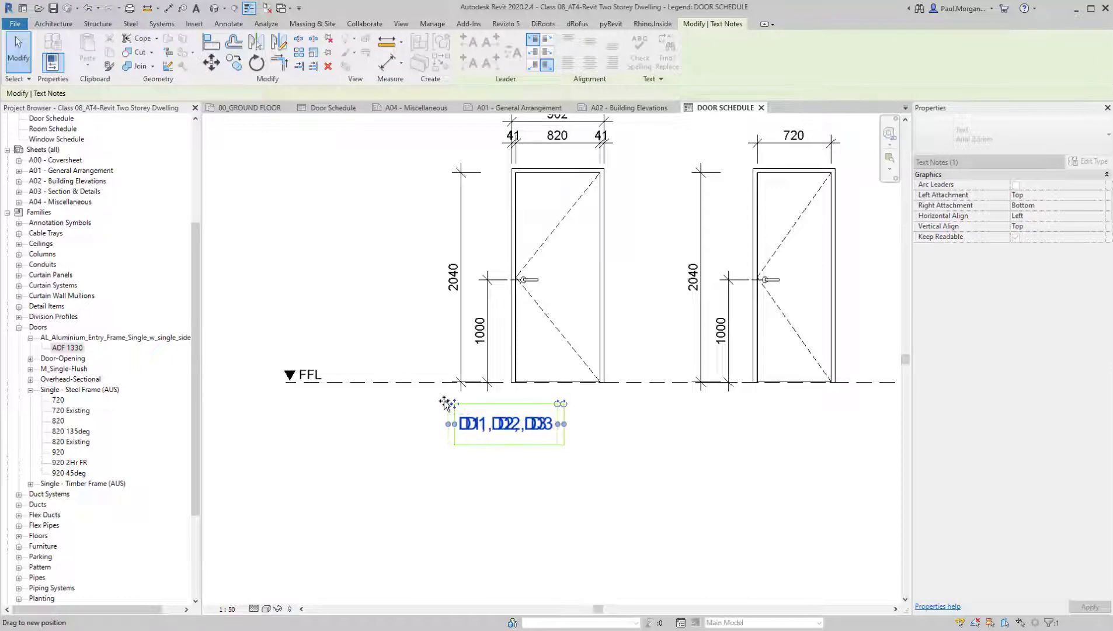
pyautogui.click(504, 529)
# Add an Arial 1.8mm text note reading "SOMETHING IN HERE" directly below the D1, D2, D3 label
pyautogui.scroll(-3, 574, 525)
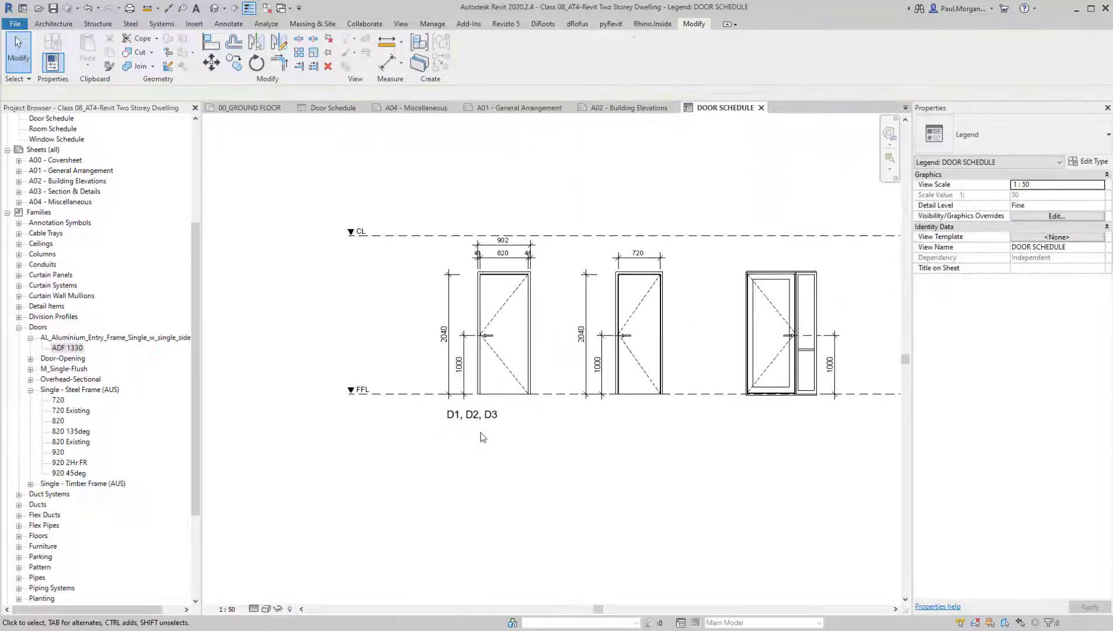
pyautogui.scroll(3, 483, 437)
pyautogui.press('t')
pyautogui.press('x')
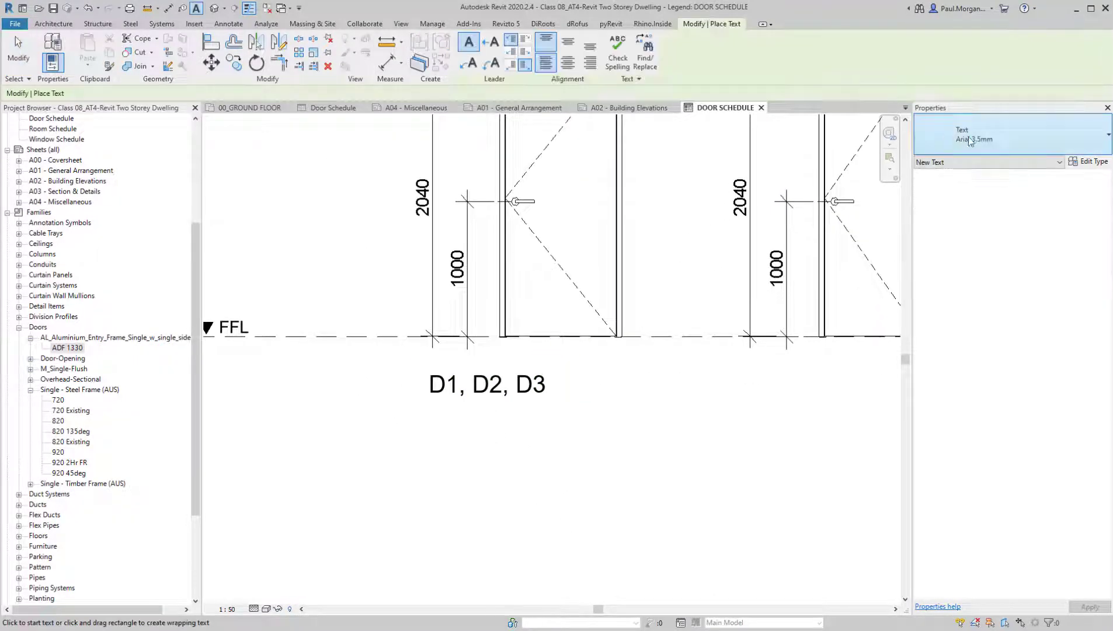
pyautogui.click(971, 141)
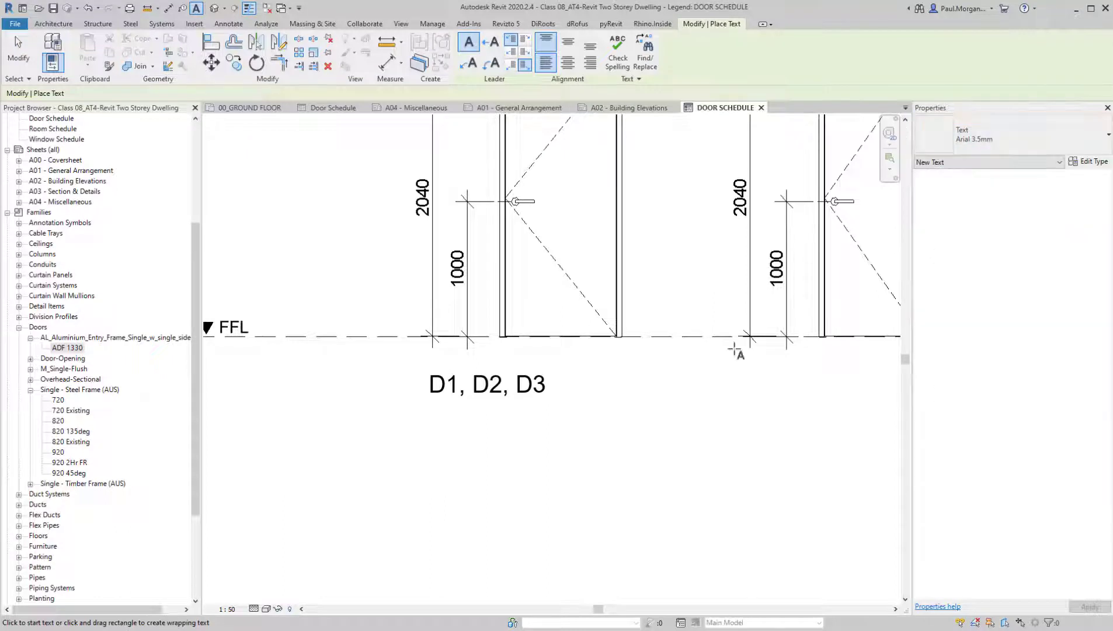
pyautogui.click(432, 410)
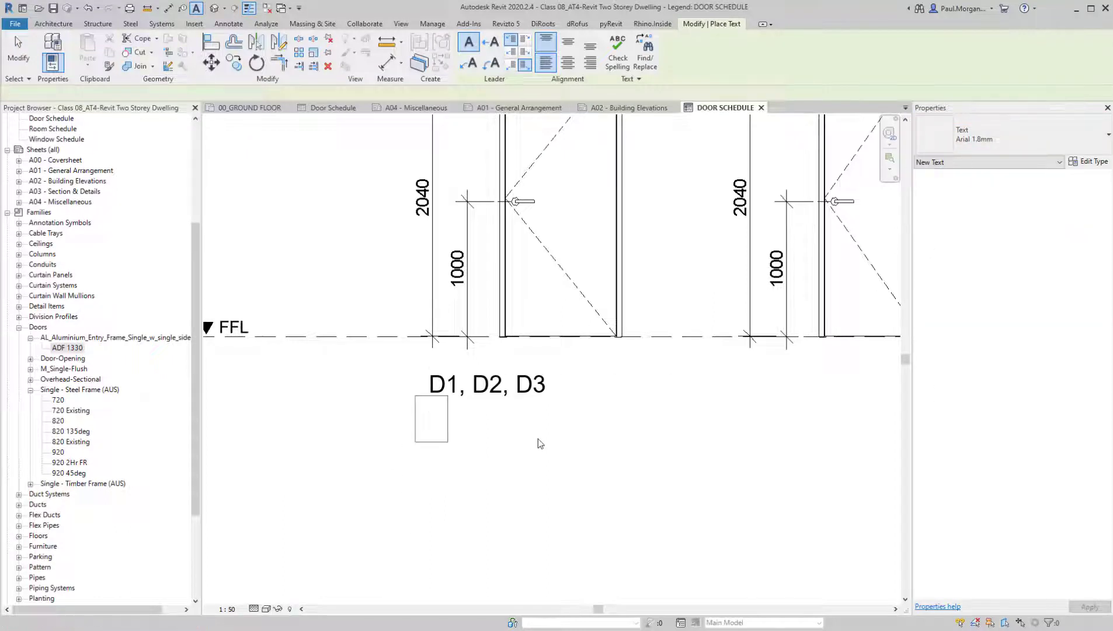
pyautogui.write('SOMETHING IN HERE')
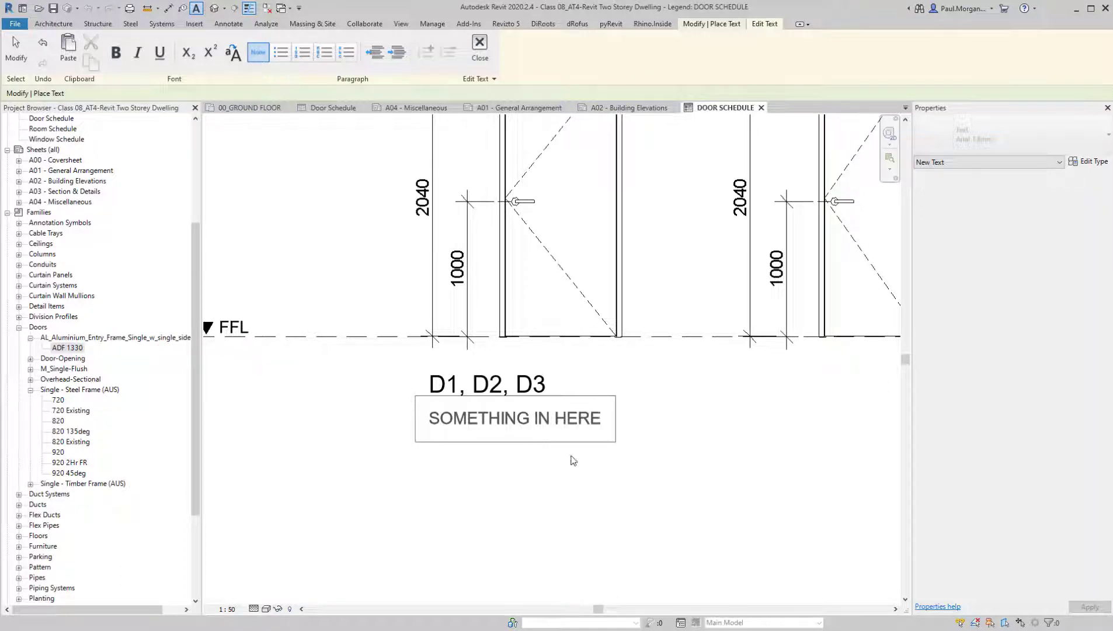
pyautogui.click(572, 457)
pyautogui.press('Escape')
pyautogui.press('Escape')
pyautogui.scroll(-2, 532, 498)
# Check the text types of the D1, D2, D3 label and the note beneath it
pyautogui.click(548, 440)
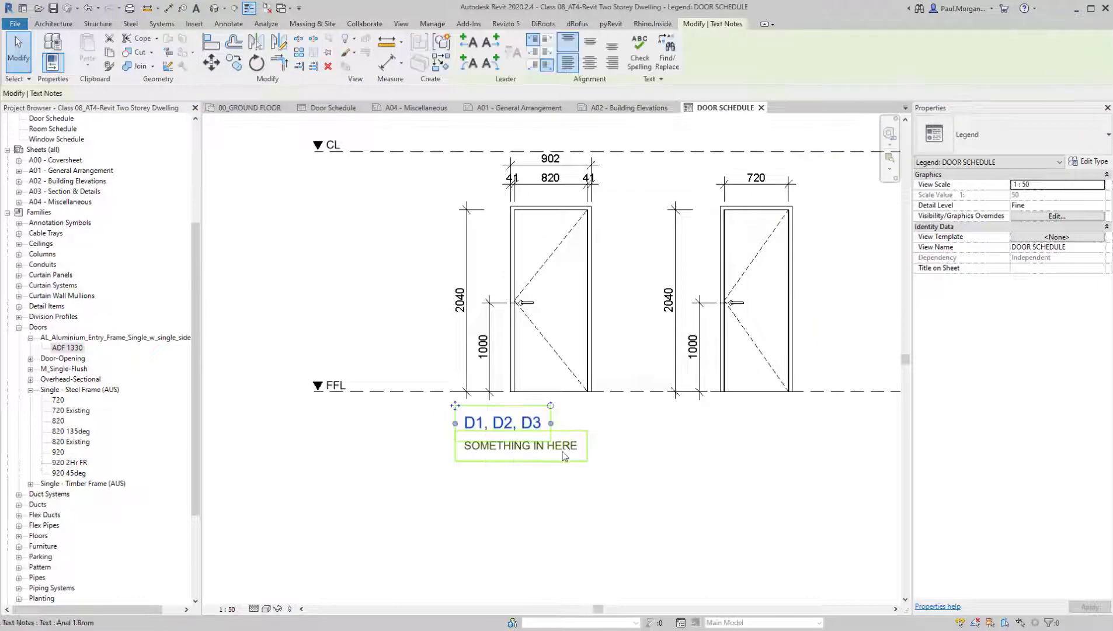
pyautogui.click(565, 455)
pyautogui.click(1013, 139)
pyautogui.click(1017, 142)
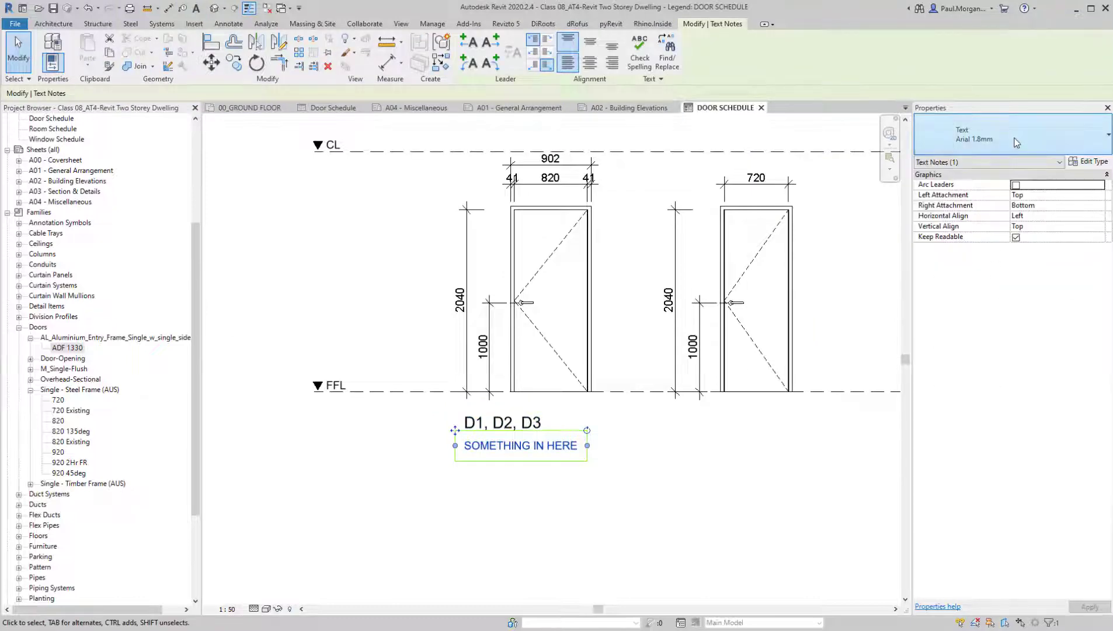
pyautogui.click(701, 443)
pyautogui.scroll(-2, 671, 502)
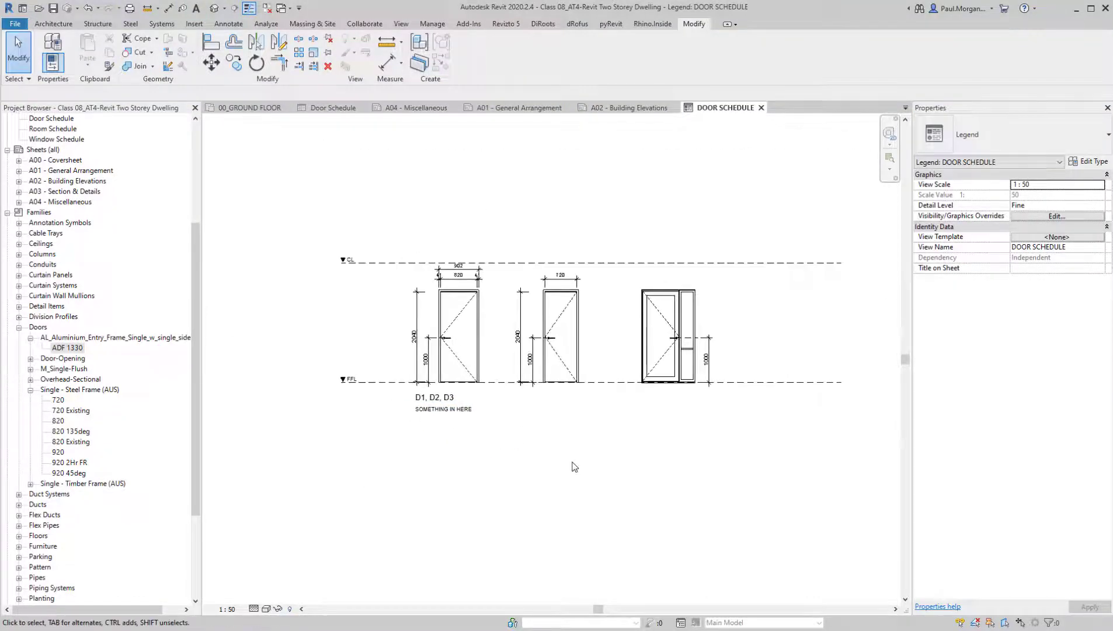
# Replace the note's placeholder text with two lines, "DOOR LEAF: SOLID CORE" and "FRAME TYPE: PMF01"
pyautogui.scroll(3, 425, 415)
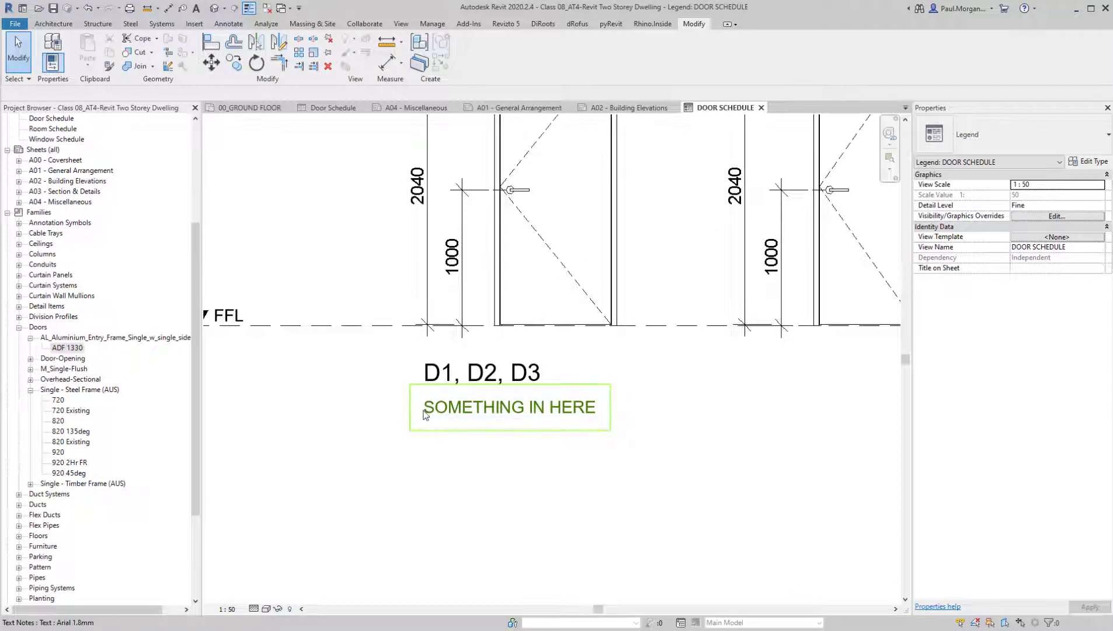
pyautogui.doubleClick(555, 417)
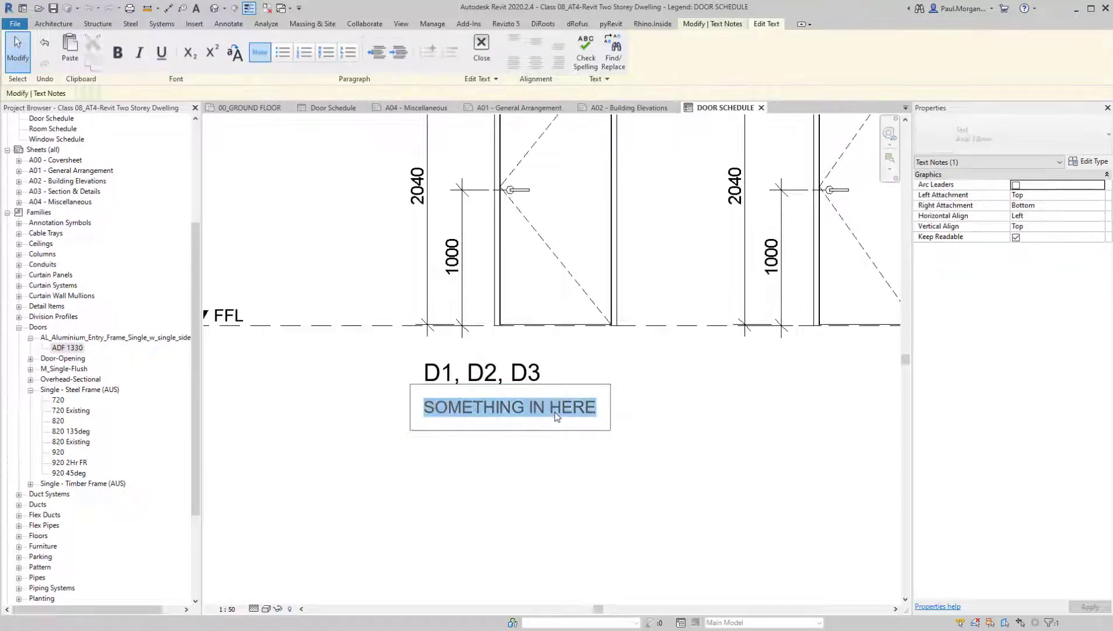
pyautogui.write('DOOR L')
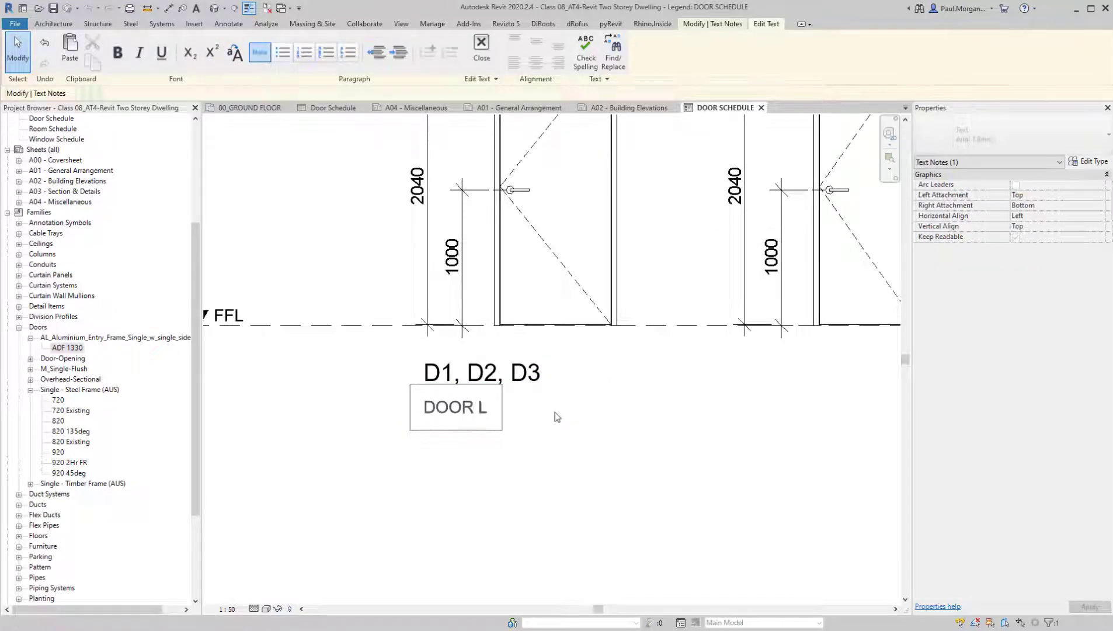
pyautogui.write('EAF: SOLID CORE')
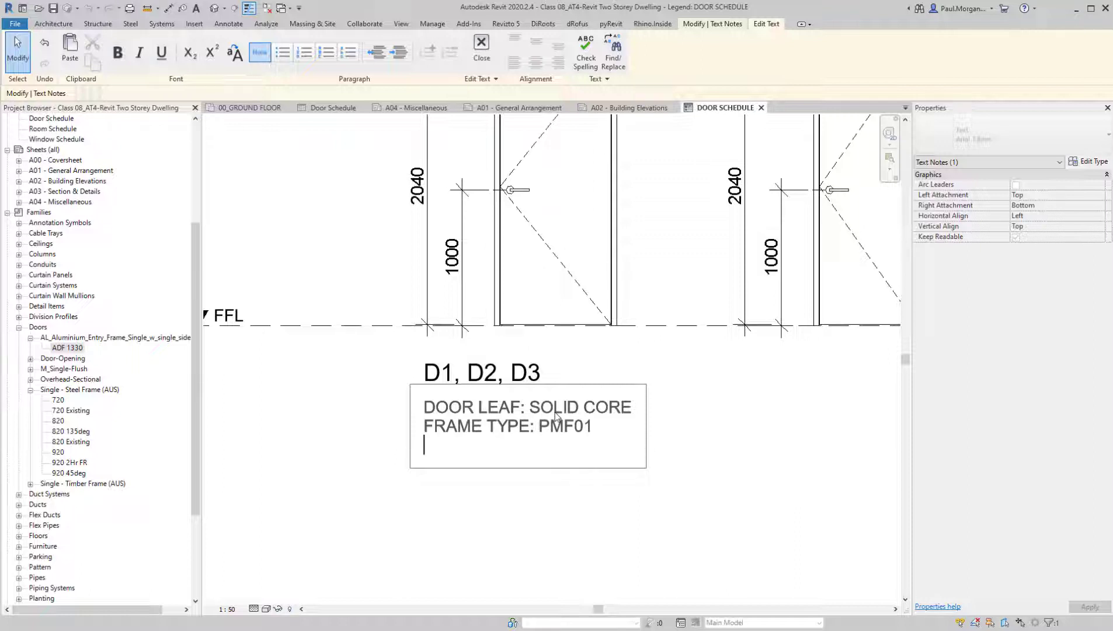
pyautogui.click(699, 413)
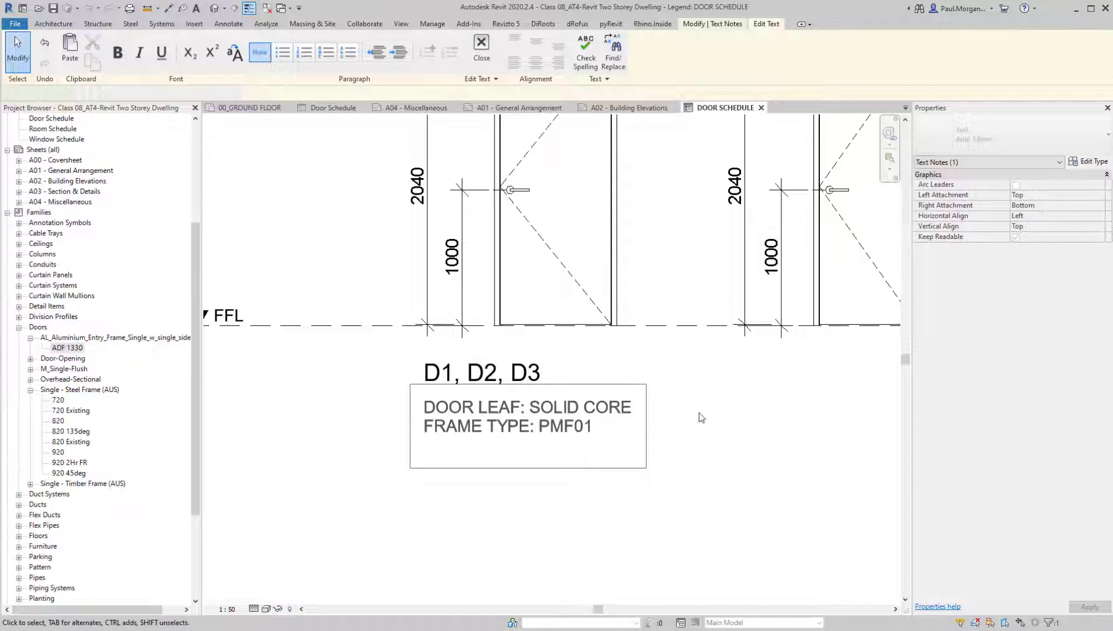
pyautogui.scroll(-3, 699, 413)
pyautogui.click(699, 413)
pyautogui.scroll(-2, 724, 446)
pyautogui.moveTo(728, 452); pyautogui.dragTo(553, 447, button='middle')
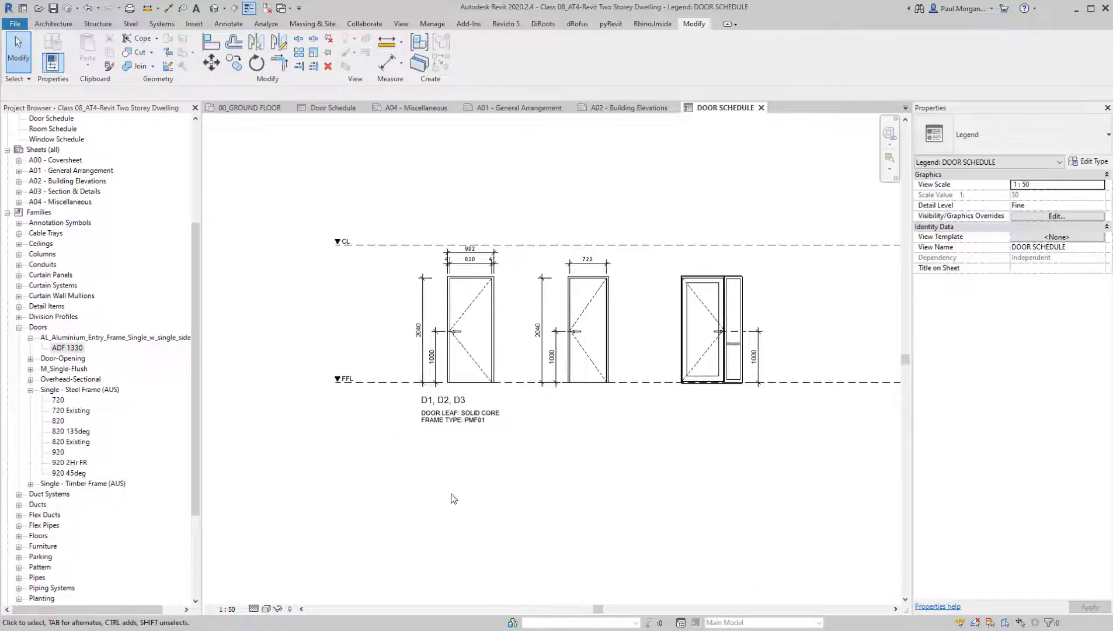
pyautogui.scroll(3, 507, 476)
pyautogui.scroll(-2, 656, 473)
pyautogui.moveTo(679, 472)
pyautogui.mouseDown(button='middle')
pyautogui.moveTo(648, 489)
pyautogui.moveTo(685, 461)
pyautogui.mouseUp(button='middle')
pyautogui.scroll(-2, 624, 480)
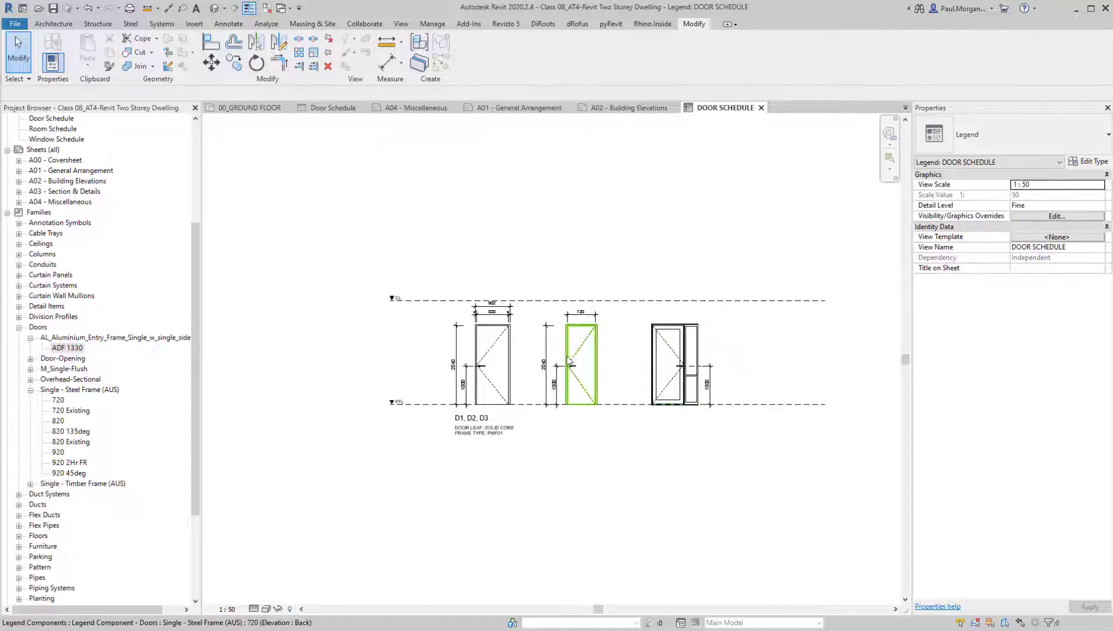
# Dimension the entry door's leaf height from head to bottom edge, placing the dimension on the side opposite the handle-height dimension
pyautogui.scroll(2, 569, 360)
pyautogui.moveTo(495, 206); pyautogui.dragTo(656, 487)
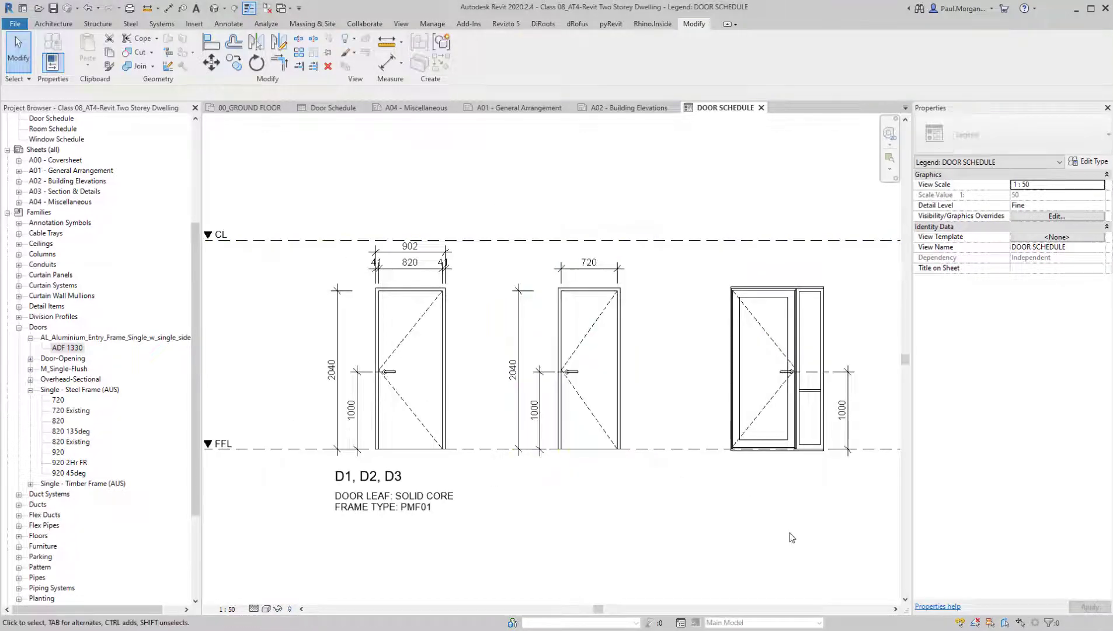
pyautogui.press('d')
pyautogui.press('i')
pyautogui.scroll(5, 743, 301)
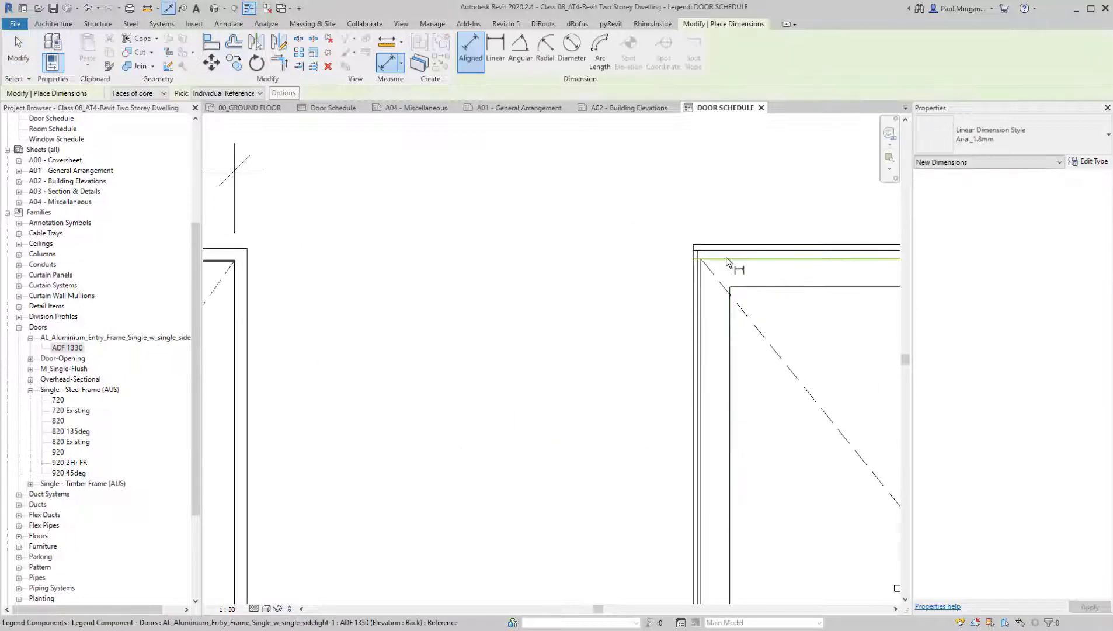
pyautogui.scroll(-5, 771, 445)
pyautogui.scroll(2, 771, 445)
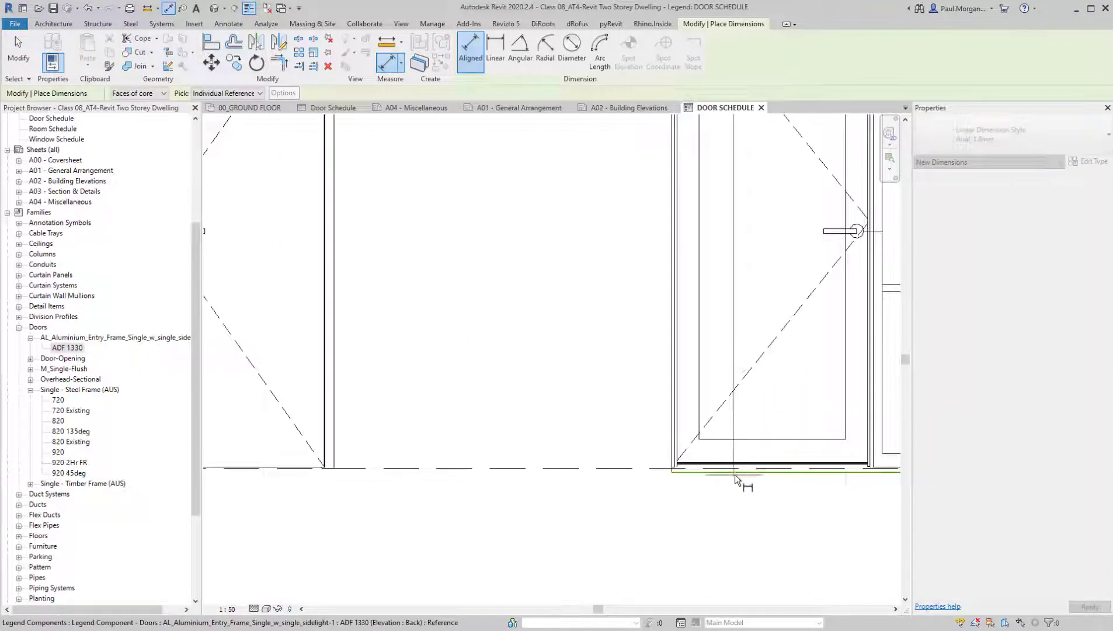
pyautogui.click(771, 468)
pyautogui.scroll(-2, 771, 467)
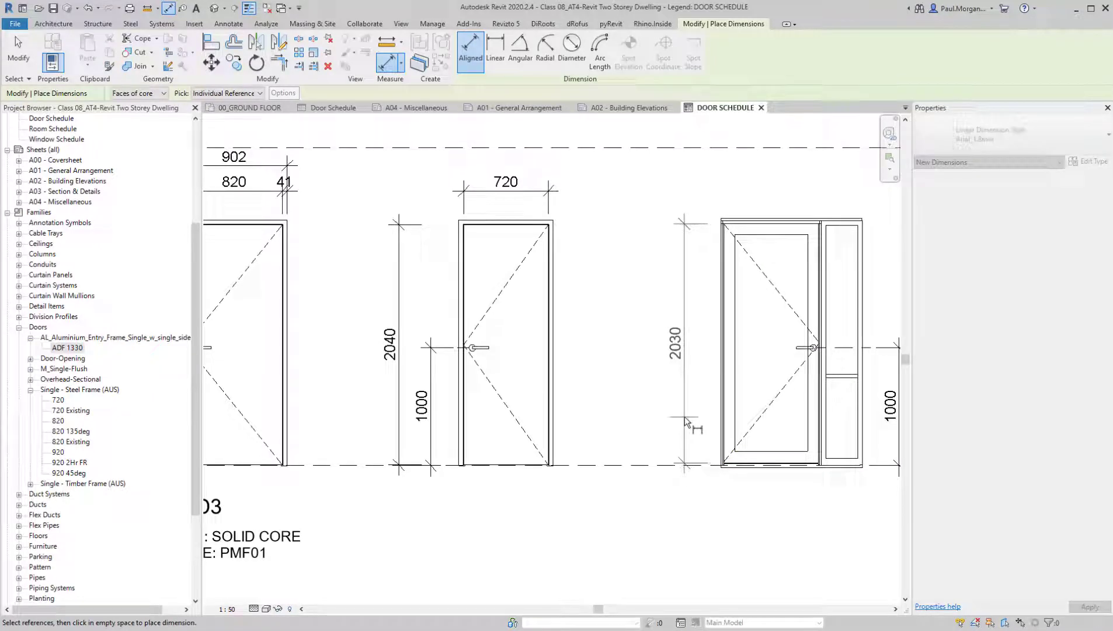
pyautogui.scroll(-5, 682, 417)
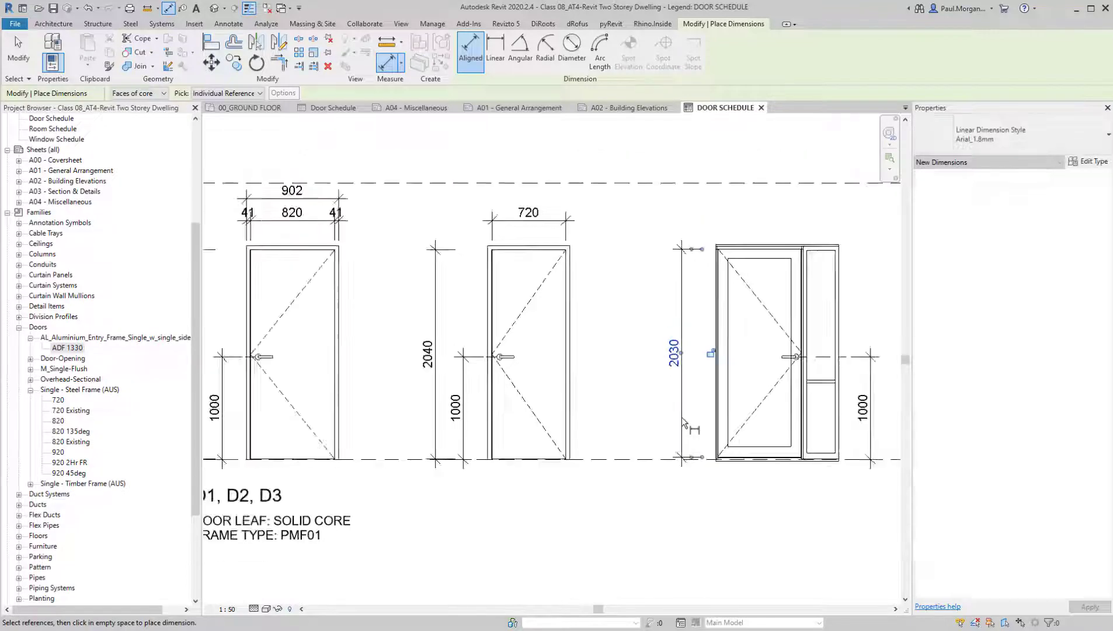
pyautogui.press('Escape')
pyautogui.press('Escape')
# Extend the FFL and CL dashed level lines further past the entry door to a matching length of 12800 mm
pyautogui.moveTo(669, 426); pyautogui.dragTo(542, 426, button='middle')
pyautogui.scroll(-4, 724, 421)
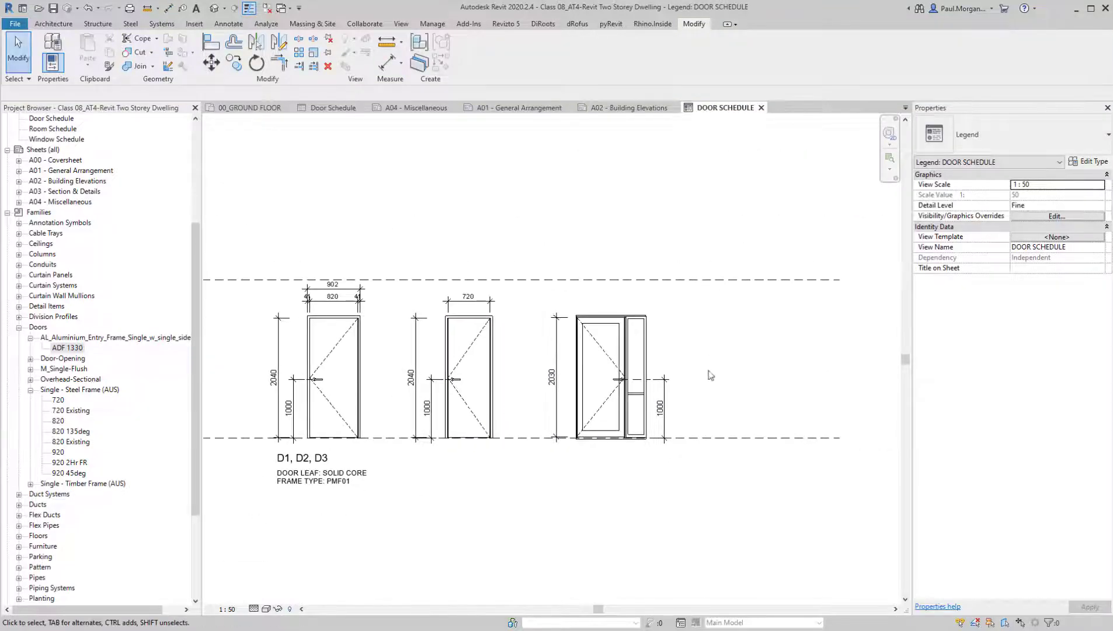
pyautogui.click(729, 401)
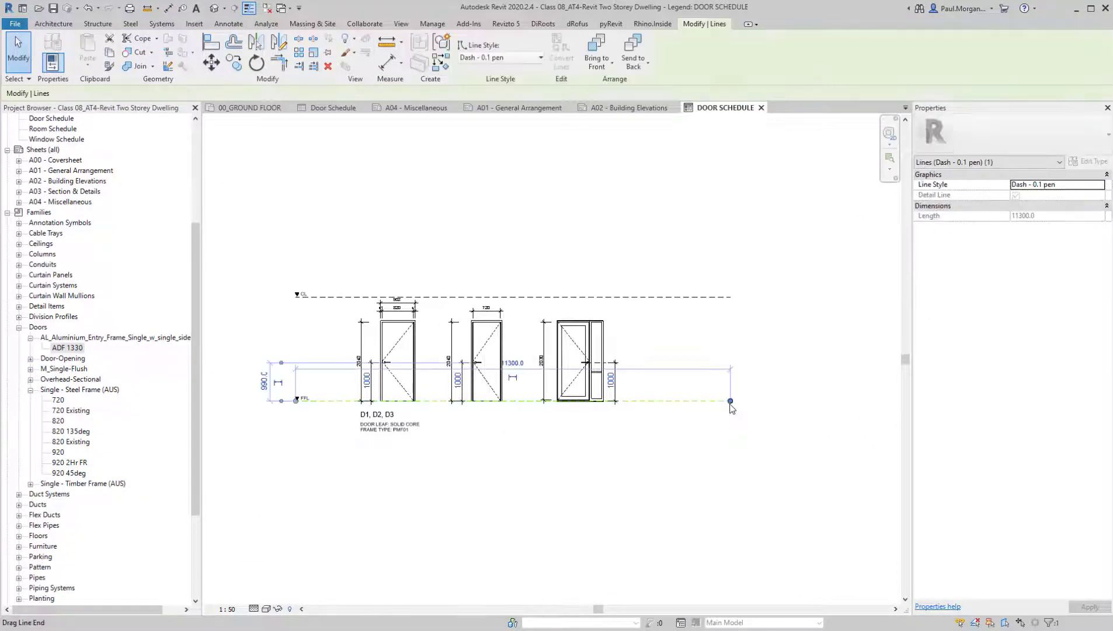
pyautogui.click(722, 300)
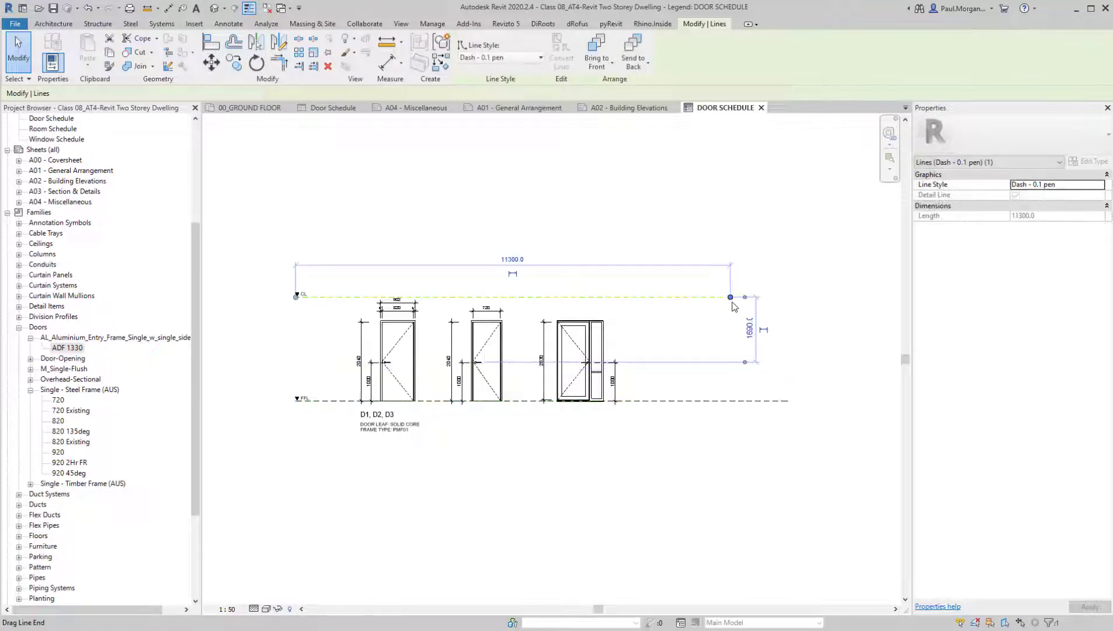
pyautogui.moveTo(731, 297); pyautogui.dragTo(786, 296)
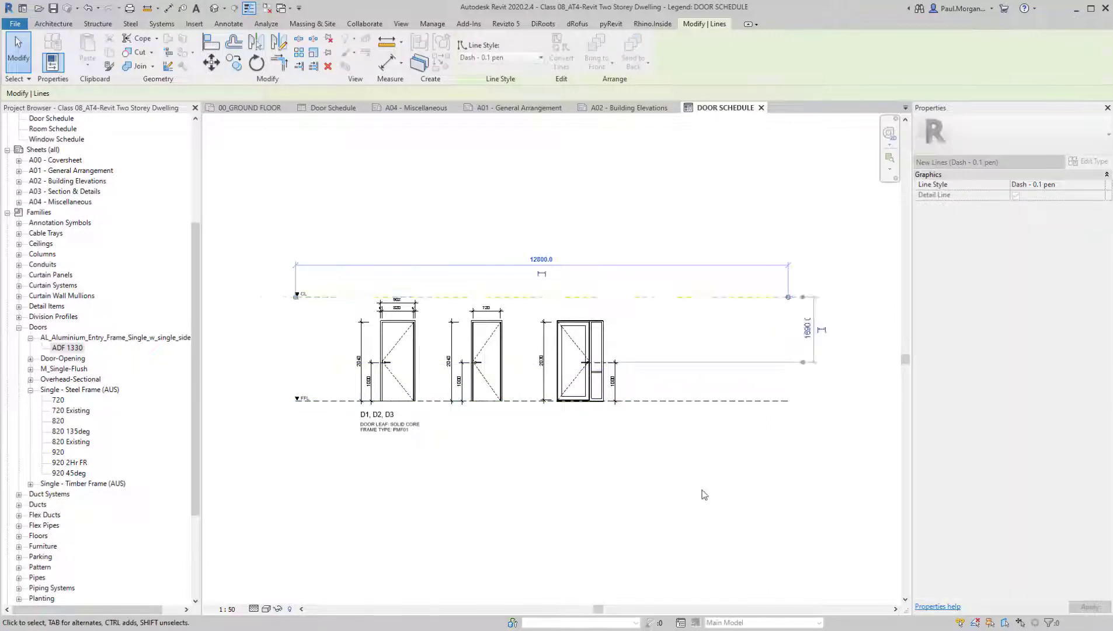
pyautogui.click(703, 494)
# Place the AL_Sliding_Three_BS 2200x2100mm window as a front-elevation legend component beyond the entry door, near the FFL line
pyautogui.moveTo(555, 451); pyautogui.dragTo(530, 420, button='middle')
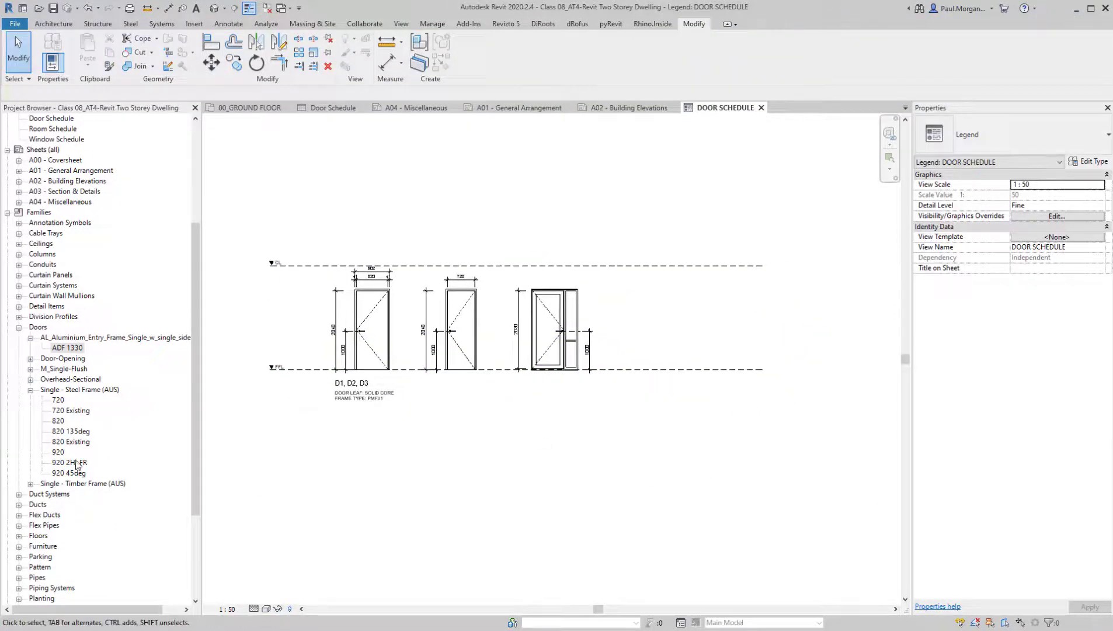
pyautogui.scroll(-4, 75, 465)
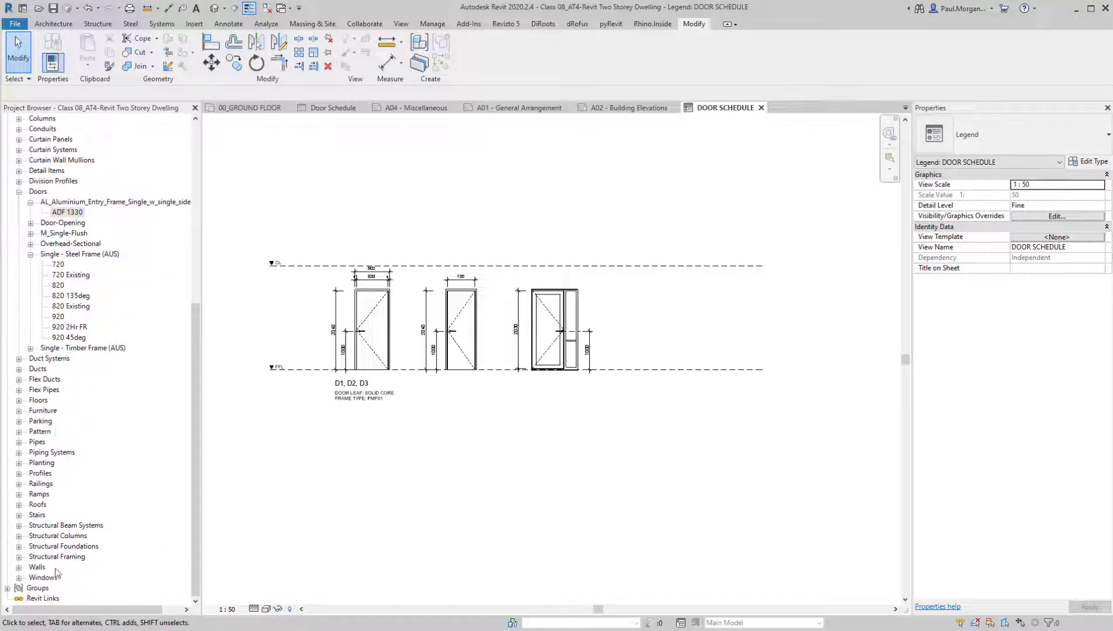
pyautogui.doubleClick(52, 577)
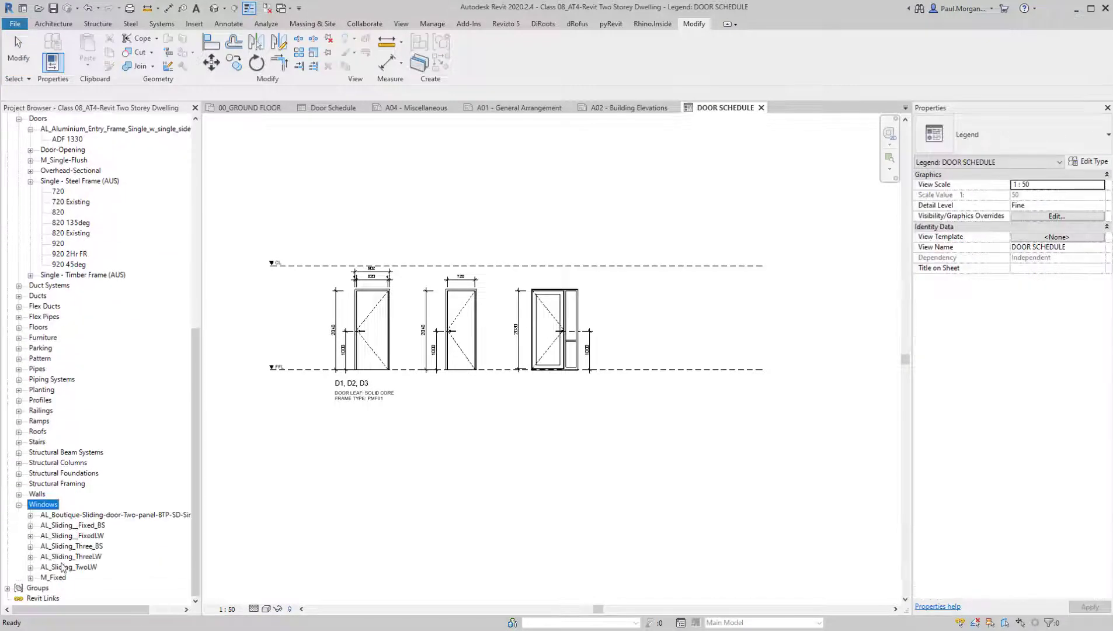
pyautogui.click(65, 536)
pyautogui.click(61, 546)
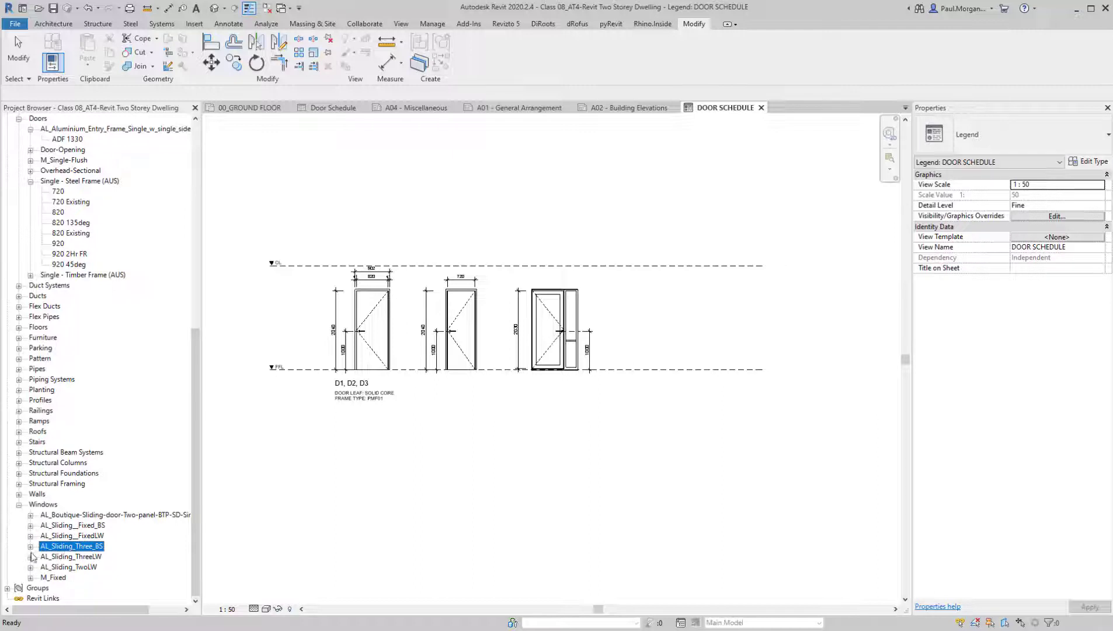
pyautogui.click(30, 546)
pyautogui.click(63, 558)
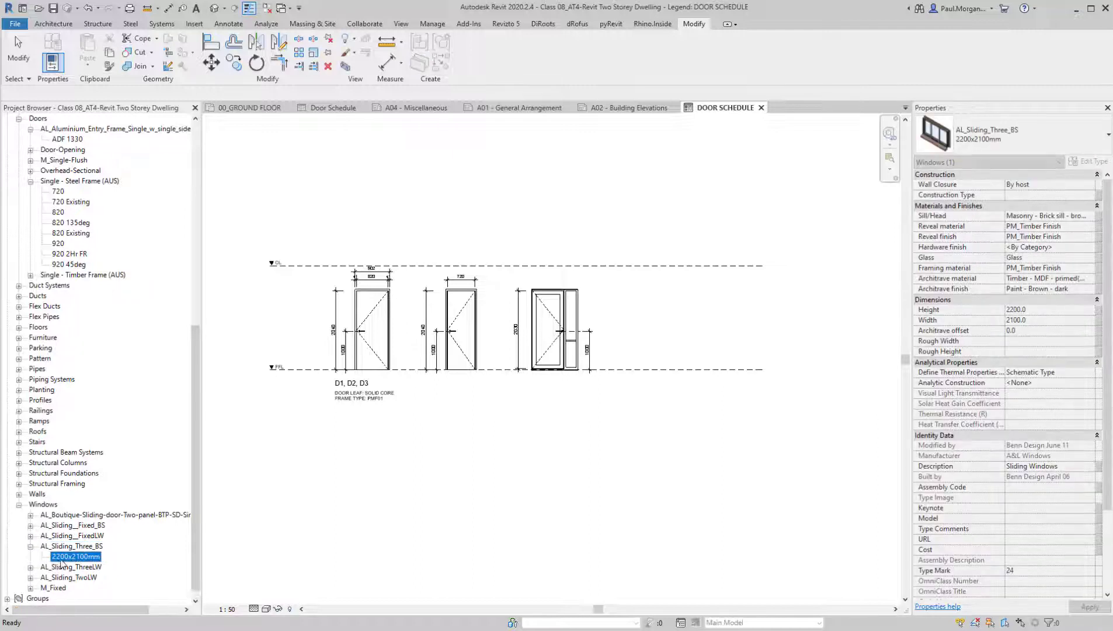
pyautogui.click(88, 557)
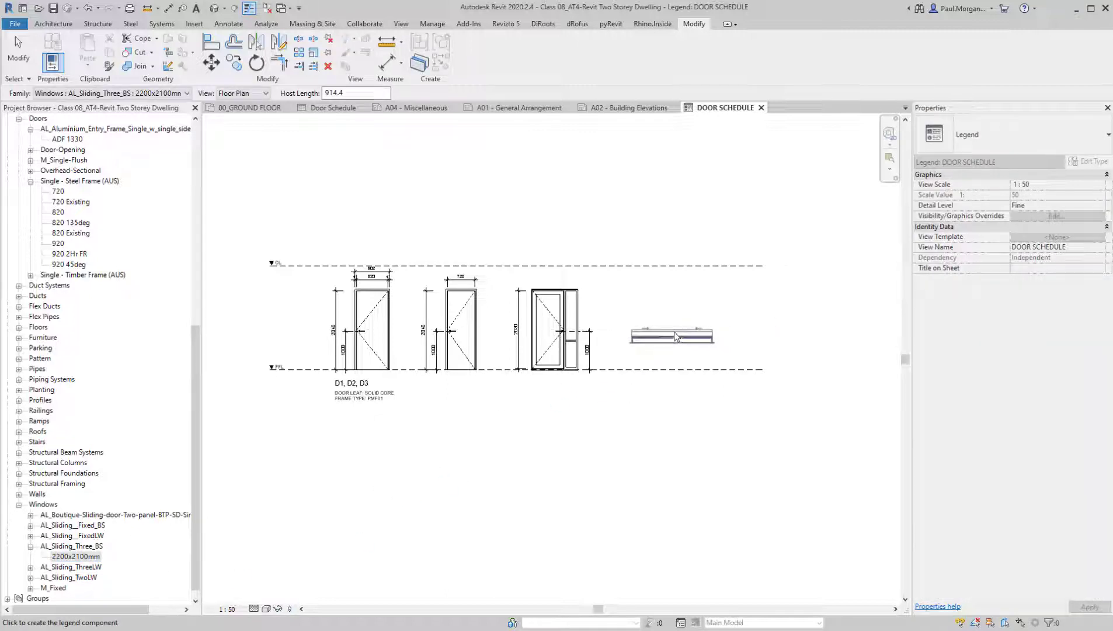
pyautogui.scroll(4, 681, 341)
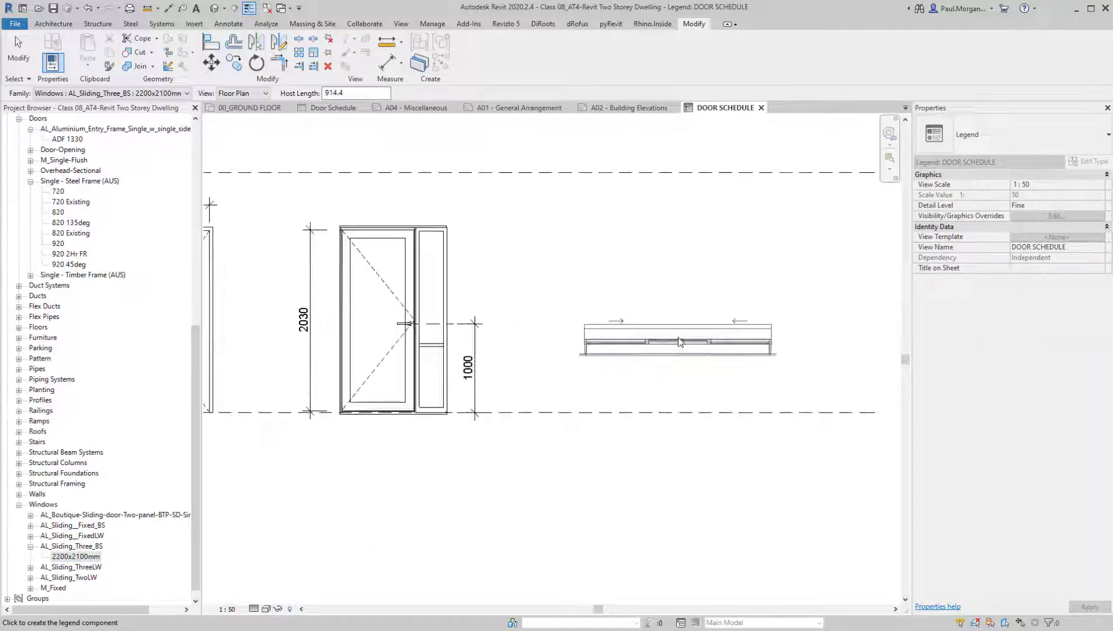
pyautogui.click(266, 94)
pyautogui.click(241, 113)
pyautogui.scroll(-2, 646, 308)
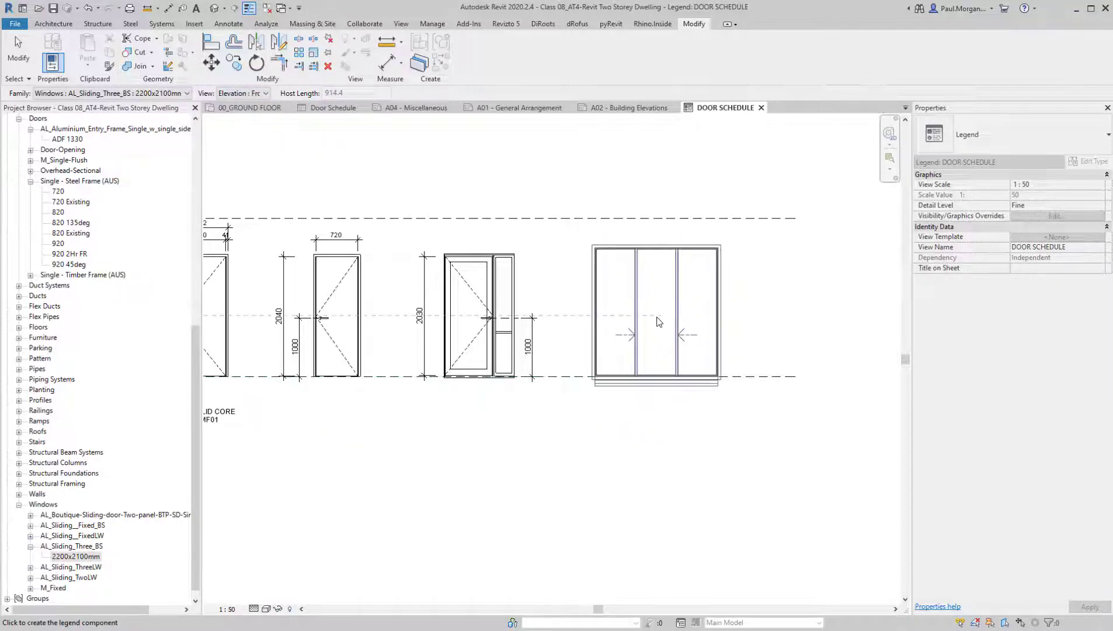
pyautogui.click(657, 321)
pyautogui.press('Escape')
# Move the AL_Sliding_Three_BS legend component straight up by 100 mm relative to the FFL line
pyautogui.moveTo(646, 436); pyautogui.dragTo(682, 448, button='middle')
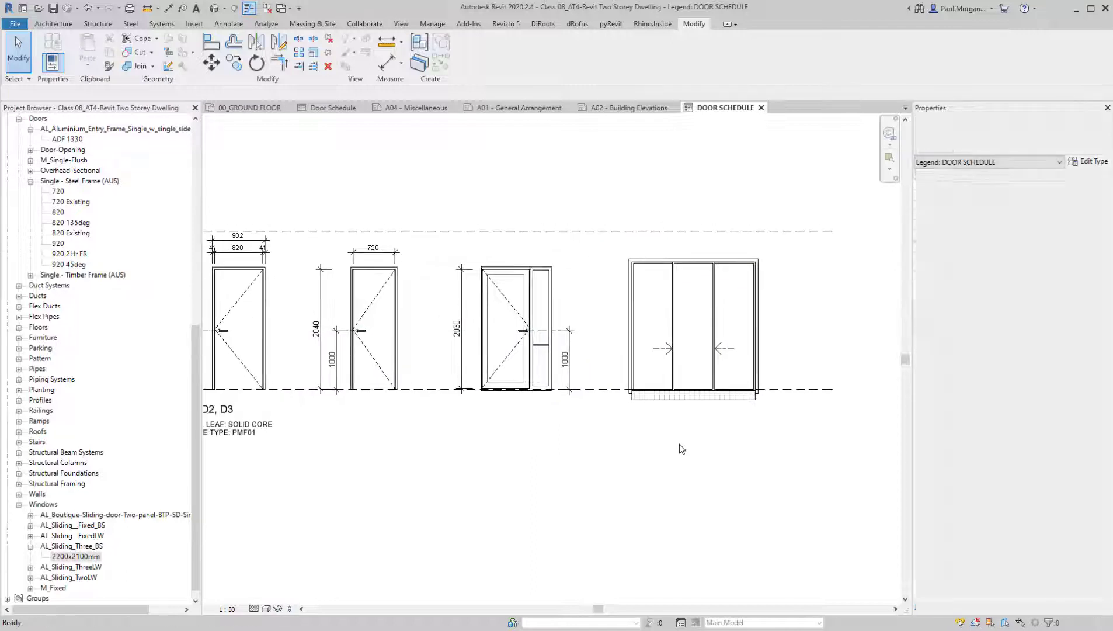
pyautogui.scroll(-1, 626, 474)
pyautogui.scroll(4, 697, 418)
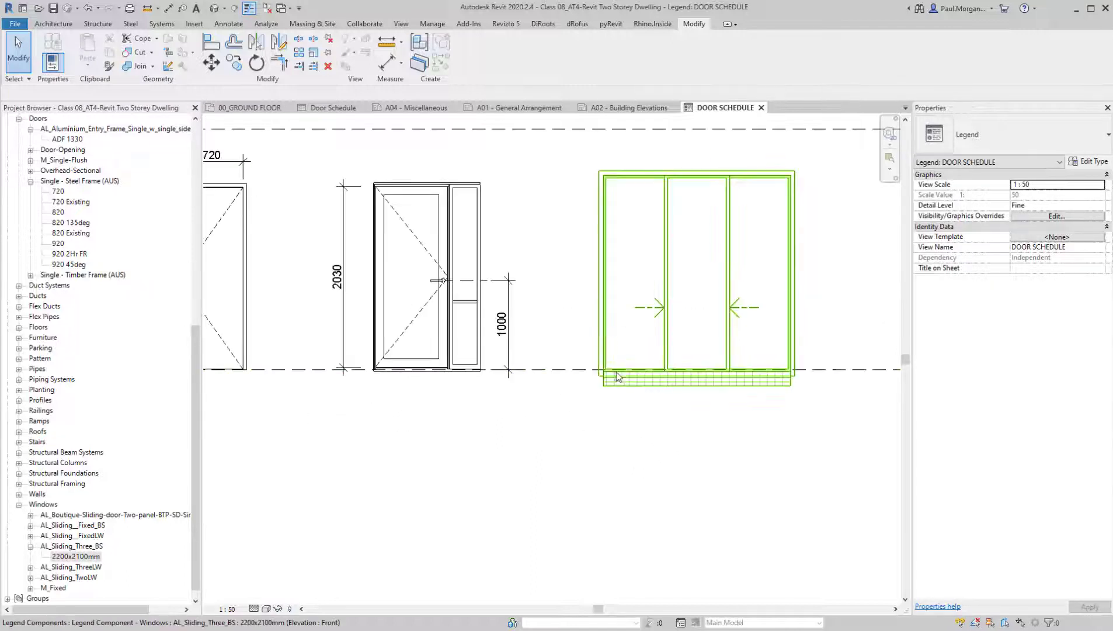
pyautogui.click(616, 374)
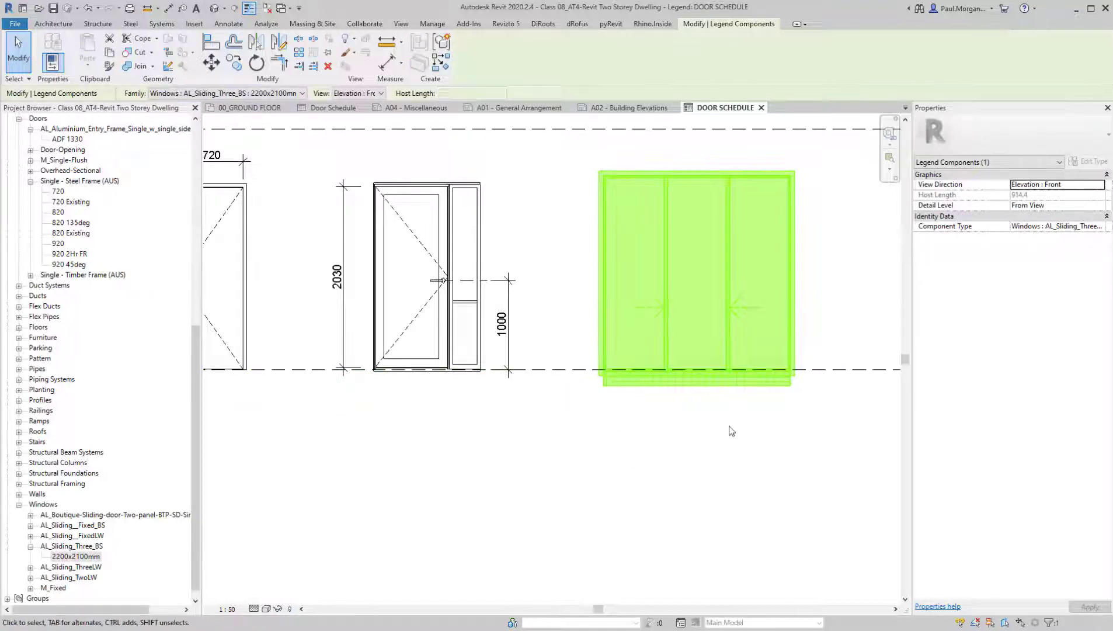
pyautogui.press('m')
pyautogui.press('v')
pyautogui.click(800, 470)
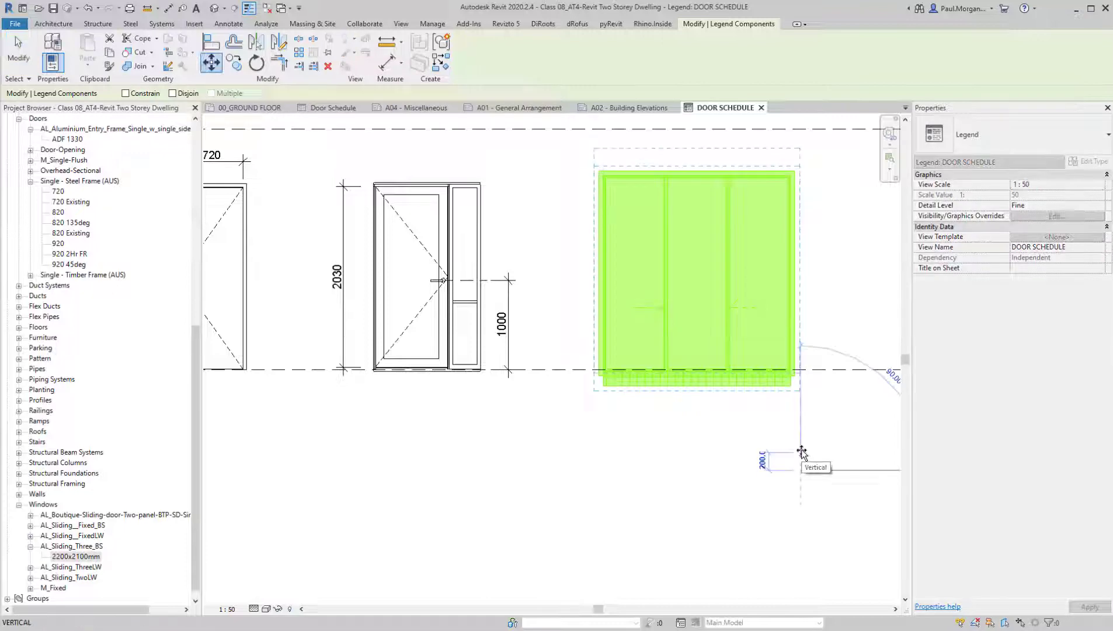
pyautogui.write('100')
pyautogui.press('Return')
pyautogui.press('Escape')
pyautogui.scroll(-3, 802, 451)
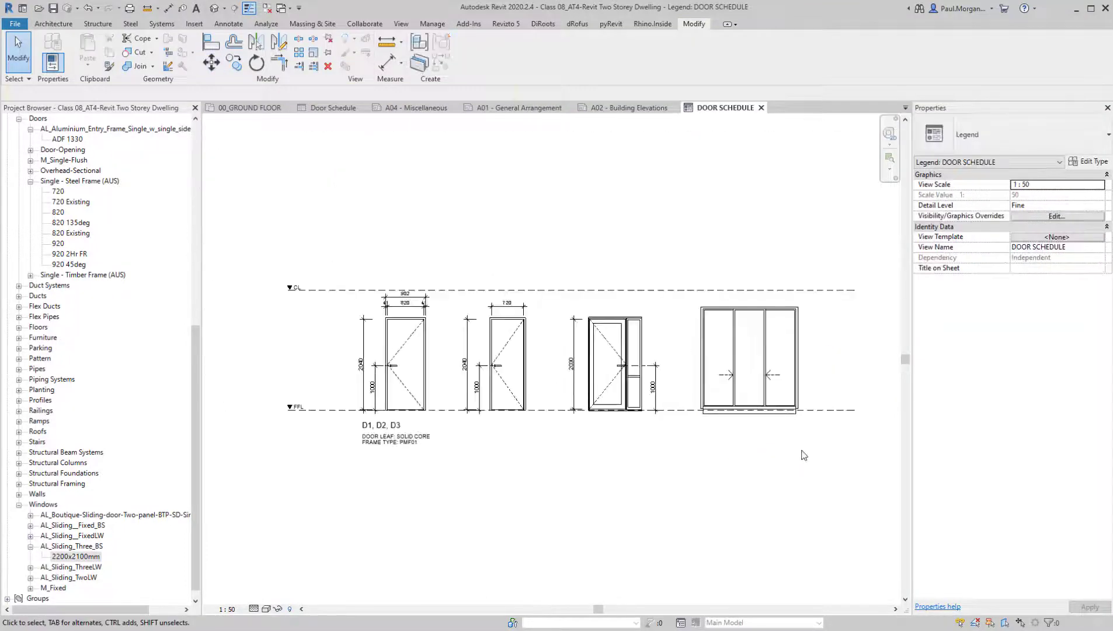
pyautogui.moveTo(805, 455); pyautogui.dragTo(780, 458, button='middle')
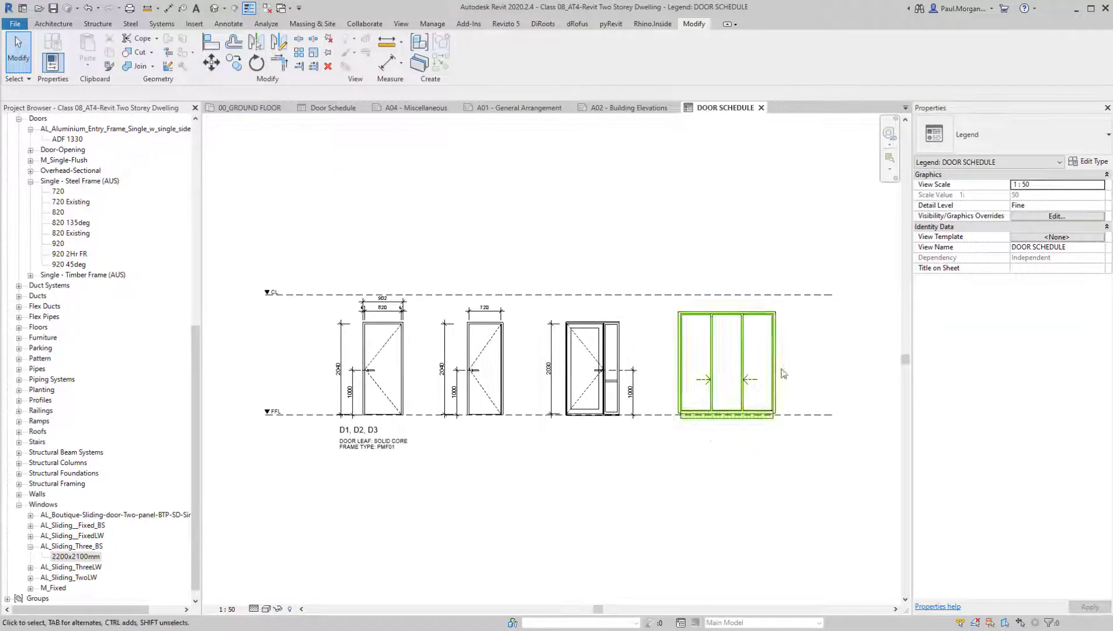
pyautogui.moveTo(723, 491); pyautogui.dragTo(729, 497, button='middle')
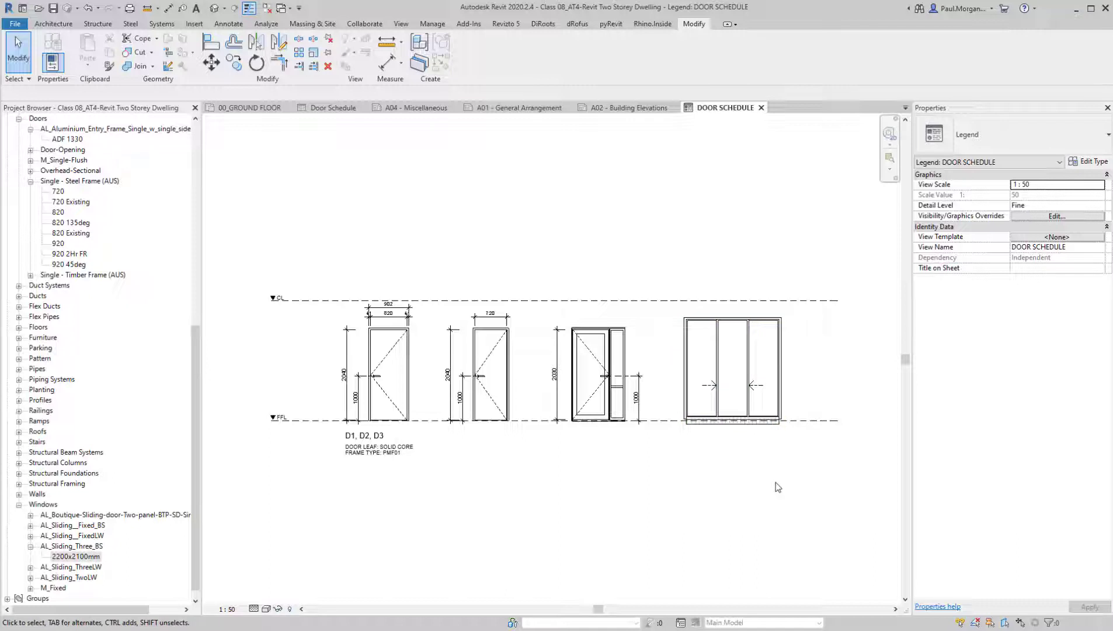
# Make the "D1, D2, D3" label beneath the first door elevation bold
pyautogui.scroll(3, 397, 391)
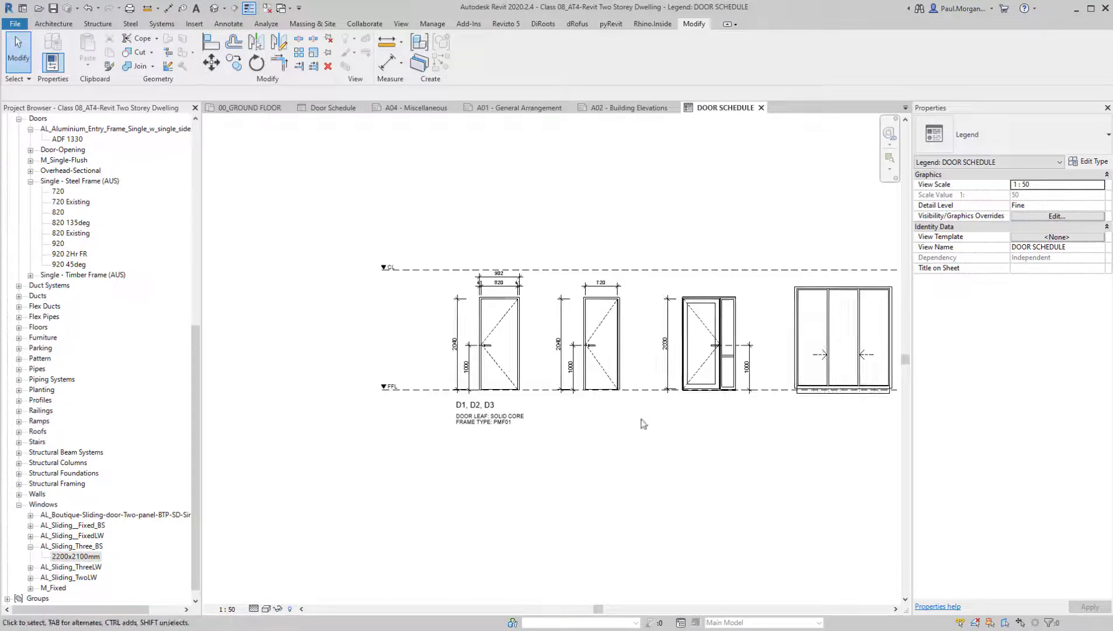
pyautogui.click(494, 403)
pyautogui.click(495, 403)
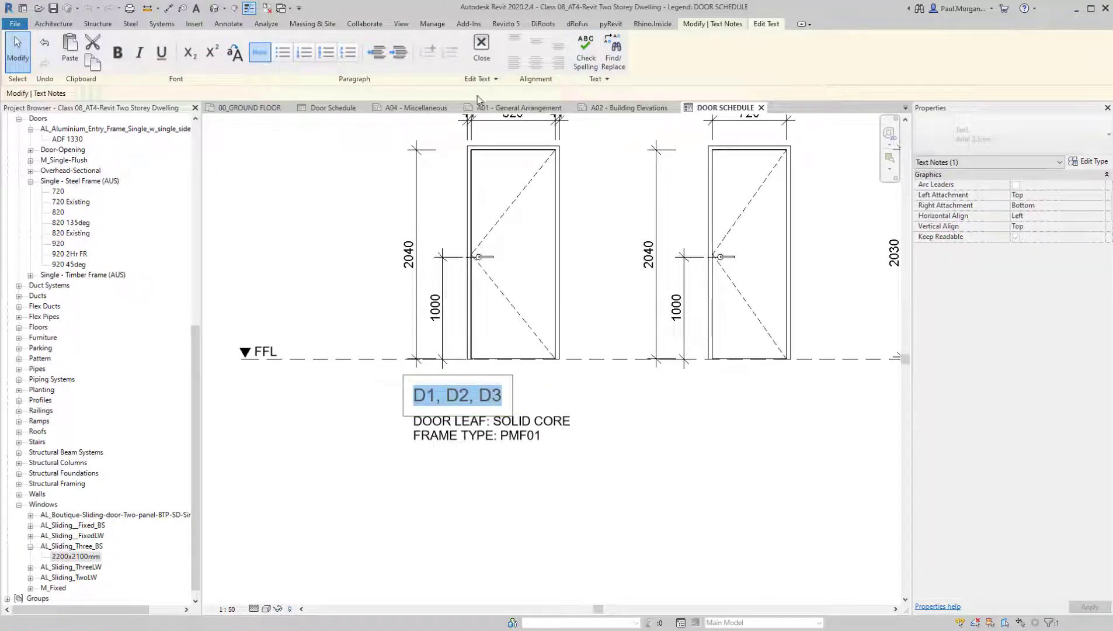
pyautogui.click(118, 52)
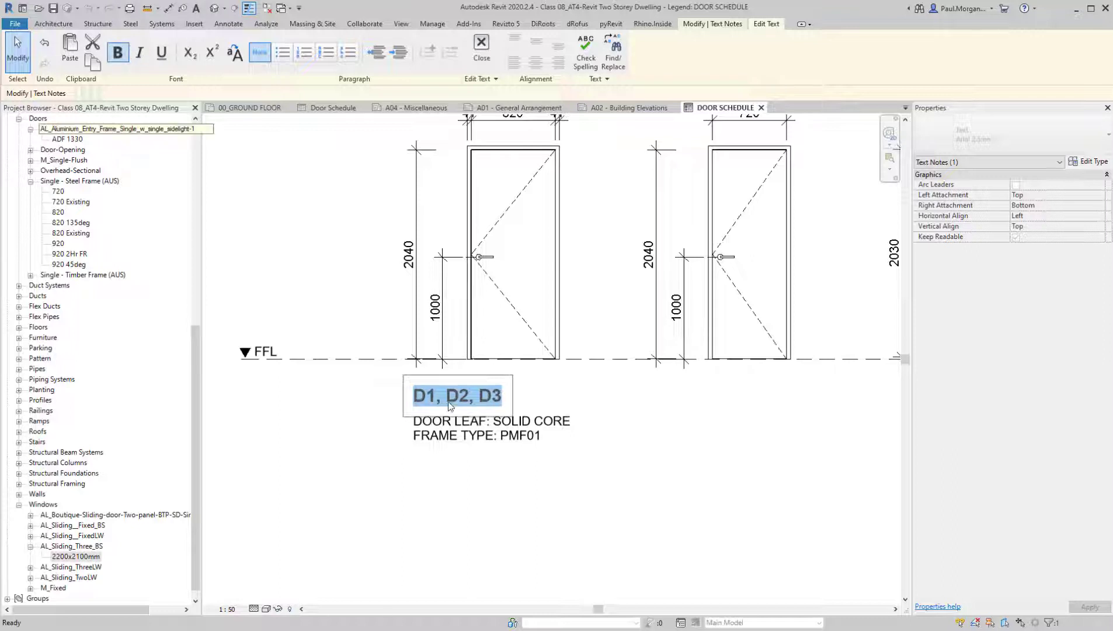
# Replace the commas in the bold door label with slashes so that it reads "D1/ D2/ D3"
pyautogui.click(445, 406)
pyautogui.press('BackSpace')
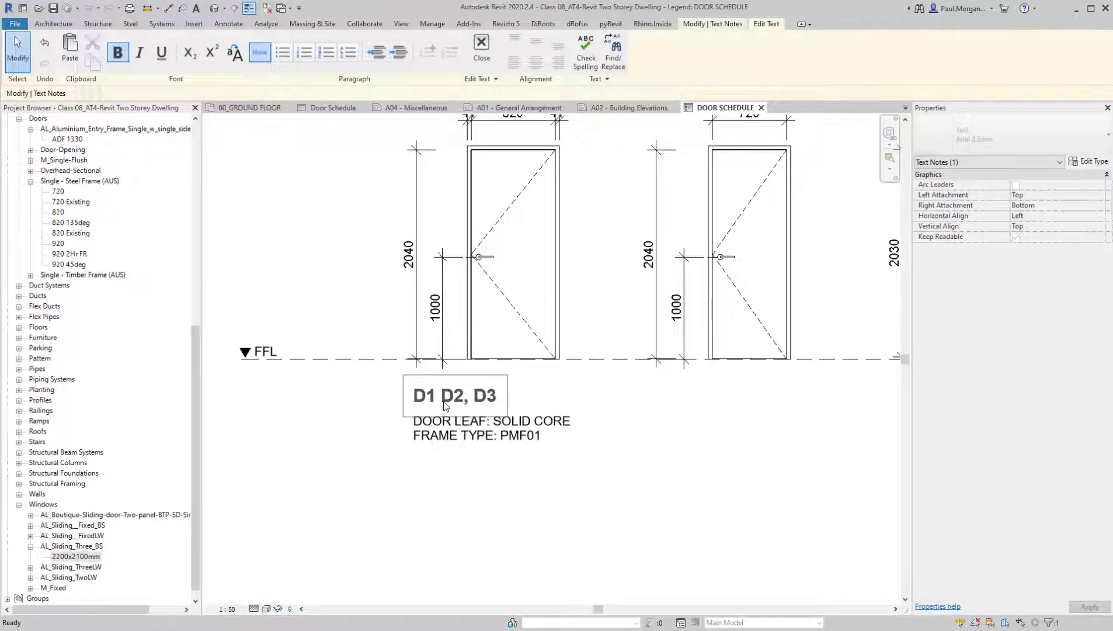
pyautogui.write('/')
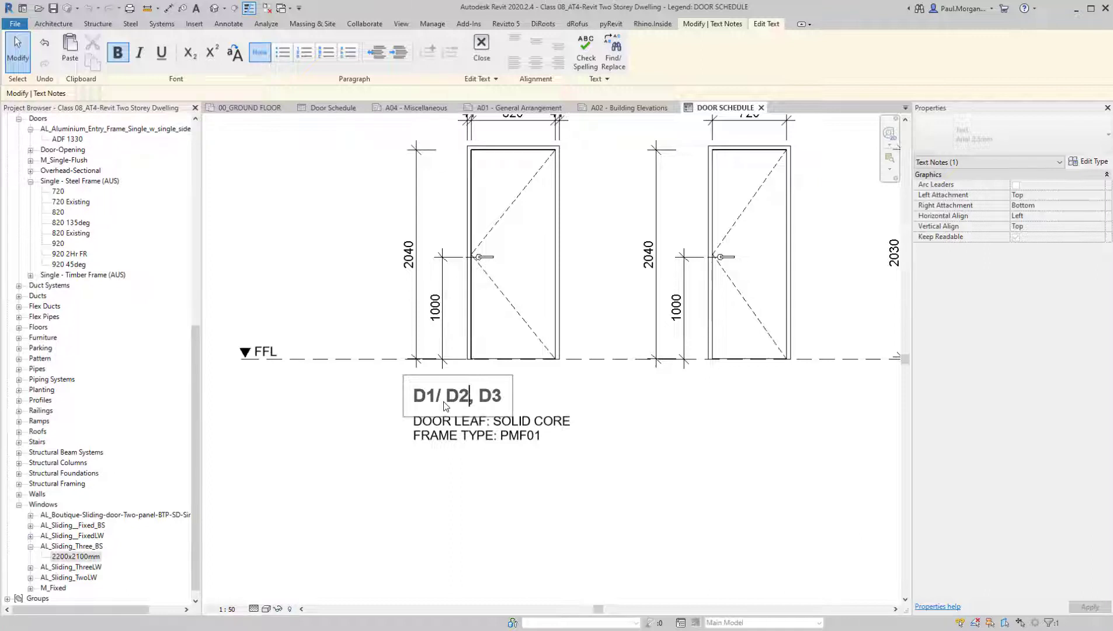
pyautogui.press('BackSpace')
pyautogui.write('/')
pyautogui.click(691, 470)
pyautogui.click(557, 544)
pyautogui.scroll(-2, 557, 544)
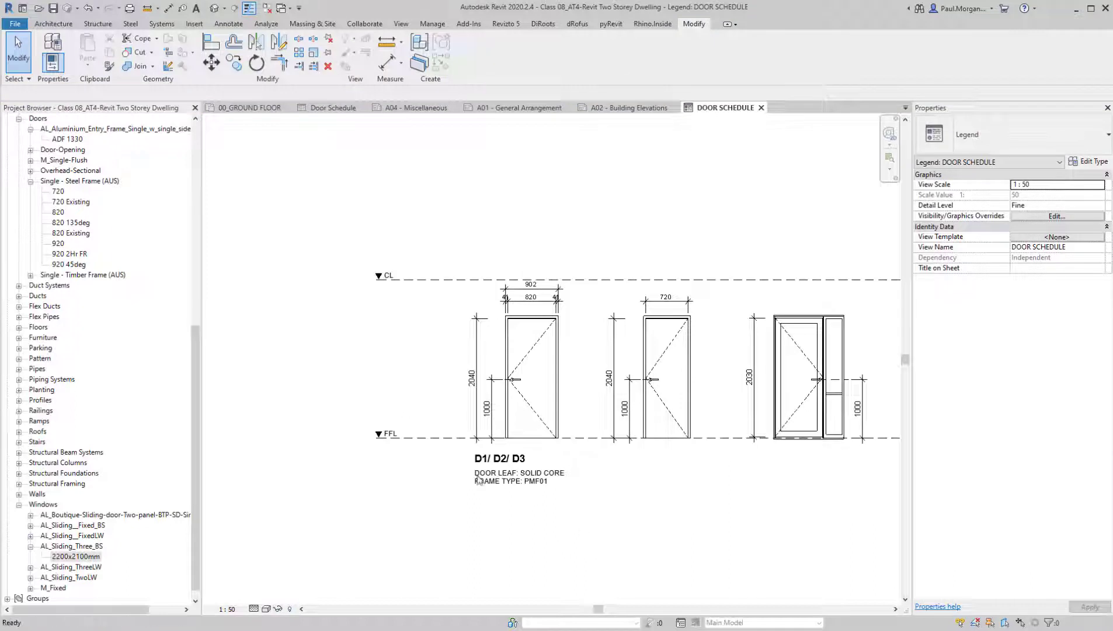
# Collapse the Windows families in the project tree and open the sheet A04 - Miscellaneous
pyautogui.scroll(-2, 478, 481)
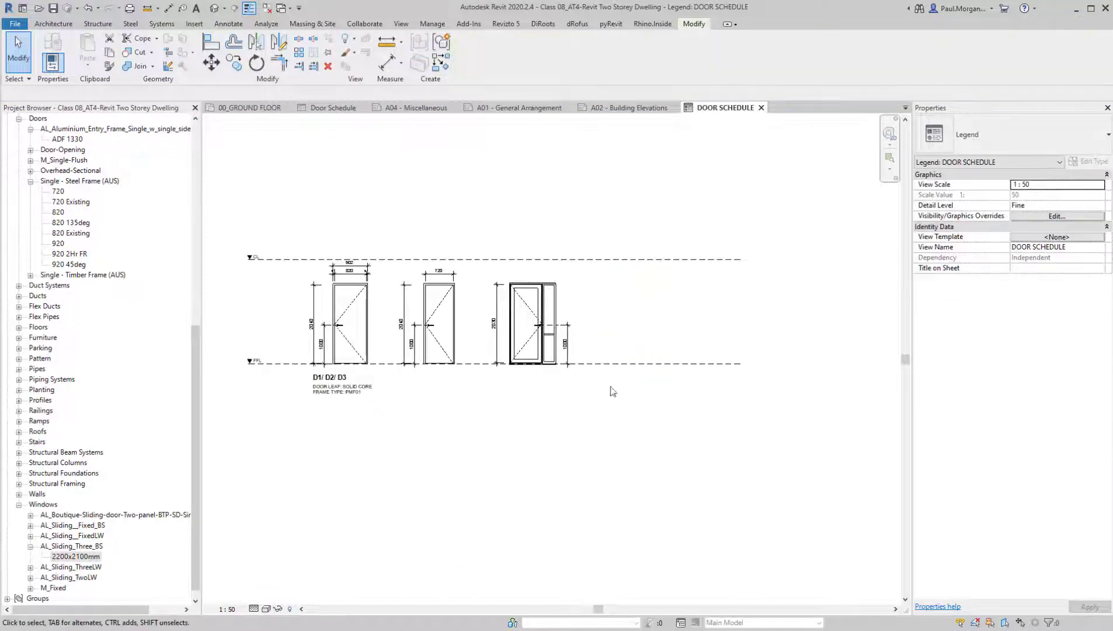
pyautogui.moveTo(501, 477); pyautogui.dragTo(517, 474, button='middle')
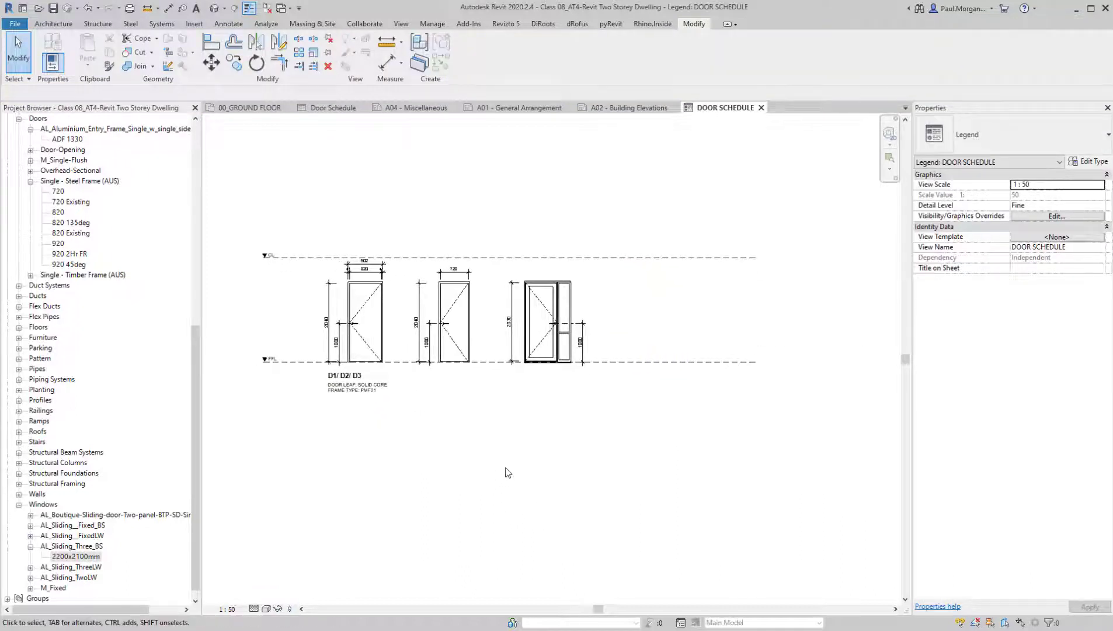
pyautogui.doubleClick(32, 504)
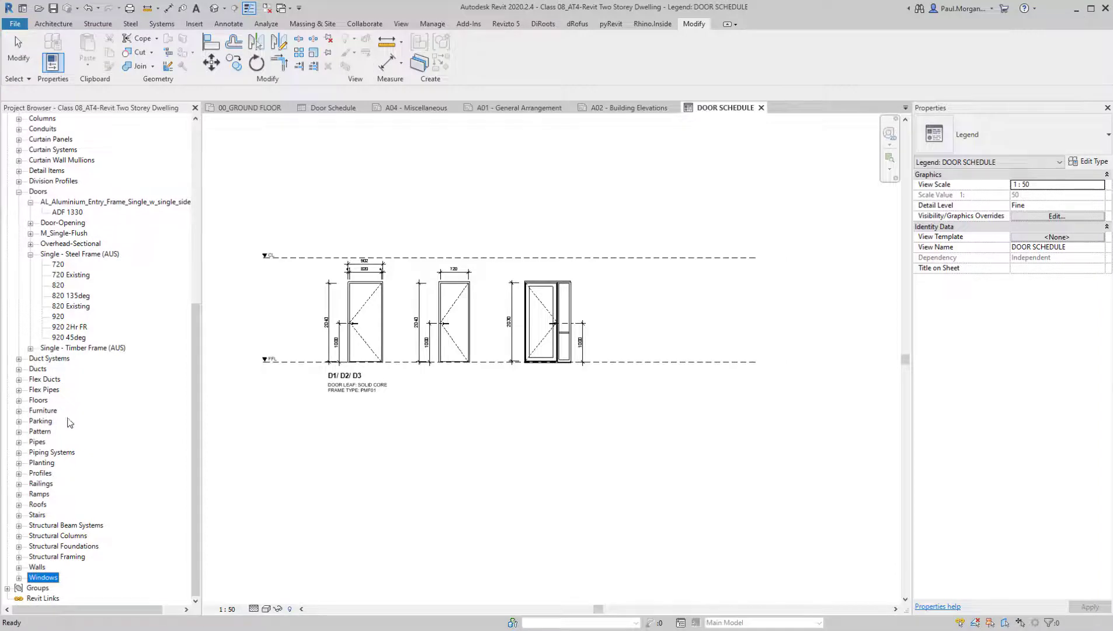
pyautogui.scroll(10, 68, 351)
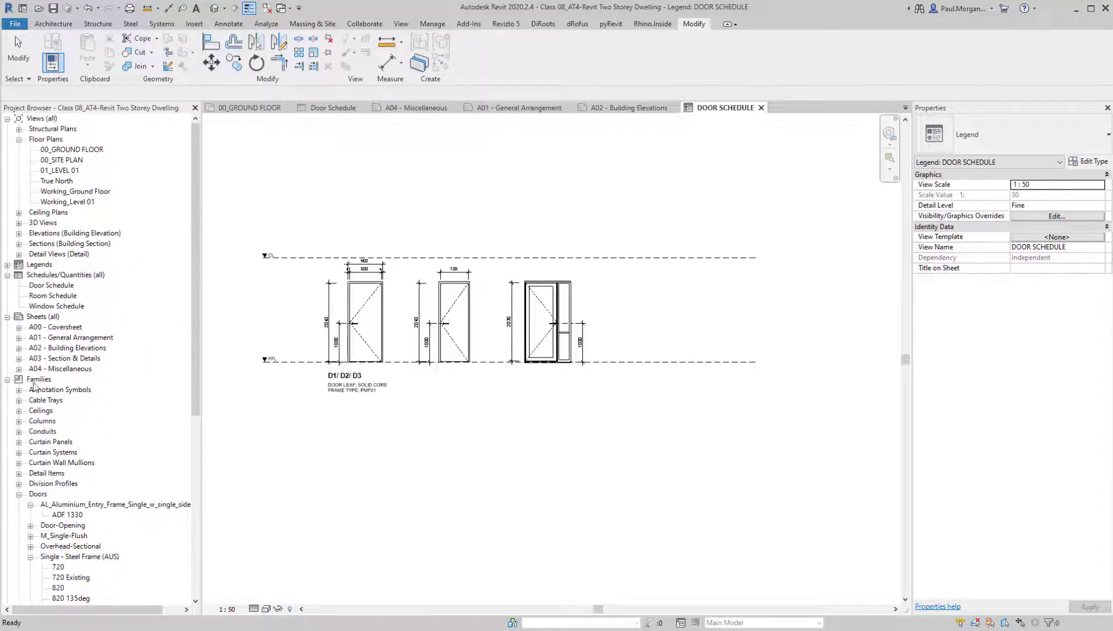
pyautogui.doubleClick(57, 369)
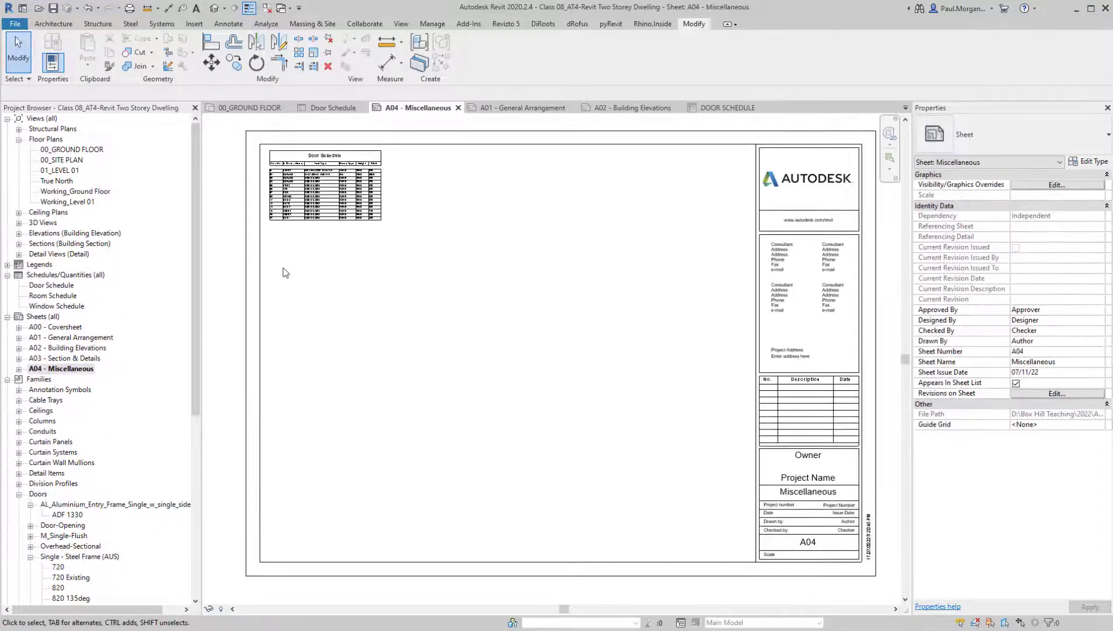
# Place the DOOR SCHEDULE legend on sheet A04 just below the Door Schedule table
pyautogui.click(35, 266)
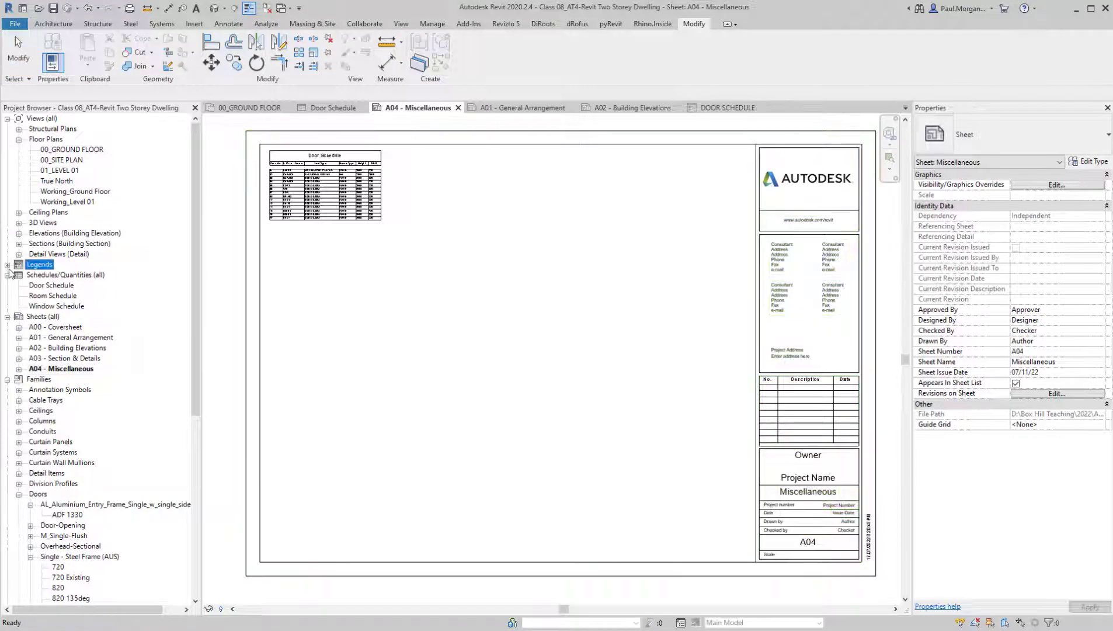
pyautogui.click(7, 266)
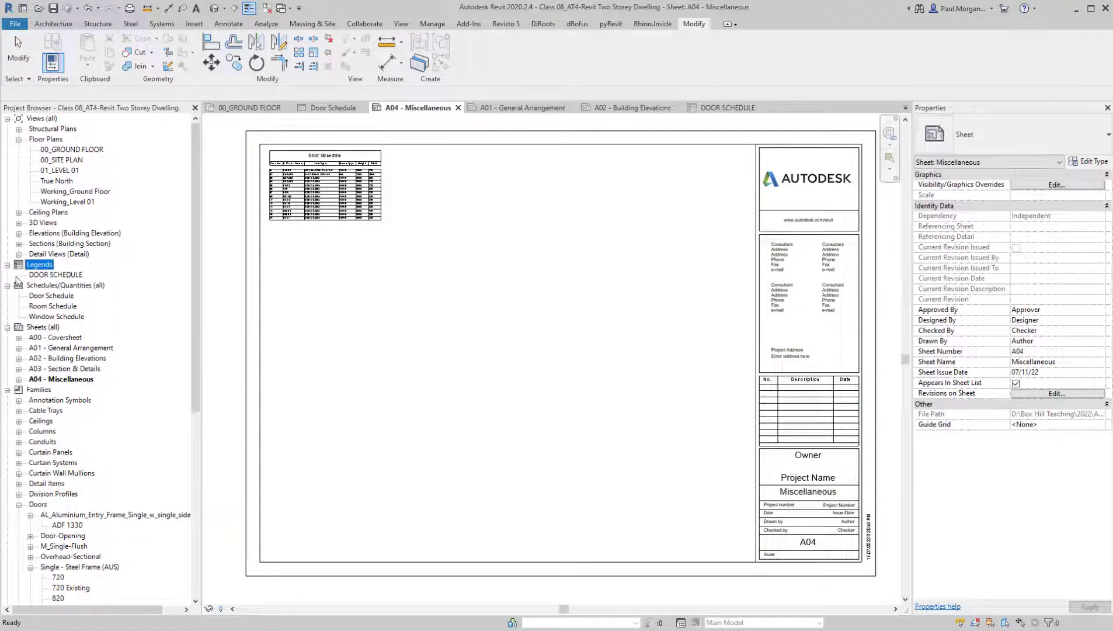
pyautogui.click(53, 275)
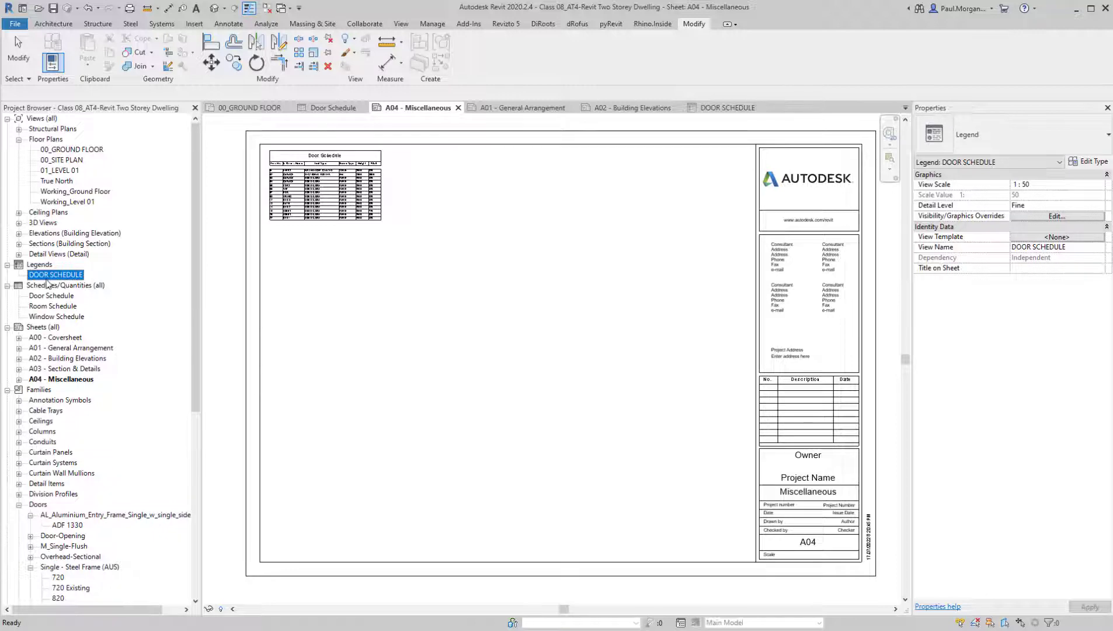
pyautogui.moveTo(51, 279); pyautogui.dragTo(451, 289)
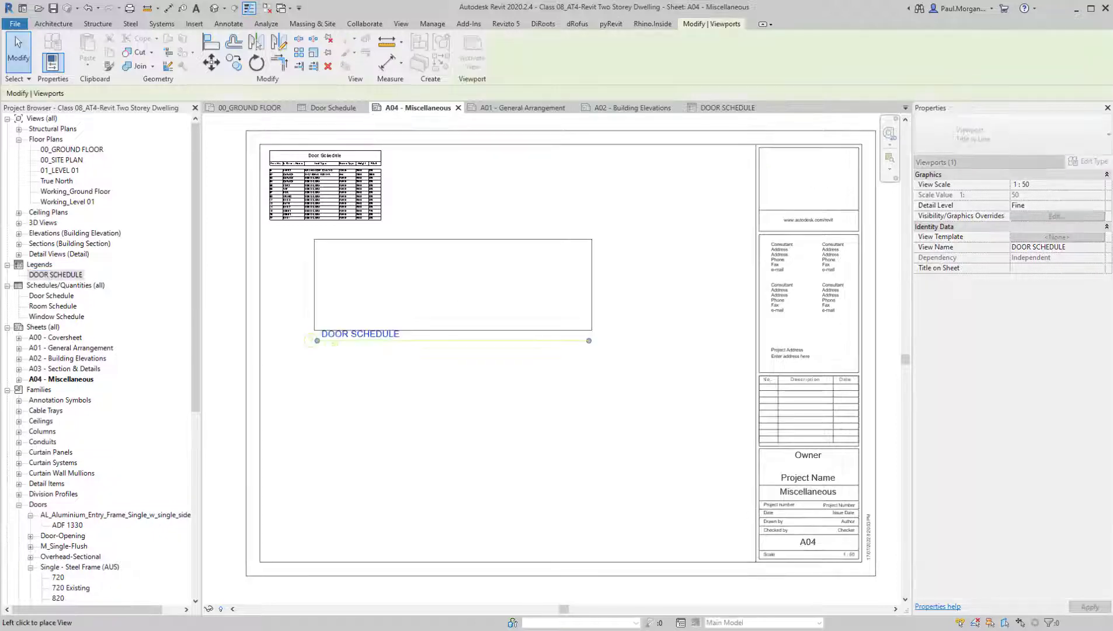
pyautogui.click(409, 285)
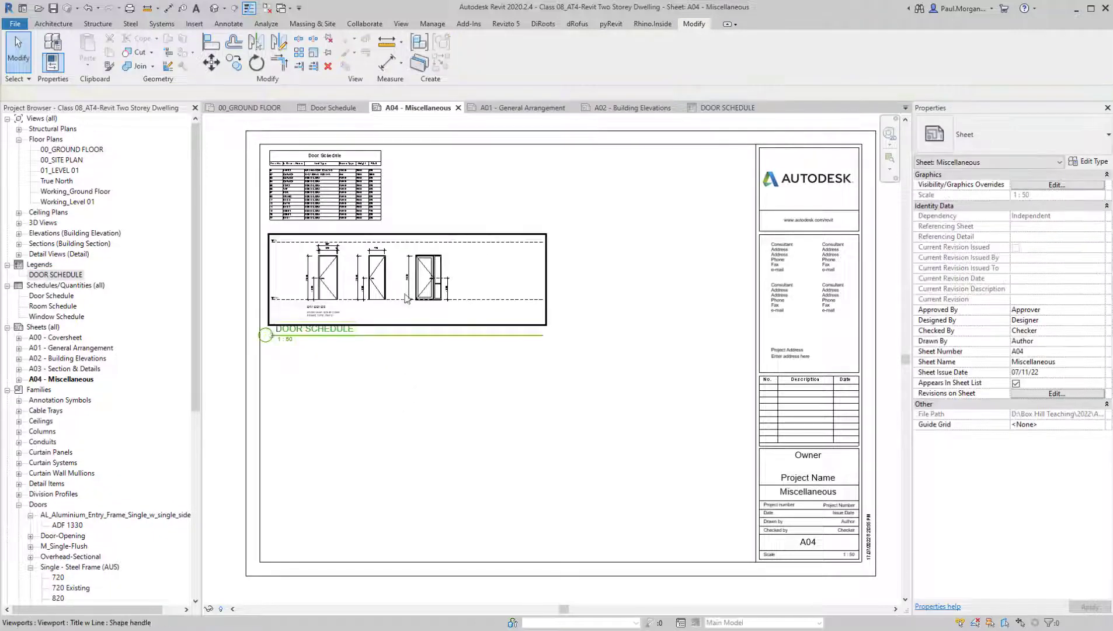
# Shorten the title line of the DOOR SCHEDULE viewport and move the viewport beside the Door Schedule table, near the sheet's upper edge
pyautogui.moveTo(543, 336); pyautogui.dragTo(329, 338)
pyautogui.click(357, 404)
pyautogui.click(378, 347)
pyautogui.click(346, 295)
pyautogui.moveTo(345, 295); pyautogui.dragTo(474, 209)
pyautogui.click(574, 362)
pyautogui.scroll(5, 561, 397)
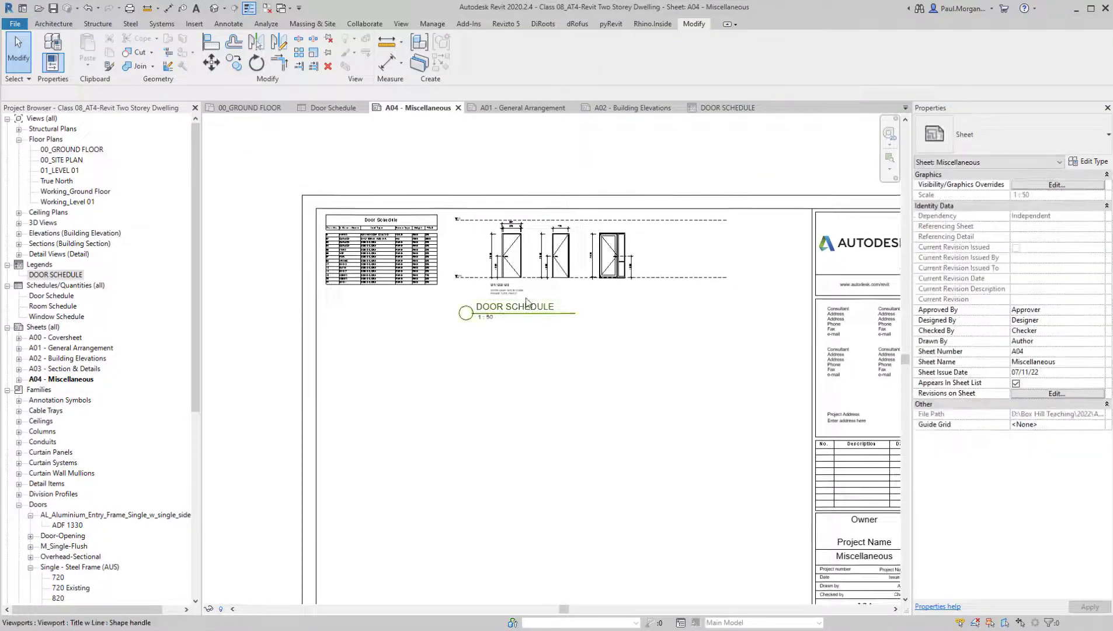
pyautogui.scroll(-4, 551, 428)
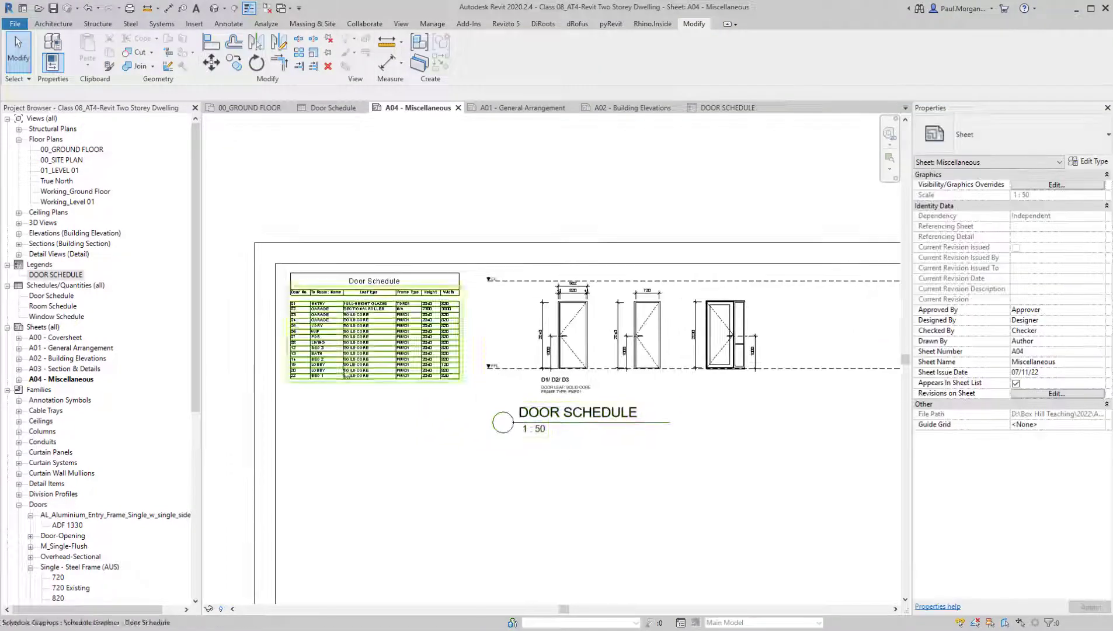
pyautogui.moveTo(579, 422); pyautogui.dragTo(585, 427)
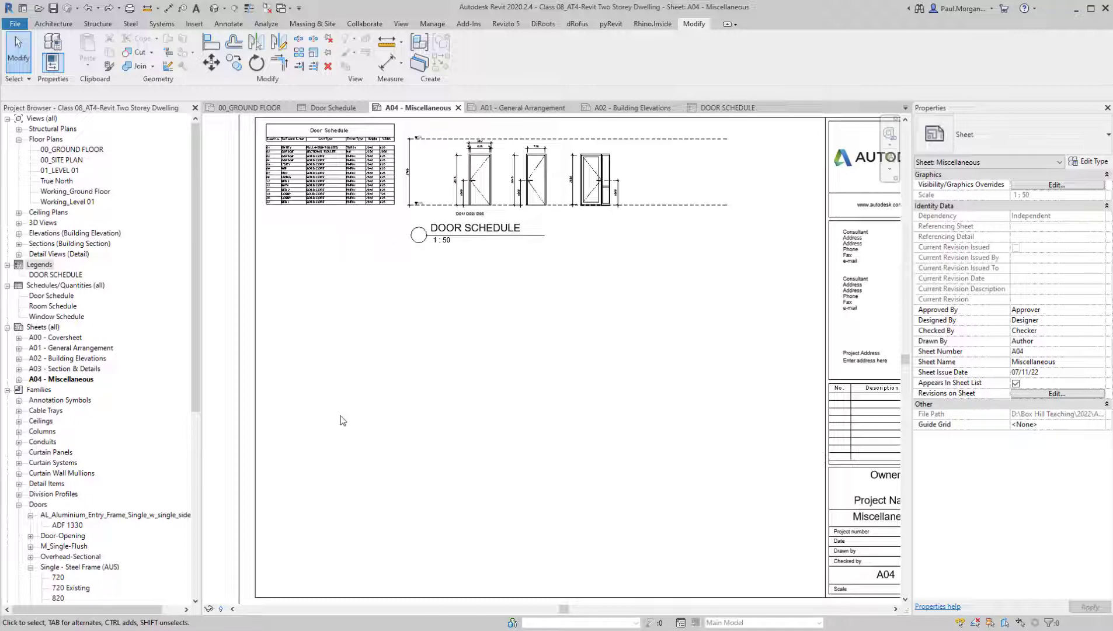
# Create a new legend view named WALL SCHEDULE at a scale of 1:50
pyautogui.click(402, 24)
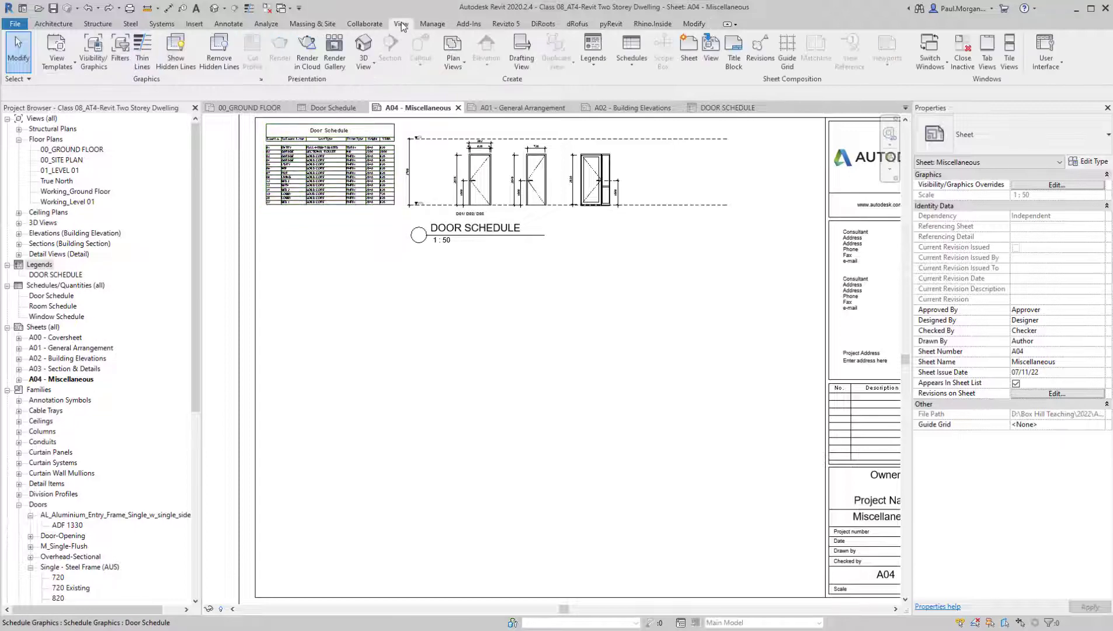
pyautogui.click(591, 67)
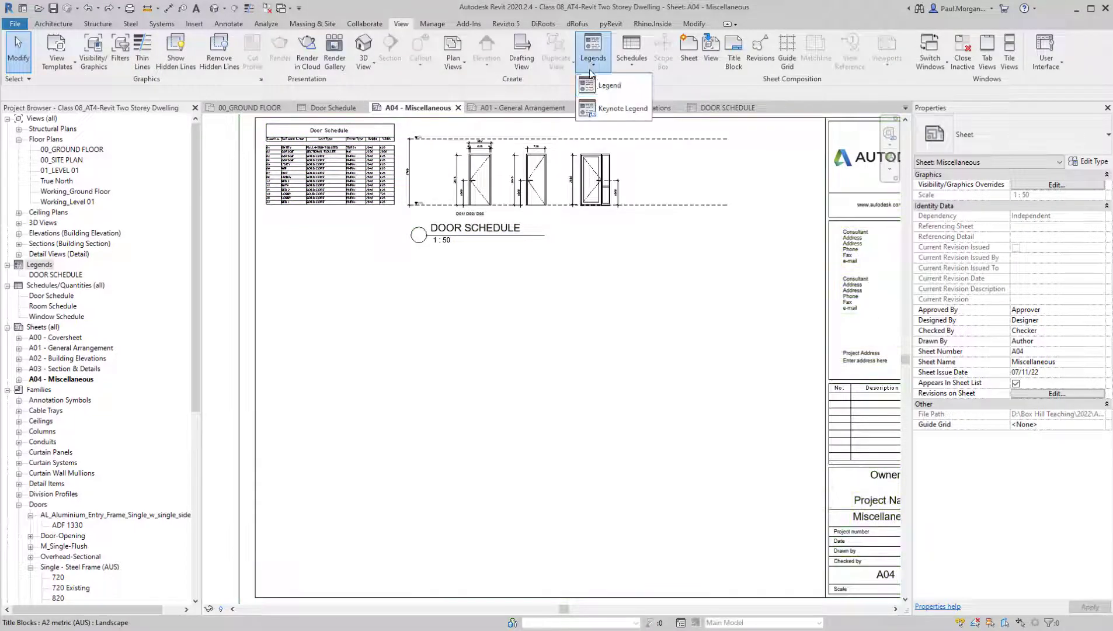
pyautogui.click(610, 85)
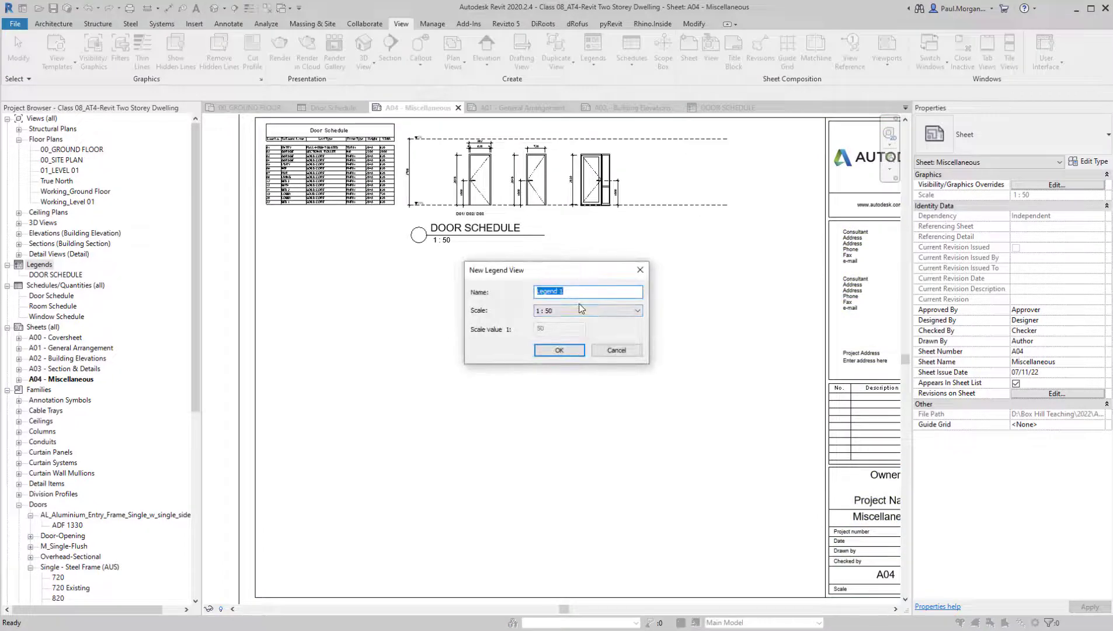
pyautogui.write('WALL SCHEDULE')
pyautogui.click(582, 356)
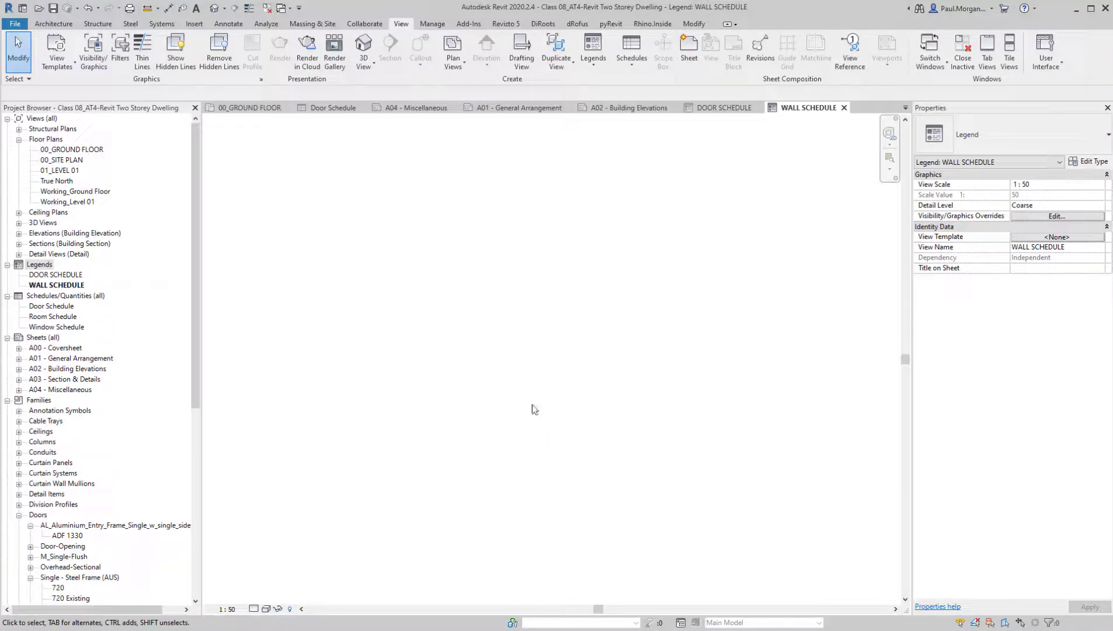
# Draw two parallel horizontal reference planes in the WALL SCHEDULE legend, one above the other with their starting ends aligned
pyautogui.press('r')
pyautogui.press('p')
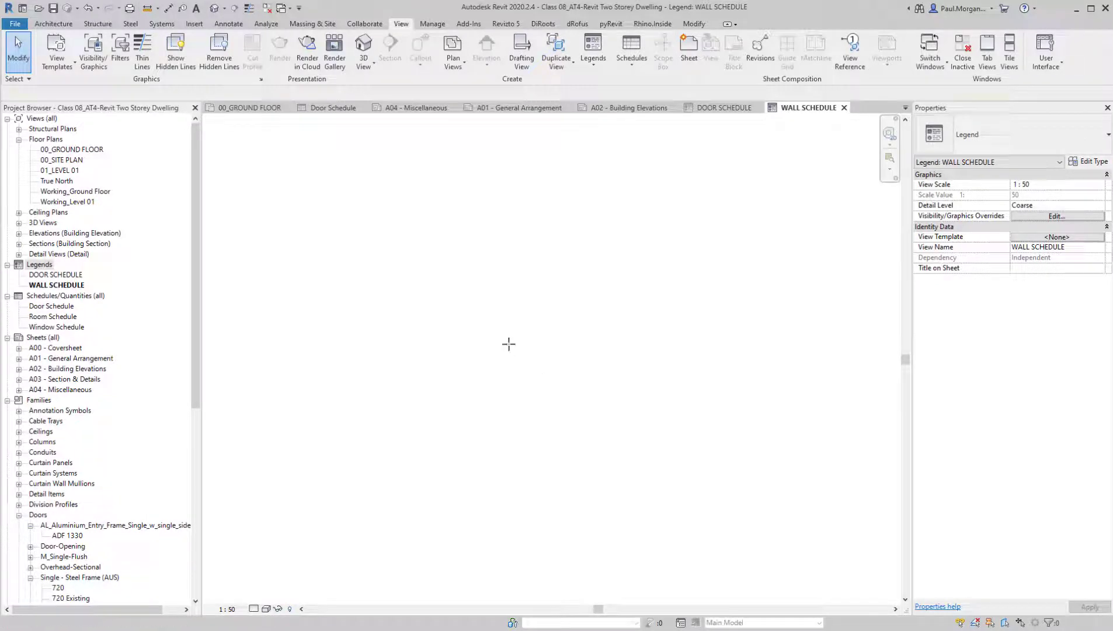
pyautogui.click(405, 326)
pyautogui.click(764, 325)
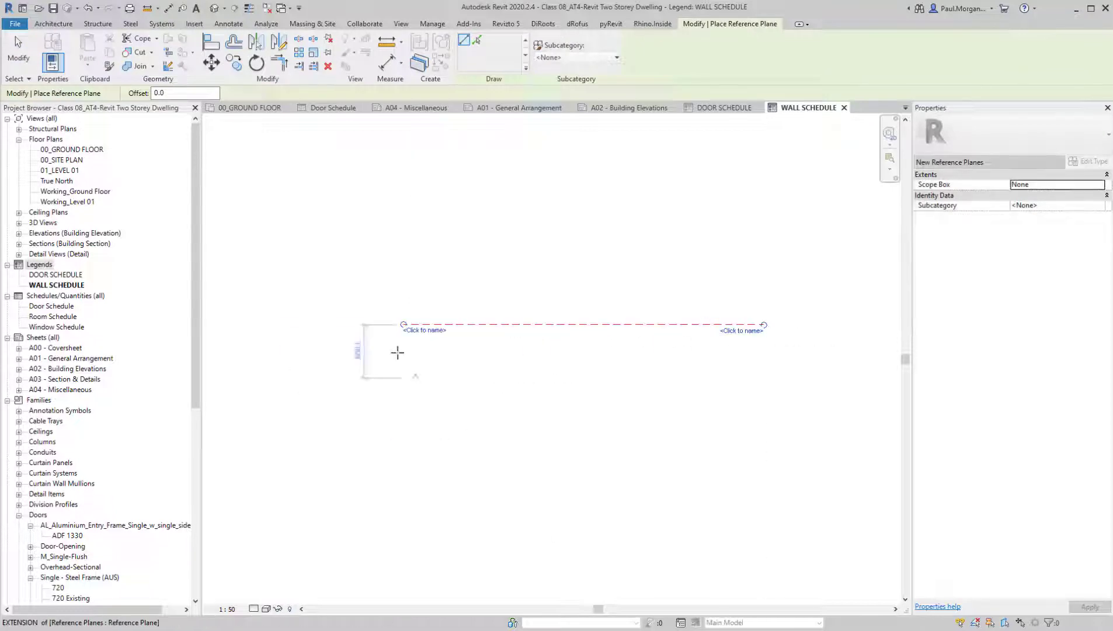
pyautogui.click(404, 325)
pyautogui.scroll(-3, 408, 203)
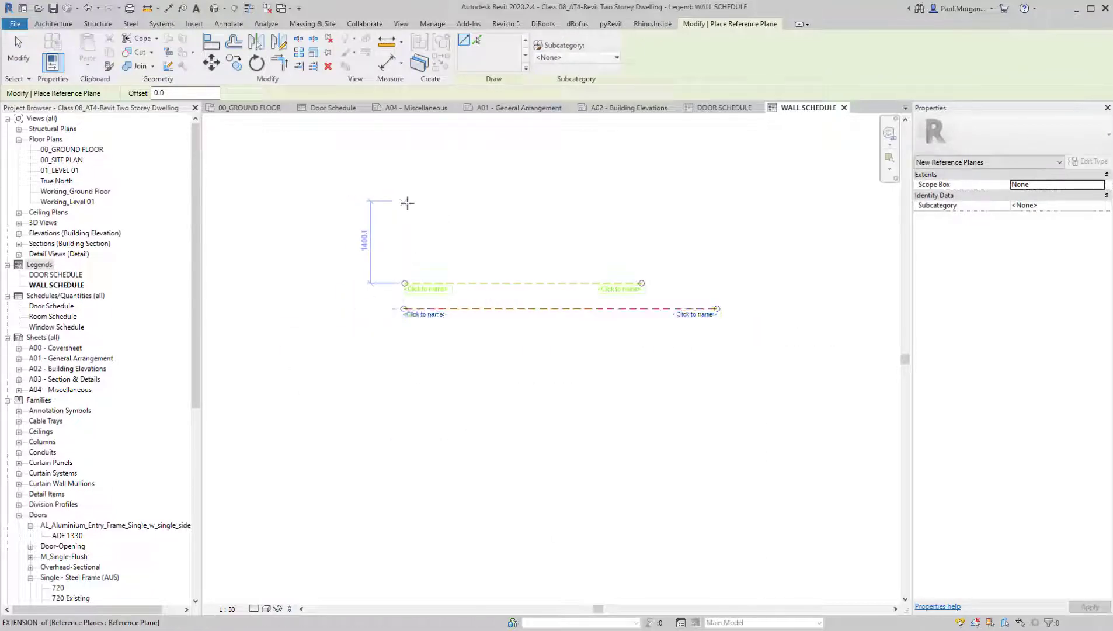
pyautogui.moveTo(408, 204); pyautogui.dragTo(417, 288, button='middle')
pyautogui.click(416, 268)
pyautogui.click(691, 260)
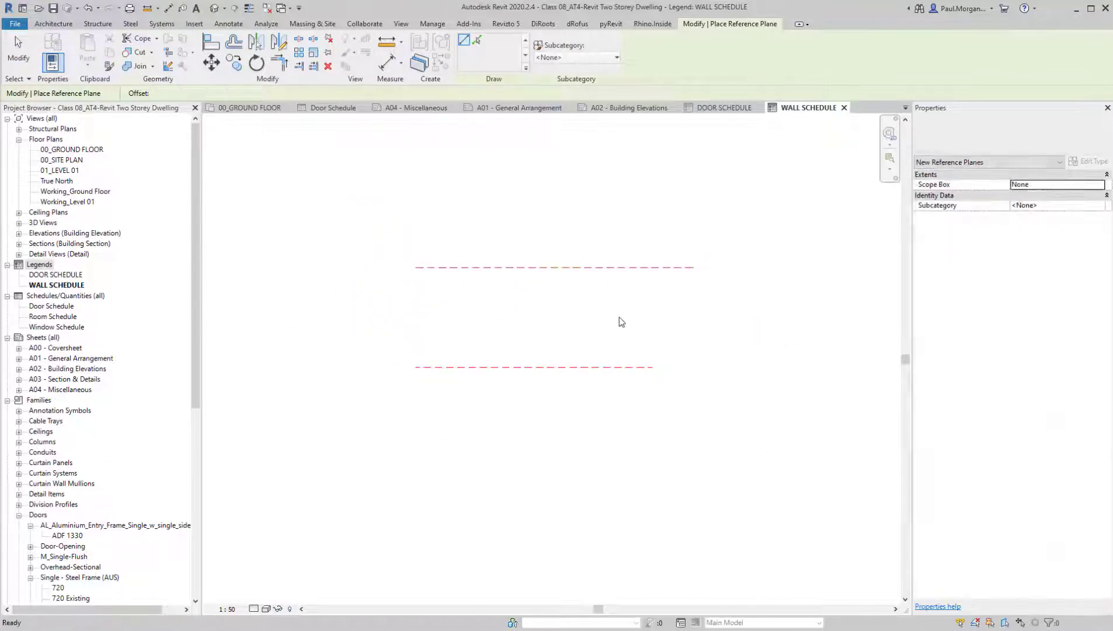
pyautogui.press('Escape')
pyautogui.press('Escape')
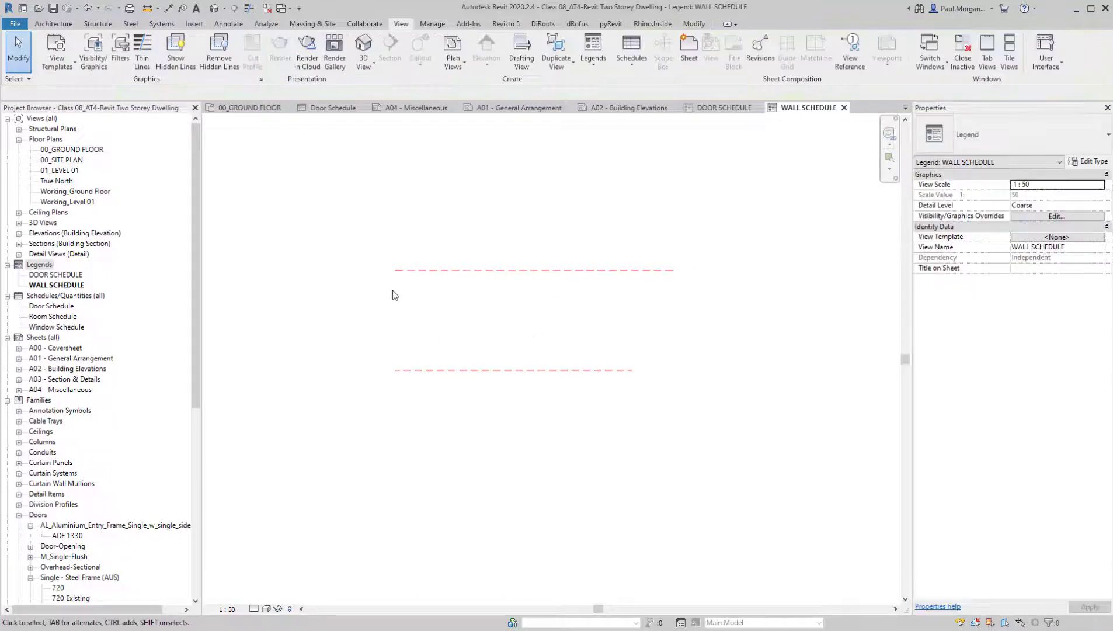
# Collapse the whole Families branch in the project browser and expand it again down to the Basic Wall types
pyautogui.rightClick(30, 402)
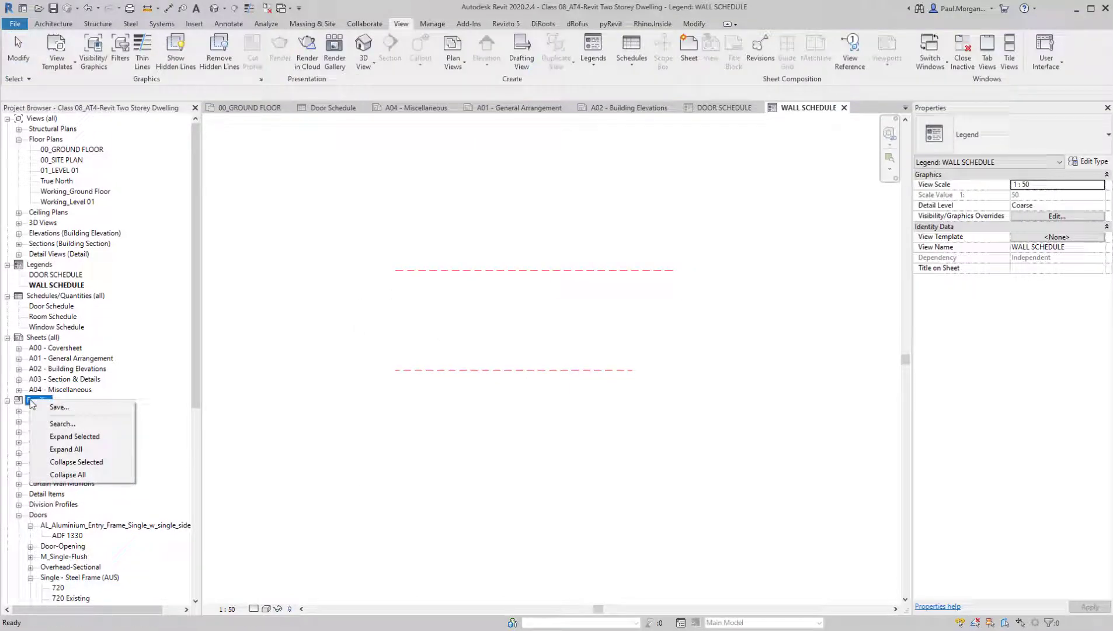
pyautogui.click(96, 462)
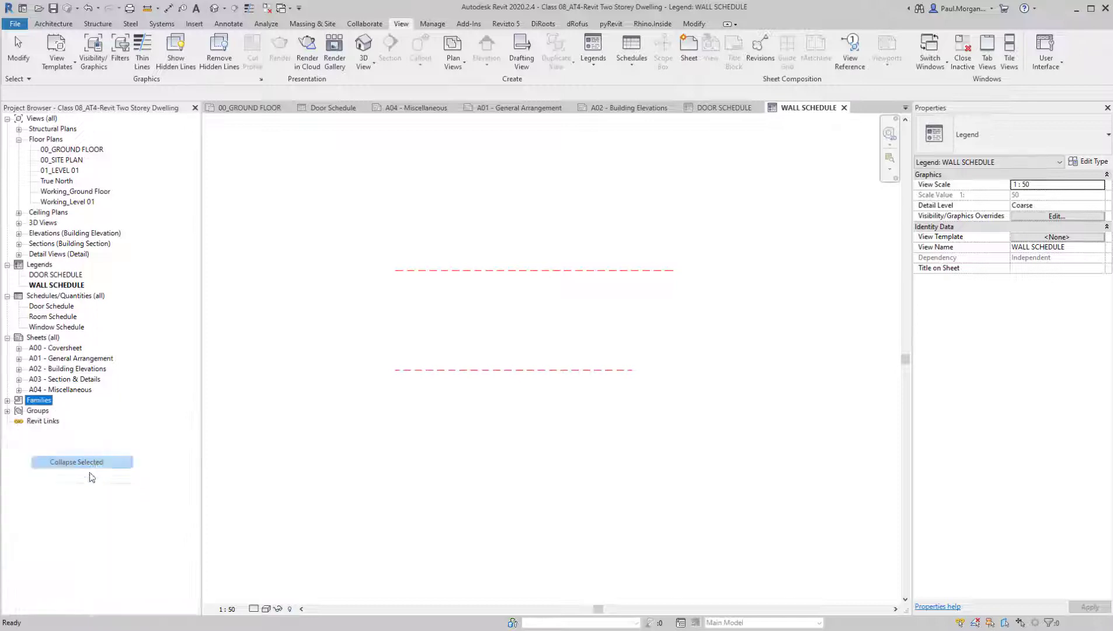
pyautogui.click(8, 400)
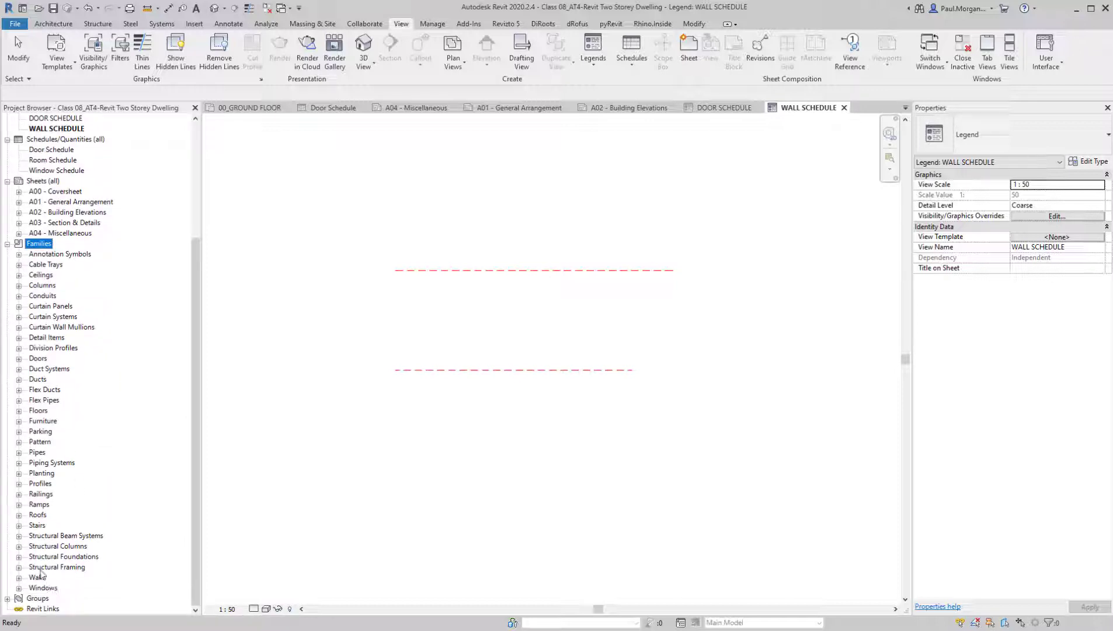
pyautogui.doubleClick(39, 577)
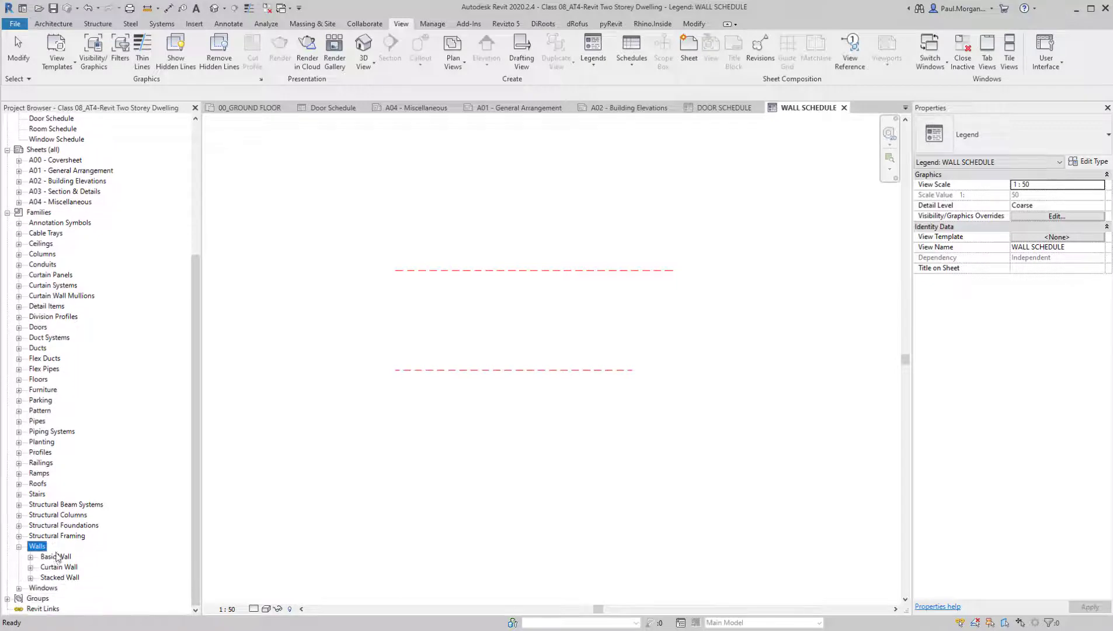
pyautogui.doubleClick(55, 557)
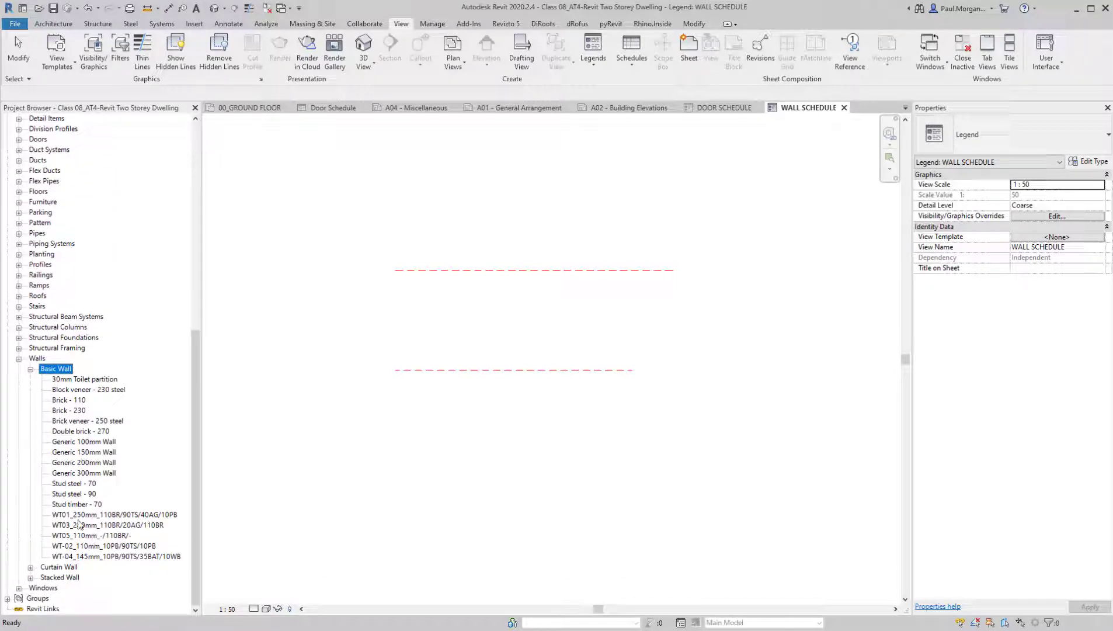
# Place wall type WT01_250mm_110BR/90TS/40AG/10PB between the reference planes as a Section legend component with a host length of 1200
pyautogui.click(68, 516)
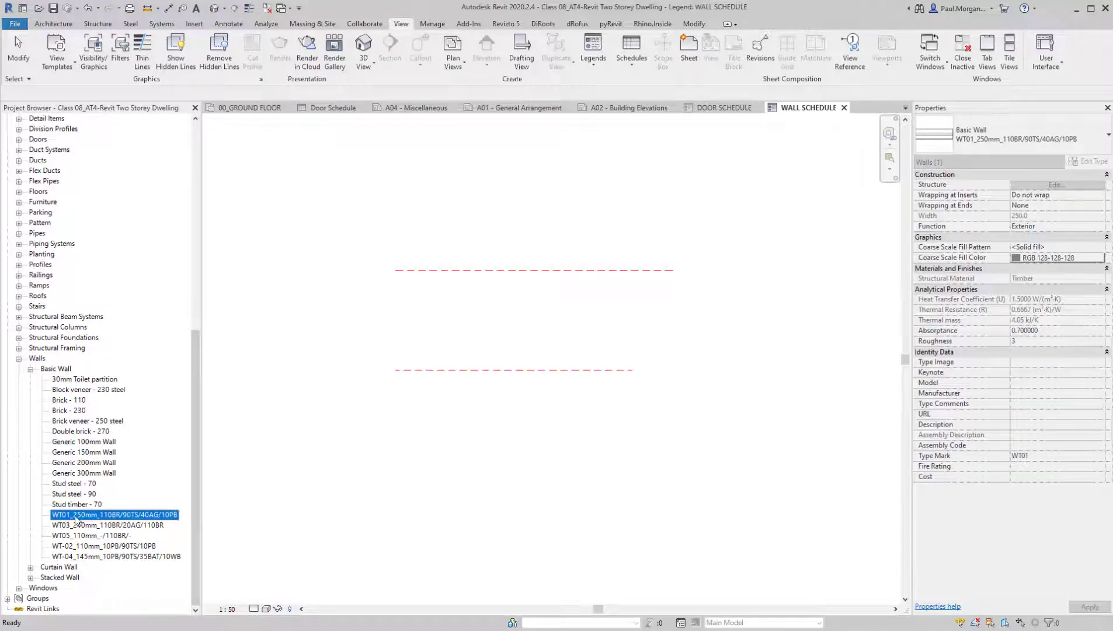
pyautogui.moveTo(234, 514); pyautogui.dragTo(410, 310)
pyautogui.scroll(3, 410, 305)
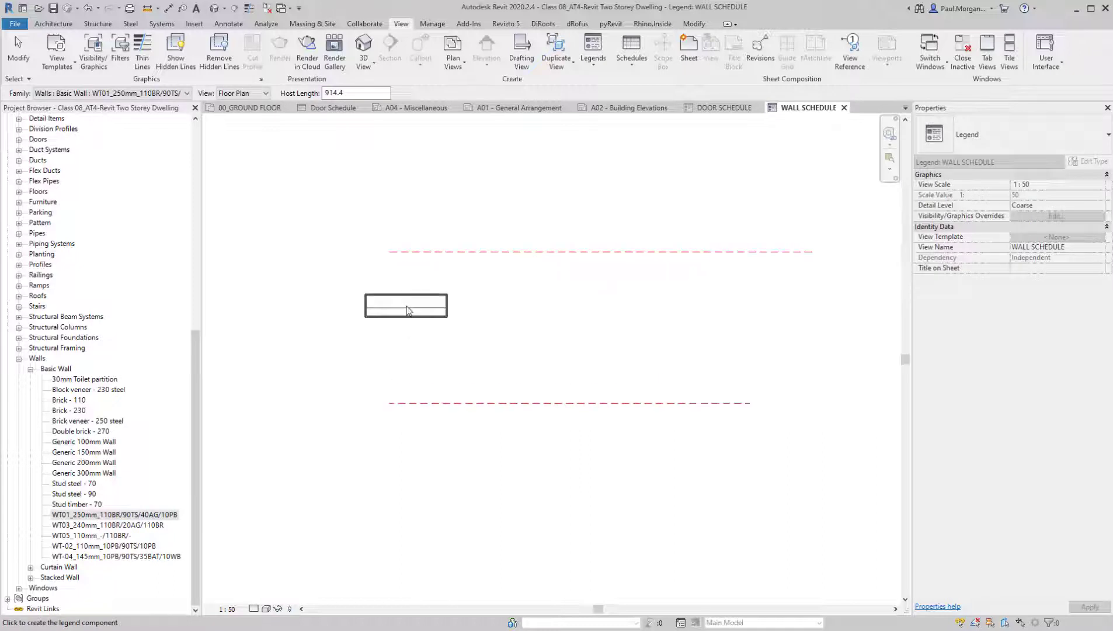
pyautogui.click(256, 95)
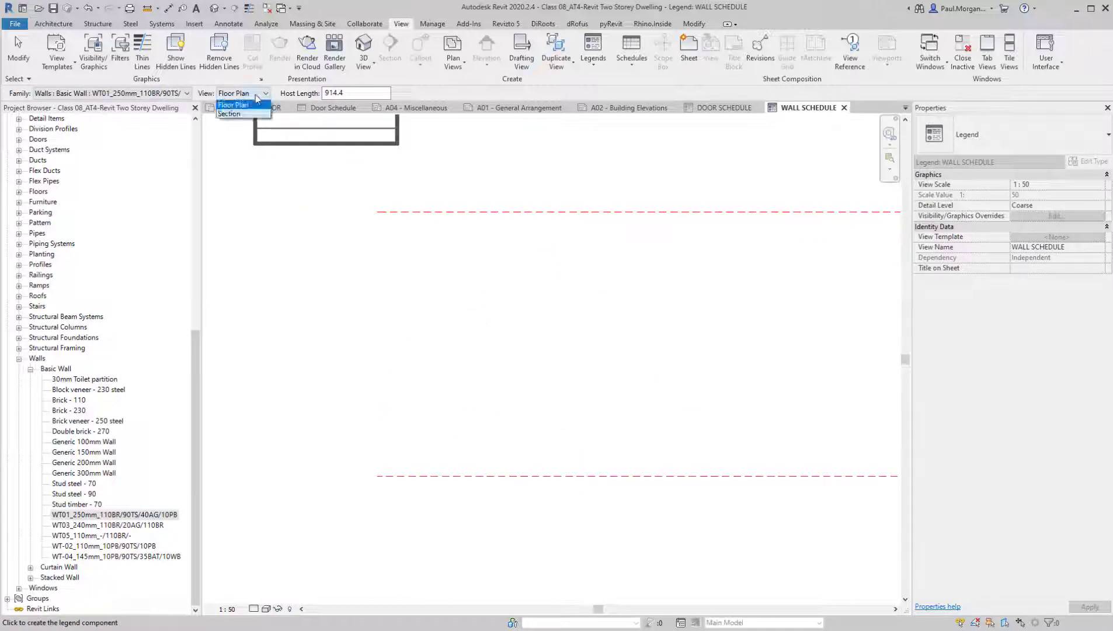
pyautogui.click(250, 115)
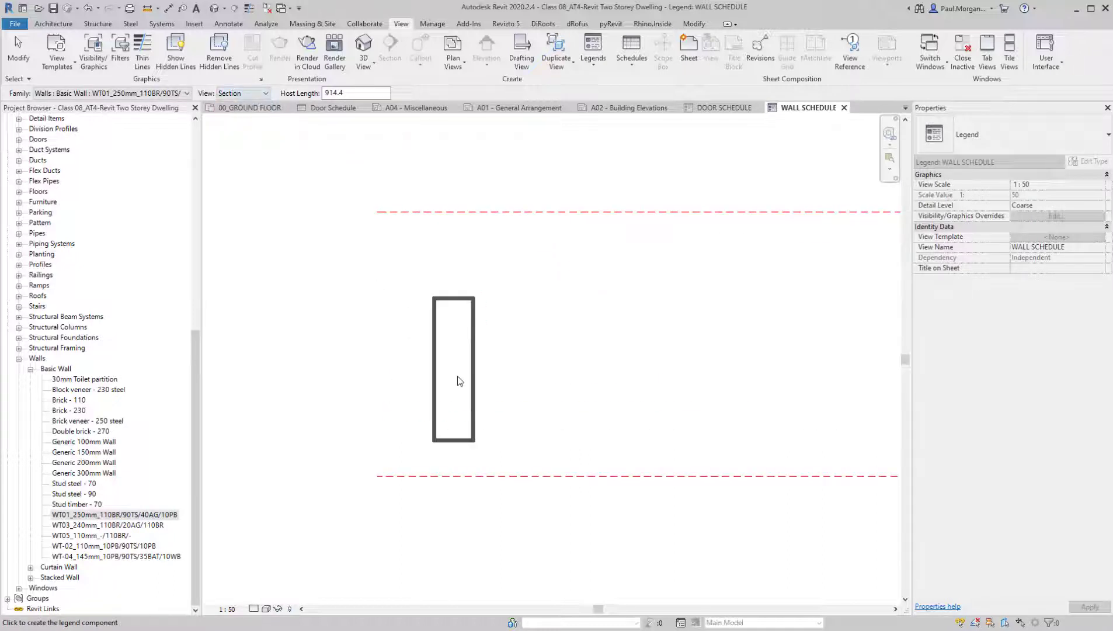
pyautogui.click(354, 94)
pyautogui.doubleClick(354, 94)
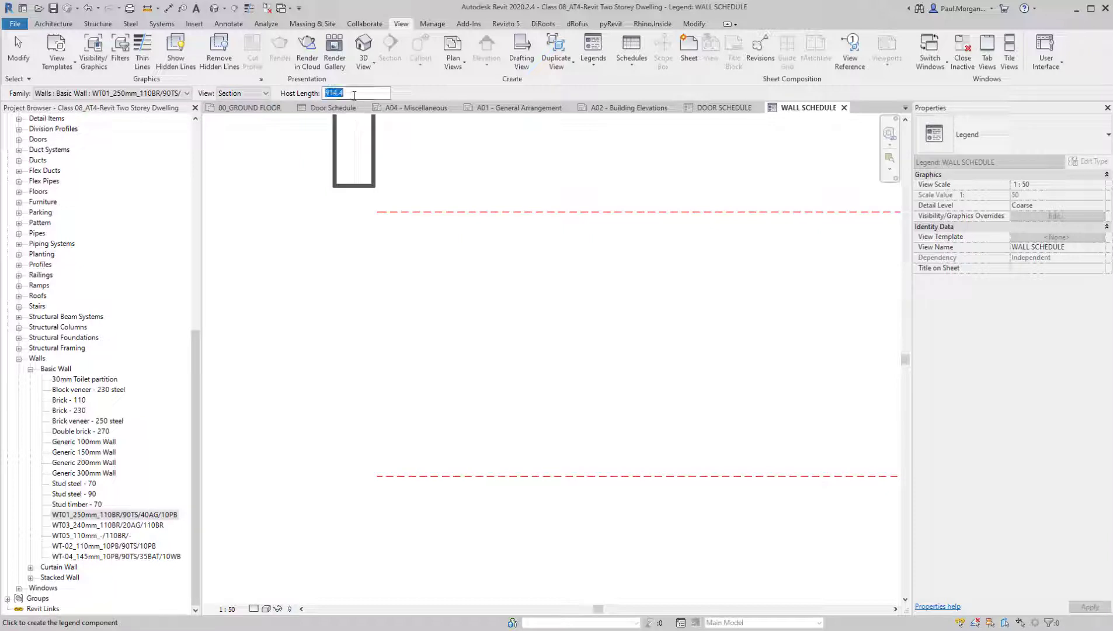
pyautogui.write('1200')
pyautogui.press('Return')
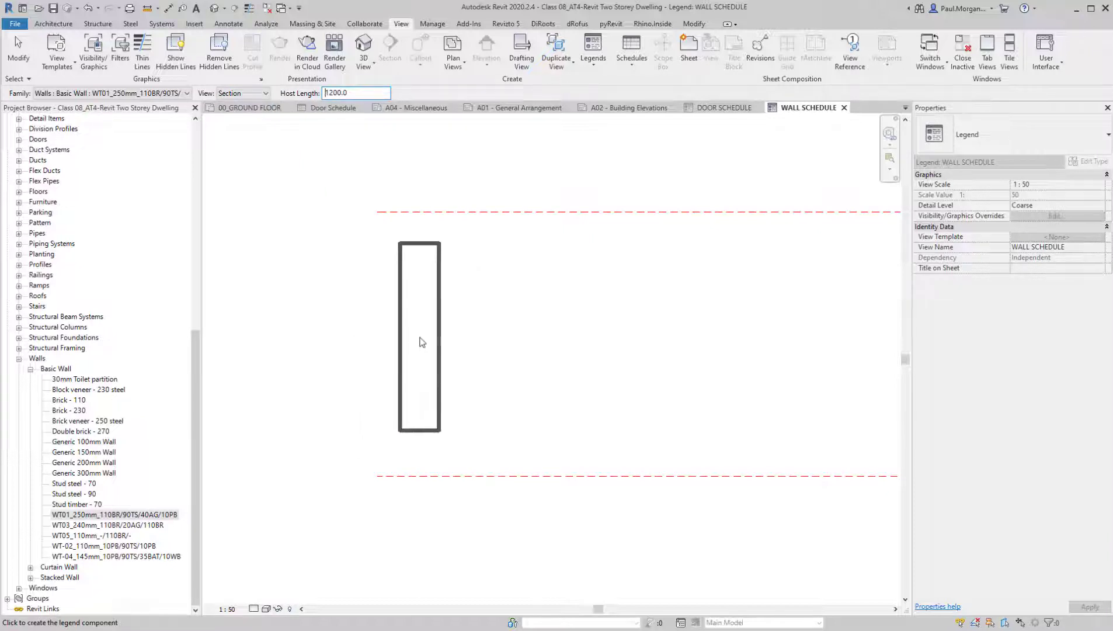
pyautogui.click(413, 343)
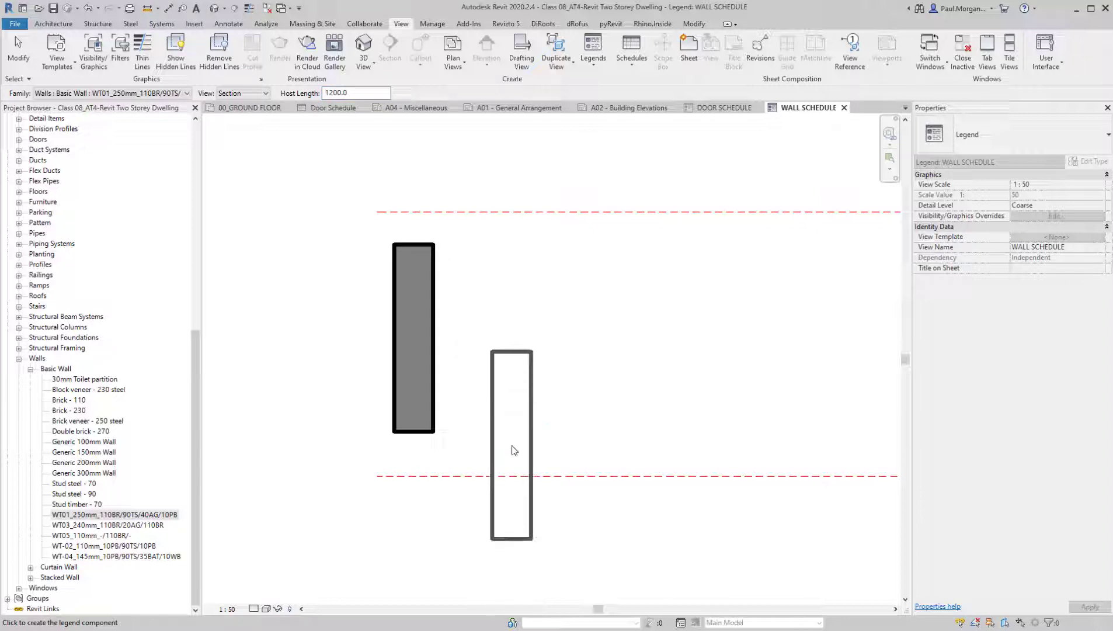
pyautogui.press('Escape')
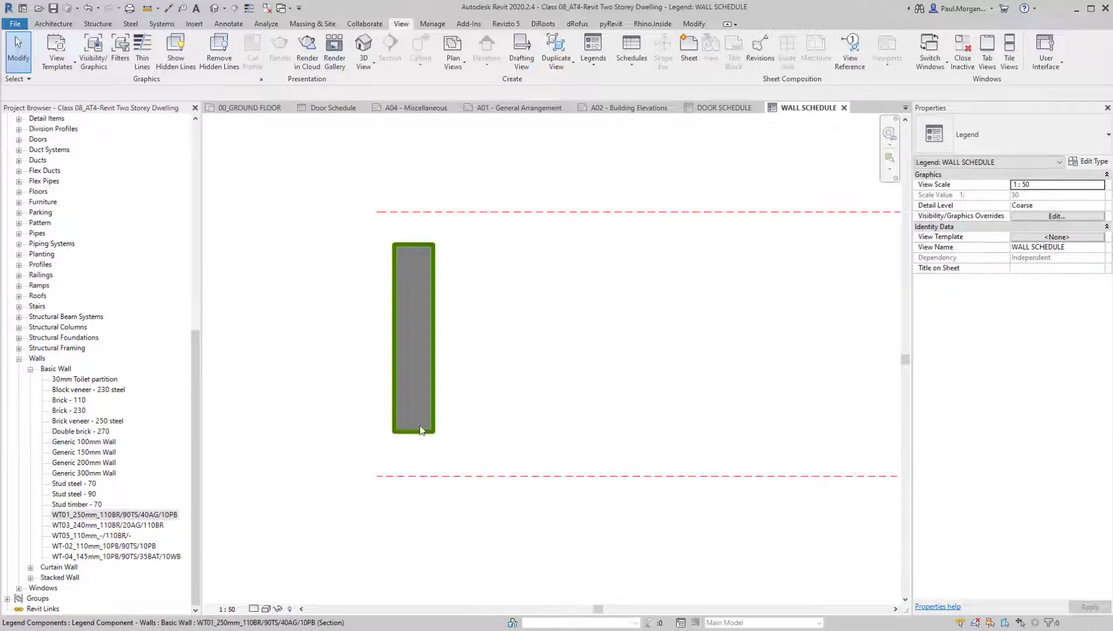
# Set the WALL SCHEDULE legend's detail level to Fine and turn on Thin Lines
pyautogui.click(254, 609)
pyautogui.click(264, 598)
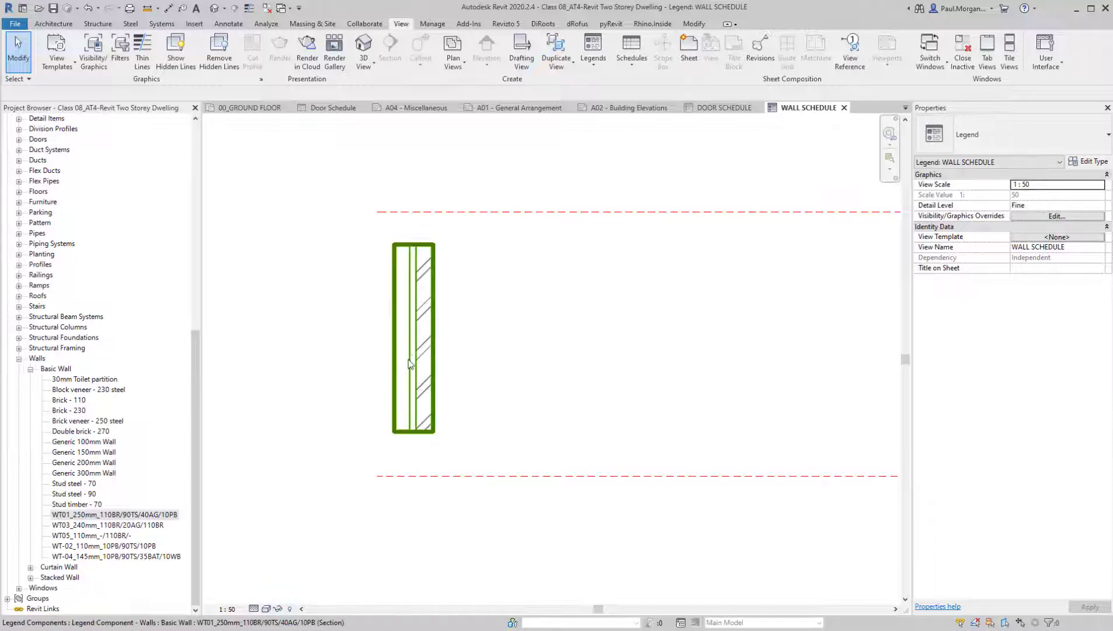
pyautogui.scroll(3, 410, 359)
pyautogui.moveTo(519, 410); pyautogui.dragTo(551, 422, button='middle')
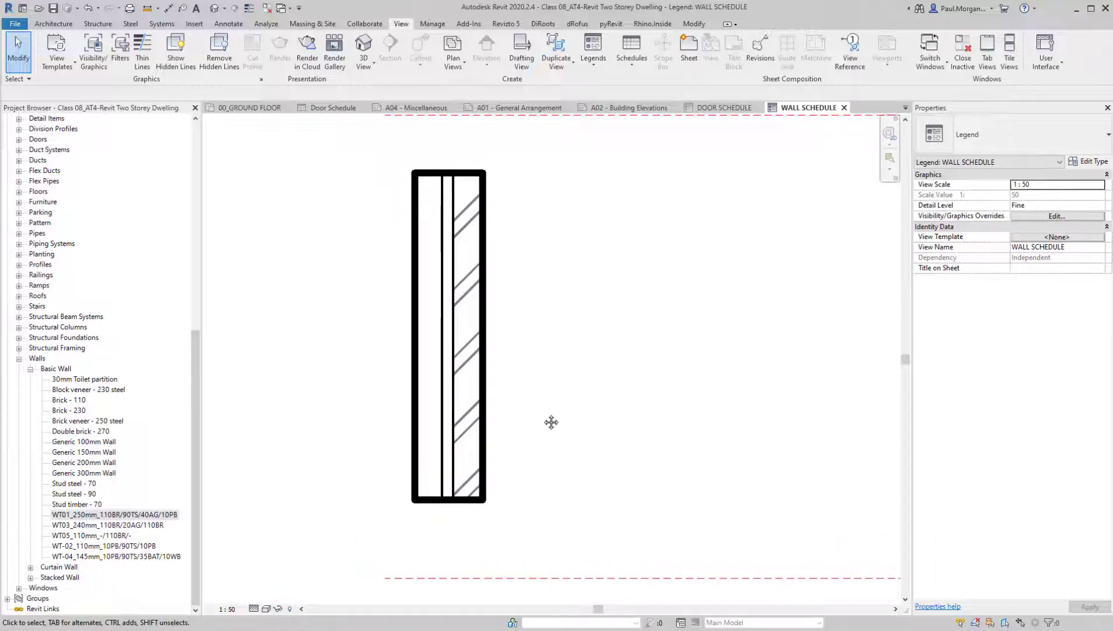
pyautogui.press('t')
pyautogui.press('l')
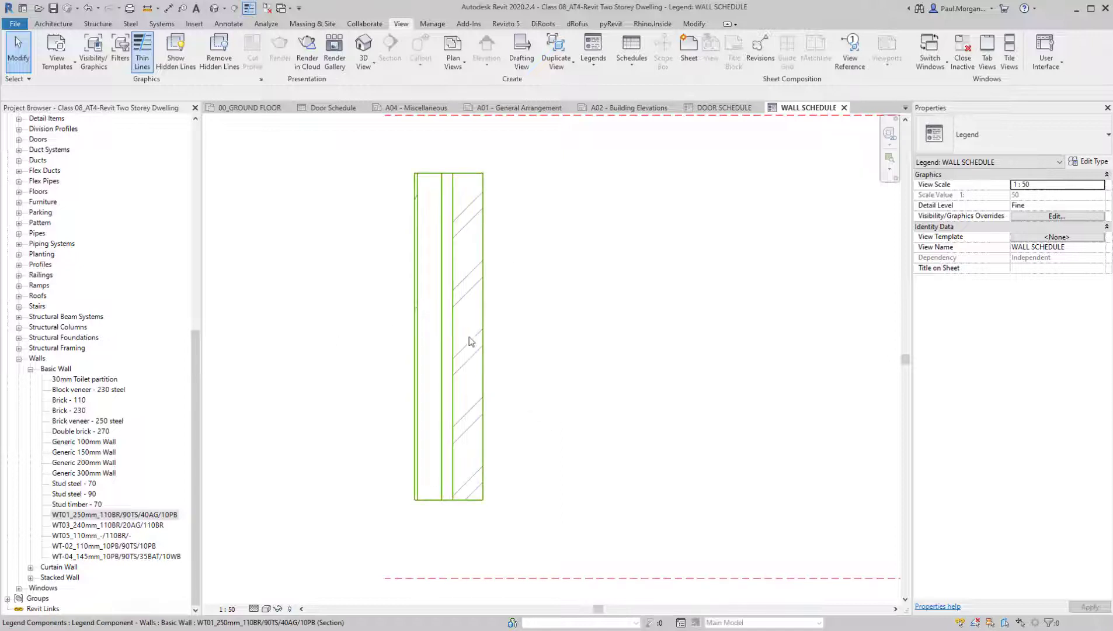
pyautogui.moveTo(467, 343); pyautogui.dragTo(512, 380, button='middle')
pyautogui.moveTo(582, 474); pyautogui.dragTo(569, 451, button='middle')
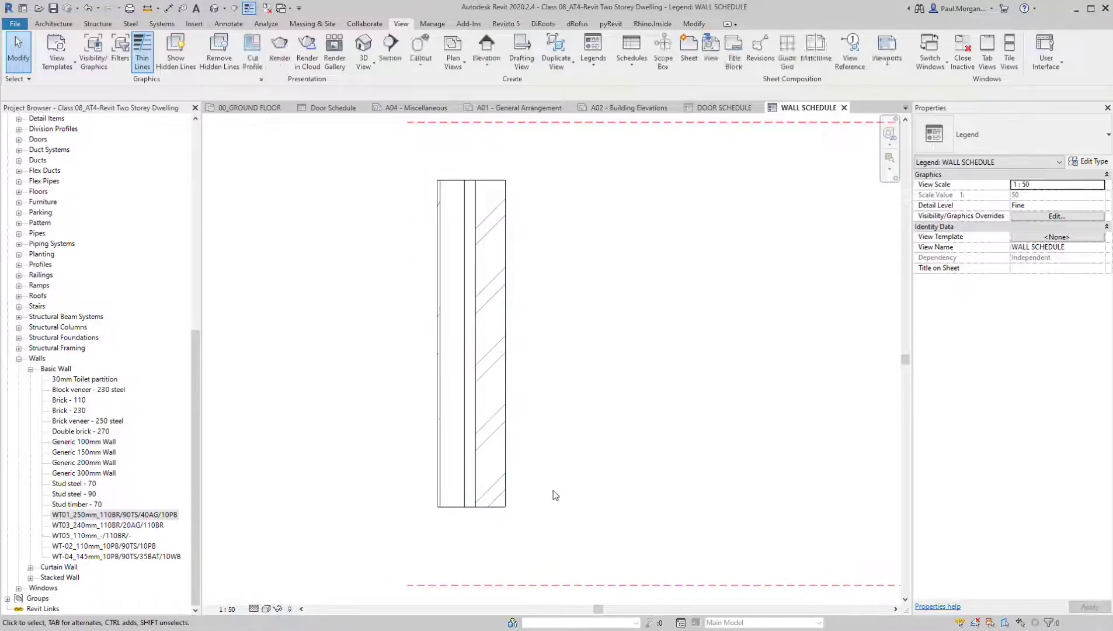
pyautogui.scroll(-1, 553, 491)
pyautogui.click(481, 432)
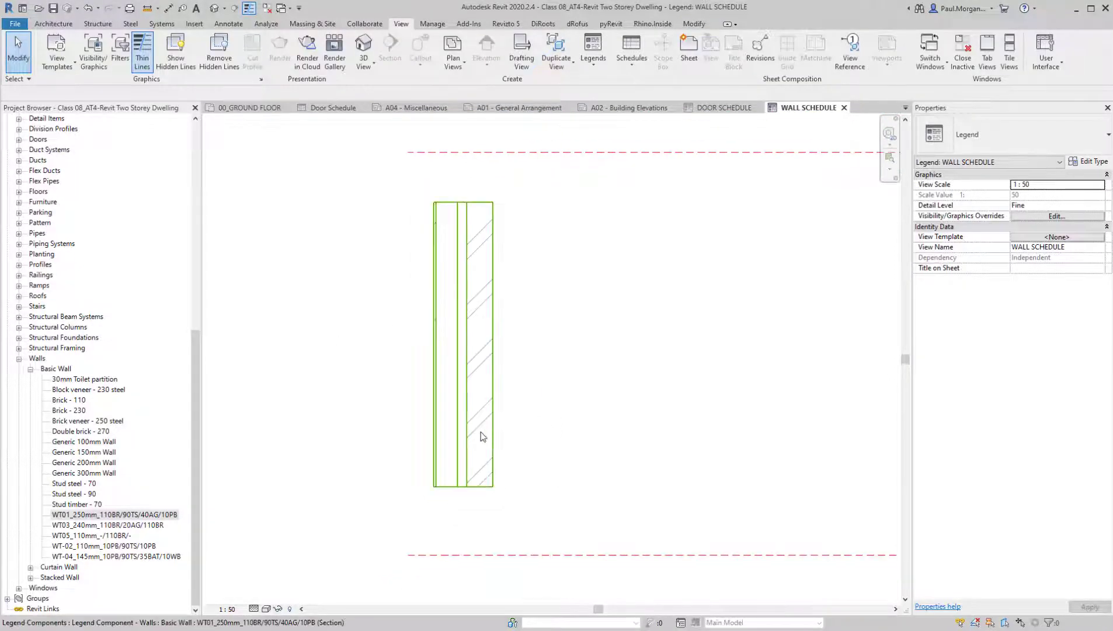
pyautogui.press('Escape')
pyautogui.moveTo(541, 450); pyautogui.dragTo(552, 447, button='middle')
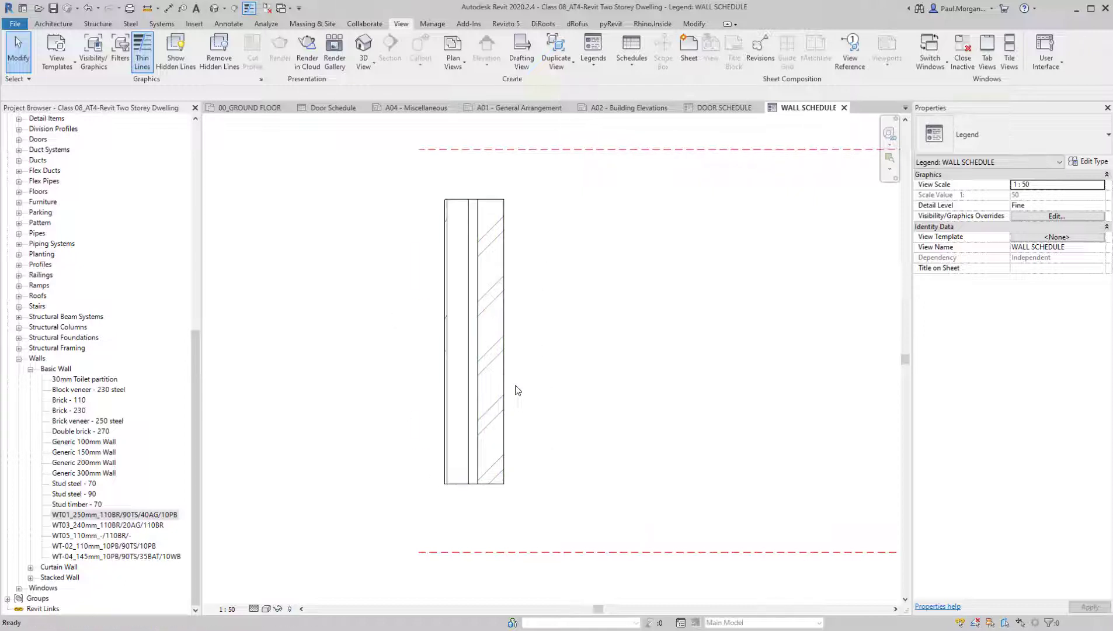
pyautogui.press('d')
pyautogui.press('i')
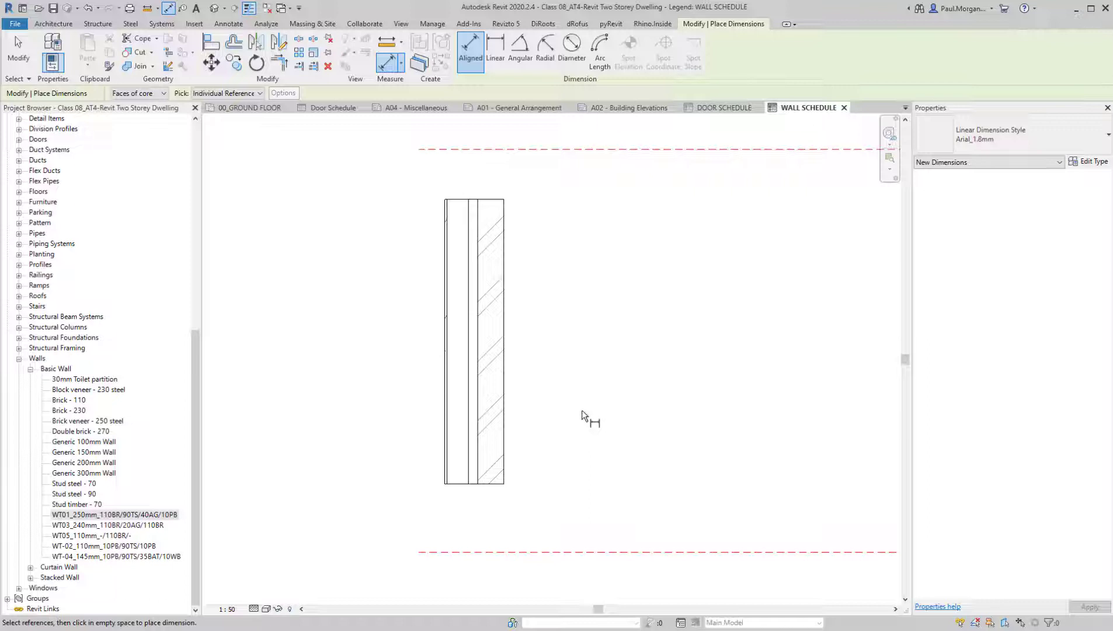
pyautogui.press('Escape')
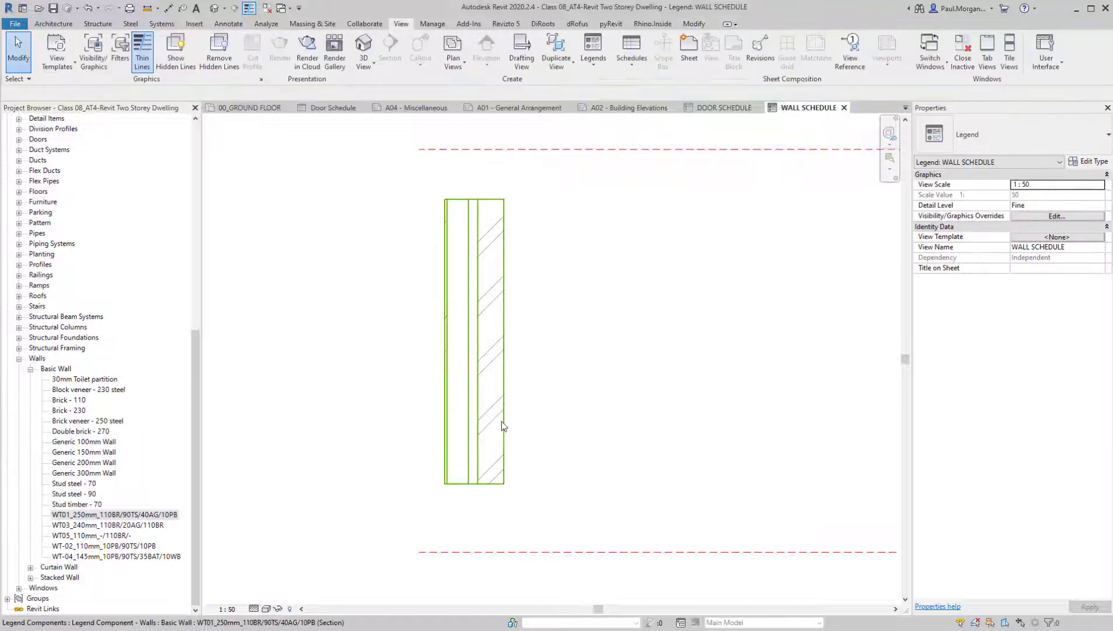
# Turn Thin Lines off and on again to compare the line weights of the wall component
pyautogui.press('t')
pyautogui.press('l')
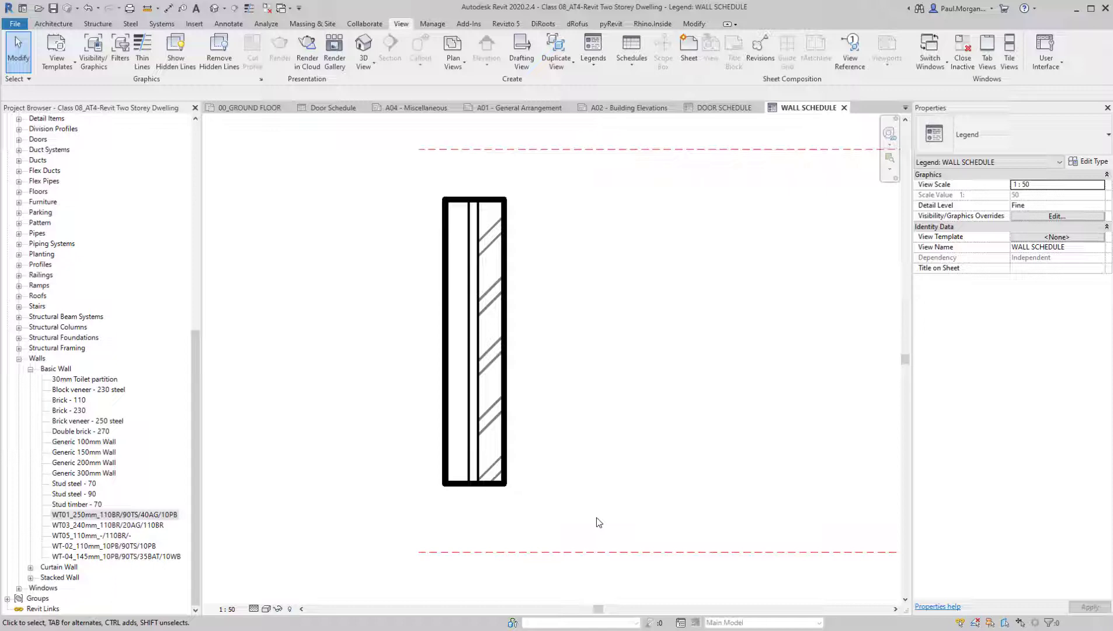
pyautogui.press('t')
pyautogui.press('l')
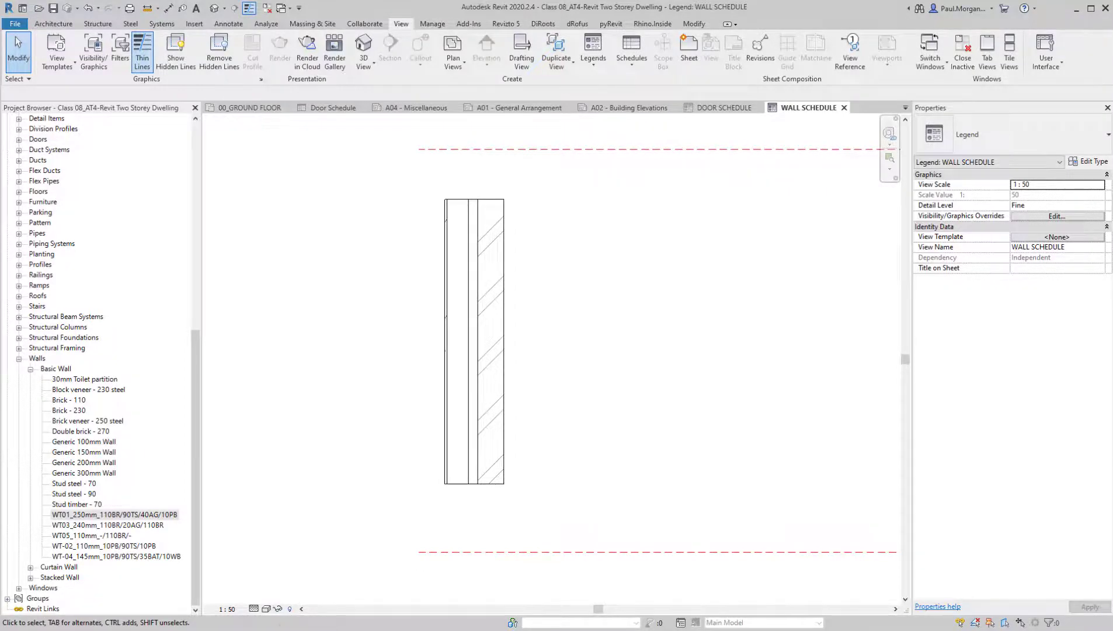
# Switch to Revu, examine wall type WFT1 in the WALL TYPES LEGEND of the example construction PDF, and return to Revit
pyautogui.click(281, 630)
pyautogui.moveTo(683, 211); pyautogui.dragTo(617, 315)
pyautogui.scroll(4, 564, 241)
pyautogui.moveTo(564, 241); pyautogui.dragTo(565, 427)
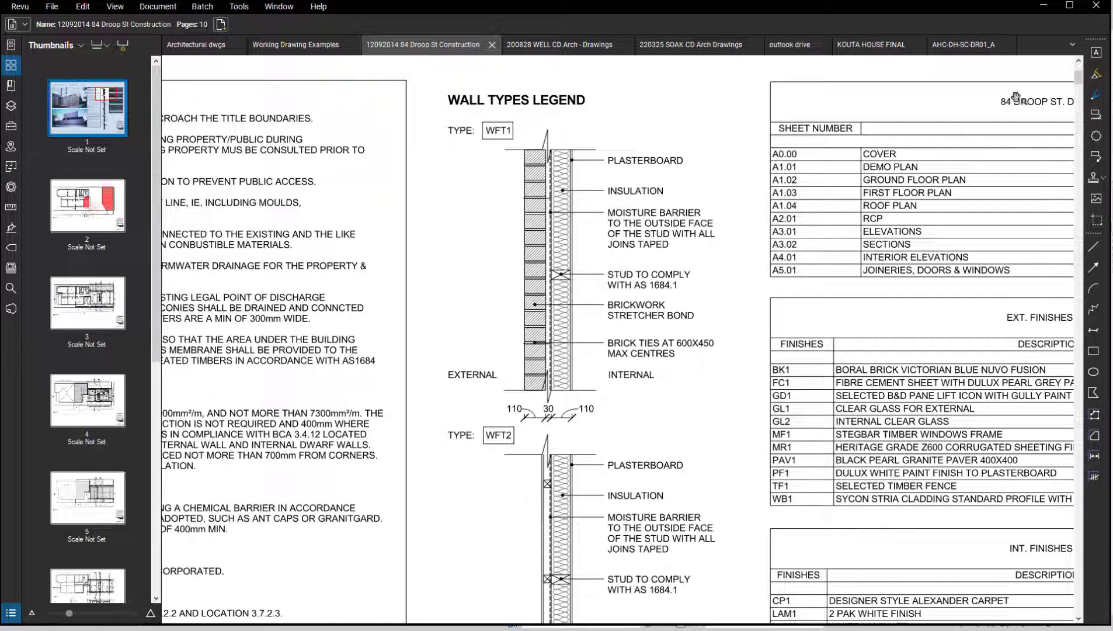
pyautogui.click(1044, 5)
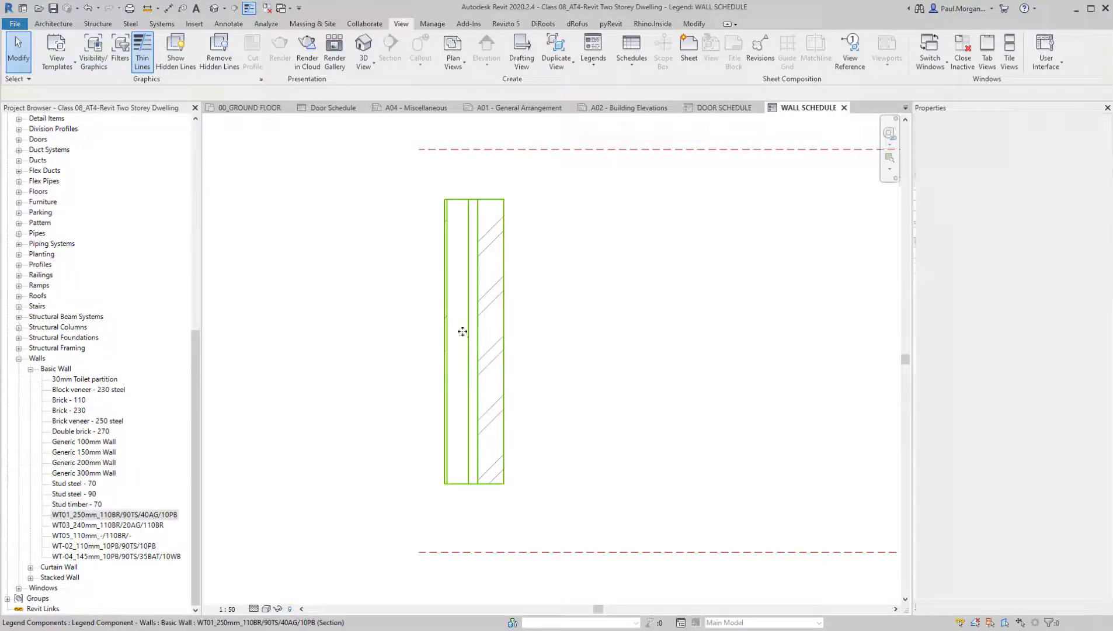
pyautogui.click(459, 351)
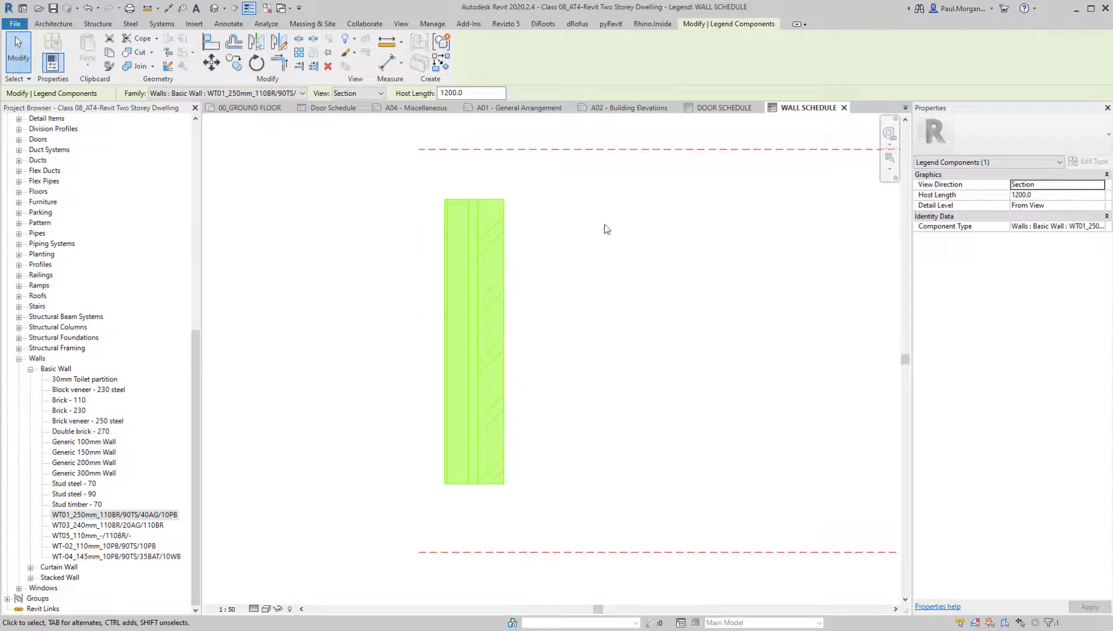
pyautogui.click(509, 422)
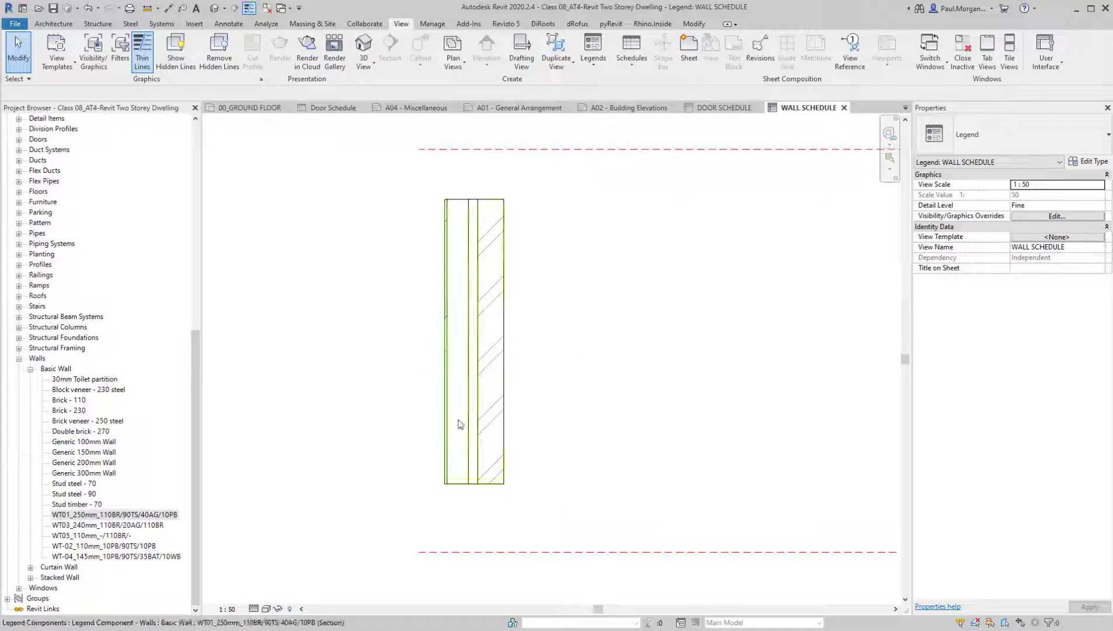
pyautogui.click(470, 319)
pyautogui.click(613, 335)
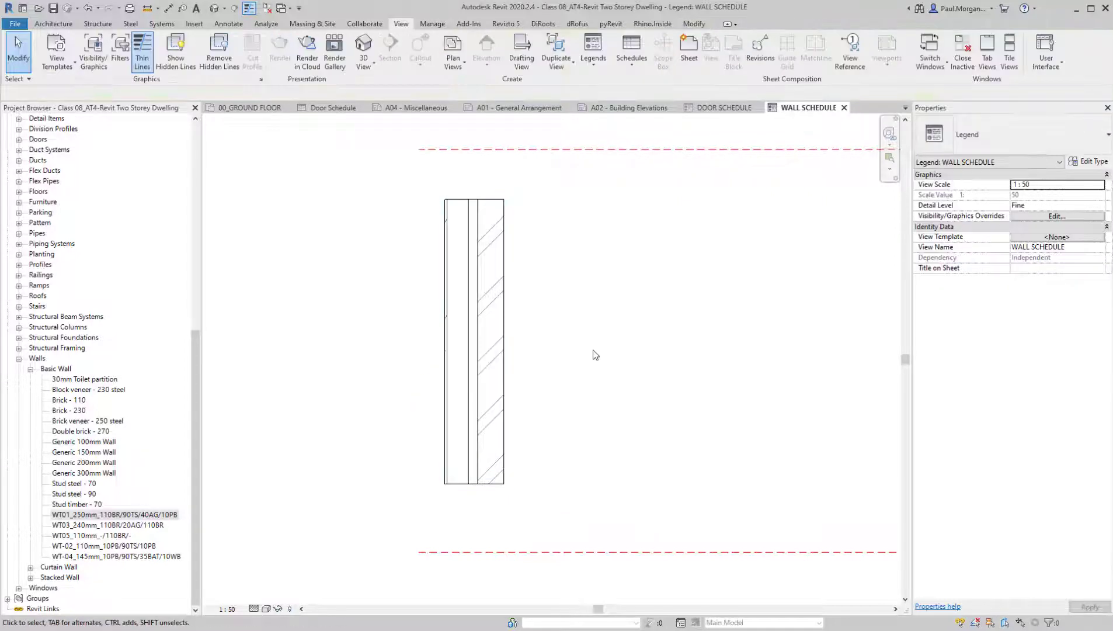
pyautogui.moveTo(595, 355); pyautogui.dragTo(607, 378, button='middle')
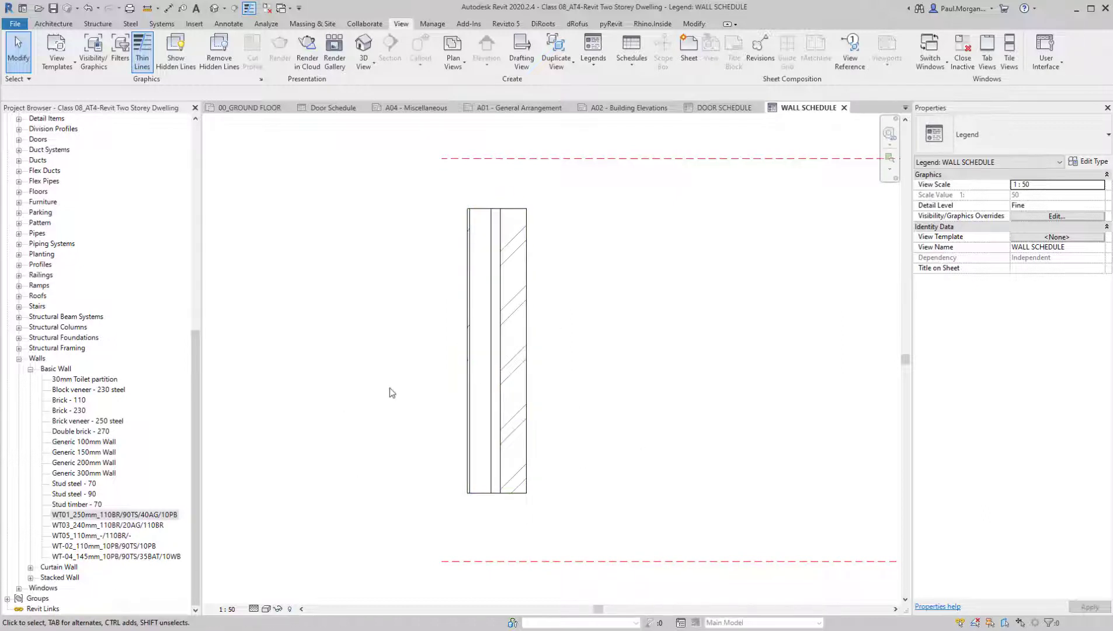
pyautogui.moveTo(521, 366); pyautogui.dragTo(536, 370, button='middle')
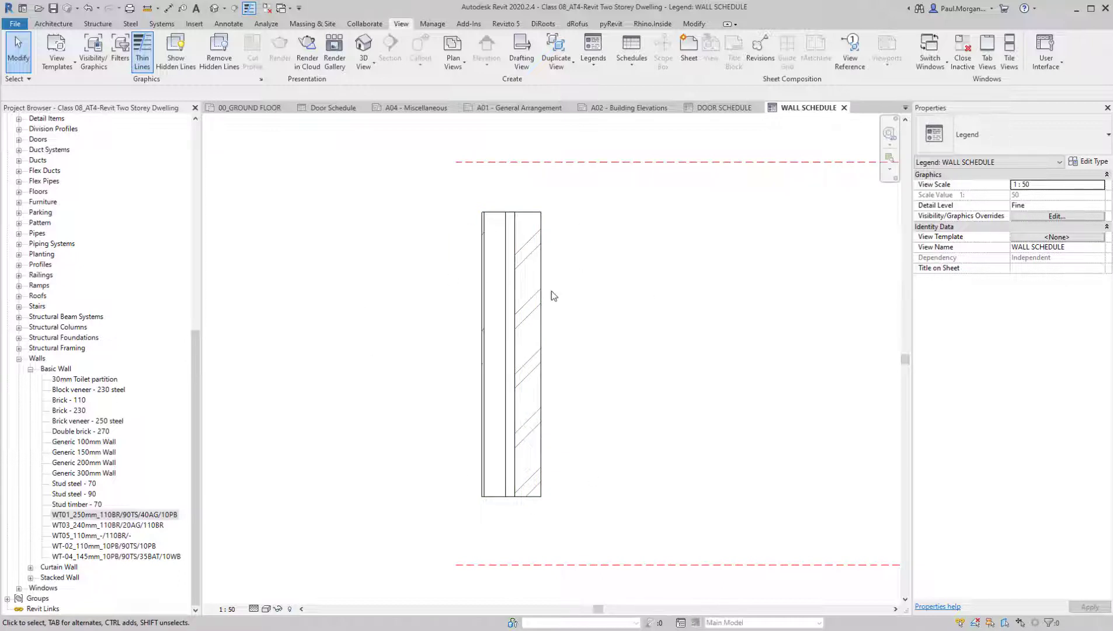
pyautogui.click(532, 307)
pyautogui.click(595, 293)
pyautogui.click(489, 336)
pyautogui.click(604, 391)
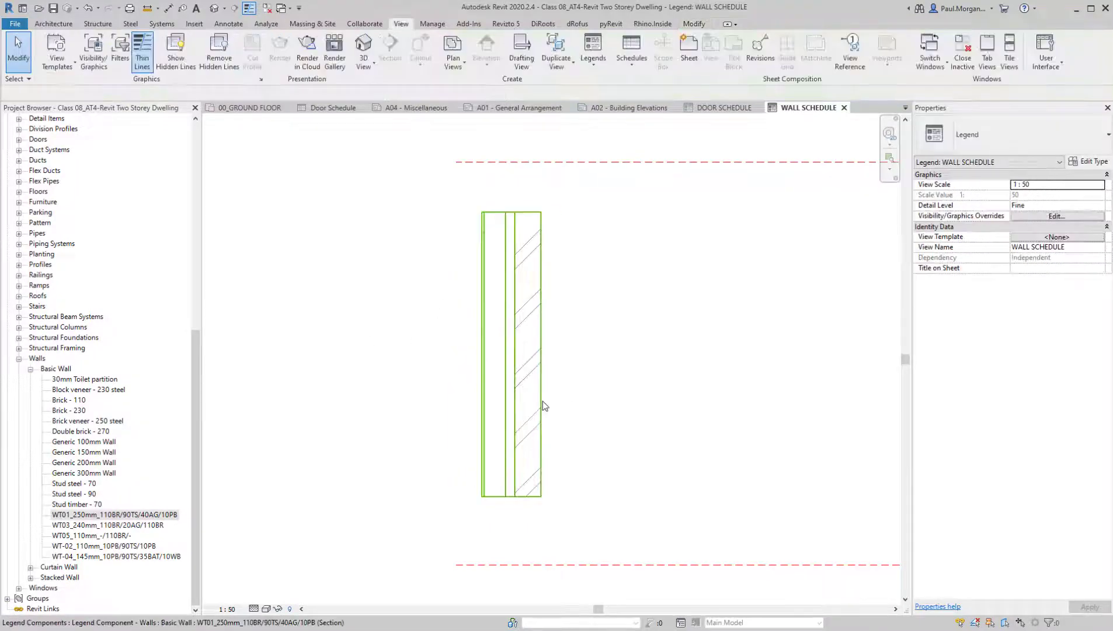
pyautogui.click(543, 402)
pyautogui.click(596, 399)
pyautogui.moveTo(610, 422); pyautogui.dragTo(589, 403, button='middle')
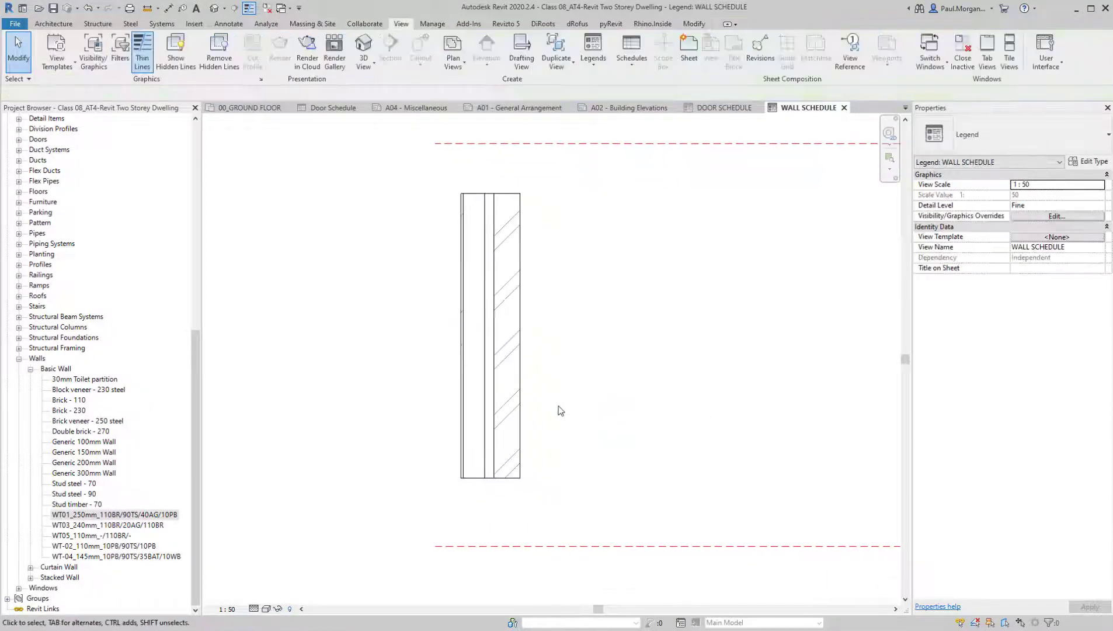
# Try to tag the WT01 wall component in the legend
pyautogui.press('t')
pyautogui.press('g')
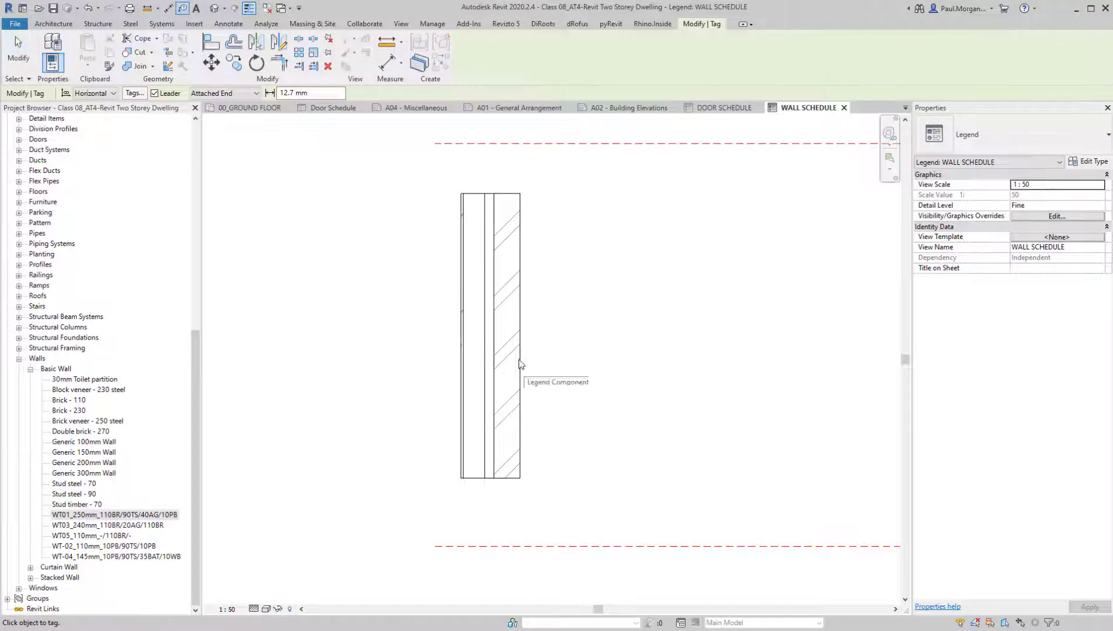
pyautogui.press('Escape')
pyautogui.press('Escape')
pyautogui.click(468, 292)
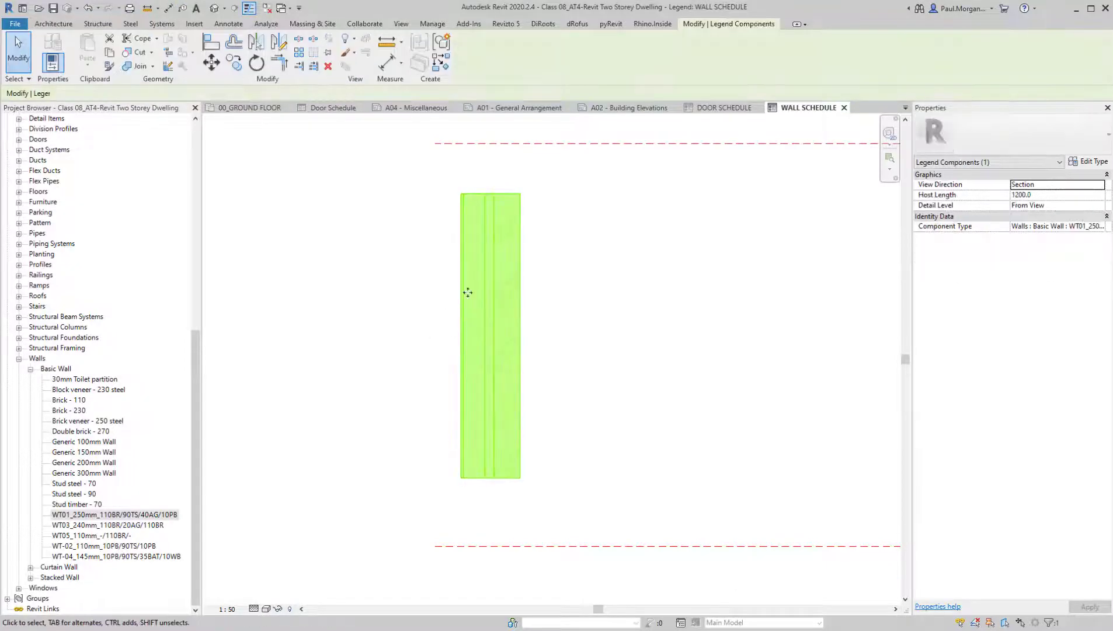
pyautogui.press('Escape')
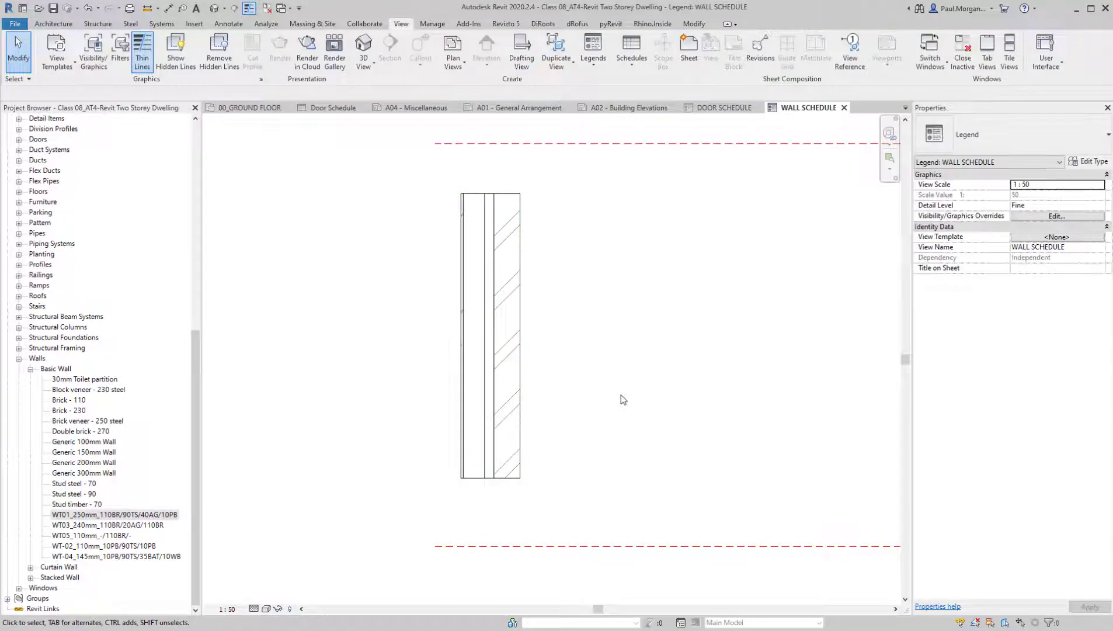
# Draw a vertical reference plane to the right of the WT01 wall component, slightly taller than the component
pyautogui.click(509, 360)
pyautogui.click(600, 366)
pyautogui.moveTo(620, 386); pyautogui.dragTo(579, 397, button='middle')
pyautogui.press('r')
pyautogui.press('p')
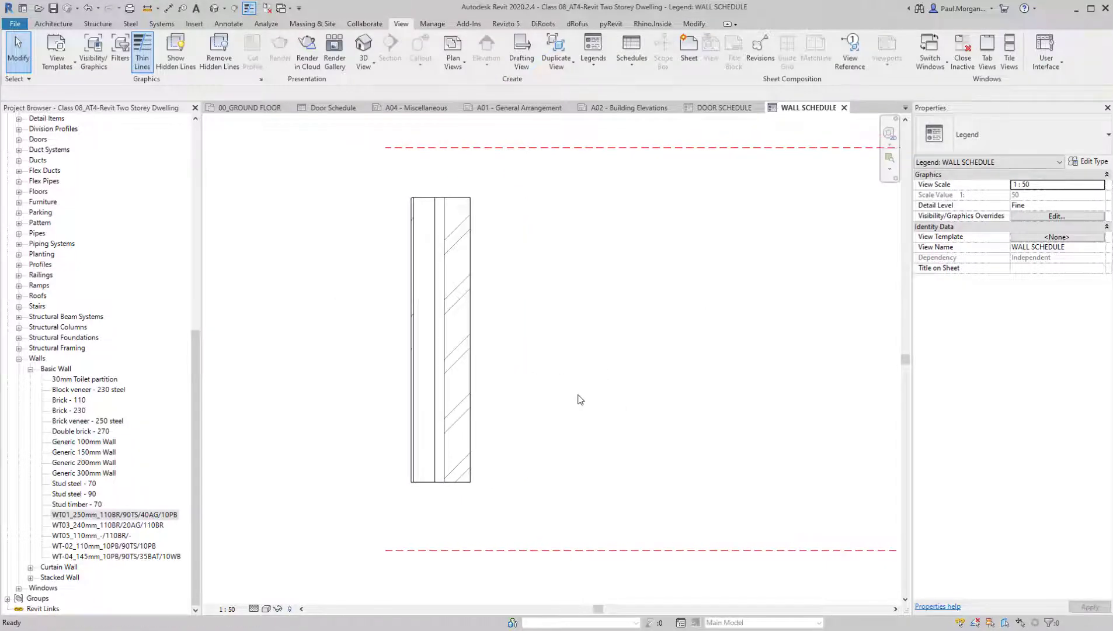
pyautogui.click(544, 190)
pyautogui.click(544, 504)
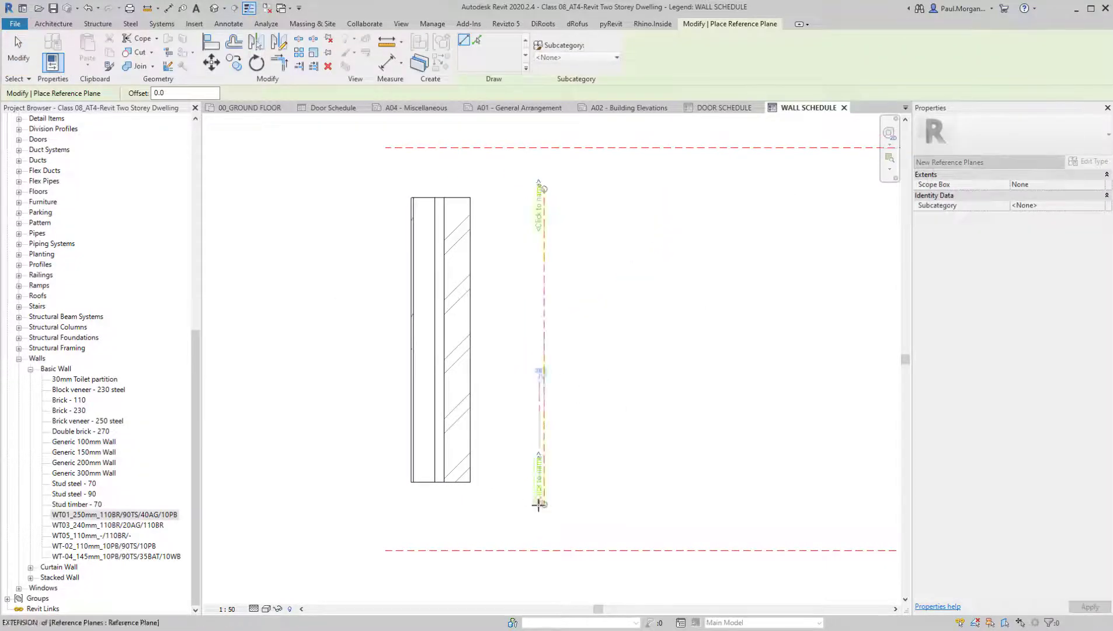
pyautogui.press('Escape')
pyautogui.press('Escape')
# Copy the vertical reference plane 110 mm towards the wall component to mark the brick layer
pyautogui.click(546, 411)
pyautogui.press('c')
pyautogui.press('o')
pyautogui.click(546, 409)
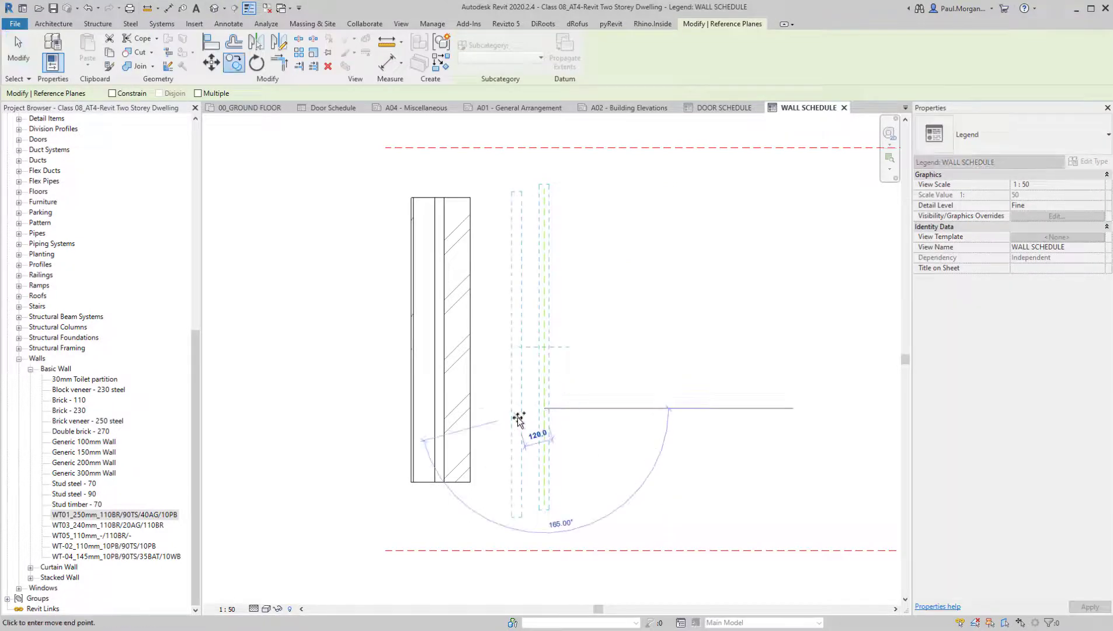
pyautogui.write('110')
pyautogui.press('Return')
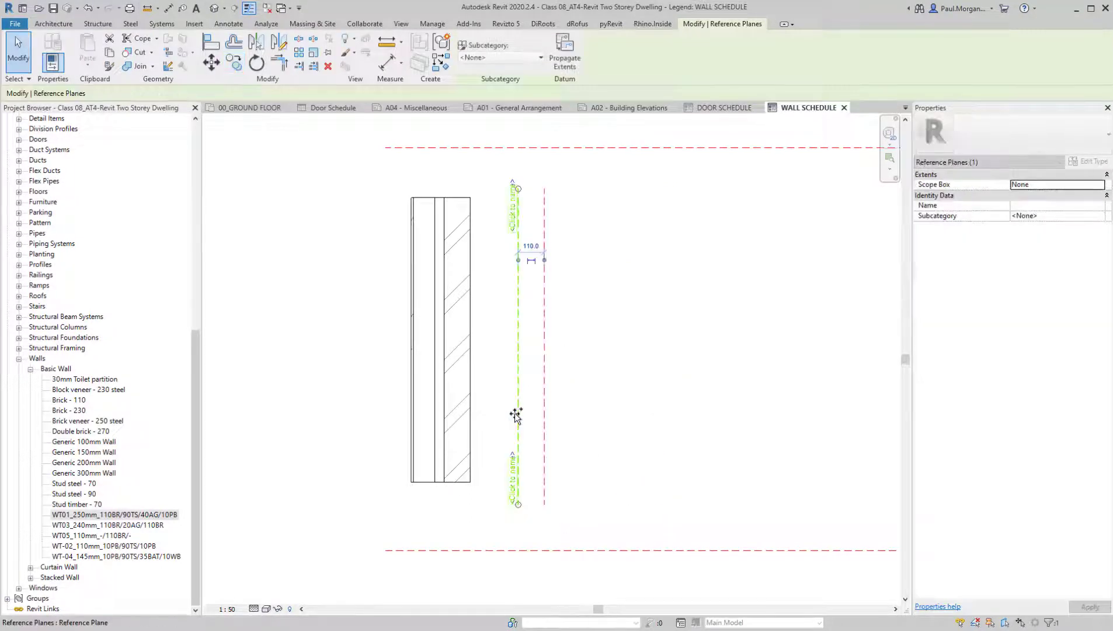
# Copy the newest reference plane 40 mm towards the wall component for the air gap, and copy that plane again for the 90 mm stud layer
pyautogui.press('c')
pyautogui.press('o')
pyautogui.click(517, 413)
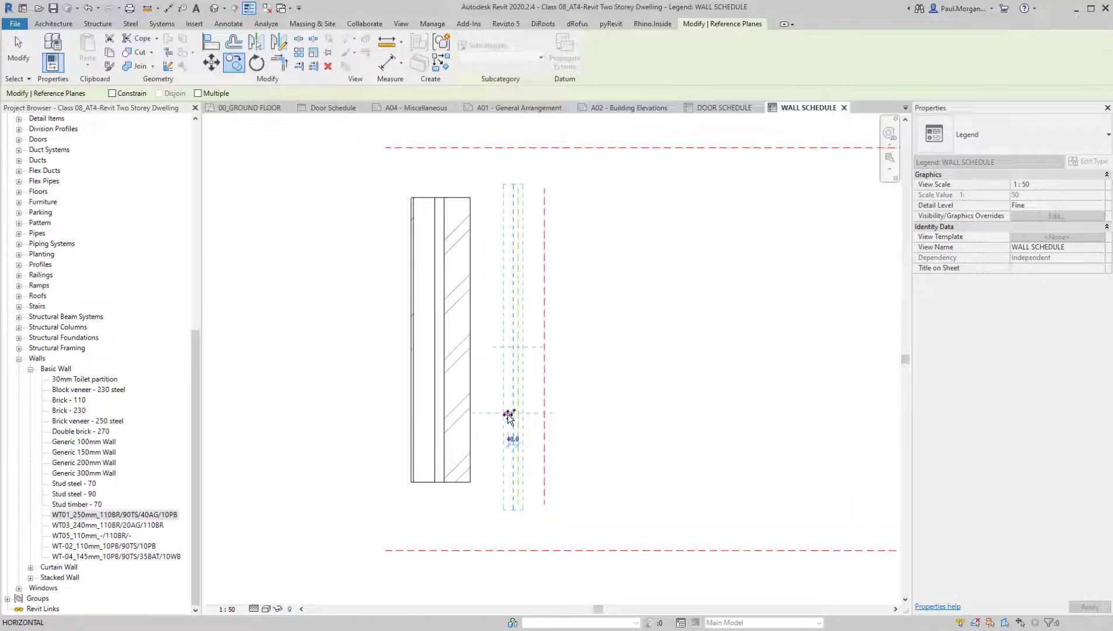
pyautogui.click(508, 415)
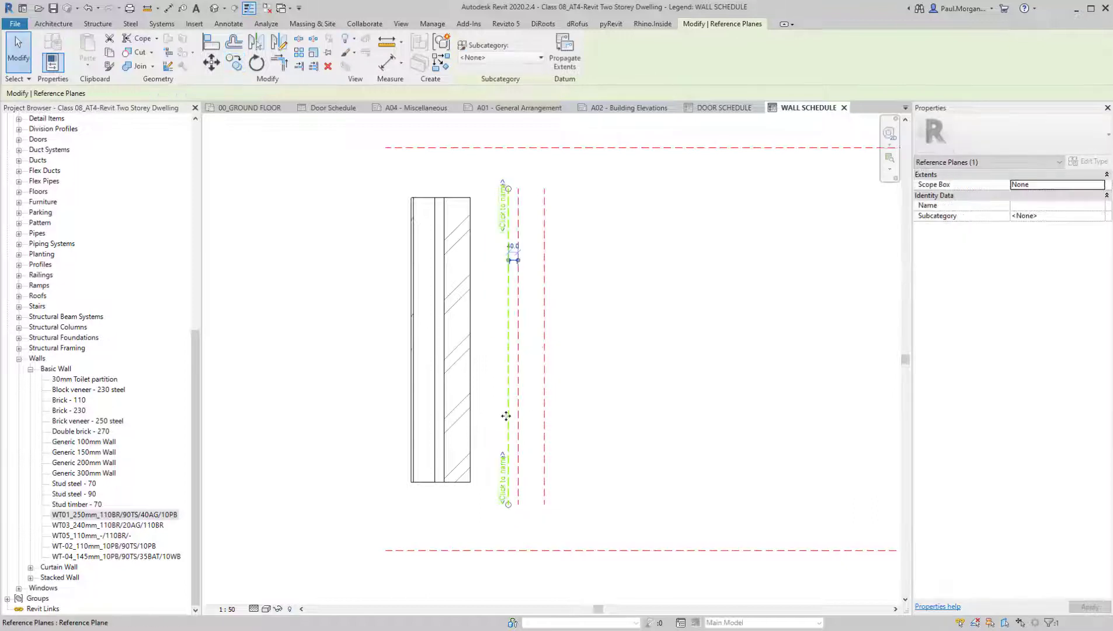
pyautogui.press('c')
pyautogui.press('o')
pyautogui.click(507, 416)
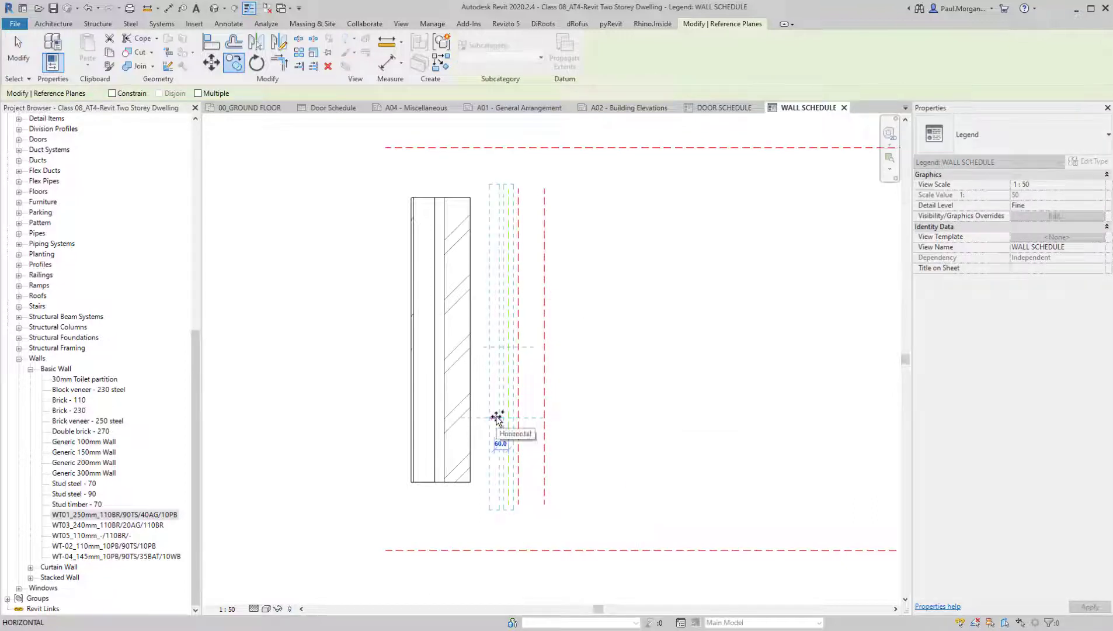
pyautogui.click(497, 418)
# Copy the stud layer's inner reference plane 10 mm towards the wall component to mark the plasterboard layer
pyautogui.press('c')
pyautogui.press('o')
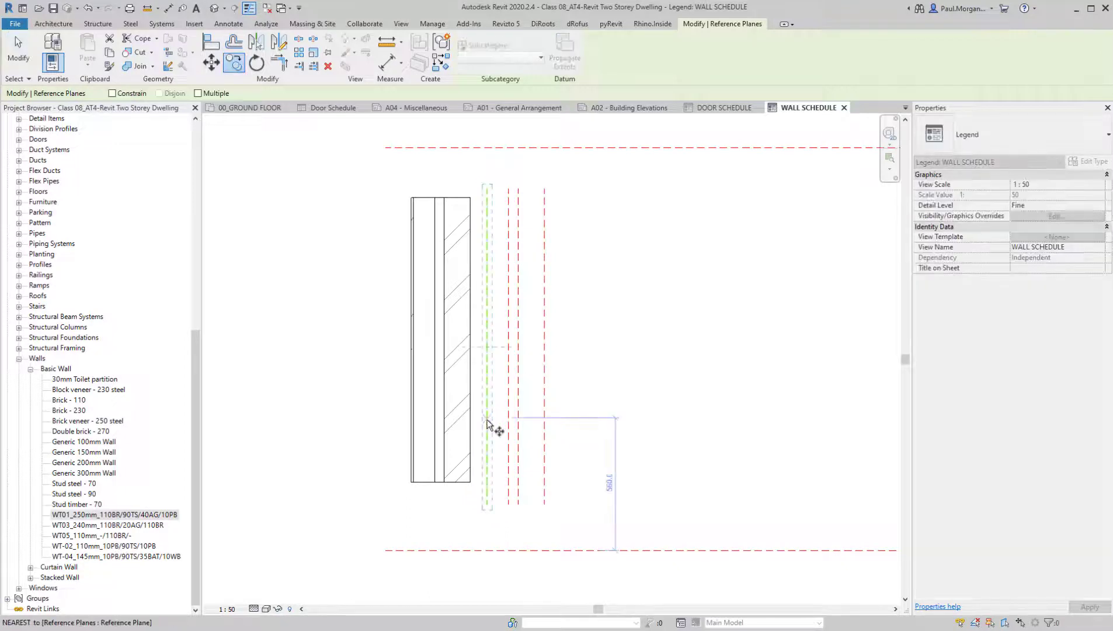
pyautogui.click(487, 419)
pyautogui.write('10')
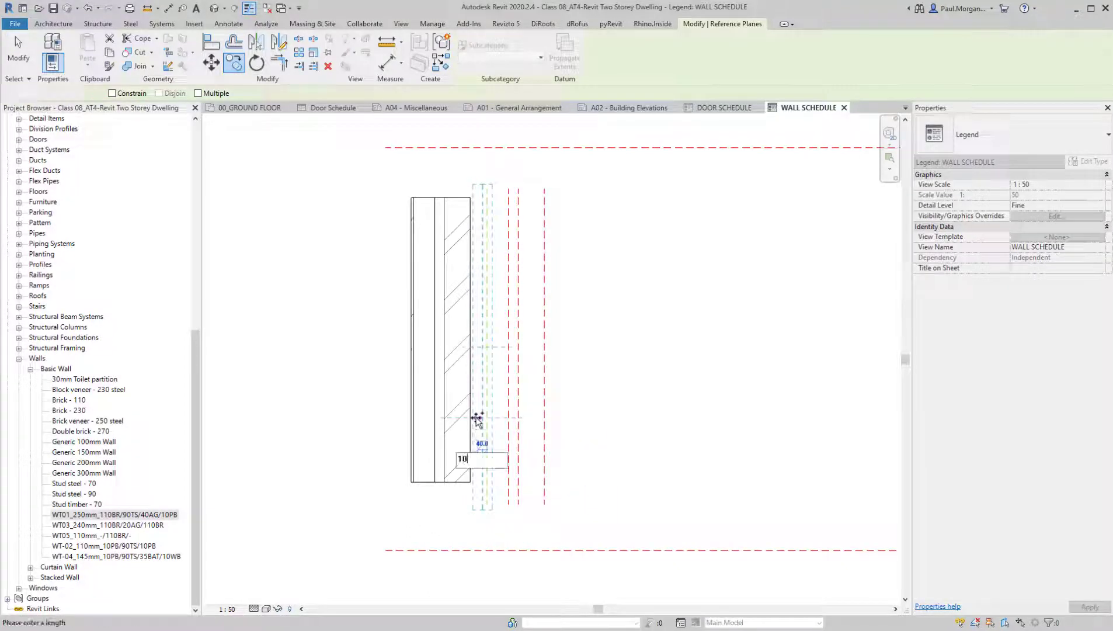
pyautogui.press('Return')
pyautogui.press('Escape')
pyautogui.moveTo(537, 426); pyautogui.dragTo(561, 437, button='middle')
pyautogui.scroll(1, 563, 440)
pyautogui.moveTo(645, 412)
pyautogui.mouseDown(button='middle')
pyautogui.moveTo(643, 432)
pyautogui.moveTo(623, 405)
pyautogui.mouseUp(button='middle')
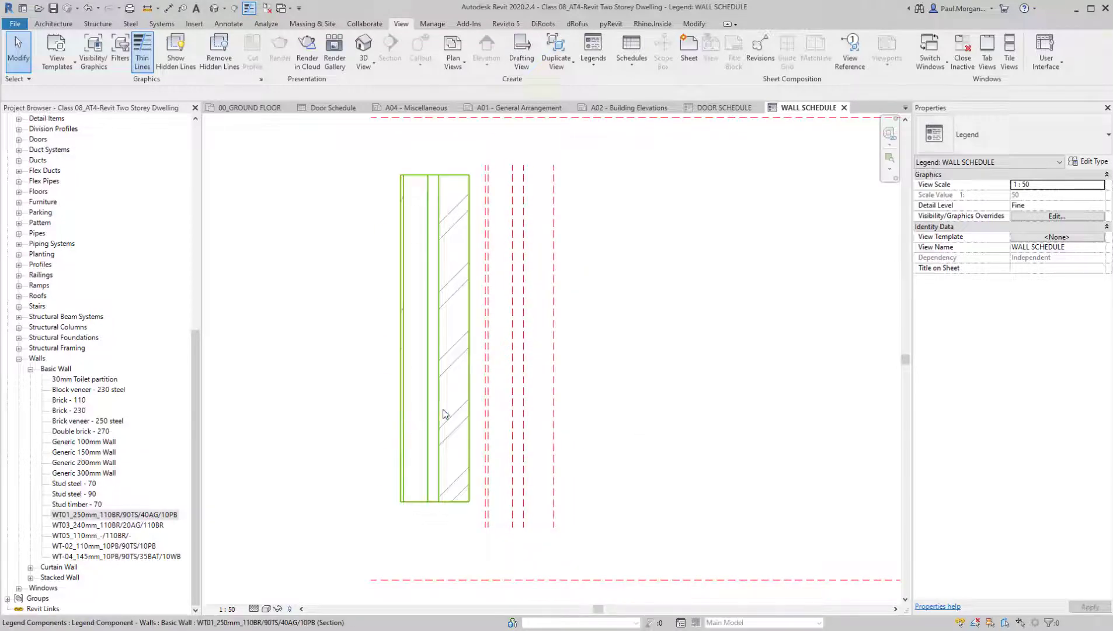
# Move the WT01 wall component further left, clear of the vertical reference planes
pyautogui.moveTo(443, 409); pyautogui.dragTo(314, 384)
pyautogui.click(759, 420)
pyautogui.moveTo(612, 344); pyautogui.dragTo(642, 388, button='middle')
pyautogui.moveTo(722, 404); pyautogui.dragTo(704, 404, button='middle')
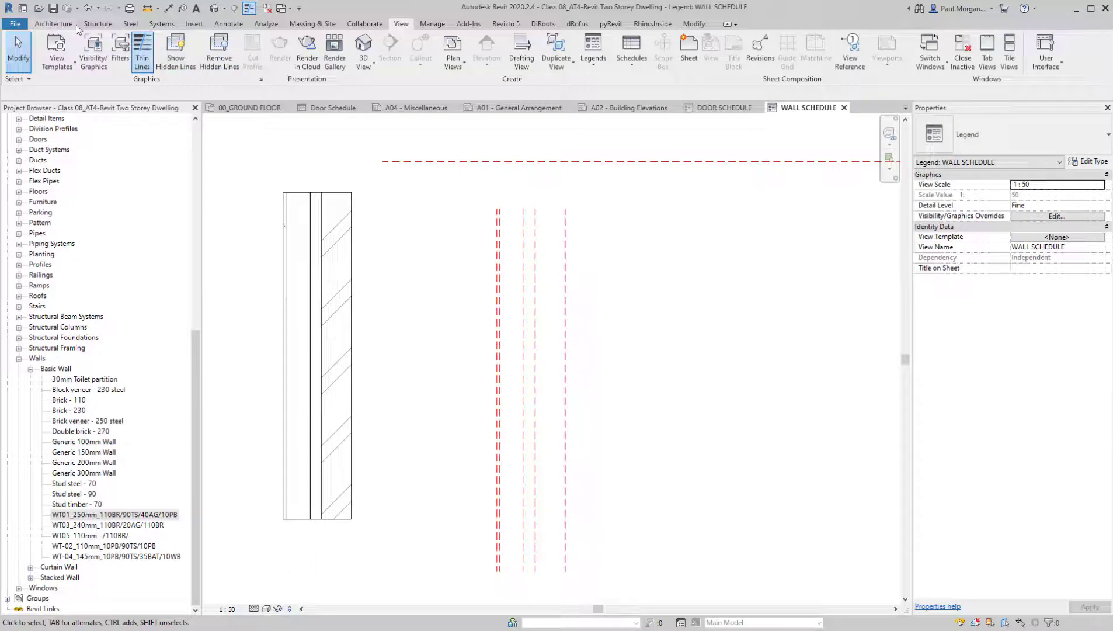
# Place a Brick repeating detail about 1320 mm long up the outermost reference plane, with the bricks filling the 110 mm layer
pyautogui.click(235, 26)
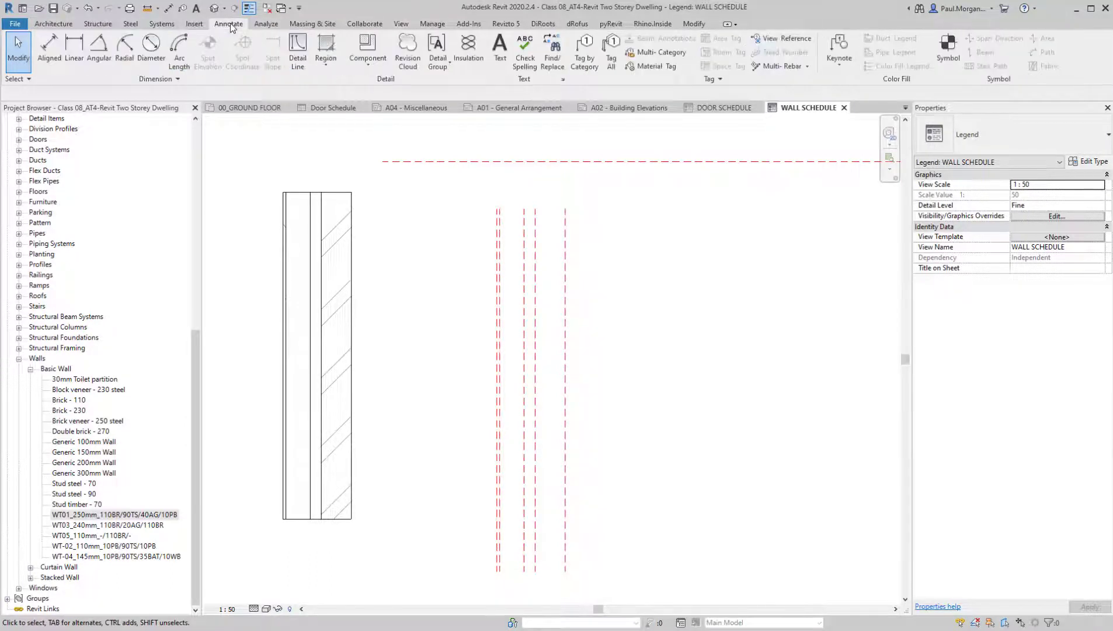
pyautogui.click(379, 63)
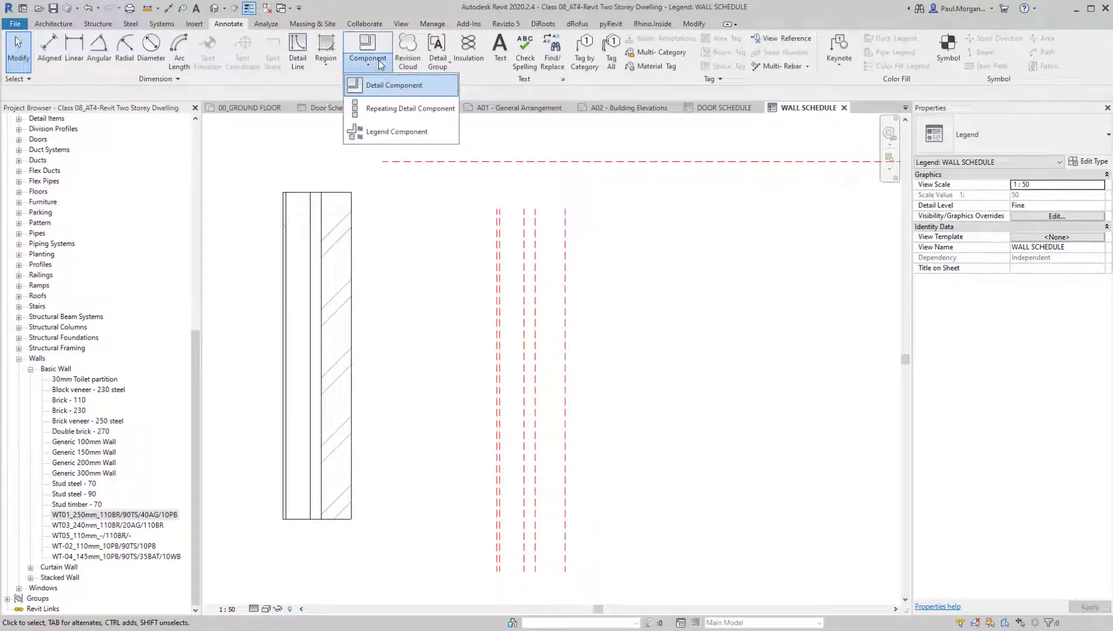
pyautogui.click(377, 109)
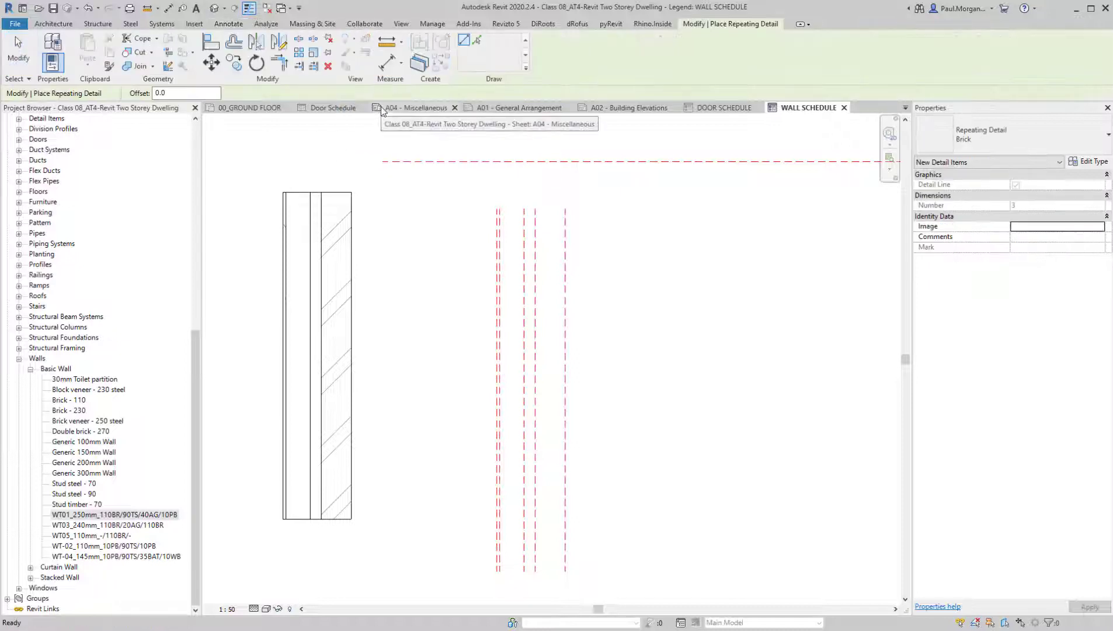
pyautogui.click(968, 140)
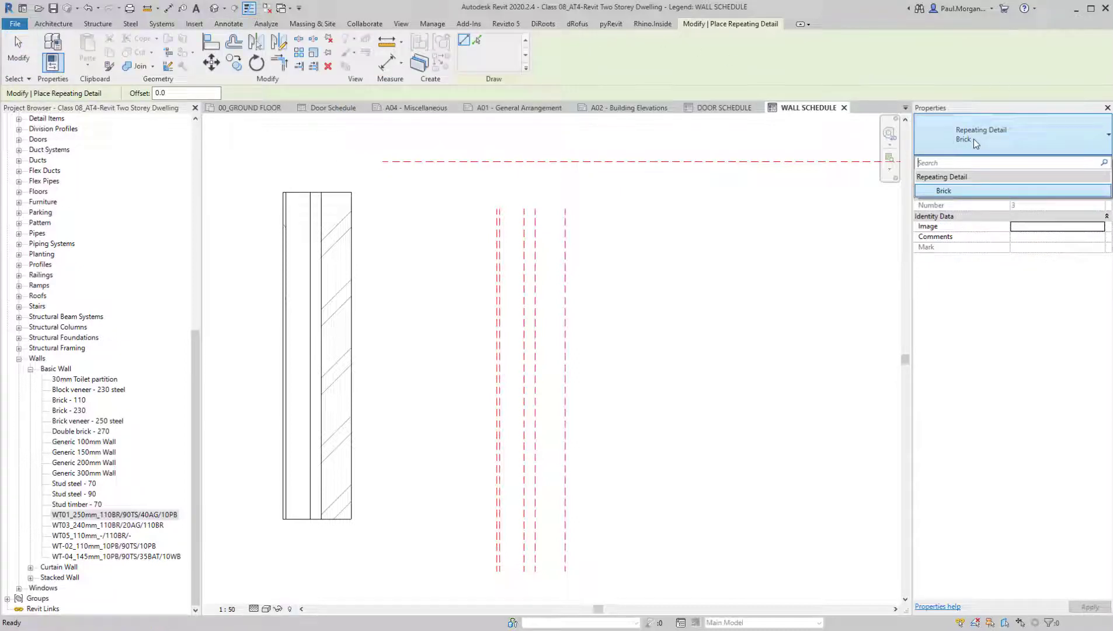
pyautogui.click(962, 192)
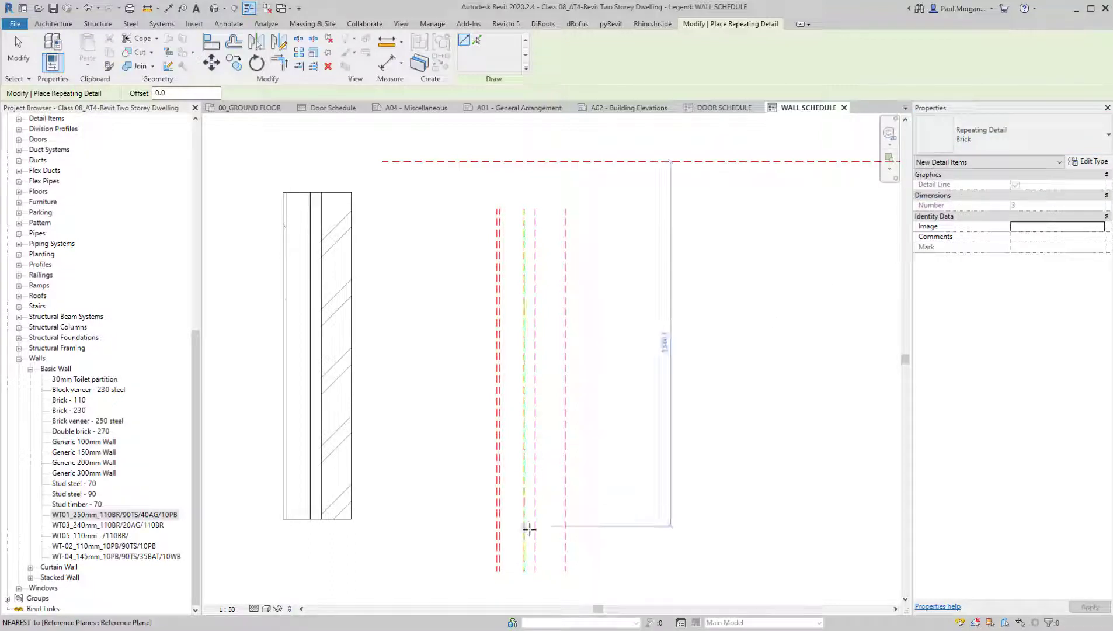
pyautogui.click(565, 572)
pyautogui.press('space')
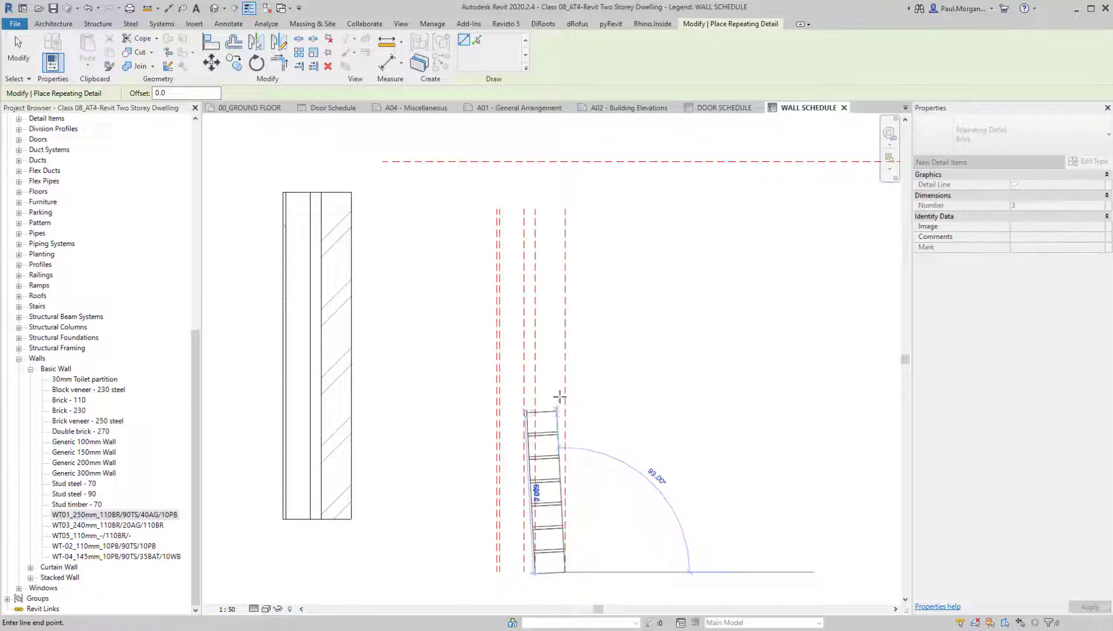
pyautogui.click(564, 219)
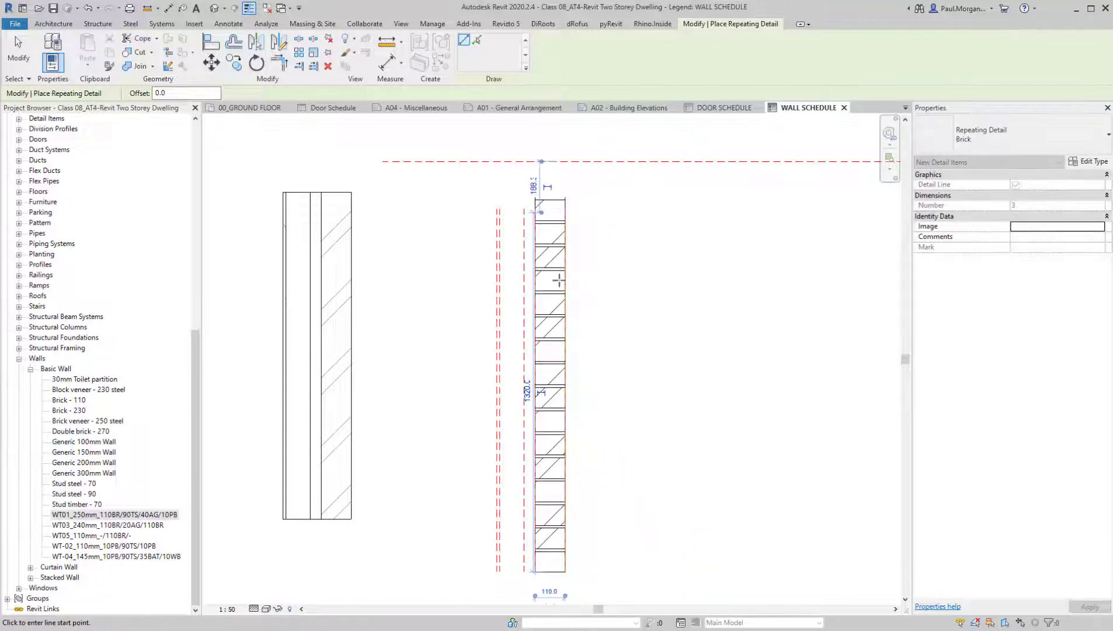
pyautogui.press('Escape')
pyautogui.press('Escape')
# Turn Thin Lines off and on again to compare the line weights of the brick detail and the wall component
pyautogui.scroll(2, 586, 572)
pyautogui.scroll(-2, 578, 514)
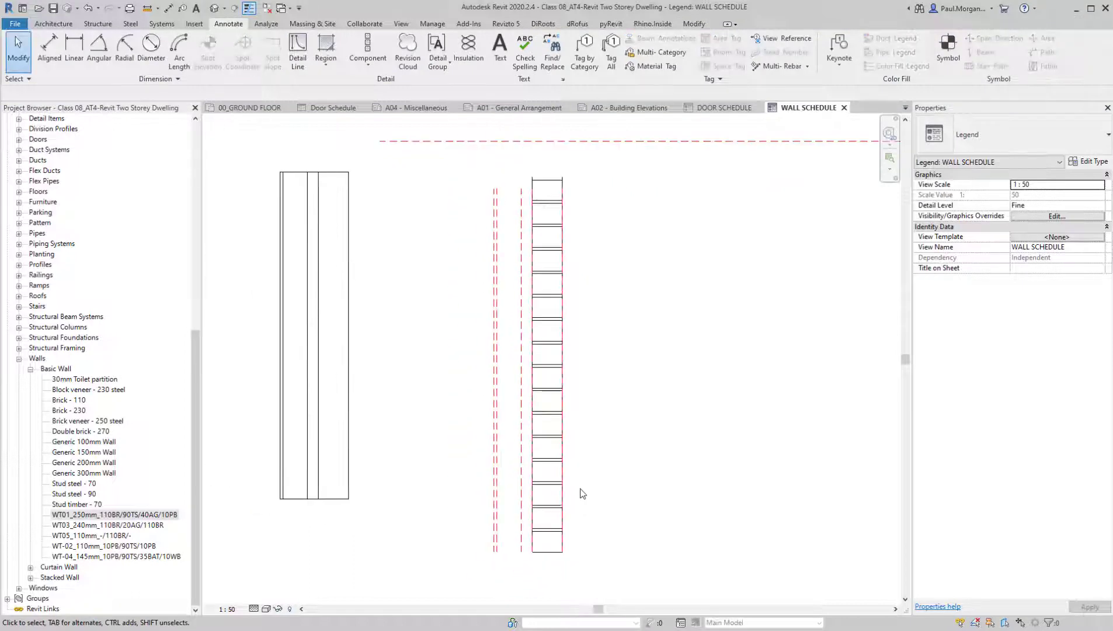
pyautogui.moveTo(581, 490); pyautogui.dragTo(600, 505, button='middle')
pyautogui.press('t')
pyautogui.press('l')
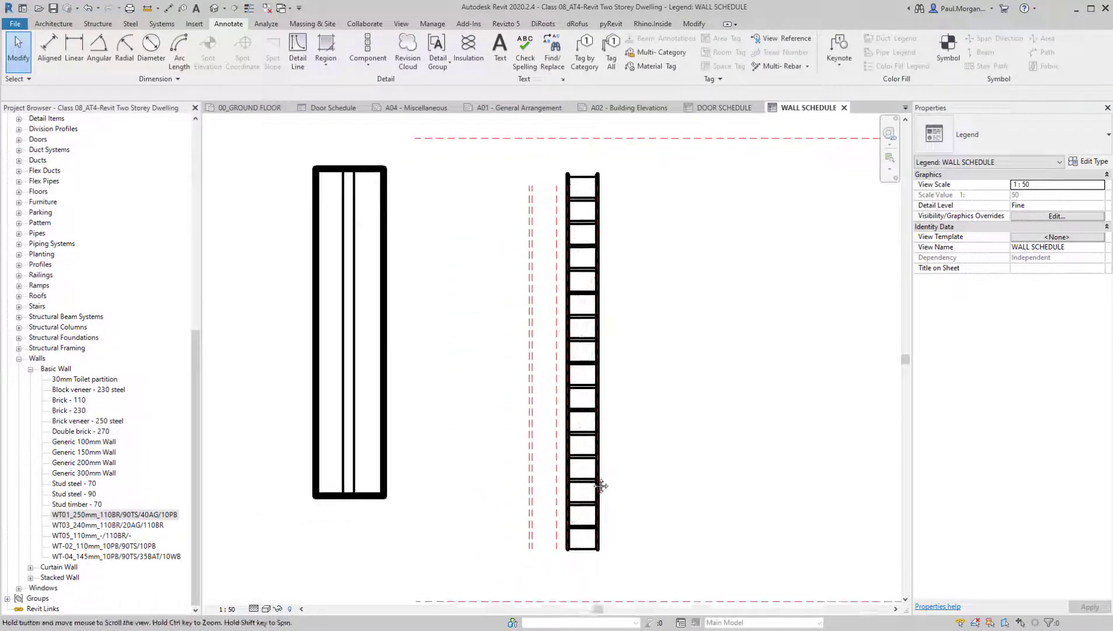
pyautogui.press('t')
pyautogui.press('l')
pyautogui.scroll(3, 602, 518)
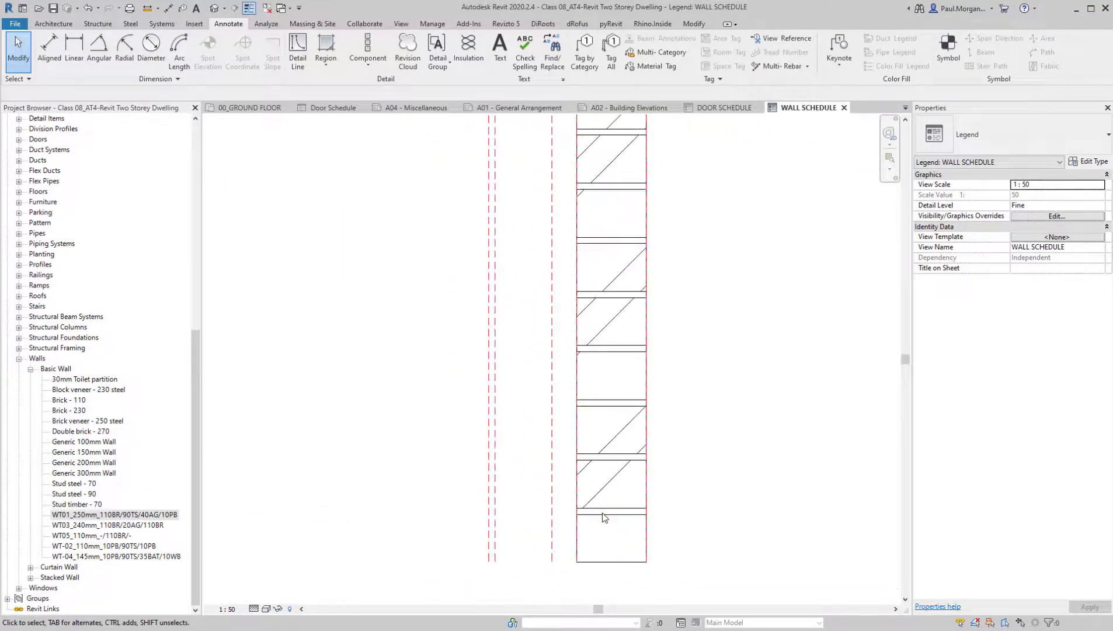
pyautogui.scroll(-3, 602, 522)
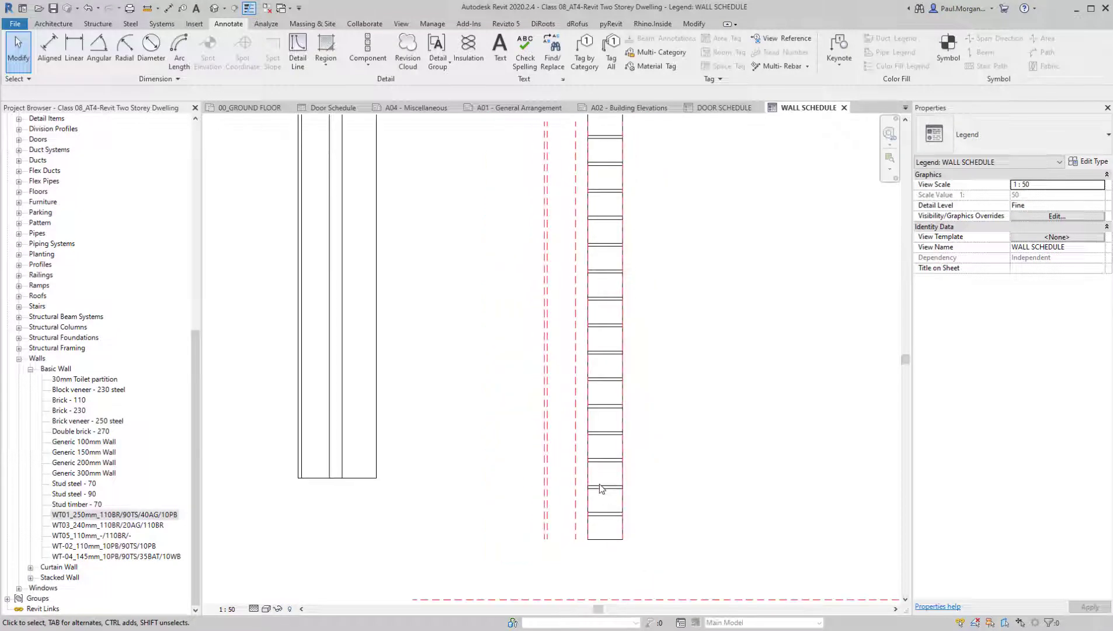
# Try to adjust the upper end of the Brick repeating detail
pyautogui.click(605, 454)
pyautogui.scroll(-1, 605, 448)
pyautogui.moveTo(612, 426); pyautogui.dragTo(577, 407, button='middle')
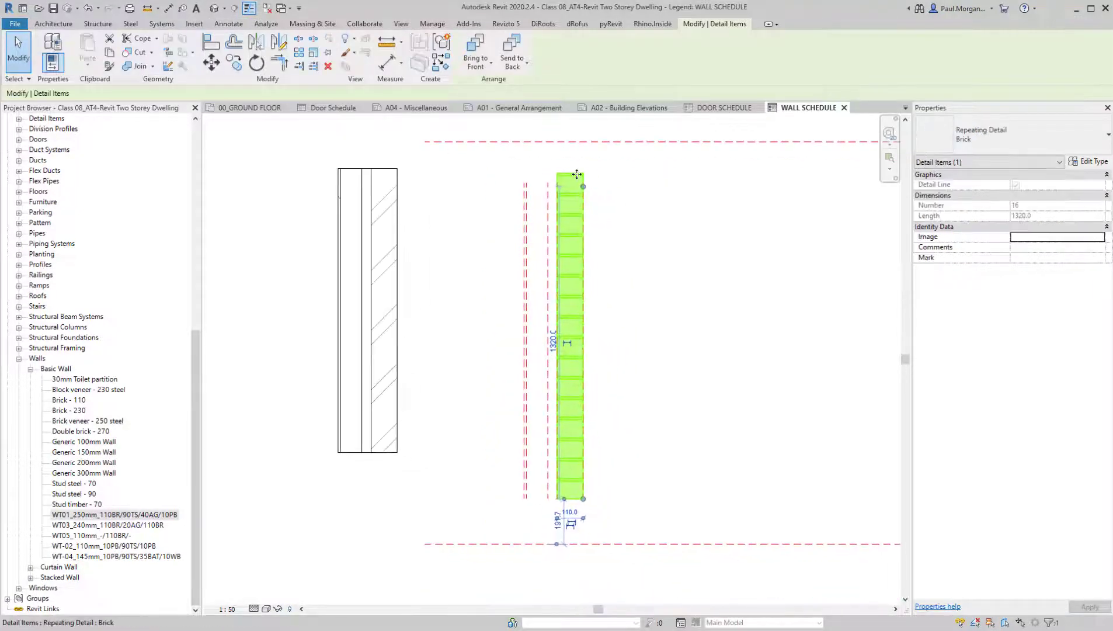
pyautogui.moveTo(583, 183)
pyautogui.mouseDown()
pyautogui.moveTo(579, 290)
pyautogui.moveTo(583, 153)
pyautogui.moveTo(584, 196)
pyautogui.moveTo(582, 182)
pyautogui.mouseUp()
pyautogui.click(659, 343)
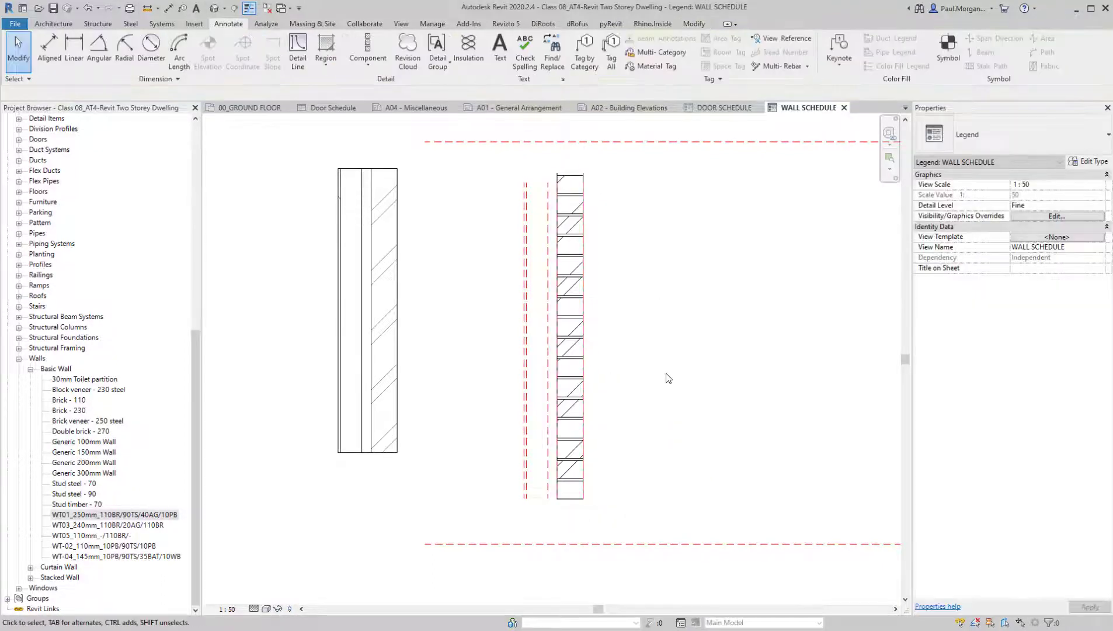
pyautogui.click(359, 65)
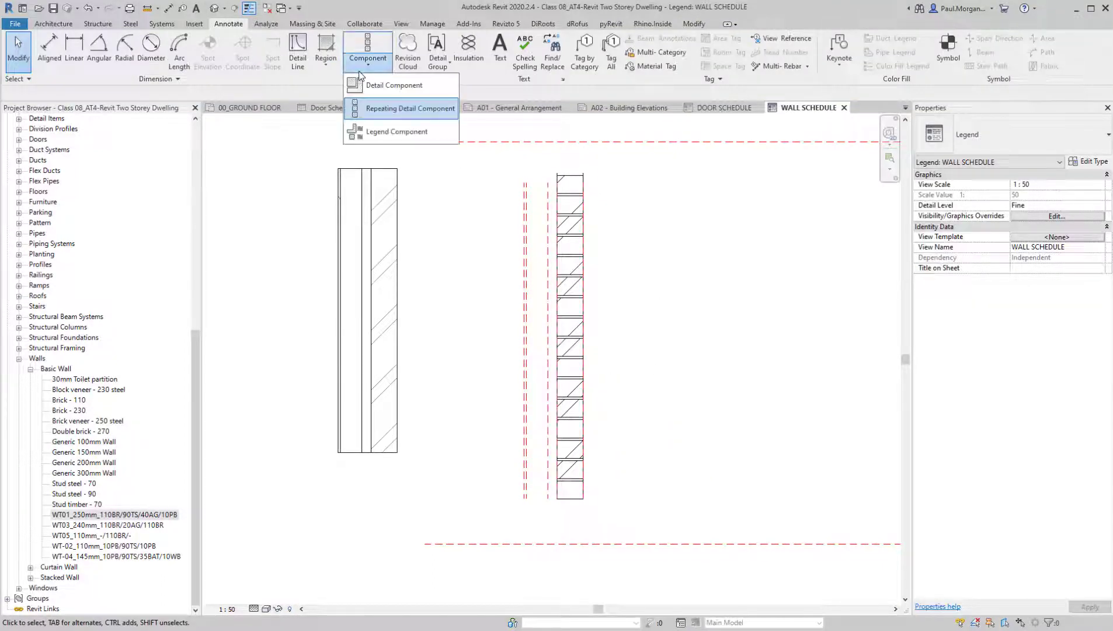
pyautogui.click(377, 108)
pyautogui.press('Escape')
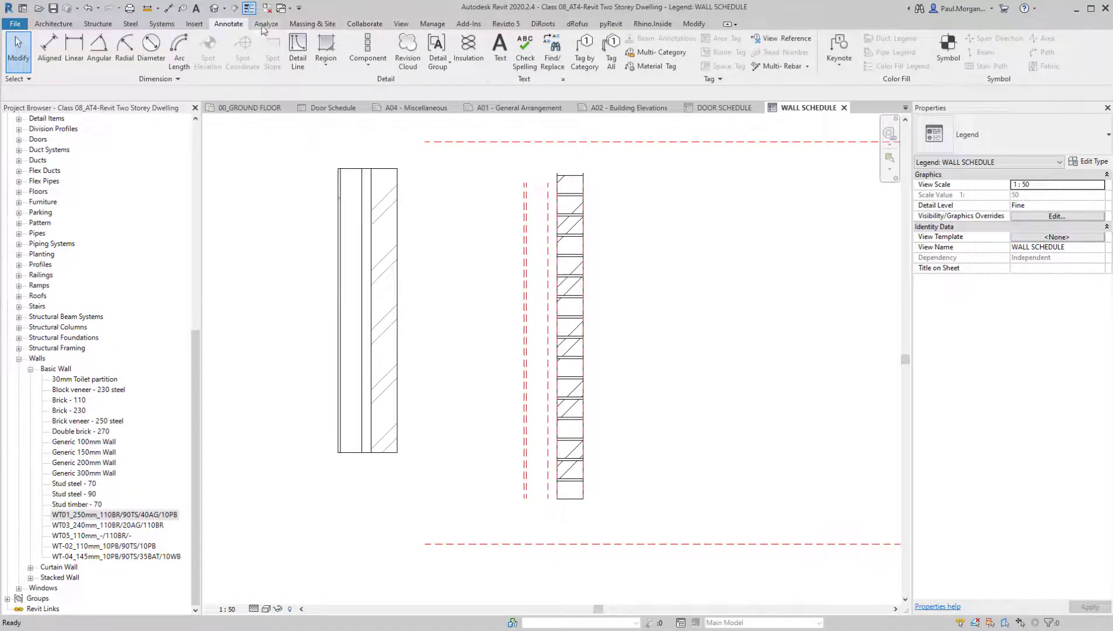
pyautogui.click(365, 70)
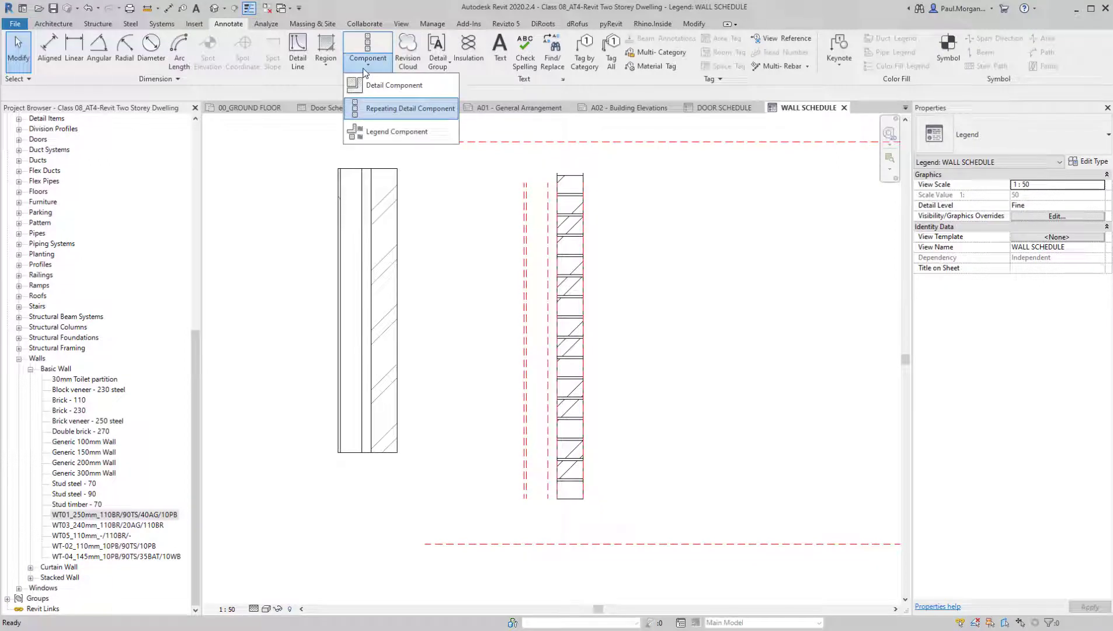
pyautogui.click(364, 69)
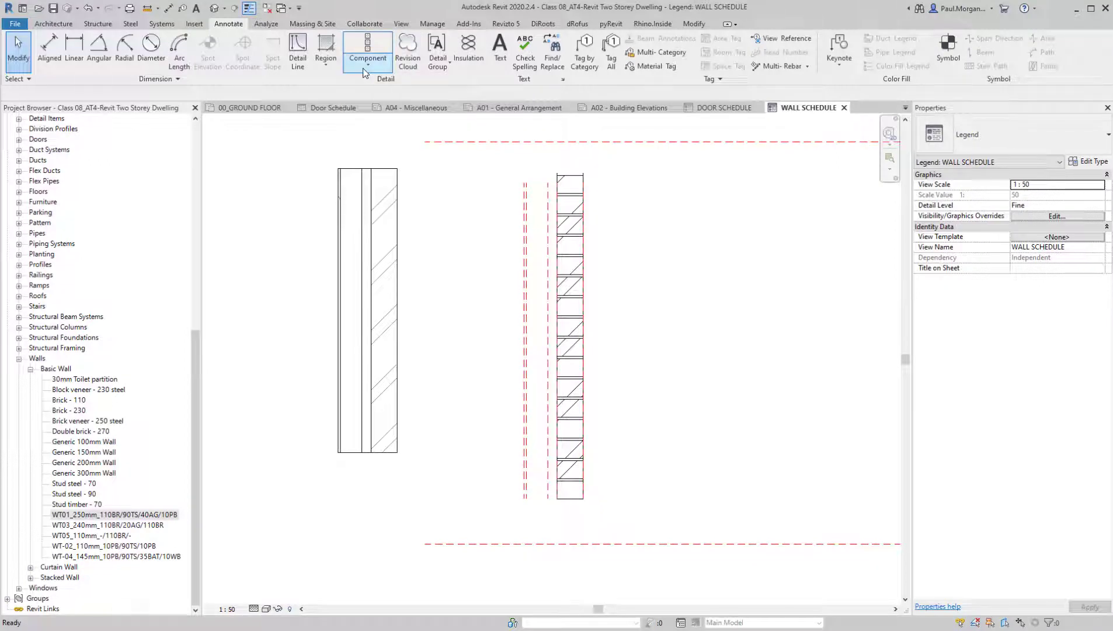
# Start loading a family and browse to the Div 04 - Masonry folder of the Australian Detail Items library
pyautogui.click(187, 27)
pyautogui.click(478, 52)
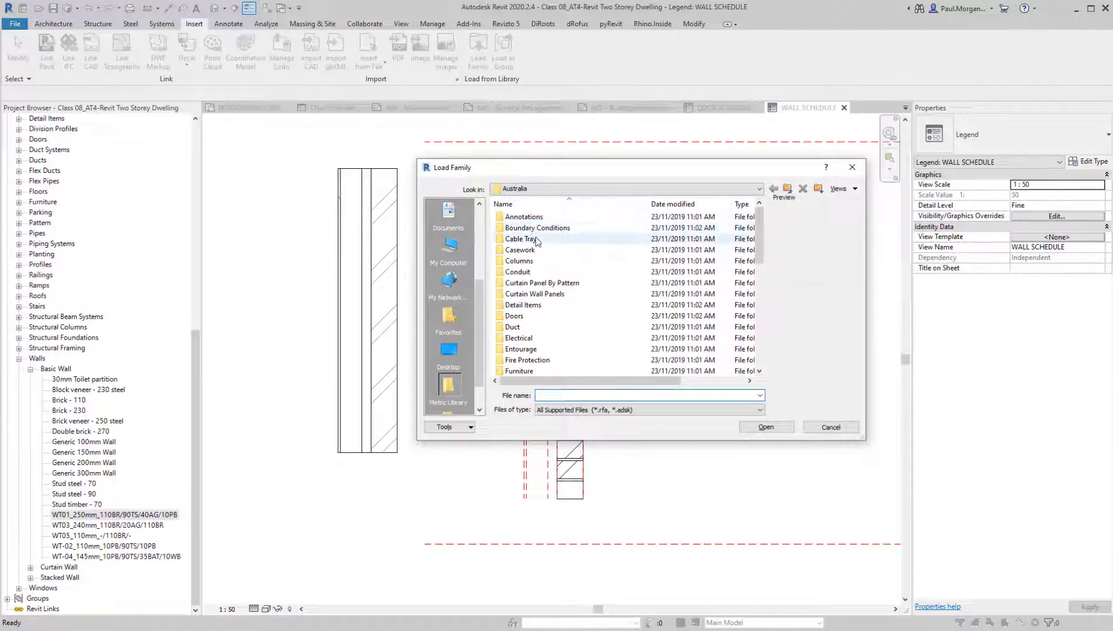
pyautogui.doubleClick(525, 304)
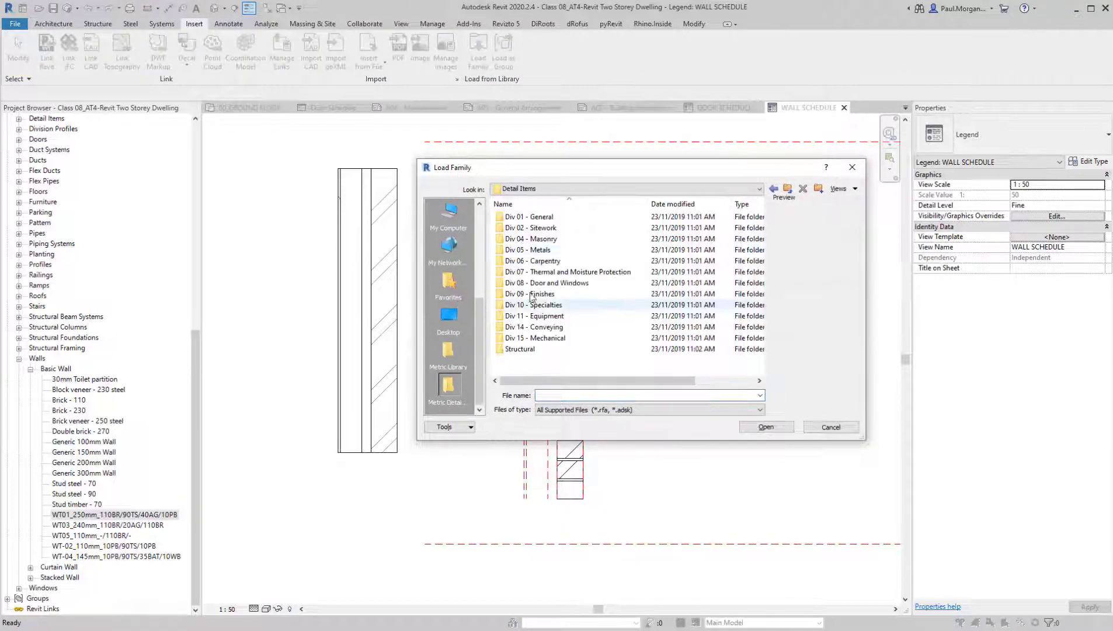
pyautogui.doubleClick(565, 239)
# Examine the previews of the masonry detail families, from Brick Joint - Flush (AUS) through the brick veneer and double brick walls
pyautogui.click(545, 218)
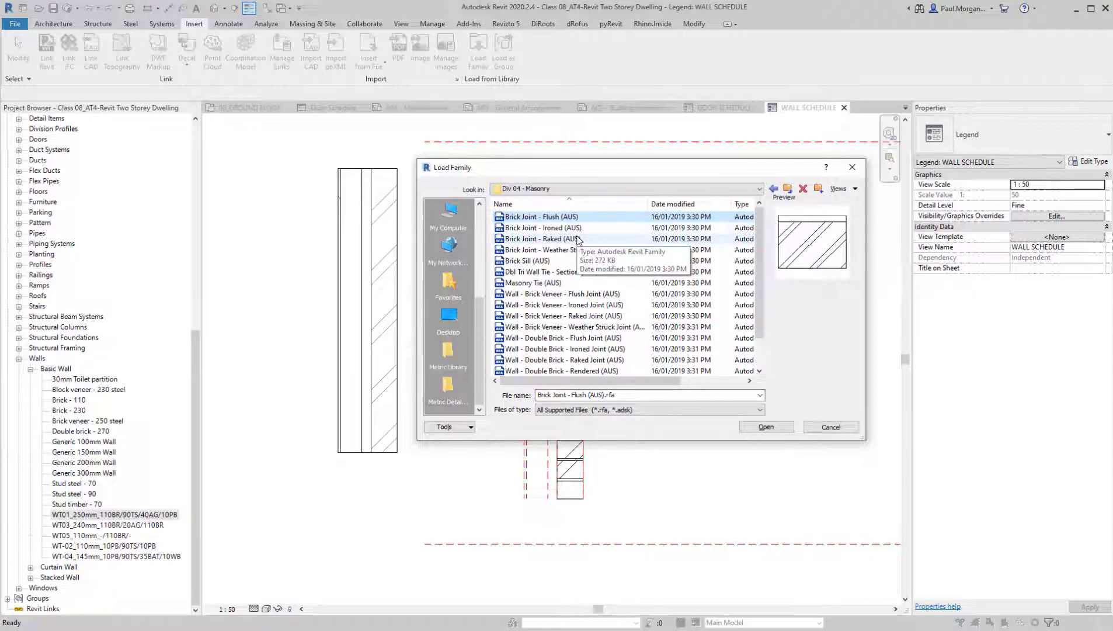
pyautogui.press('Down')
pyautogui.press('Down')
pyautogui.press('Down')
pyautogui.press('Down')
pyautogui.press('Down')
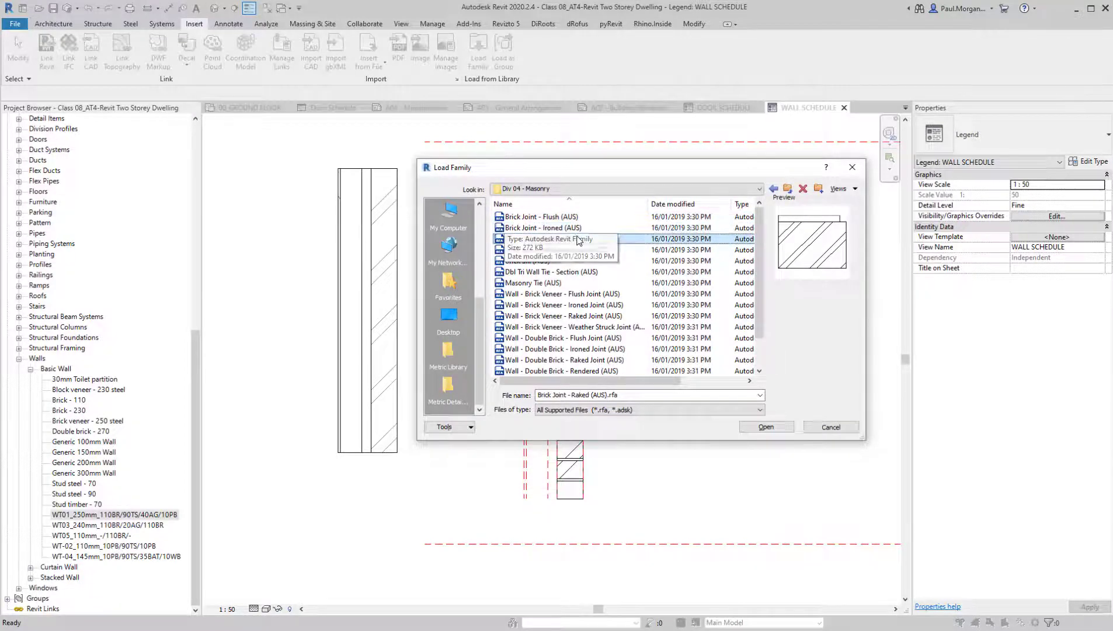
pyautogui.press('Down')
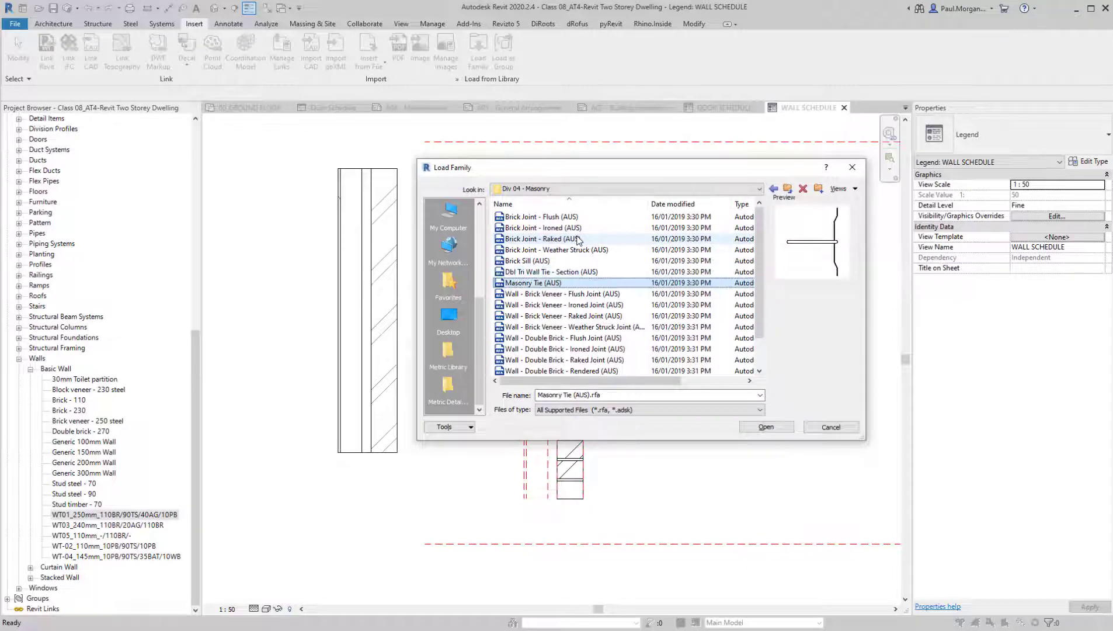
pyautogui.press('Down')
pyautogui.press('Down')
pyautogui.press('Down')
pyautogui.press('Down')
pyautogui.press('Up')
pyautogui.press('Up')
pyautogui.press('Up')
pyautogui.press('Up')
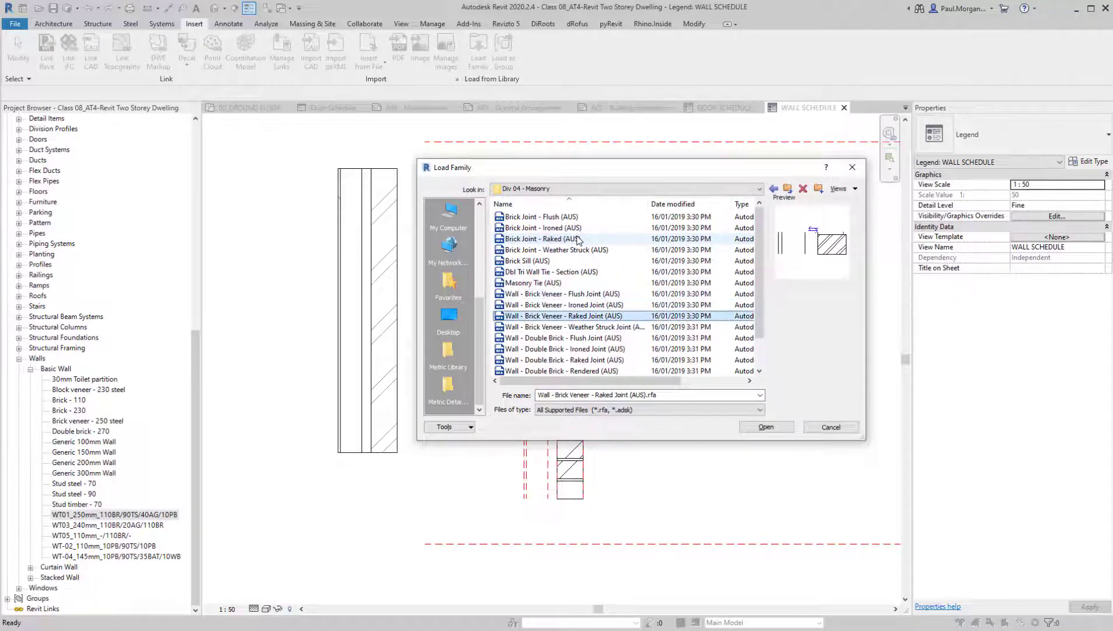
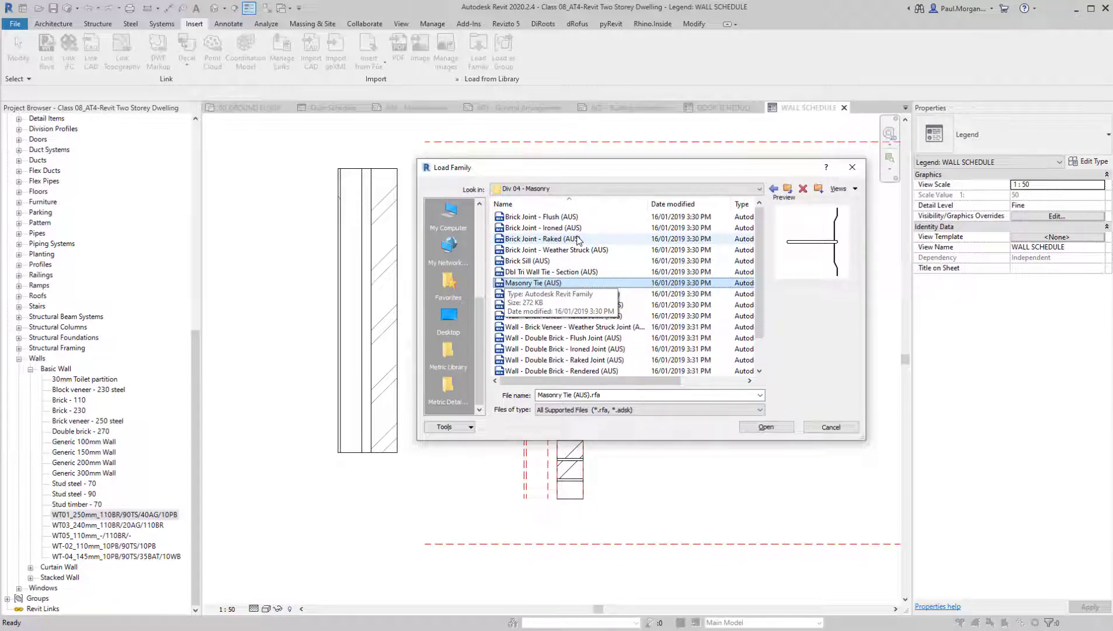
# Compare the previews of the brick veneer and double brick wall detail families
pyautogui.press('Down')
pyautogui.press('Down')
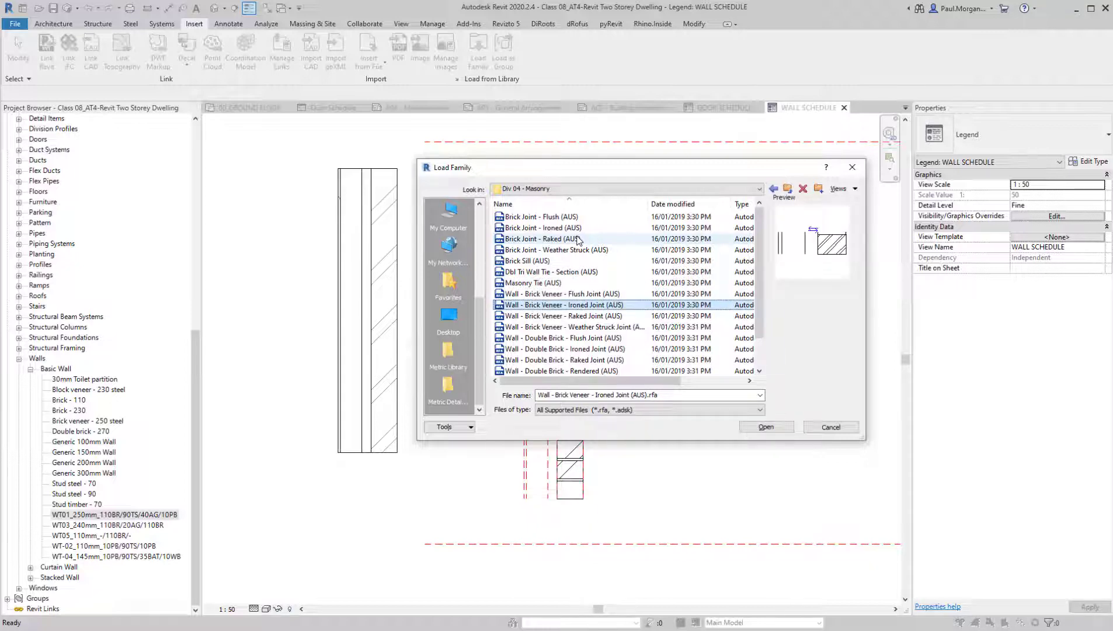
pyautogui.press('Down')
pyautogui.press('Down')
pyautogui.press('Down')
pyautogui.press('Down')
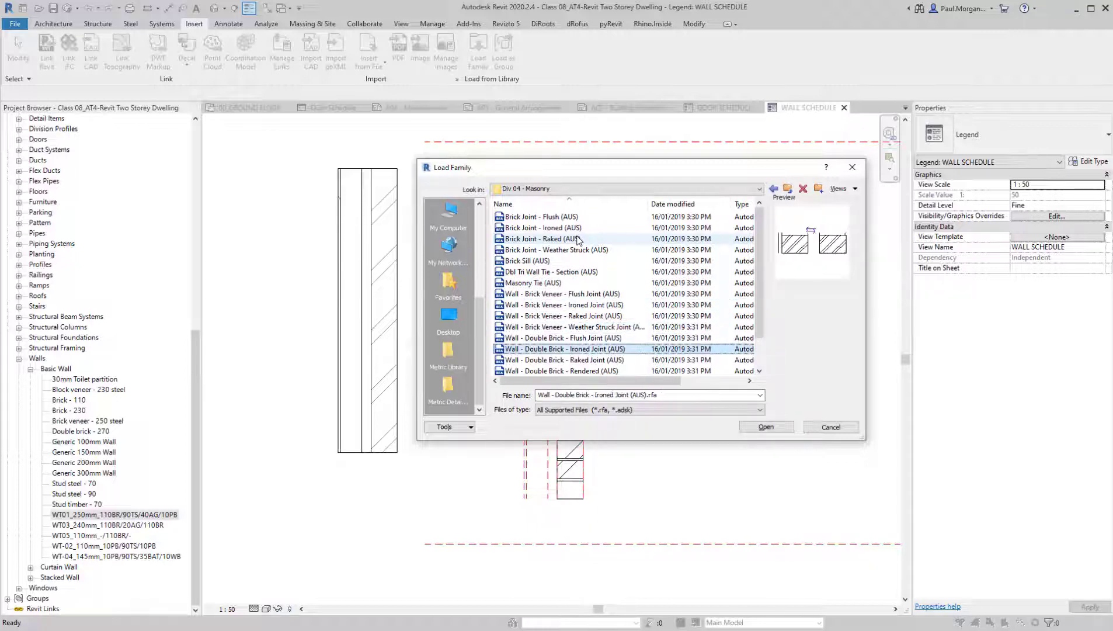
pyautogui.press('Down')
pyautogui.press('Down')
pyautogui.press('Down')
pyautogui.press('Down')
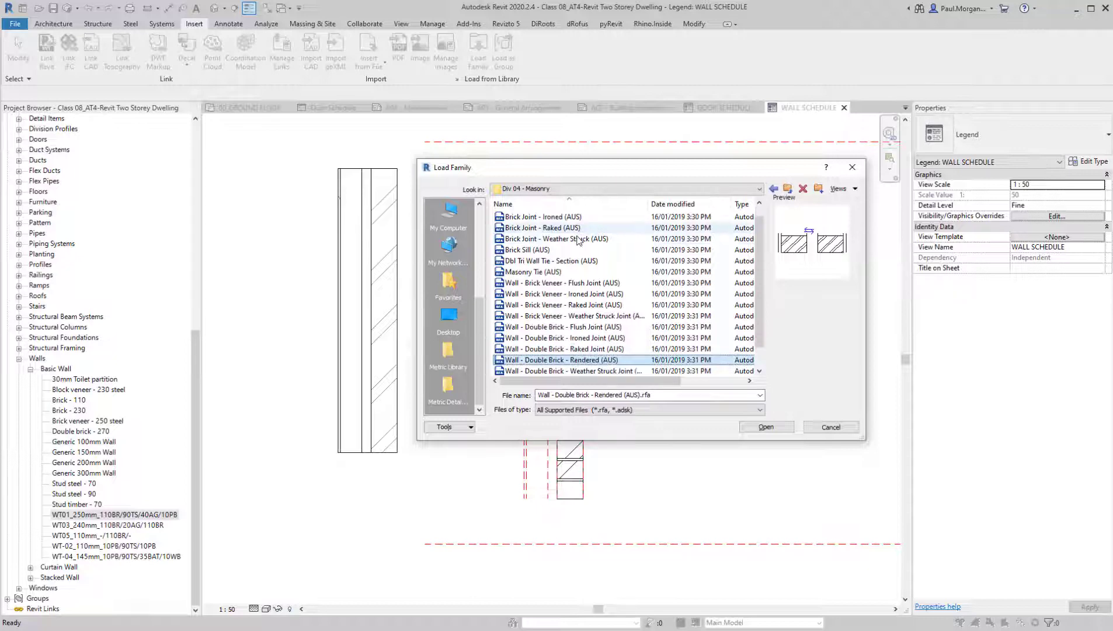
pyautogui.press('Up')
pyautogui.press('Up')
pyautogui.press('Up')
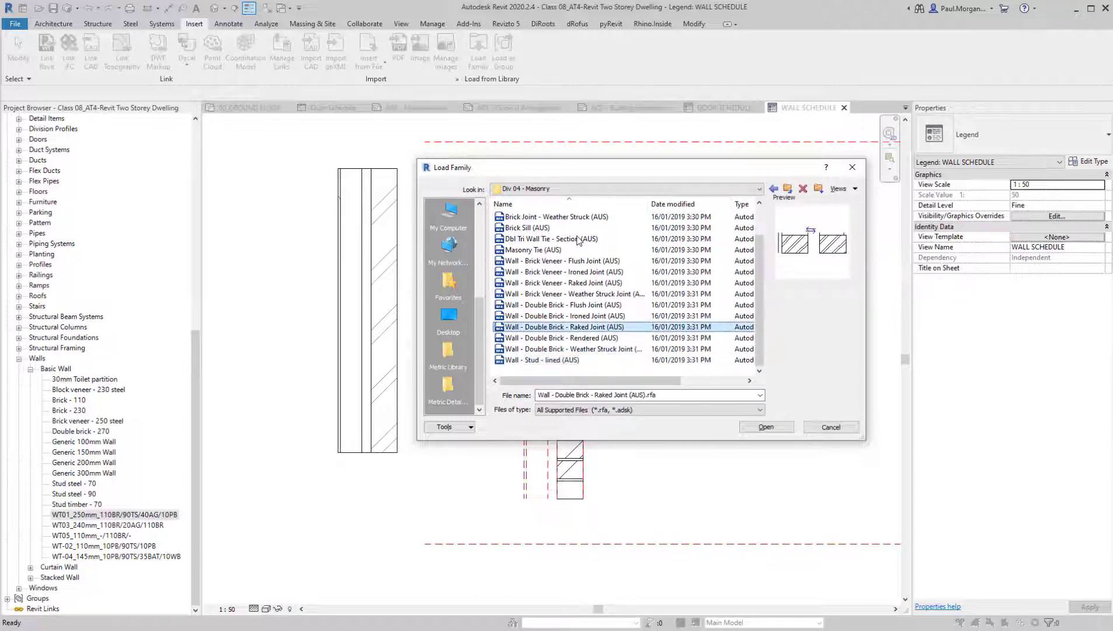
# Go back to the Detail Items library and preview the Break Line (AUS) family in Div 01 - General
pyautogui.click(774, 189)
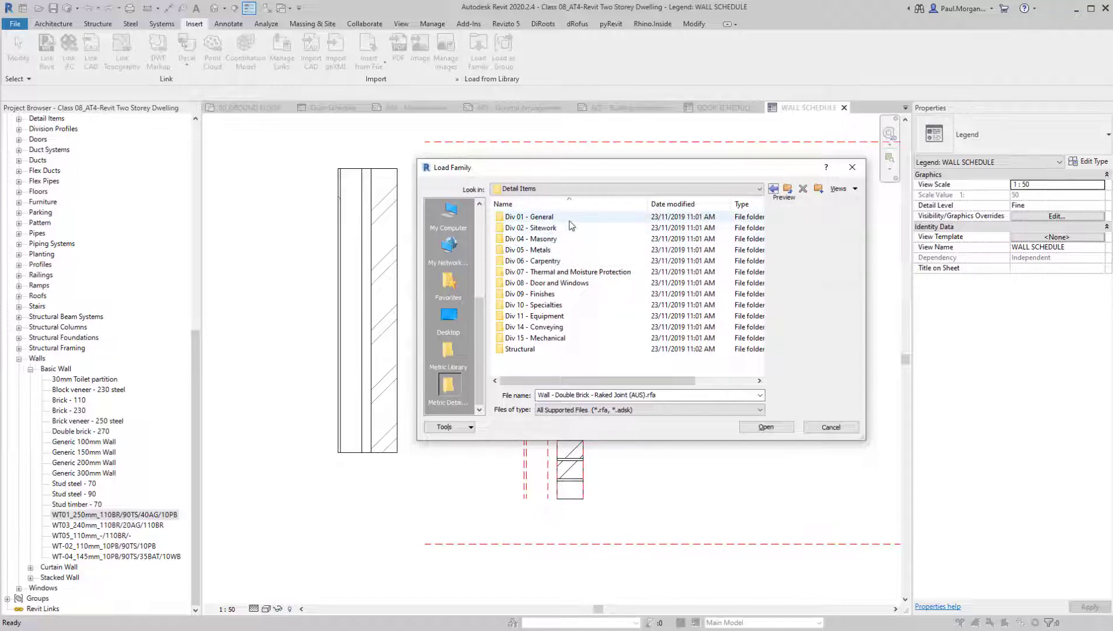
pyautogui.doubleClick(568, 218)
pyautogui.click(570, 218)
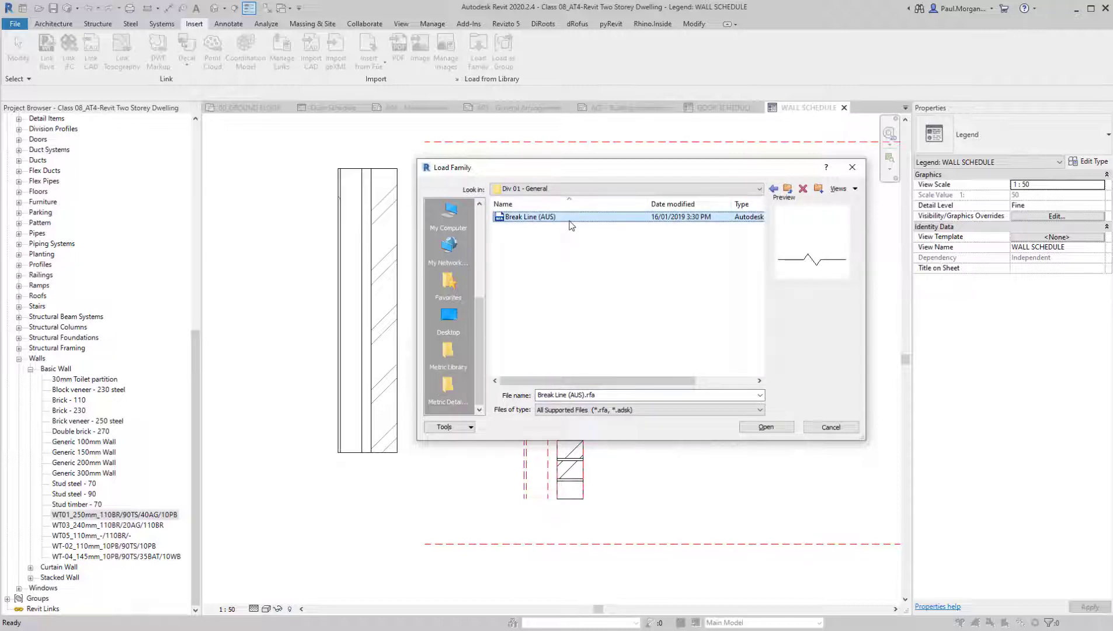
# Examine the bolt and nail family previews in the Metal Fastenings folder of Div 05 - Metals, and close without loading anything
pyautogui.click(789, 189)
pyautogui.doubleClick(549, 250)
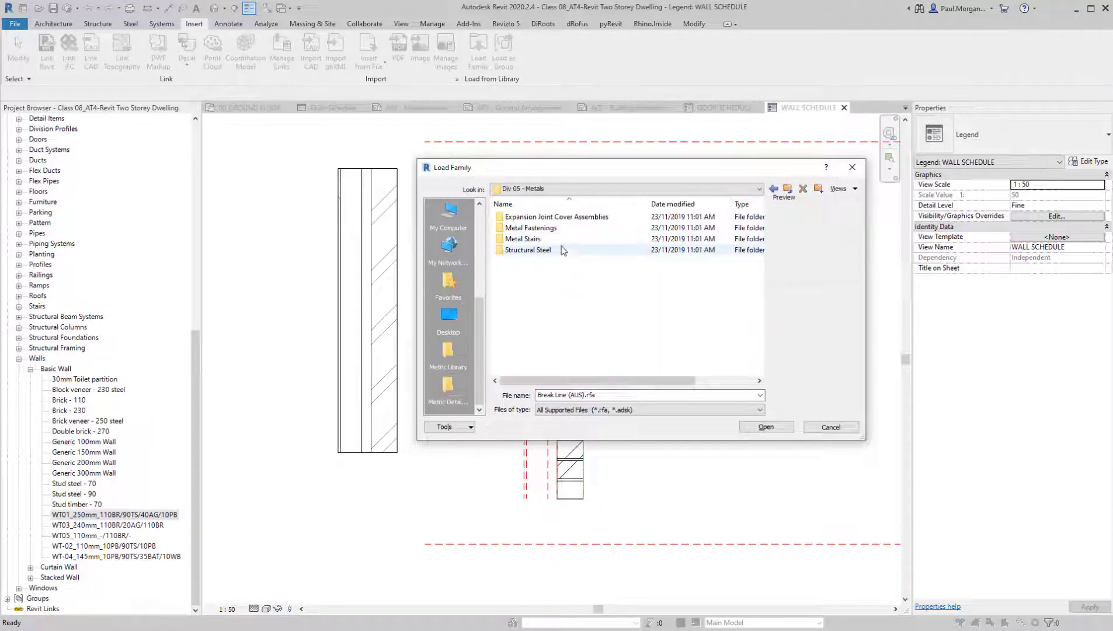
pyautogui.doubleClick(579, 229)
pyautogui.click(566, 218)
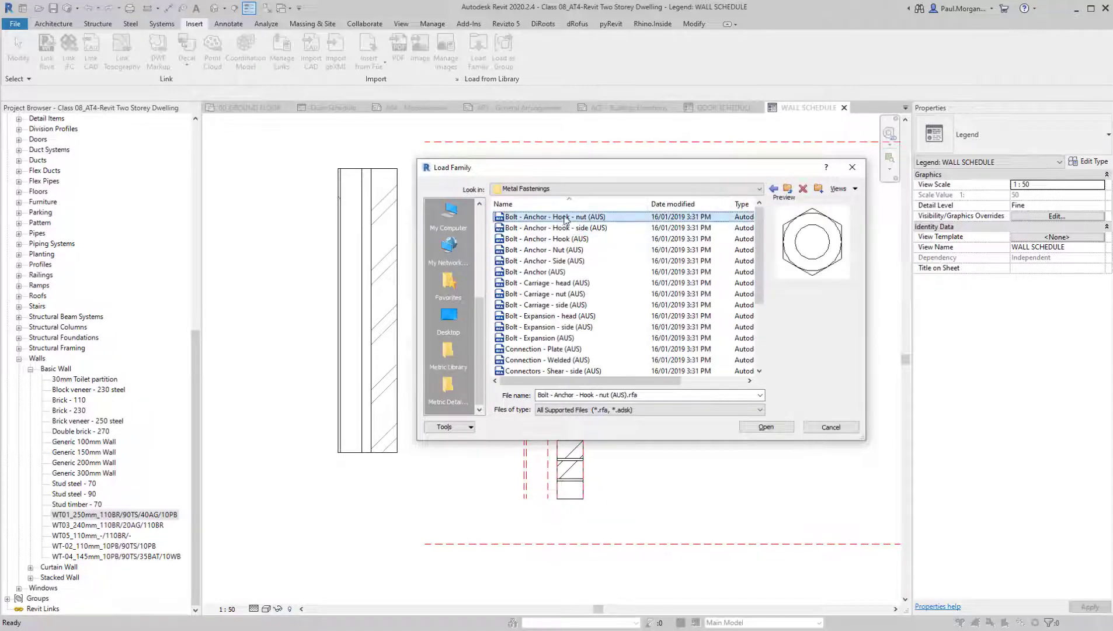
pyautogui.press('Down')
pyautogui.press('Down')
pyautogui.press('Down')
pyautogui.press('Down')
pyautogui.press('Down')
pyautogui.press('Down')
pyautogui.press('Down')
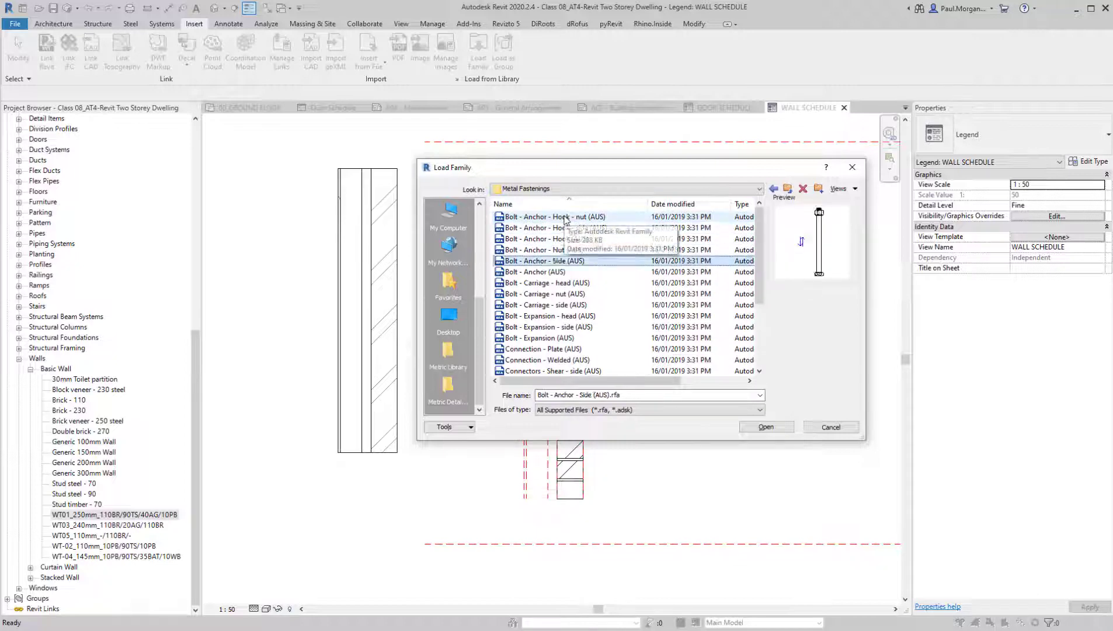
pyautogui.press('Down')
pyautogui.press('Down')
pyautogui.press('Down')
pyautogui.press('Down')
pyautogui.press('Down')
pyautogui.press('Down')
pyautogui.press('Down')
pyautogui.press('Down')
pyautogui.press('Down')
pyautogui.press('Down')
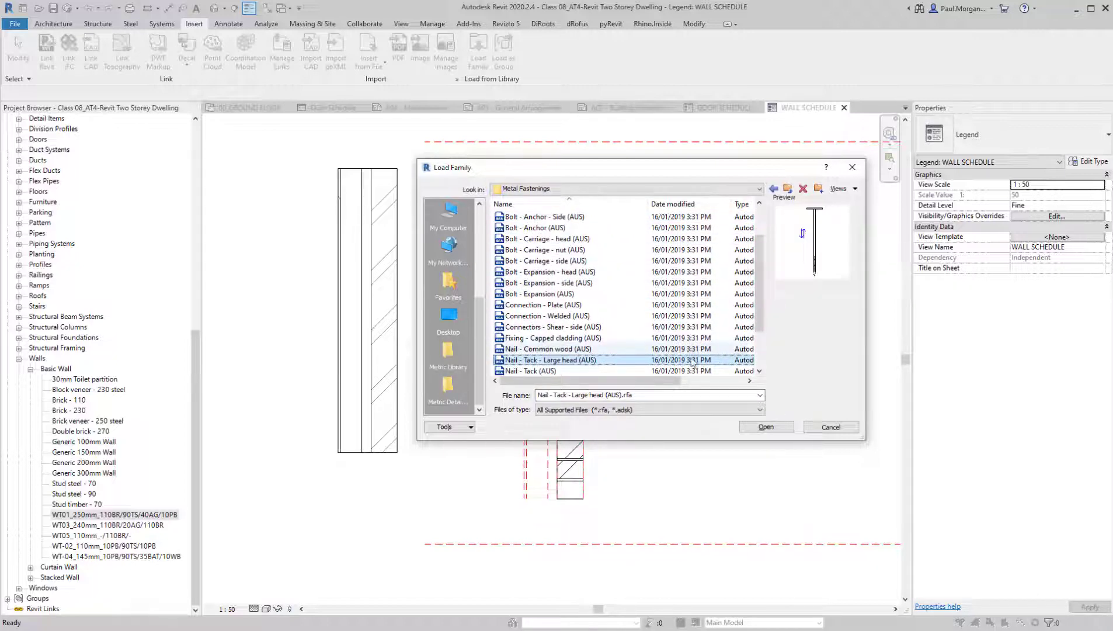
pyautogui.click(831, 427)
# Draw two vertical detail lines about 1333 mm long in the 0.10 pen style along both faces of the stud layer
pyautogui.moveTo(532, 278)
pyautogui.mouseDown(button='middle')
pyautogui.moveTo(554, 283)
pyautogui.moveTo(582, 243)
pyautogui.mouseUp(button='middle')
pyautogui.scroll(3, 550, 228)
pyautogui.scroll(-2, 576, 278)
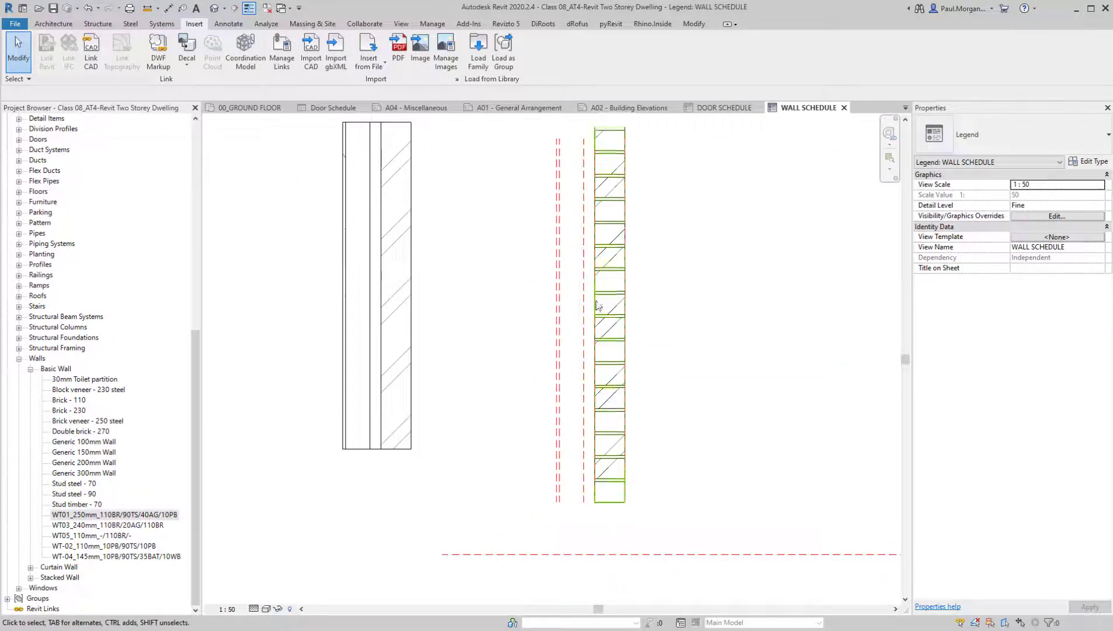
pyautogui.moveTo(594, 302); pyautogui.dragTo(594, 347, button='middle')
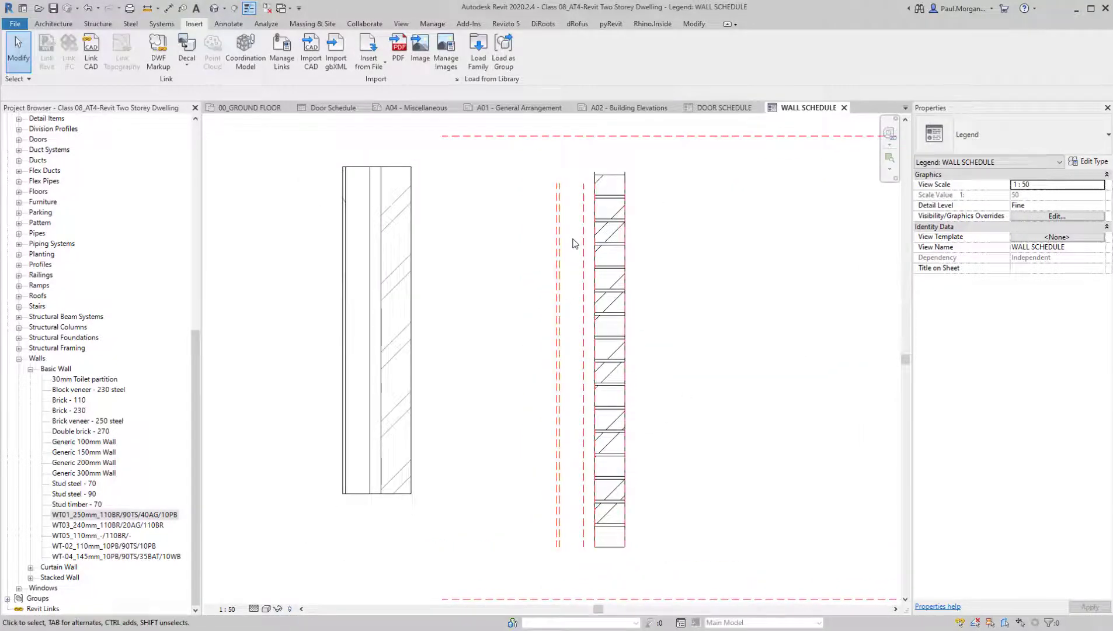
pyautogui.press('d')
pyautogui.press('l')
pyautogui.click(566, 59)
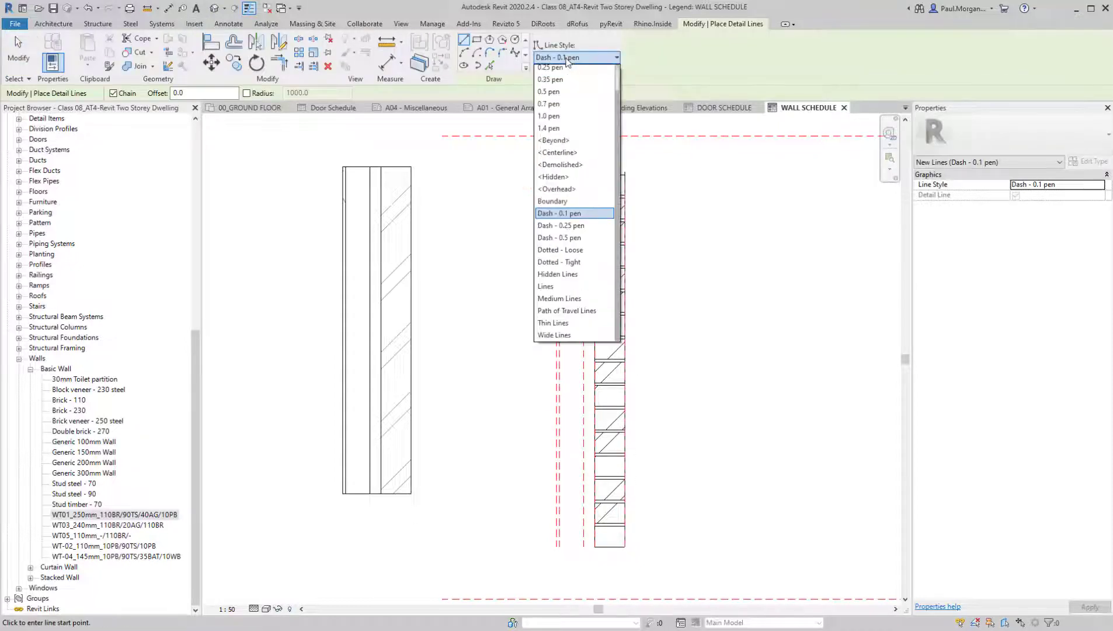
pyautogui.click(552, 67)
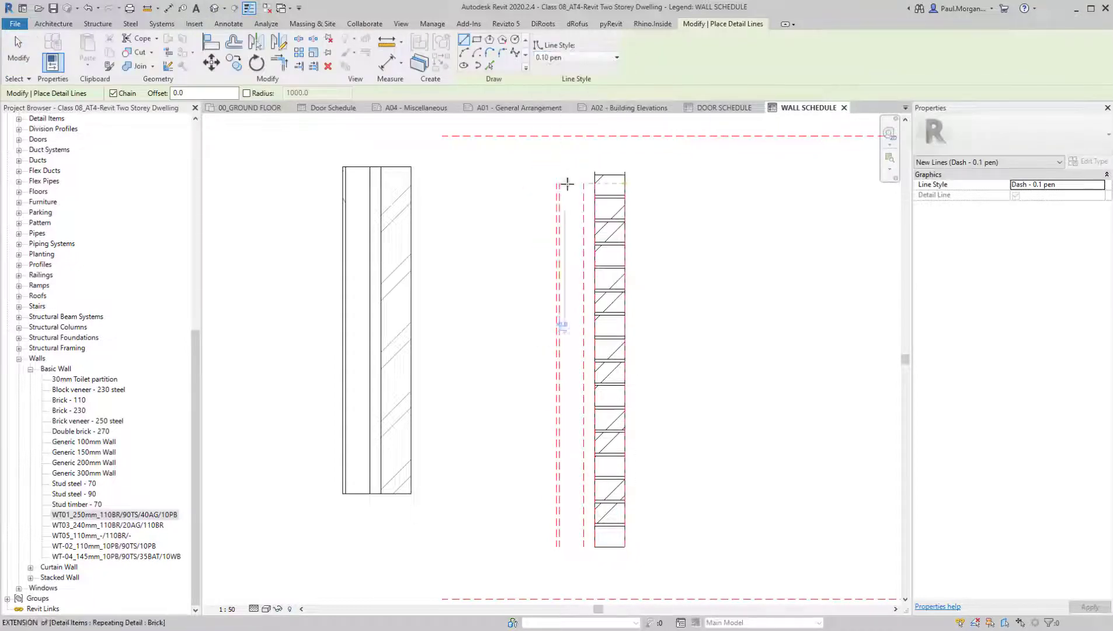
pyautogui.press('Escape')
pyautogui.press('Escape')
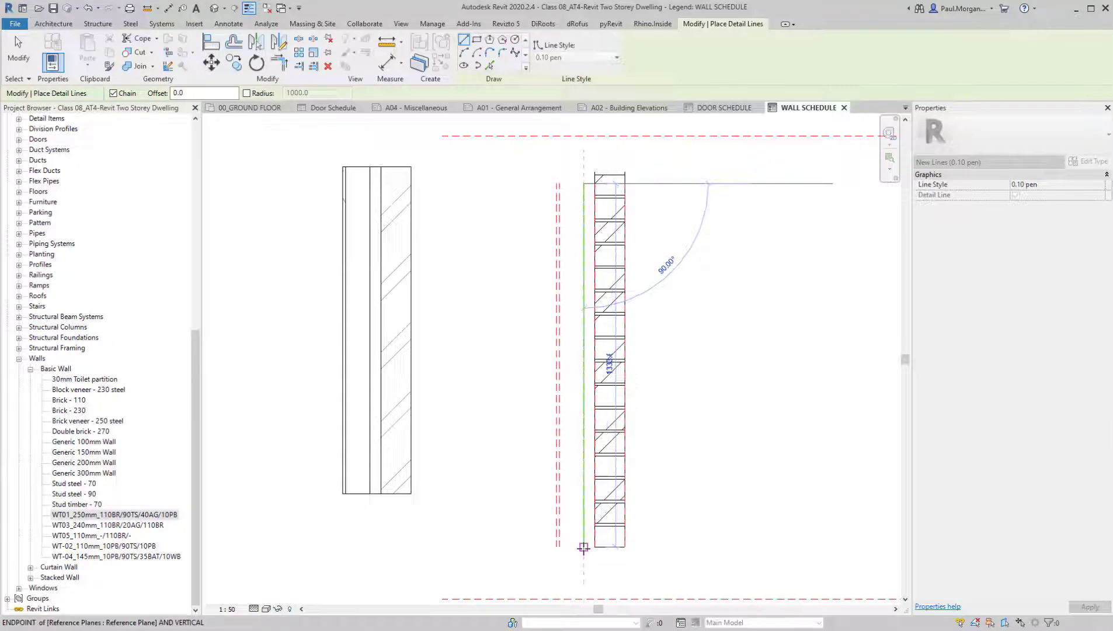
pyautogui.click(560, 185)
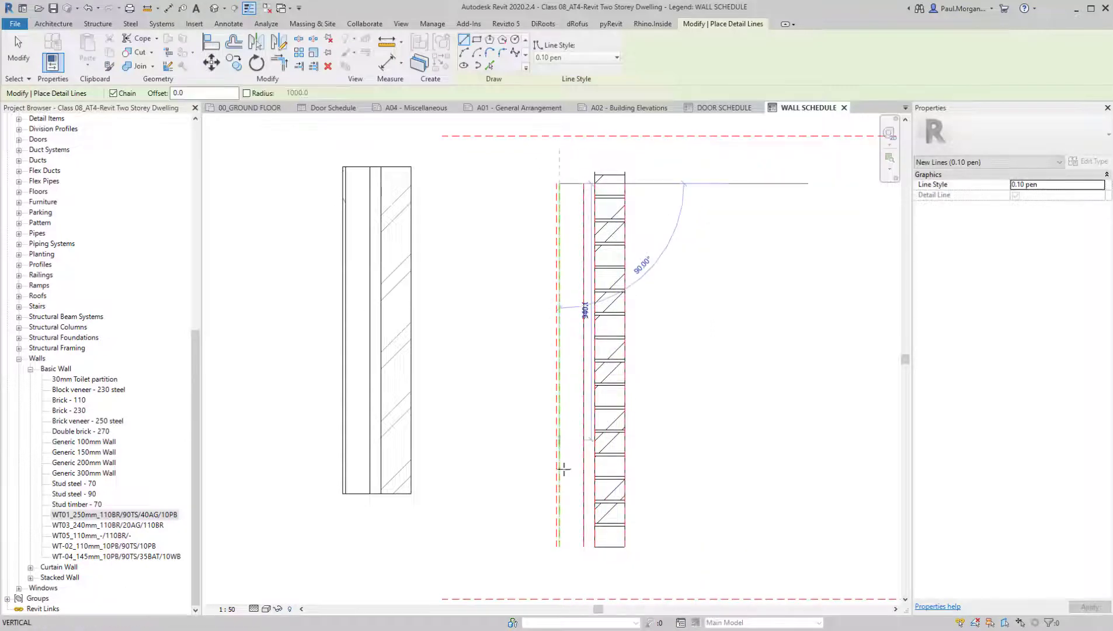
pyautogui.click(559, 547)
pyautogui.press('Escape')
# Try to draw a vertical 0.10 pen detail line along the outer face of the plasterboard layer
pyautogui.moveTo(593, 486); pyautogui.dragTo(594, 465, button='middle')
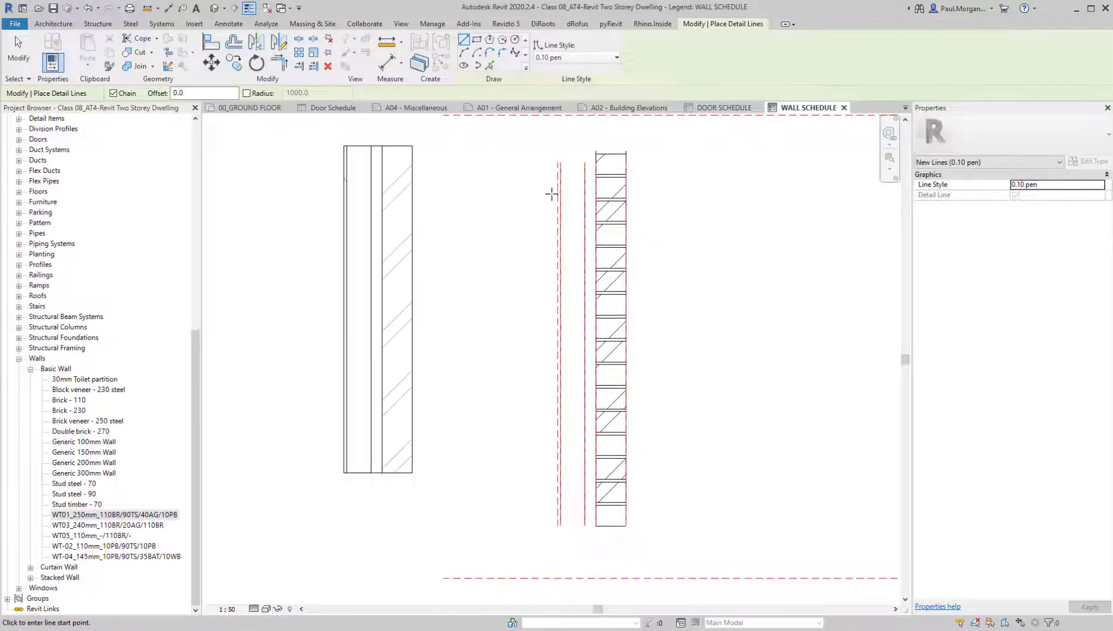
pyautogui.click(555, 164)
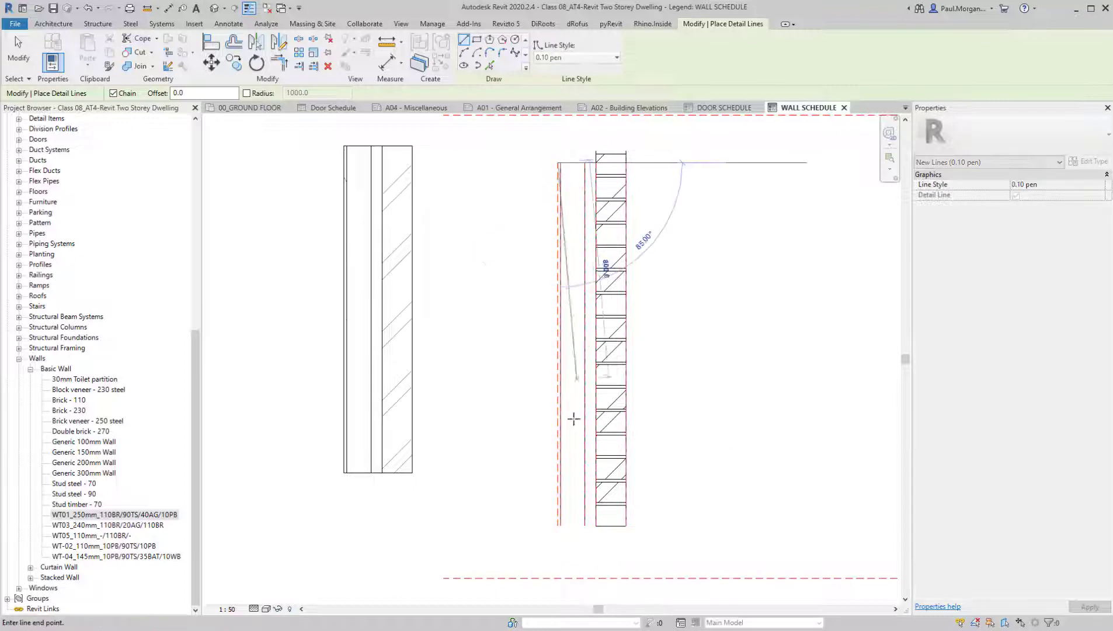
pyautogui.click(559, 524)
pyautogui.press('Escape')
pyautogui.press('Escape')
# Place three DC_TIMBER STUD 90x45mm detail components in the stud layer, at its top, near mid-height and at its bottom
pyautogui.moveTo(518, 408); pyautogui.dragTo(496, 414, button='middle')
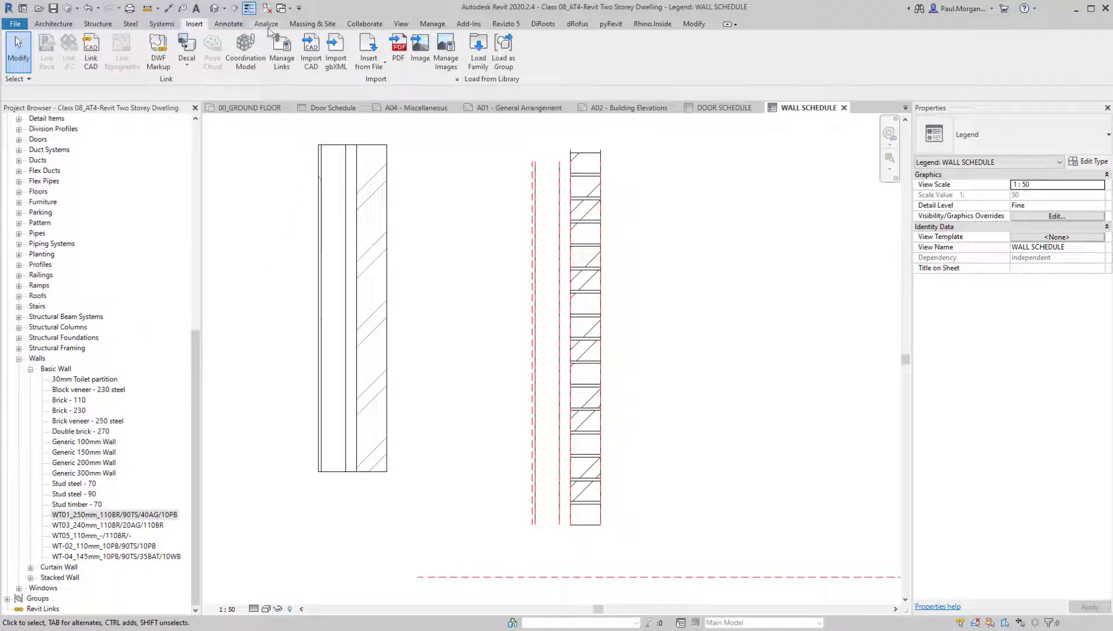
pyautogui.click(229, 24)
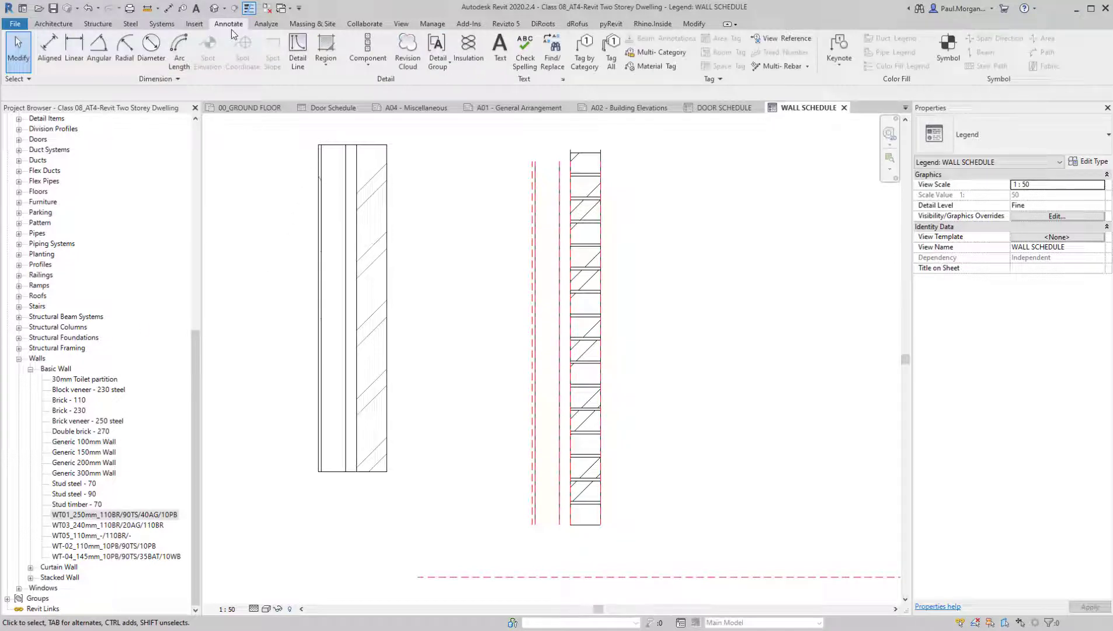
pyautogui.click(367, 72)
pyautogui.click(380, 87)
pyautogui.click(983, 132)
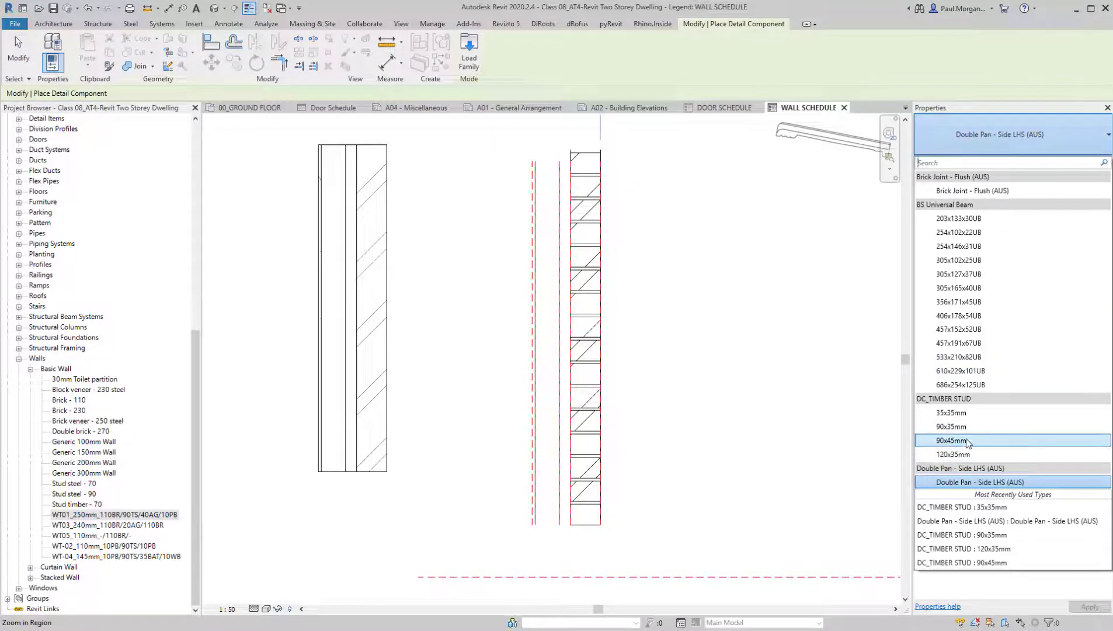
pyautogui.click(967, 442)
pyautogui.scroll(5, 542, 167)
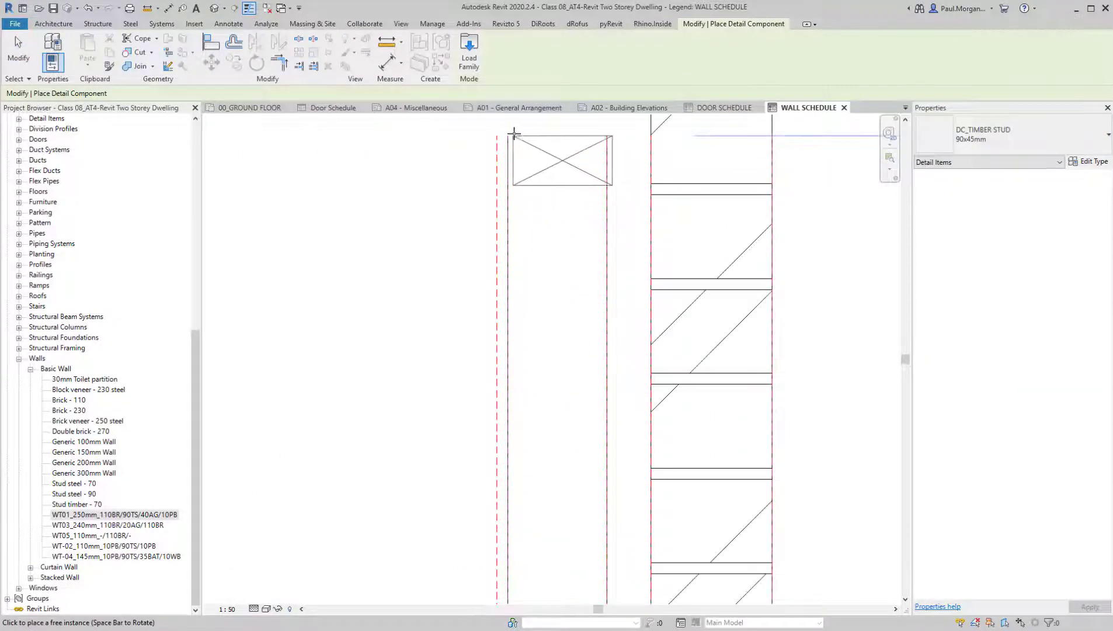
pyautogui.scroll(-6, 513, 140)
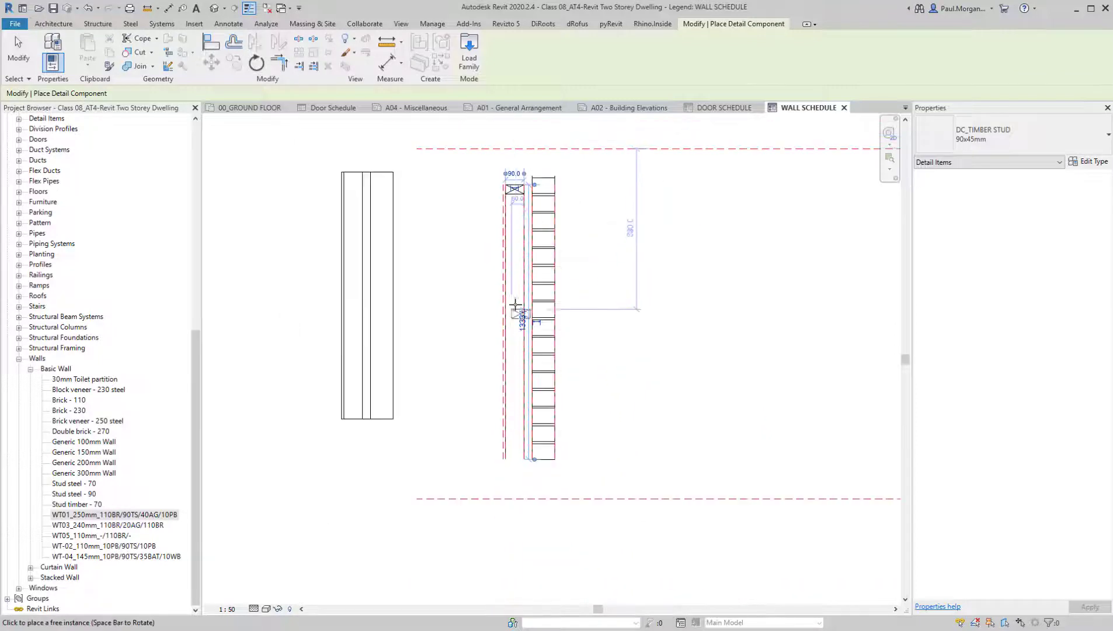
pyautogui.click(509, 312)
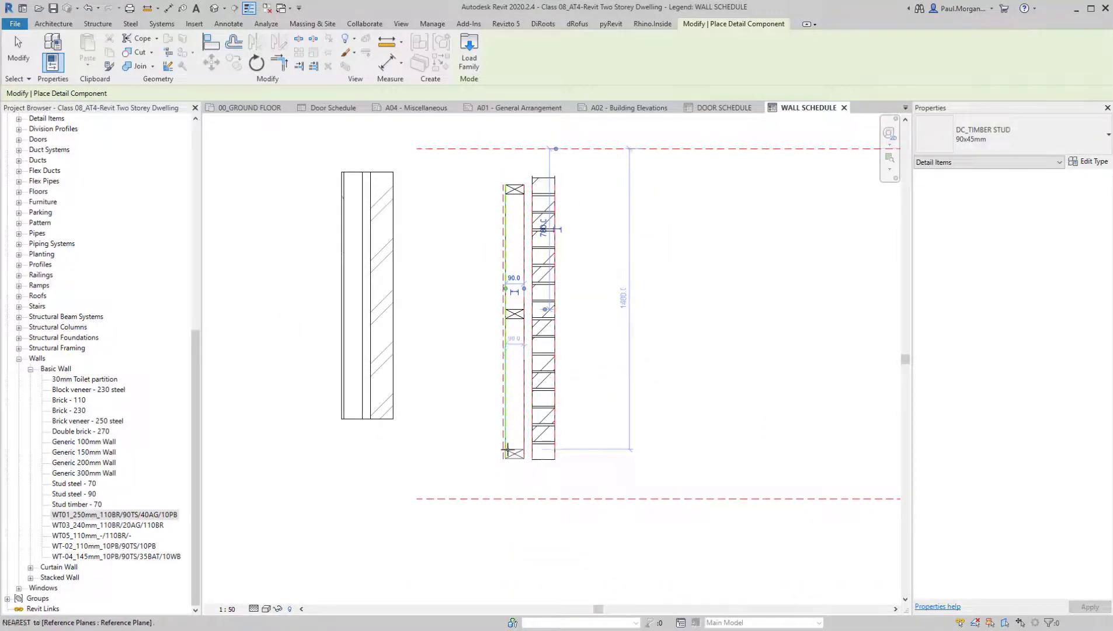
pyautogui.click(508, 453)
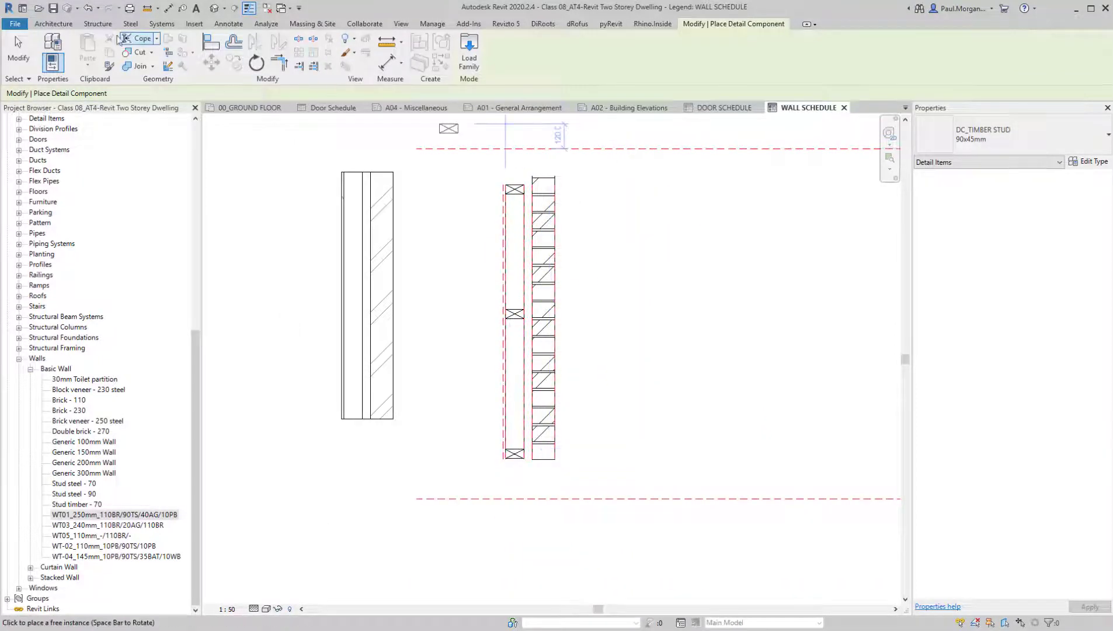
# Add 90 mm wide insulation batting down the centre of the stud layer, from the top stud to the bottom stud
pyautogui.click(229, 24)
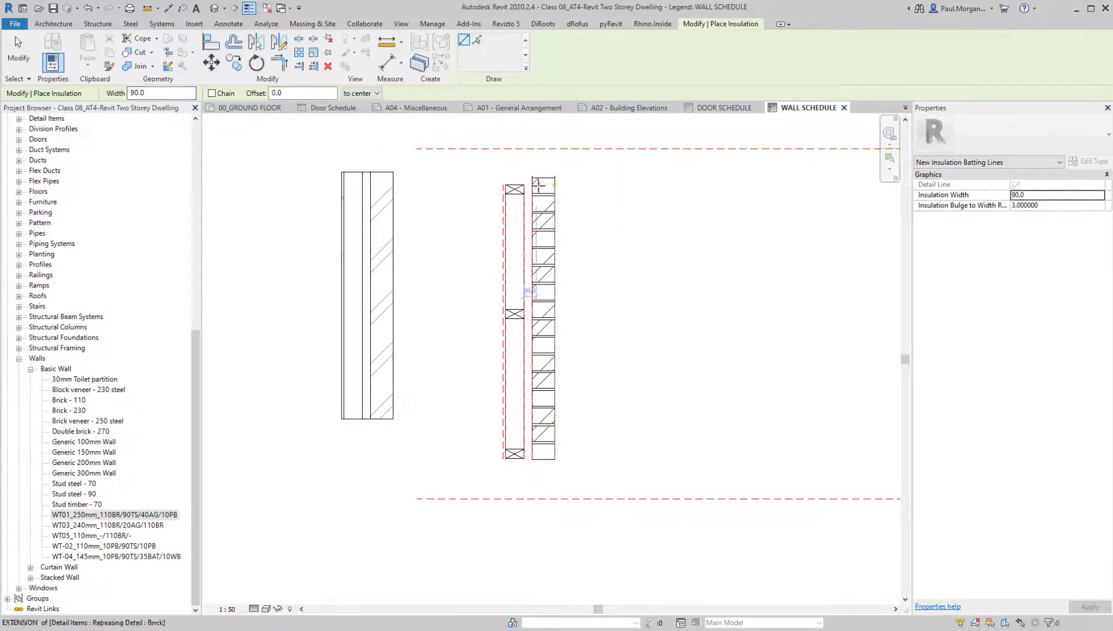
pyautogui.click(515, 191)
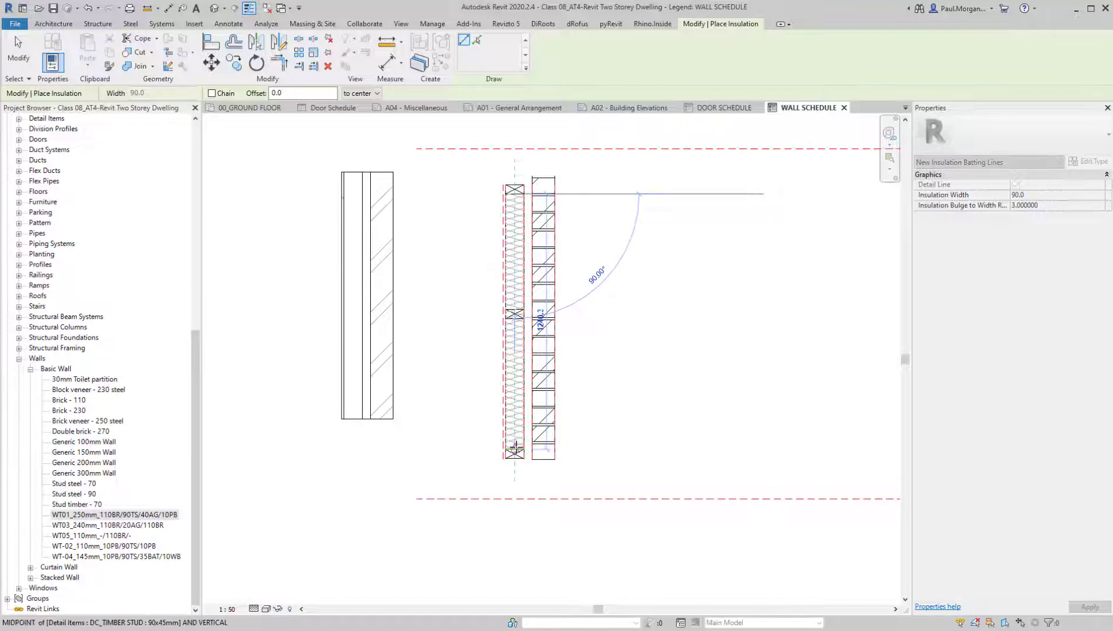
pyautogui.click(590, 453)
pyautogui.press('Escape')
pyautogui.press('Escape')
# Send the insulation batting to the back so that it sits behind the middle timber stud
pyautogui.scroll(3, 479, 263)
pyautogui.click(579, 323)
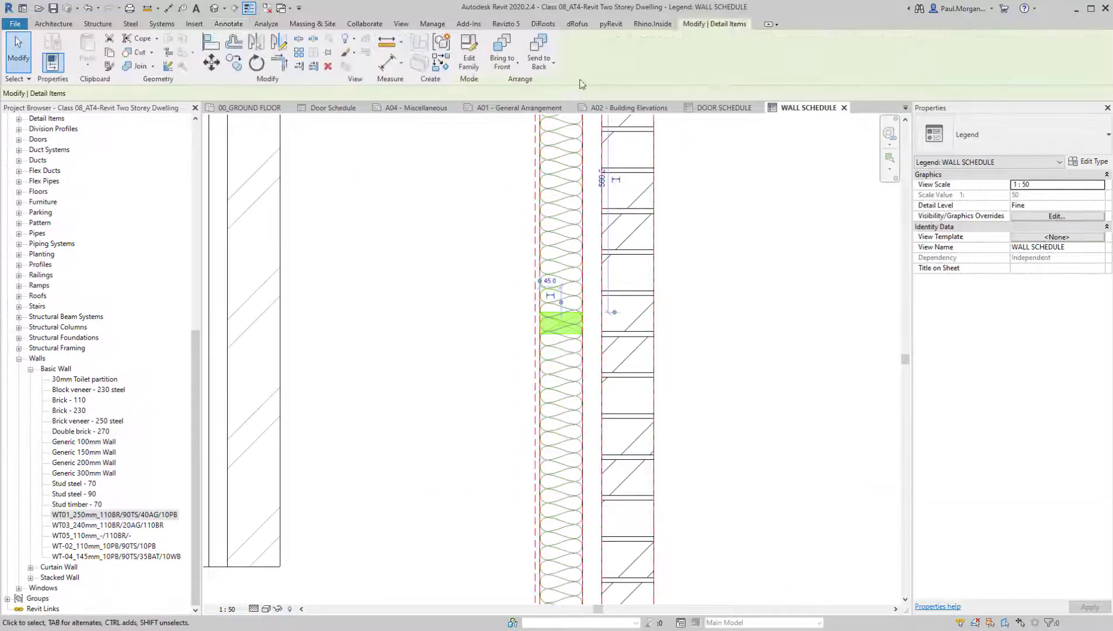
pyautogui.moveTo(593, 326); pyautogui.dragTo(609, 483, button='middle')
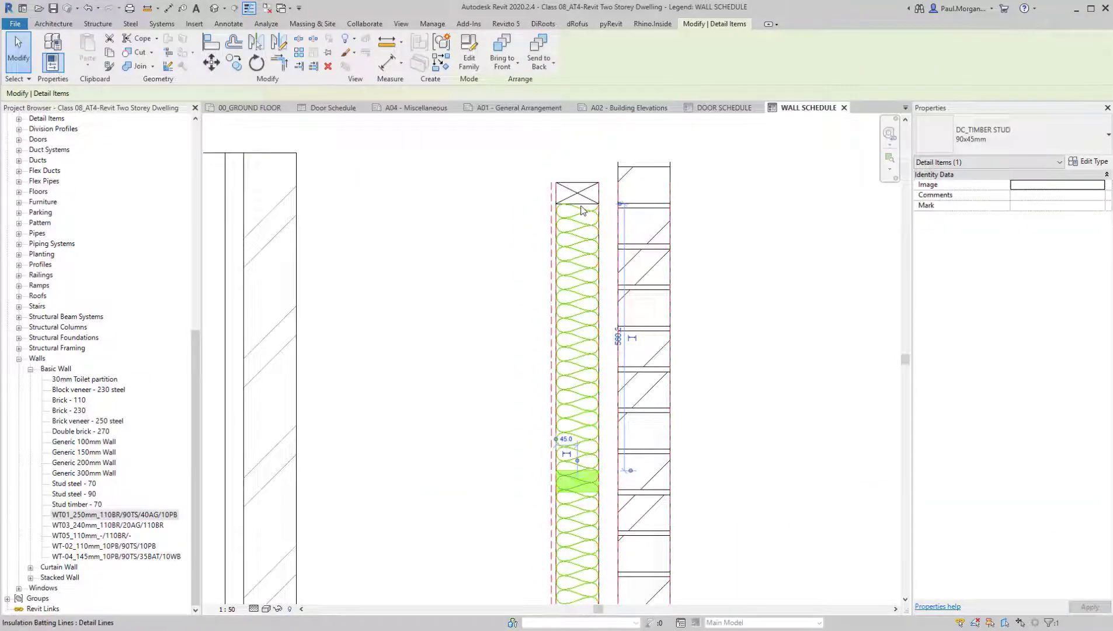
pyautogui.press('Escape')
pyautogui.click(584, 319)
pyautogui.scroll(-1, 584, 320)
pyautogui.moveTo(567, 383); pyautogui.dragTo(564, 332, button='middle')
pyautogui.click(514, 70)
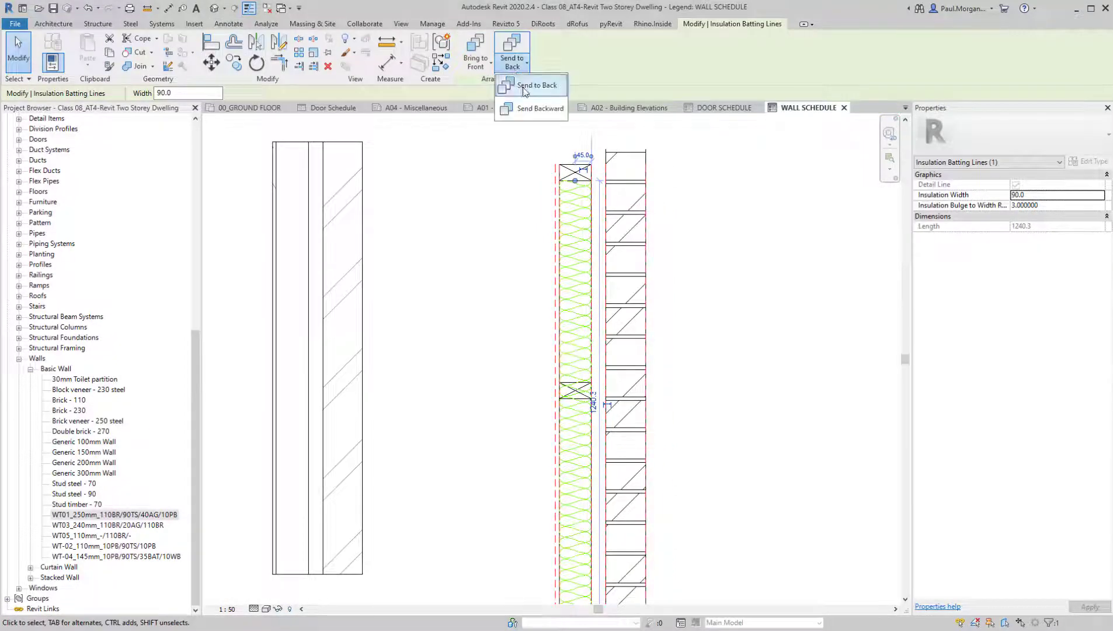
pyautogui.click(530, 86)
pyautogui.press('Escape')
# Turn Thin Lines off and on again to check the line weights of the studs, insulation and brickwork
pyautogui.moveTo(709, 503); pyautogui.dragTo(681, 405, button='middle')
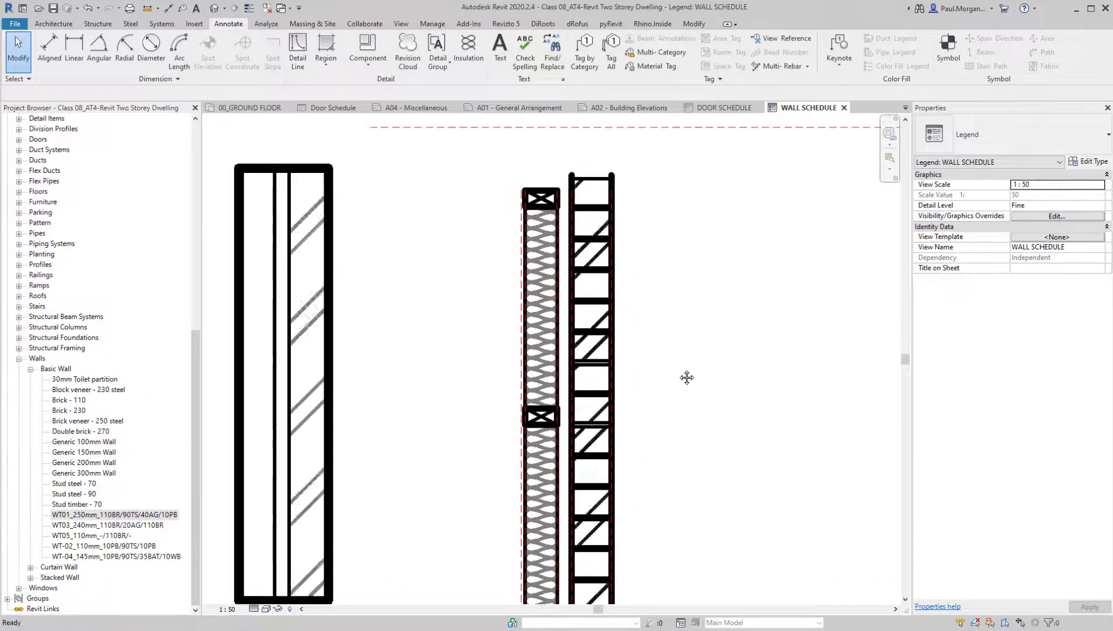
pyautogui.scroll(-3, 689, 409)
pyautogui.moveTo(582, 329); pyautogui.dragTo(582, 347, button='middle')
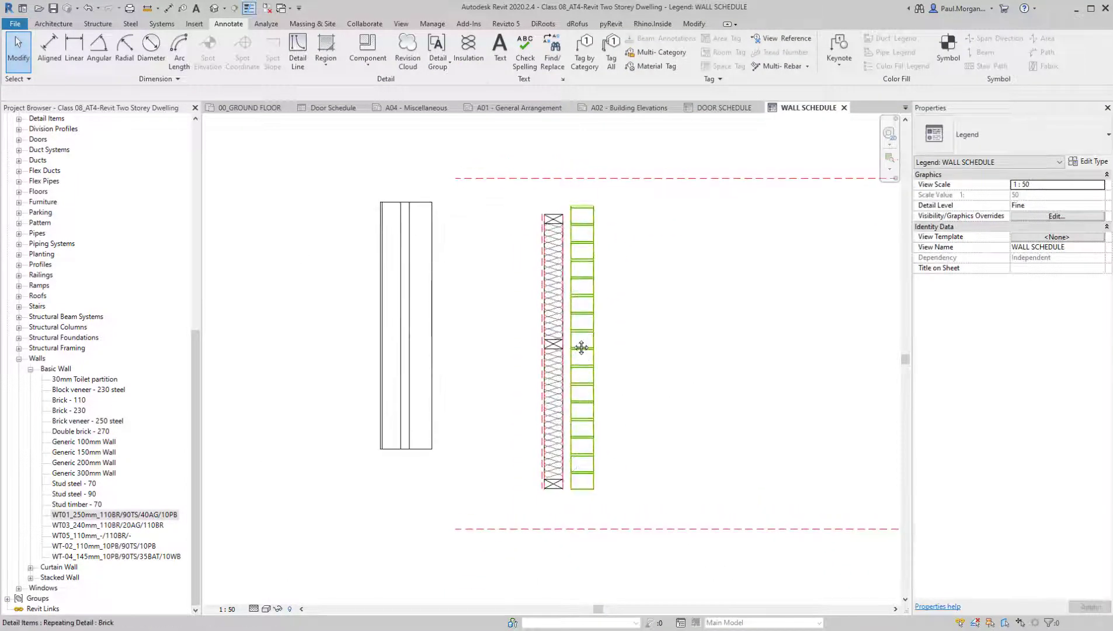
# Draw a Dash - 0.25 pen detail line along the cavity side of the stud layer, from its top to its bottom
pyautogui.press('d')
pyautogui.press('l')
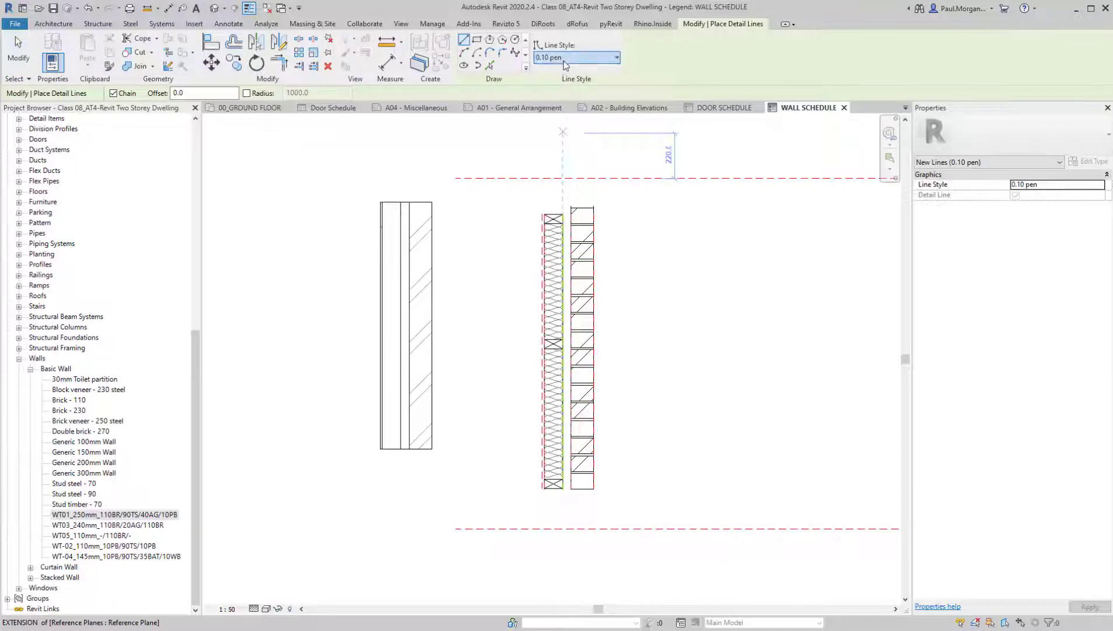
pyautogui.click(568, 57)
pyautogui.click(564, 253)
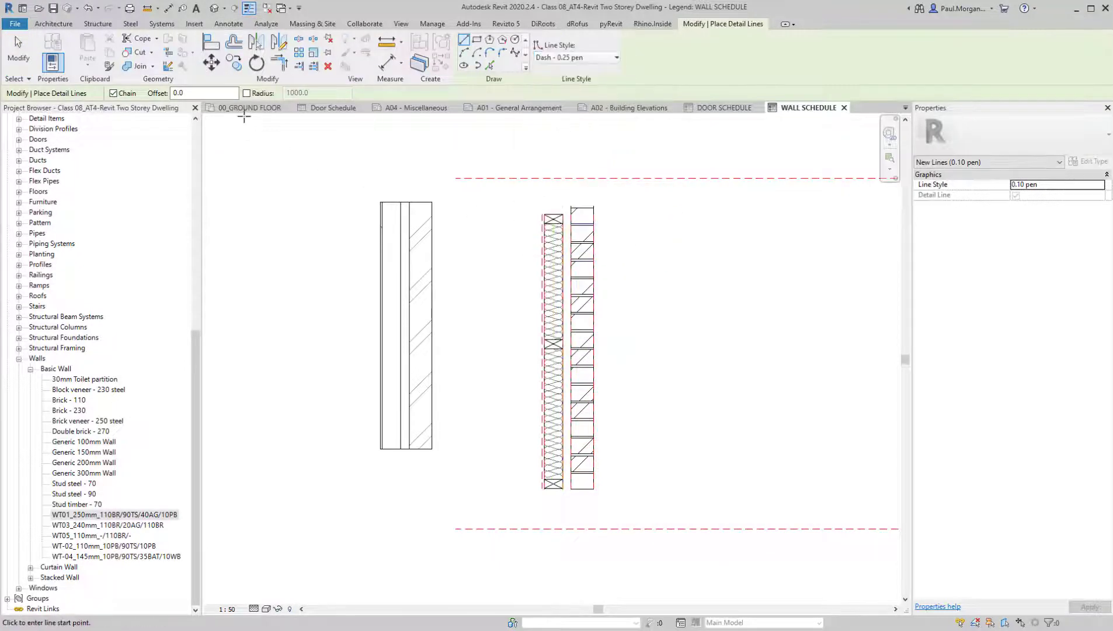
pyautogui.scroll(5, 543, 198)
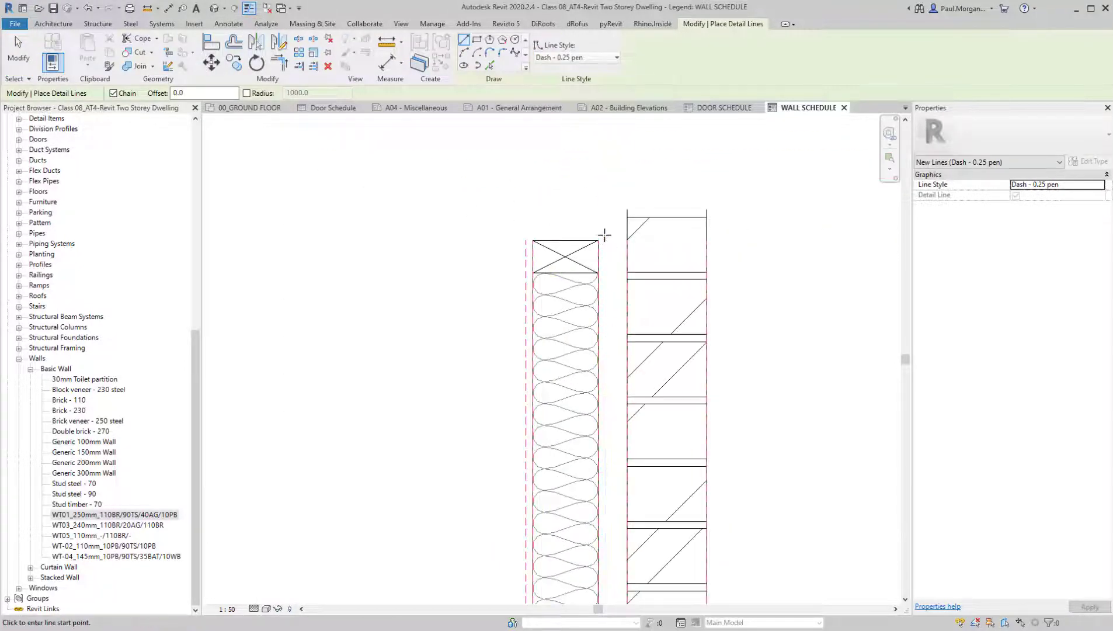
pyautogui.click(604, 235)
pyautogui.scroll(-3, 607, 393)
pyautogui.moveTo(614, 462); pyautogui.dragTo(571, 181, button='middle')
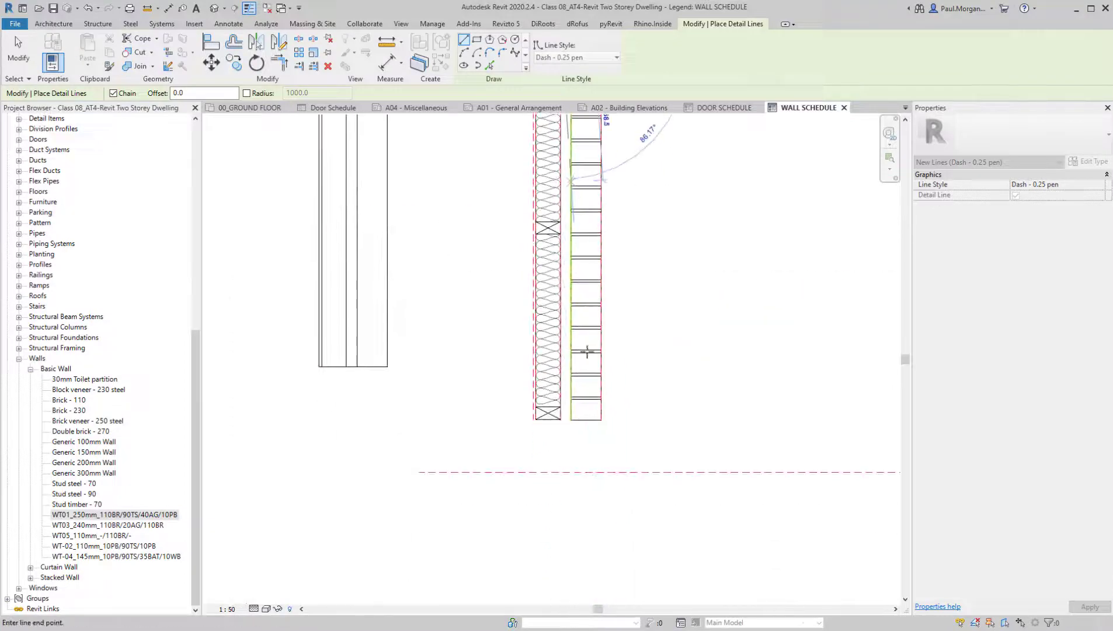
pyautogui.scroll(1, 561, 407)
pyautogui.scroll(2, 561, 408)
pyautogui.click(566, 431)
pyautogui.press('Escape')
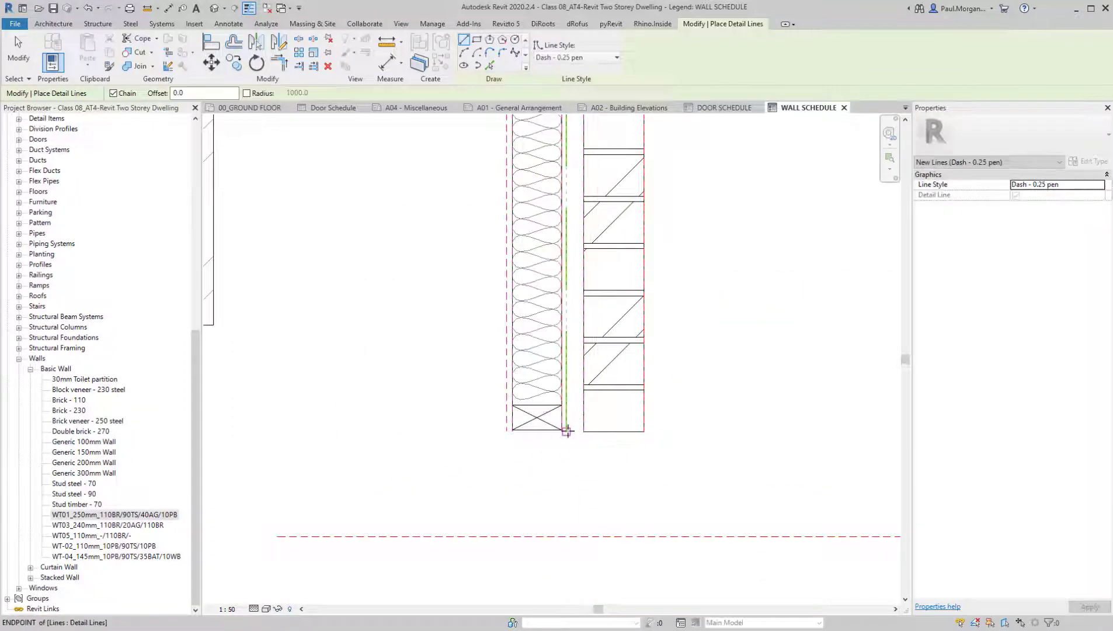
# Turn Thin Lines off to show the true line weights and finish the detail line command
pyautogui.press('t')
pyautogui.press('l')
pyautogui.scroll(-4, 570, 421)
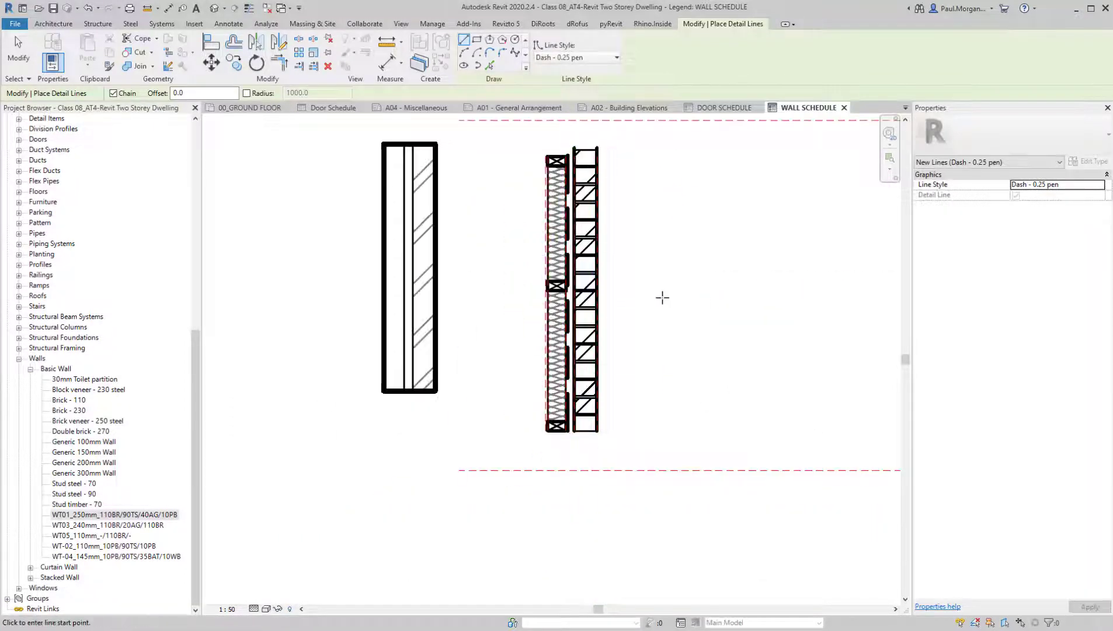
pyautogui.moveTo(661, 296); pyautogui.dragTo(651, 373, button='middle')
pyautogui.press('Escape')
pyautogui.moveTo(638, 466); pyautogui.dragTo(598, 449, button='middle')
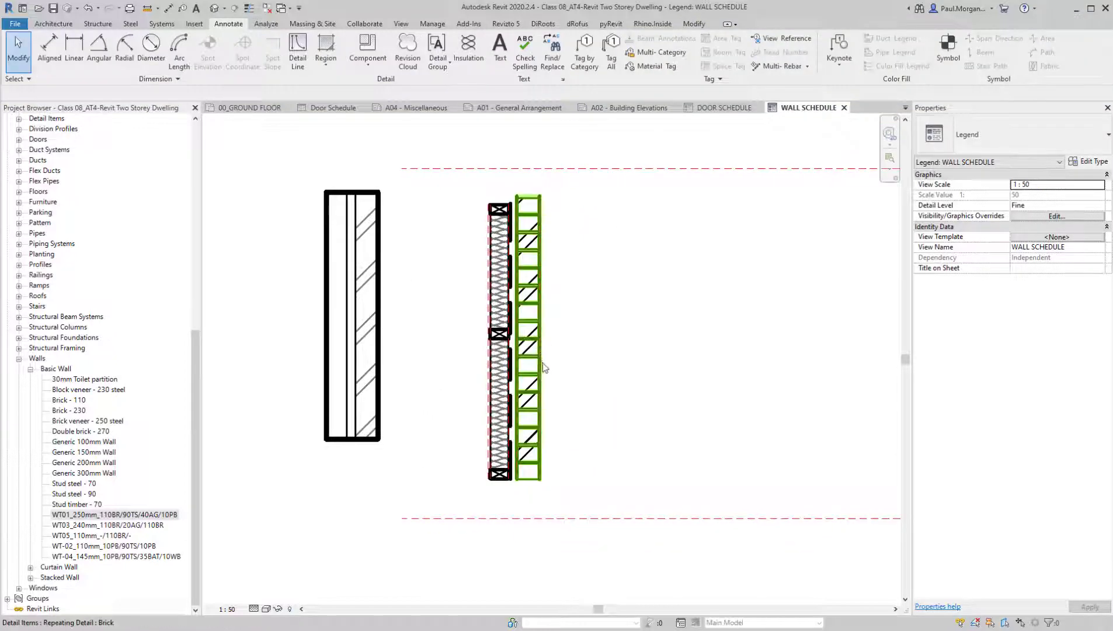
# Set the wall schedule legend's view scale to 1:20 and dismiss the save reminder without saving
pyautogui.click(228, 609)
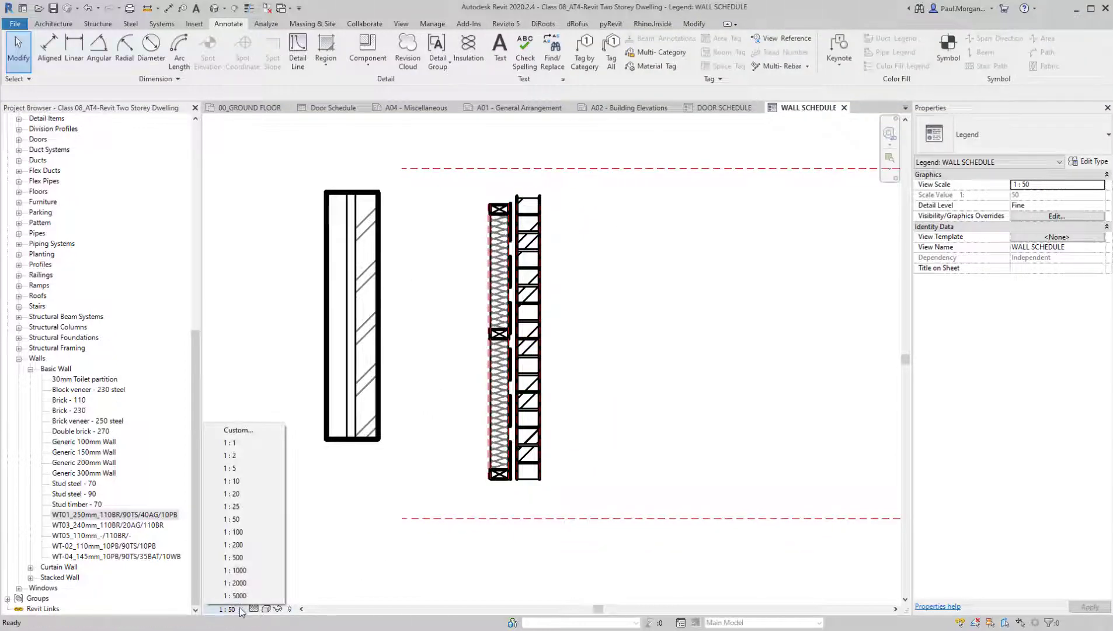
pyautogui.click(242, 500)
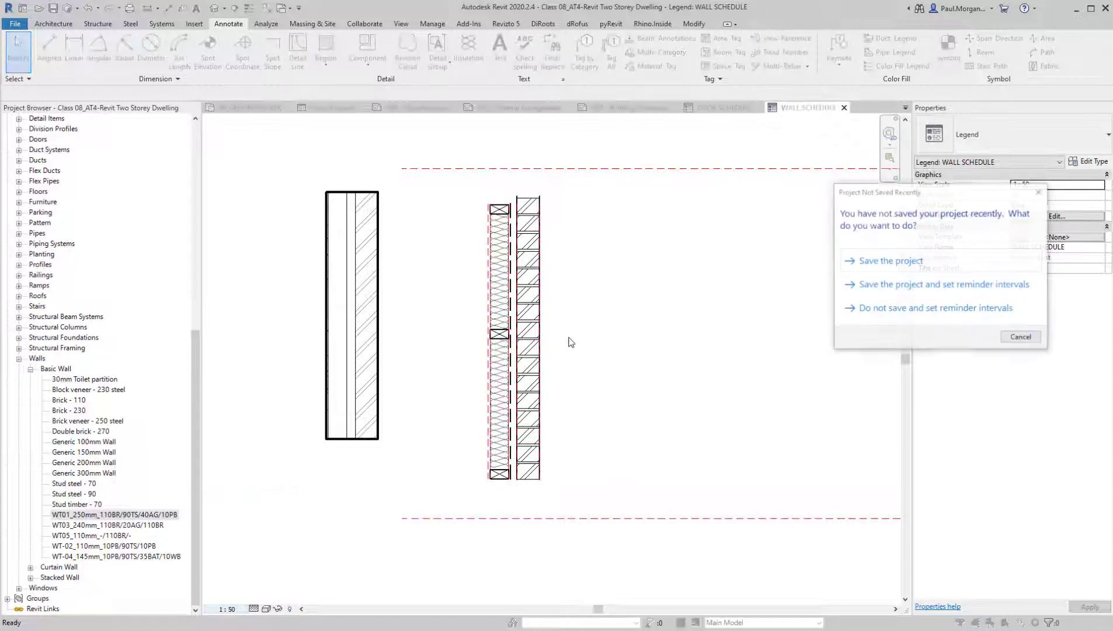
pyautogui.click(1022, 337)
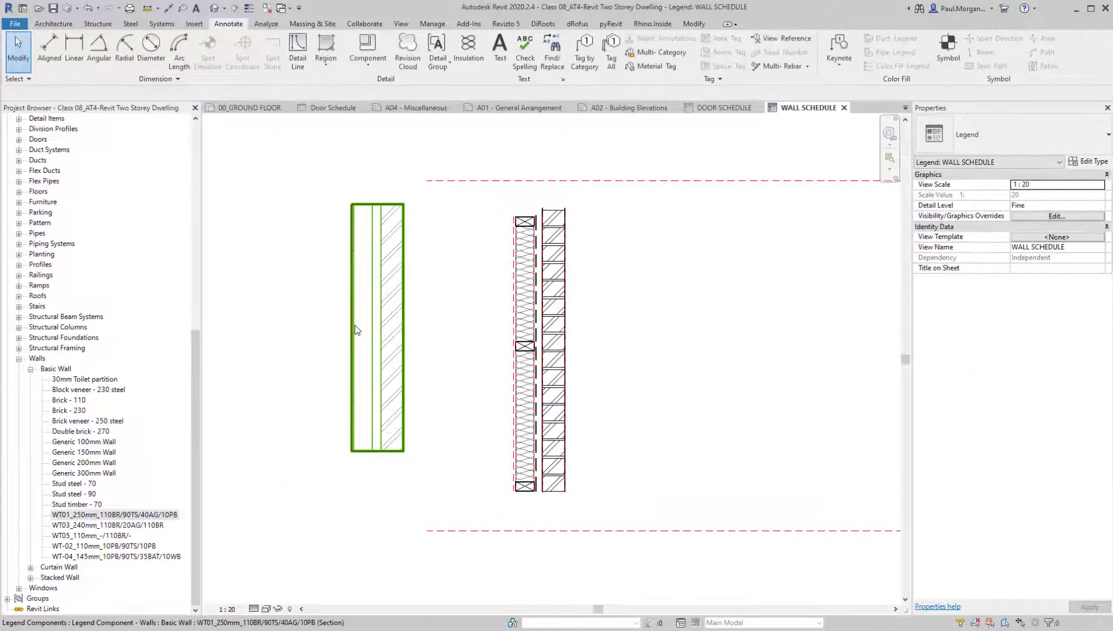
pyautogui.moveTo(472, 315); pyautogui.dragTo(469, 291, button='middle')
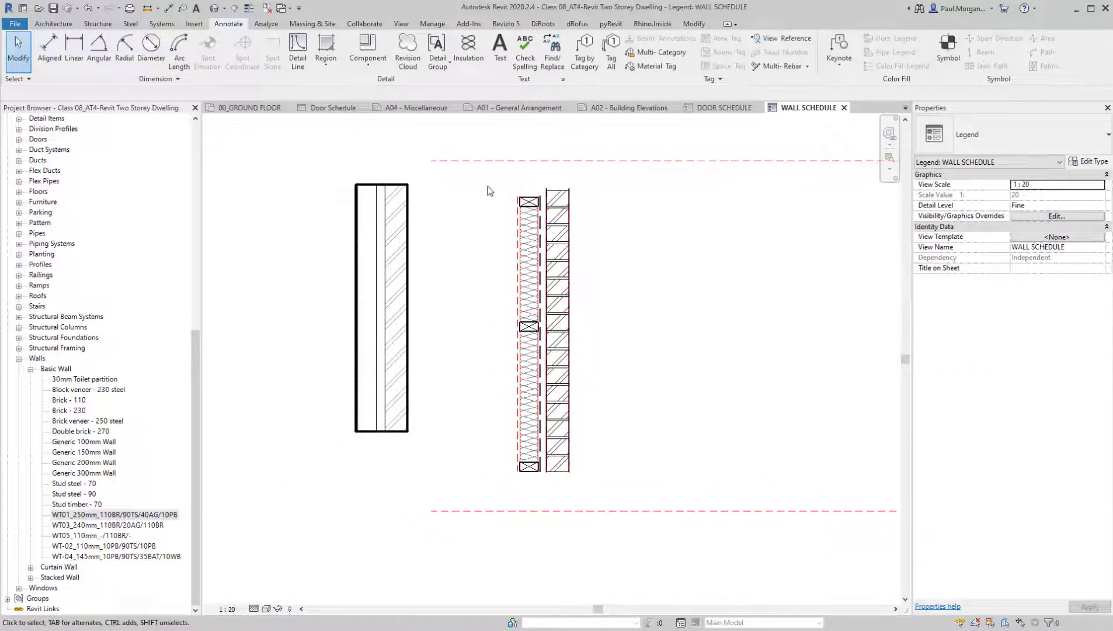
# Start a filled region and duplicate its Solid Black type as Sand Dense
pyautogui.click(316, 66)
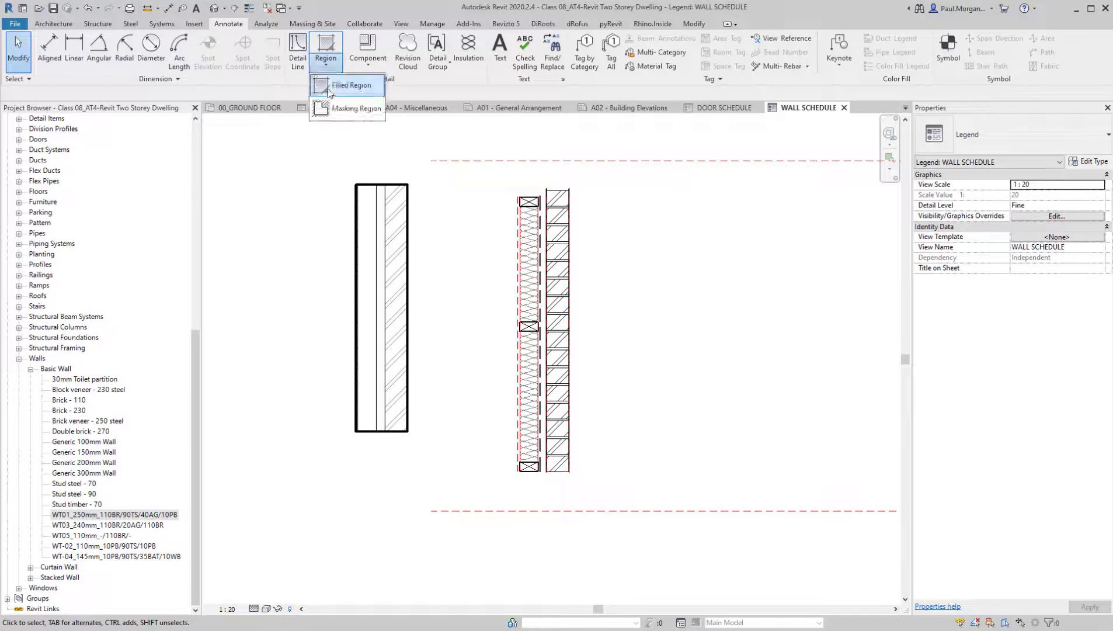
pyautogui.click(336, 81)
pyautogui.click(991, 137)
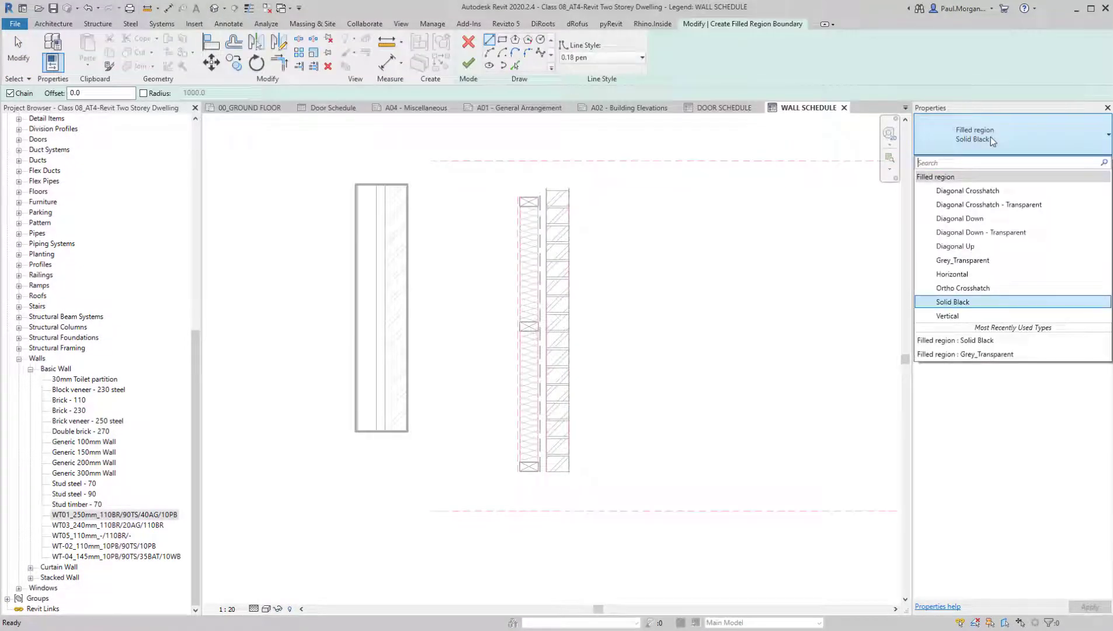
pyautogui.click(991, 137)
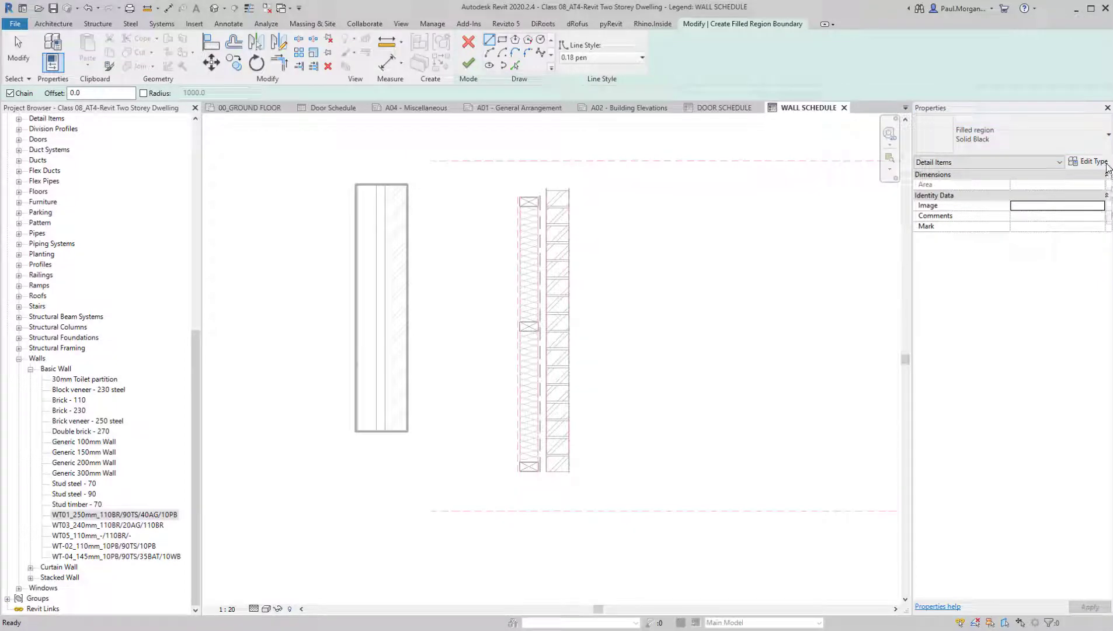
pyautogui.click(1088, 163)
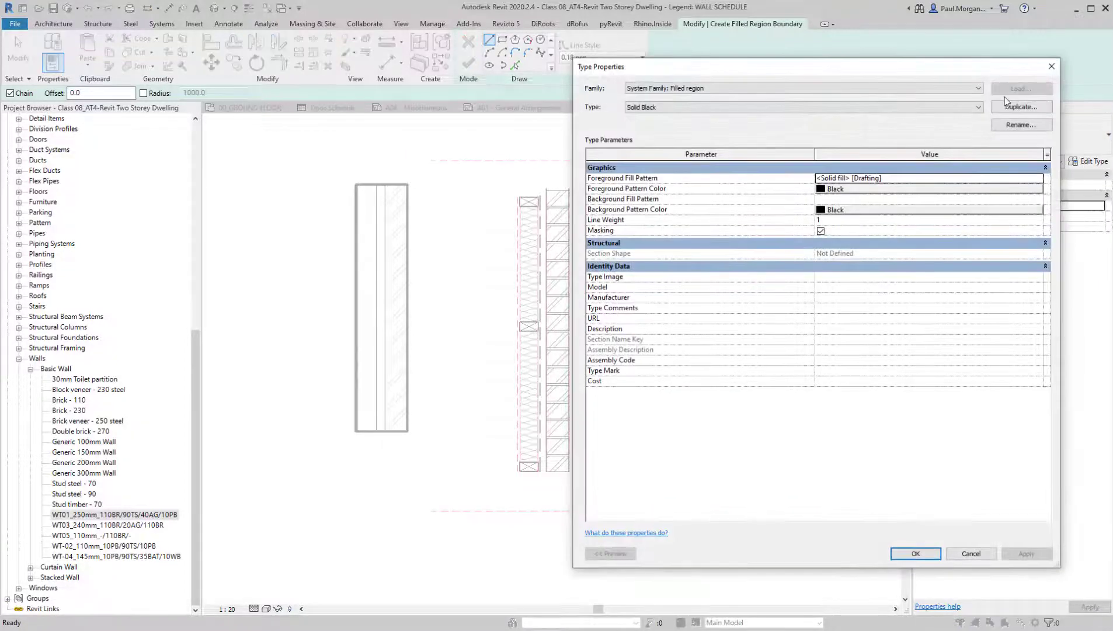
pyautogui.click(1021, 107)
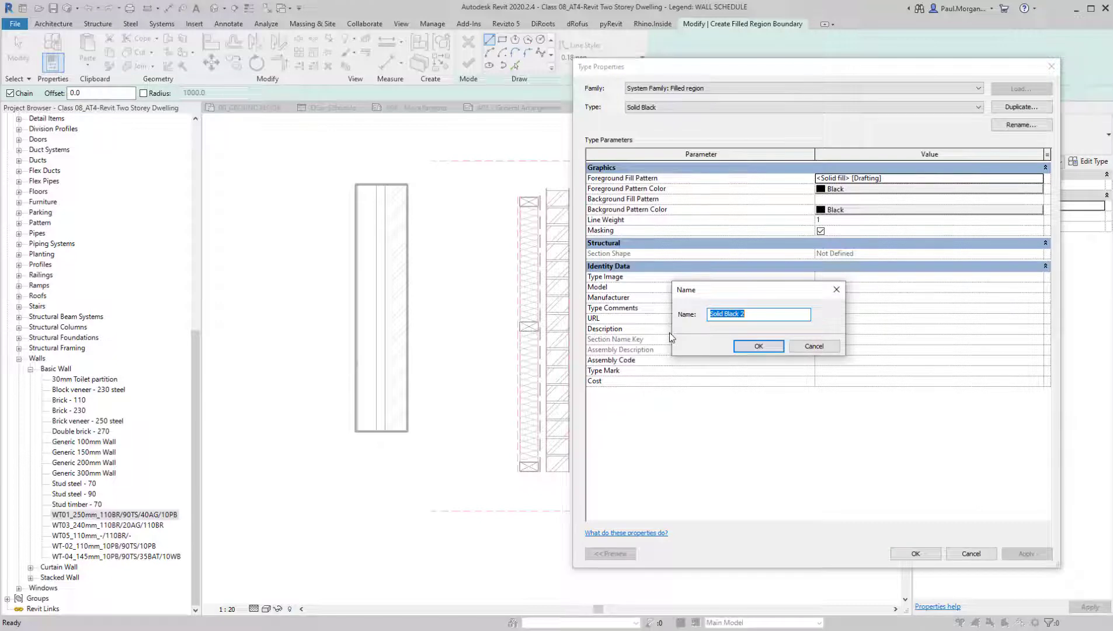
pyautogui.write('Sand Dense')
pyautogui.press('Return')
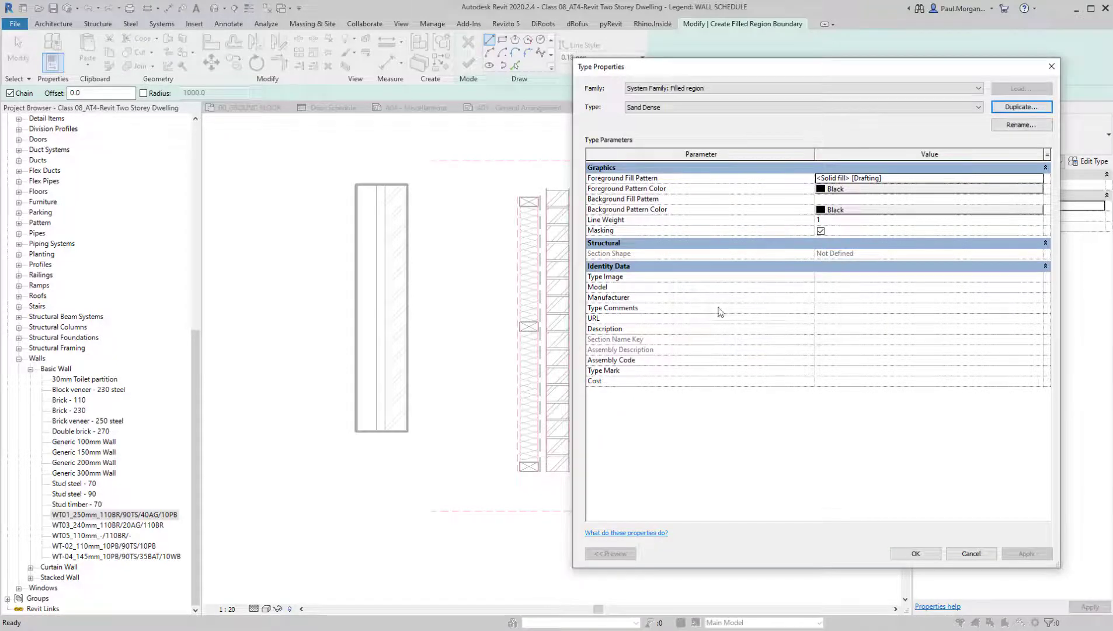
# Set the Sand Dense type's foreground fill pattern to the Sand - Dense drafting pattern
pyautogui.click(1040, 180)
pyautogui.scroll(-5, 777, 374)
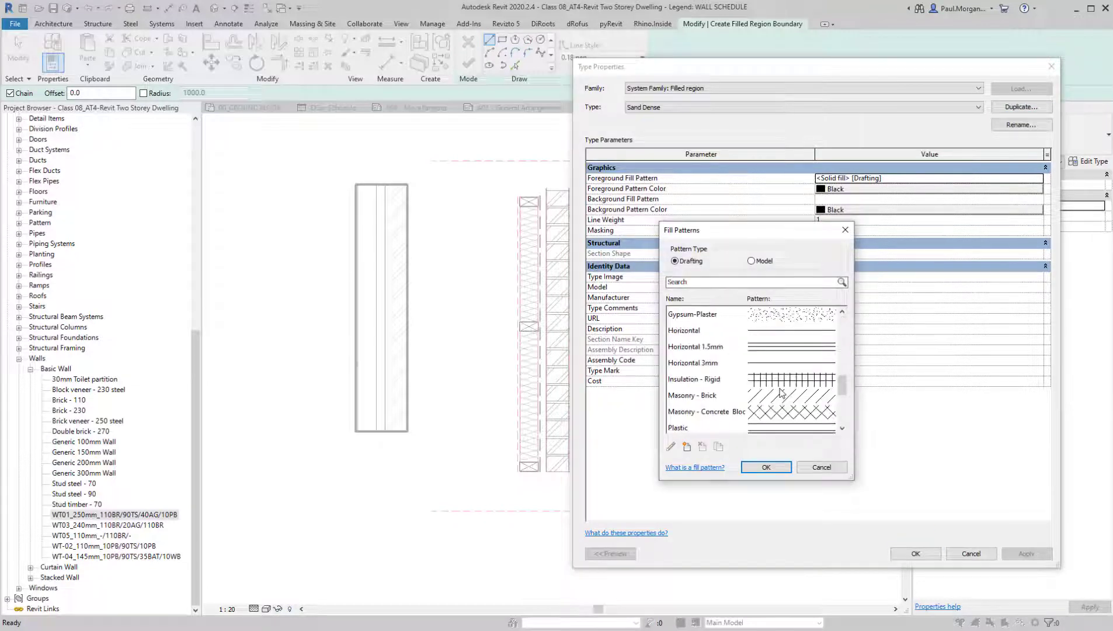
pyautogui.scroll(-3, 777, 362)
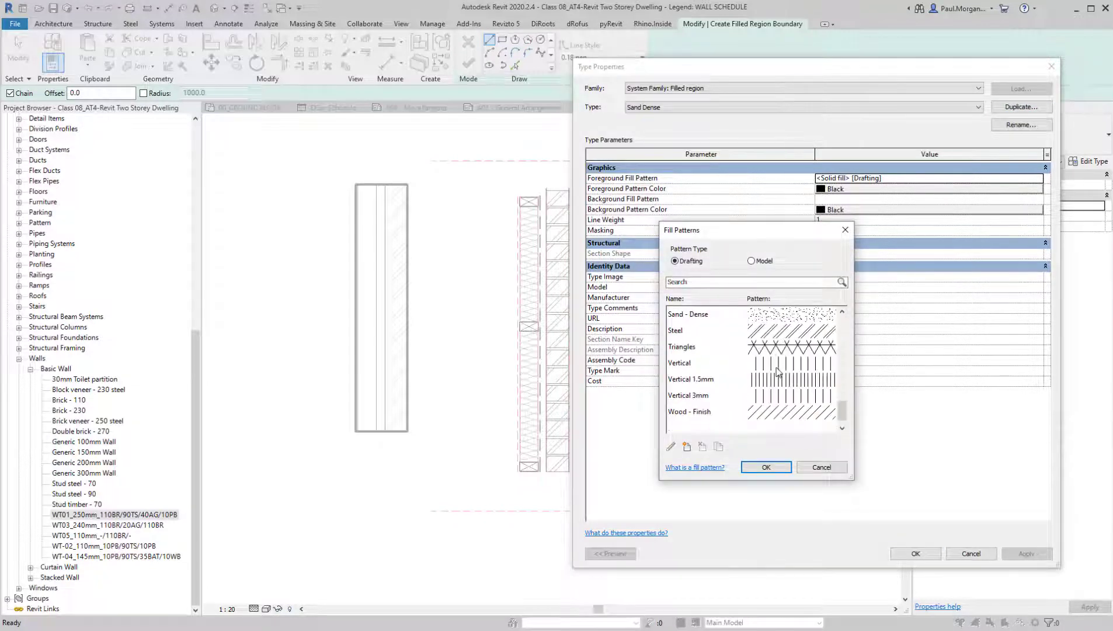
pyautogui.click(779, 323)
pyautogui.click(766, 467)
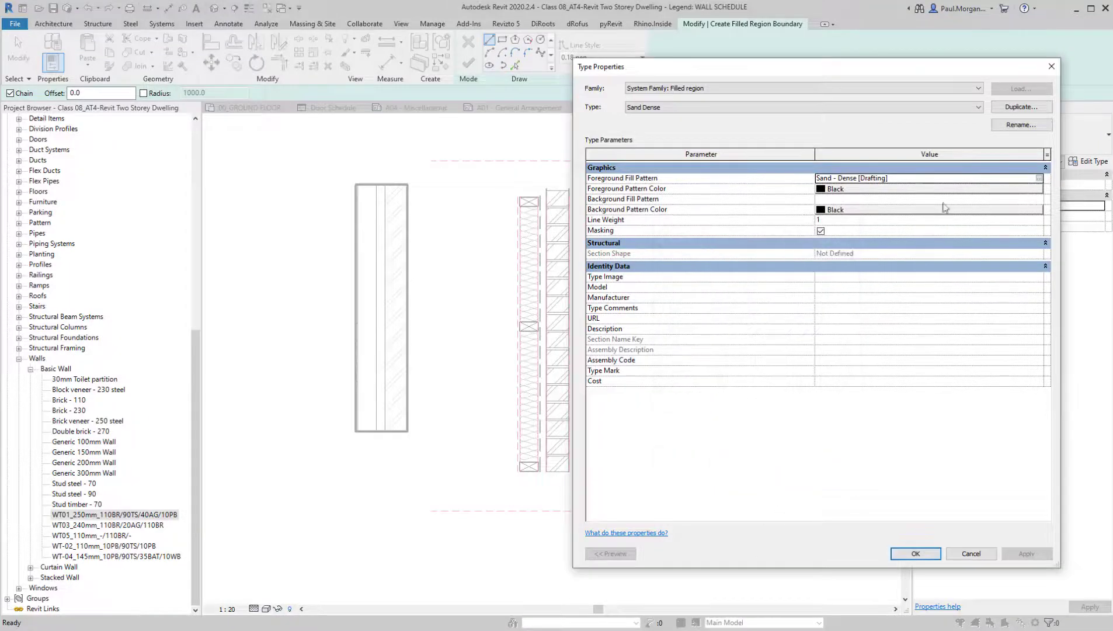
pyautogui.click(915, 553)
# Create a rectangular Sand Dense filled region with a 0.10 pen boundary over the full height of the thin plasterboard layer beside the studs
pyautogui.click(588, 57)
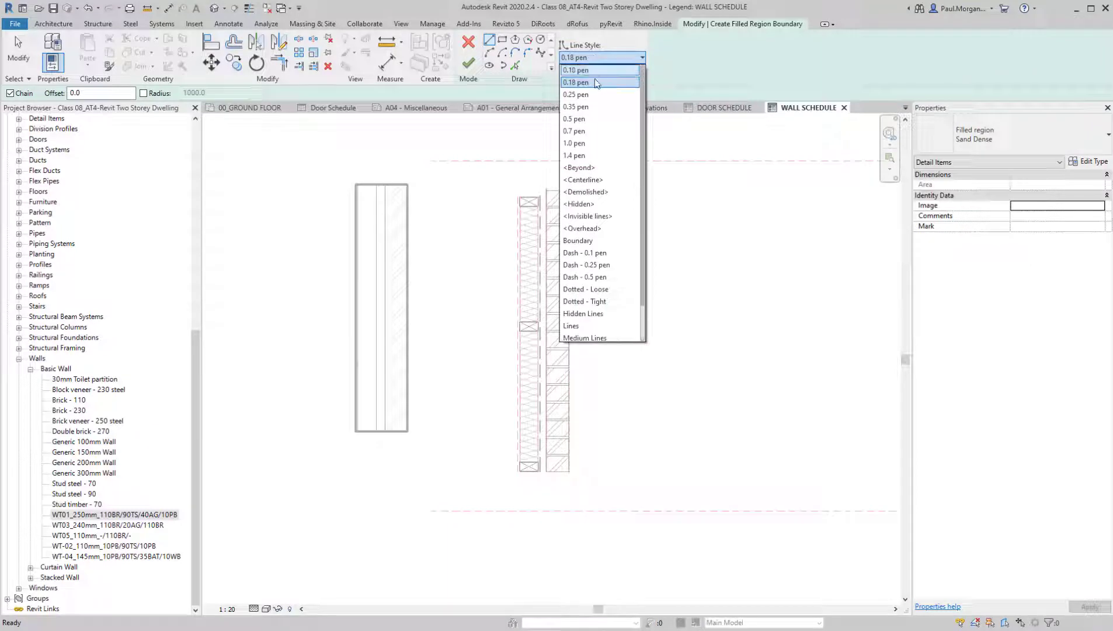
pyautogui.click(589, 70)
pyautogui.click(502, 39)
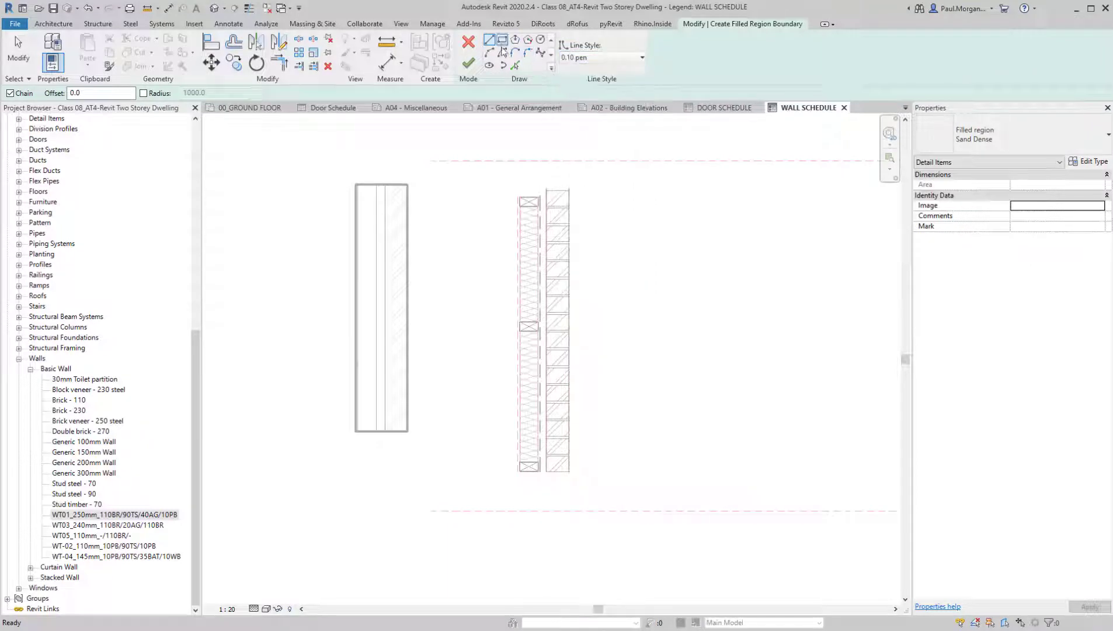
pyautogui.scroll(5, 520, 158)
pyautogui.click(520, 158)
pyautogui.scroll(-3, 520, 164)
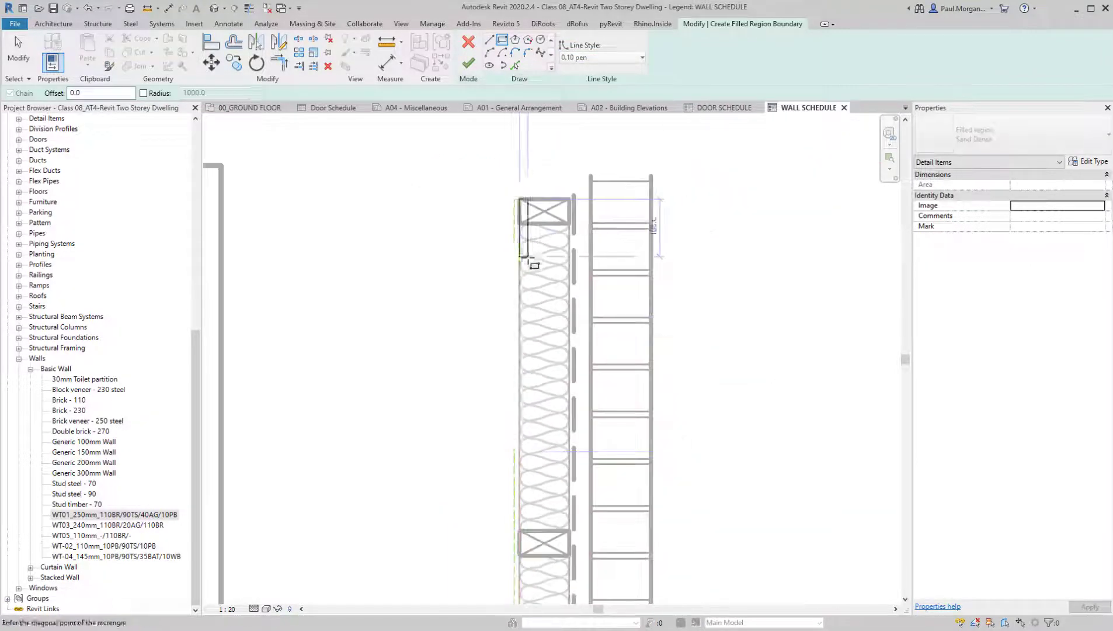
pyautogui.scroll(-2, 504, 529)
pyautogui.moveTo(505, 529); pyautogui.dragTo(518, 307, button='middle')
pyautogui.scroll(5, 499, 485)
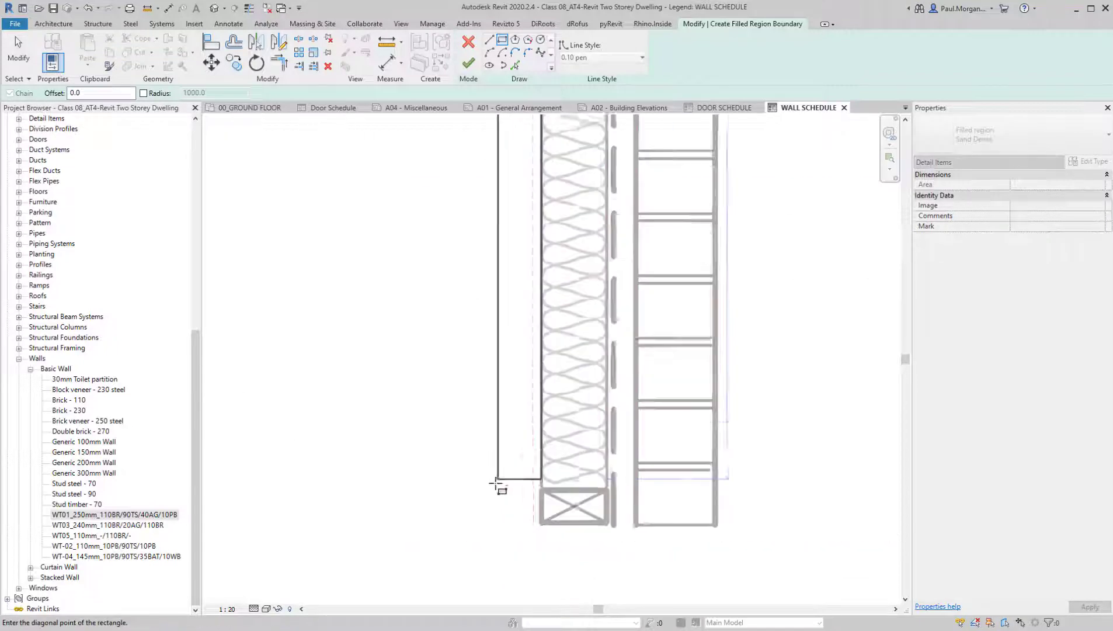
pyautogui.click(538, 533)
pyautogui.scroll(-2, 539, 532)
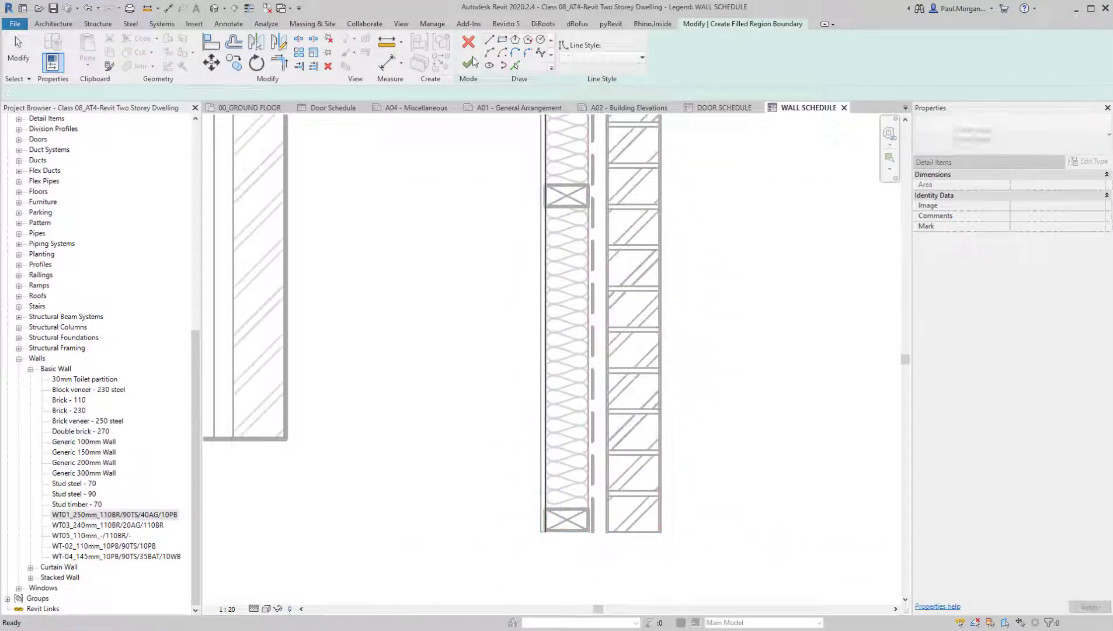
pyautogui.click(468, 63)
# Examine the plasterboard filled region's pattern and outline against the neighbouring studs, insulation and brickwork
pyautogui.click(510, 301)
pyautogui.scroll(4, 510, 300)
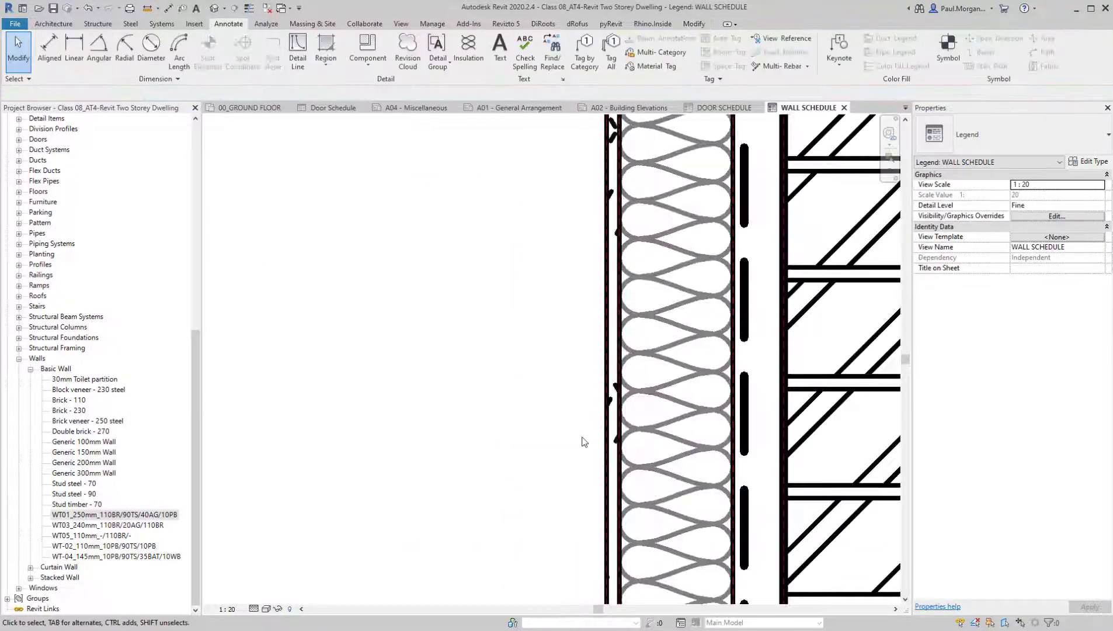
pyautogui.click(601, 280)
pyautogui.scroll(-6, 602, 282)
pyautogui.press('Escape')
pyautogui.scroll(-4, 602, 285)
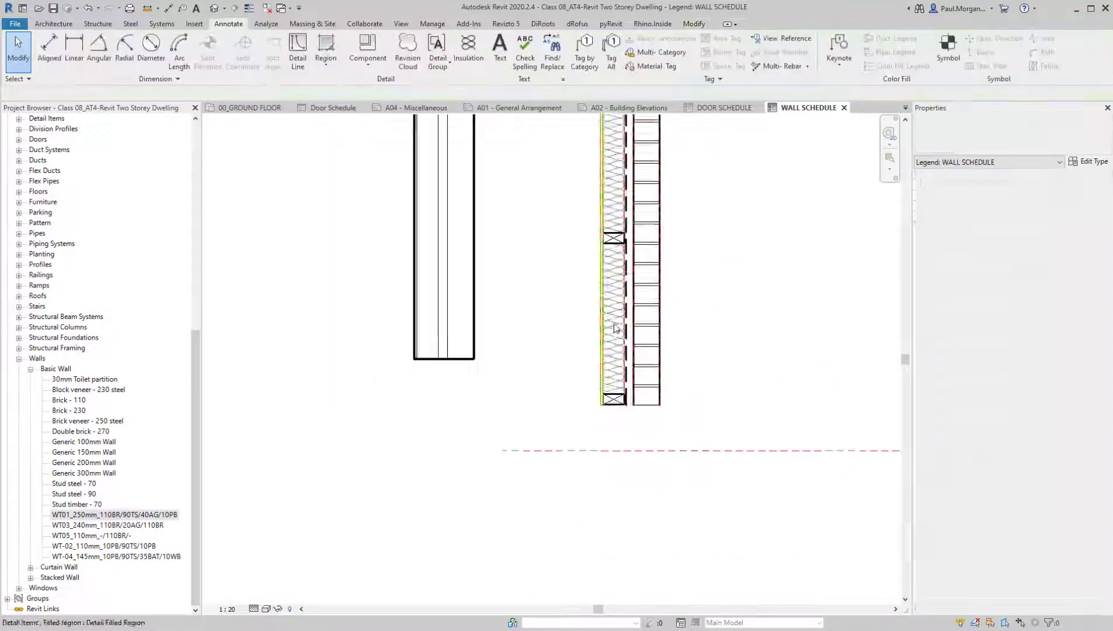
pyautogui.moveTo(691, 275); pyautogui.dragTo(676, 351, button='middle')
pyautogui.scroll(4, 676, 351)
pyautogui.scroll(-2, 748, 288)
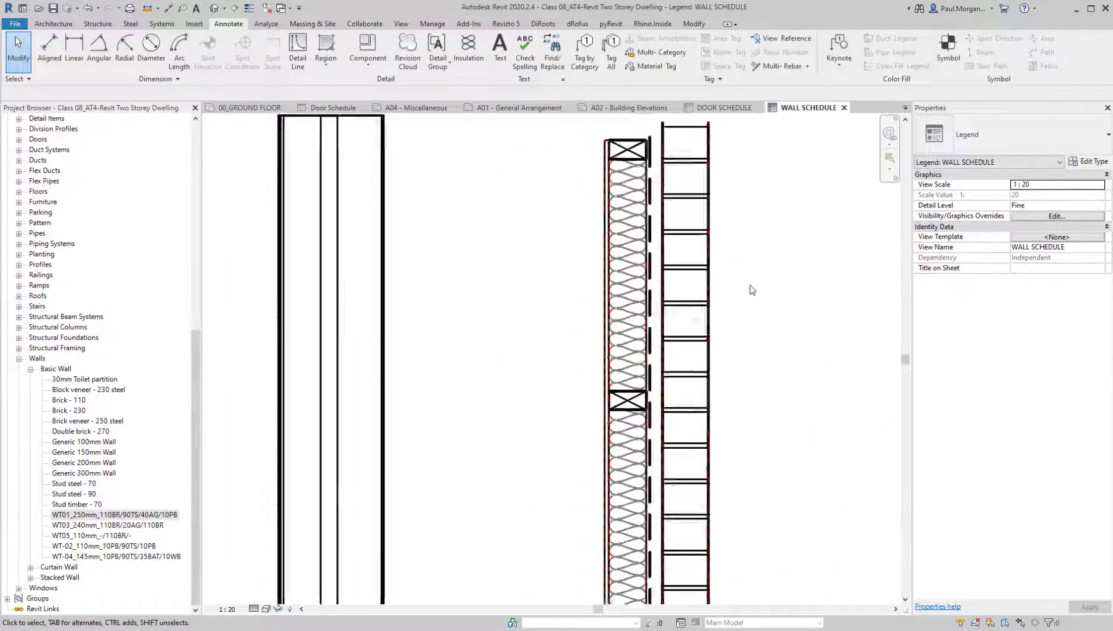
# Change all four boundary lines of the plasterboard filled region to the 0.25 pen line style
pyautogui.scroll(3, 630, 269)
pyautogui.doubleClick(644, 251)
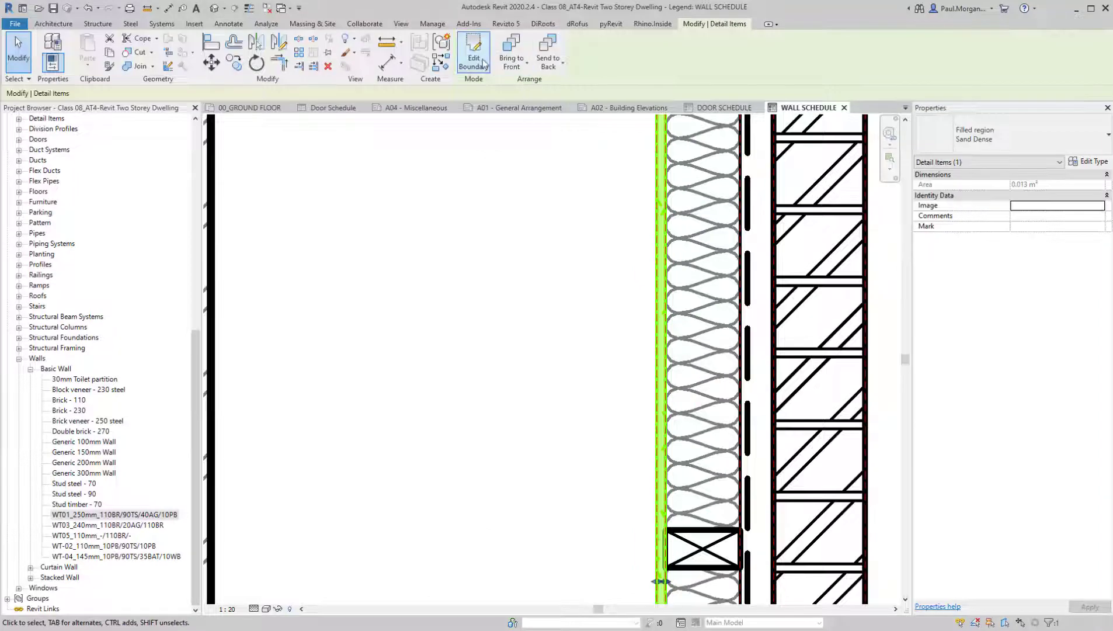
pyautogui.scroll(-3, 643, 175)
pyautogui.moveTo(634, 125); pyautogui.dragTo(694, 585)
pyautogui.click(588, 57)
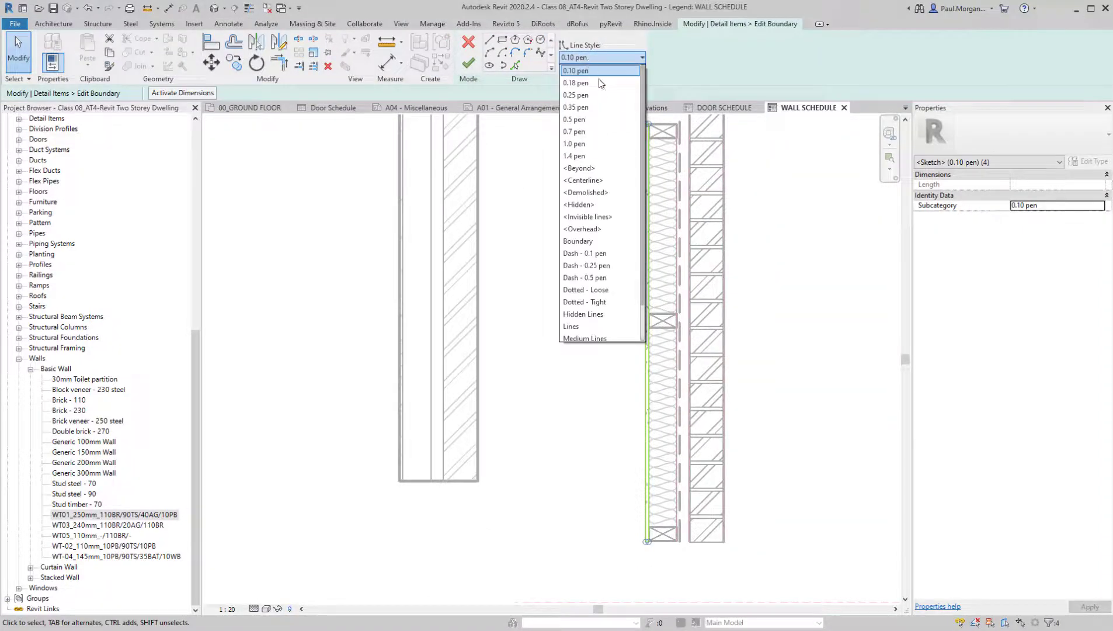
pyautogui.click(583, 96)
pyautogui.click(468, 64)
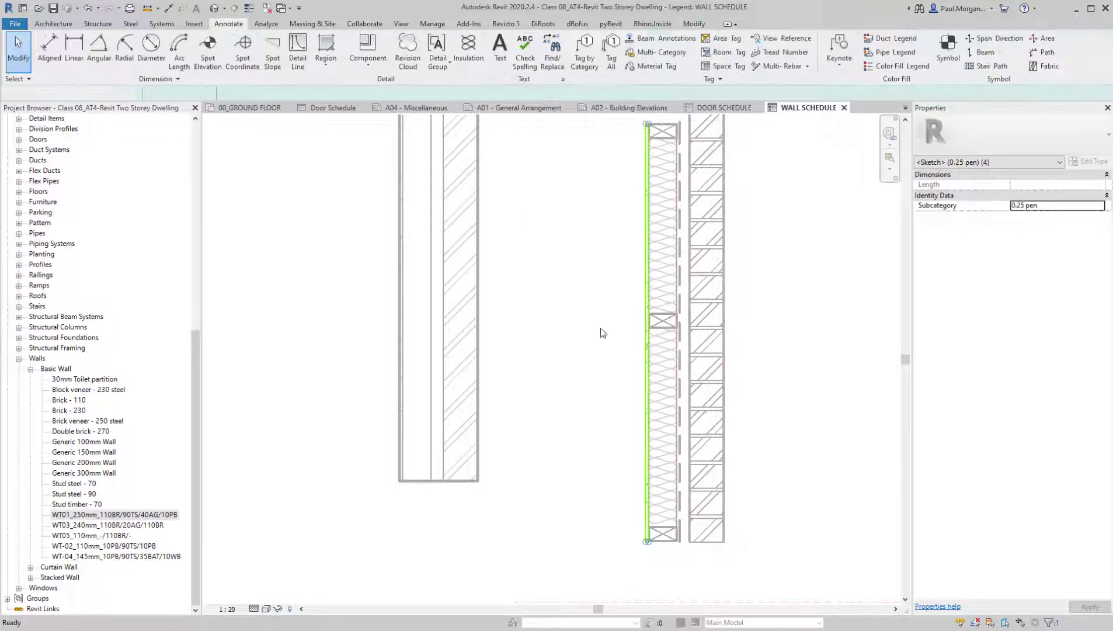
pyautogui.moveTo(600, 322); pyautogui.dragTo(603, 380, button='middle')
pyautogui.scroll(-2, 598, 372)
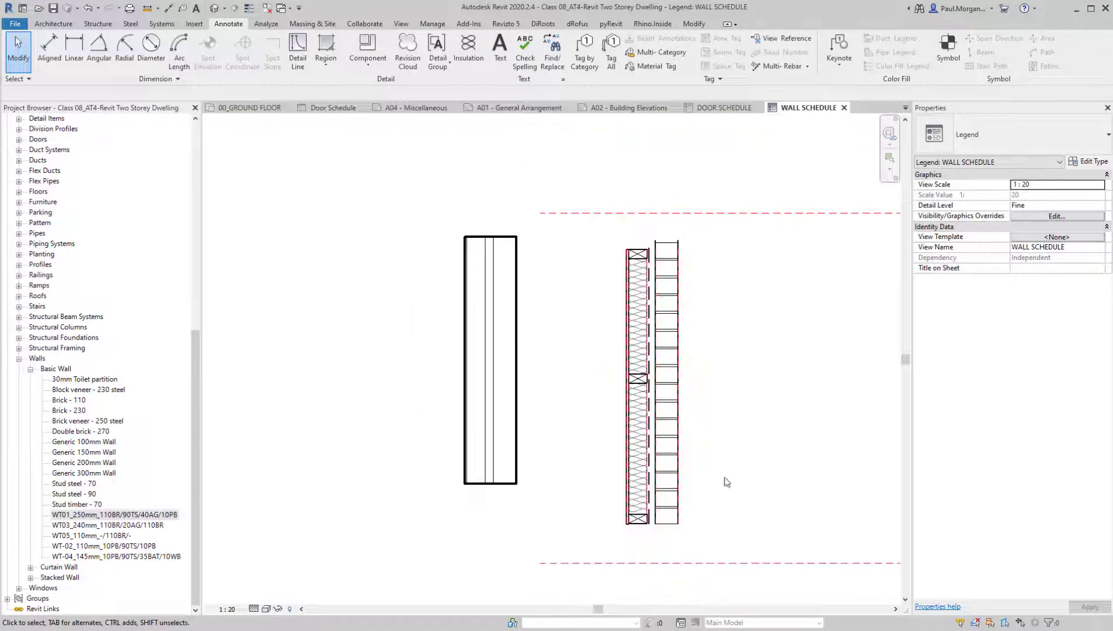
# Delete the reference planes inside the layered wall detail, filtering the selection to Reference Planes and keeping the outer horizontal pair
pyautogui.moveTo(672, 448); pyautogui.dragTo(570, 418, button='middle')
pyautogui.scroll(-1, 571, 417)
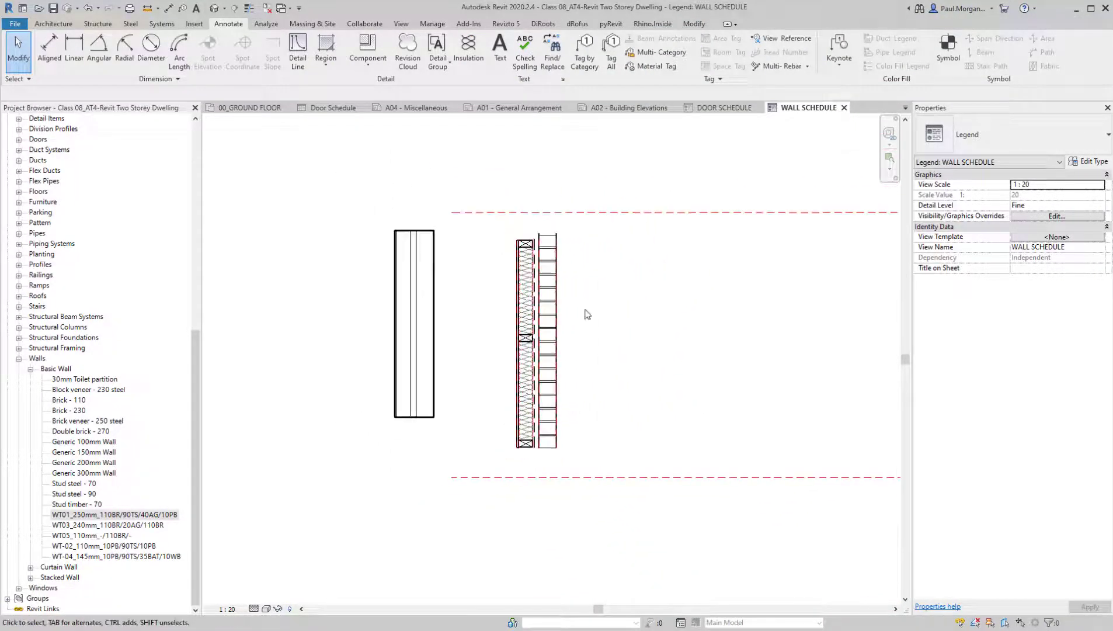
pyautogui.moveTo(584, 311); pyautogui.dragTo(588, 345, button='middle')
pyautogui.click(628, 247)
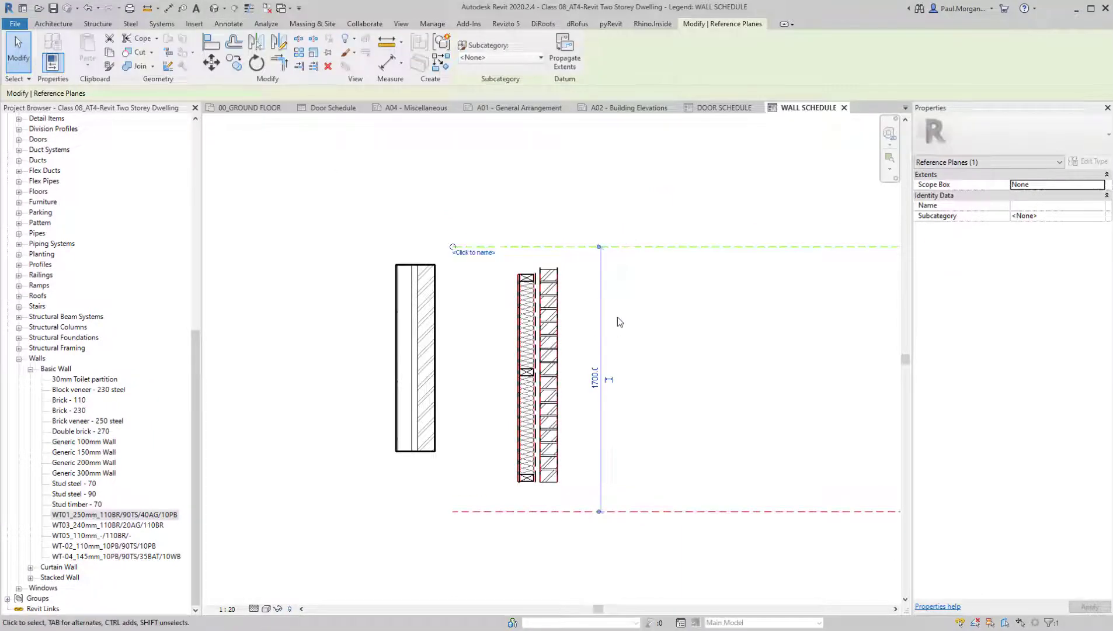
pyautogui.click(657, 431)
pyautogui.moveTo(503, 259); pyautogui.dragTo(595, 518)
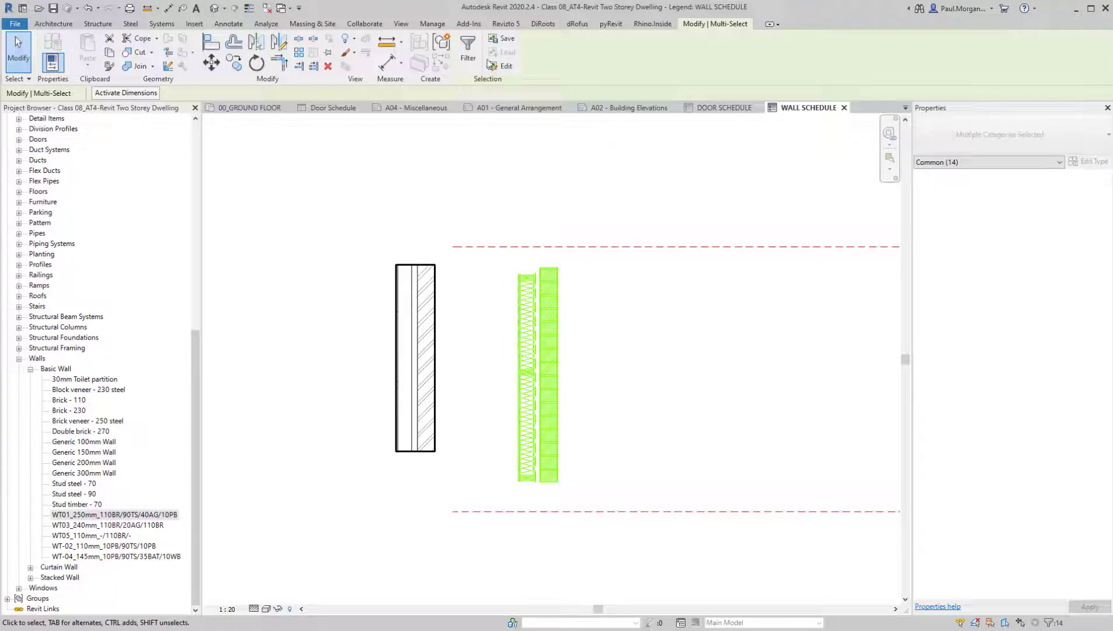
pyautogui.click(474, 61)
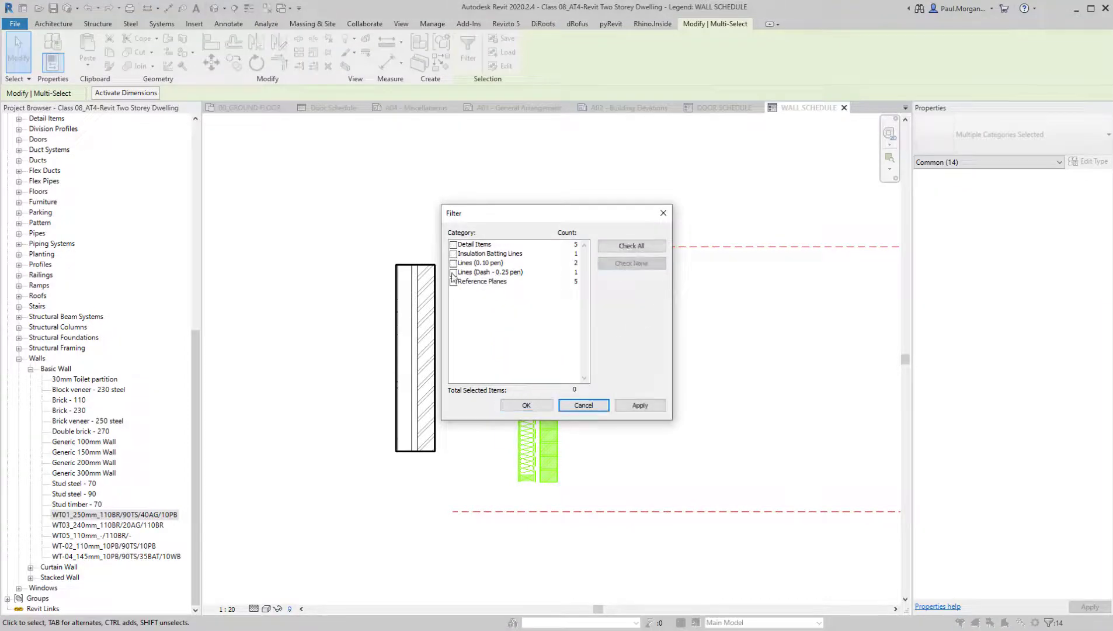
pyautogui.click(513, 406)
pyautogui.click(646, 464)
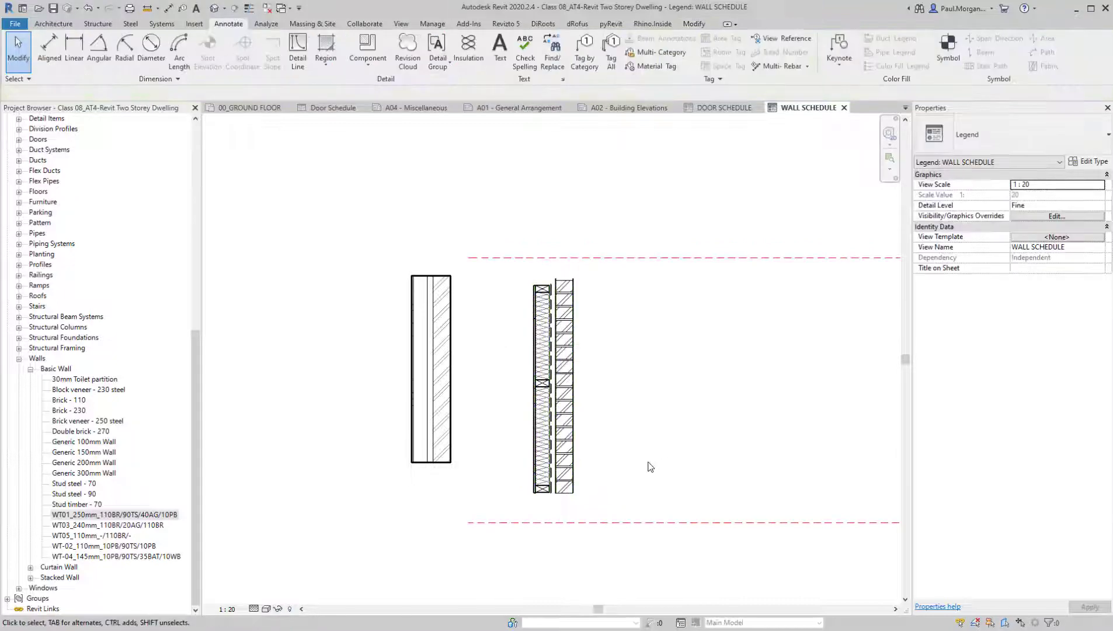
pyautogui.scroll(3, 671, 409)
pyautogui.scroll(-3, 680, 403)
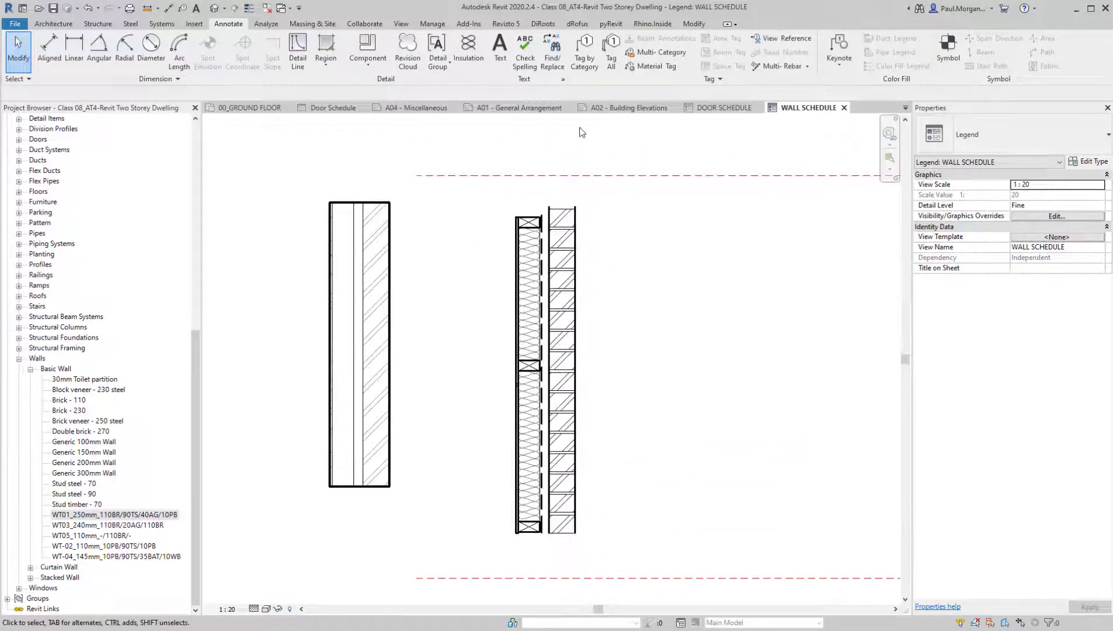
# Load the Break Line (AUS) family from the Detail Items folder of the Australia library
pyautogui.click(195, 24)
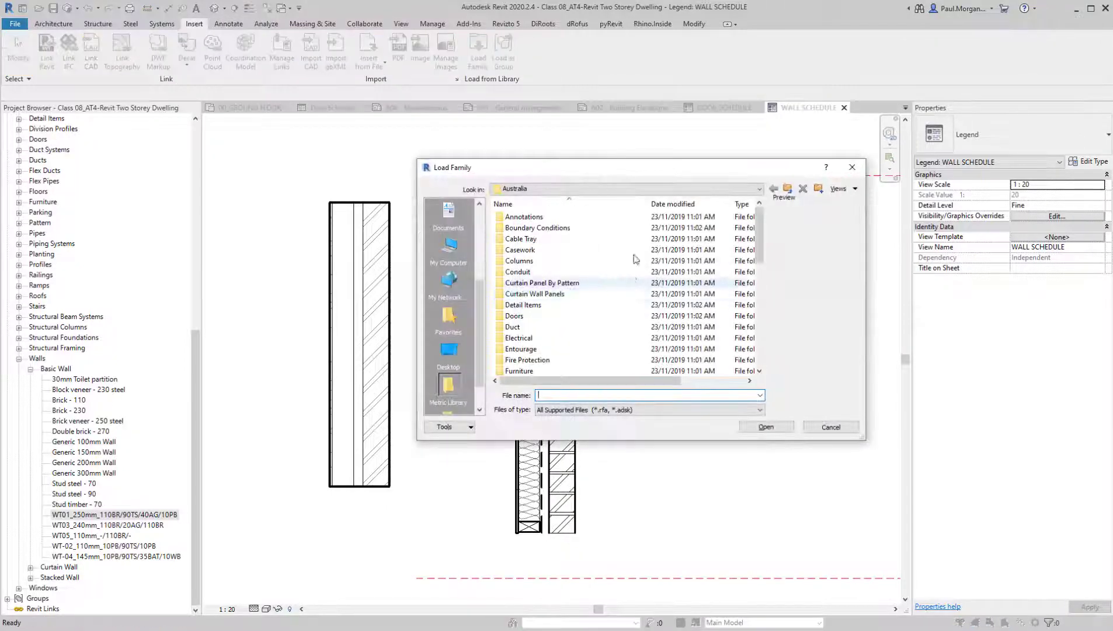
pyautogui.doubleClick(537, 306)
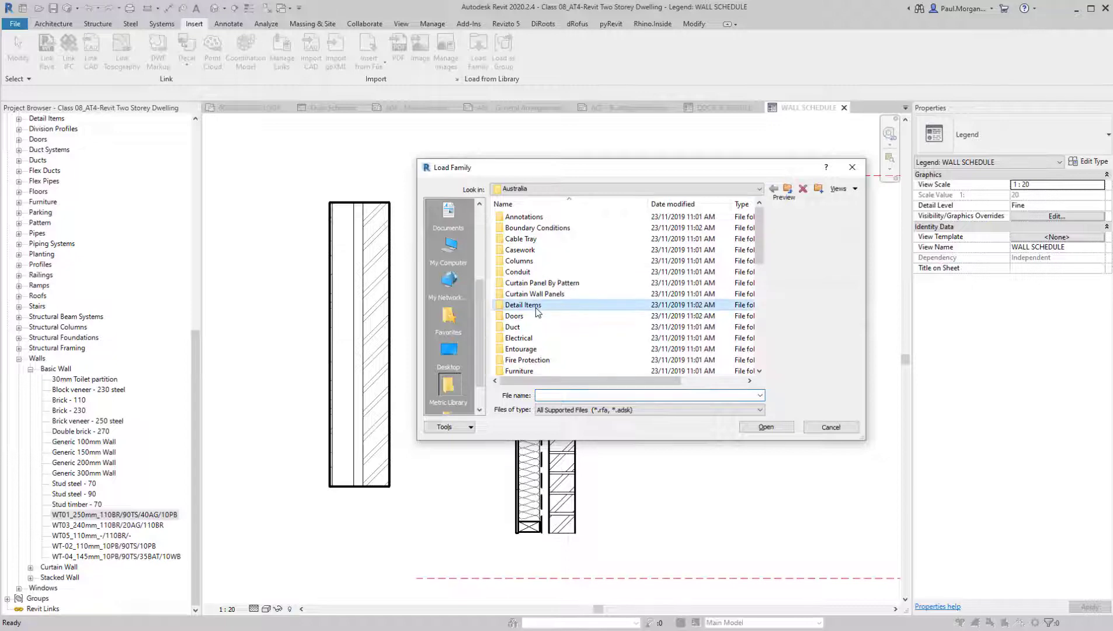
pyautogui.doubleClick(538, 218)
pyautogui.doubleClick(537, 218)
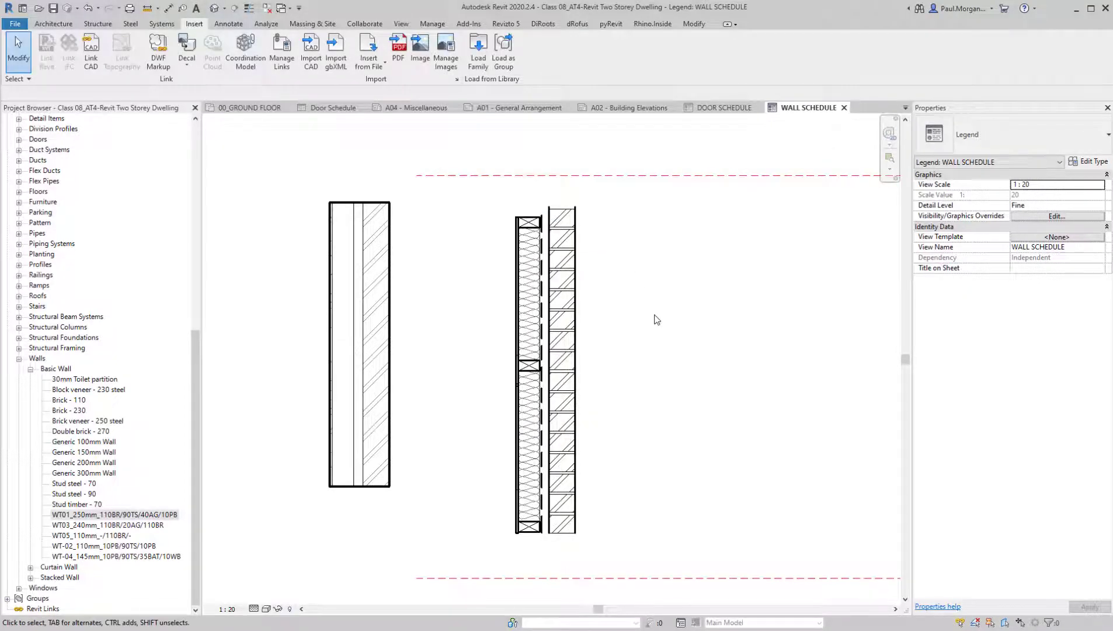
pyautogui.moveTo(655, 316); pyautogui.dragTo(631, 294, button='middle')
# Place a Break Line (AUS) detail component in the wall schedule legend beside the layered wall detail
pyautogui.click(227, 24)
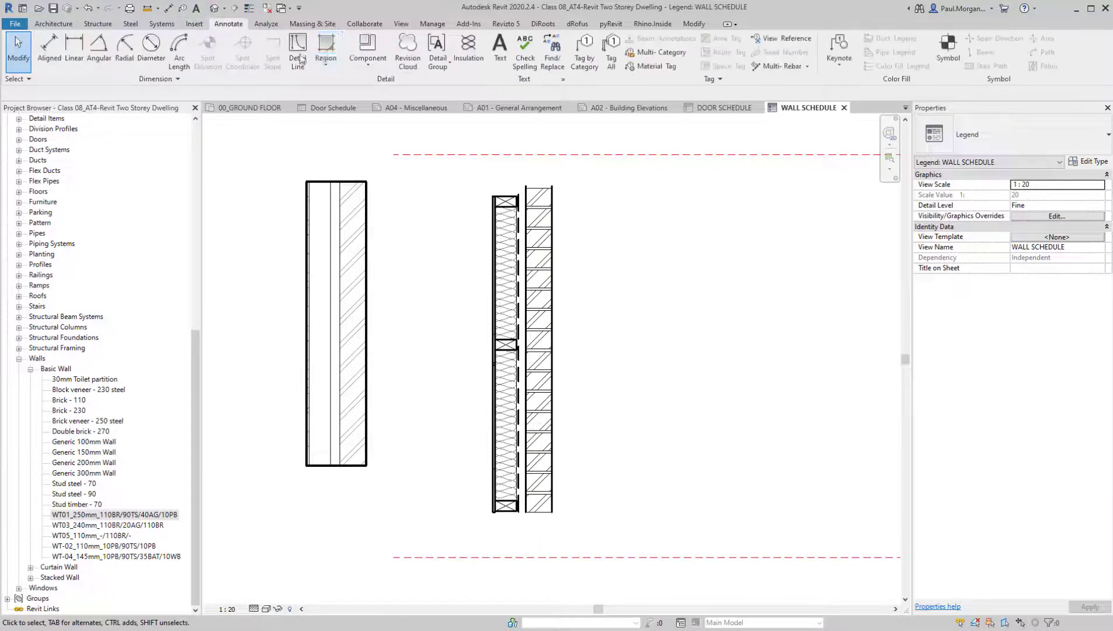
pyautogui.click(367, 71)
pyautogui.click(397, 85)
pyautogui.click(978, 139)
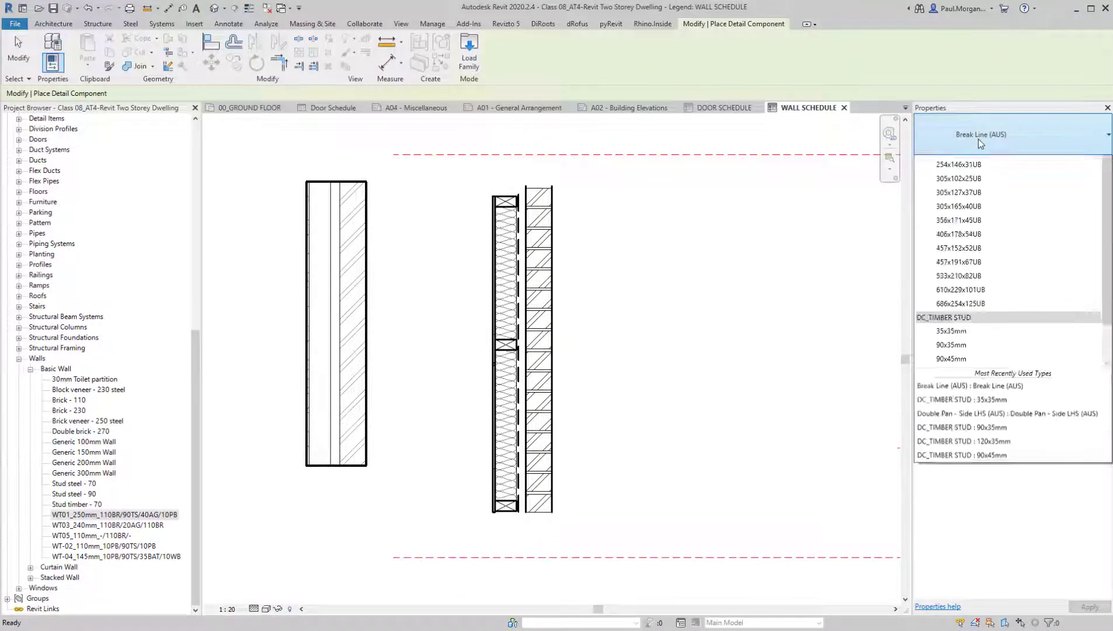
pyautogui.click(978, 139)
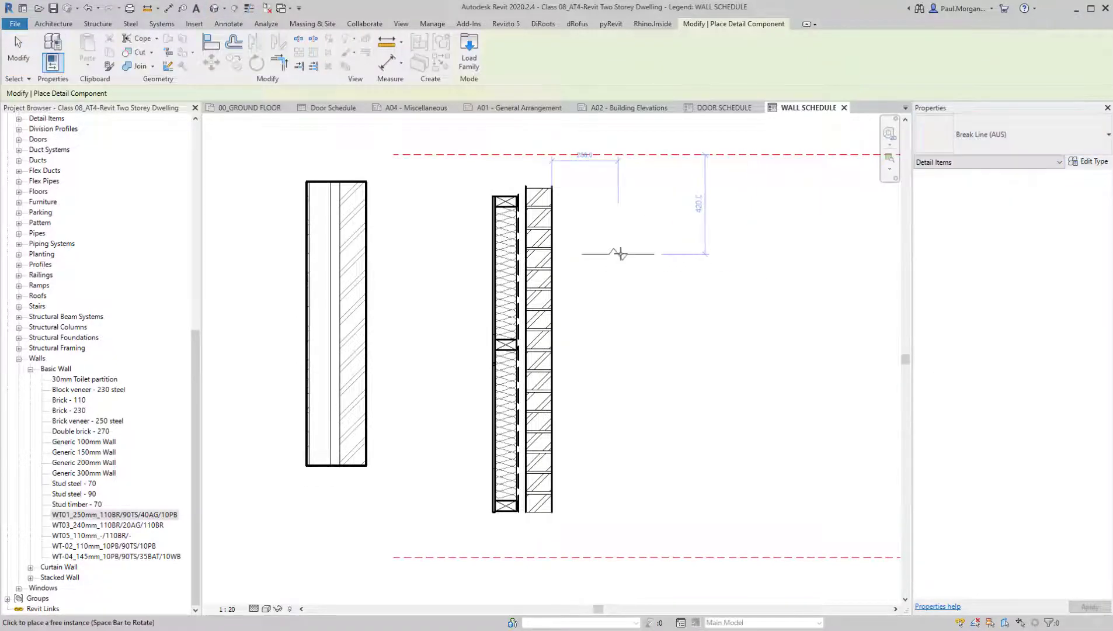
pyautogui.scroll(3, 621, 251)
pyautogui.moveTo(620, 255)
pyautogui.mouseDown(button='middle')
pyautogui.moveTo(644, 310)
pyautogui.moveTo(638, 329)
pyautogui.moveTo(619, 331)
pyautogui.mouseUp(button='middle')
pyautogui.press('Escape')
pyautogui.press('Escape')
# Move the break line over the upper end of the layered wall detail so it masks the wall's top edge
pyautogui.click(631, 339)
pyautogui.scroll(-1, 620, 348)
pyautogui.keyDown('ctrl'); pyautogui.moveTo(669, 313); pyautogui.dragTo(518, 239); pyautogui.keyUp('ctrl')
pyautogui.scroll(3, 461, 238)
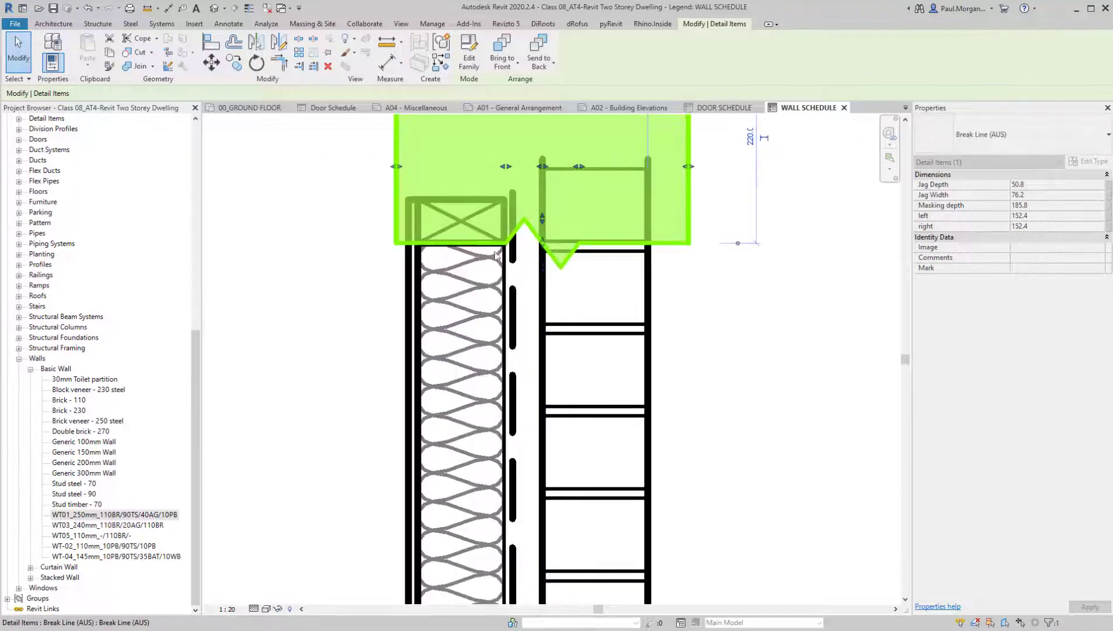
pyautogui.click(677, 280)
pyautogui.scroll(-3, 772, 458)
pyautogui.moveTo(736, 330); pyautogui.dragTo(765, 387, button='middle')
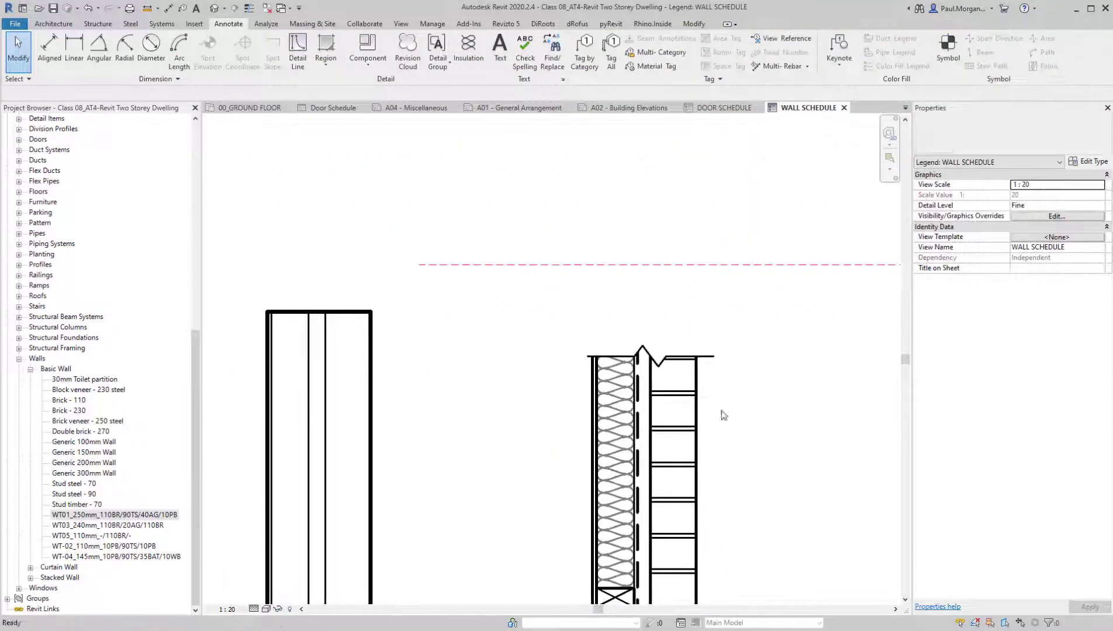
# Stretch the break line's jag to a depth of about 137.6 and nudge the break line slightly towards the plasterboard side
pyautogui.scroll(3, 716, 350)
pyautogui.click(639, 339)
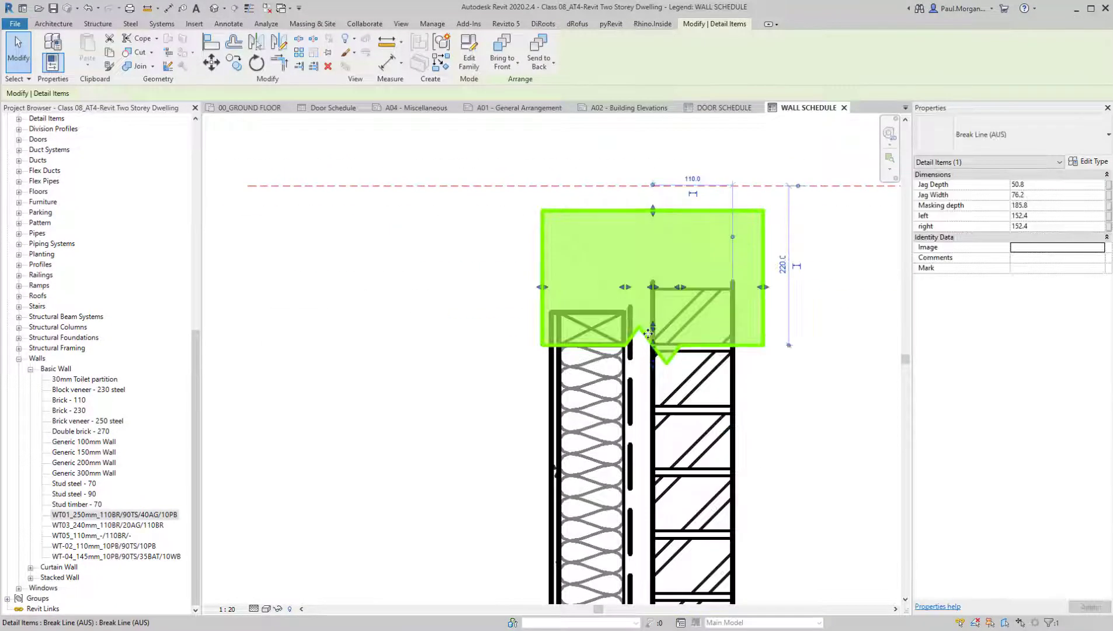
pyautogui.moveTo(654, 328); pyautogui.dragTo(670, 263)
pyautogui.click(787, 390)
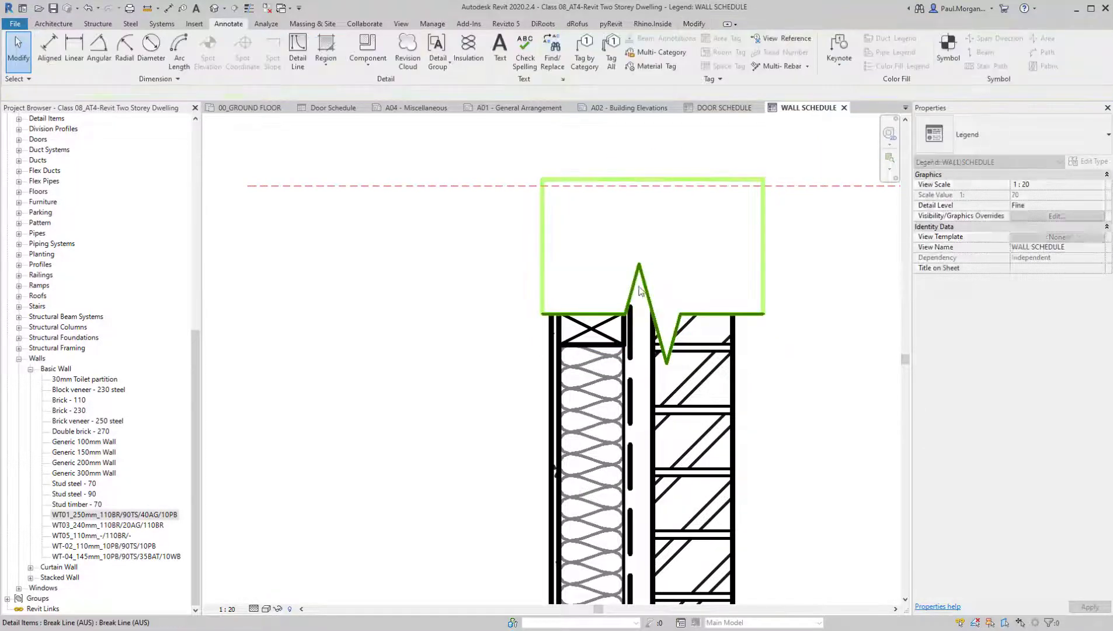
pyautogui.click(641, 295)
pyautogui.press('Left')
pyautogui.press('Left')
pyautogui.press('Left')
pyautogui.press('Left')
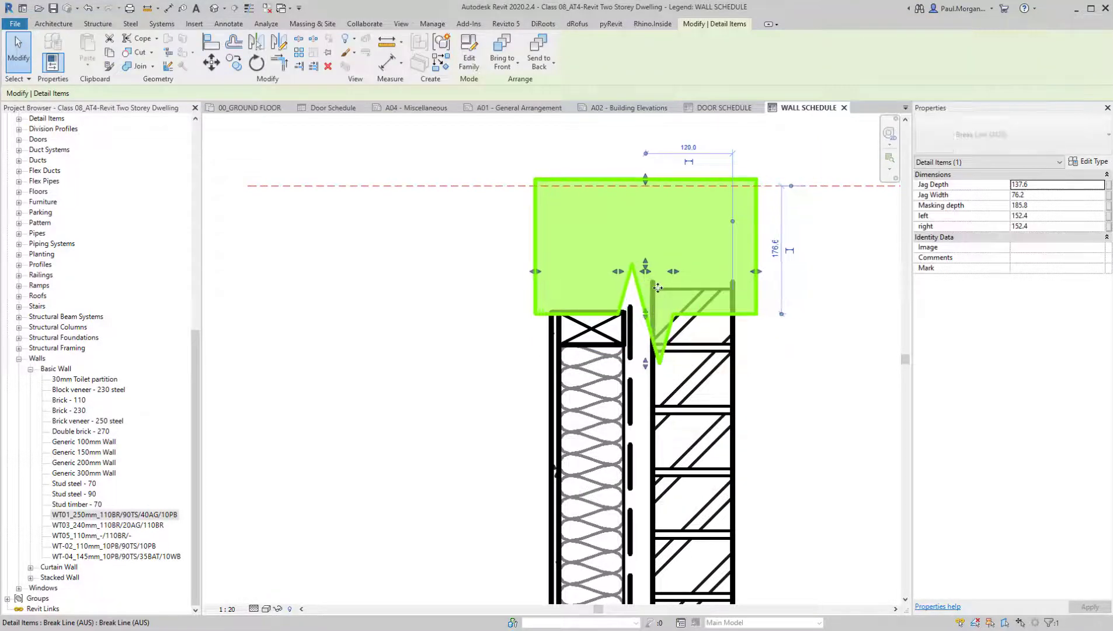
pyautogui.press('Escape')
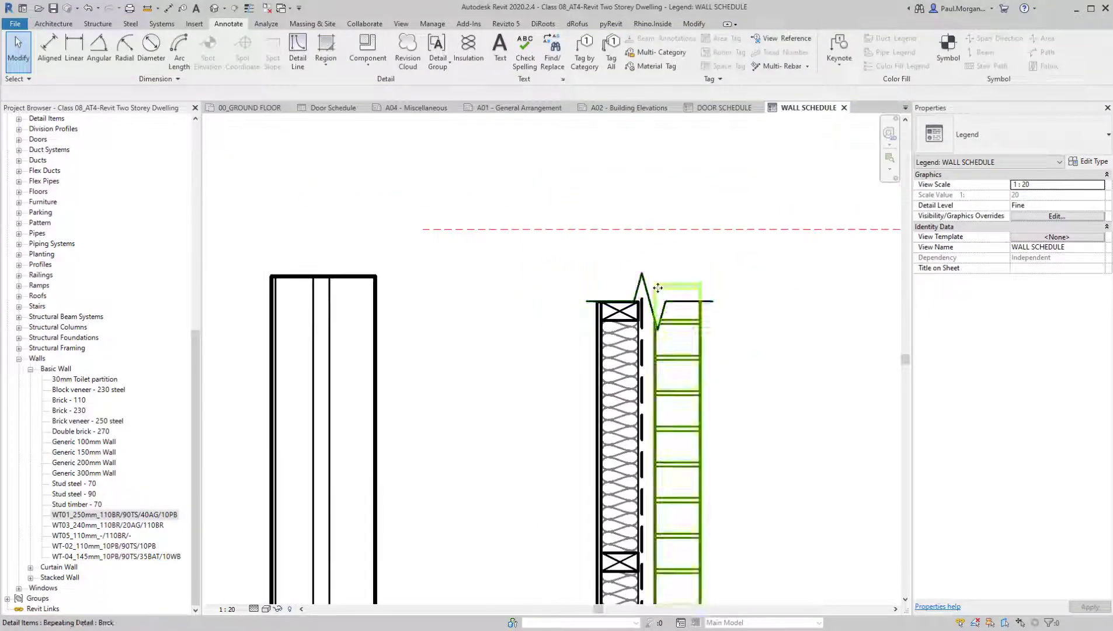
# Extend the dashed 0.25 pen line in the wall cavity upward past the tip of the break line's jag
pyautogui.click(637, 319)
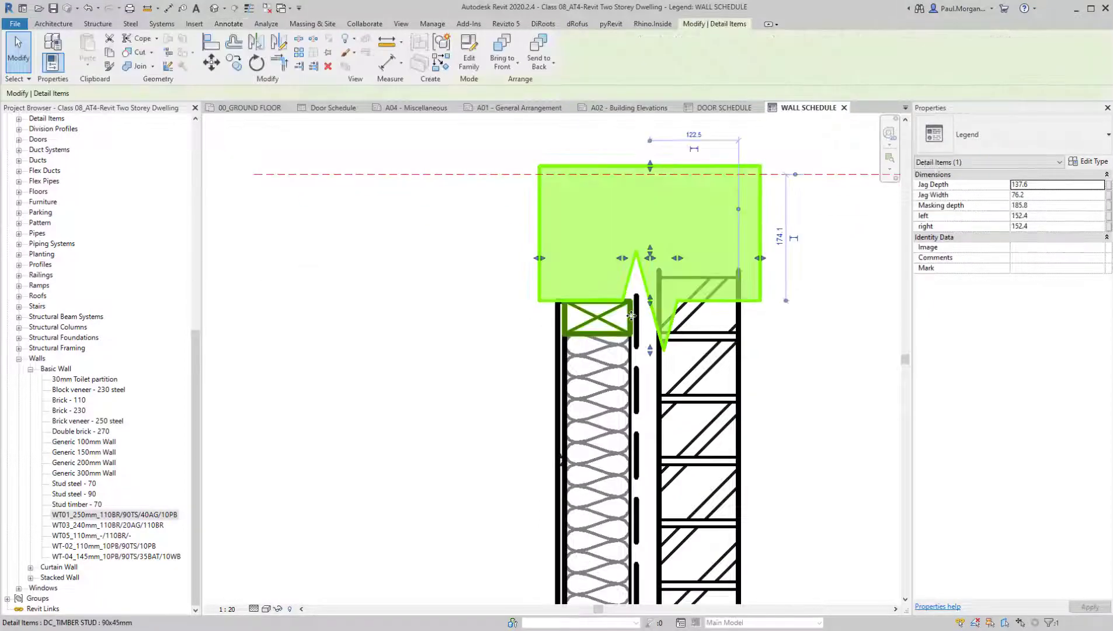
pyautogui.press('Escape')
pyautogui.click(636, 322)
pyautogui.press('Escape')
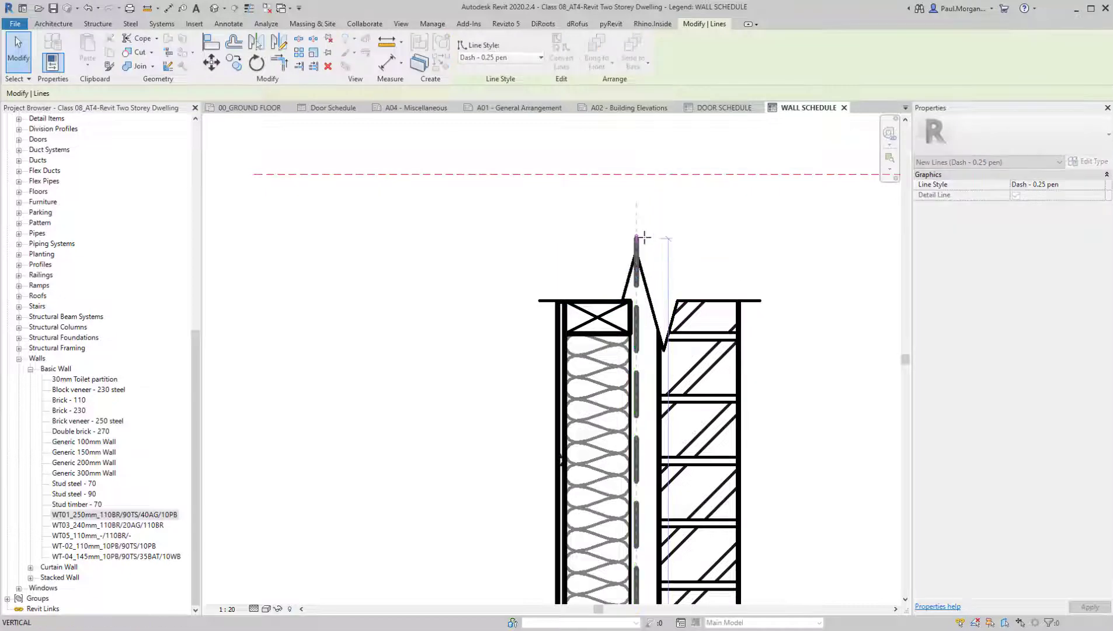
# Try to rotate the upper break line slightly anticlockwise
pyautogui.click(763, 298)
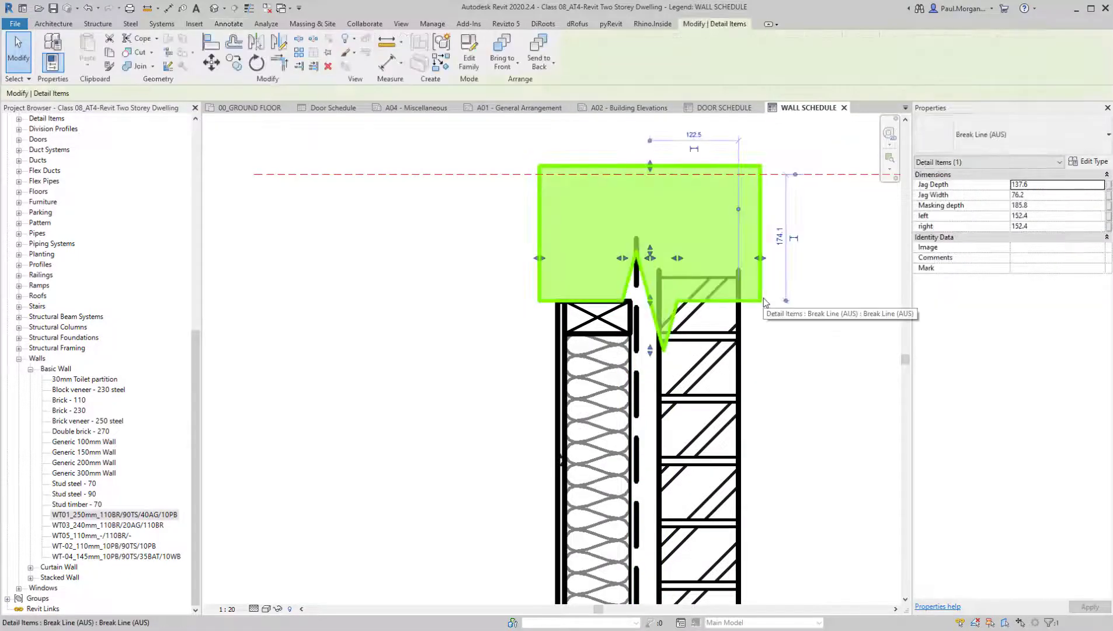
pyautogui.press('r')
pyautogui.press('o')
pyautogui.click(862, 257)
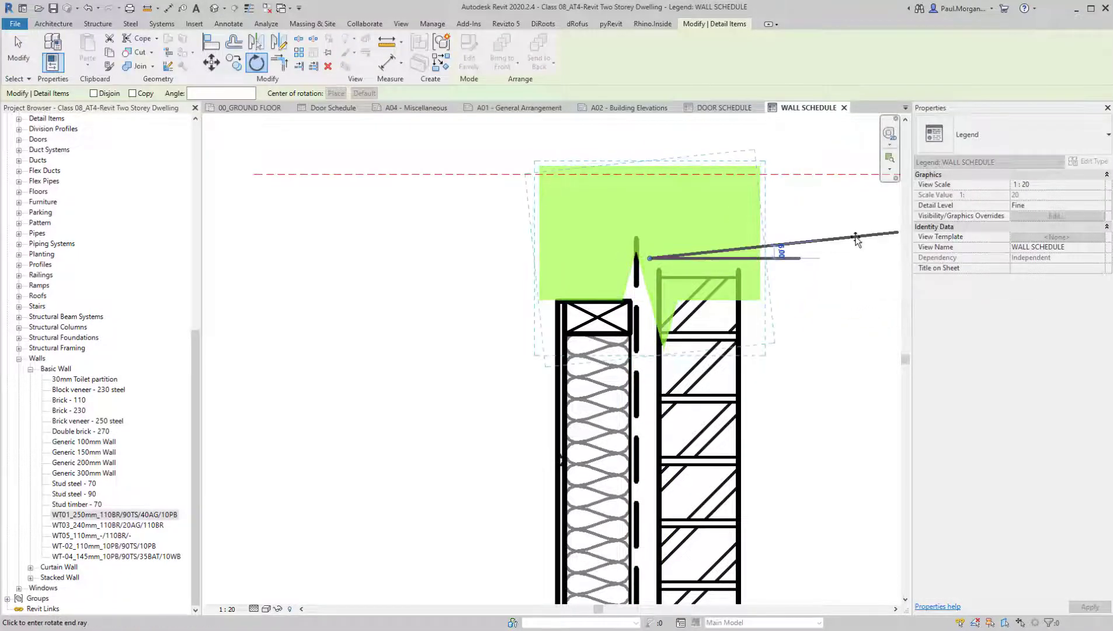
pyautogui.click(857, 238)
pyautogui.press('Escape')
pyautogui.scroll(-3, 825, 378)
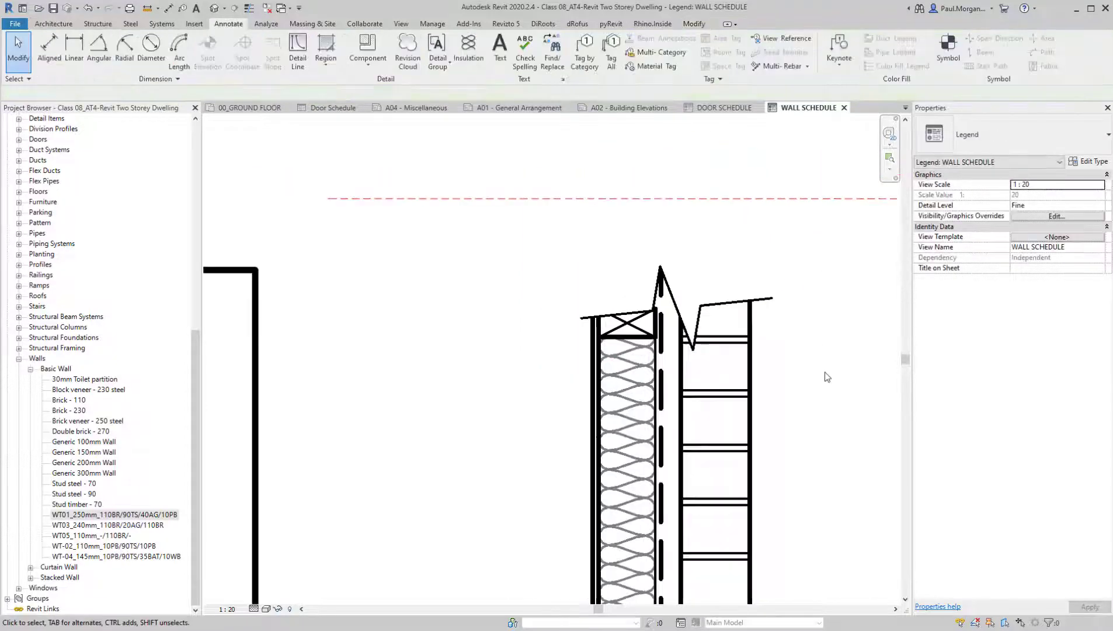
pyautogui.scroll(3, 830, 397)
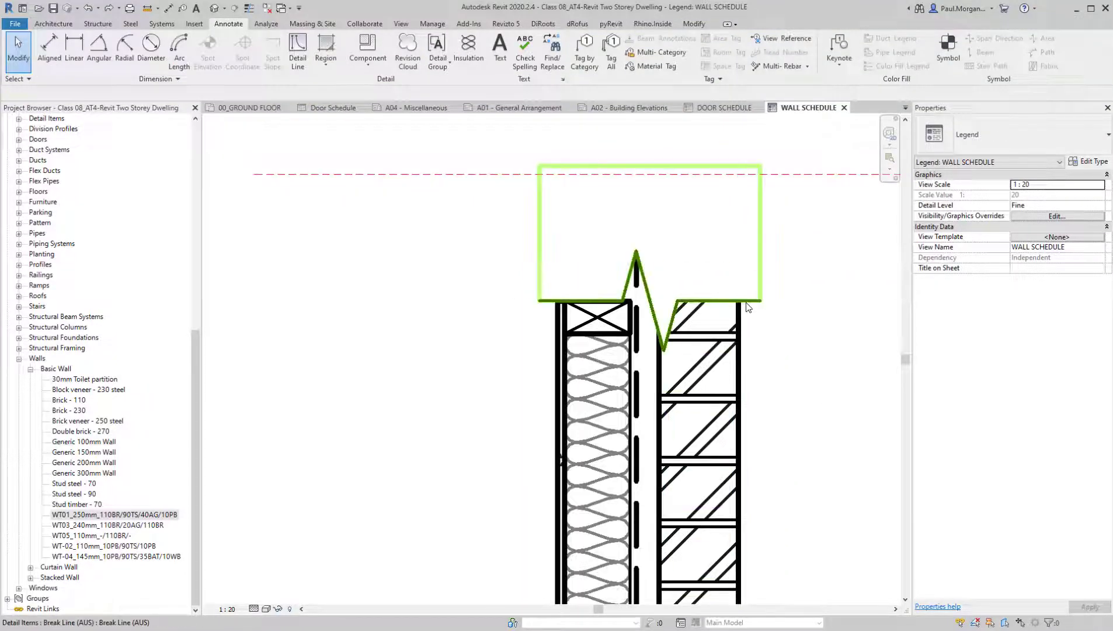
# Narrow the break line's jag to about 57.5 and adjust its left and right extents to about 170.1 and 179.6
pyautogui.click(678, 304)
pyautogui.moveTo(678, 260); pyautogui.dragTo(671, 260)
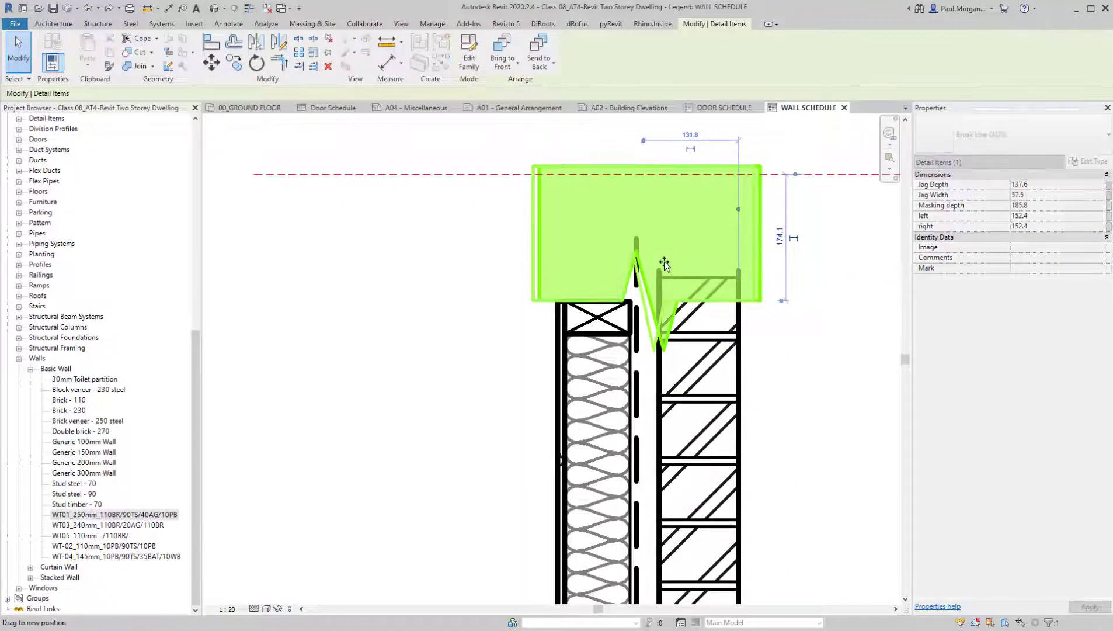
pyautogui.moveTo(536, 257); pyautogui.dragTo(547, 257)
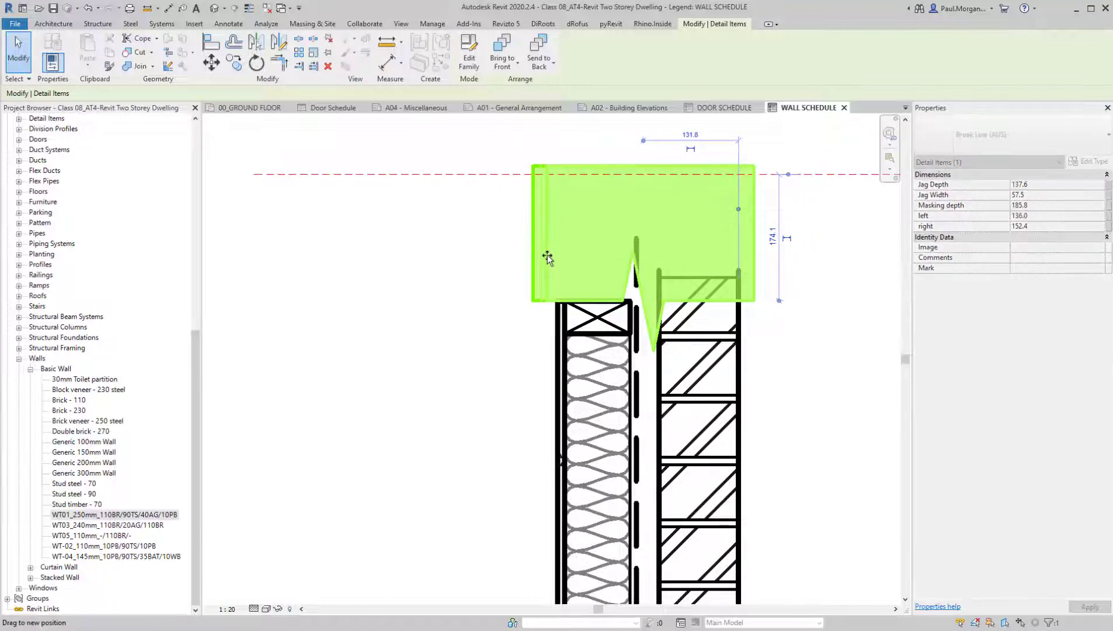
pyautogui.press('Escape')
pyautogui.scroll(-5, 647, 313)
pyautogui.scroll(3, 661, 243)
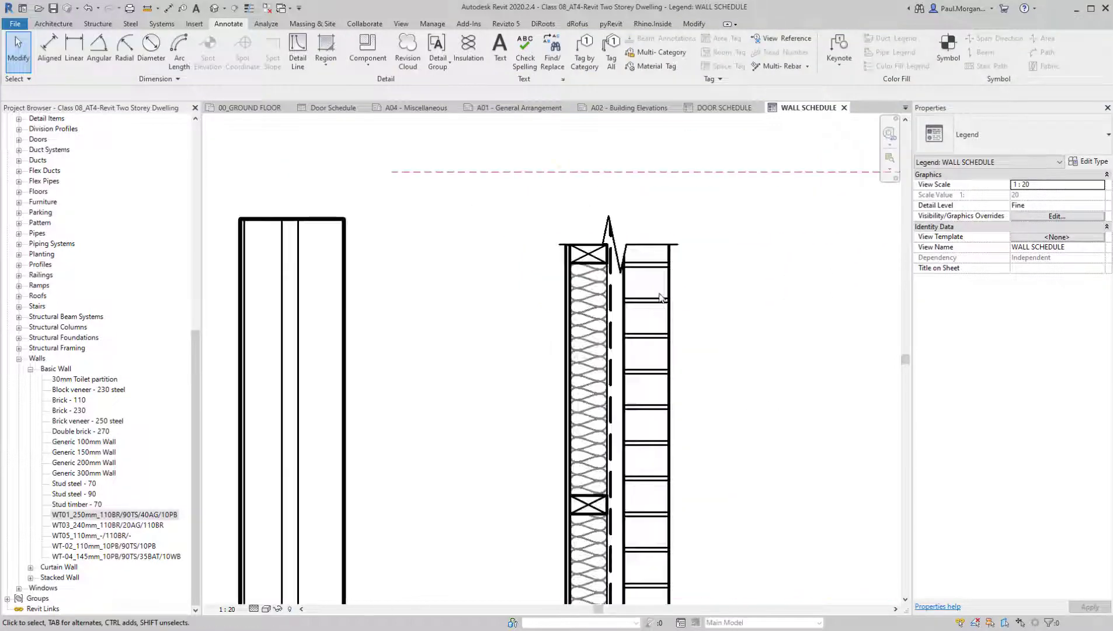
pyautogui.click(661, 244)
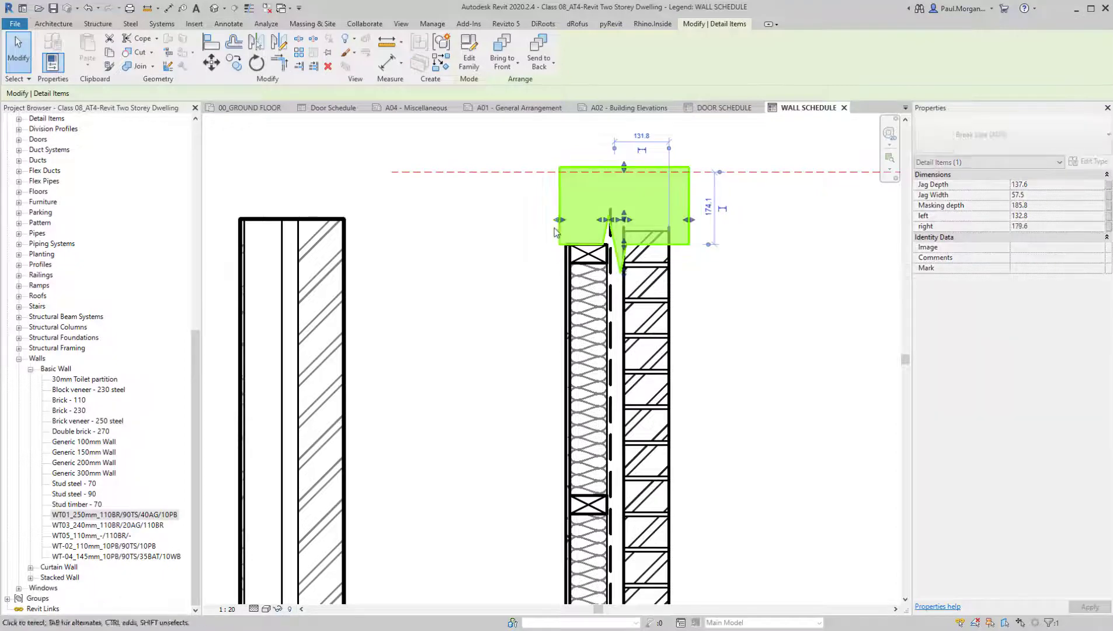
pyautogui.moveTo(559, 220); pyautogui.dragTo(545, 226)
pyautogui.press('Escape')
pyautogui.scroll(-3, 524, 279)
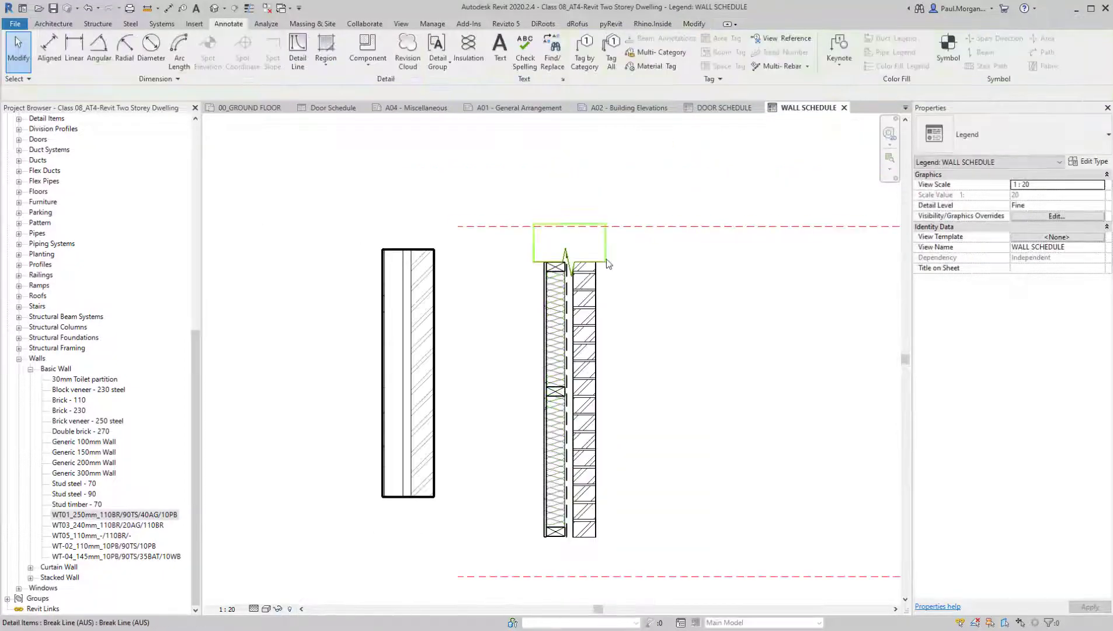
# Mirror a copy of the upper break line about a horizontal axis drawn near the wall detail's mid-height
pyautogui.click(606, 259)
pyautogui.press('d')
pyautogui.press('m')
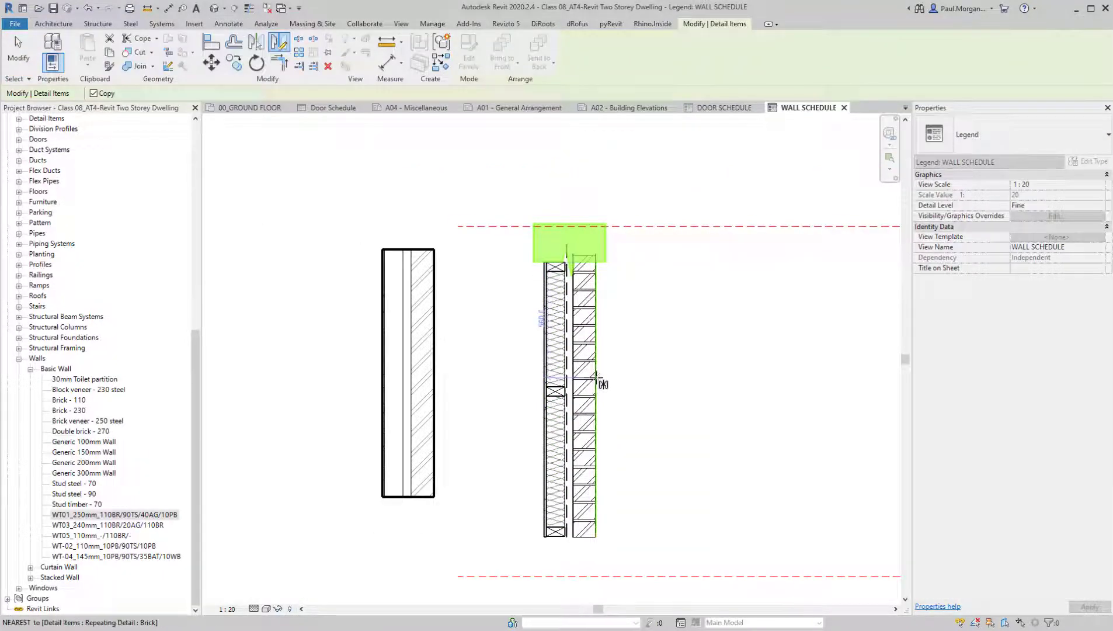
pyautogui.click(552, 382)
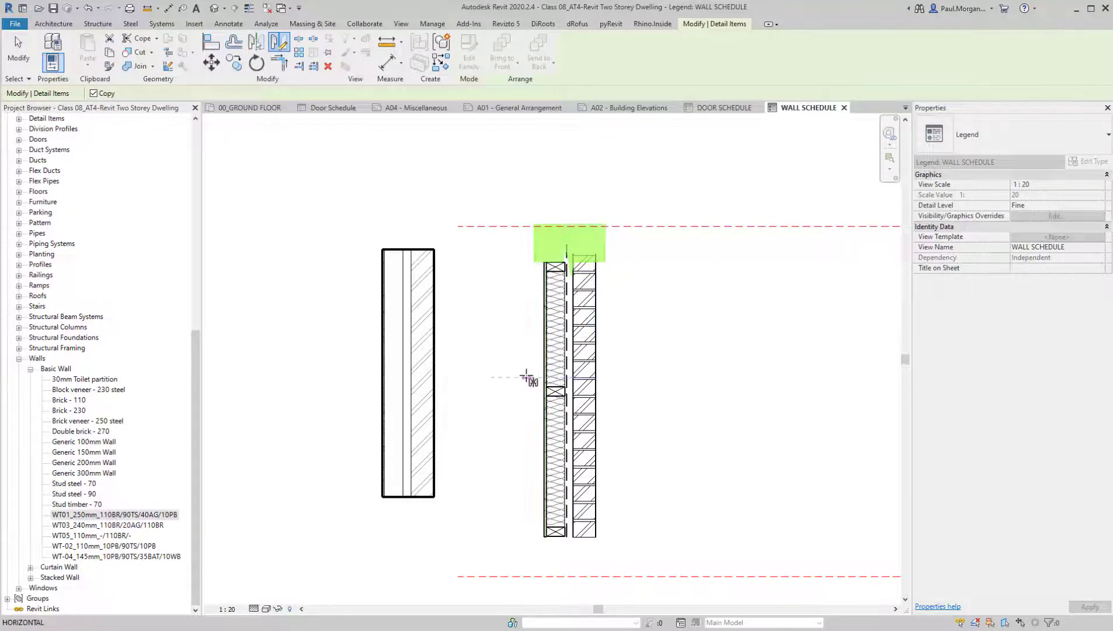
pyautogui.click(528, 378)
pyautogui.scroll(2, 583, 532)
pyautogui.moveTo(583, 531); pyautogui.dragTo(590, 411, button='middle')
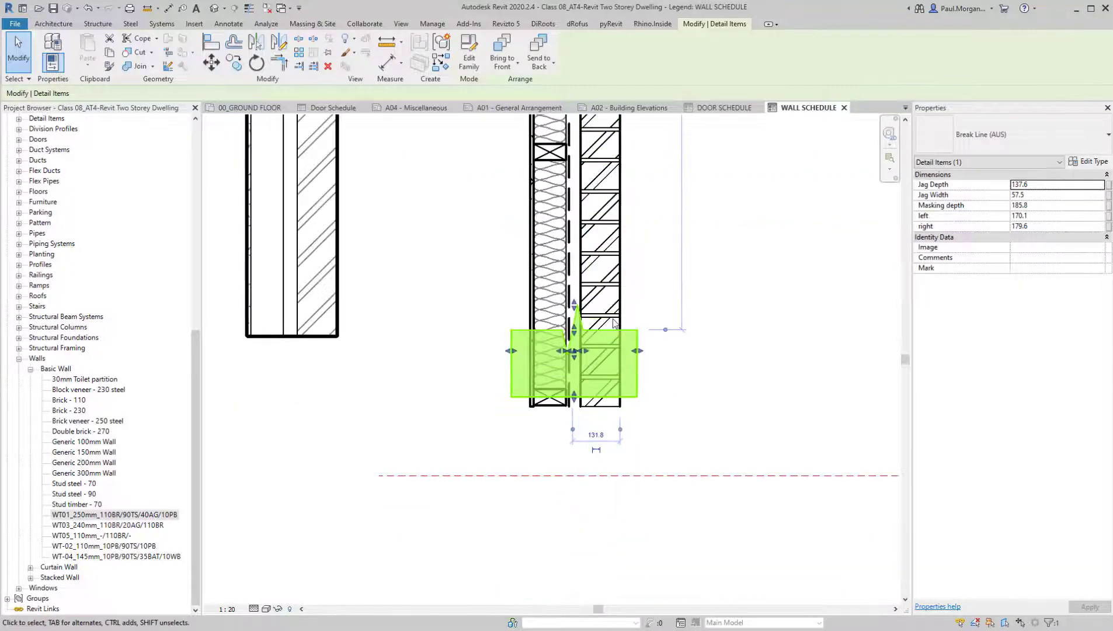
# Move the mirrored break line down to the base of the layered wall detail, masking its lower edge
pyautogui.press('m')
pyautogui.press('v')
pyautogui.click(573, 324)
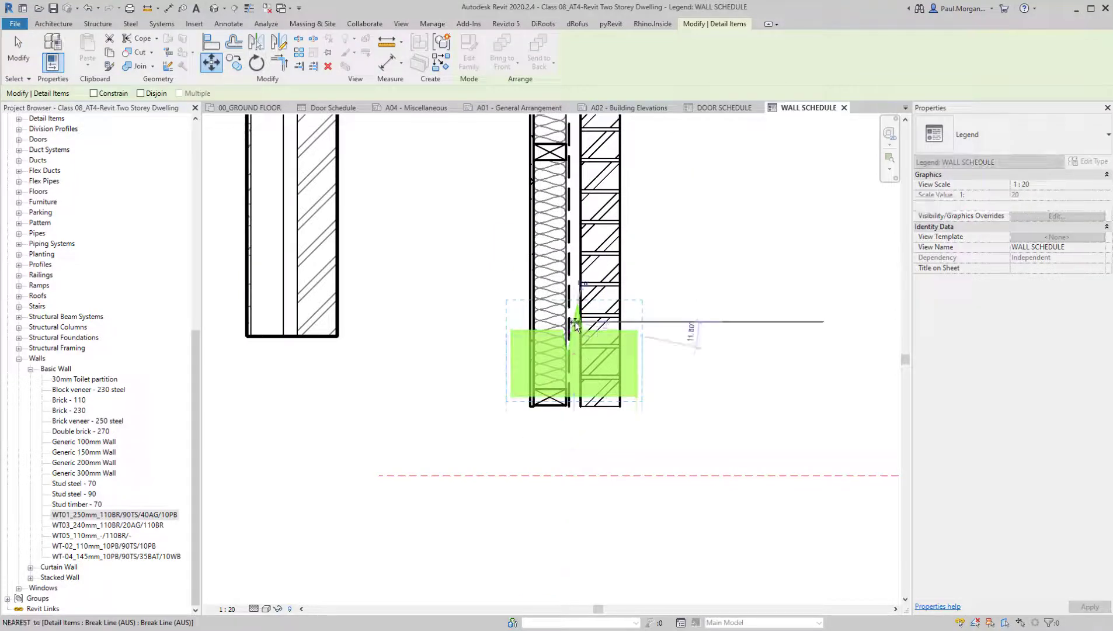
pyautogui.click(575, 405)
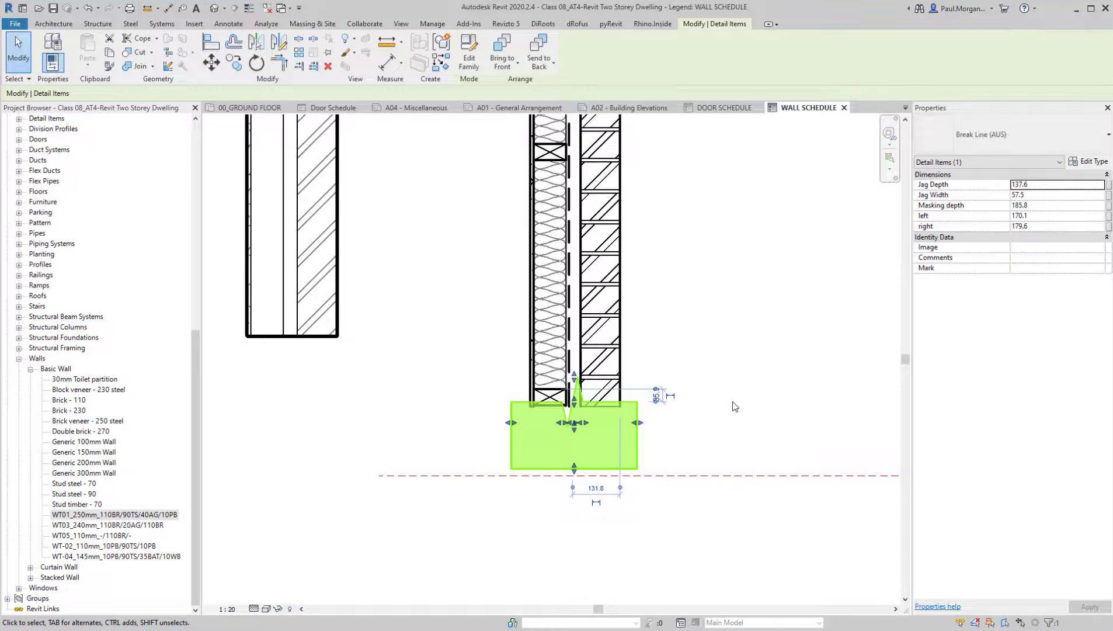
pyautogui.click(735, 406)
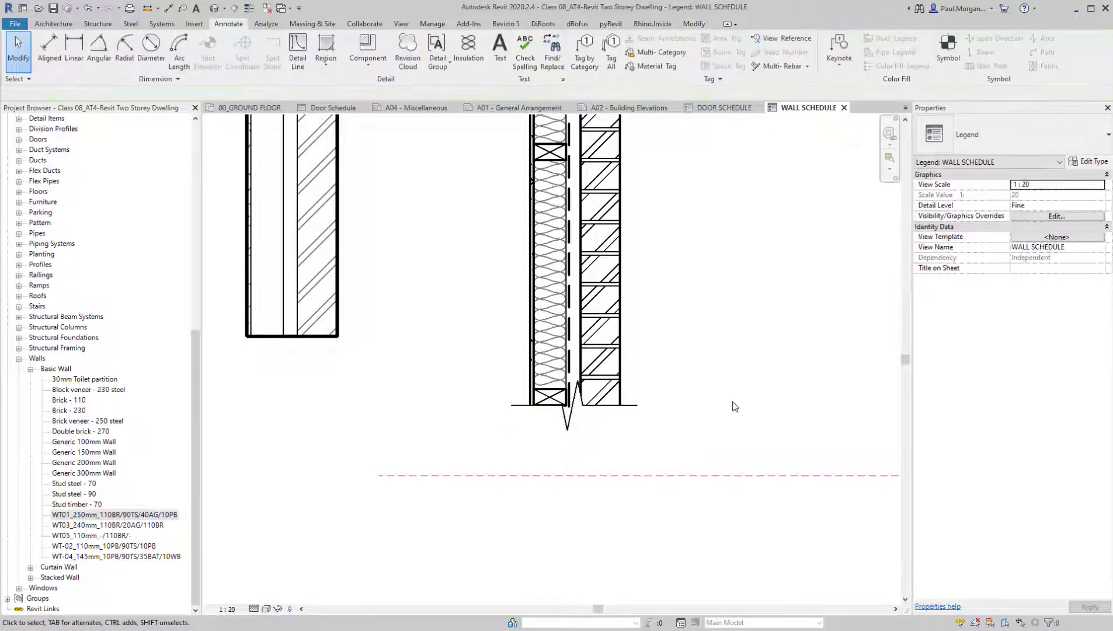
# Extend the stud-face line and the dashed moisture barrier line down into the jag of the lower break line
pyautogui.scroll(4, 580, 406)
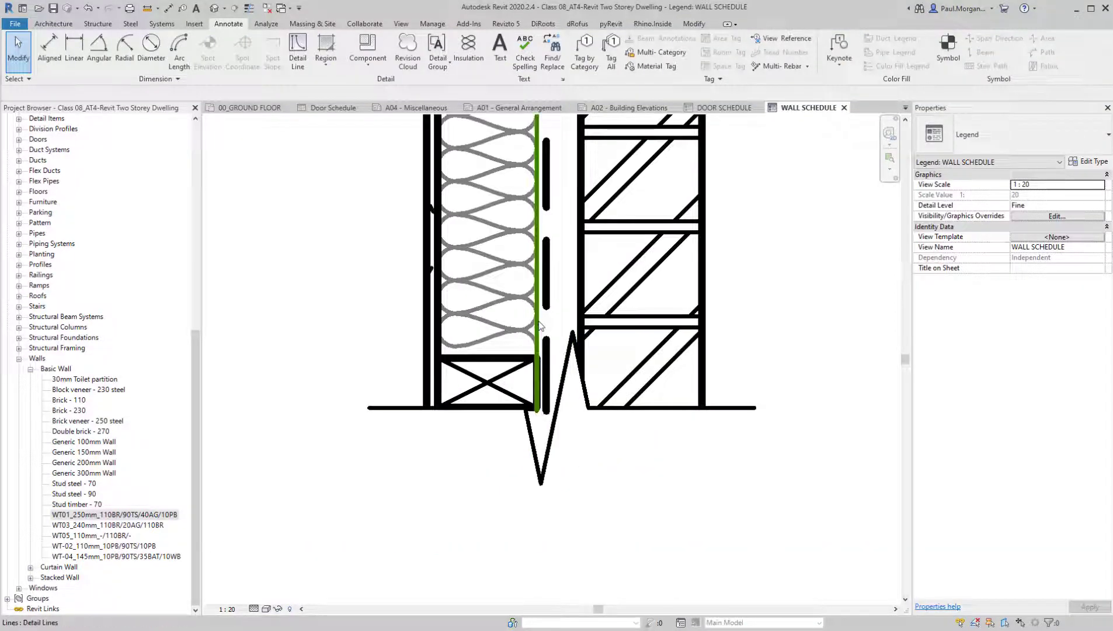
pyautogui.click(538, 322)
pyautogui.moveTo(536, 410); pyautogui.dragTo(535, 462)
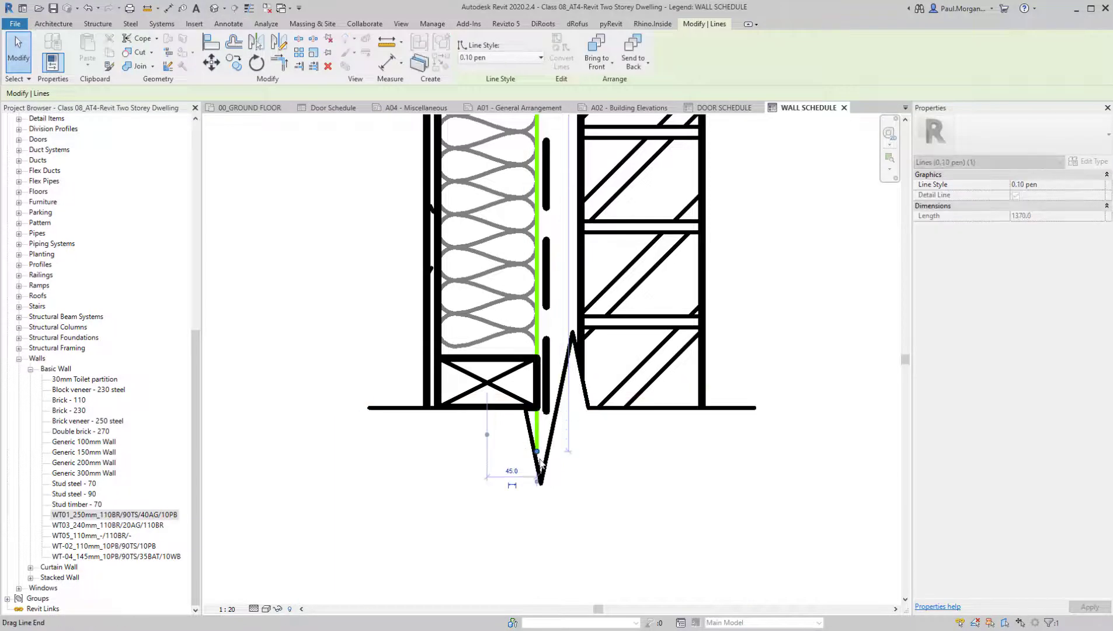
pyautogui.click(542, 402)
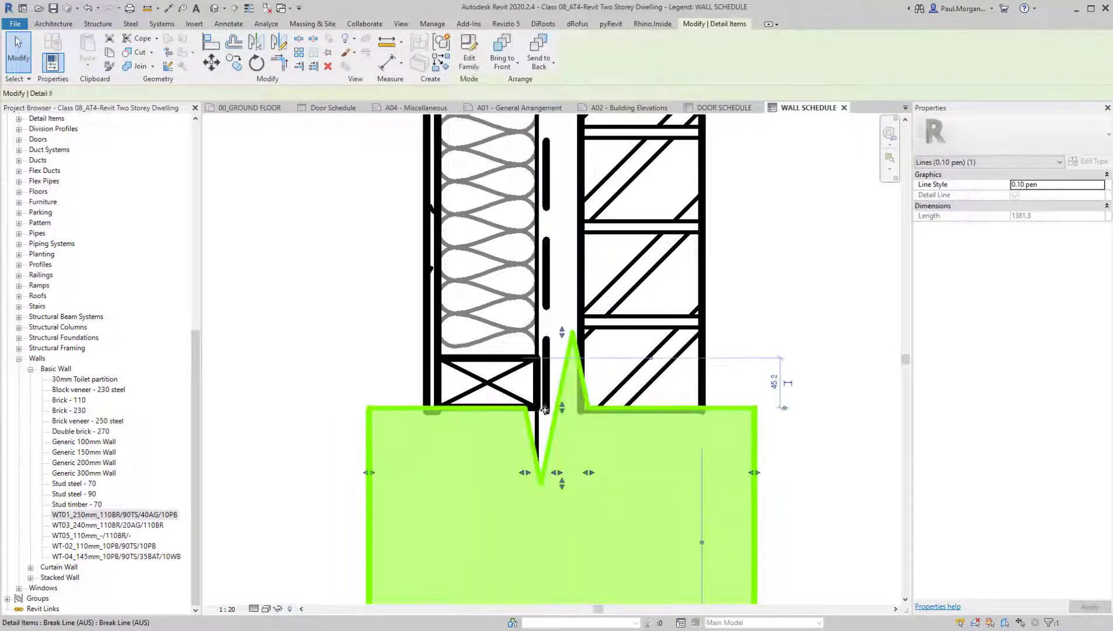
pyautogui.click(545, 407)
pyautogui.press('Escape')
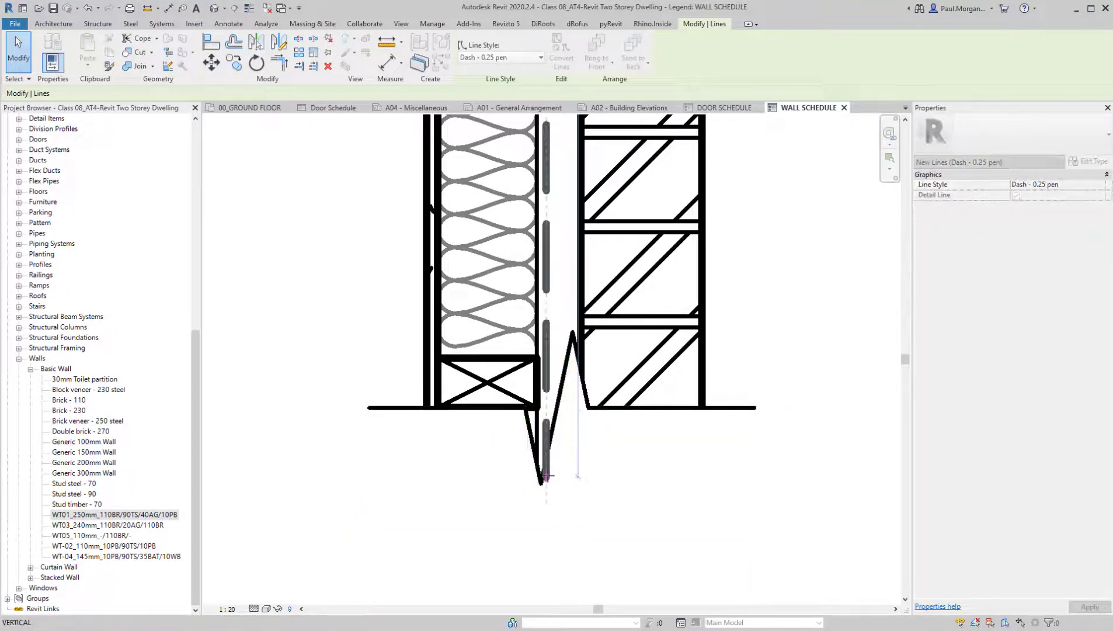
pyautogui.scroll(-5, 578, 491)
pyautogui.scroll(-3, 727, 428)
pyautogui.moveTo(718, 392); pyautogui.dragTo(623, 393, button='middle')
pyautogui.click(441, 357)
pyautogui.press('Escape')
pyautogui.scroll(4, 539, 409)
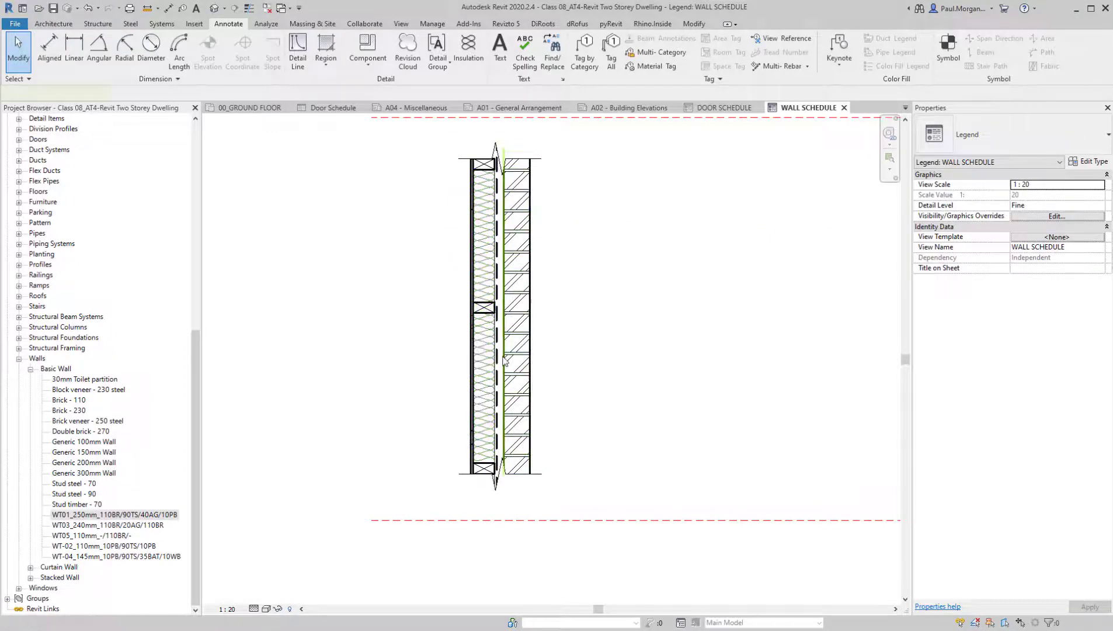
pyautogui.press('d')
pyautogui.press('i')
pyautogui.moveTo(518, 374); pyautogui.dragTo(526, 382, button='middle')
pyautogui.press('Escape')
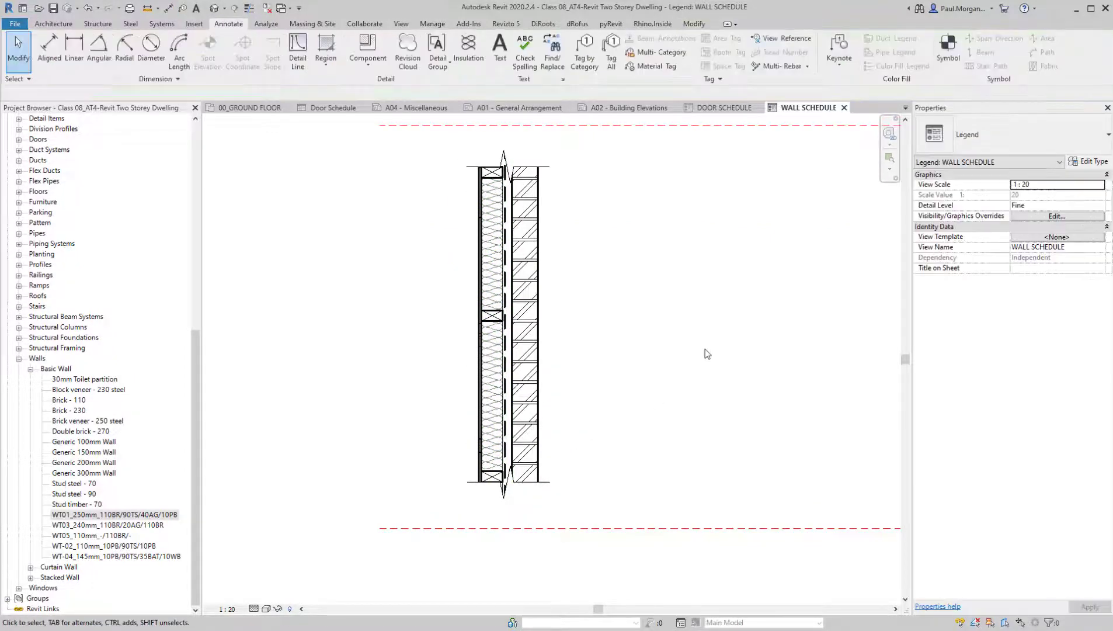
# Consult the WFT1 detail in the Bluebeam reference drawings, and mirror the whole wall detail about a vertical axis in Revit without keeping a copy
pyautogui.hotkey('alt', 'Tab')
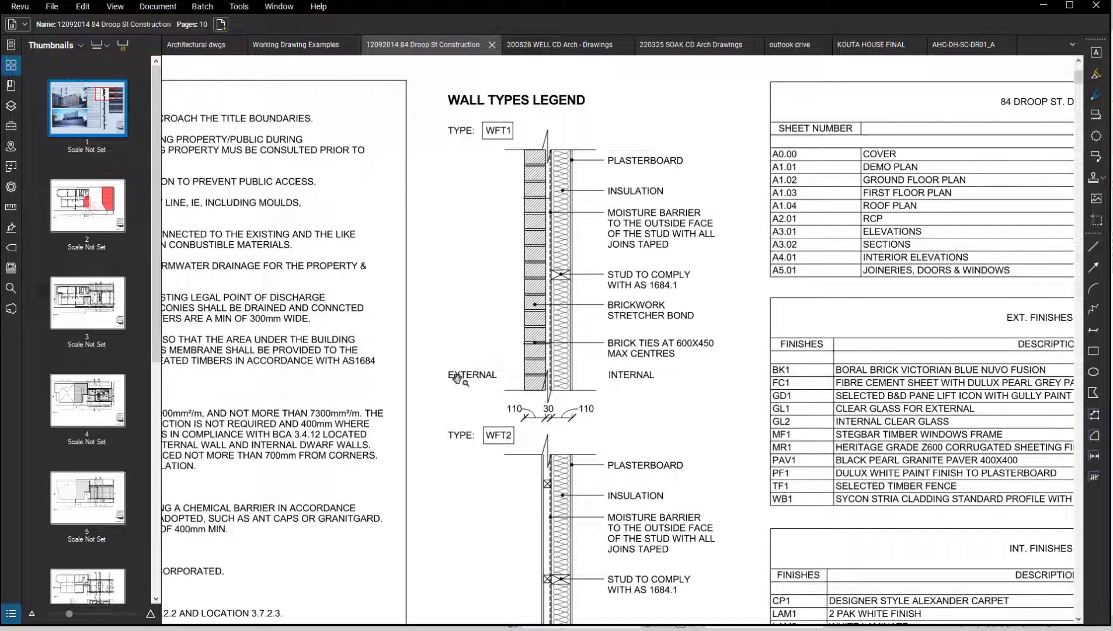
pyautogui.moveTo(588, 392); pyautogui.dragTo(571, 378)
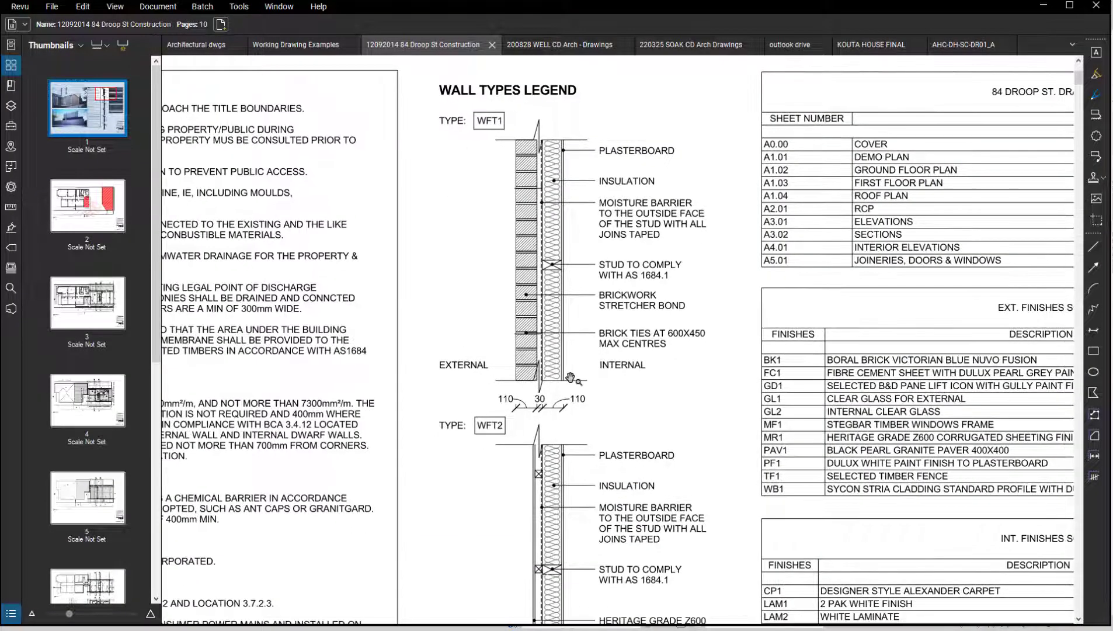
pyautogui.hotkey('alt', 'Tab')
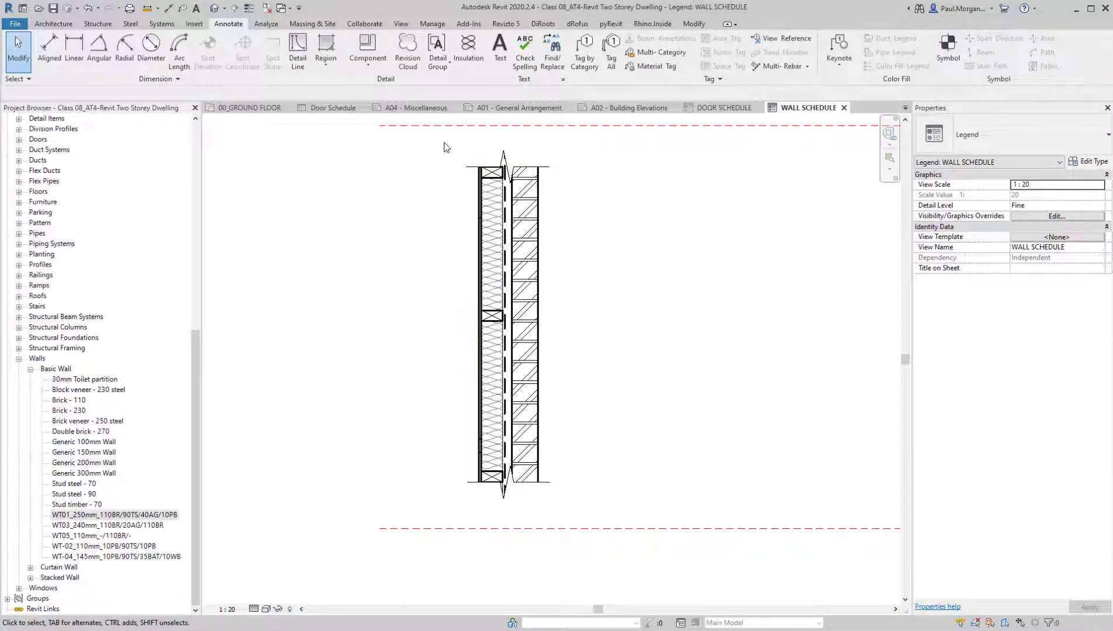
pyautogui.moveTo(443, 138); pyautogui.dragTo(608, 523)
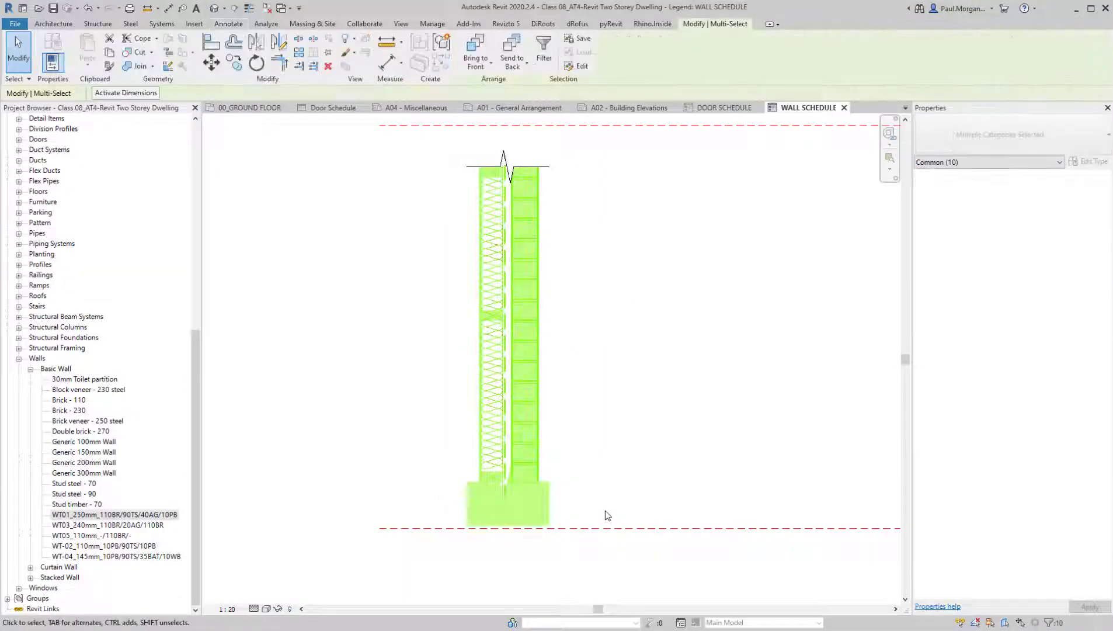
pyautogui.press('d')
pyautogui.press('m')
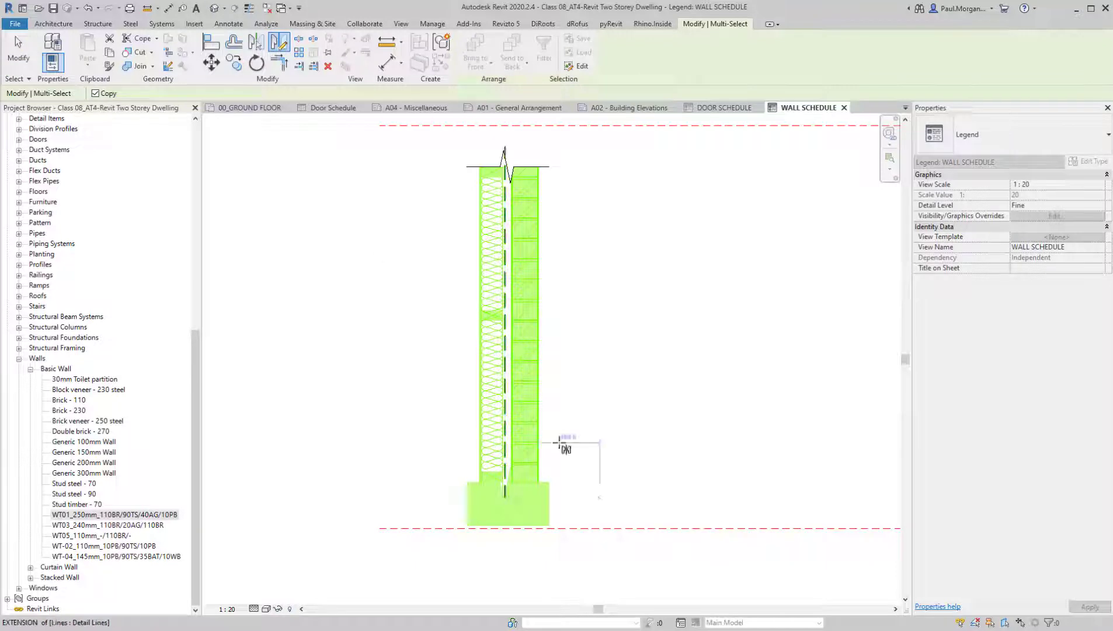
pyautogui.click(98, 96)
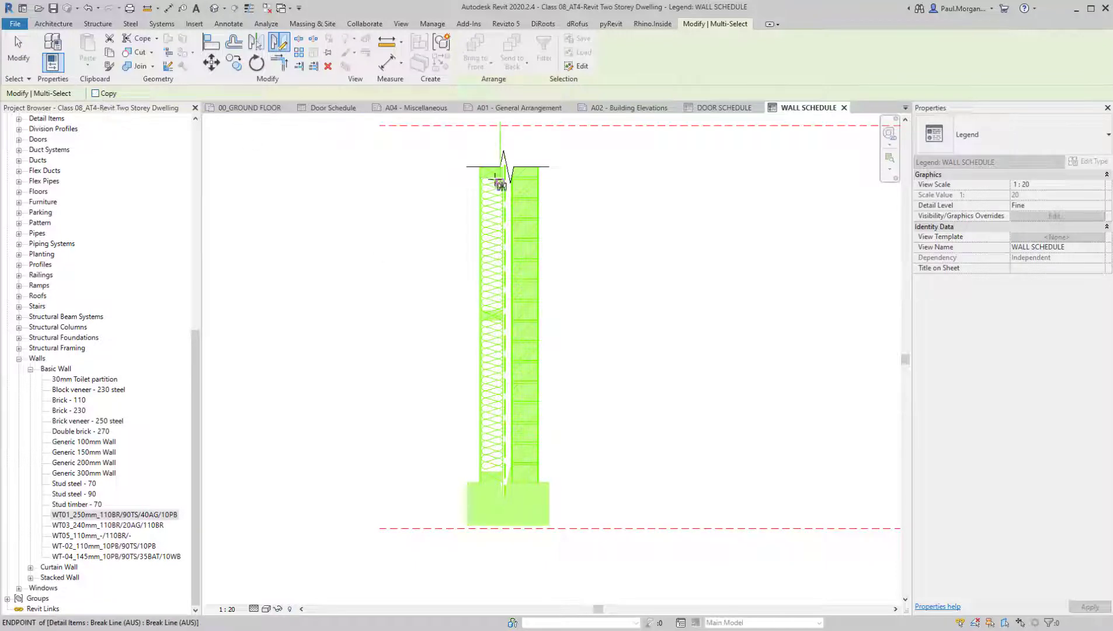
pyautogui.click(505, 146)
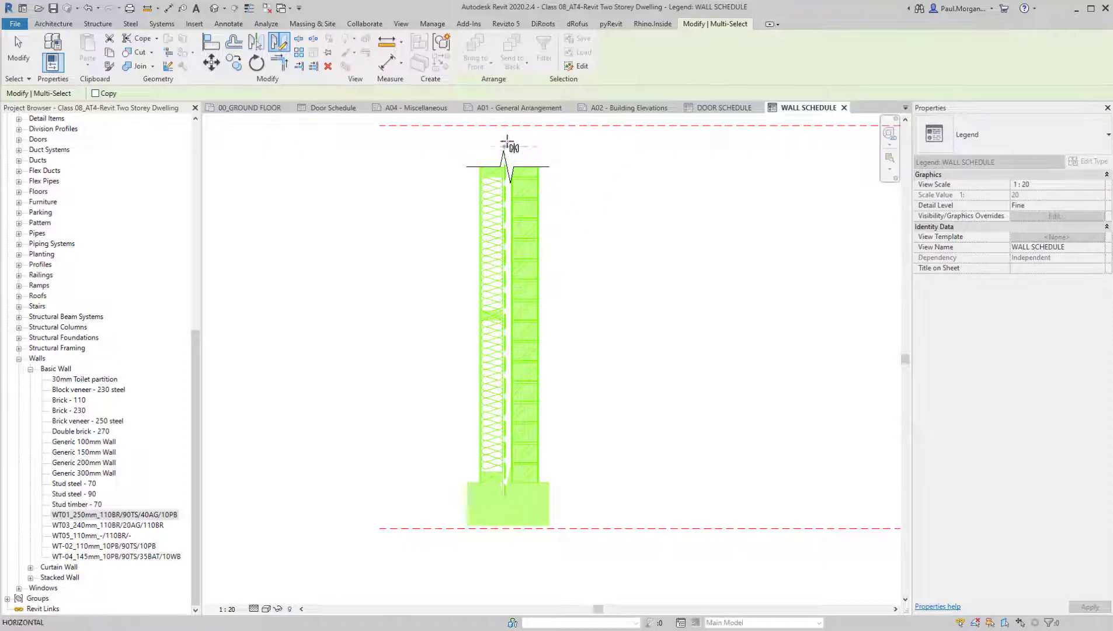
pyautogui.click(506, 168)
pyautogui.moveTo(581, 315); pyautogui.dragTo(616, 400, button='middle')
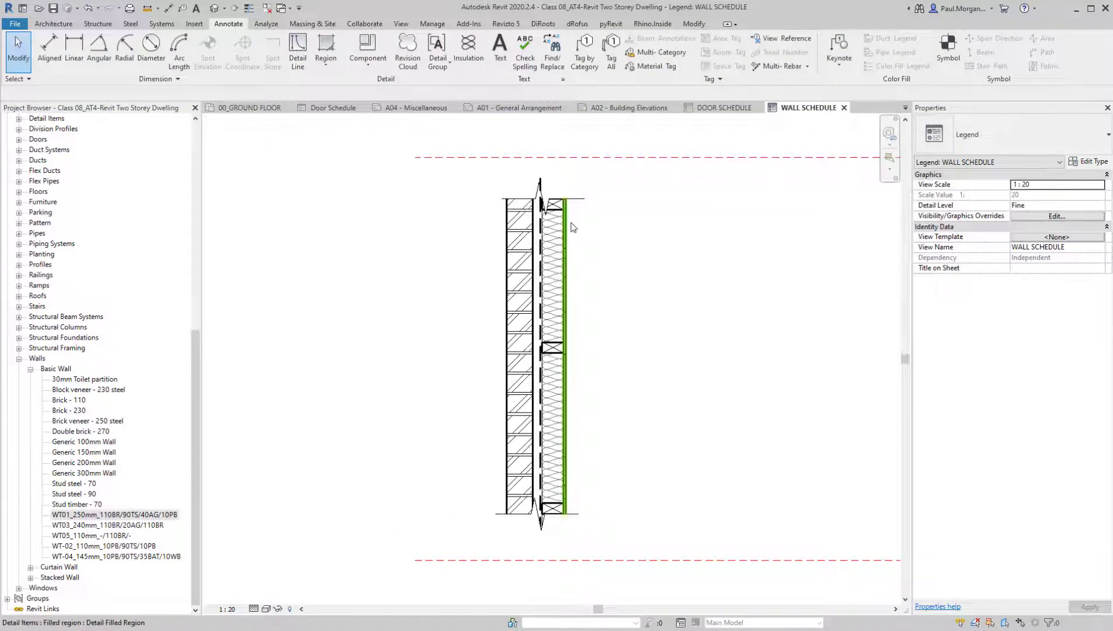
# Bring the upper break line to the front so it masks the top of the mirrored wall detail
pyautogui.scroll(2, 571, 224)
pyautogui.moveTo(626, 192); pyautogui.dragTo(620, 297, button='middle')
pyautogui.click(531, 241)
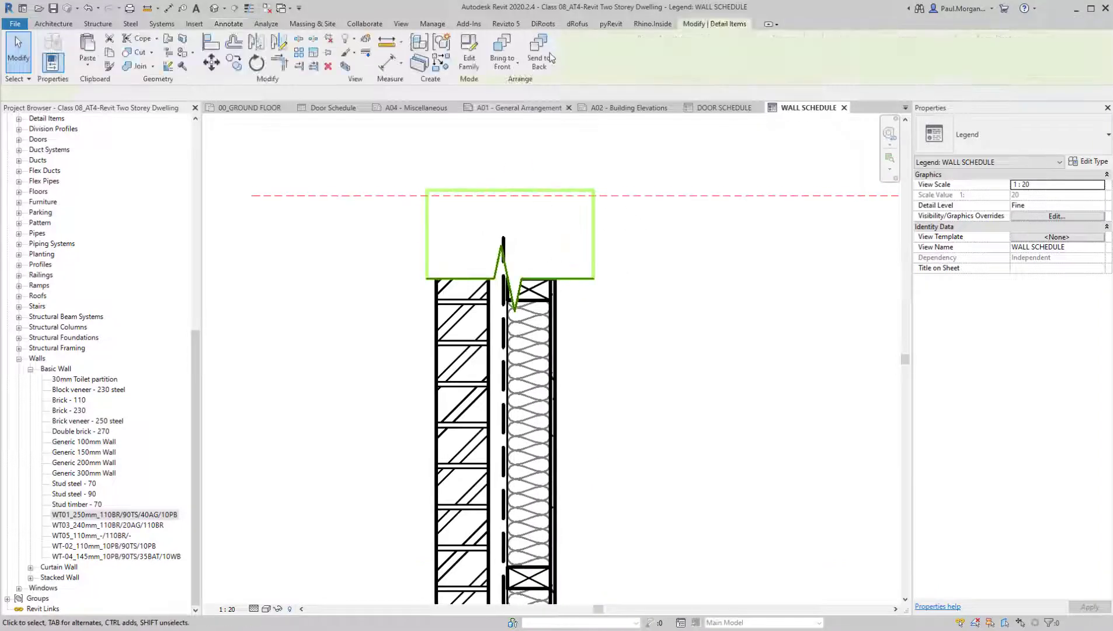
pyautogui.click(506, 65)
pyautogui.click(514, 86)
pyautogui.click(666, 407)
pyautogui.scroll(-3, 601, 347)
pyautogui.moveTo(609, 468); pyautogui.dragTo(605, 293, button='middle')
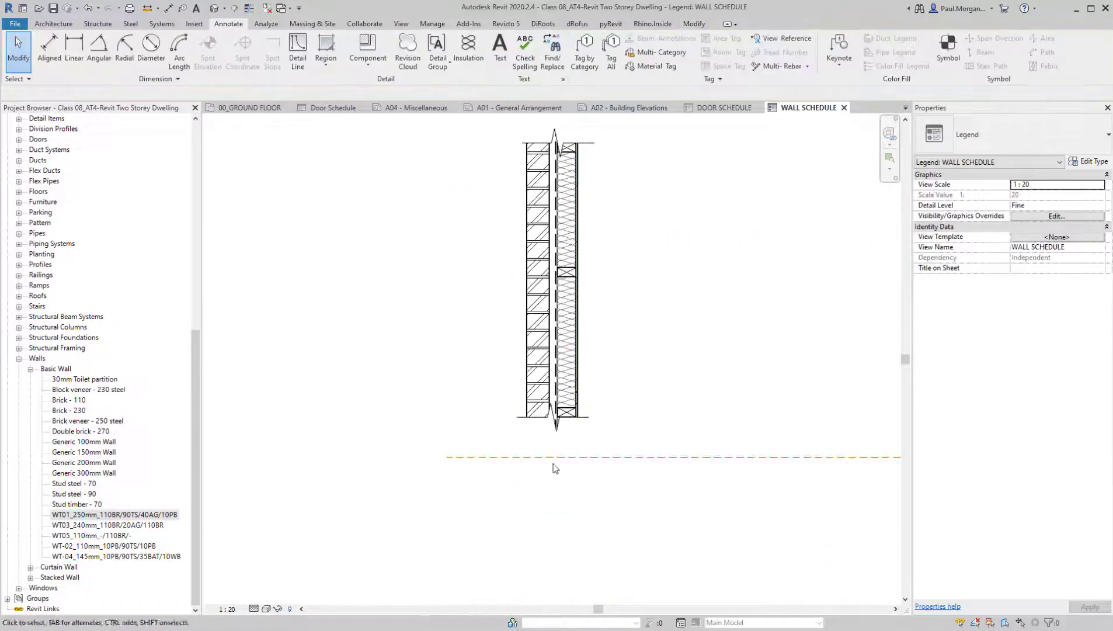
pyautogui.moveTo(626, 211); pyautogui.dragTo(627, 268, button='middle')
pyautogui.moveTo(627, 356); pyautogui.dragTo(591, 350, button='middle')
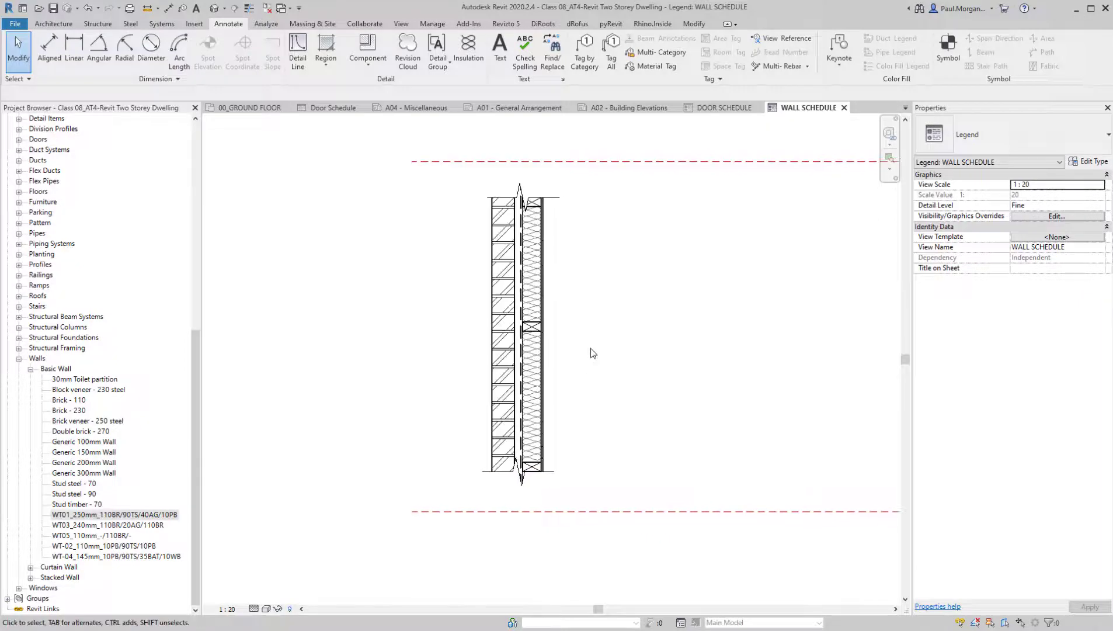
# Place an aligned dimension string below the wall detail across the brick, cavity, stud and plasterboard layers
pyautogui.press('d')
pyautogui.press('i')
pyautogui.scroll(4, 543, 467)
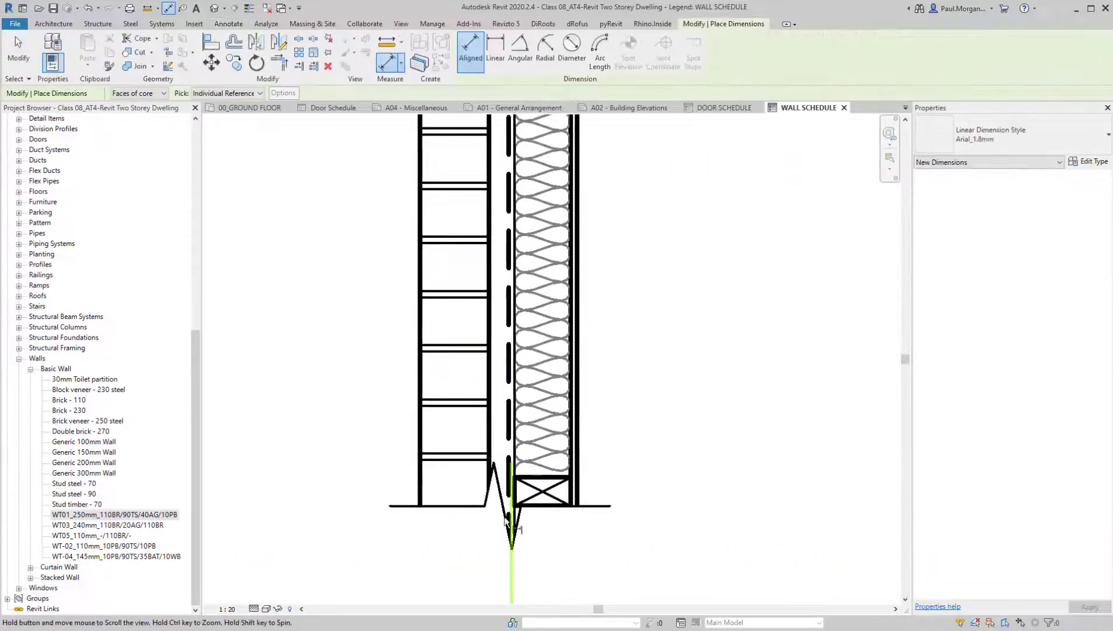
pyautogui.click(421, 448)
pyautogui.click(490, 454)
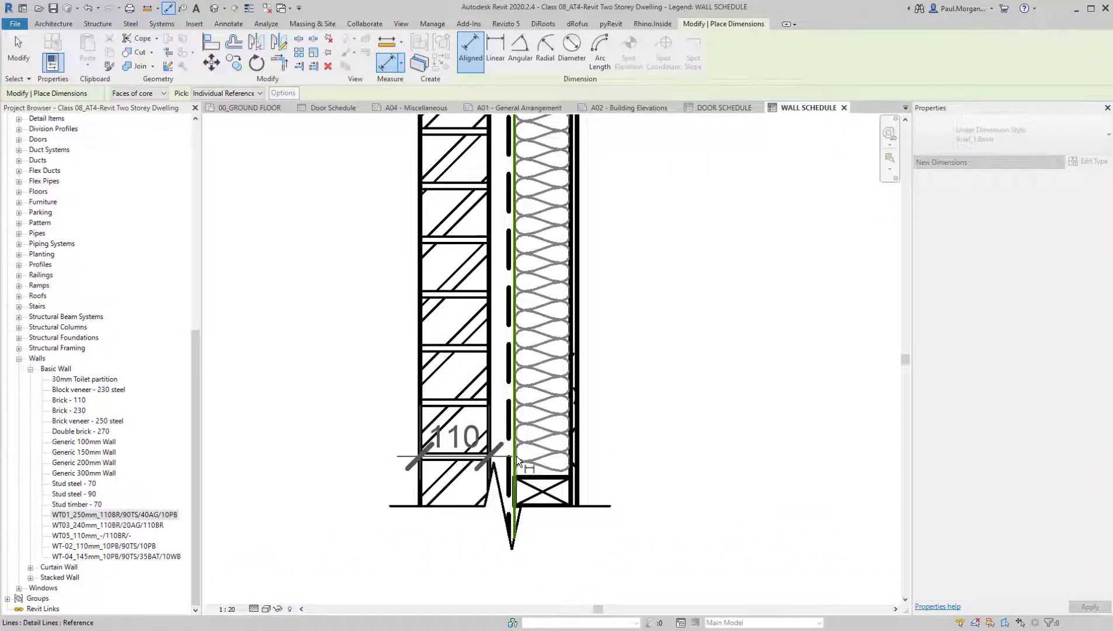
pyautogui.click(515, 456)
pyautogui.click(570, 491)
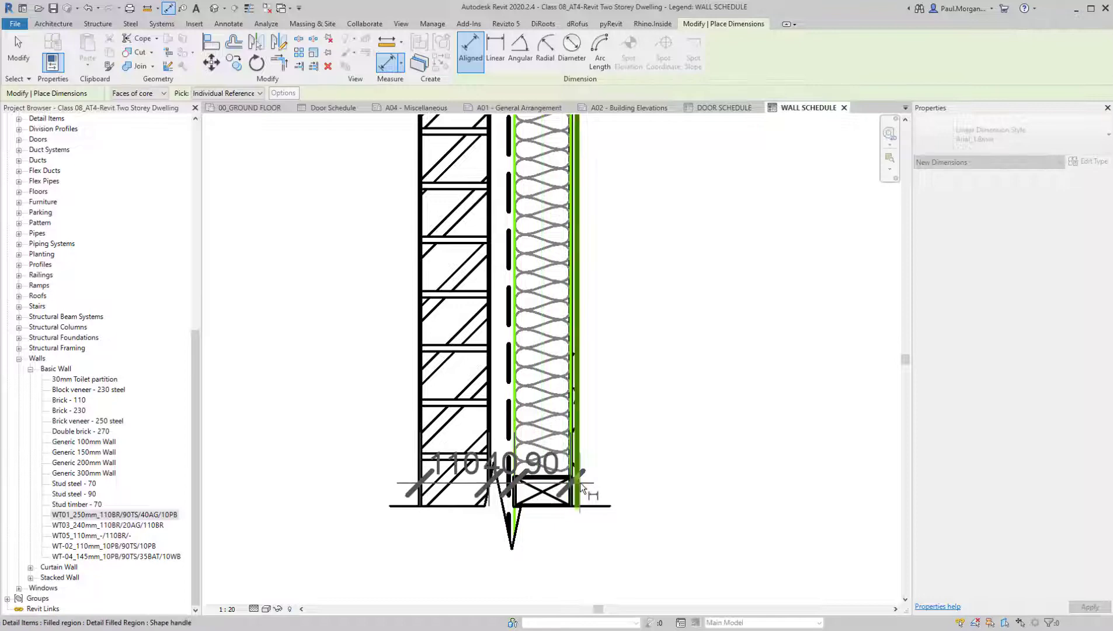
pyautogui.click(581, 482)
pyautogui.scroll(-2, 580, 482)
pyautogui.scroll(2, 581, 529)
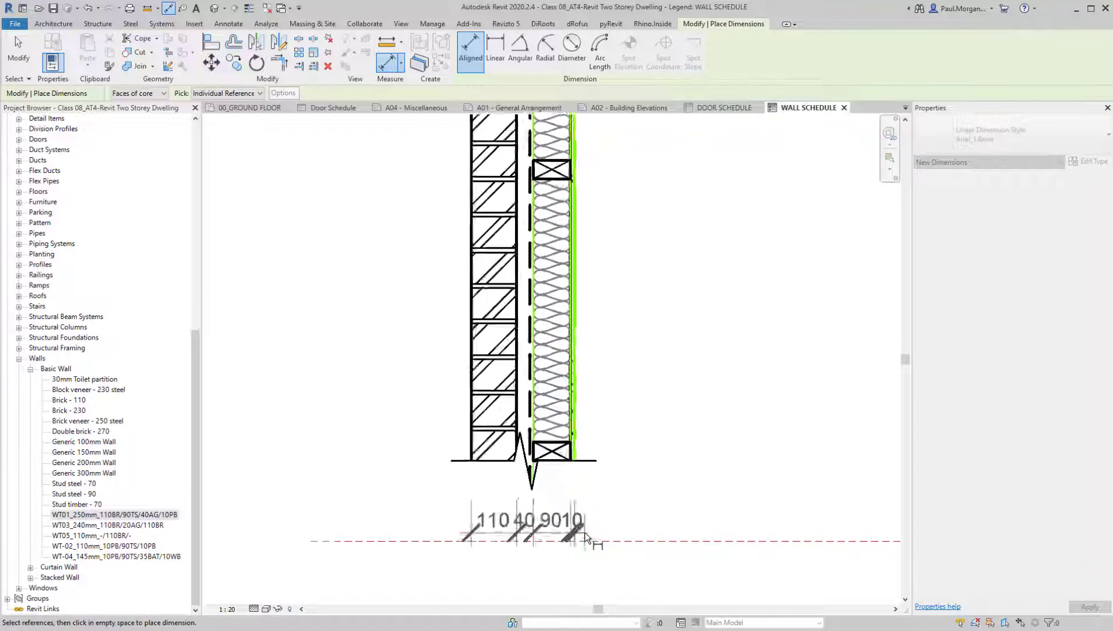
pyautogui.click(582, 523)
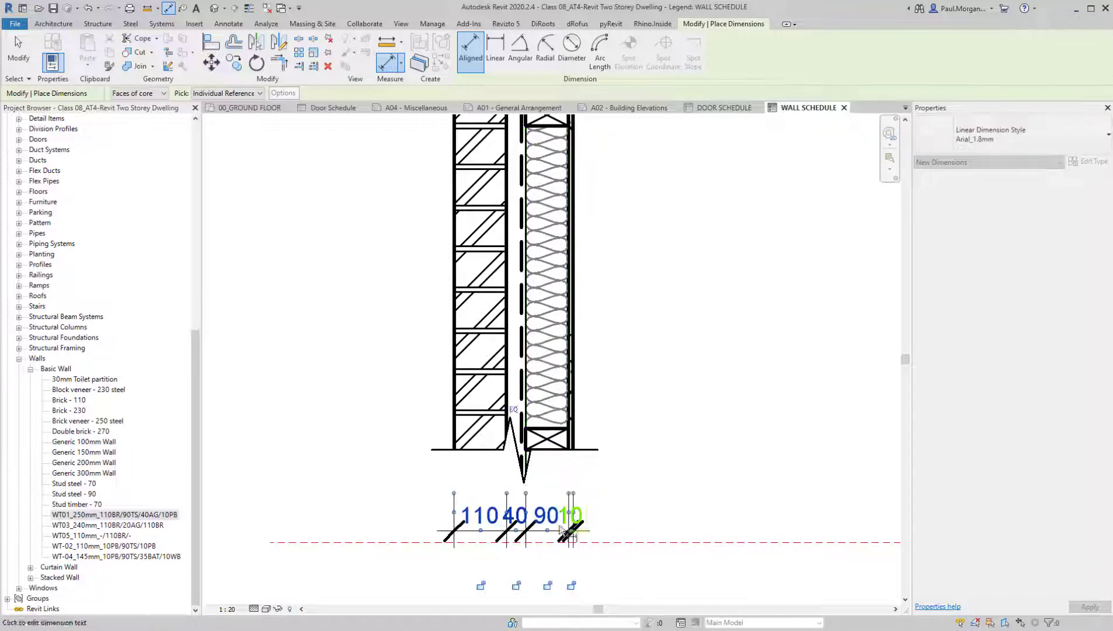
# Dimension the wall's overall thickness from outer brick face to outer plasterboard face, below the layer dimensions
pyautogui.moveTo(454, 452); pyautogui.dragTo(479, 369, button='middle')
pyautogui.click(479, 368)
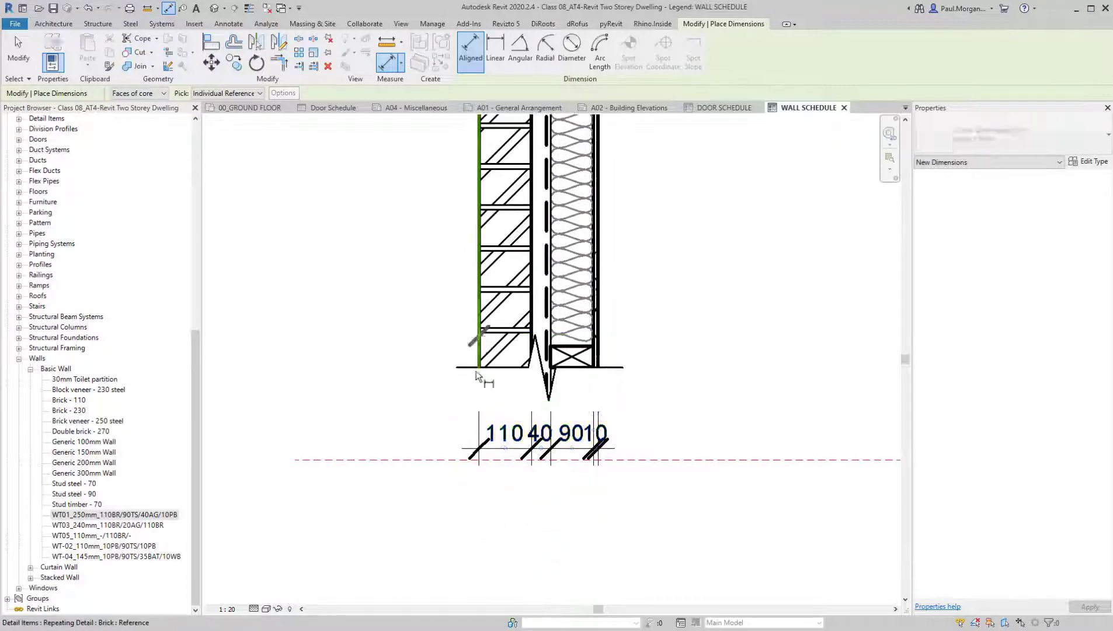
pyautogui.click(599, 365)
pyautogui.click(636, 508)
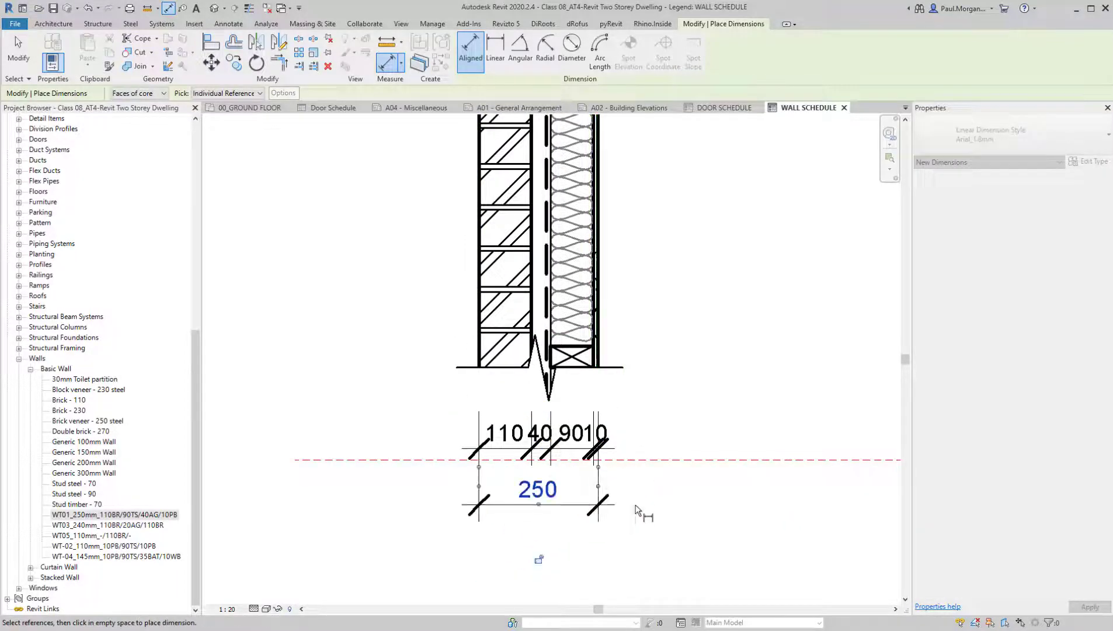
pyautogui.press('Escape')
# Move the plasterboard dimension's text clear of the neighbouring stud dimension and turn off the string's leader
pyautogui.scroll(2, 580, 442)
pyautogui.click(624, 448)
pyautogui.press('Escape')
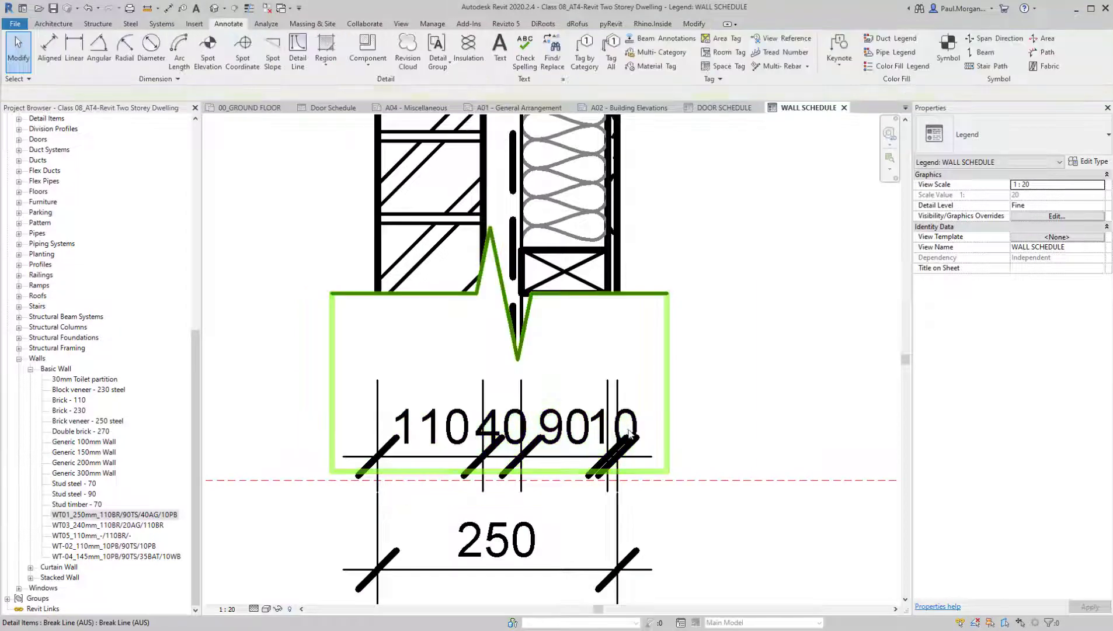
pyautogui.click(620, 458)
pyautogui.moveTo(638, 461); pyautogui.dragTo(692, 460)
pyautogui.click(97, 93)
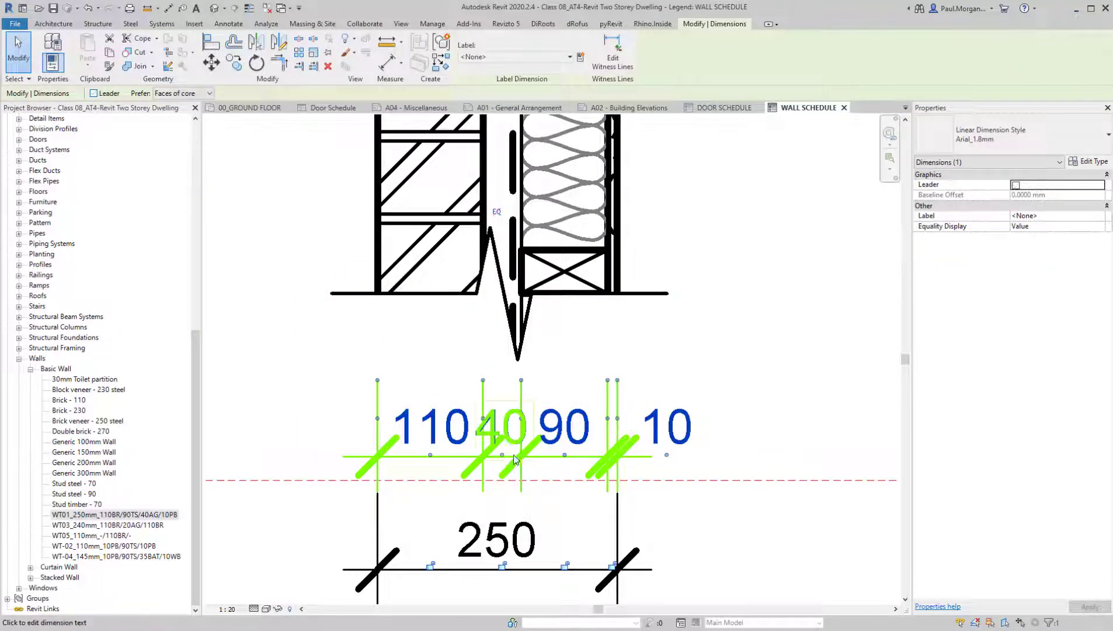
pyautogui.click(695, 385)
pyautogui.scroll(-3, 695, 384)
pyautogui.moveTo(734, 519); pyautogui.dragTo(710, 518, button='middle')
pyautogui.scroll(-2, 666, 542)
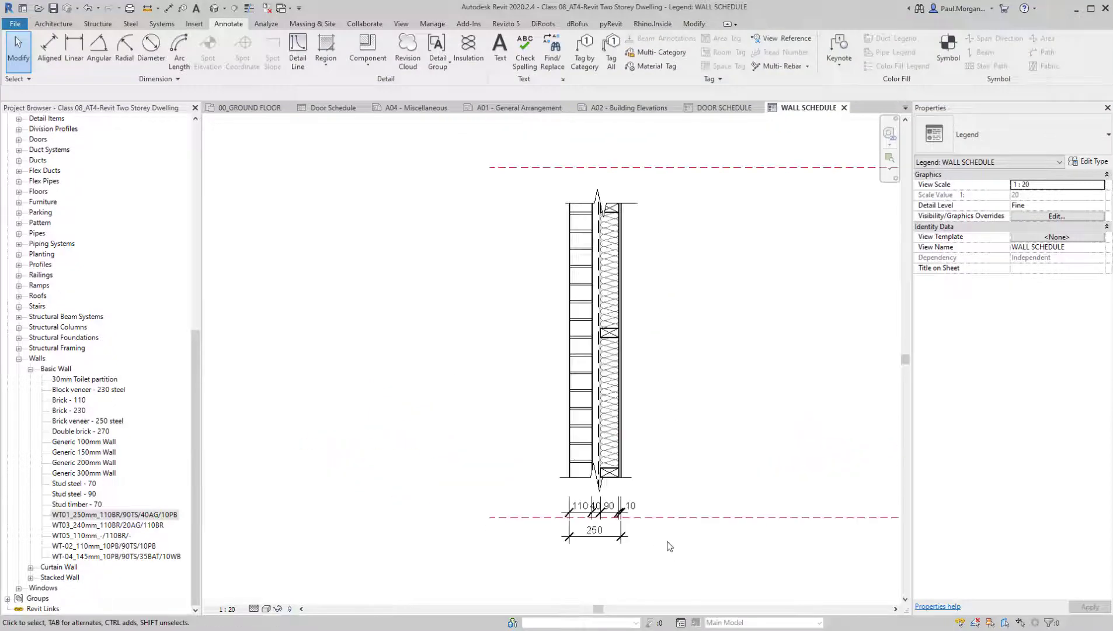
pyautogui.scroll(3, 654, 398)
pyautogui.click(602, 500)
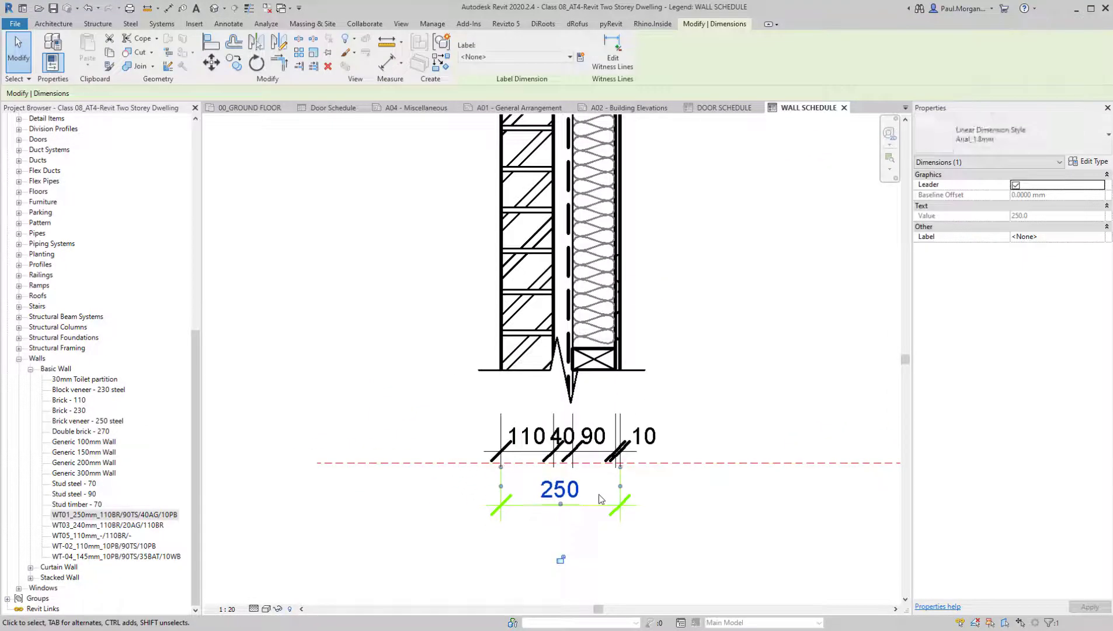
pyautogui.press('Escape')
pyautogui.scroll(-3, 565, 502)
pyautogui.moveTo(683, 391); pyautogui.dragTo(692, 413, button='middle')
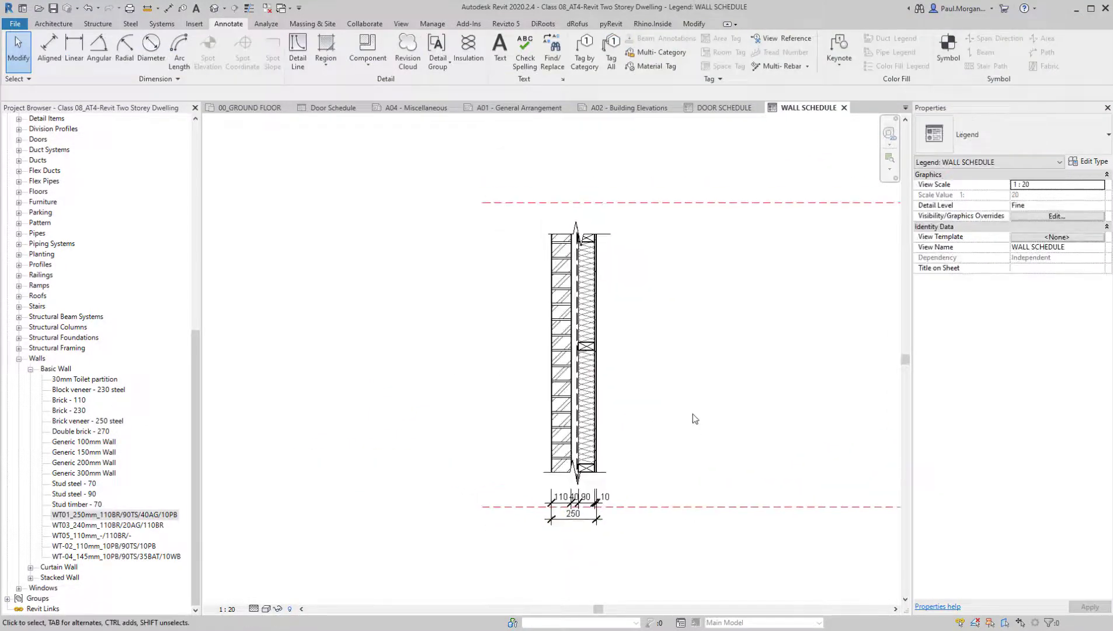
# Add text notes near the base of the wall detail, EXTERNAL beside the brick and INTERNAL beside the plasterboard
pyautogui.moveTo(582, 466); pyautogui.dragTo(555, 455, button='middle')
pyautogui.press('t')
pyautogui.press('x')
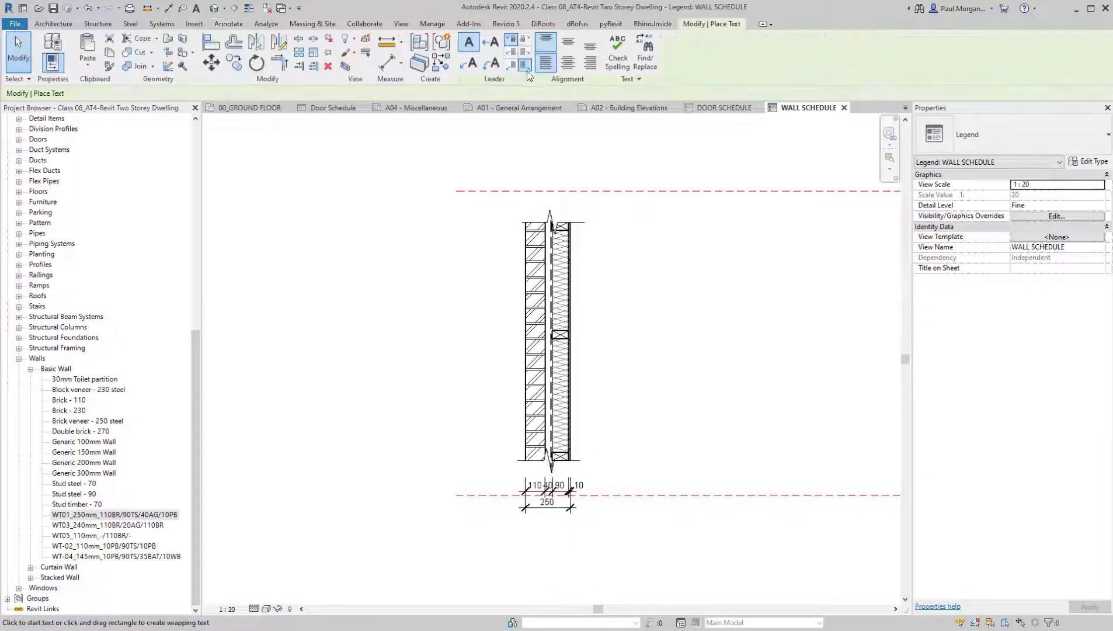
pyautogui.click(461, 443)
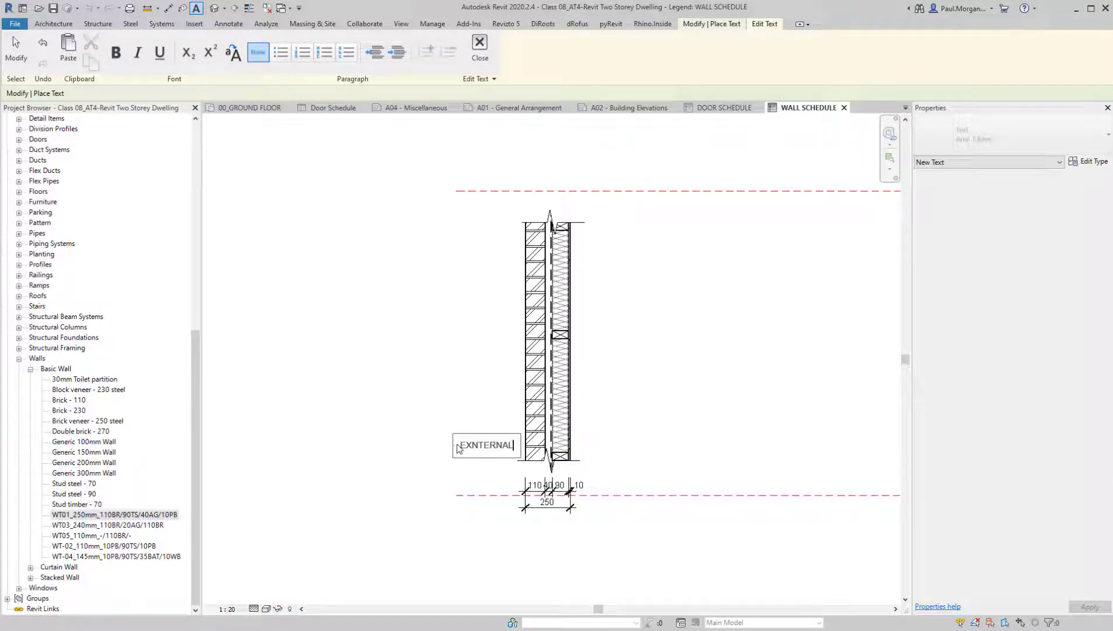
pyautogui.doubleClick(483, 448)
pyautogui.write('EXTERNAL')
pyautogui.click(440, 442)
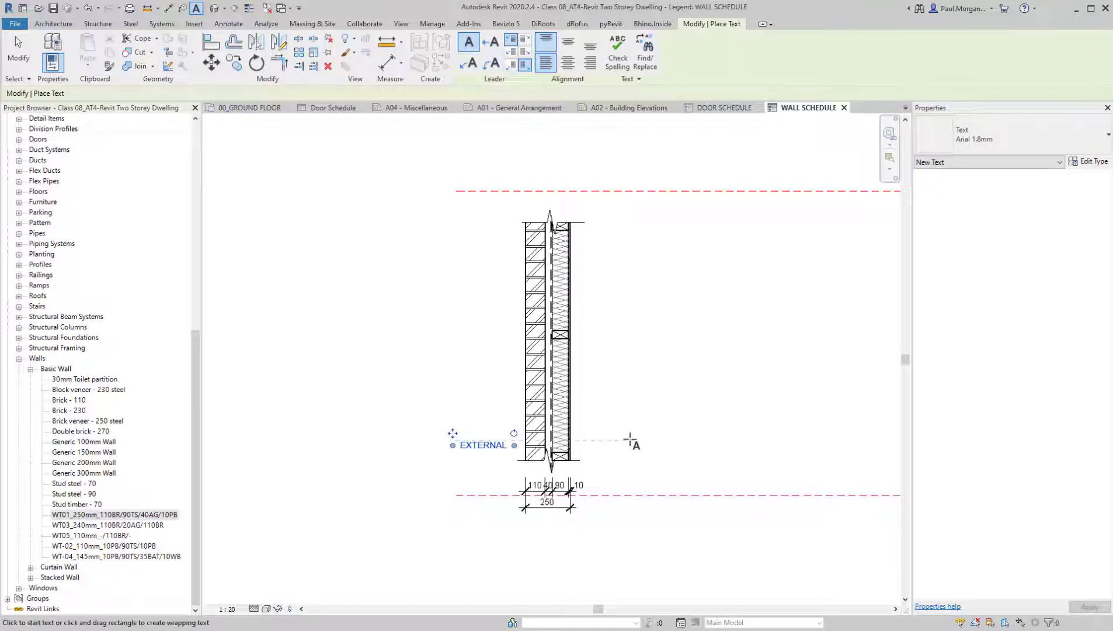
pyautogui.click(630, 437)
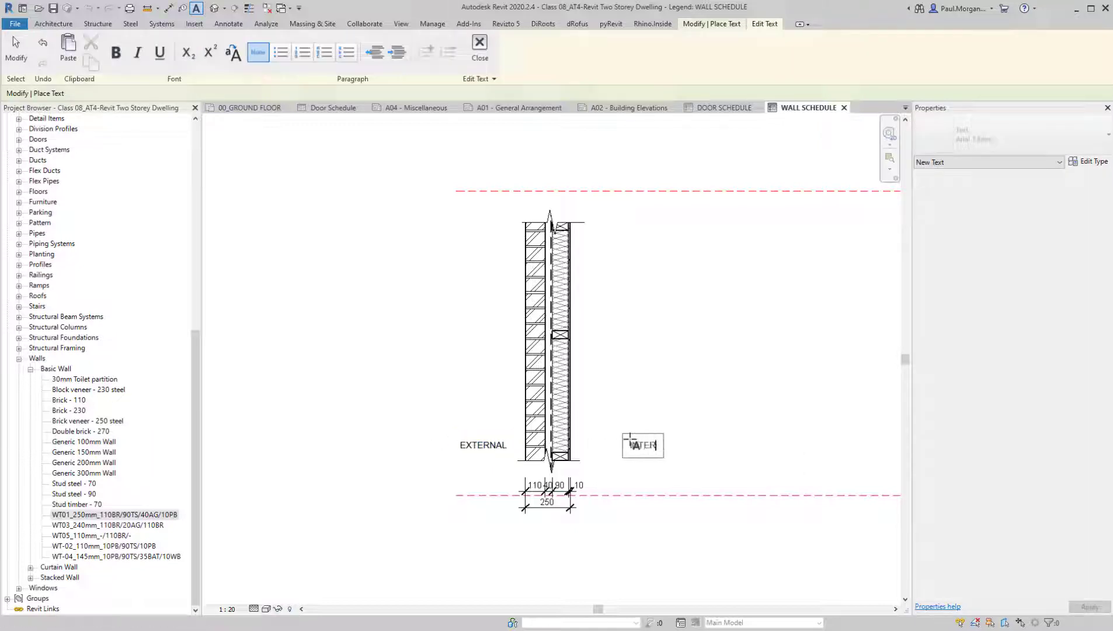
pyautogui.click(638, 428)
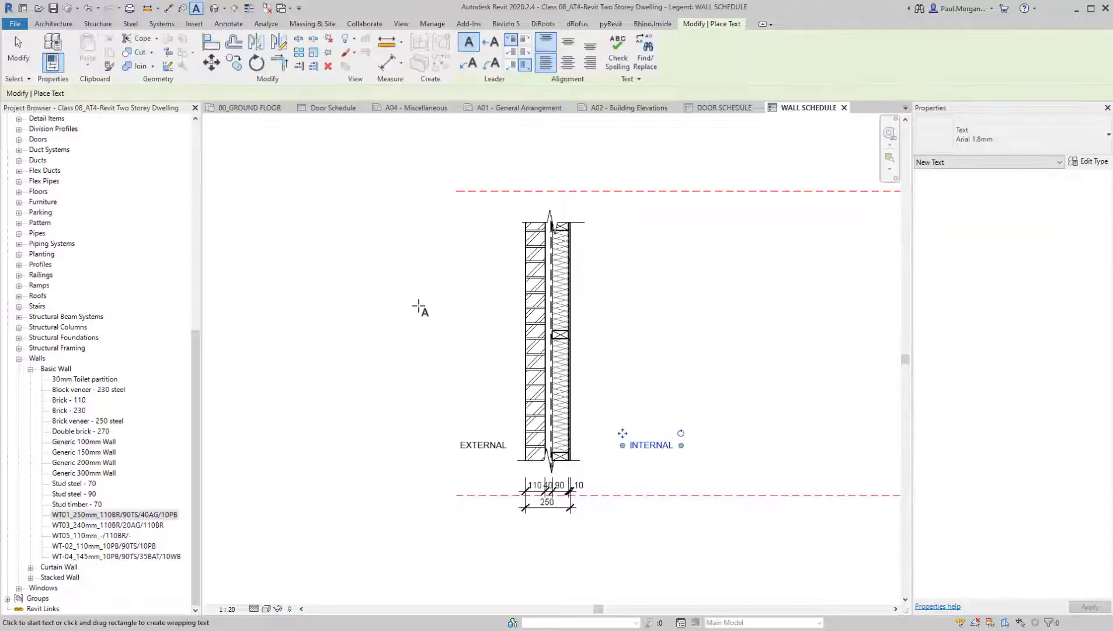
# Add a text note reading WT01 above the wall detail on the brick side
pyautogui.click(454, 216)
pyautogui.write('WT01')
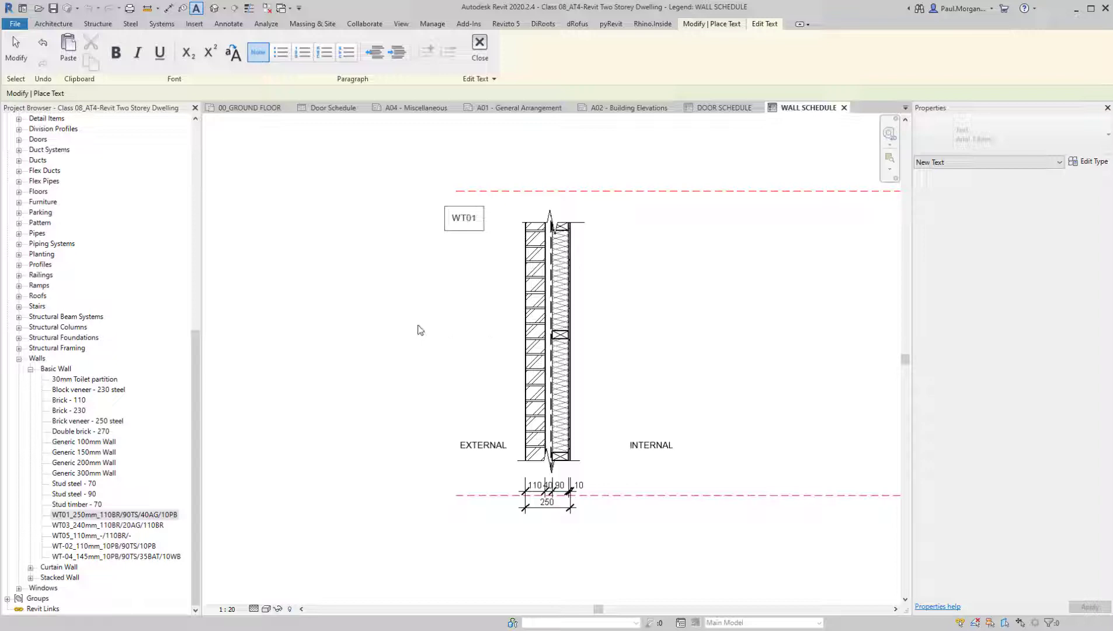
pyautogui.click(418, 330)
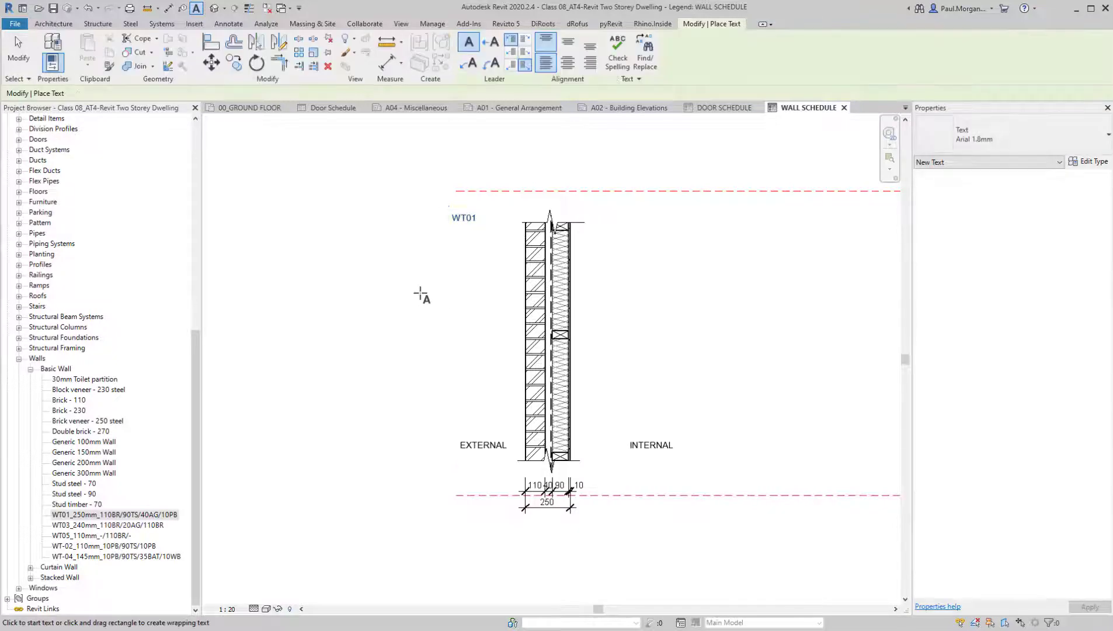
pyautogui.press('Escape')
# Change the WT01 title note to the Arial 2.5mm text type and make it bold
pyautogui.click(459, 219)
pyautogui.click(968, 121)
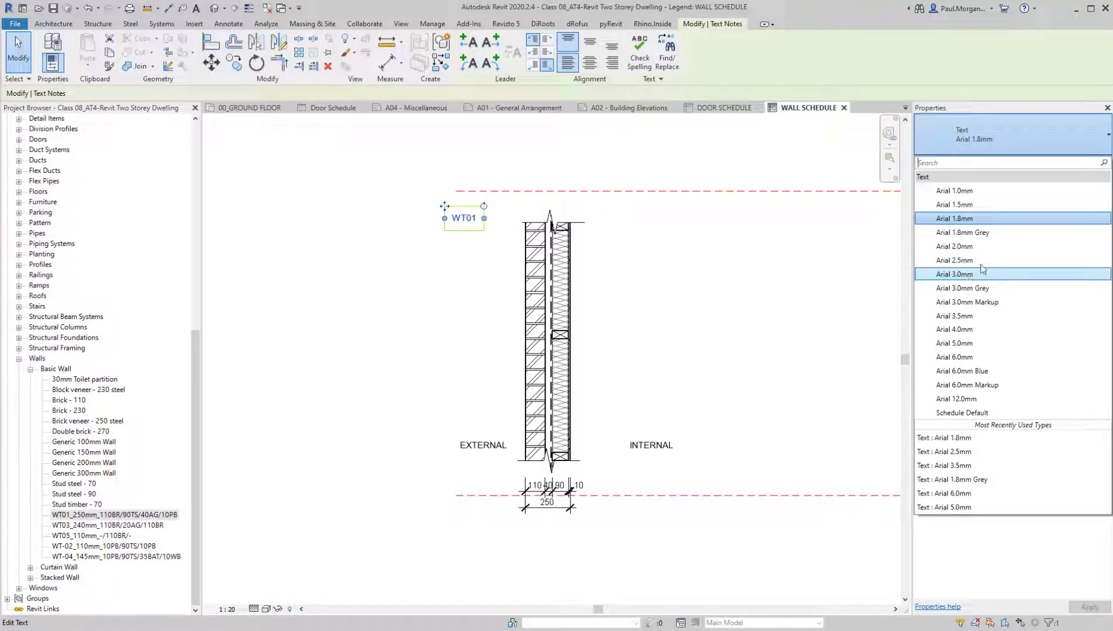
pyautogui.click(982, 261)
pyautogui.doubleClick(469, 219)
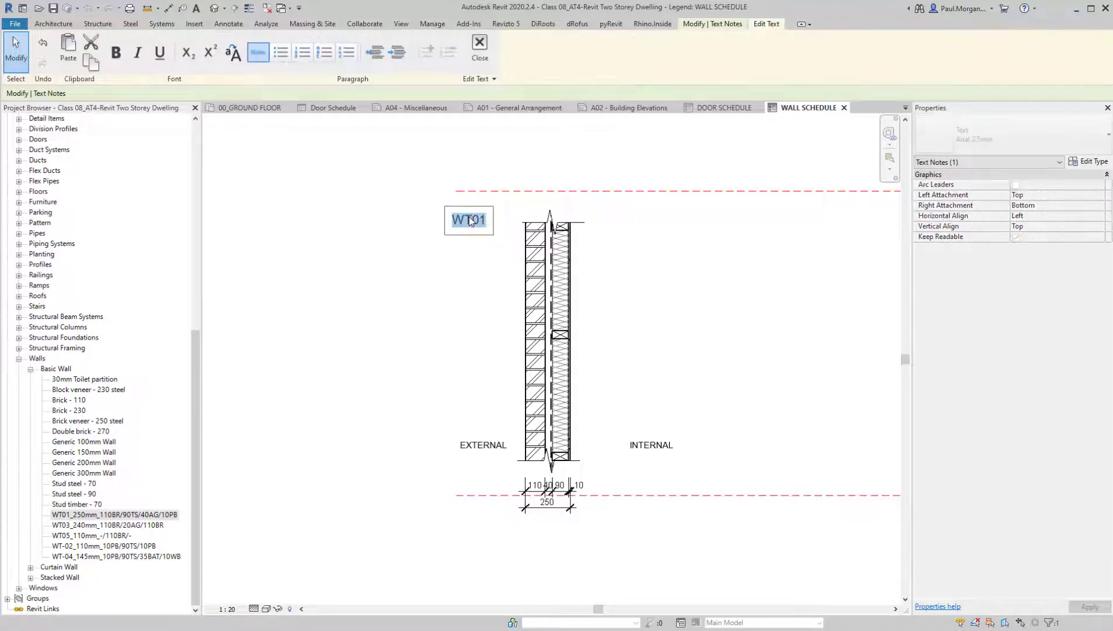
pyautogui.click(477, 266)
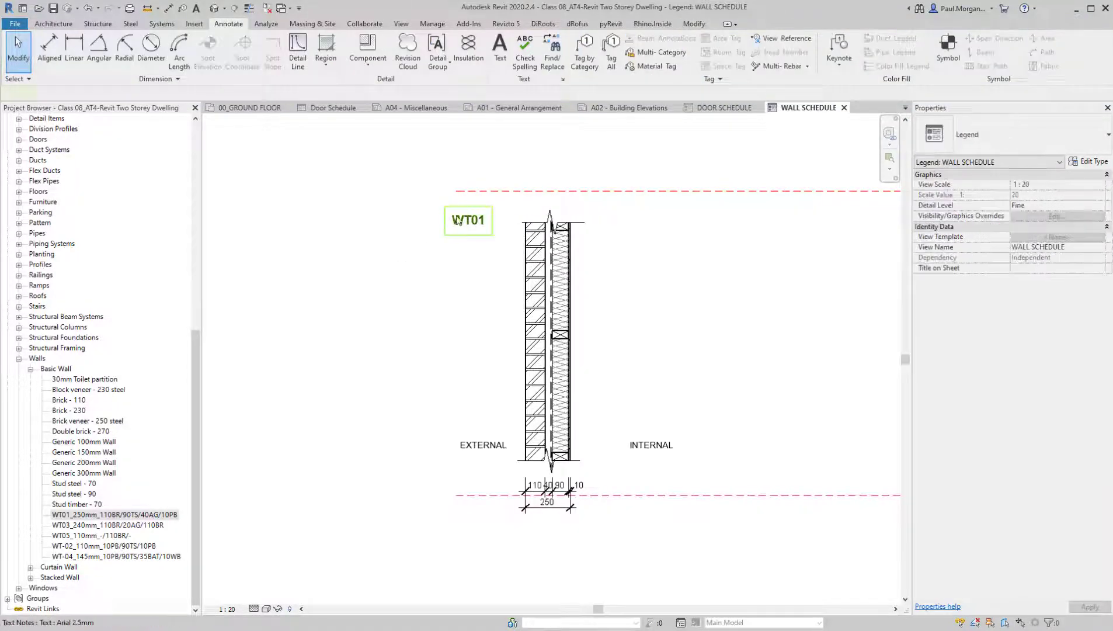
# Move the WT01 title up to just below the upper reference plane and nudge the EXTERNAL note lower beside the brick
pyautogui.scroll(2, 458, 220)
pyautogui.keyDown('ctrl'); pyautogui.moveTo(446, 207); pyautogui.dragTo(454, 168); pyautogui.keyUp('ctrl')
pyautogui.scroll(-2, 469, 235)
pyautogui.moveTo(495, 348); pyautogui.dragTo(476, 255, button='middle')
pyautogui.scroll(2, 490, 349)
pyautogui.click(490, 325)
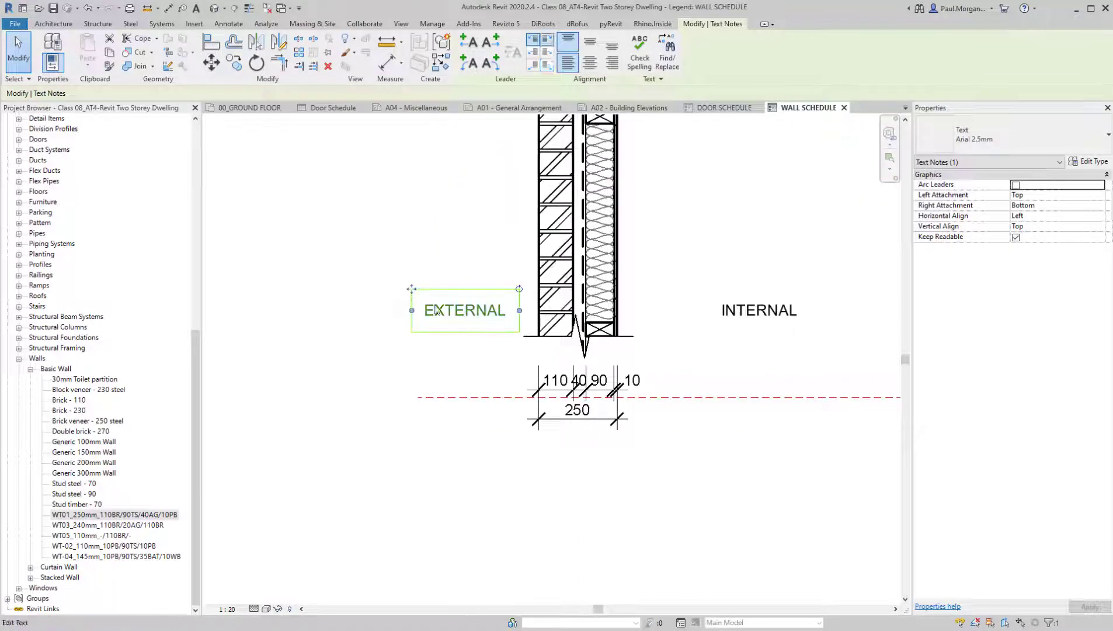
pyautogui.moveTo(437, 310); pyautogui.dragTo(437, 319)
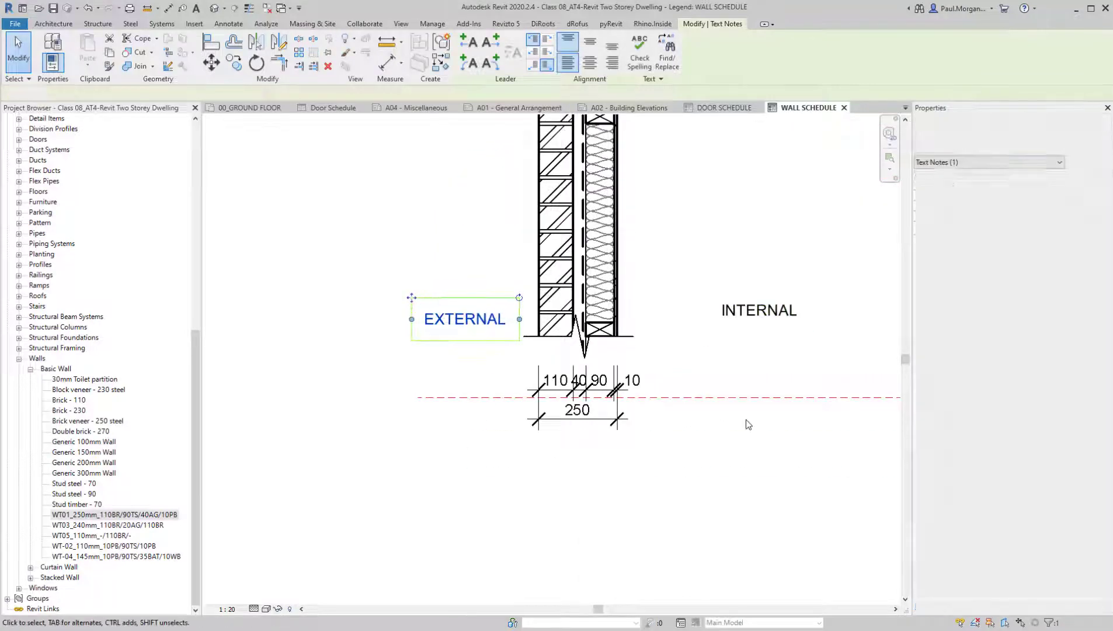
# Align the lower reference plane with the break line at the base of the wall detail
pyautogui.click(748, 425)
pyautogui.press('a')
pyautogui.press('l')
pyautogui.click(632, 337)
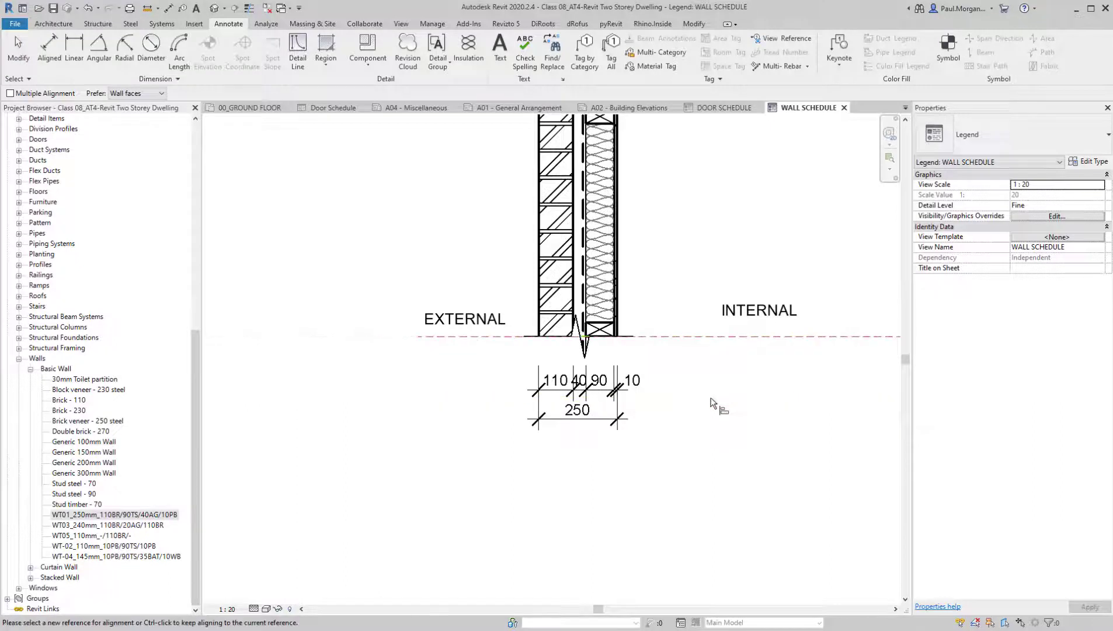
pyautogui.moveTo(740, 435); pyautogui.dragTo(706, 492, button='middle')
pyautogui.press('Escape')
pyautogui.press('Escape')
# Move the INTERNAL and EXTERNAL notes level with each other, just above the lower reference plane
pyautogui.click(717, 368)
pyautogui.moveTo(674, 347)
pyautogui.mouseDown()
pyautogui.moveTo(623, 354)
pyautogui.moveTo(619, 365)
pyautogui.moveTo(670, 364)
pyautogui.mouseUp()
pyautogui.click(388, 375)
pyautogui.scroll(3, 378, 366)
pyautogui.moveTo(378, 345); pyautogui.dragTo(370, 356)
pyautogui.press('Escape')
# Add a text note with a one-segment leader pointing to the wall's inner lining, reading 10mm PLASTERBOARD
pyautogui.scroll(-4, 514, 368)
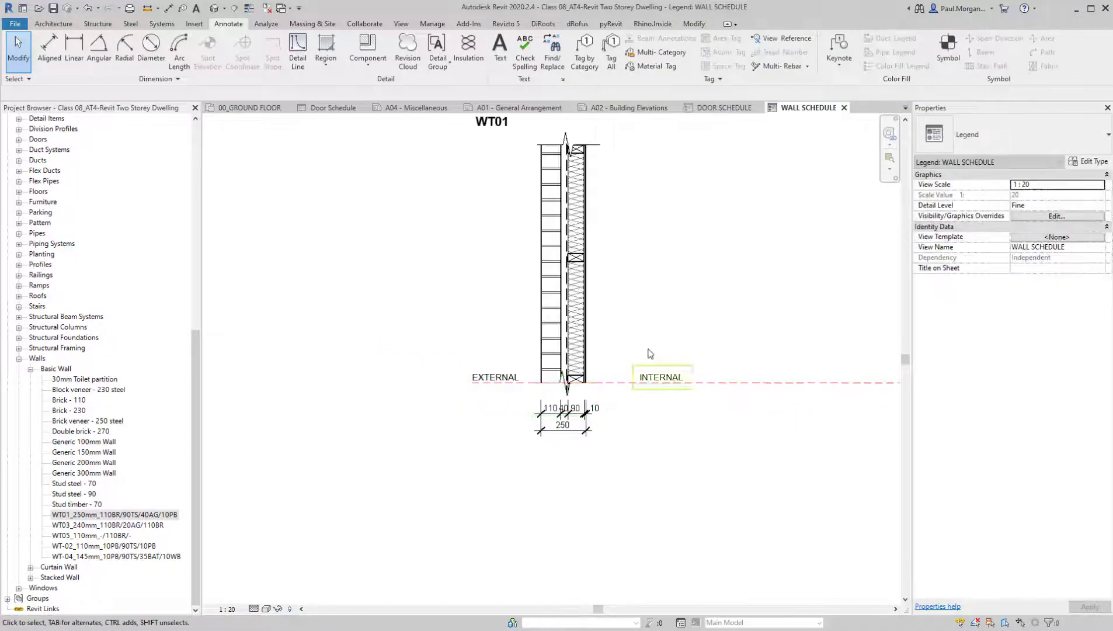
pyautogui.moveTo(638, 408); pyautogui.dragTo(604, 502, button='middle')
pyautogui.moveTo(630, 371); pyautogui.dragTo(620, 370, button='middle')
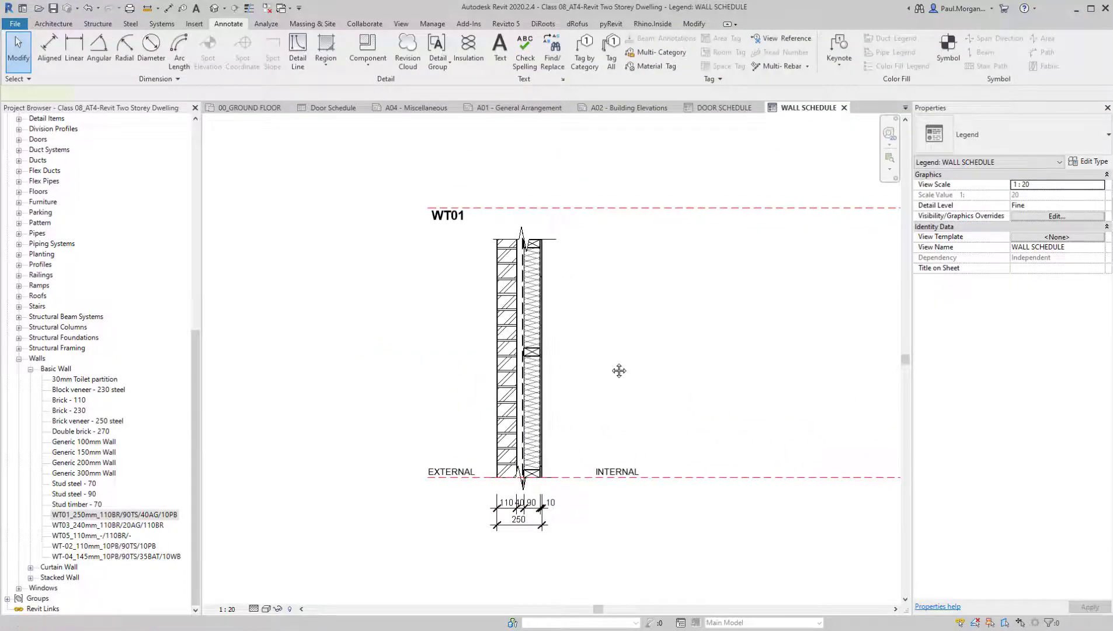
pyautogui.click(500, 49)
pyautogui.click(491, 42)
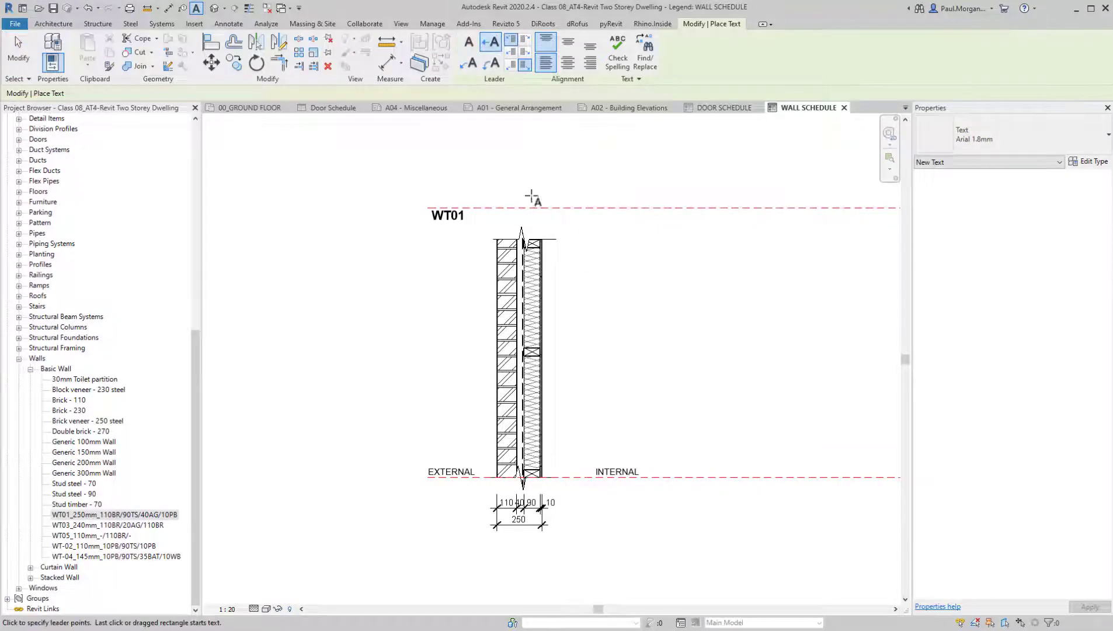
pyautogui.scroll(2, 523, 243)
pyautogui.click(567, 269)
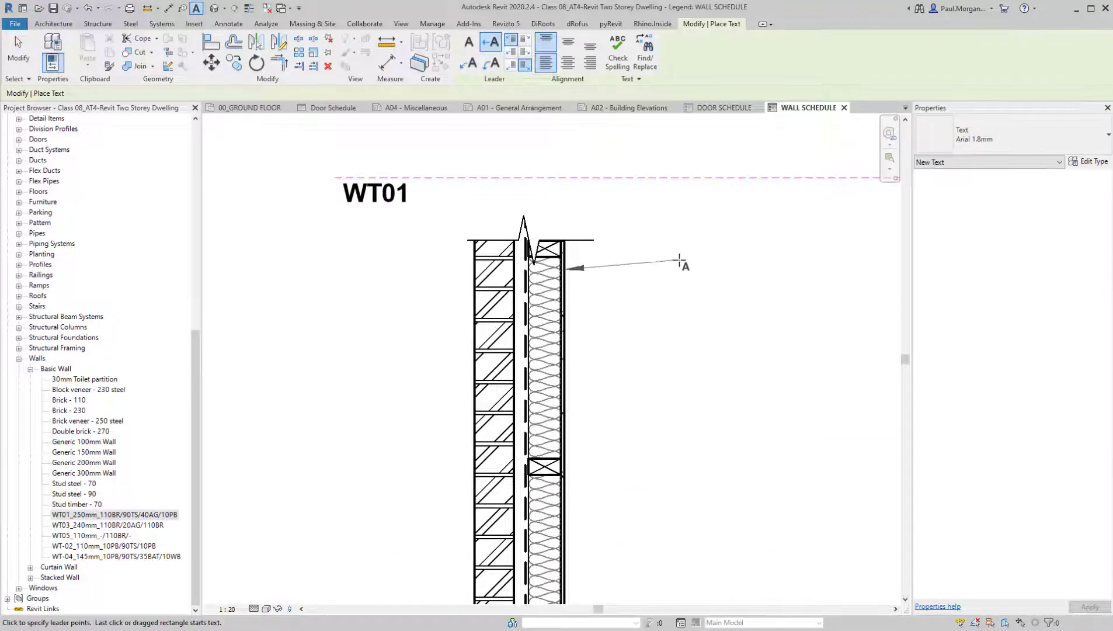
pyautogui.scroll(-2, 637, 270)
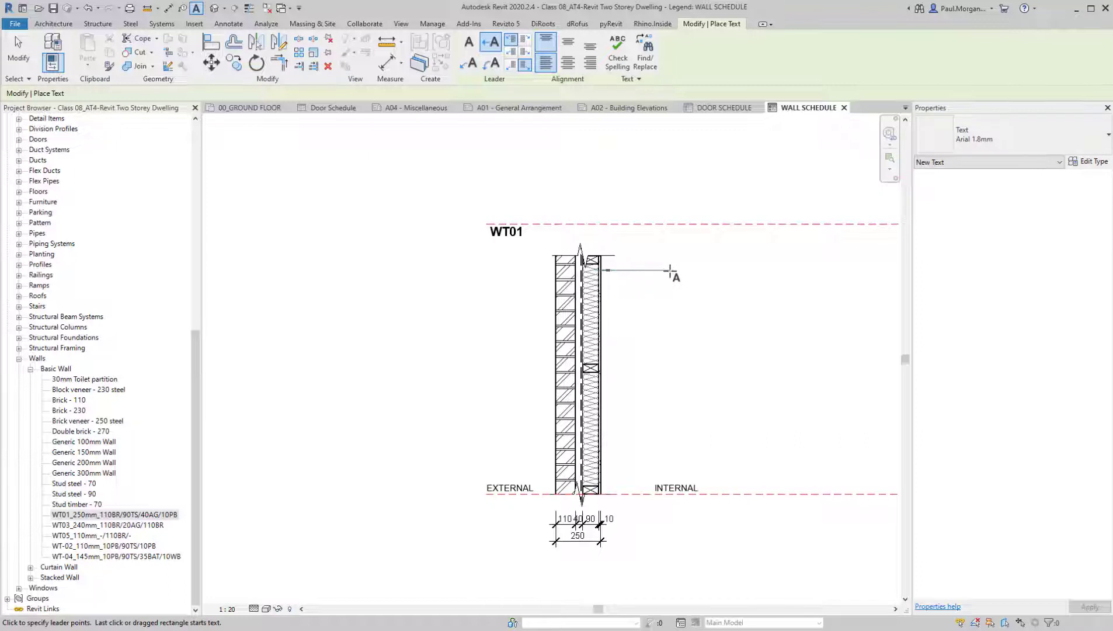
pyautogui.click(650, 273)
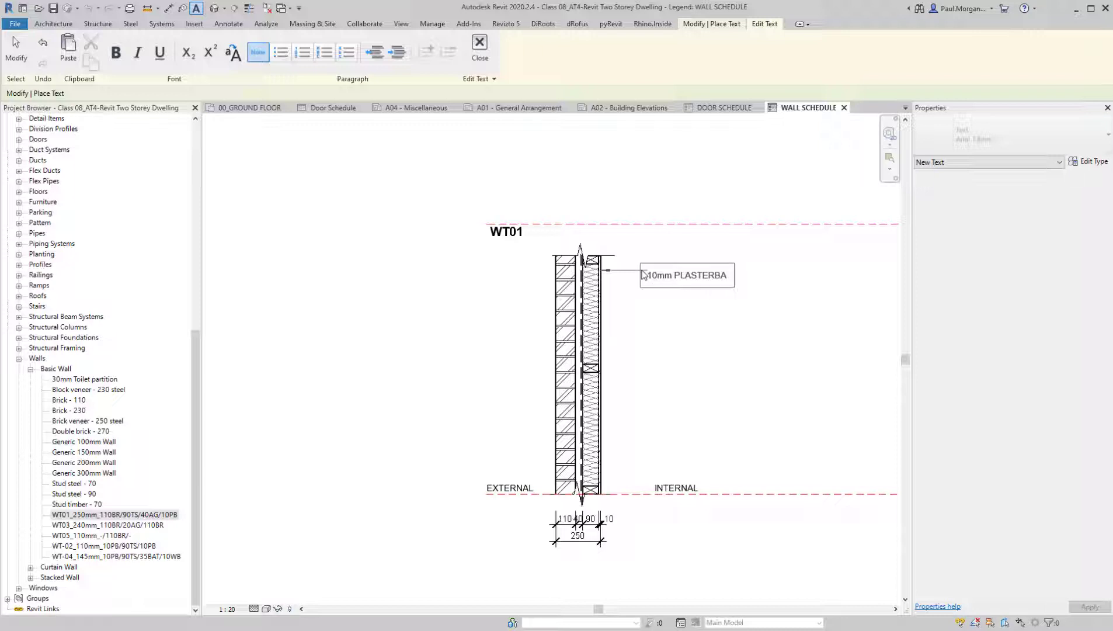
pyautogui.click(631, 371)
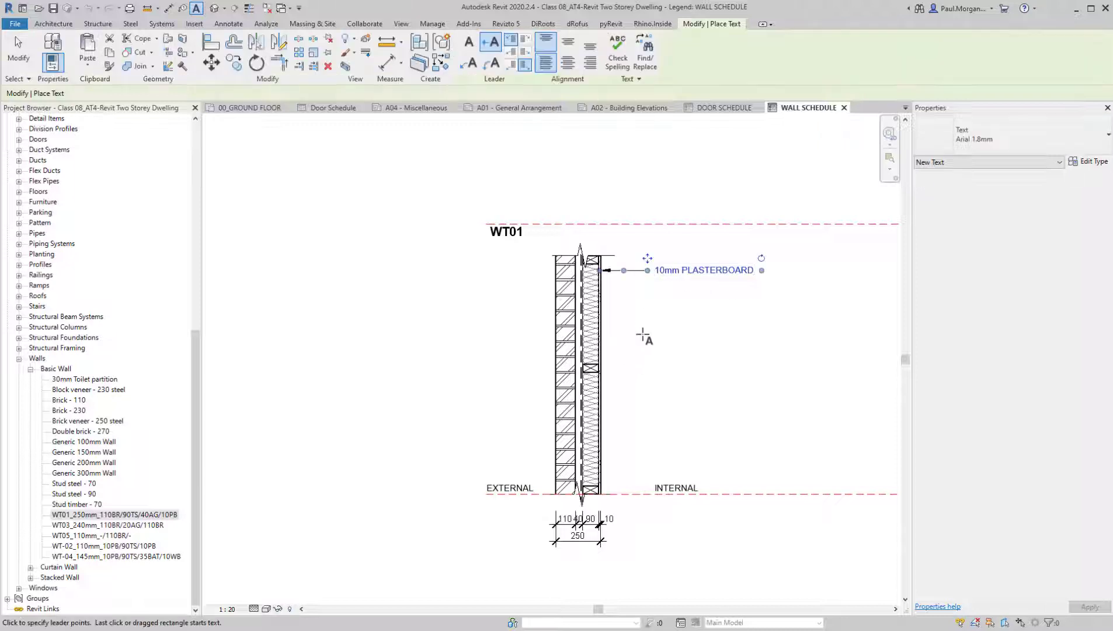
# Add a leader note to the mid-height timber member, reading 90x45mm MGP10 TIMBER STUD, in line with the plasterboard note
pyautogui.scroll(3, 643, 333)
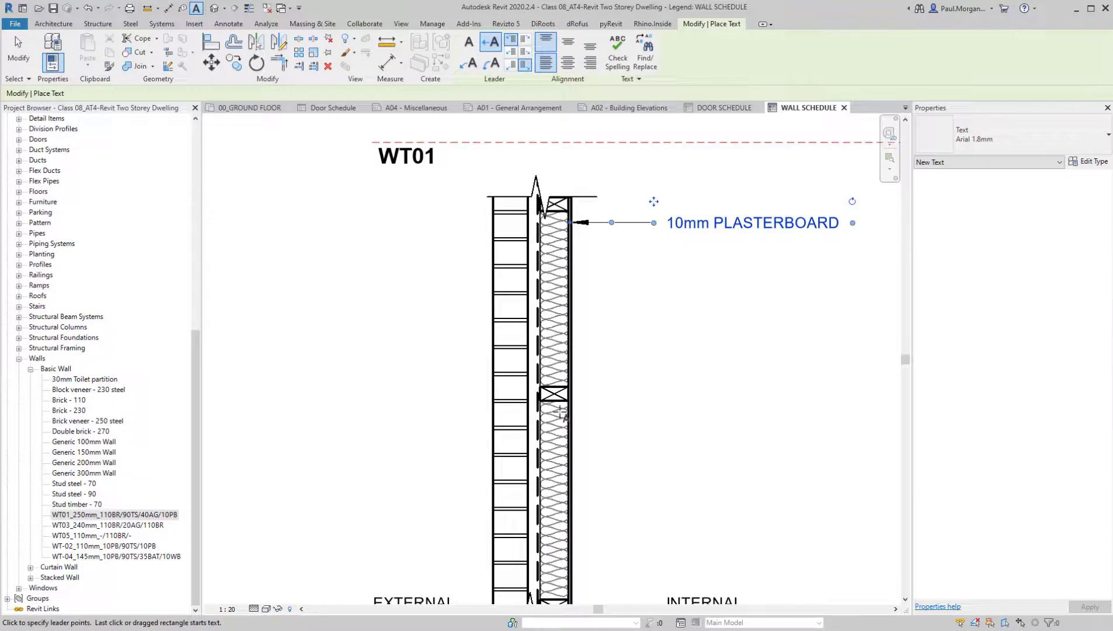
pyautogui.click(653, 392)
pyautogui.write('90x45mm MGP10')
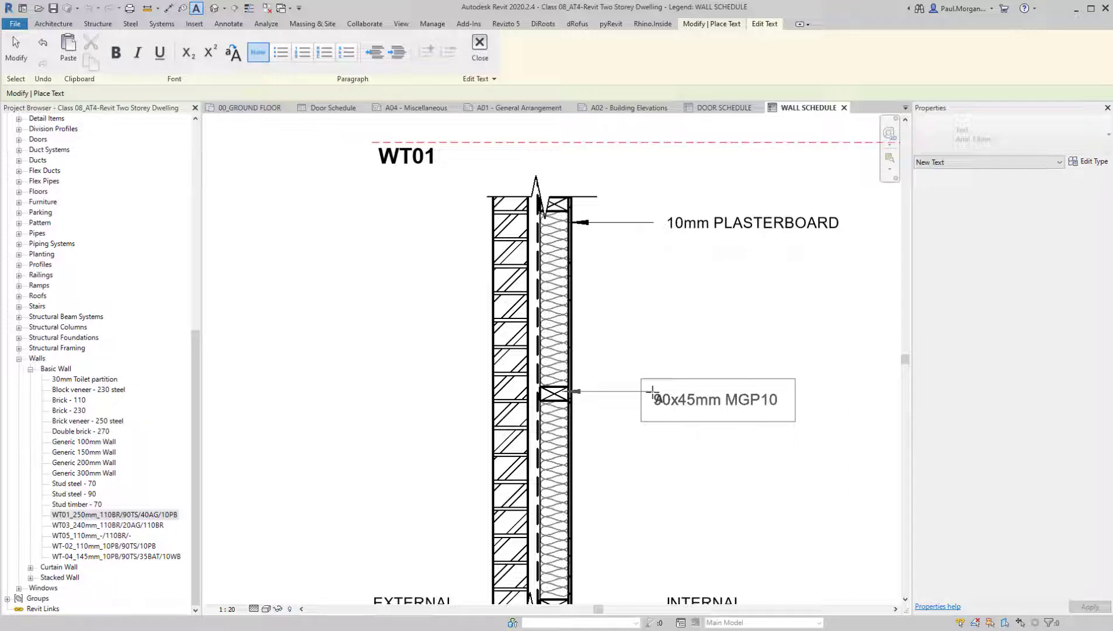
pyautogui.write('TIMBE')
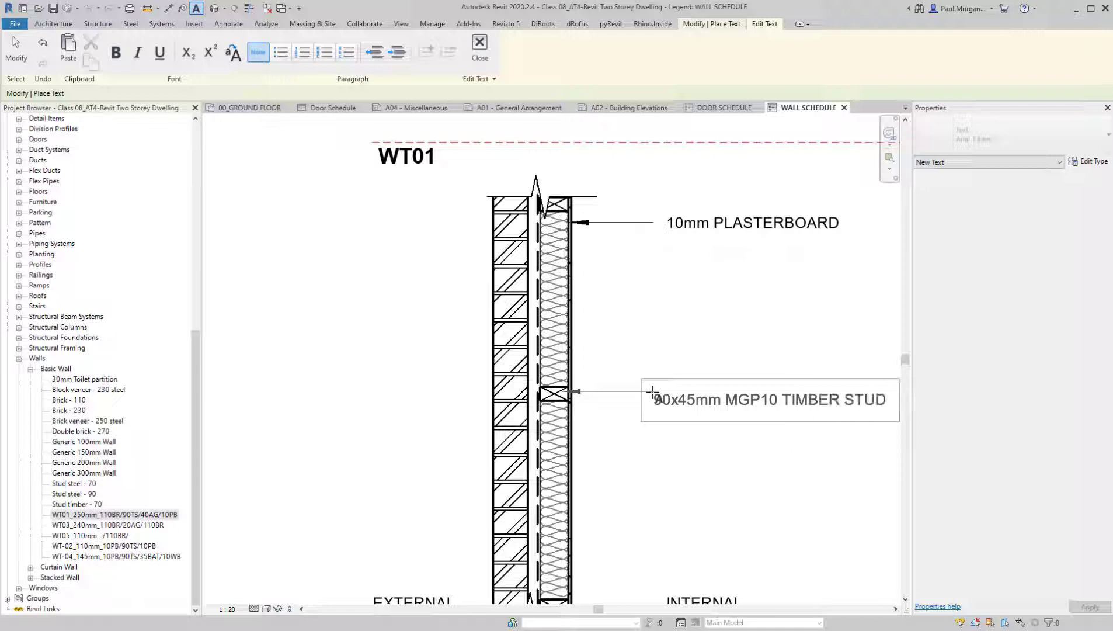
pyautogui.write('R STUD')
pyautogui.click(759, 334)
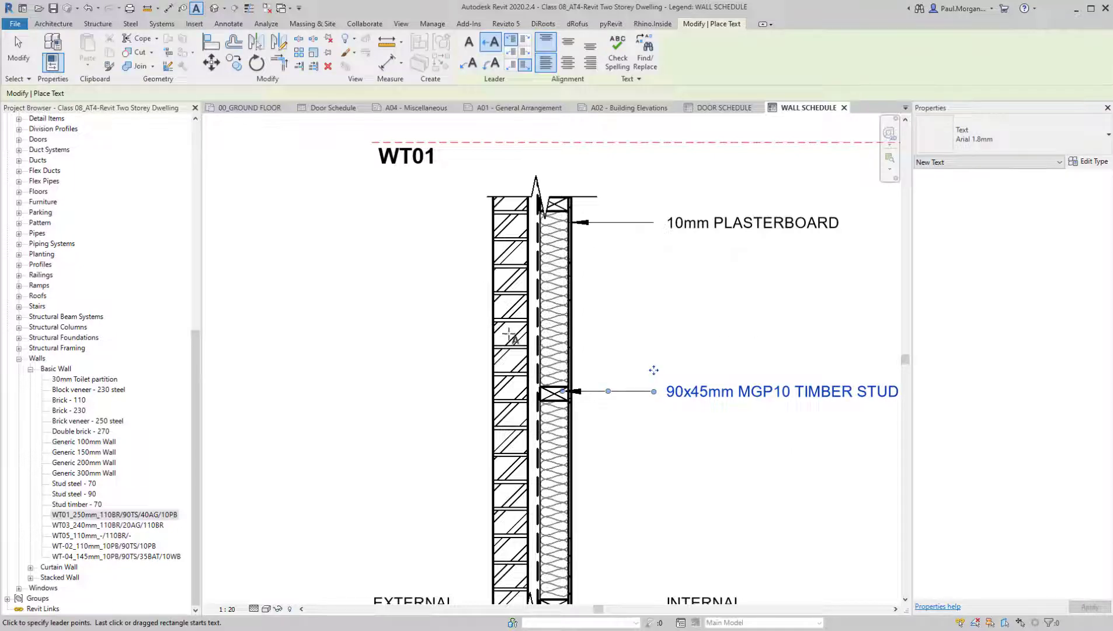
# Add a leader note to the insulation between the studs, reading R3.5 BUILD INSULATION
pyautogui.click(555, 327)
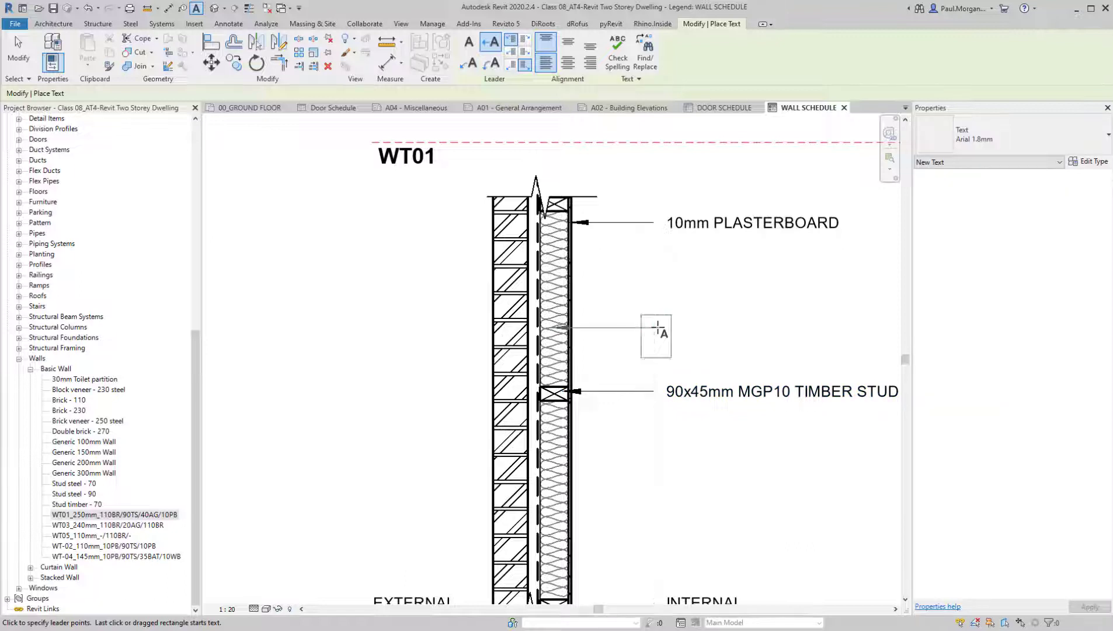
pyautogui.click(658, 330)
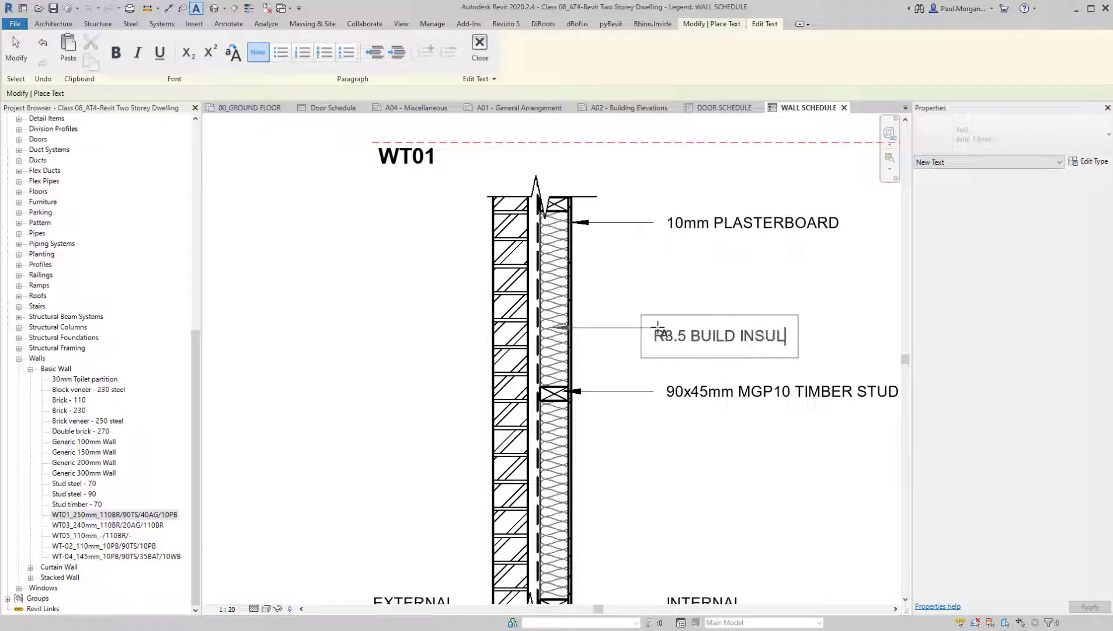
pyautogui.click(839, 274)
# Move the insulation note and its leader down to sit directly above the timber stud note
pyautogui.scroll(-1, 799, 288)
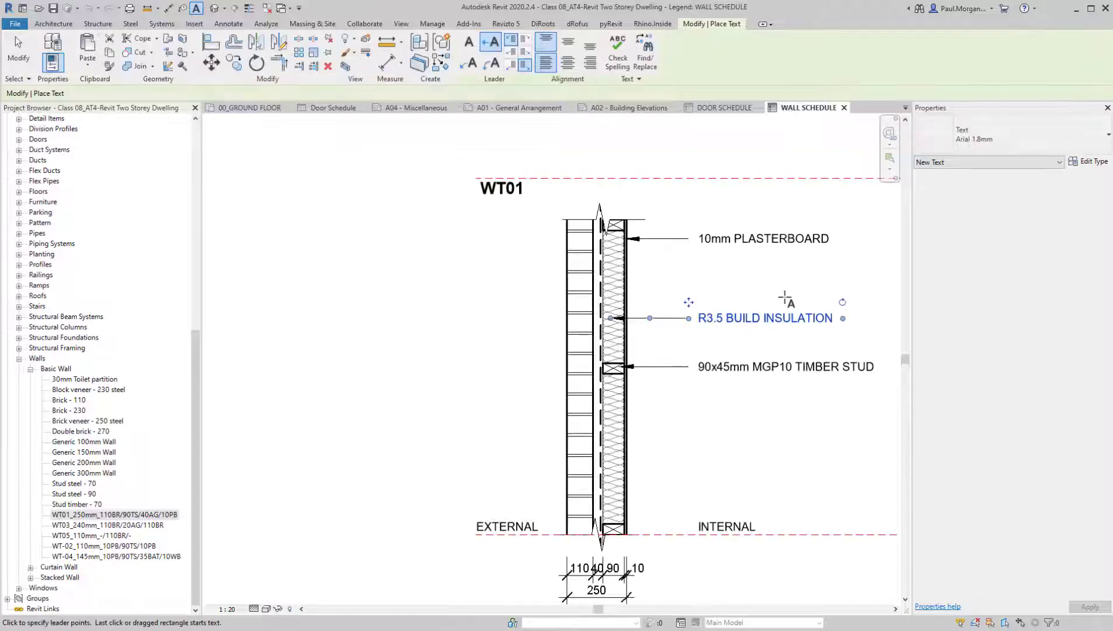
pyautogui.moveTo(783, 297); pyautogui.dragTo(742, 281, button='middle')
pyautogui.press('Escape')
pyautogui.press('Escape')
pyautogui.click(621, 303)
pyautogui.keyDown('ctrl'); pyautogui.moveTo(623, 302); pyautogui.dragTo(624, 332); pyautogui.keyUp('ctrl')
pyautogui.click(673, 454)
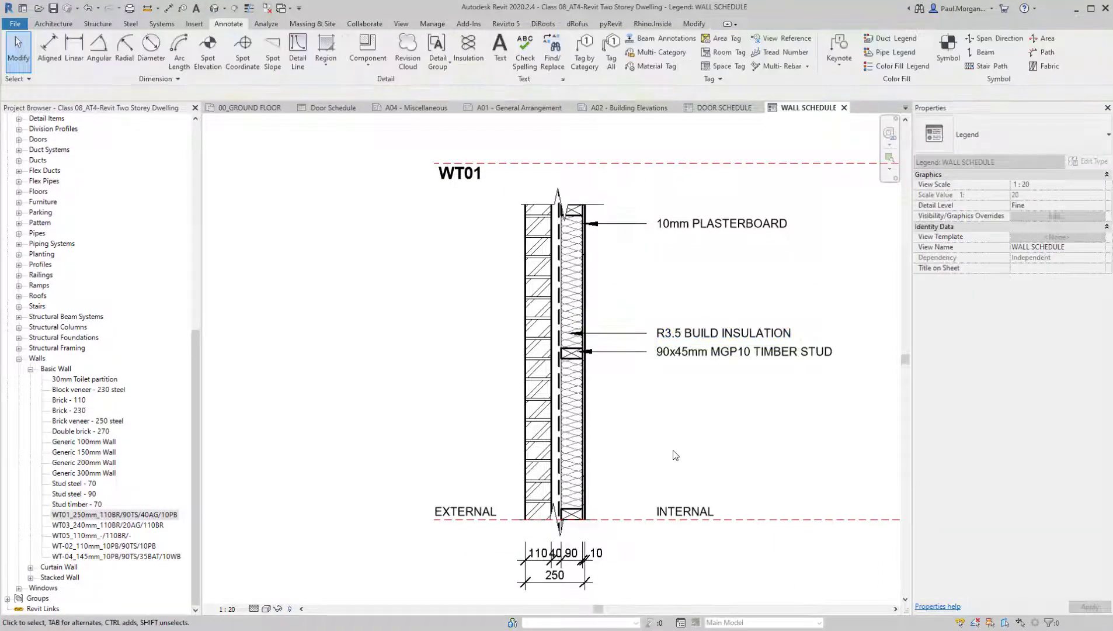
# Add a leader note to the brick layer below the timber stud note, reading BRICK BY SELECTION
pyautogui.moveTo(672, 454); pyautogui.dragTo(658, 440, button='middle')
pyautogui.press('t')
pyautogui.press('x')
pyautogui.scroll(2, 582, 391)
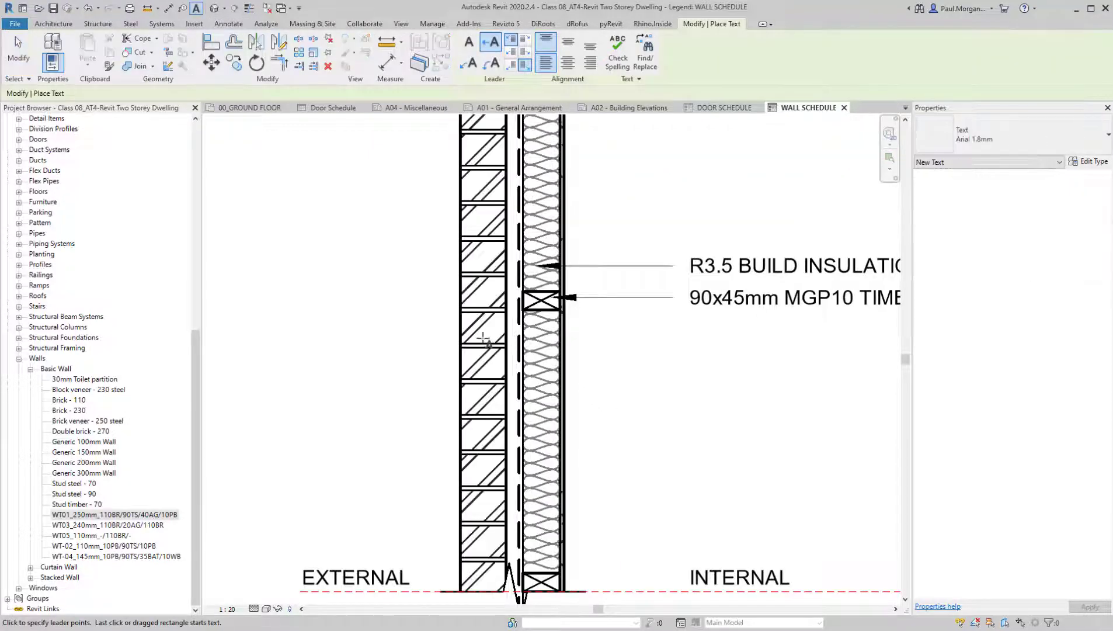
pyautogui.click(673, 364)
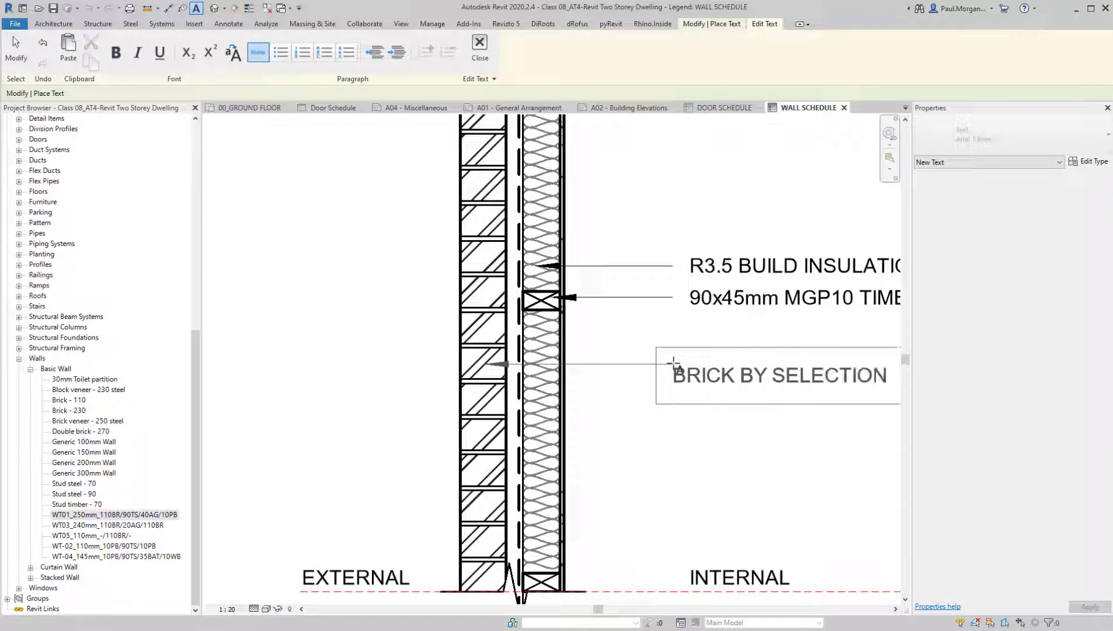
pyautogui.click(624, 462)
pyautogui.scroll(-5, 659, 456)
pyautogui.press('Escape')
pyautogui.press('Escape')
pyautogui.moveTo(690, 450); pyautogui.dragTo(609, 401, button='middle')
pyautogui.scroll(-2, 651, 440)
pyautogui.scroll(-2, 607, 400)
pyautogui.moveTo(626, 462); pyautogui.dragTo(578, 456, button='middle')
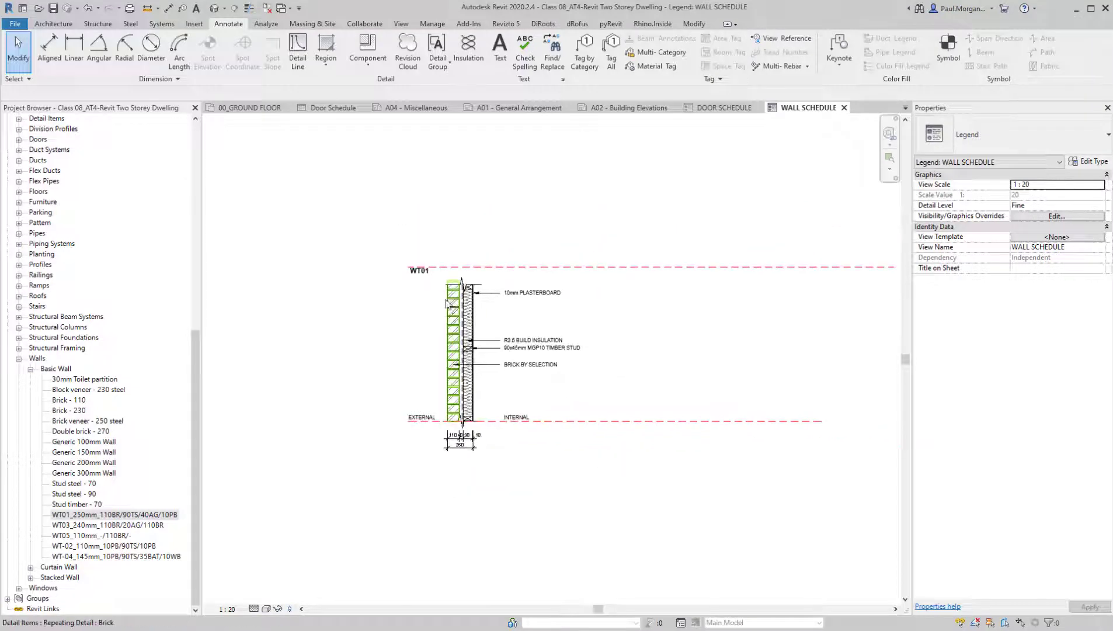
pyautogui.scroll(1, 399, 287)
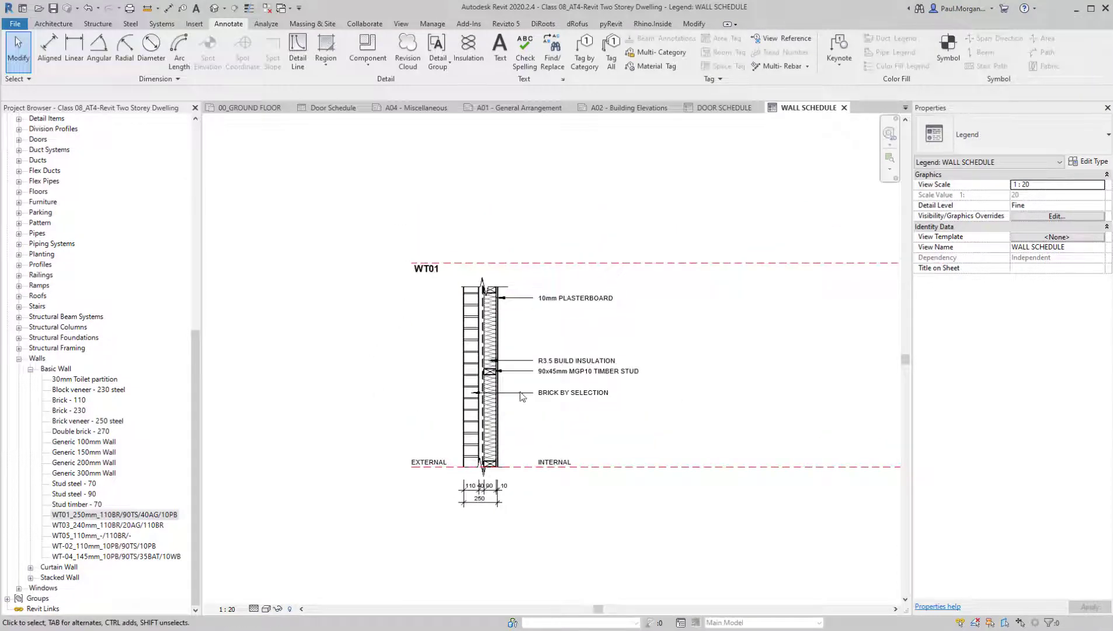
pyautogui.moveTo(520, 392); pyautogui.dragTo(488, 345, button='middle')
pyautogui.moveTo(515, 461); pyautogui.dragTo(497, 463, button='middle')
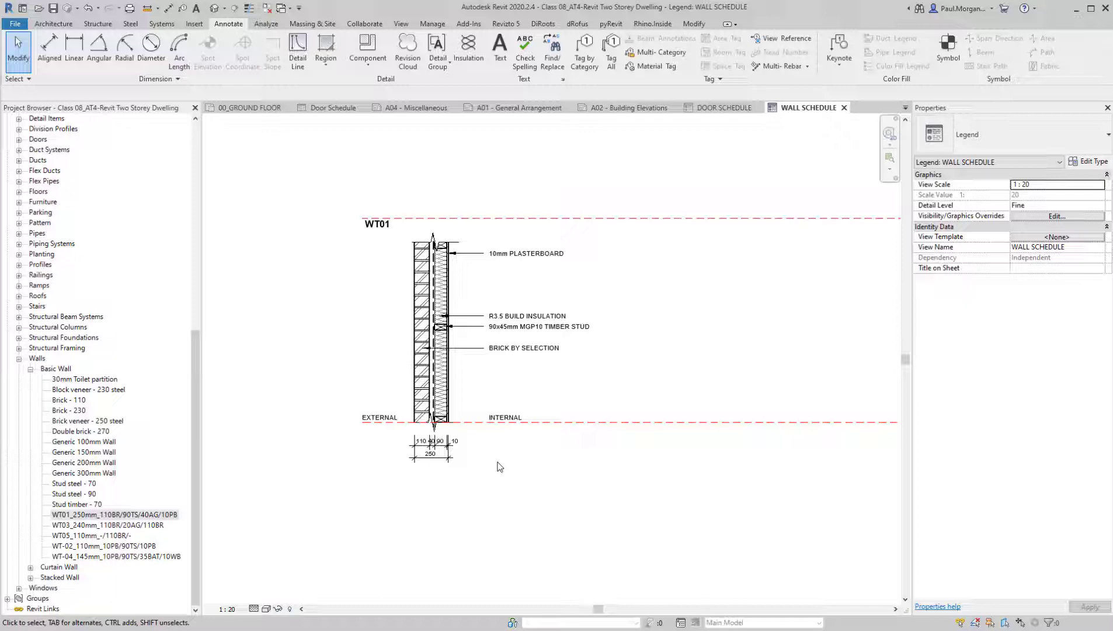
# Lengthen the upper break line so it extends slightly past the outer brick face, and check the lower break line's extent
pyautogui.scroll(5, 365, 251)
pyautogui.click(493, 208)
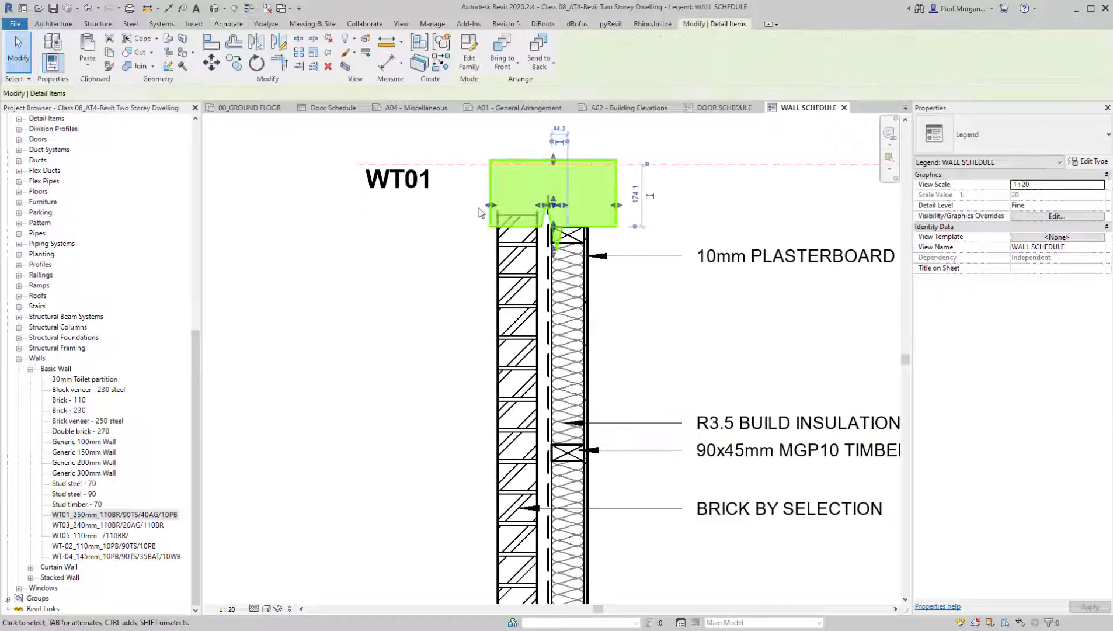
pyautogui.click(480, 293)
pyautogui.scroll(-3, 473, 286)
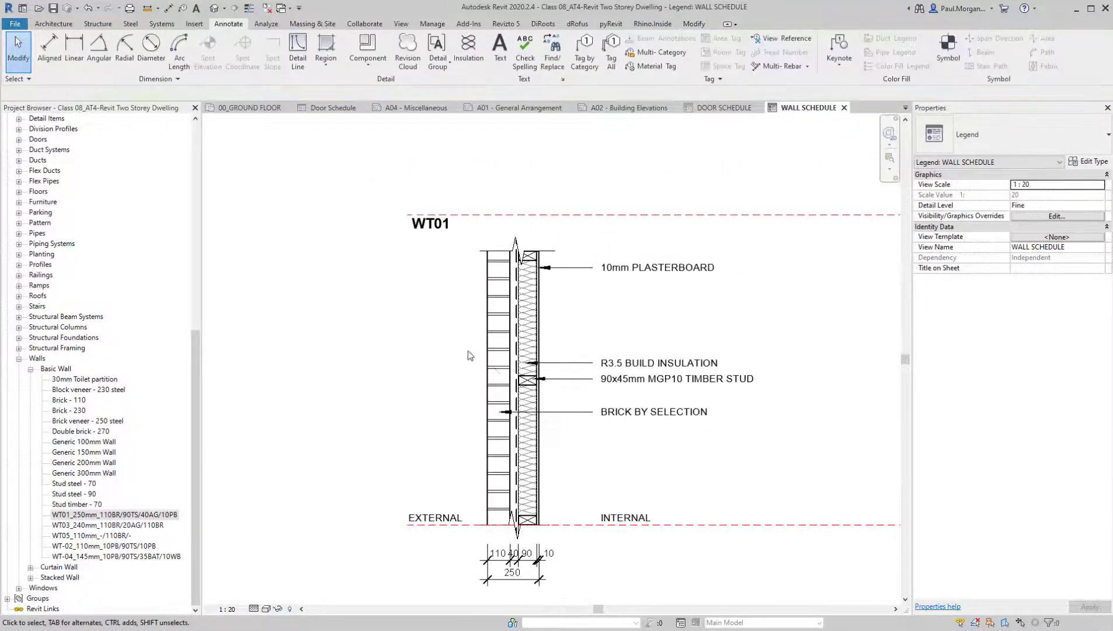
pyautogui.scroll(3, 490, 267)
pyautogui.click(468, 214)
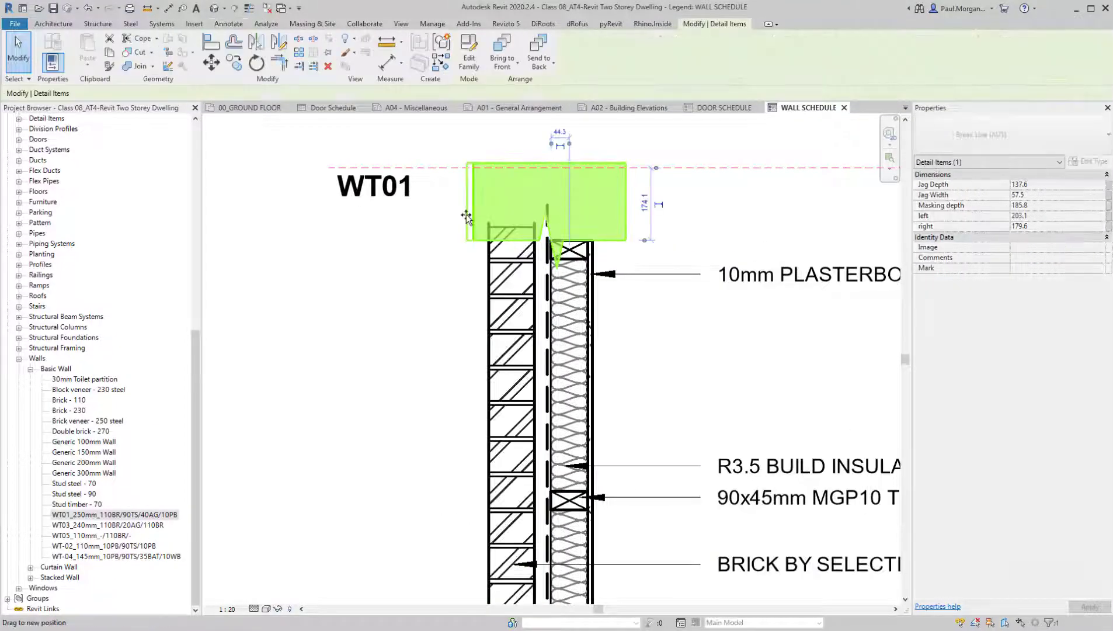
pyautogui.scroll(-3, 463, 264)
pyautogui.click(474, 509)
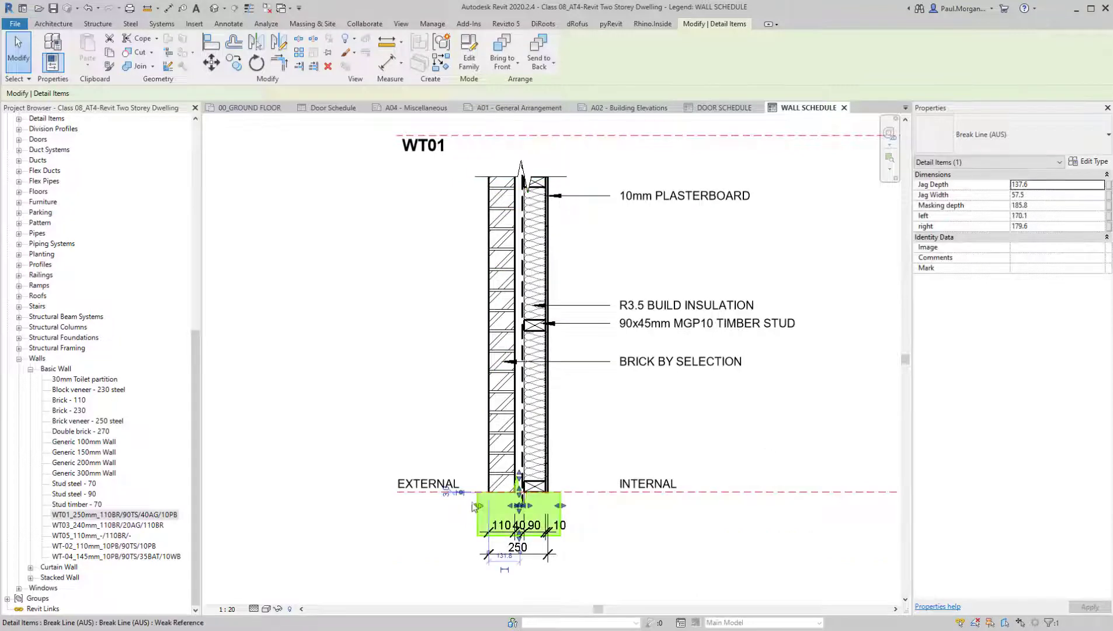
pyautogui.click(631, 550)
# Delete the two horizontal reference planes above and below the wall detail
pyautogui.scroll(-2, 717, 503)
pyautogui.click(736, 495)
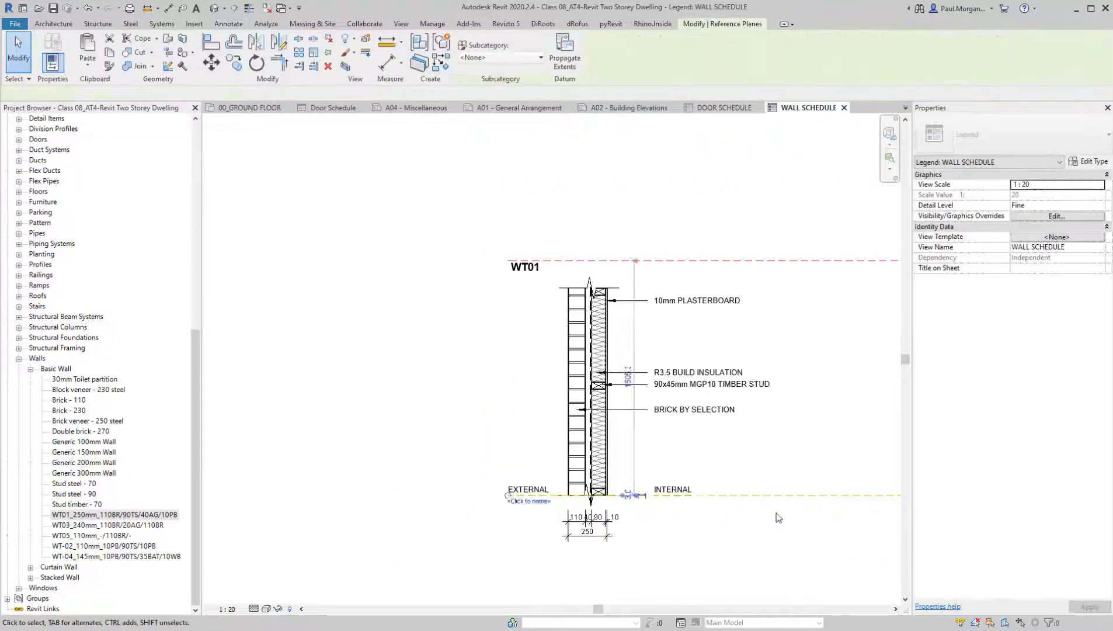
pyautogui.moveTo(777, 313); pyautogui.dragTo(695, 298, button='middle')
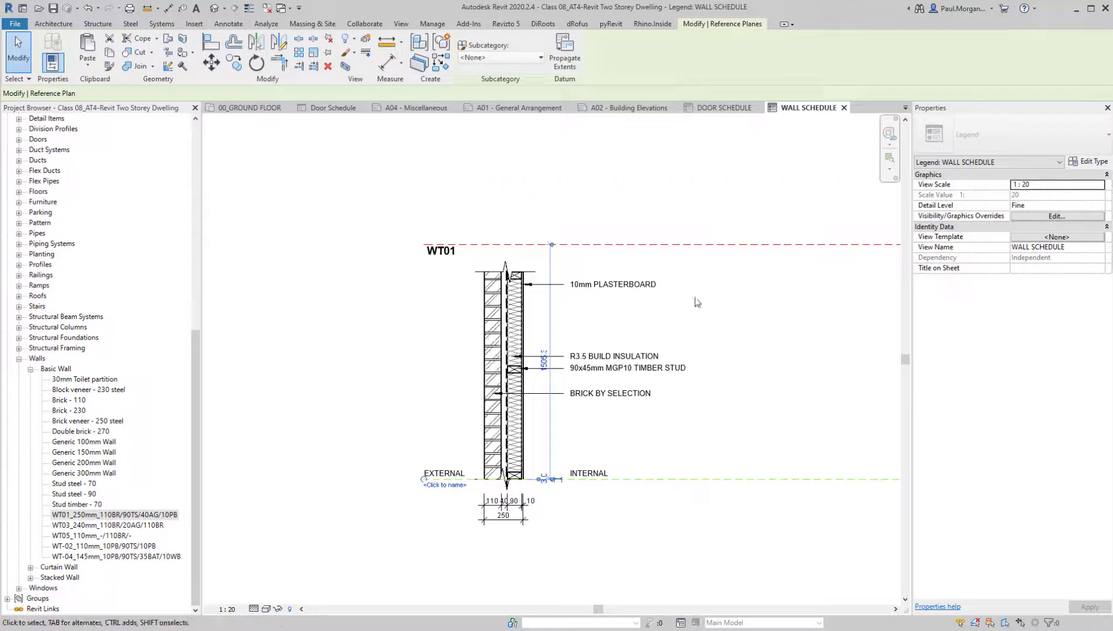
pyautogui.keyDown('ctrl'); pyautogui.click(753, 243); pyautogui.keyUp('ctrl')
pyautogui.press('Delete')
pyautogui.scroll(-2, 748, 290)
pyautogui.moveTo(732, 445); pyautogui.dragTo(666, 411, button='middle')
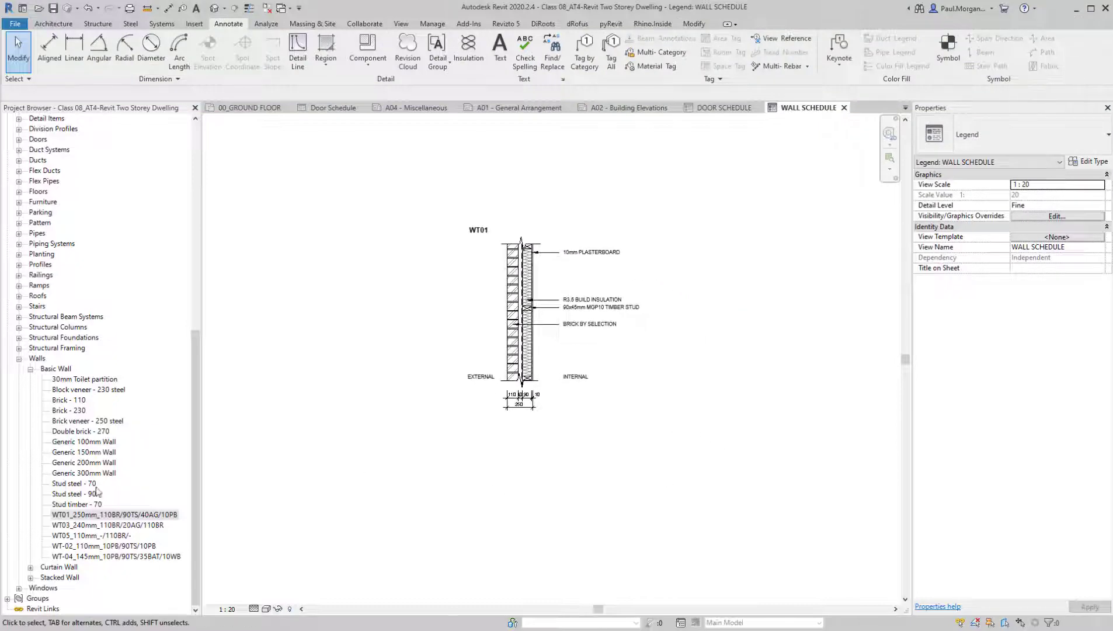
# Undo the deletion of the reference planes and copy the complete WT01 wall detail, with its notes and dimensions, horizontally to the right
pyautogui.hotkey('ctrl', 'z')
pyautogui.moveTo(410, 230); pyautogui.dragTo(728, 582)
pyautogui.press('c')
pyautogui.press('o')
pyautogui.scroll(-1, 561, 417)
pyautogui.click(560, 417)
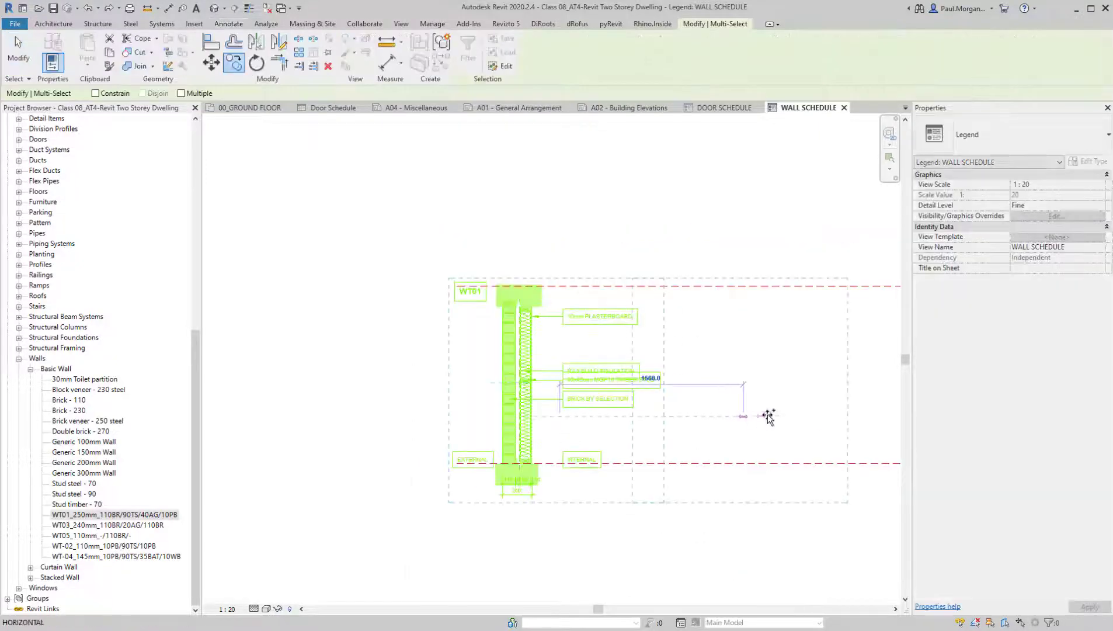
pyautogui.click(819, 418)
pyautogui.press('Escape')
pyautogui.moveTo(792, 461); pyautogui.dragTo(647, 453, button='middle')
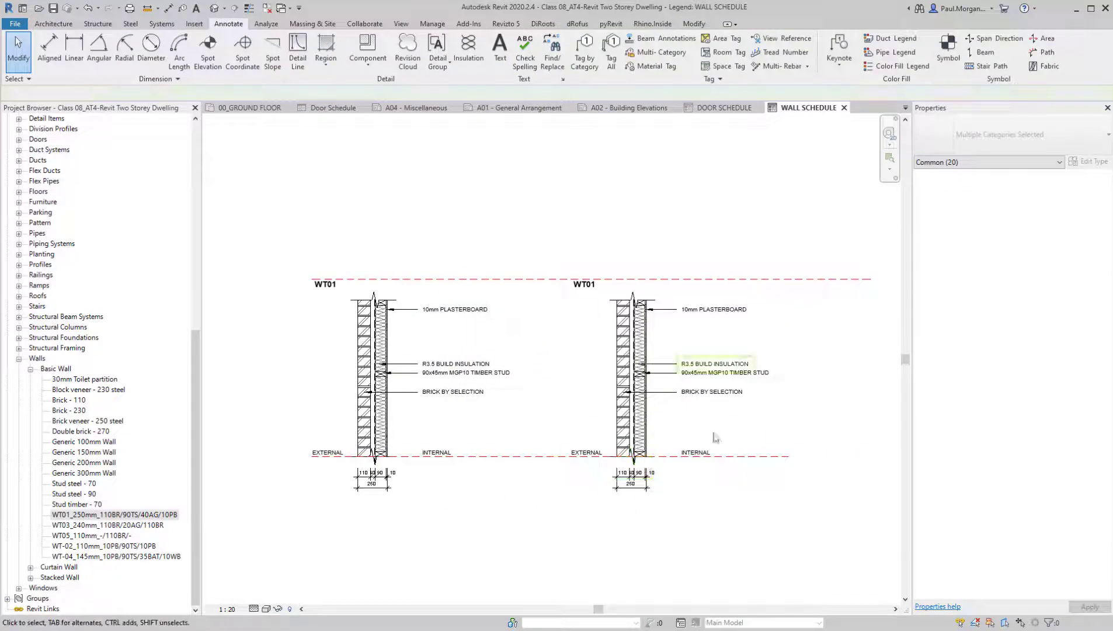
# Delete both horizontal reference planes running across the two WT01 wall details
pyautogui.moveTo(588, 493); pyautogui.dragTo(555, 461, button='middle')
pyautogui.scroll(-1, 552, 472)
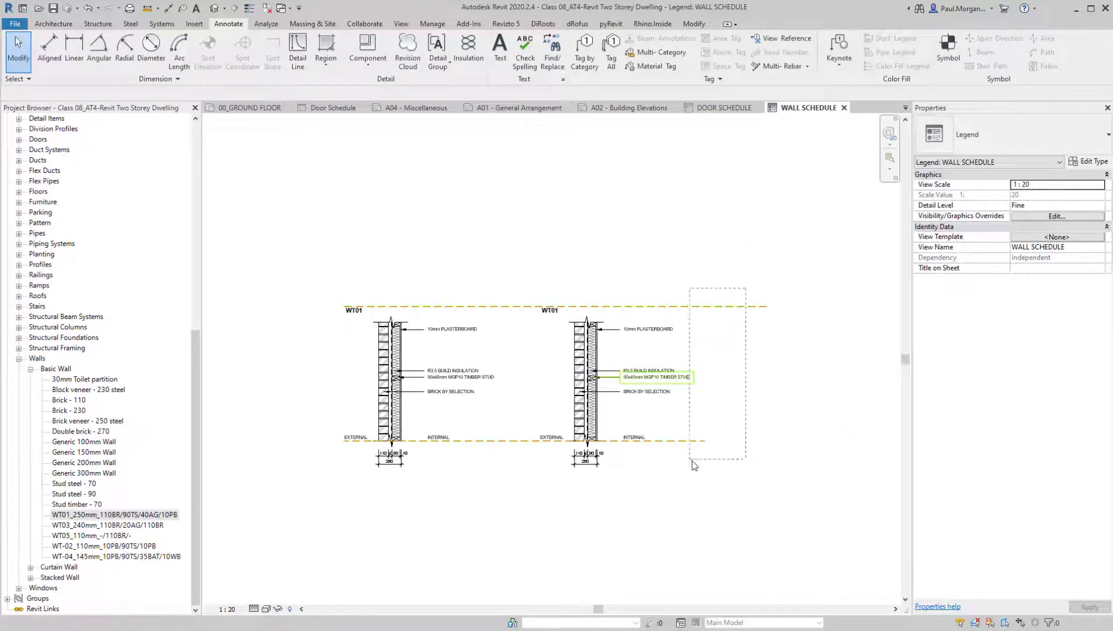
pyautogui.moveTo(706, 465); pyautogui.dragTo(706, 465)
pyautogui.press('Delete')
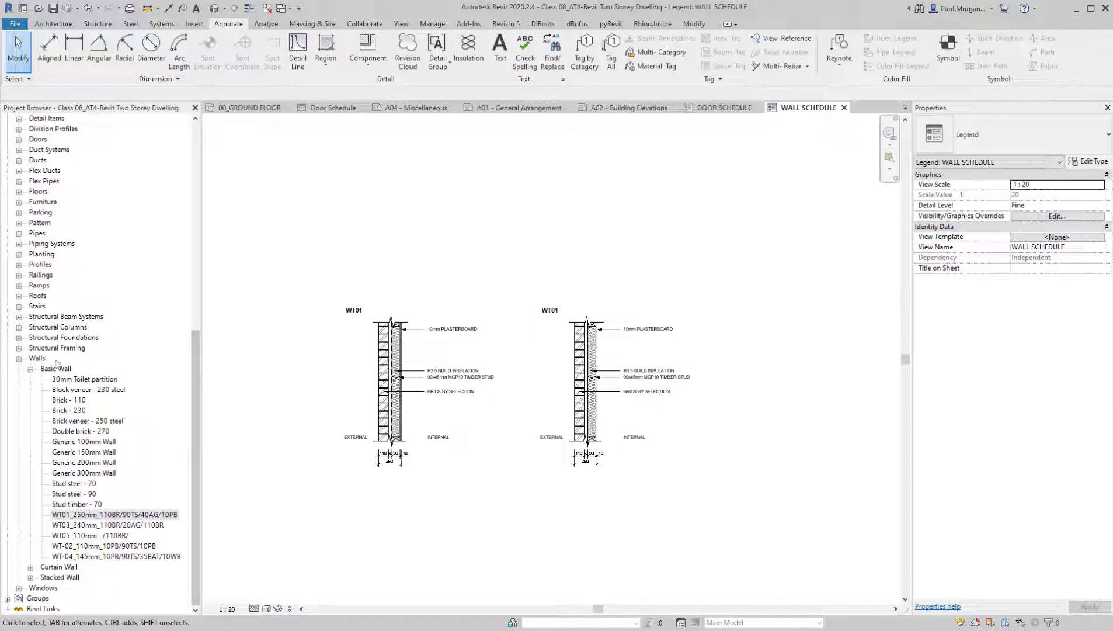
# View the A00 - Coversheet sheet briefly and open the A04 - Miscellaneous sheet
pyautogui.scroll(12, 104, 348)
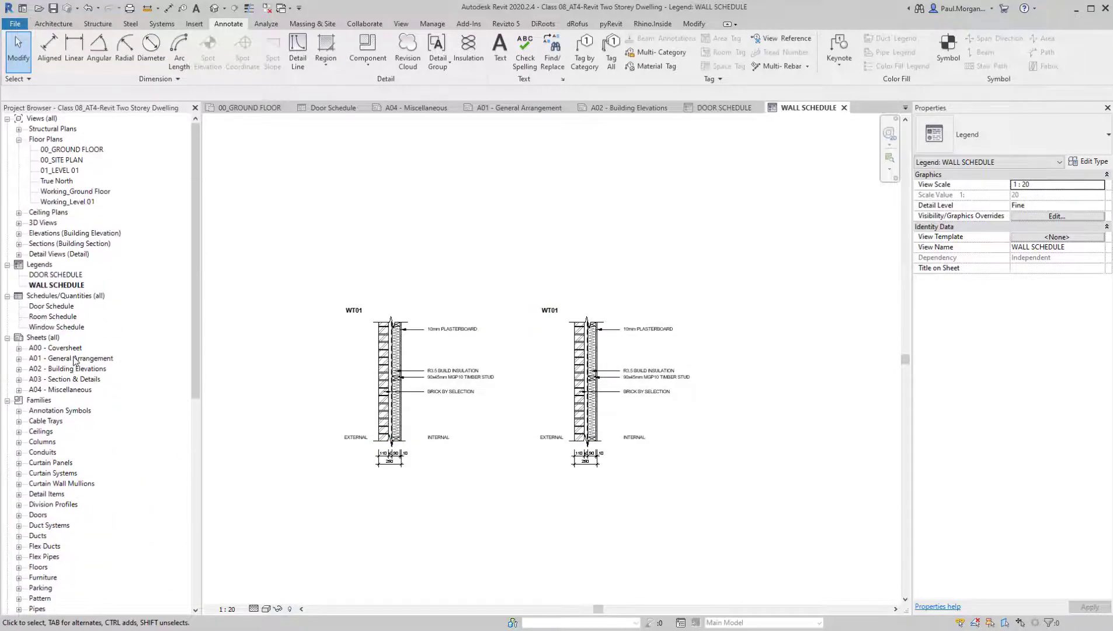
pyautogui.doubleClick(64, 348)
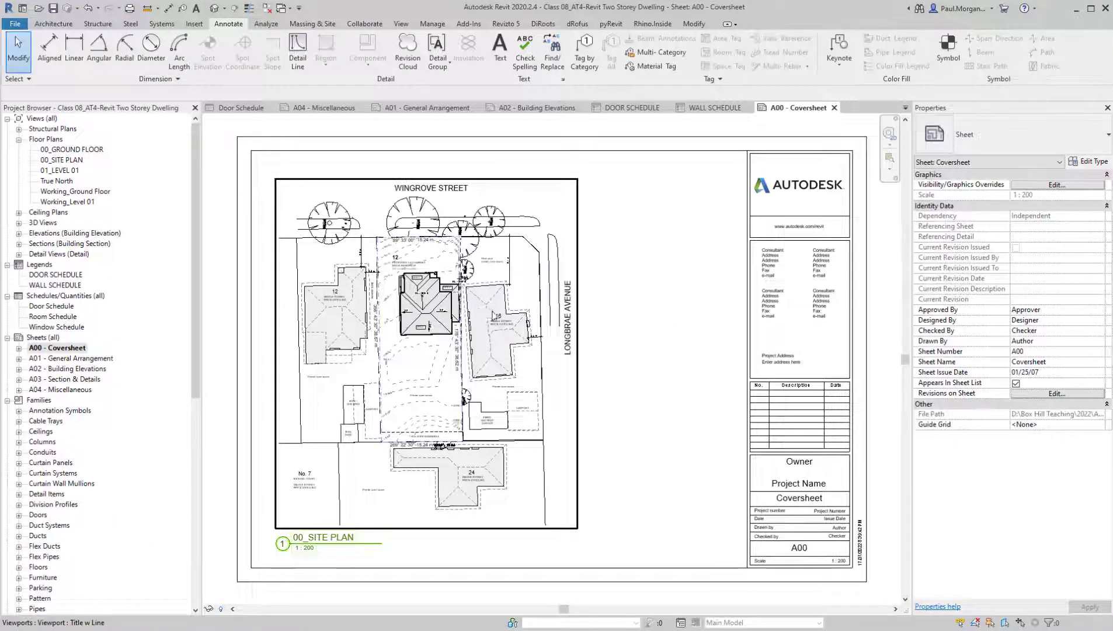
pyautogui.scroll(-2, 492, 311)
pyautogui.moveTo(492, 311); pyautogui.dragTo(513, 333, button='middle')
pyautogui.doubleClick(68, 389)
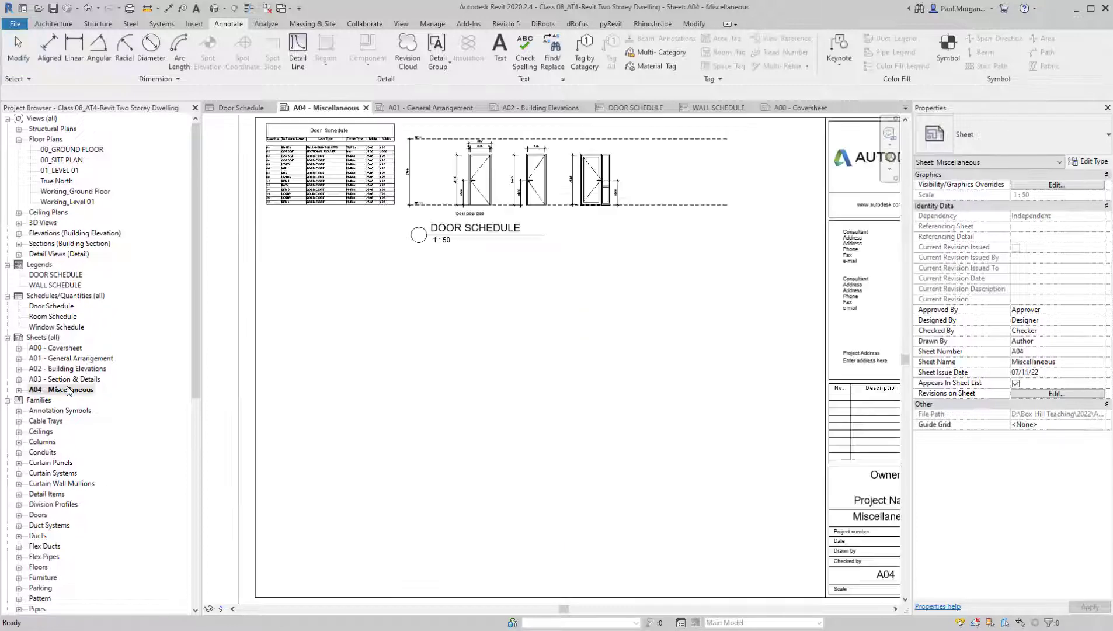
# Place the WALL SCHEDULE legend on sheet A04 below the door schedule table and door legend
pyautogui.scroll(2, 434, 295)
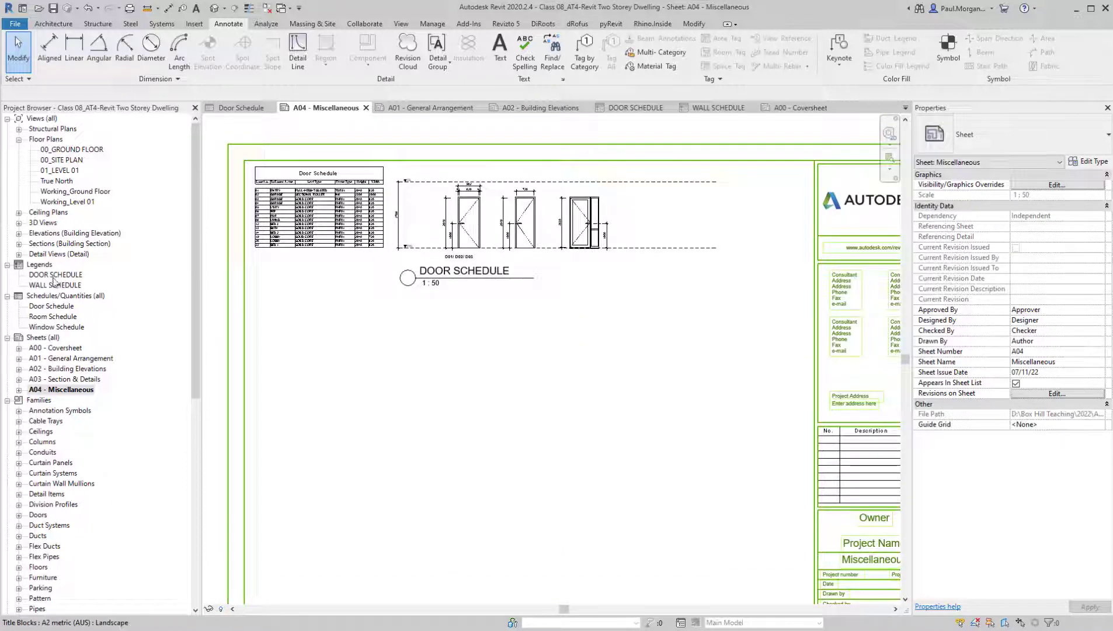
pyautogui.click(39, 285)
pyautogui.moveTo(55, 285); pyautogui.dragTo(378, 343)
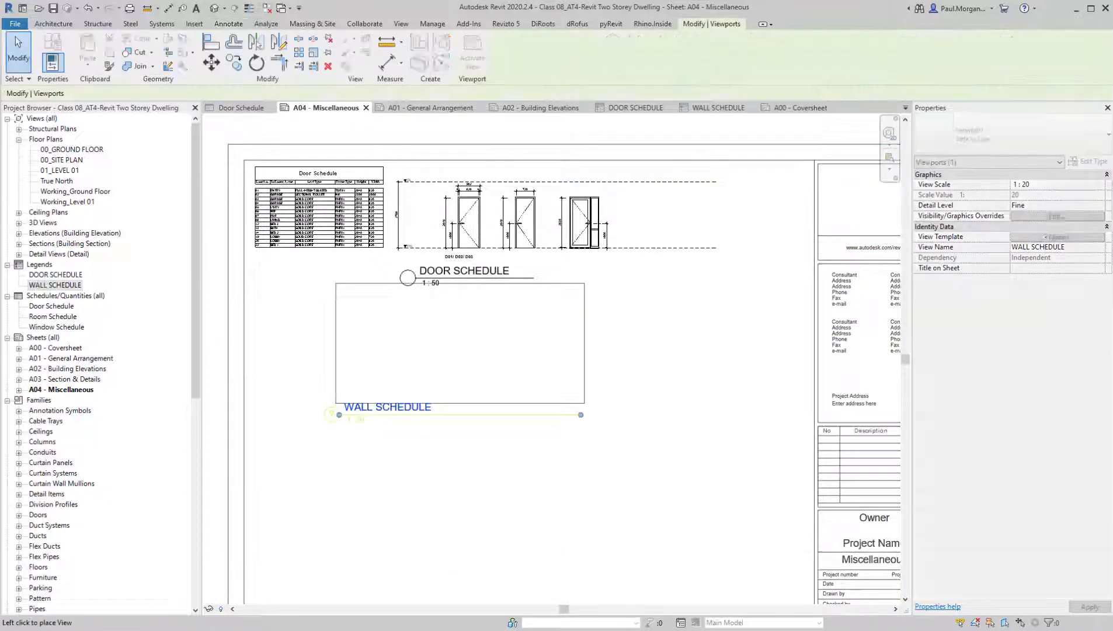
pyautogui.click(385, 381)
pyautogui.click(426, 506)
pyautogui.moveTo(426, 506); pyautogui.dragTo(487, 468, button='middle')
# Shorten the WALL SCHEDULE viewport's title line and move the title to align beneath the first WT01 detail
pyautogui.click(392, 389)
pyautogui.scroll(3, 375, 409)
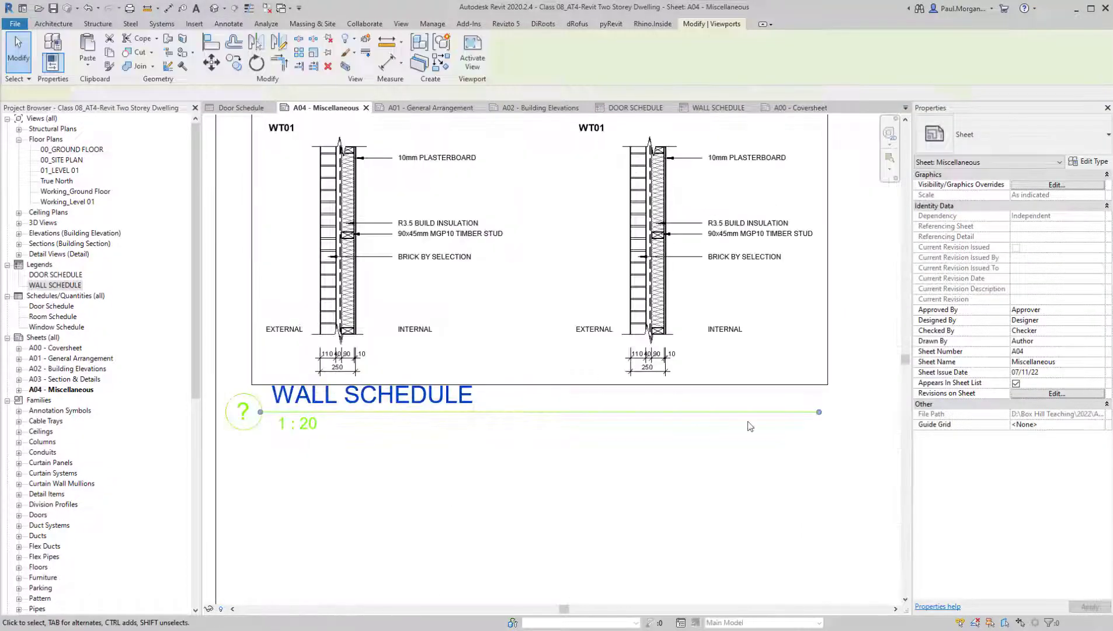
pyautogui.click(810, 412)
pyautogui.moveTo(500, 421); pyautogui.dragTo(500, 421)
pyautogui.click(354, 490)
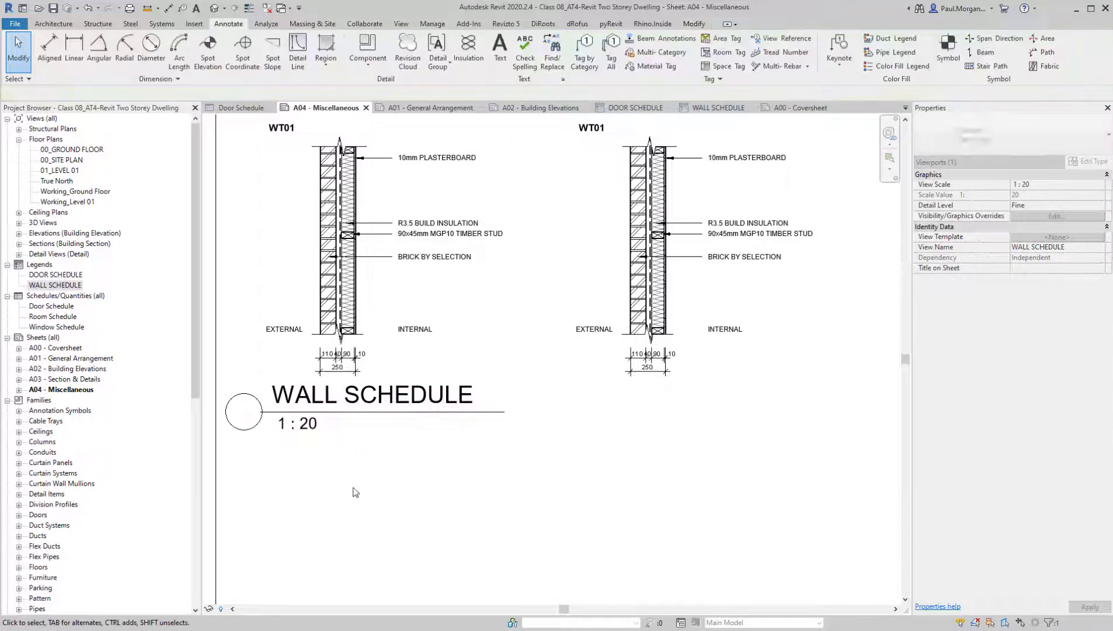
pyautogui.moveTo(303, 413); pyautogui.dragTo(332, 439)
pyautogui.click(336, 487)
# Review the layout and legibility of the door schedule, door legend and wall legend on sheet A04
pyautogui.scroll(-3, 335, 487)
pyautogui.moveTo(481, 478); pyautogui.dragTo(464, 456, button='middle')
pyautogui.scroll(-2, 463, 456)
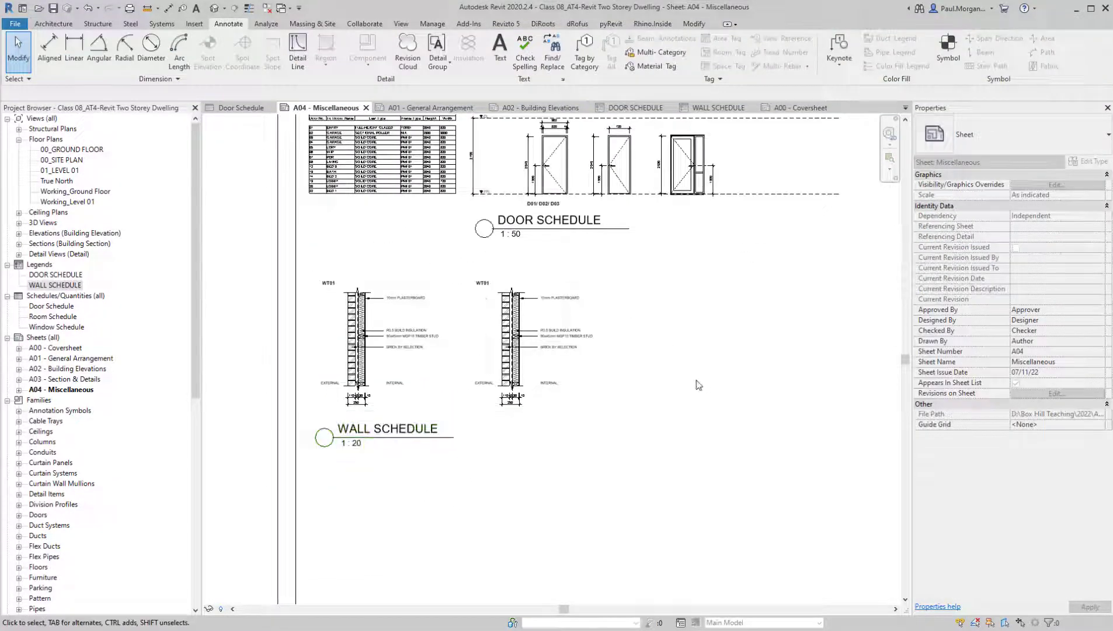
pyautogui.scroll(-2, 330, 305)
pyautogui.moveTo(584, 403); pyautogui.dragTo(529, 427, button='middle')
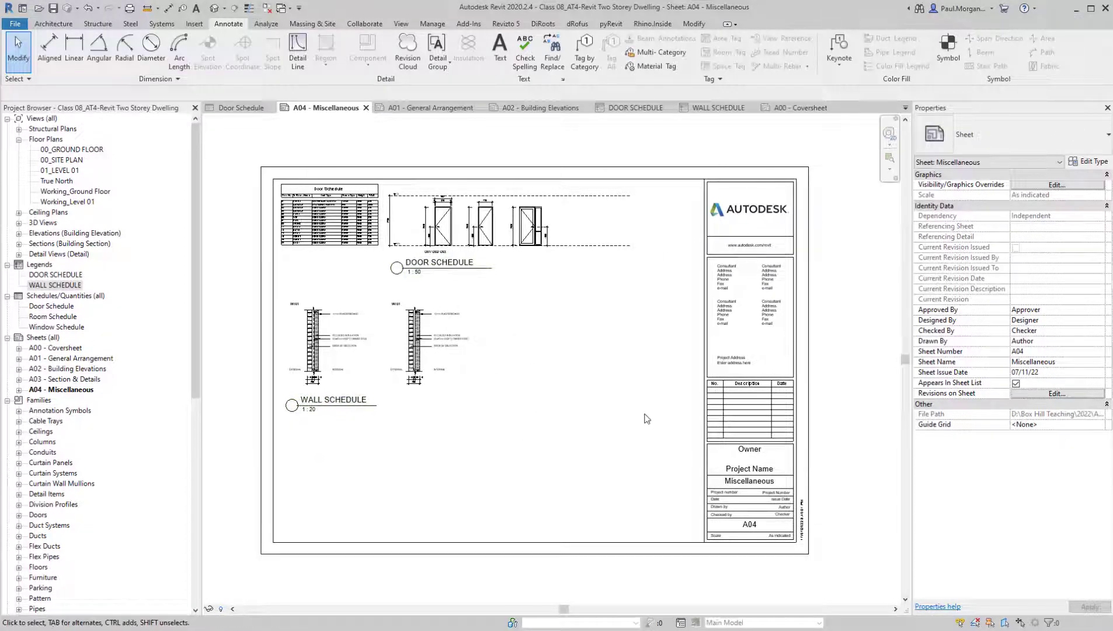
pyautogui.scroll(2, 306, 394)
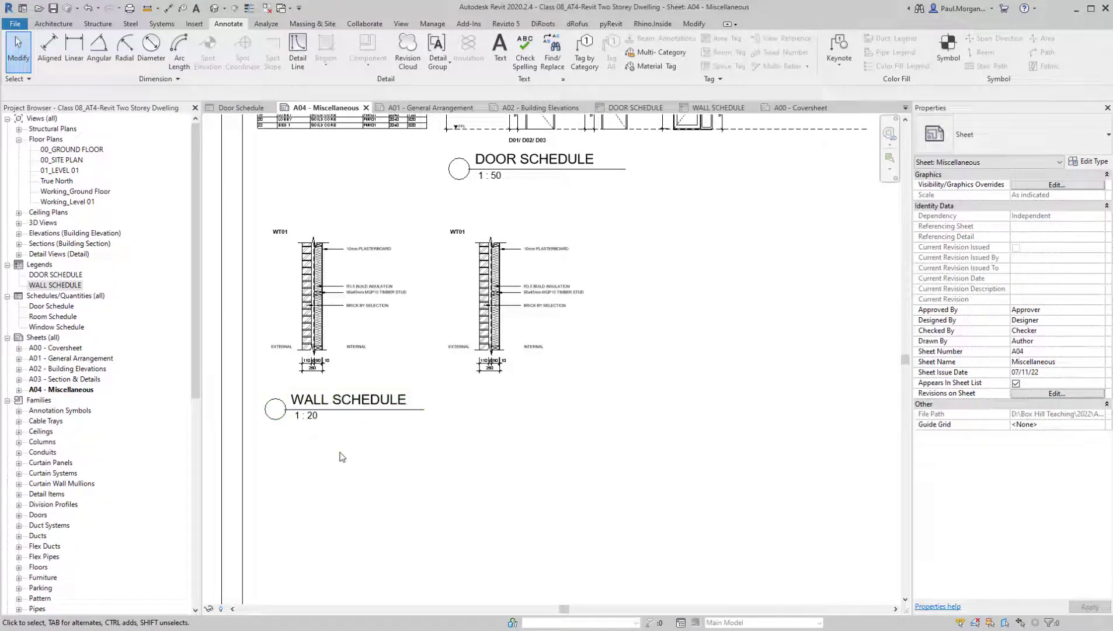
pyautogui.scroll(-2, 335, 491)
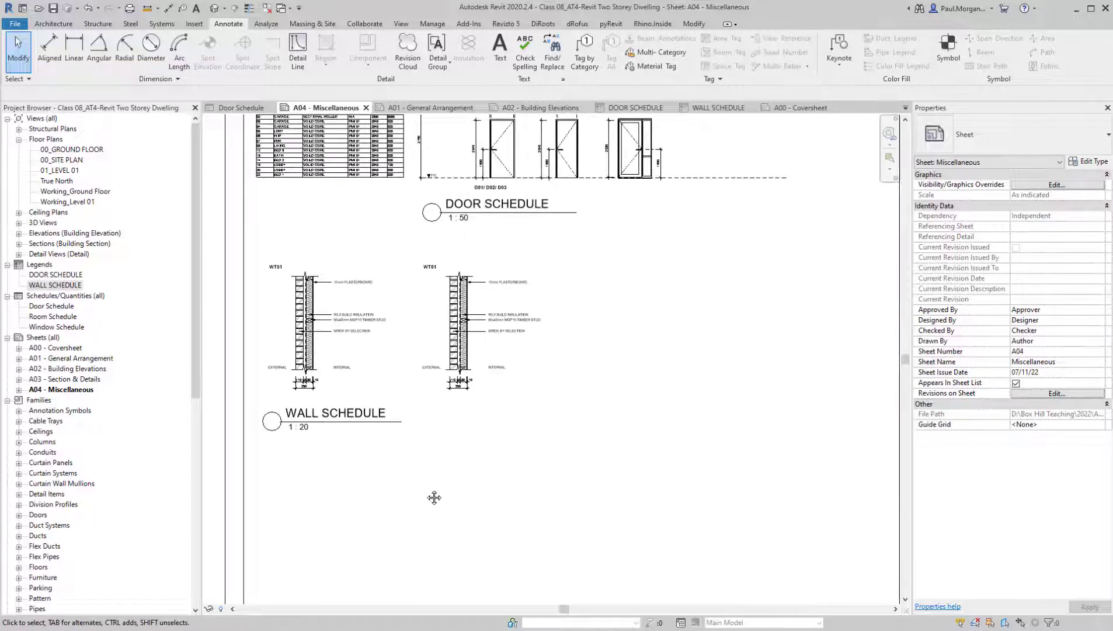
pyautogui.moveTo(516, 529); pyautogui.dragTo(509, 544, button='middle')
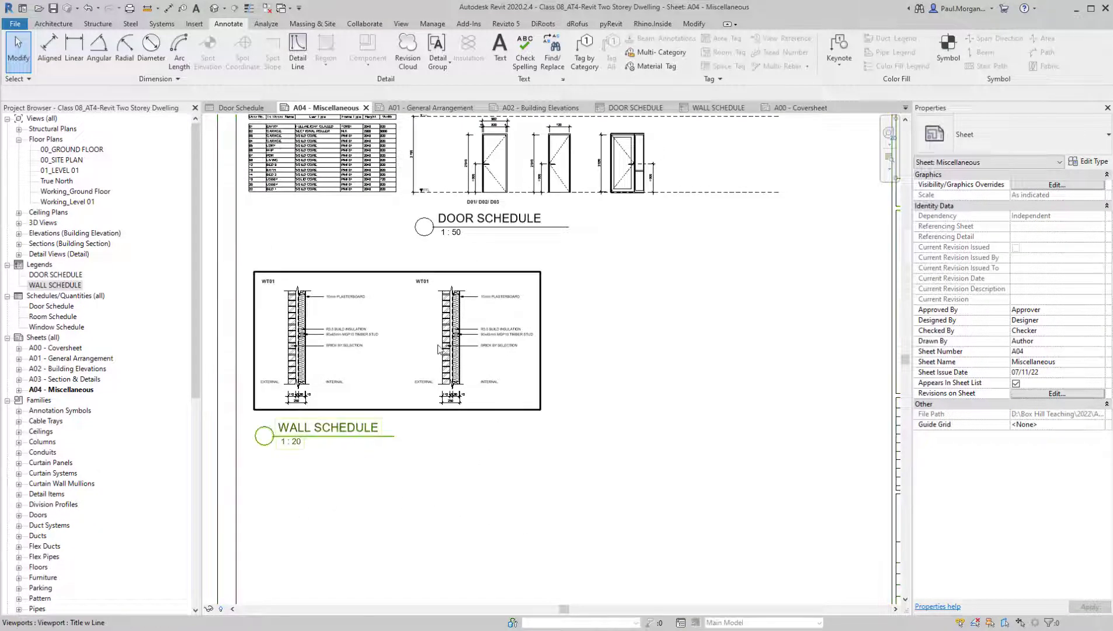
pyautogui.moveTo(439, 349); pyautogui.dragTo(446, 367, button='middle')
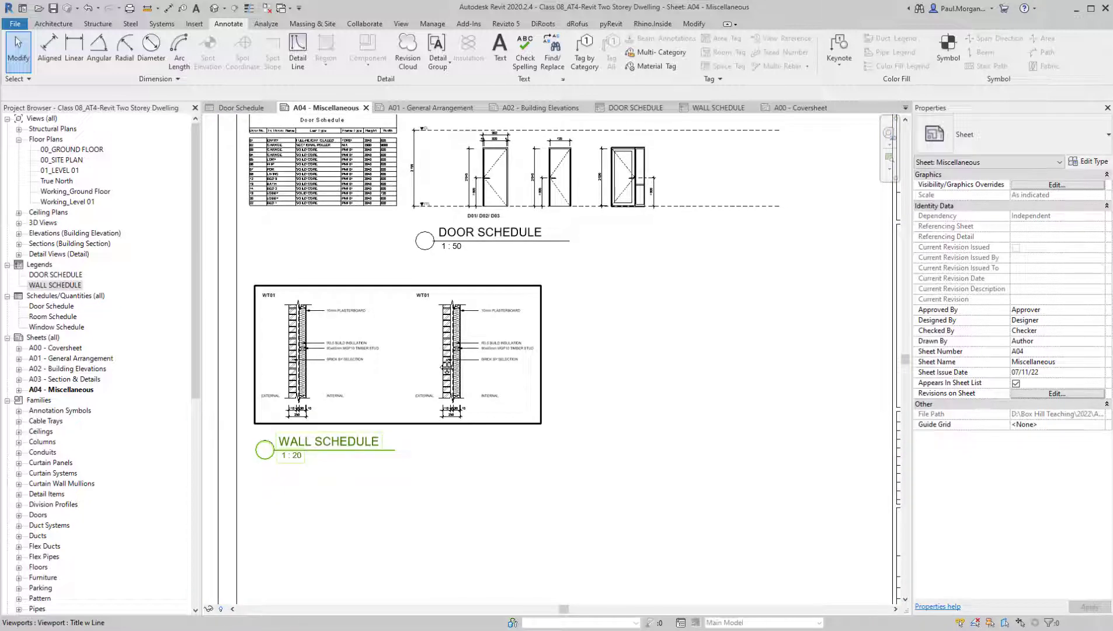
pyautogui.scroll(-2, 433, 365)
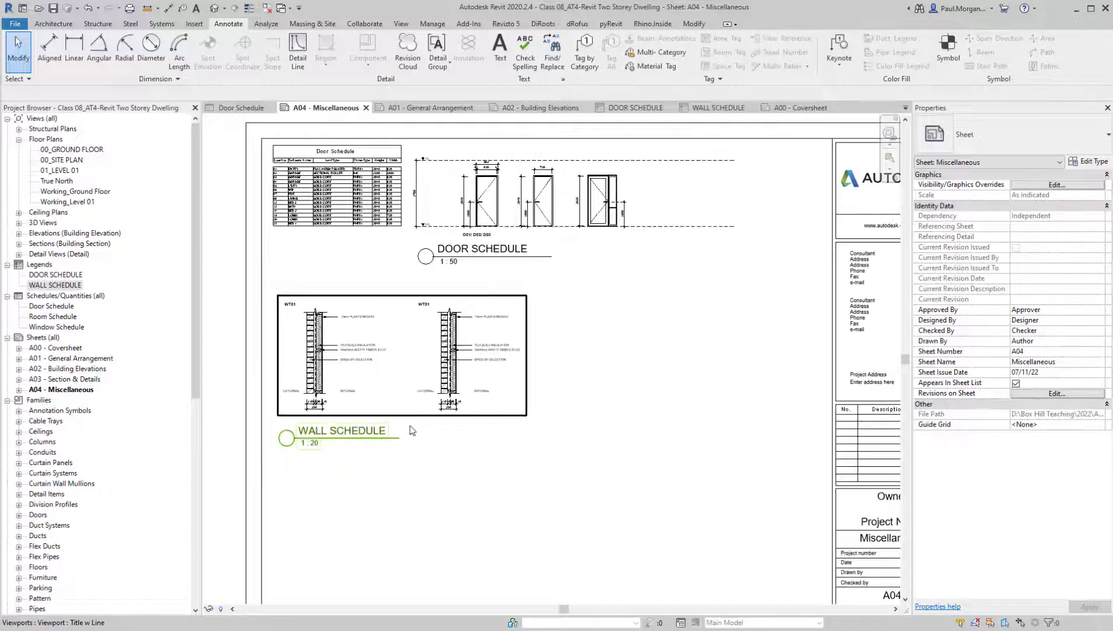
pyautogui.scroll(-1, 492, 526)
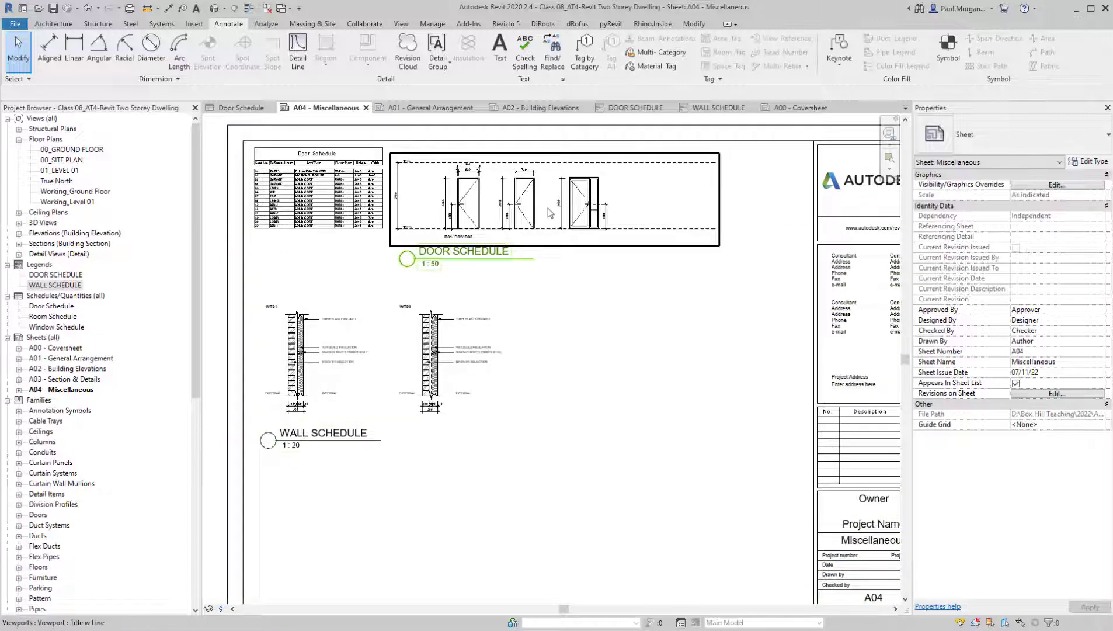
pyautogui.scroll(5, 458, 268)
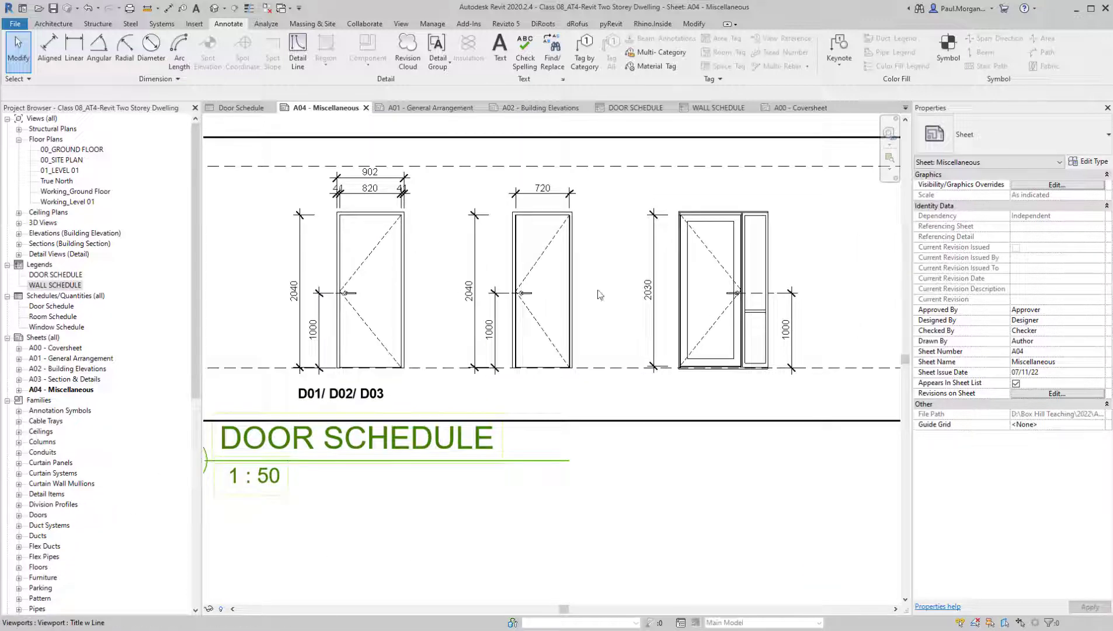
pyautogui.scroll(-2, 466, 315)
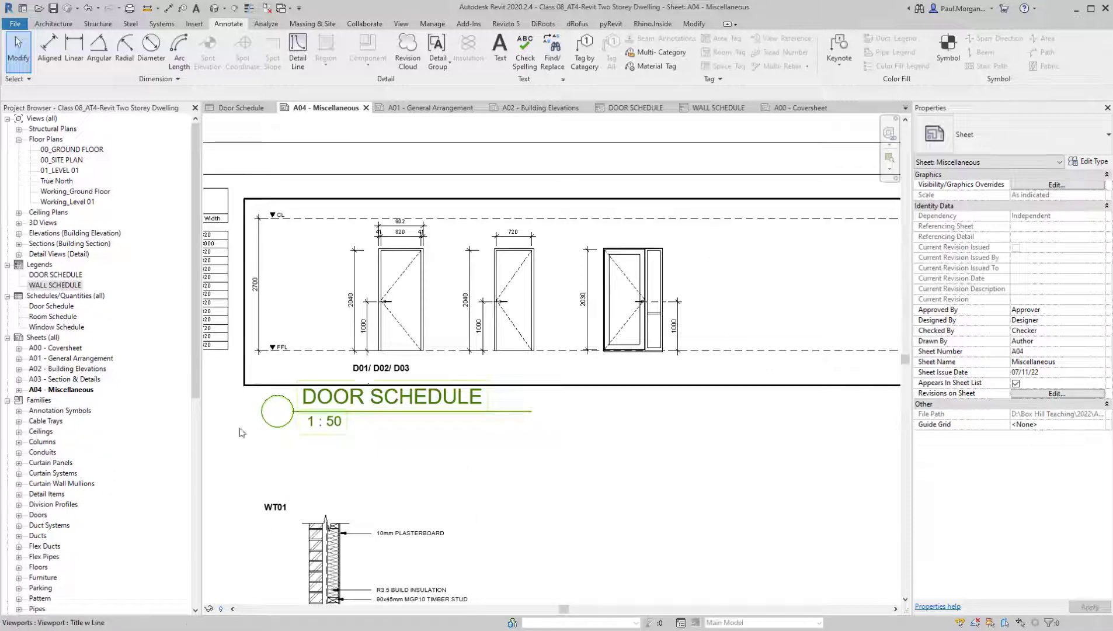
pyautogui.scroll(-3, 411, 447)
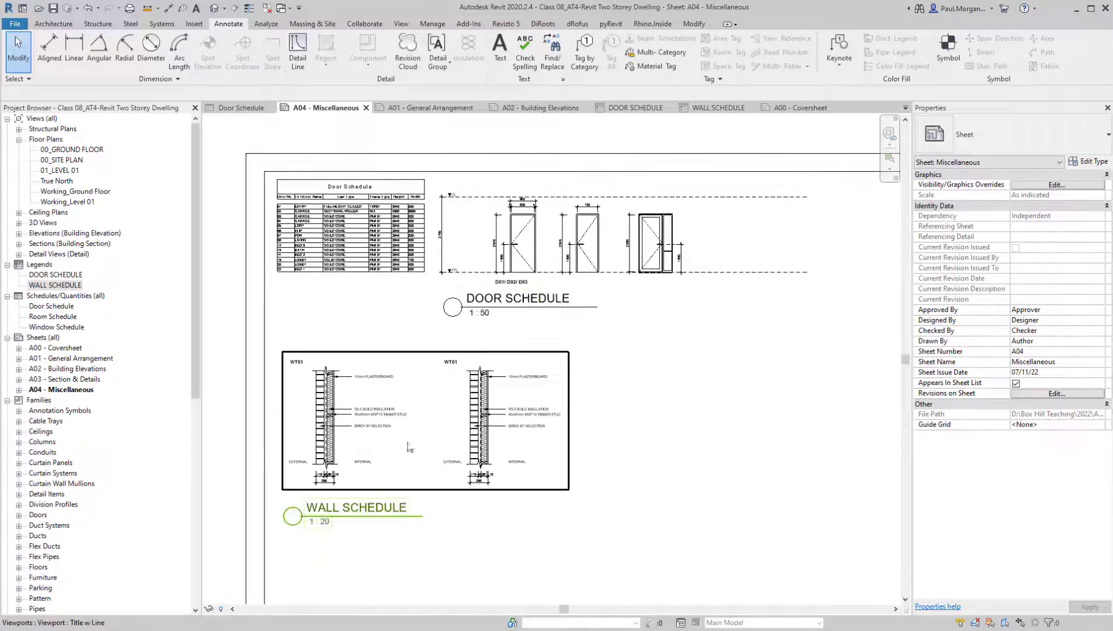
pyautogui.scroll(3, 353, 420)
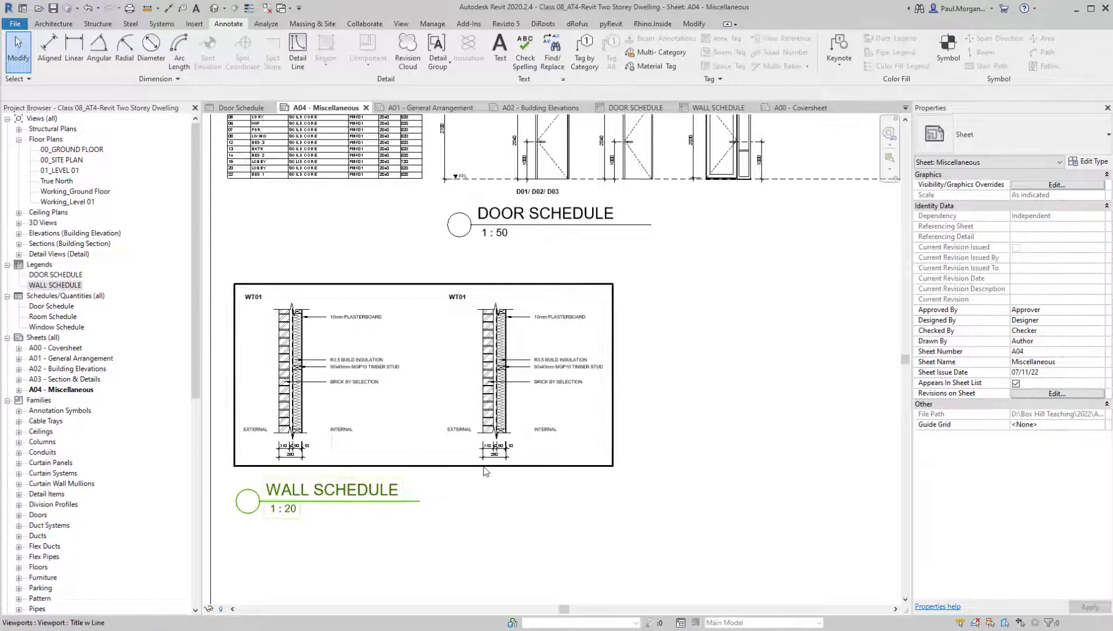
pyautogui.scroll(-5, 557, 447)
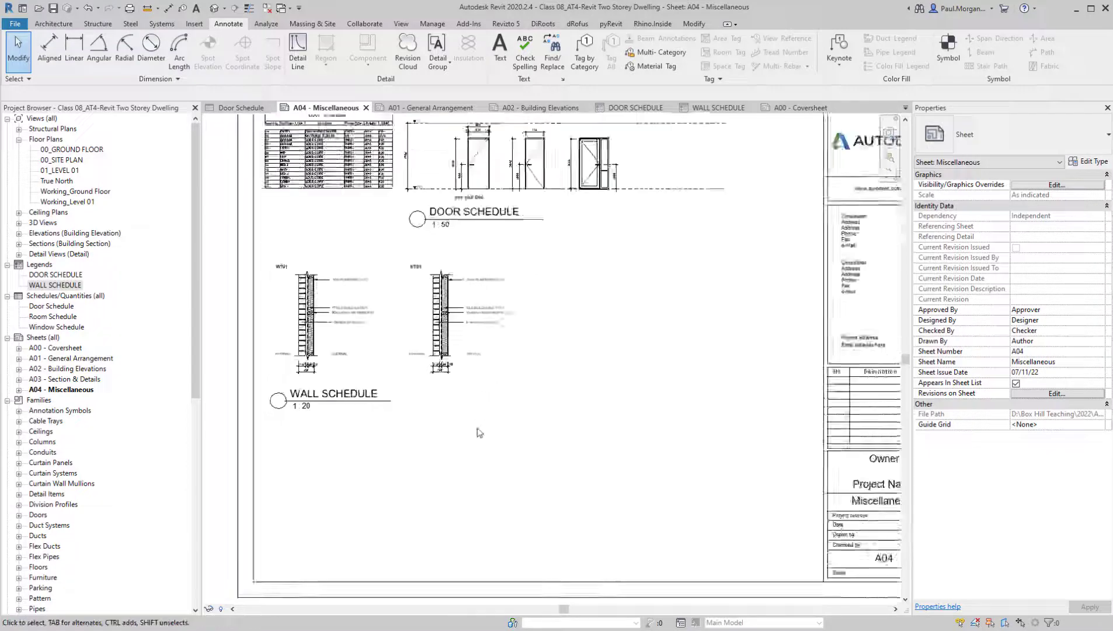
pyautogui.moveTo(643, 349); pyautogui.dragTo(631, 374, button='middle')
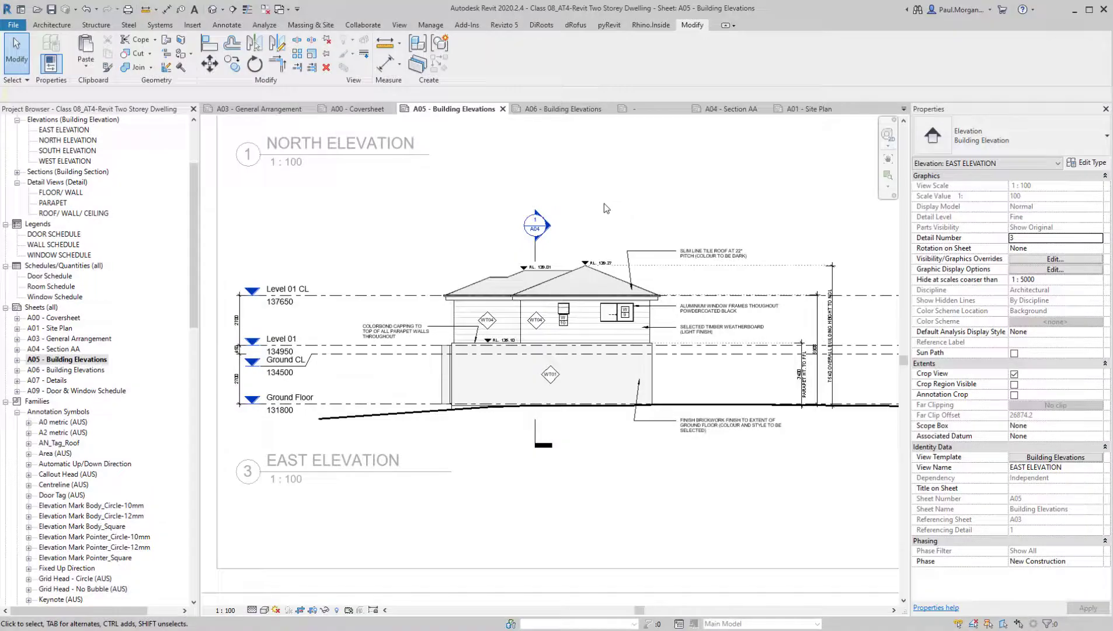
# Deactivate the EAST ELEVATION view on sheet A05 and examine the annotated north and east elevations
pyautogui.scroll(-3, 627, 214)
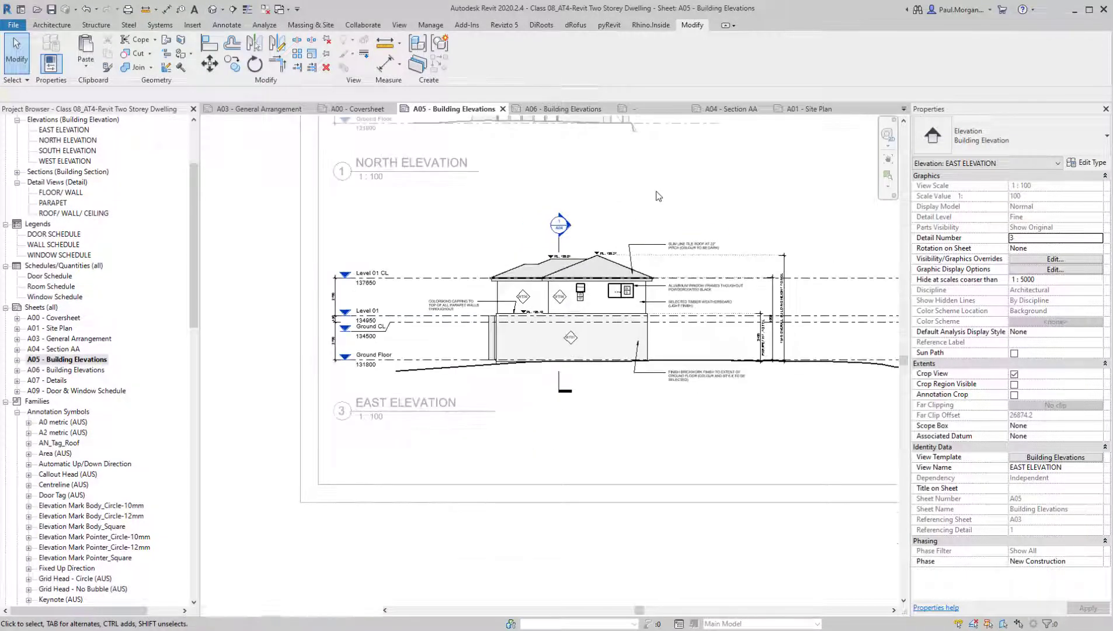
pyautogui.moveTo(552, 243); pyautogui.dragTo(643, 393, button='middle')
pyautogui.doubleClick(259, 302)
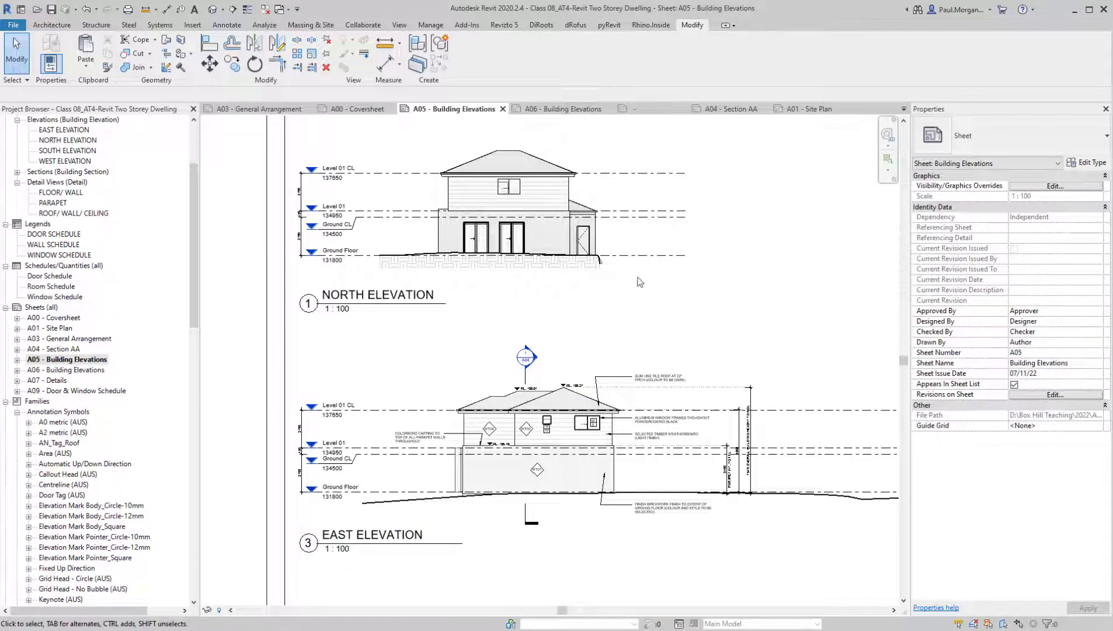
pyautogui.scroll(-2, 423, 448)
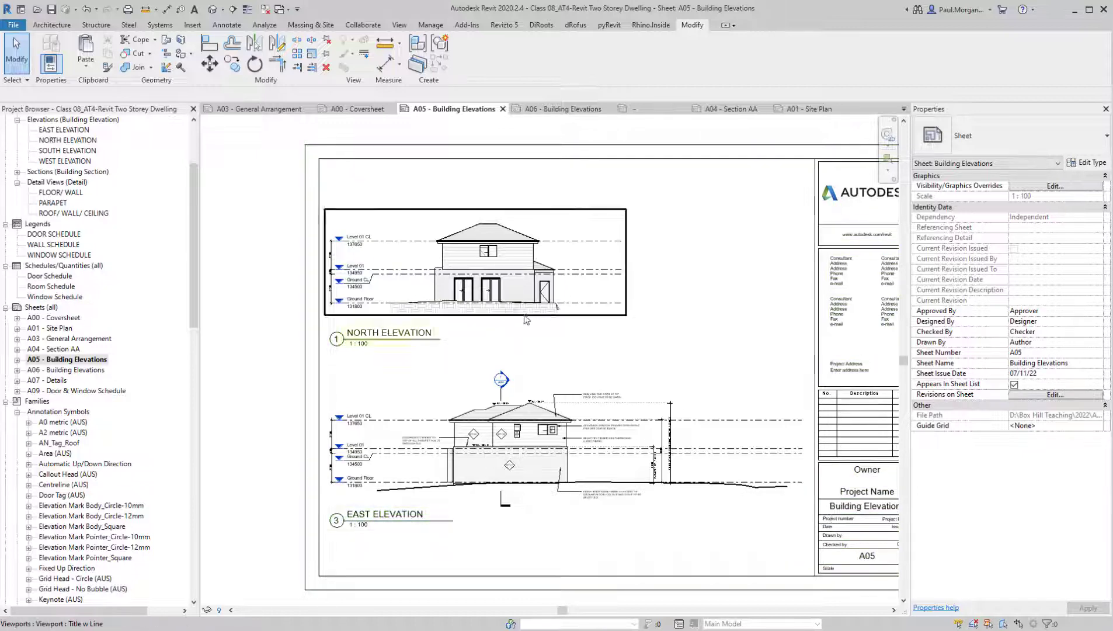
pyautogui.scroll(2, 547, 473)
pyautogui.scroll(-2, 549, 474)
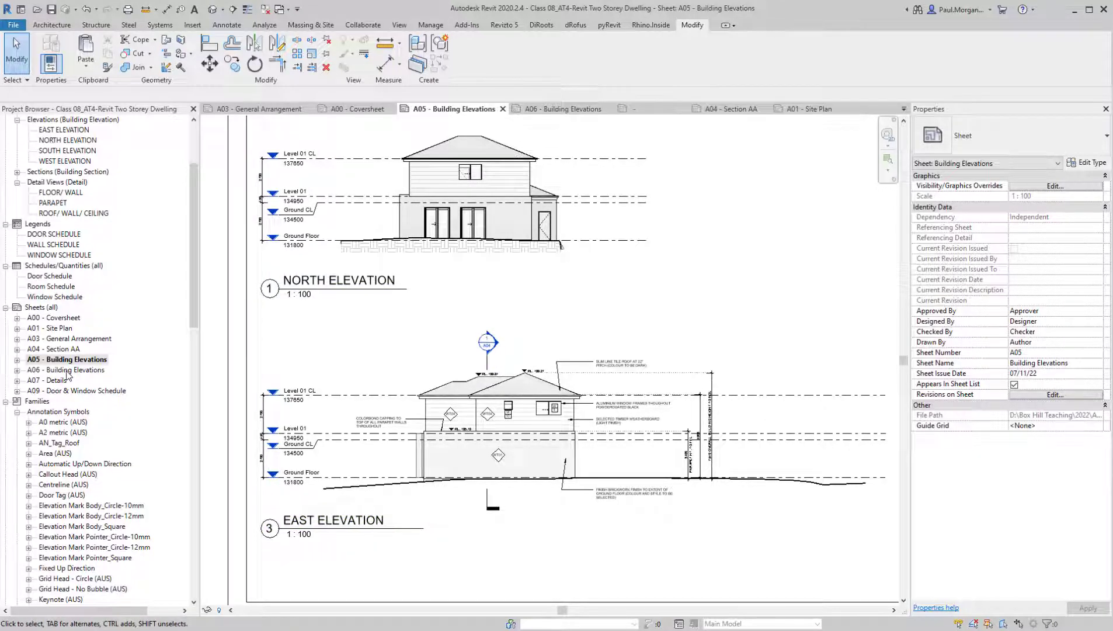
pyautogui.scroll(-2, 470, 388)
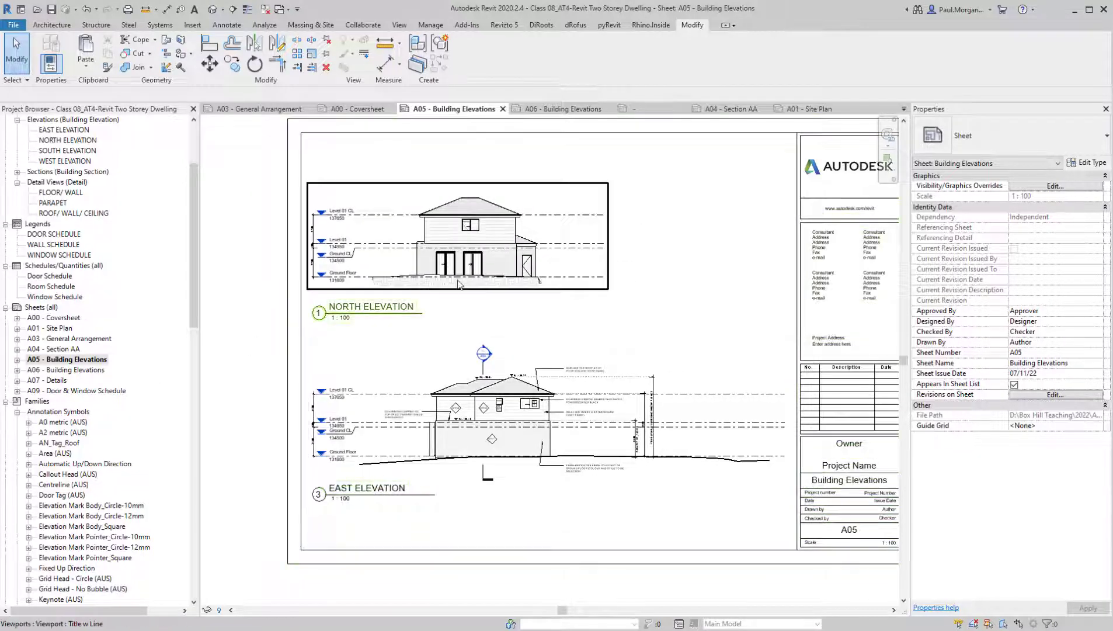
pyautogui.click(52, 370)
pyautogui.press('F2')
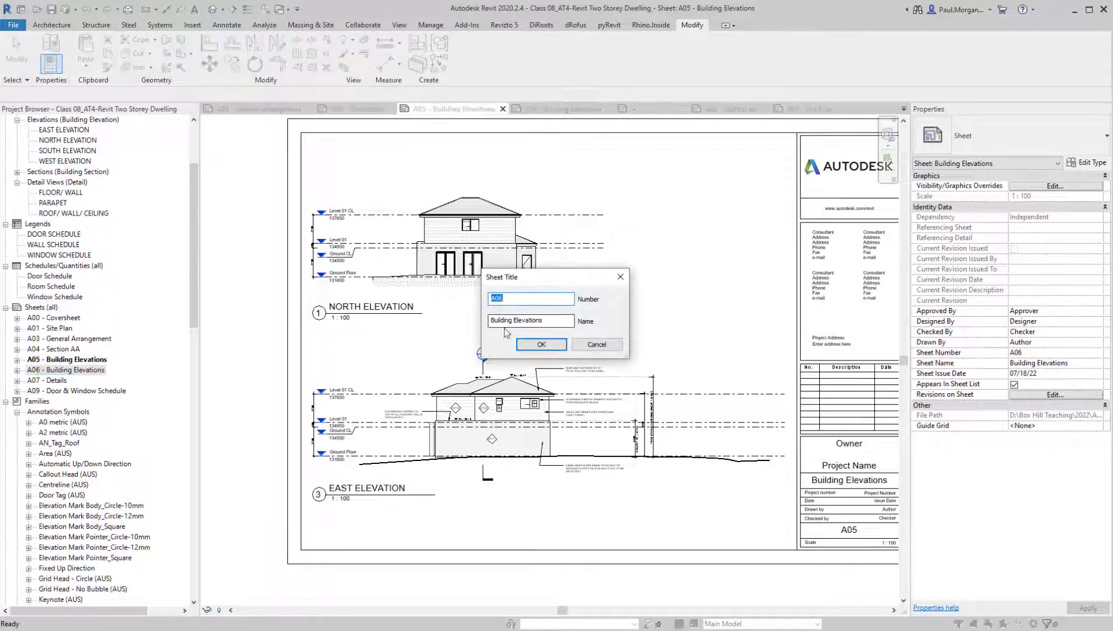
pyautogui.press('Escape')
# Open sheet A06 - Building Elevations and examine the SOUTH ELEVATION with its levels and tags
pyautogui.doubleClick(84, 370)
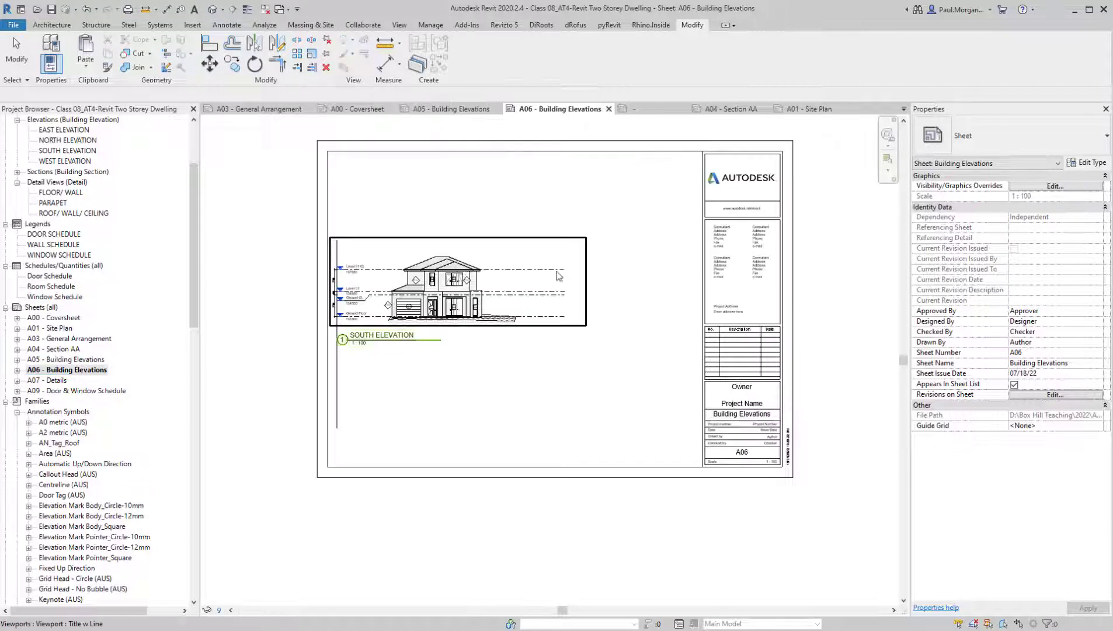
pyautogui.scroll(4, 351, 277)
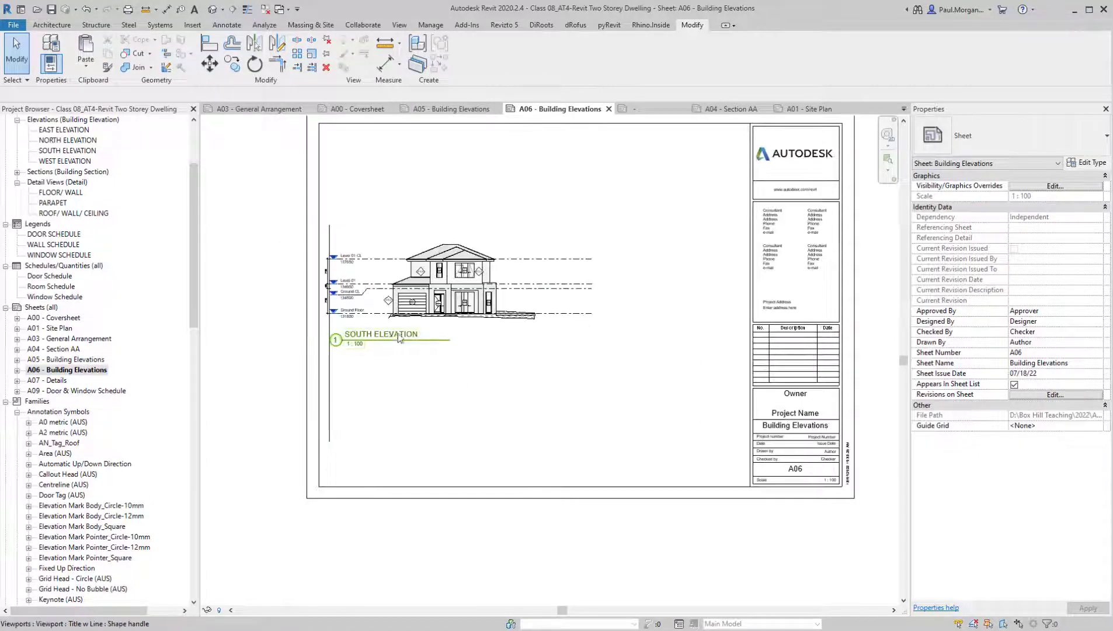
pyautogui.moveTo(549, 379); pyautogui.dragTo(516, 403, button='middle')
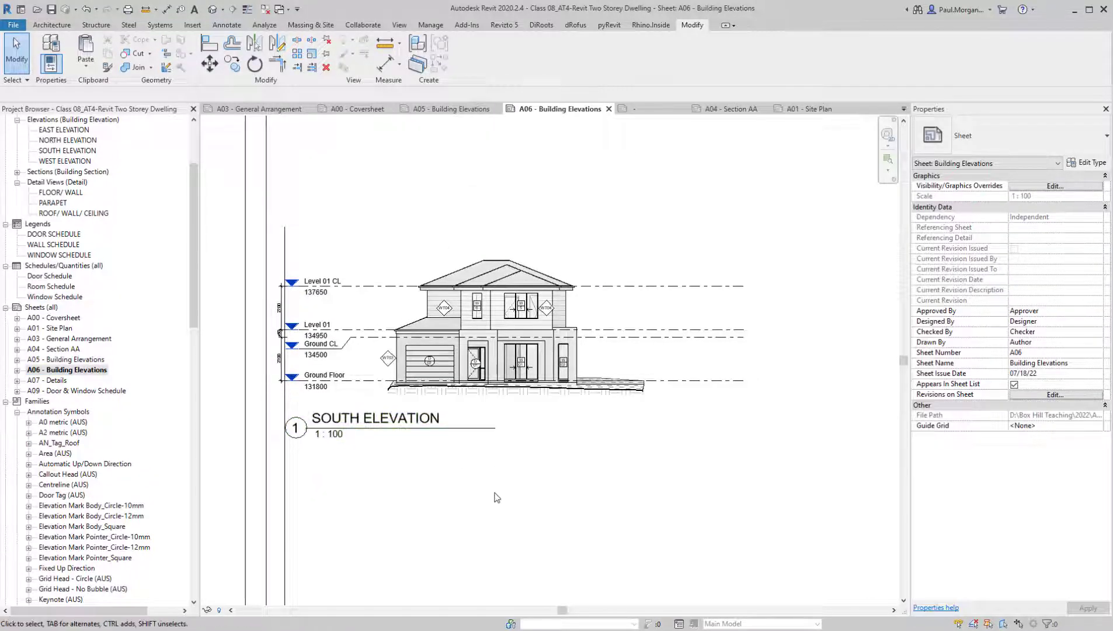
pyautogui.moveTo(499, 488); pyautogui.dragTo(508, 482, button='middle')
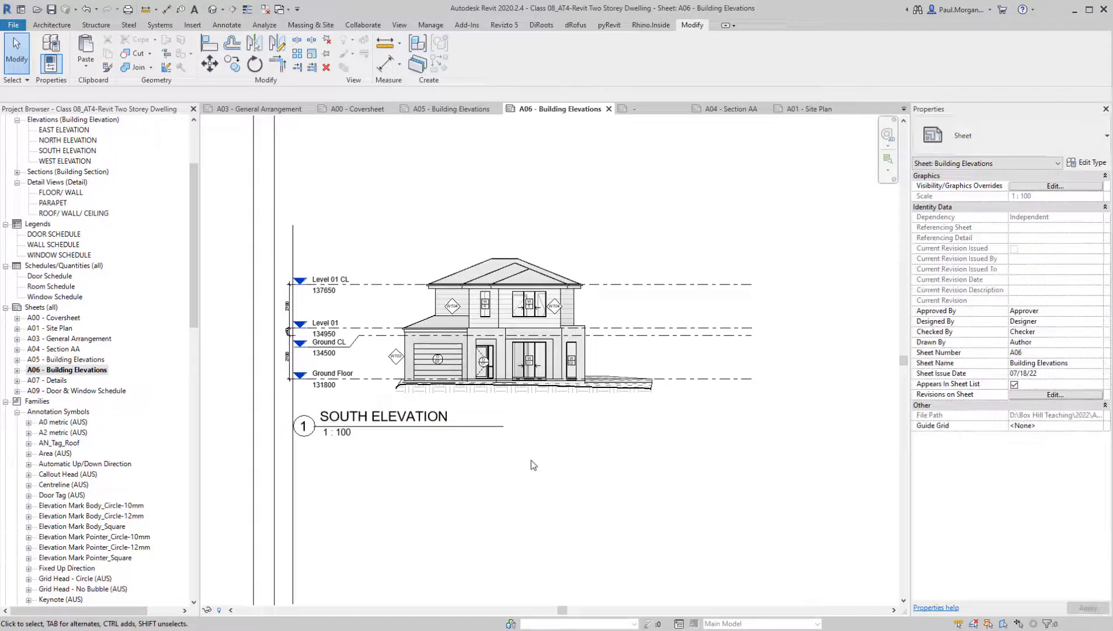
# Activate the SOUTH ELEVATION view on sheet A06 for editing and frame the house and ground line
pyautogui.scroll(3, 614, 363)
pyautogui.doubleClick(621, 363)
pyautogui.moveTo(573, 498); pyautogui.dragTo(645, 478, button='middle')
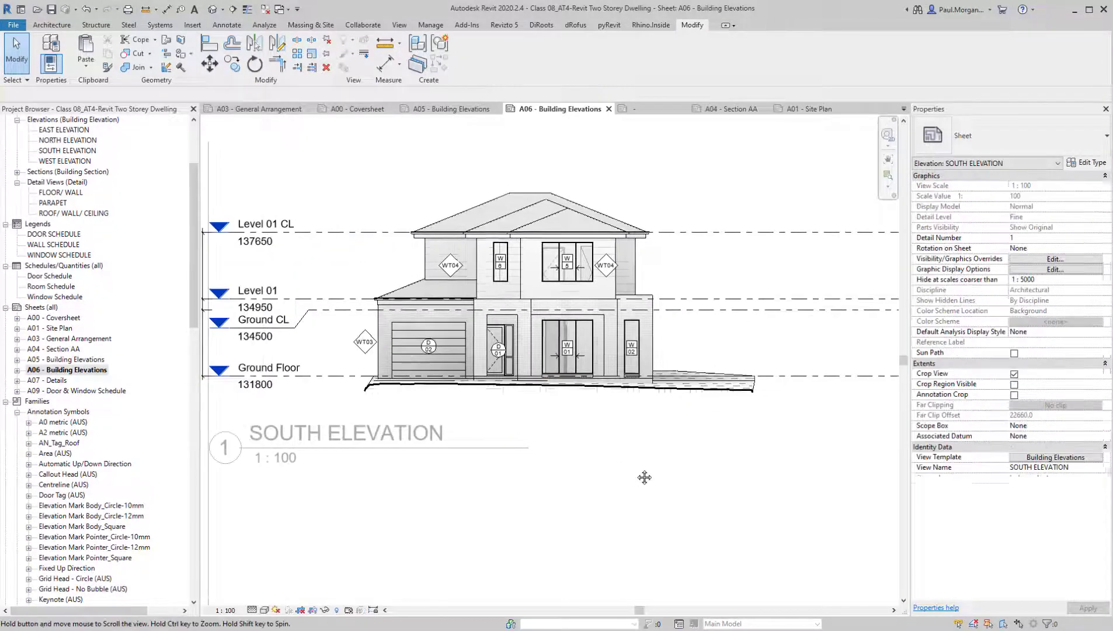
pyautogui.scroll(1, 628, 442)
pyautogui.scroll(1, 438, 341)
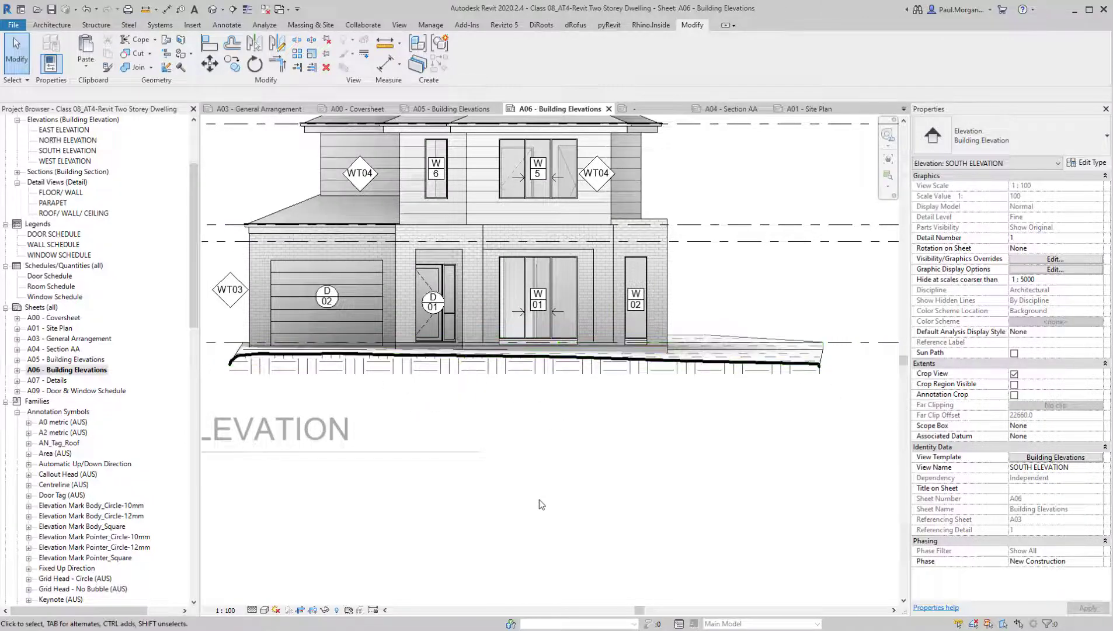
pyautogui.moveTo(585, 441); pyautogui.dragTo(647, 488, button='middle')
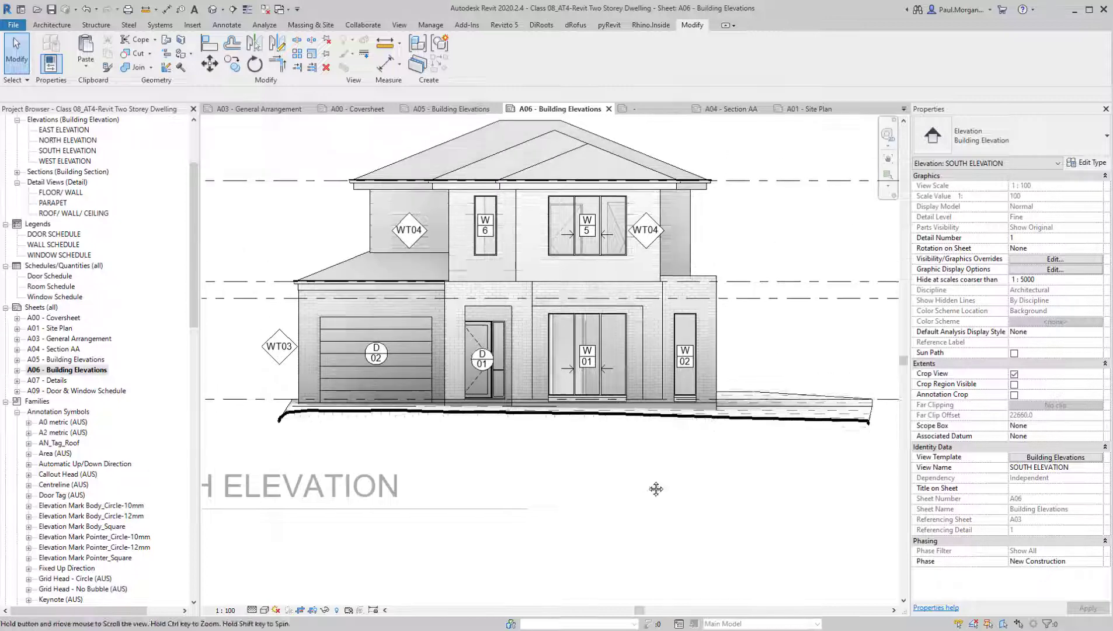
# Start a masking region and sketch its two short sides and an about 16000 mm long base below the ground hatch with invisible lines
pyautogui.click(226, 26)
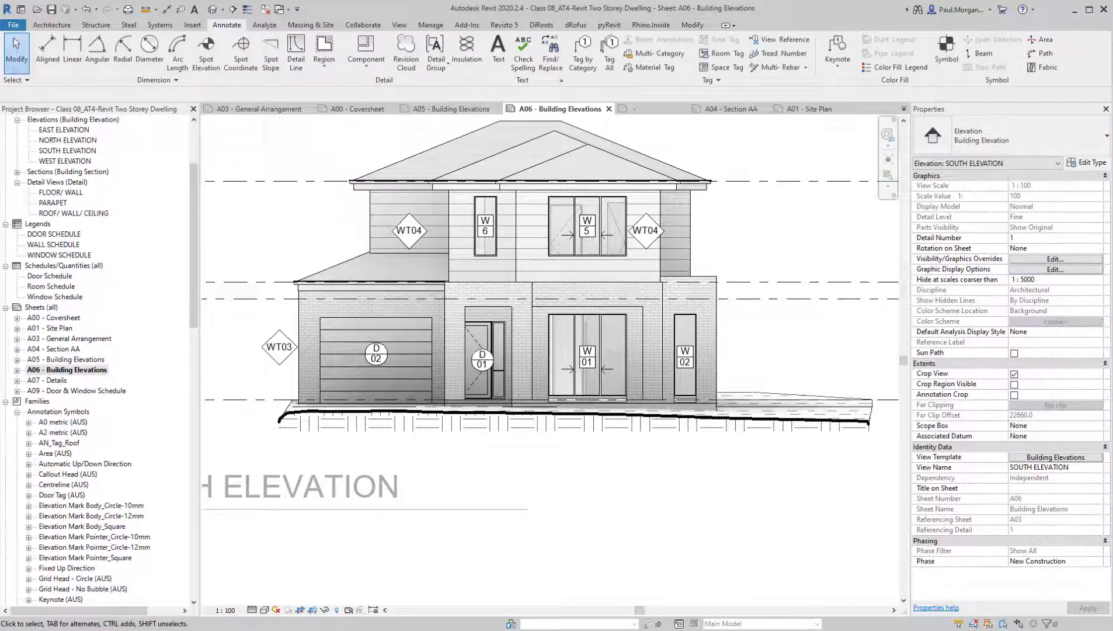
pyautogui.click(325, 69)
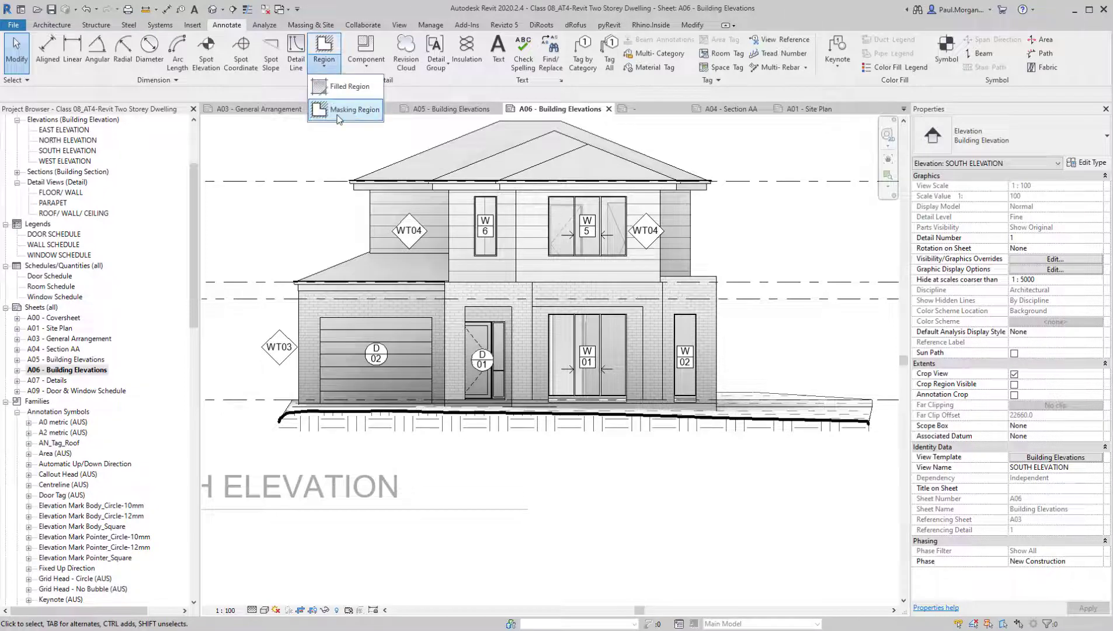
pyautogui.click(341, 92)
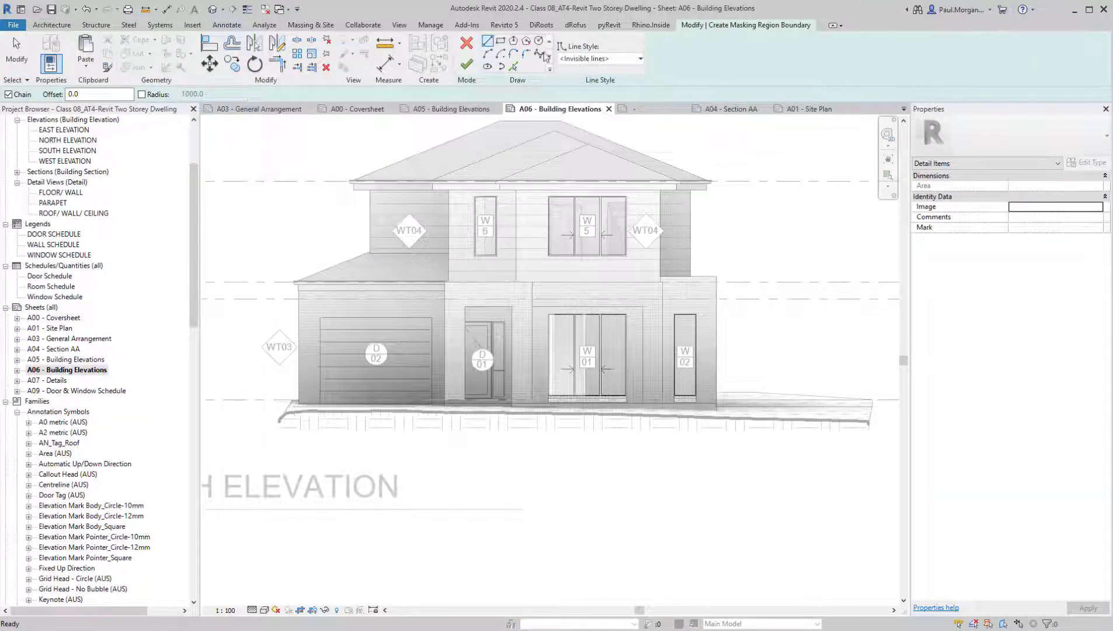
pyautogui.click(278, 435)
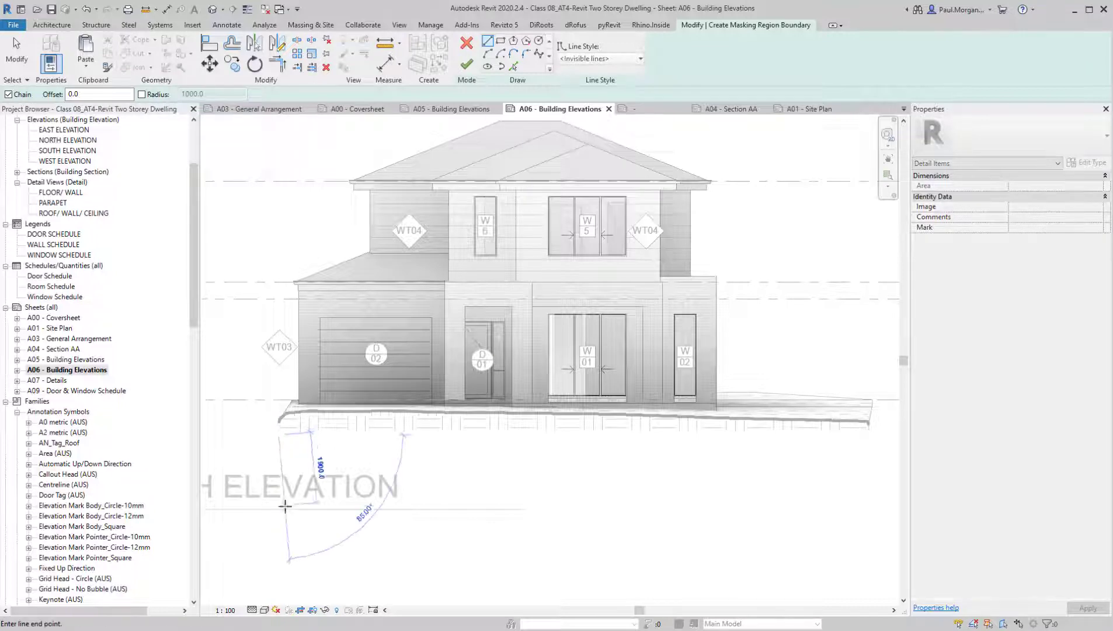
pyautogui.click(279, 465)
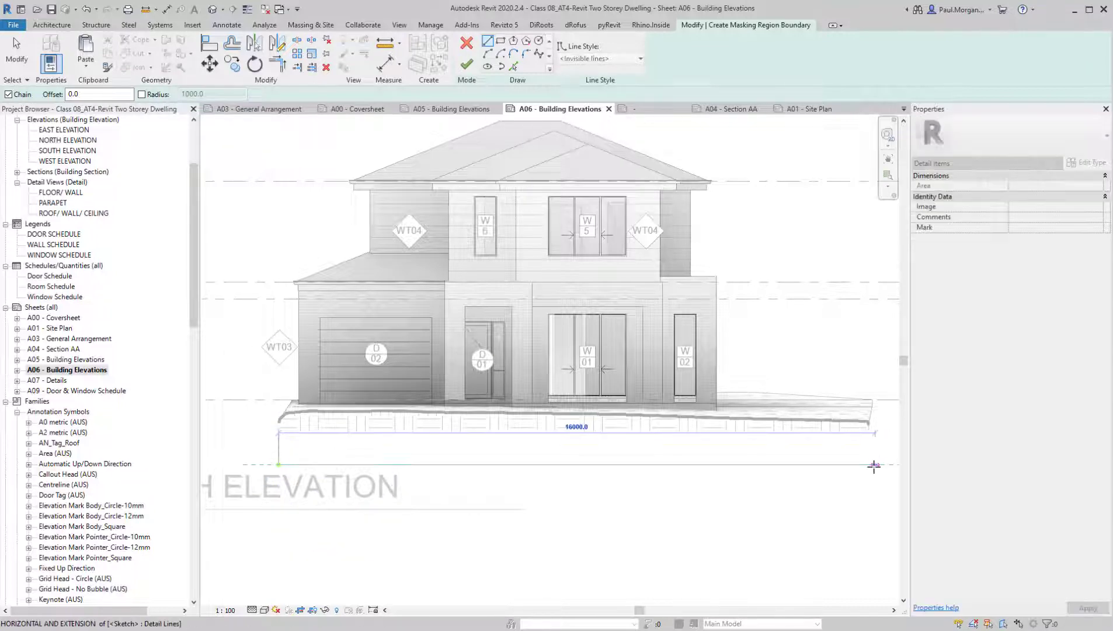
pyautogui.click(872, 467)
pyautogui.click(872, 434)
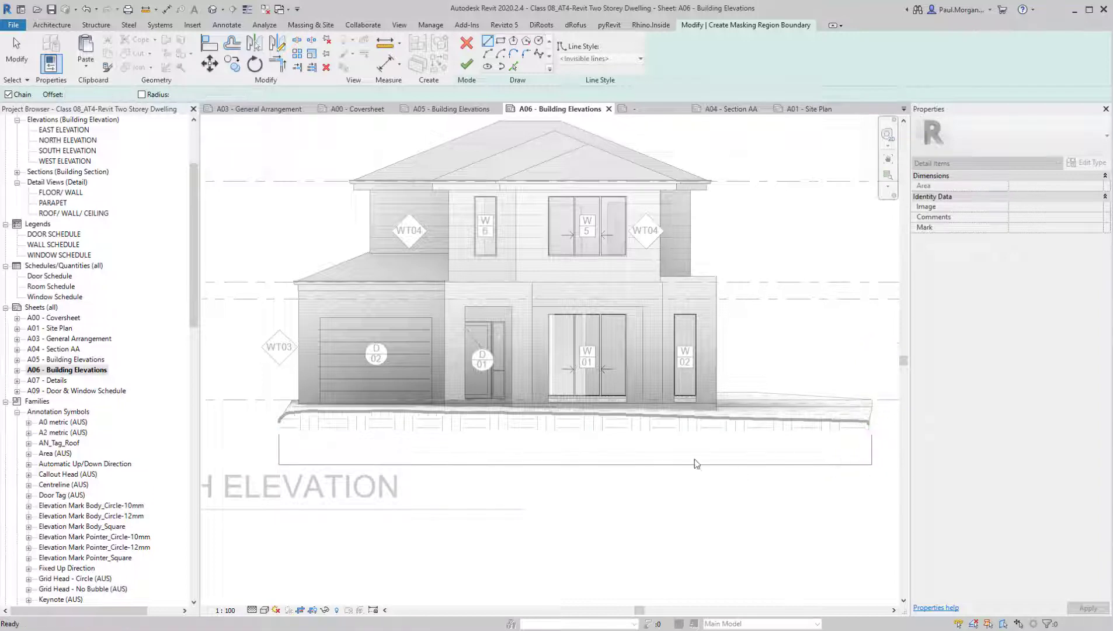
# Set the masking region's line style to 1.0 pen and trace the ground line from its west end past garage door D02
pyautogui.click(608, 59)
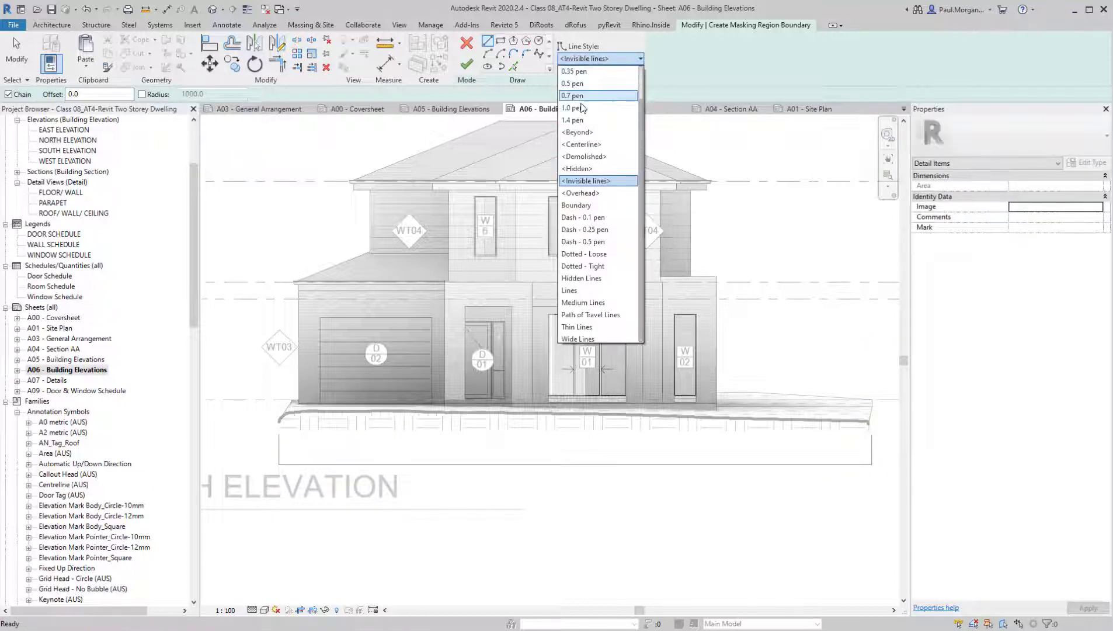
pyautogui.click(582, 108)
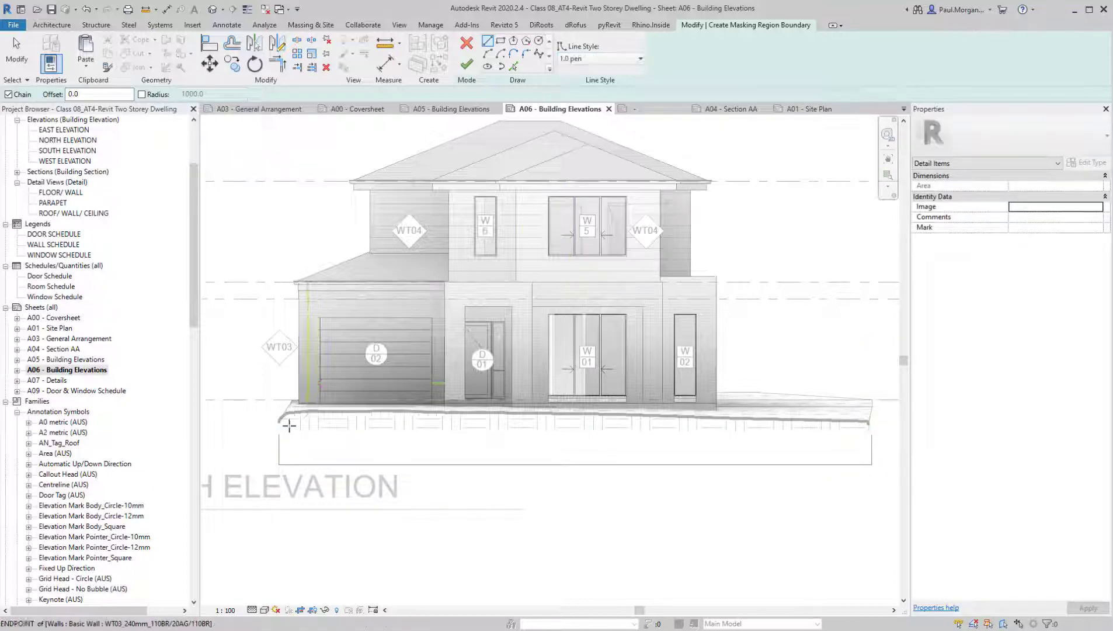
pyautogui.scroll(3, 288, 418)
pyautogui.click(261, 415)
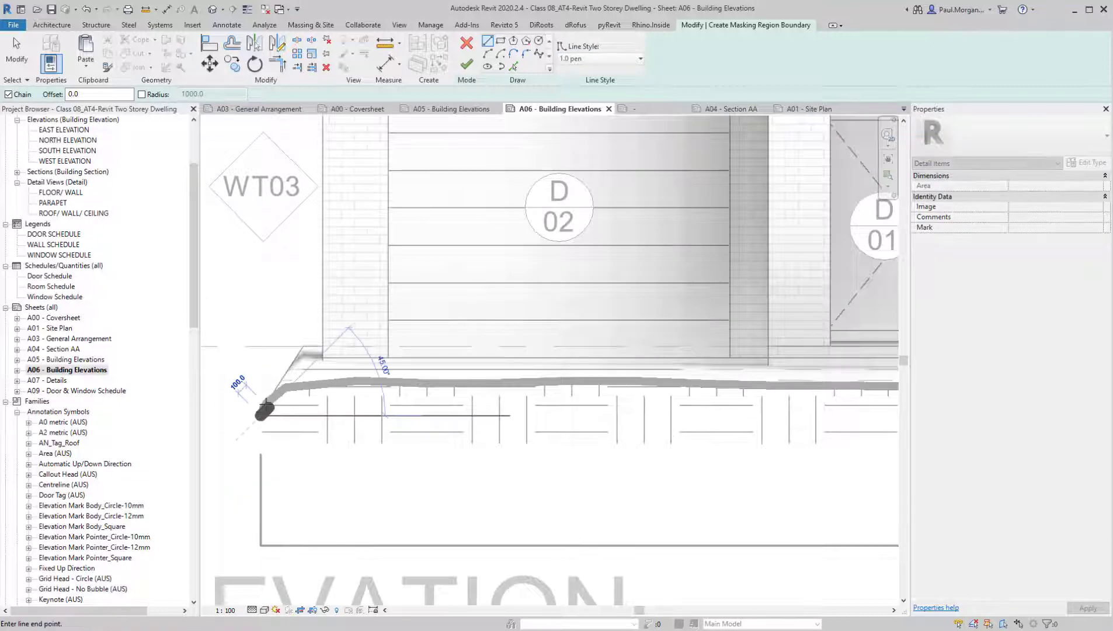
pyautogui.click(290, 387)
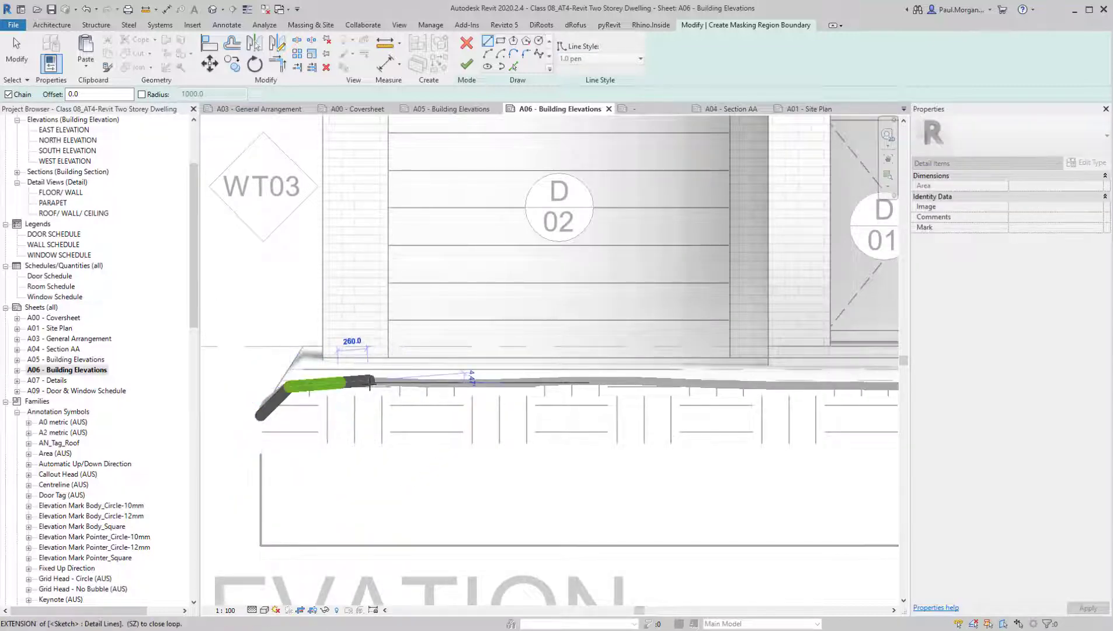
pyautogui.click(413, 381)
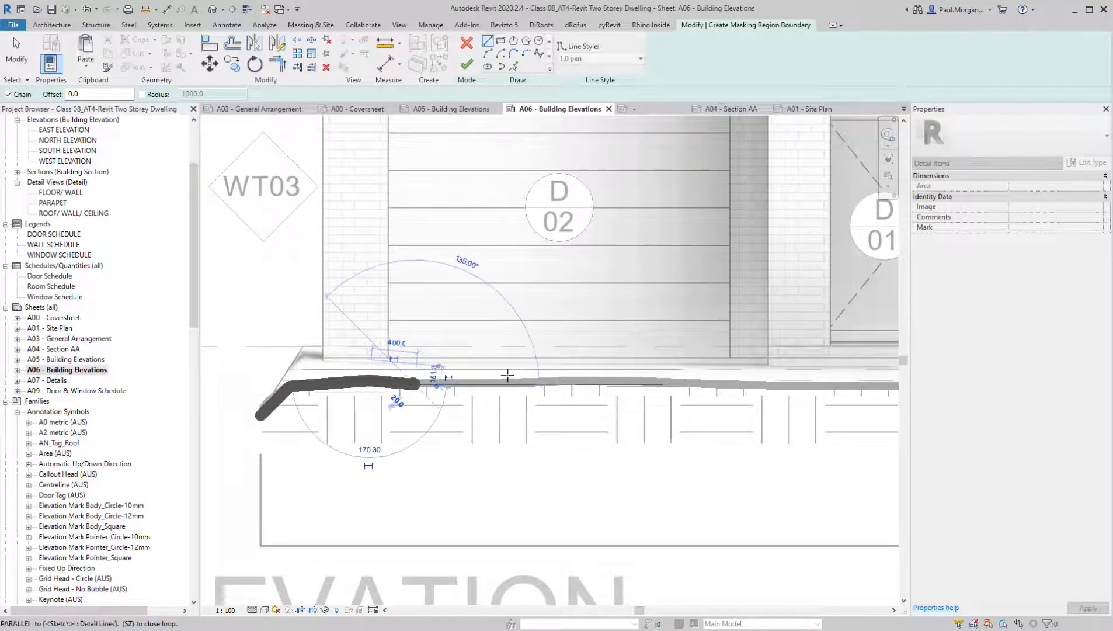
pyautogui.click(538, 383)
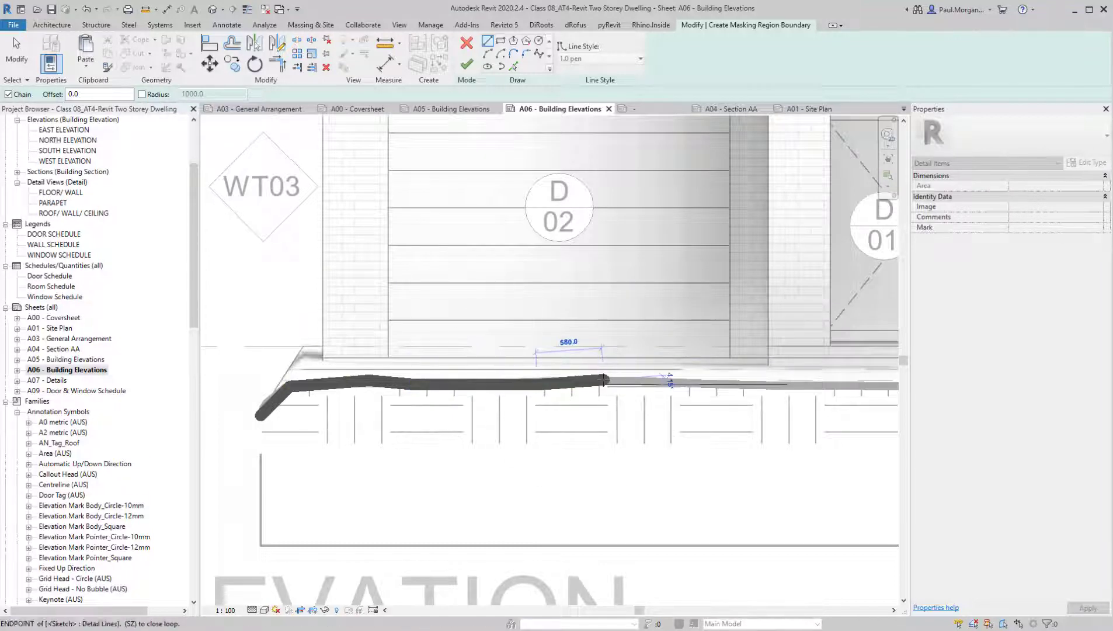
pyautogui.click(603, 379)
pyautogui.click(761, 382)
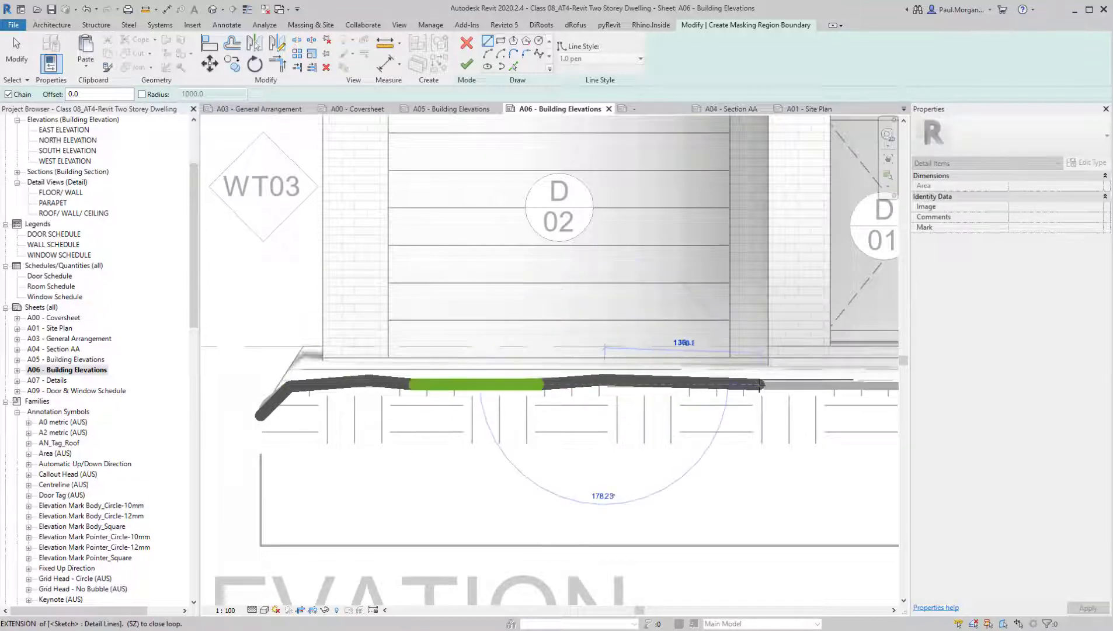
# Continue the 1.0 pen boundary along the sloping ground line from door D01 past window W02 to the terrain's far end
pyautogui.scroll(-2, 760, 382)
pyautogui.moveTo(823, 380); pyautogui.dragTo(579, 399, button='middle')
pyautogui.scroll(2, 633, 404)
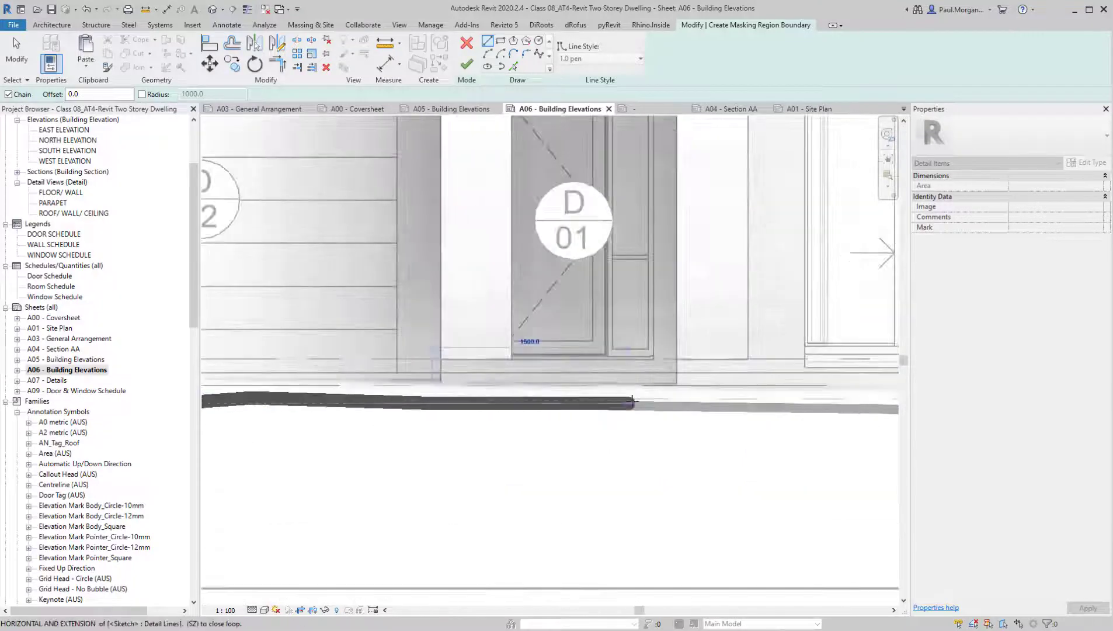
pyautogui.scroll(-3, 821, 408)
pyautogui.scroll(1, 703, 403)
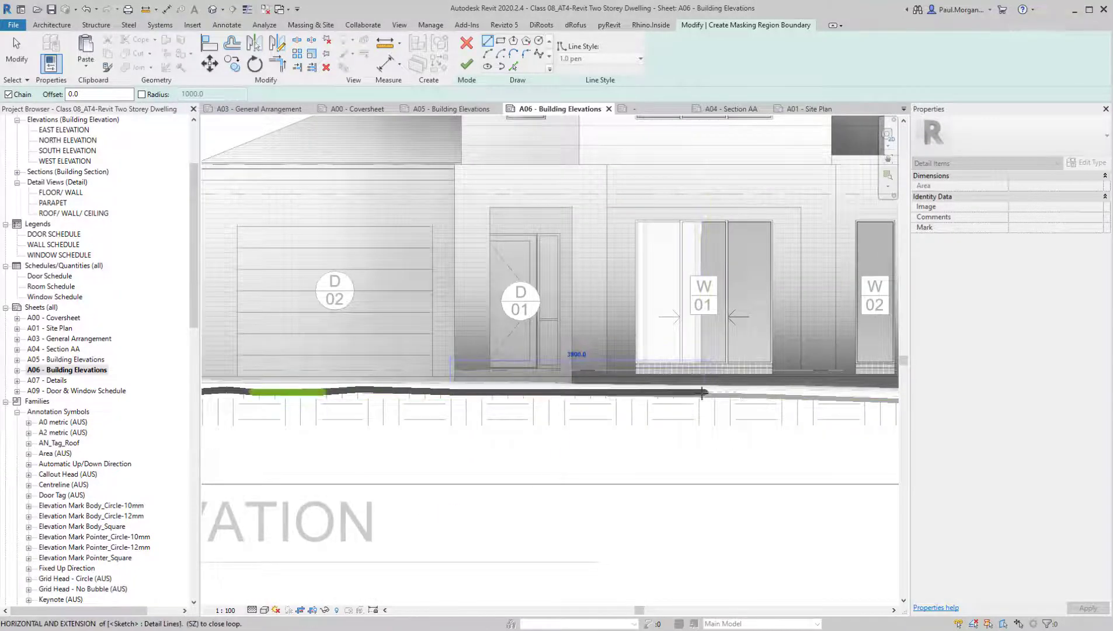
pyautogui.click(702, 393)
pyautogui.moveTo(806, 395); pyautogui.dragTo(608, 381, button='middle')
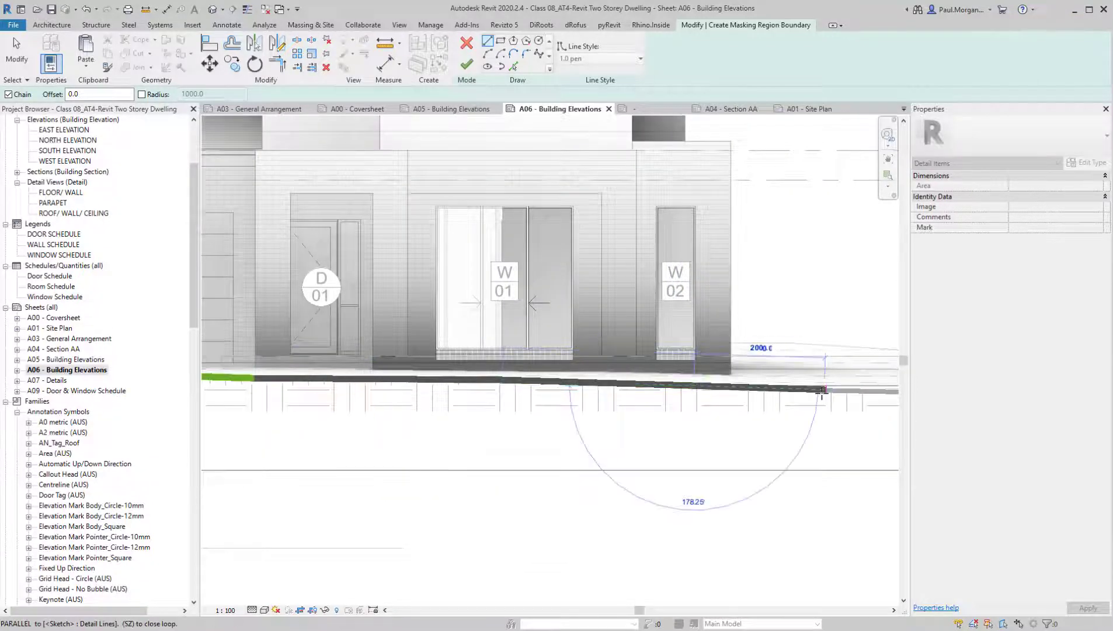
pyautogui.click(826, 389)
pyautogui.moveTo(717, 413); pyautogui.dragTo(397, 412, button='middle')
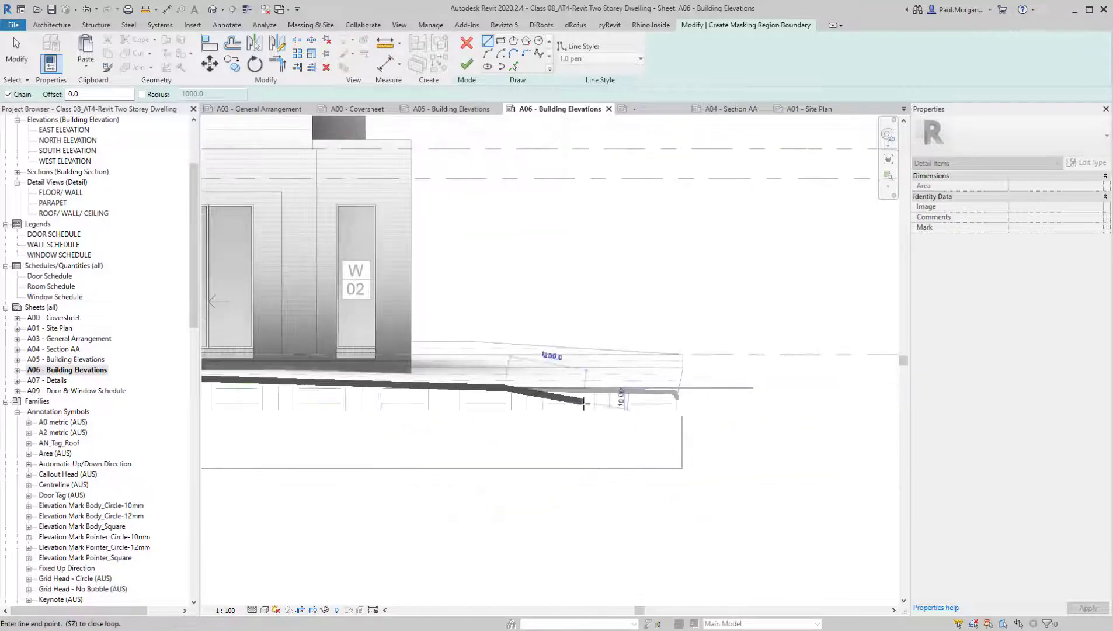
pyautogui.click(630, 392)
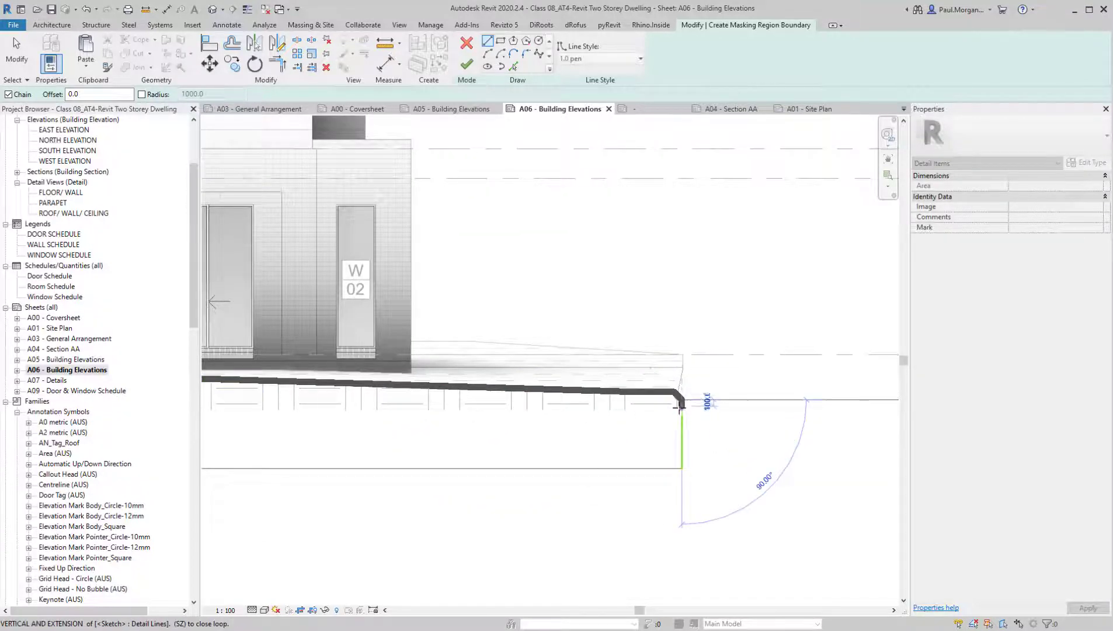
# Extend both invisible side lines up to the ends of the traced ground line and finish the masking region
pyautogui.press('Escape')
pyautogui.press('Escape')
pyautogui.click(682, 420)
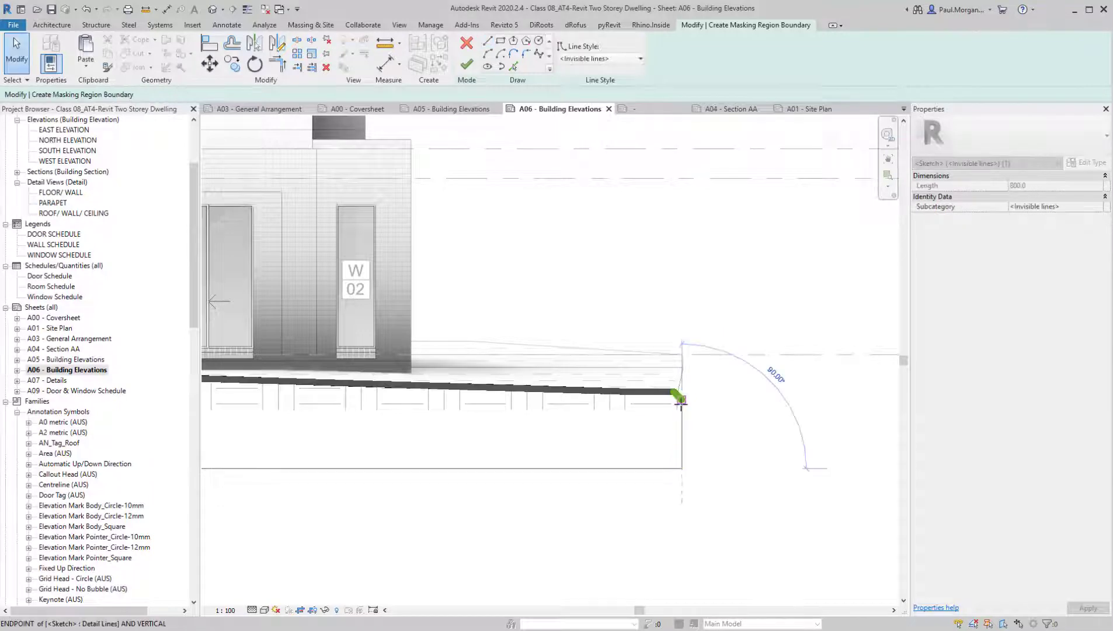
pyautogui.scroll(-3, 772, 435)
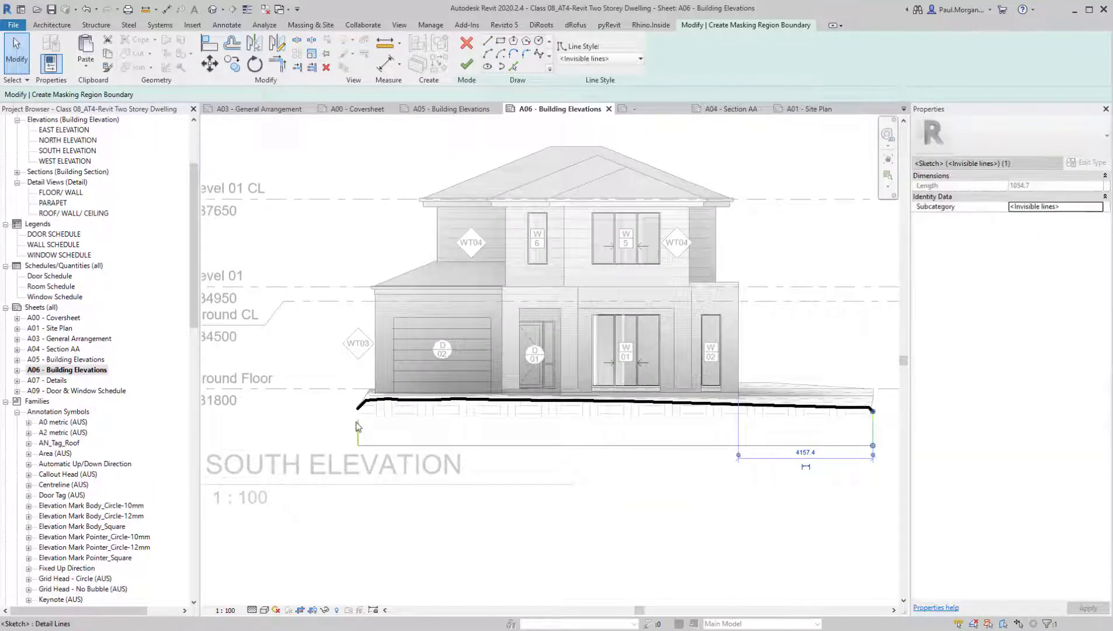
pyautogui.click(357, 429)
pyautogui.moveTo(358, 419); pyautogui.dragTo(358, 408)
pyautogui.click(461, 355)
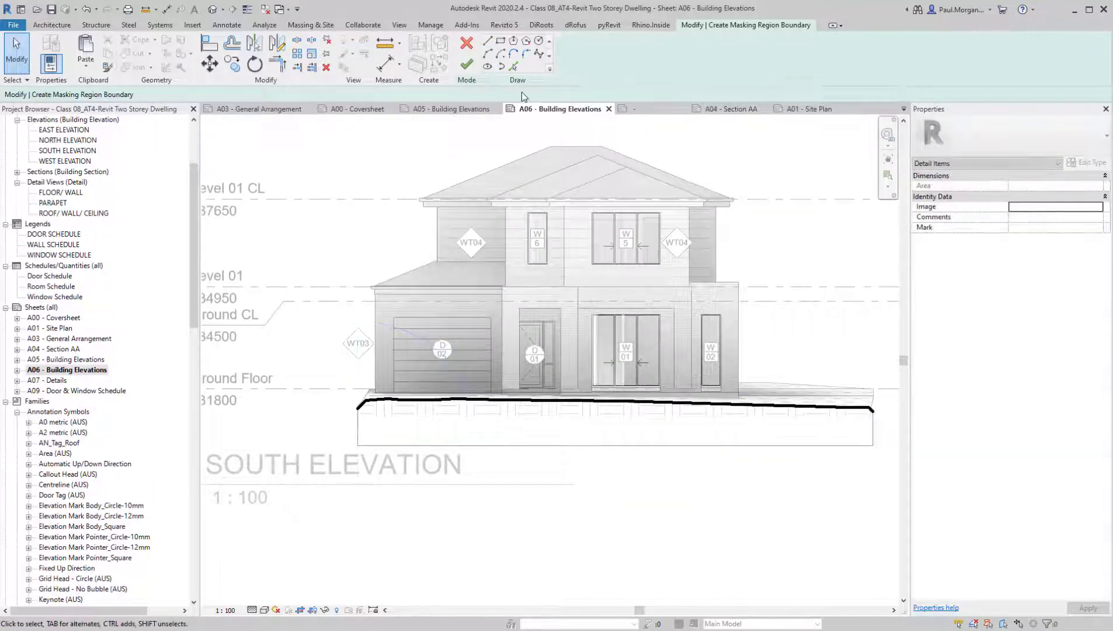
pyautogui.click(467, 64)
# Examine the masked ground line, level markers, and wall, door and window tags across the SOUTH ELEVATION
pyautogui.moveTo(641, 573); pyautogui.dragTo(611, 545, button='middle')
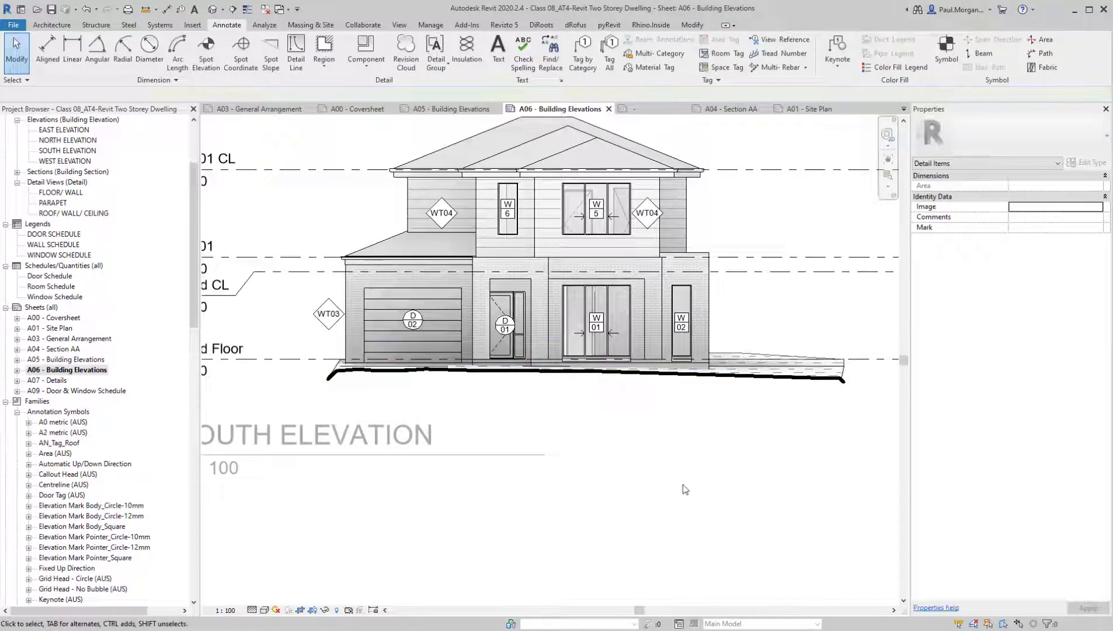
pyautogui.moveTo(680, 494); pyautogui.dragTo(676, 508, button='middle')
pyautogui.scroll(-2, 675, 508)
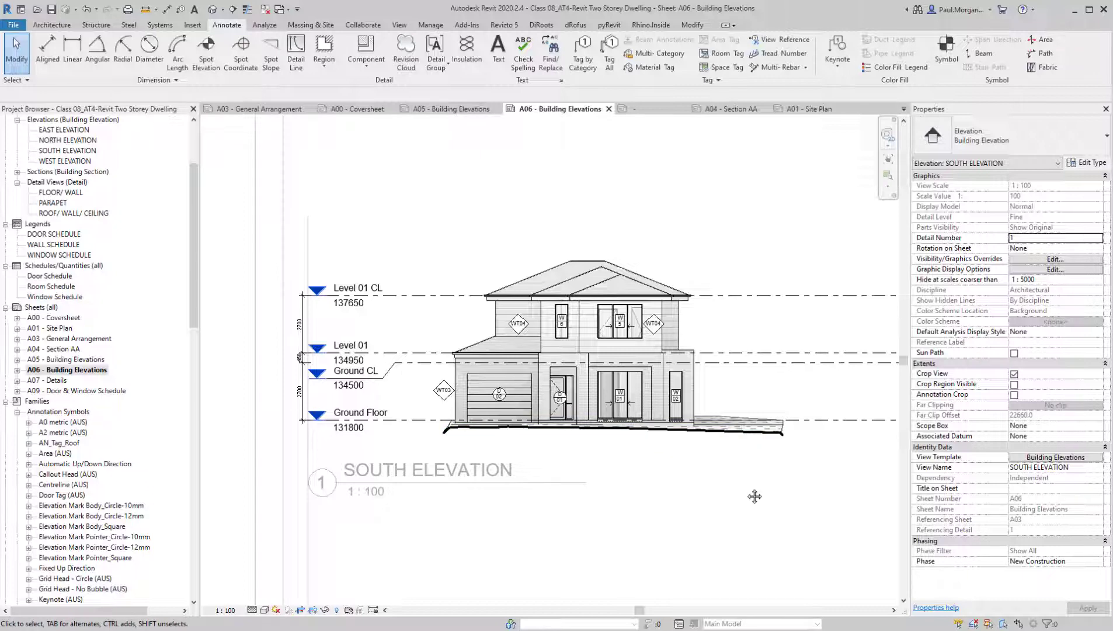
pyautogui.scroll(3, 620, 394)
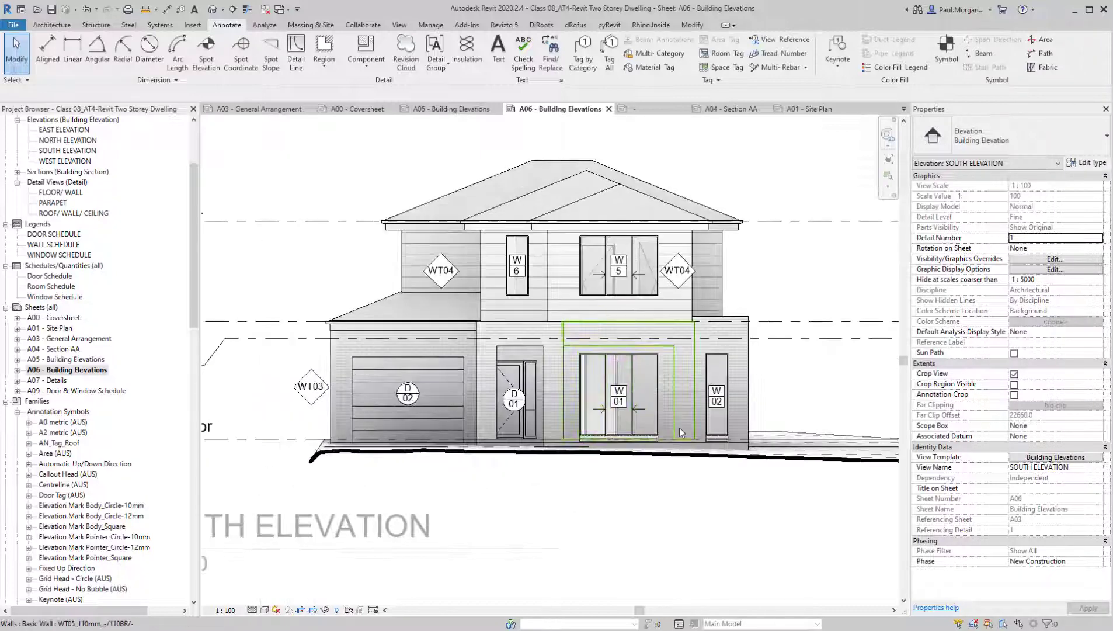
pyautogui.scroll(-2, 521, 418)
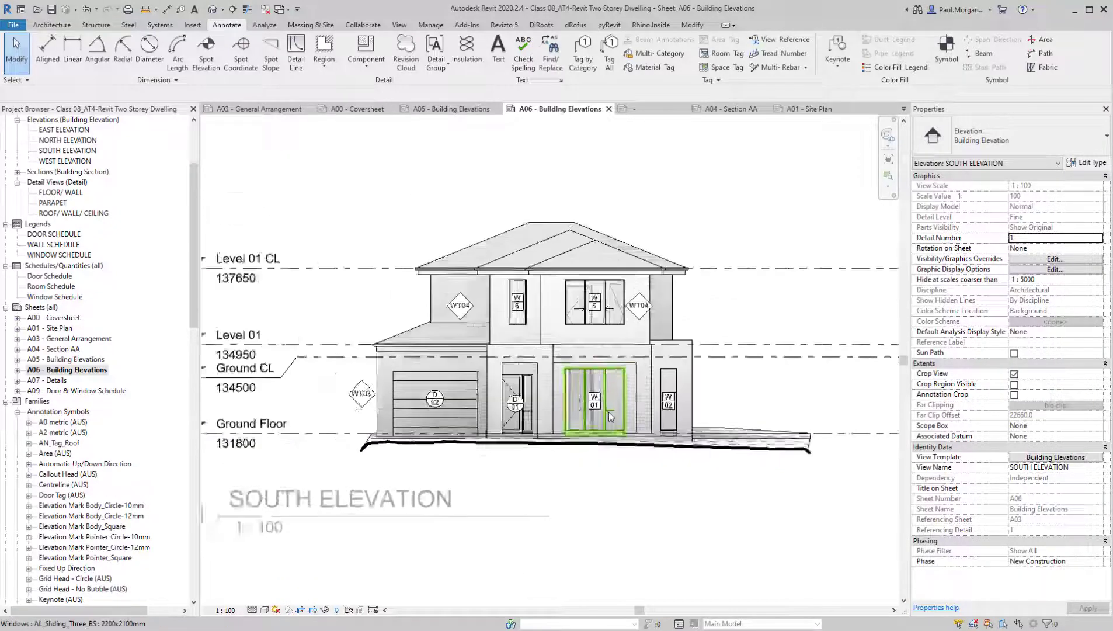
pyautogui.scroll(-1, 611, 416)
pyautogui.moveTo(670, 482); pyautogui.dragTo(646, 480, button='middle')
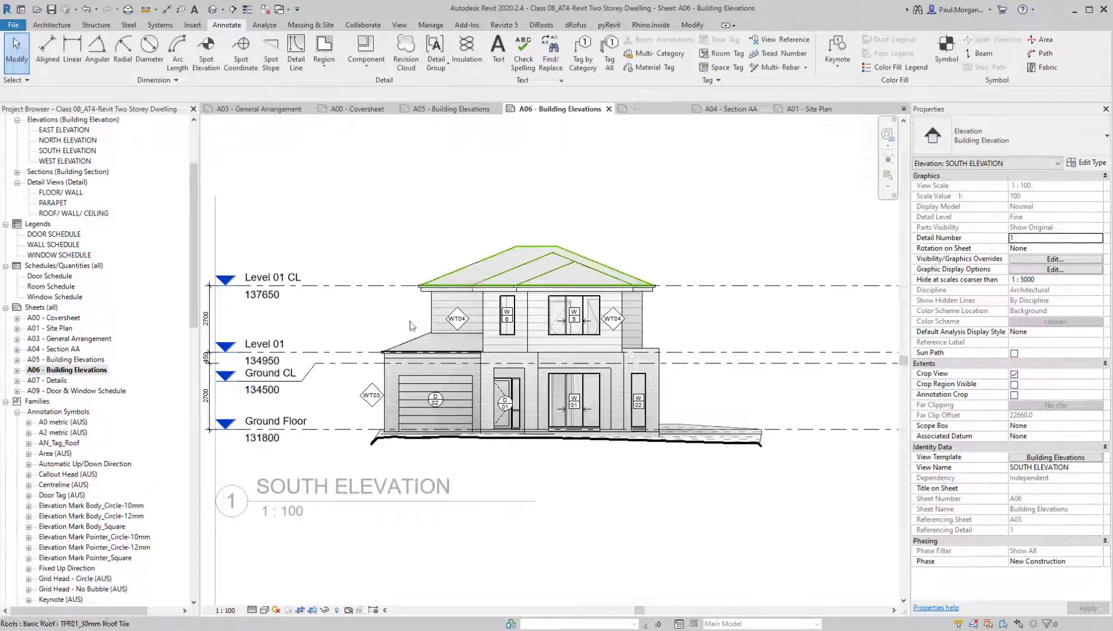
pyautogui.moveTo(620, 449); pyautogui.dragTo(663, 433, button='middle')
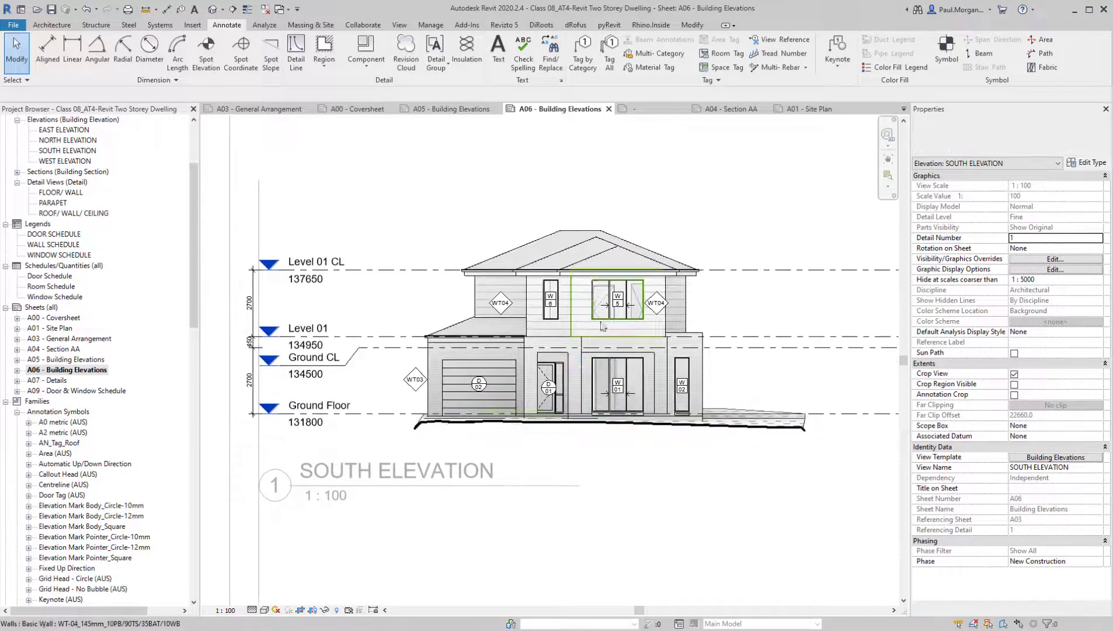
pyautogui.moveTo(603, 326); pyautogui.dragTo(591, 329, button='middle')
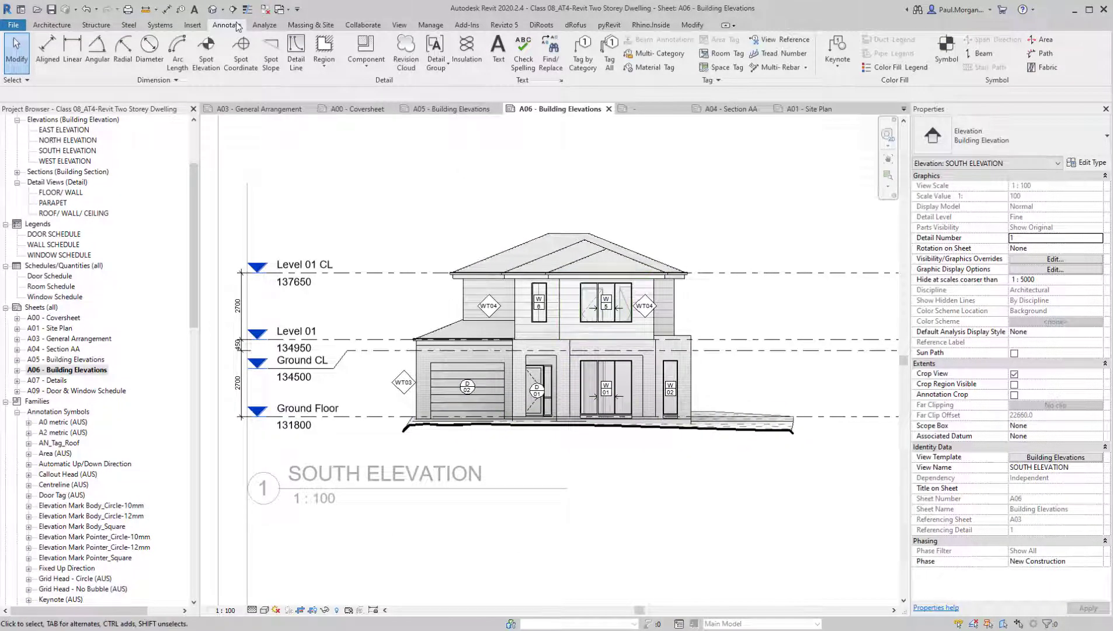
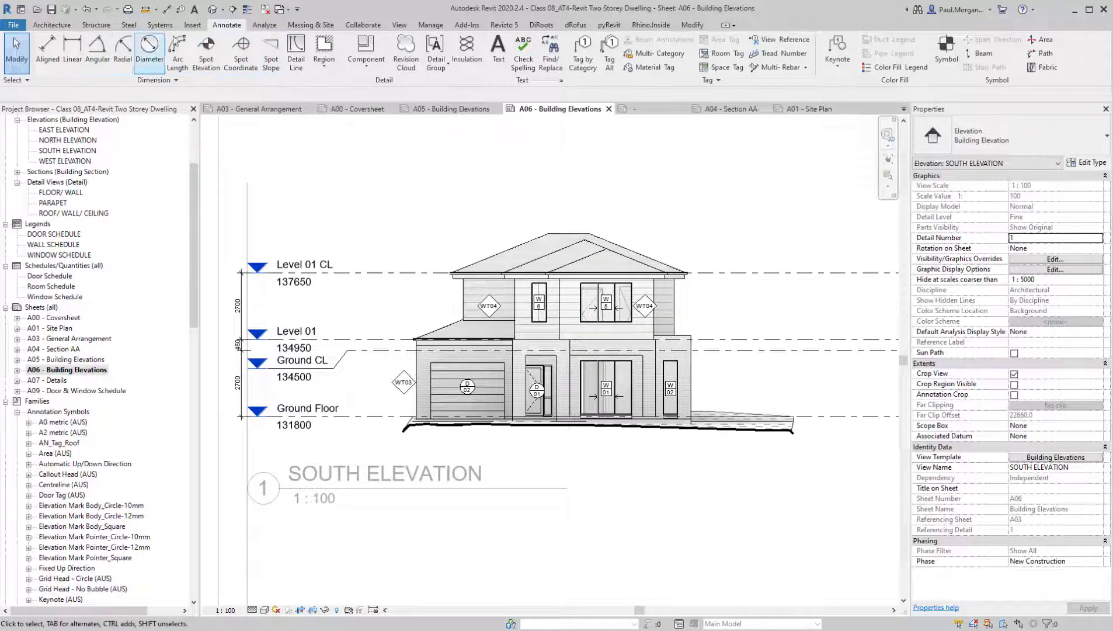
# Start a Spot Elevation and choose the Spot Elevation - Exterior Filled (AUS) symbol in the PM_Filled Arrow (Project) type
pyautogui.click(205, 66)
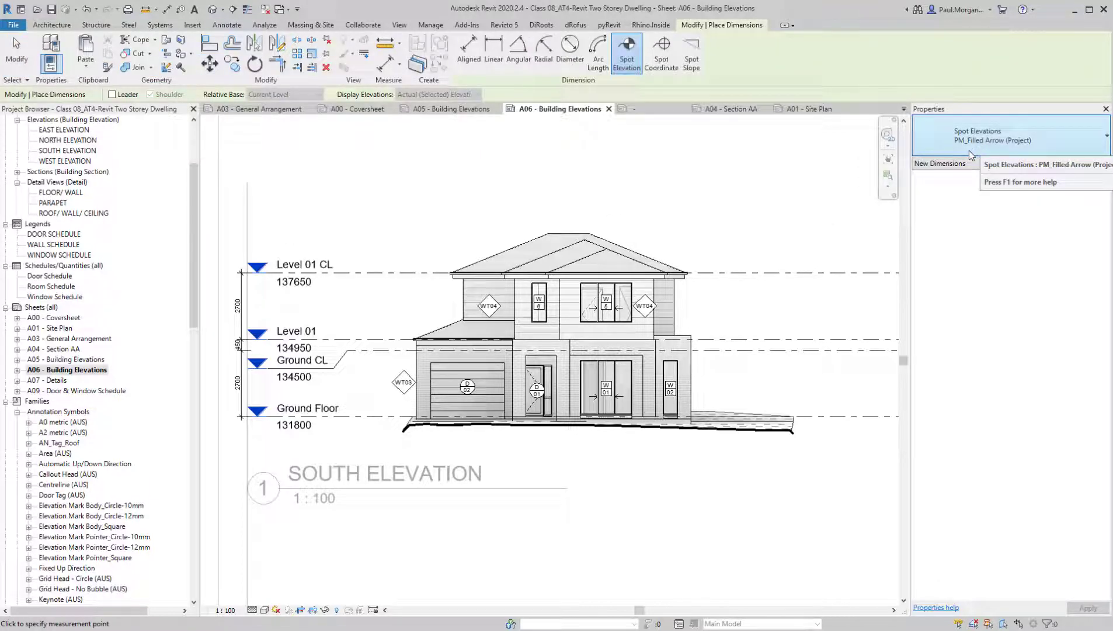
pyautogui.click(1086, 163)
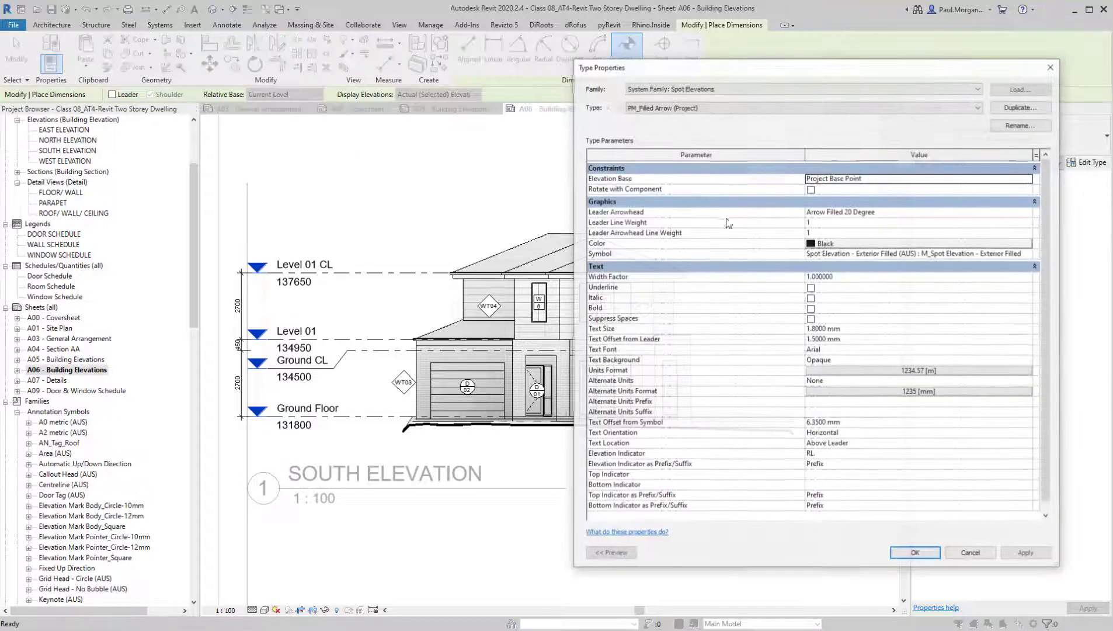
pyautogui.moveTo(816, 73); pyautogui.dragTo(662, 86)
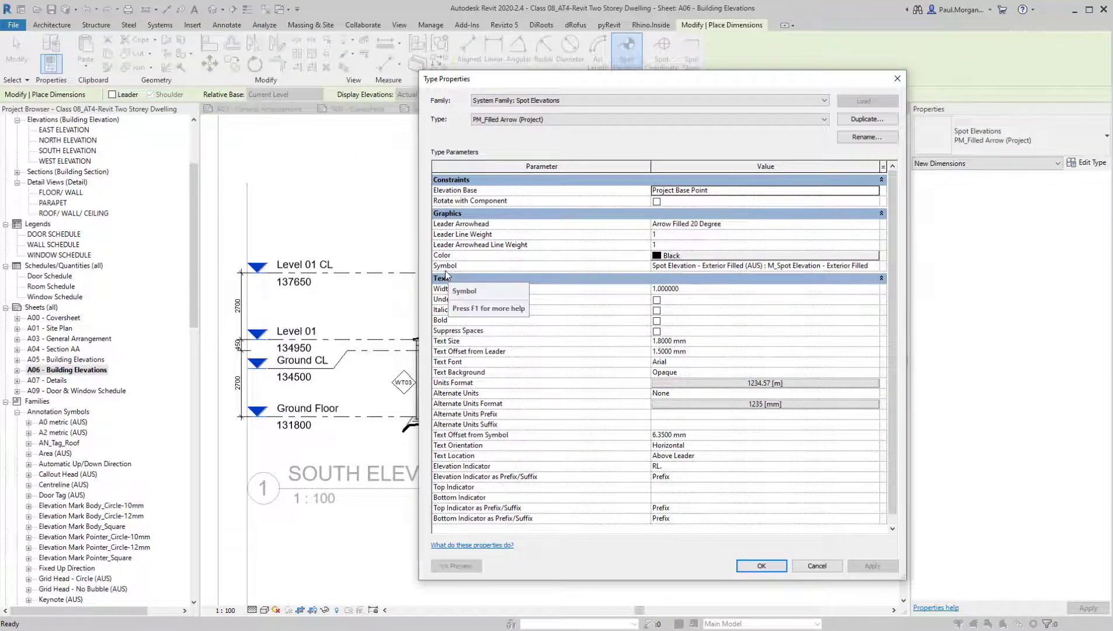
pyautogui.click(715, 267)
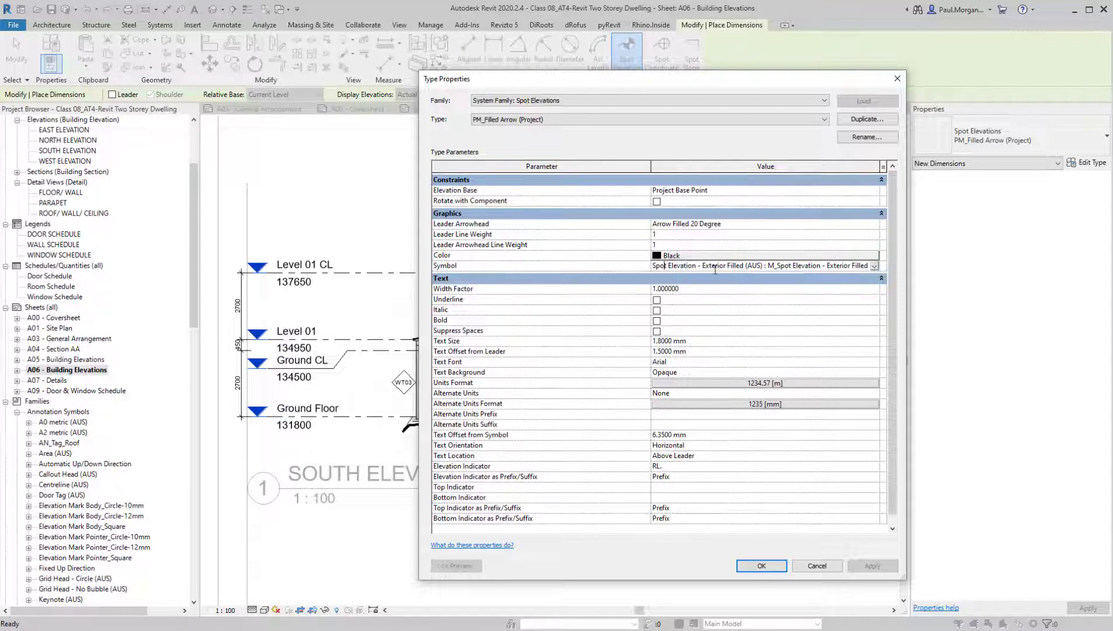
pyautogui.click(875, 267)
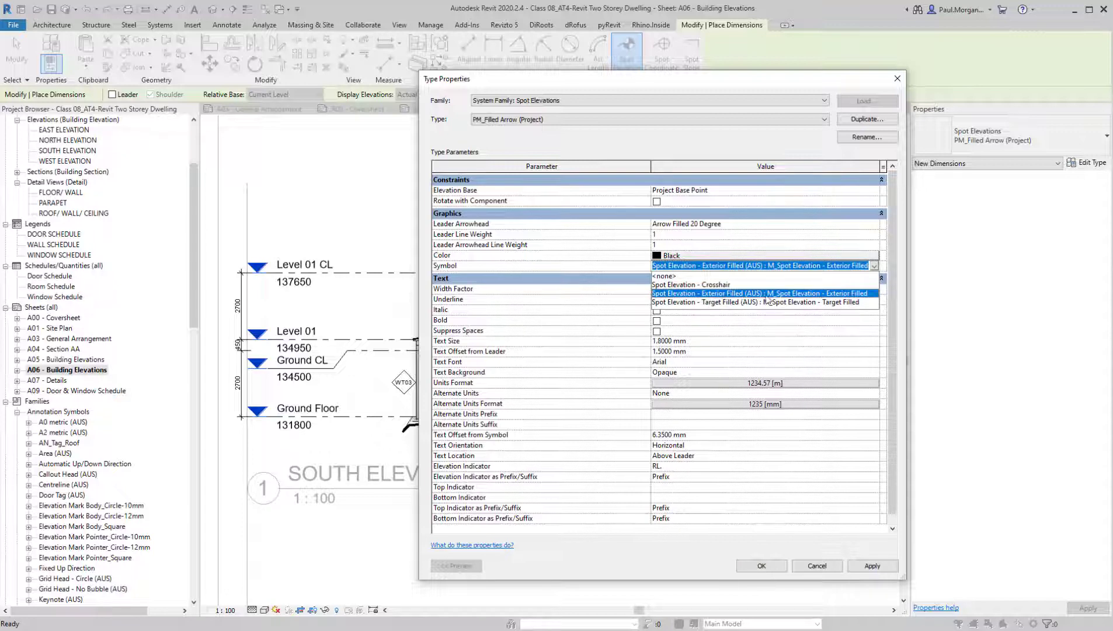
pyautogui.click(850, 296)
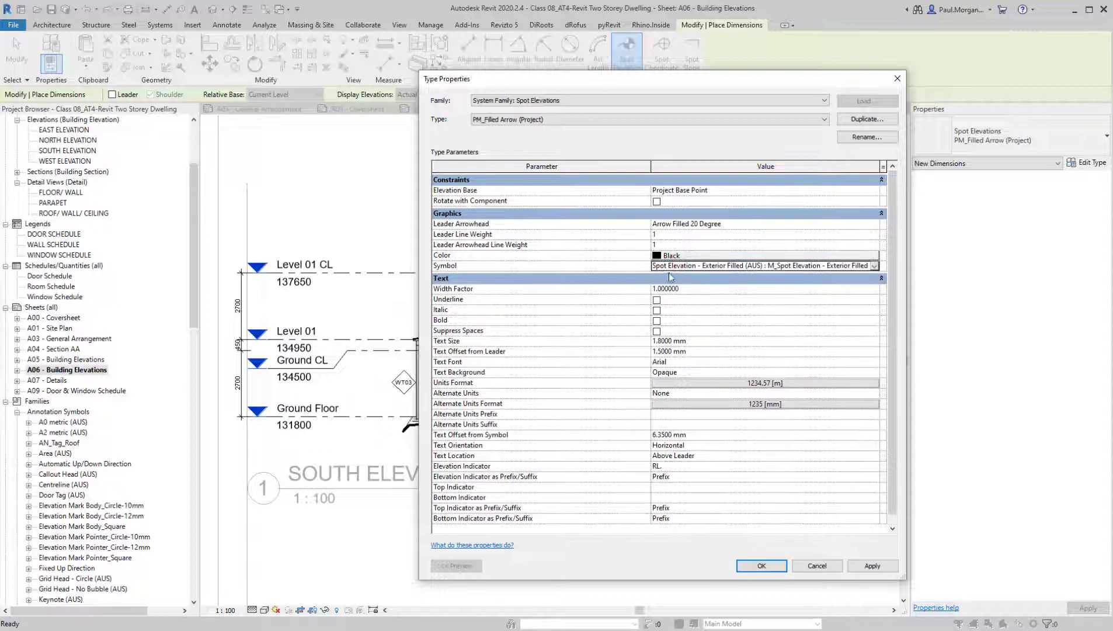
# Confirm the spot elevation type's units format as meters with 2 decimal places, without project settings, and accept the type properties
pyautogui.click(736, 383)
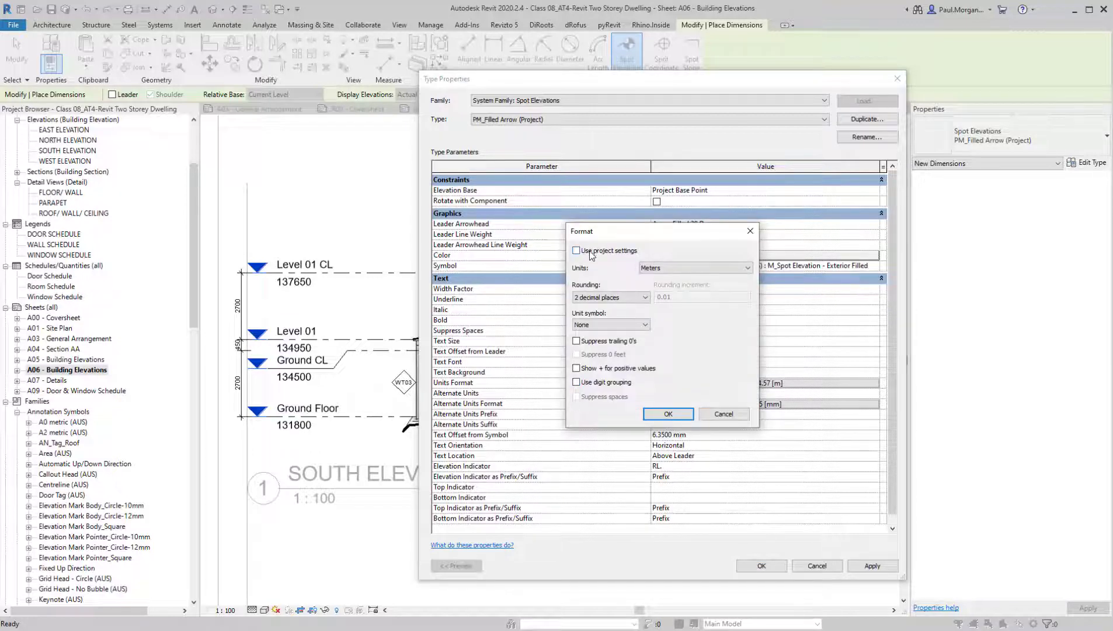
pyautogui.click(576, 250)
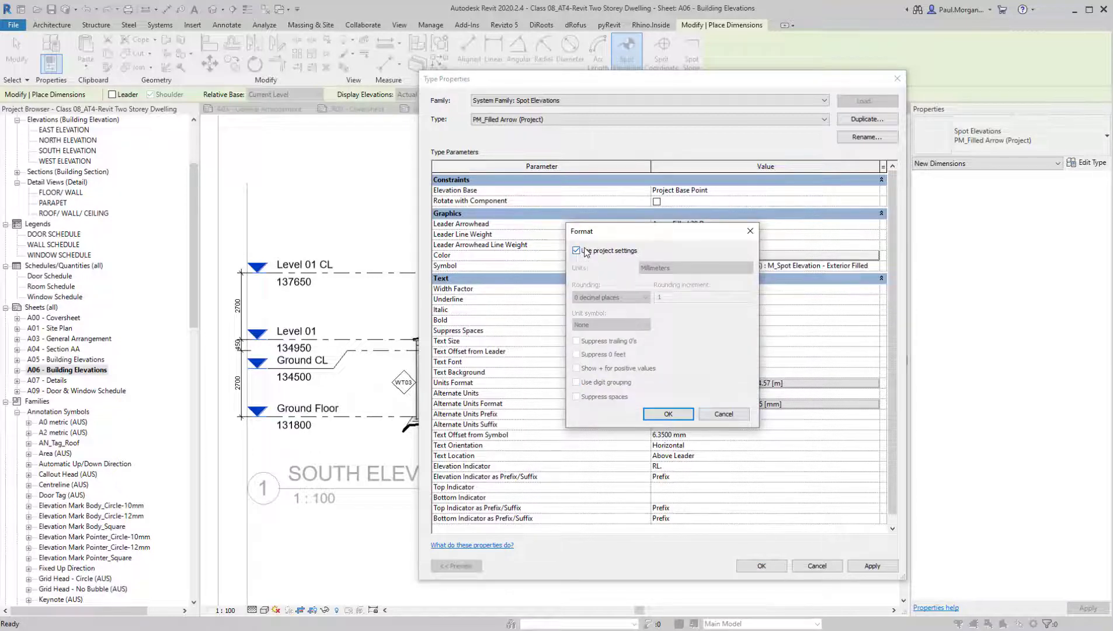
pyautogui.click(603, 253)
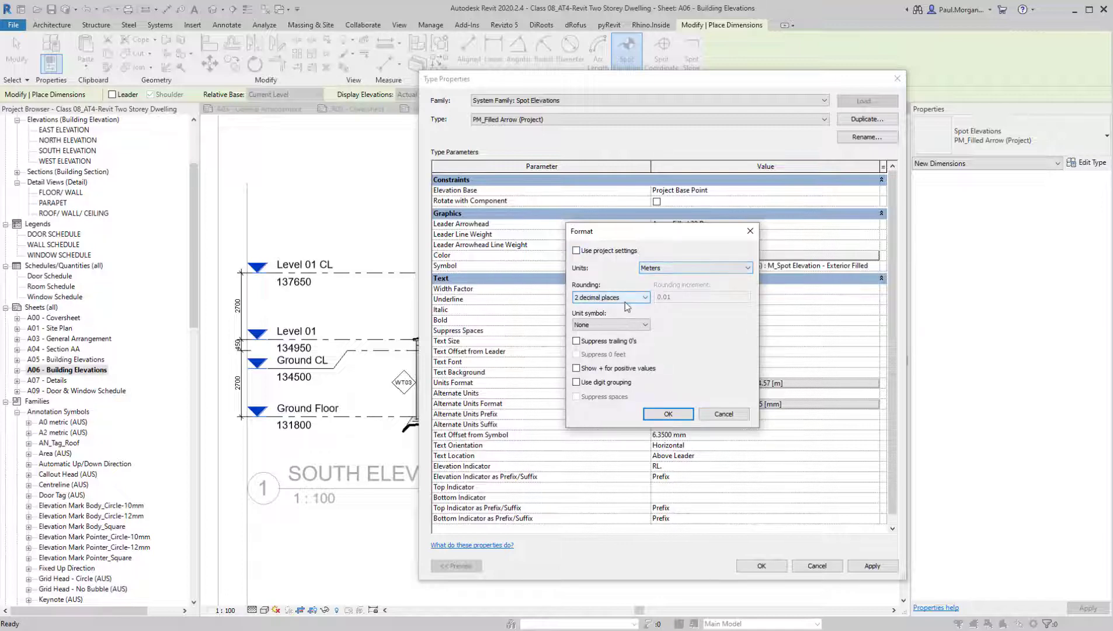
pyautogui.click(667, 415)
pyautogui.click(753, 567)
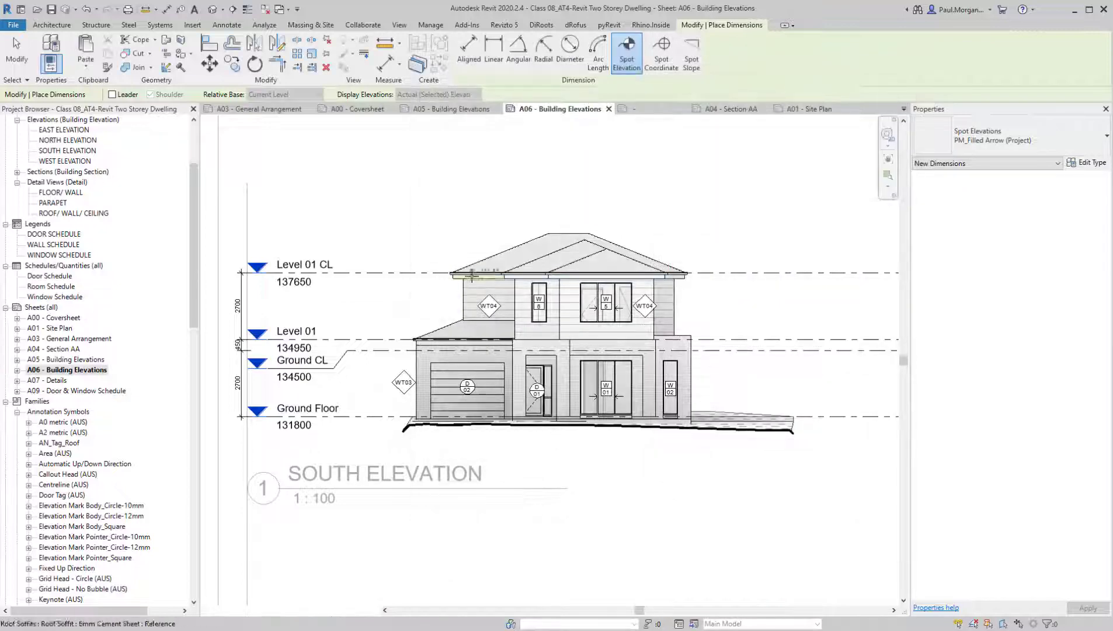
# Place a spot elevation at the right end of the main roof ridge on the South Elevation
pyautogui.scroll(3, 636, 278)
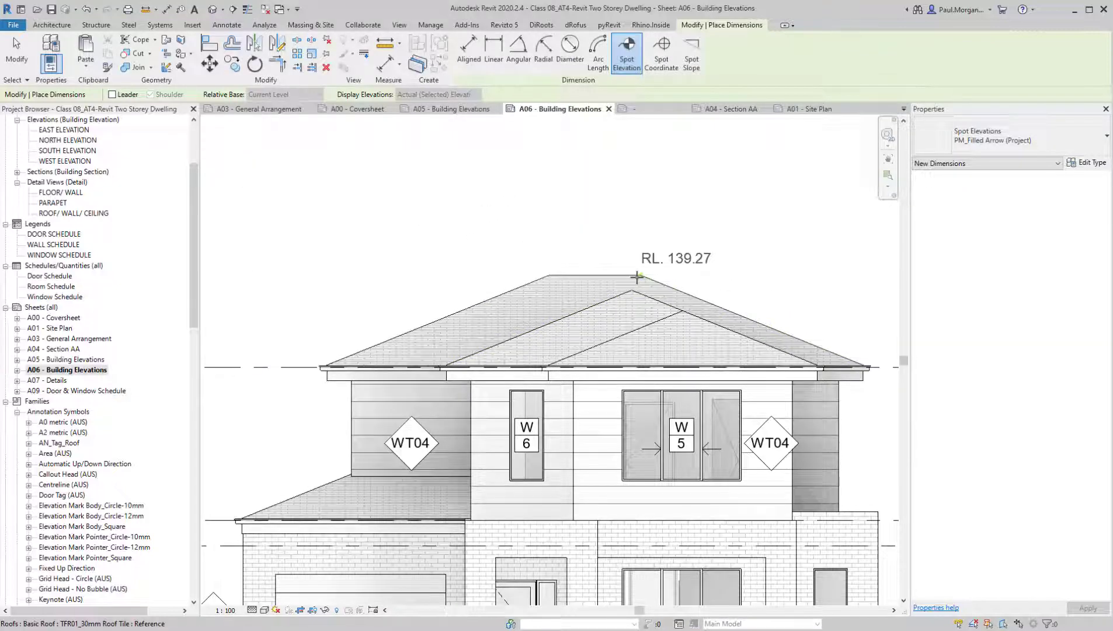
pyautogui.click(638, 275)
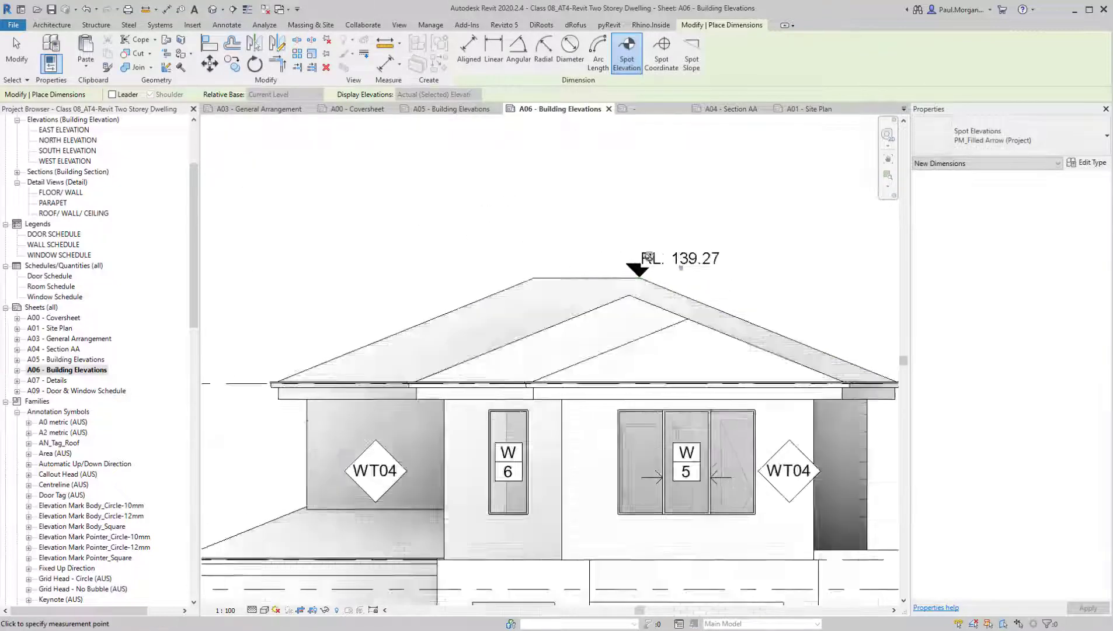
pyautogui.scroll(4, 640, 276)
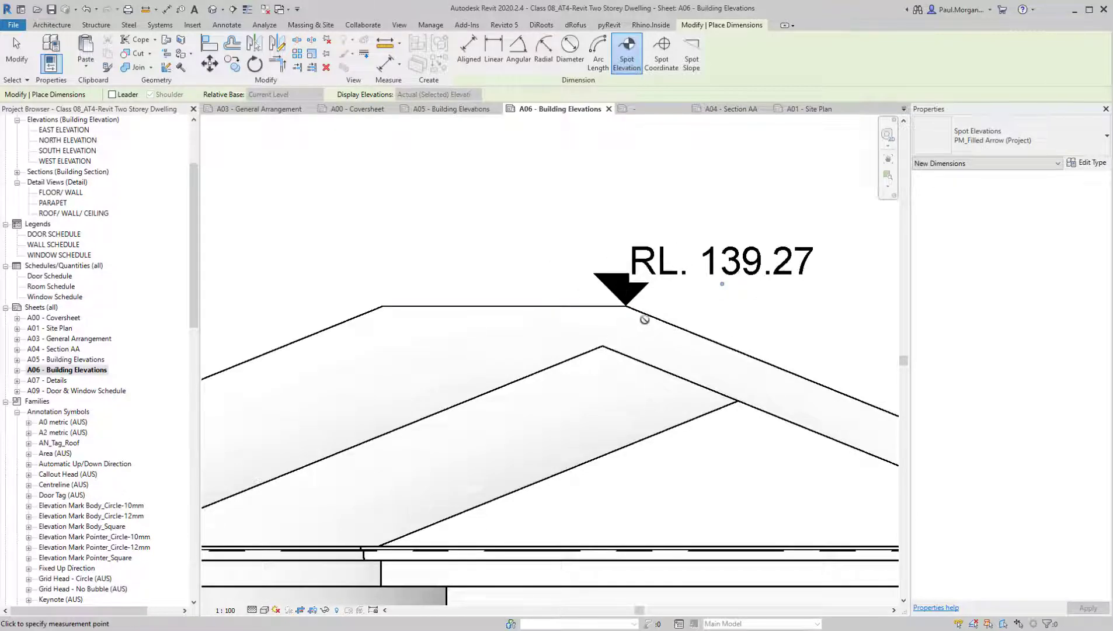
# Place a spot elevation on the top corner of the parapet wall above window W02 and finish the command
pyautogui.scroll(-4, 644, 319)
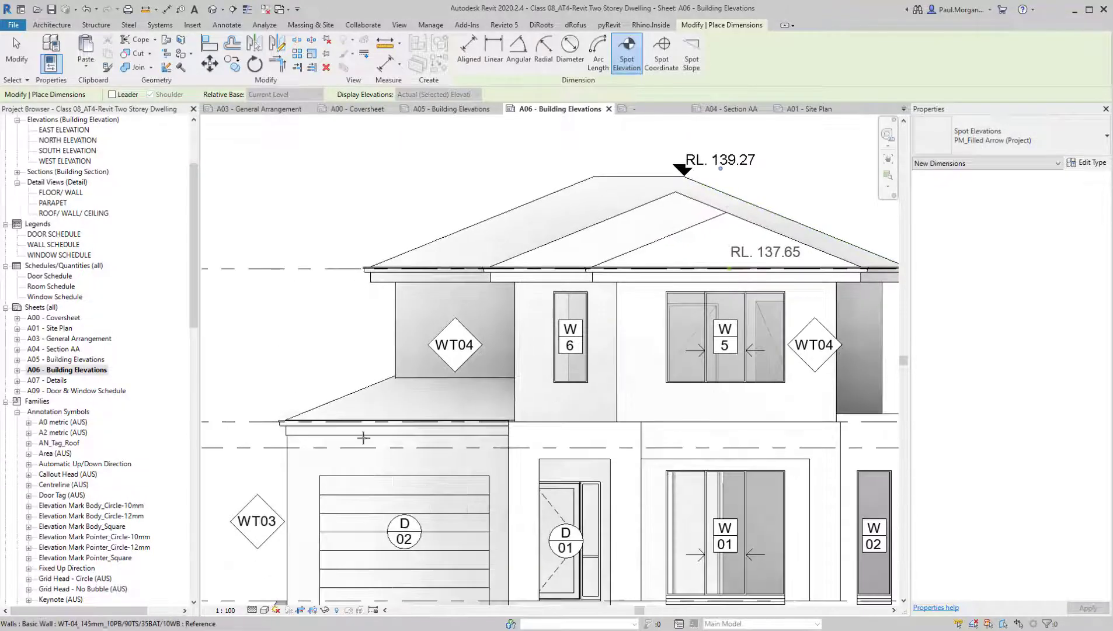
pyautogui.moveTo(310, 425); pyautogui.dragTo(532, 370, button='middle')
pyautogui.moveTo(862, 356); pyautogui.dragTo(347, 353, button='middle')
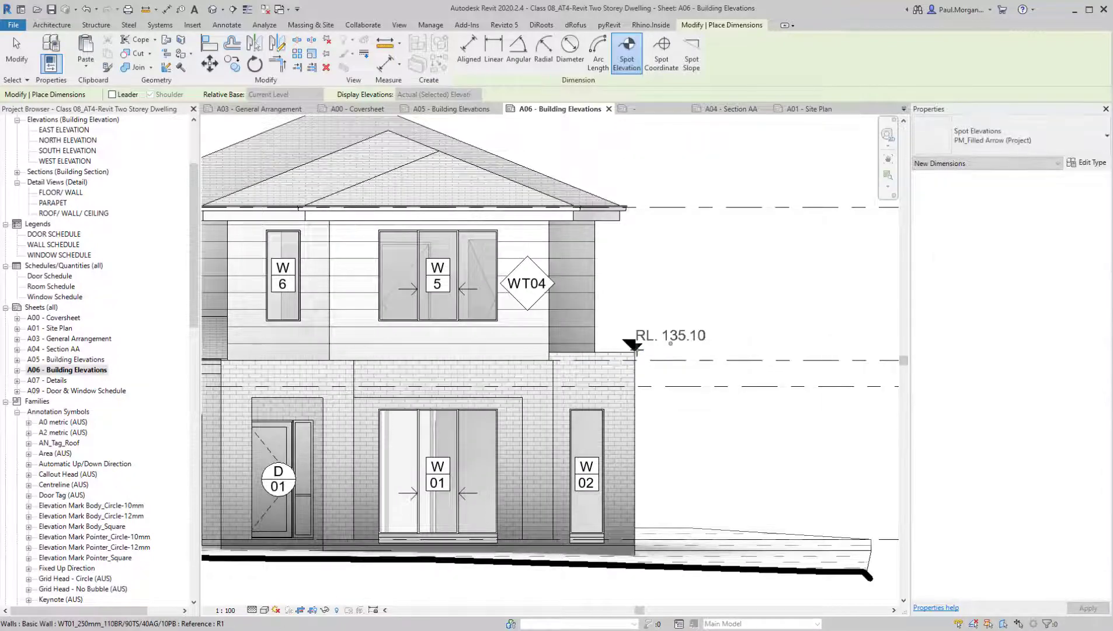
pyautogui.click(637, 350)
pyautogui.moveTo(693, 319); pyautogui.dragTo(725, 363, button='middle')
pyautogui.press('Escape')
# Move the roof ridge spot elevation's text to the right, clear of its arrow symbol
pyautogui.moveTo(584, 221); pyautogui.dragTo(678, 295, button='middle')
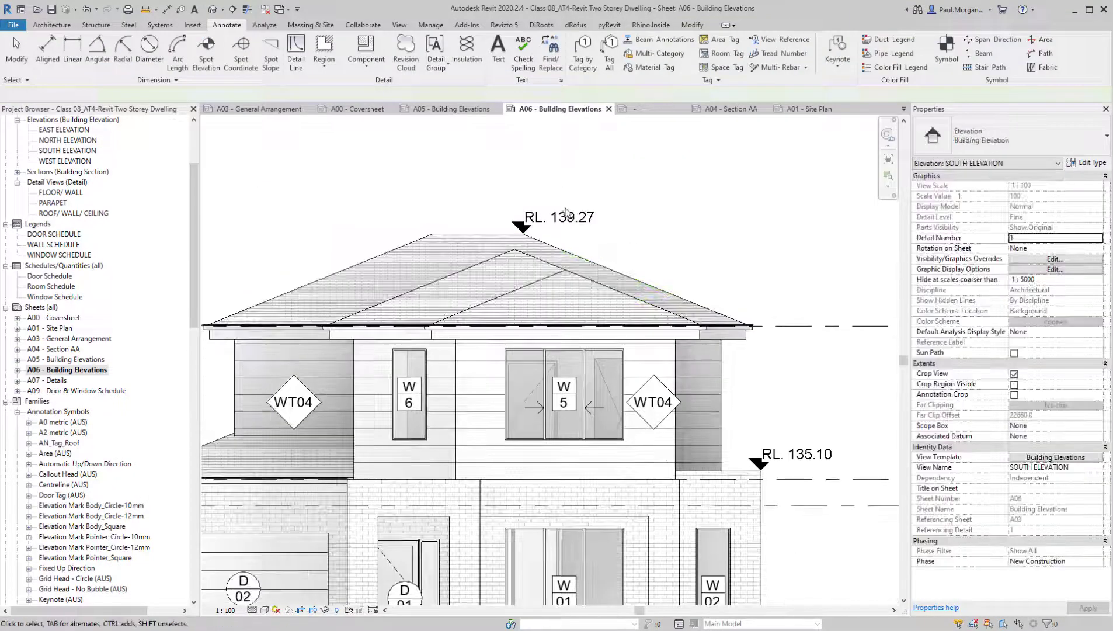
pyautogui.click(565, 212)
pyautogui.scroll(3, 566, 213)
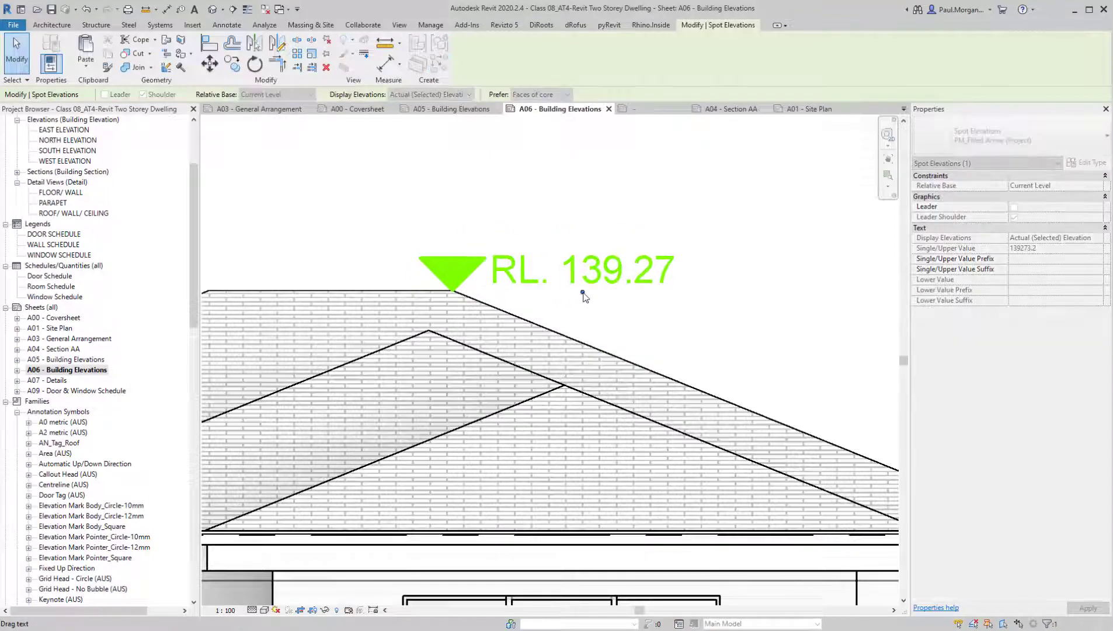
pyautogui.click(634, 302)
pyautogui.scroll(-3, 634, 302)
# Move the parapet spot elevation's text to the right so it clears the filled arrow
pyautogui.moveTo(847, 461); pyautogui.dragTo(405, 233, button='middle')
pyautogui.scroll(3, 433, 365)
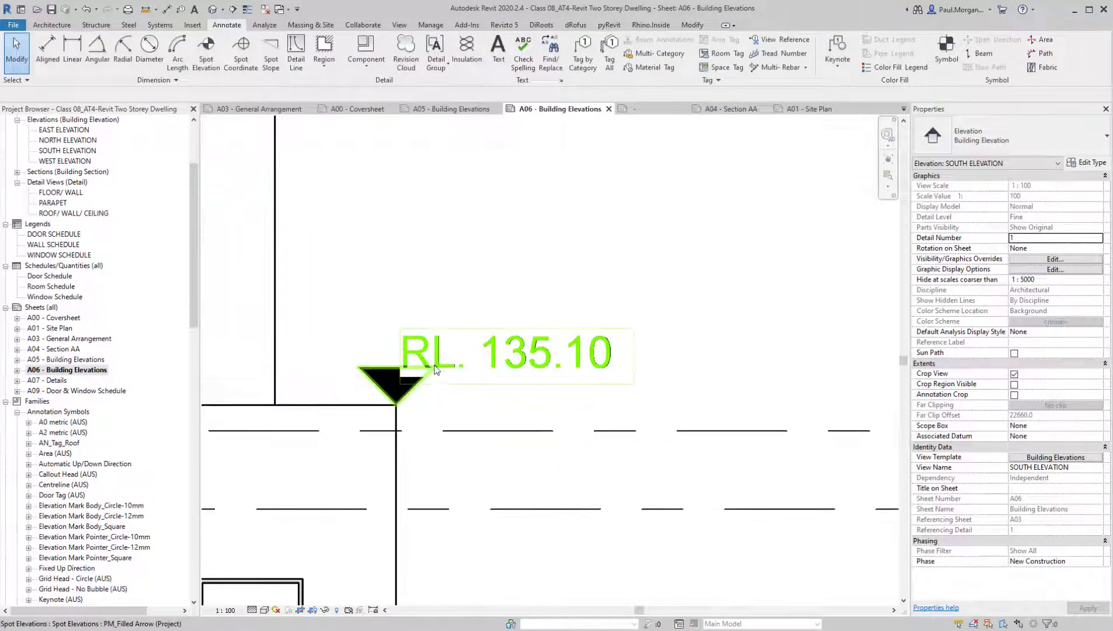
pyautogui.click(435, 369)
pyautogui.moveTo(510, 380); pyautogui.dragTo(558, 415)
pyautogui.click(517, 343)
pyautogui.scroll(-5, 525, 327)
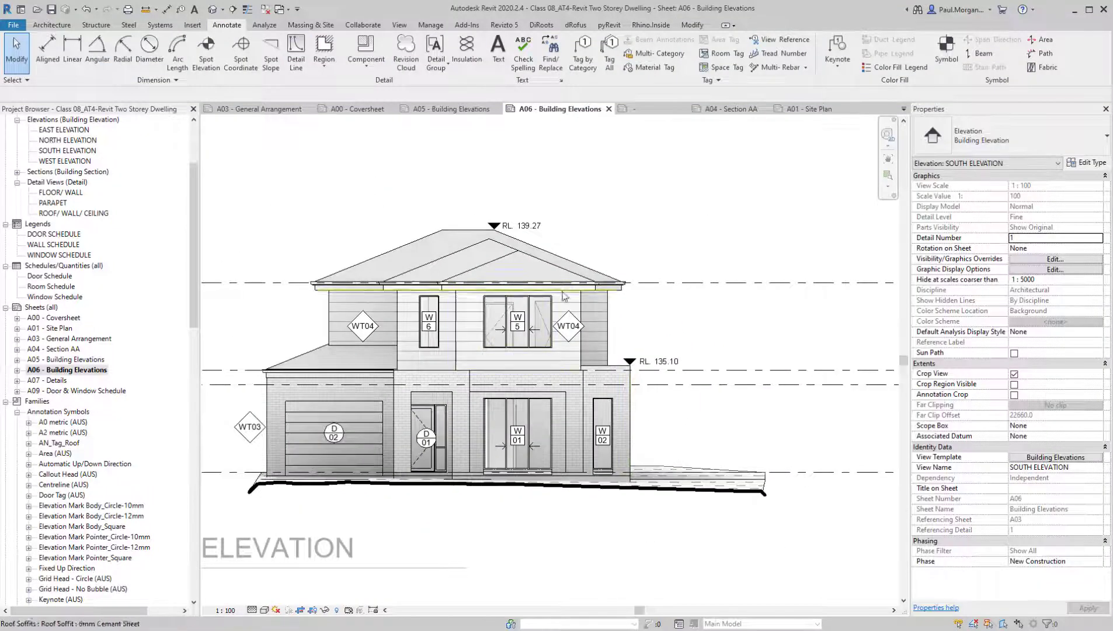
# Open the Spot Elevation - Exterior Filled (AUS) annotation symbol family for editing and dismiss the save reminder
pyautogui.scroll(3, 471, 224)
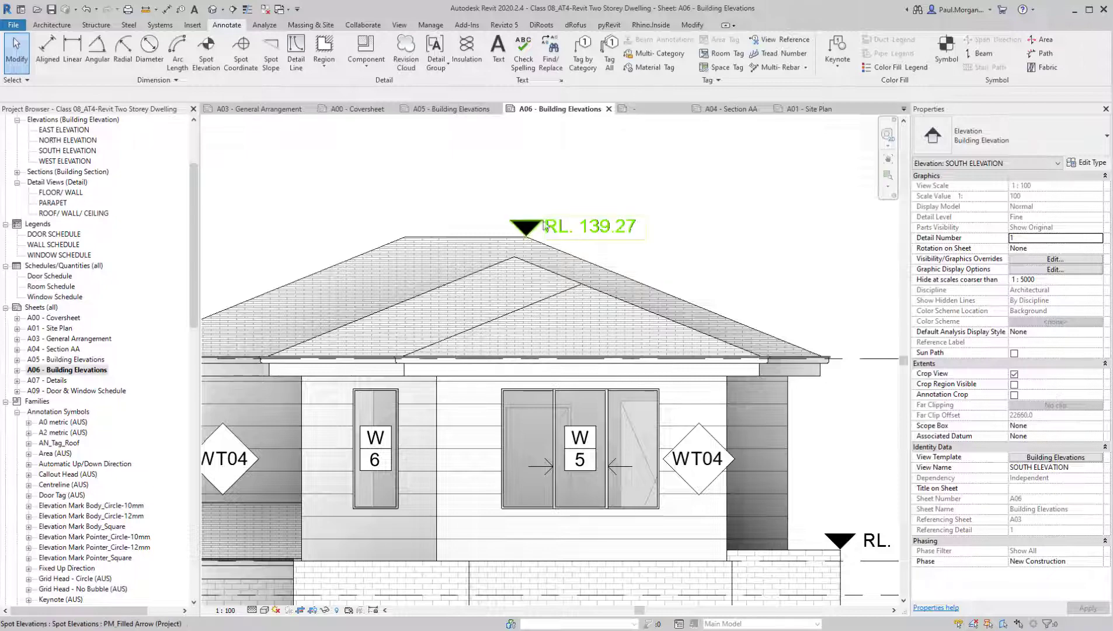
pyautogui.scroll(-9, 88, 490)
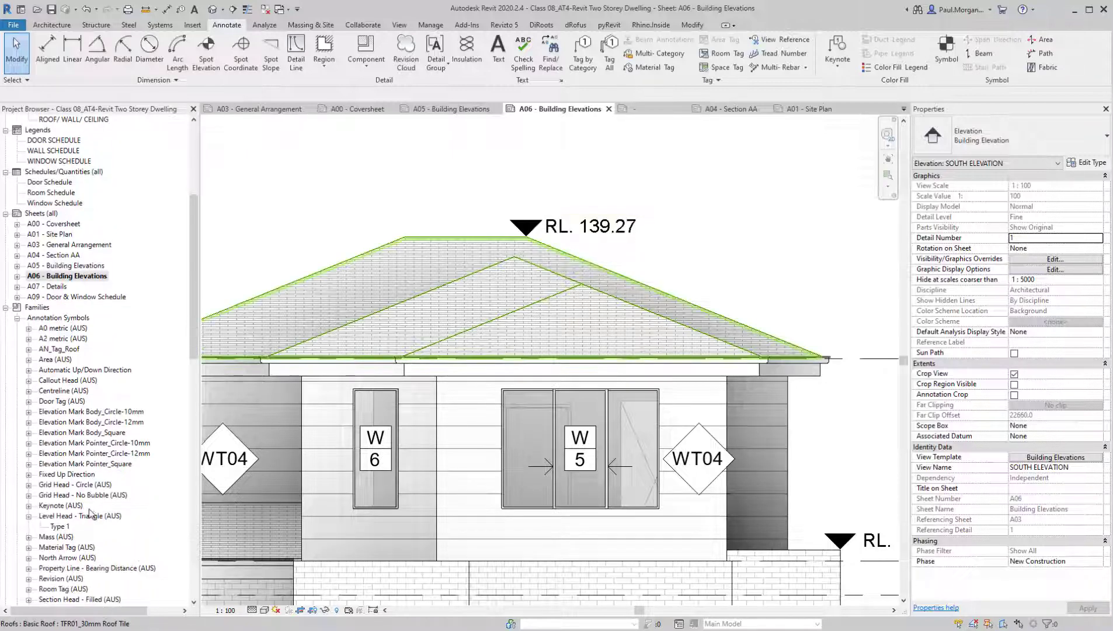
pyautogui.scroll(-7, 68, 346)
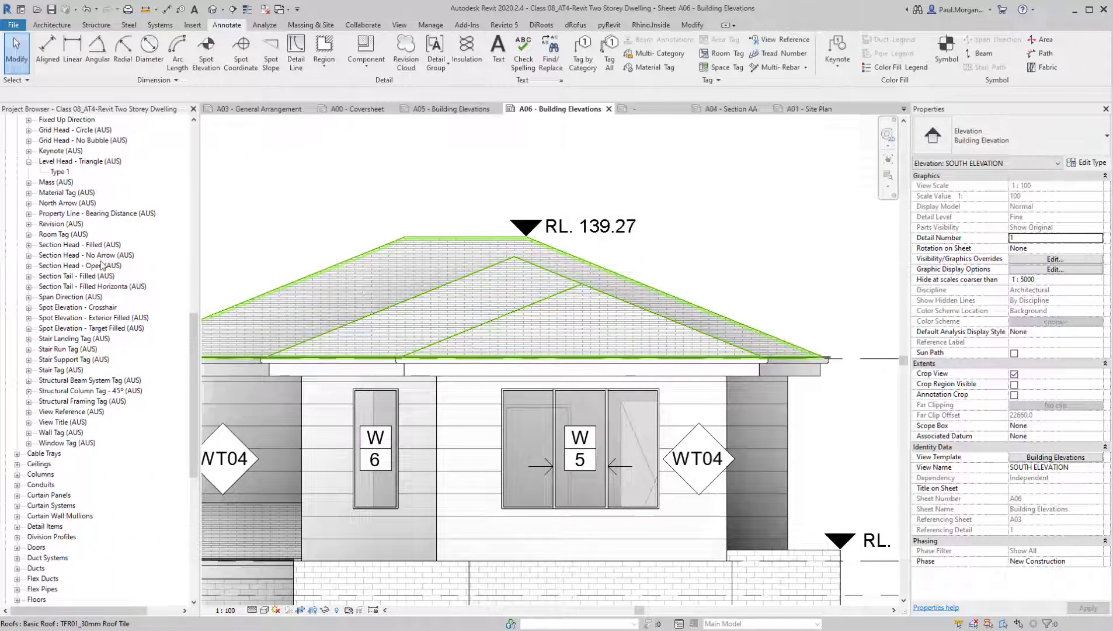
pyautogui.scroll(8, 72, 303)
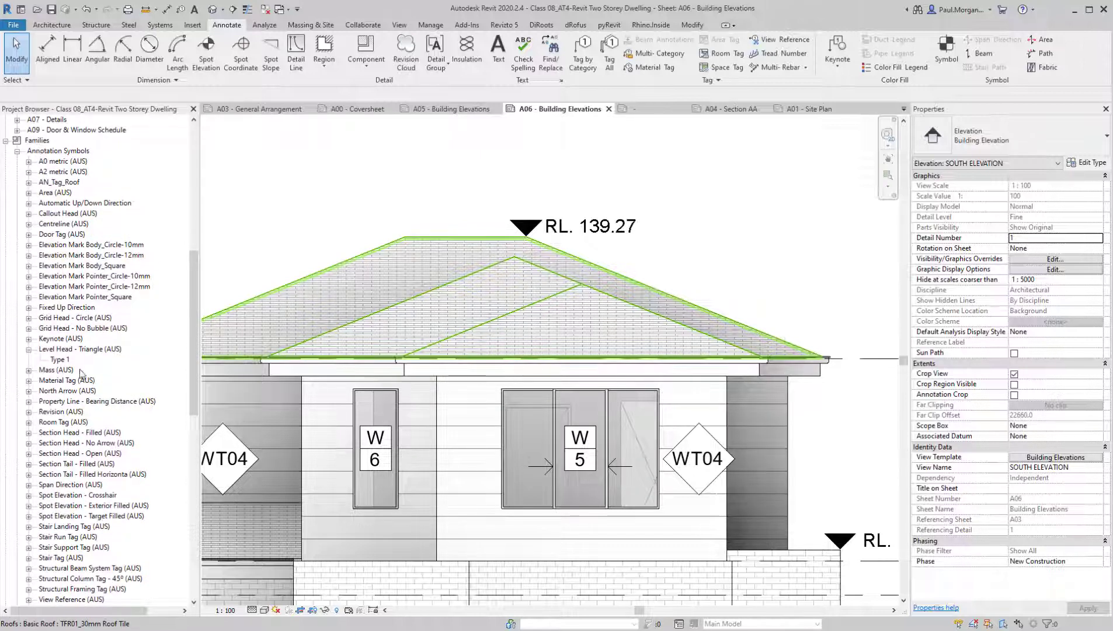
pyautogui.scroll(-2, 75, 426)
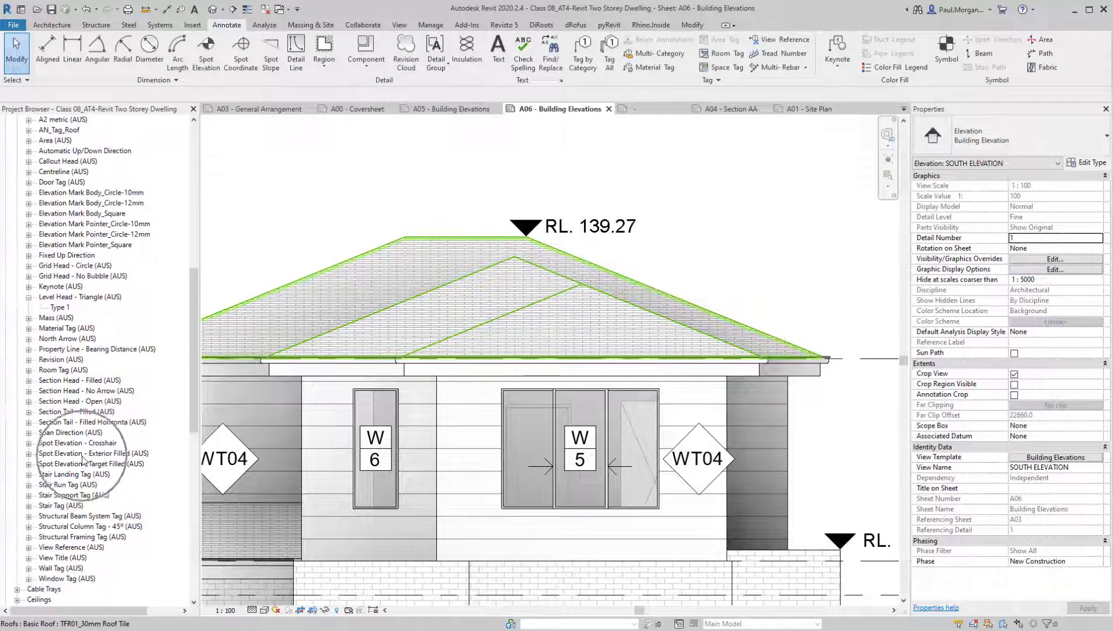
pyautogui.rightClick(51, 450)
pyautogui.click(96, 507)
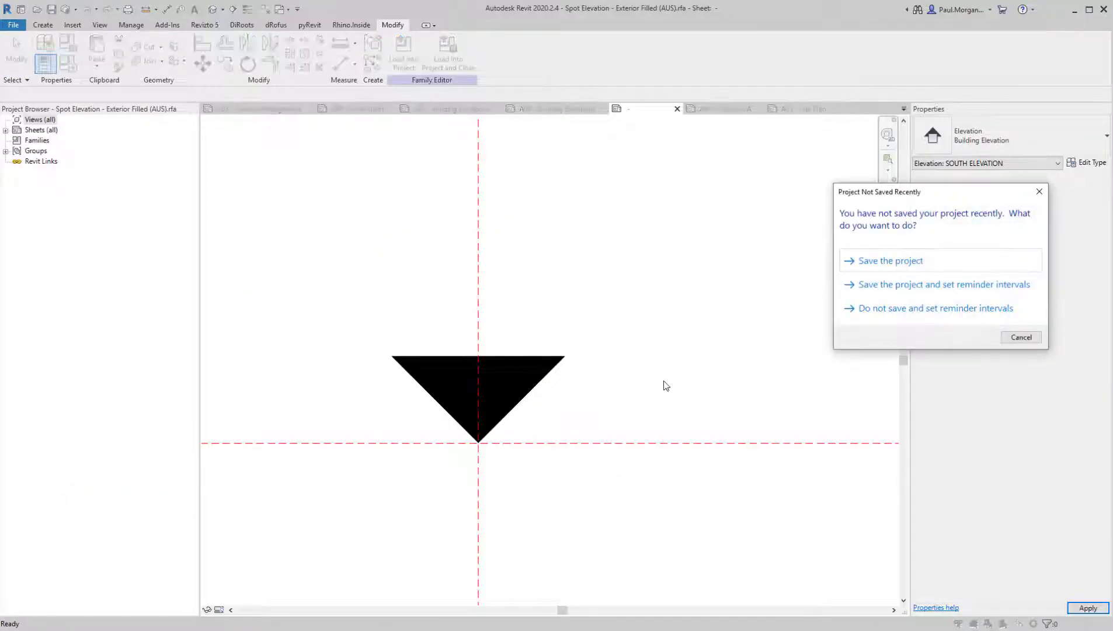
pyautogui.press('Escape')
# Examine the symbol family's filled triangle region and its annotation category visibility settings
pyautogui.moveTo(497, 391); pyautogui.dragTo(569, 389, button='middle')
pyautogui.click(569, 389)
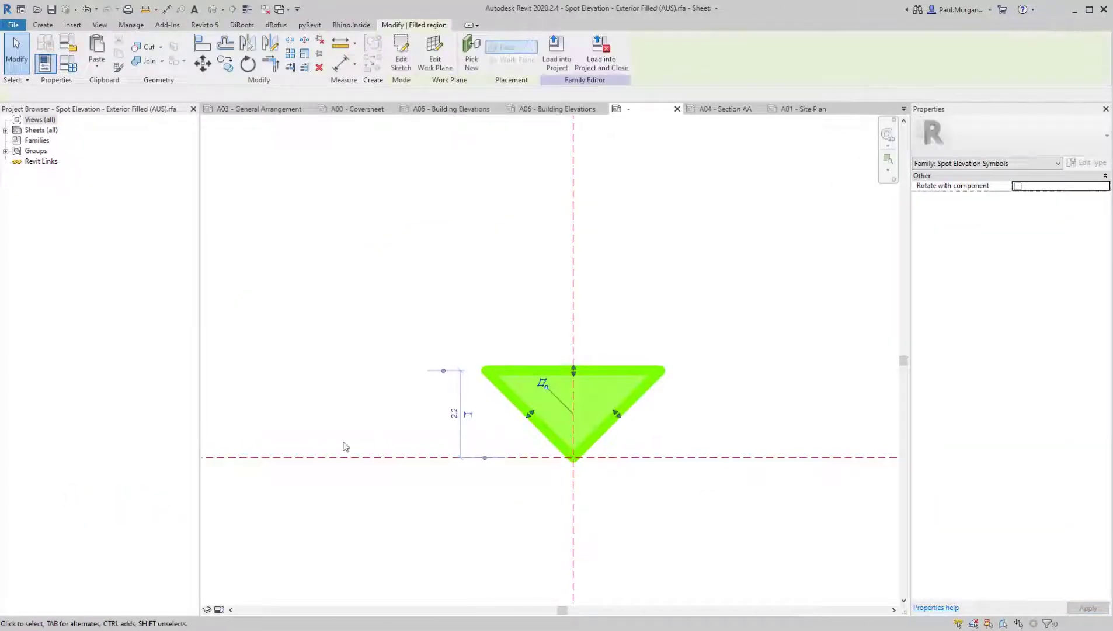
pyautogui.click(614, 509)
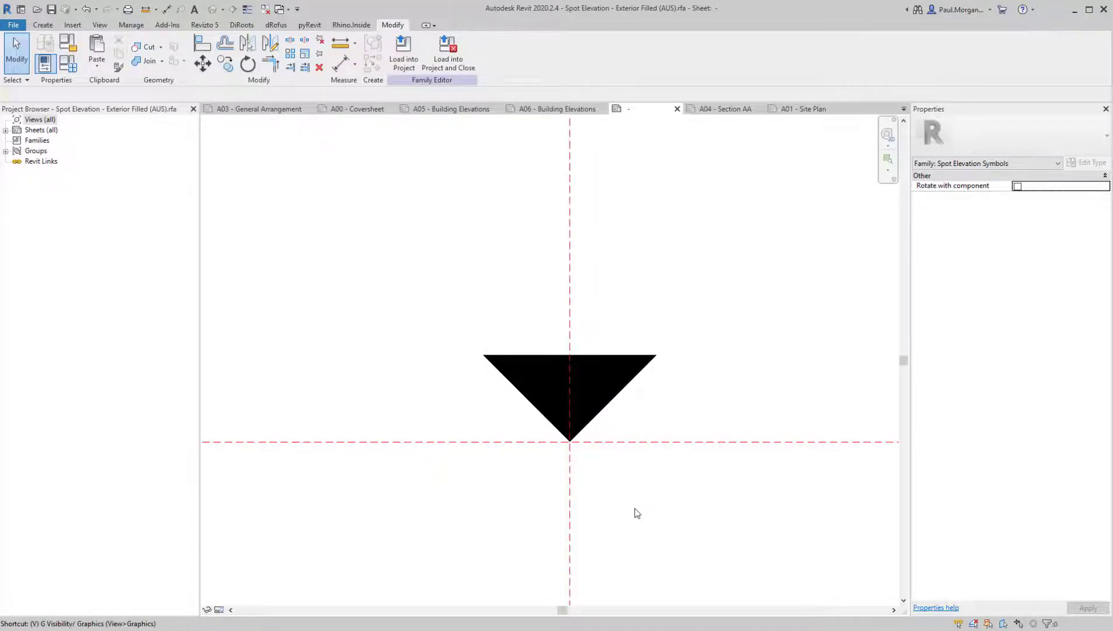
pyautogui.press('g')
pyautogui.click(275, 88)
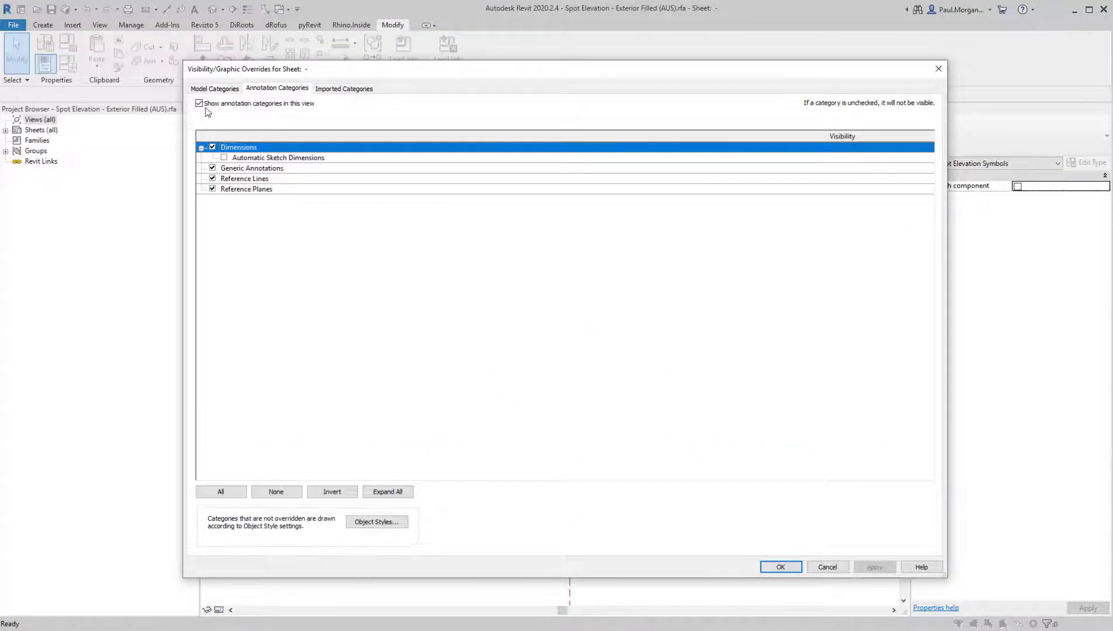
pyautogui.click(202, 105)
pyautogui.click(201, 105)
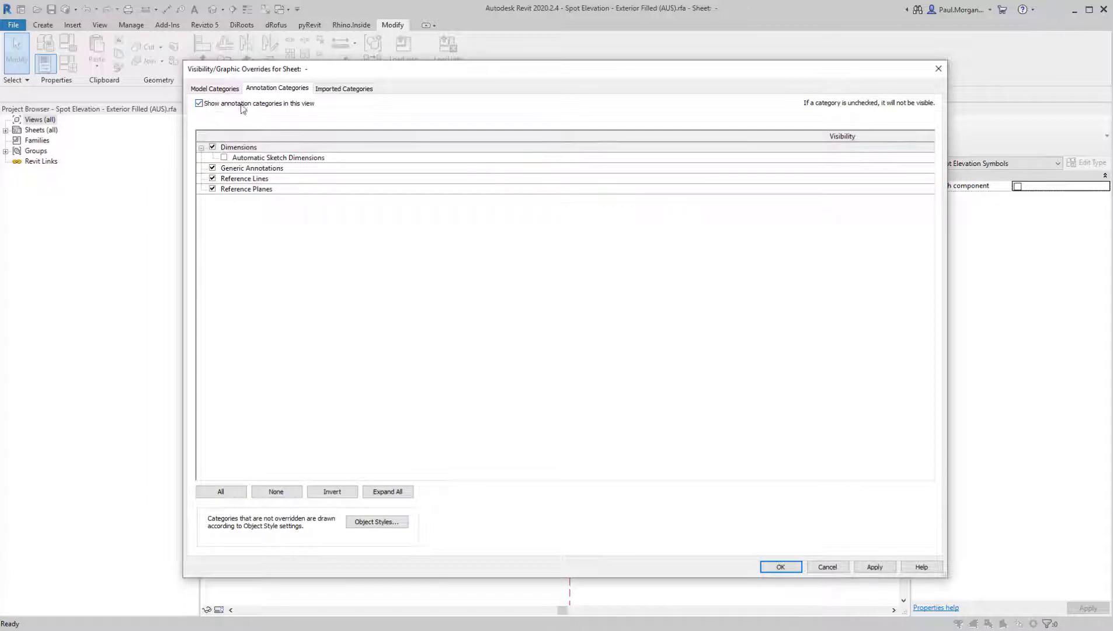
pyautogui.click(782, 567)
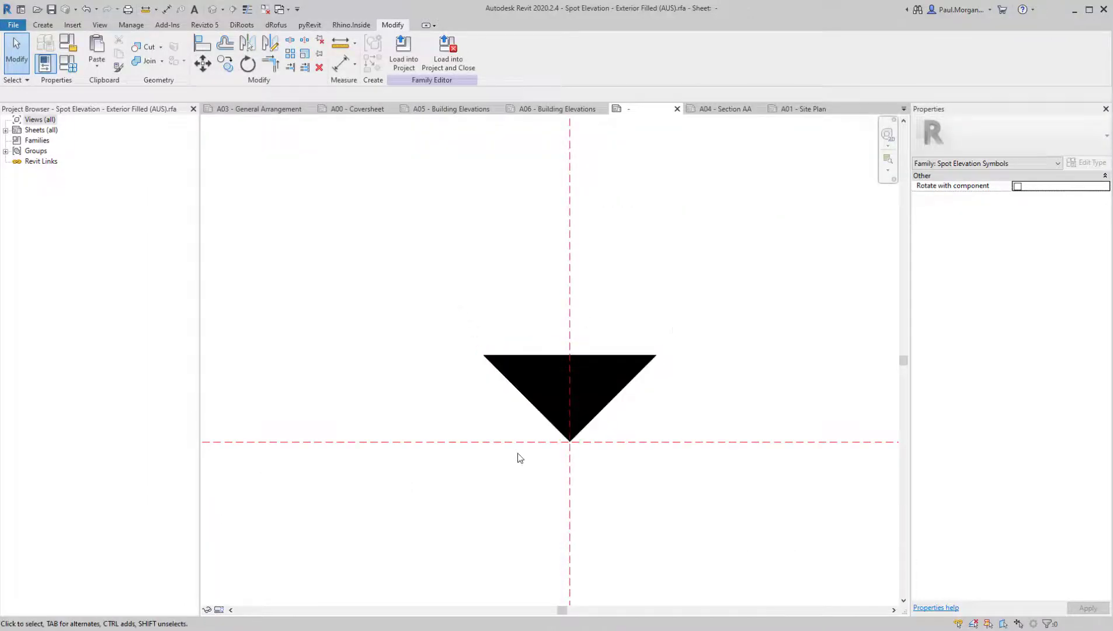
# Check the triangular filled region once more and load the symbol family back into the project
pyautogui.click(589, 422)
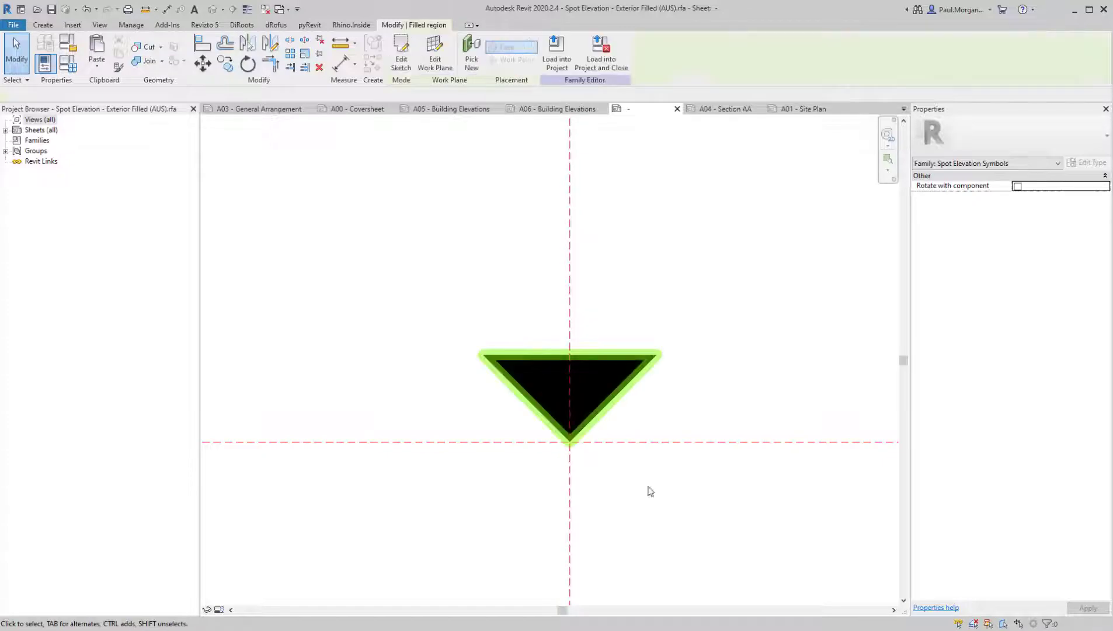
pyautogui.click(608, 260)
pyautogui.click(402, 57)
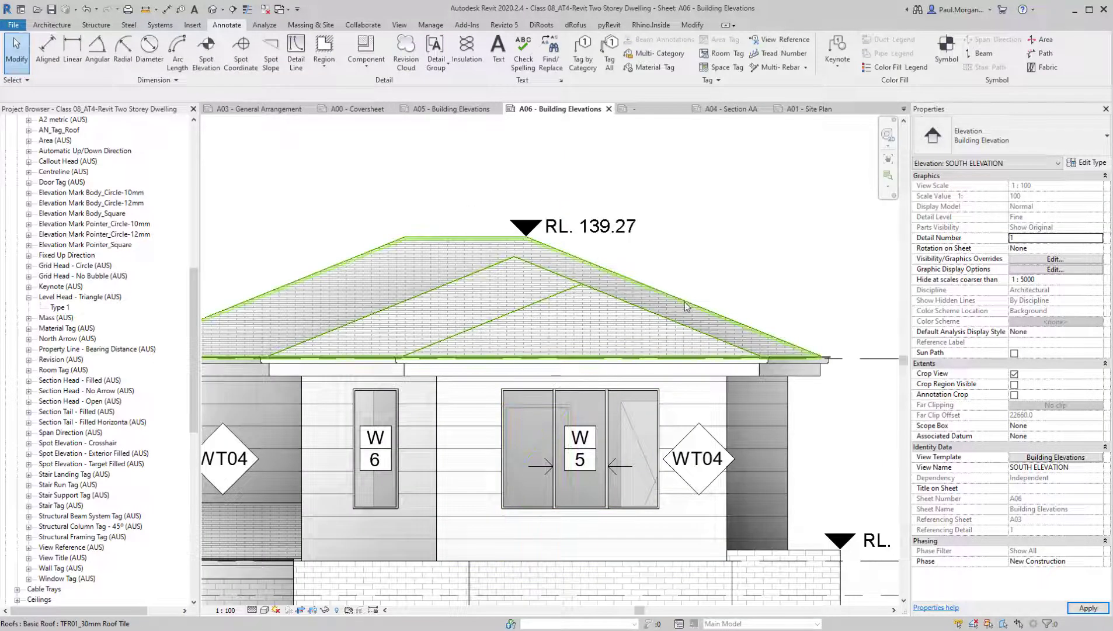
# Add an aligned dimension from the parapet top to the brick veneer slab edge, placed clear of the building on the parapet side
pyautogui.scroll(-3, 681, 316)
pyautogui.moveTo(682, 316); pyautogui.dragTo(619, 271, button='middle')
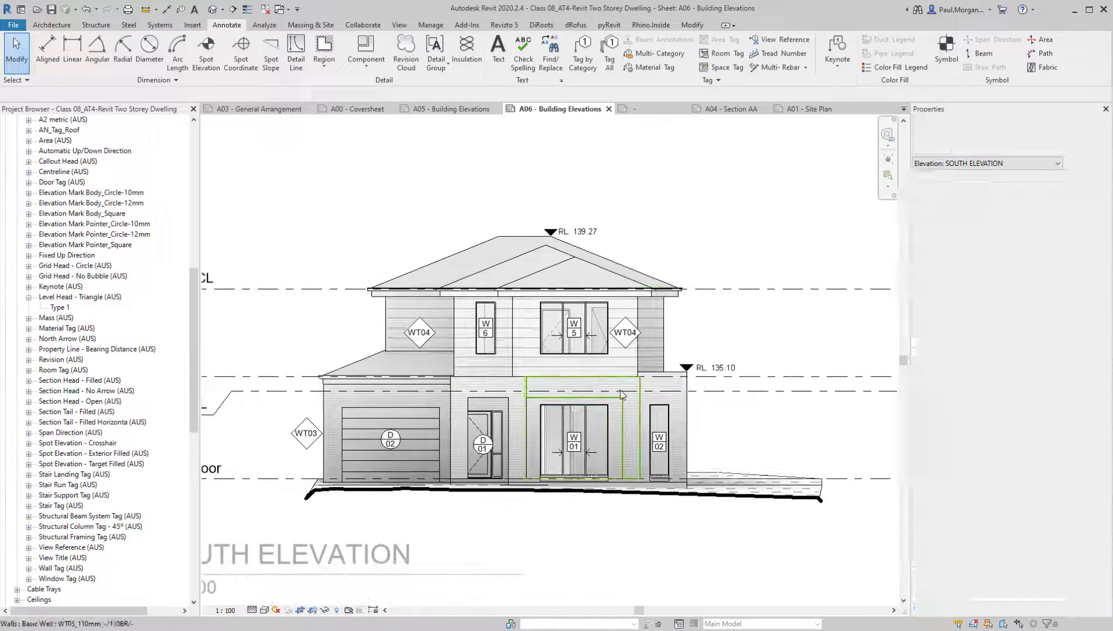
pyautogui.moveTo(584, 406); pyautogui.dragTo(577, 394, button='middle')
pyautogui.moveTo(626, 430); pyautogui.dragTo(601, 415, button='middle')
pyautogui.moveTo(642, 486); pyautogui.dragTo(660, 508, button='middle')
pyautogui.scroll(-1, 795, 509)
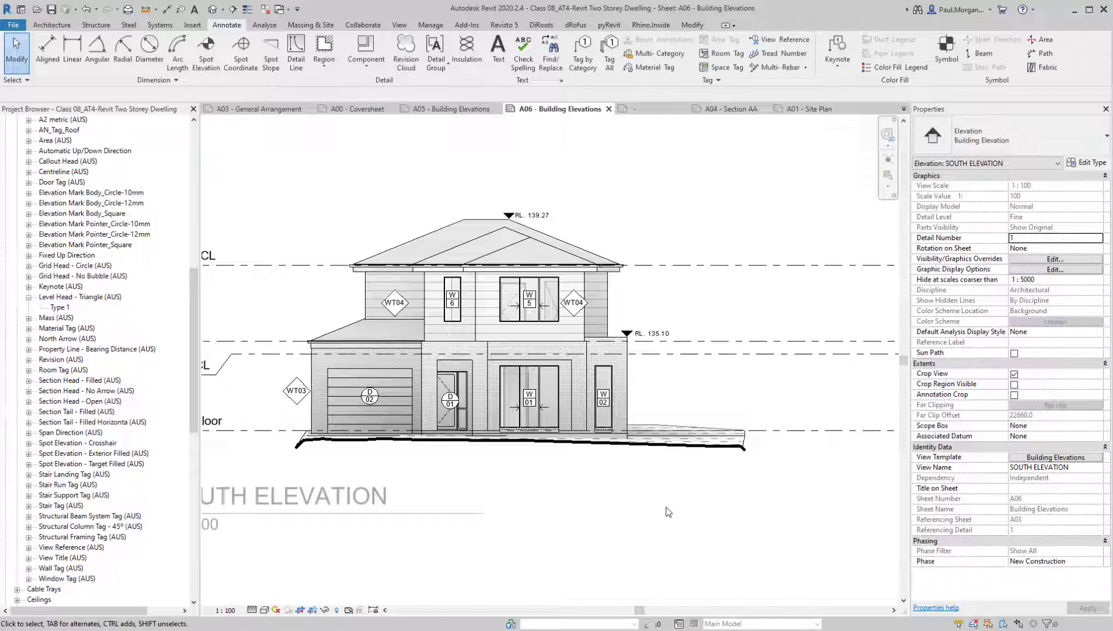
pyautogui.press('d')
pyautogui.press('i')
pyautogui.moveTo(669, 511); pyautogui.dragTo(789, 512, button='middle')
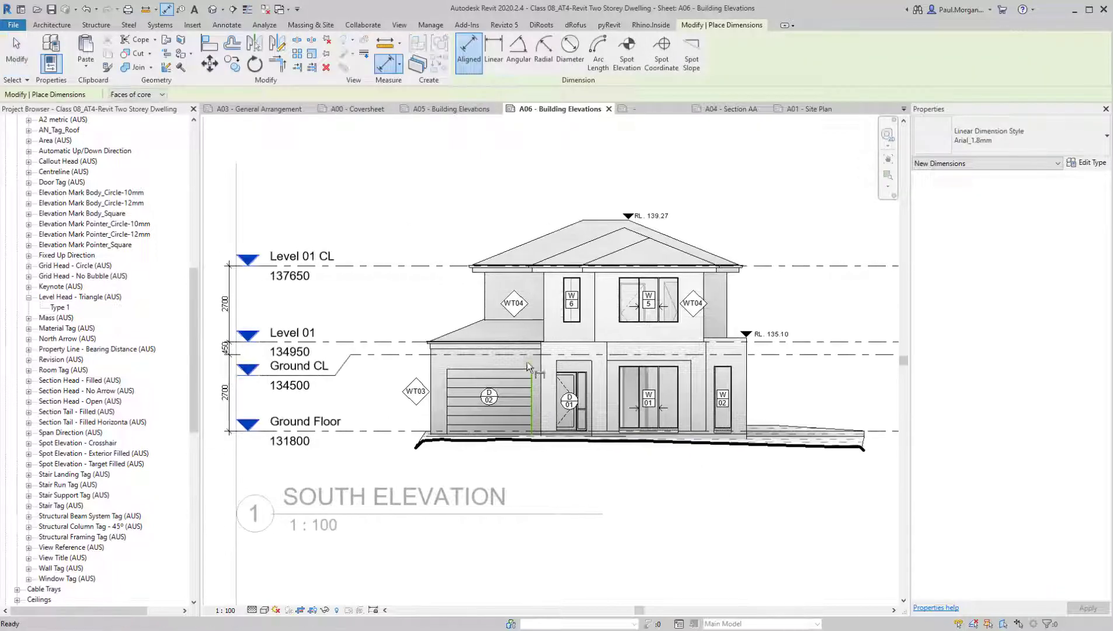
pyautogui.scroll(3, 753, 351)
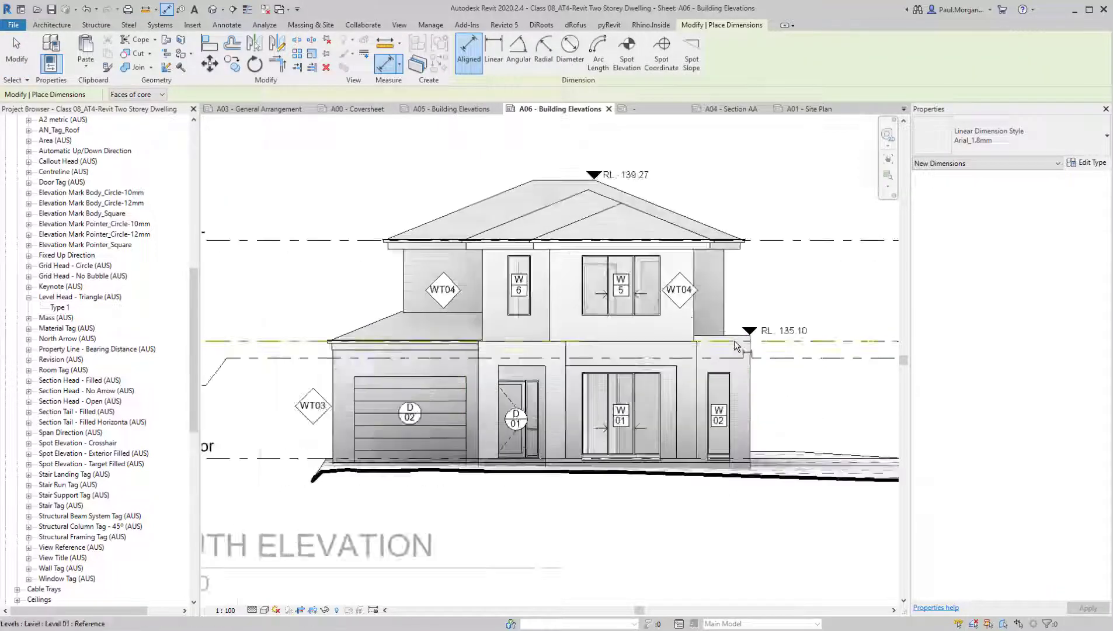
pyautogui.click(756, 507)
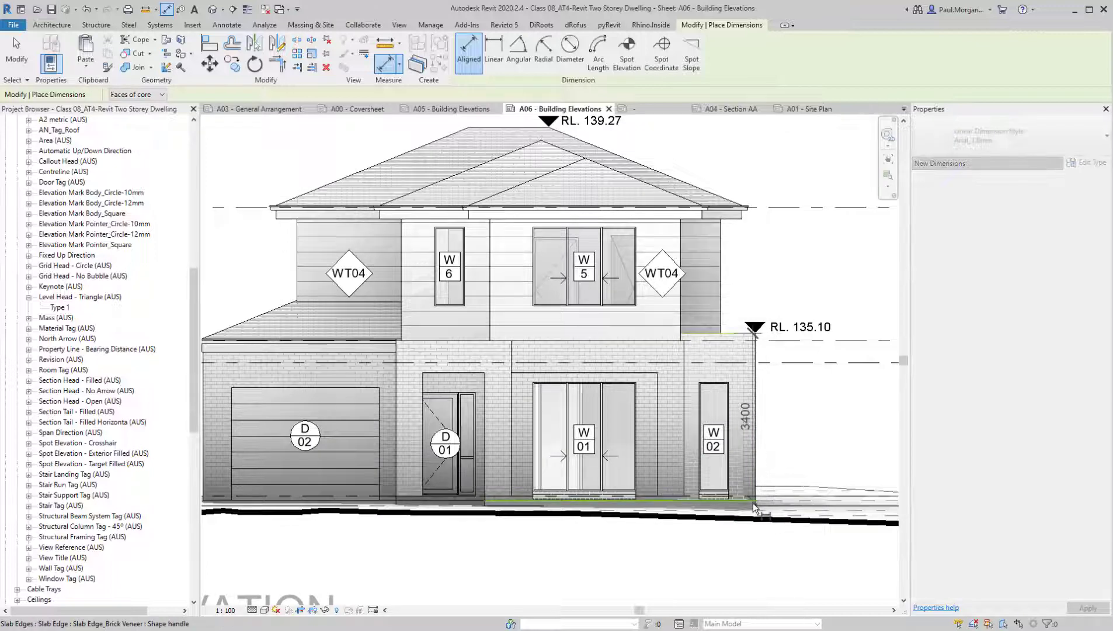
pyautogui.scroll(-2, 755, 507)
pyautogui.moveTo(844, 469); pyautogui.dragTo(635, 452, button='middle')
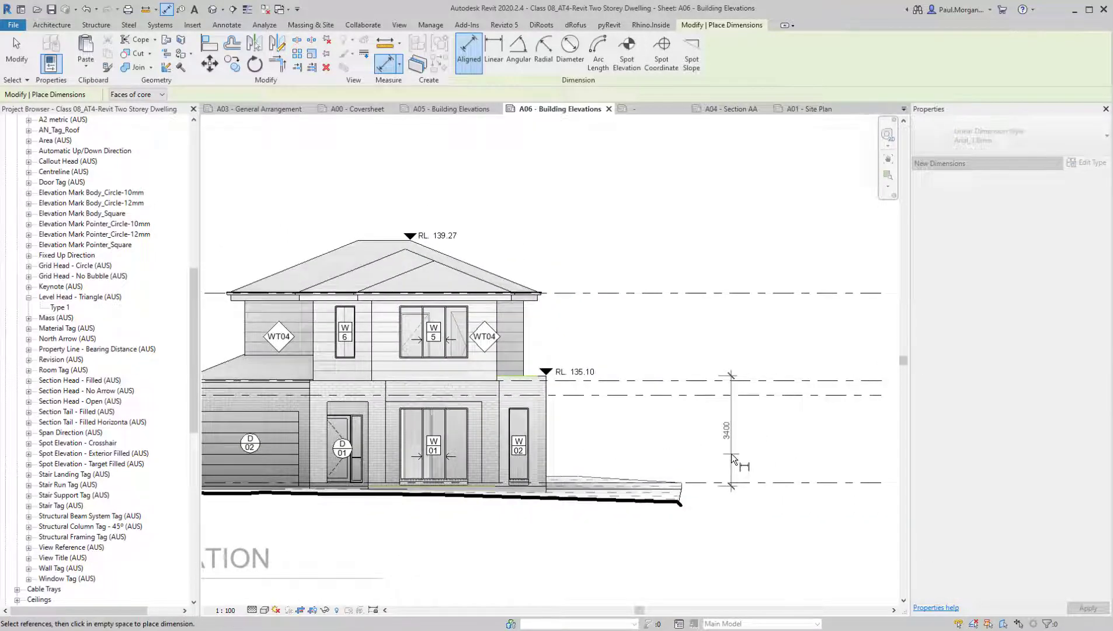
pyautogui.click(731, 456)
# Dimension the height from the brick veneer slab edge to the upper roof gutter, placed just outside the parapet dimension
pyautogui.moveTo(701, 422); pyautogui.dragTo(768, 414, button='middle')
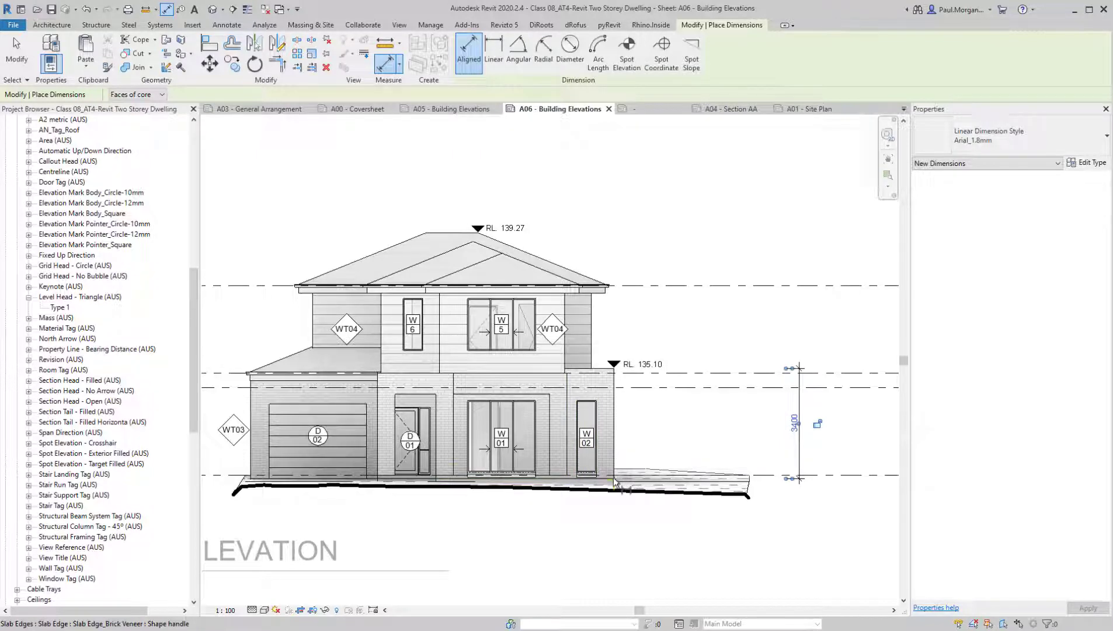
pyautogui.click(614, 482)
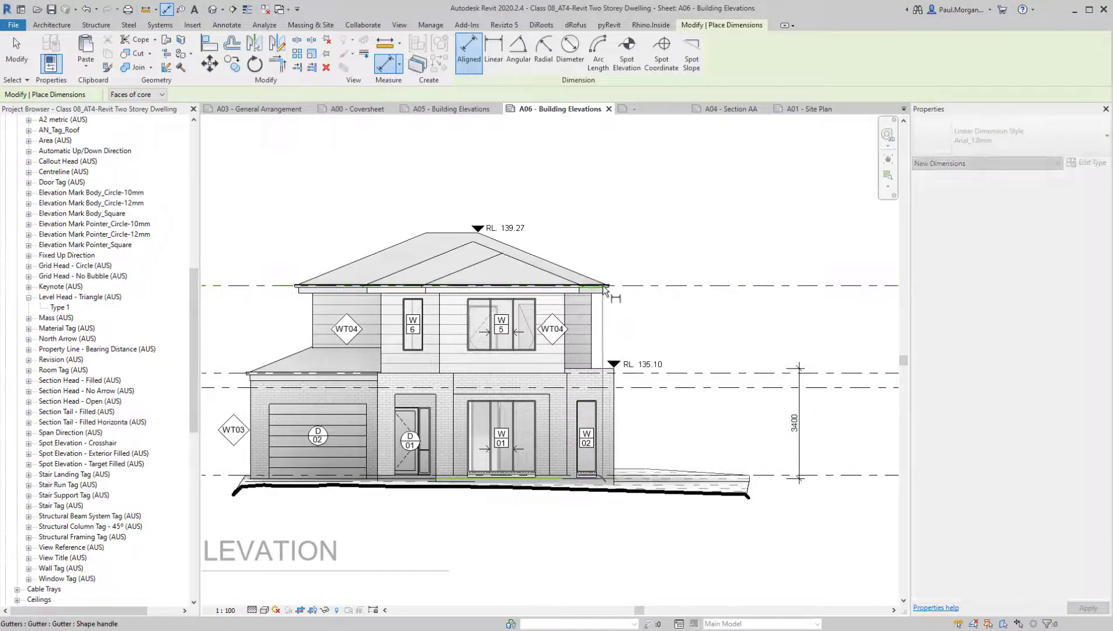
pyautogui.click(600, 285)
pyautogui.click(832, 411)
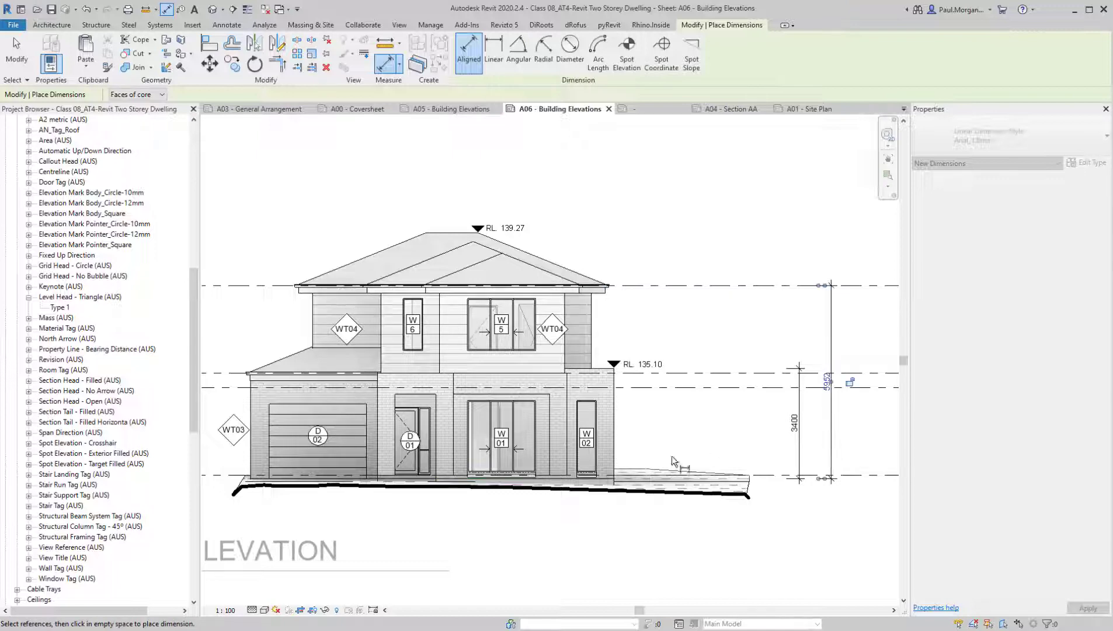
# Dimension the overall height from the roof ridge to the slab edge, outside the gutter dimension, and finish dimensioning
pyautogui.click(473, 233)
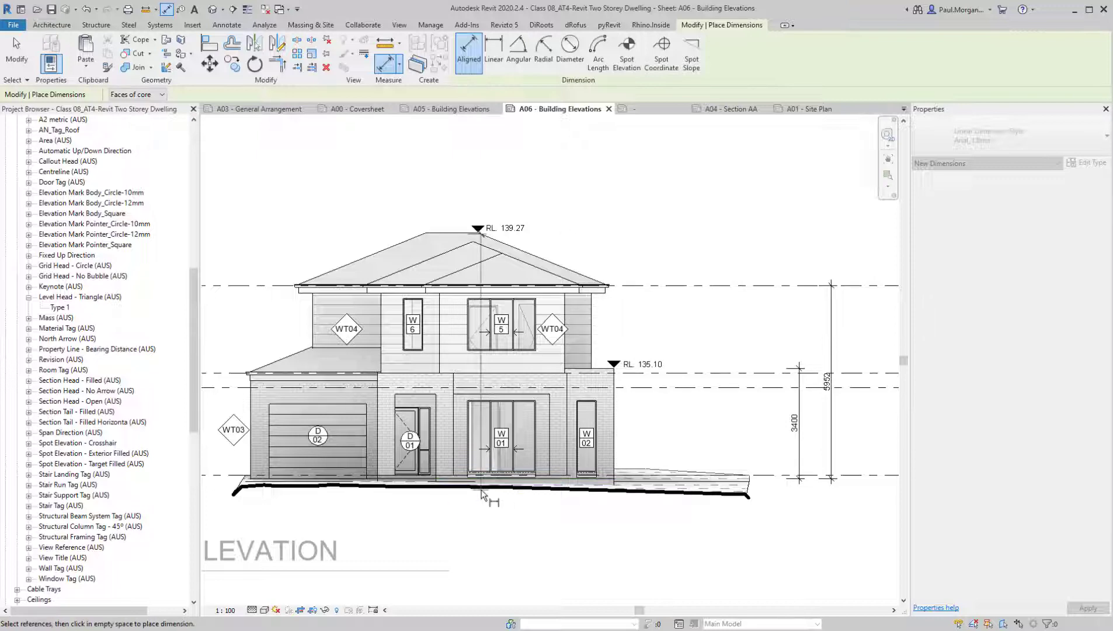
pyautogui.click(445, 481)
pyautogui.moveTo(737, 448); pyautogui.dragTo(507, 464, button='middle')
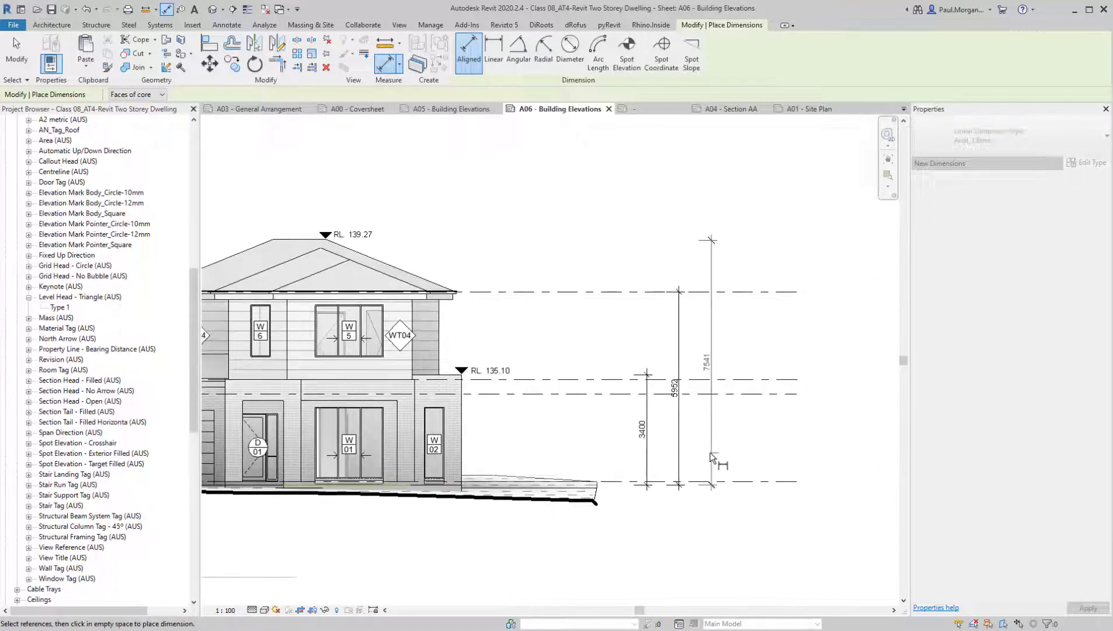
pyautogui.click(712, 459)
pyautogui.press('Escape')
pyautogui.press('Escape')
# Check how the overall building height dimension's text is set up on the East Elevation of sheet A05, leaving it unmodified
pyautogui.moveTo(725, 383)
pyautogui.mouseDown(button='middle')
pyautogui.moveTo(747, 416)
pyautogui.moveTo(768, 413)
pyautogui.mouseUp(button='middle')
pyautogui.scroll(6, 759, 412)
pyautogui.scroll(-3, 709, 388)
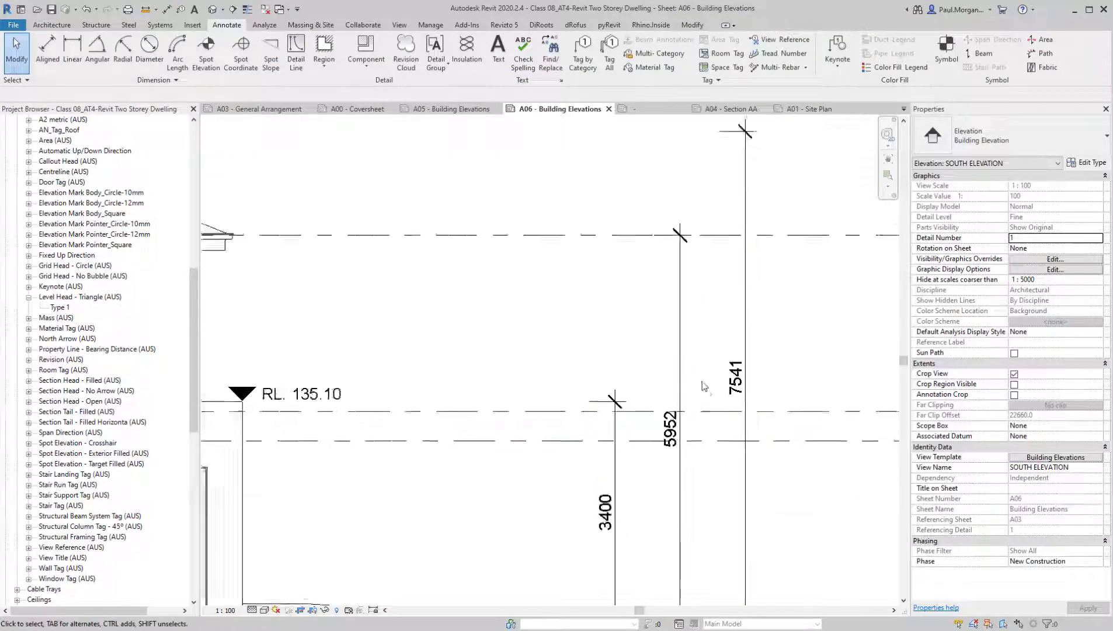
pyautogui.moveTo(580, 315); pyautogui.dragTo(575, 334, button='middle')
pyautogui.click(447, 109)
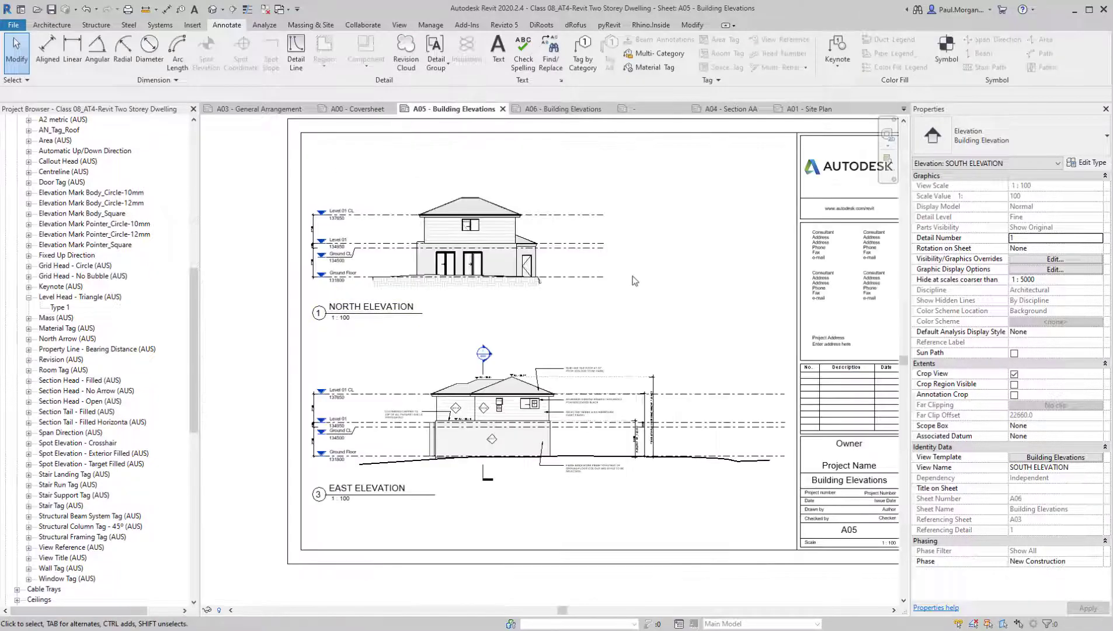
pyautogui.scroll(5, 596, 390)
pyautogui.scroll(3, 596, 383)
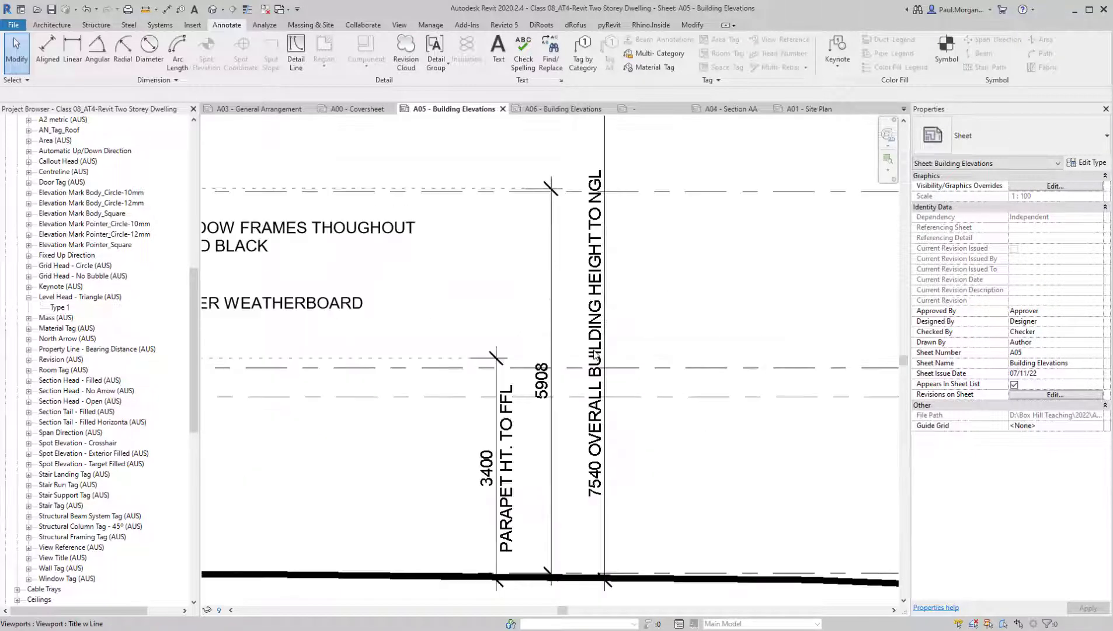
pyautogui.doubleClick(594, 400)
pyautogui.click(593, 400)
pyautogui.click(594, 400)
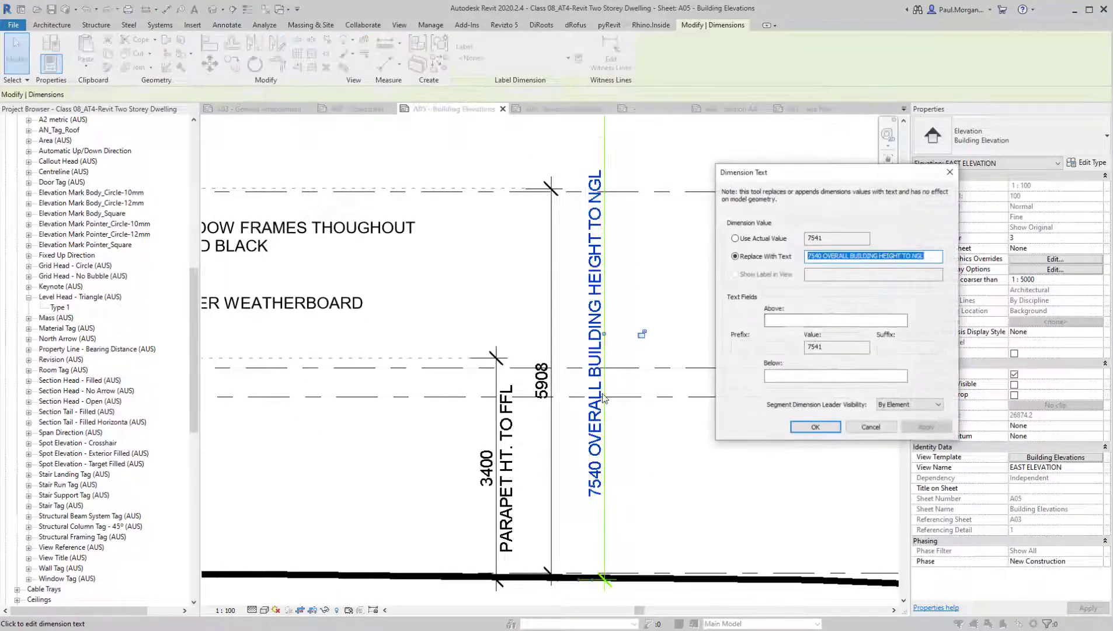
pyautogui.click(871, 427)
pyautogui.click(757, 483)
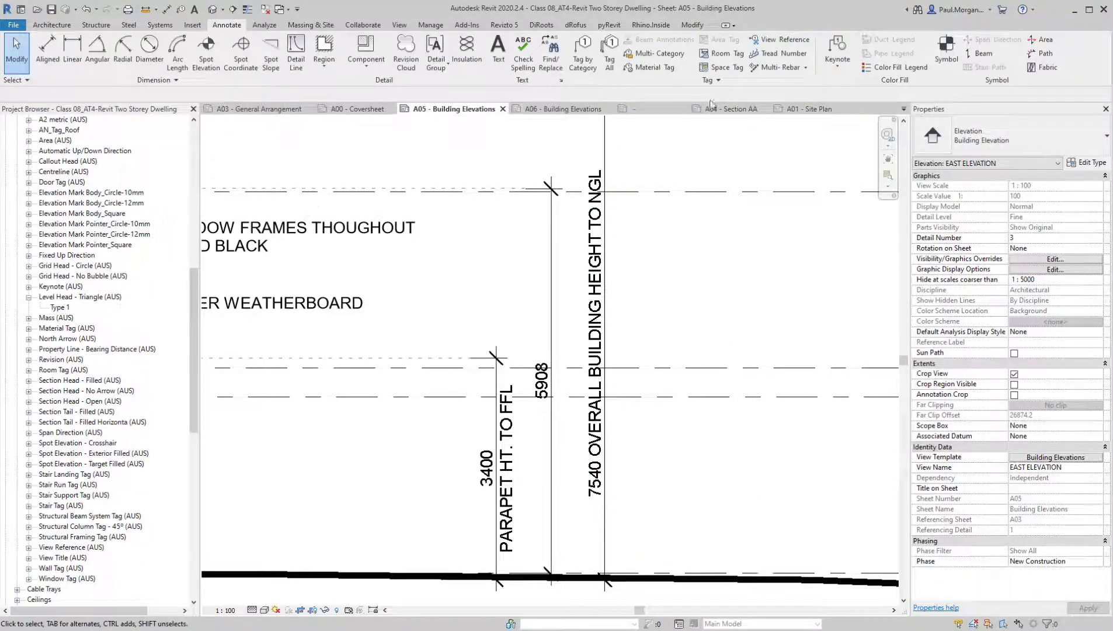
# On sheet A06, add the text OVERALL BUILDING HEIGHT TO NGL below the value of the South Elevation's ridge height dimension
pyautogui.click(571, 109)
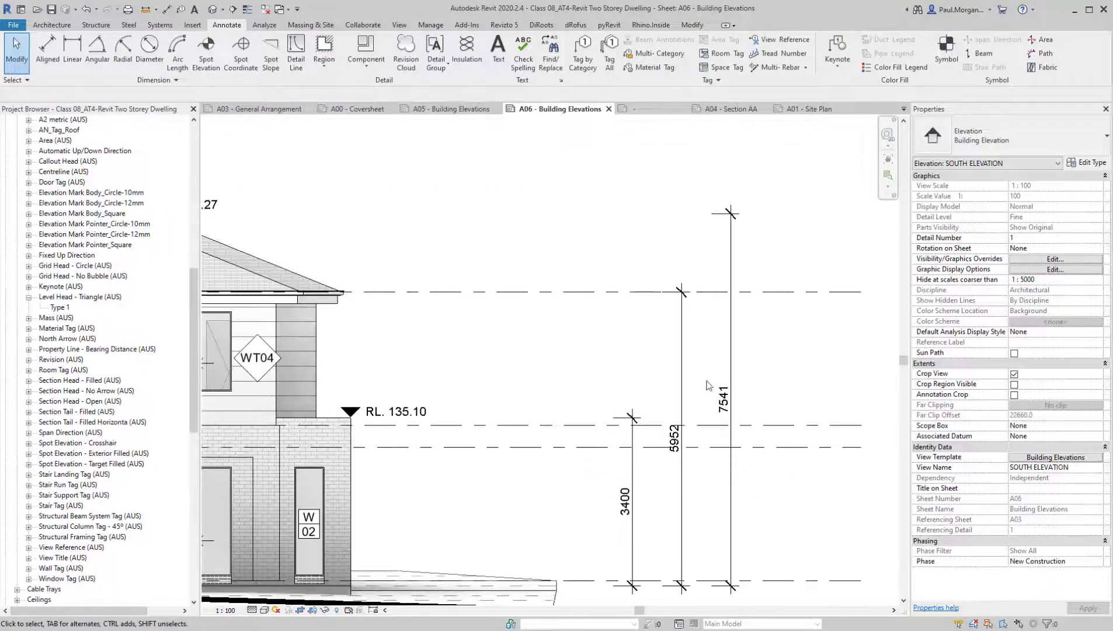
pyautogui.click(724, 399)
pyautogui.click(723, 406)
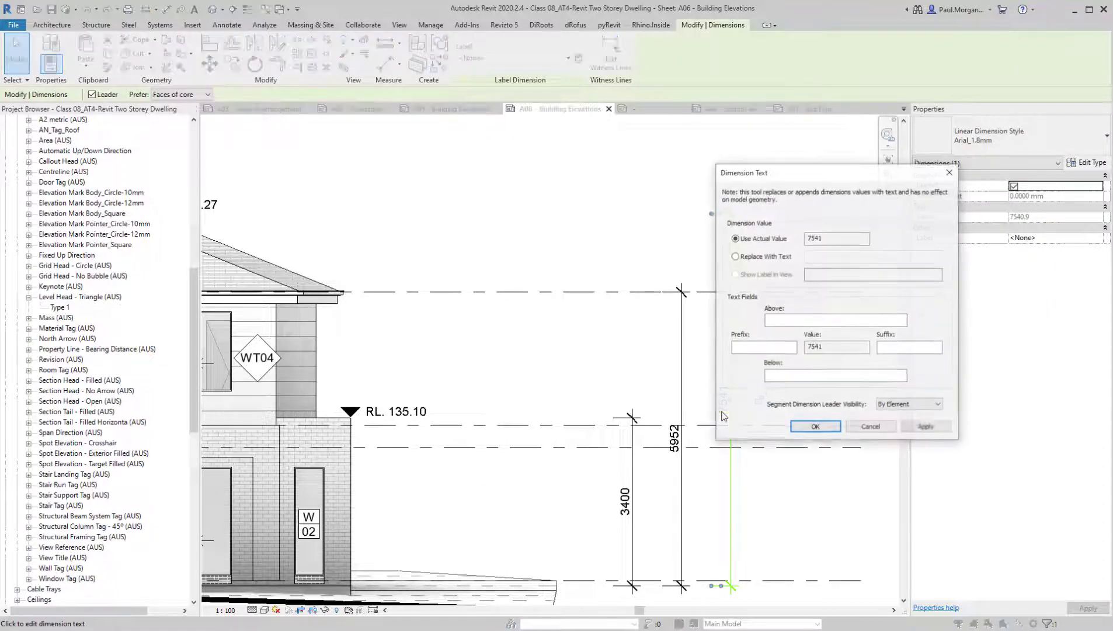
pyautogui.click(781, 374)
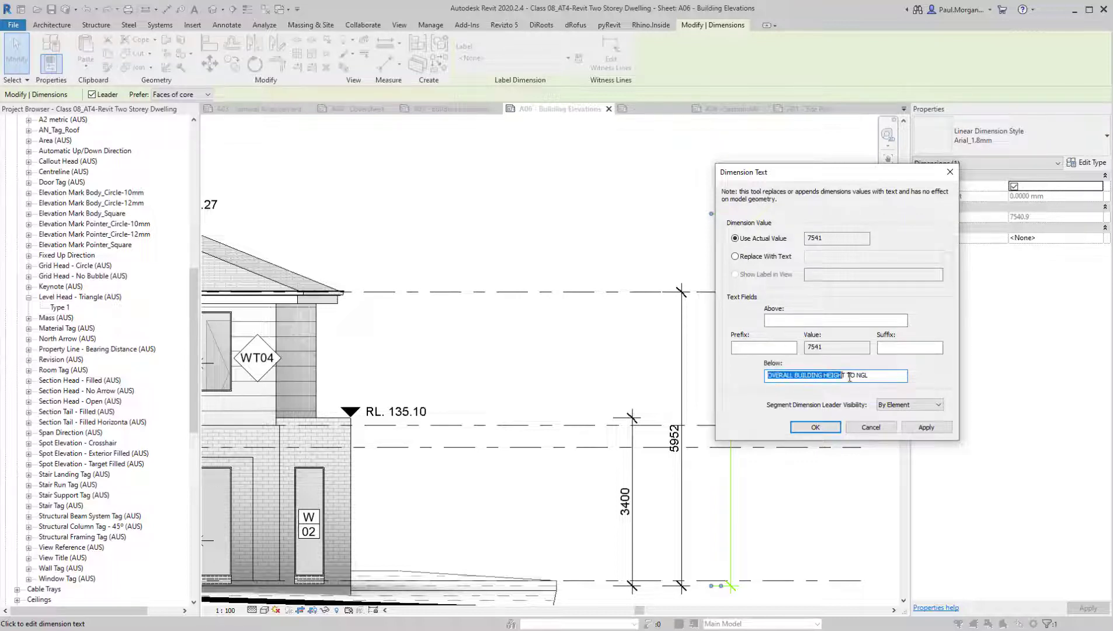
pyautogui.click(817, 428)
pyautogui.press('Escape')
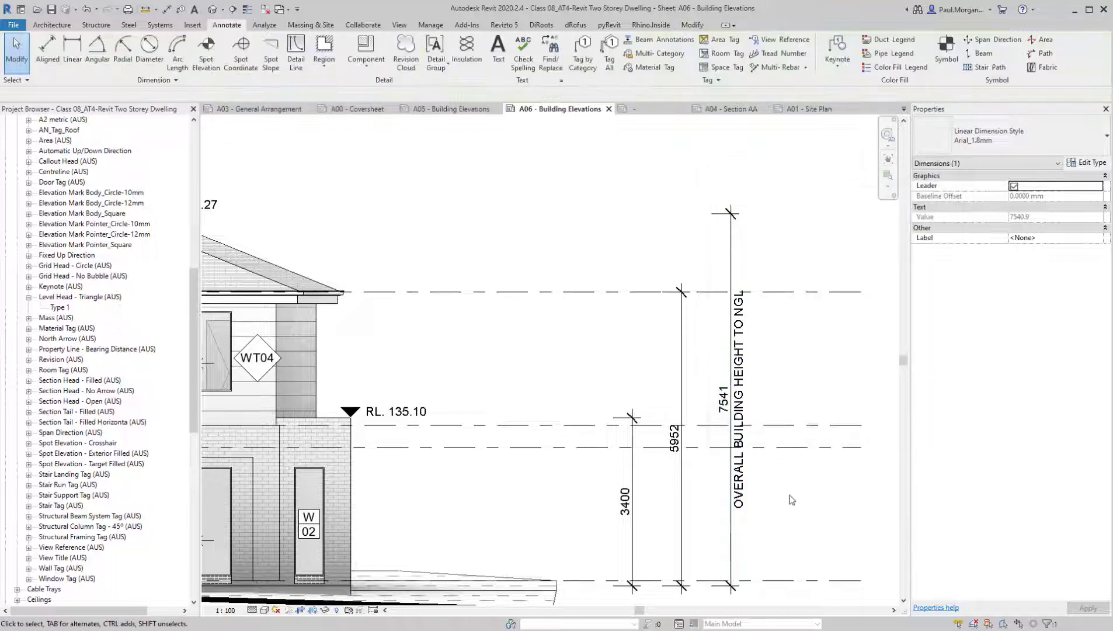
# Examine the overall height and gutter height dimensions beside the South Elevation
pyautogui.scroll(-3, 677, 541)
pyautogui.scroll(2, 676, 542)
pyautogui.click(788, 379)
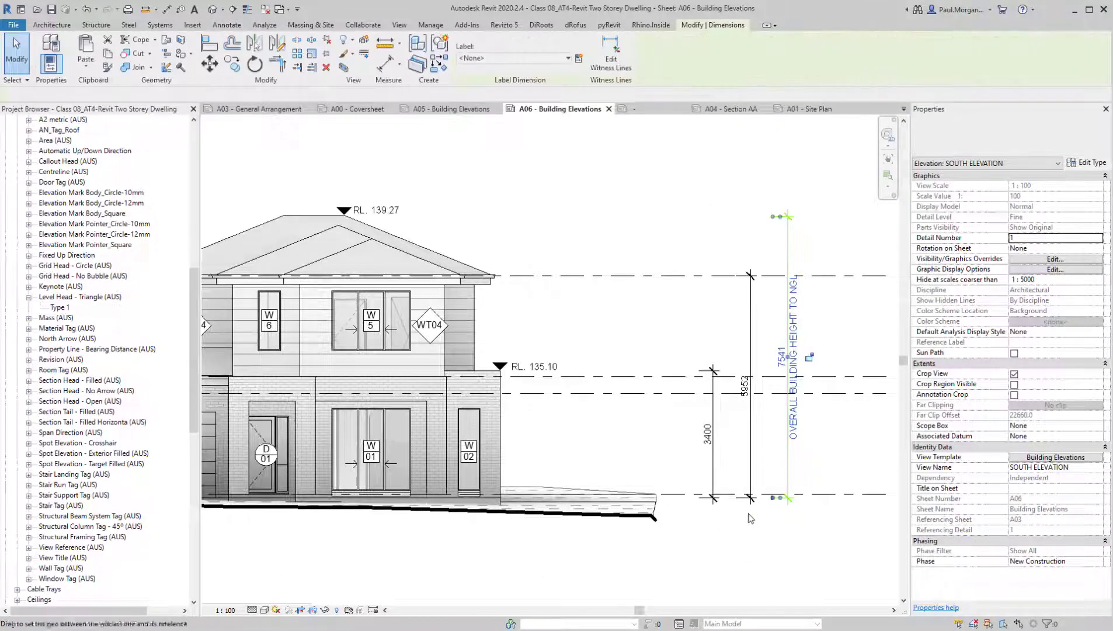
pyautogui.moveTo(775, 503)
pyautogui.mouseDown()
pyautogui.moveTo(573, 539)
pyautogui.moveTo(366, 529)
pyautogui.moveTo(361, 514)
pyautogui.mouseUp()
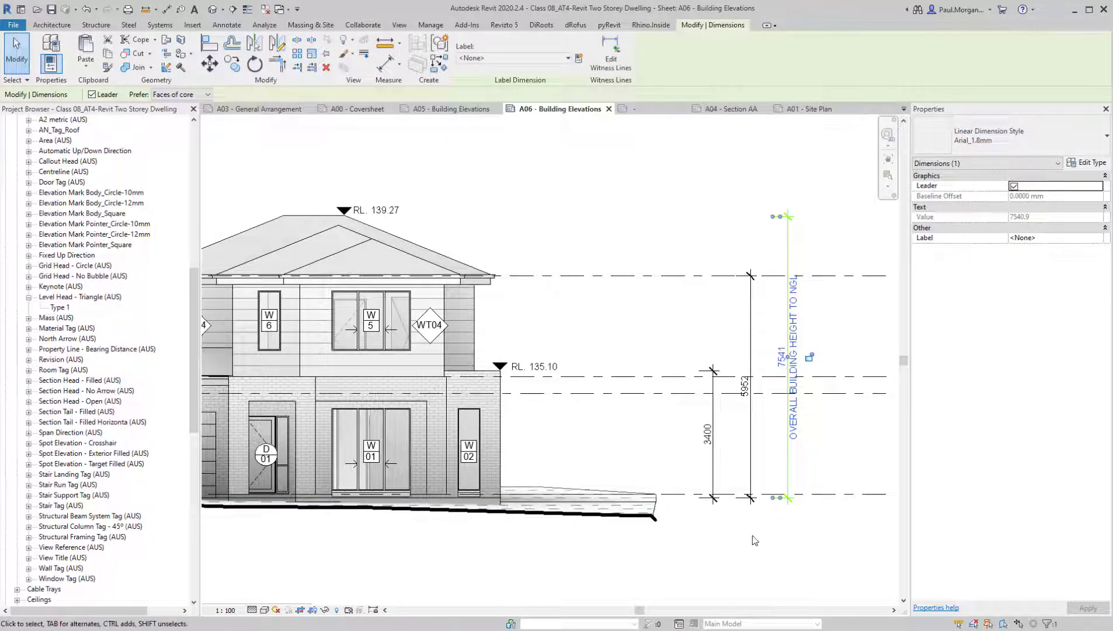
pyautogui.click(753, 539)
pyautogui.moveTo(582, 435); pyautogui.dragTo(754, 420, button='middle')
pyautogui.click(784, 426)
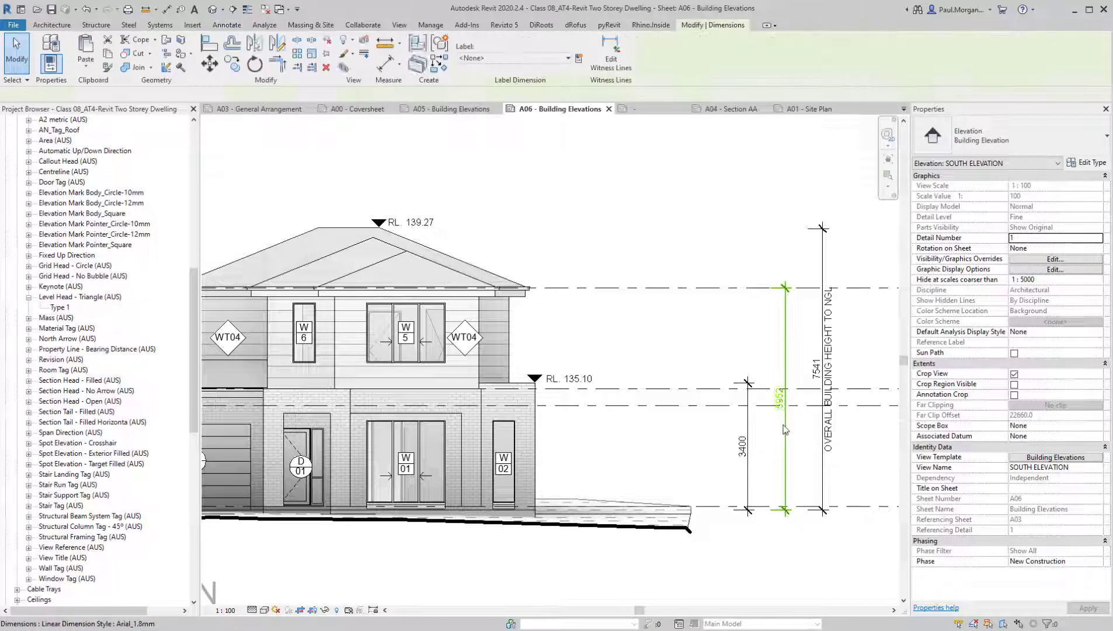
pyautogui.click(731, 352)
pyautogui.moveTo(678, 315); pyautogui.dragTo(704, 371, button='middle')
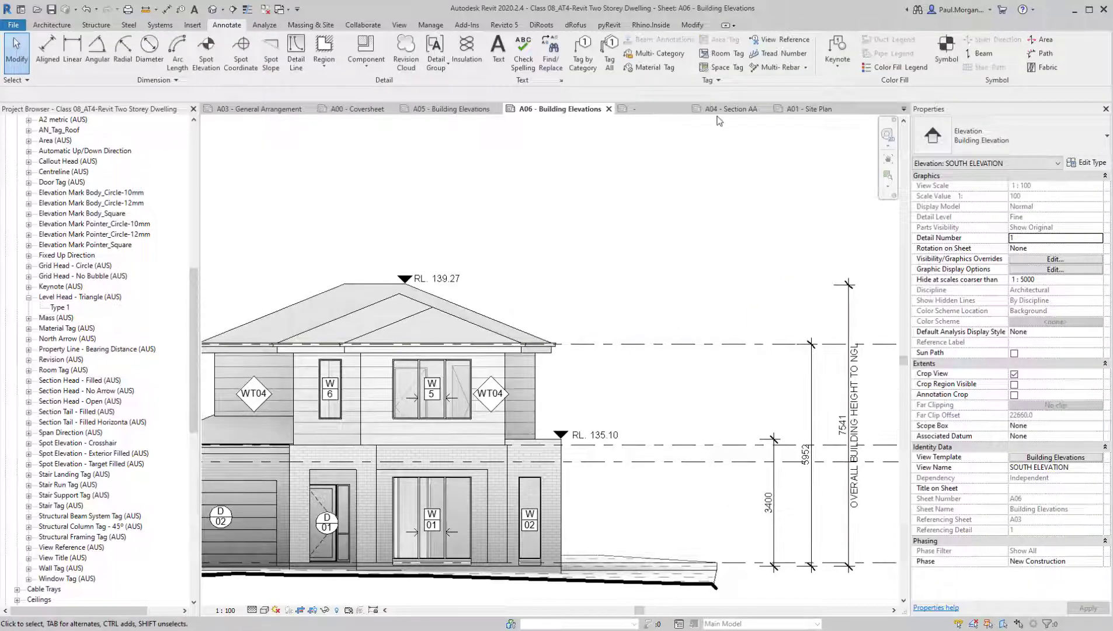
# Look up the text below the parapet height dimension on the East Elevation of sheet A05
pyautogui.click(443, 109)
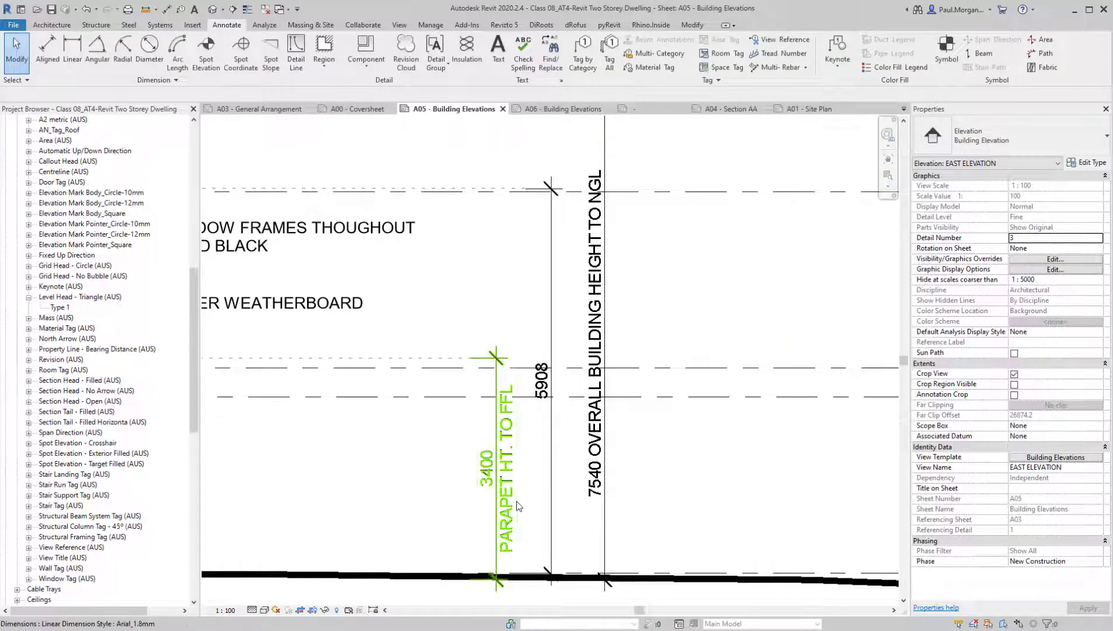
pyautogui.click(506, 540)
pyautogui.moveTo(506, 541); pyautogui.dragTo(680, 469, button='middle')
pyautogui.click(679, 469)
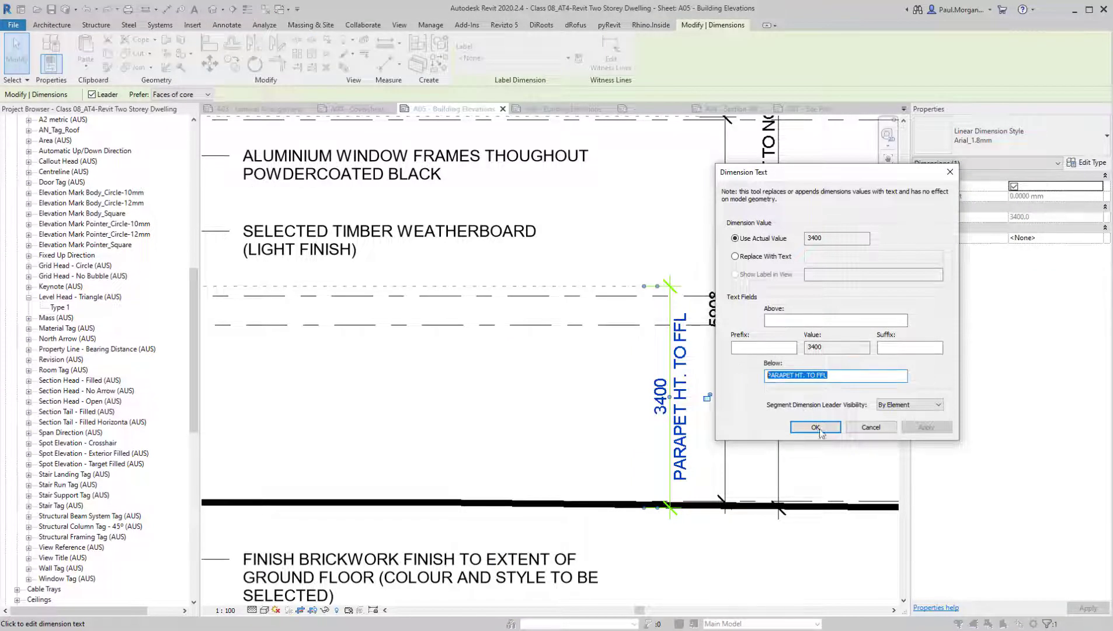
pyautogui.click(815, 427)
pyautogui.click(438, 382)
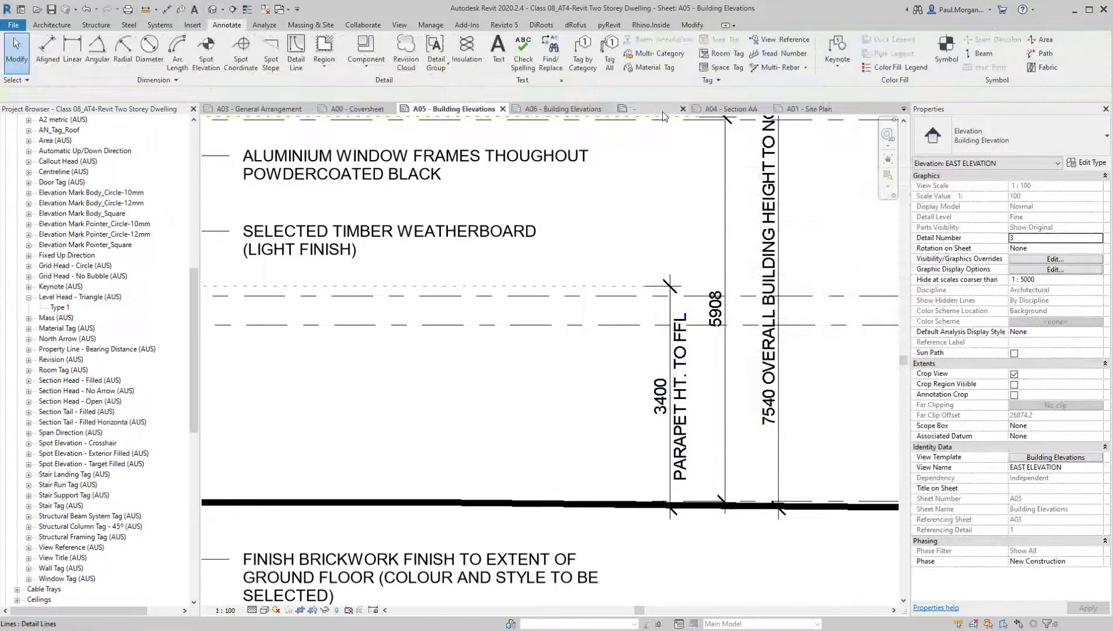
# On sheet A06, add the suffix PARAPET HT. TO FFL to the South Elevation's parapet height dimension
pyautogui.click(561, 109)
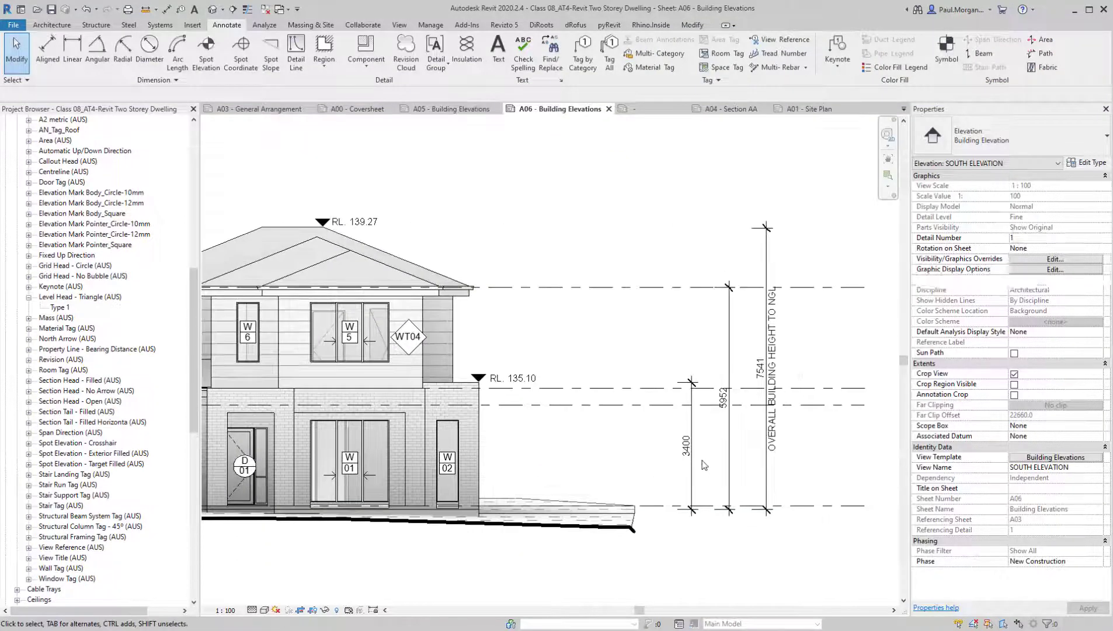
pyautogui.scroll(3, 686, 450)
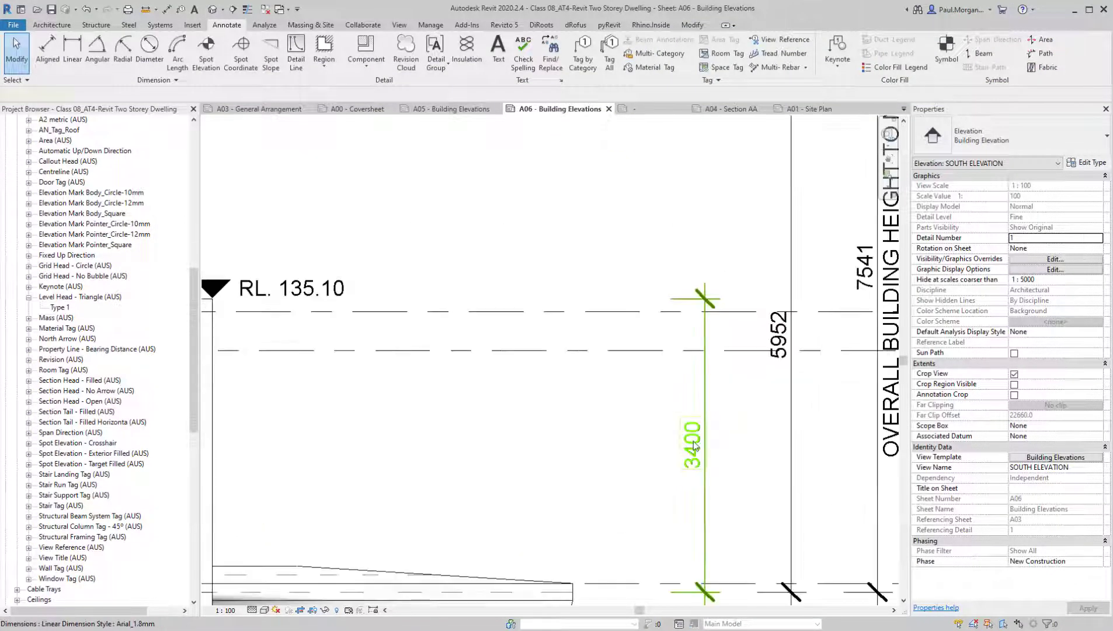
pyautogui.click(687, 448)
pyautogui.click(686, 447)
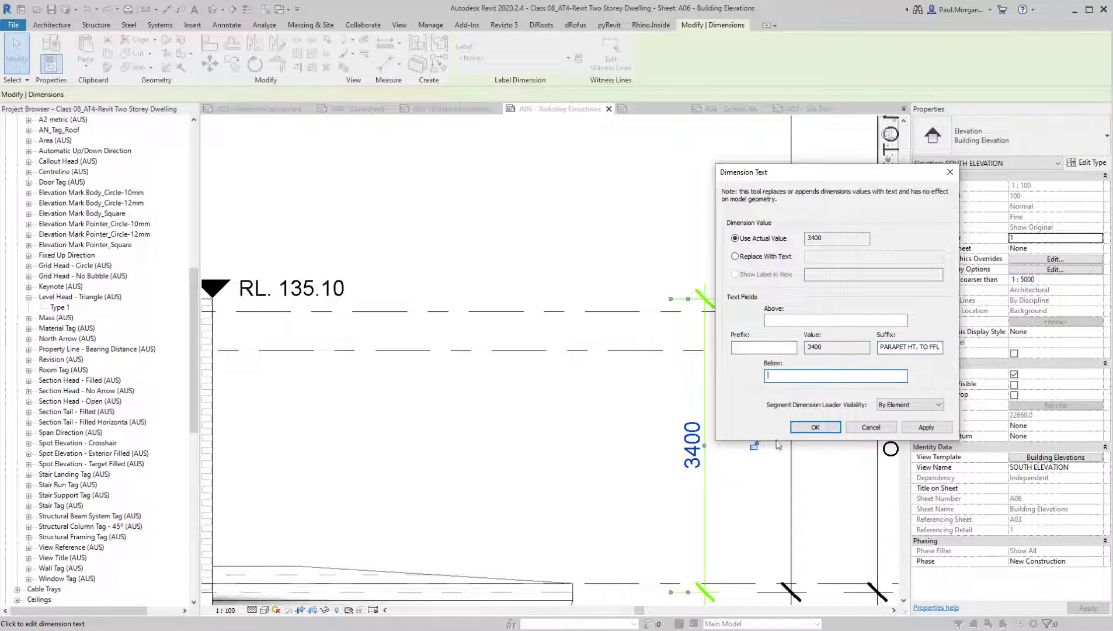
pyautogui.click(826, 429)
pyautogui.press('Escape')
pyautogui.scroll(-3, 571, 528)
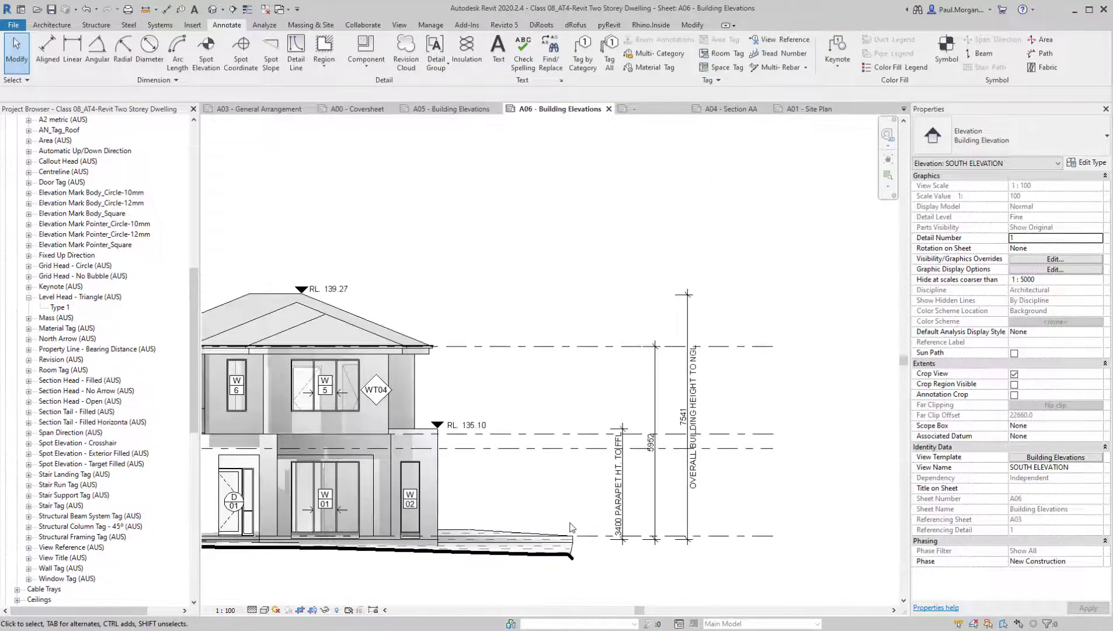
# Draw a horizontal <Hidden> detail line about 12300 mm long from the roof ridge to the upper end of the overall height dimension
pyautogui.moveTo(570, 528); pyautogui.dragTo(633, 509, button='middle')
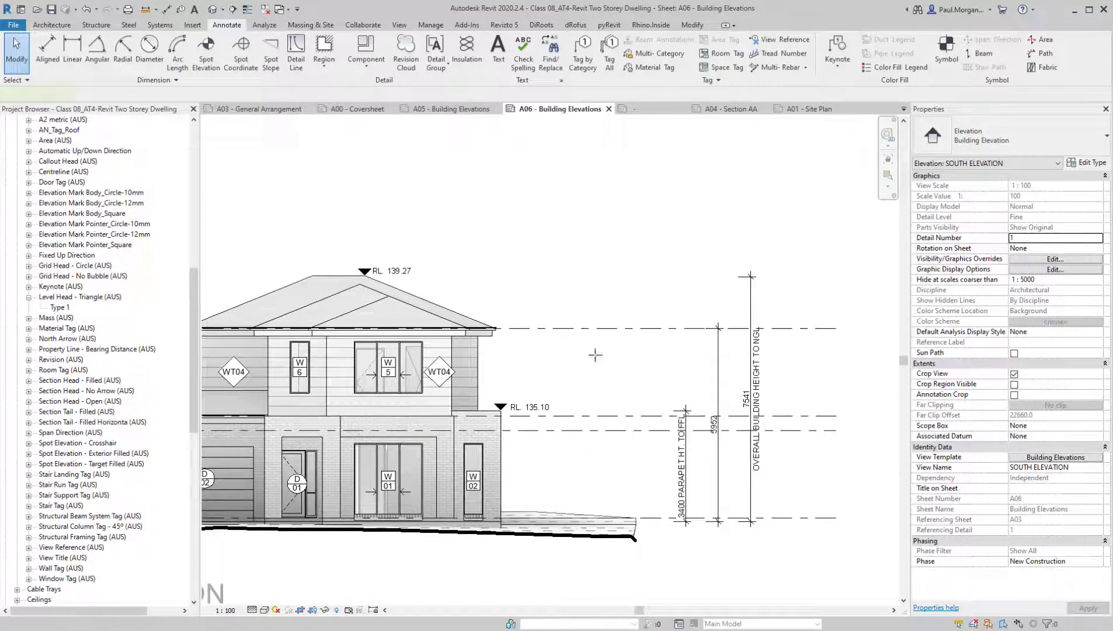
pyautogui.press('d')
pyautogui.press('l')
pyautogui.click(576, 58)
pyautogui.scroll(2, 575, 188)
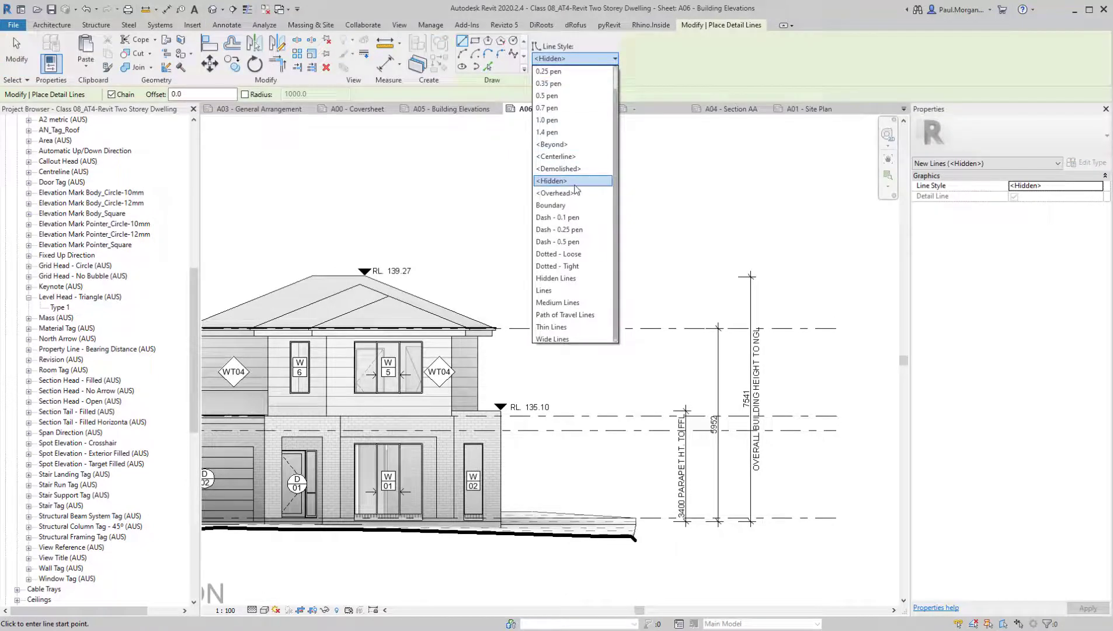
pyautogui.click(575, 183)
pyautogui.click(354, 275)
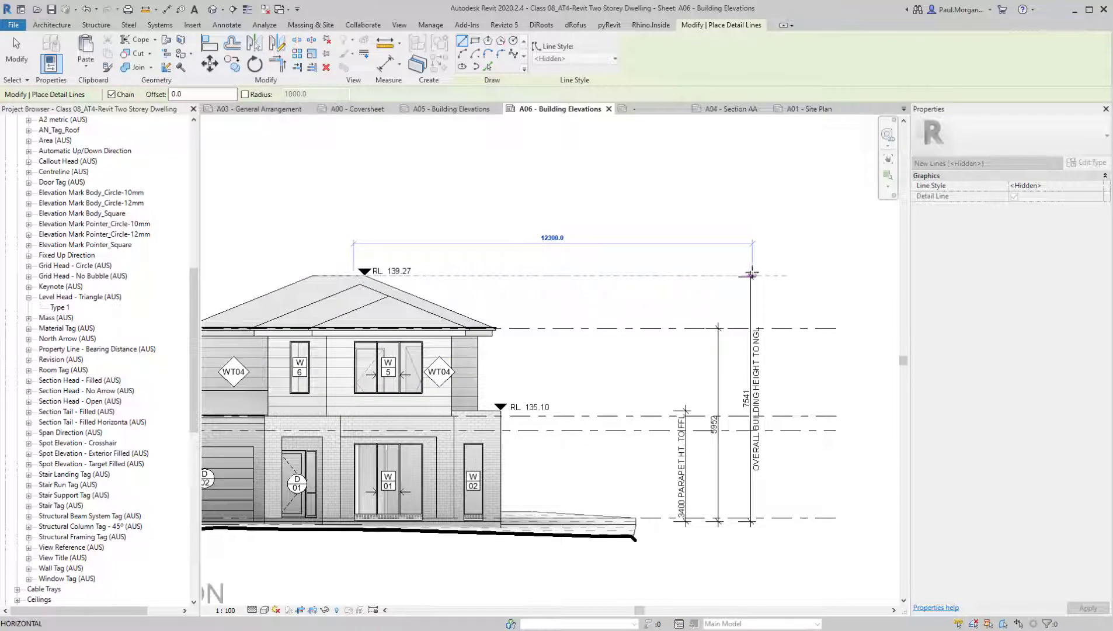
pyautogui.click(752, 275)
pyautogui.press('Escape')
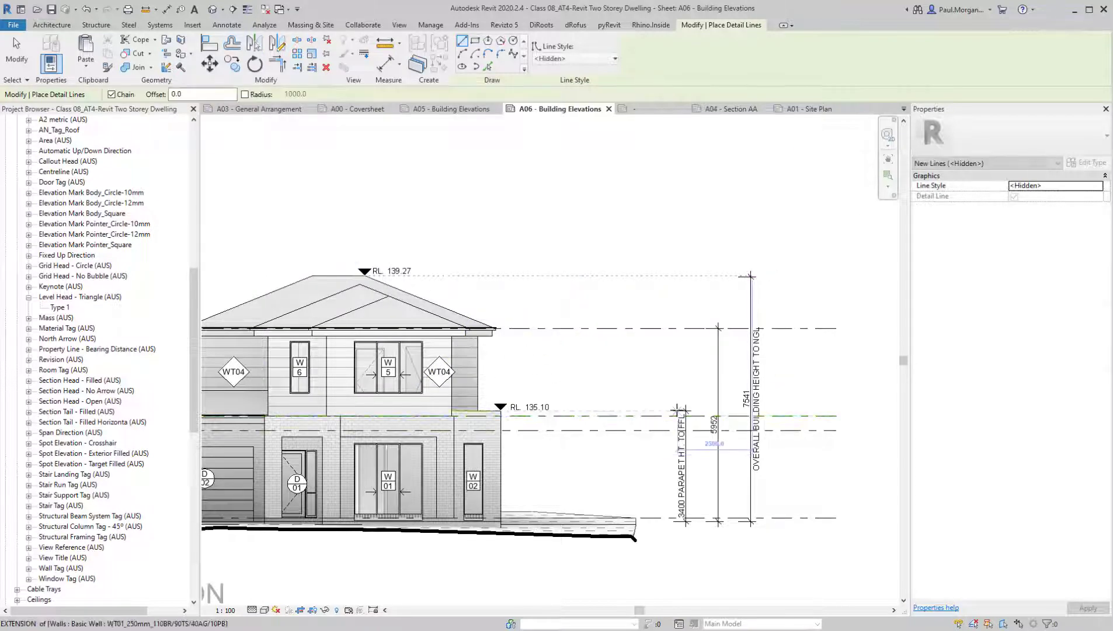
# Draw a horizontal <Hidden> detail line from the parapet corner to the upper end of the parapet height dimension on the South Elevation
pyautogui.click(501, 410)
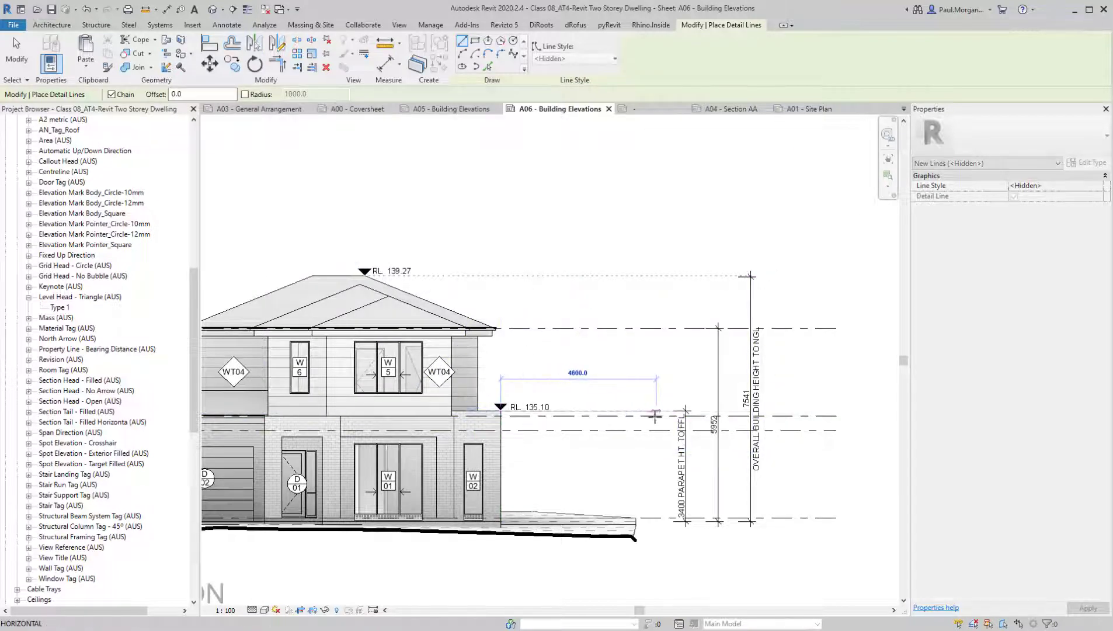
pyautogui.press('Escape')
pyautogui.press('Escape')
pyautogui.scroll(-3, 730, 409)
pyautogui.scroll(3, 693, 444)
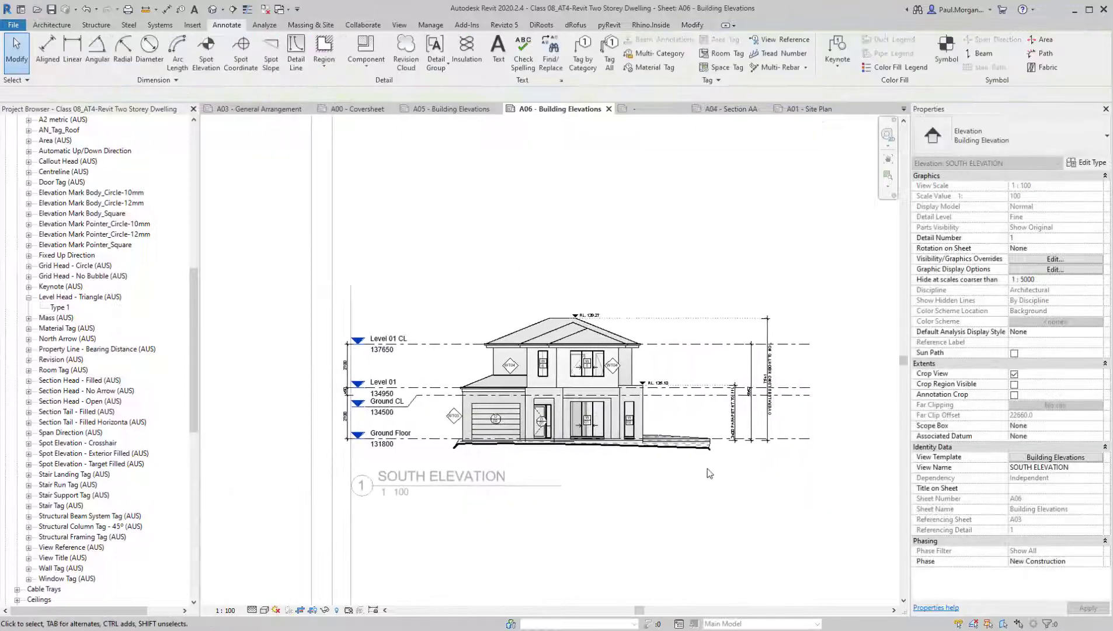
pyautogui.scroll(-2, 694, 443)
pyautogui.moveTo(655, 474); pyautogui.dragTo(688, 510, button='middle')
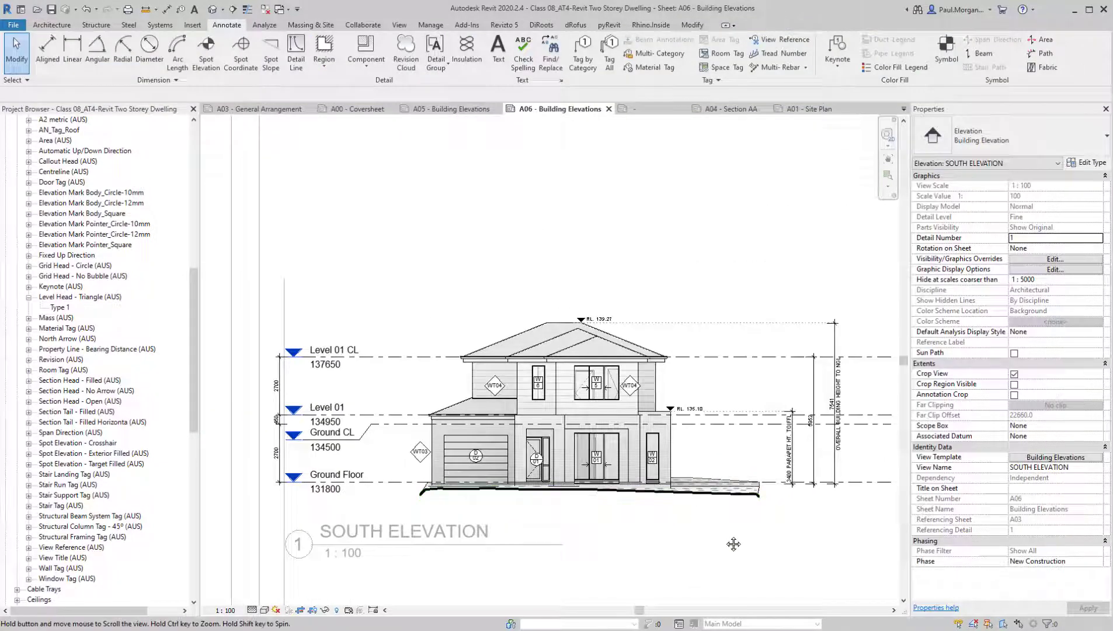
pyautogui.moveTo(733, 545); pyautogui.dragTo(705, 539, button='middle')
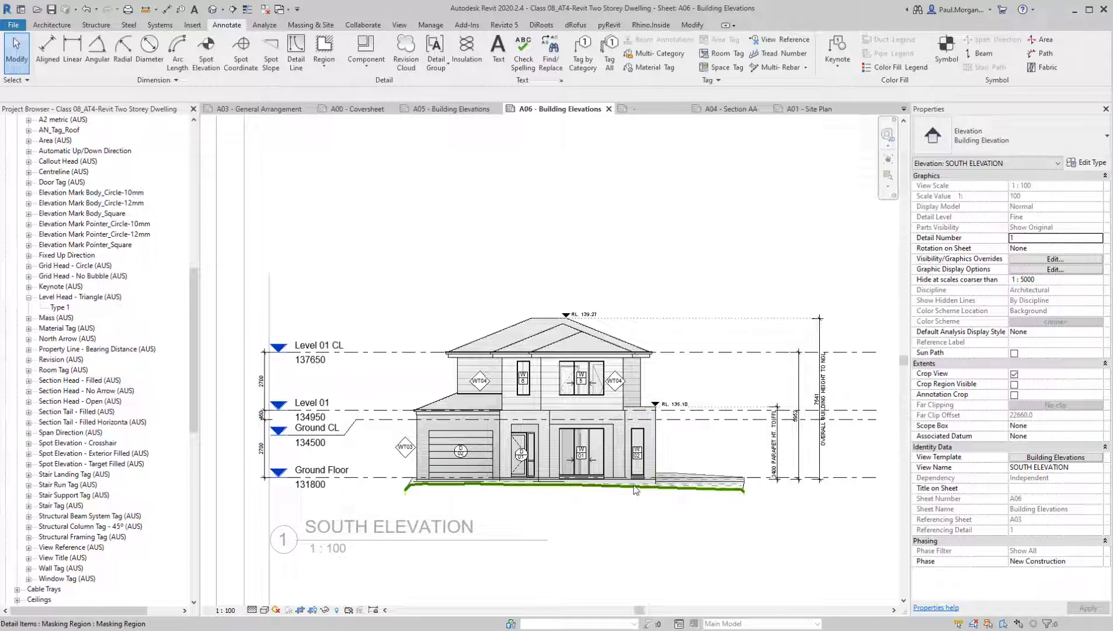
# Open the wall tag family of the WT02 tag in Bed 2 on sheet A03 for editing
pyautogui.scroll(3, 477, 390)
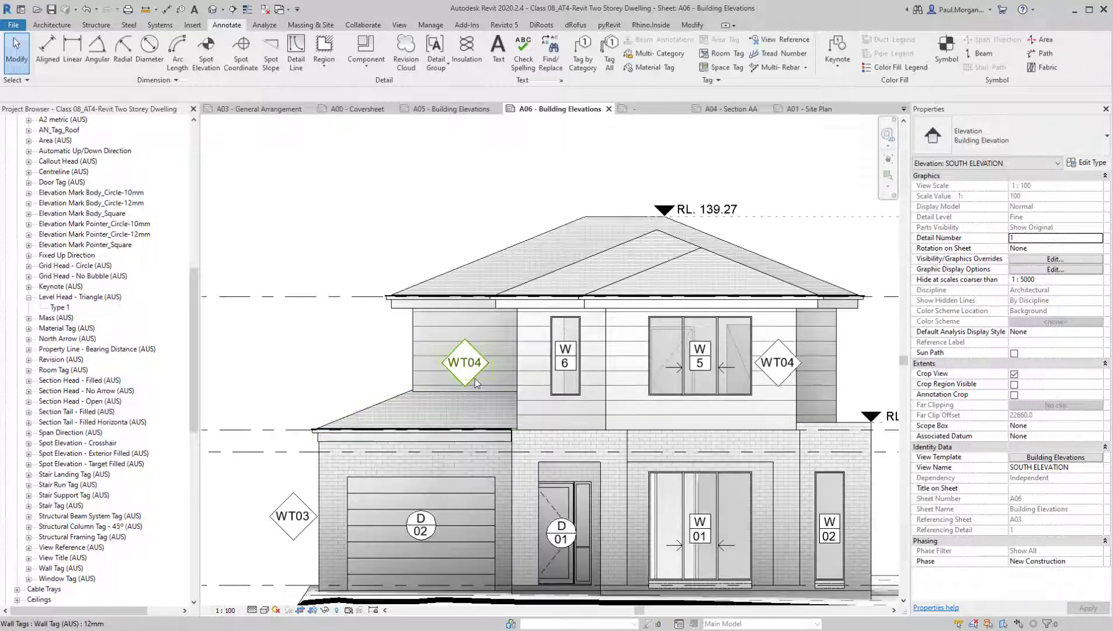
pyautogui.scroll(-3, 475, 382)
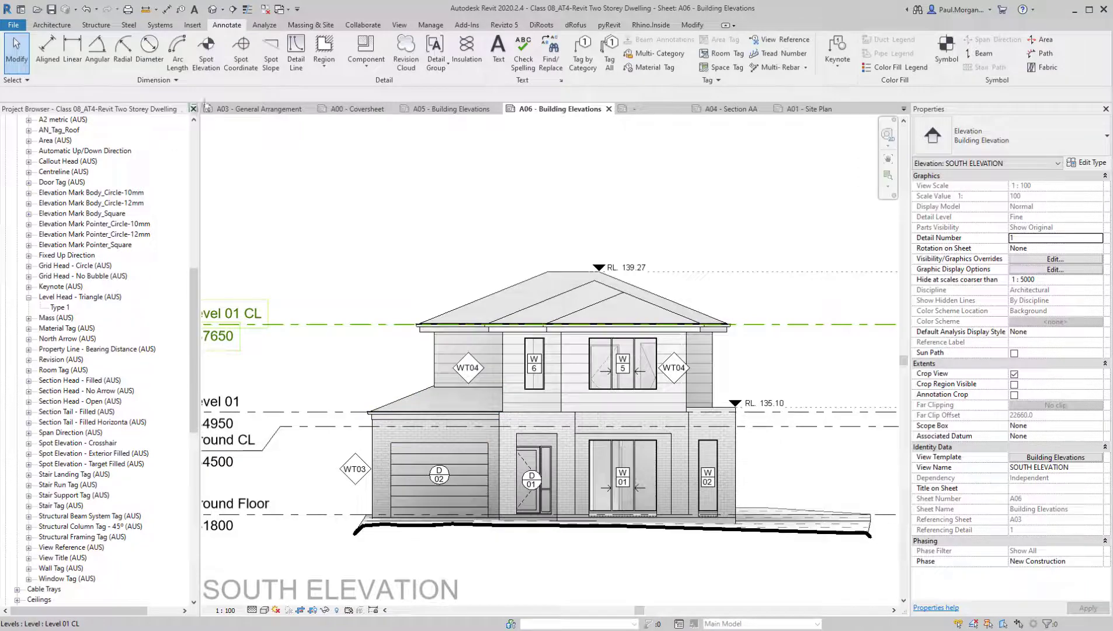
pyautogui.click(258, 109)
pyautogui.scroll(5, 591, 263)
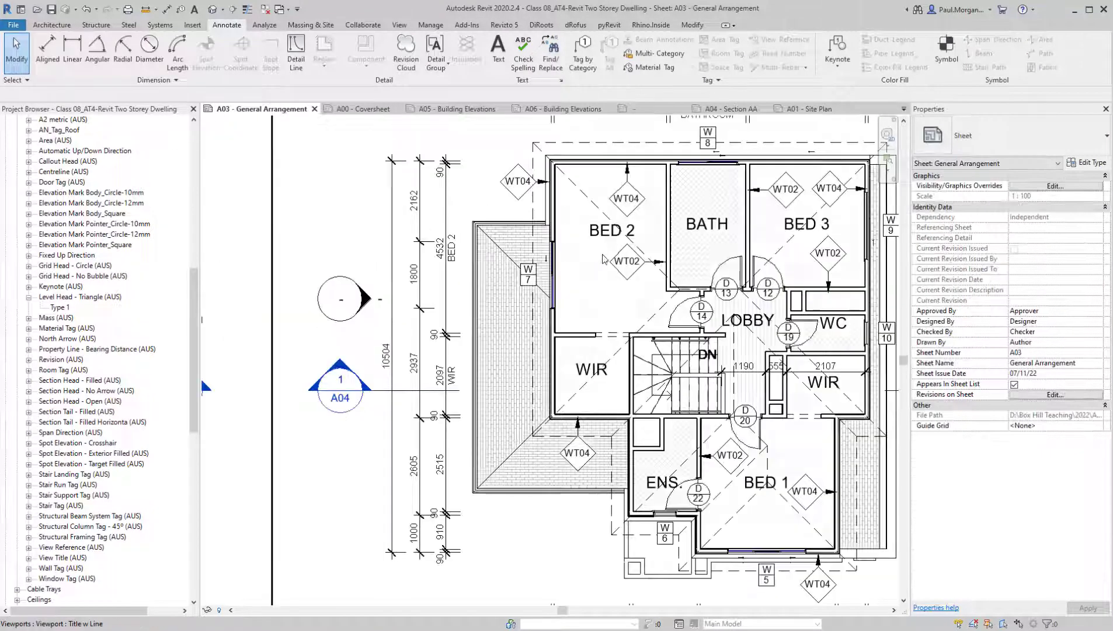
pyautogui.moveTo(689, 279); pyautogui.dragTo(681, 290, button='middle')
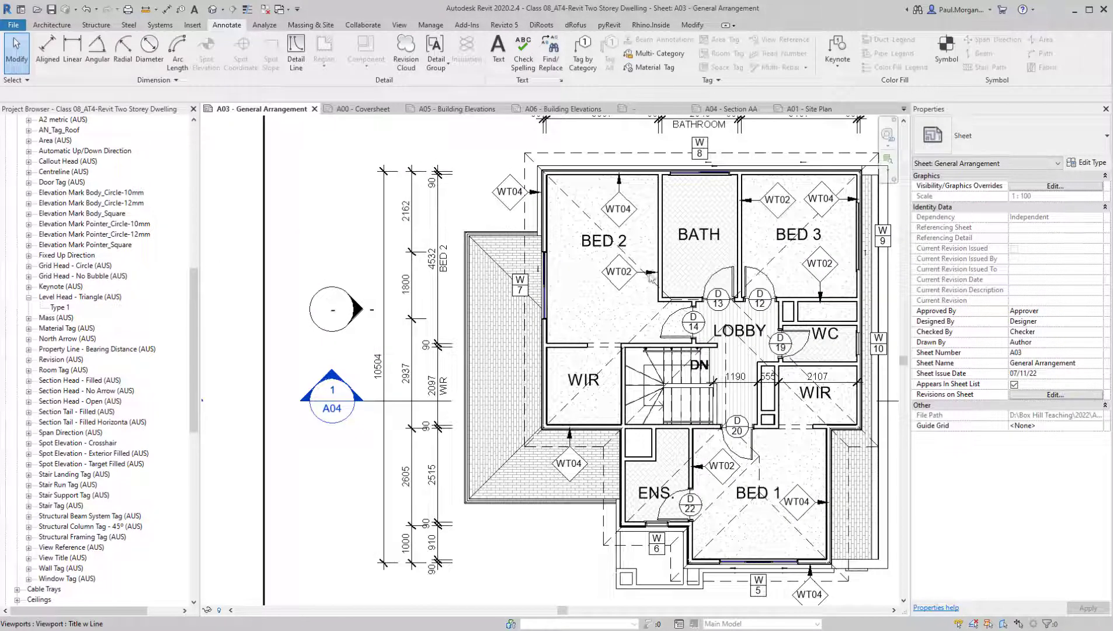
pyautogui.scroll(3, 650, 278)
pyautogui.doubleClick(602, 321)
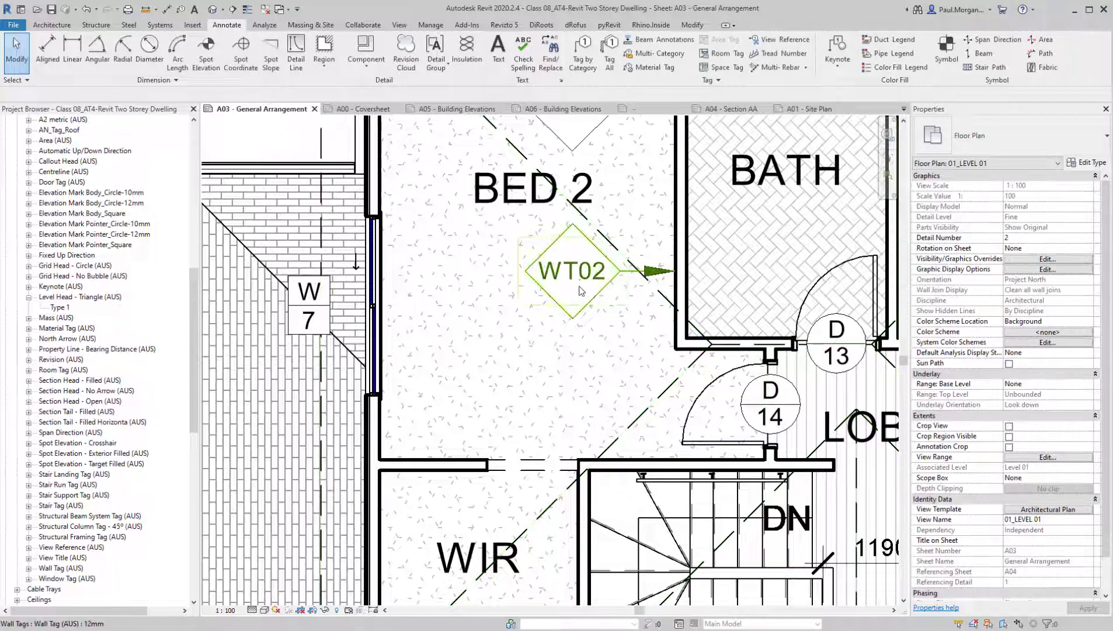
pyautogui.doubleClick(581, 284)
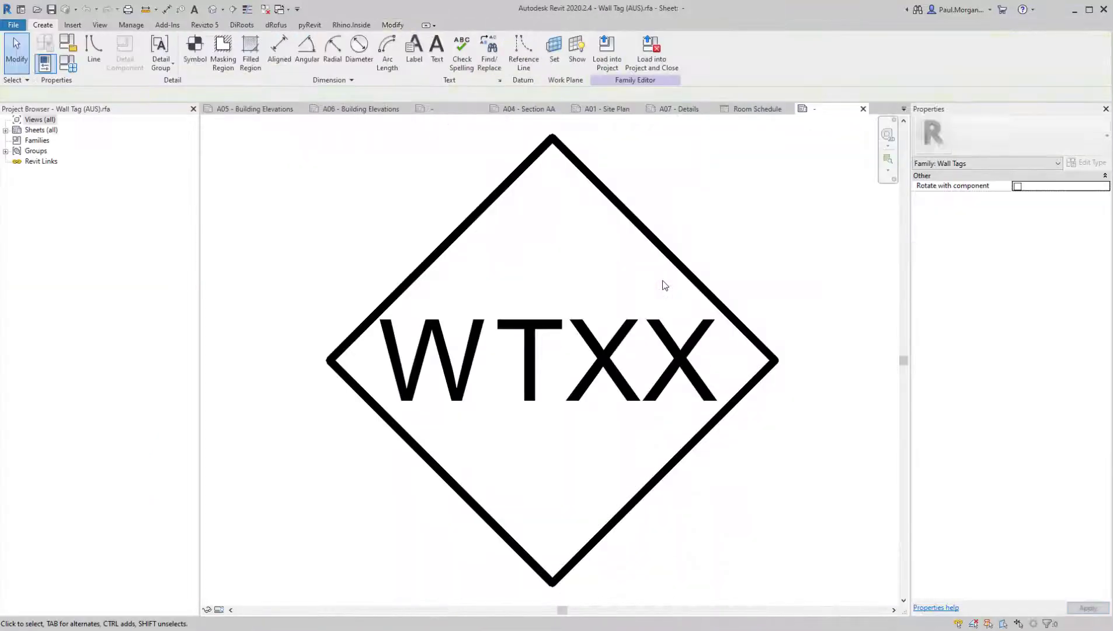
# Replace the diamond outline of the tag's masking region with a rectangle drawn around the WTXX label
pyautogui.click(657, 244)
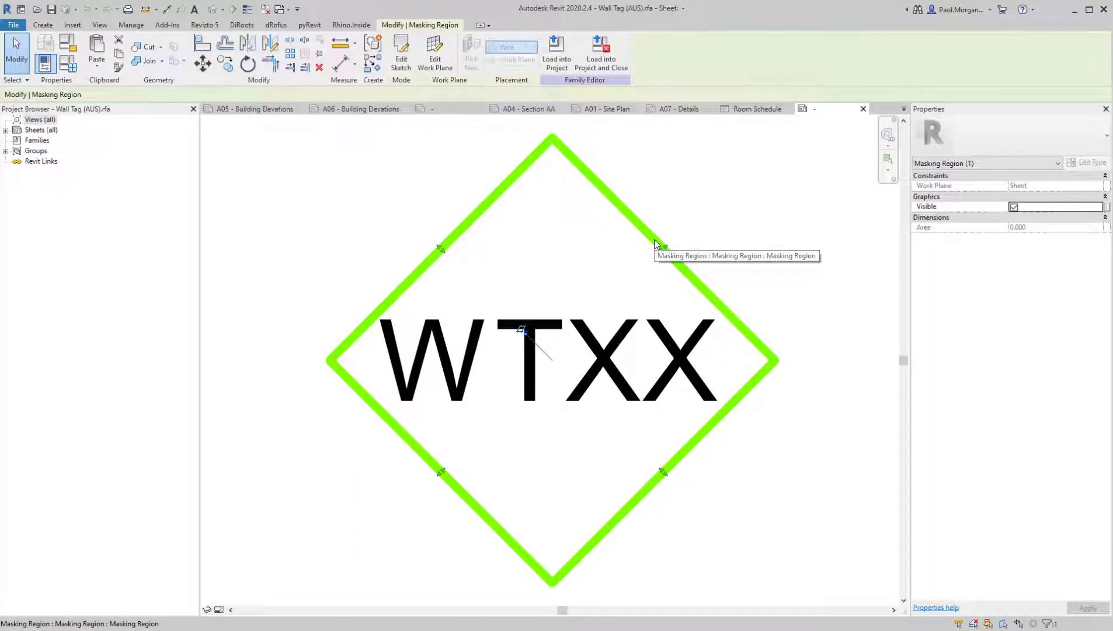
pyautogui.doubleClick(626, 217)
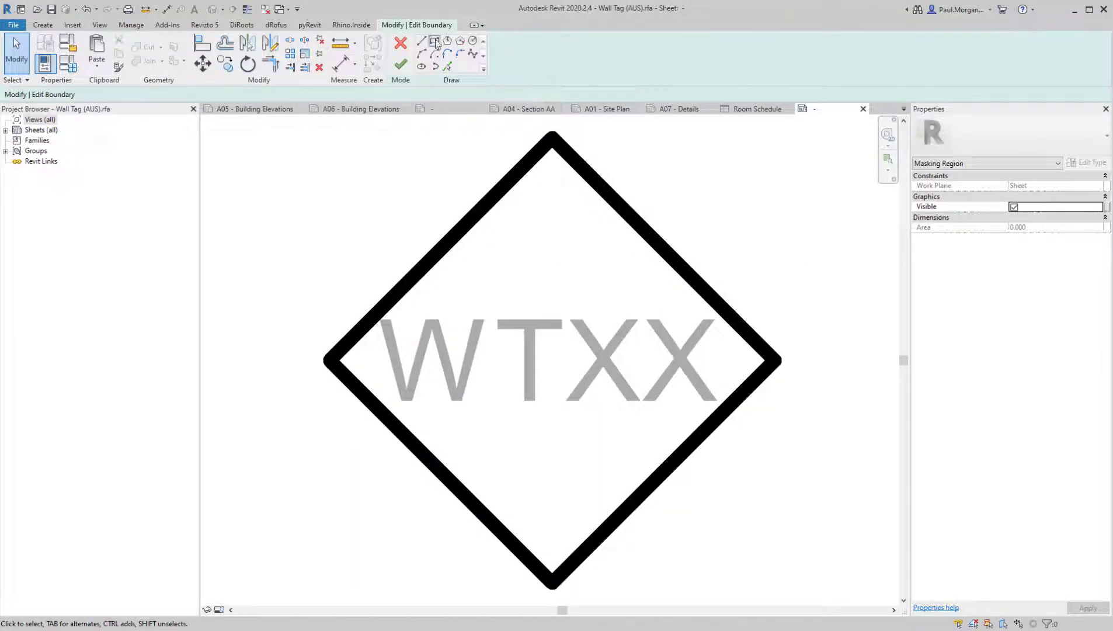
pyautogui.click(372, 285)
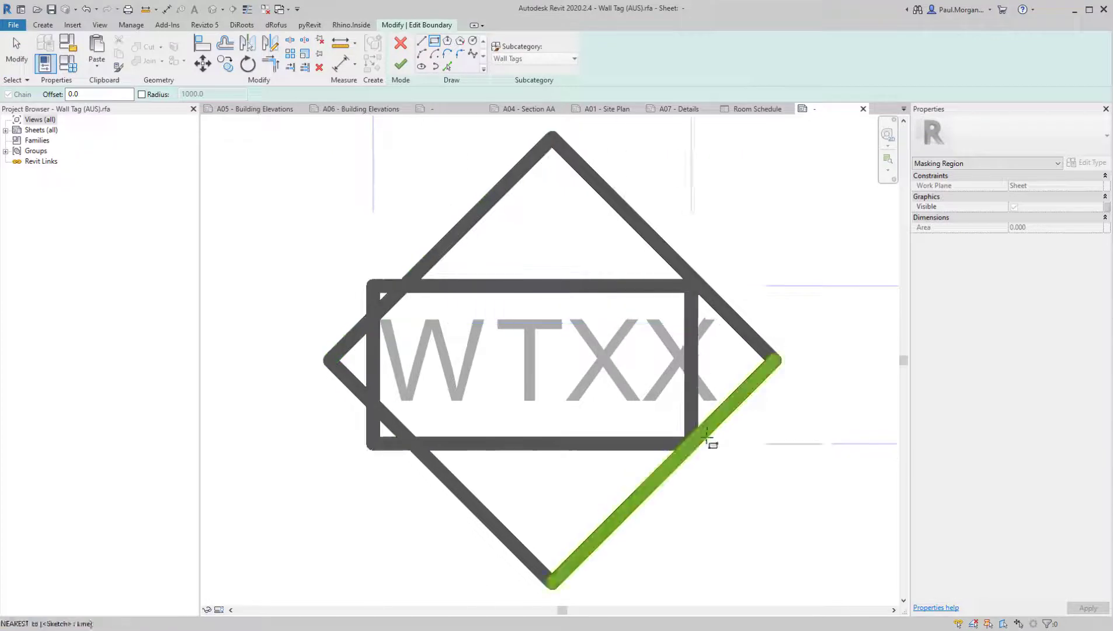
pyautogui.click(745, 435)
pyautogui.press('Escape')
pyautogui.press('Escape')
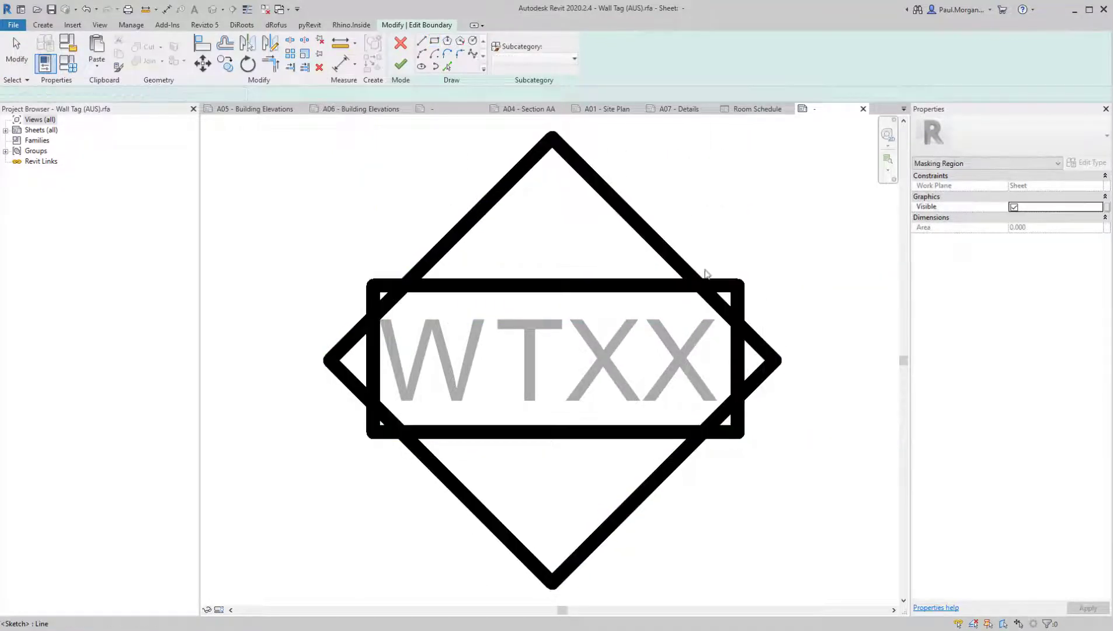
pyautogui.press('Tab')
pyautogui.click(641, 233)
pyautogui.press('Delete')
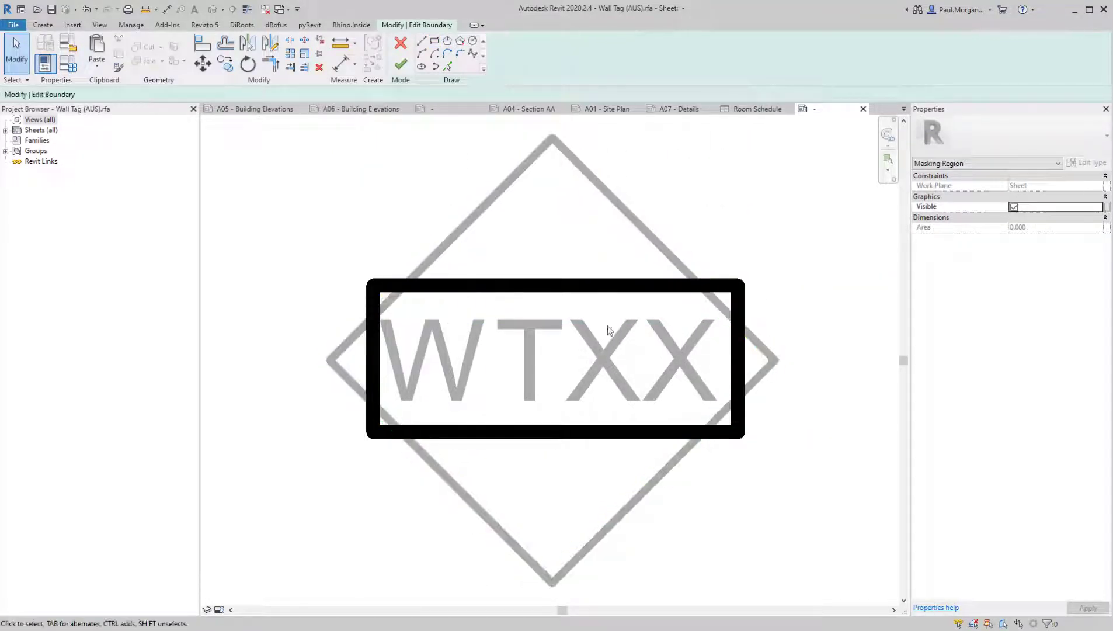
# Widen the rectangular boundary at both ends of the WTXX label and finish the masking region
pyautogui.scroll(-1, 630, 299)
pyautogui.moveTo(543, 449); pyautogui.dragTo(636, 471, button='middle')
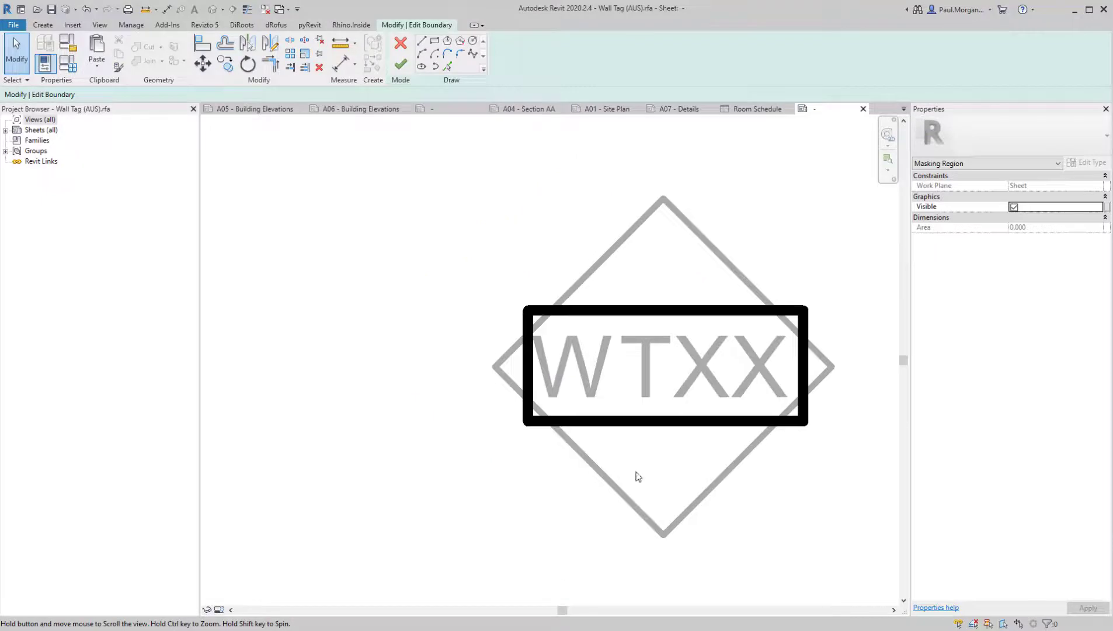
pyautogui.click(528, 390)
pyautogui.moveTo(528, 389); pyautogui.dragTo(525, 358)
pyautogui.click(805, 381)
pyautogui.click(467, 173)
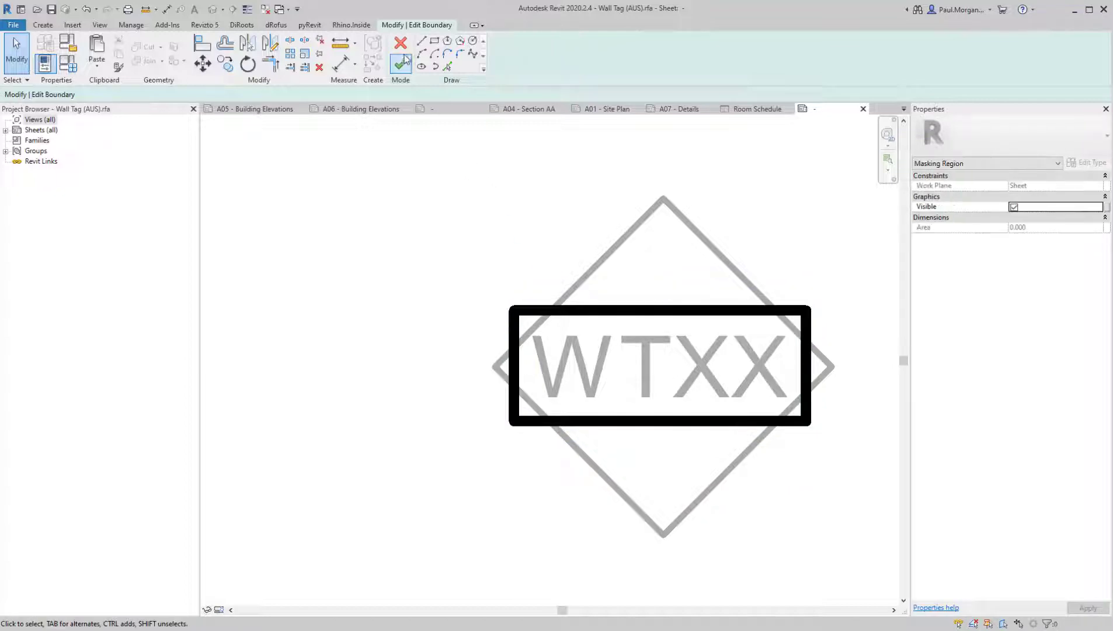
pyautogui.click(401, 63)
pyautogui.moveTo(756, 317); pyautogui.dragTo(703, 352, button='middle')
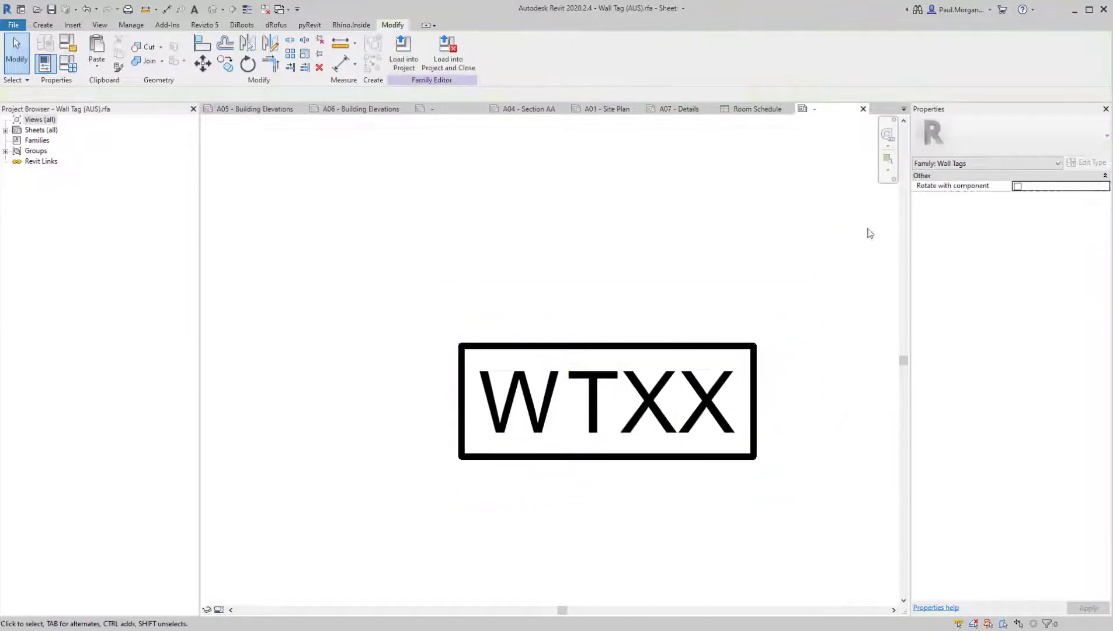
# Load the wall tag into Class 08_AT4-Revit Two Storey Dwelling.rvt without saving the family file, overwriting the existing version
pyautogui.click(602, 450)
pyautogui.press('Escape')
pyautogui.click(416, 59)
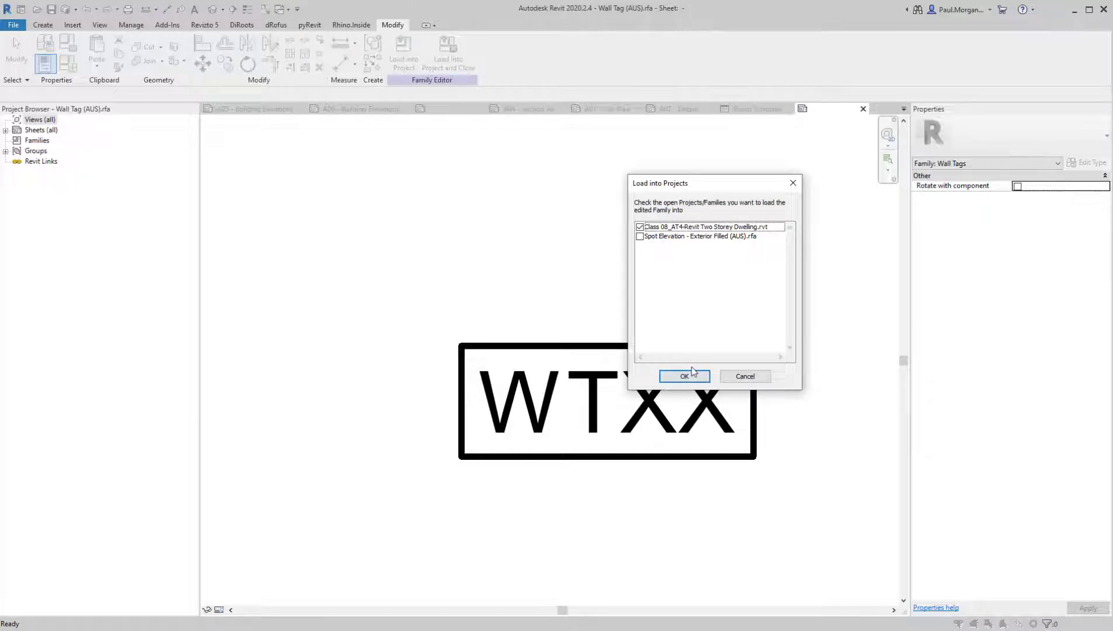
pyautogui.click(692, 374)
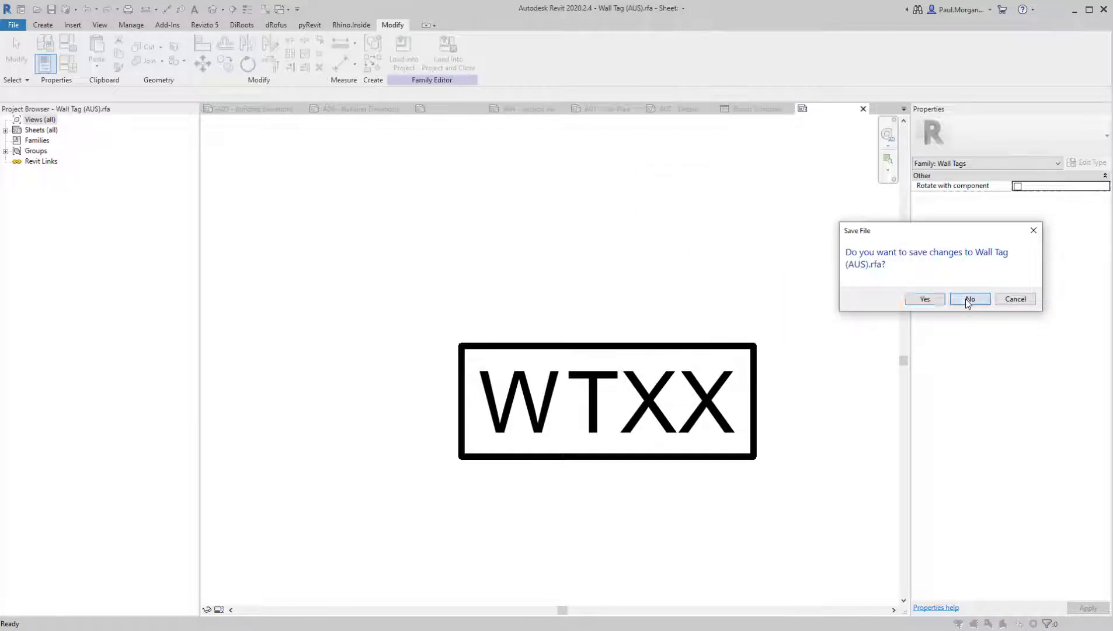
pyautogui.click(970, 299)
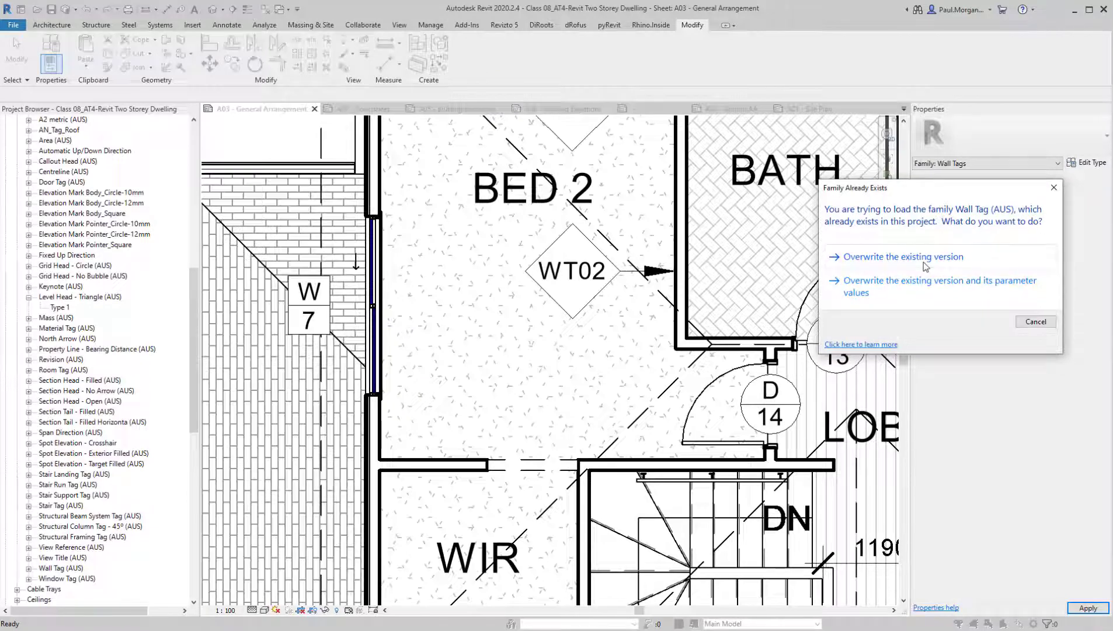
pyautogui.click(926, 262)
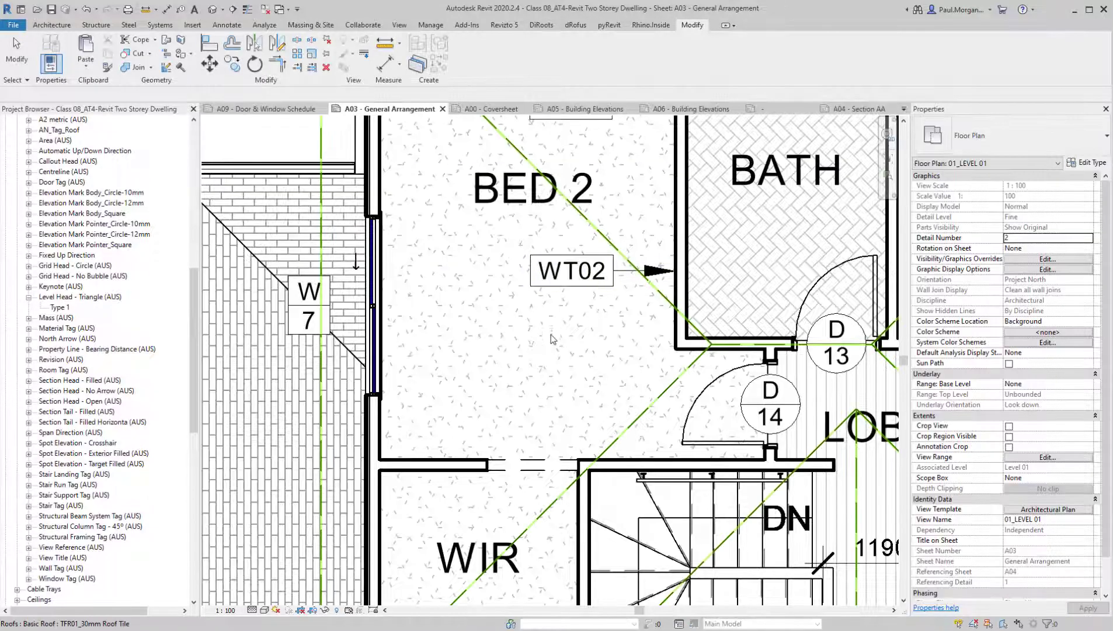
# On sheet A06, move the South Elevation's WT04 tag beside window W5 to directly below that window
pyautogui.scroll(-5, 553, 338)
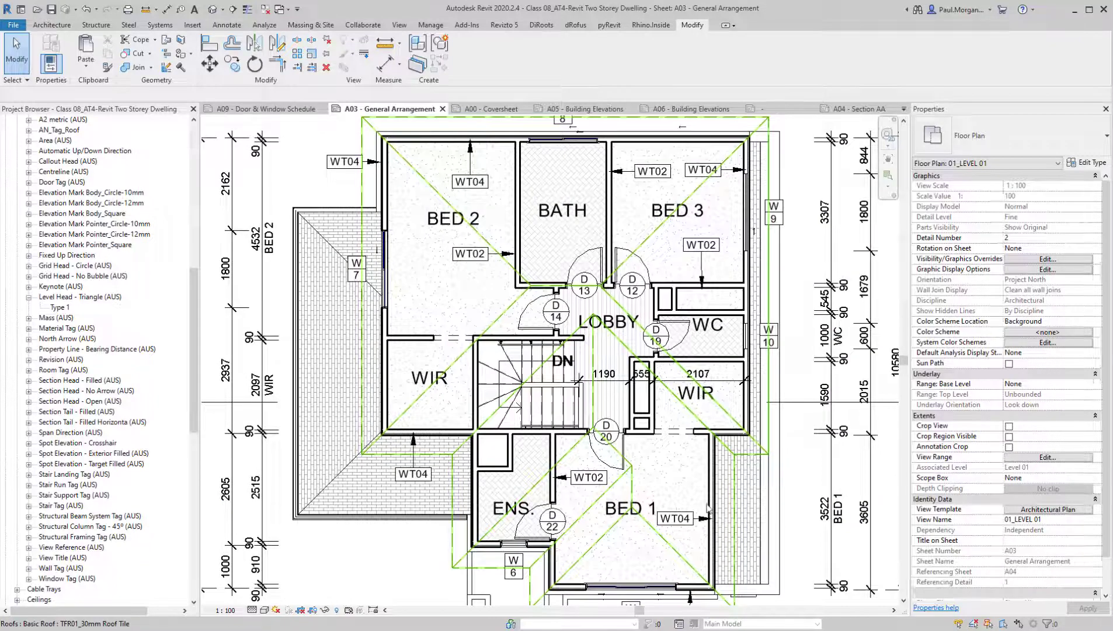
pyautogui.scroll(3, 708, 508)
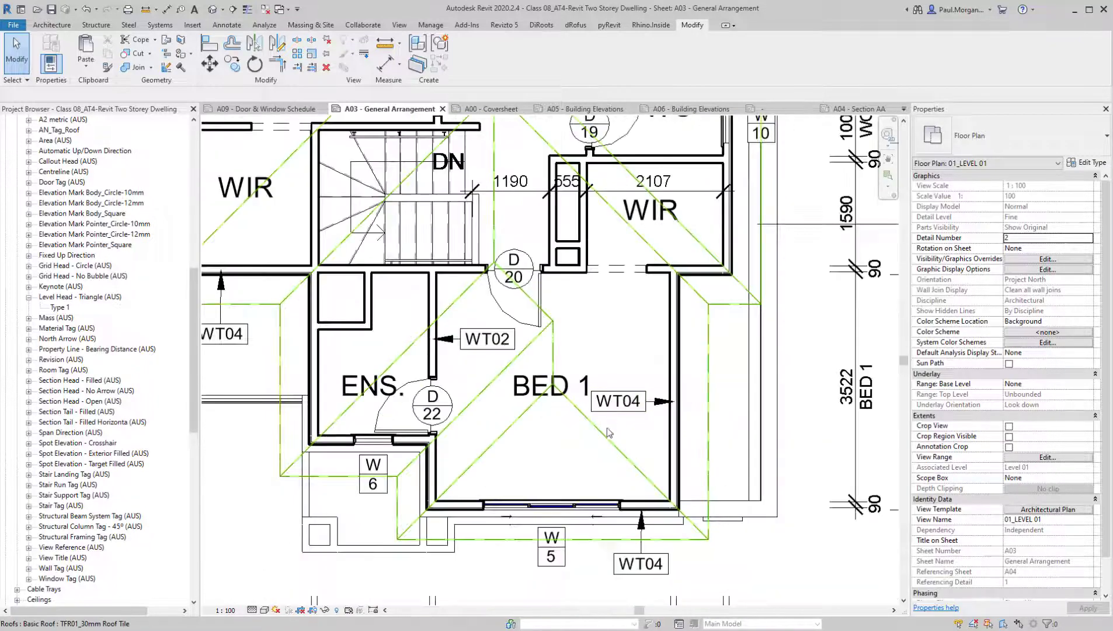
pyautogui.click(659, 111)
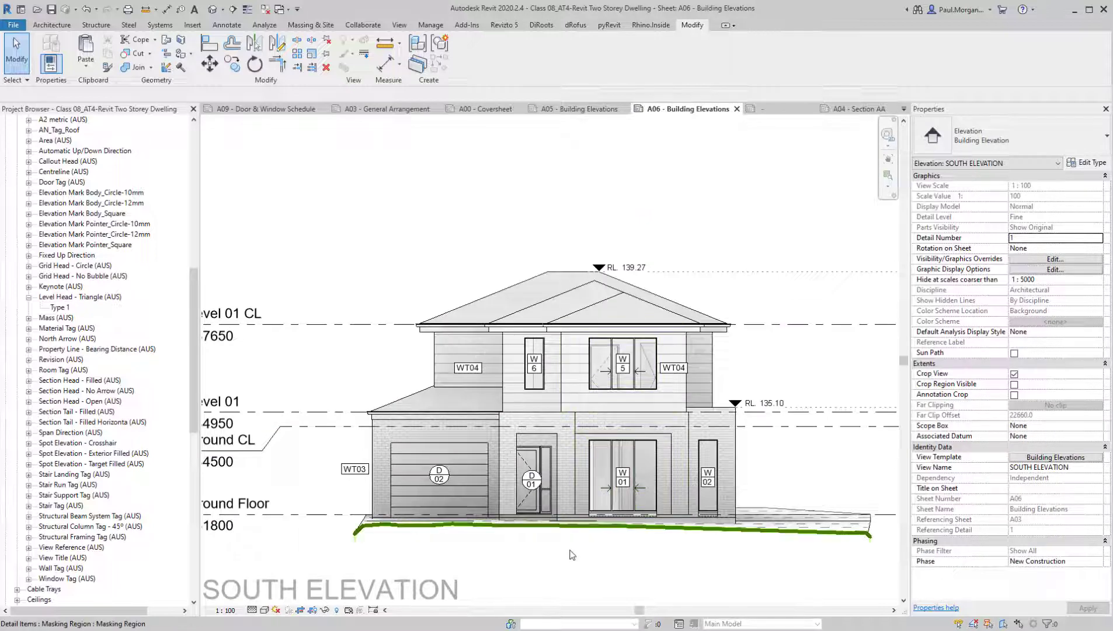
pyautogui.scroll(4, 682, 360)
pyautogui.click(657, 393)
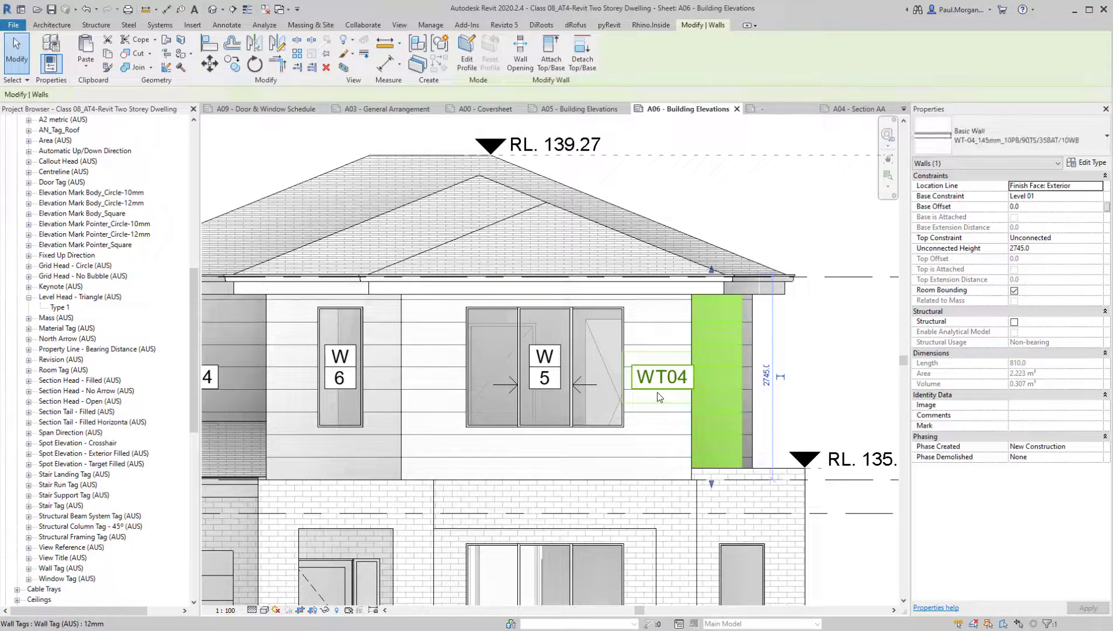
pyautogui.click(658, 392)
pyautogui.keyDown('ctrl'); pyautogui.moveTo(560, 476); pyautogui.dragTo(550, 471); pyautogui.keyUp('ctrl')
pyautogui.click(605, 453)
pyautogui.scroll(-3, 611, 449)
pyautogui.moveTo(586, 490); pyautogui.dragTo(625, 393, button='middle')
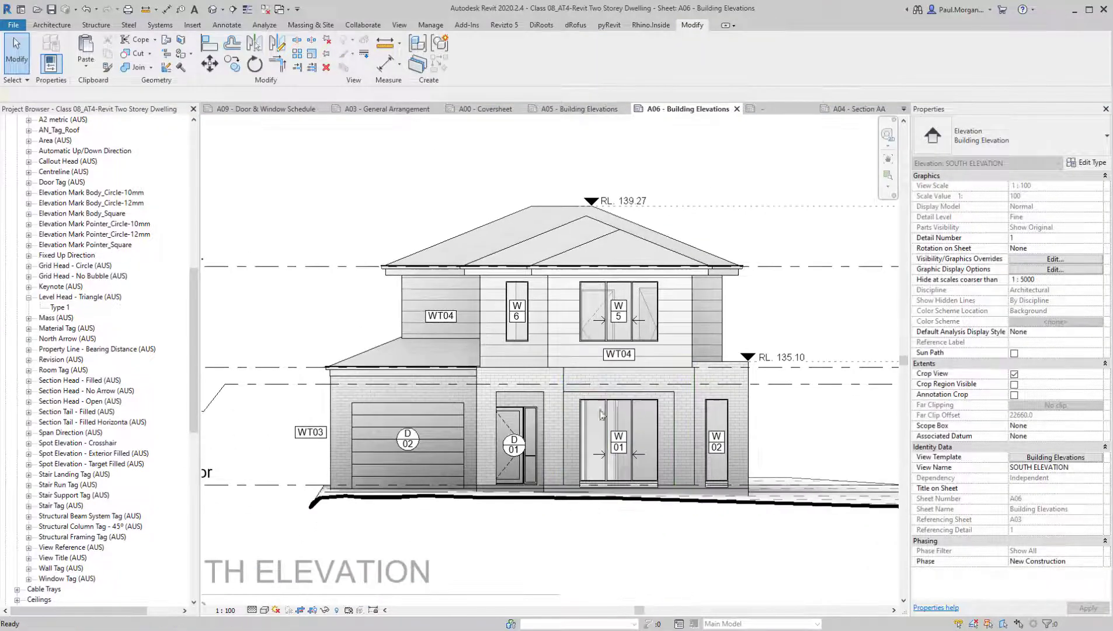
# Select the roof, window frame, weatherboard, brickwork and parapet capping text notes on the East Elevation of sheet A05
pyautogui.moveTo(566, 565); pyautogui.dragTo(585, 553, button='middle')
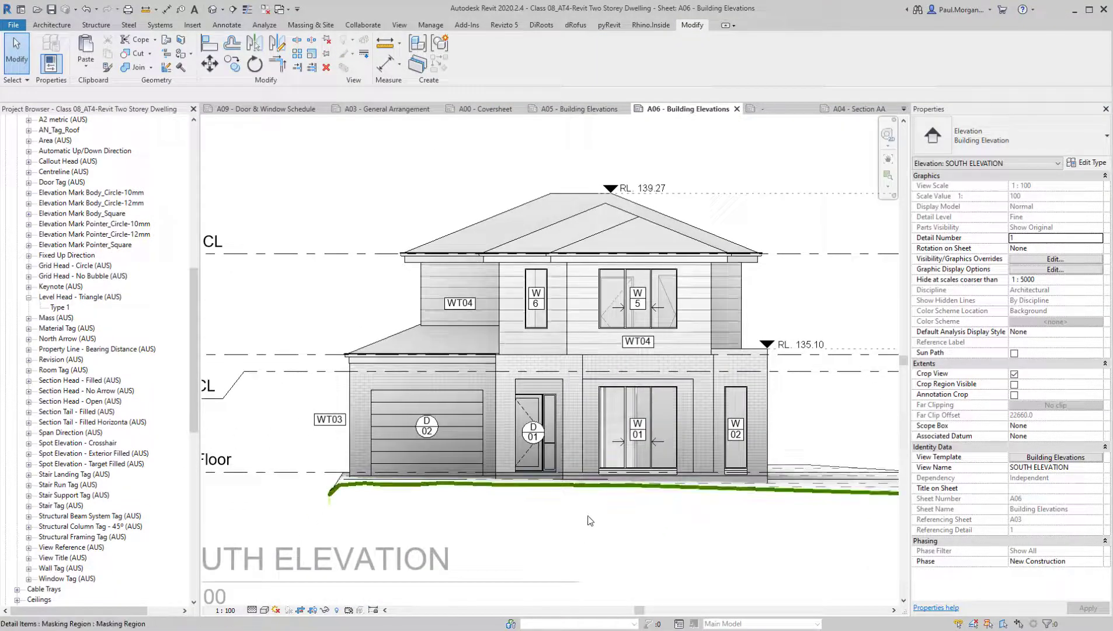
pyautogui.scroll(-3, 660, 316)
pyautogui.scroll(2, 552, 342)
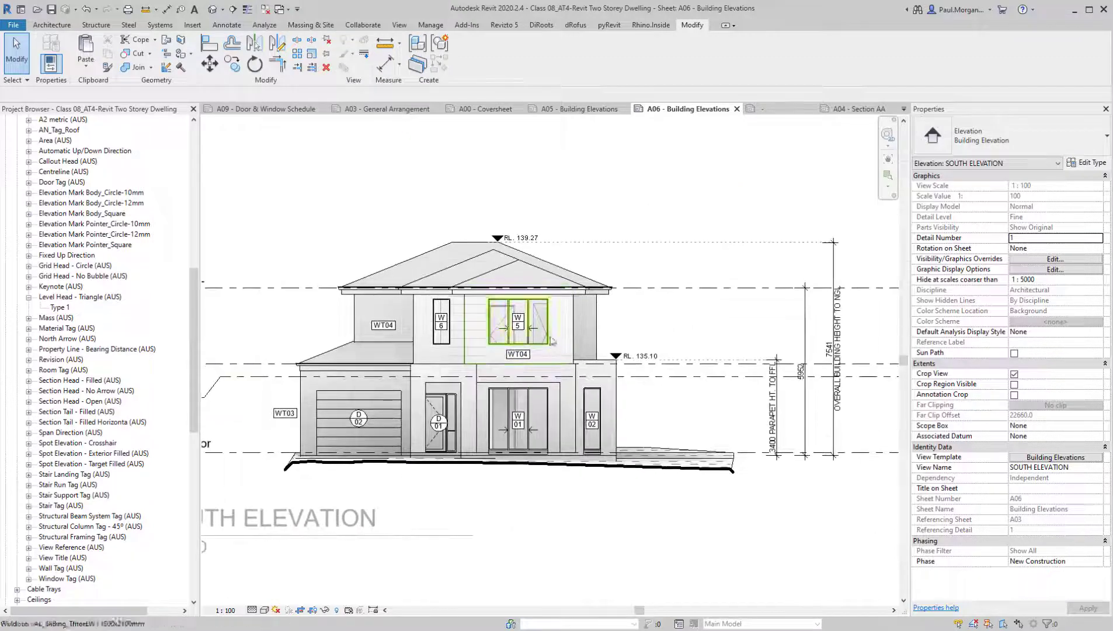
pyautogui.scroll(-1, 585, 292)
pyautogui.moveTo(569, 309); pyautogui.dragTo(617, 300, button='middle')
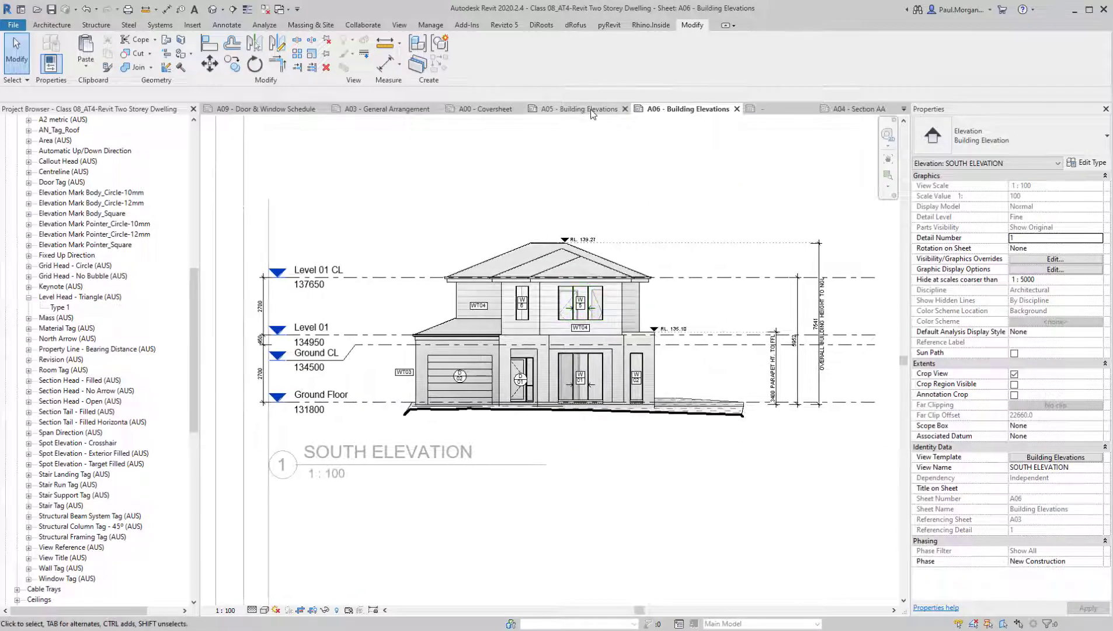
pyautogui.click(592, 111)
pyautogui.scroll(-3, 571, 411)
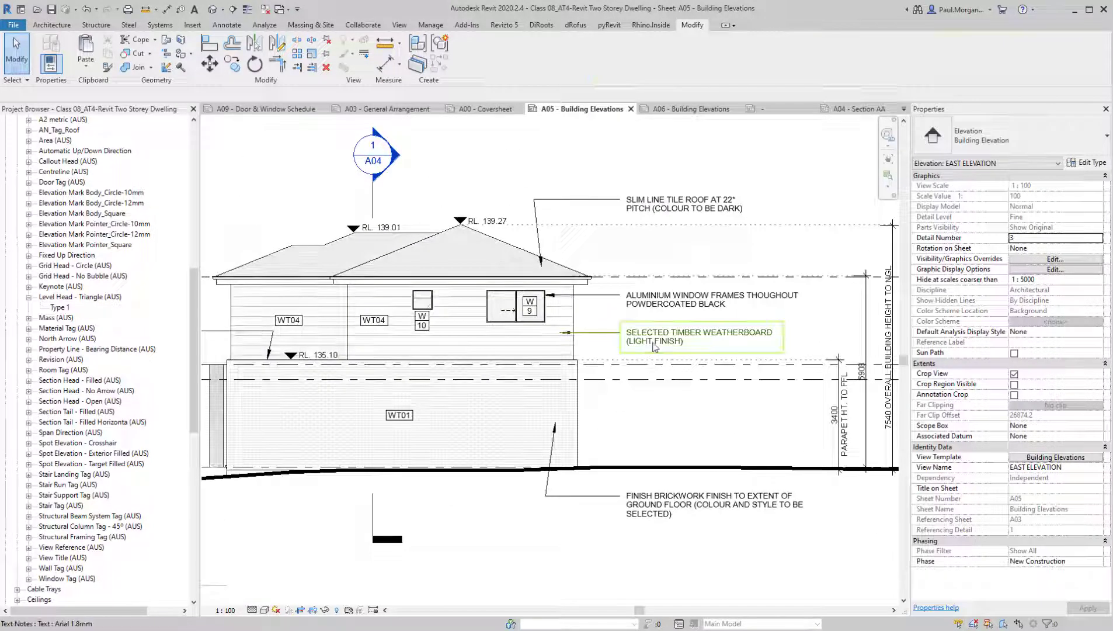
pyautogui.click(698, 337)
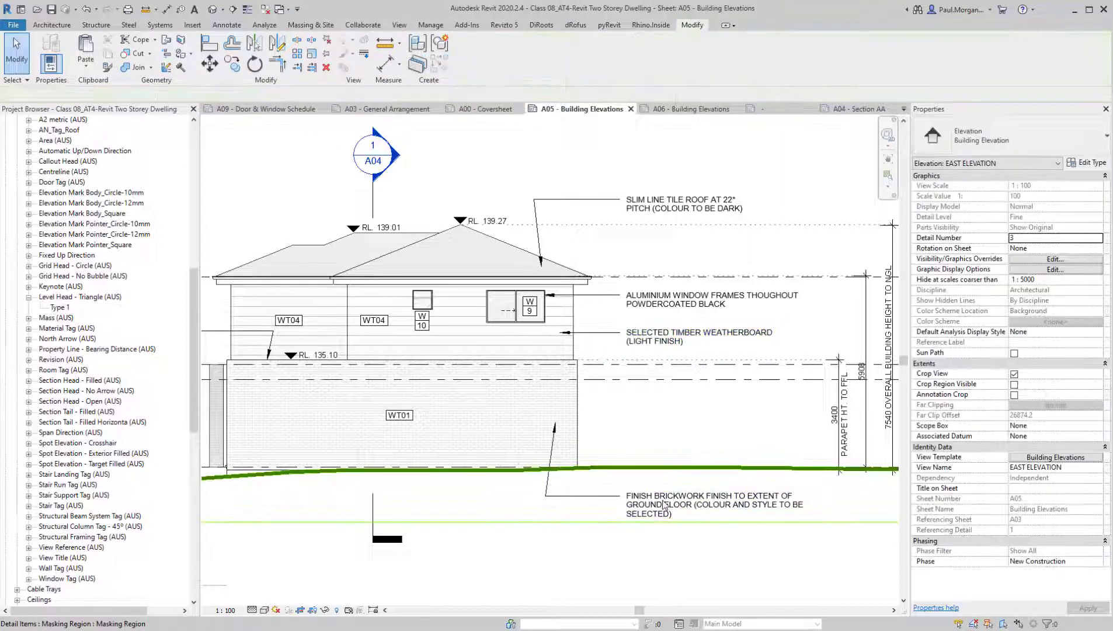
pyautogui.click(630, 514)
pyautogui.click(620, 494)
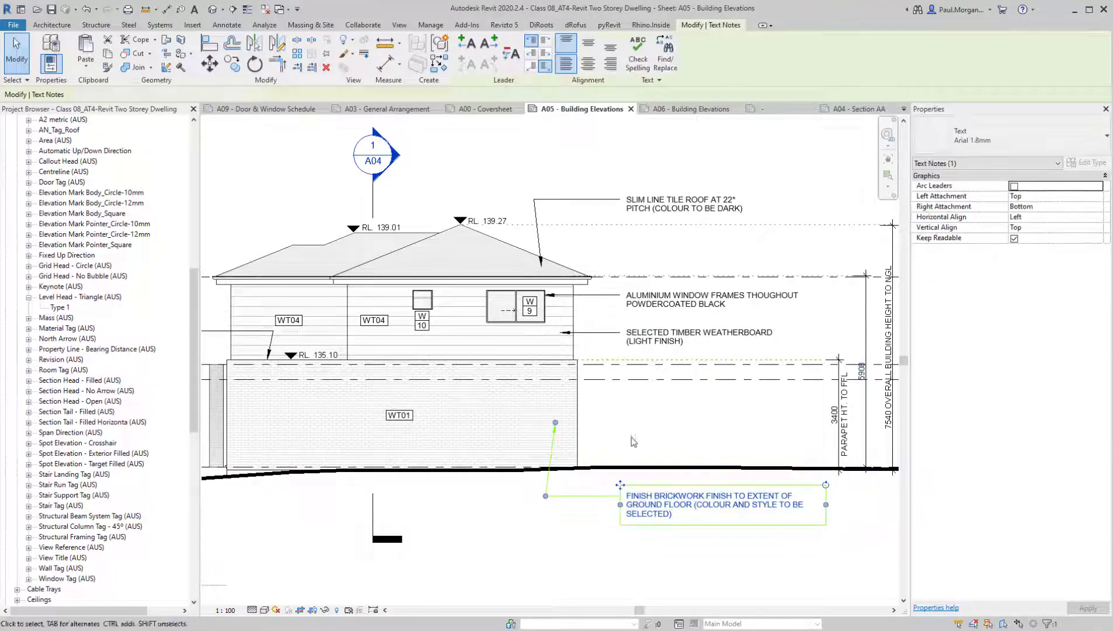
pyautogui.keyDown('ctrl'); pyautogui.click(659, 300); pyautogui.keyUp('ctrl')
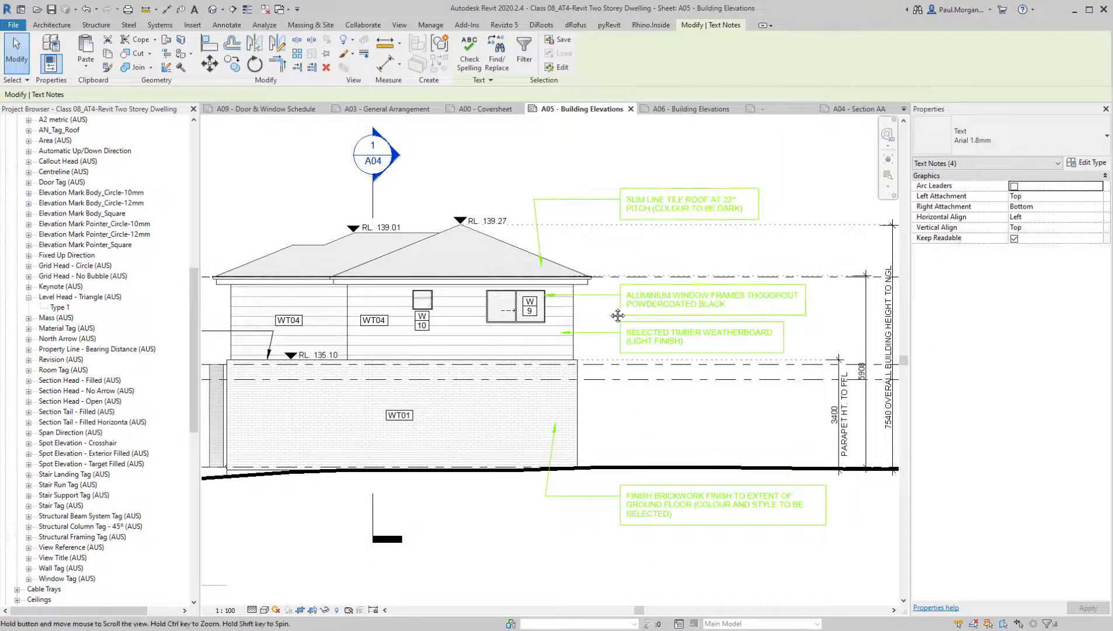
pyautogui.moveTo(618, 316); pyautogui.dragTo(698, 303, button='middle')
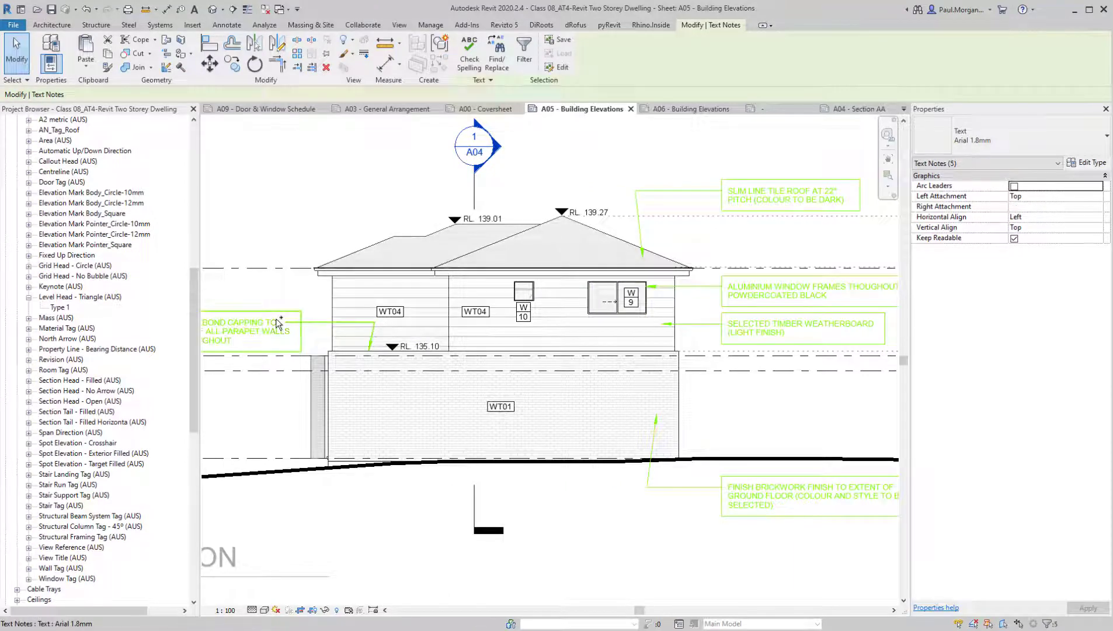
# Paste the copied material notes onto the South Elevation of sheet A06, placing them around the house
pyautogui.click(680, 111)
pyautogui.hotkey('ctrl', 'v')
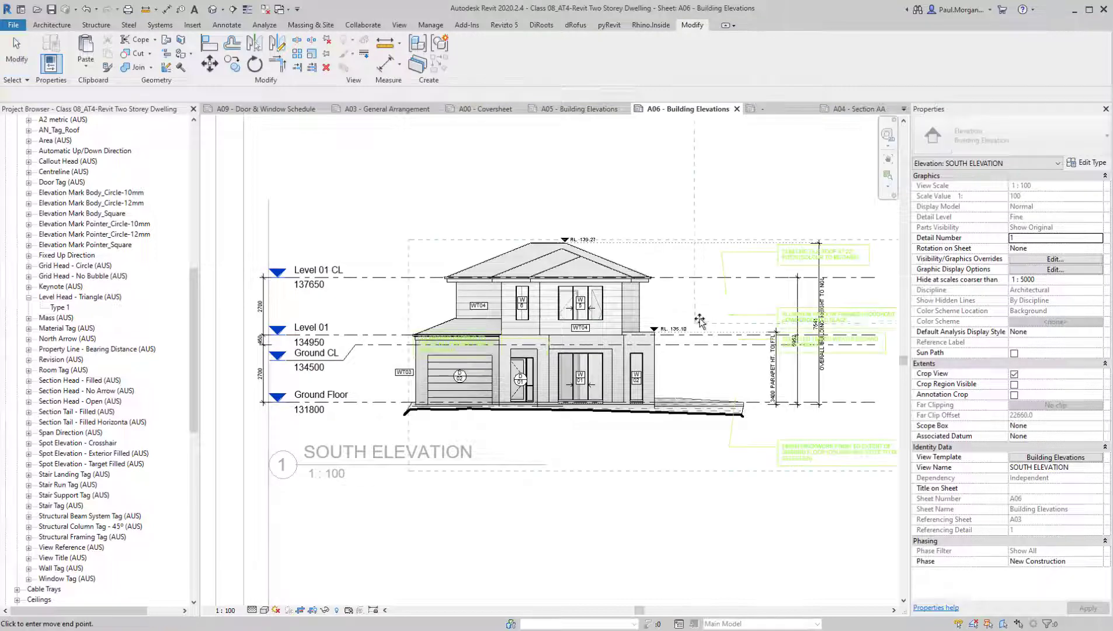
pyautogui.click(395, 442)
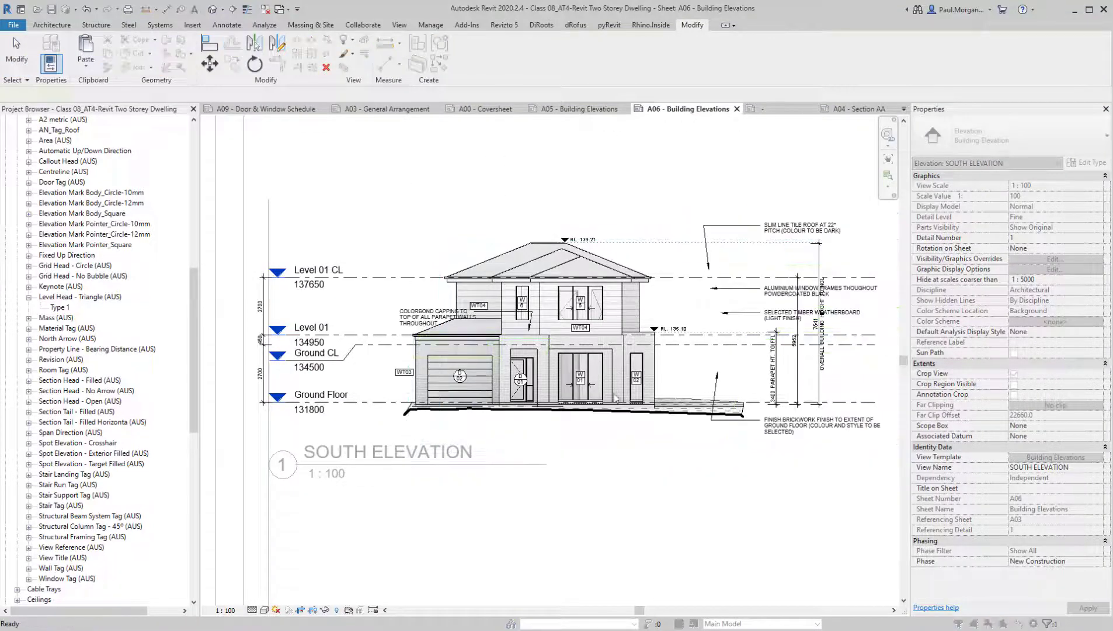
pyautogui.moveTo(583, 374); pyautogui.dragTo(495, 384, button='middle')
pyautogui.press('Escape')
pyautogui.scroll(2, 668, 317)
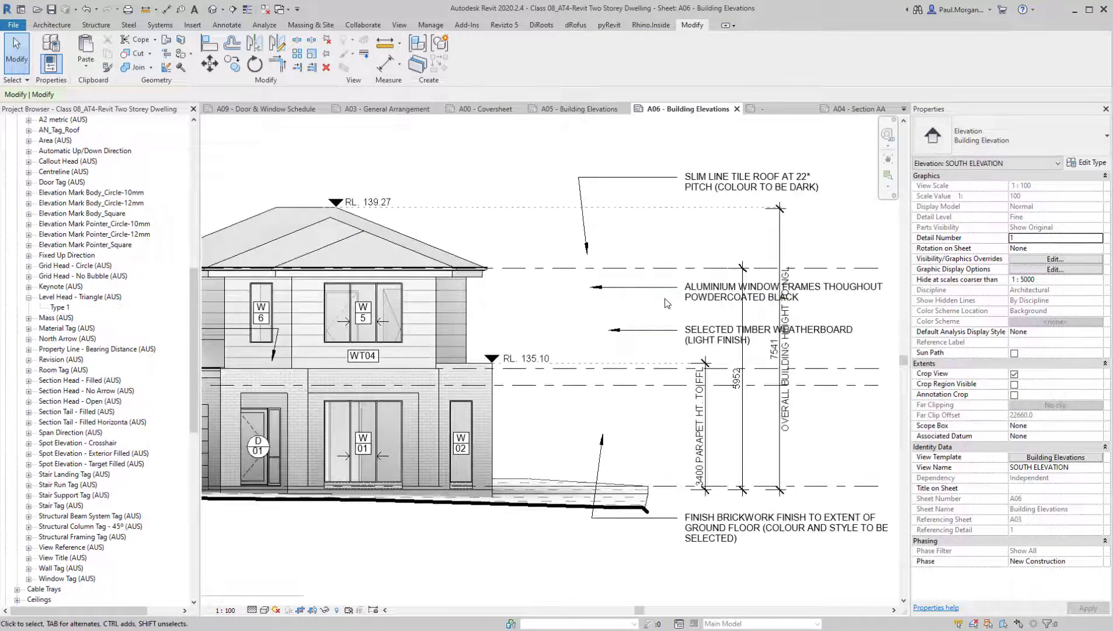
# Move the aluminium window frame and timber weatherboard notes together closer to the upper-storey wall
pyautogui.click(666, 288)
pyautogui.keyDown('ctrl'); pyautogui.click(655, 337); pyautogui.keyUp('ctrl')
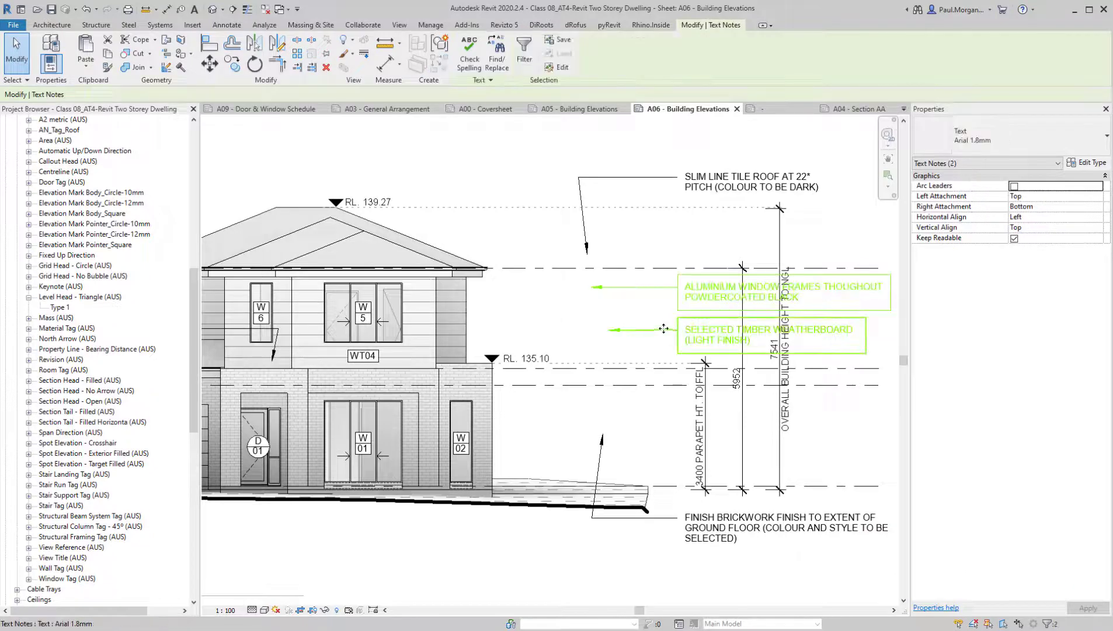
pyautogui.moveTo(663, 331); pyautogui.dragTo(522, 333)
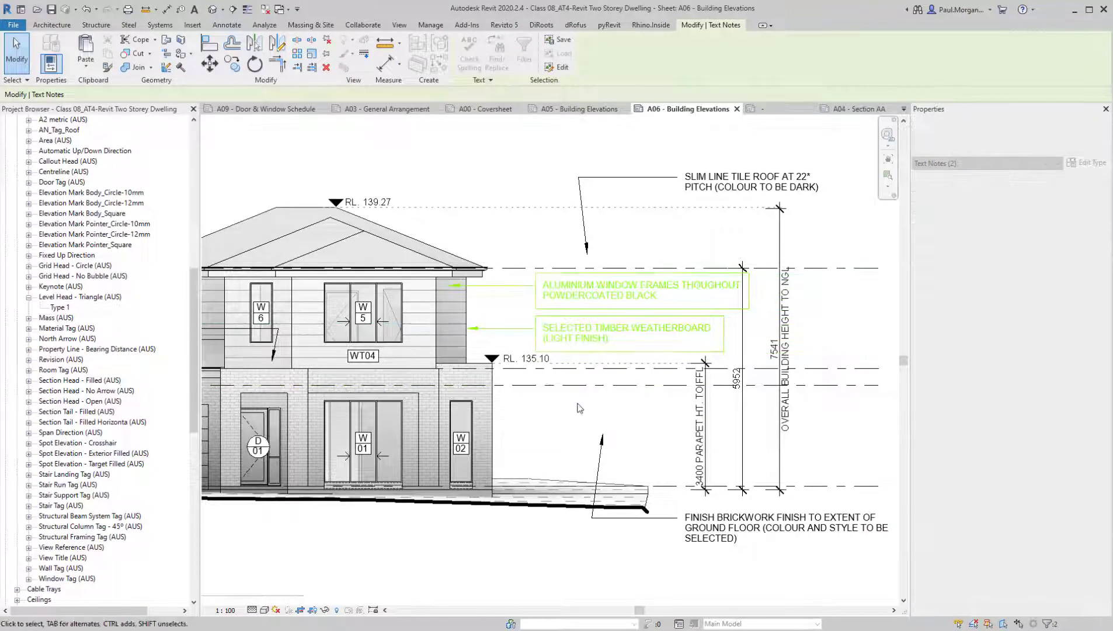
pyautogui.moveTo(603, 428); pyautogui.dragTo(719, 441, button='middle')
pyautogui.click(609, 316)
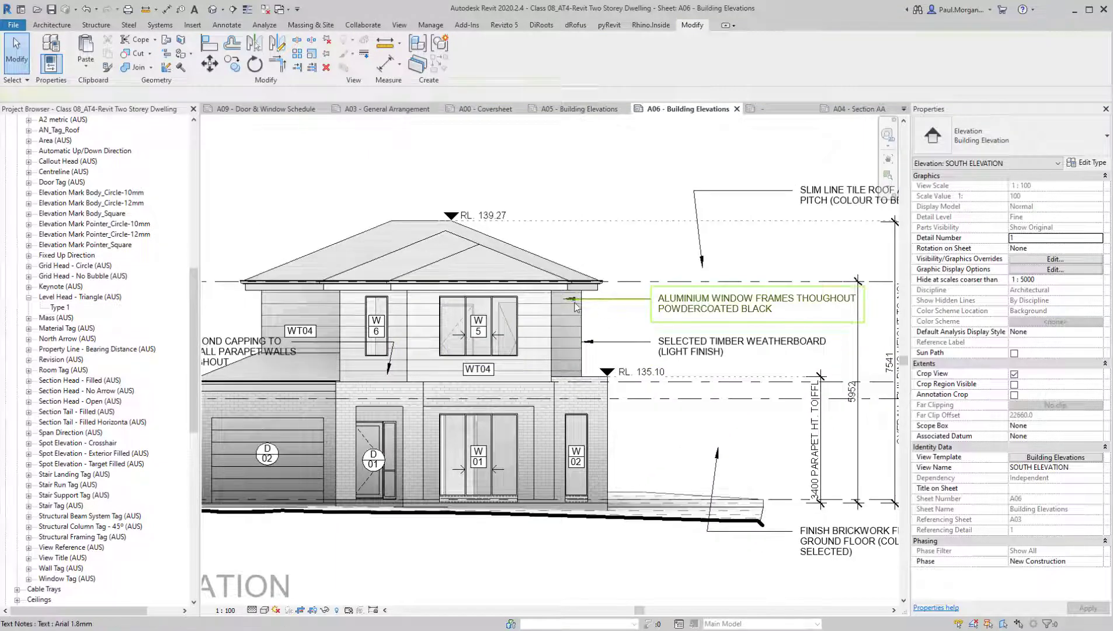
# Extend the aluminium window frame note's leader onto window W5 and nudge the note down slightly
pyautogui.click(602, 299)
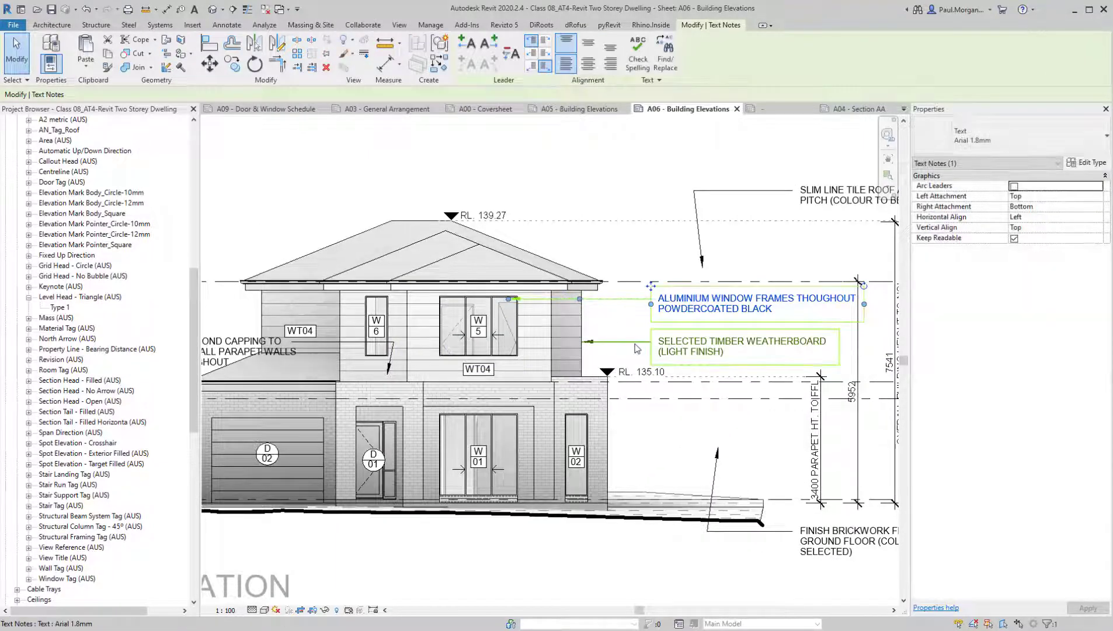
pyautogui.doubleClick(697, 307)
pyautogui.press('Down')
pyautogui.press('Down')
pyautogui.press('Down')
pyautogui.press('Down')
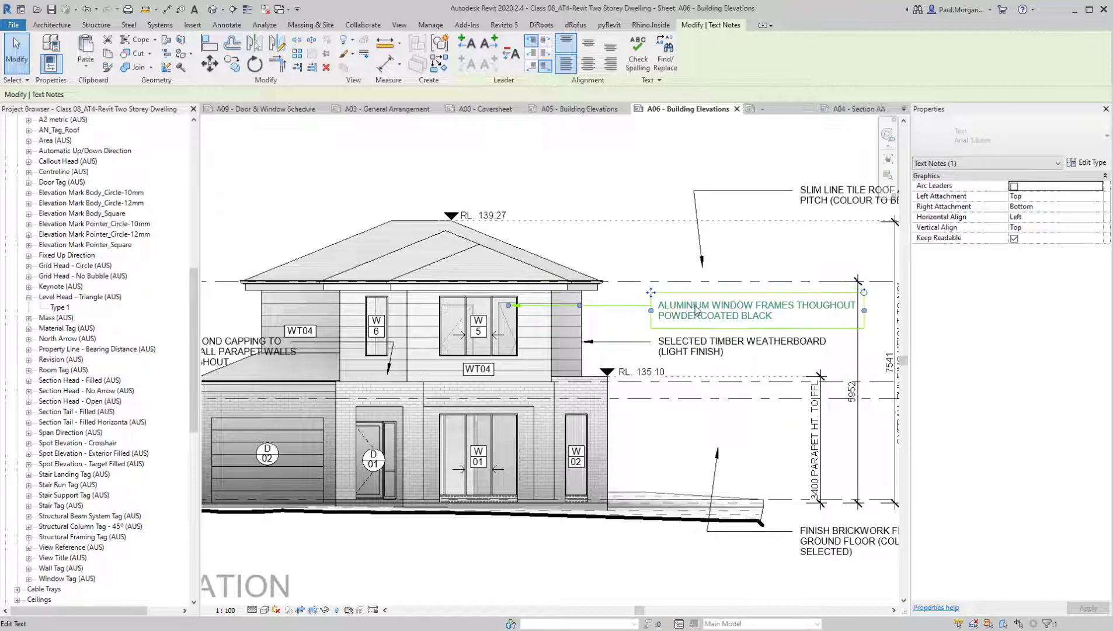
pyautogui.click(670, 267)
pyautogui.moveTo(657, 297); pyautogui.dragTo(638, 319, button='middle')
# Move the slim line tile roof note so its arrow lands on the roof slope, and shift its leader elbow further from the text
pyautogui.click(734, 218)
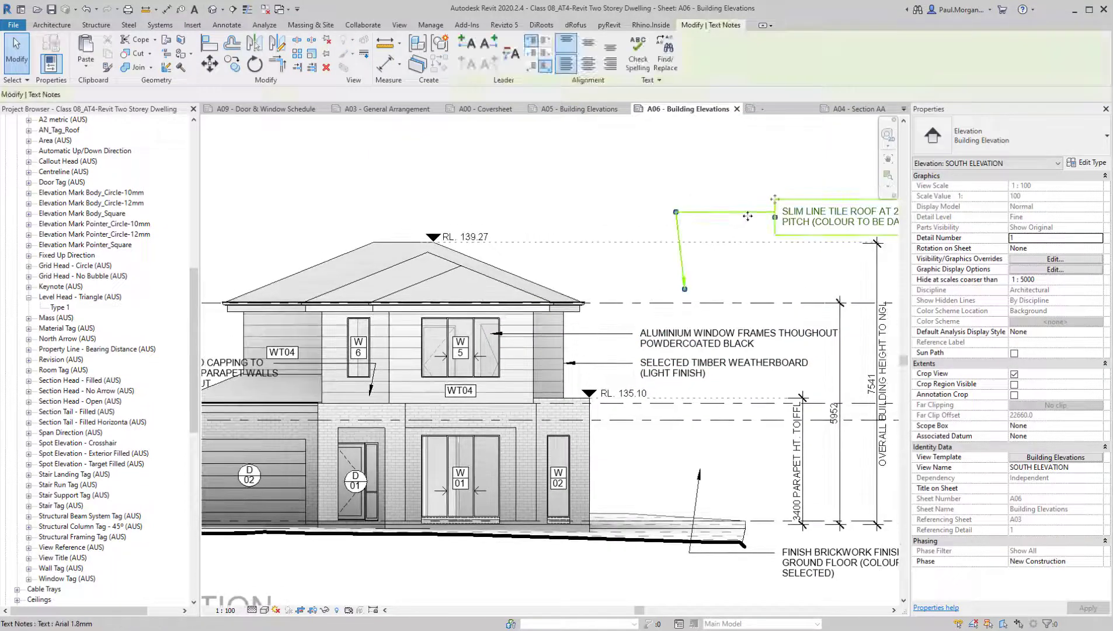
pyautogui.moveTo(734, 217); pyautogui.dragTo(635, 192)
pyautogui.moveTo(530, 205); pyautogui.dragTo(508, 208)
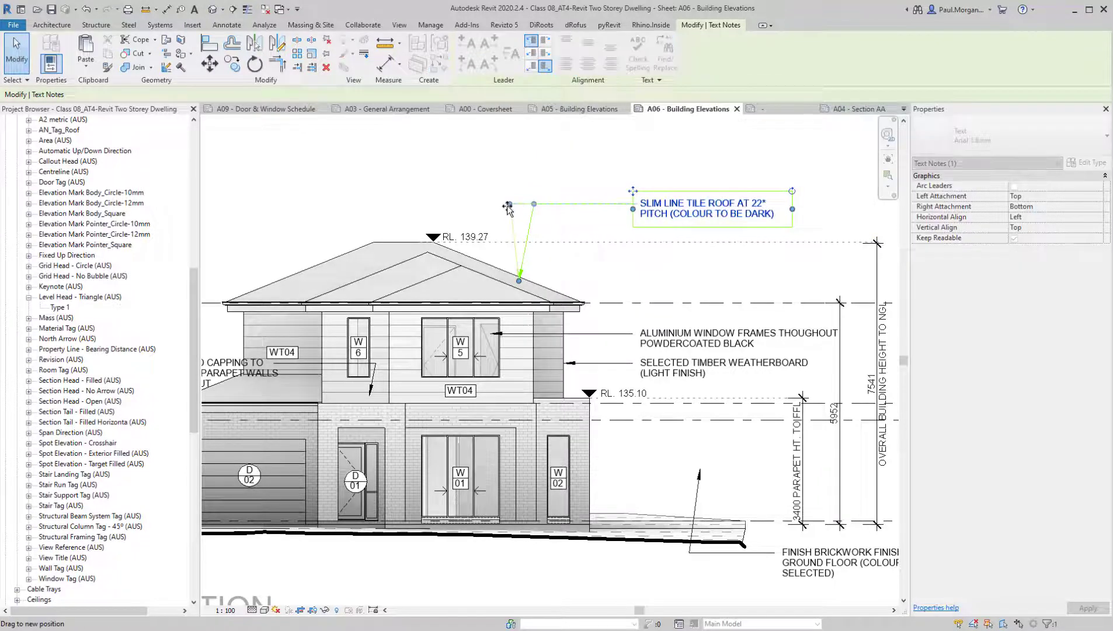
pyautogui.click(557, 175)
pyautogui.scroll(-3, 558, 182)
# Move the brickwork finish note below the ground line with its arrow on the brick wall between windows W01 and W02
pyautogui.moveTo(634, 416); pyautogui.dragTo(677, 416, button='middle')
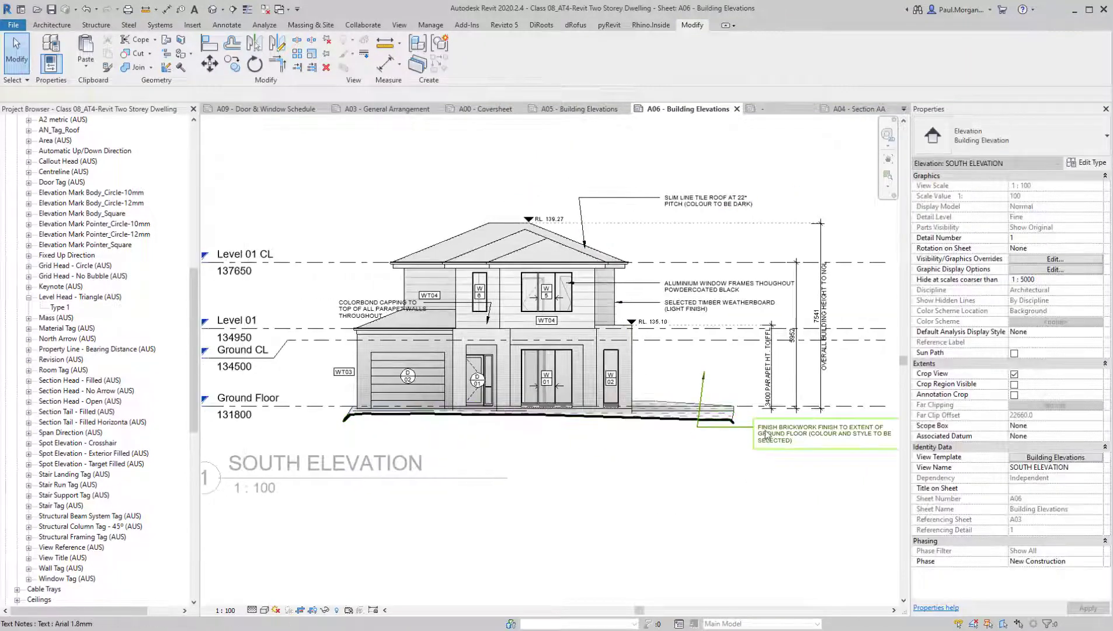
pyautogui.click(764, 431)
pyautogui.scroll(1, 732, 434)
pyautogui.scroll(1, 734, 437)
pyautogui.moveTo(750, 418); pyautogui.dragTo(557, 433)
pyautogui.click(544, 463)
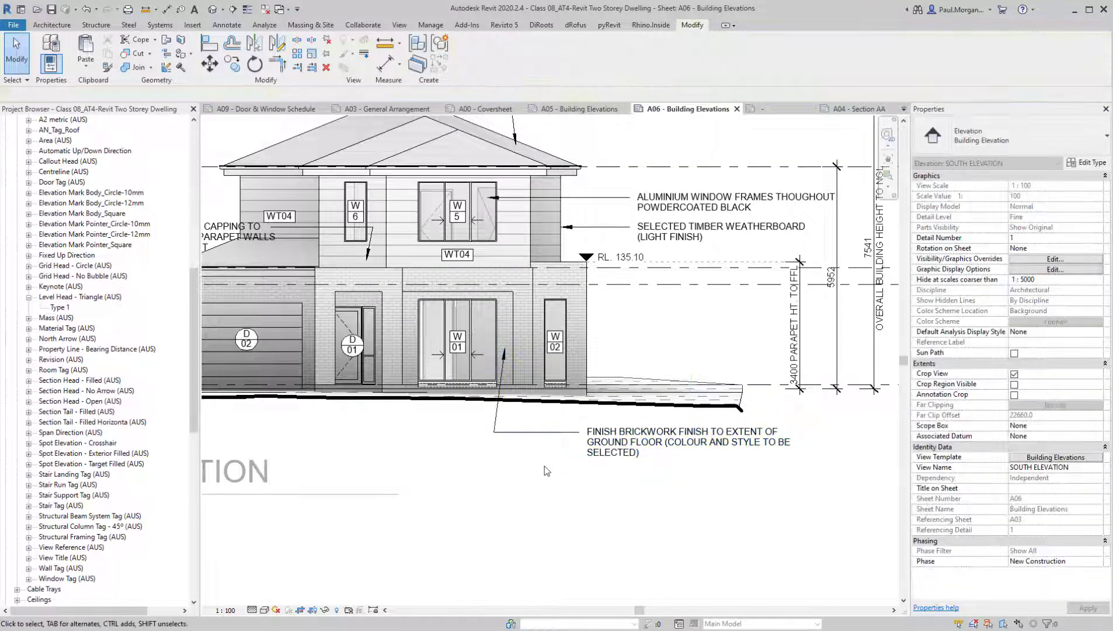
# Copy the text of the Colorbond capping note overlapping the garage roof and delete that note
pyautogui.scroll(-3, 548, 476)
pyautogui.moveTo(549, 488); pyautogui.dragTo(643, 470, button='middle')
pyautogui.scroll(2, 438, 348)
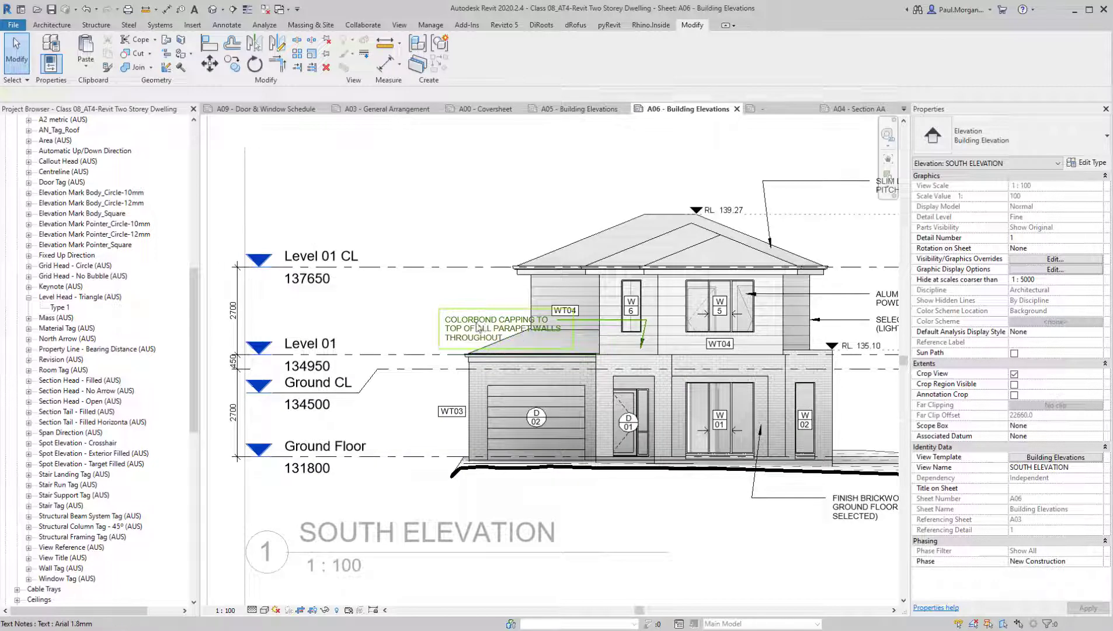
pyautogui.click(503, 328)
pyautogui.scroll(1, 701, 353)
pyautogui.moveTo(702, 353); pyautogui.dragTo(561, 371, button='middle')
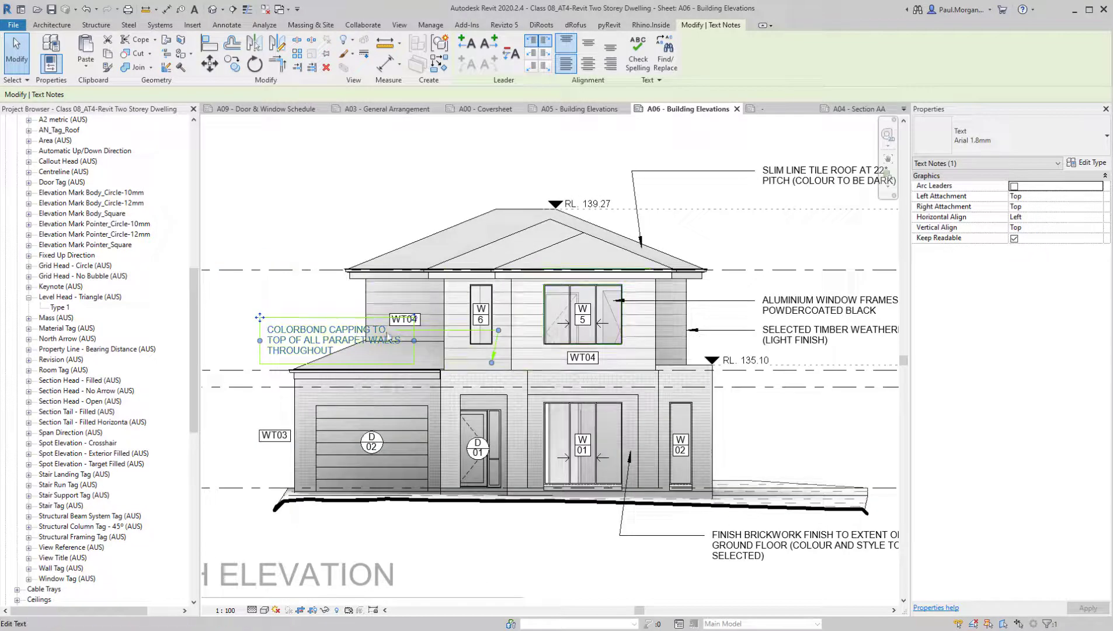
pyautogui.doubleClick(315, 342)
pyautogui.moveTo(316, 342); pyautogui.dragTo(293, 347)
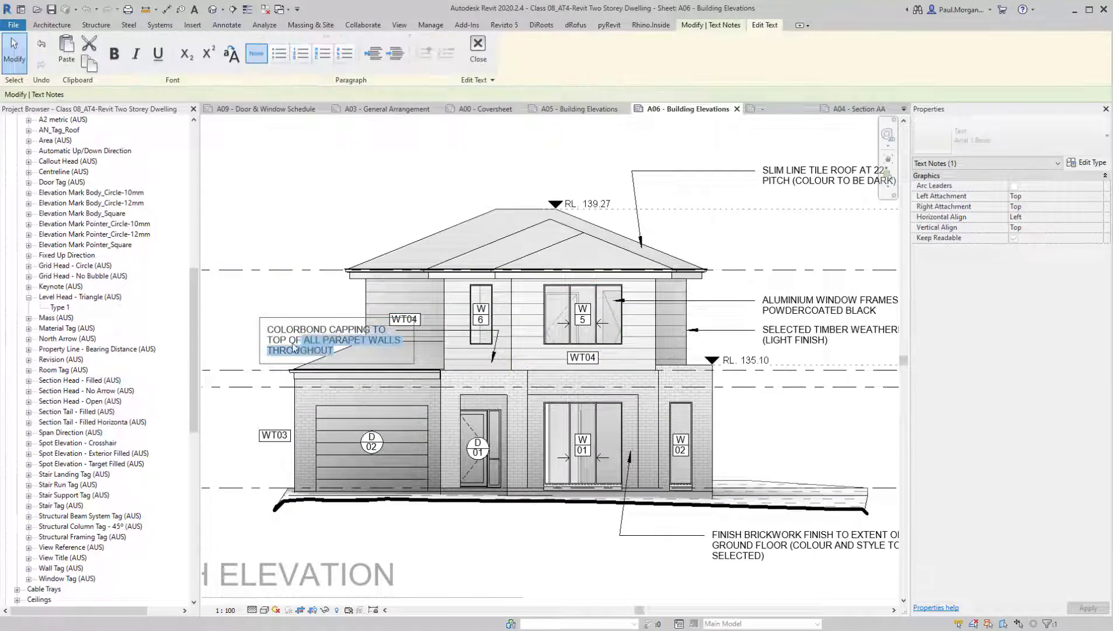
pyautogui.click(274, 304)
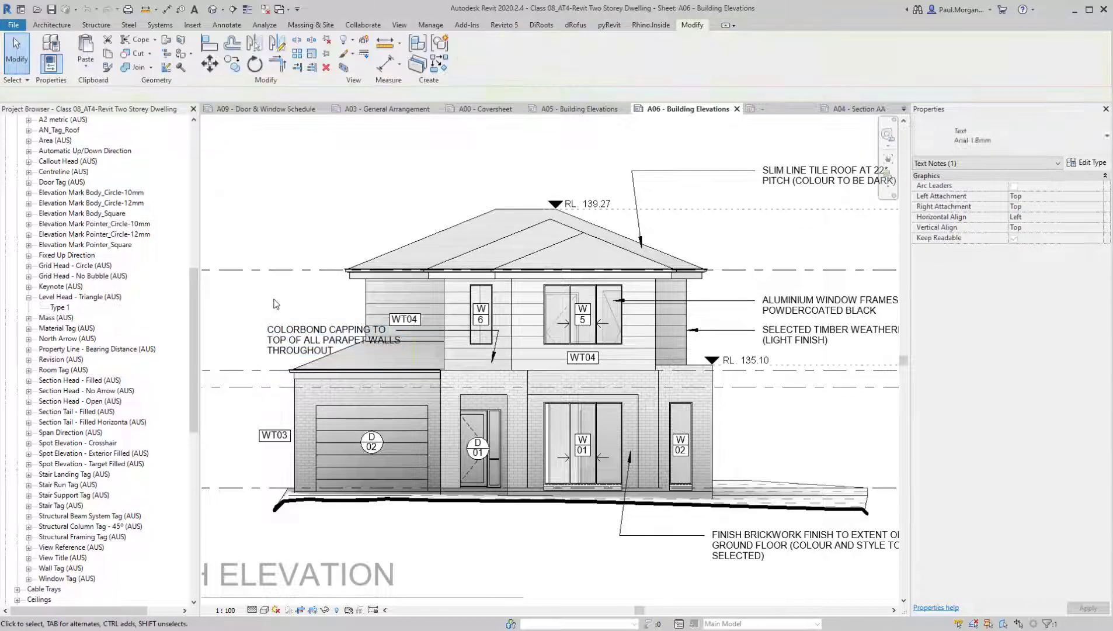
pyautogui.click(294, 335)
pyautogui.press('Delete')
# Place a two-segment leader note from the parapet above window W02 reading "COLORBOND CAPPING TO TOP OF ALL PARAPET WALLS THROUGHOUT"
pyautogui.moveTo(690, 459); pyautogui.dragTo(549, 419, button='middle')
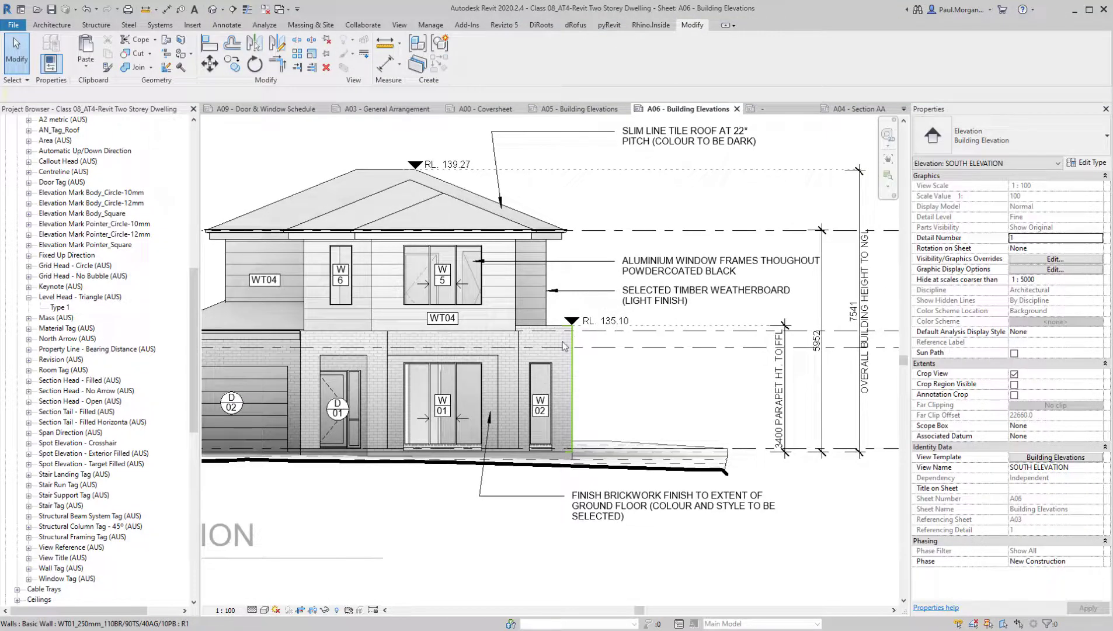
pyautogui.press('t')
pyautogui.press('x')
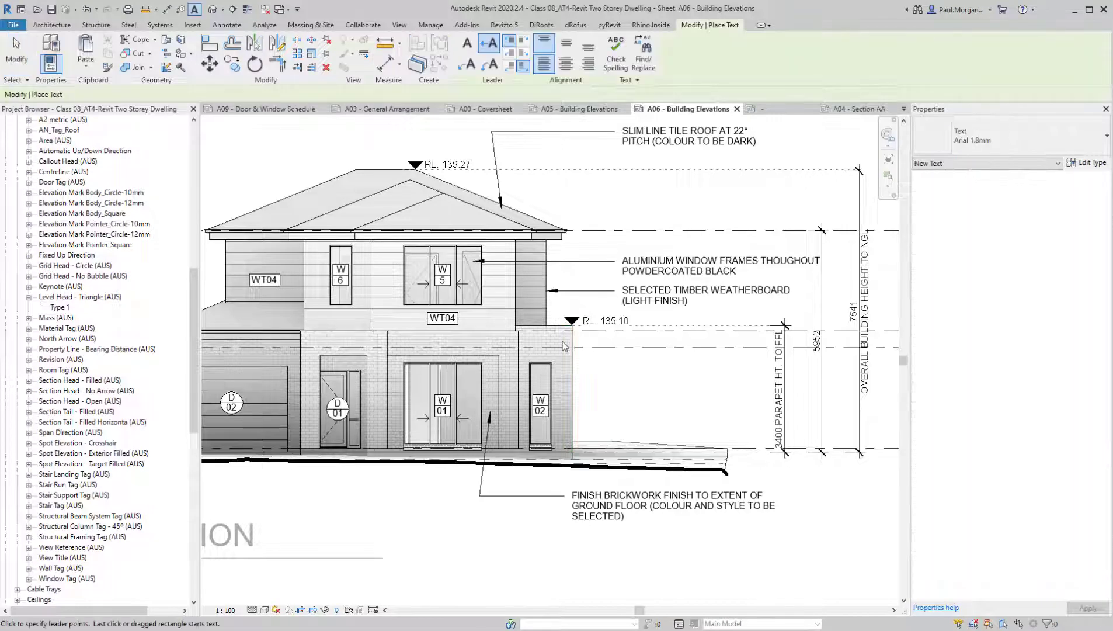
pyautogui.click(470, 65)
pyautogui.scroll(4, 542, 305)
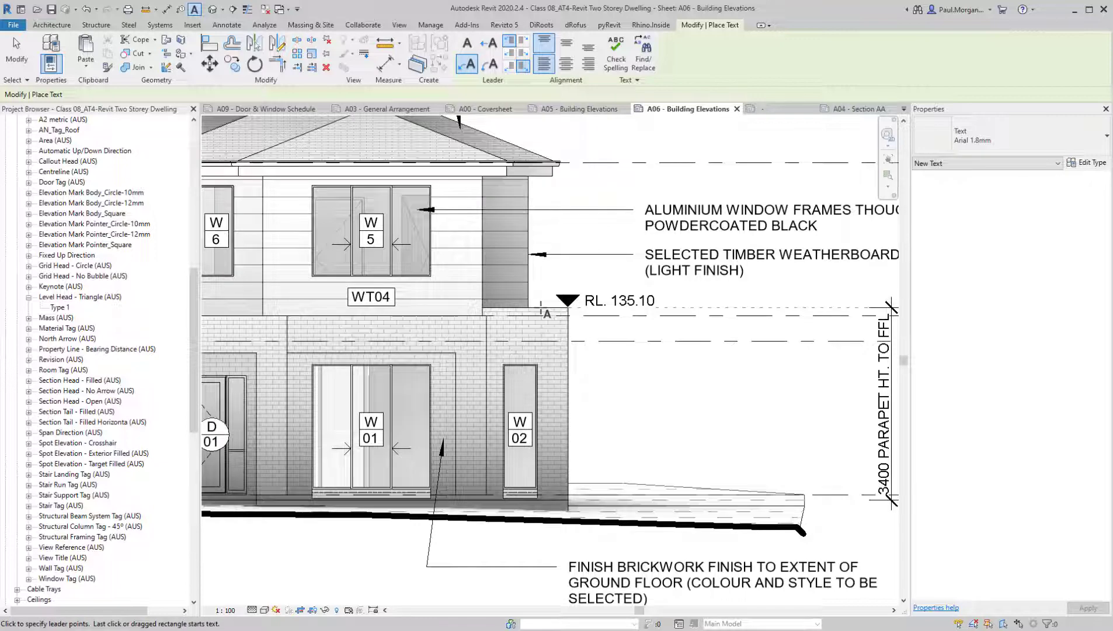
pyautogui.click(541, 311)
pyautogui.click(525, 358)
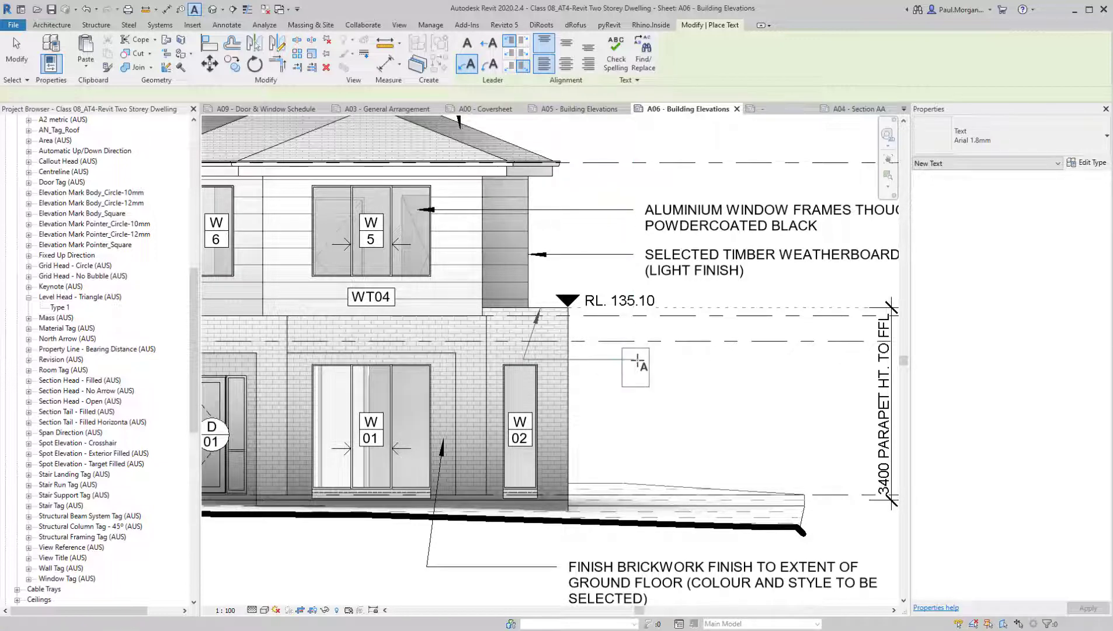
pyautogui.click(638, 361)
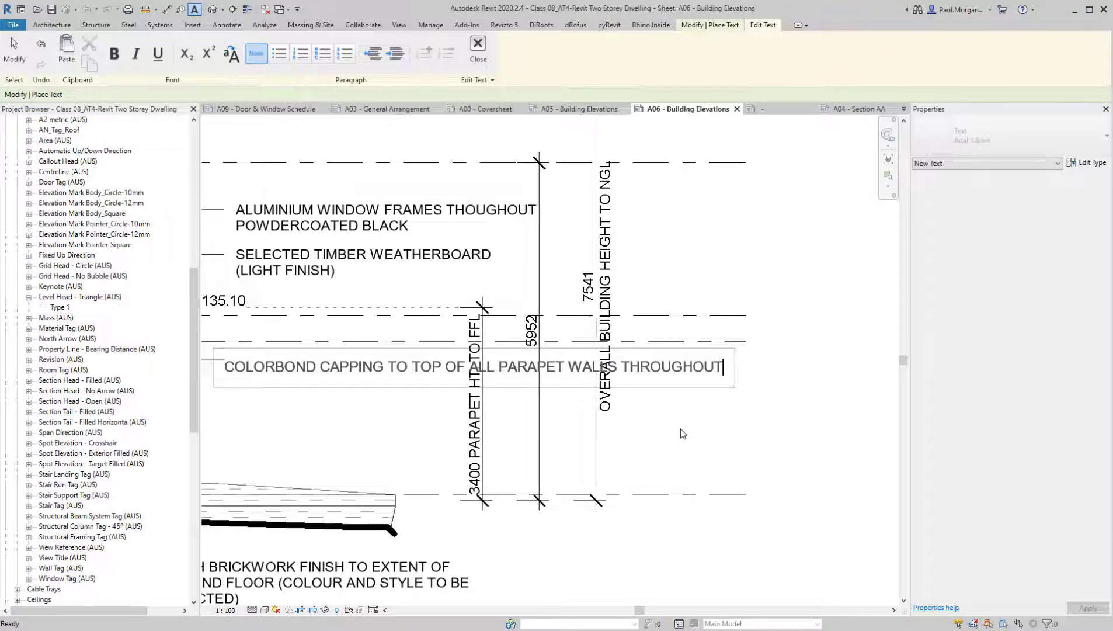
pyautogui.click(671, 432)
pyautogui.scroll(-1, 671, 432)
pyautogui.moveTo(394, 411); pyautogui.dragTo(452, 395, button='middle')
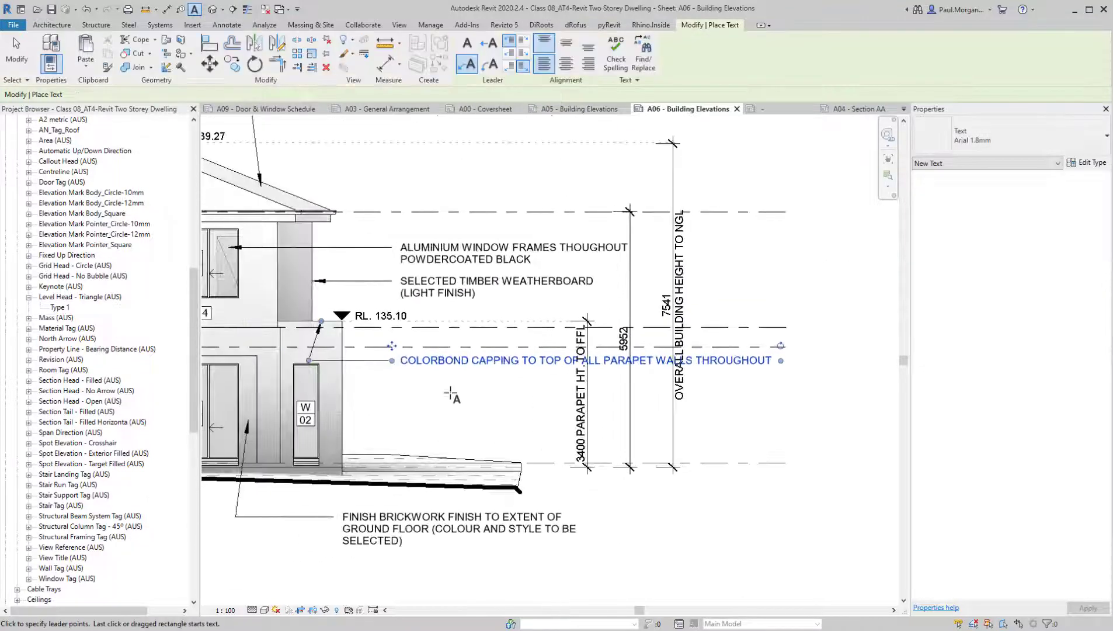
# Narrow the new Colorbond capping note so its text wraps onto three lines clear of the height dimensions
pyautogui.press('Escape')
pyautogui.press('Escape')
pyautogui.click(465, 367)
pyautogui.moveTo(781, 361); pyautogui.dragTo(559, 383)
pyautogui.click(533, 437)
pyautogui.moveTo(530, 425); pyautogui.dragTo(869, 461, button='middle')
pyautogui.scroll(-3, 727, 443)
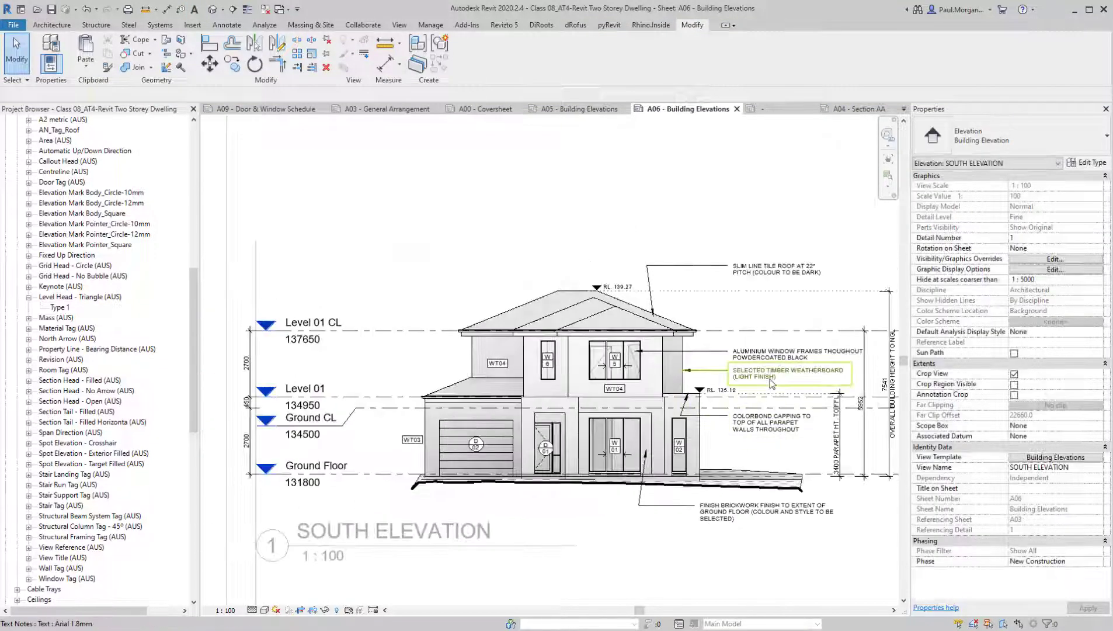
# Move the timber weatherboard note to the garage side of the house and bring its leader to the upper wall beside the WT04 tag
pyautogui.click(727, 378)
pyautogui.moveTo(727, 362); pyautogui.dragTo(345, 352)
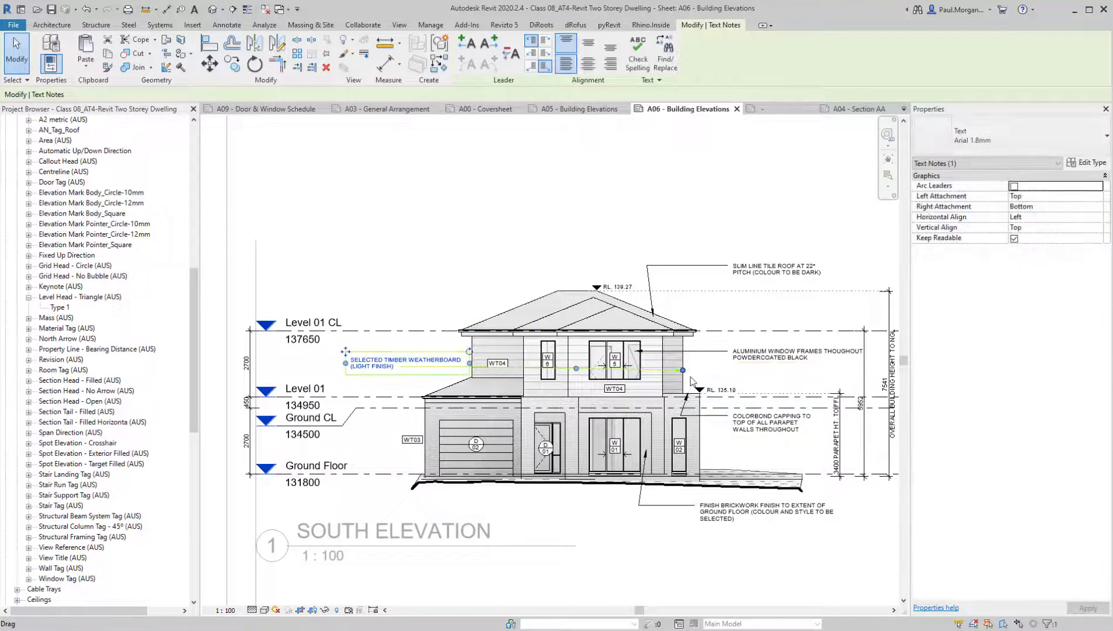
pyautogui.moveTo(503, 374); pyautogui.dragTo(476, 372)
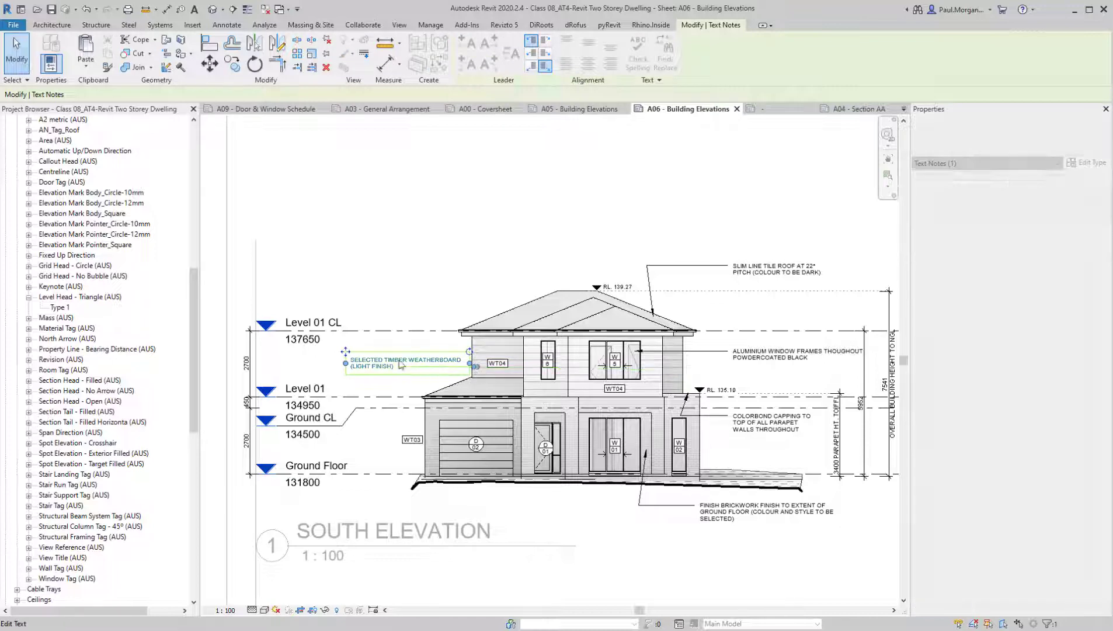
pyautogui.scroll(3, 358, 363)
pyautogui.moveTo(339, 347); pyautogui.dragTo(309, 348)
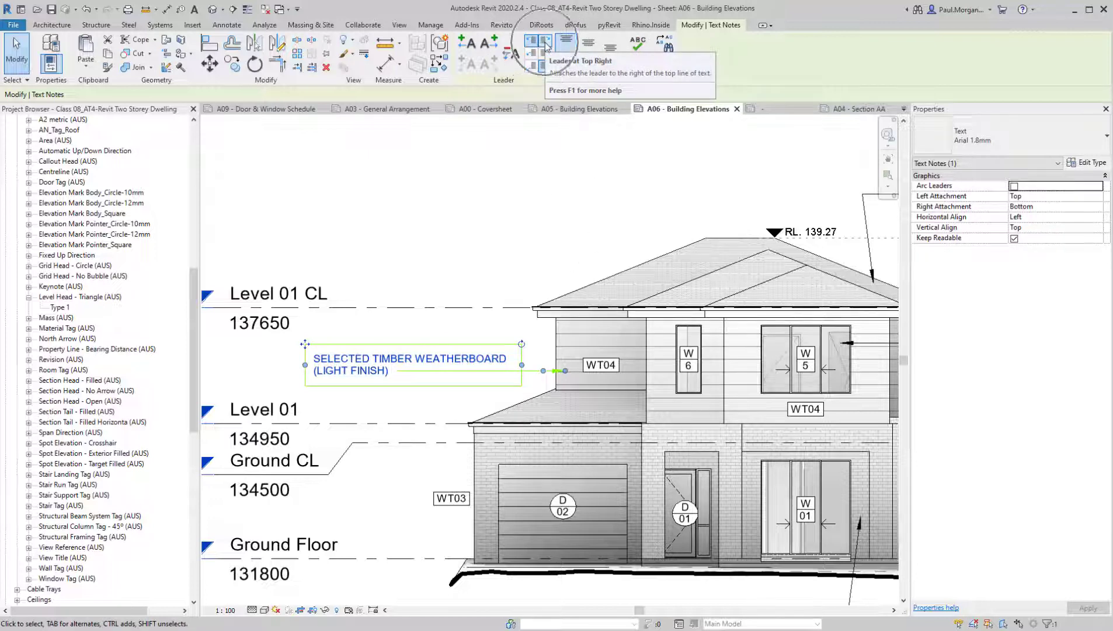
# Attach the weatherboard note's leader at the top right of the text, level its arrow and narrow the note to three lines
pyautogui.click(545, 46)
pyautogui.moveTo(565, 370); pyautogui.dragTo(565, 359)
pyautogui.moveTo(305, 366); pyautogui.dragTo(336, 366)
pyautogui.click(395, 331)
pyautogui.scroll(-3, 395, 333)
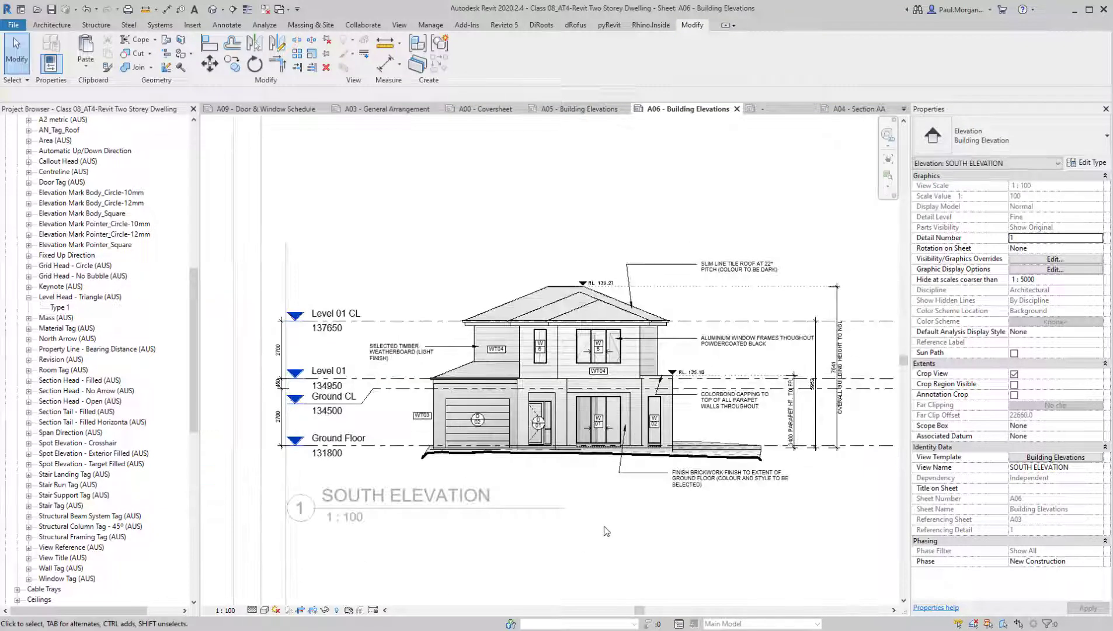
# Delete the WT03 wall tag beside the garage on the South Elevation
pyautogui.moveTo(711, 549); pyautogui.dragTo(672, 530, button='middle')
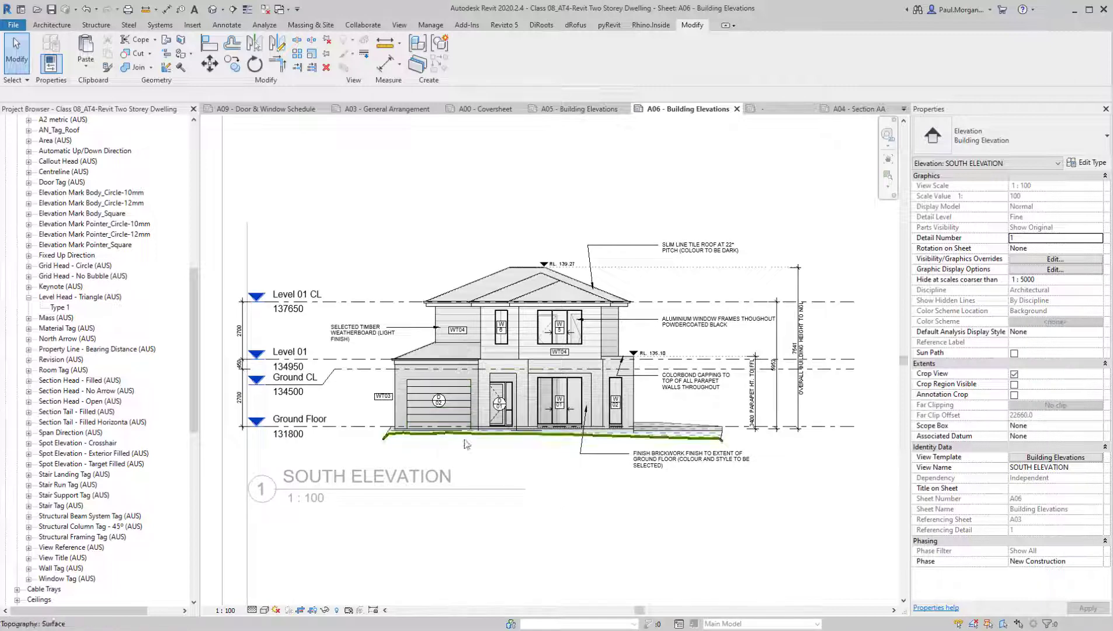
pyautogui.click(383, 398)
pyautogui.moveTo(537, 500); pyautogui.dragTo(521, 494, button='middle')
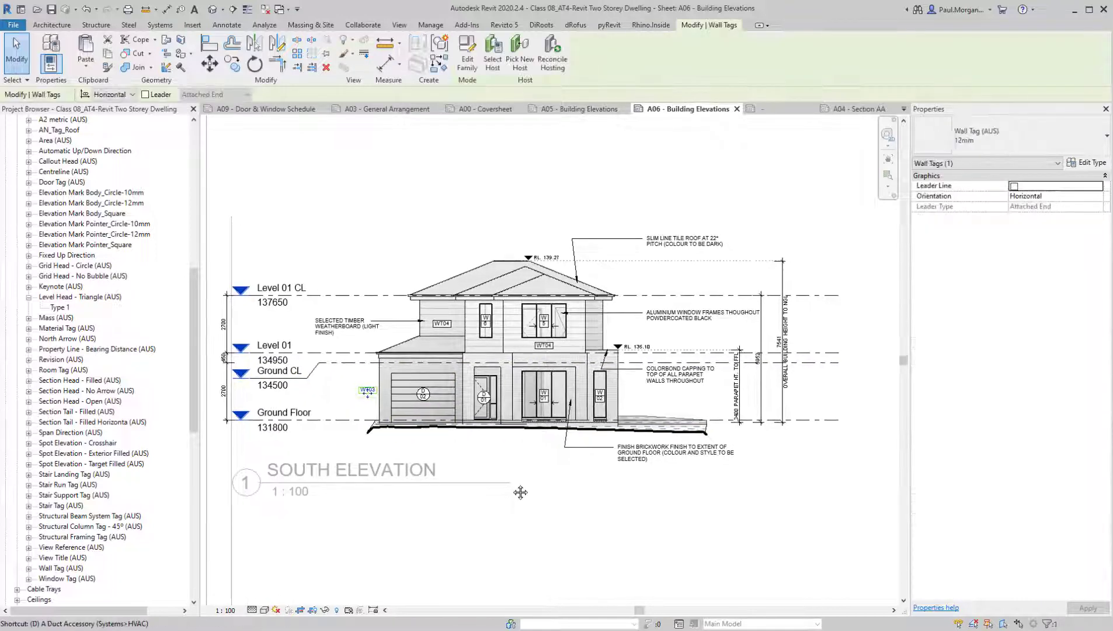
pyautogui.press('Delete')
pyautogui.moveTo(647, 510); pyautogui.dragTo(638, 517, button='middle')
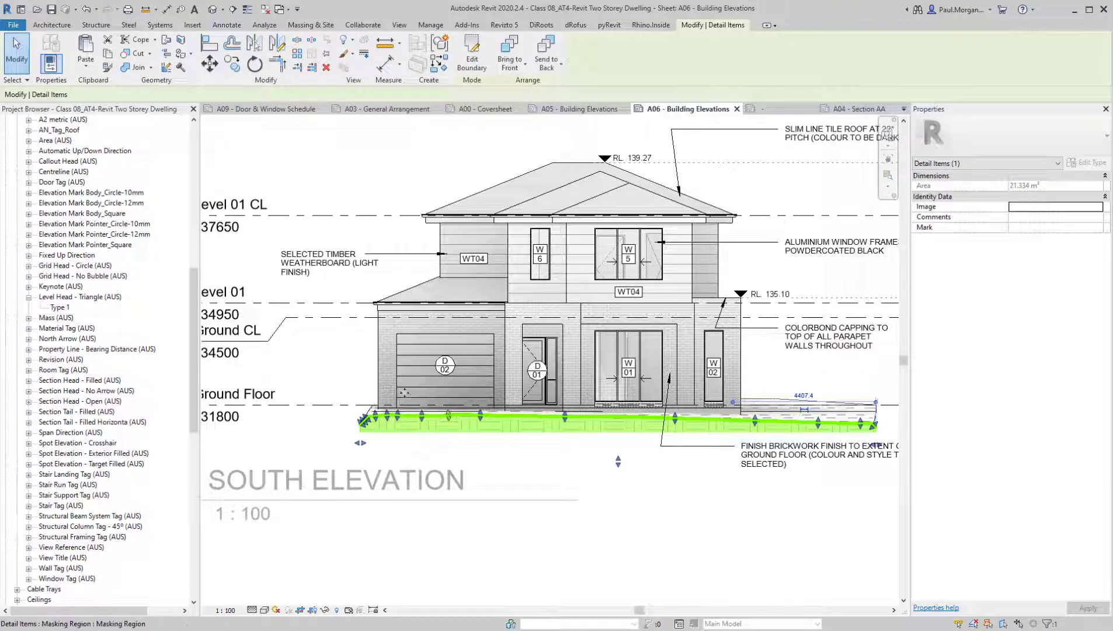
pyautogui.press('Escape')
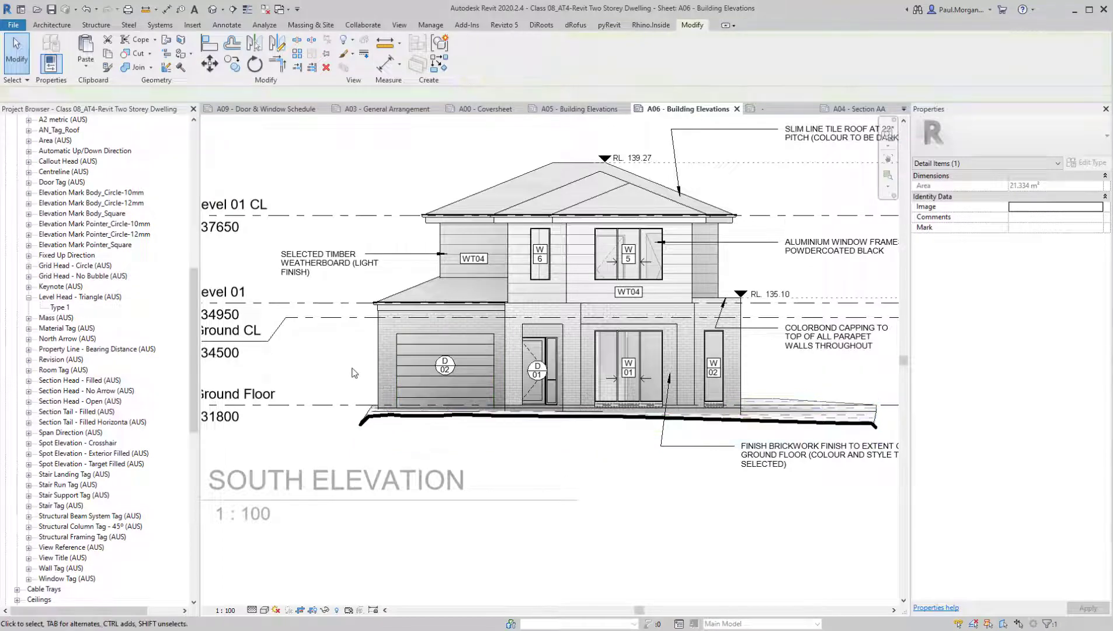
# Turn off ambient shadows in the Building Elevations view template and apply the change
pyautogui.click(1048, 458)
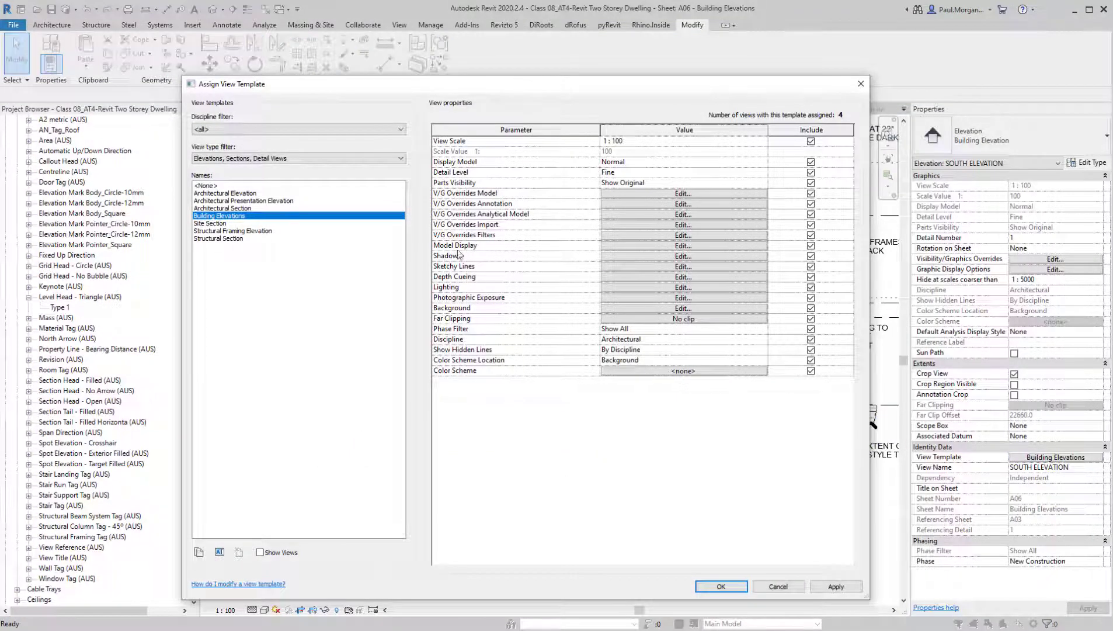
pyautogui.click(617, 245)
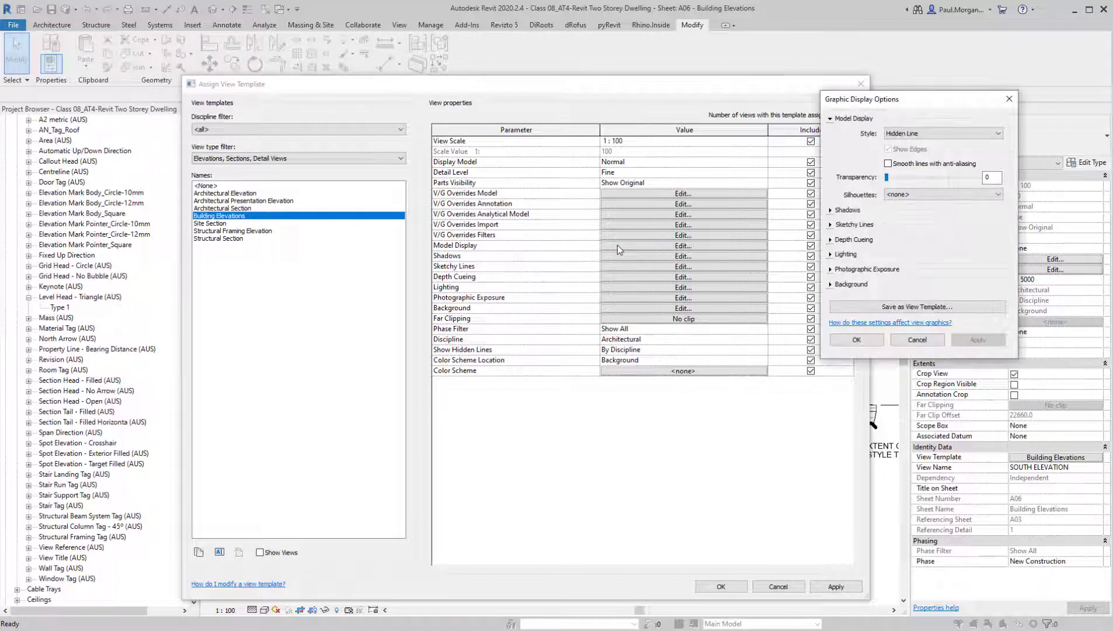
pyautogui.press('Escape')
pyautogui.click(622, 258)
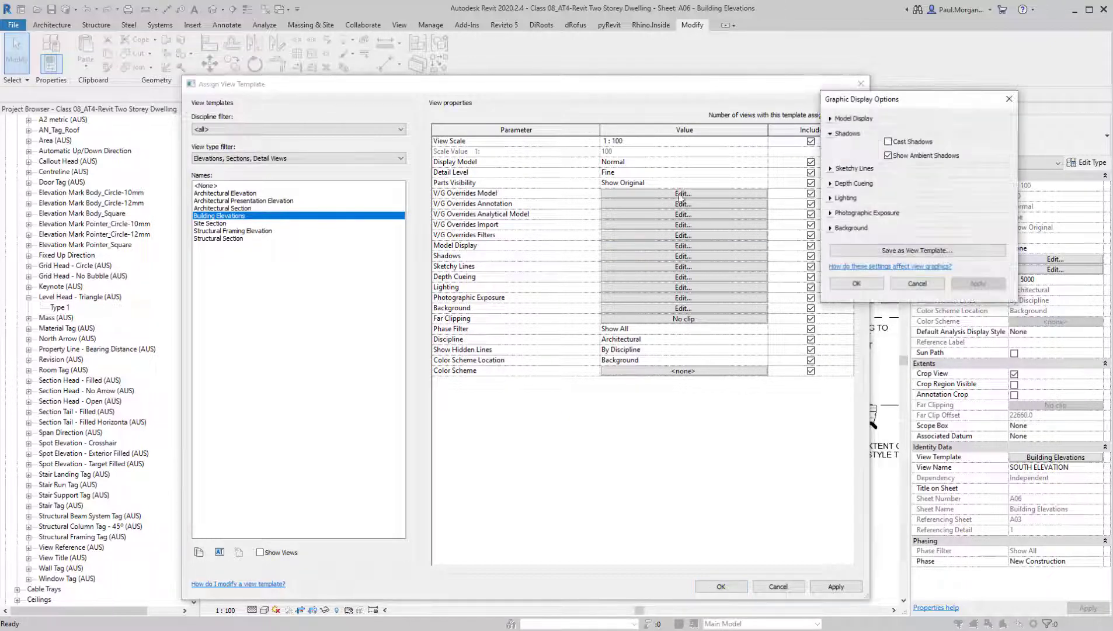
pyautogui.click(857, 284)
pyautogui.click(722, 590)
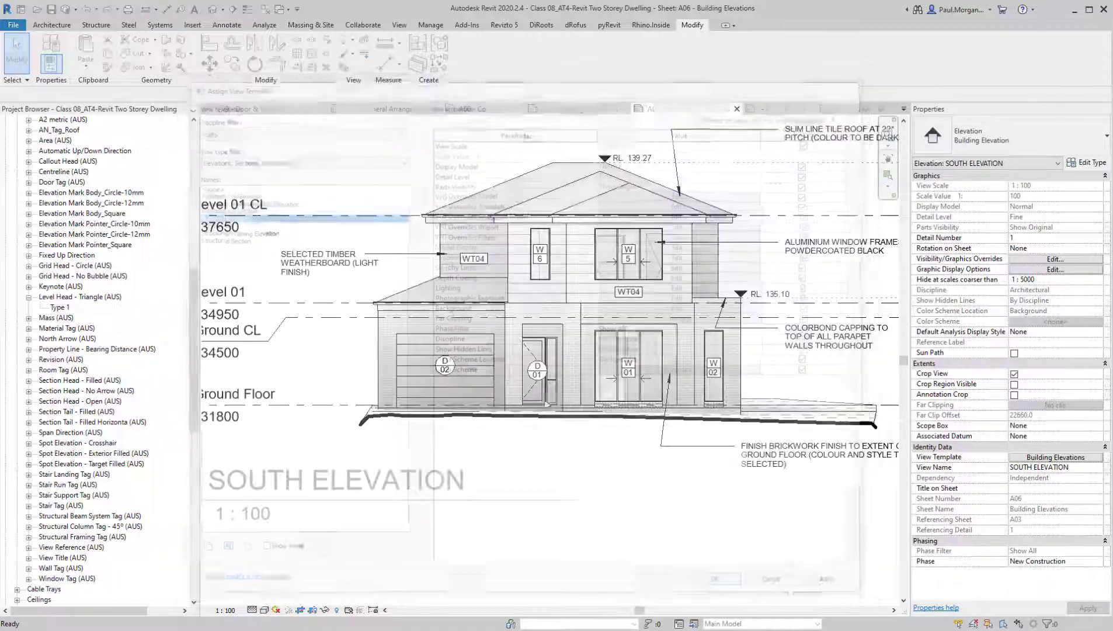
pyautogui.scroll(-3, 603, 506)
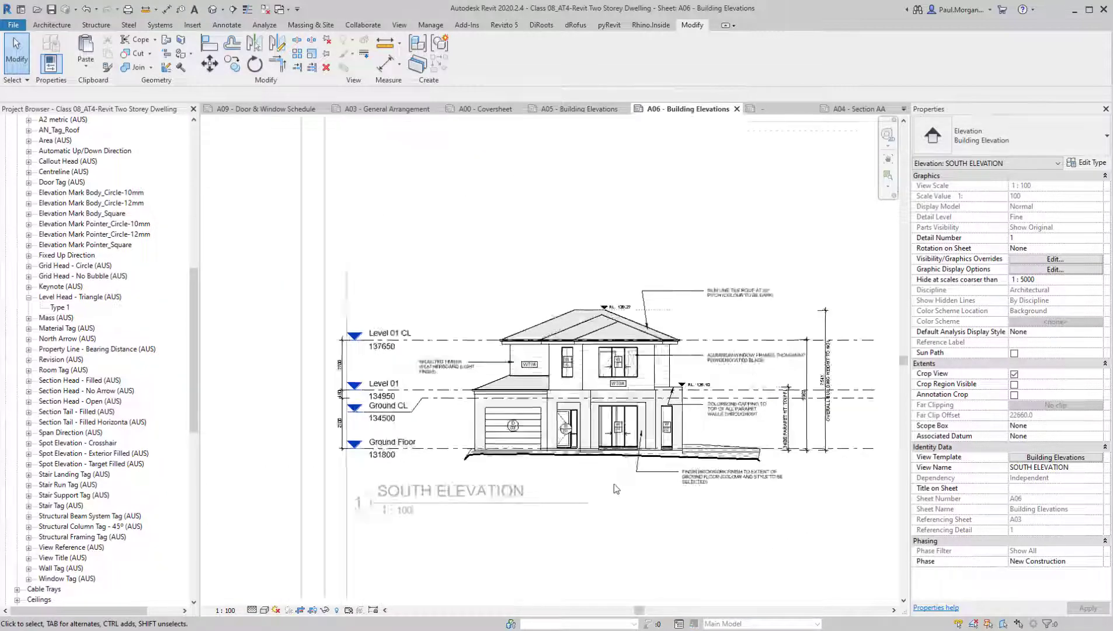
# Add an aligned dimension string beside entry door D01 from the ground floor to the opening head and the top of the brickwork
pyautogui.scroll(6, 614, 483)
pyautogui.scroll(2, 631, 327)
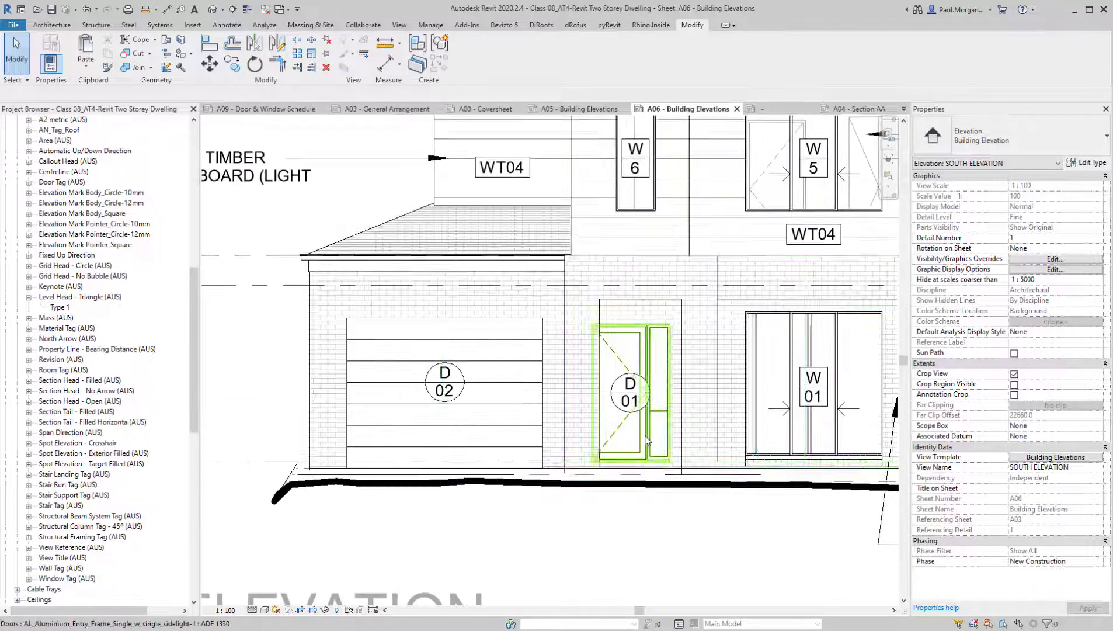
pyautogui.press('d')
pyautogui.press('i')
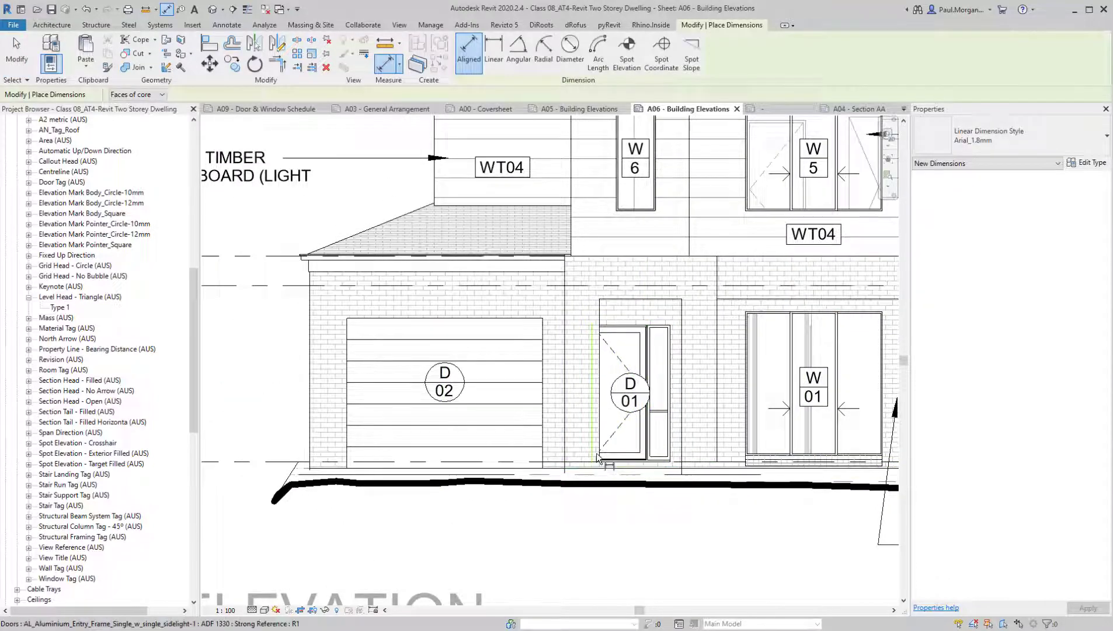
pyautogui.scroll(3, 594, 472)
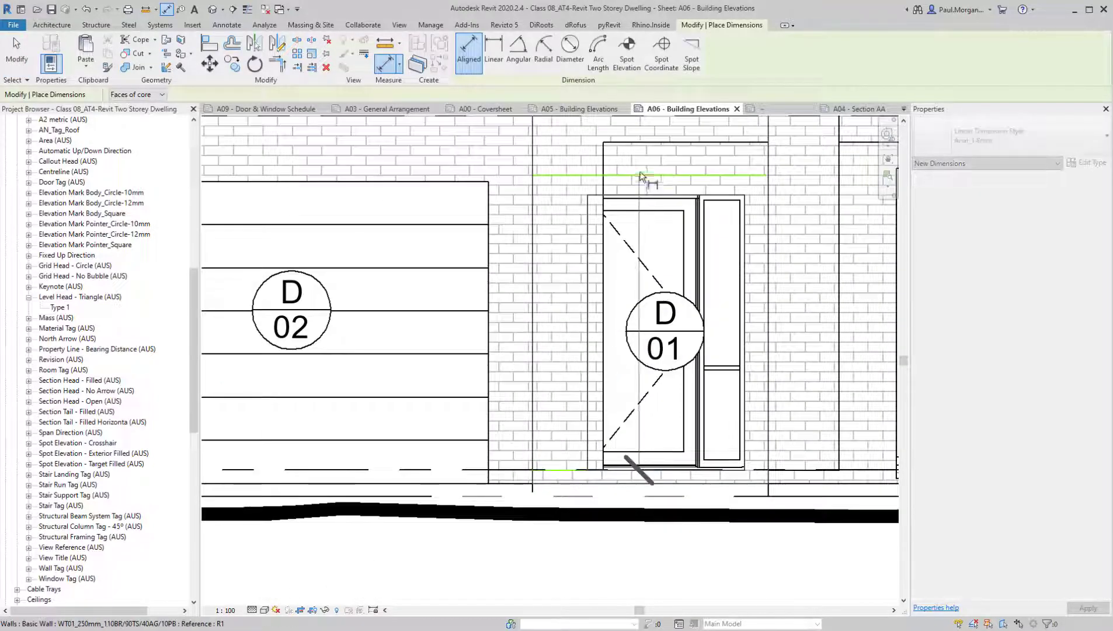
pyautogui.moveTo(650, 151); pyautogui.dragTo(750, 423, button='middle')
pyautogui.click(728, 327)
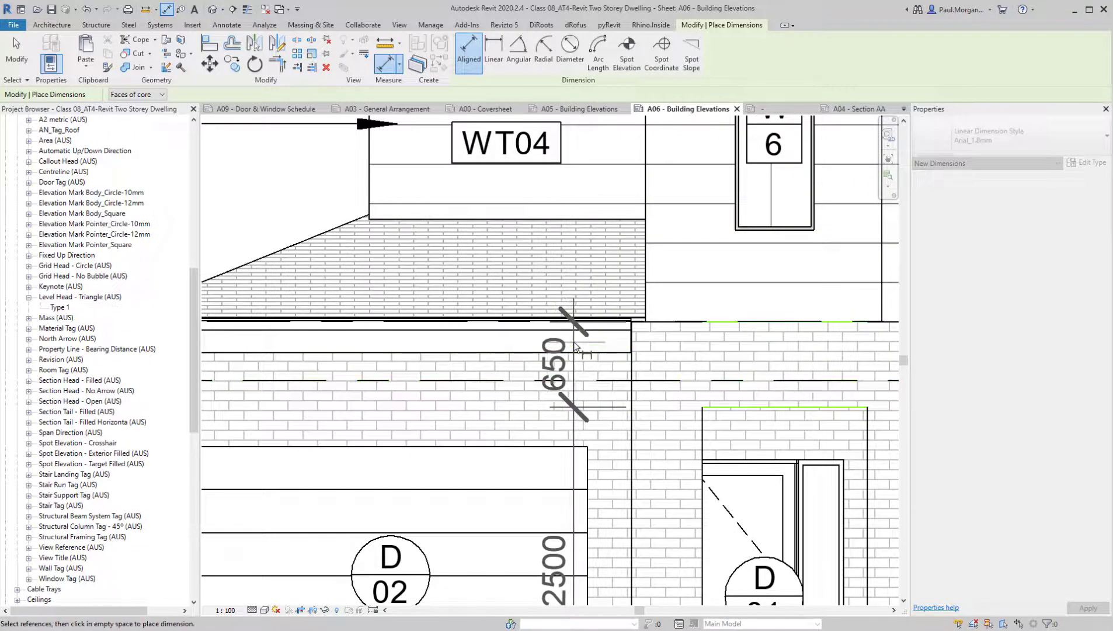
pyautogui.click(574, 343)
# Add an overall height dimension of the ground-floor brickwork over garage door D02, parallel to the entry dimension string
pyautogui.scroll(-2, 573, 343)
pyautogui.moveTo(619, 527); pyautogui.dragTo(609, 377, button='middle')
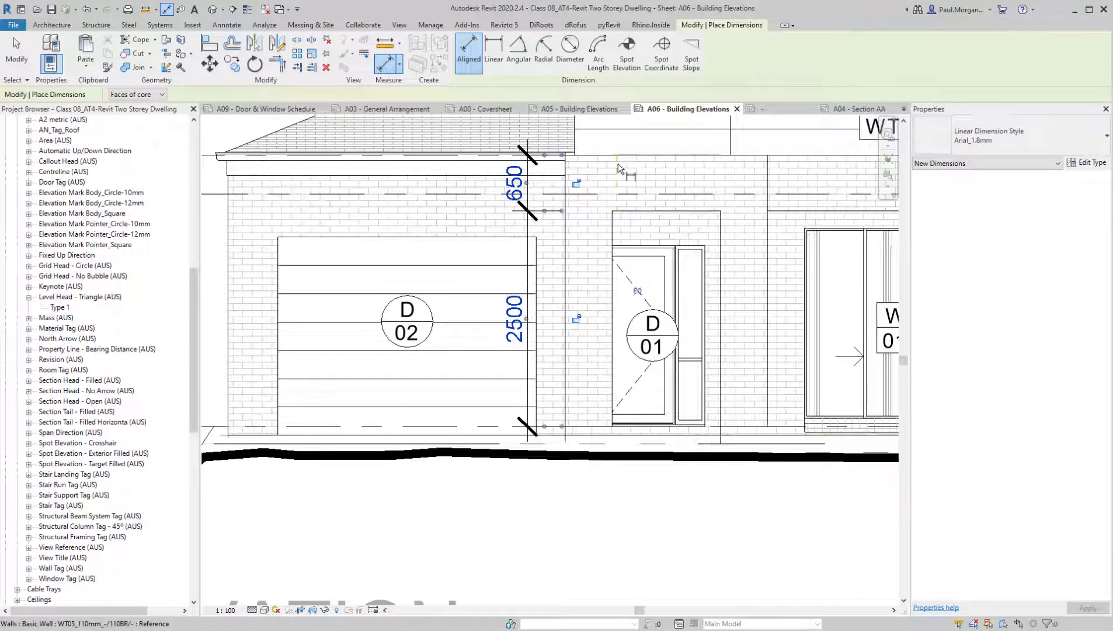
pyautogui.click(644, 156)
pyautogui.click(590, 437)
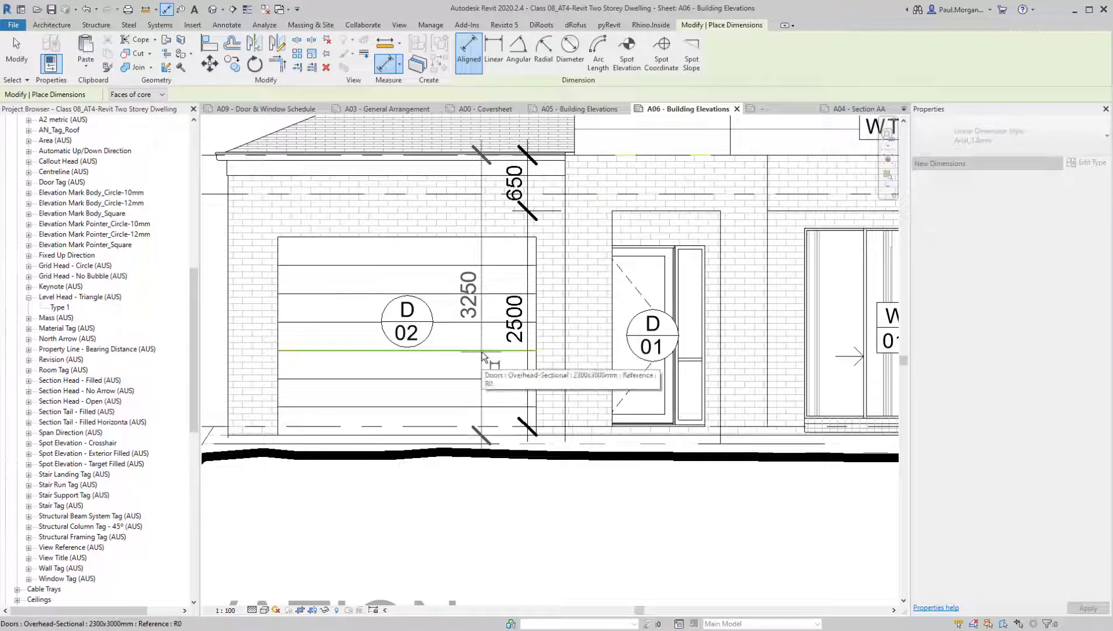
pyautogui.click(482, 359)
# Dimension the brick surround between windows W01 and W02 vertically, from the top of the brickwork to the opening head and its base
pyautogui.moveTo(770, 318); pyautogui.dragTo(496, 401, button='middle')
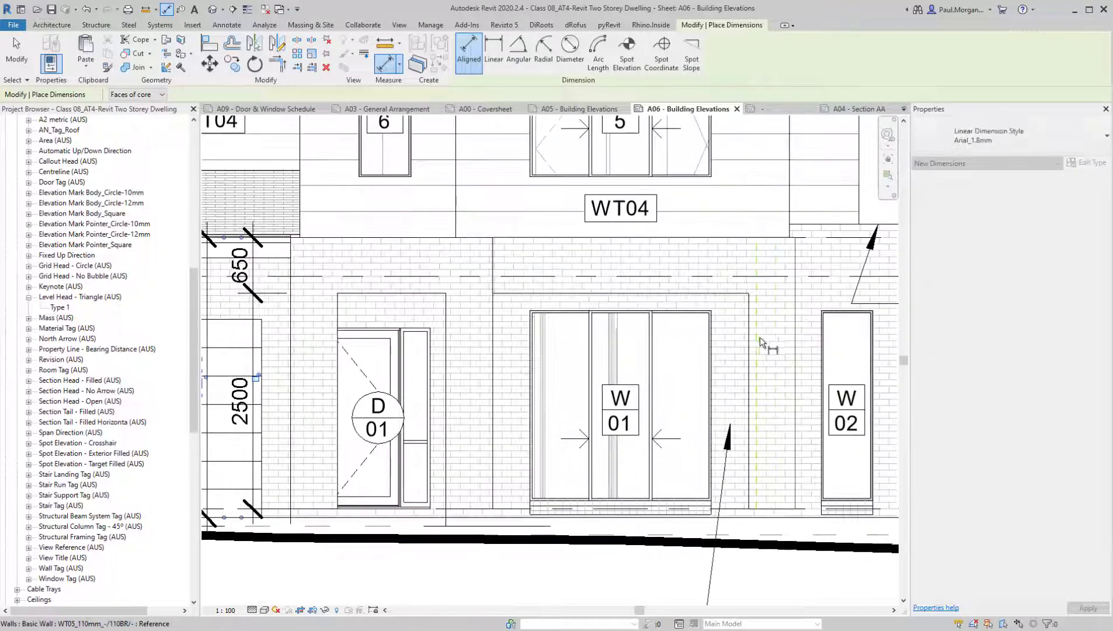
pyautogui.click(710, 294)
pyautogui.click(738, 238)
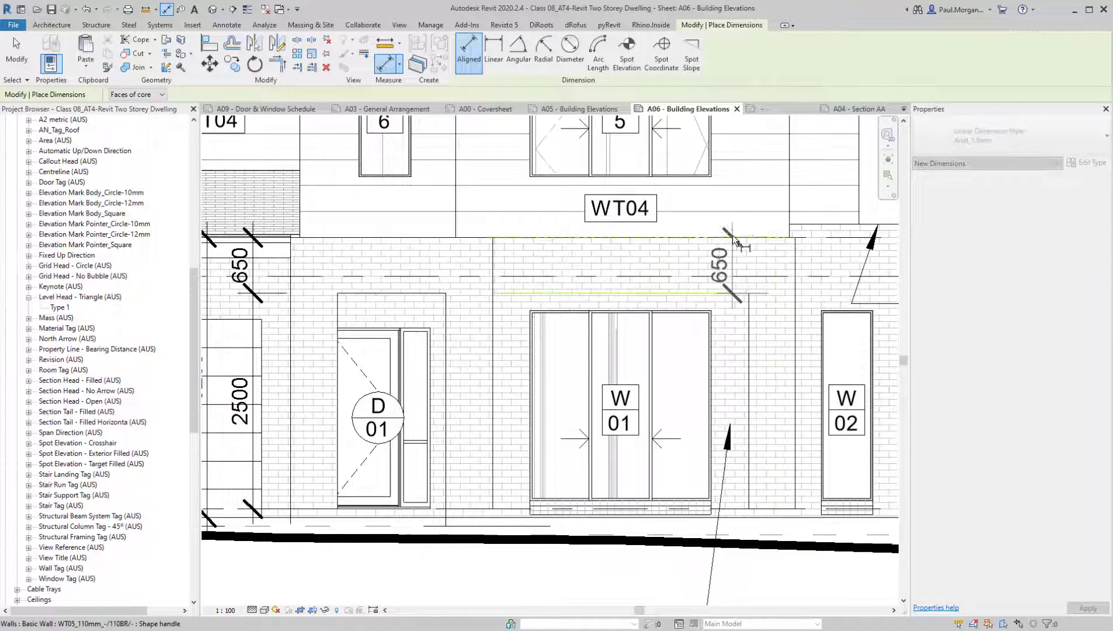
pyautogui.click(780, 513)
pyautogui.moveTo(780, 514); pyautogui.dragTo(661, 428, button='middle')
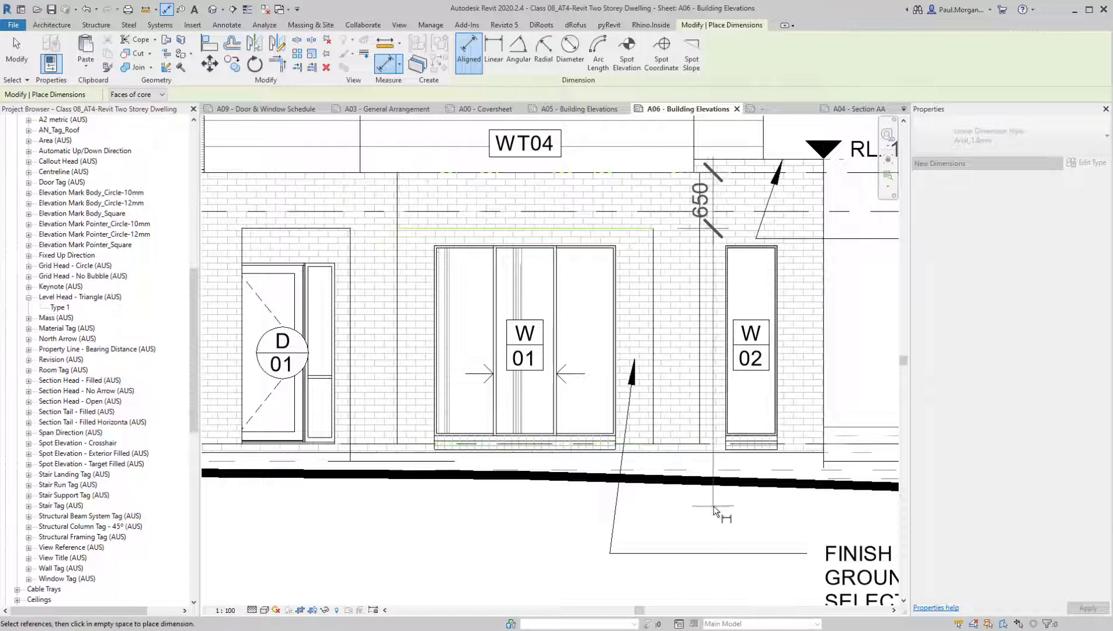
pyautogui.click(727, 457)
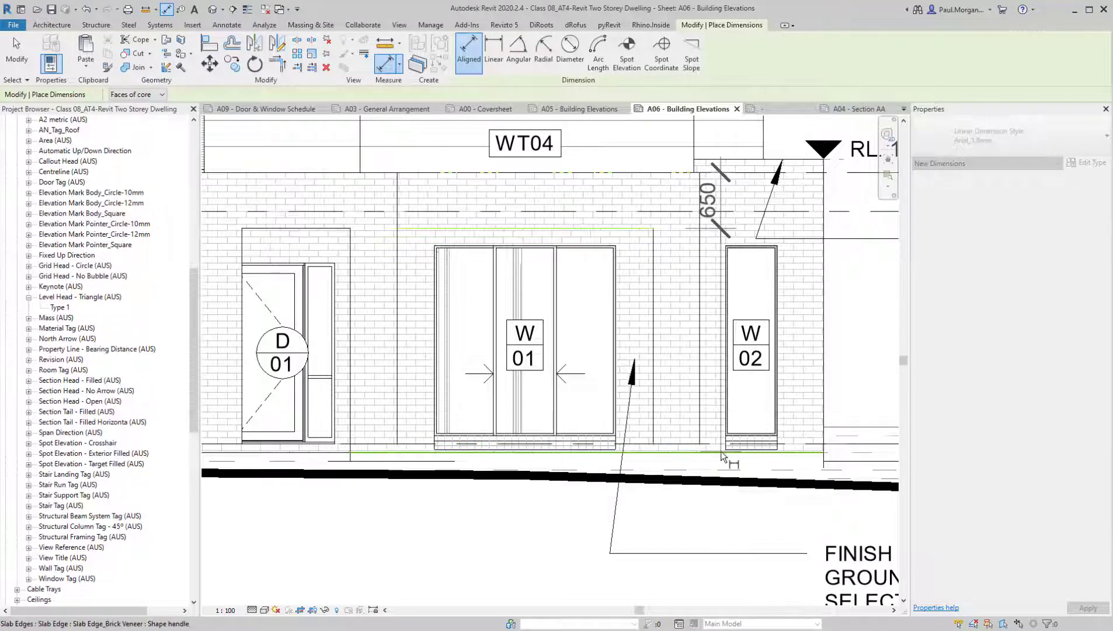
pyautogui.click(685, 528)
pyautogui.scroll(-3, 659, 522)
pyautogui.press('Escape')
pyautogui.press('Escape')
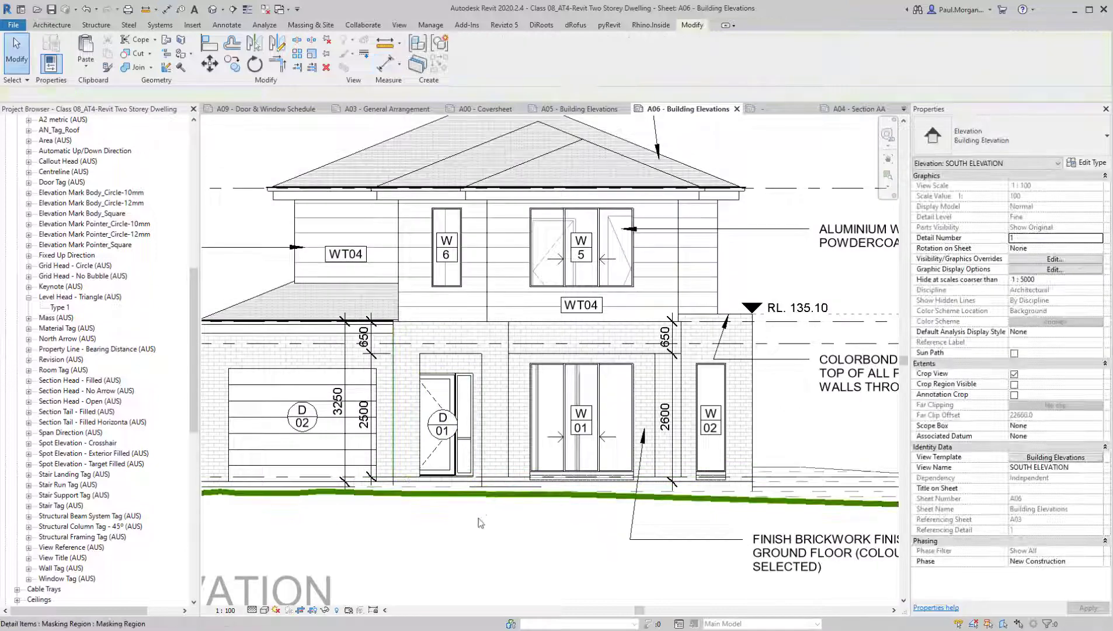
# Delete the overall brickwork height dimension over the garage door
pyautogui.moveTo(515, 548); pyautogui.dragTo(533, 524, button='middle')
pyautogui.scroll(-3, 493, 424)
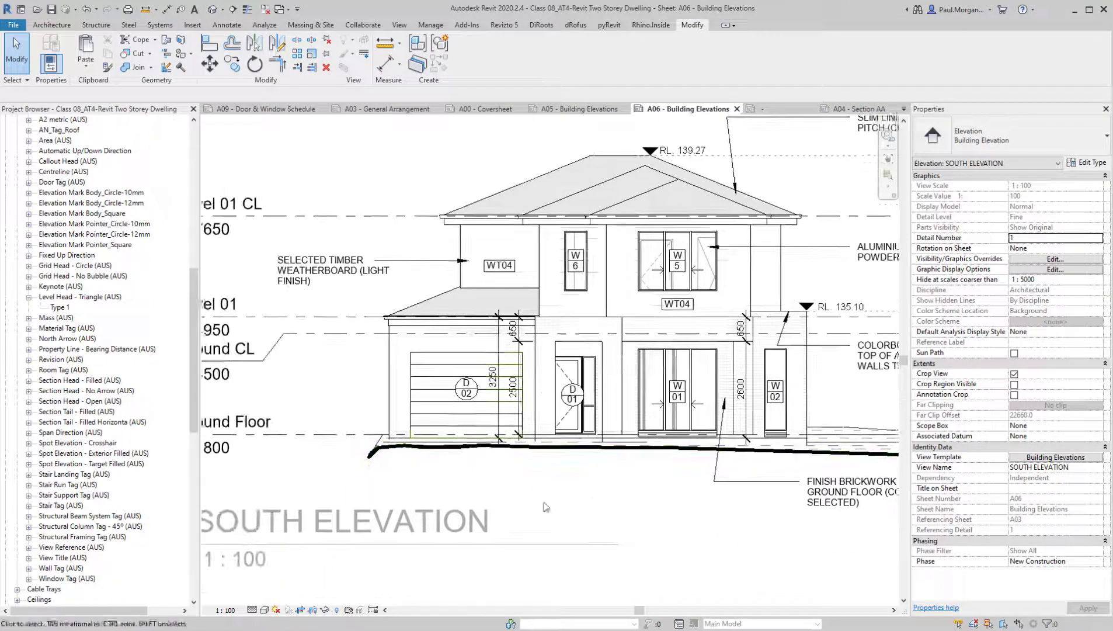
pyautogui.scroll(2, 490, 423)
pyautogui.click(506, 424)
pyautogui.press('Delete')
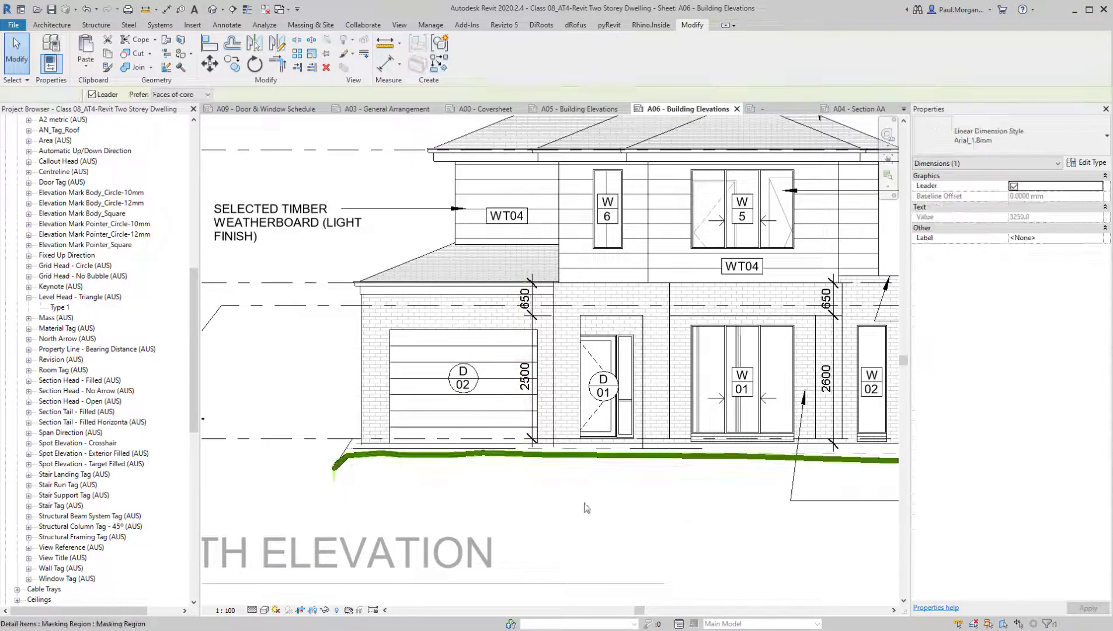
# Move the entry dimension string off the garage door onto the brick pier beside door D01
pyautogui.click(532, 330)
pyautogui.moveTo(531, 329); pyautogui.dragTo(549, 313)
pyautogui.press('Right')
pyautogui.press('Right')
pyautogui.press('Right')
pyautogui.press('Right')
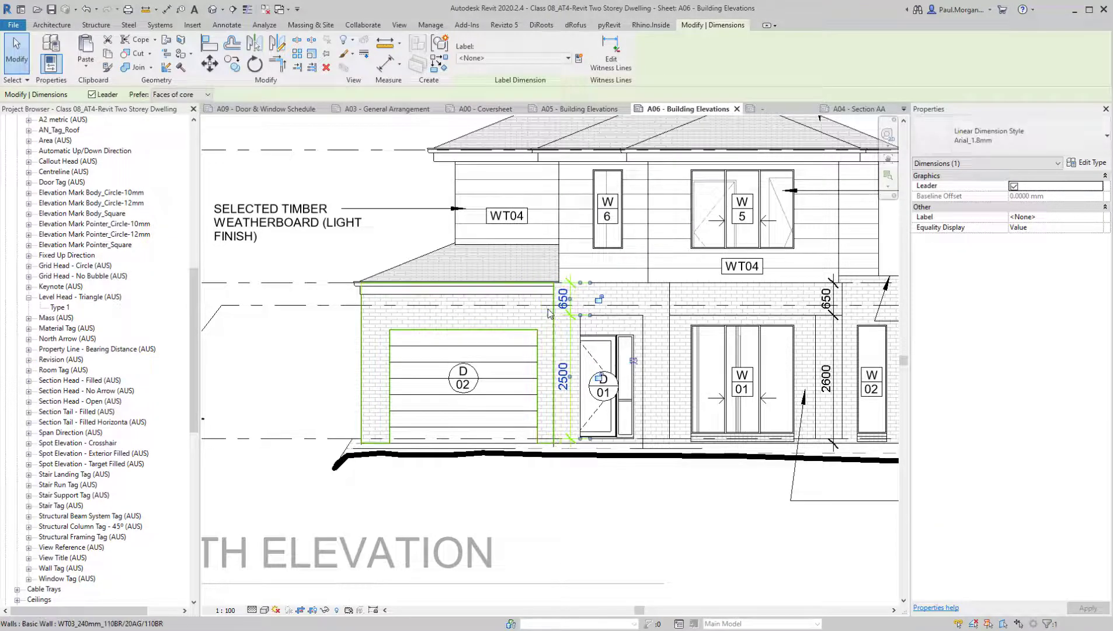
pyautogui.press('Escape')
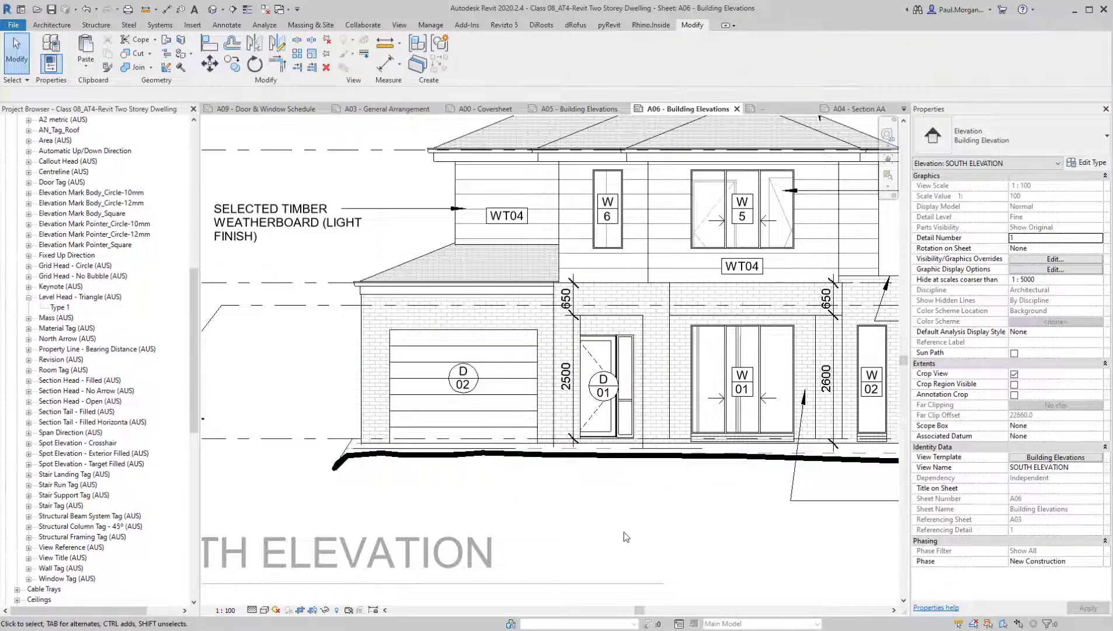
# Open the default 3D view and show the bases of the dark brick piers at the front entry up close
pyautogui.click(213, 10)
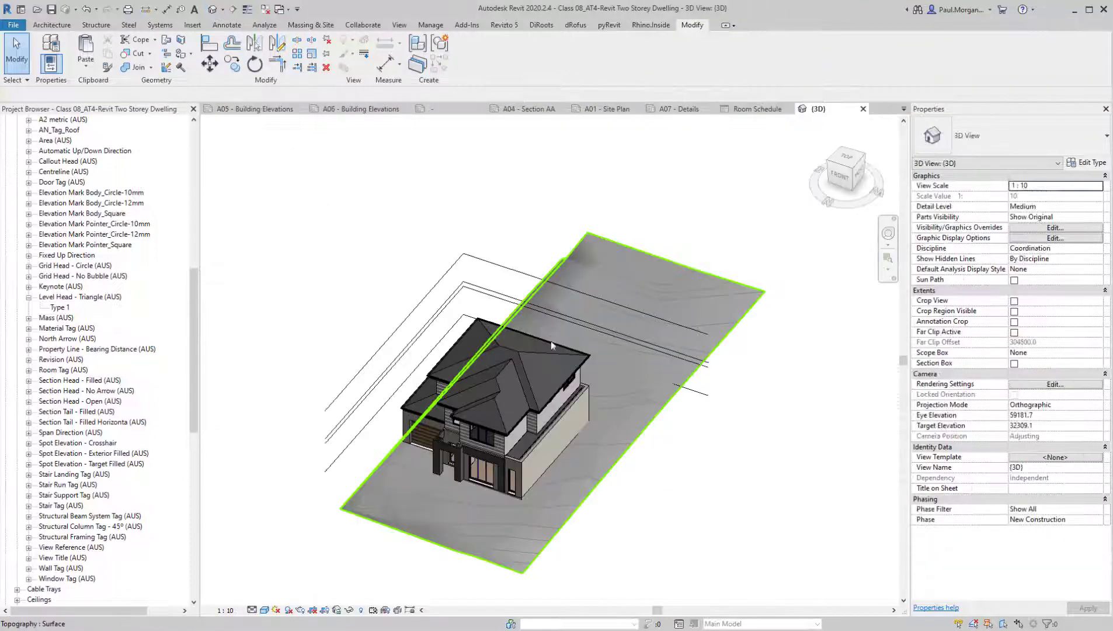
pyautogui.scroll(5, 551, 341)
pyautogui.scroll(3, 549, 457)
pyautogui.click(549, 457)
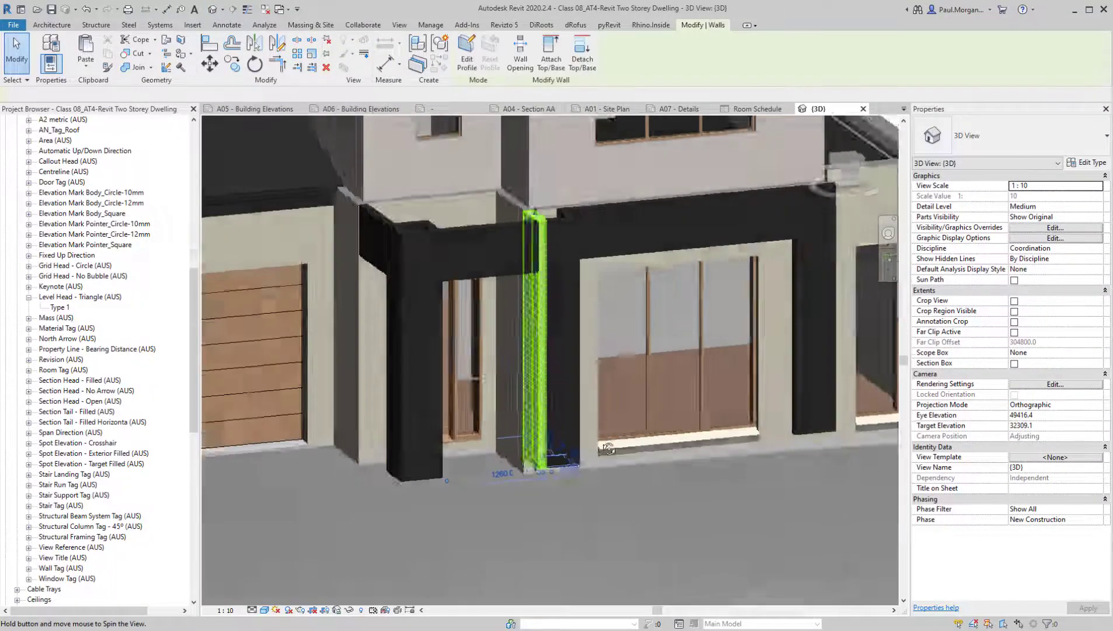
pyautogui.keyDown('shift'); pyautogui.moveTo(550, 457); pyautogui.dragTo(626, 467, button='middle'); pyautogui.keyUp('shift')
pyautogui.press('Escape')
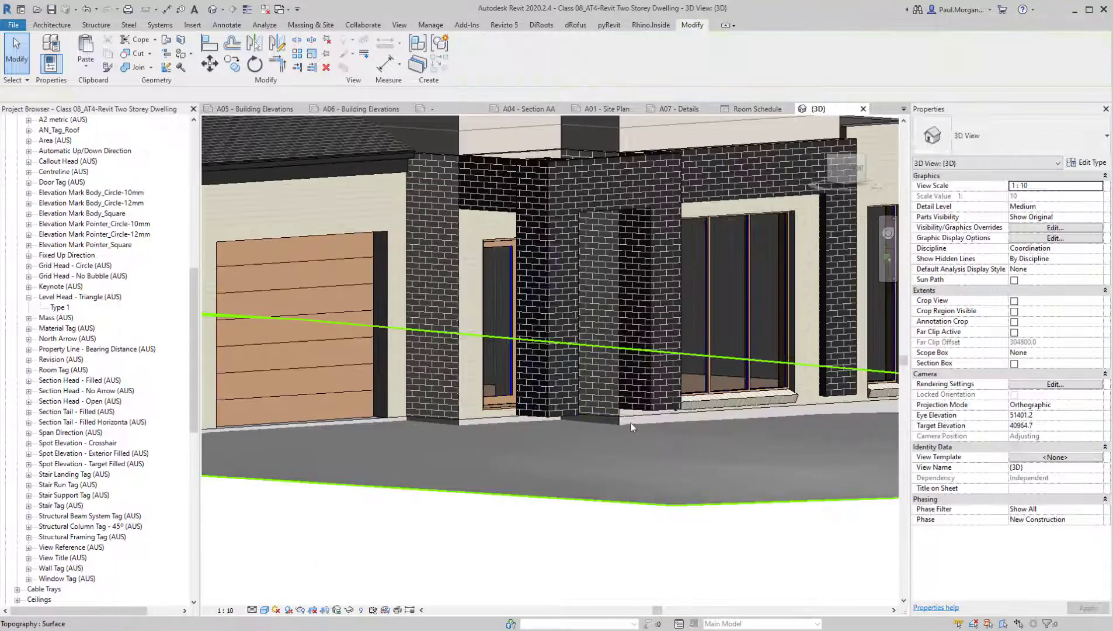
pyautogui.keyDown('shift'); pyautogui.moveTo(629, 425); pyautogui.dragTo(546, 462, button='middle'); pyautogui.keyUp('shift')
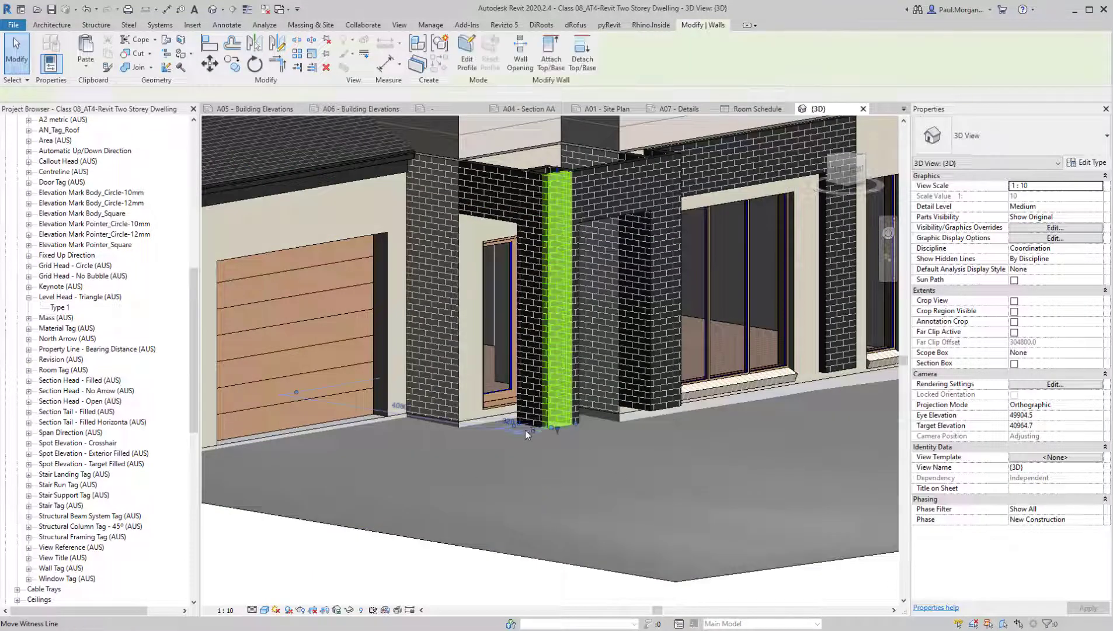
# Select the seven WT05 brick walls around the entry and front window and set their base offset to -300
pyautogui.click(541, 421)
pyautogui.click(541, 419)
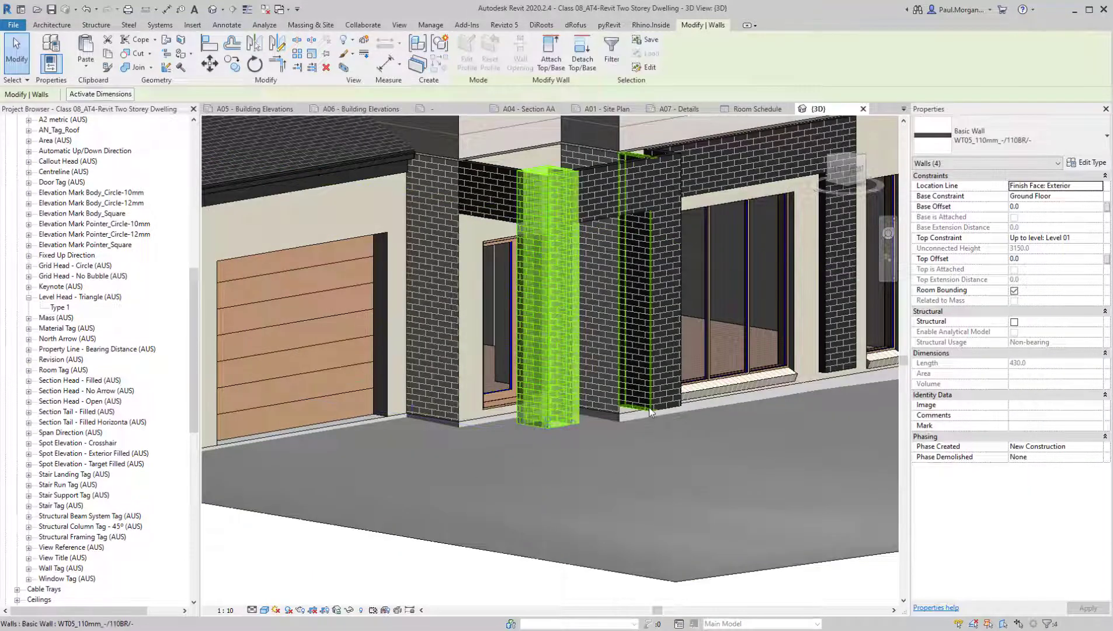
pyautogui.keyDown('ctrl'); pyautogui.click(650, 411); pyautogui.keyUp('ctrl')
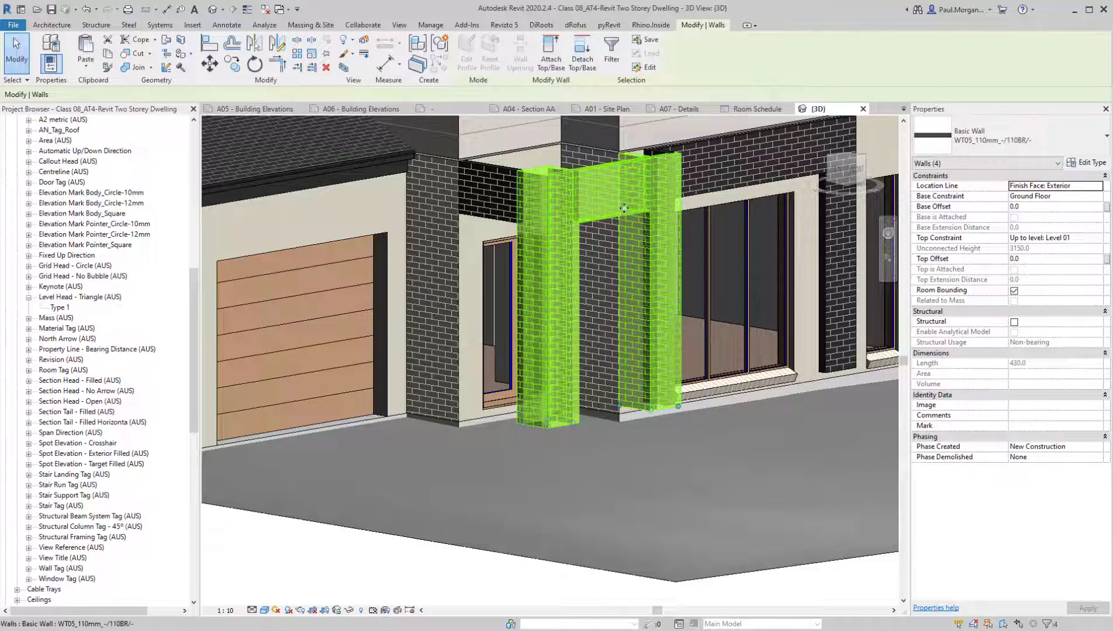
pyautogui.keyDown('shift'); pyautogui.click(623, 212); pyautogui.keyUp('shift')
pyautogui.keyDown('shift'); pyautogui.moveTo(648, 380); pyautogui.dragTo(626, 457, button='middle'); pyautogui.keyUp('shift')
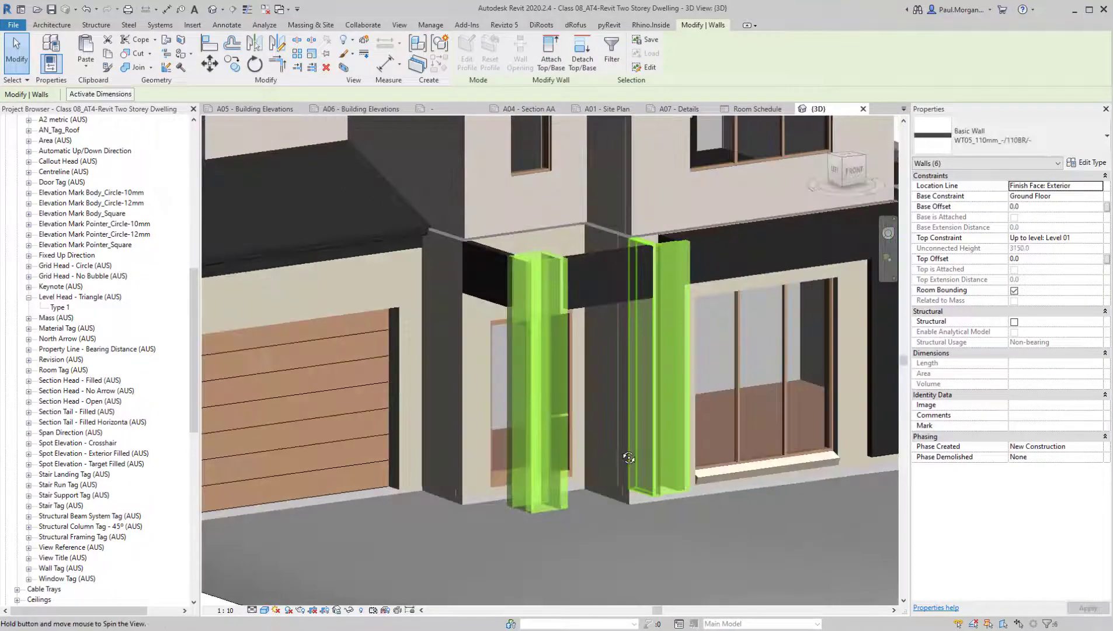
pyautogui.scroll(1, 724, 502)
pyautogui.moveTo(724, 502); pyautogui.dragTo(505, 471, button='middle')
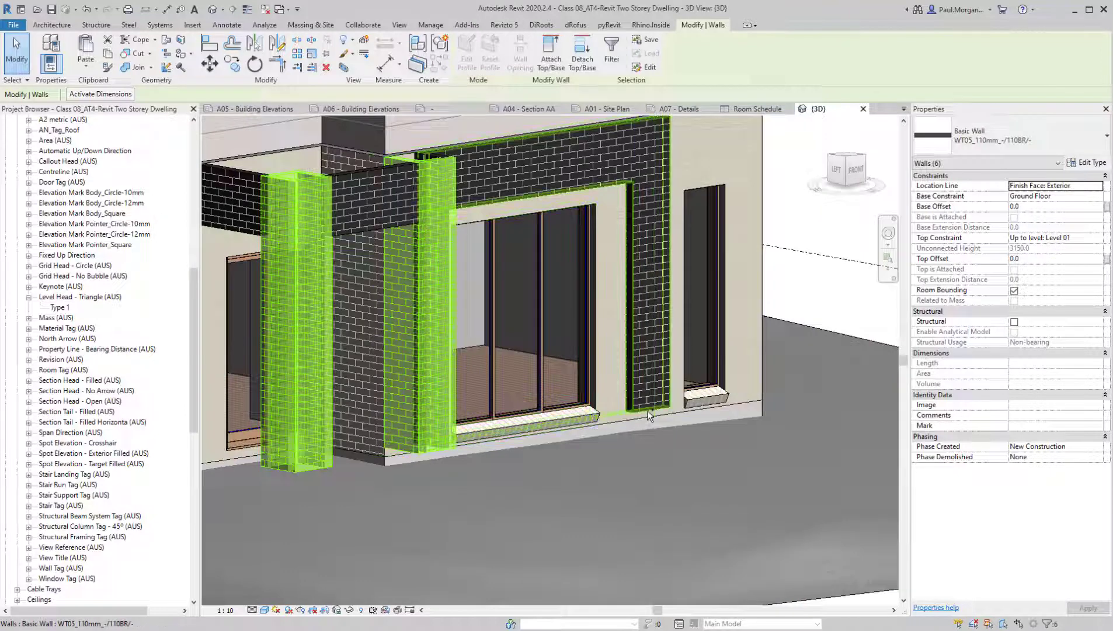
pyautogui.click(1033, 205)
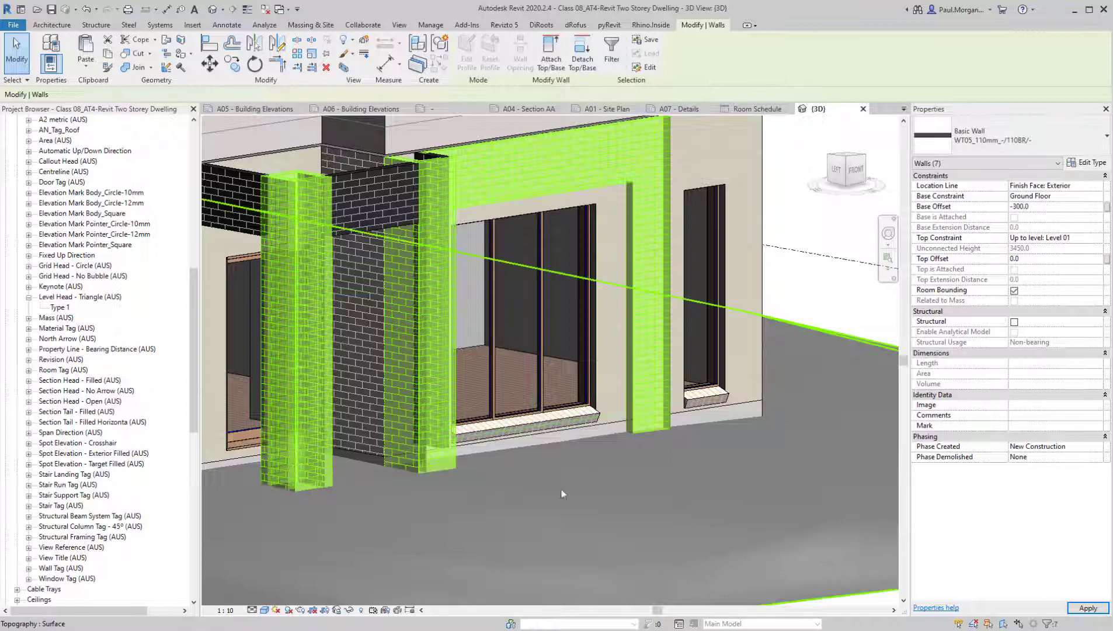
pyautogui.keyDown('shift'); pyautogui.moveTo(528, 503); pyautogui.dragTo(648, 445, button='middle'); pyautogui.keyUp('shift')
pyautogui.press('Escape')
pyautogui.scroll(-4, 729, 471)
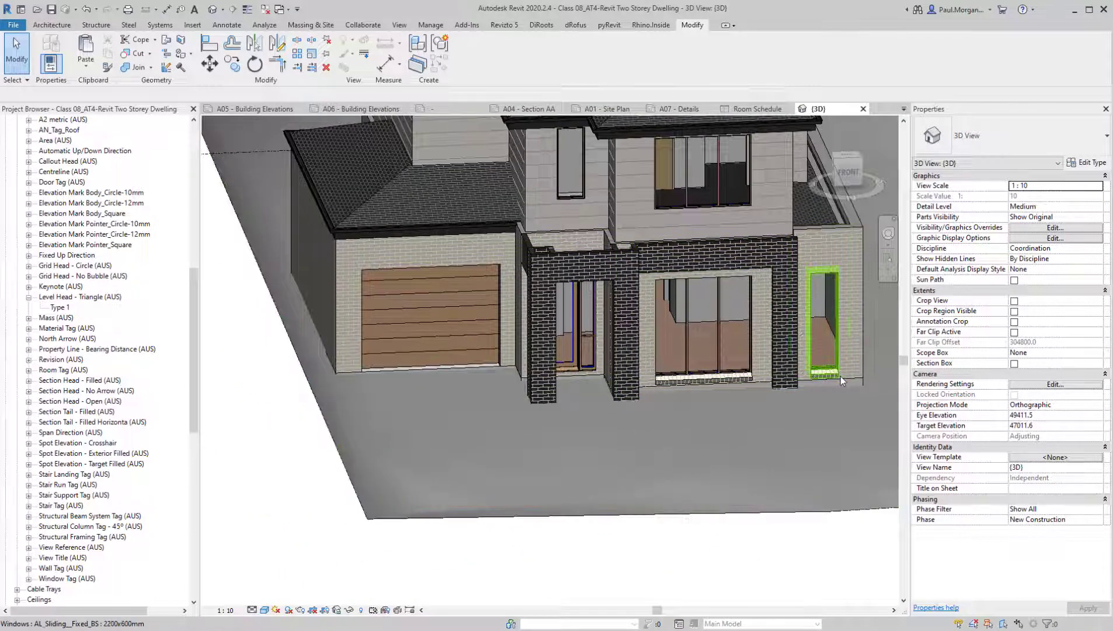
pyautogui.keyDown('shift'); pyautogui.moveTo(617, 426); pyautogui.dragTo(603, 449, button='middle'); pyautogui.keyUp('shift')
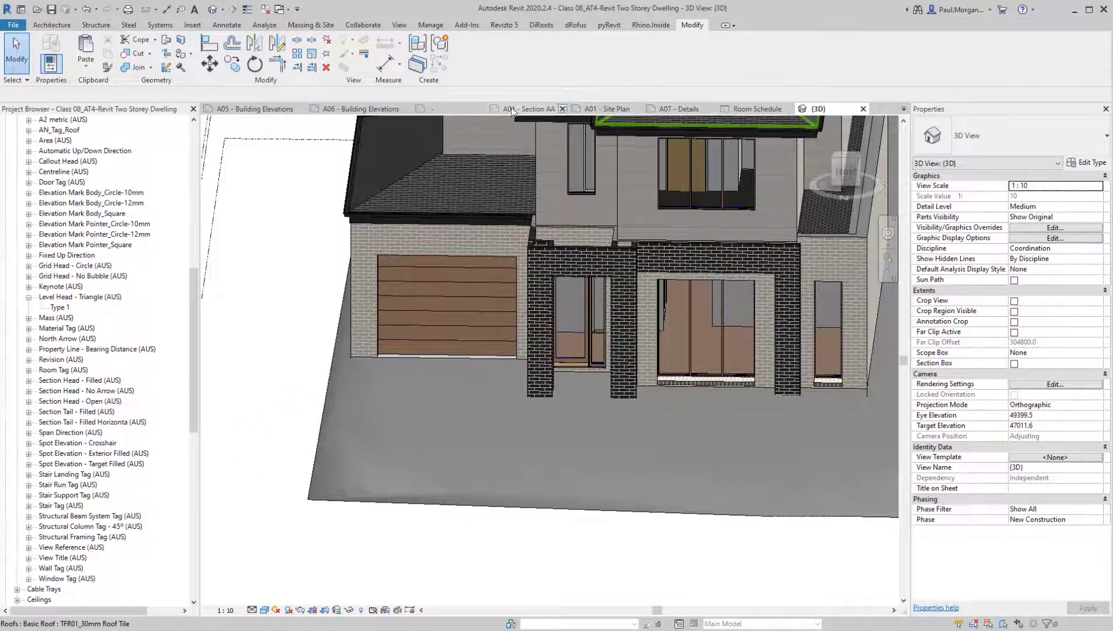
# Return to sheet A06 - Building Elevations and close all other inactive views
pyautogui.click(512, 112)
pyautogui.click(678, 109)
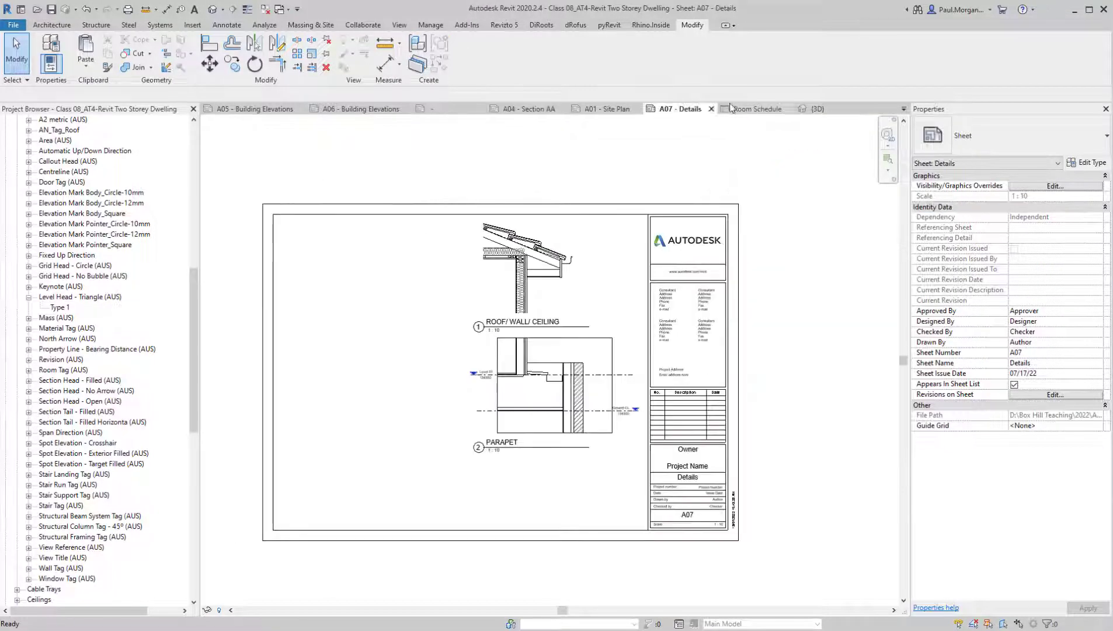
pyautogui.click(608, 109)
pyautogui.click(362, 109)
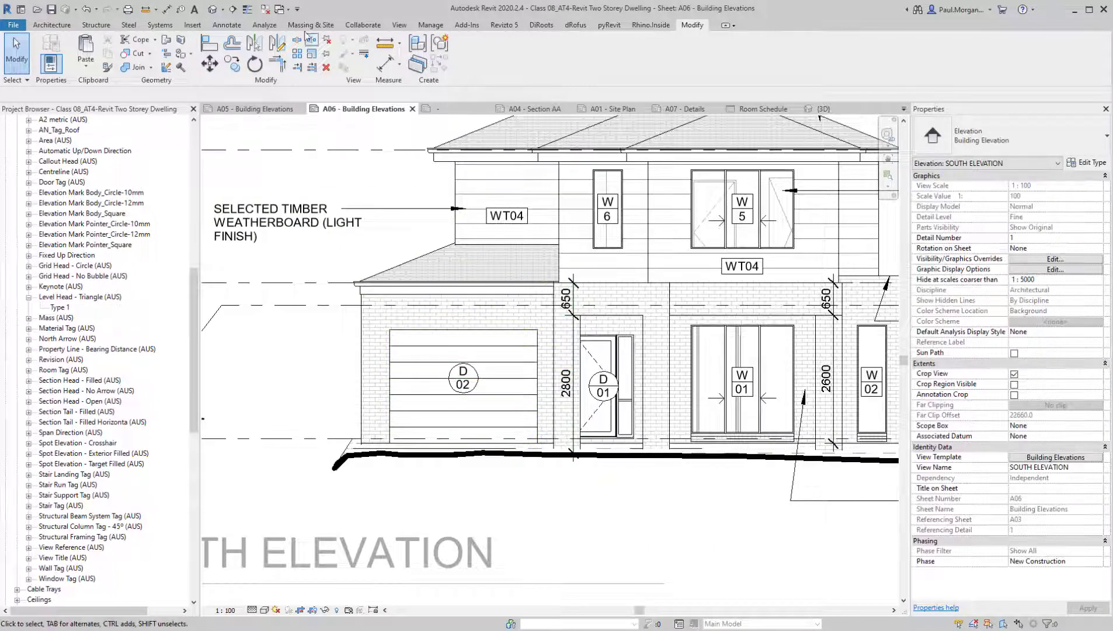
pyautogui.click(280, 9)
pyautogui.click(265, 9)
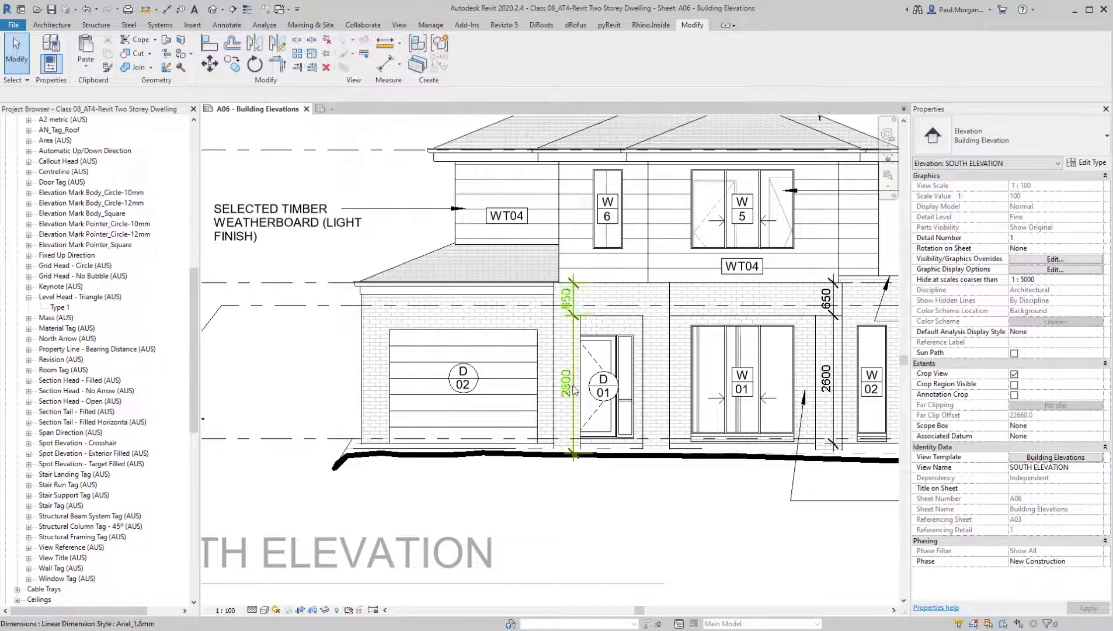
# Examine the pier bases, height dimensions, levels and material notes across the South Elevation
pyautogui.scroll(-2, 572, 380)
pyautogui.scroll(5, 596, 362)
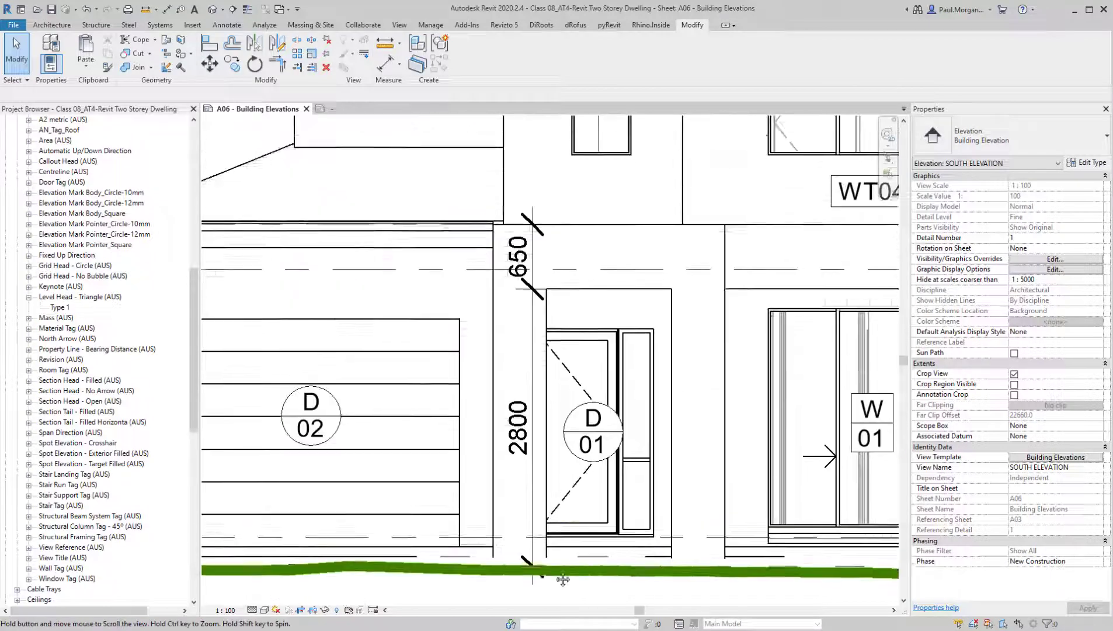
pyautogui.scroll(-2, 563, 552)
pyautogui.moveTo(654, 605); pyautogui.dragTo(542, 576, button='middle')
pyautogui.scroll(-1, 557, 497)
pyautogui.moveTo(356, 531); pyautogui.dragTo(536, 516, button='middle')
pyautogui.scroll(-2, 537, 515)
pyautogui.scroll(1, 534, 499)
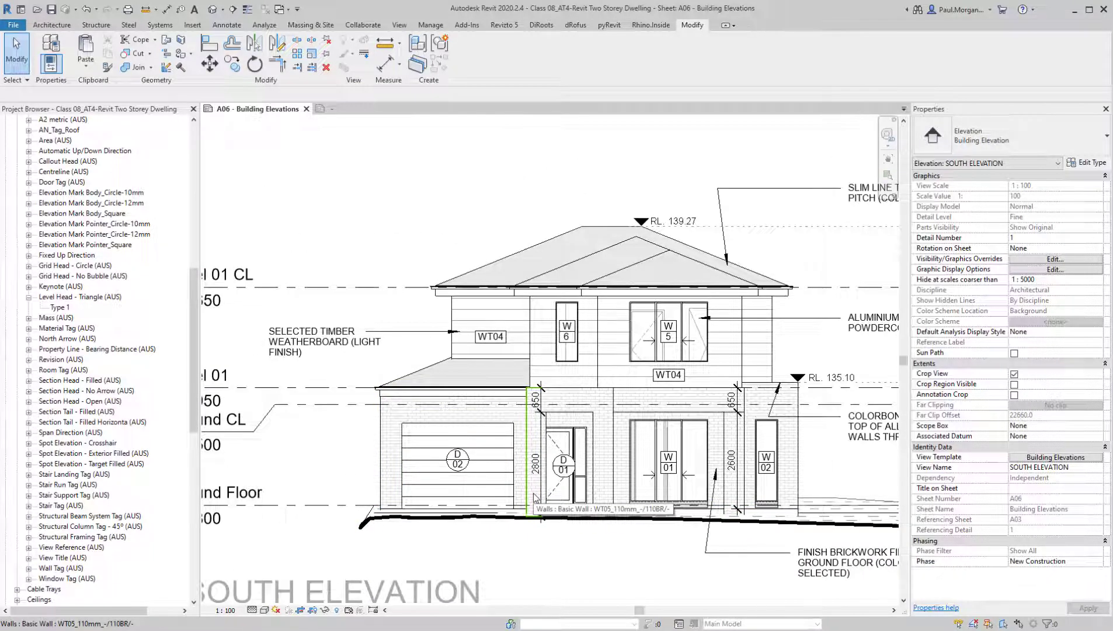
pyautogui.scroll(-1, 556, 330)
pyautogui.moveTo(634, 348); pyautogui.dragTo(502, 312, button='middle')
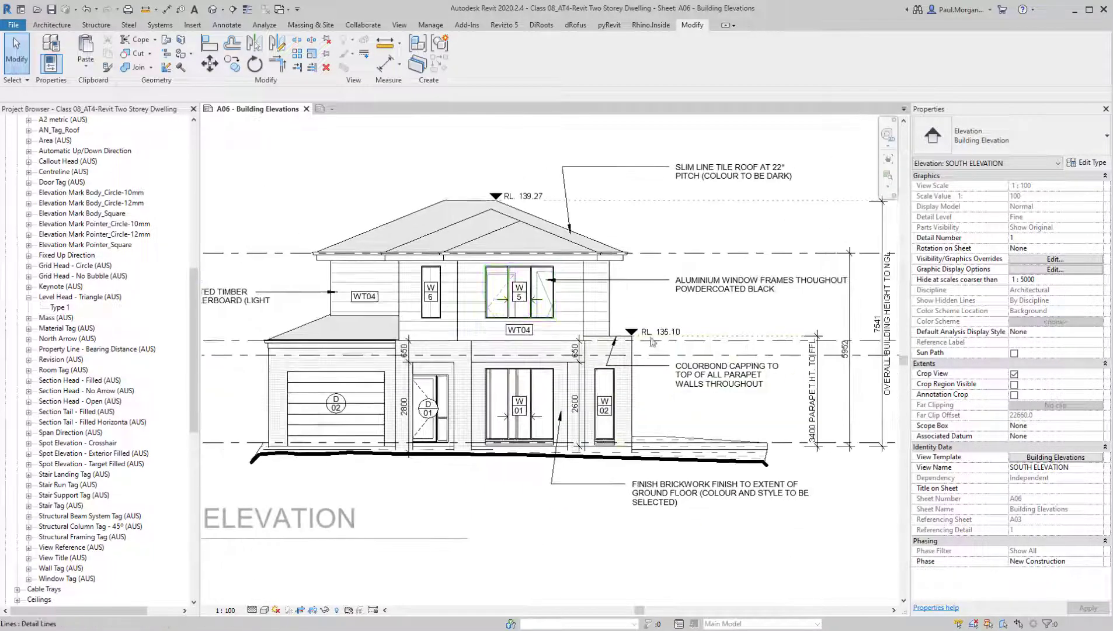
pyautogui.scroll(-1, 647, 338)
pyautogui.scroll(-2, 648, 350)
pyautogui.scroll(3, 449, 370)
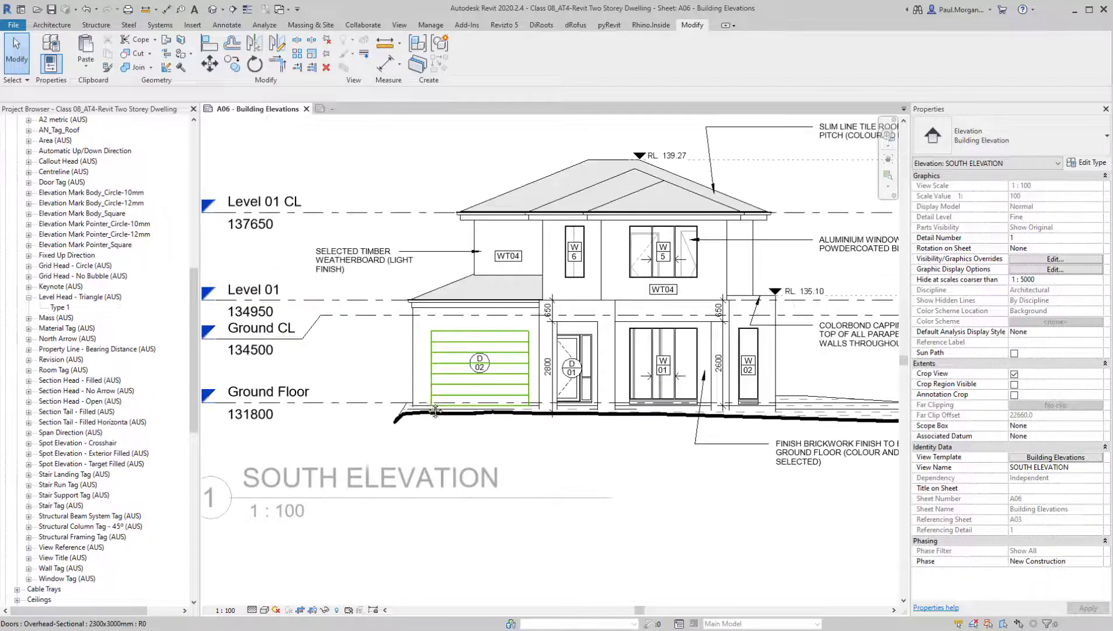
# Draw a vertical Dash - 0.1 pen detail line about 3800 mm high, offset 150 mm outside the garage's outer wall, from the wall base upward
pyautogui.press('d')
pyautogui.press('l')
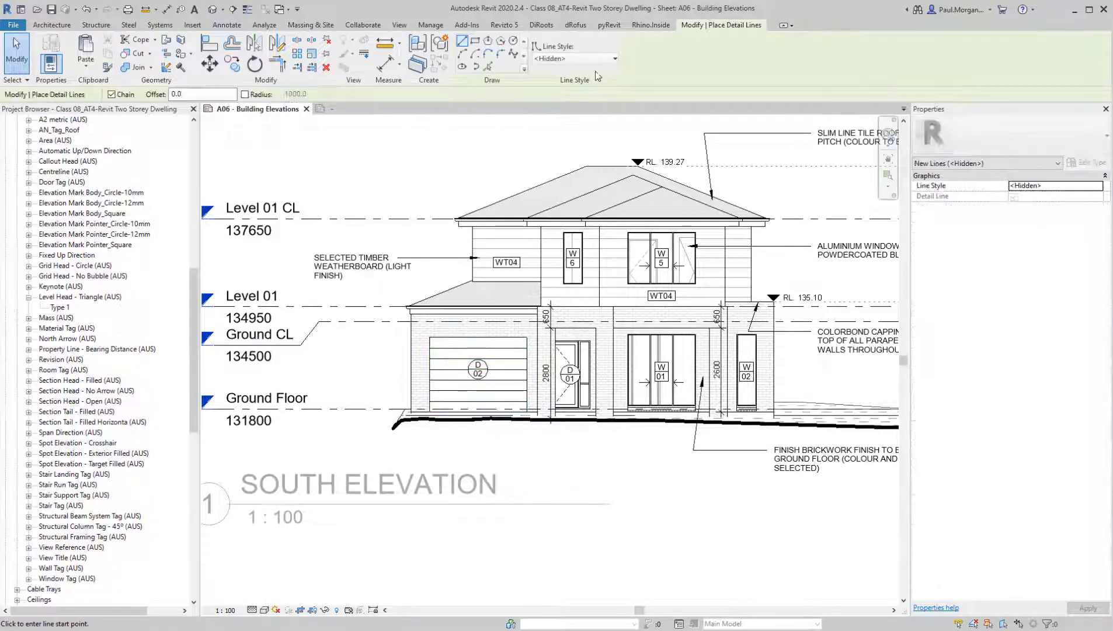
pyautogui.click(600, 59)
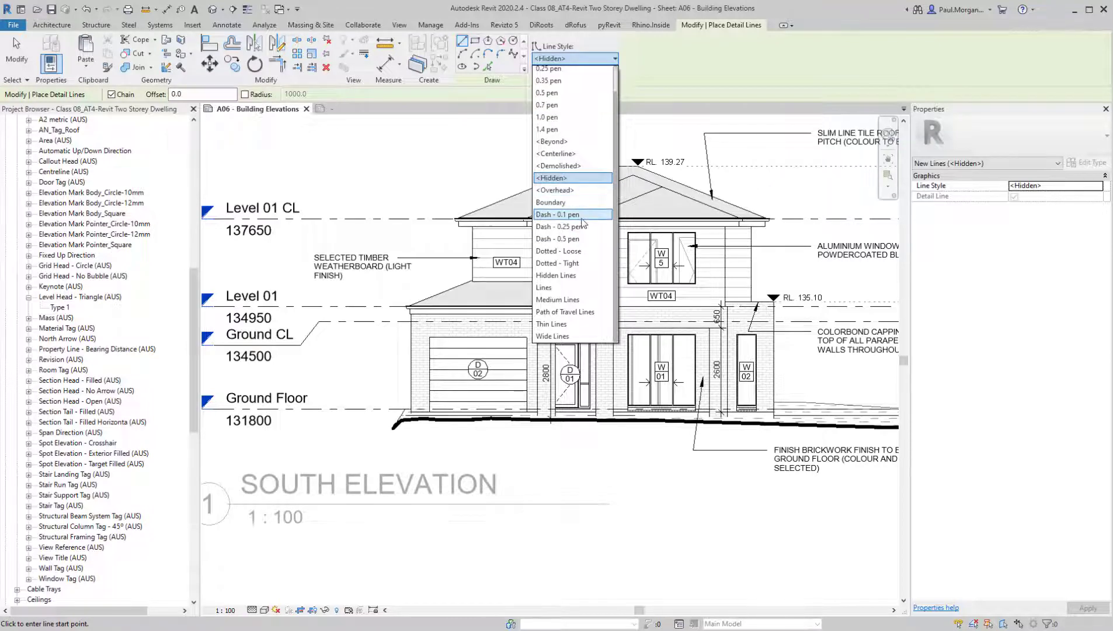
pyautogui.click(578, 215)
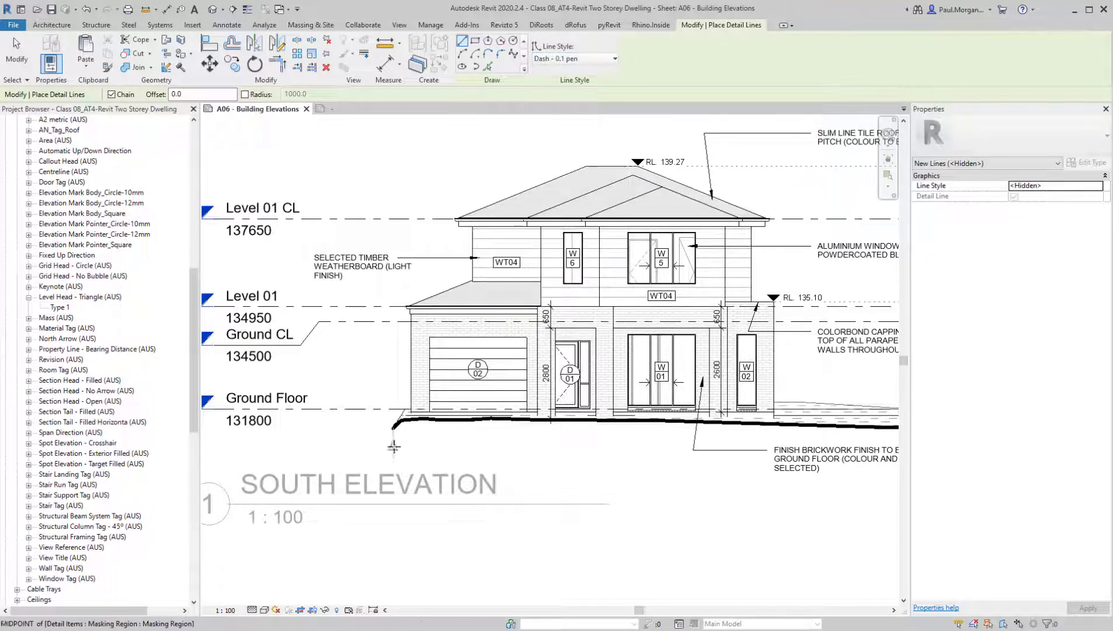
pyautogui.scroll(3, 411, 411)
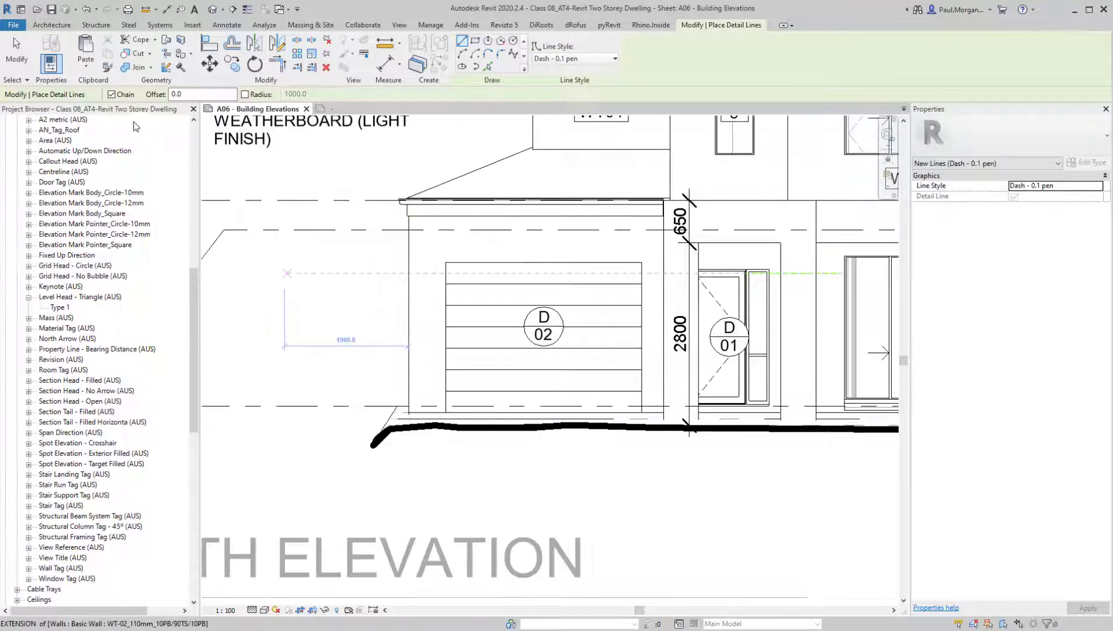
pyautogui.doubleClick(199, 94)
pyautogui.write('150')
pyautogui.press('Return')
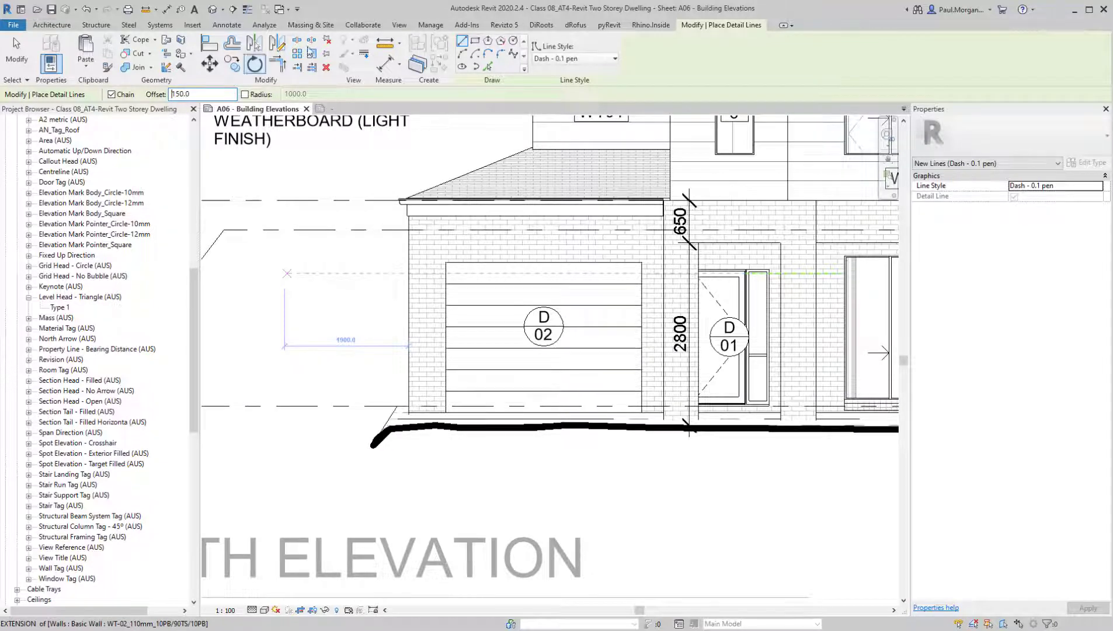
pyautogui.click(409, 411)
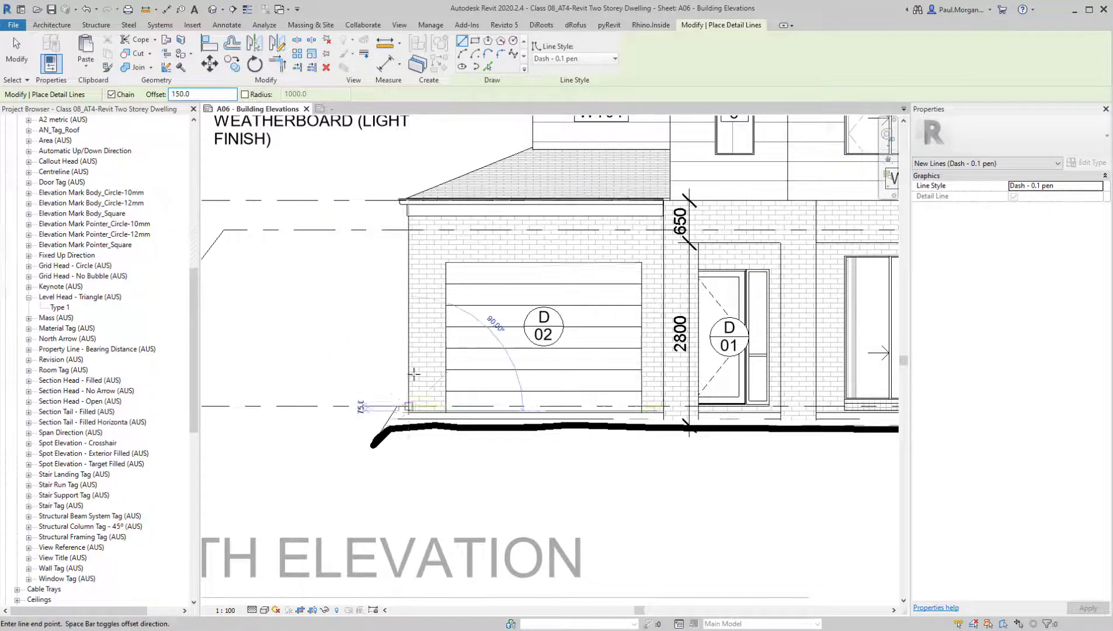
pyautogui.moveTo(409, 197); pyautogui.dragTo(377, 285, button='middle')
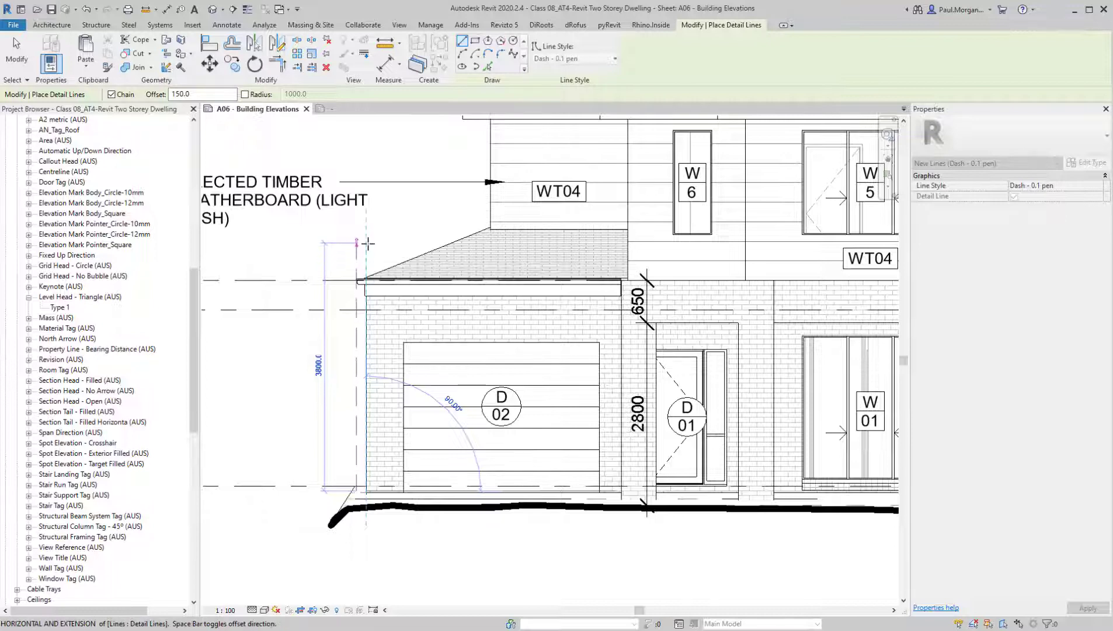
pyautogui.click(368, 243)
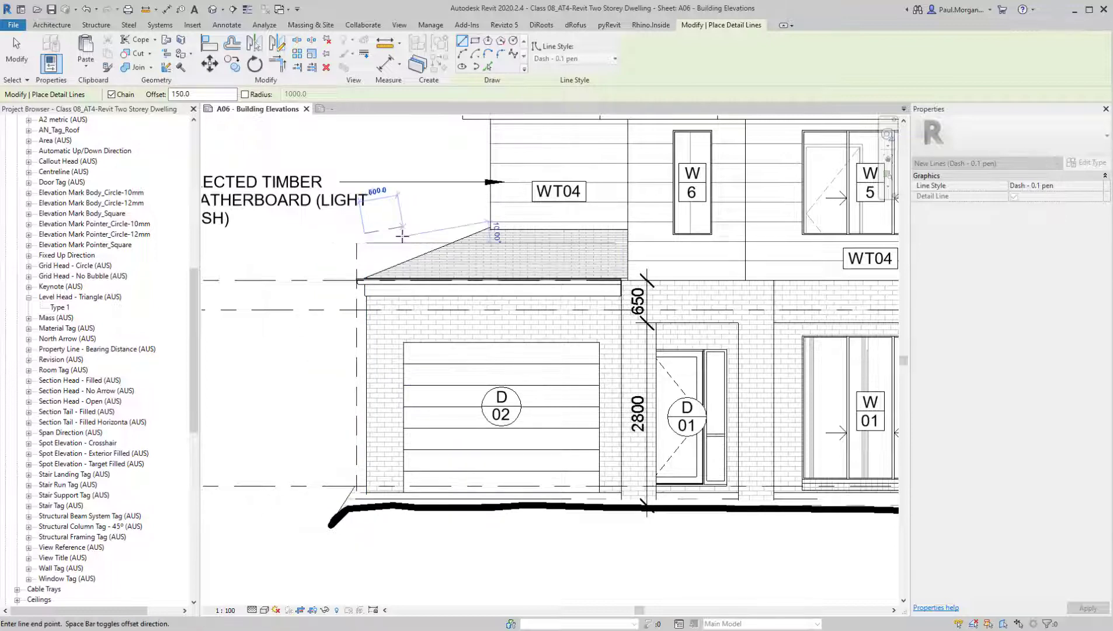
pyautogui.press('Escape')
pyautogui.press('Escape')
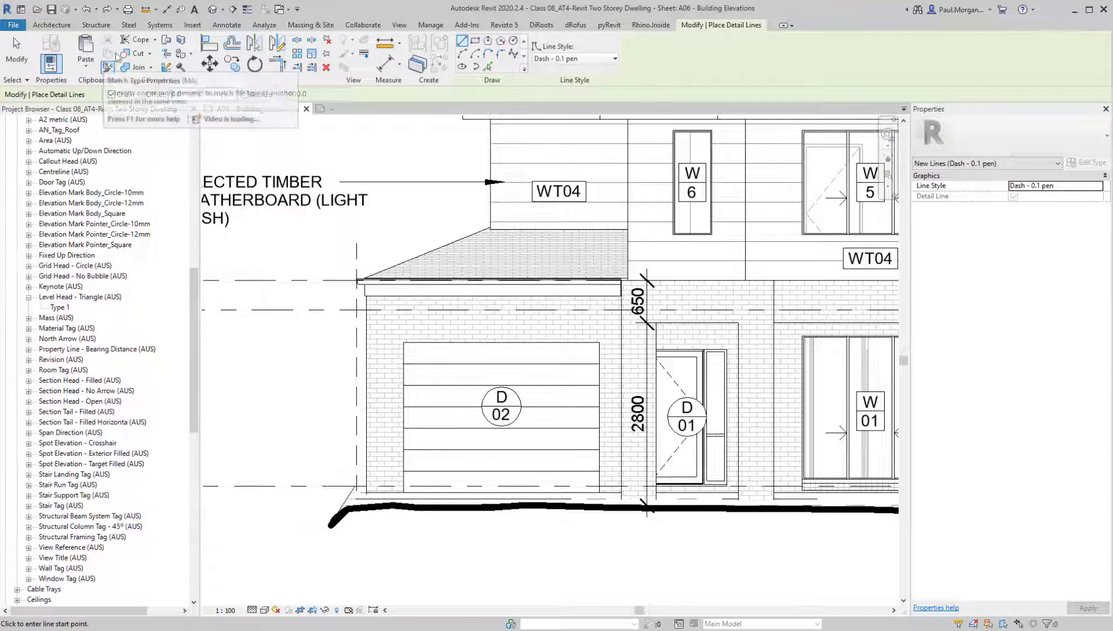
# Continue the envelope with zero offset: a short horizontal line, a slope about 2970 mm at 63°, and one about 4190 mm at 37°
pyautogui.click(356, 241)
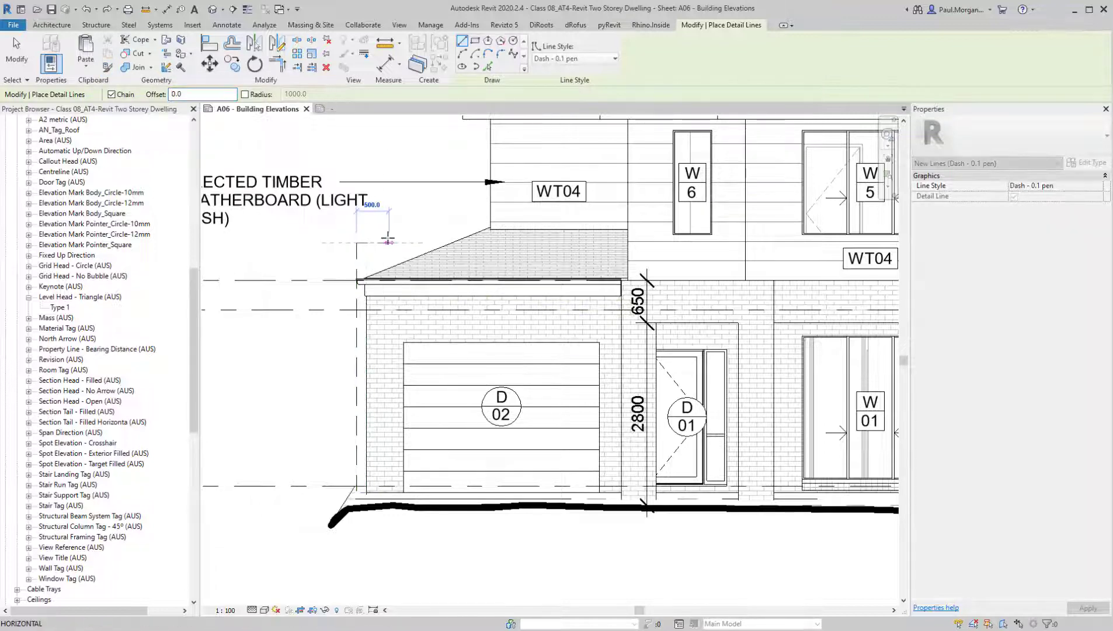
pyautogui.scroll(-1, 356, 242)
pyautogui.click(396, 241)
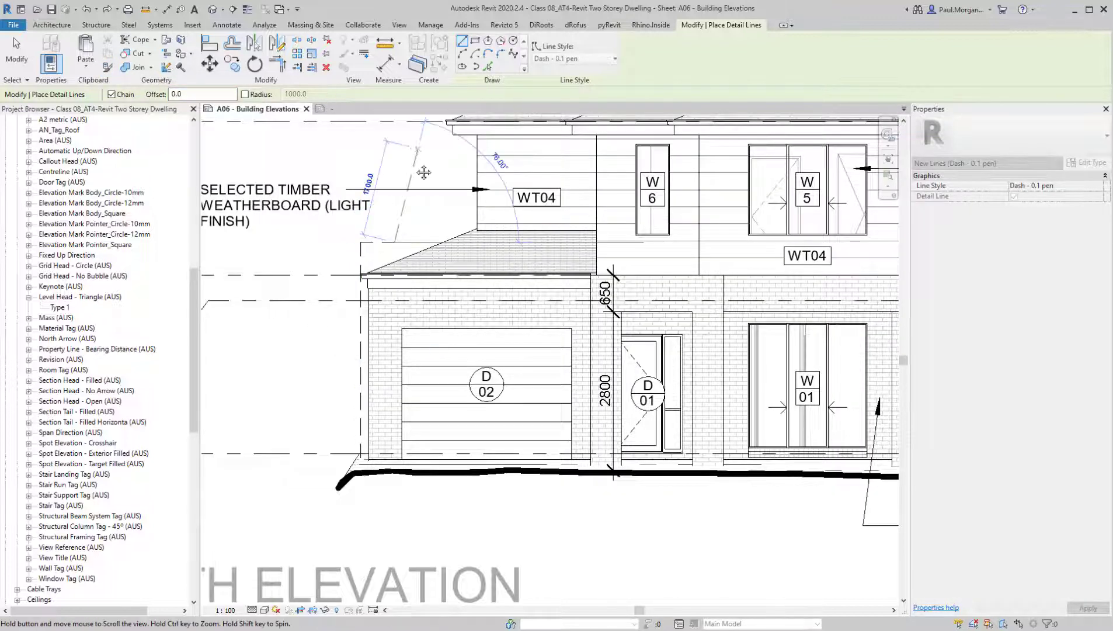
pyautogui.moveTo(423, 172); pyautogui.dragTo(384, 349, button='middle')
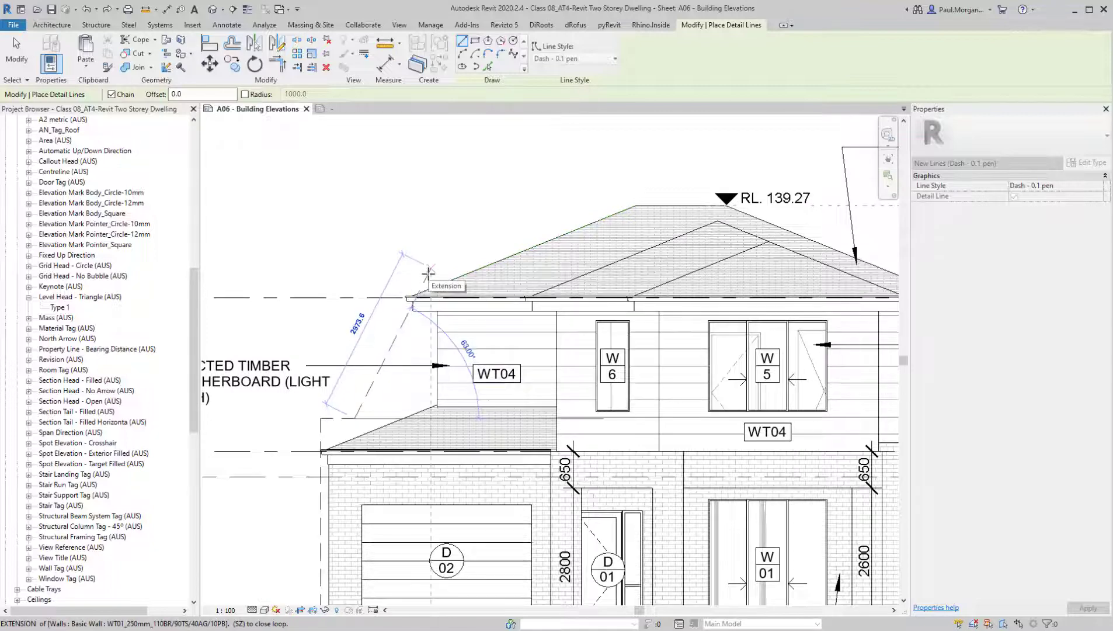
pyautogui.click(428, 271)
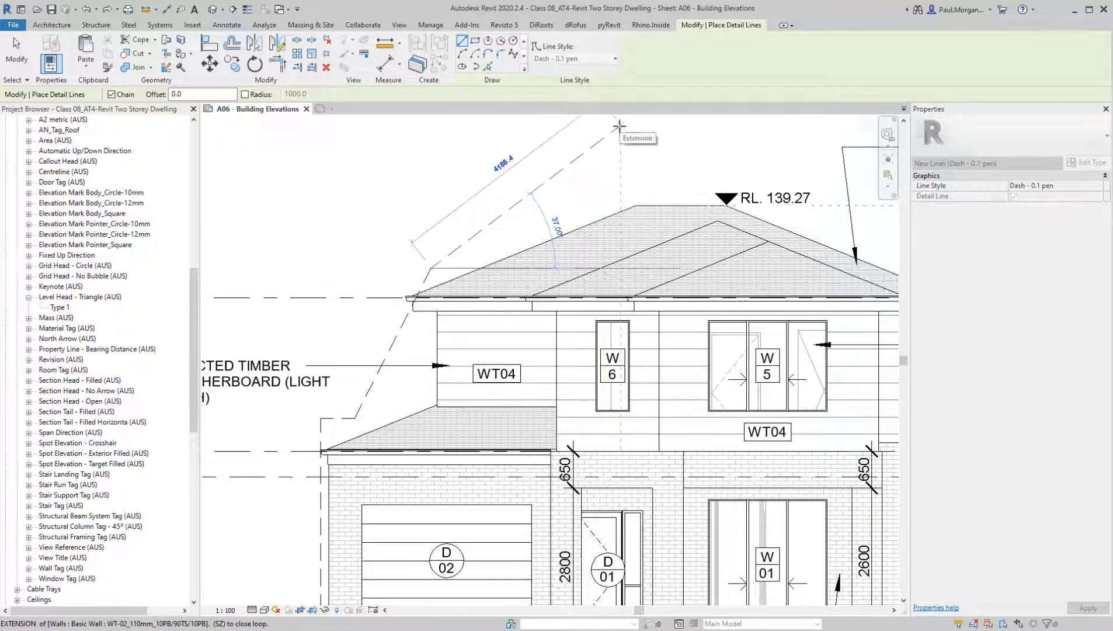
pyautogui.press('Escape')
pyautogui.scroll(-4, 498, 386)
pyautogui.press('Escape')
pyautogui.scroll(-2, 499, 385)
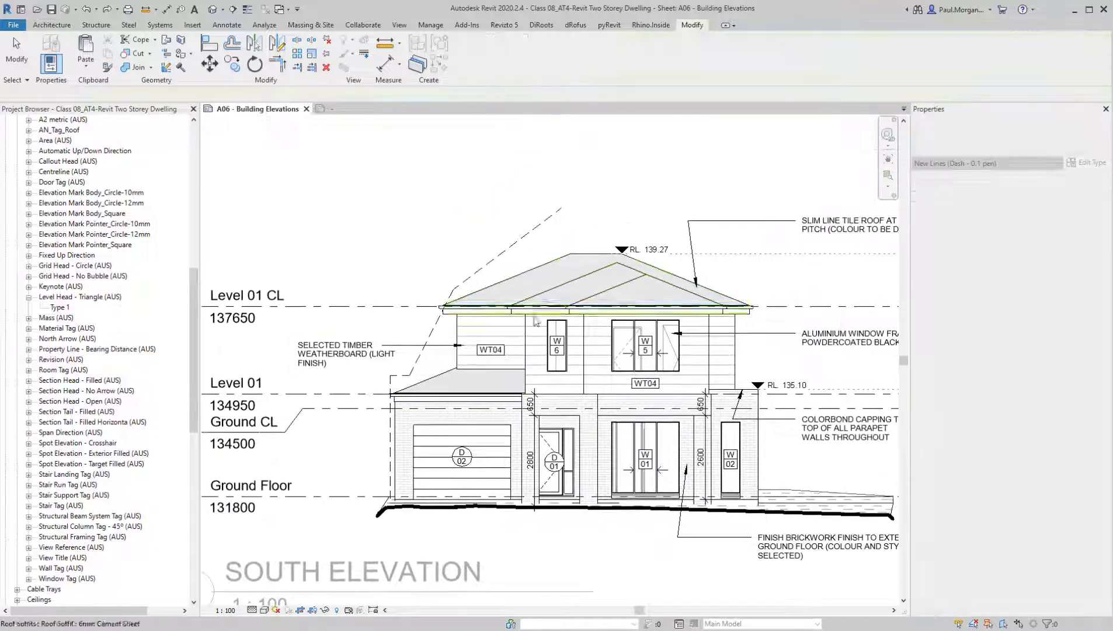
# Select the whole chain of dashed envelope lines on the garage side and override its projection line colour in this view to red
pyautogui.scroll(3, 456, 379)
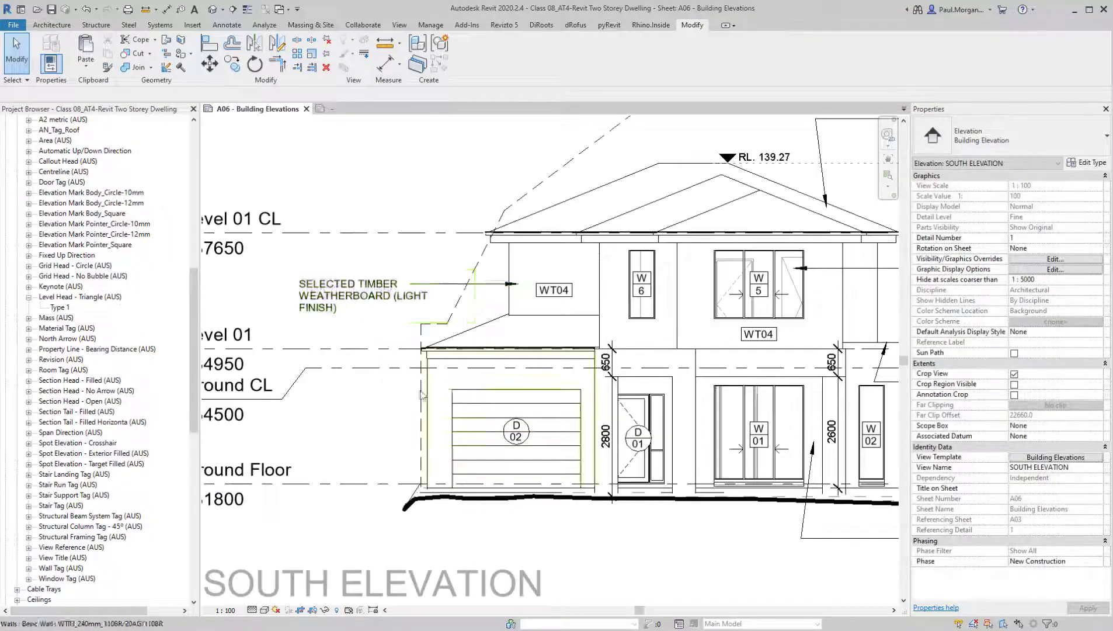
pyautogui.moveTo(496, 308); pyautogui.dragTo(465, 378, button='middle')
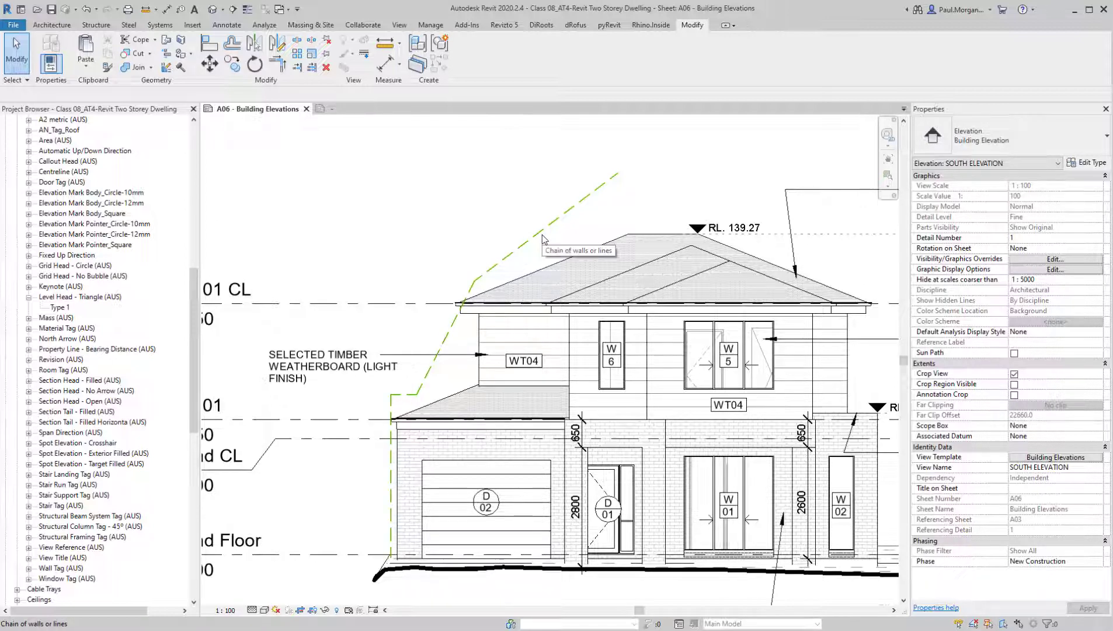
pyautogui.click(543, 238)
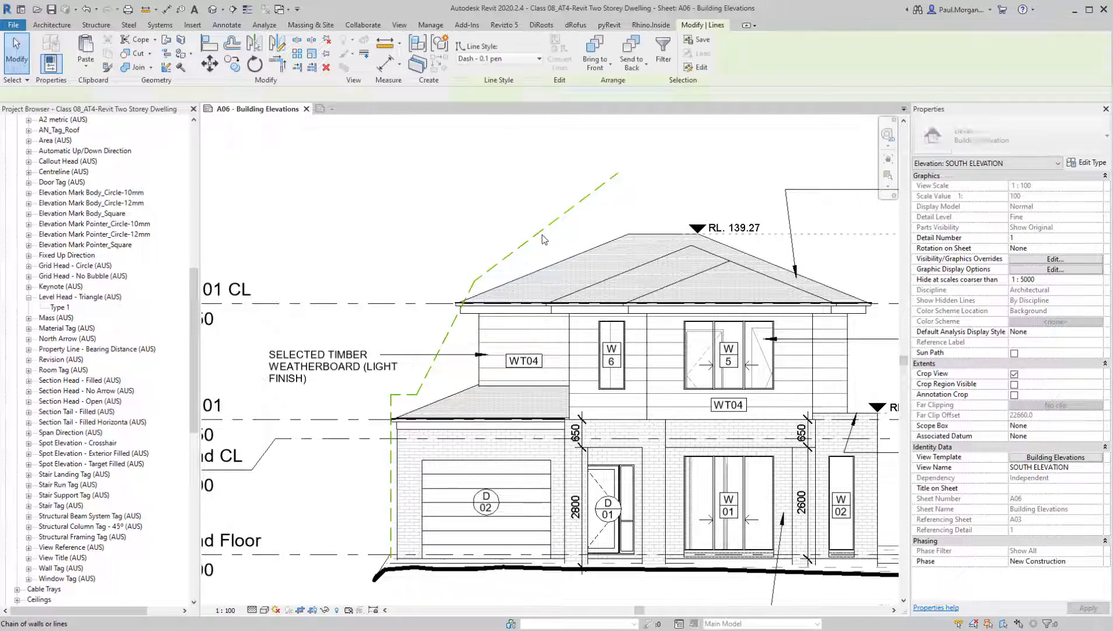
pyautogui.rightClick(538, 237)
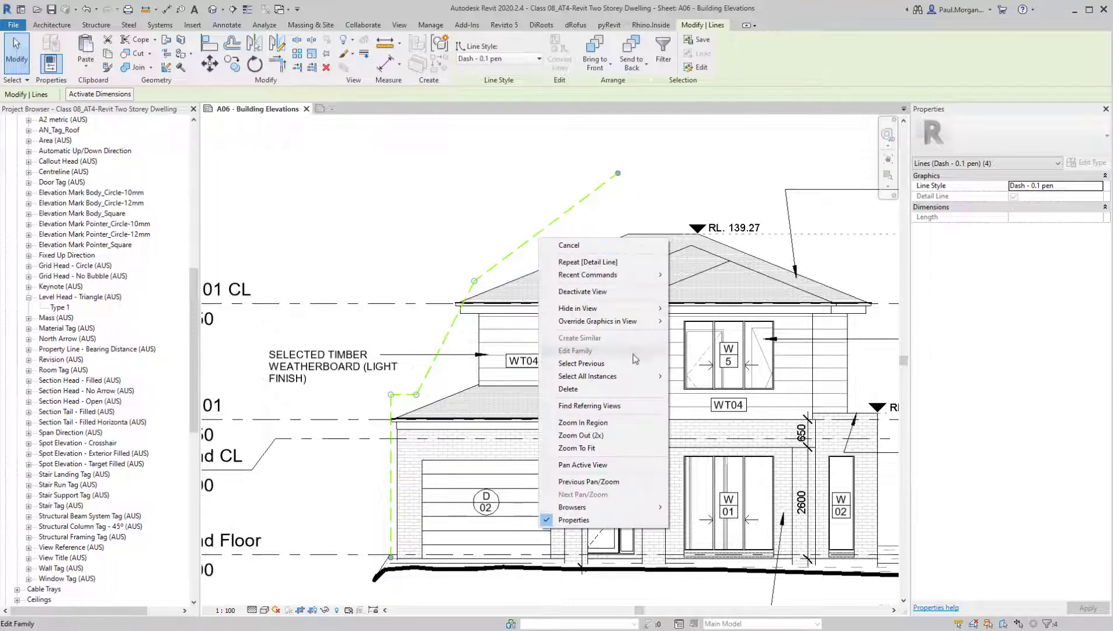
pyautogui.moveTo(660, 325)
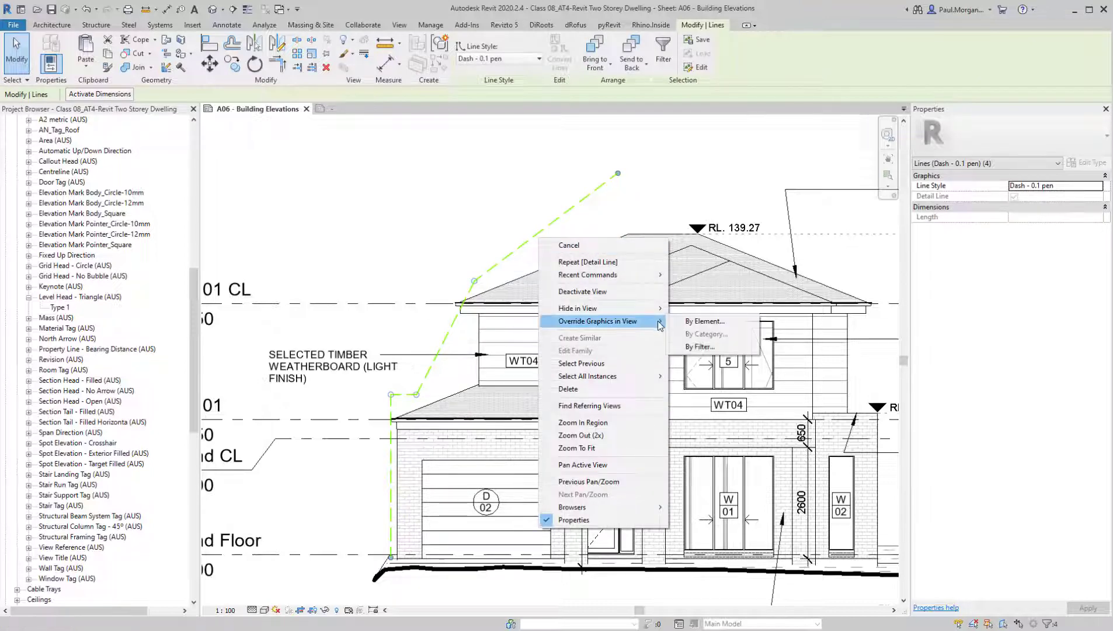
pyautogui.click(701, 321)
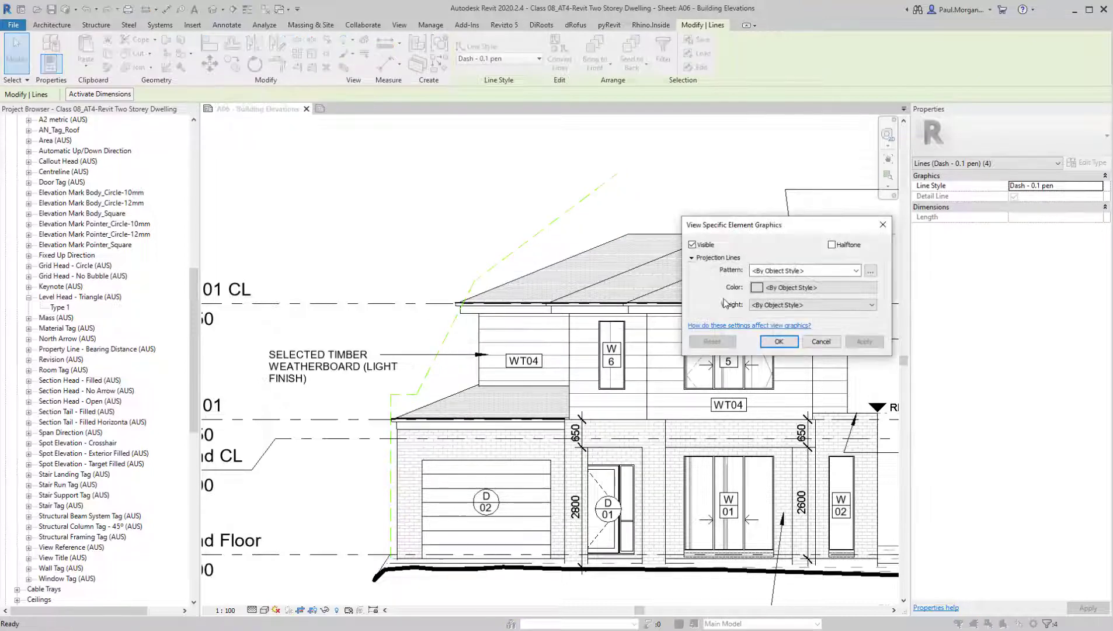
pyautogui.click(774, 288)
pyautogui.click(682, 301)
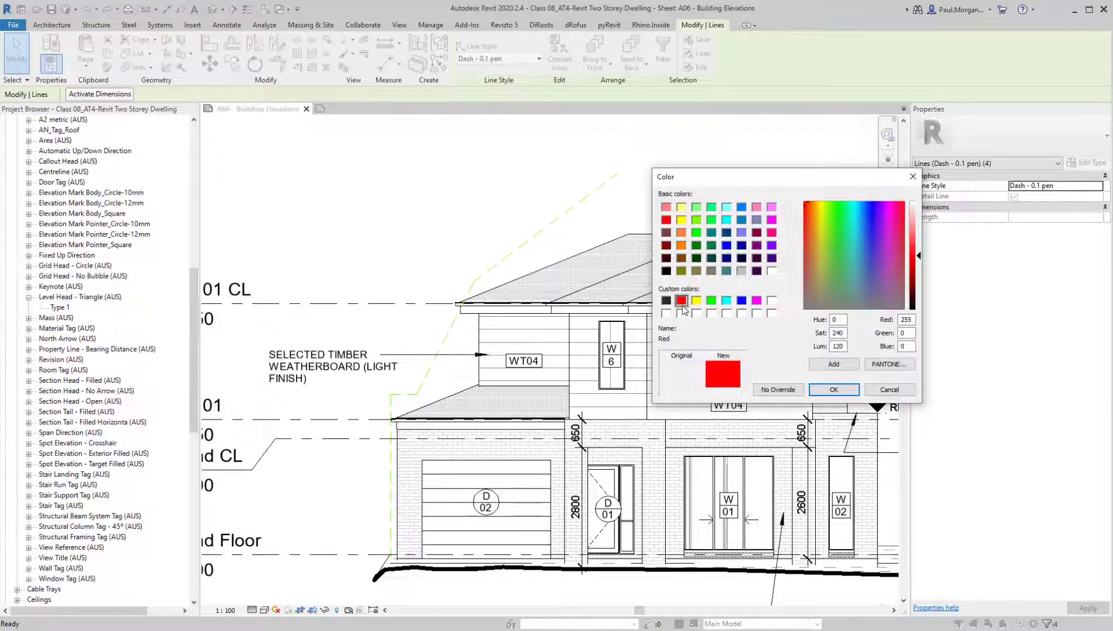
pyautogui.click(834, 389)
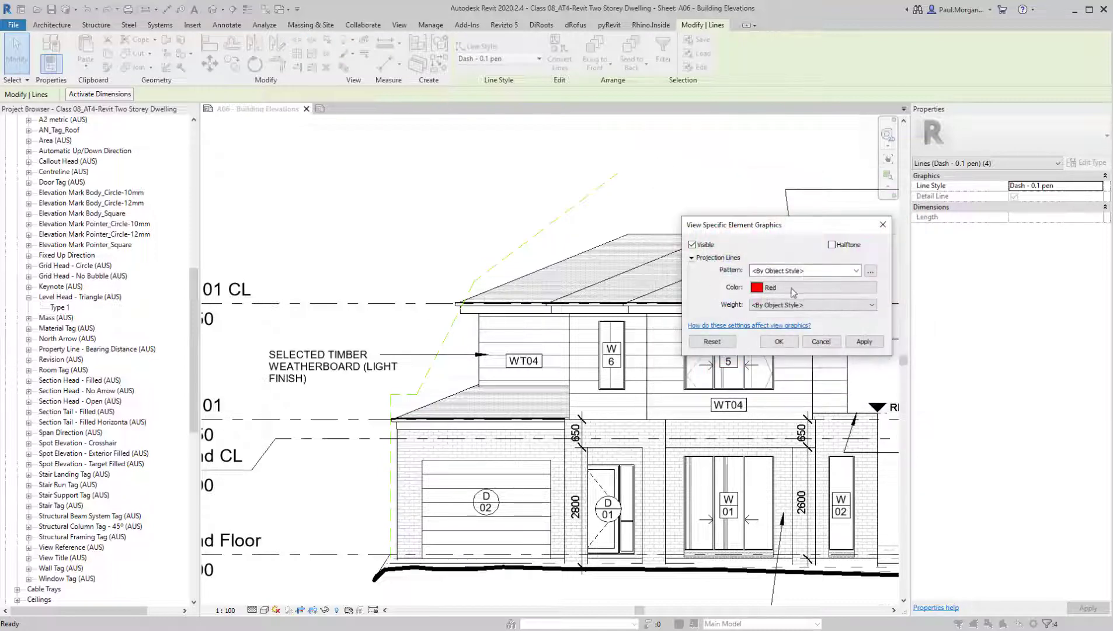
pyautogui.click(780, 342)
pyautogui.click(558, 197)
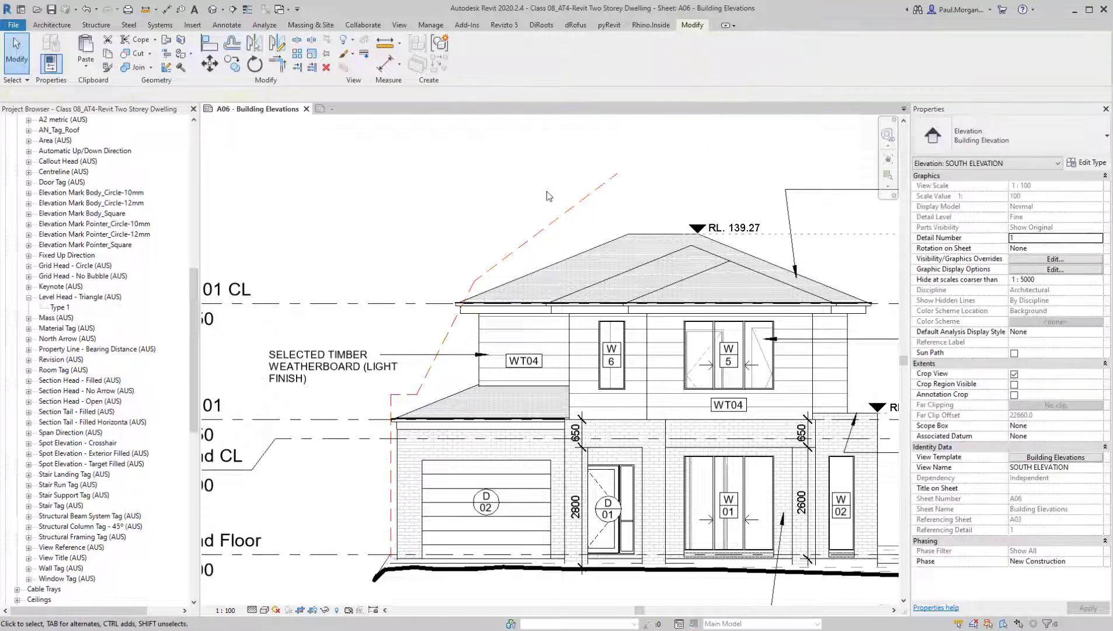
# Mirror a copy of the dashed envelope chain about a vertical axis through the RL. 139.27 marker and shift the copy slightly outward
pyautogui.scroll(-4, 609, 498)
pyautogui.moveTo(622, 483); pyautogui.dragTo(631, 482, button='middle')
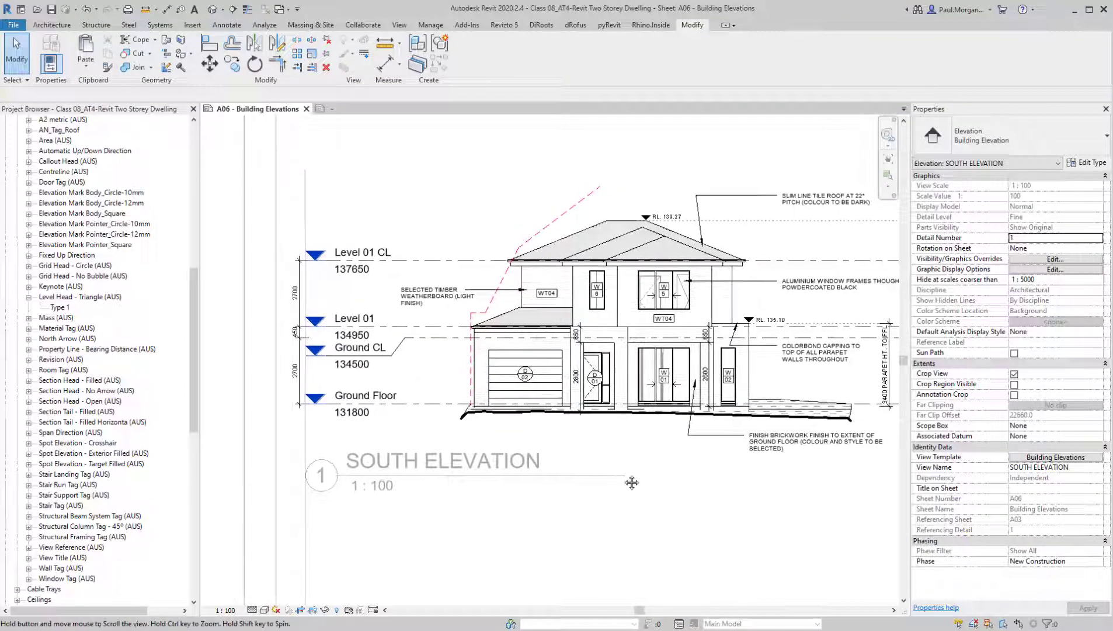
pyautogui.moveTo(589, 208); pyautogui.dragTo(589, 224, button='middle')
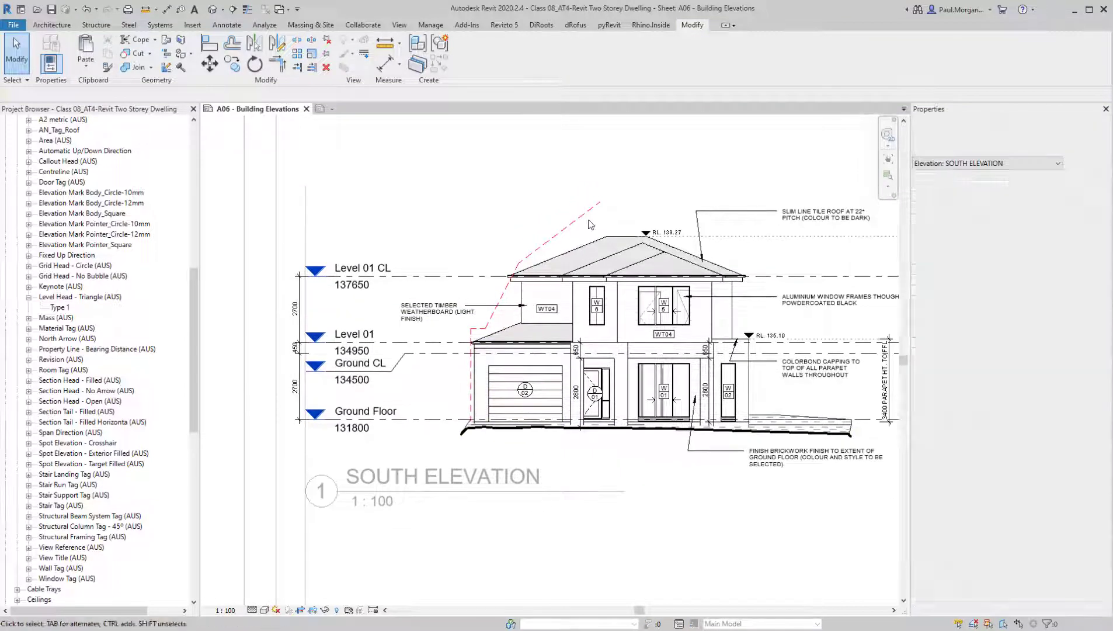
pyautogui.moveTo(671, 450); pyautogui.dragTo(600, 442, button='middle')
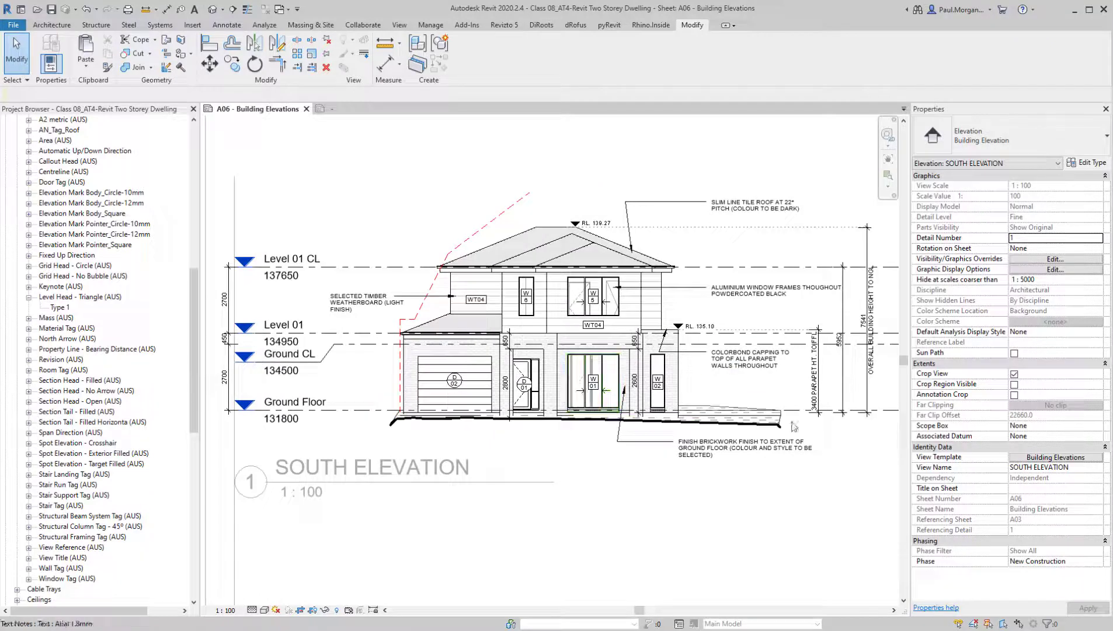
pyautogui.click(504, 221)
pyautogui.press('d')
pyautogui.press('m')
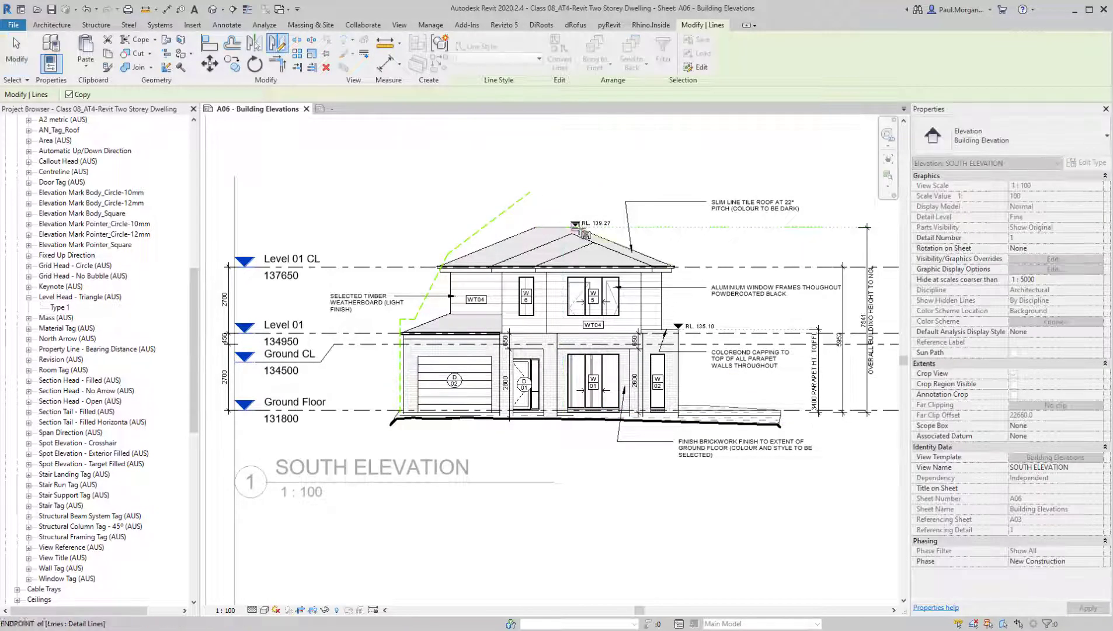
pyautogui.click(575, 227)
pyautogui.click(575, 175)
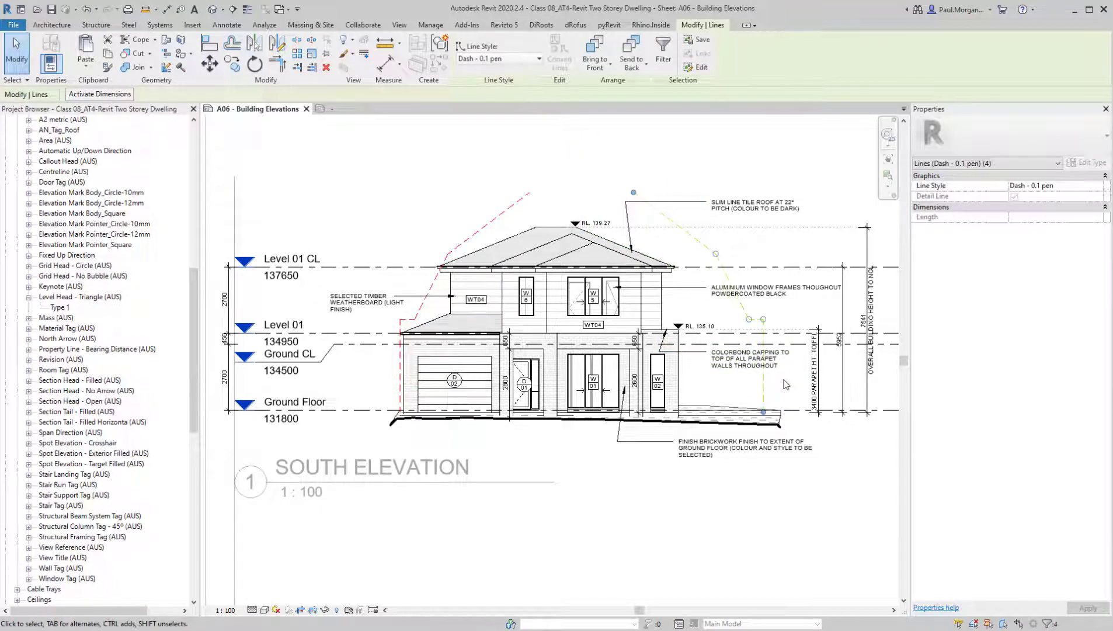
pyautogui.press('Escape')
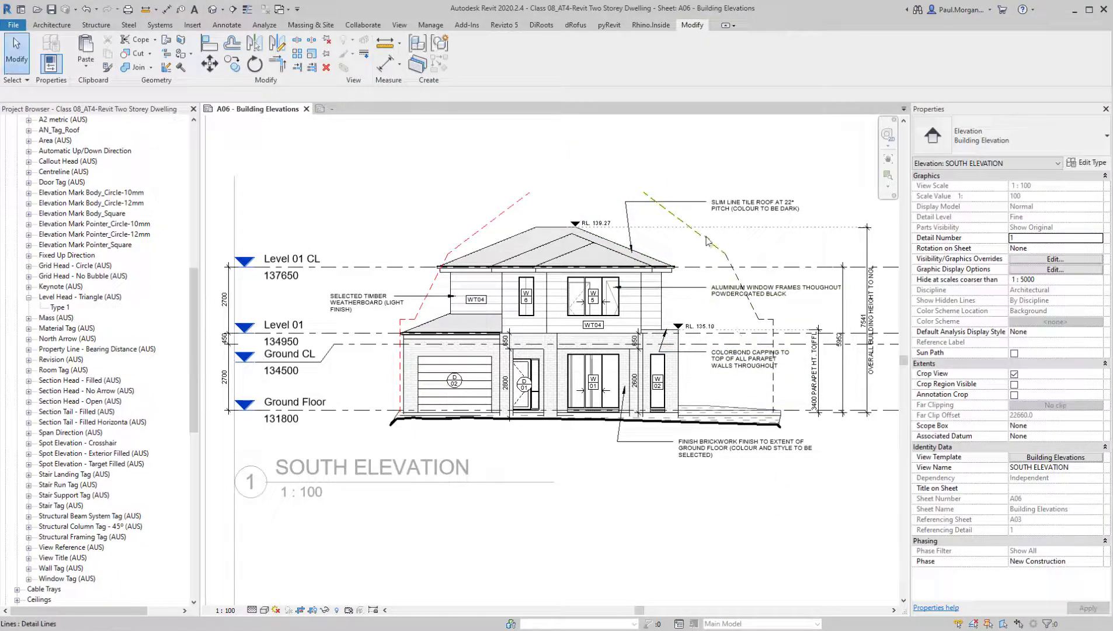
# Override the projection line colour of the mirrored envelope chain to red in this view
pyautogui.scroll(3, 704, 265)
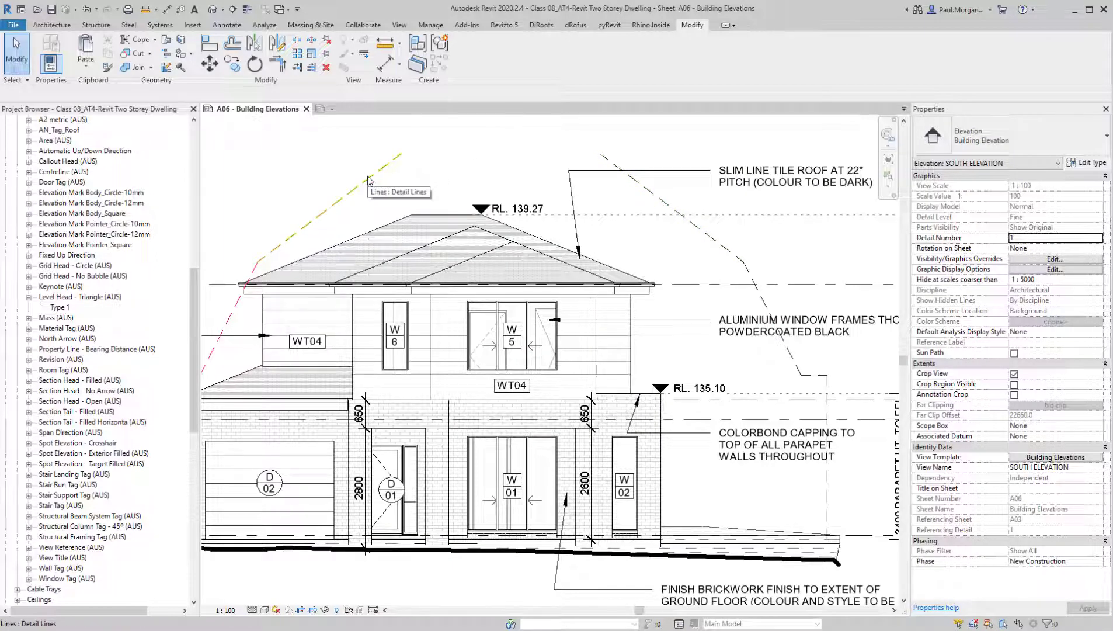
pyautogui.rightClick(651, 197)
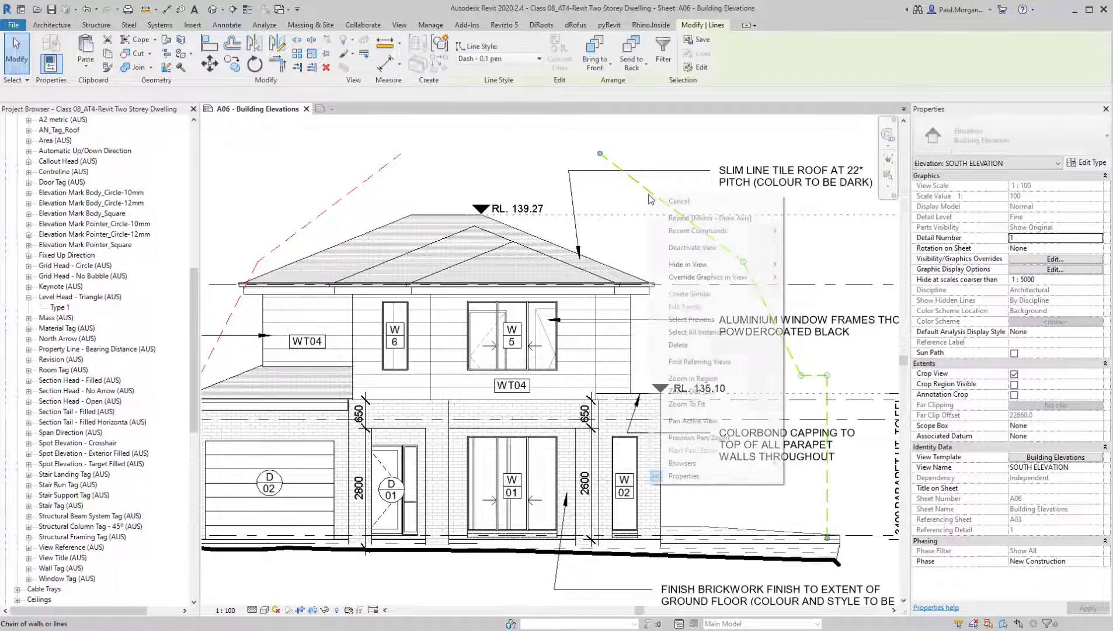
pyautogui.moveTo(759, 277)
pyautogui.click(810, 278)
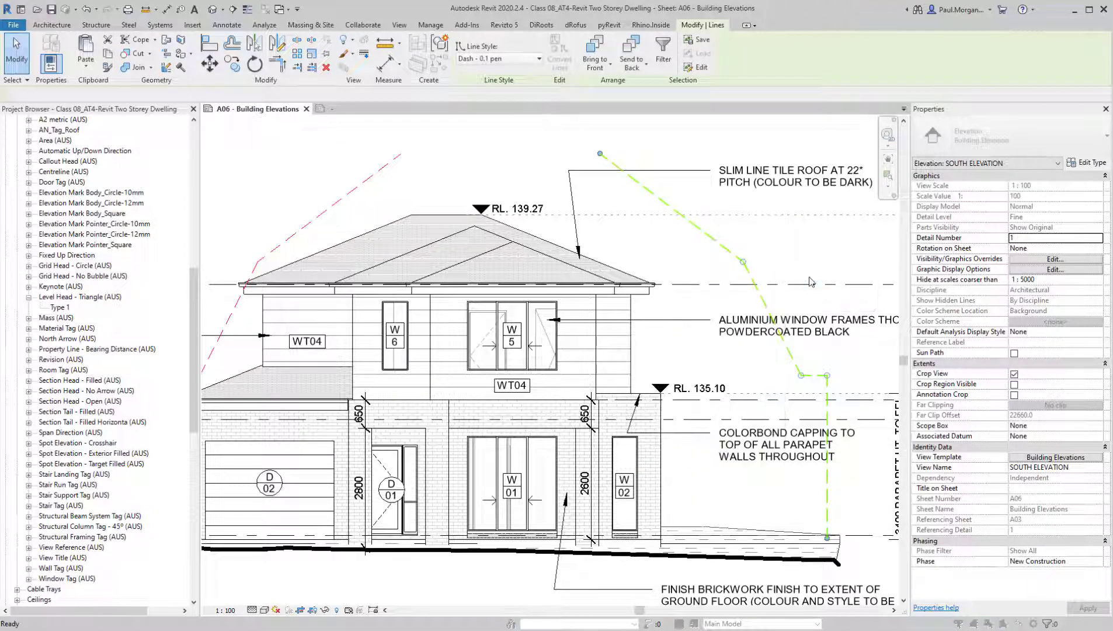
pyautogui.click(776, 281)
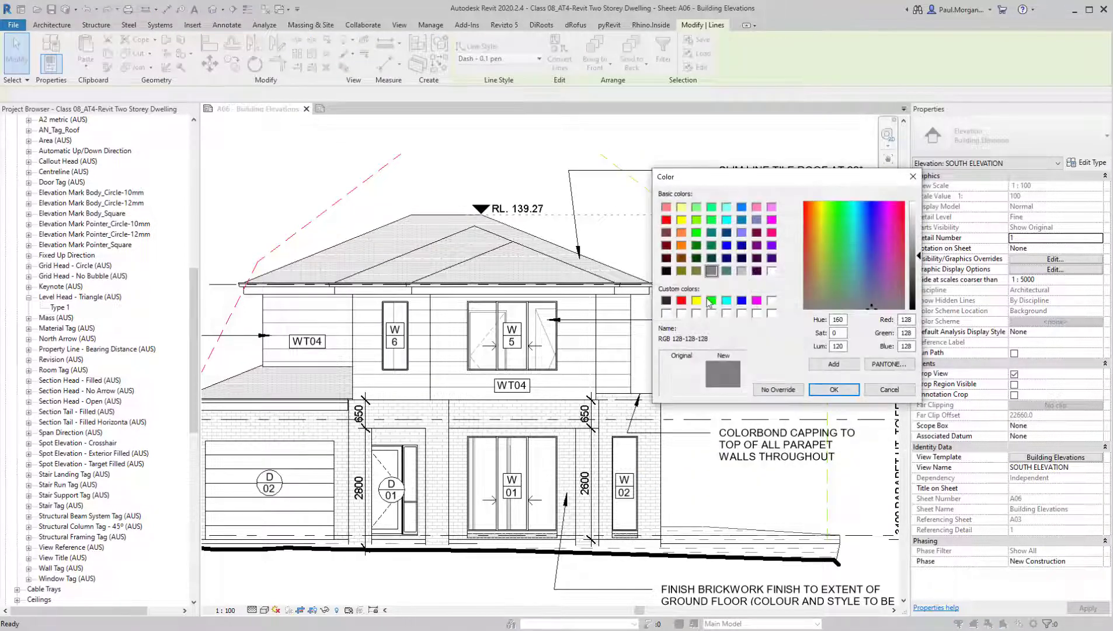
pyautogui.click(684, 303)
pyautogui.click(834, 390)
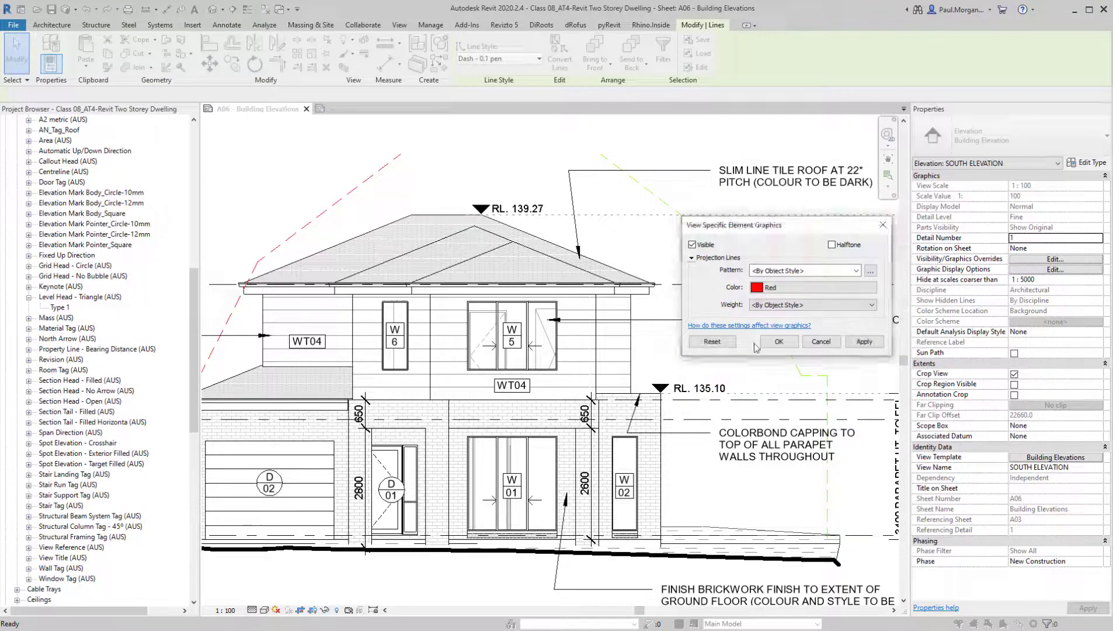
pyautogui.click(804, 354)
pyautogui.scroll(-2, 756, 383)
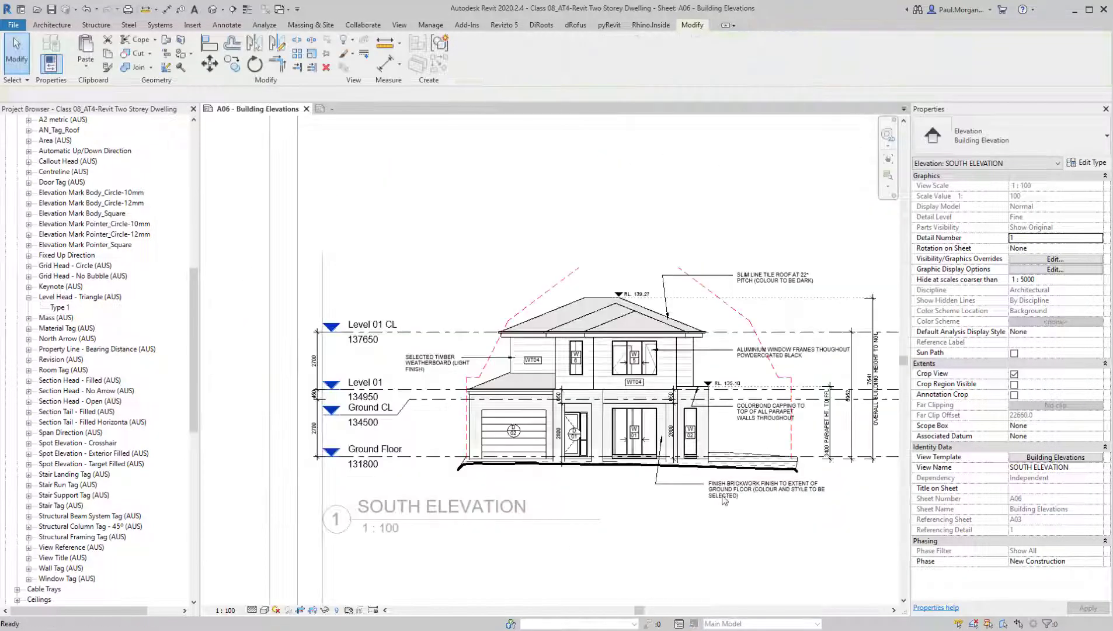
# Examine the South Elevation on the sheet with its viewport deactivated and reactivated, focusing on the level heads beside the building
pyautogui.moveTo(708, 541); pyautogui.dragTo(648, 493, button='middle')
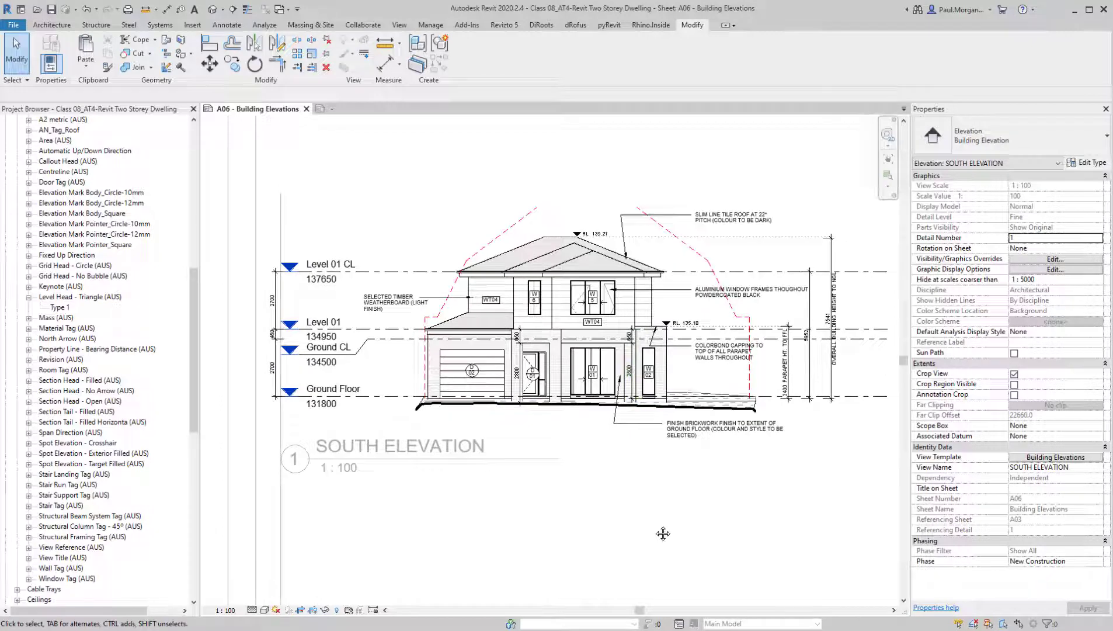
pyautogui.moveTo(663, 534); pyautogui.dragTo(658, 544, button='middle')
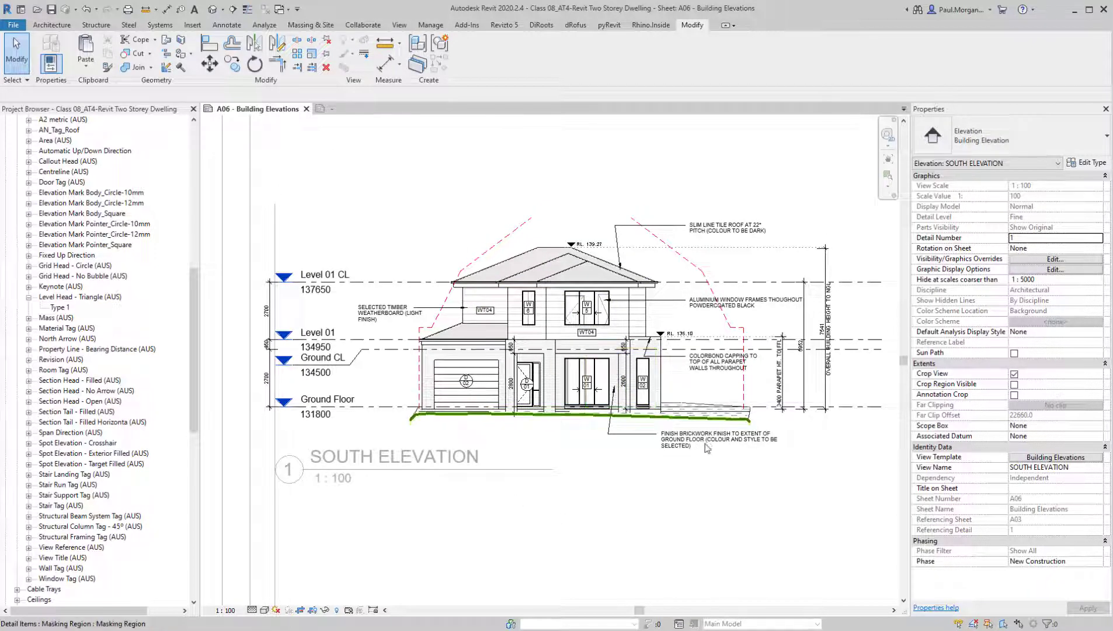
pyautogui.scroll(-3, 708, 474)
pyautogui.moveTo(666, 494); pyautogui.dragTo(537, 414, button='middle')
pyautogui.scroll(-3, 552, 419)
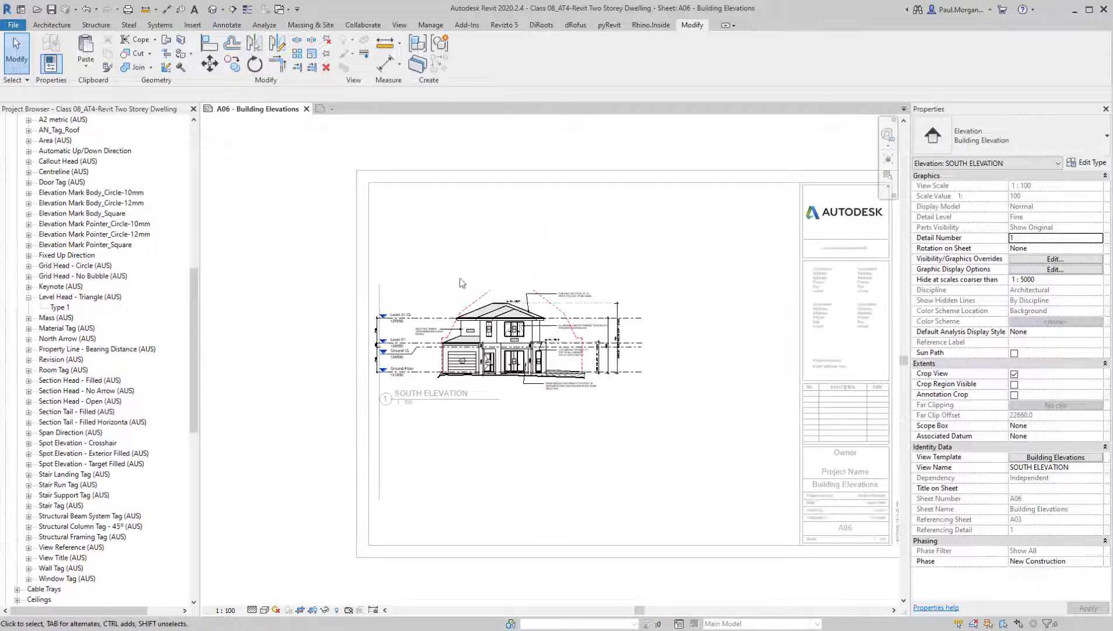
pyautogui.scroll(2, 548, 433)
pyautogui.doubleClick(579, 461)
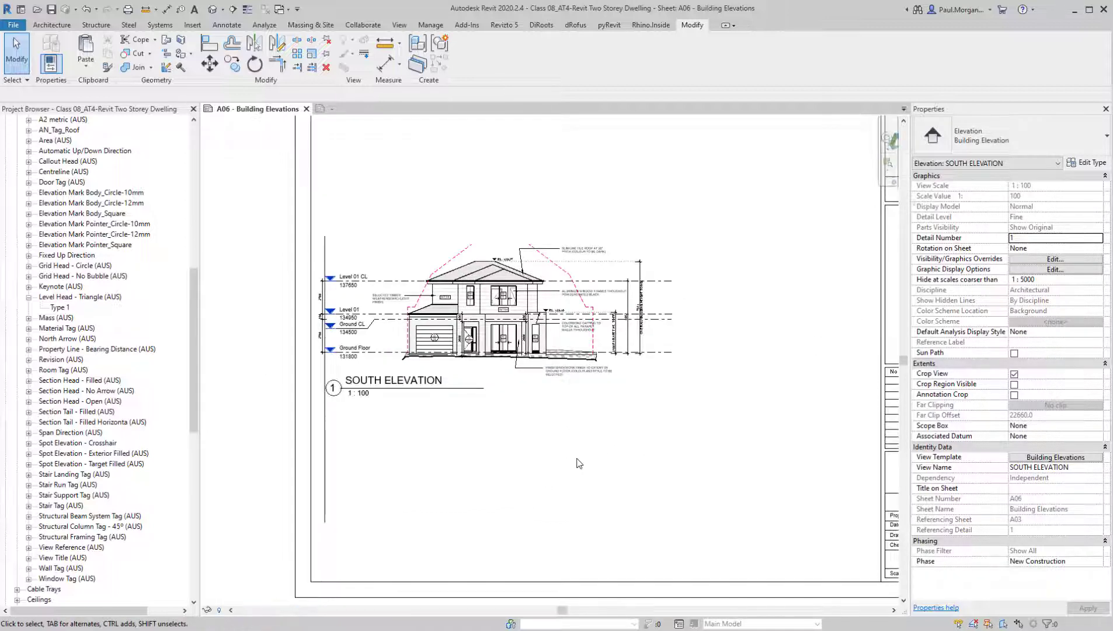
pyautogui.moveTo(472, 437); pyautogui.dragTo(506, 442, button='middle')
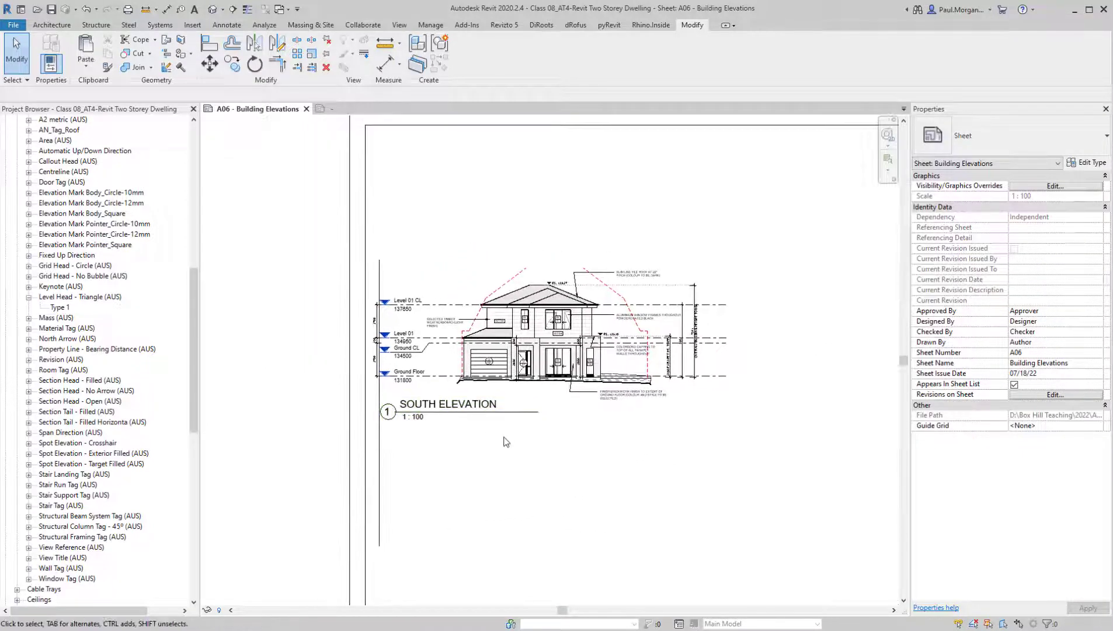
pyautogui.scroll(4, 409, 366)
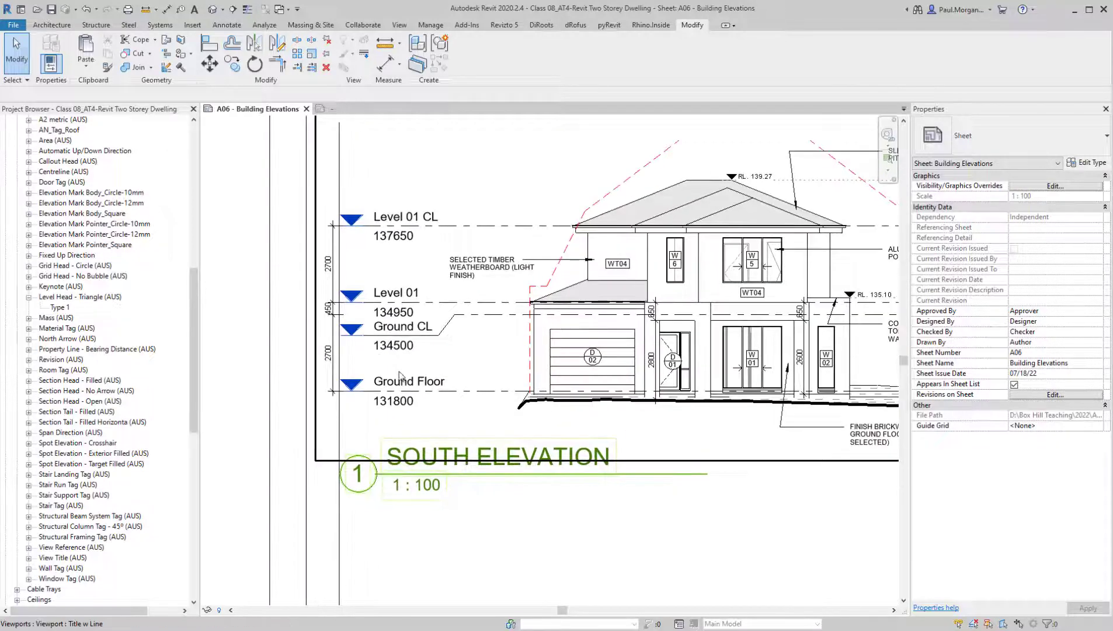
pyautogui.moveTo(467, 388); pyautogui.dragTo(444, 360, button='middle')
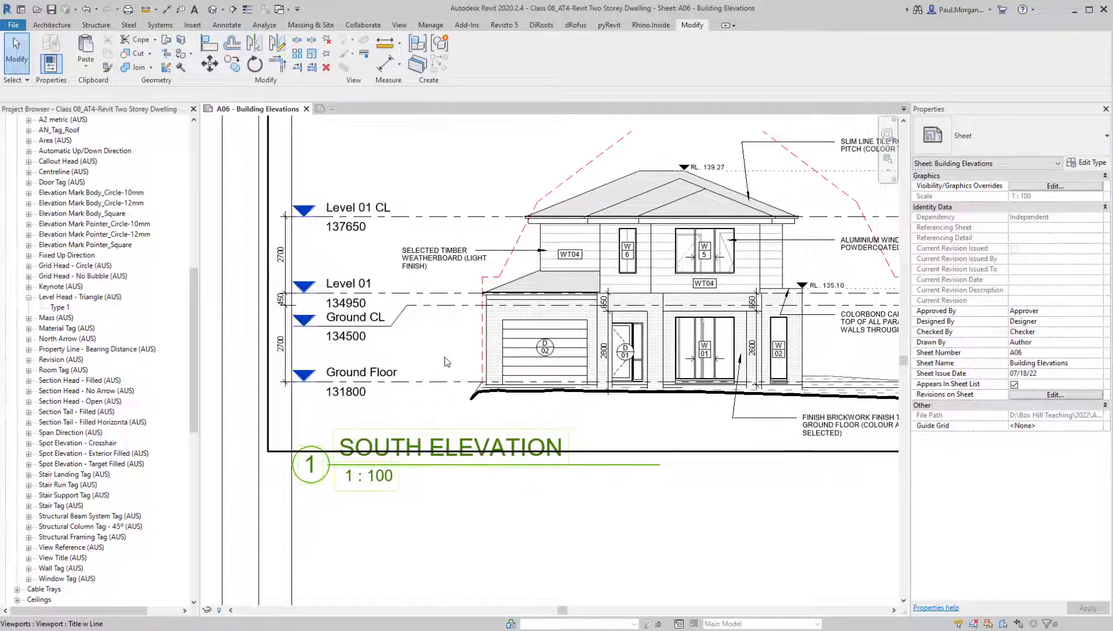
pyautogui.doubleClick(445, 360)
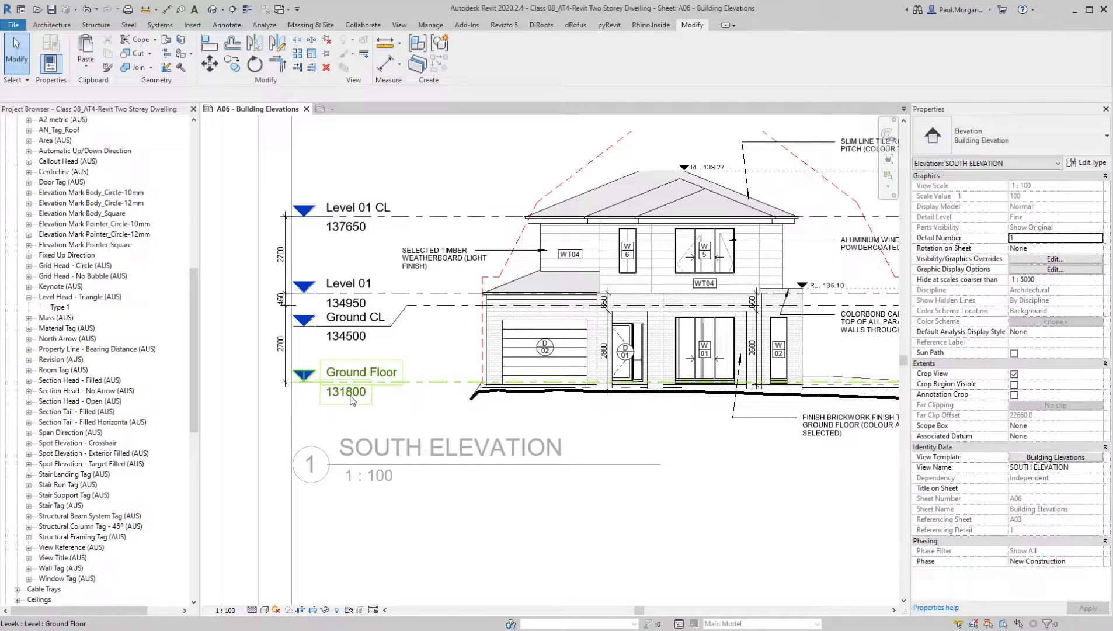
pyautogui.scroll(-2, 352, 392)
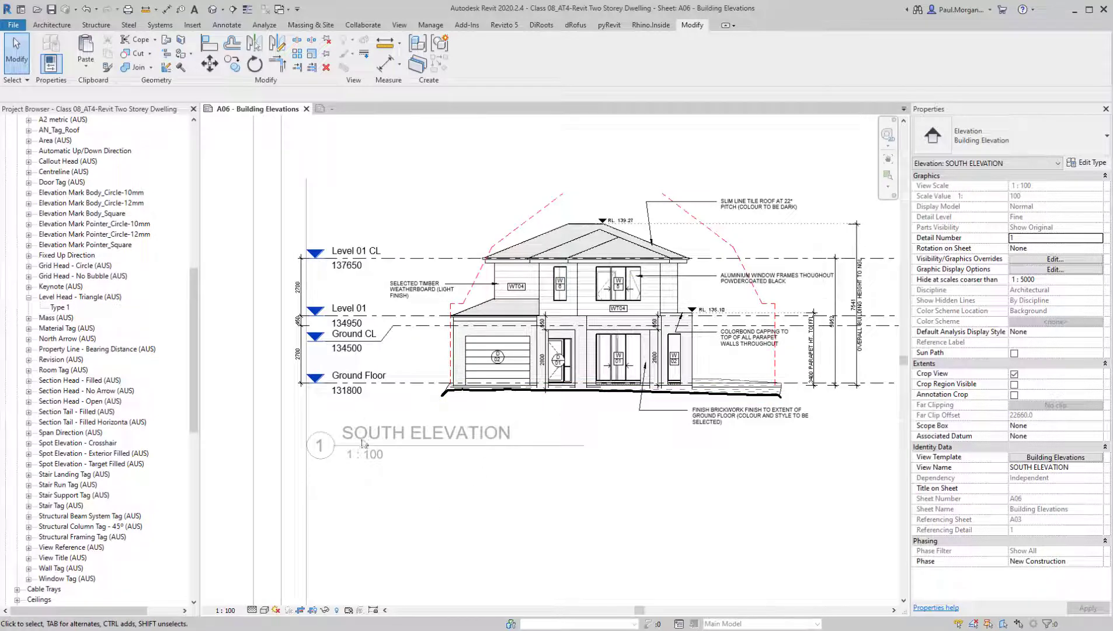
pyautogui.scroll(3, 356, 368)
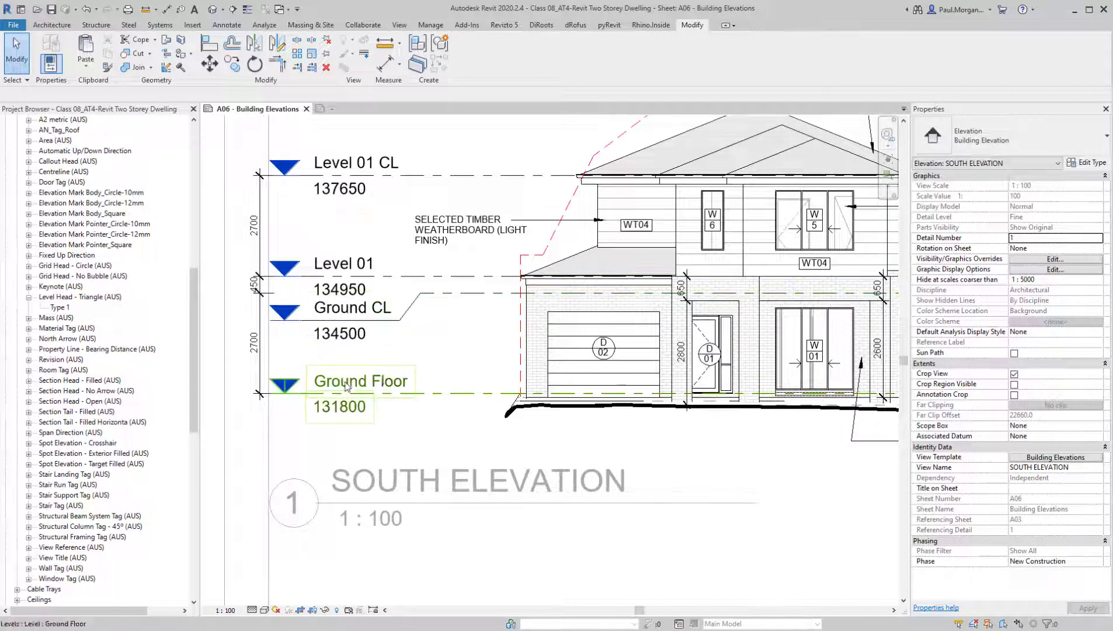
pyautogui.moveTo(347, 386); pyautogui.dragTo(423, 379, button='middle')
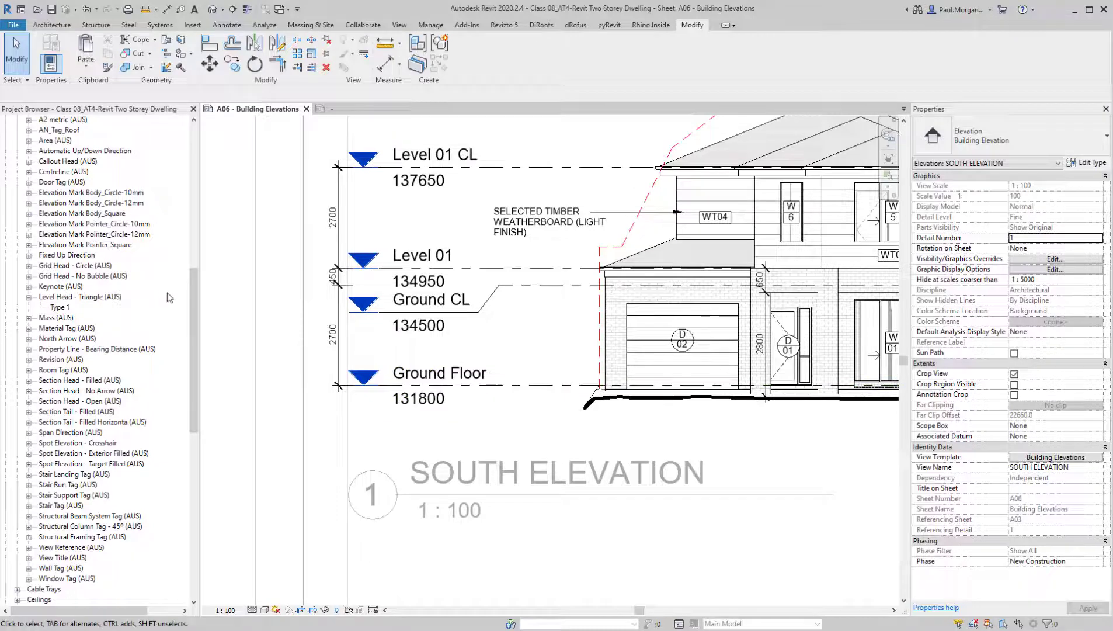
# Open the Level Head - Triangle (AUS) annotation family for editing
pyautogui.moveTo(194, 306); pyautogui.dragTo(188, 224)
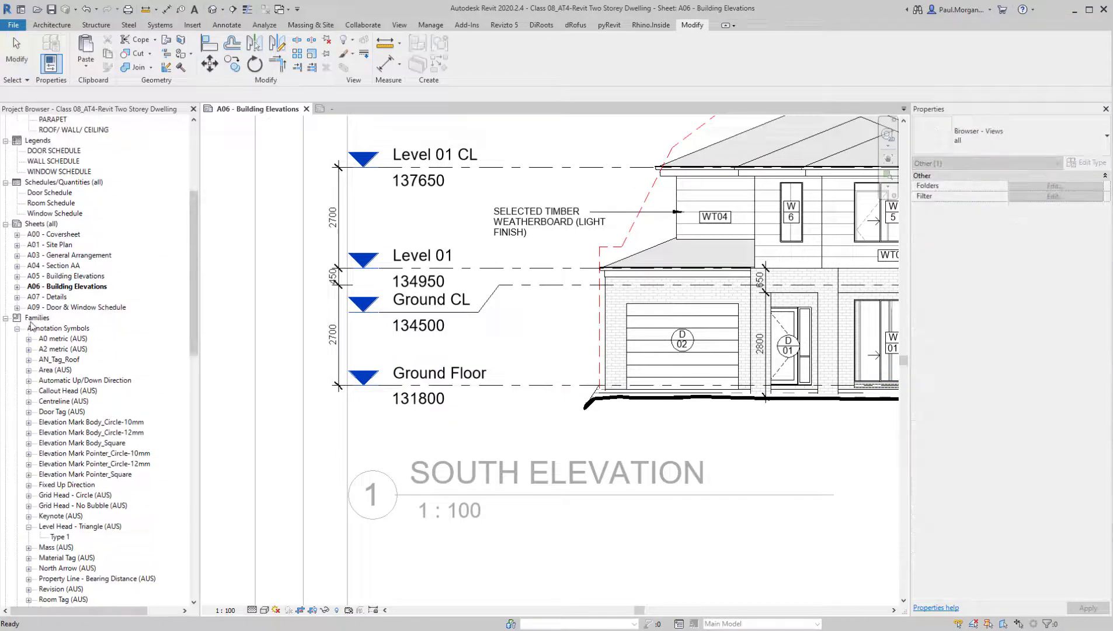
pyautogui.scroll(-2, 53, 337)
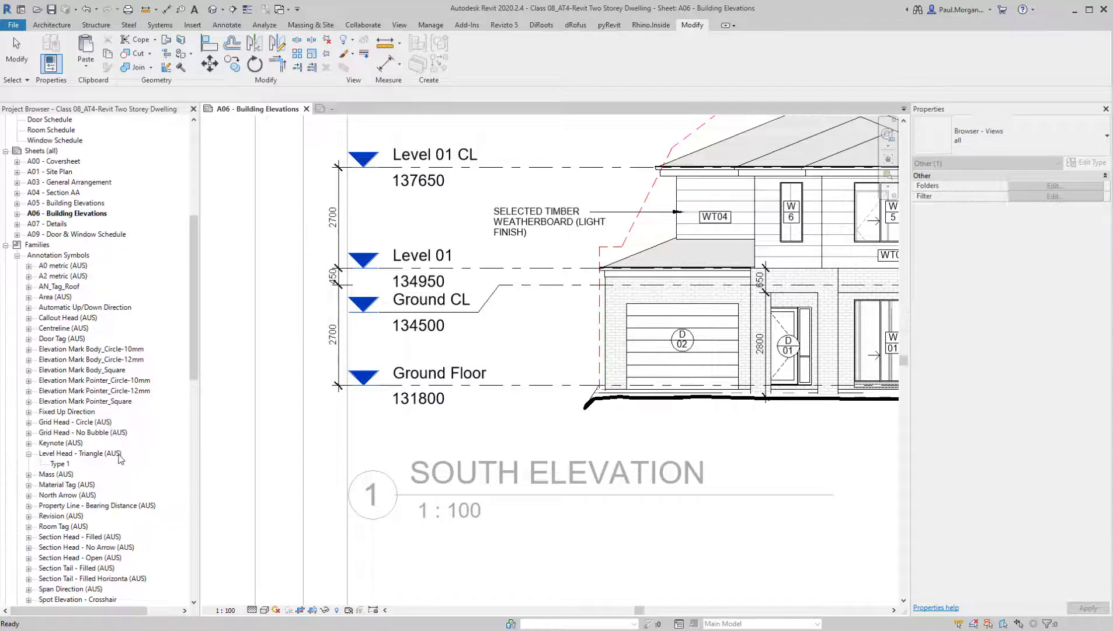
pyautogui.click(82, 454)
pyautogui.rightClick(82, 454)
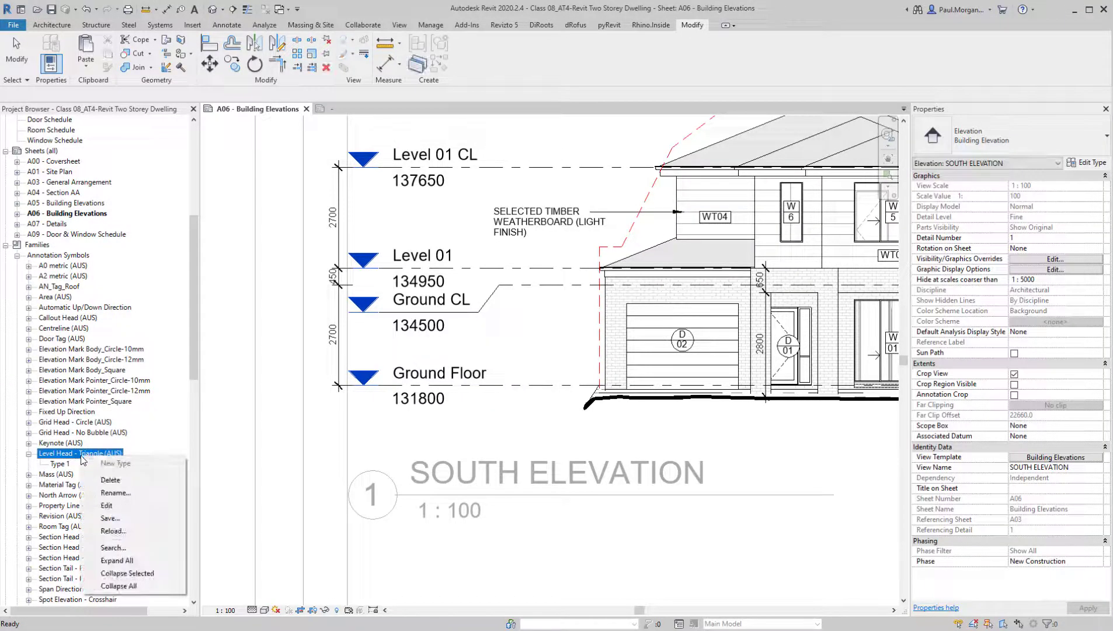
pyautogui.click(117, 506)
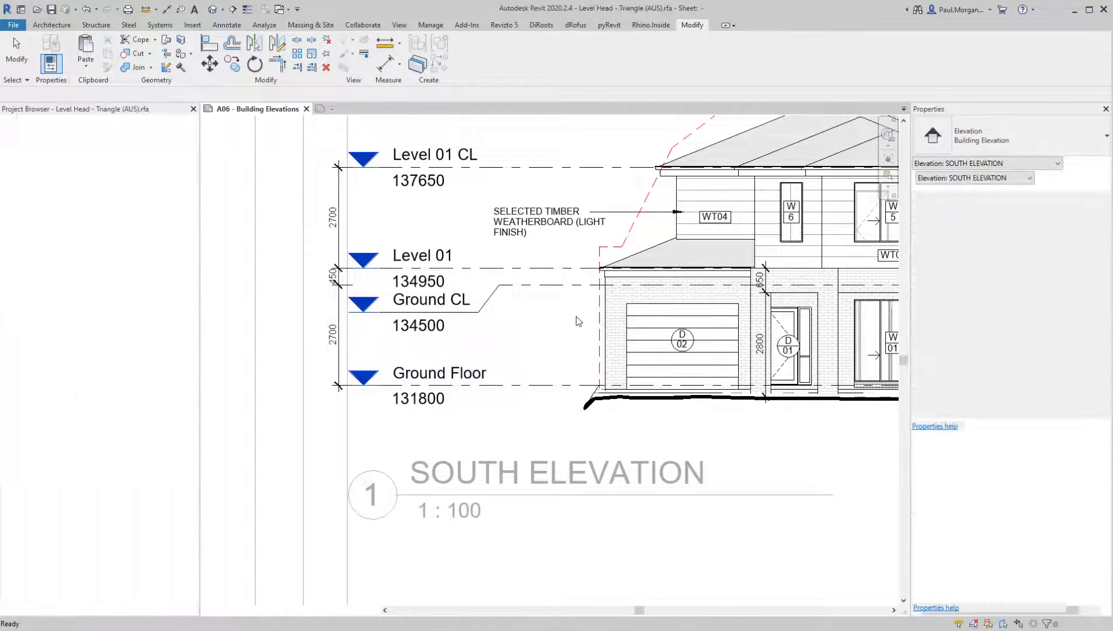
pyautogui.moveTo(752, 451); pyautogui.dragTo(648, 476, button='middle')
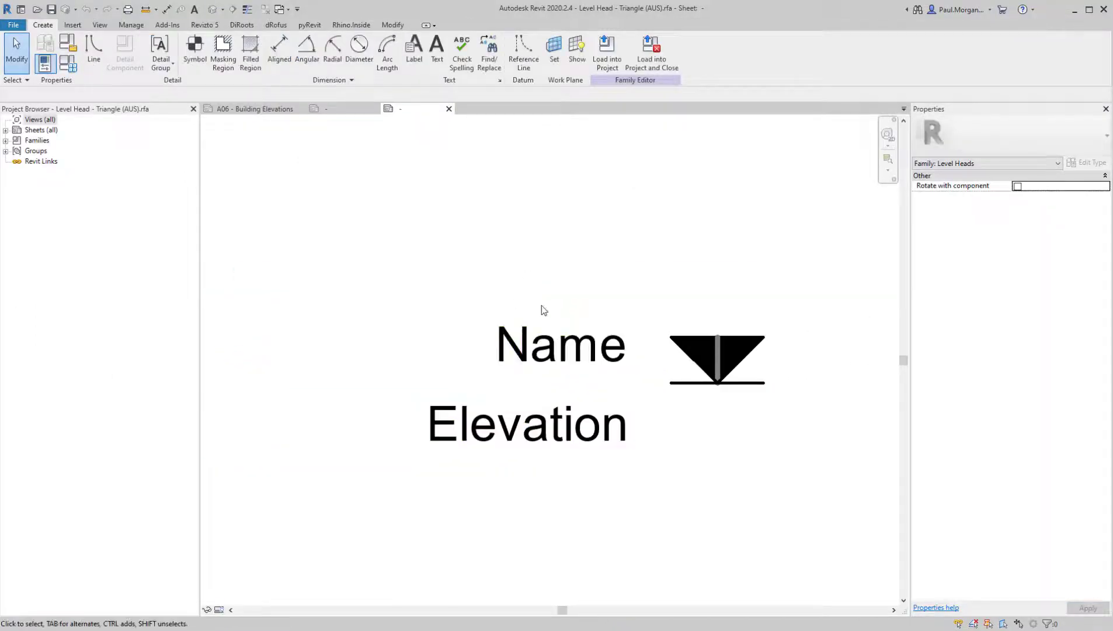
# Select the Name and Elevation labels, rename their shared label type to 1.8mm and set its text size to 1.8 mm
pyautogui.click(548, 354)
pyautogui.click(557, 431)
pyautogui.click(683, 402)
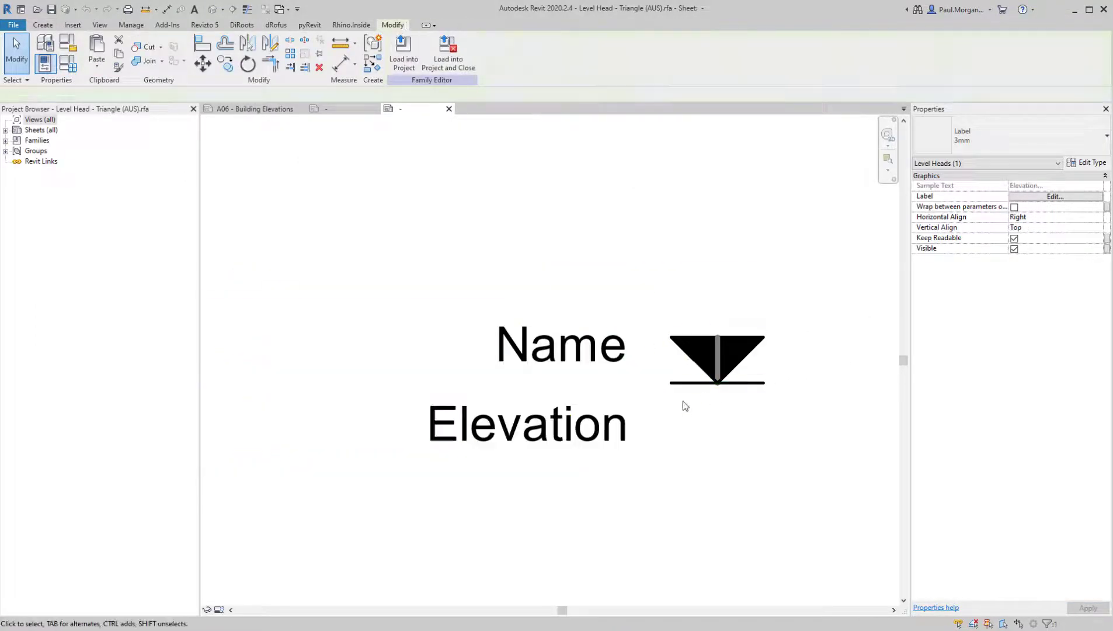
pyautogui.click(568, 359)
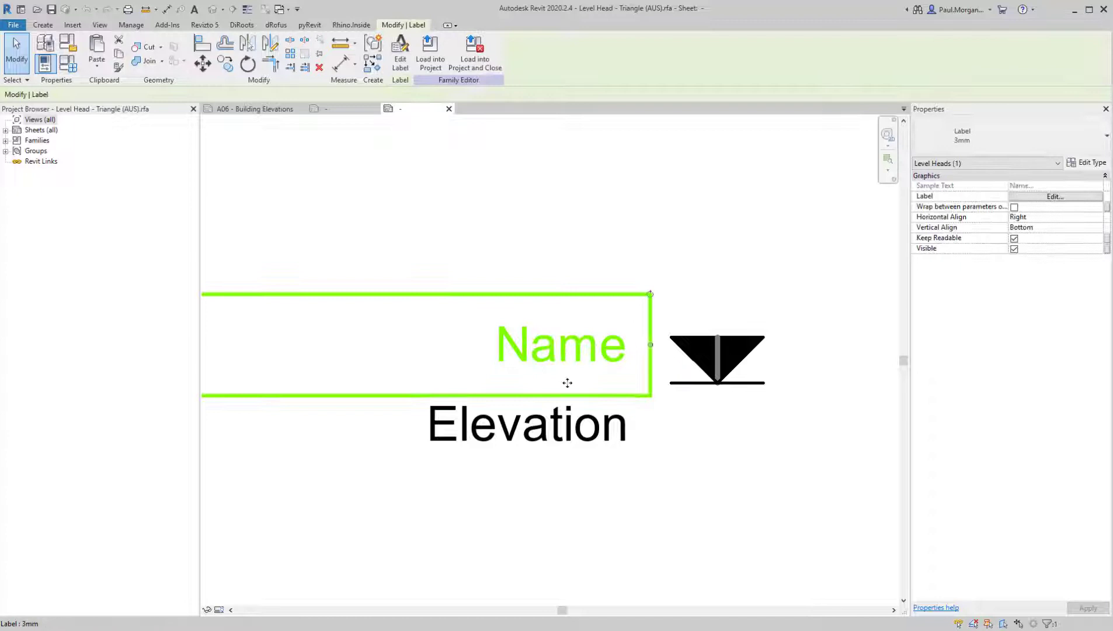
pyautogui.keyDown('ctrl'); pyautogui.click(572, 432); pyautogui.keyUp('ctrl')
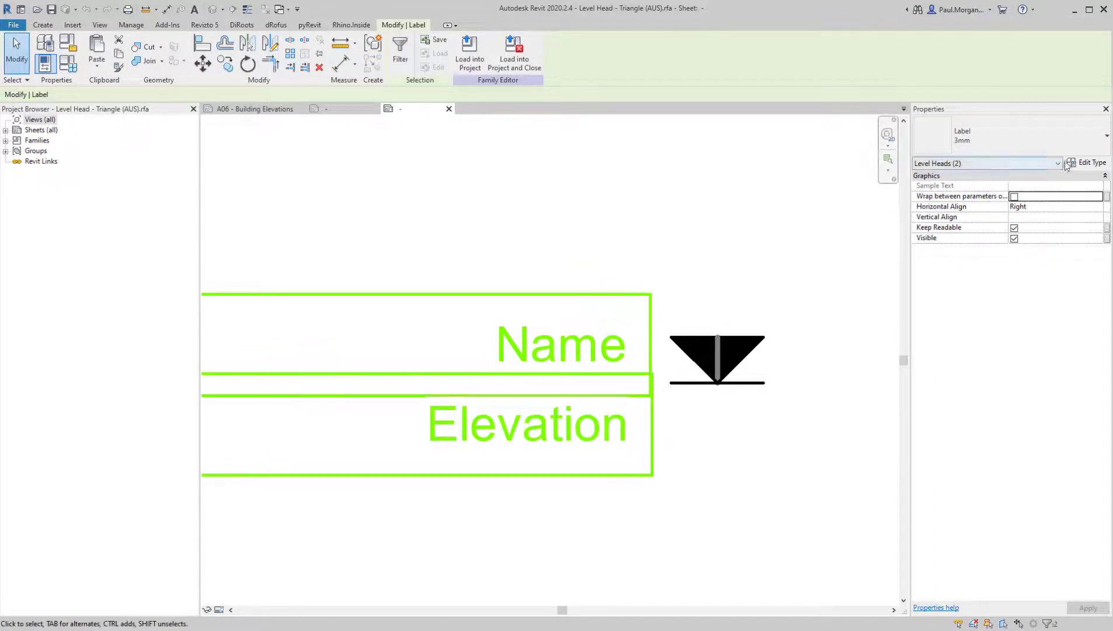
pyautogui.click(1083, 163)
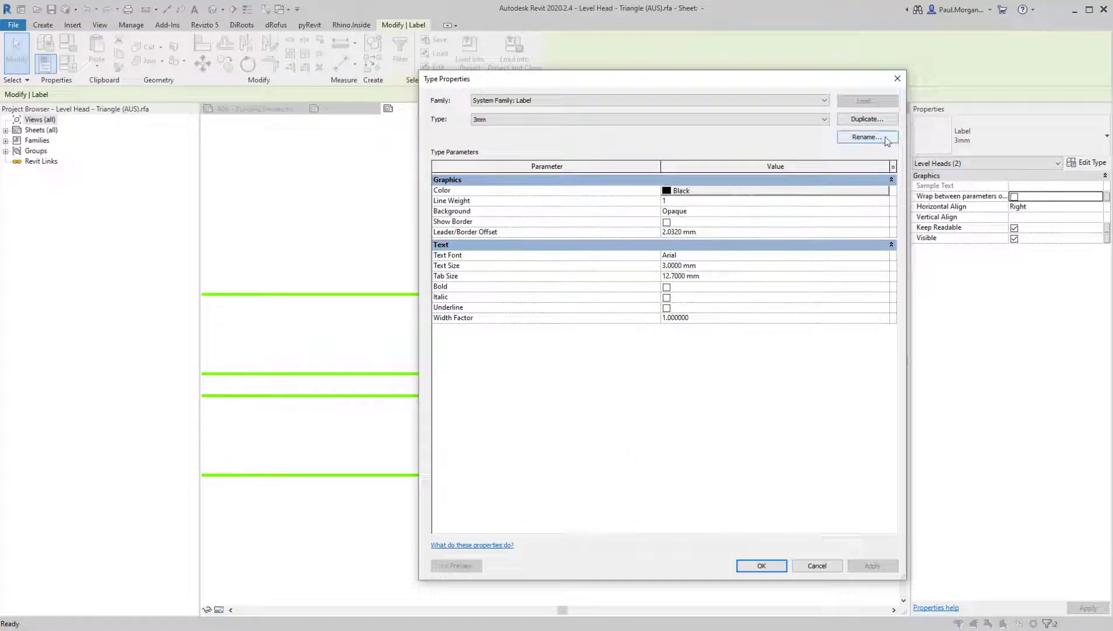
pyautogui.click(867, 138)
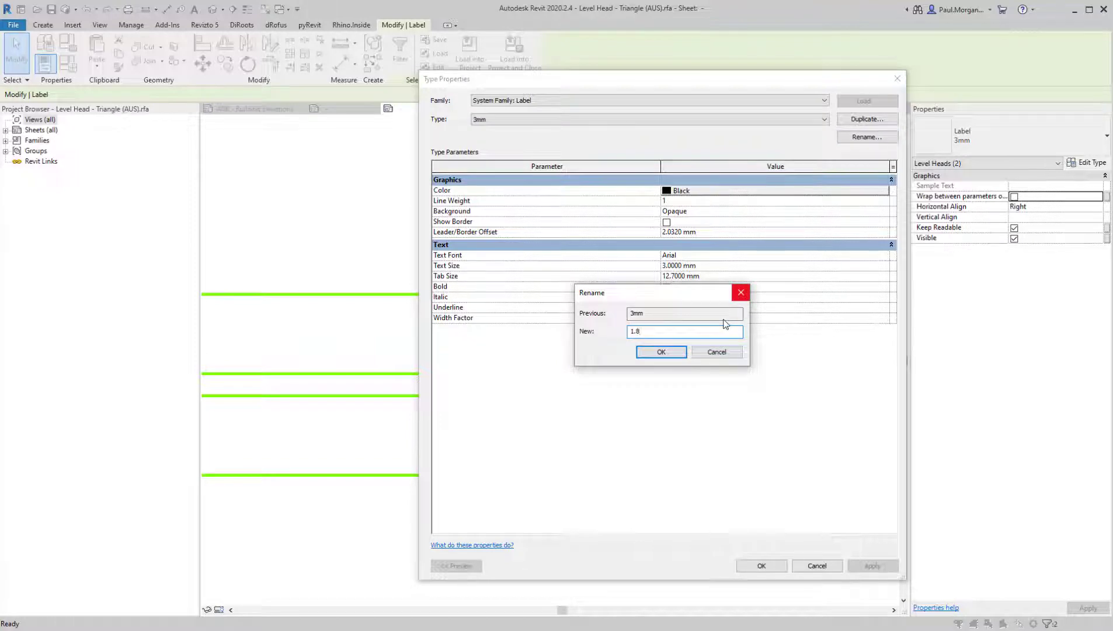
pyautogui.click(676, 353)
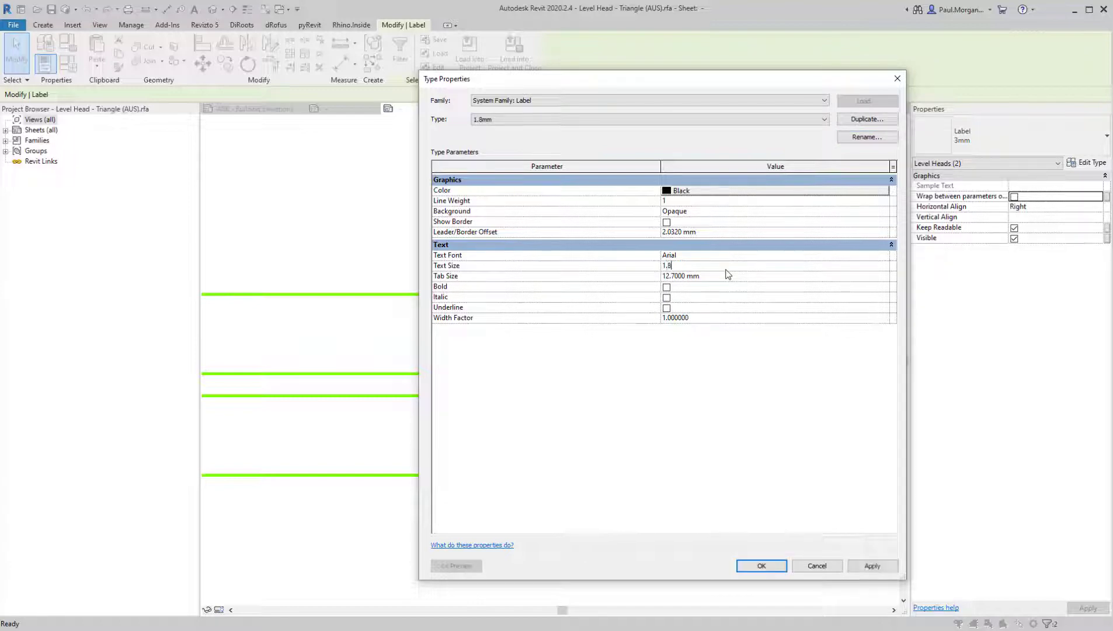
pyautogui.click(781, 448)
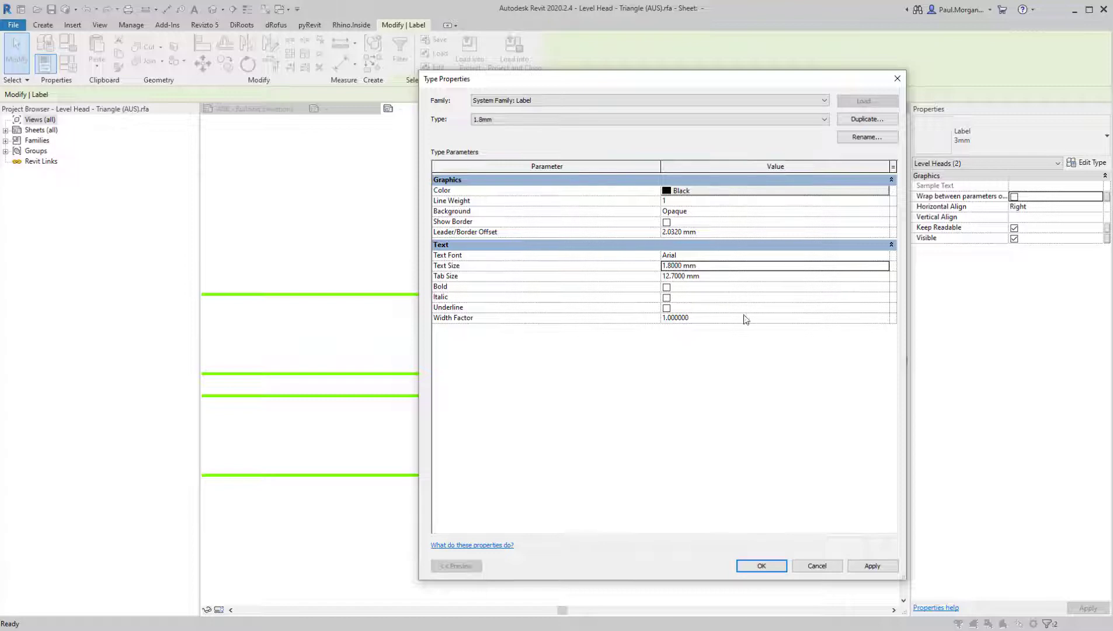
# Set the text size of the level head label type to 2.5 mm and accept the type properties
pyautogui.click(732, 270)
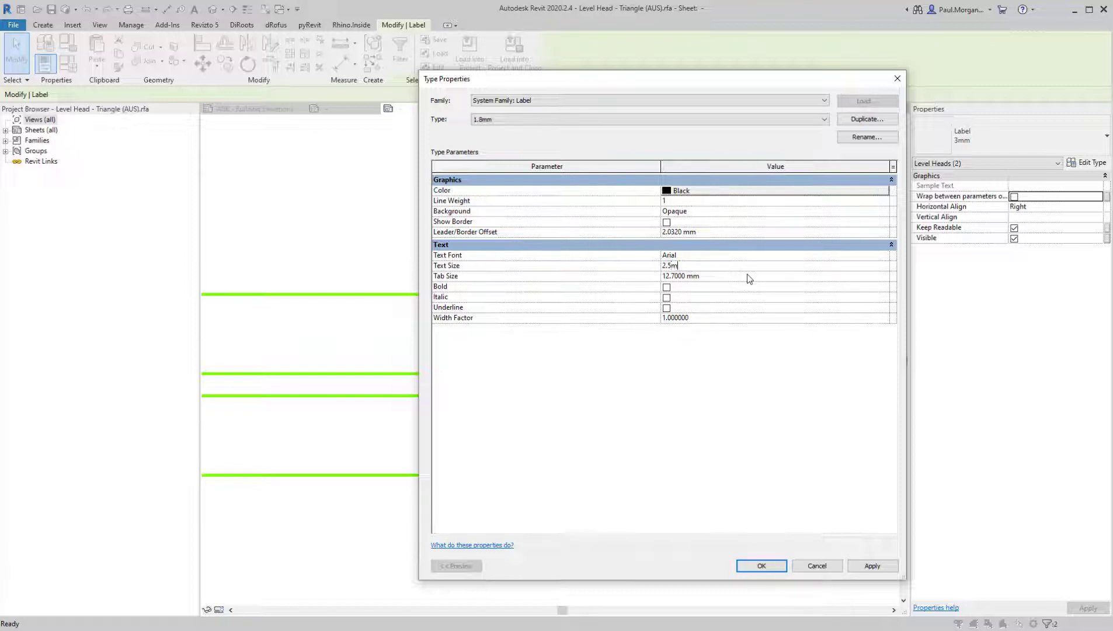
pyautogui.write('2.5mm')
pyautogui.click(743, 428)
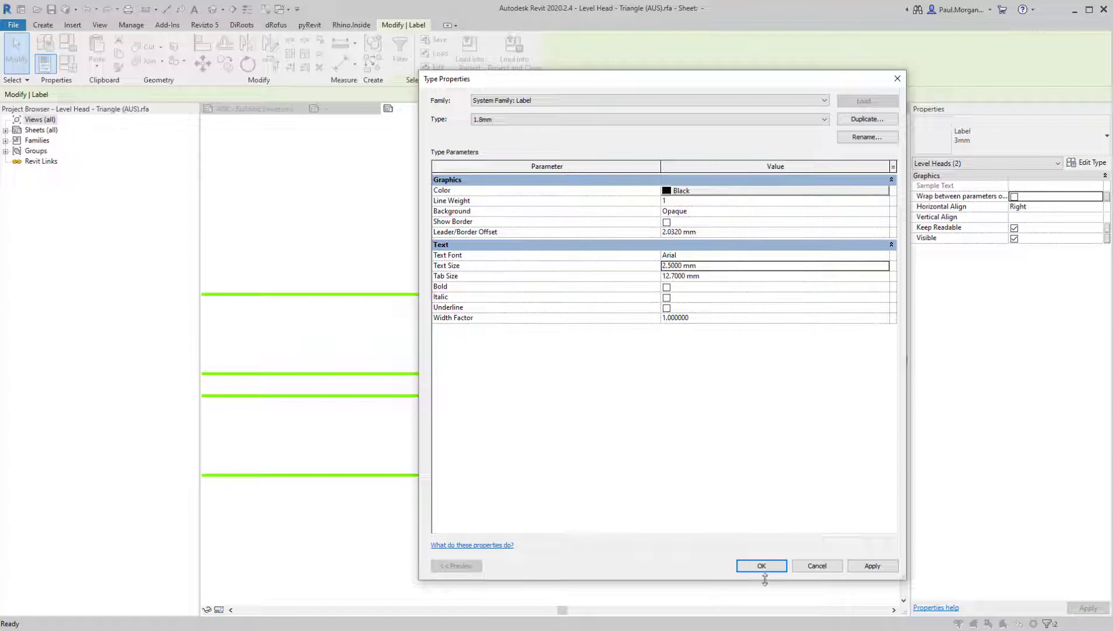
pyautogui.click(763, 567)
pyautogui.click(642, 525)
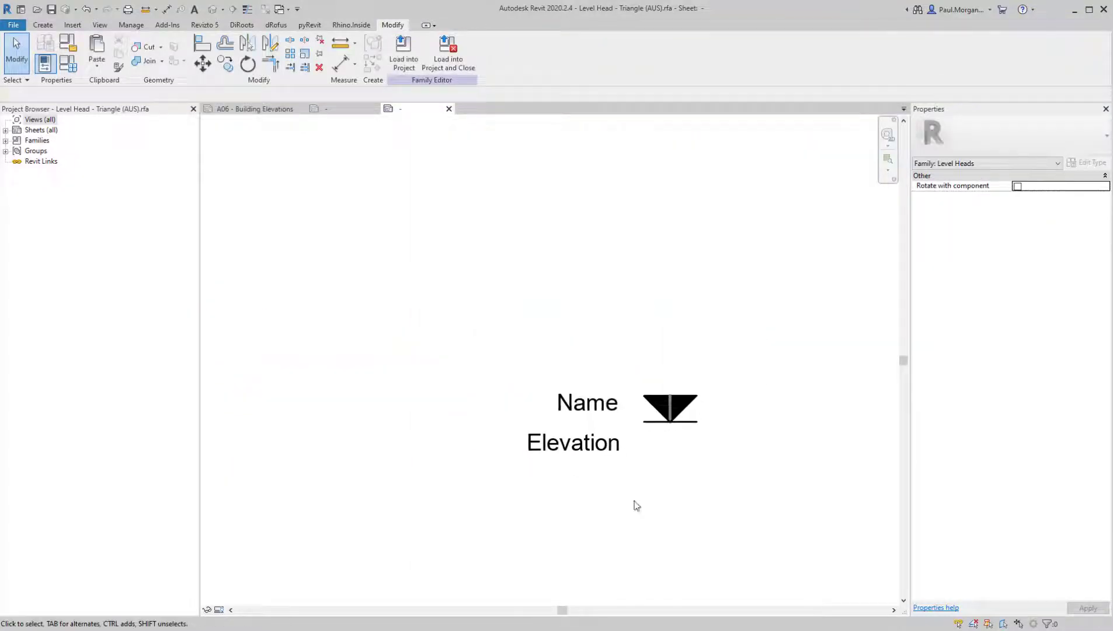
# Turn on the visibility of Dimensions and Reference Planes among the annotation categories of the family view
pyautogui.scroll(2, 635, 467)
pyautogui.press('v')
pyautogui.press('g')
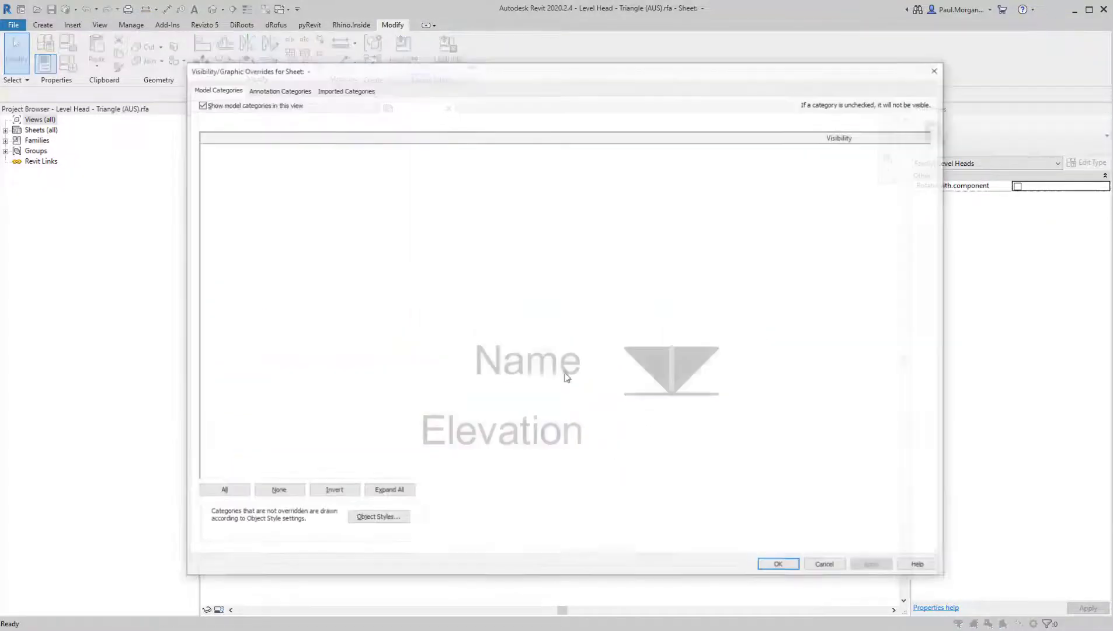
pyautogui.click(275, 88)
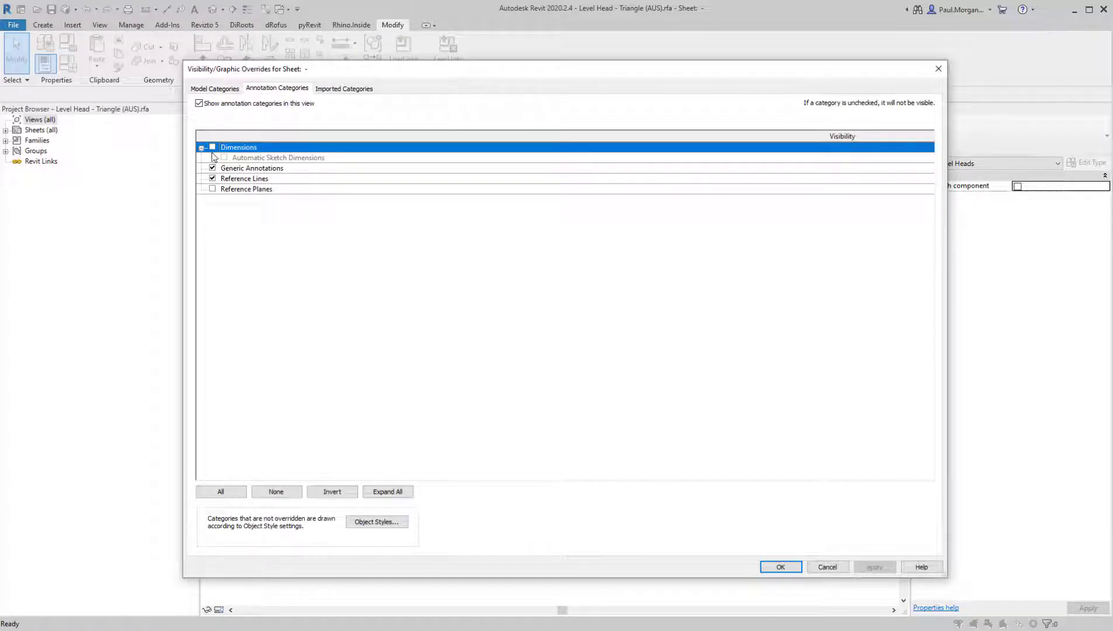
pyautogui.click(212, 189)
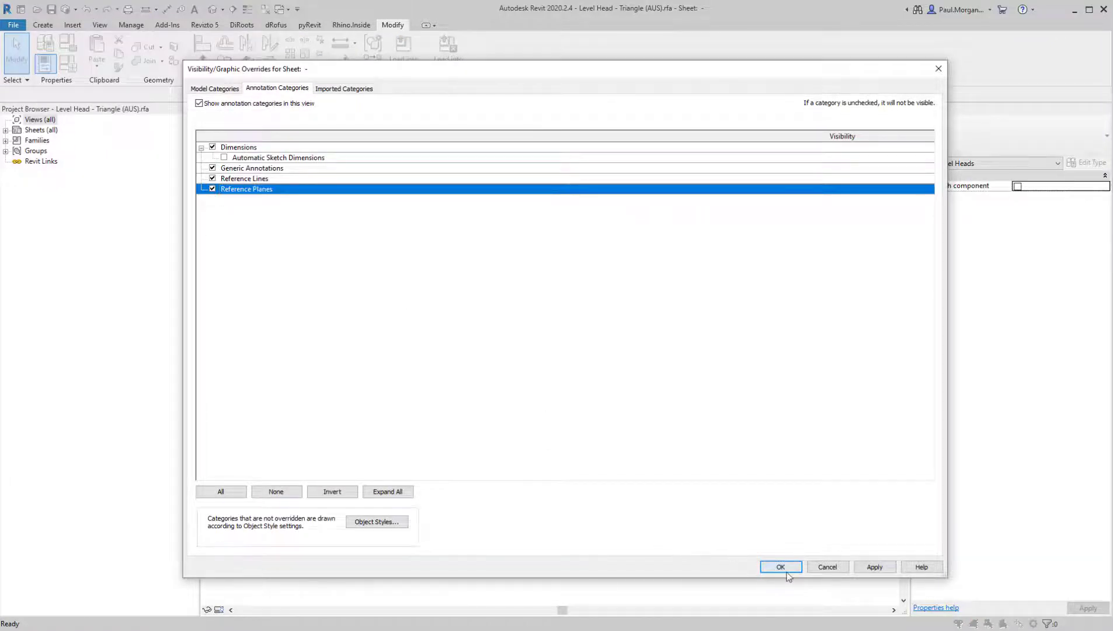
pyautogui.click(781, 567)
pyautogui.scroll(-3, 790, 566)
pyautogui.moveTo(790, 566); pyautogui.dragTo(779, 558, button='middle')
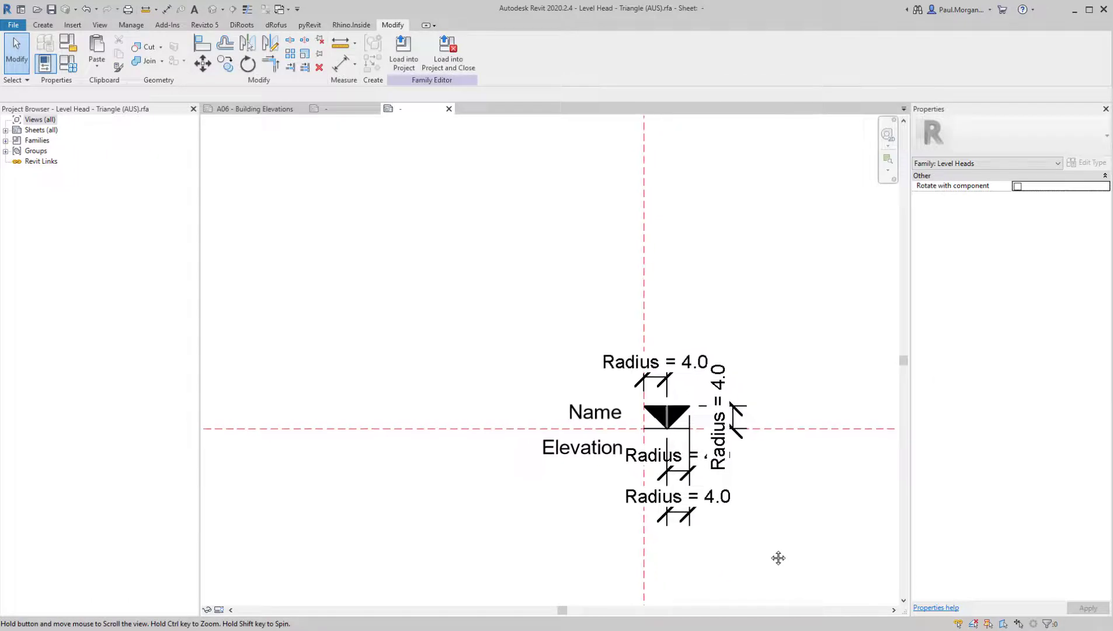
pyautogui.click(673, 408)
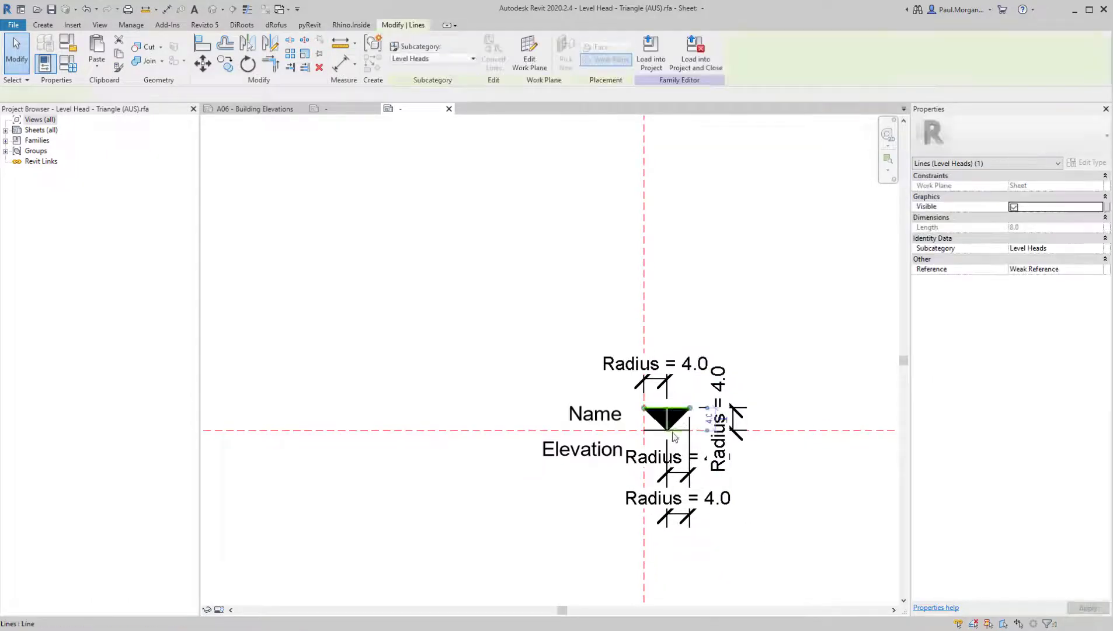
pyautogui.scroll(3, 670, 449)
pyautogui.moveTo(670, 448); pyautogui.dragTo(693, 445, button='middle')
pyautogui.press('Escape')
pyautogui.press('Tab')
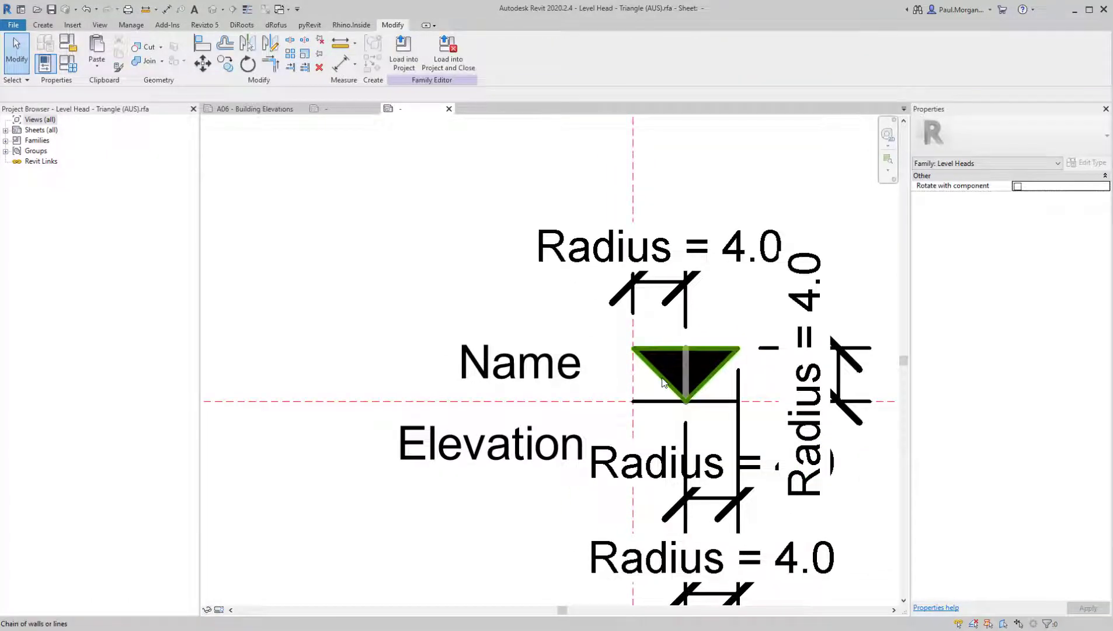
pyautogui.click(664, 383)
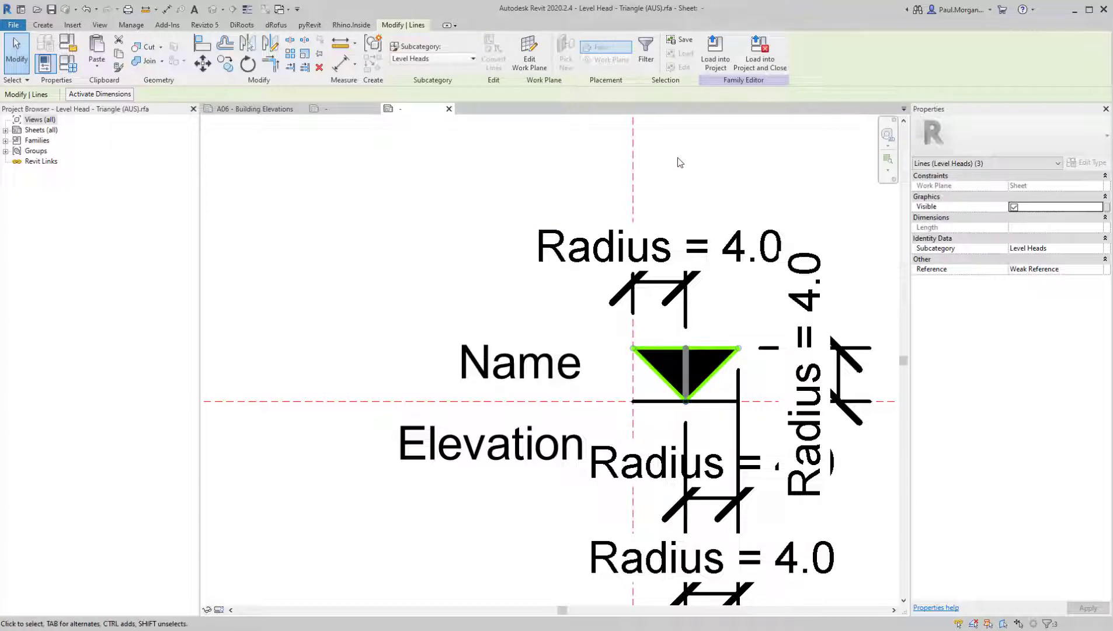
# Edit the boundary of the triangle's solid black filled region, scaling it down from its lower tip to about 2.6 mm high, and finish the sketch
pyautogui.click(702, 387)
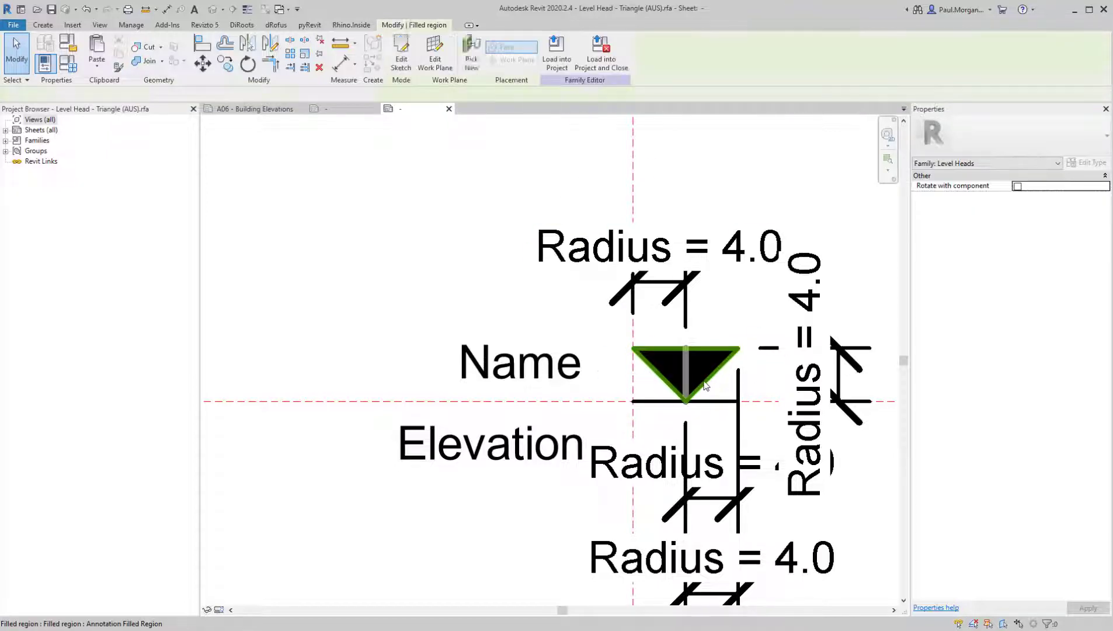
pyautogui.scroll(2, 705, 385)
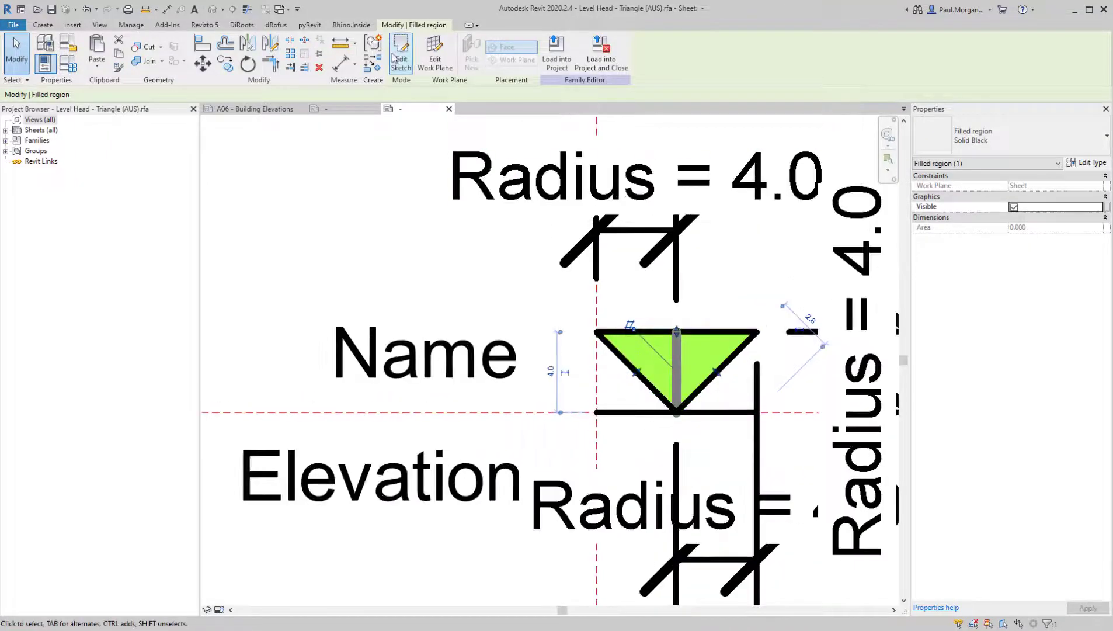
pyautogui.doubleClick(637, 353)
pyautogui.moveTo(547, 285)
pyautogui.mouseDown()
pyautogui.moveTo(796, 427)
pyautogui.moveTo(788, 477)
pyautogui.mouseUp()
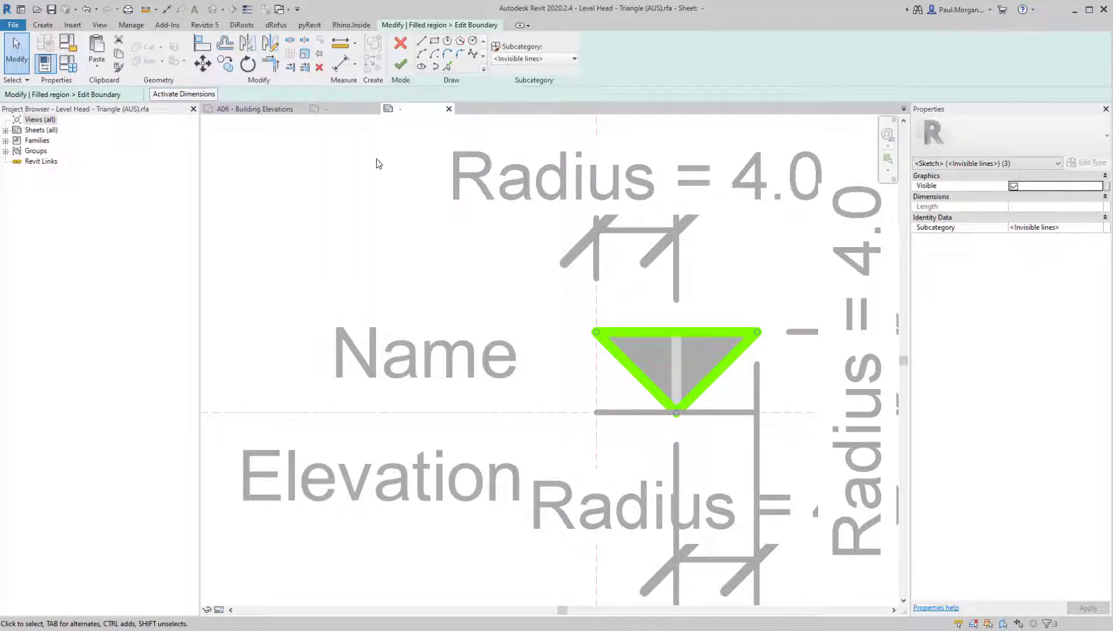
pyautogui.press('r')
pyautogui.press('e')
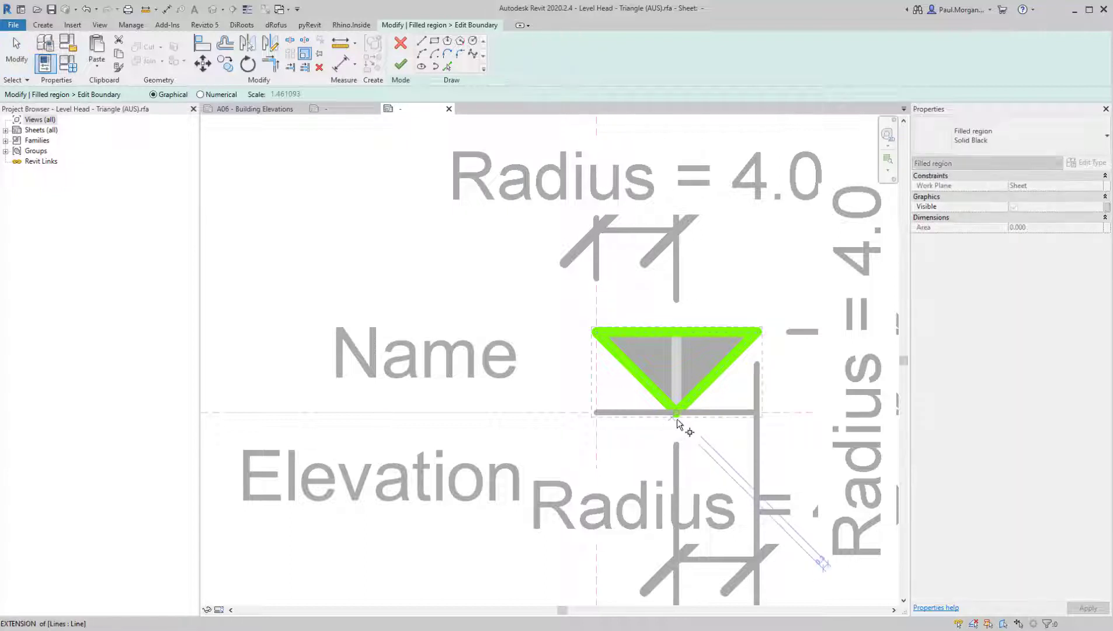
pyautogui.click(678, 413)
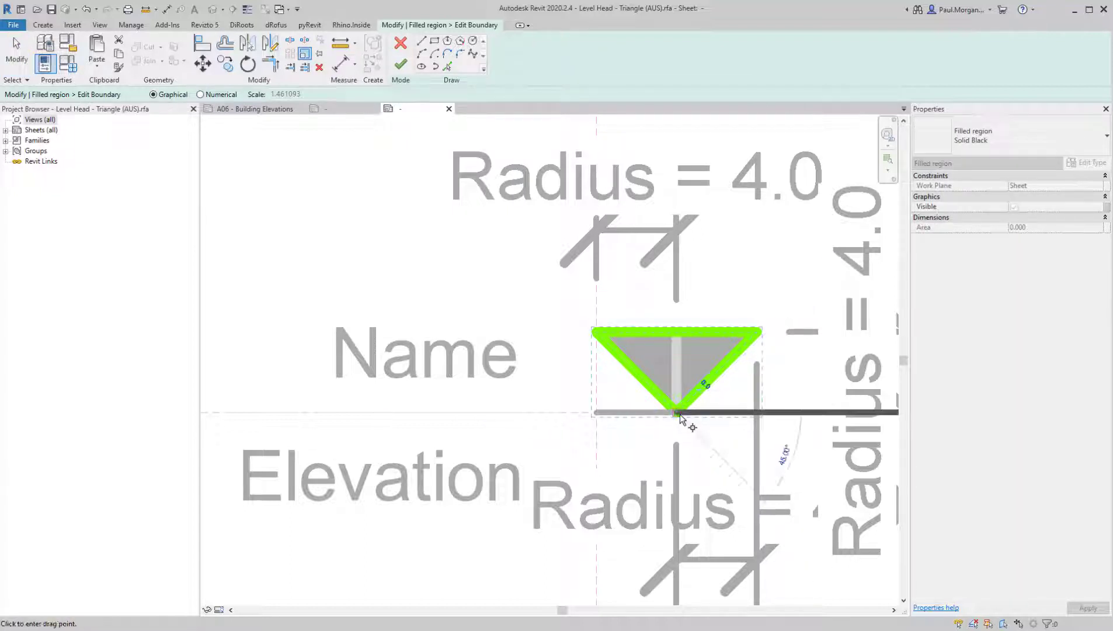
pyautogui.click(677, 329)
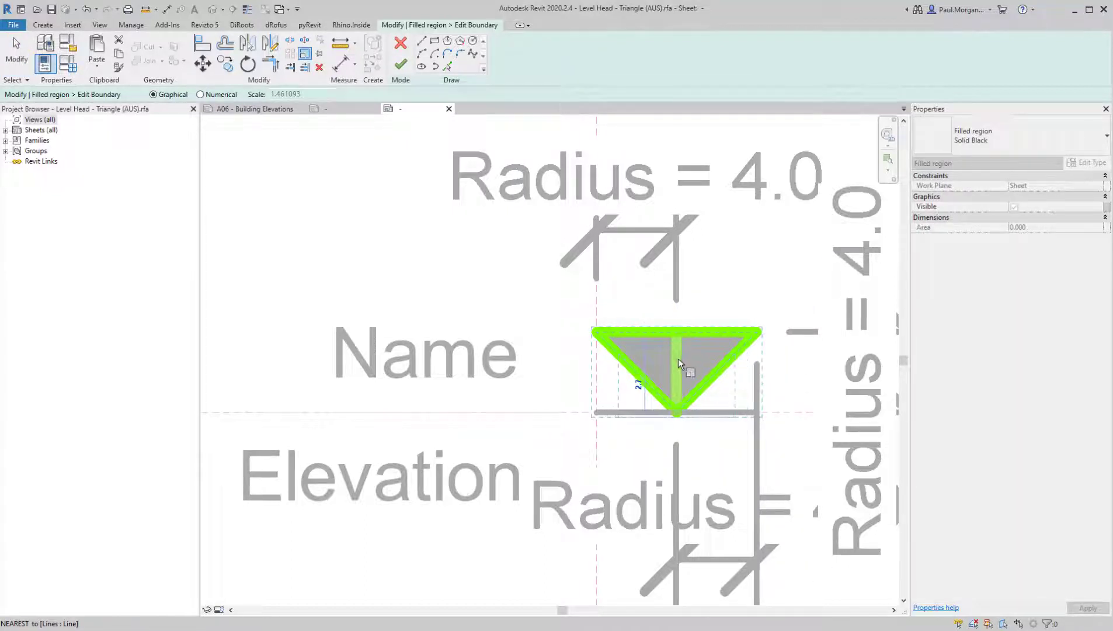
pyautogui.click(678, 358)
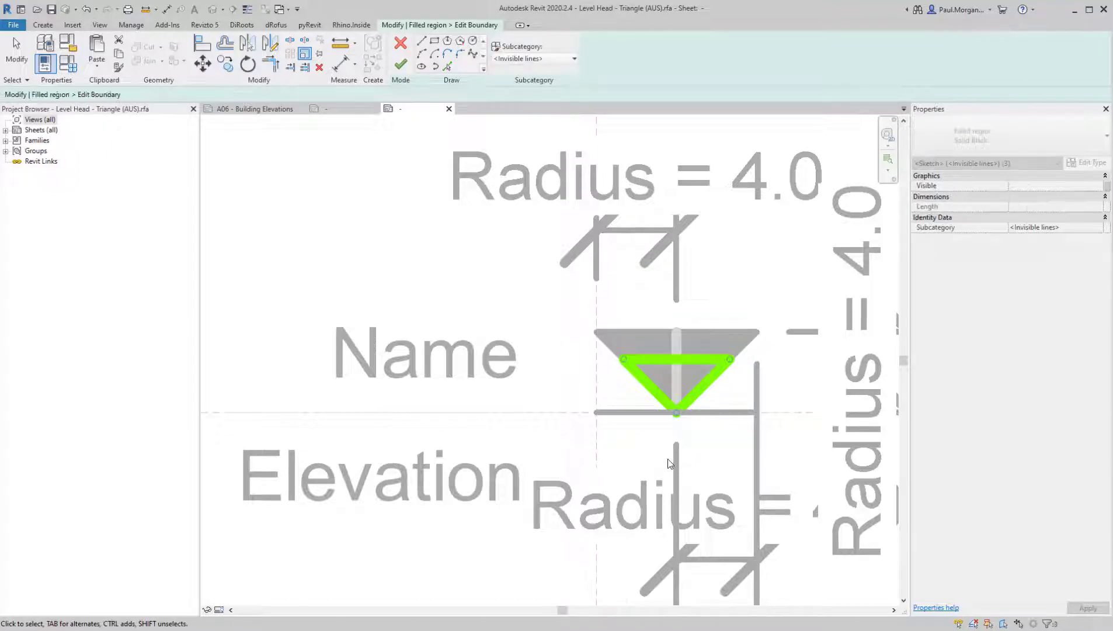
pyautogui.scroll(-3, 666, 402)
pyautogui.click(401, 67)
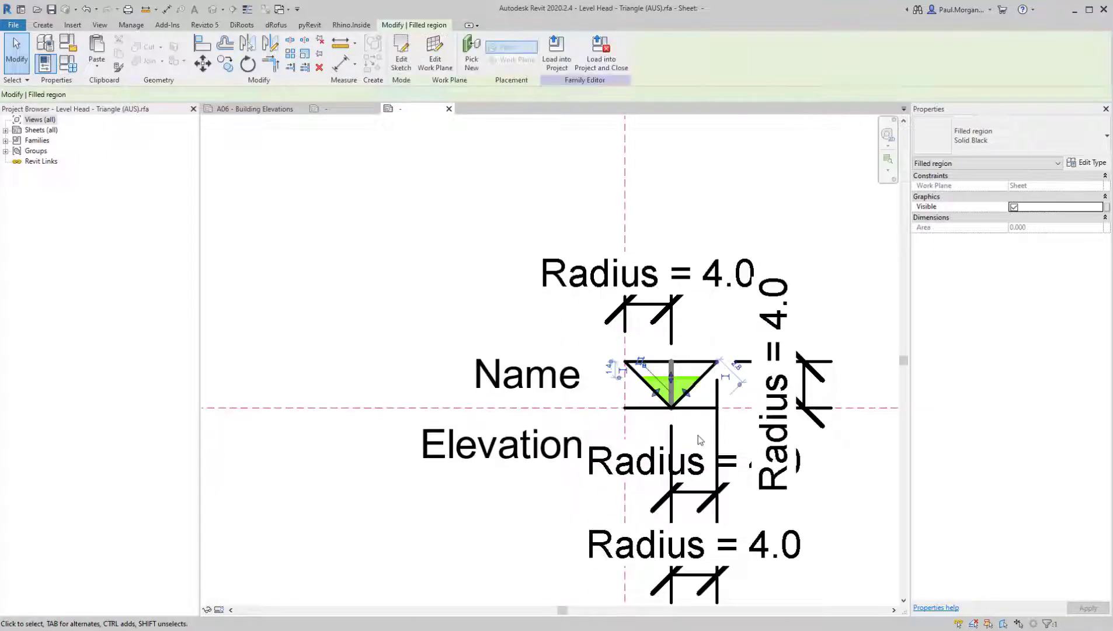
# Try to move the upper line of the triangle outline down to the upper edge of the reduced filled region
pyautogui.click(689, 361)
pyautogui.scroll(3, 689, 360)
pyautogui.moveTo(693, 353); pyautogui.dragTo(686, 387)
pyautogui.moveTo(733, 446); pyautogui.dragTo(700, 425)
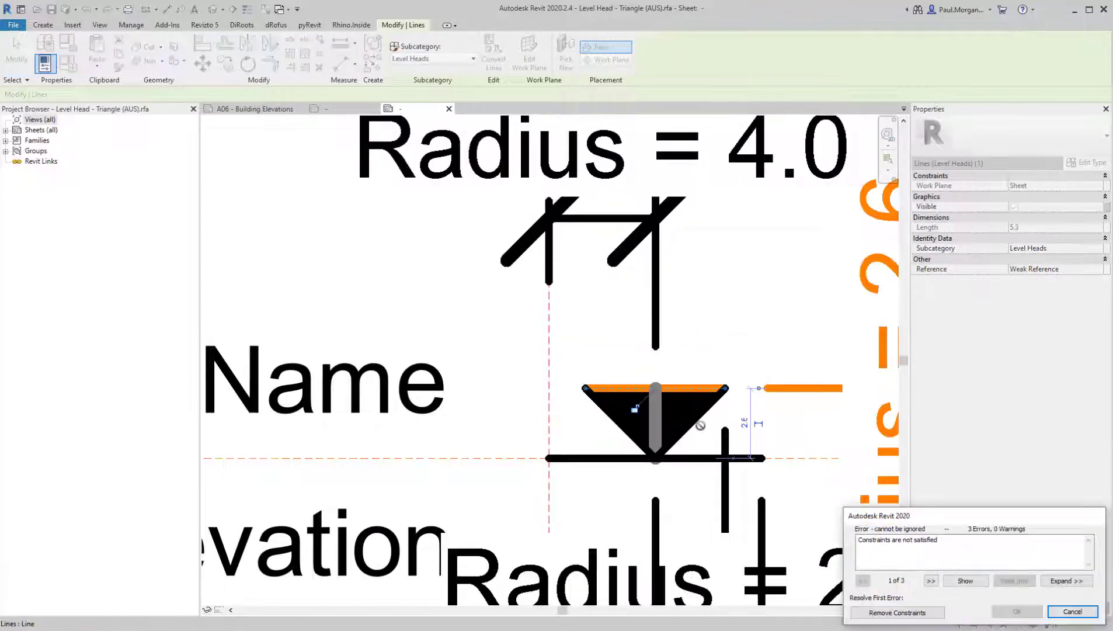
pyautogui.press('Escape')
# Delete the three outline lines around the triangle, keeping the solid black filled region
pyautogui.click(703, 356)
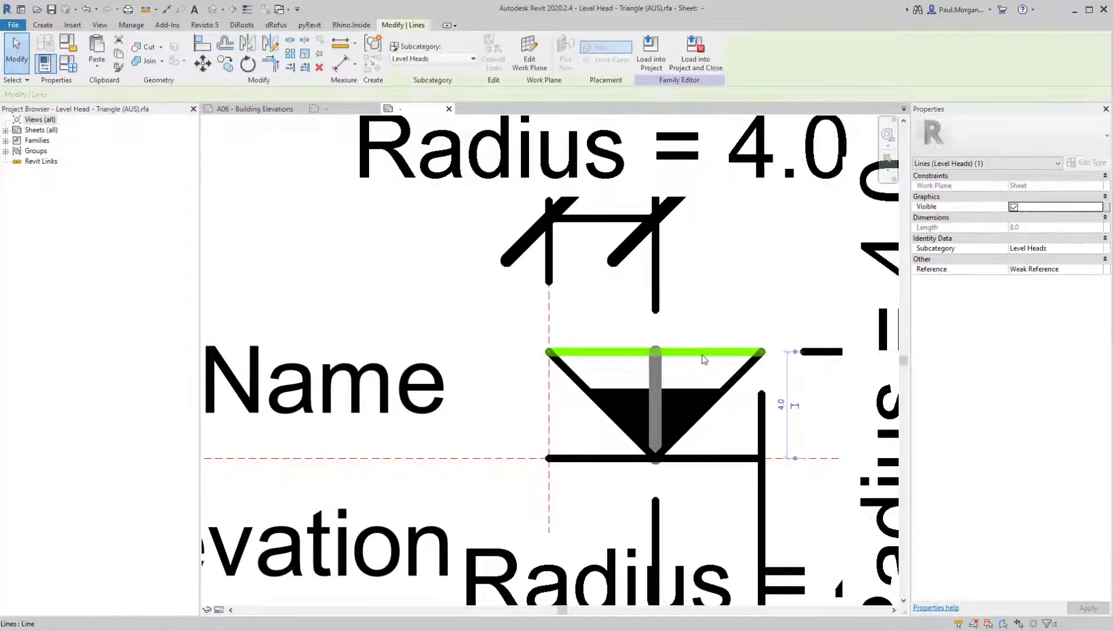
pyautogui.scroll(-3, 702, 355)
pyautogui.scroll(3, 710, 373)
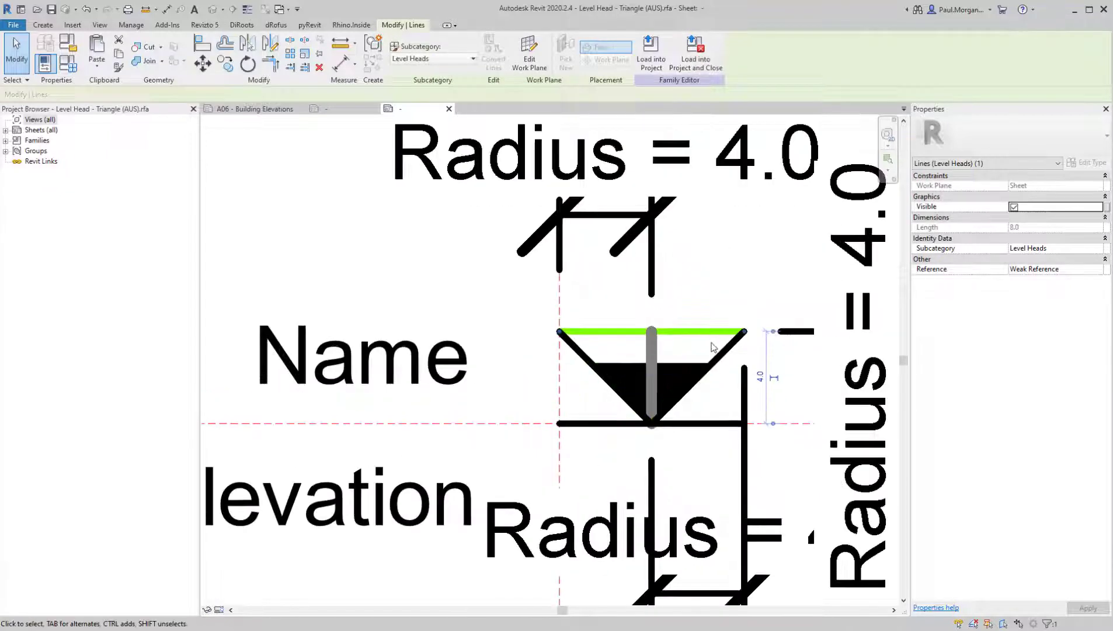
pyautogui.click(711, 347)
pyautogui.click(723, 353)
pyautogui.press('Delete')
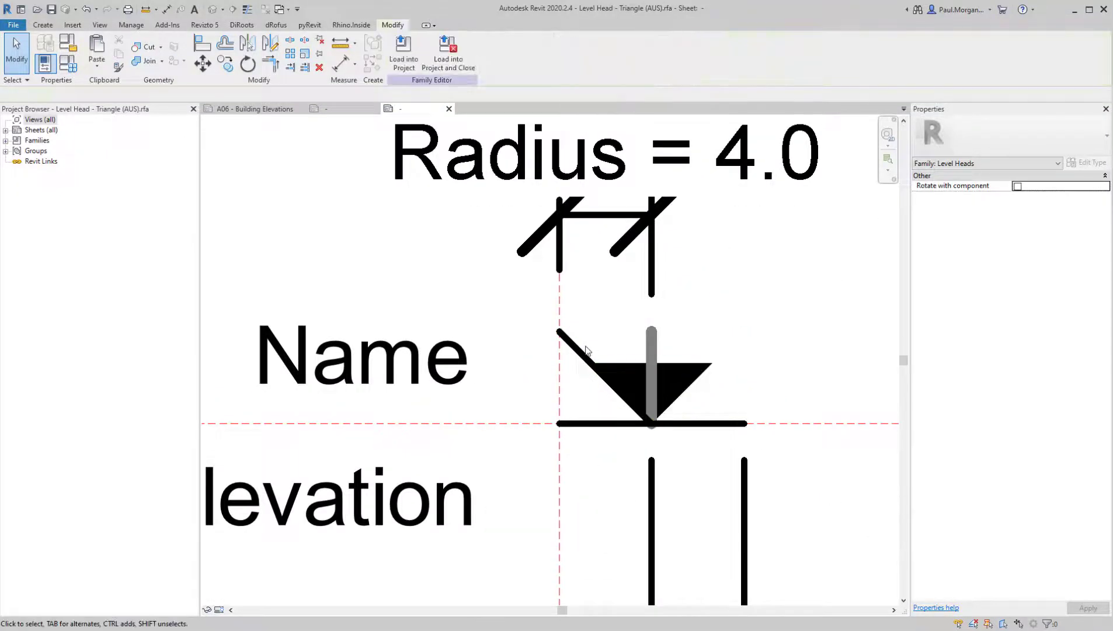
pyautogui.click(584, 351)
pyautogui.press('Delete')
# Move the Name label down closer to the horizontal level line
pyautogui.scroll(-3, 582, 349)
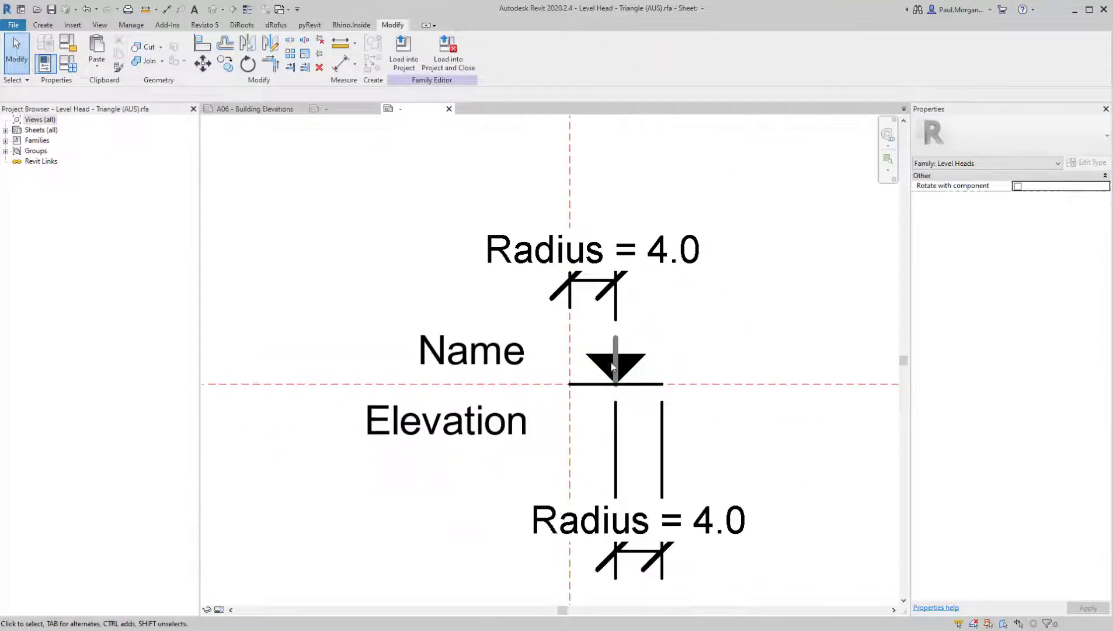
pyautogui.click(467, 349)
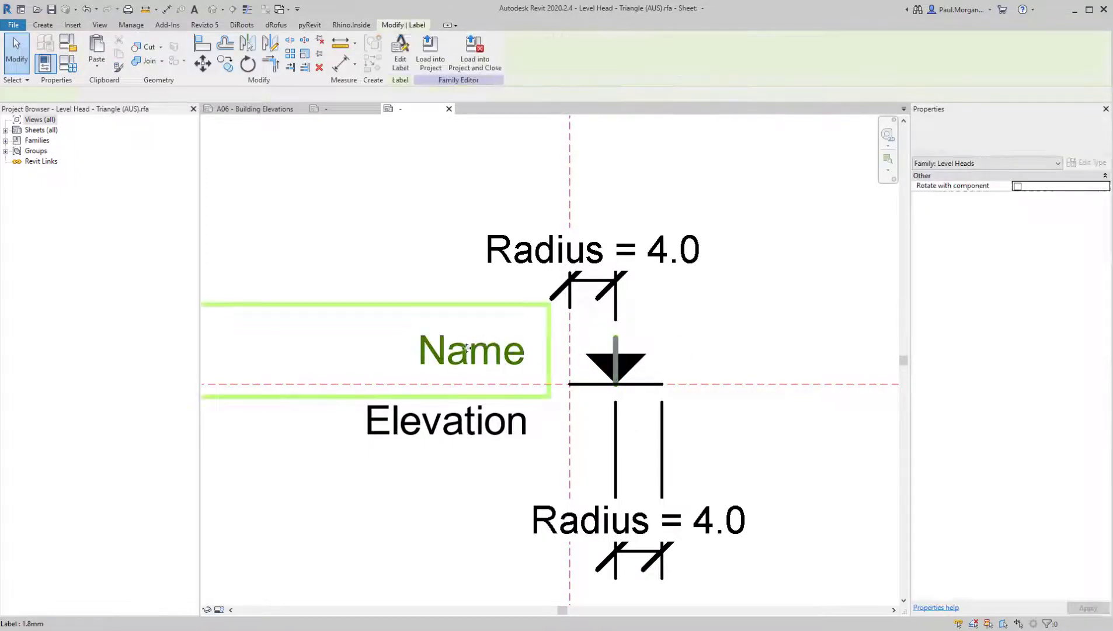
pyautogui.moveTo(467, 349); pyautogui.dragTo(634, 338, button='middle')
pyautogui.moveTo(634, 338)
pyautogui.mouseDown()
pyautogui.moveTo(634, 366)
pyautogui.moveTo(637, 355)
pyautogui.mouseUp()
pyautogui.click(638, 418)
# Set the background of the 1.8mm label type to Transparent
pyautogui.click(636, 361)
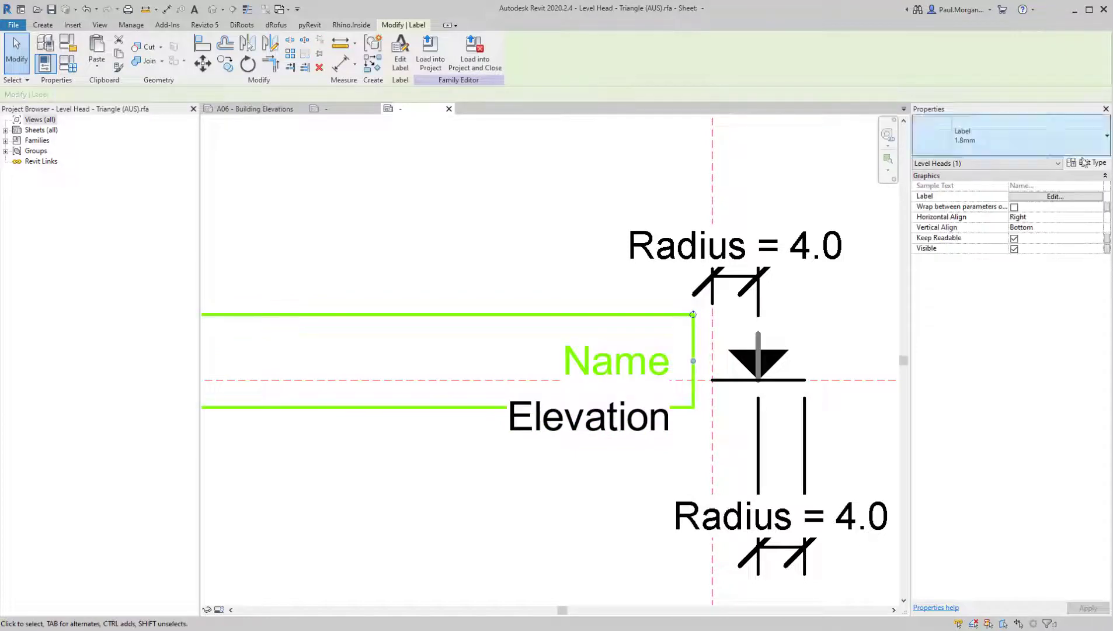
pyautogui.click(1084, 162)
pyautogui.click(723, 214)
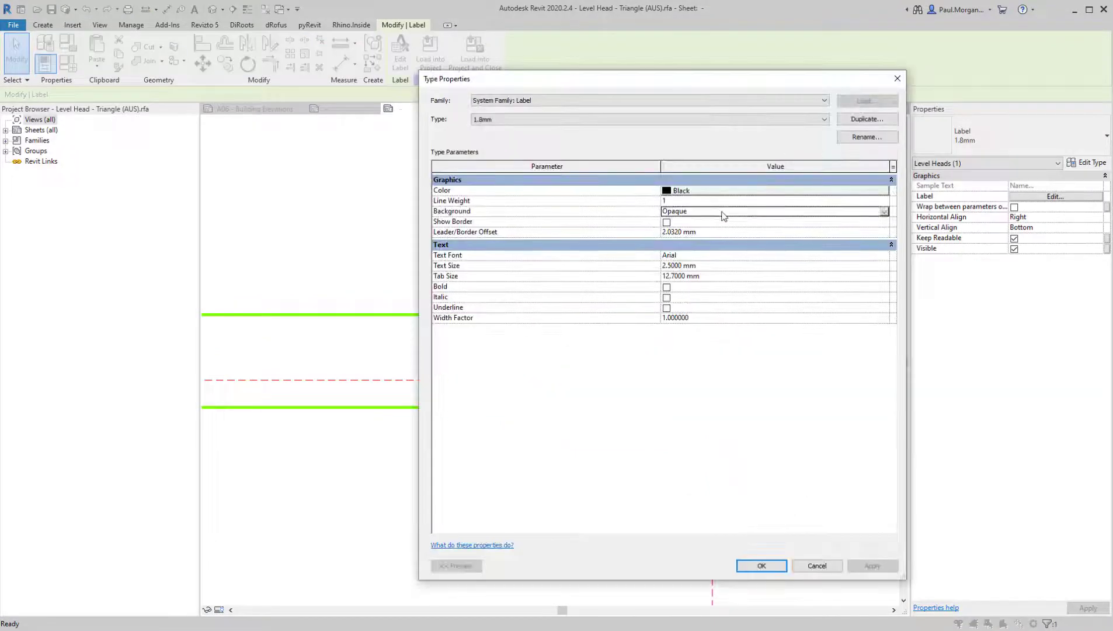
pyautogui.click(885, 214)
pyautogui.click(723, 236)
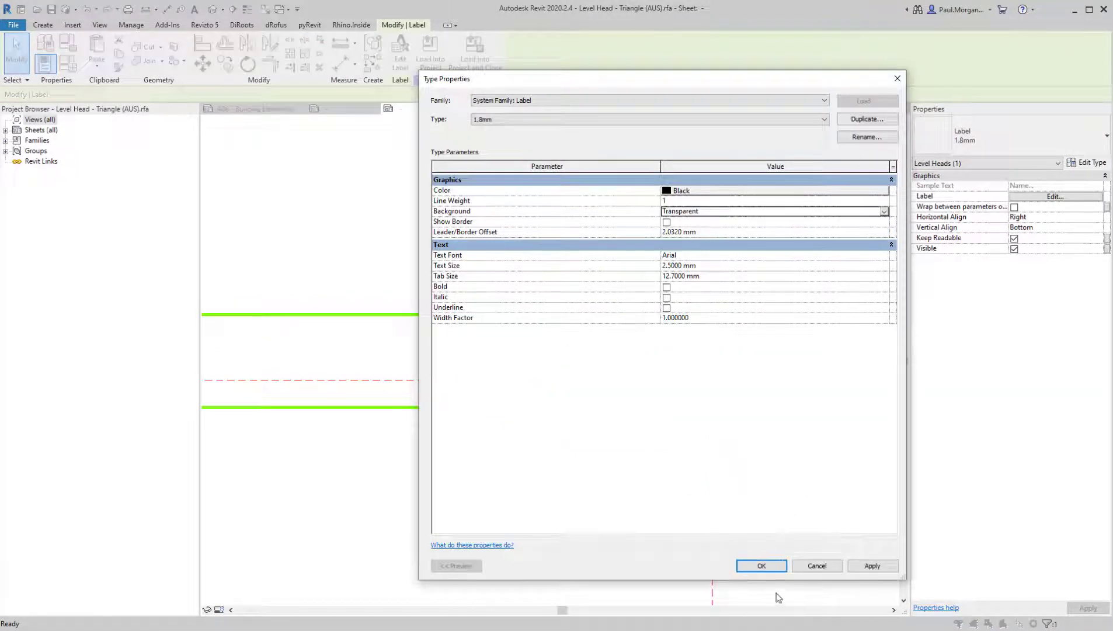
pyautogui.click(762, 566)
# Move the Elevation label up so it sits close beneath the horizontal level line, directly under the Name label
pyautogui.click(584, 467)
pyautogui.moveTo(650, 419); pyautogui.dragTo(640, 398)
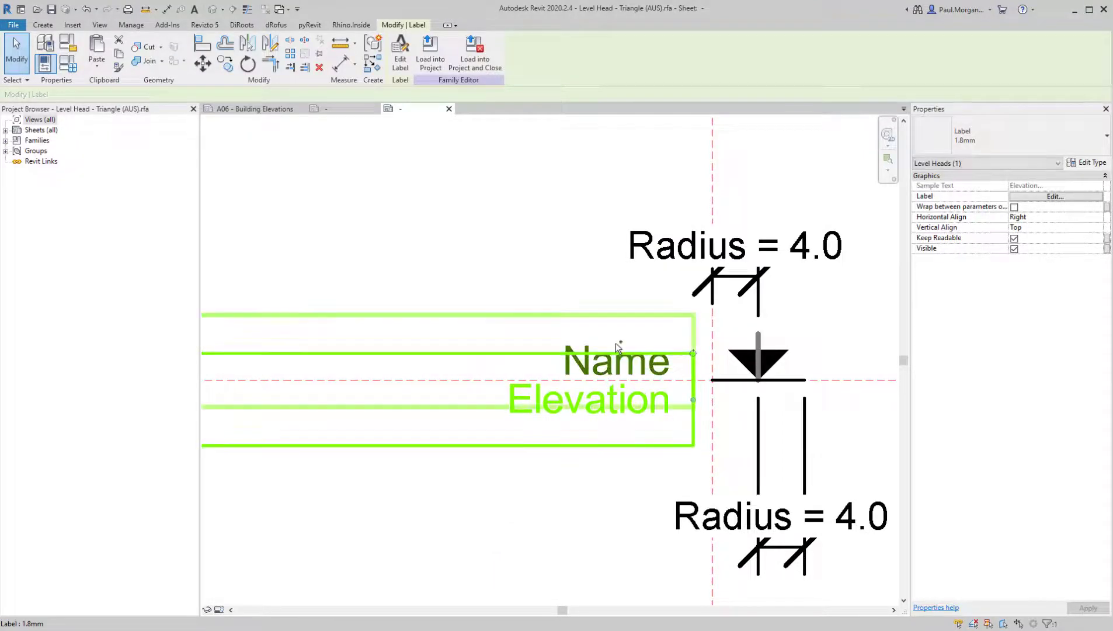
pyautogui.keyDown('ctrl'); pyautogui.click(591, 356); pyautogui.keyUp('ctrl')
pyautogui.moveTo(591, 356); pyautogui.dragTo(624, 357)
pyautogui.click(602, 490)
pyautogui.scroll(-2, 603, 490)
pyautogui.moveTo(604, 513); pyautogui.dragTo(592, 446, button='middle')
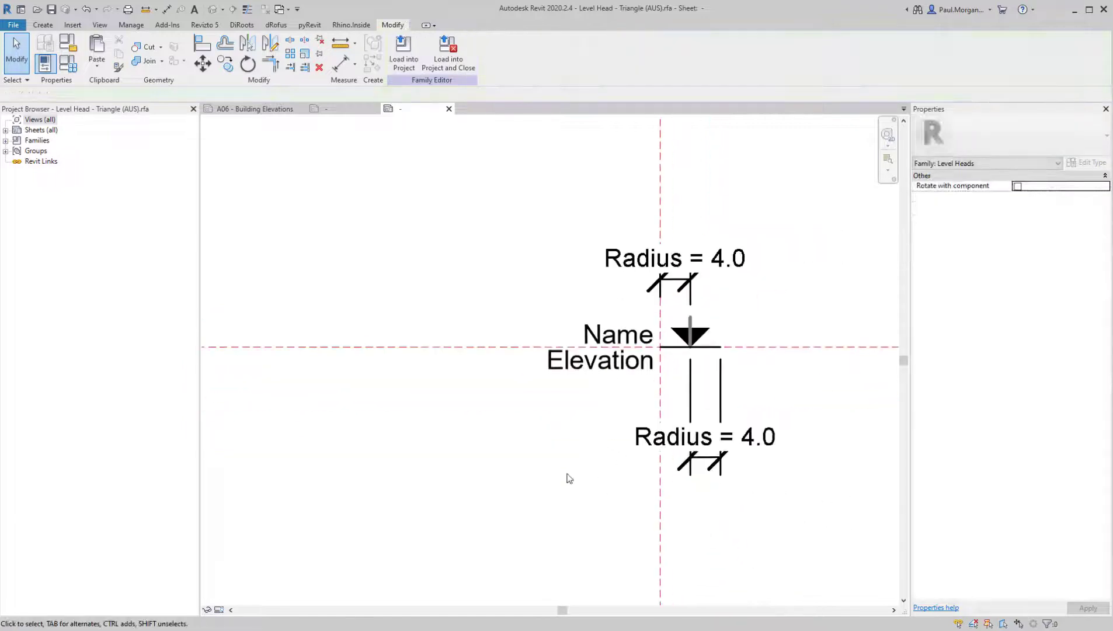
# Load the level head family into Class 08_AT4-Revit Two Storey Dwelling.rvt, overwriting the existing version, and inspect the level heads on the South Elevation
pyautogui.click(402, 69)
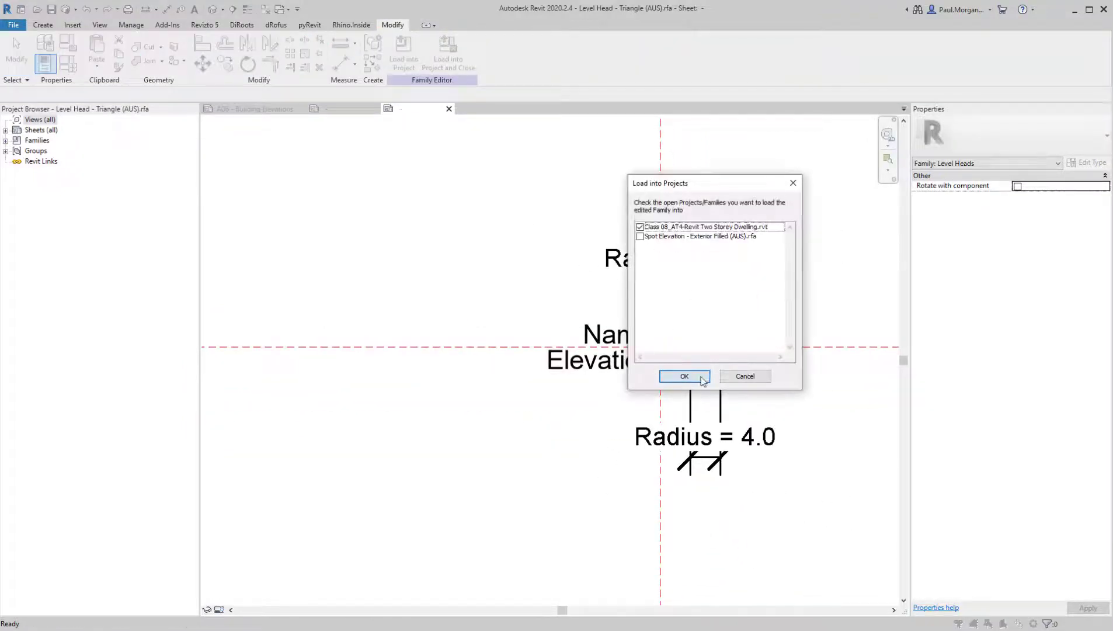
pyautogui.click(703, 378)
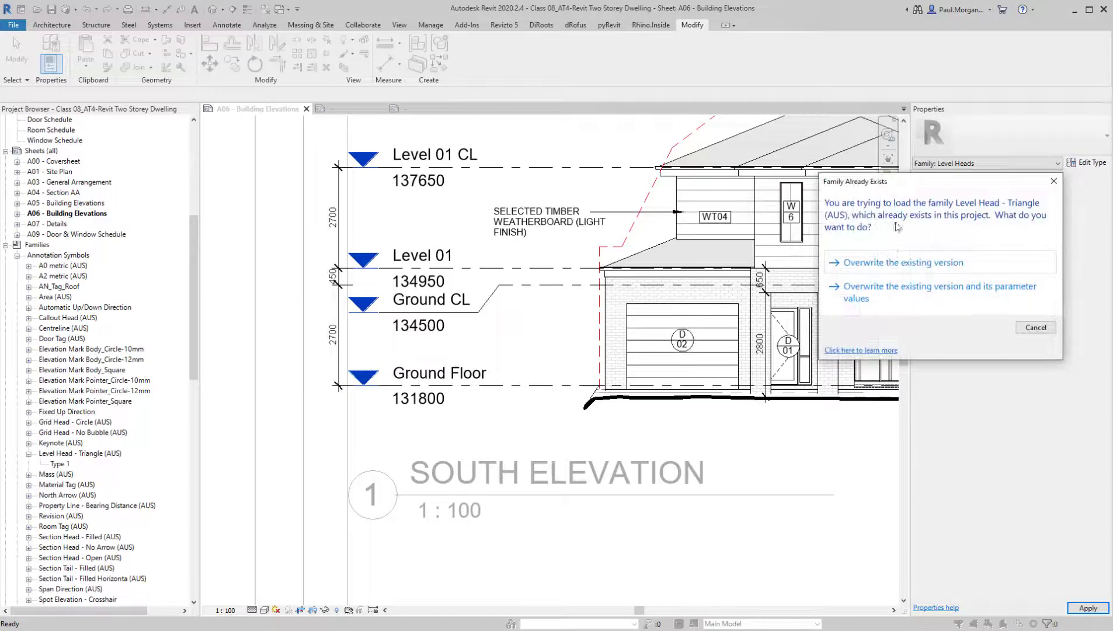
pyautogui.click(903, 261)
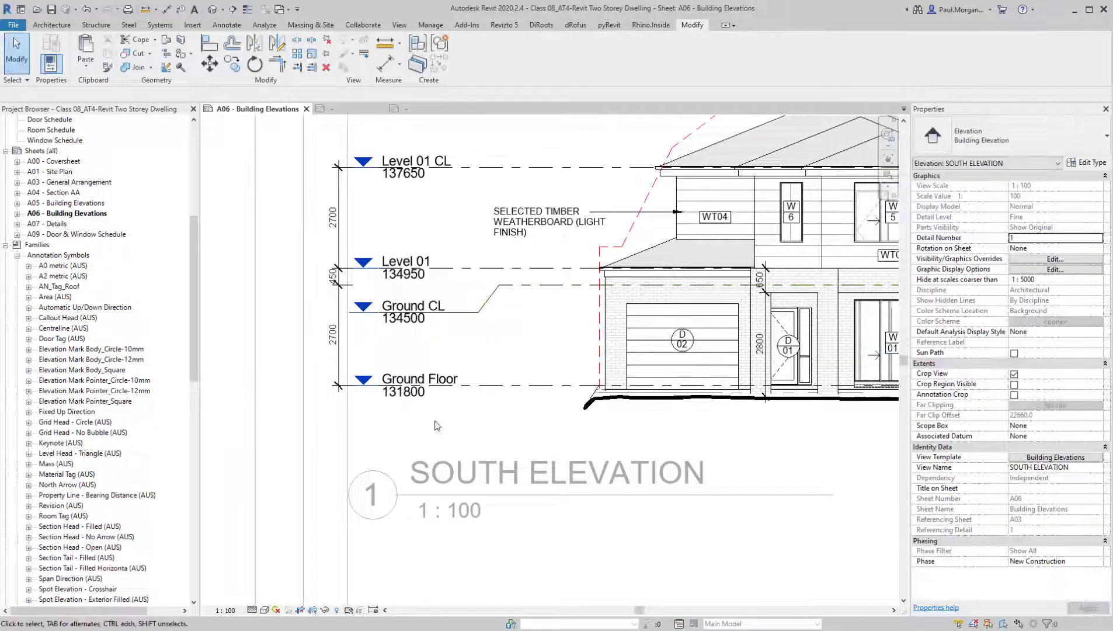
pyautogui.scroll(2, 418, 373)
pyautogui.scroll(1, 468, 408)
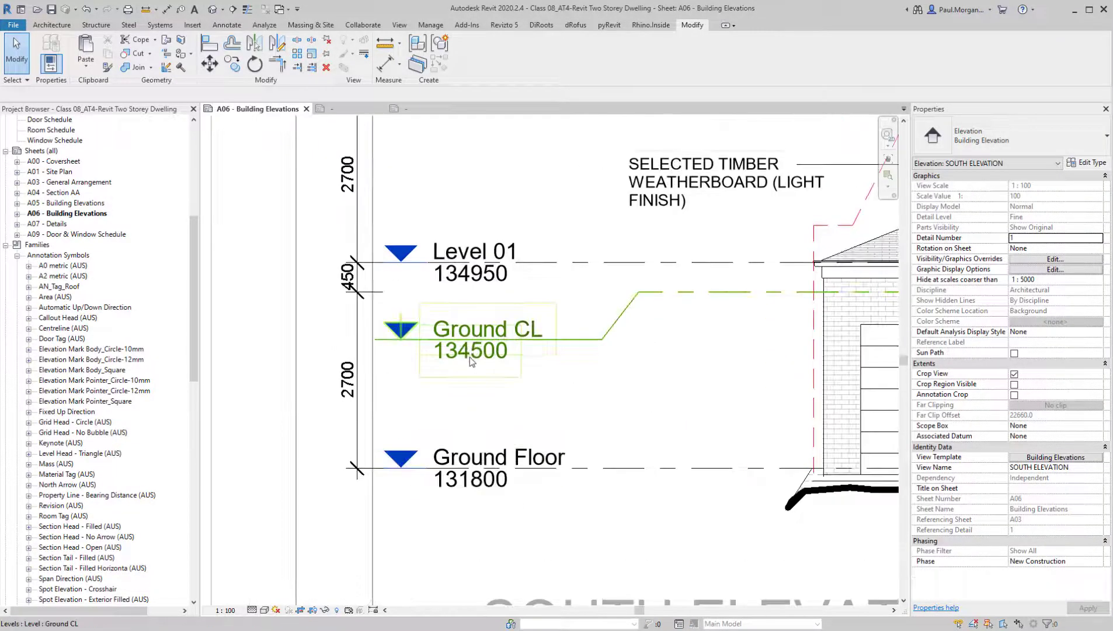
pyautogui.moveTo(486, 390); pyautogui.dragTo(510, 403, button='middle')
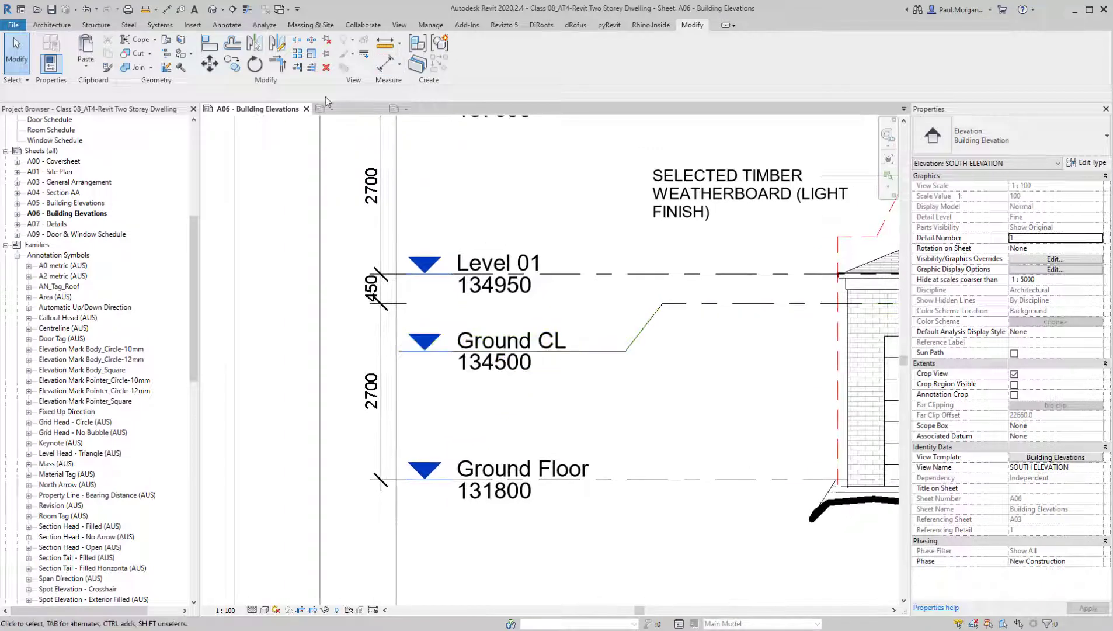
# Return to the level head family and widen the label spacing by nudging Elevation down and Name up from the level line
pyautogui.click(390, 111)
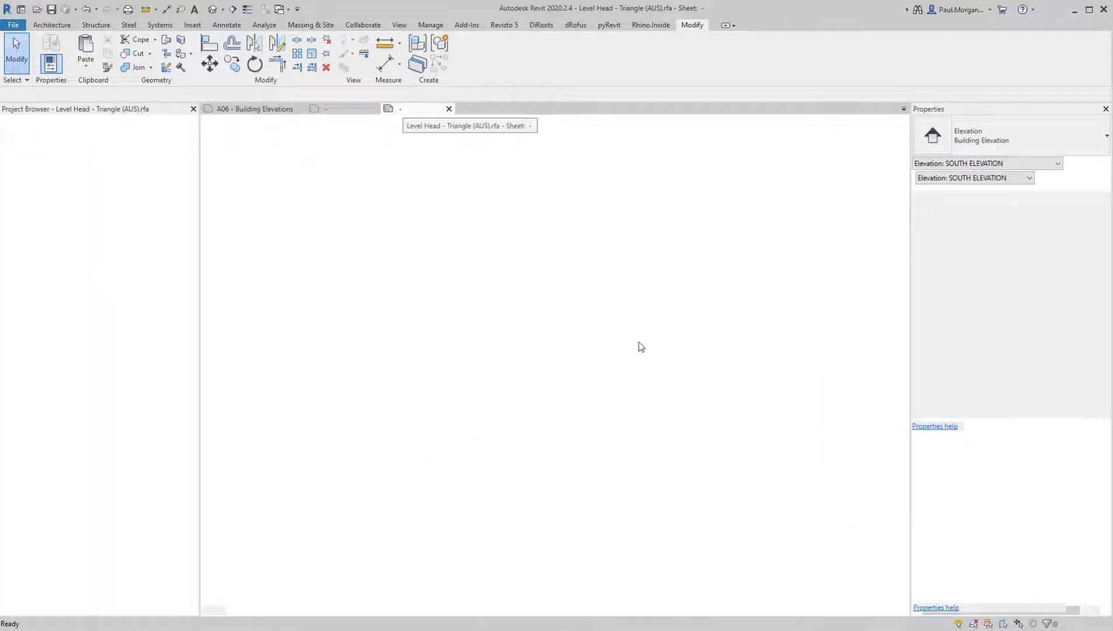
pyautogui.click(641, 334)
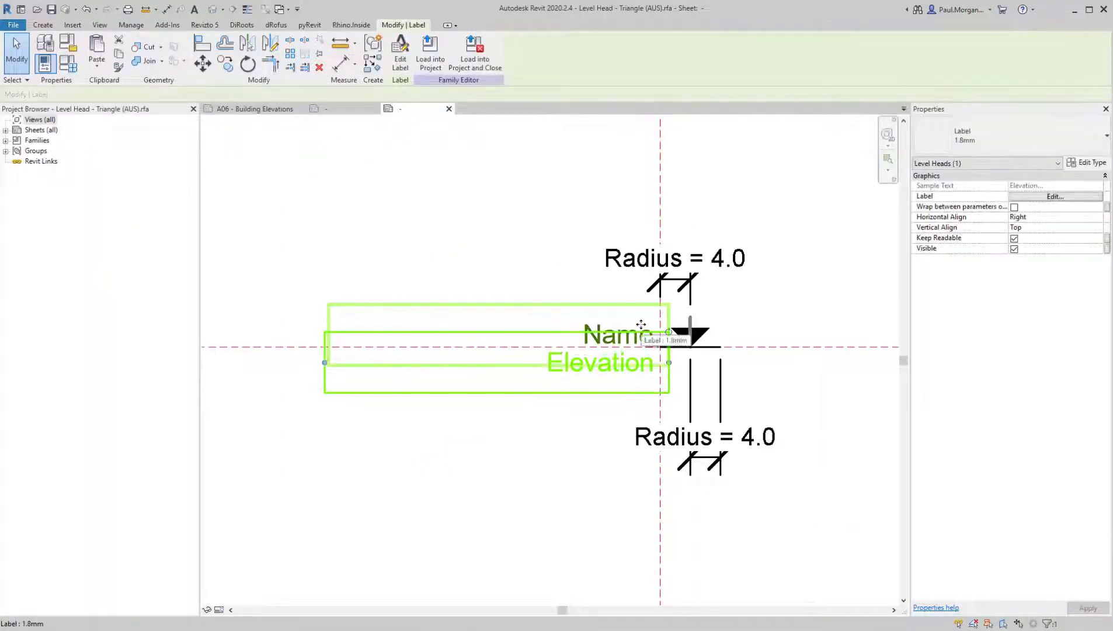
pyautogui.click(640, 328)
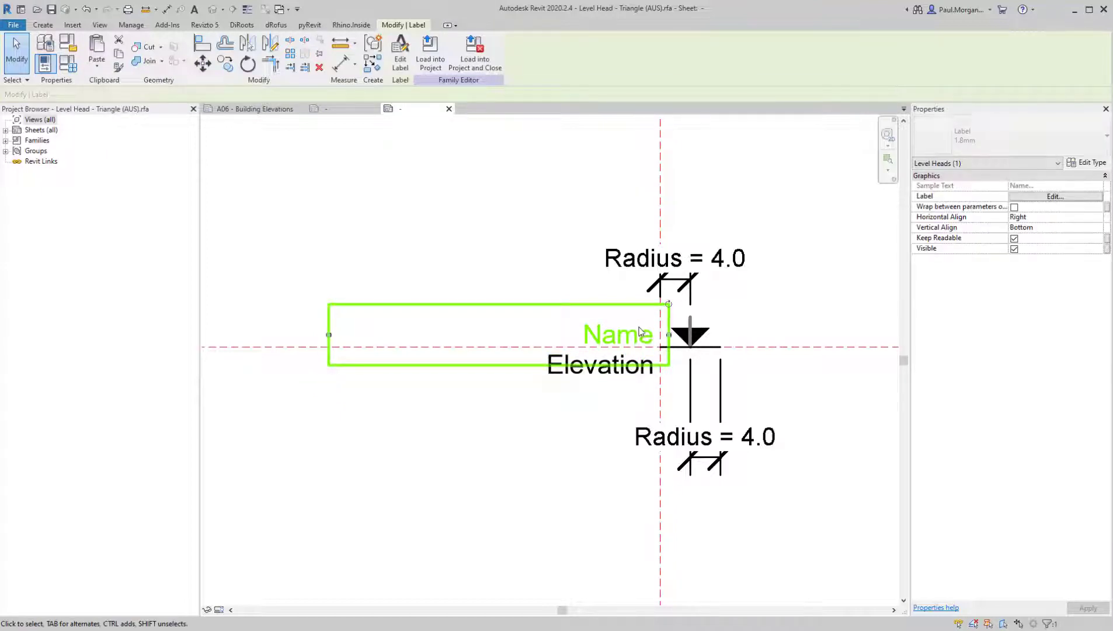
pyautogui.click(532, 228)
# Reload the level head family into the Two Storey Dwelling project, overwriting the existing version, and review the level labels on the South Elevation
pyautogui.click(403, 51)
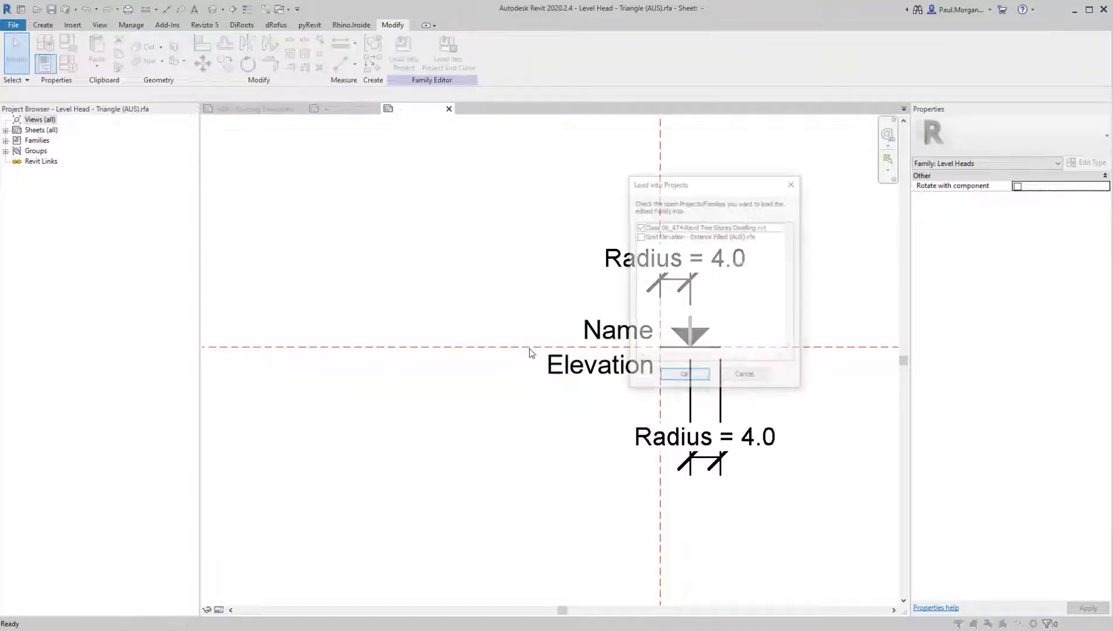
pyautogui.click(695, 376)
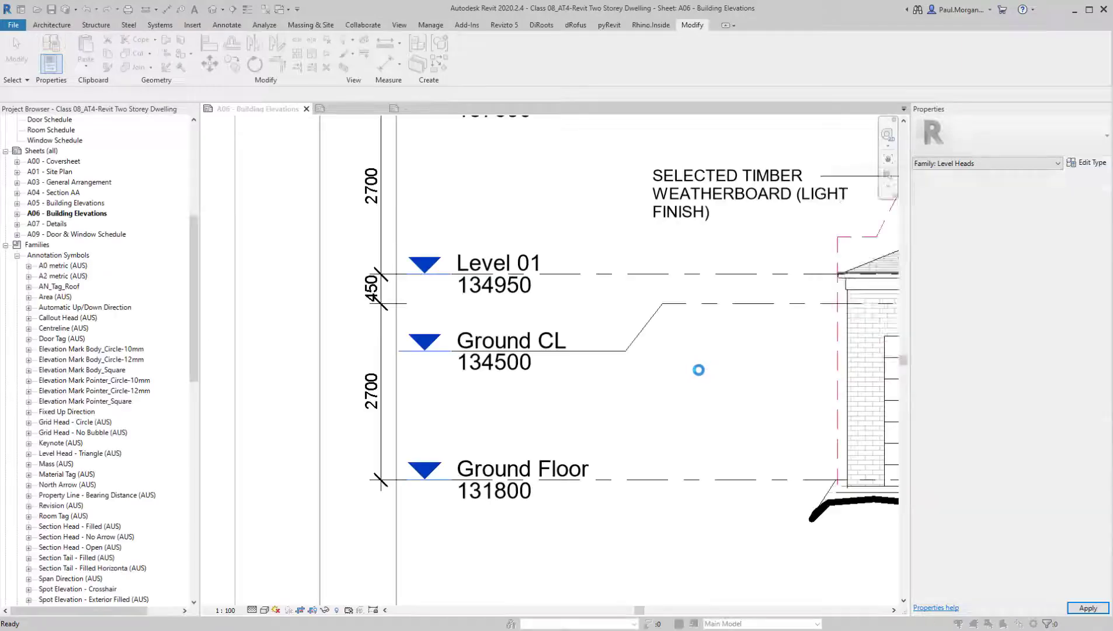
pyautogui.click(884, 261)
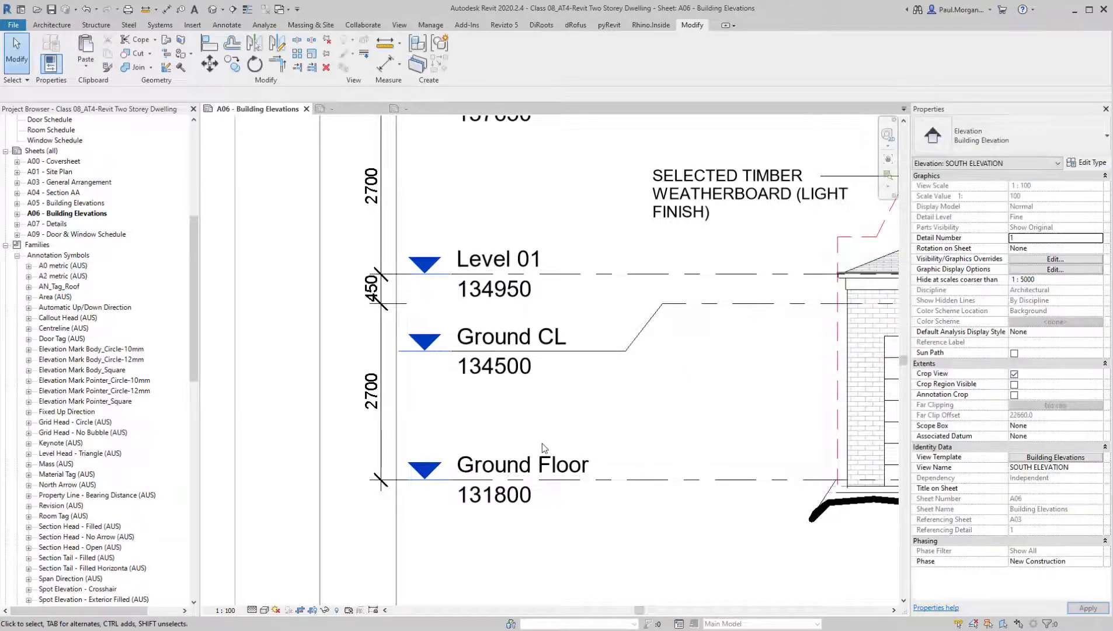
pyautogui.scroll(-1, 578, 450)
pyautogui.scroll(-5, 578, 450)
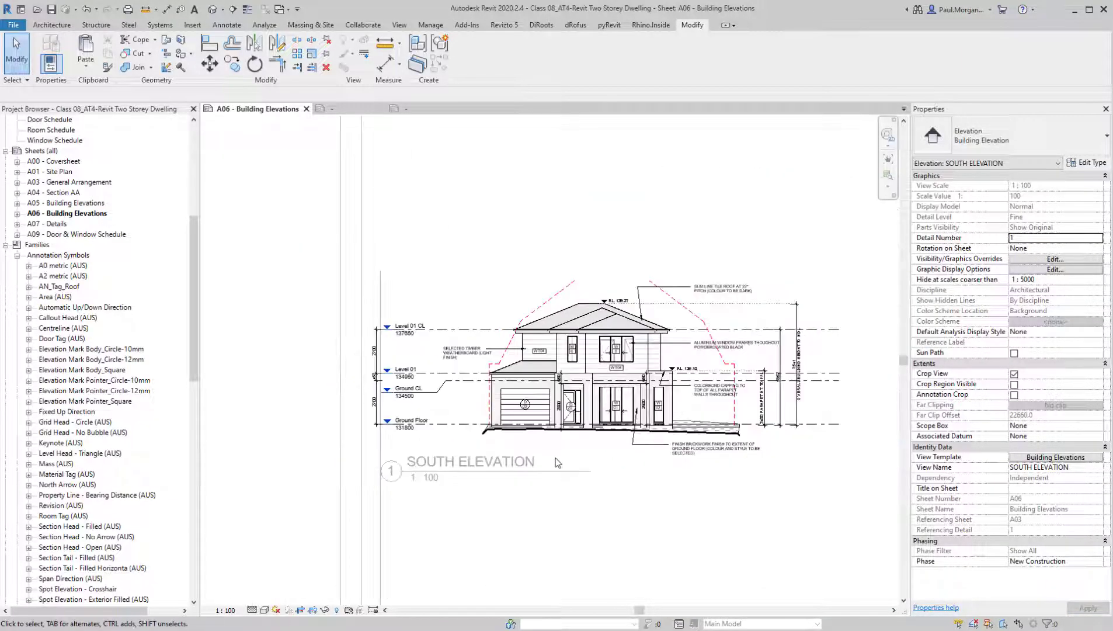
pyautogui.scroll(5, 467, 465)
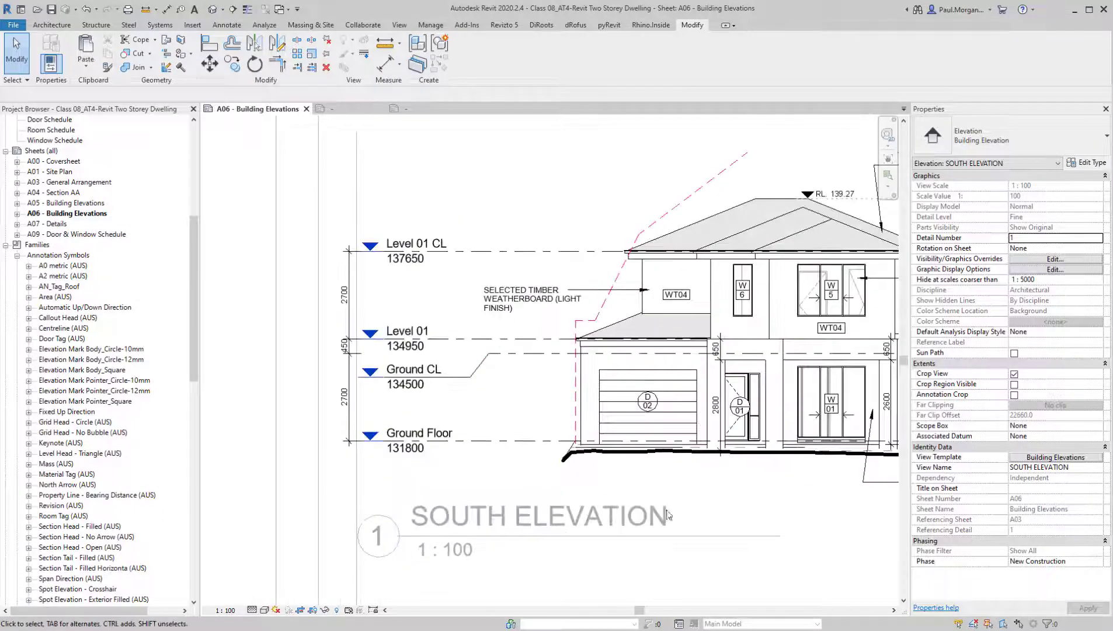
# Move the vertical level dimension string on the South Elevation closer to the level heads, and leave the viewport
pyautogui.scroll(-2, 516, 497)
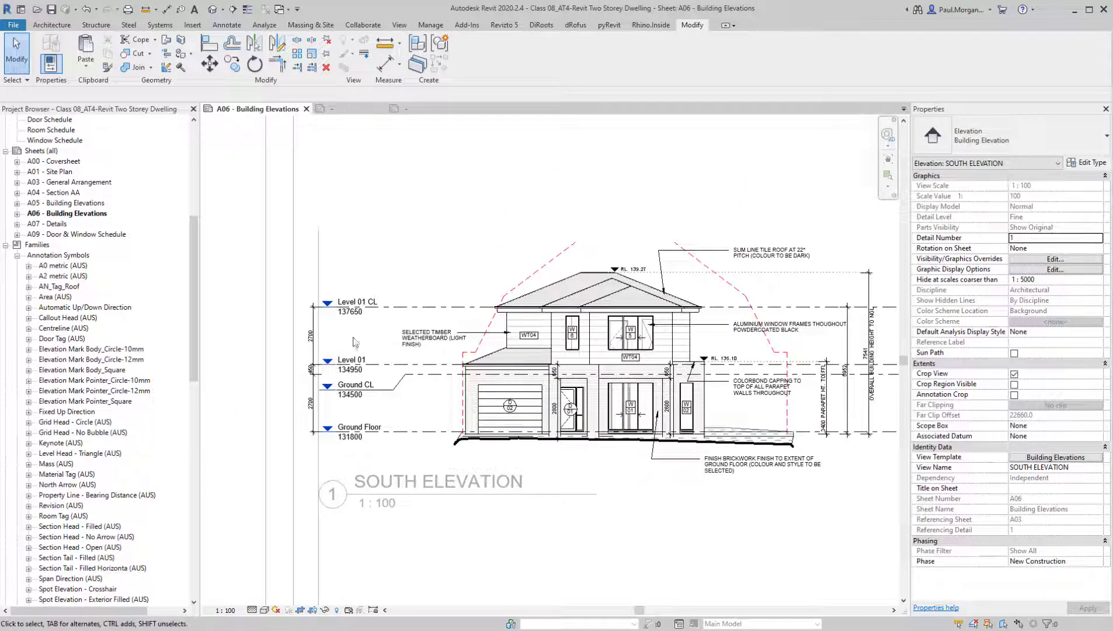
pyautogui.scroll(4, 322, 344)
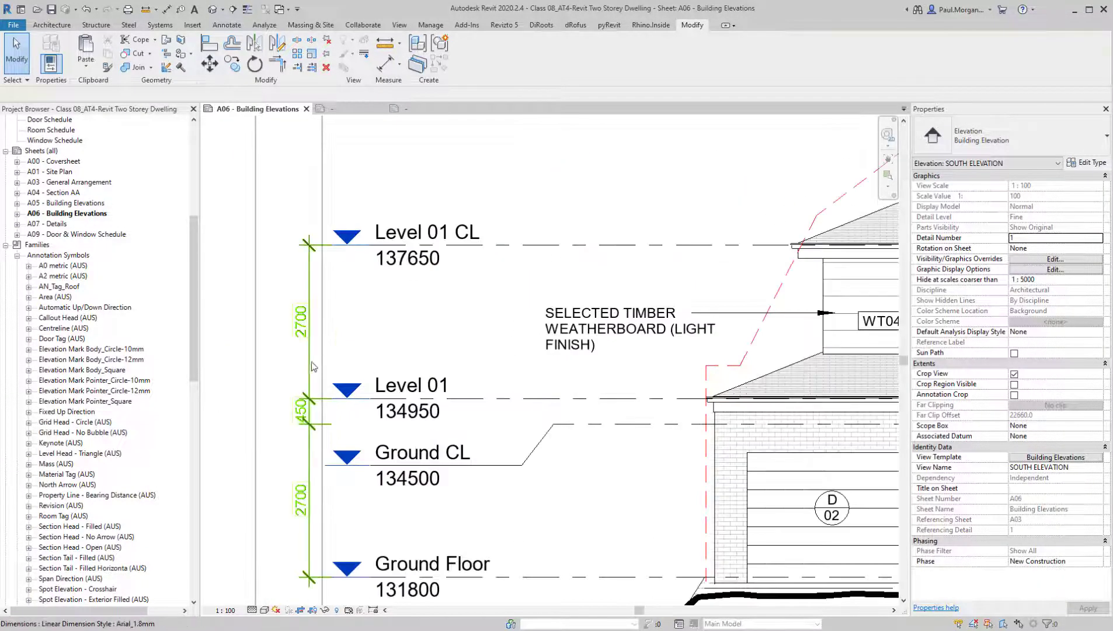
pyautogui.click(307, 364)
pyautogui.moveTo(307, 364)
pyautogui.mouseDown()
pyautogui.moveTo(330, 370)
pyautogui.moveTo(321, 374)
pyautogui.mouseUp()
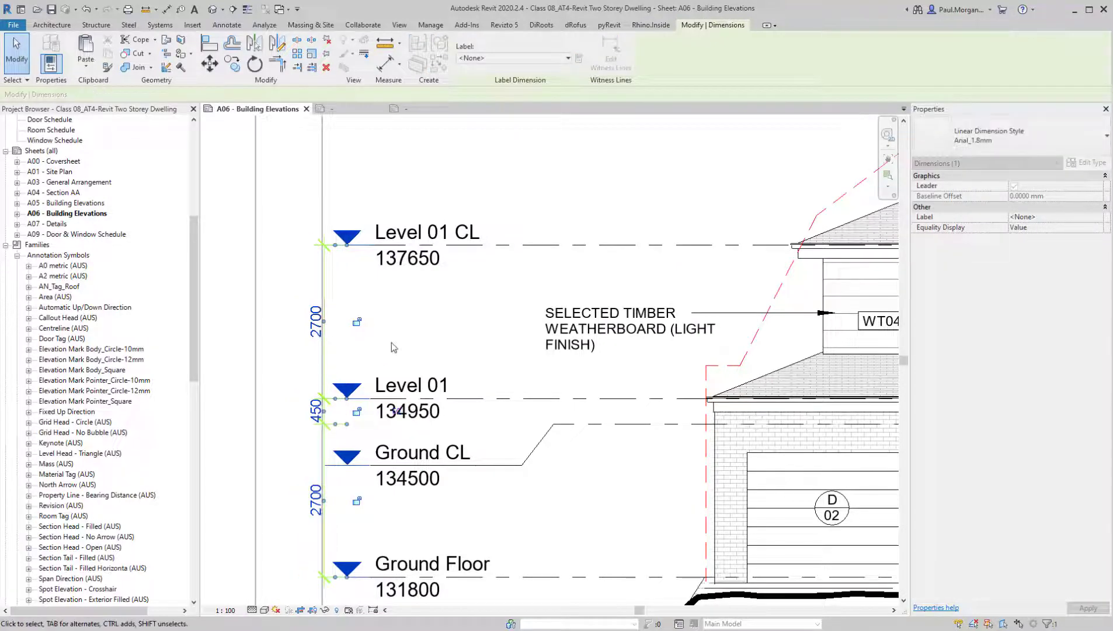
pyautogui.click(393, 343)
pyautogui.scroll(-4, 394, 341)
pyautogui.moveTo(600, 553); pyautogui.dragTo(505, 502, button='middle')
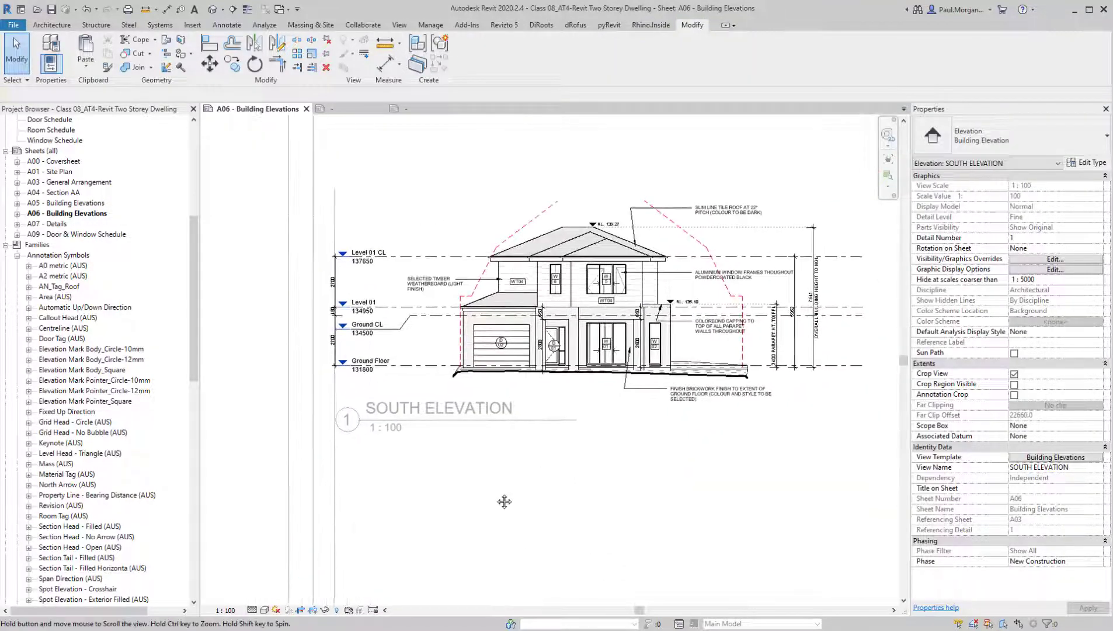
pyautogui.doubleClick(261, 509)
# Open sheet A05 - Building Elevations and review the level heads on the North and East Elevations
pyautogui.click(44, 309)
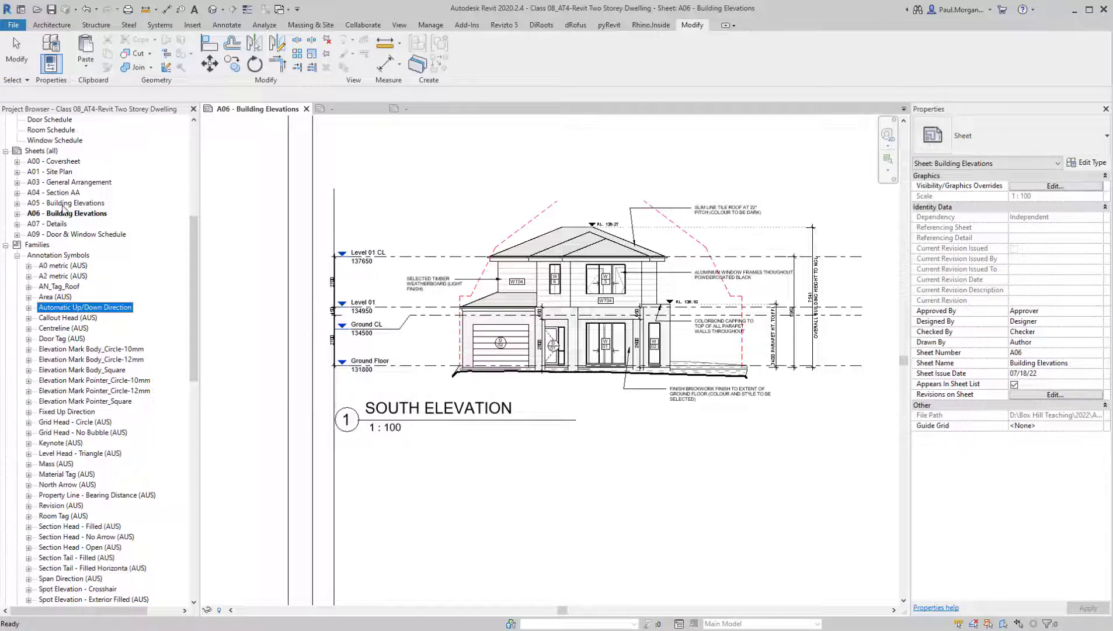
pyautogui.doubleClick(61, 204)
pyautogui.scroll(4, 456, 348)
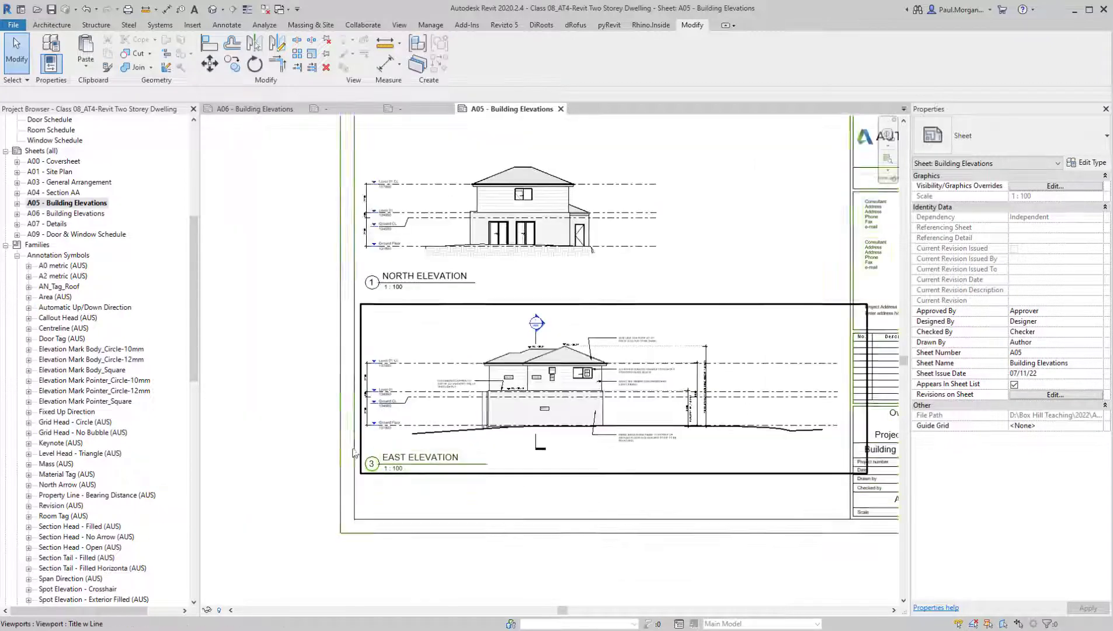
pyautogui.scroll(-3, 642, 421)
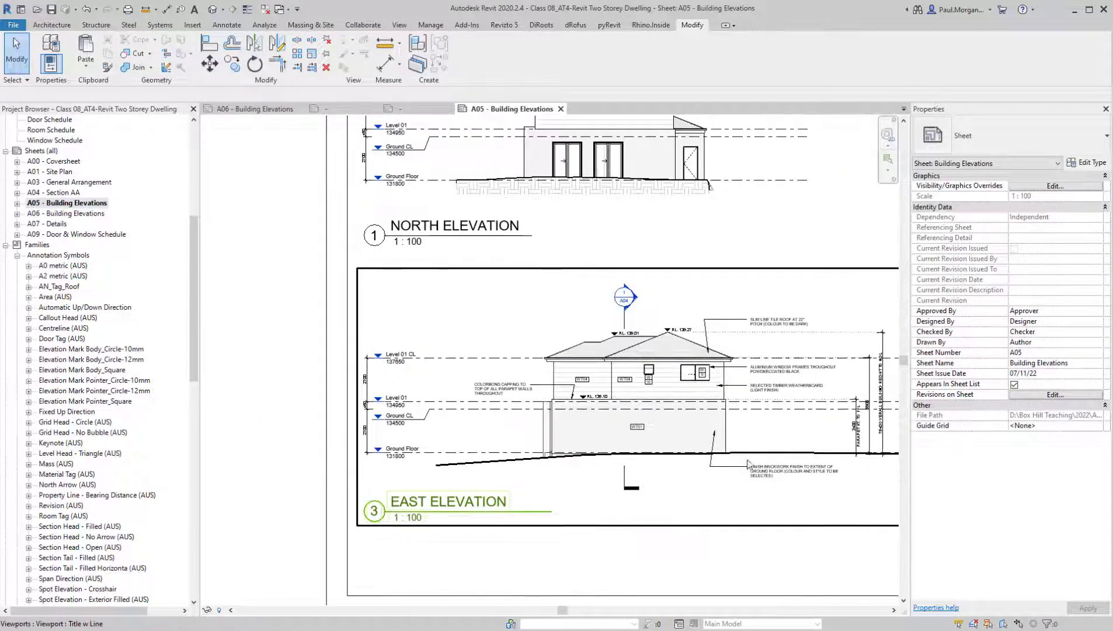
pyautogui.scroll(2, 608, 450)
pyautogui.scroll(-2, 608, 449)
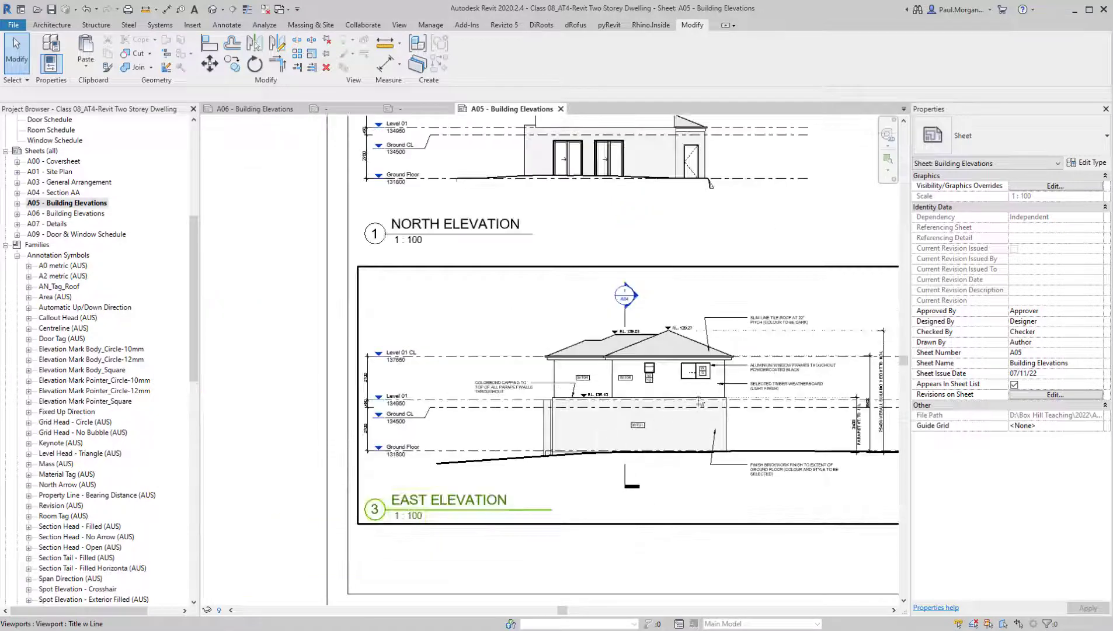
pyautogui.moveTo(601, 435); pyautogui.dragTo(546, 432, button='middle')
pyautogui.click(276, 299)
pyautogui.click(216, 218)
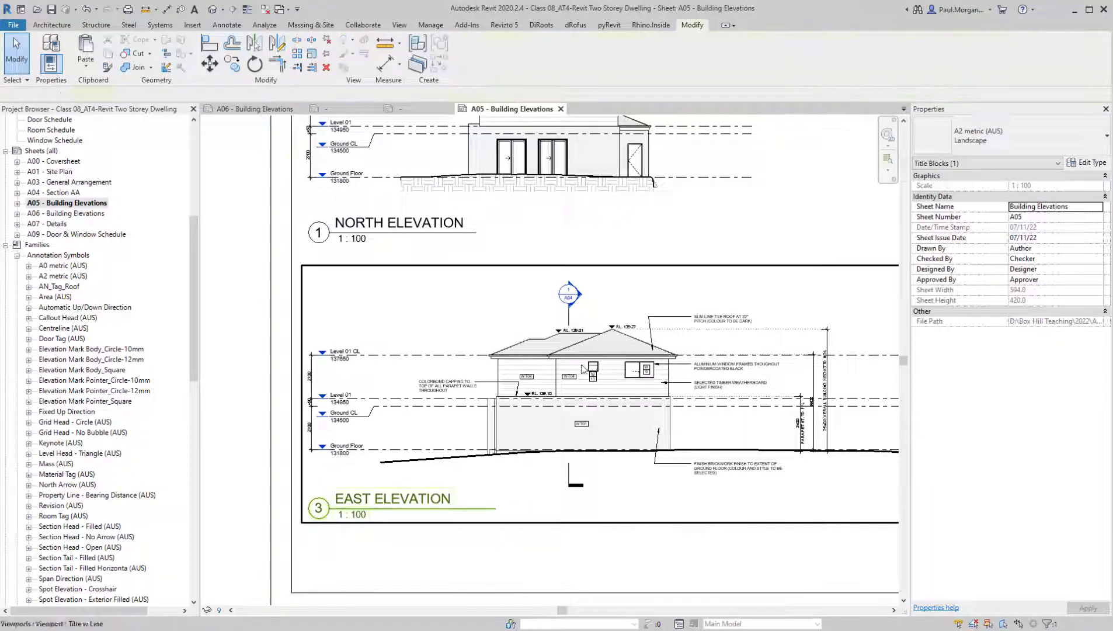
pyautogui.moveTo(351, 224); pyautogui.dragTo(326, 322, button='middle')
pyautogui.scroll(3, 66, 272)
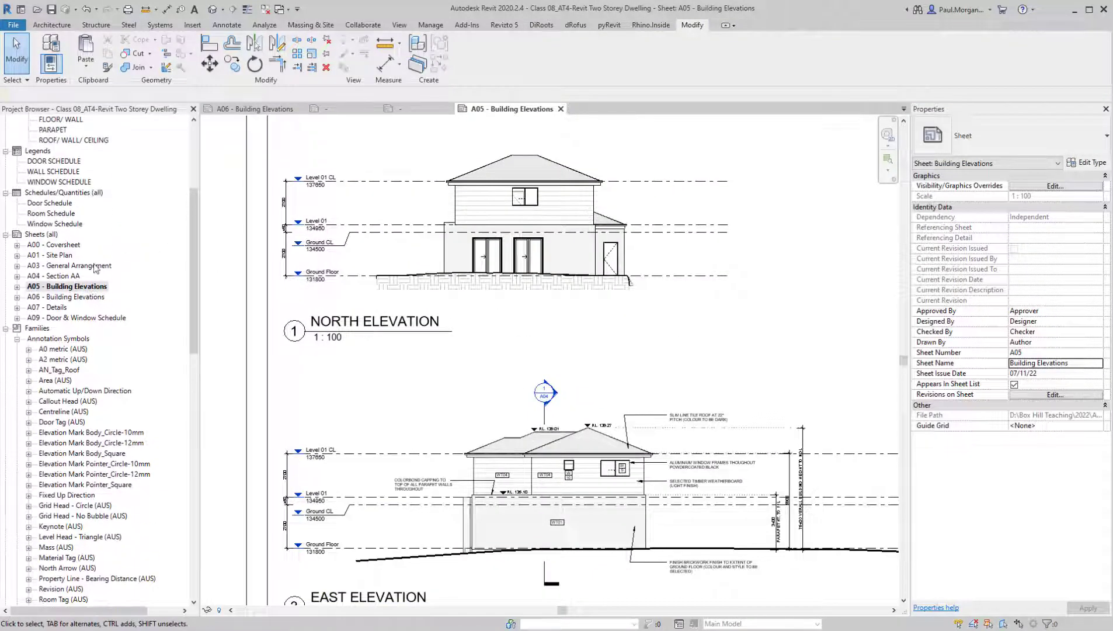
# Open sheet A03 - General Arrangement and activate the 01_LEVEL 01 floor plan for editing
pyautogui.click(88, 266)
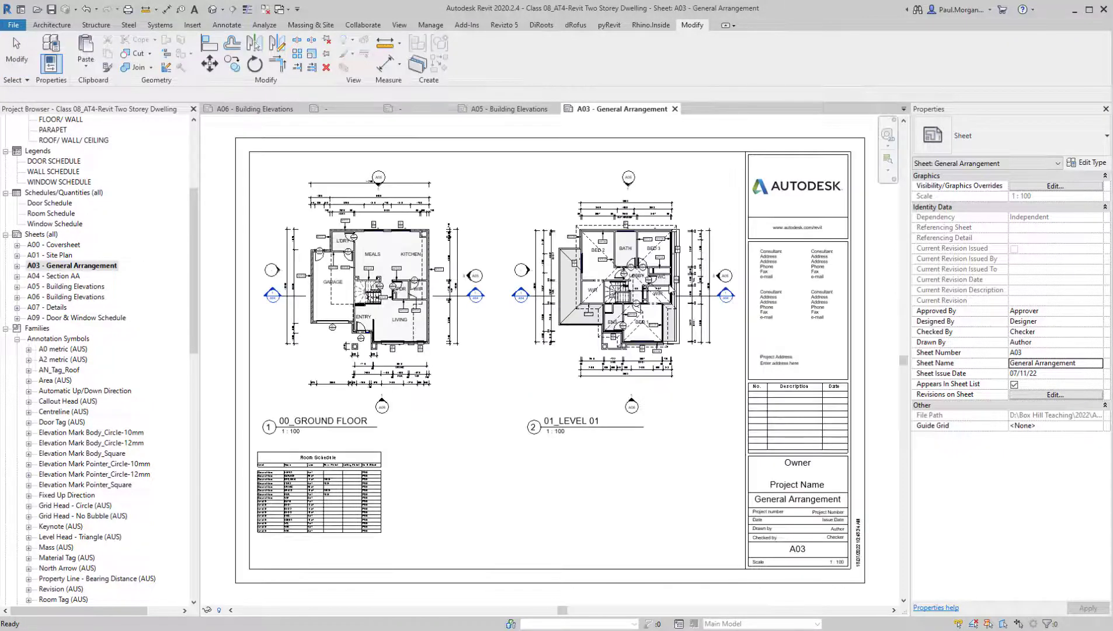
pyautogui.scroll(4, 605, 245)
pyautogui.moveTo(580, 399); pyautogui.dragTo(666, 461, button='middle')
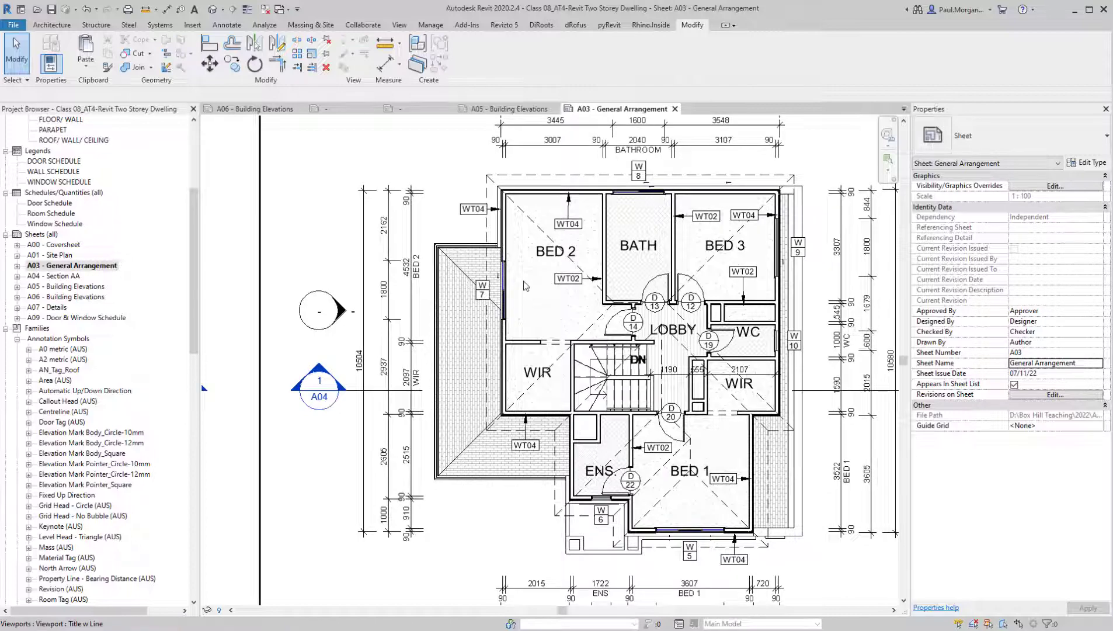
pyautogui.scroll(-2, 527, 286)
pyautogui.scroll(4, 532, 289)
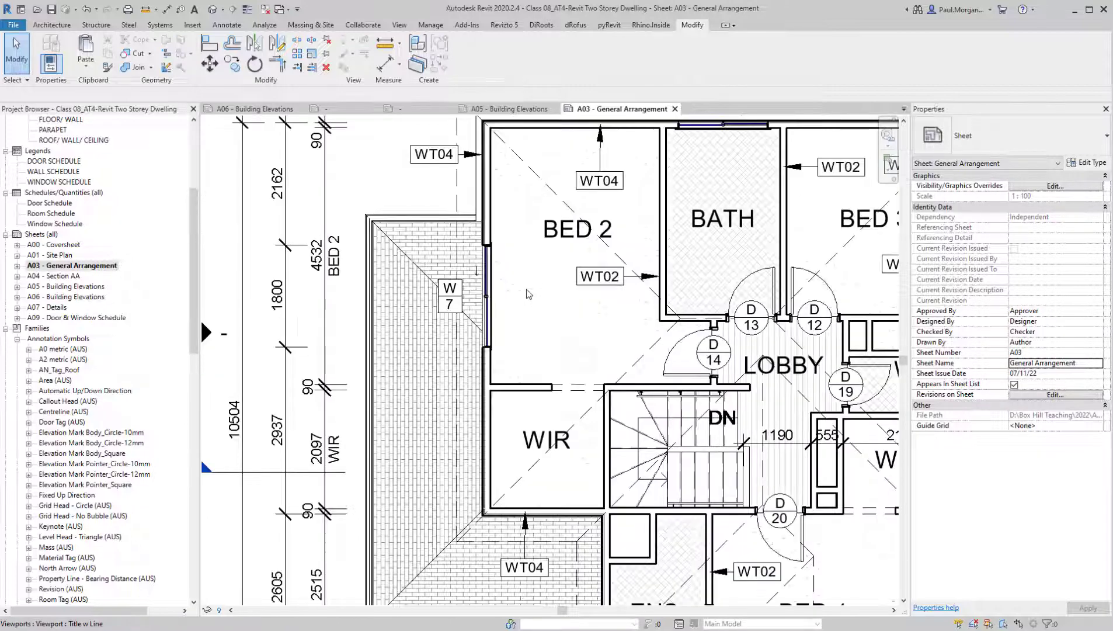
pyautogui.scroll(-3, 555, 316)
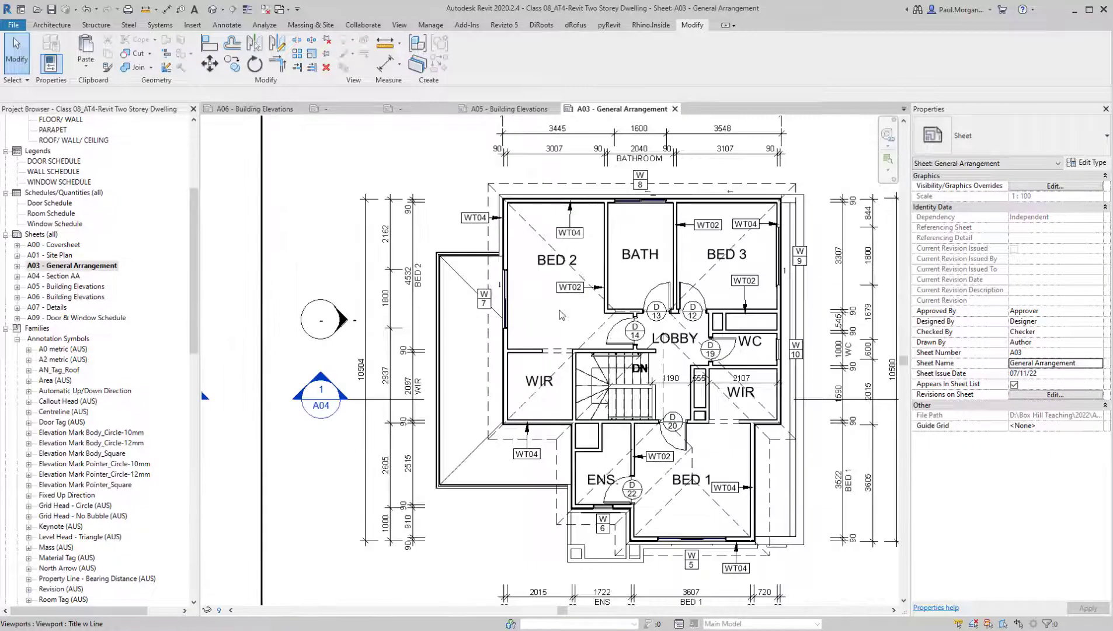
# Temporarily hide the TFR01_30mm Roof Tile roof over the upper storey in the Level 01 plan
pyautogui.click(604, 319)
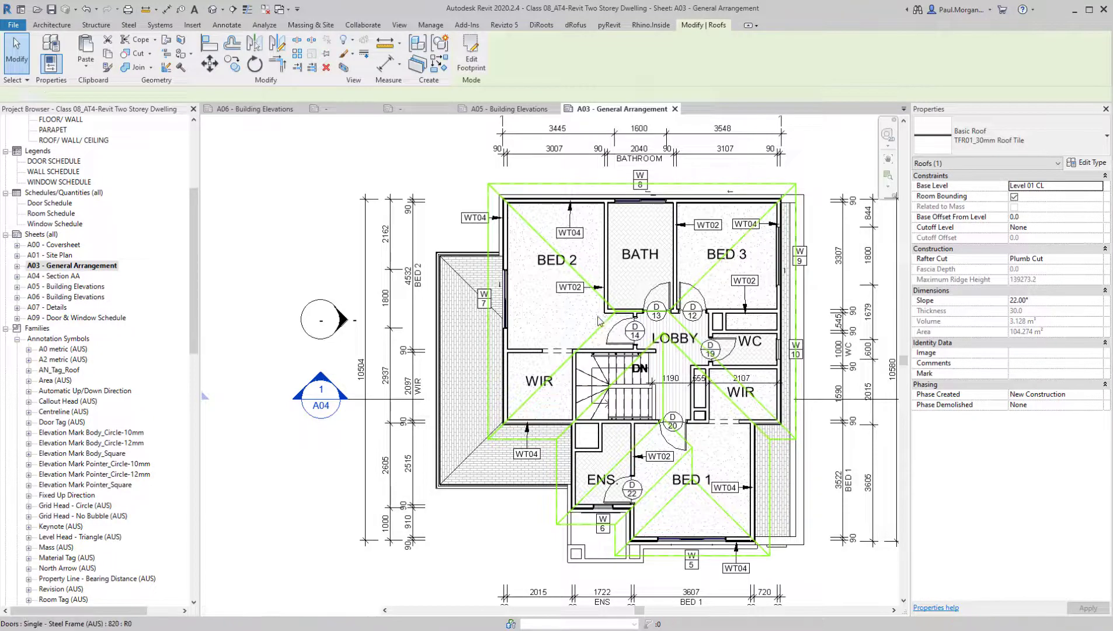
pyautogui.press('c')
pyautogui.moveTo(679, 410); pyautogui.dragTo(624, 429, button='middle')
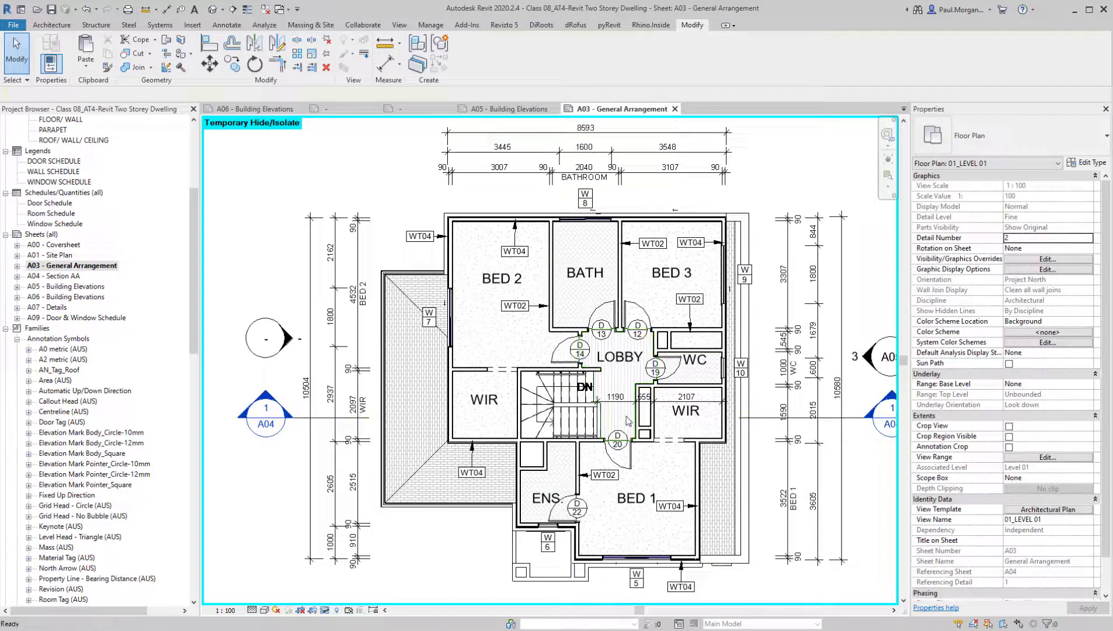
# Tag the CPT01 carpet floor in Bed 2 without a leader, loading Floor Tag.rfa from the Annotations, Tags, Architectural library folder
pyautogui.press('t')
pyautogui.press('g')
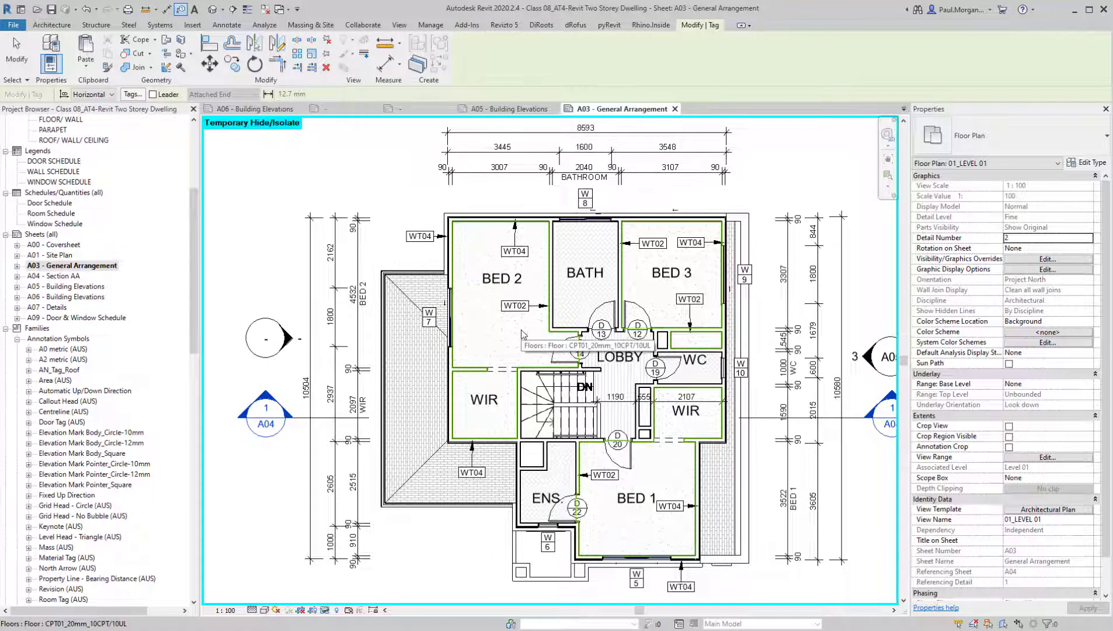
pyautogui.click(523, 334)
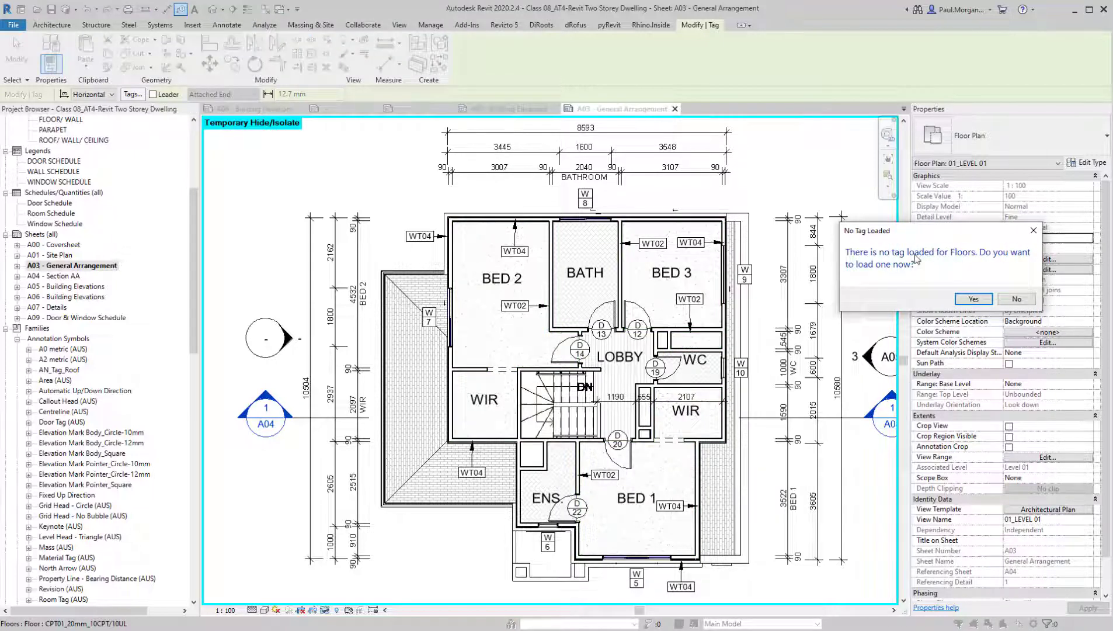
pyautogui.click(974, 299)
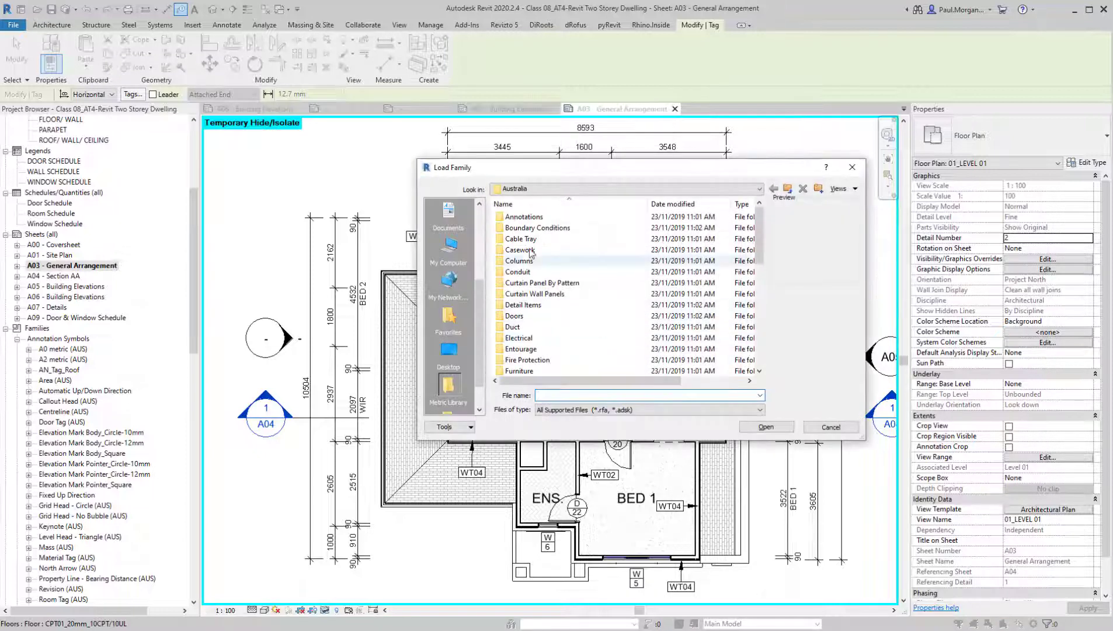
pyautogui.doubleClick(520, 217)
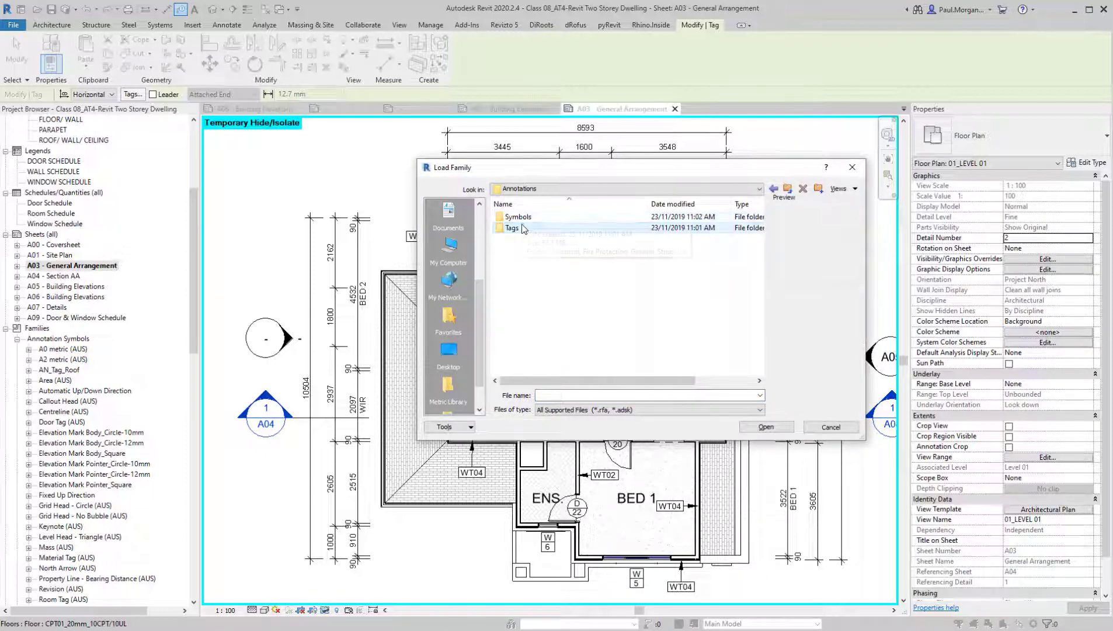
pyautogui.doubleClick(517, 228)
pyautogui.doubleClick(527, 219)
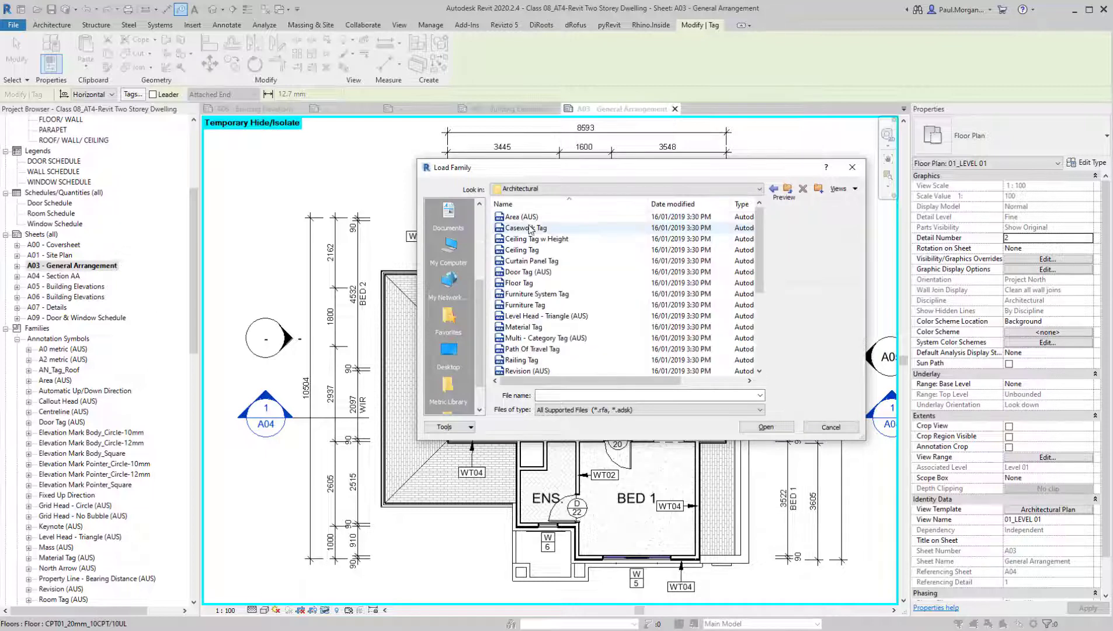
pyautogui.click(519, 282)
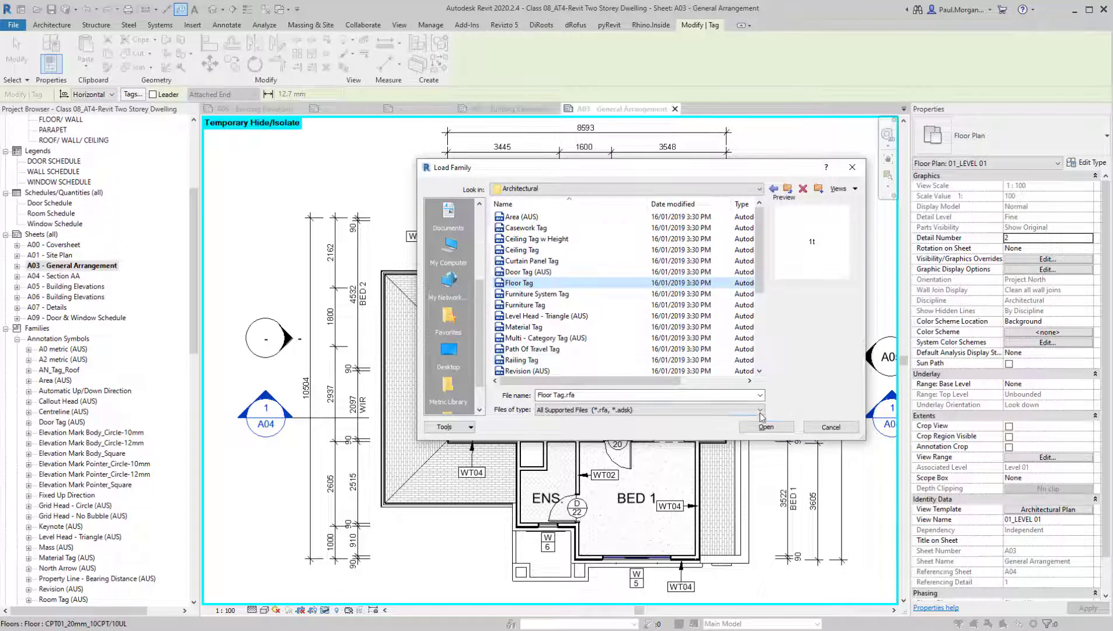
pyautogui.click(766, 427)
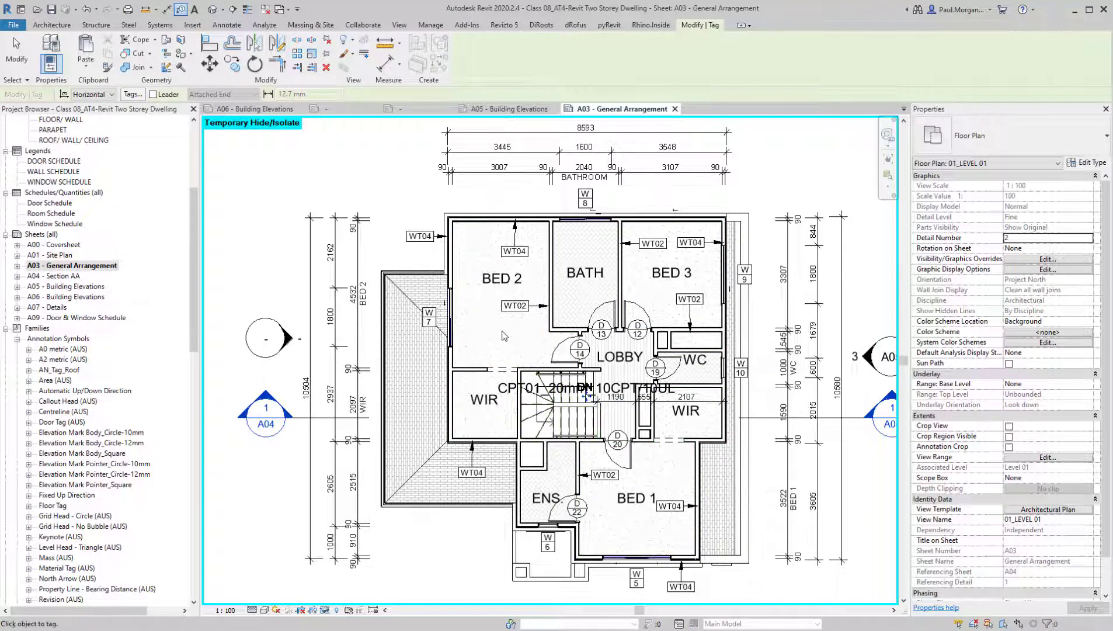
pyautogui.press('Escape')
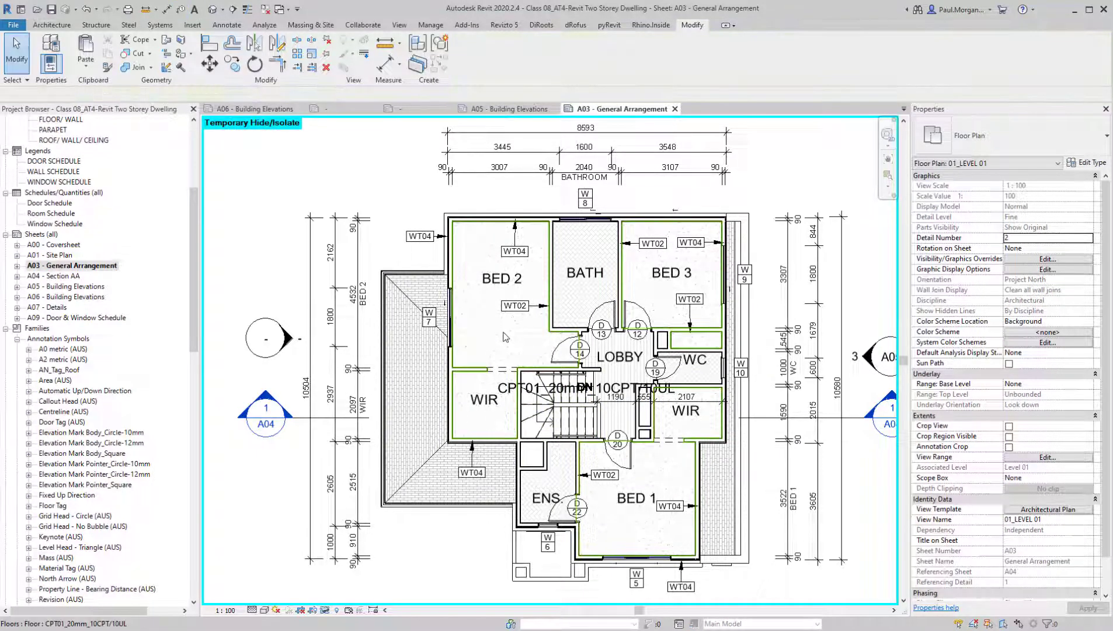
# Move the floor tag up from the stairs into Bed 2, beneath the room name
pyautogui.click(612, 390)
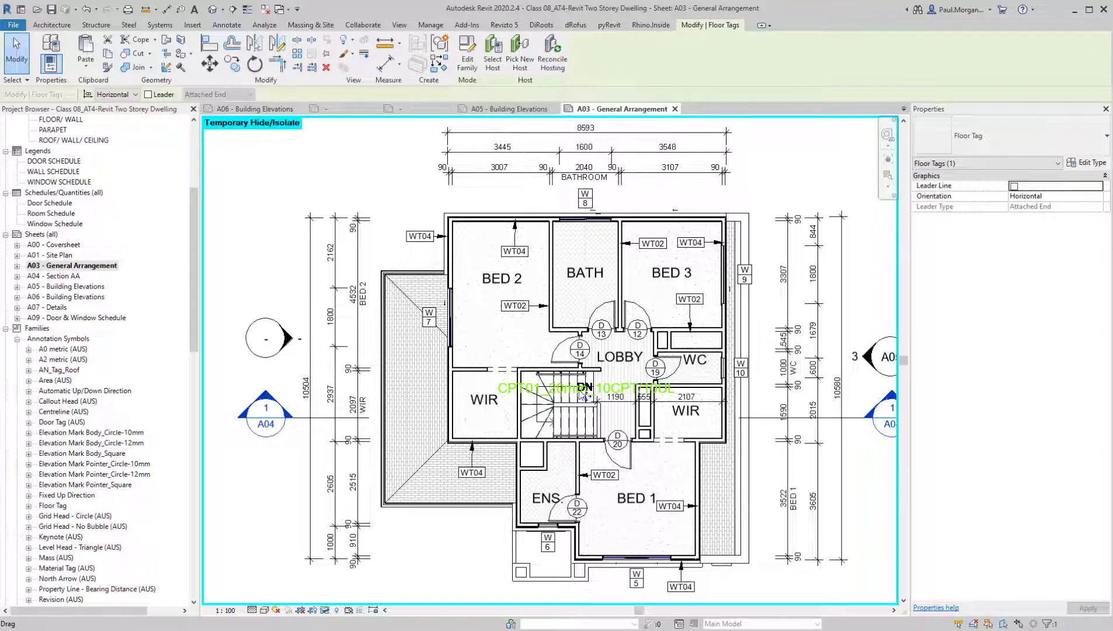
pyautogui.moveTo(524, 345); pyautogui.dragTo(524, 329)
pyautogui.scroll(4, 507, 337)
pyautogui.press('Escape')
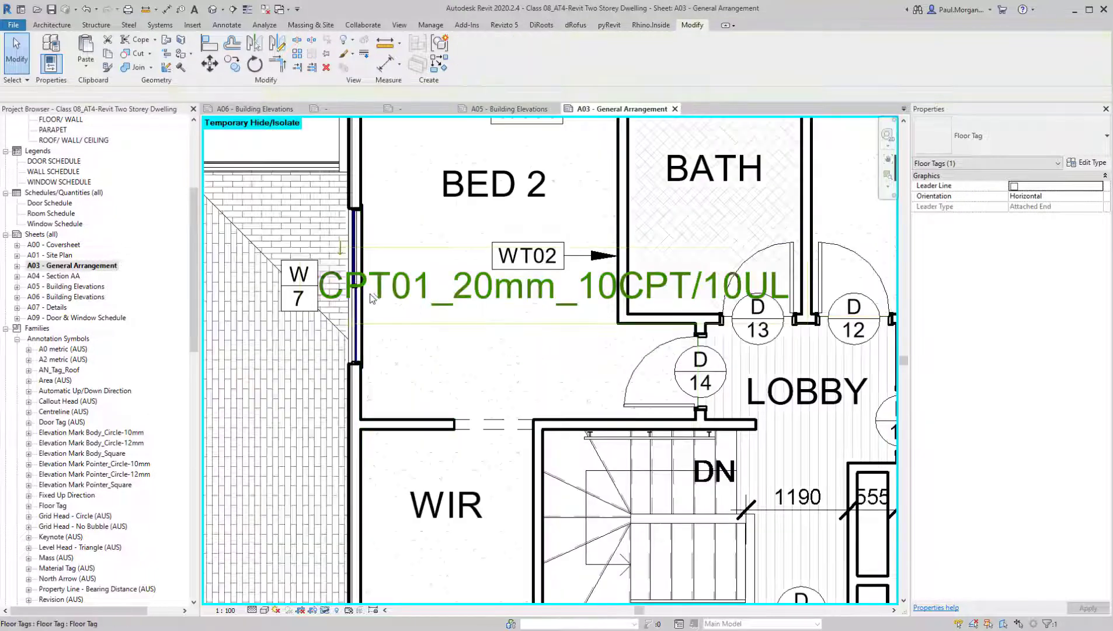
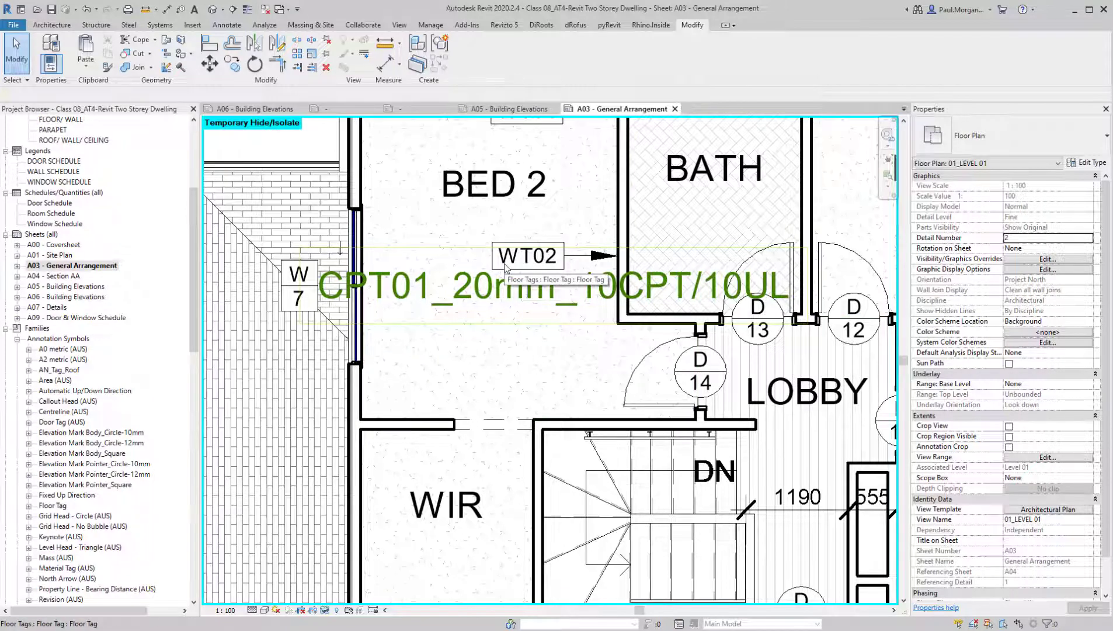
# Open the Bed 2 floor tag's family for editing and rename its label type to 1.8mm
pyautogui.click(488, 292)
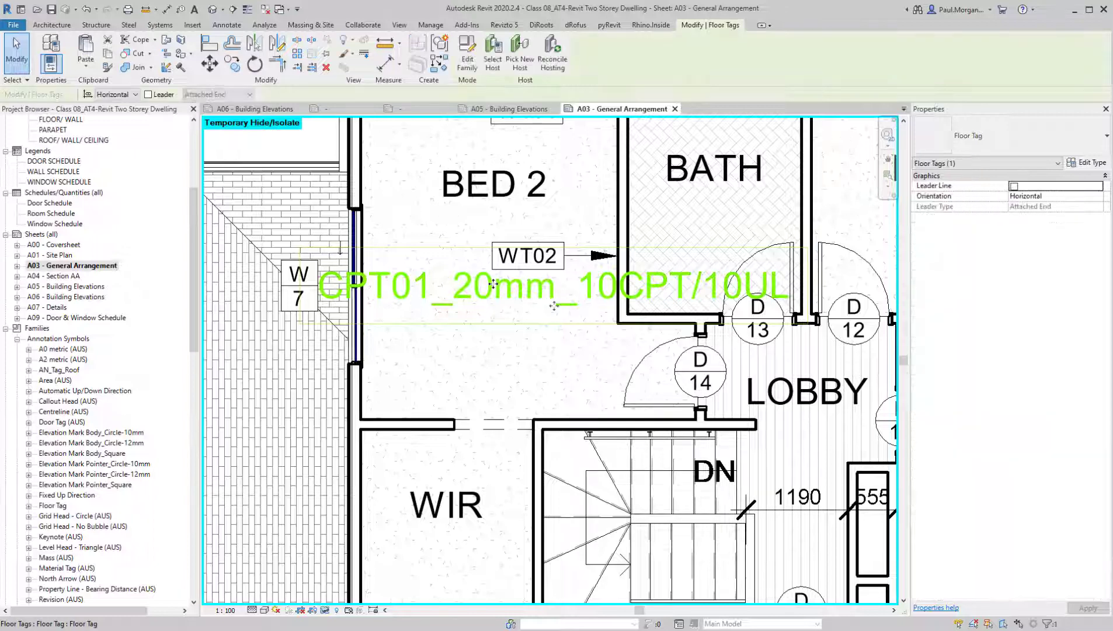
pyautogui.click(467, 61)
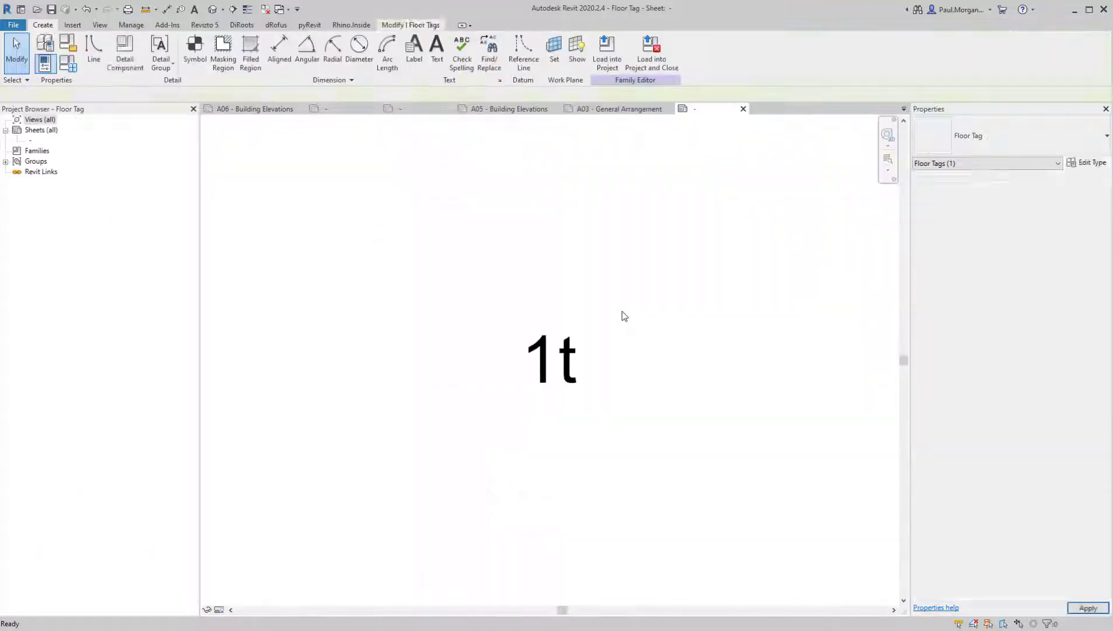
pyautogui.click(533, 354)
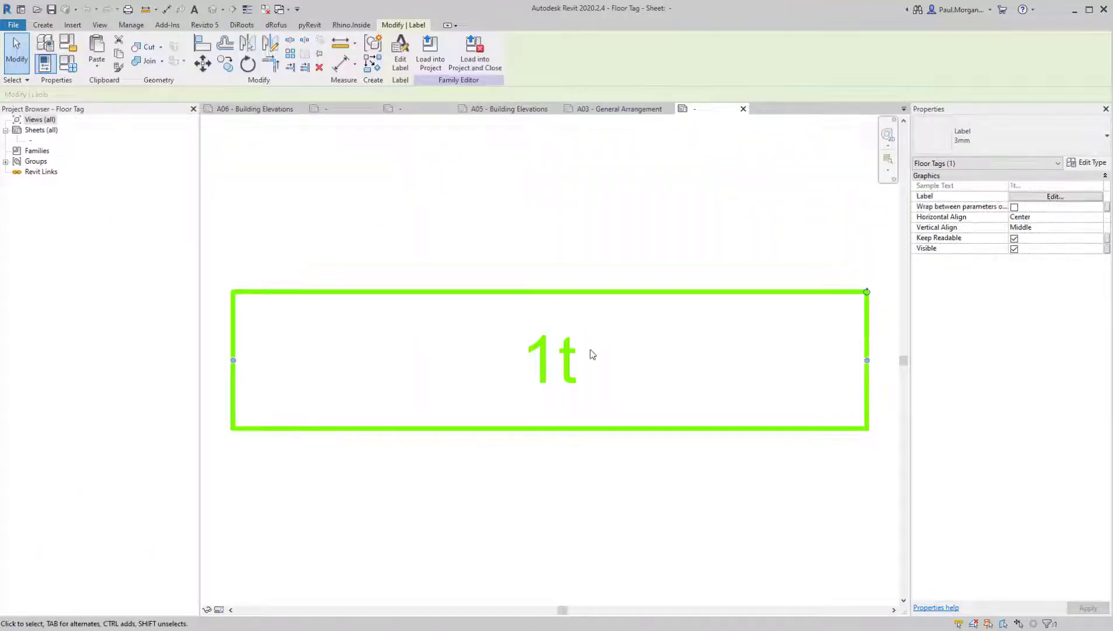
pyautogui.click(1087, 163)
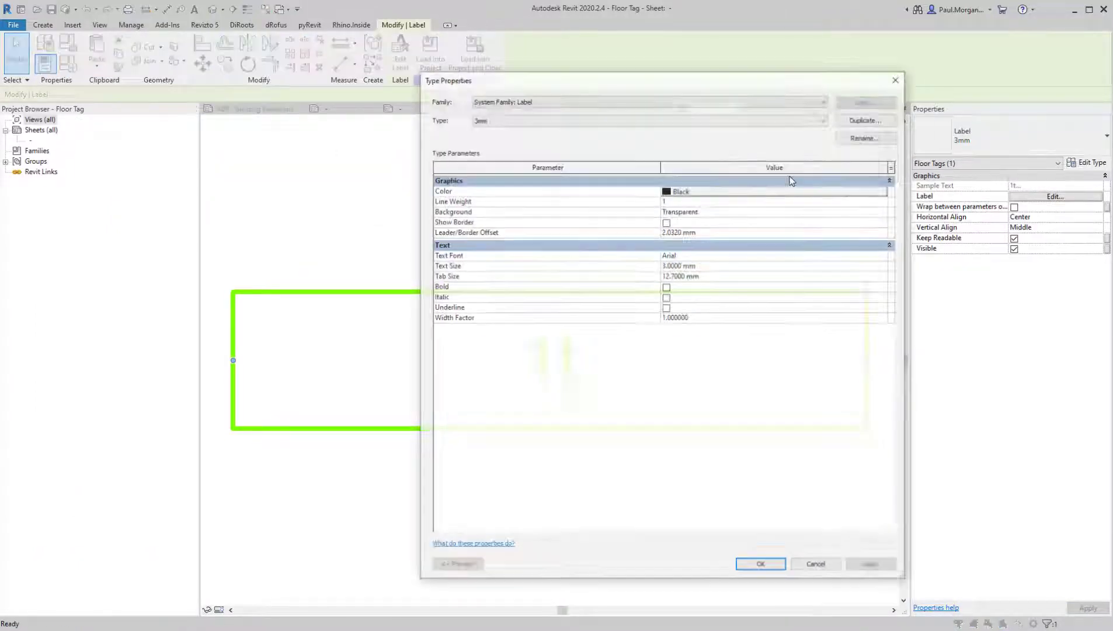
pyautogui.click(859, 138)
pyautogui.write('1')
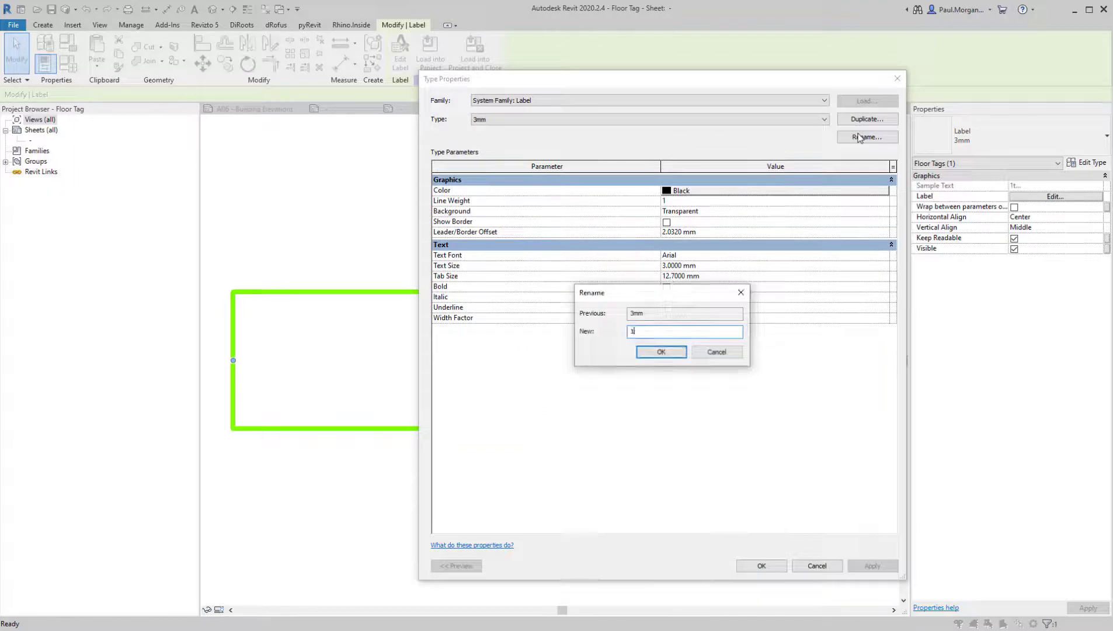
pyautogui.write('.8mm')
pyautogui.press('Return')
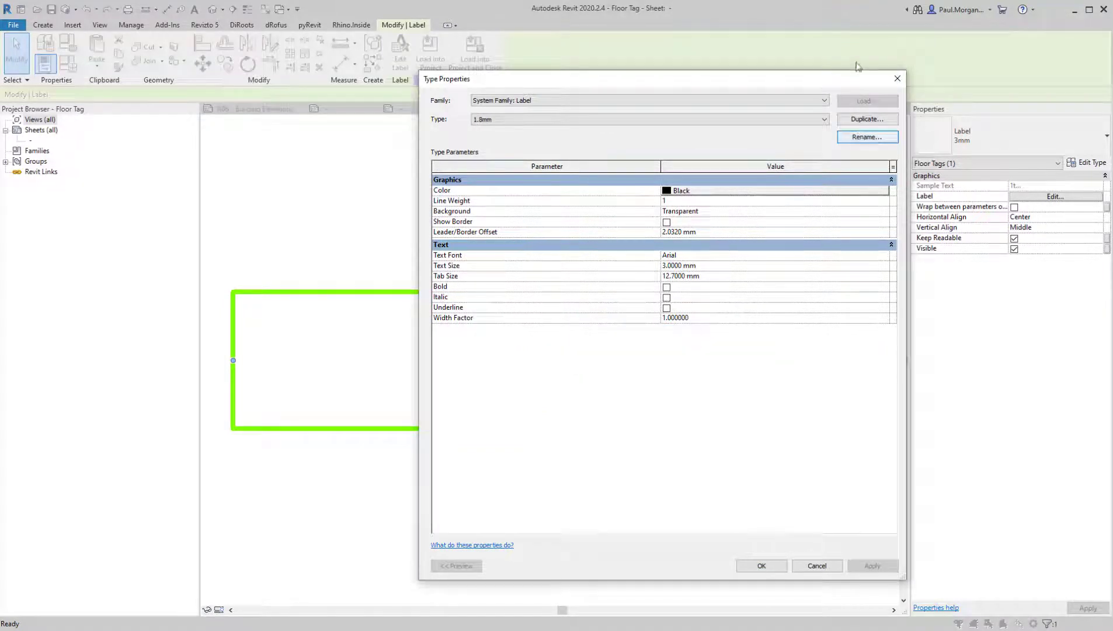
# Set the label type's background to Opaque and its text size to 1.8 mm
pyautogui.click(786, 214)
pyautogui.click(885, 212)
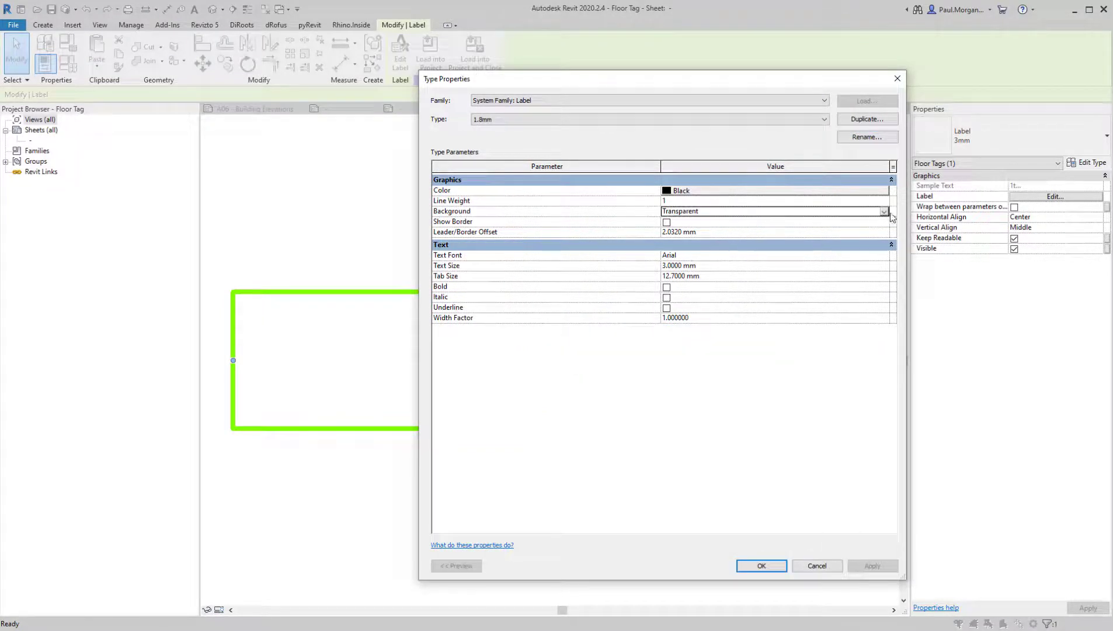
pyautogui.click(704, 222)
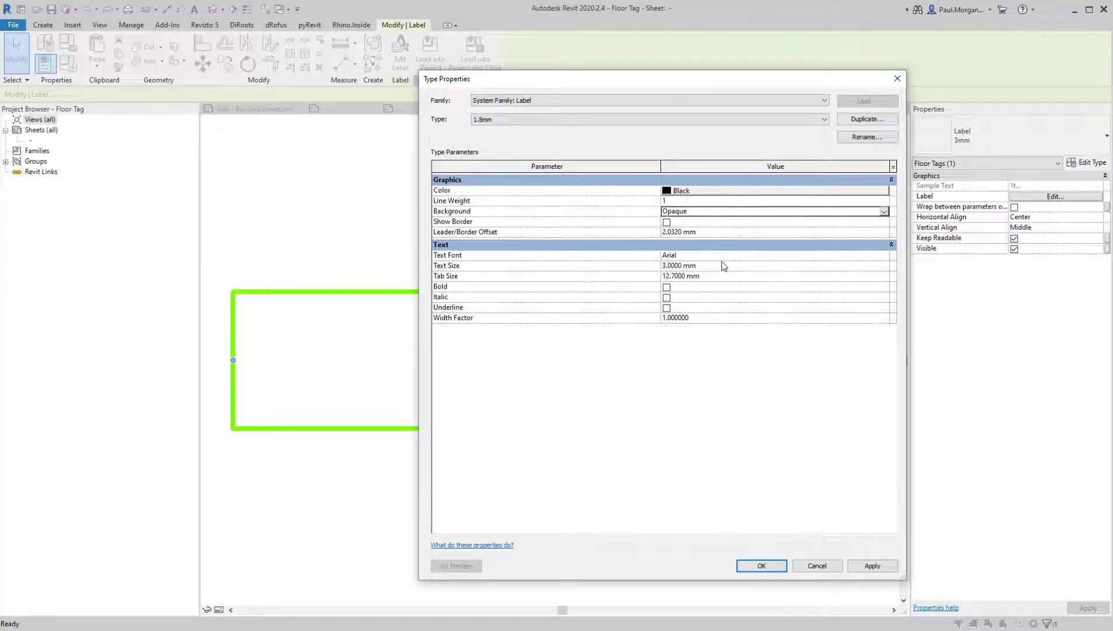
pyautogui.click(725, 266)
pyautogui.write('1')
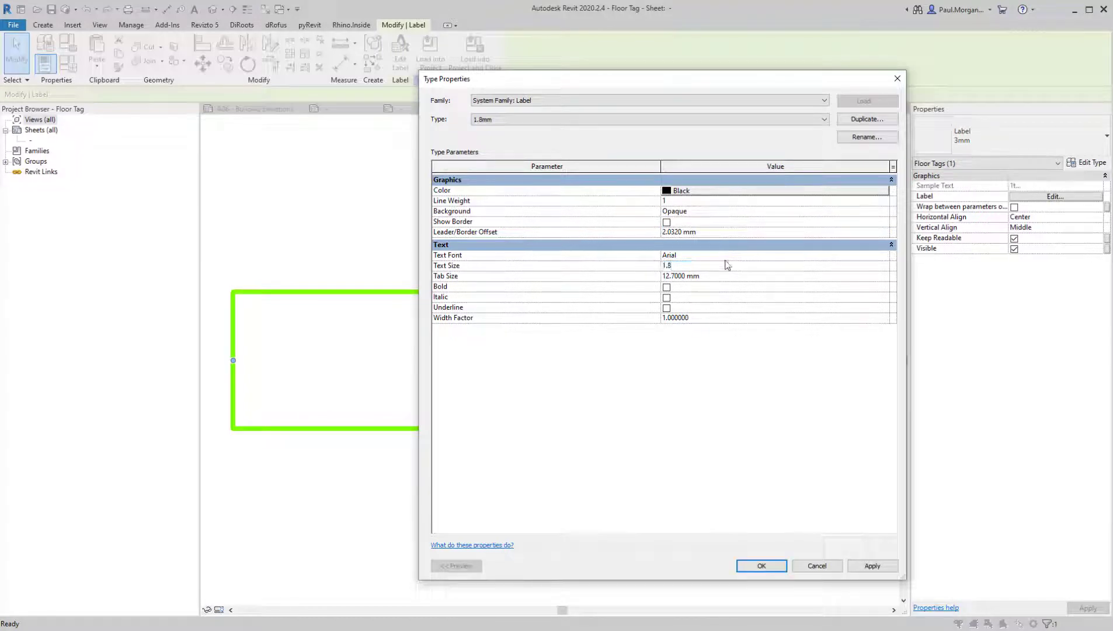
pyautogui.write('.8')
# Set the label type's tab size and leader/border offset to 0.1 mm each and accept the type changes
pyautogui.click(731, 279)
pyautogui.write('0.1')
pyautogui.click(678, 418)
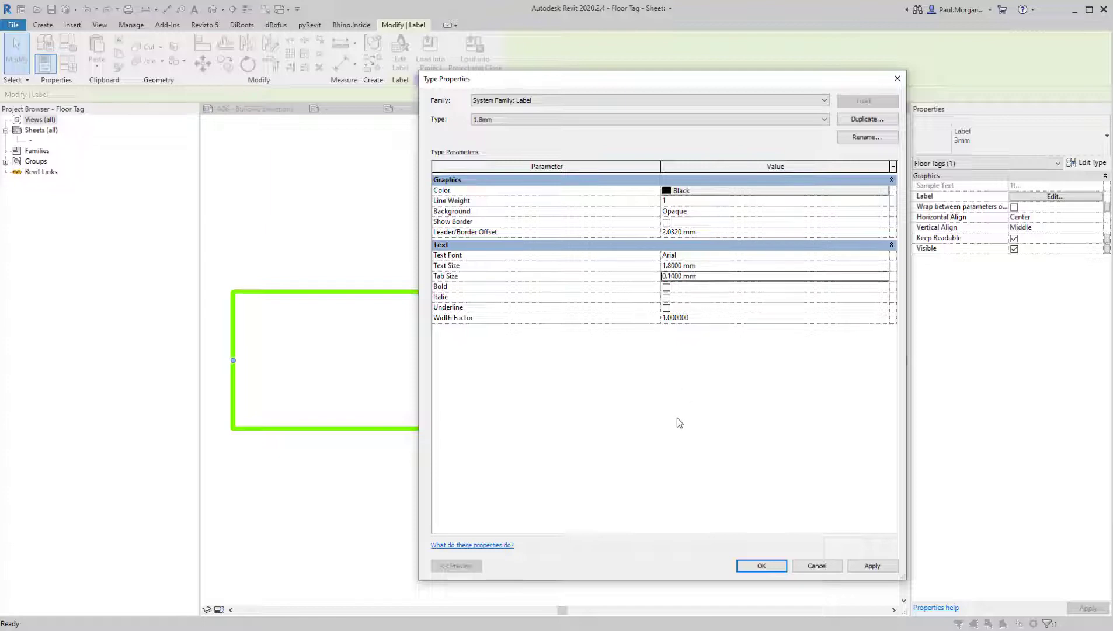
pyautogui.click(725, 232)
pyautogui.write('0.1')
pyautogui.click(753, 388)
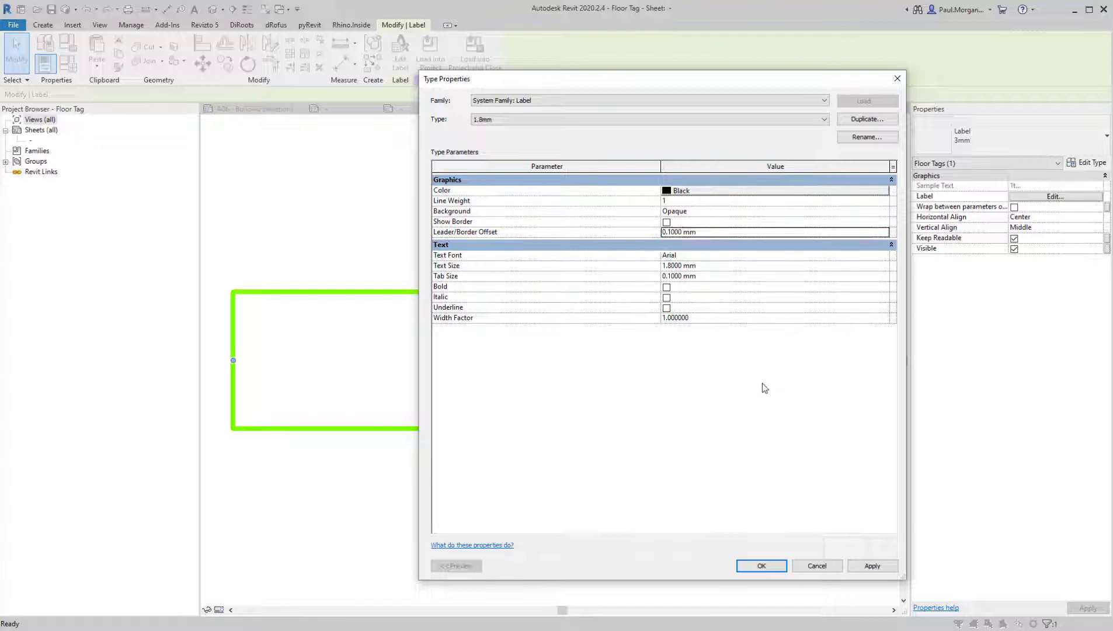
pyautogui.click(884, 211)
pyautogui.click(683, 230)
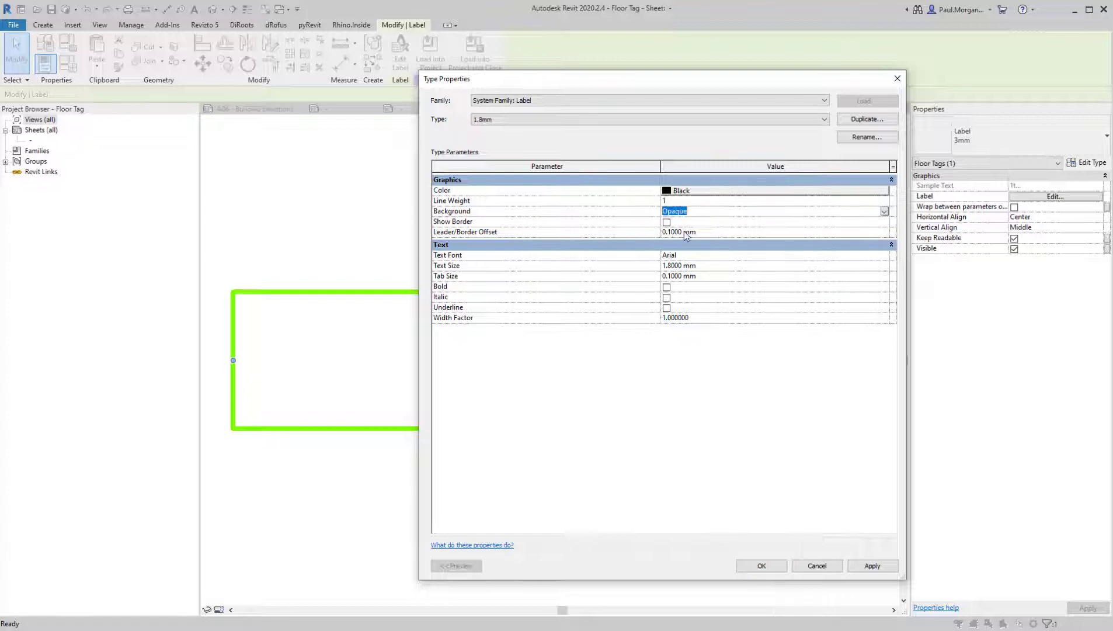
pyautogui.click(760, 565)
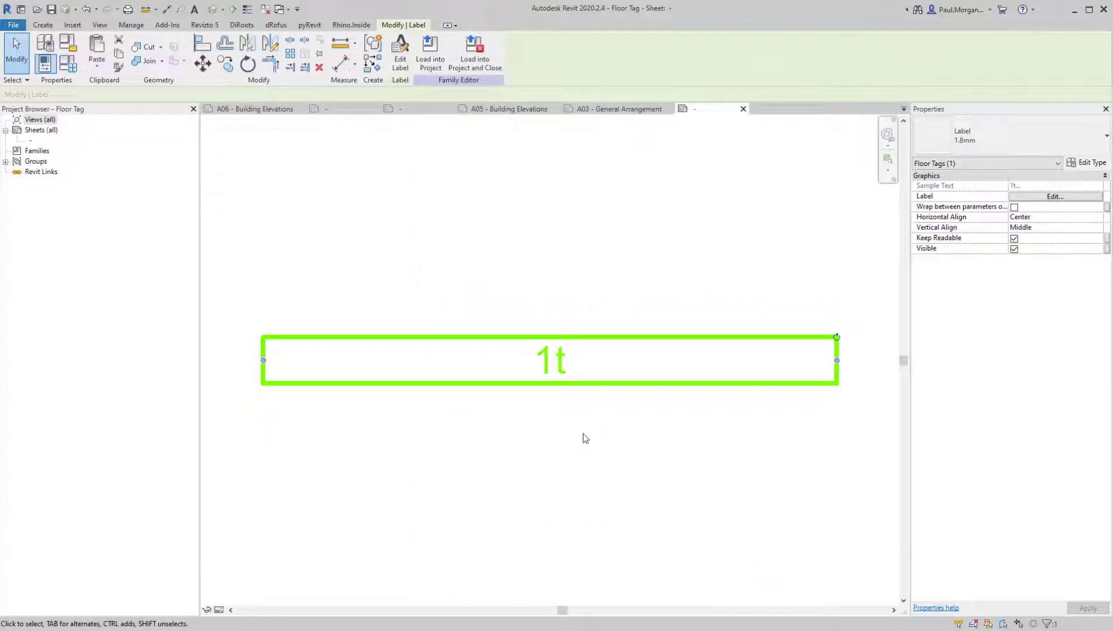
pyautogui.click(593, 316)
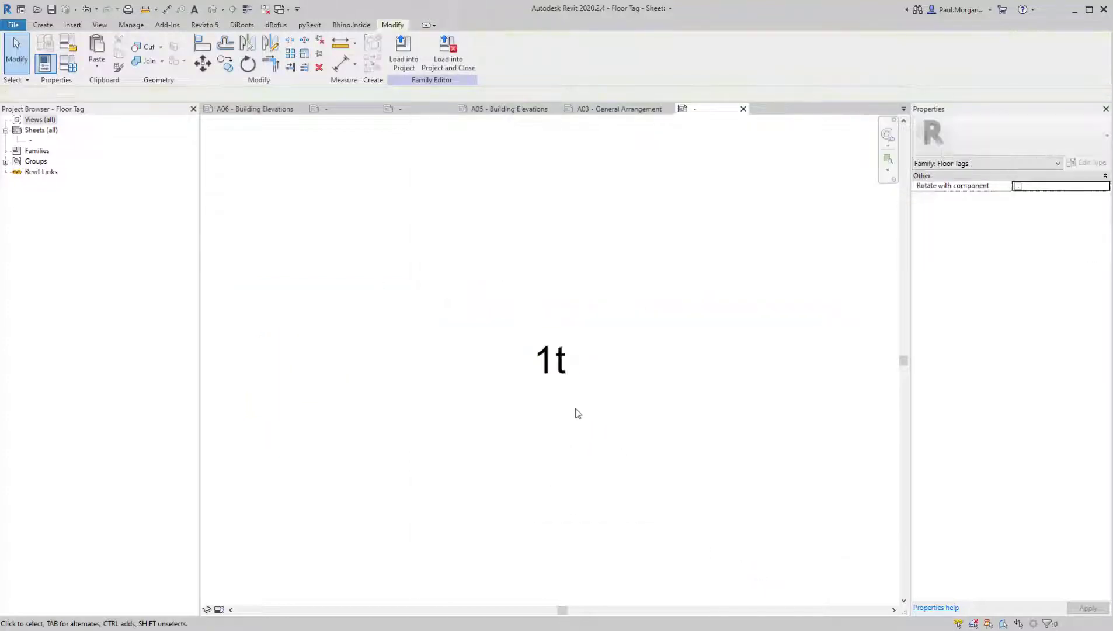
# Turn on the visibility of reference planes in the floor tag family view
pyautogui.press('v')
pyautogui.press('g')
pyautogui.click(289, 91)
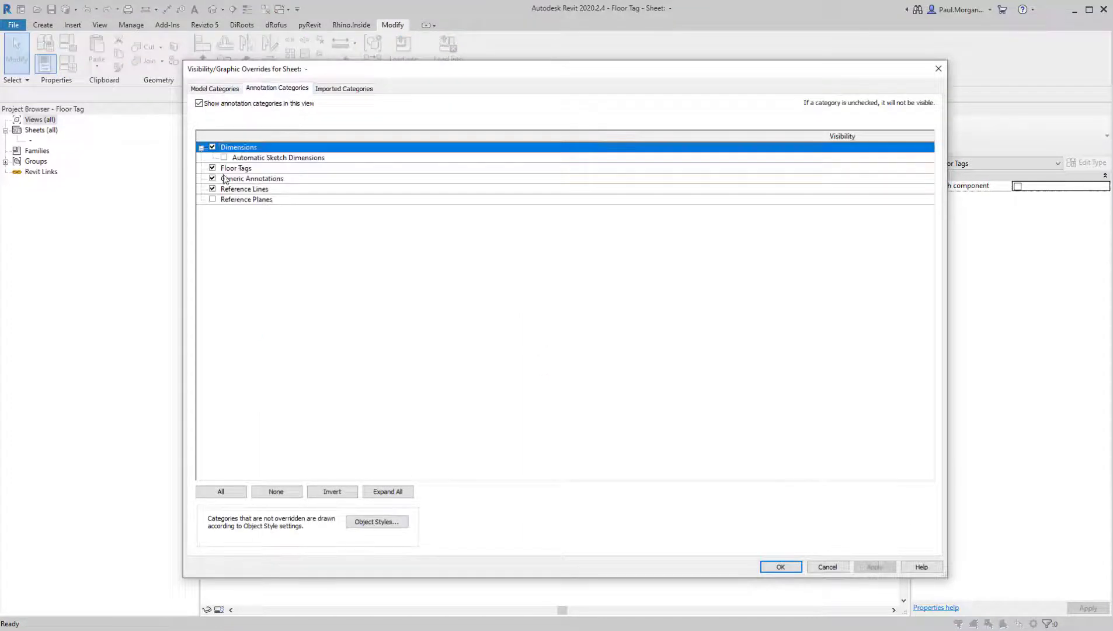
pyautogui.click(222, 199)
pyautogui.click(213, 199)
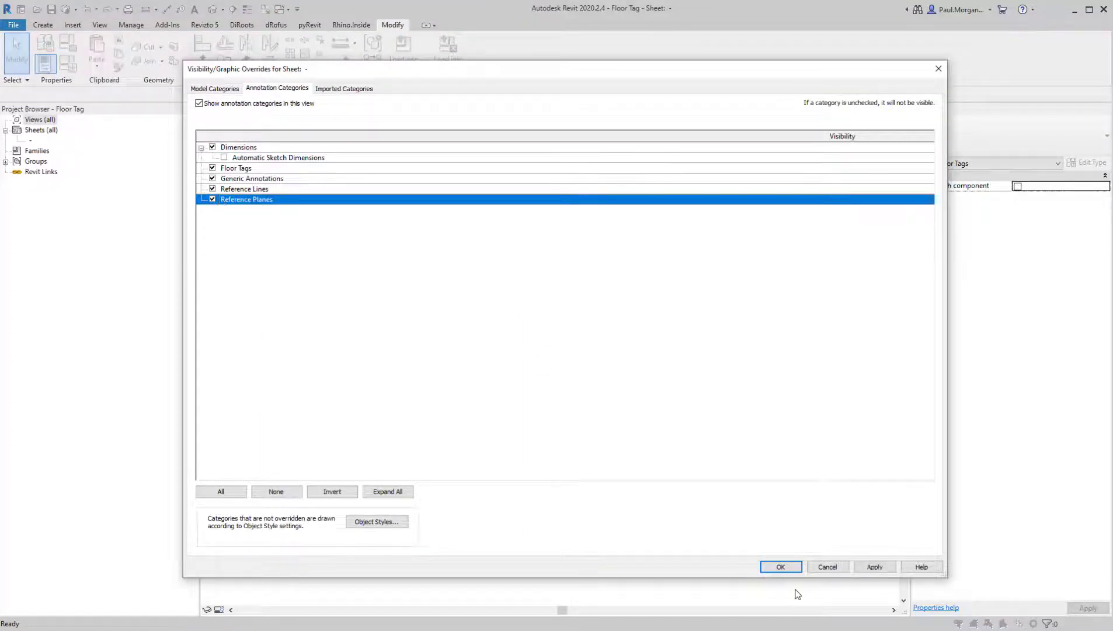
pyautogui.click(781, 567)
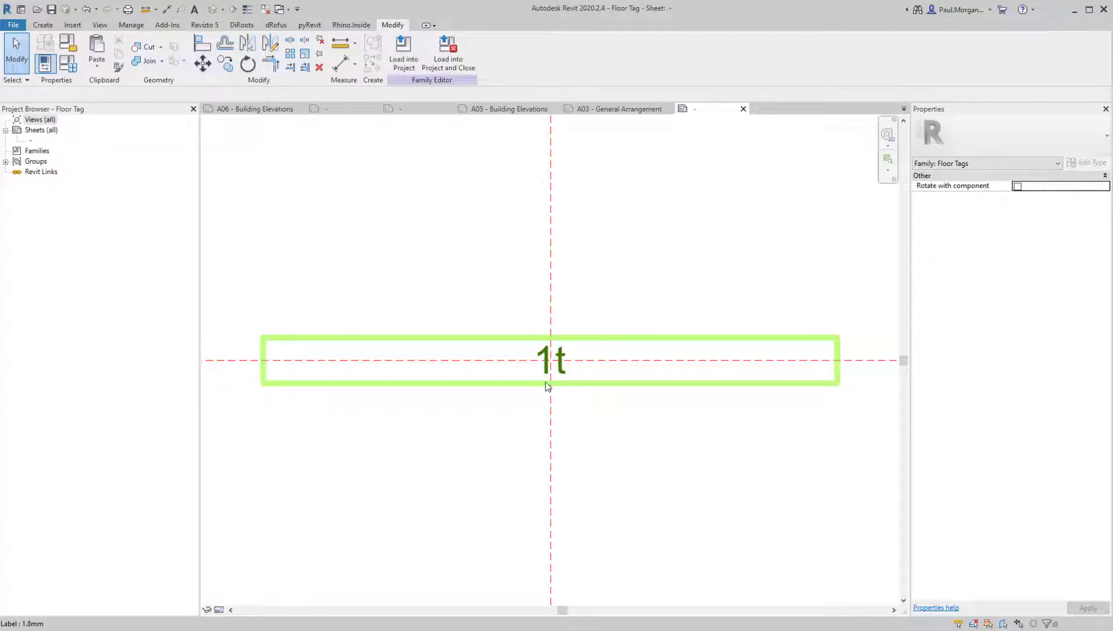
# Create an elliptical masking region around the label, centred on the reference plane intersection, with a horizontal radius of about 6 mm
pyautogui.moveTo(586, 500); pyautogui.dragTo(626, 480, button='middle')
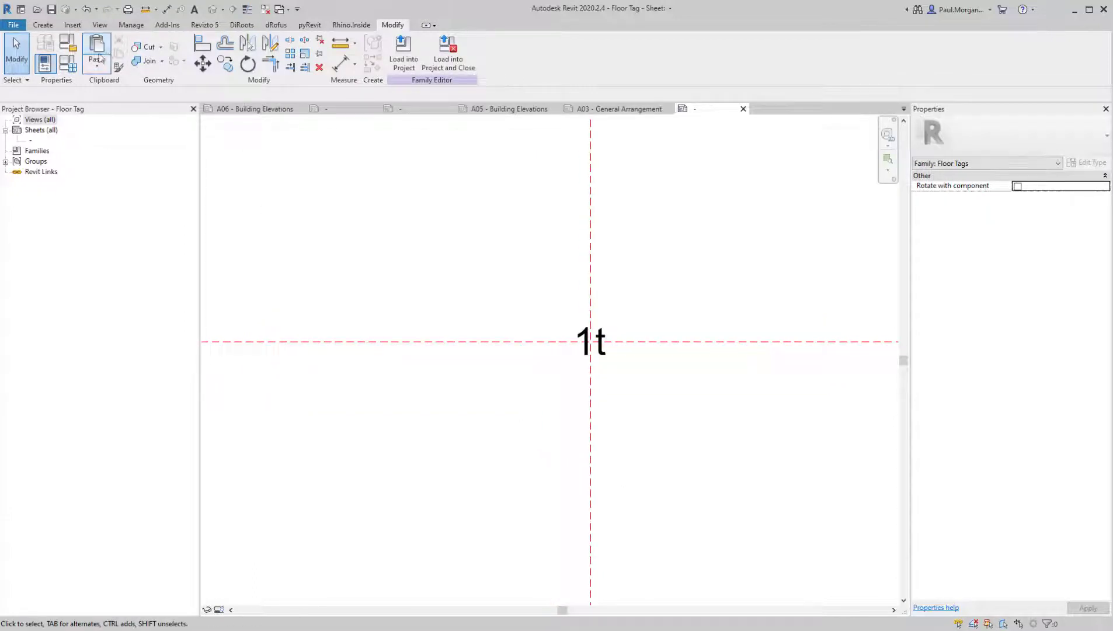
pyautogui.click(49, 27)
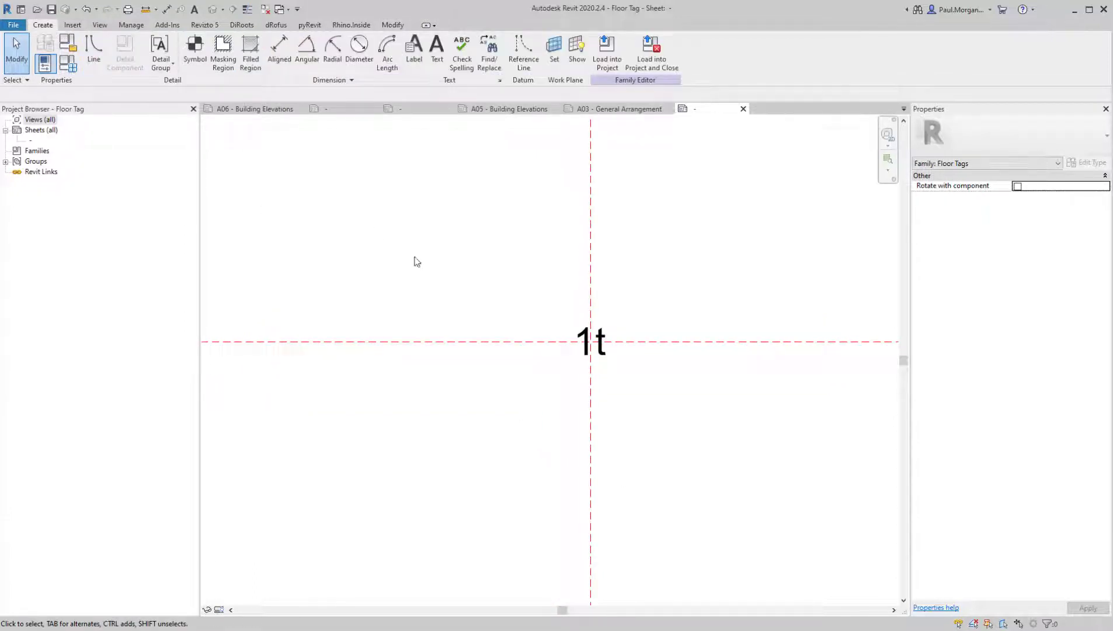
pyautogui.moveTo(430, 268); pyautogui.dragTo(441, 275, button='middle')
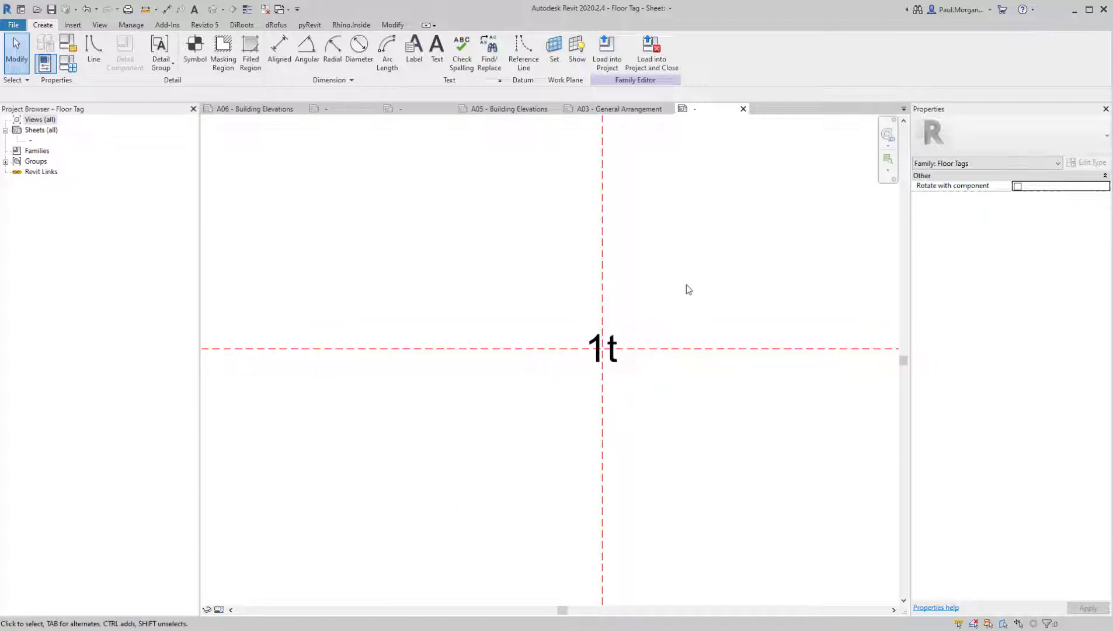
pyautogui.moveTo(688, 288); pyautogui.dragTo(667, 295, button='middle')
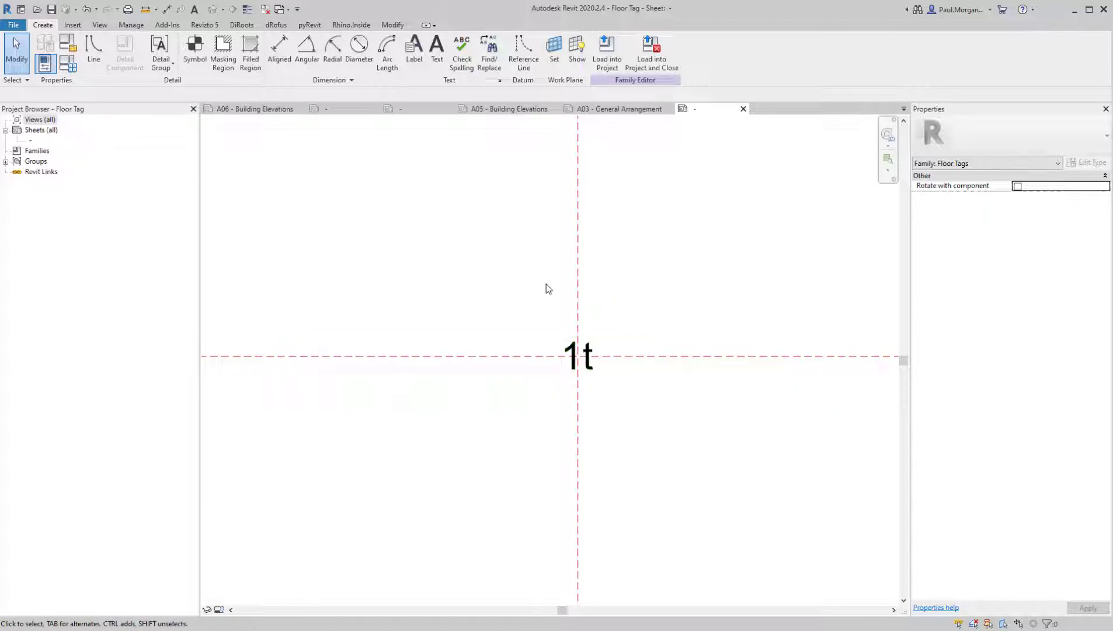
pyautogui.moveTo(503, 268); pyautogui.dragTo(497, 251, button='middle')
pyautogui.click(223, 52)
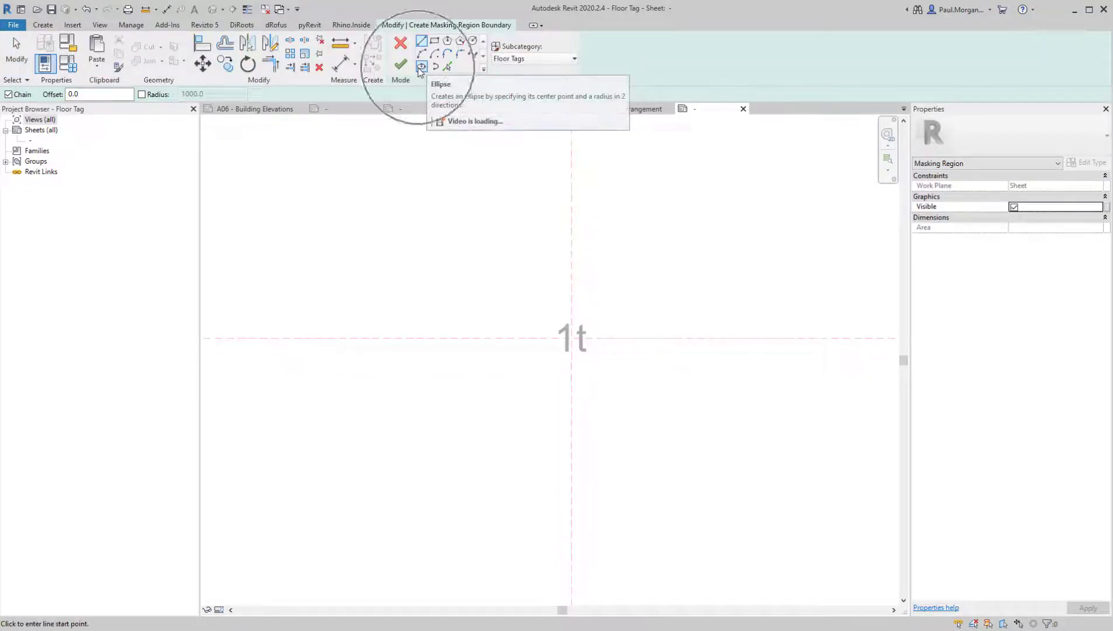
pyautogui.click(422, 66)
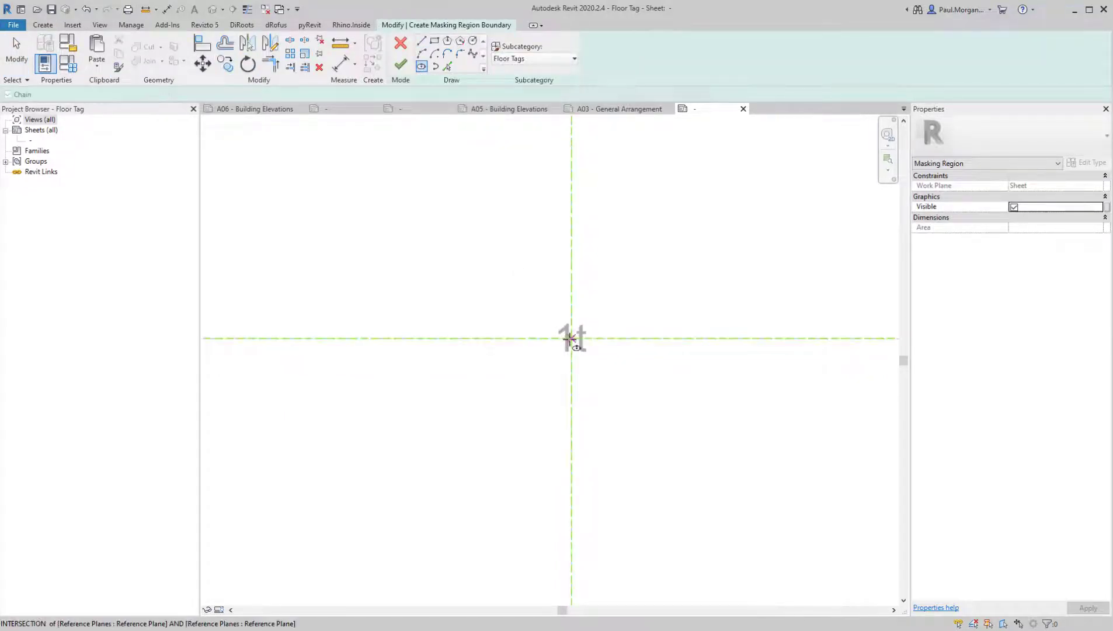
pyautogui.click(571, 338)
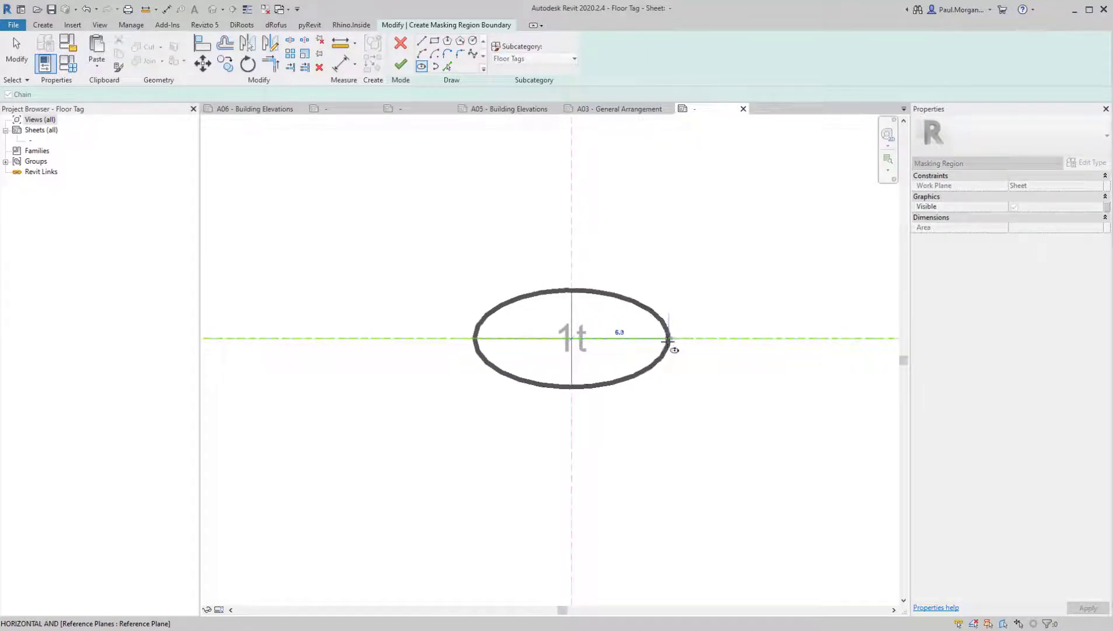
pyautogui.click(664, 338)
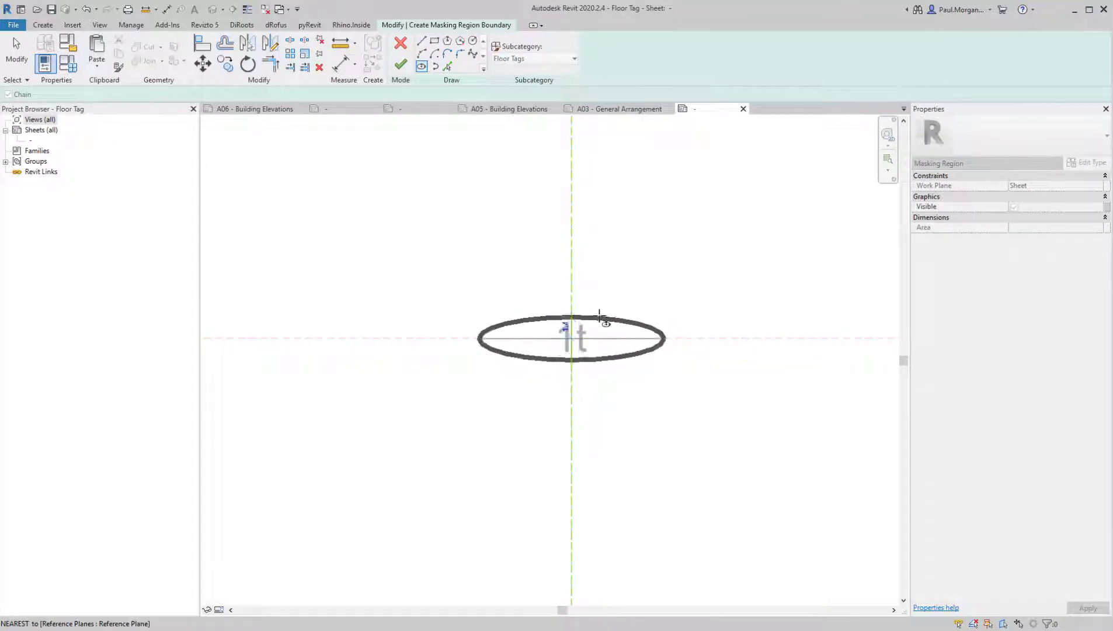
pyautogui.click(601, 315)
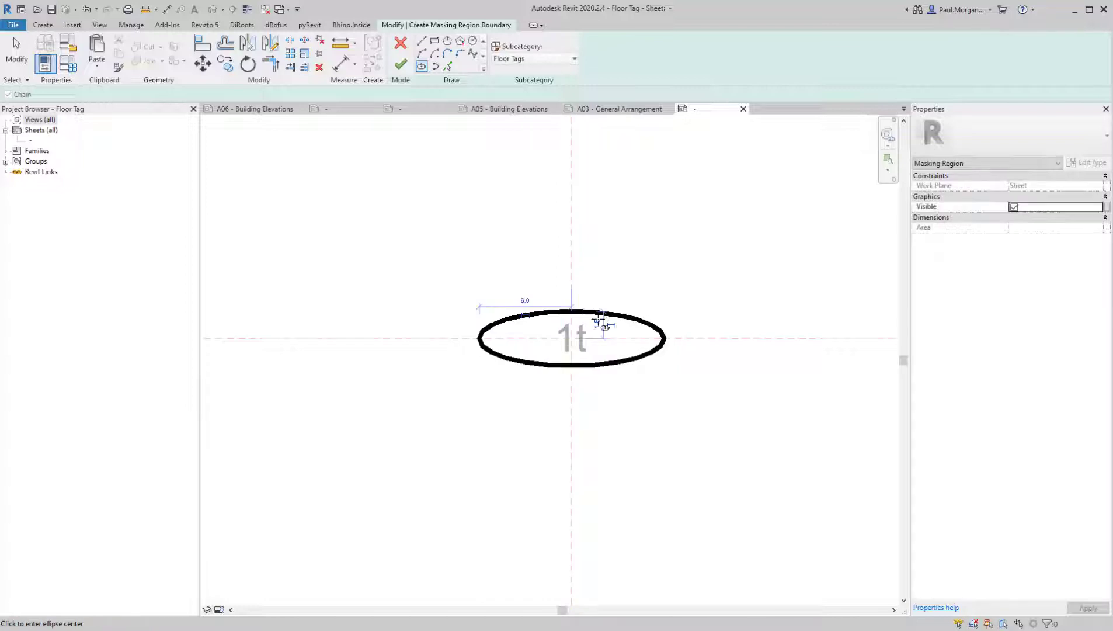
pyautogui.moveTo(591, 359); pyautogui.dragTo(651, 356, button='middle')
pyautogui.click(401, 63)
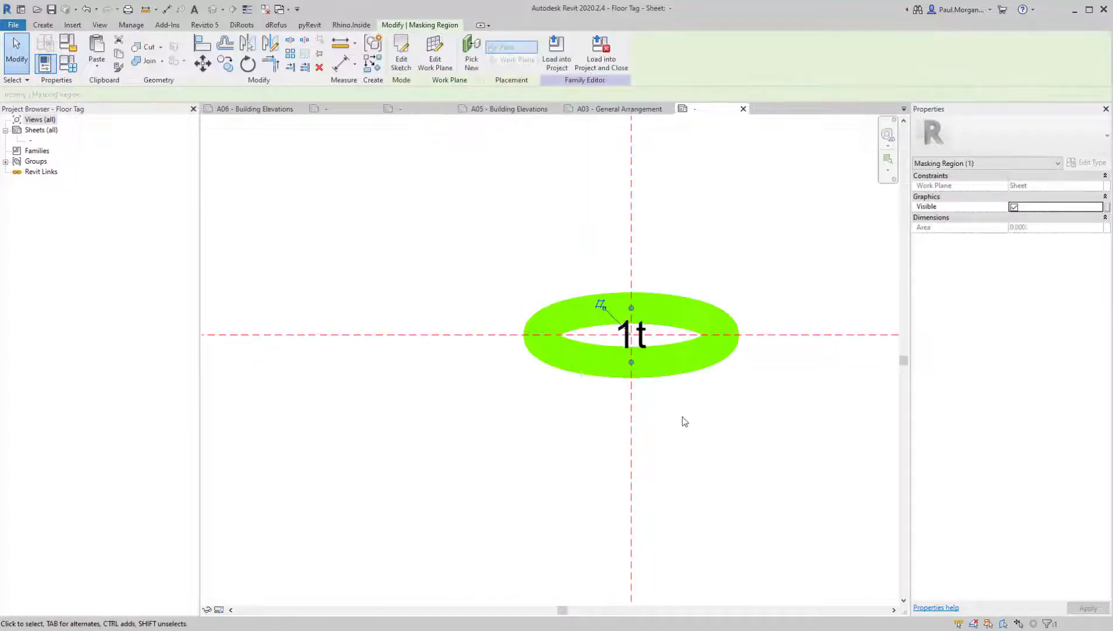
pyautogui.click(683, 420)
pyautogui.click(622, 325)
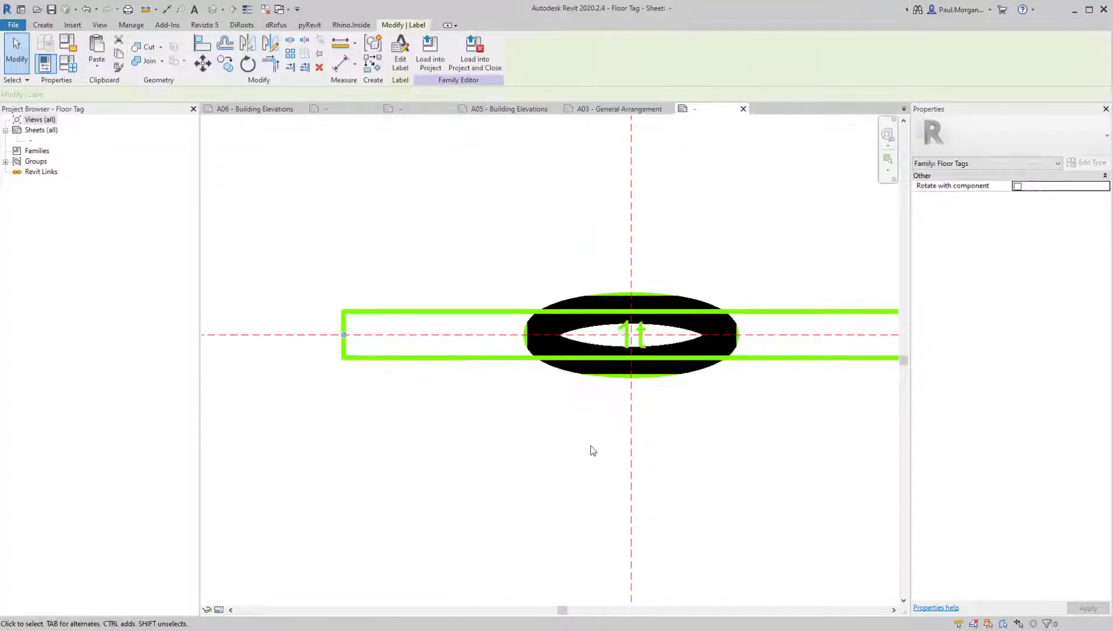
pyautogui.click(482, 462)
# Edit the floor tag's label, replacing the Type Name parameter with Type Mark
pyautogui.scroll(2, 640, 345)
pyautogui.click(638, 348)
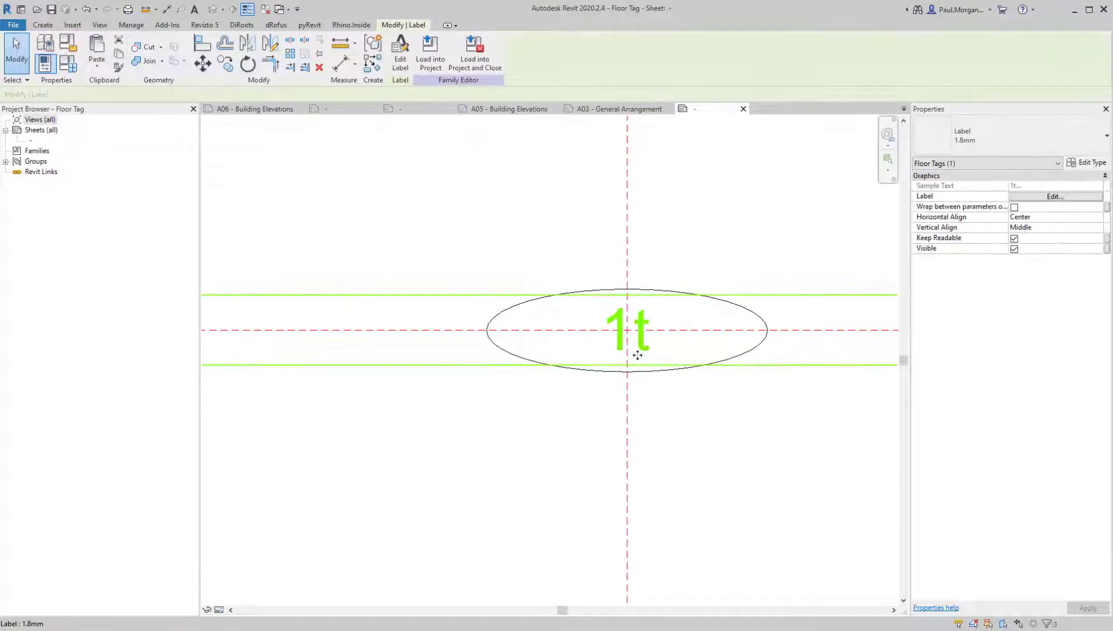
pyautogui.click(400, 59)
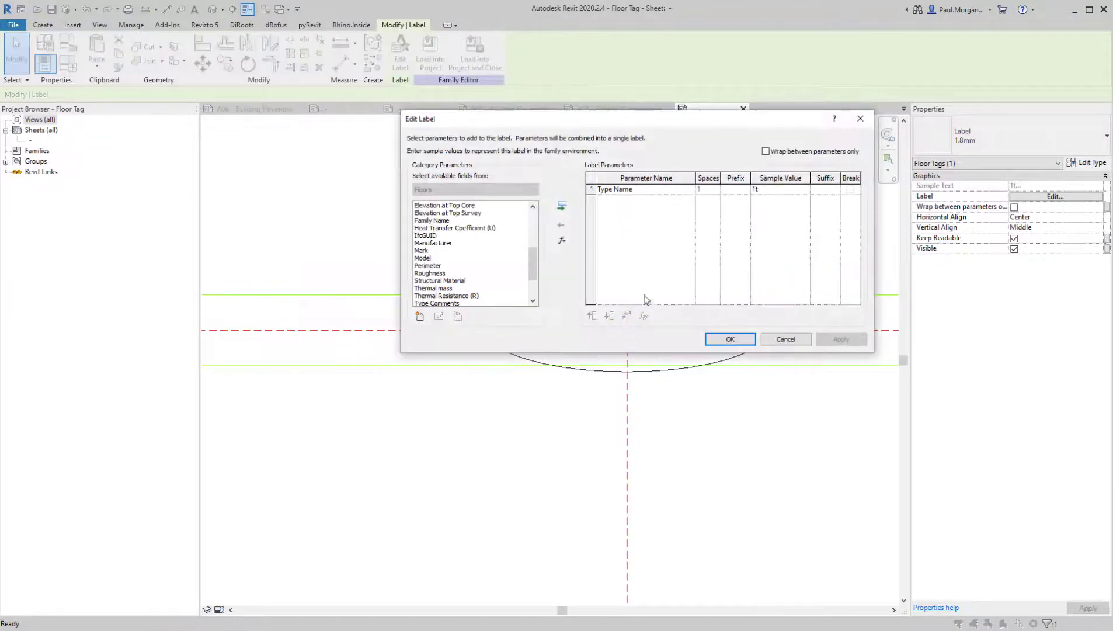
pyautogui.click(592, 189)
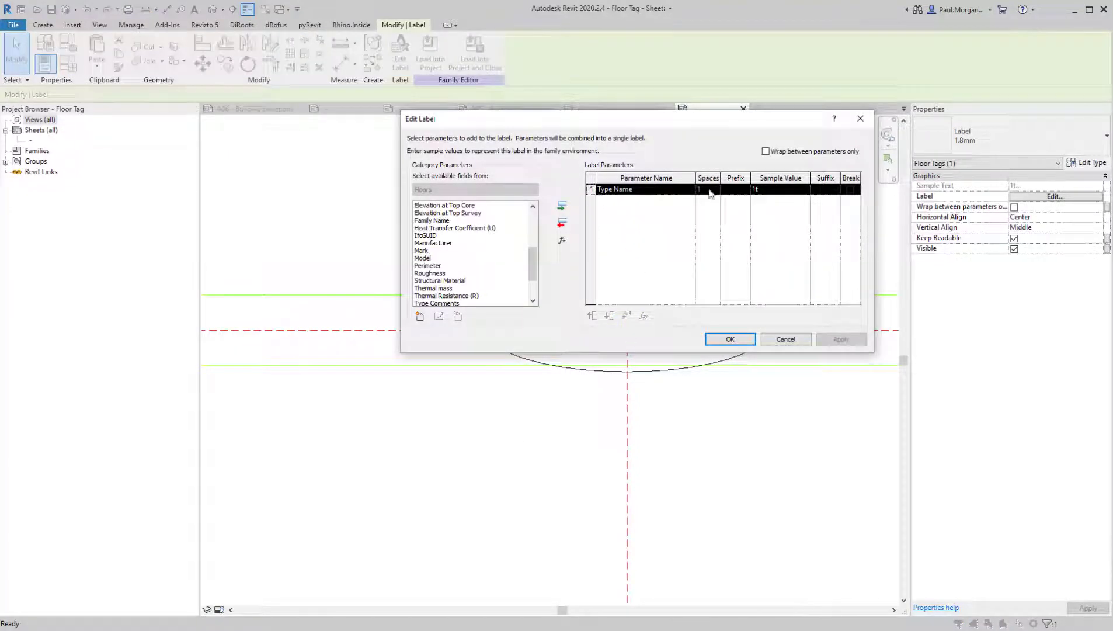
pyautogui.click(561, 226)
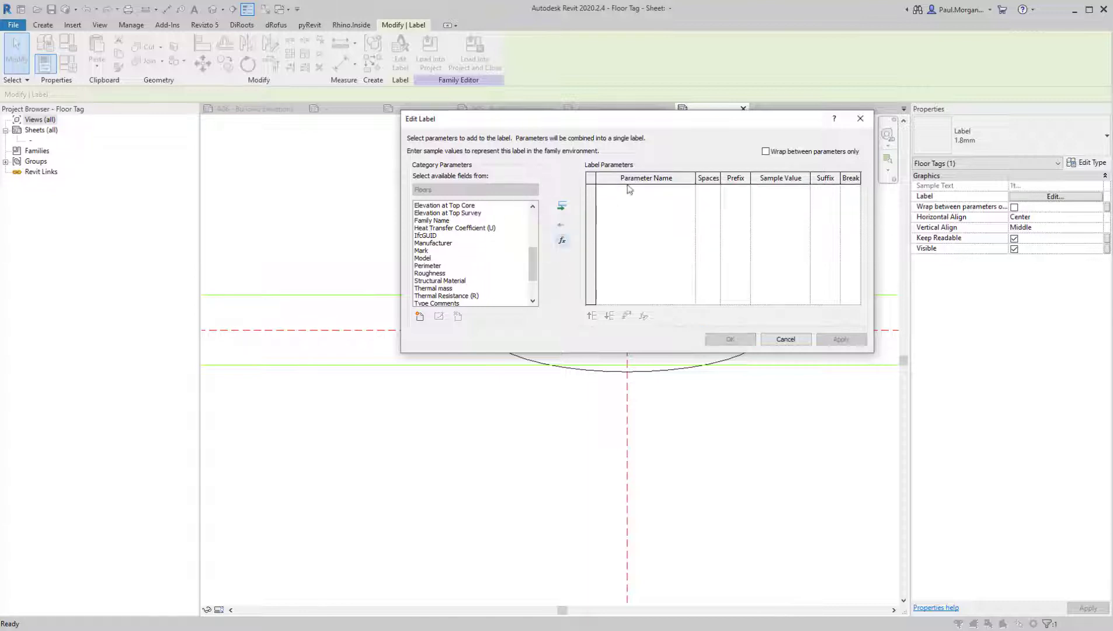
pyautogui.click(451, 266)
pyautogui.scroll(-2, 444, 274)
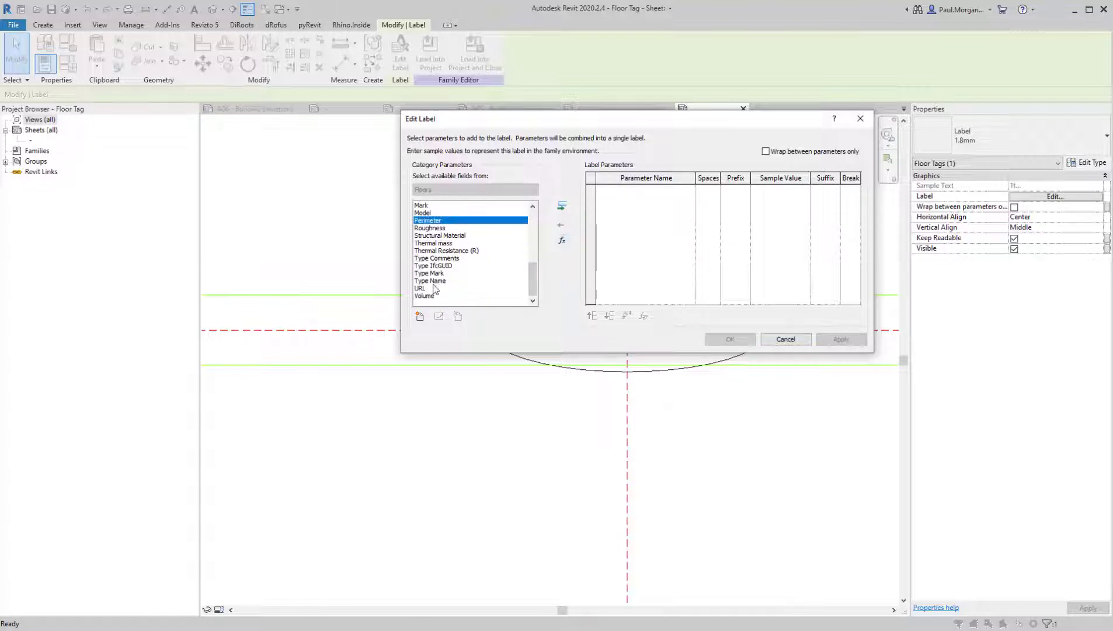
pyautogui.click(432, 273)
pyautogui.click(562, 208)
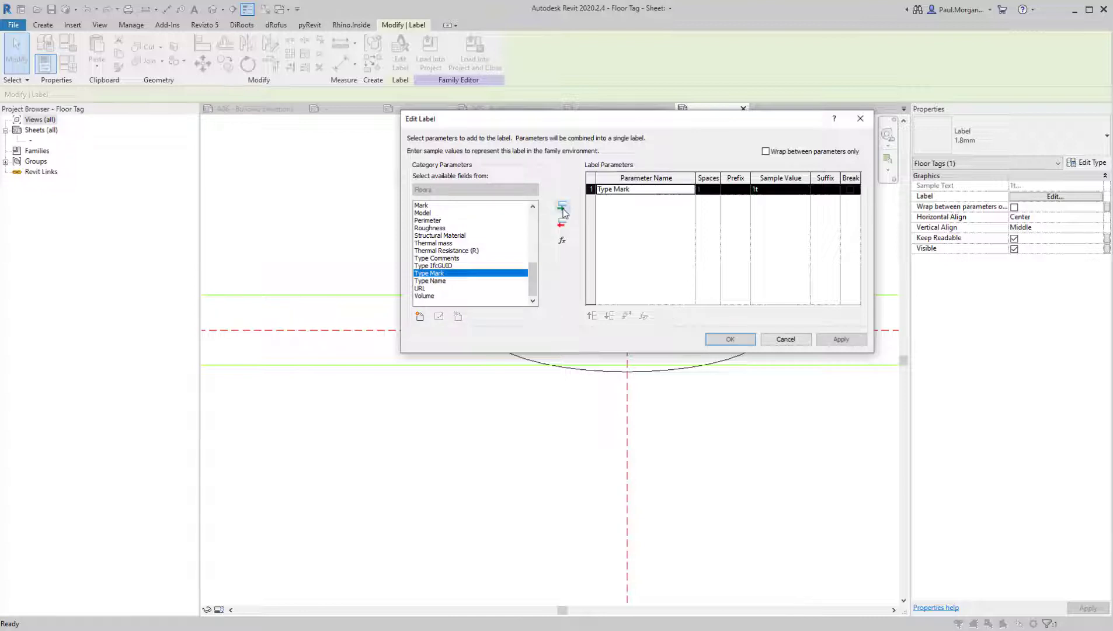
# Set the Type Mark parameter's sample value to FLRXX and accept the label changes
pyautogui.click(773, 193)
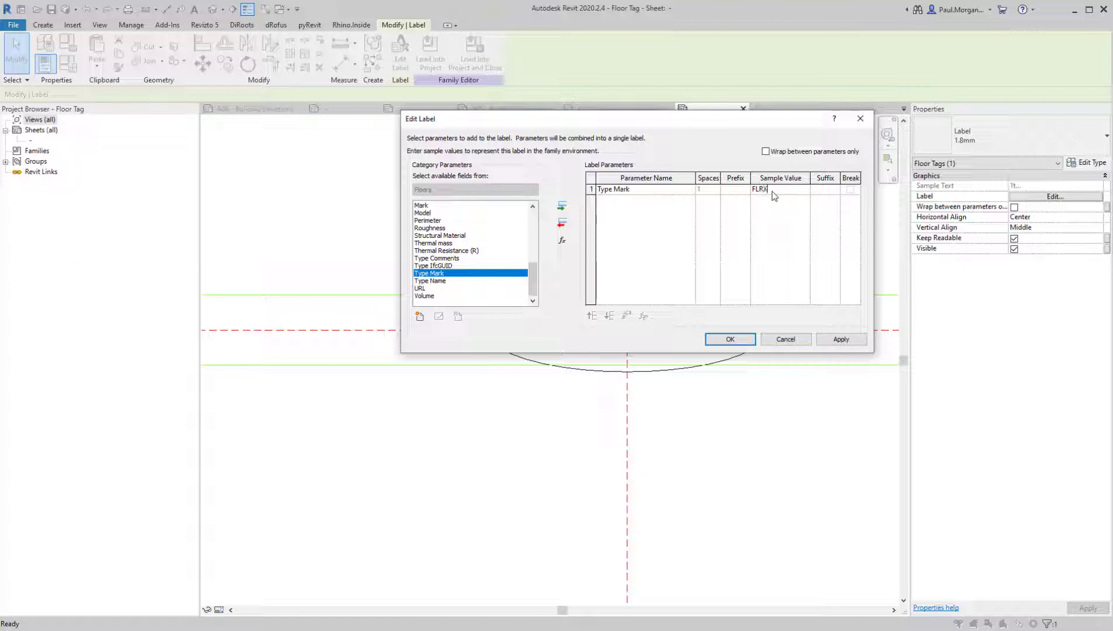
pyautogui.click(732, 340)
pyautogui.click(725, 429)
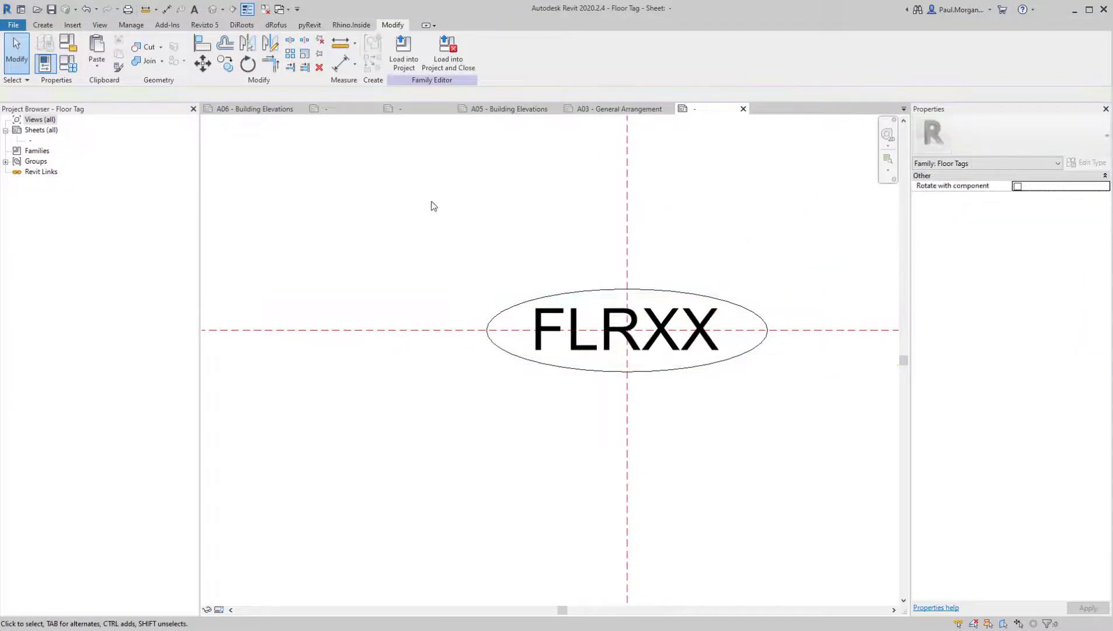
# Load the floor tag family into Class 08_AT4-Revit Two Storey Dwelling.rvt, overwriting the existing version and its parameter values
pyautogui.click(414, 62)
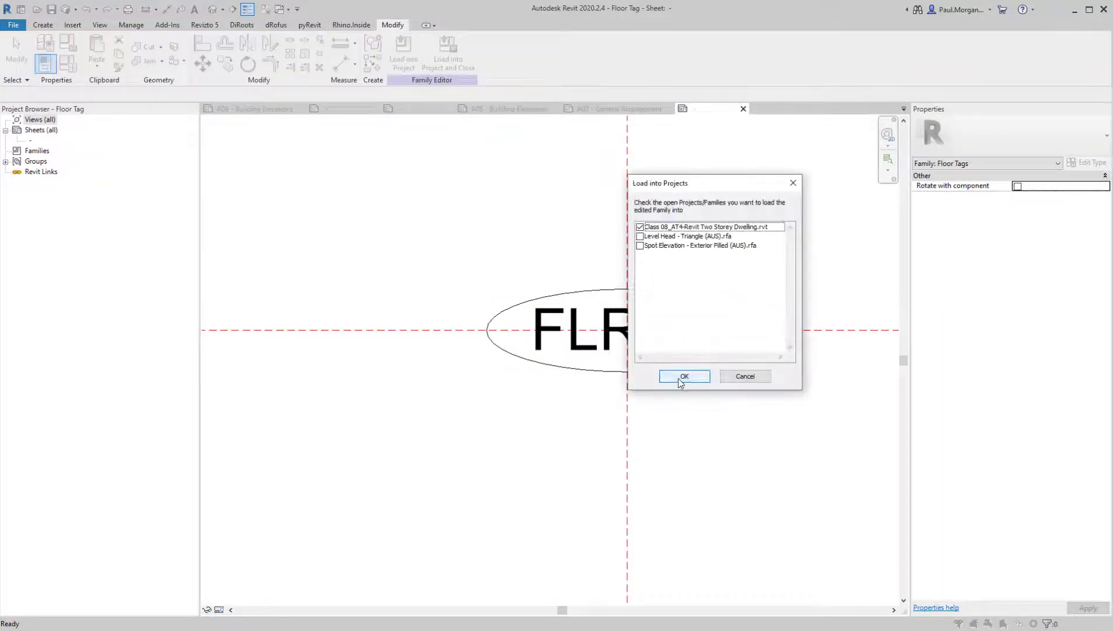
pyautogui.click(682, 379)
pyautogui.click(971, 292)
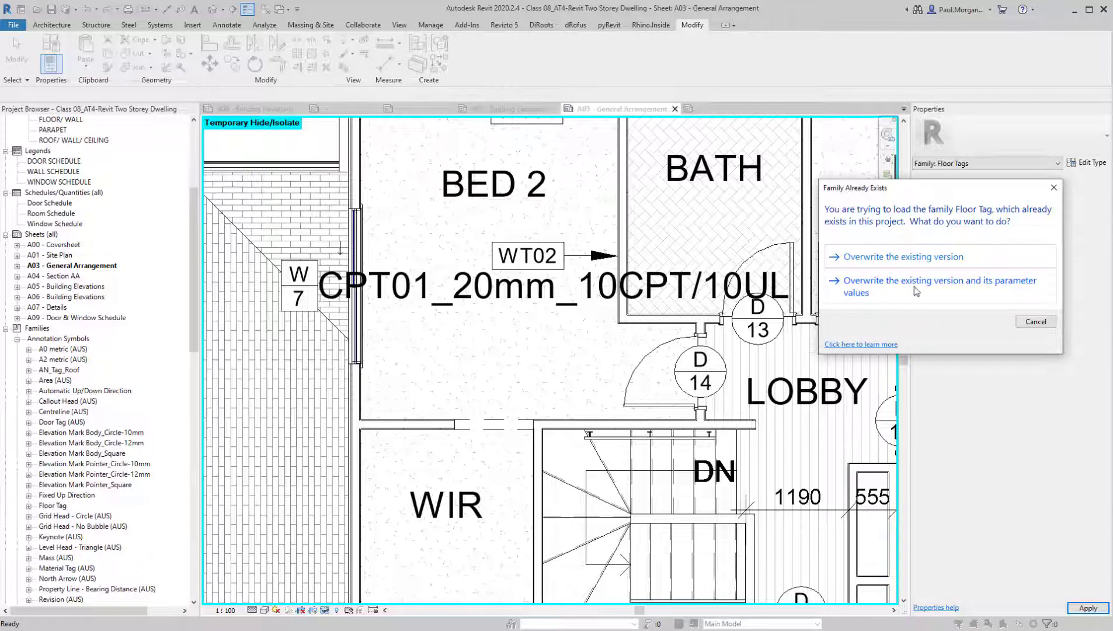
pyautogui.click(888, 290)
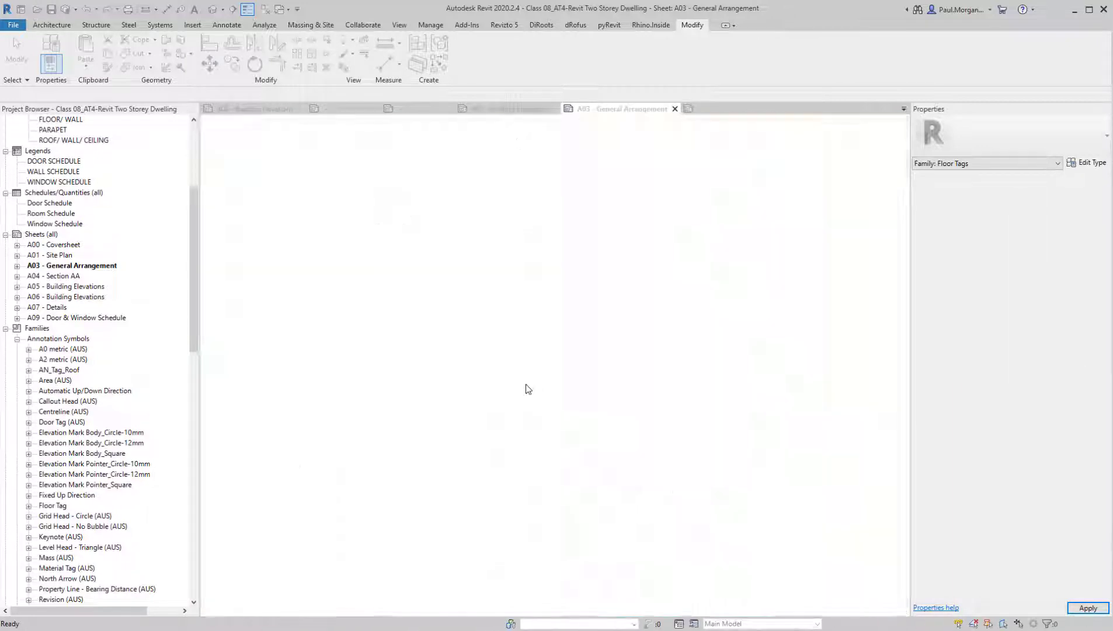
# Move the Bed 2 floor tag clear of the WT02 wall tag, into the open area below it
pyautogui.click(549, 306)
pyautogui.moveTo(504, 254); pyautogui.dragTo(621, 378, button='middle')
pyautogui.press('Escape')
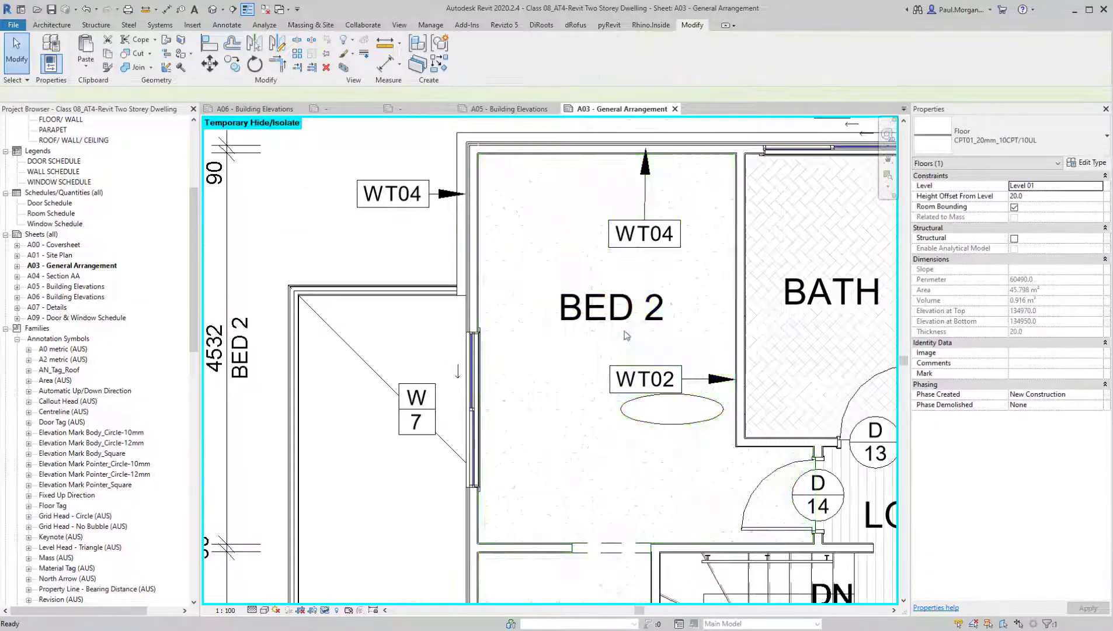
pyautogui.click(672, 422)
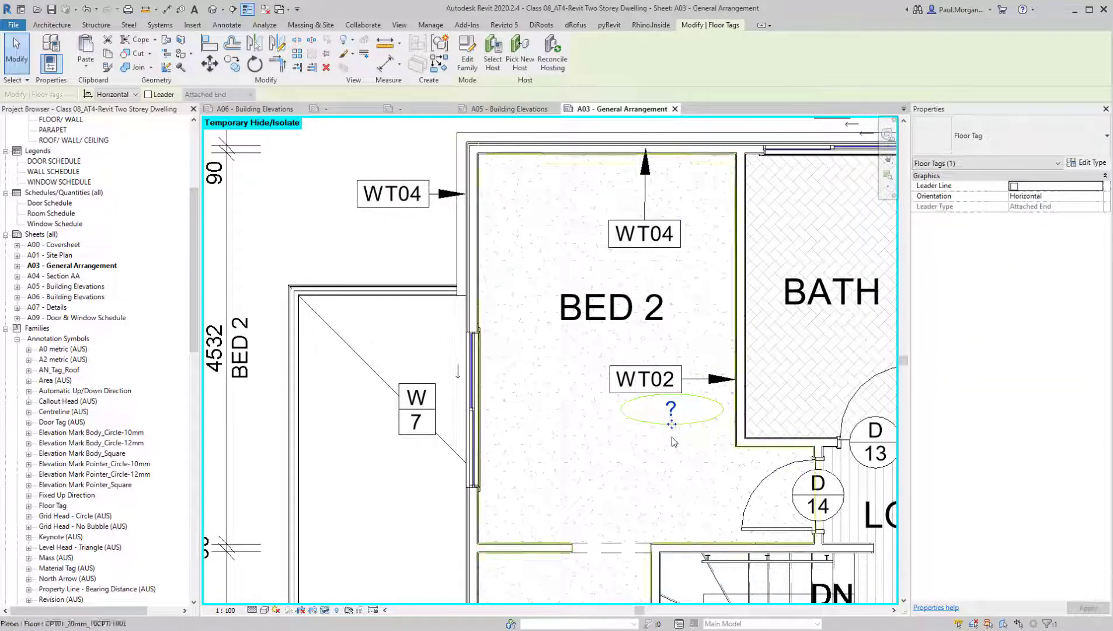
pyautogui.moveTo(671, 424); pyautogui.dragTo(587, 447)
pyautogui.press('Escape')
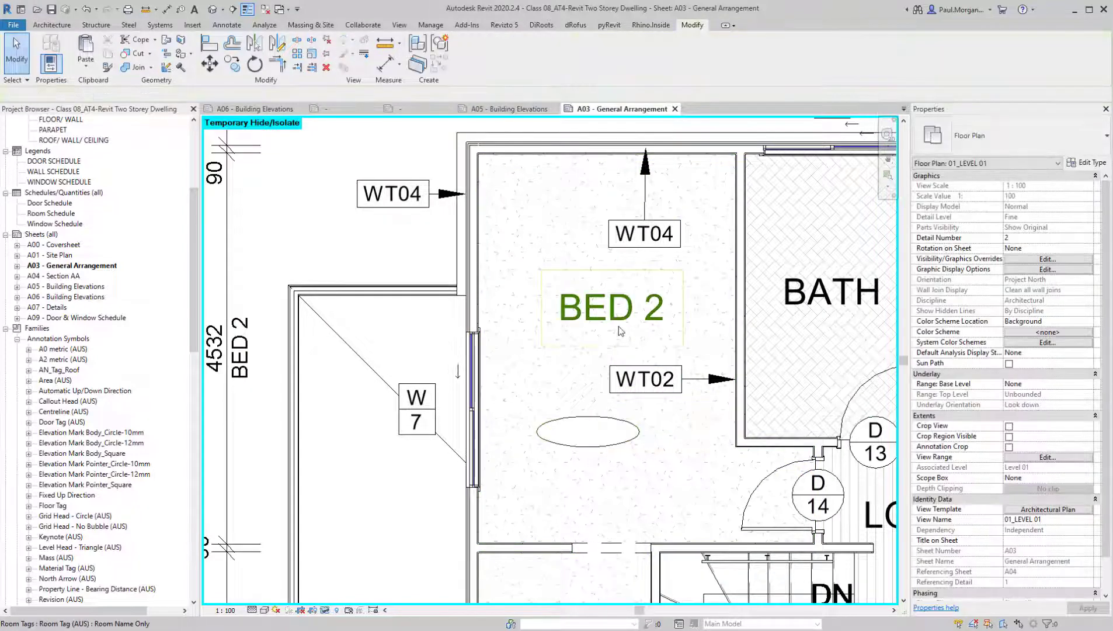
# Set the Type Mark of Bed 2's floor type CPT01_20mm_10CPT/10UL to CPT01 in its type properties
pyautogui.click(740, 529)
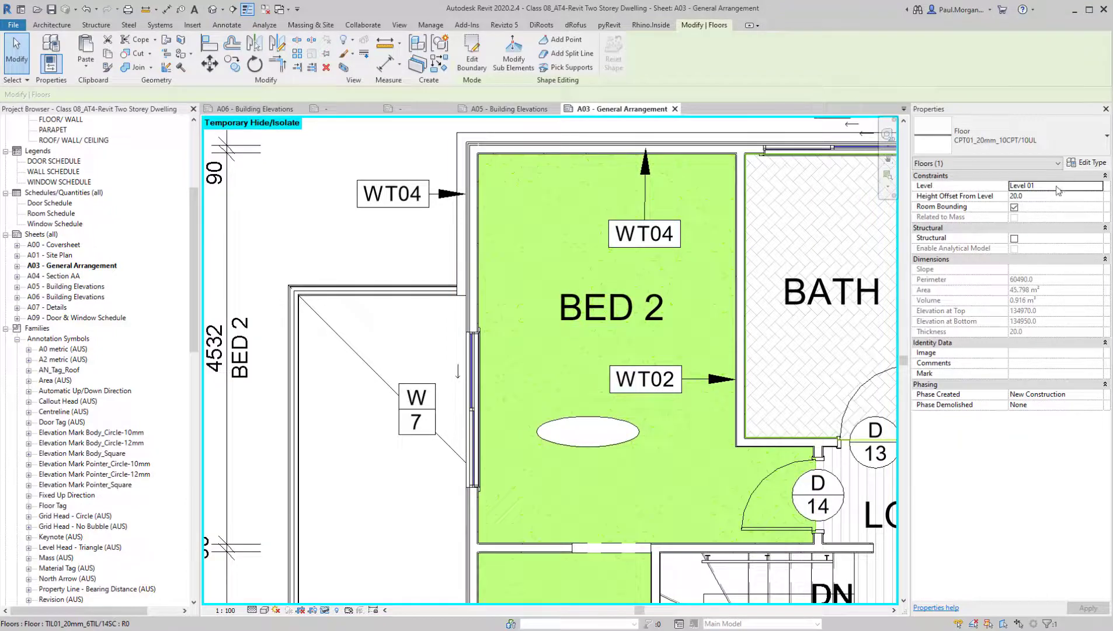
pyautogui.click(1086, 163)
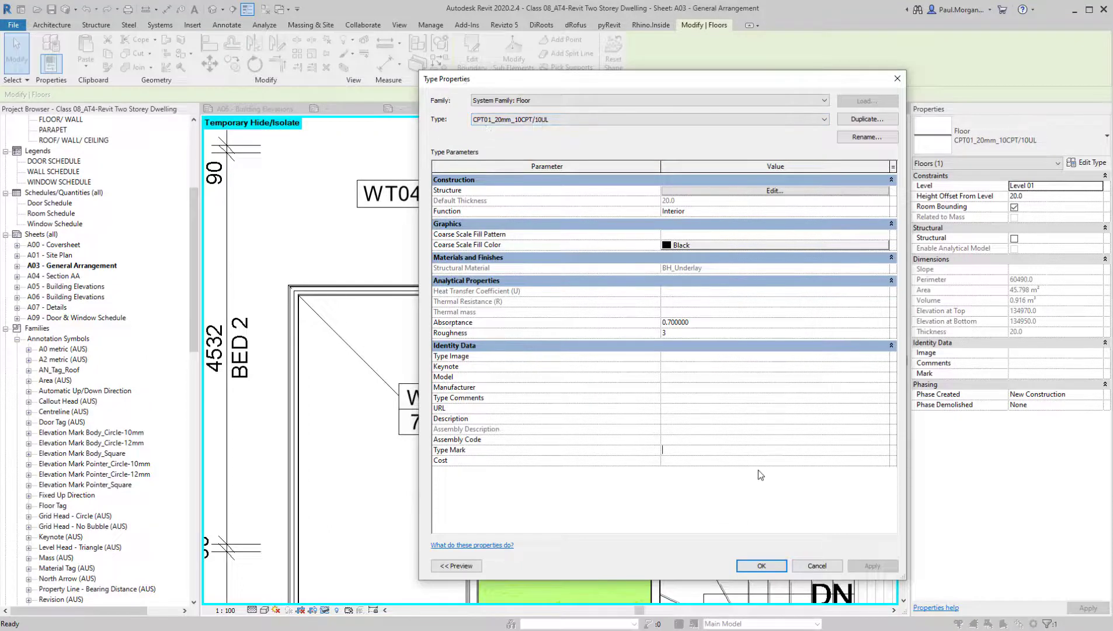
pyautogui.write('cpt01')
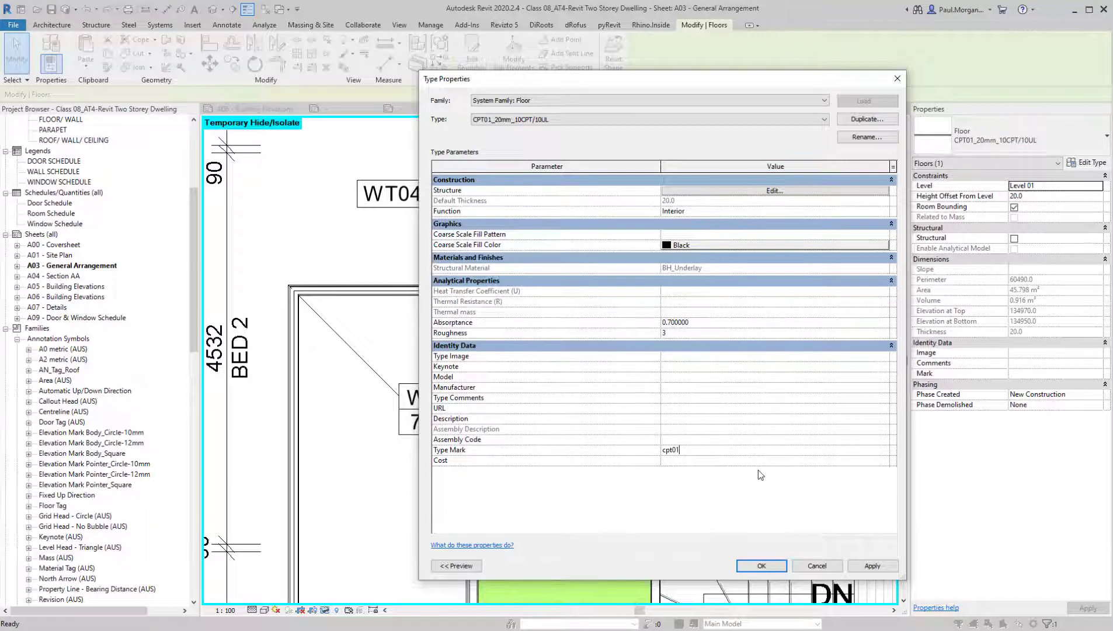
pyautogui.press('BackSpace')
pyautogui.press('BackSpace')
pyautogui.press('BackSpace')
pyautogui.press('BackSpace')
pyautogui.press('BackSpace')
pyautogui.write('cpt01')
pyautogui.click(691, 452)
pyautogui.press('Return')
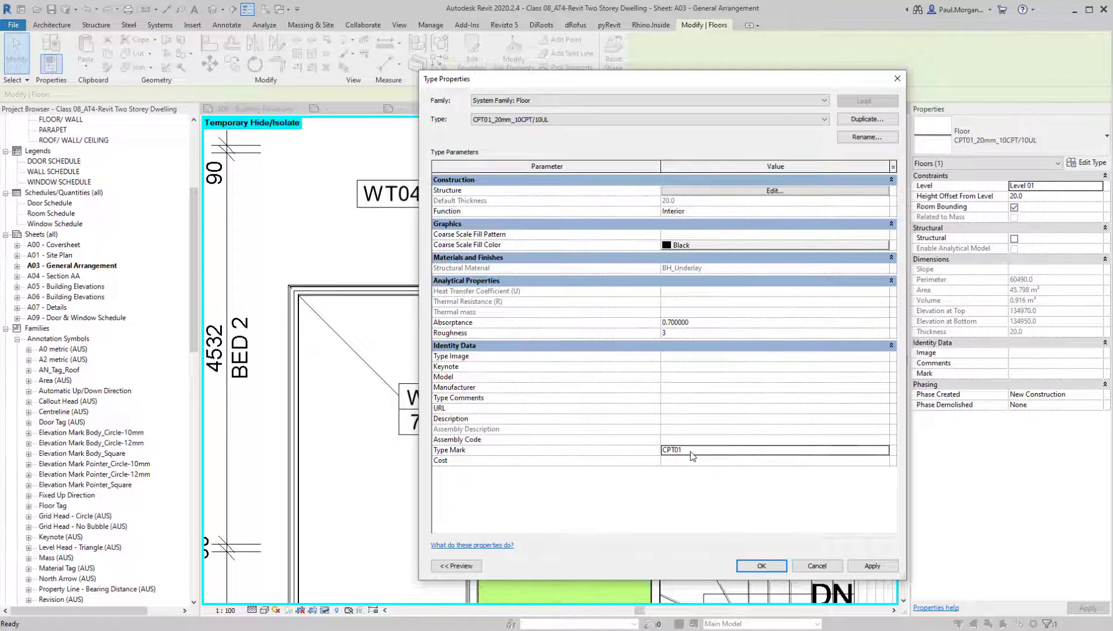
pyautogui.click(765, 568)
pyautogui.press('Escape')
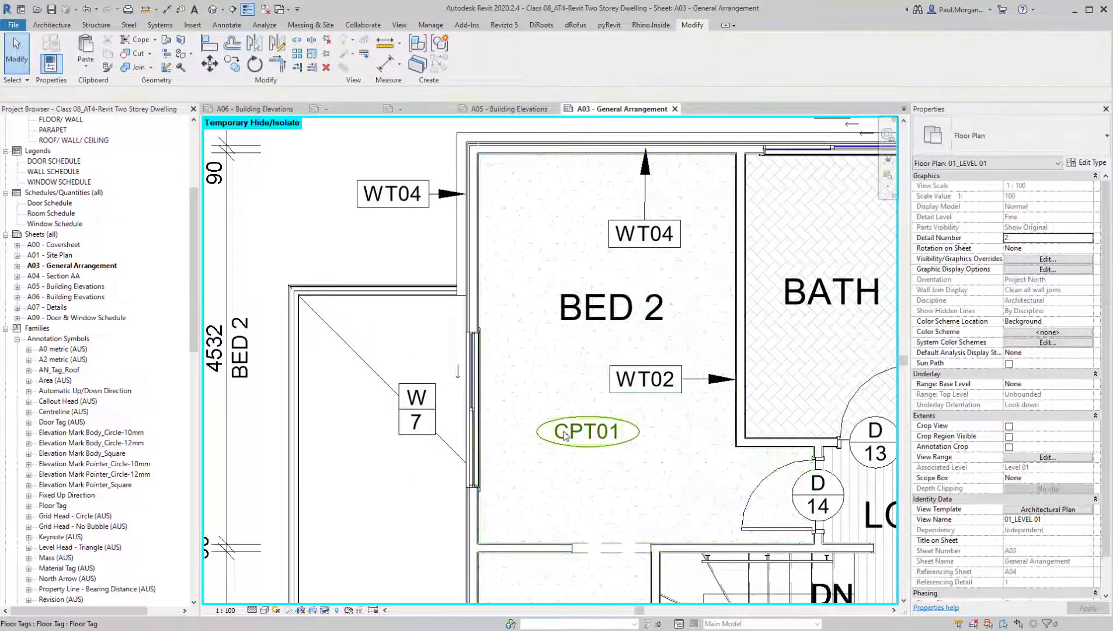
# Move the Bed 2 floor tag directly below the room name
pyautogui.click(587, 446)
pyautogui.keyDown('ctrl'); pyautogui.moveTo(603, 366); pyautogui.dragTo(610, 355); pyautogui.keyUp('ctrl')
# Change the Bed 2 floor tag's value to CARPET directly on the plan and accept the type parameter change
pyautogui.click(610, 341)
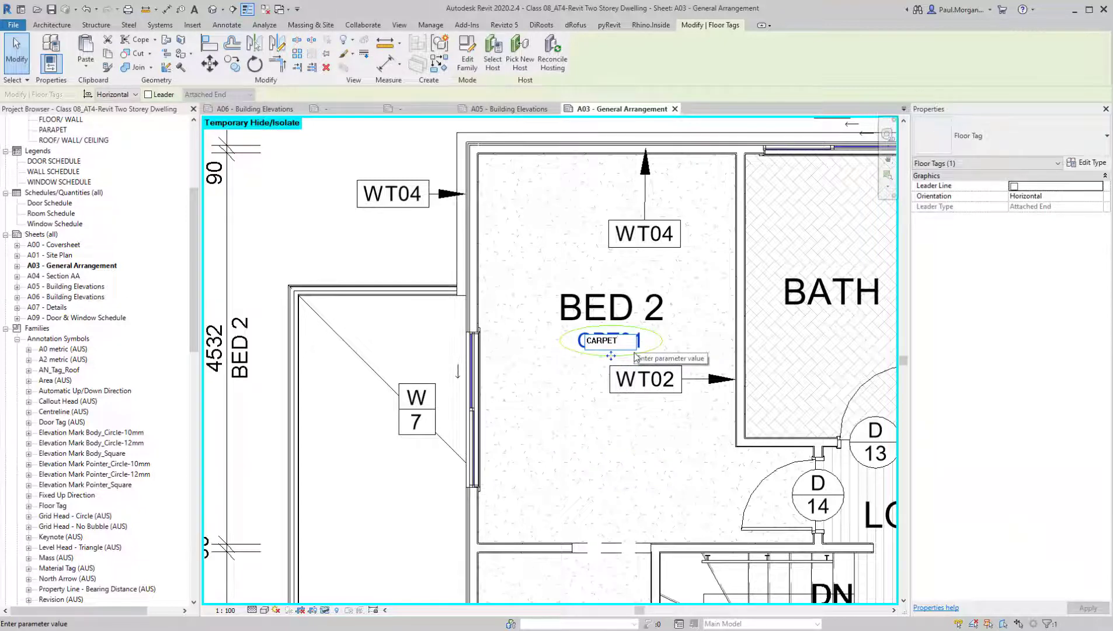
pyautogui.click(631, 461)
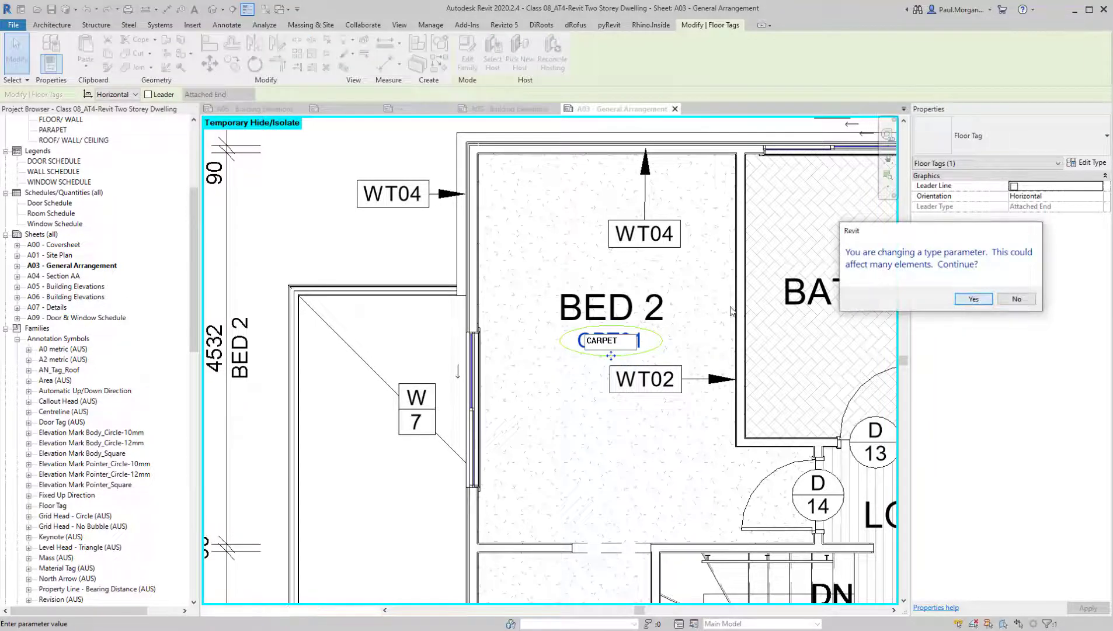
pyautogui.click(972, 300)
pyautogui.click(630, 490)
pyautogui.scroll(-2, 630, 490)
pyautogui.scroll(-1, 630, 490)
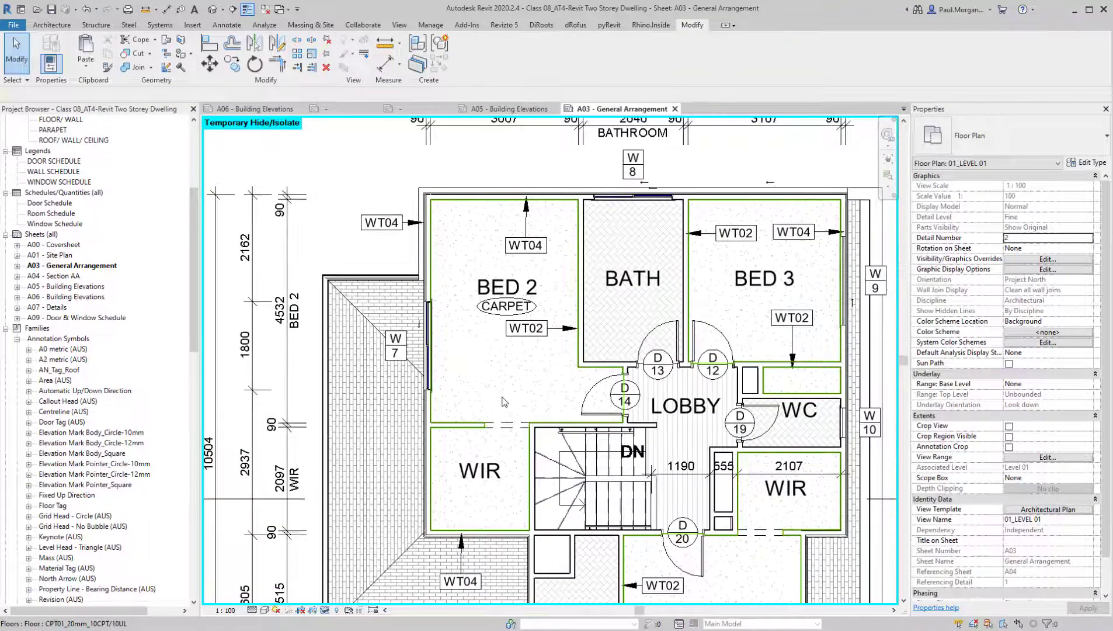
# Restore the Type Mark of Bed 2's carpet floor type to CPT01 through its type properties
pyautogui.scroll(4, 512, 270)
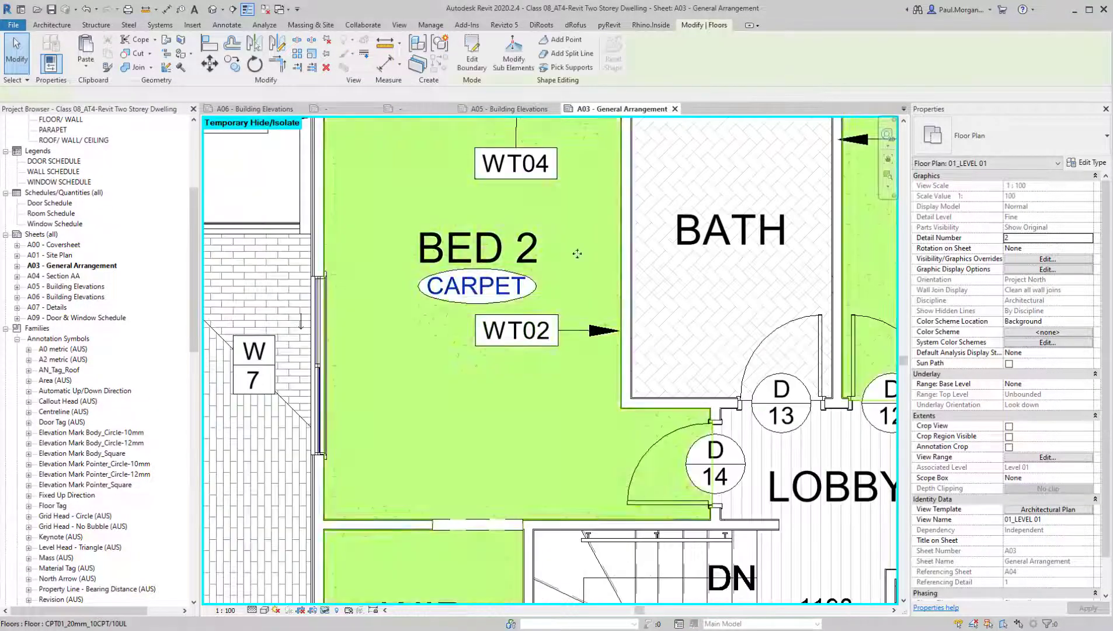
pyautogui.click(576, 251)
pyautogui.click(1086, 163)
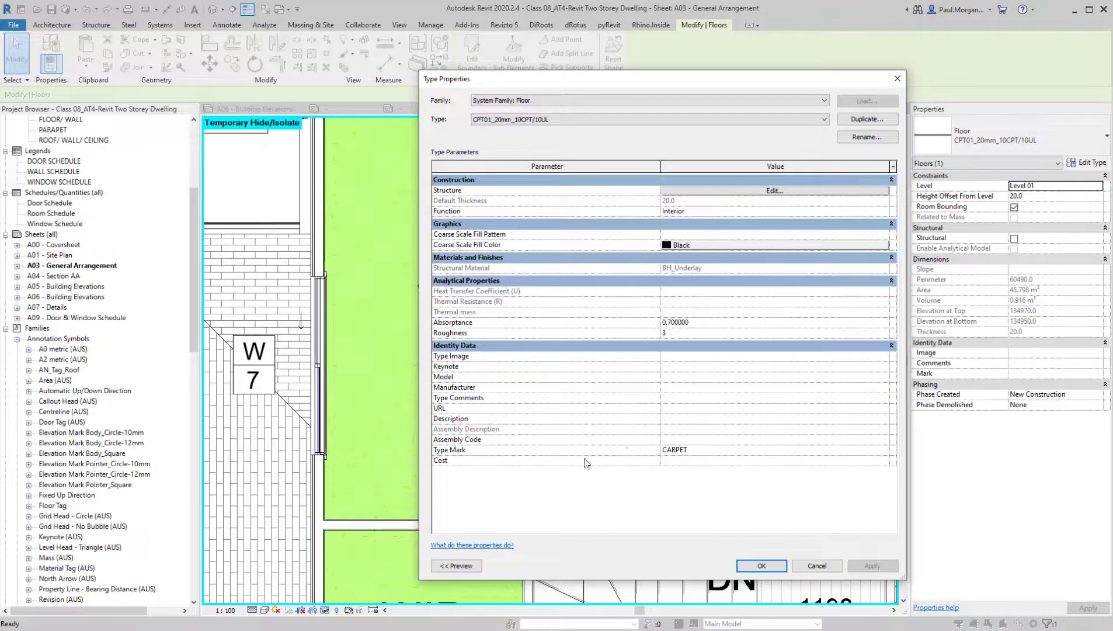
pyautogui.click(736, 453)
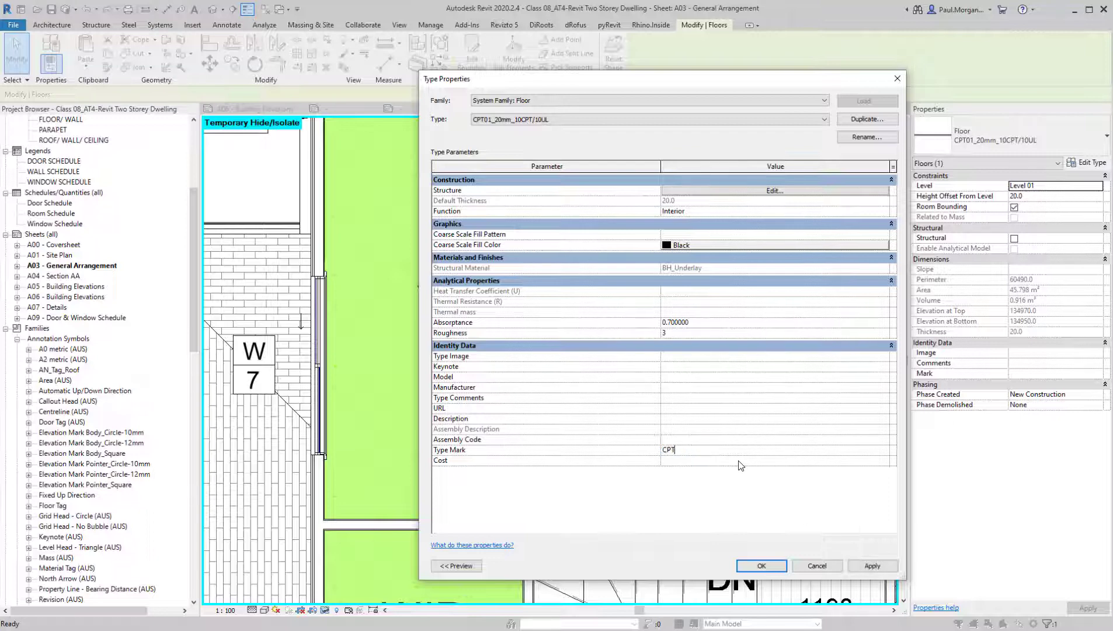
pyautogui.click(762, 566)
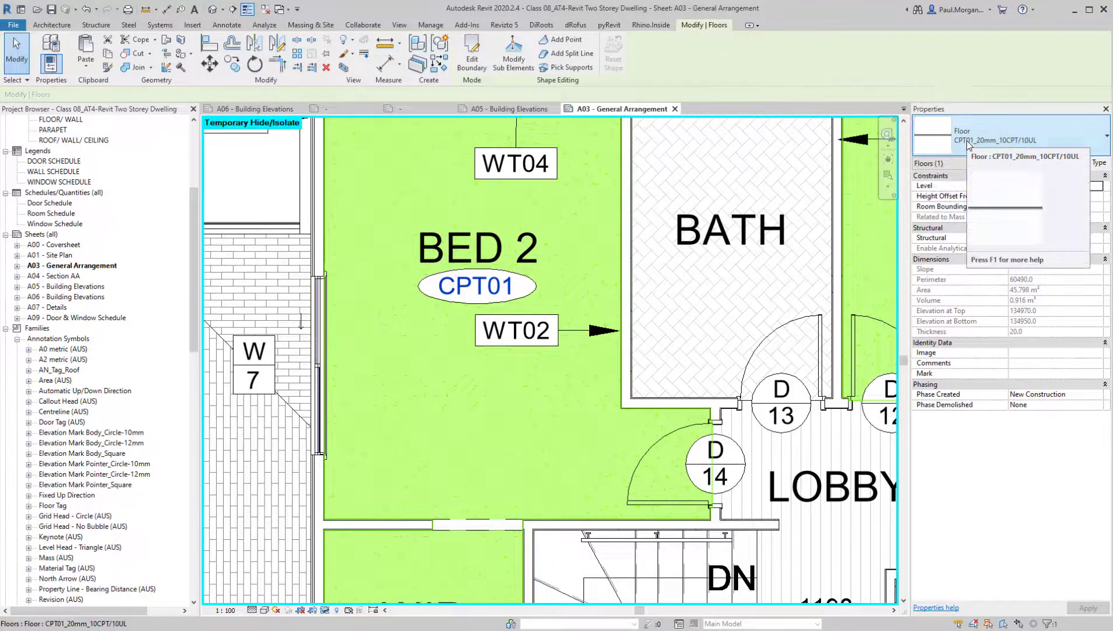
# Move Bed 2's WT02 wall tag up beneath the WT04 tag and adjust the WT04 leader's end at the wall
pyautogui.scroll(-2, 608, 436)
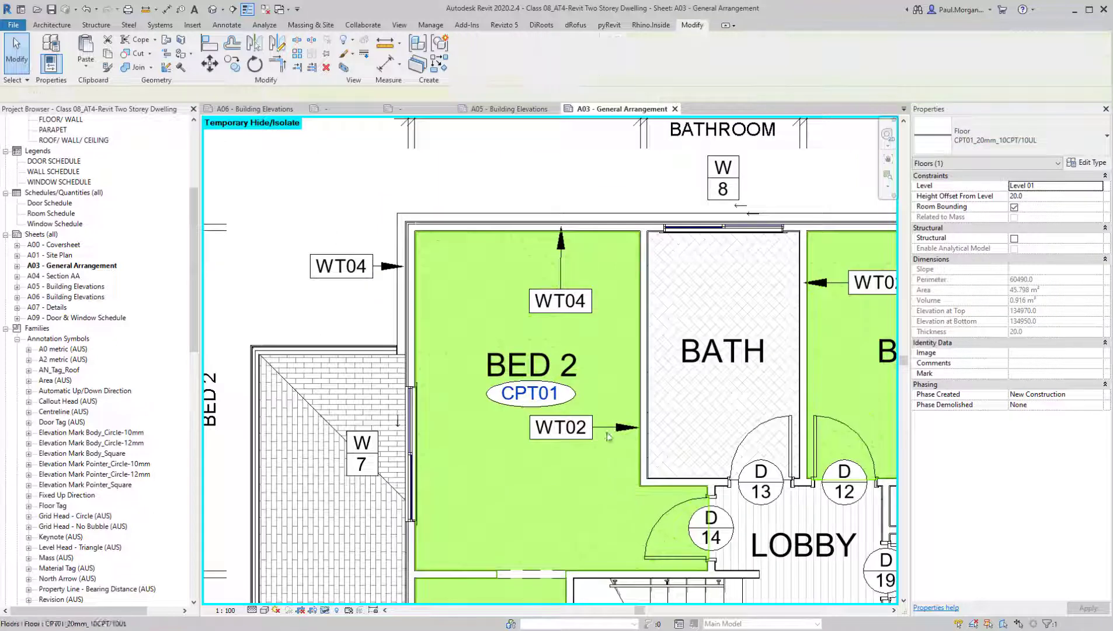
pyautogui.click(606, 427)
pyautogui.moveTo(605, 428); pyautogui.dragTo(608, 328)
pyautogui.click(561, 266)
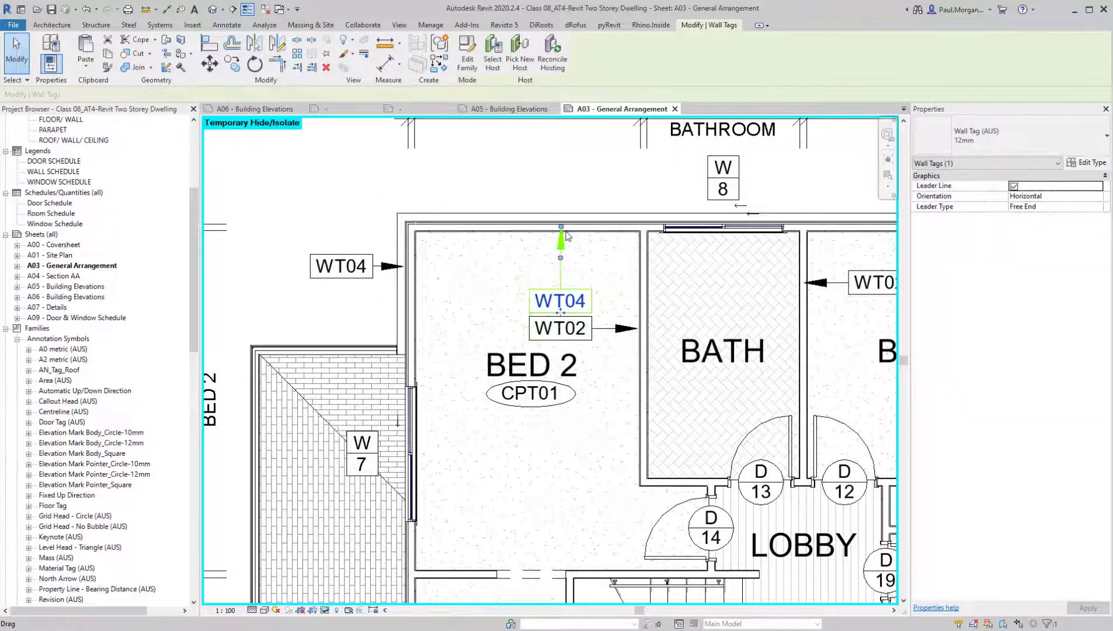
pyautogui.moveTo(564, 230); pyautogui.dragTo(564, 231)
pyautogui.press('Escape')
# Tag the Lobby and Bath floors by category without leaders, placing each tag below its room name
pyautogui.moveTo(606, 491); pyautogui.dragTo(535, 398, button='middle')
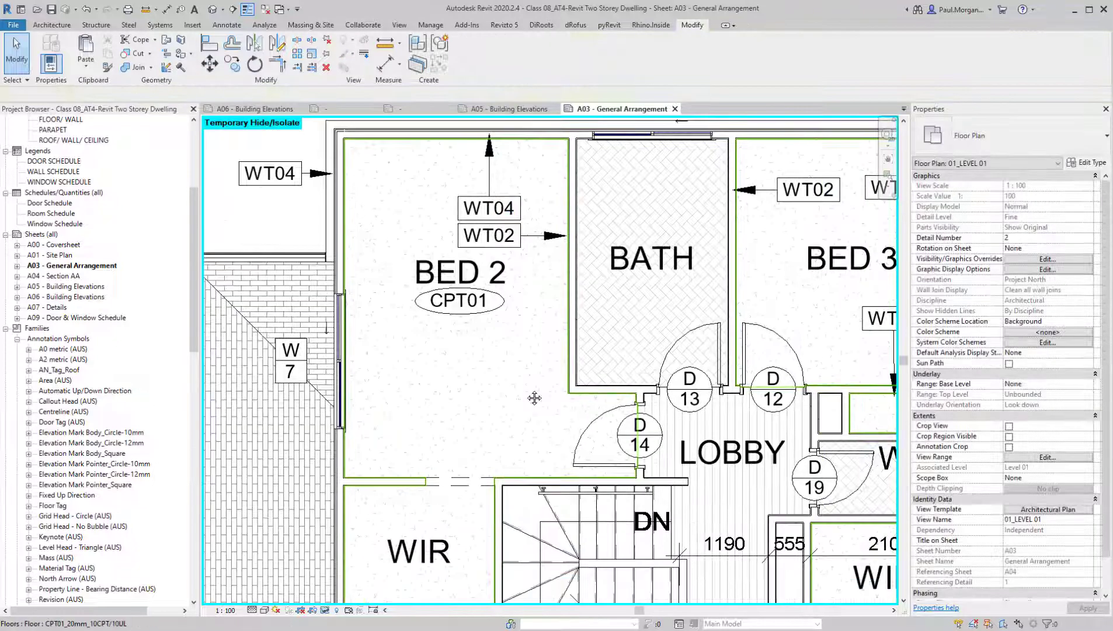
pyautogui.scroll(-2, 534, 398)
pyautogui.press('t')
pyautogui.press('g')
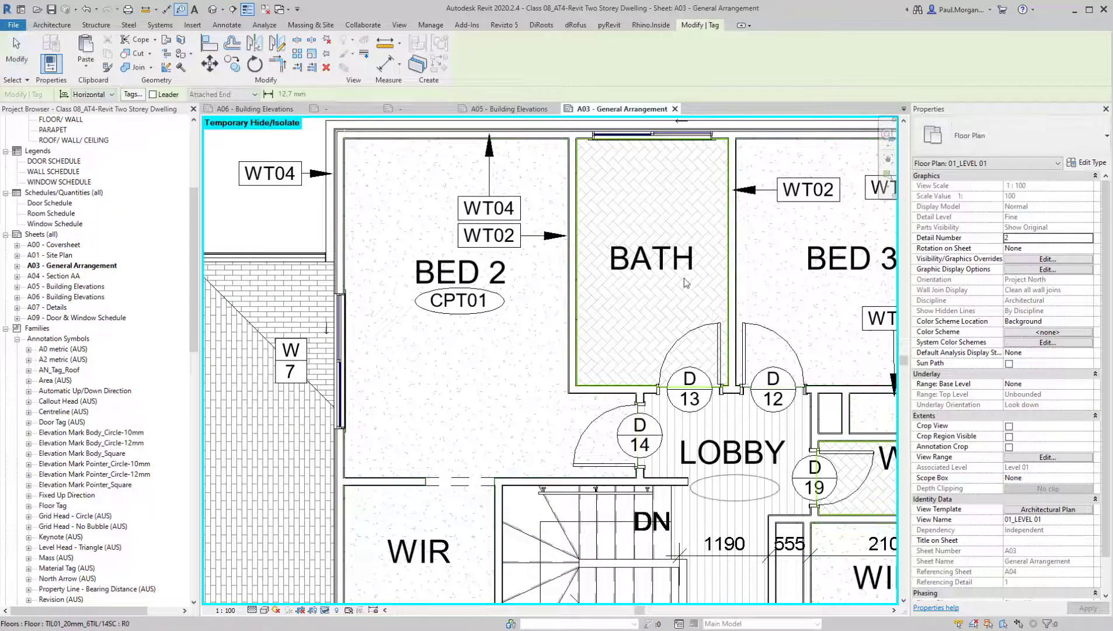
pyautogui.scroll(-3, 671, 288)
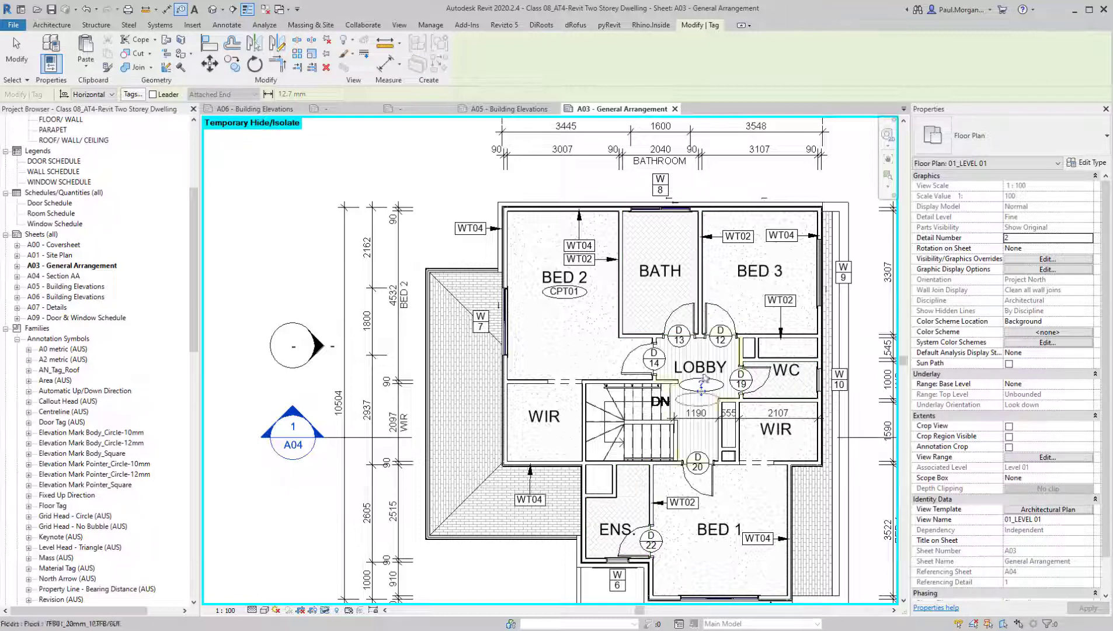
pyautogui.click(665, 307)
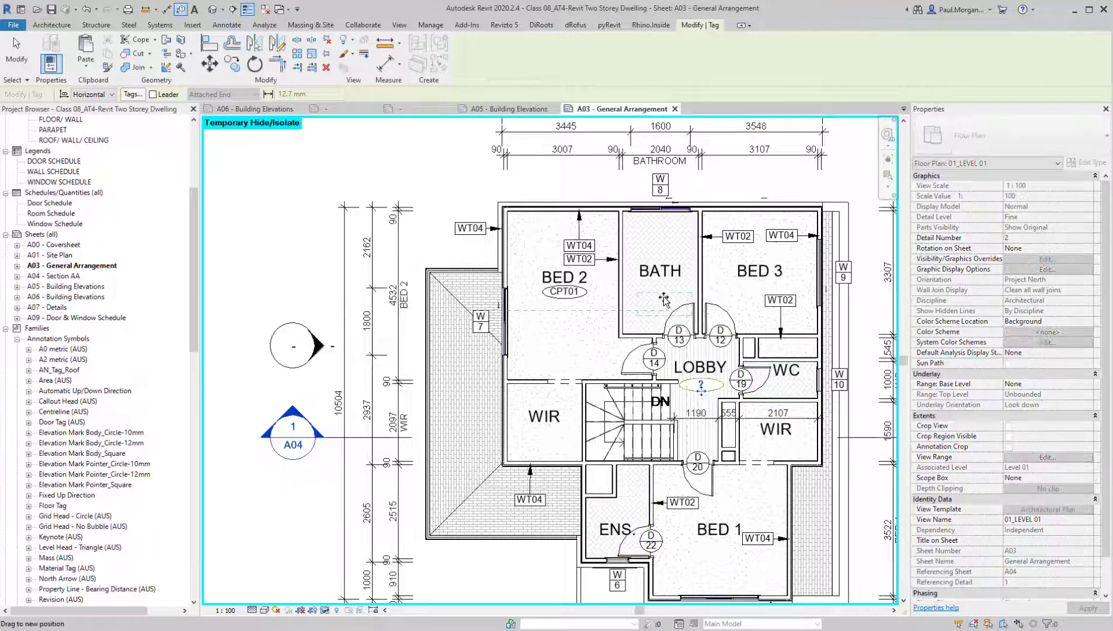
# Set the Bath floor tag's value to TIL01 on the plan and accept the type parameter change
pyautogui.scroll(4, 652, 270)
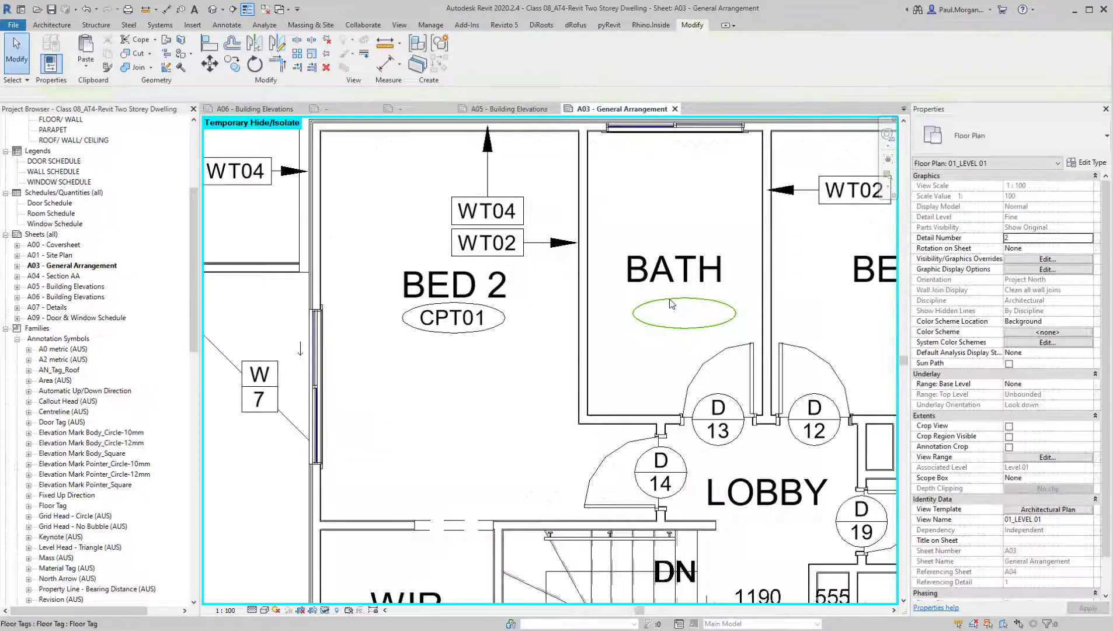
pyautogui.click(684, 314)
pyautogui.click(683, 316)
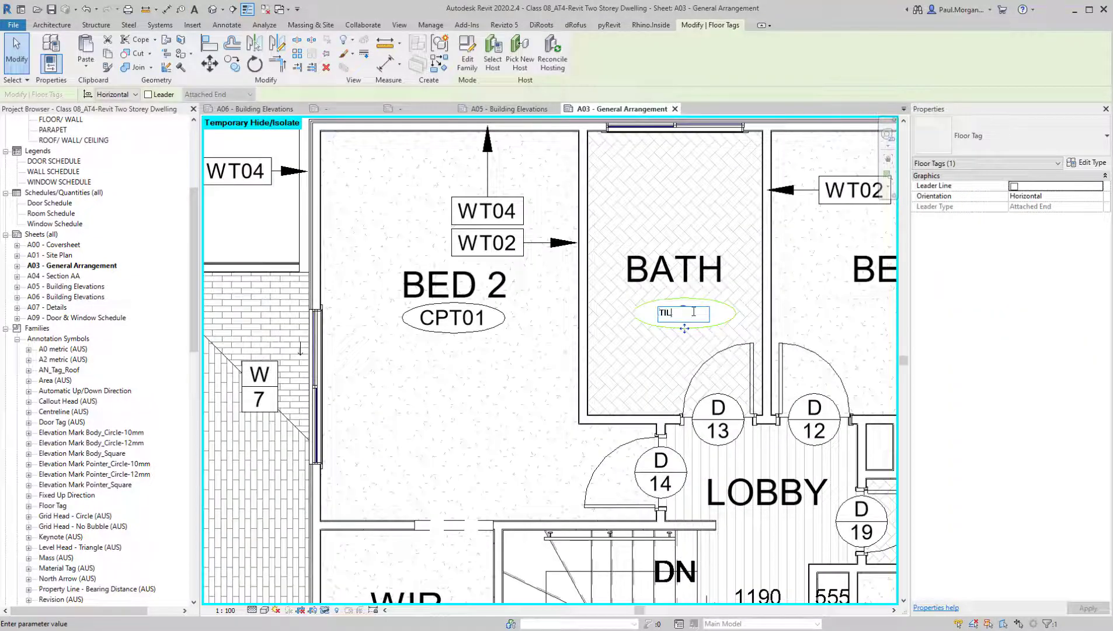
pyautogui.write('TIL01')
pyautogui.press('Return')
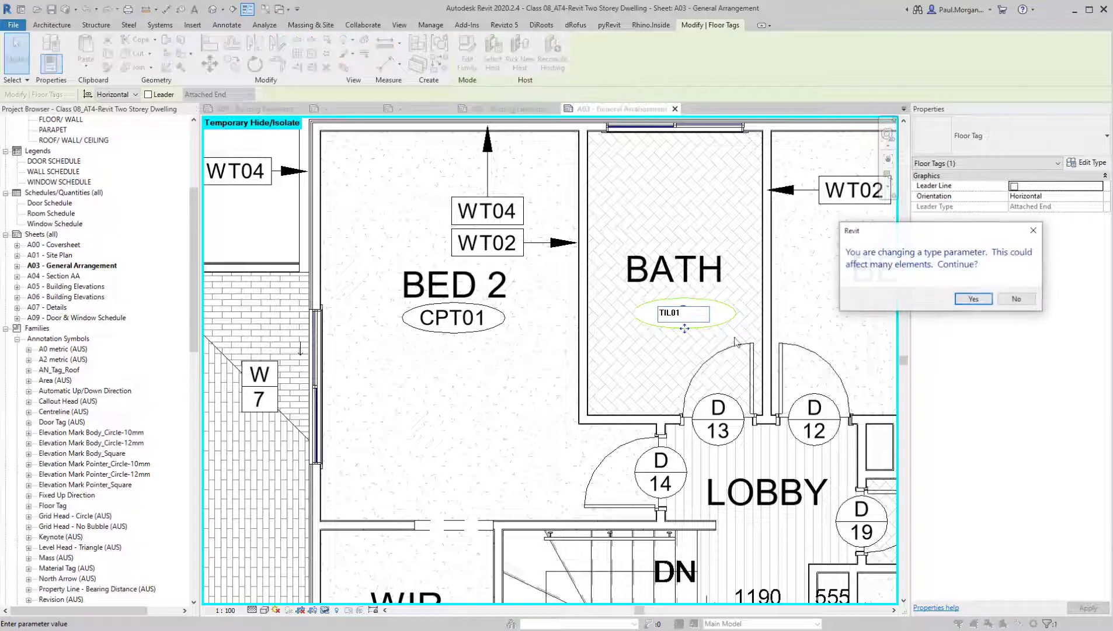
pyautogui.click(973, 300)
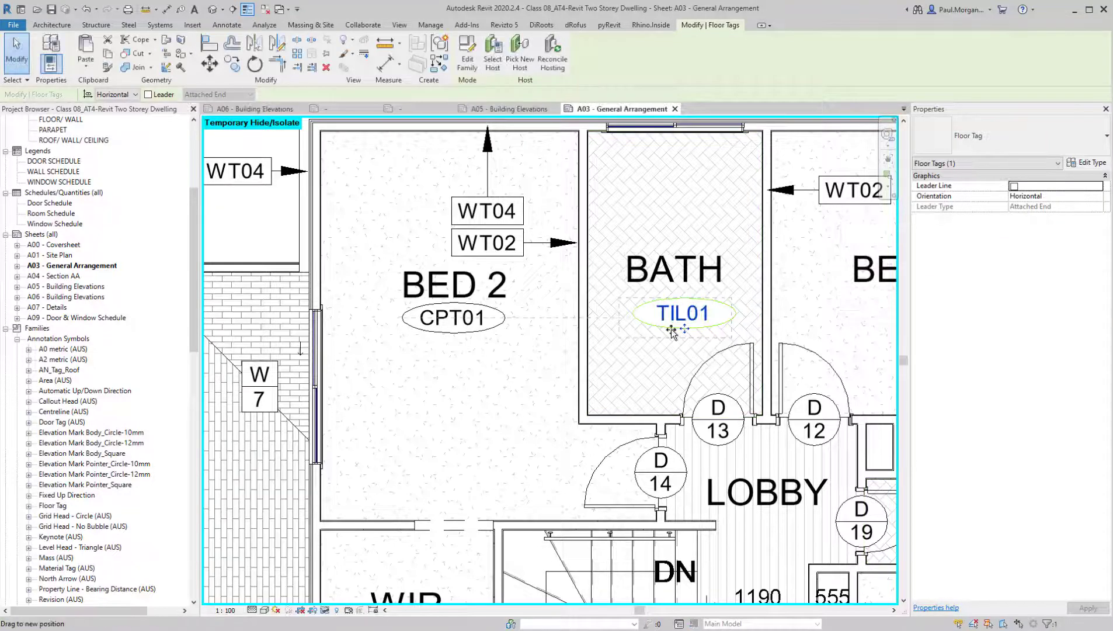
pyautogui.press('Escape')
# Tag the tiled floor again without a leader and move the tag beneath the WC room name
pyautogui.scroll(-3, 551, 186)
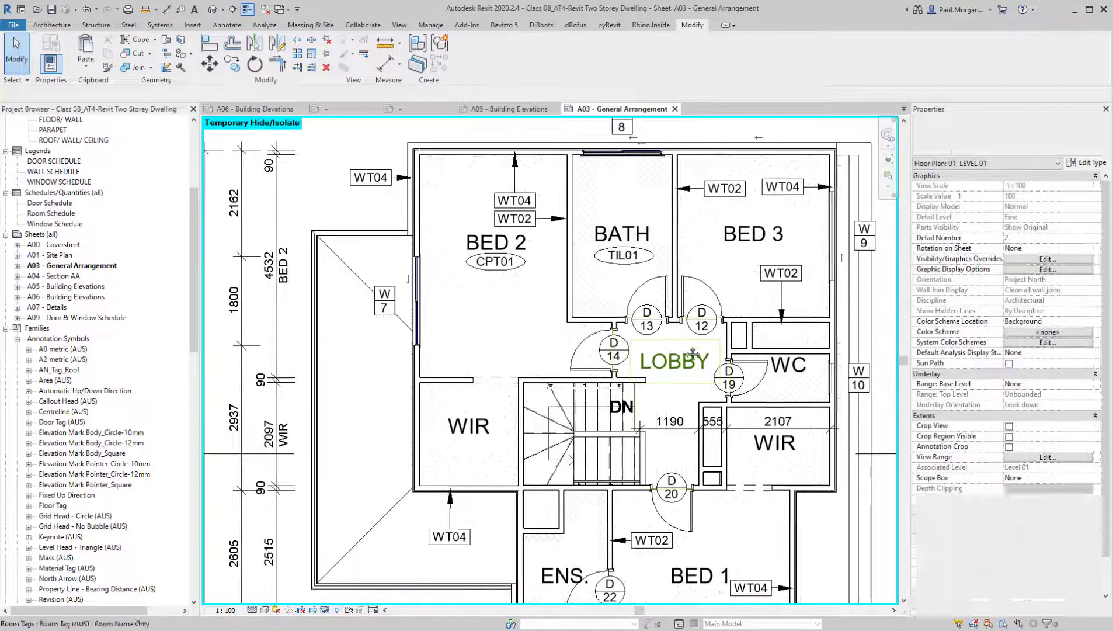
pyautogui.press('t')
pyautogui.press('g')
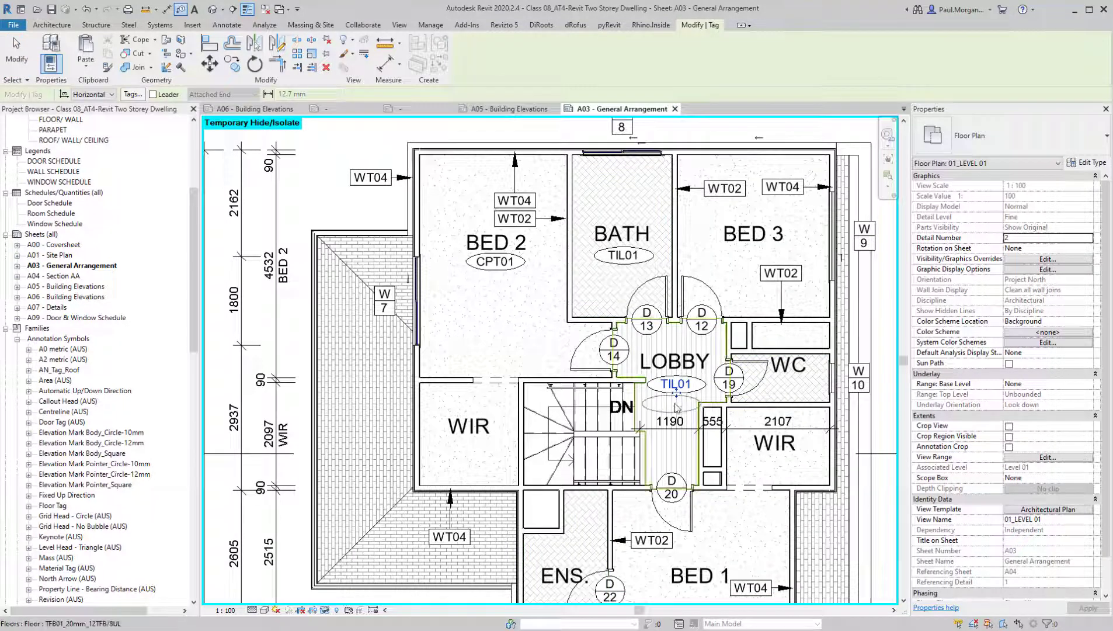
pyautogui.press('Escape')
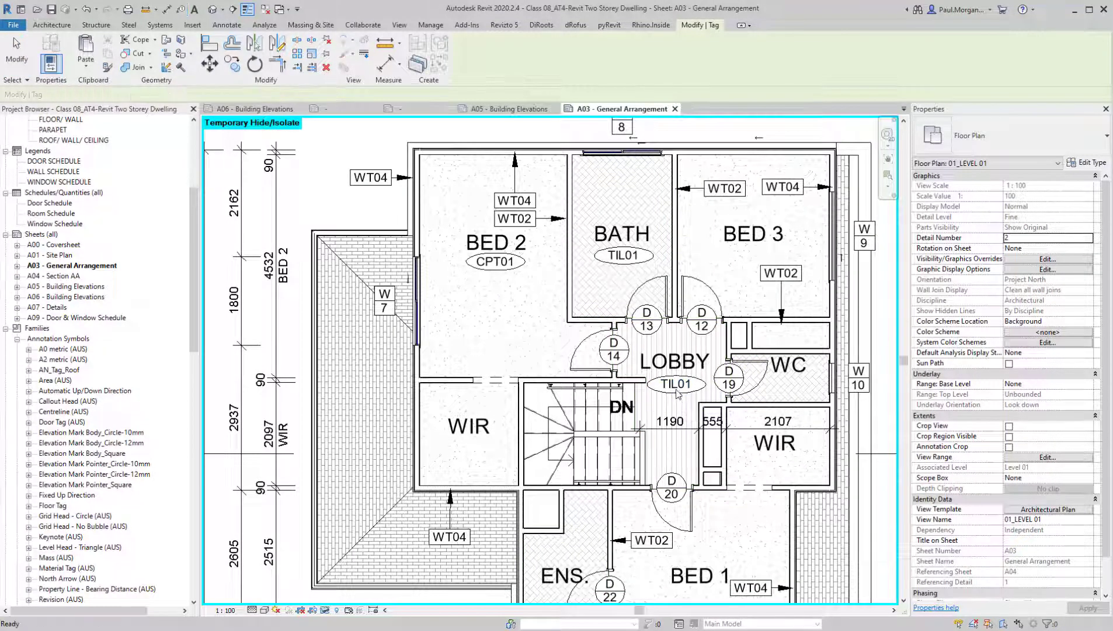
pyautogui.click(678, 393)
pyautogui.moveTo(784, 395); pyautogui.dragTo(788, 403)
pyautogui.moveTo(769, 465); pyautogui.dragTo(764, 429, button='middle')
pyautogui.press('Escape')
# Place another tag on the tiled floor and move it above the ENS. room name
pyautogui.press('t')
pyautogui.press('g')
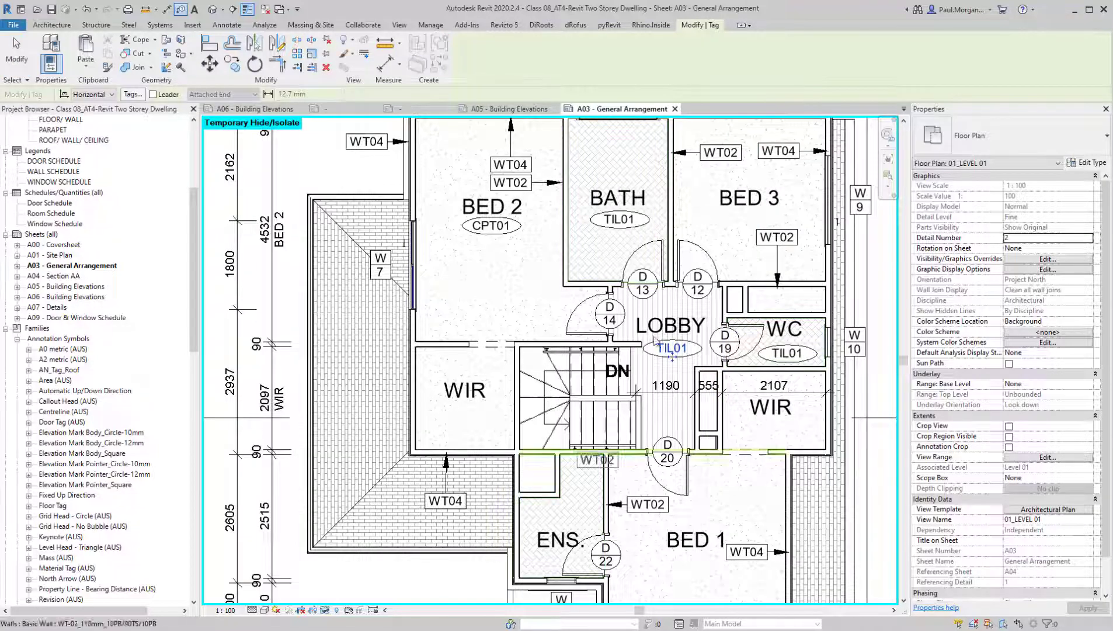
pyautogui.press('Escape')
pyautogui.click(673, 350)
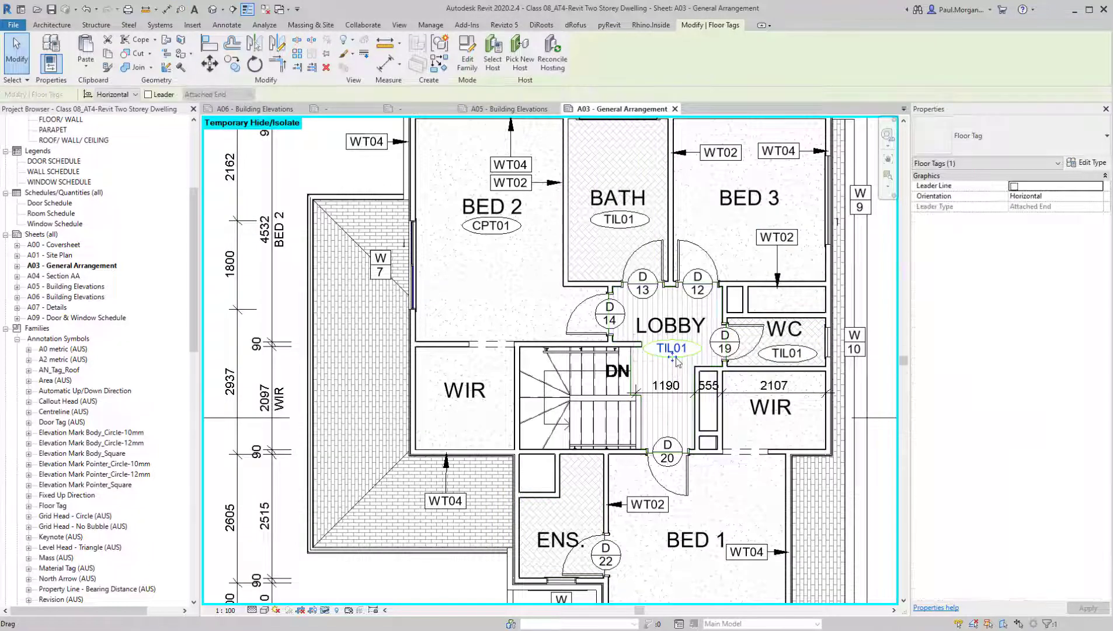
pyautogui.moveTo(569, 524); pyautogui.dragTo(564, 522)
pyautogui.press('Escape')
# Tag the Bed 1 carpet floor by category without a leader
pyautogui.moveTo(675, 539); pyautogui.dragTo(667, 471, button='middle')
pyautogui.scroll(-1, 667, 471)
pyautogui.click(663, 468)
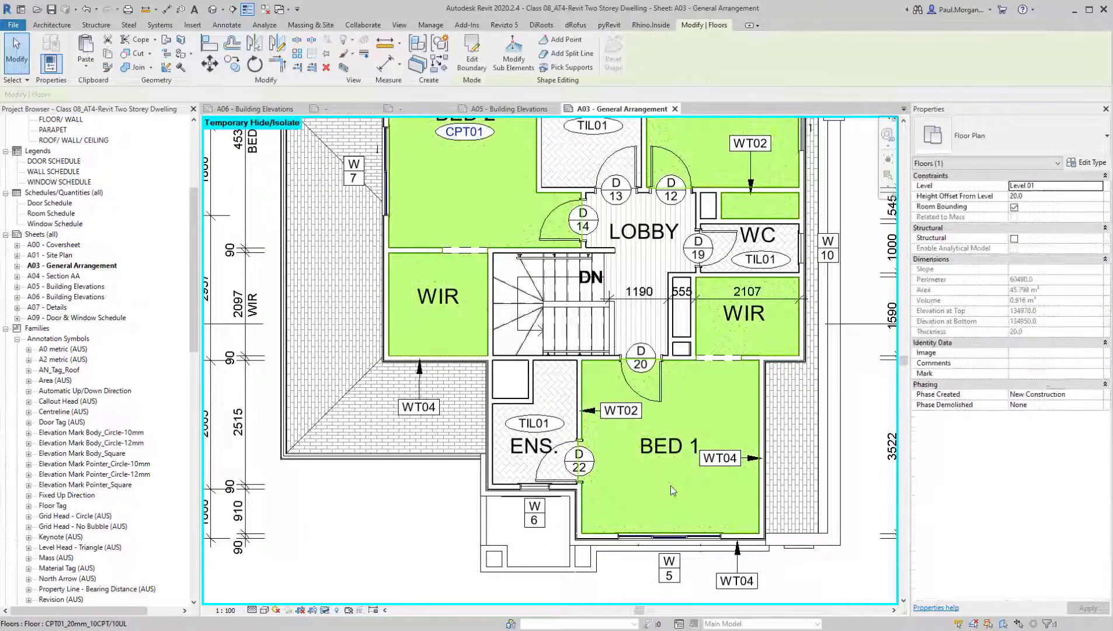
pyautogui.moveTo(692, 212); pyautogui.dragTo(695, 240, button='middle')
pyautogui.press('t')
pyautogui.press('g')
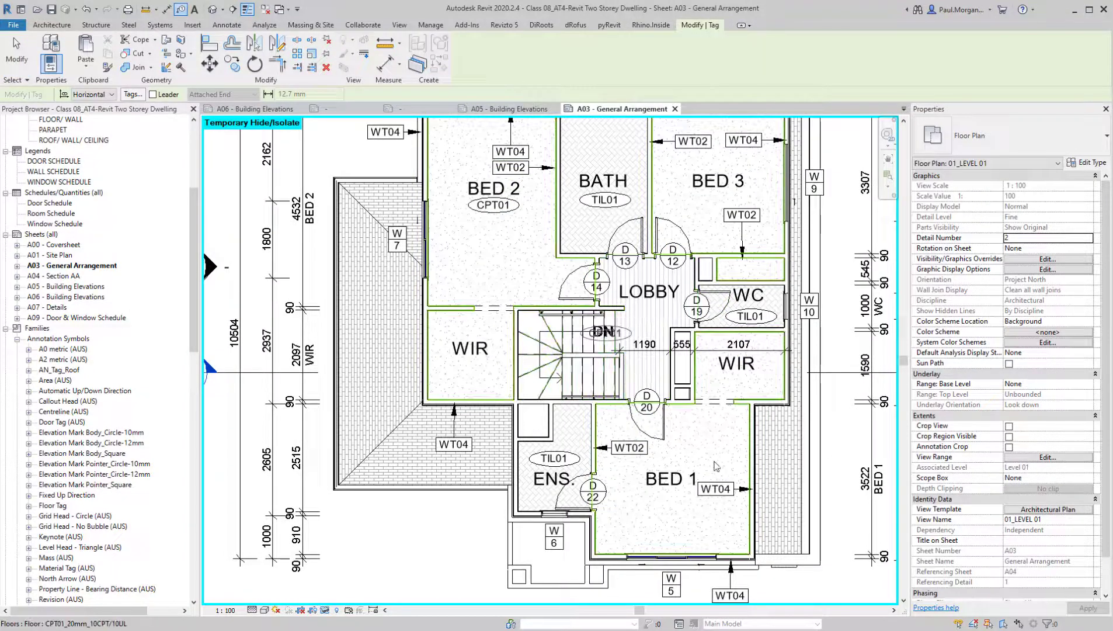
pyautogui.click(605, 332)
pyautogui.press('Escape')
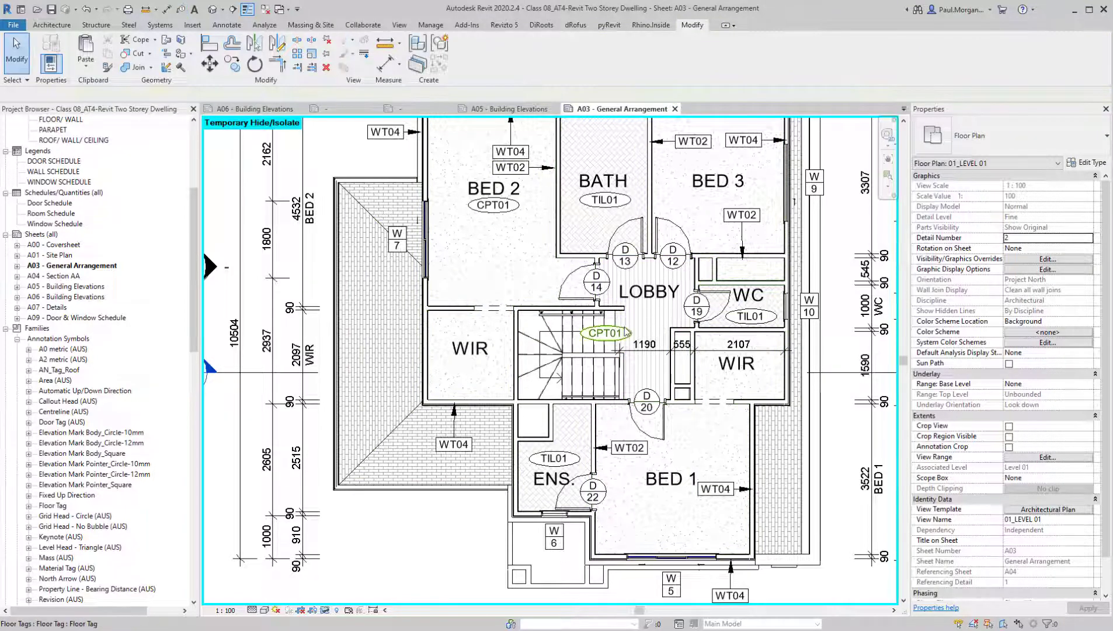
# Move the carpet floor tag from the stairs to directly beneath the BED 1 room name
pyautogui.click(608, 345)
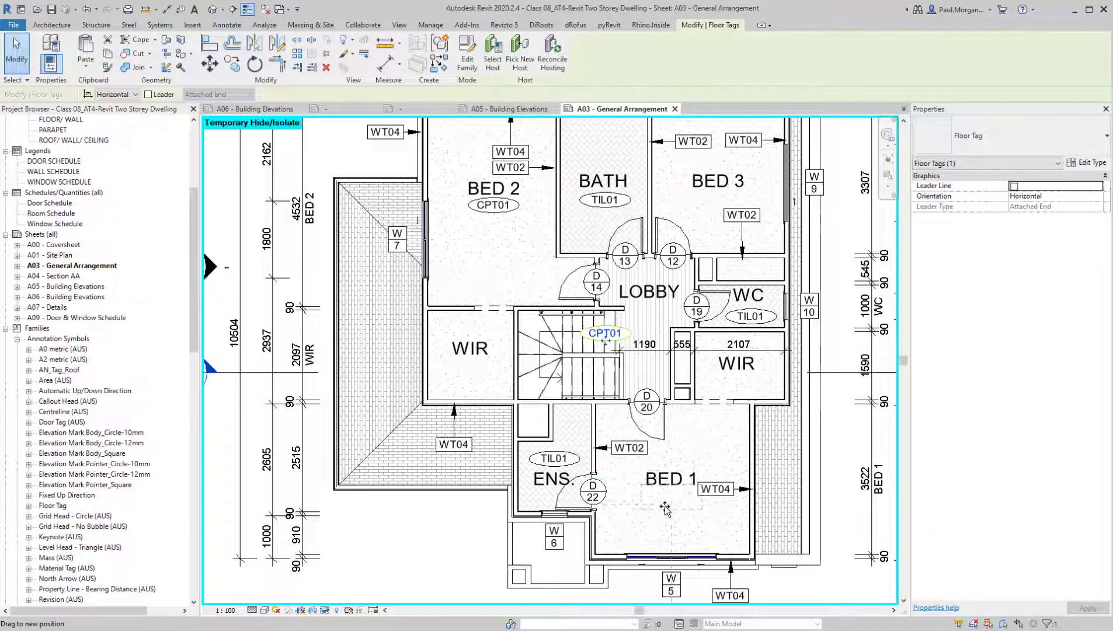
pyautogui.moveTo(667, 510); pyautogui.dragTo(685, 516)
pyautogui.scroll(5, 666, 506)
pyautogui.click(694, 534)
pyautogui.scroll(-3, 699, 528)
pyautogui.moveTo(701, 527); pyautogui.dragTo(671, 492, button='middle')
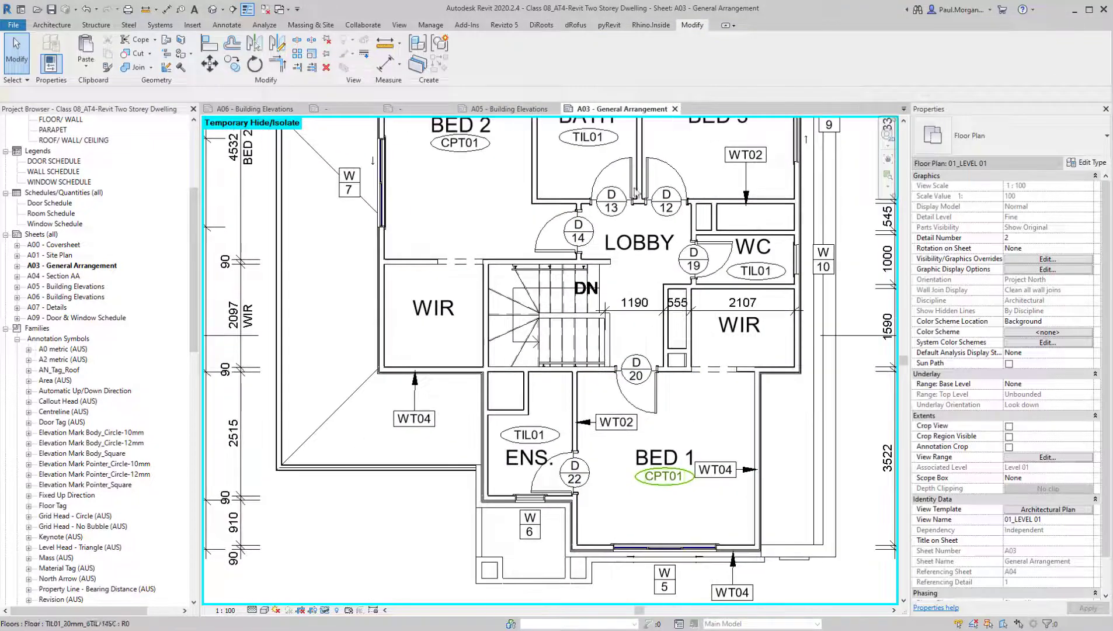
pyautogui.moveTo(706, 384); pyautogui.dragTo(690, 444, button='middle')
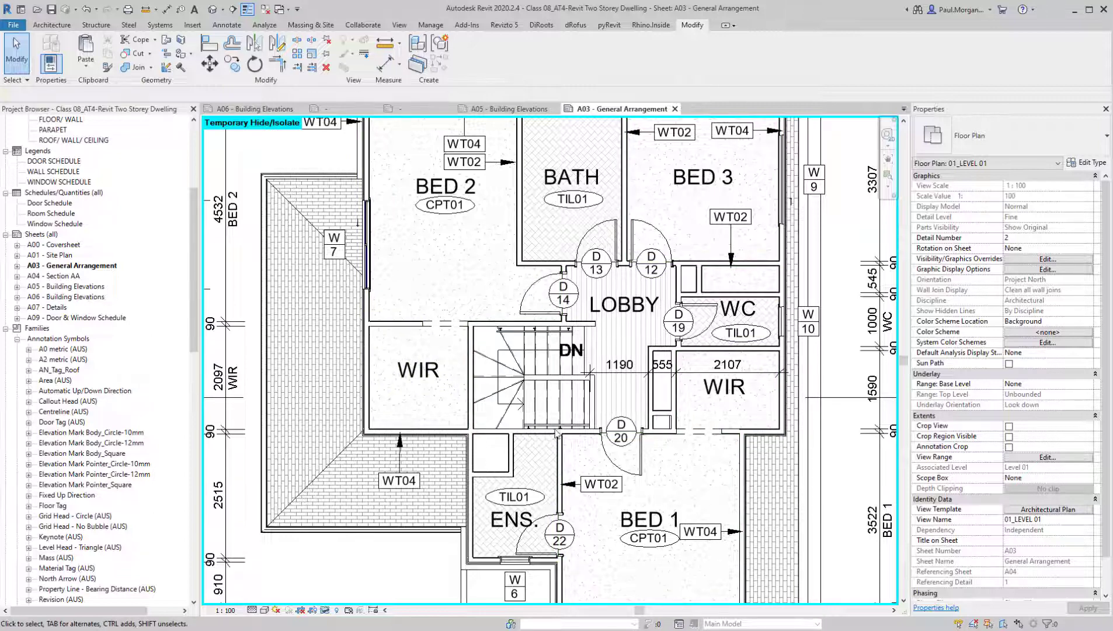
pyautogui.moveTo(821, 399); pyautogui.dragTo(826, 220, button='middle')
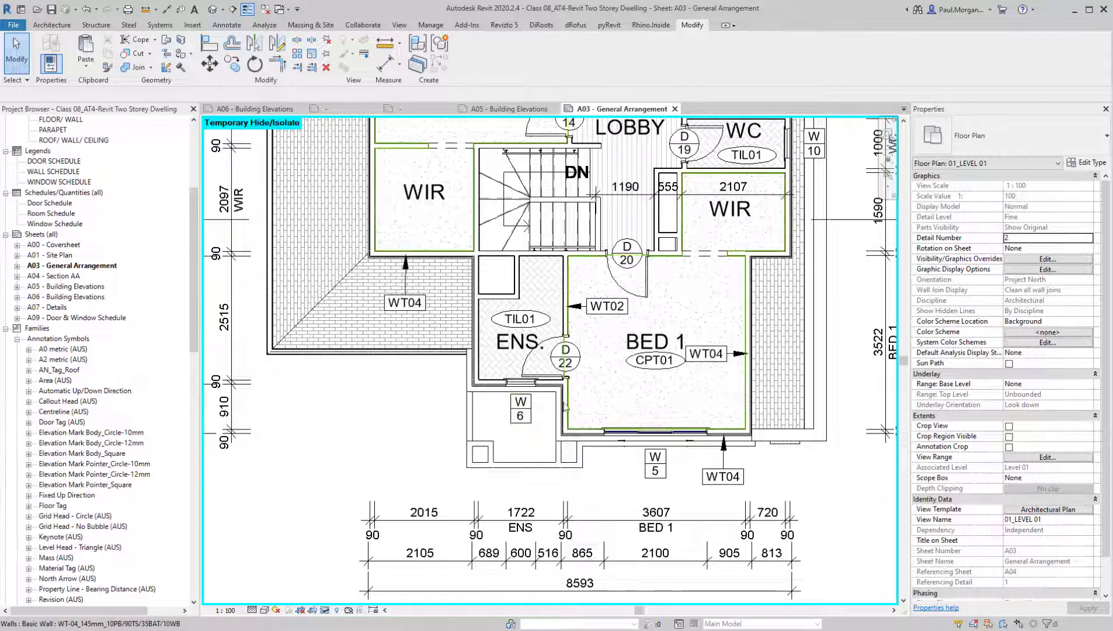
pyautogui.moveTo(631, 443); pyautogui.dragTo(614, 461, button='middle')
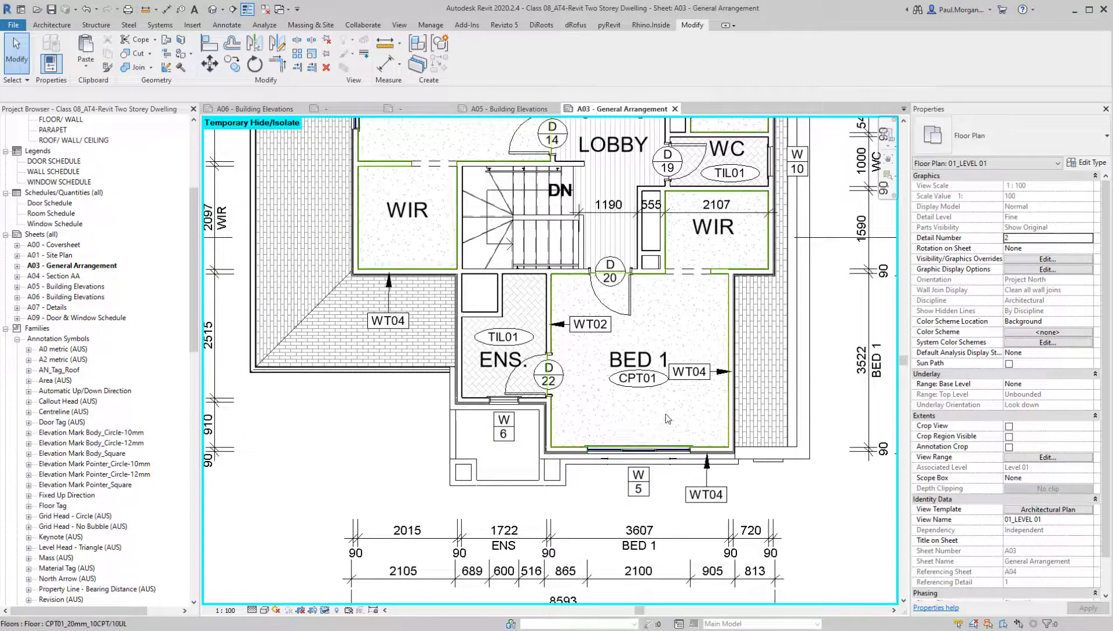
pyautogui.moveTo(720, 350); pyautogui.dragTo(692, 306, button='middle')
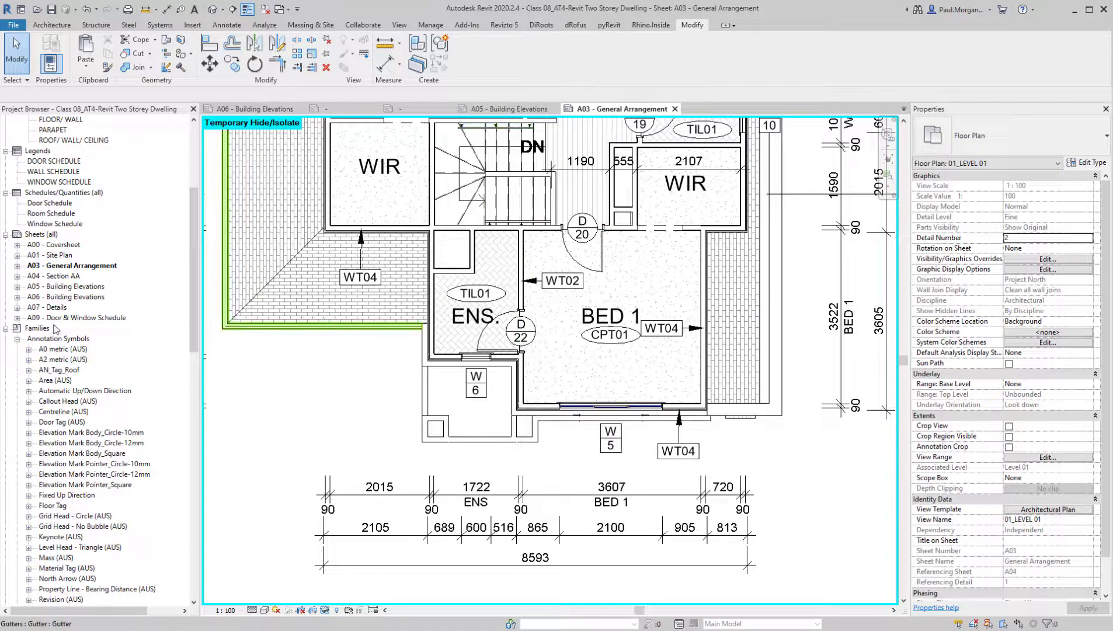
# Open the A09 - Door & Window Schedule sheet and examine the window elevations with their dimensions and tags
pyautogui.doubleClick(78, 317)
pyautogui.moveTo(528, 409); pyautogui.dragTo(543, 426, button='middle')
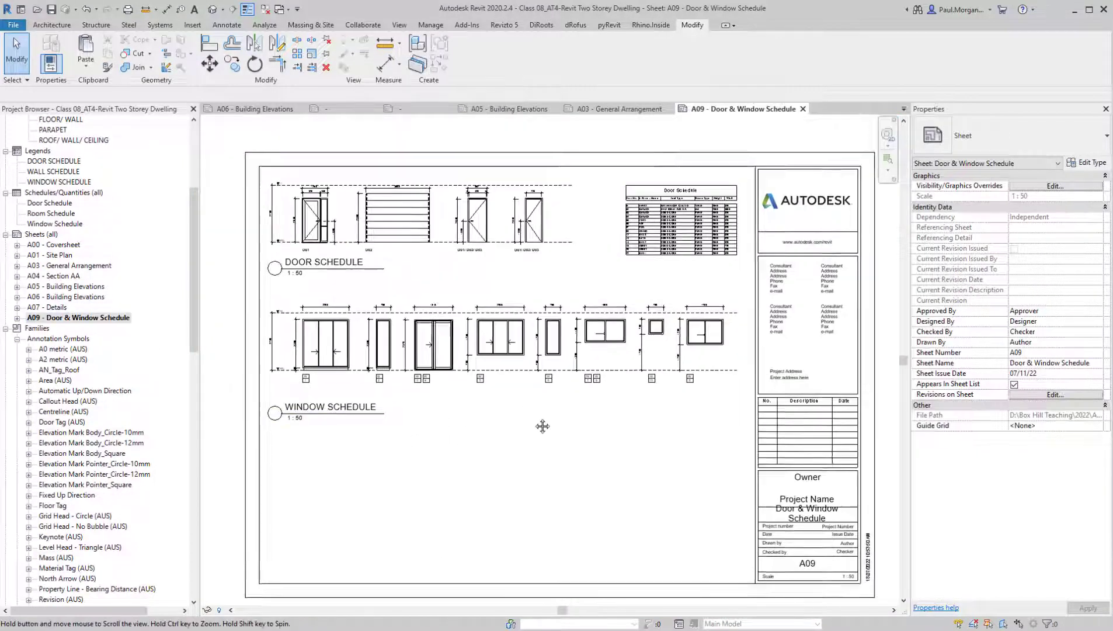
pyautogui.scroll(6, 384, 380)
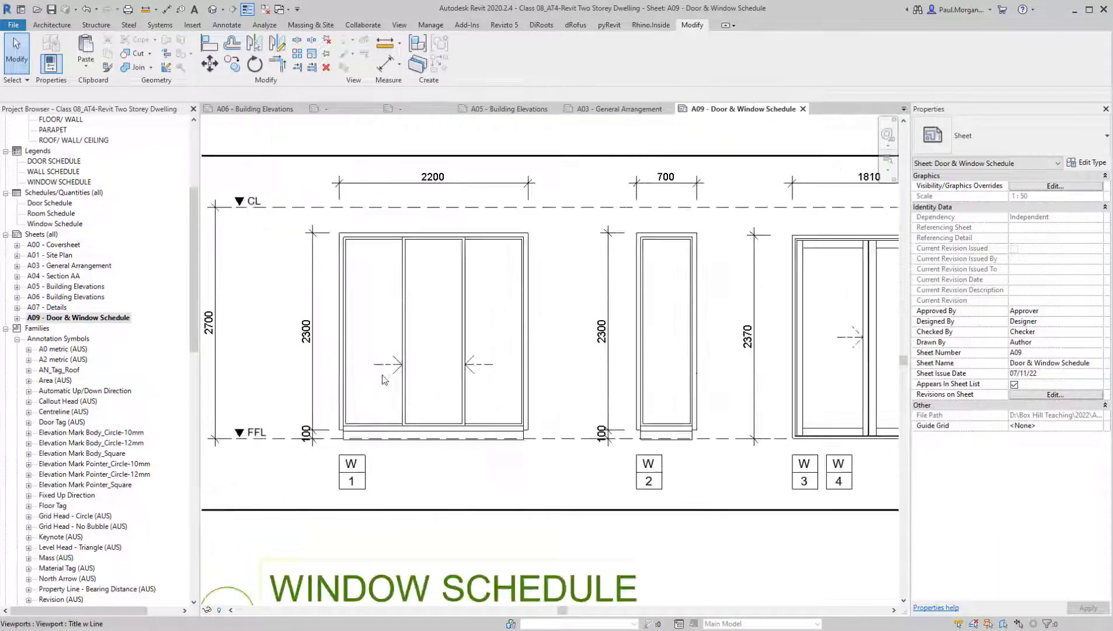
pyautogui.moveTo(811, 458); pyautogui.dragTo(788, 466, button='middle')
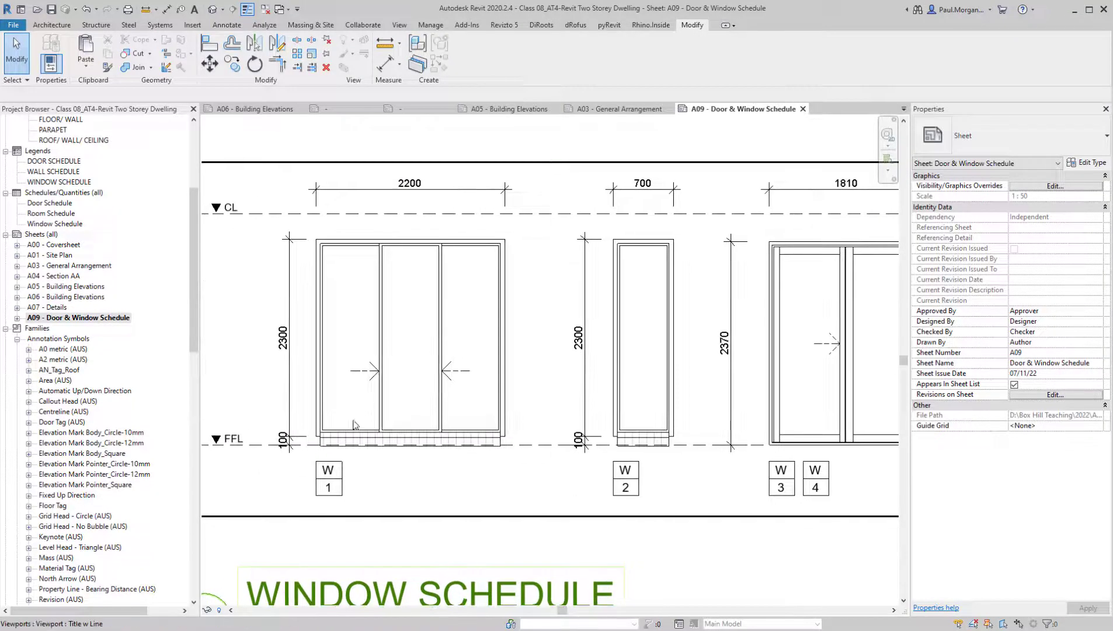
pyautogui.moveTo(551, 433); pyautogui.dragTo(215, 425, button='middle')
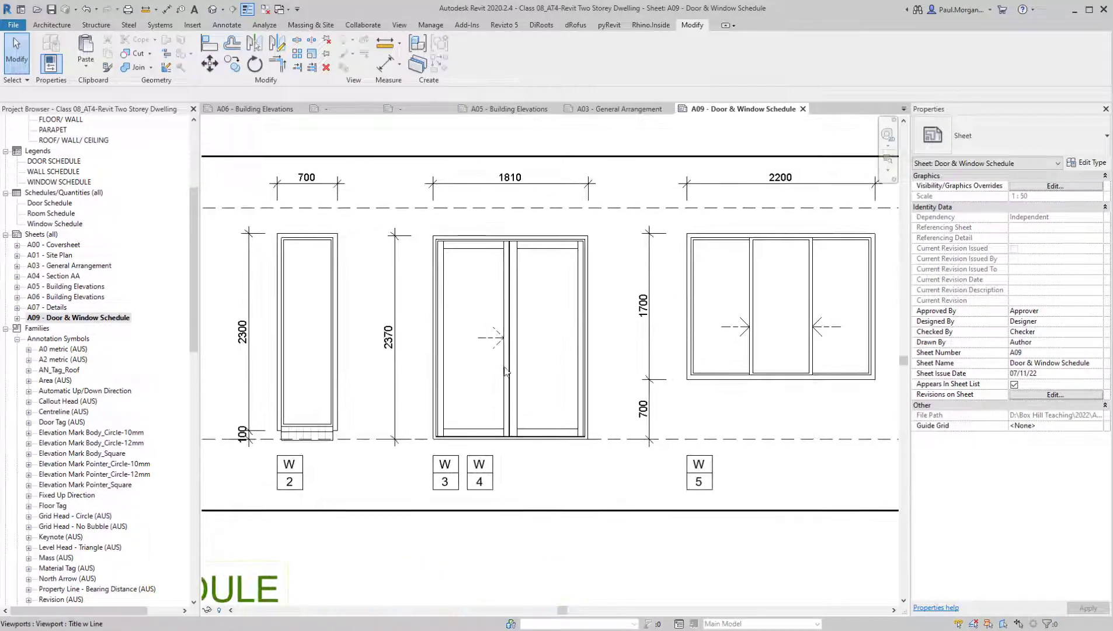
pyautogui.moveTo(719, 422); pyautogui.dragTo(664, 316, button='middle')
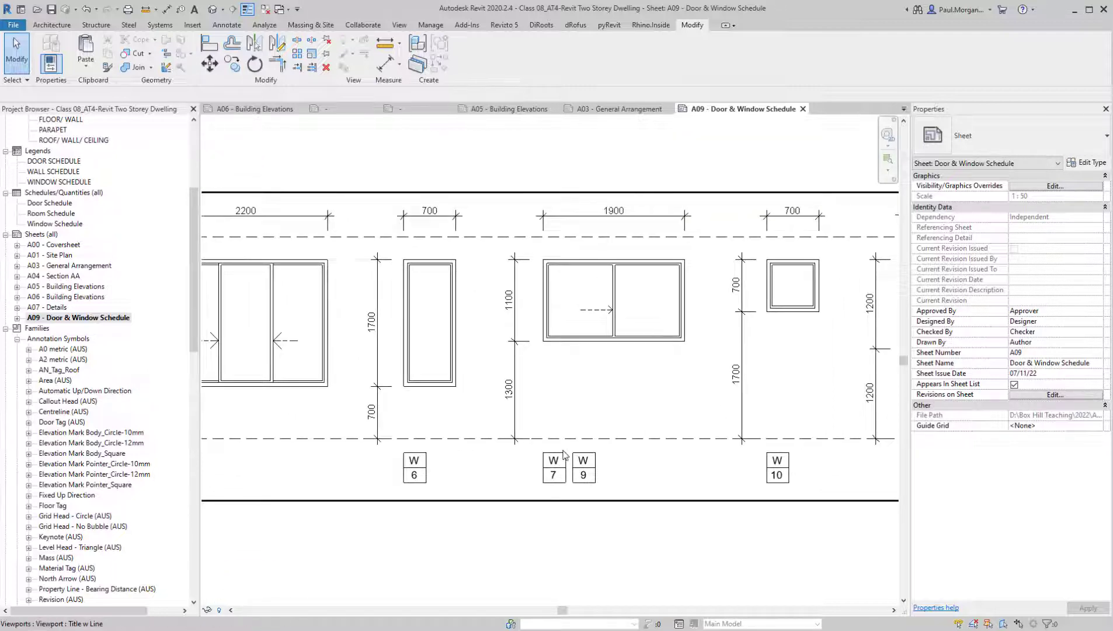
pyautogui.scroll(-2, 602, 369)
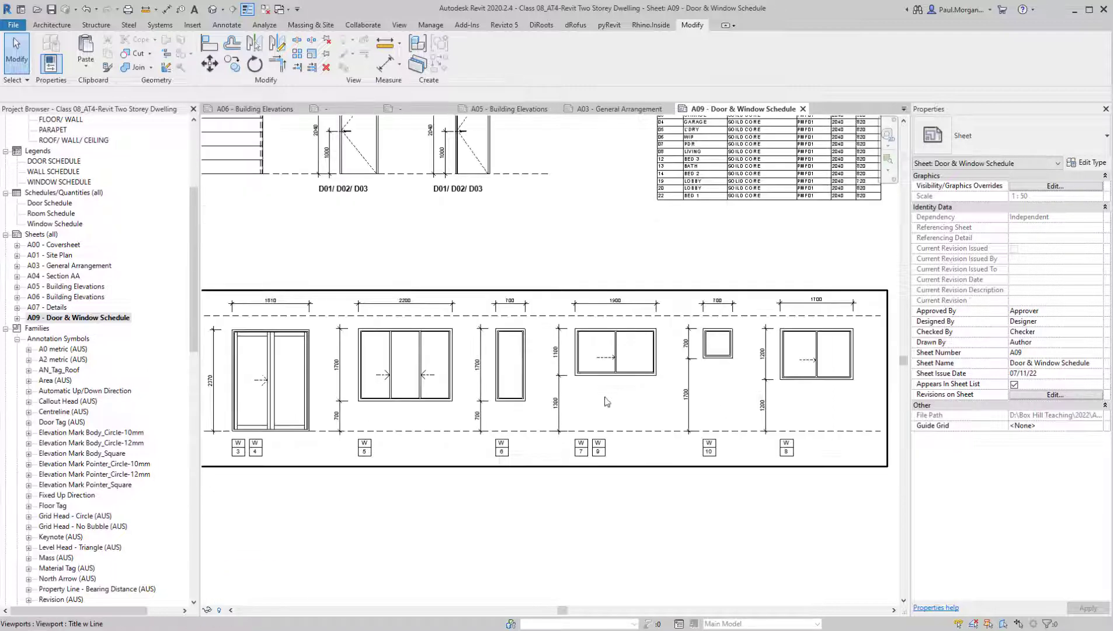
pyautogui.scroll(-2, 678, 477)
pyautogui.moveTo(592, 507); pyautogui.dragTo(592, 472, button='middle')
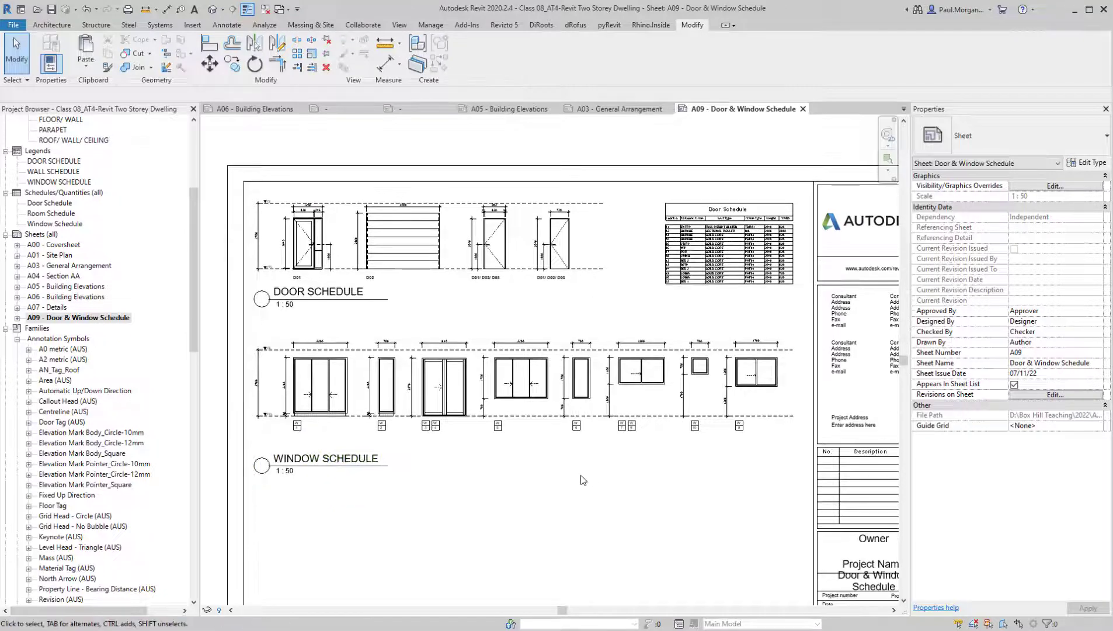
# Return to sheet A03, activate the Level 01 plan and open the W 5 window tag's family for editing
pyautogui.doubleClick(63, 266)
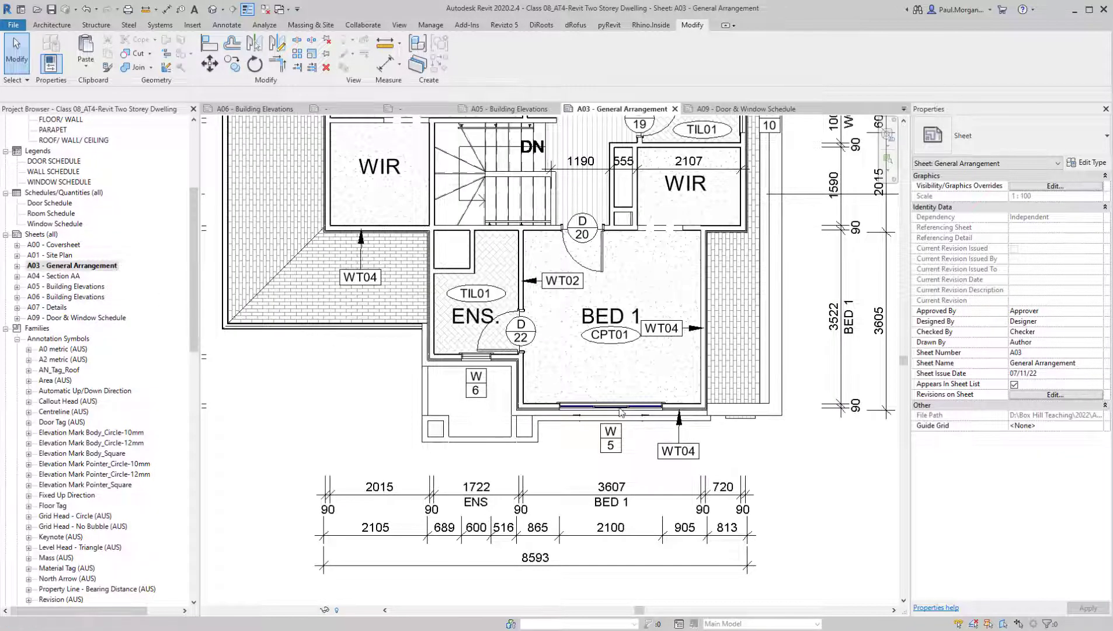
pyautogui.doubleClick(608, 416)
pyautogui.press('Tab')
pyautogui.press('Tab')
pyautogui.press('Tab')
pyautogui.press('Tab')
pyautogui.press('Tab')
pyautogui.press('Tab')
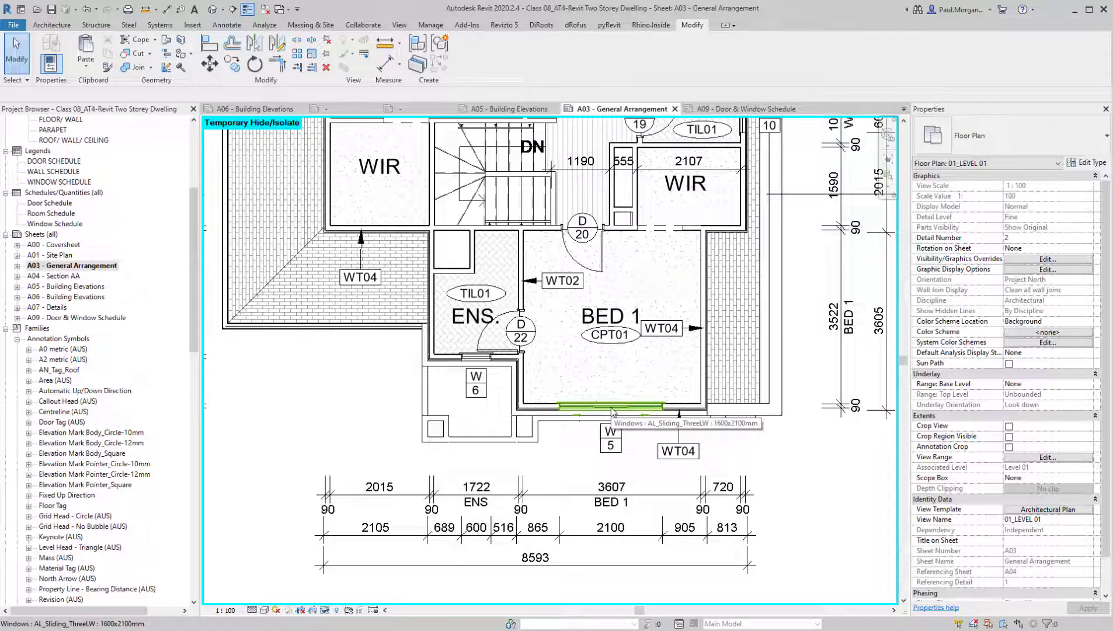
pyautogui.click(611, 445)
pyautogui.scroll(3, 611, 445)
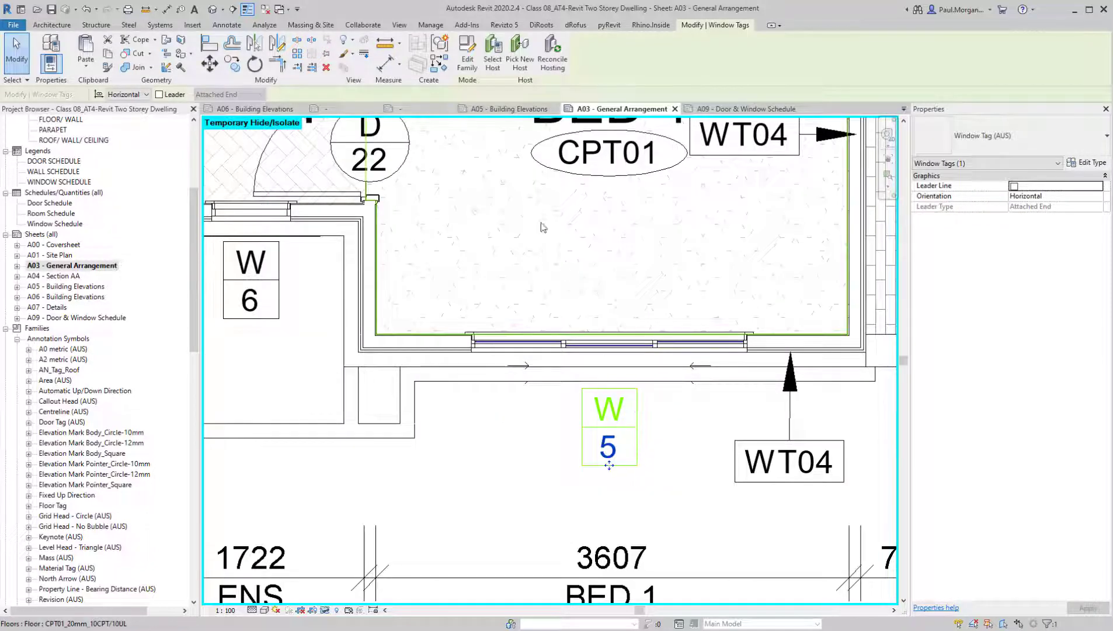
pyautogui.click(467, 57)
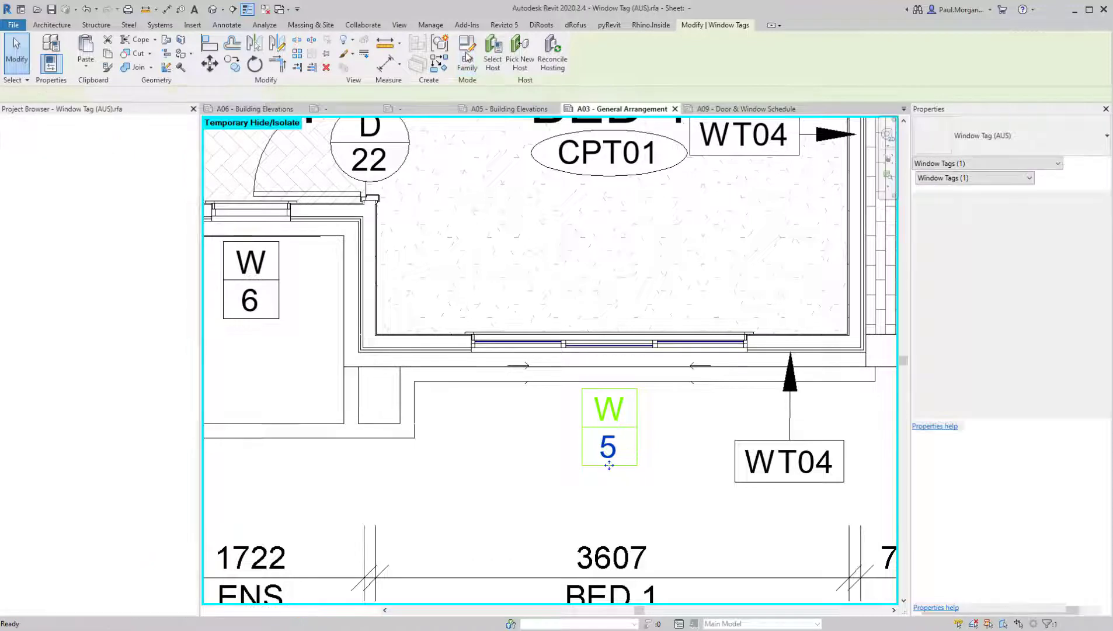
# Turn on the visibility of reference planes in the window tag family's view
pyautogui.scroll(-2, 598, 351)
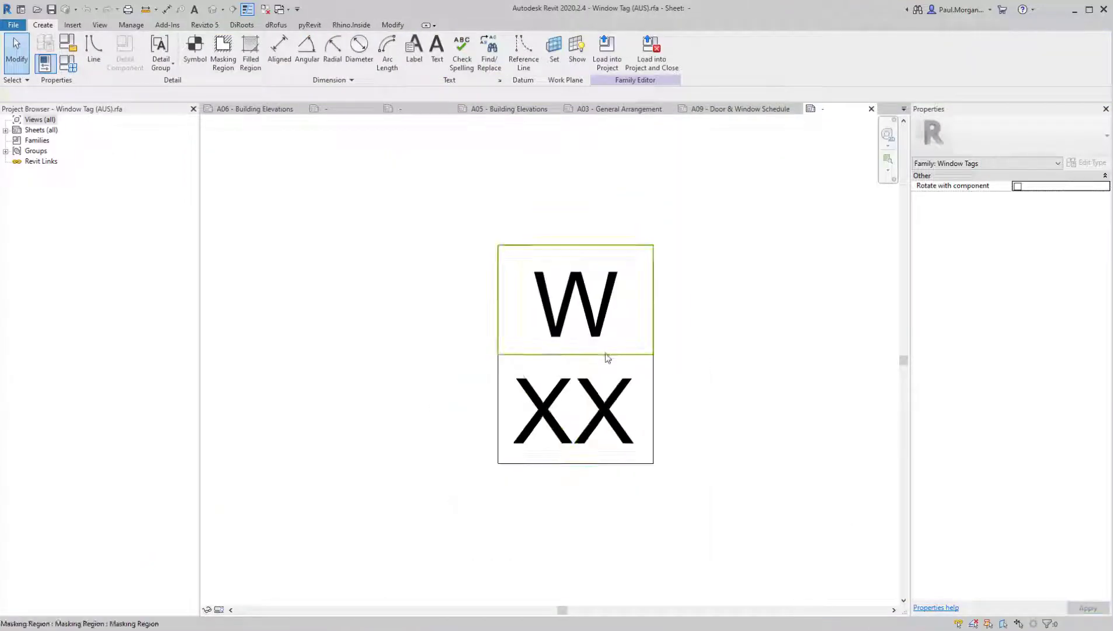
pyautogui.click(590, 350)
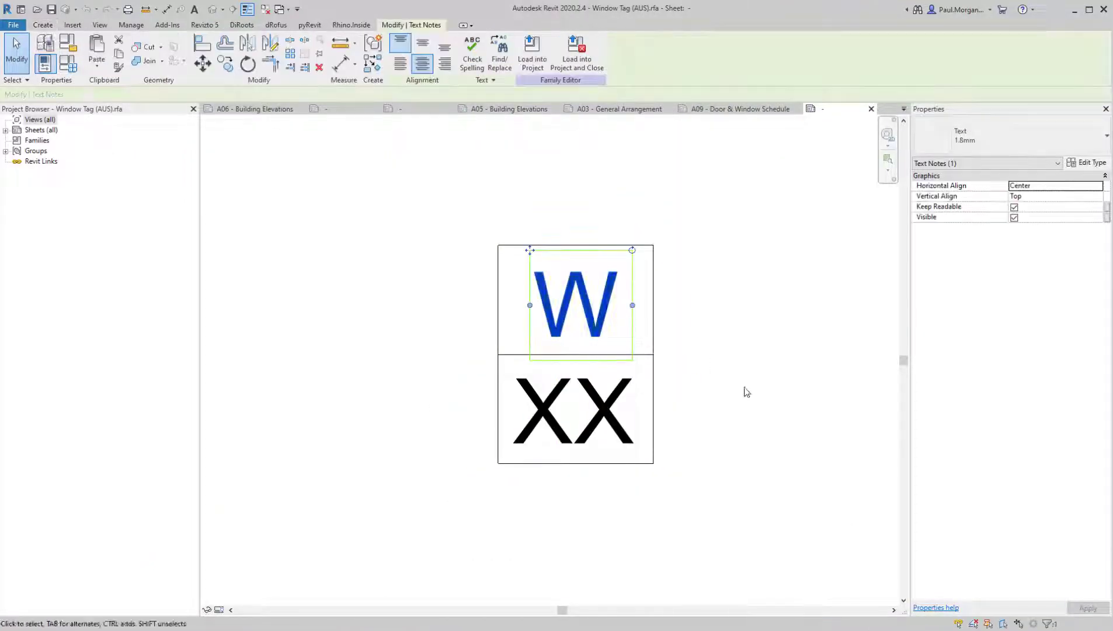
pyautogui.moveTo(743, 391); pyautogui.dragTo(701, 404, button='middle')
pyautogui.press('g')
pyautogui.click(261, 88)
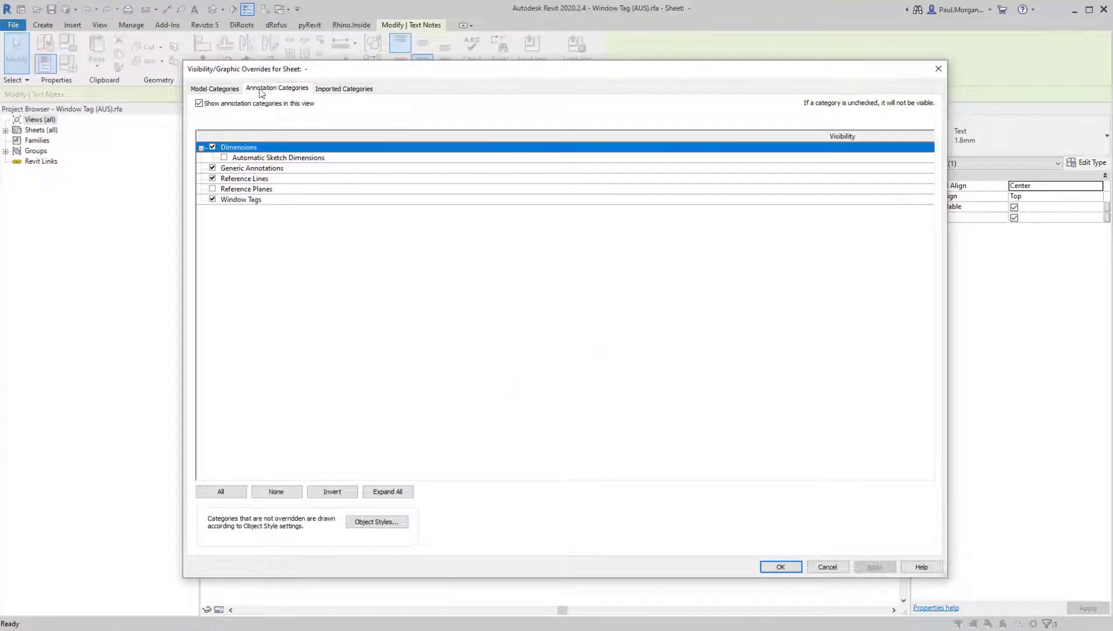
pyautogui.click(229, 190)
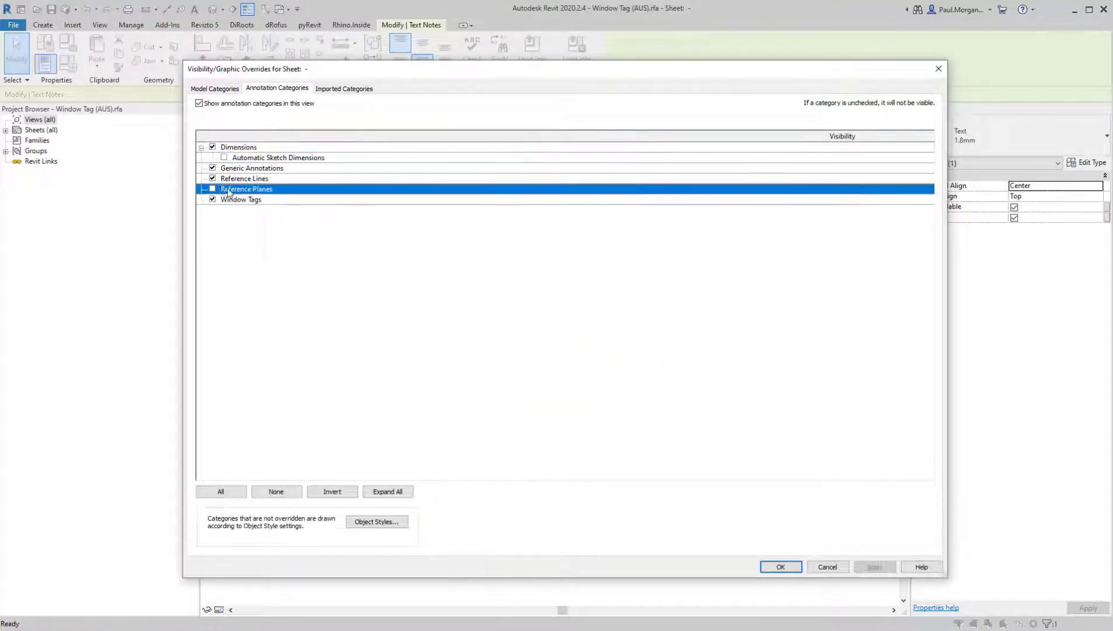
pyautogui.click(786, 568)
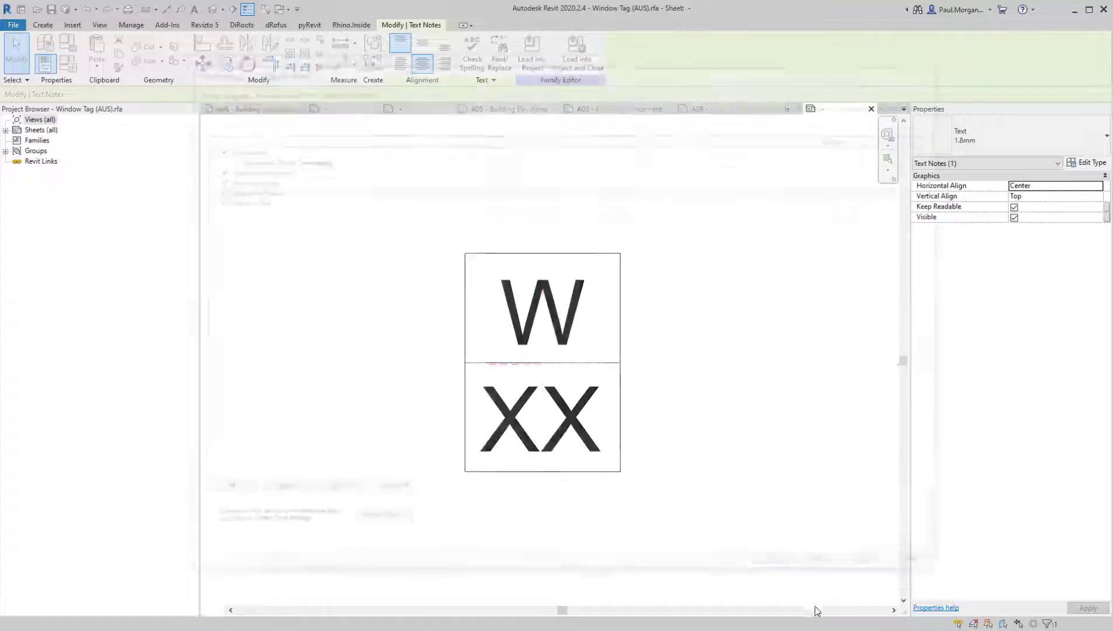
# Delete the masking region, its border lines and the fixed W text from the window tag family
pyautogui.click(626, 331)
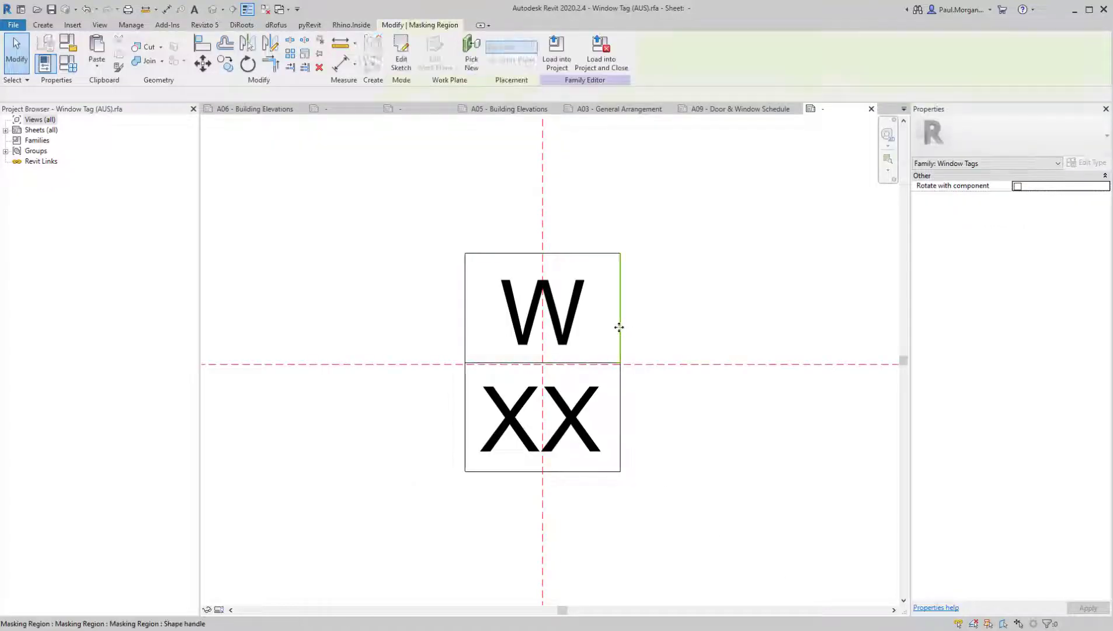
pyautogui.moveTo(631, 237); pyautogui.dragTo(576, 307)
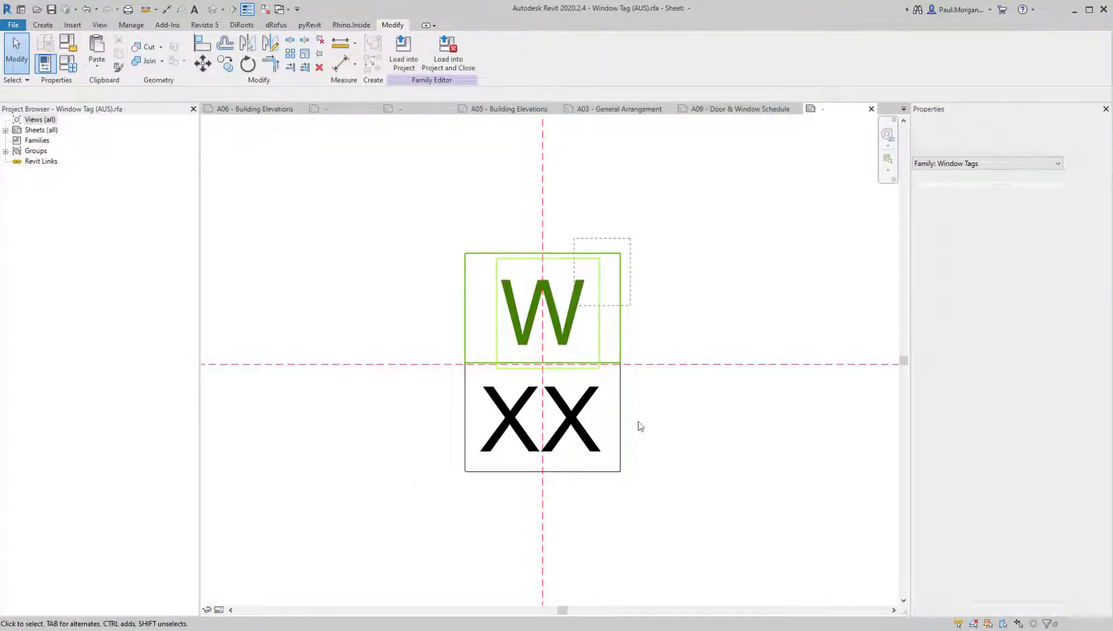
pyautogui.press('Delete')
# Reposition the XX label just beneath the horizontal reference plane, centred on the vertical reference plane
pyautogui.click(538, 417)
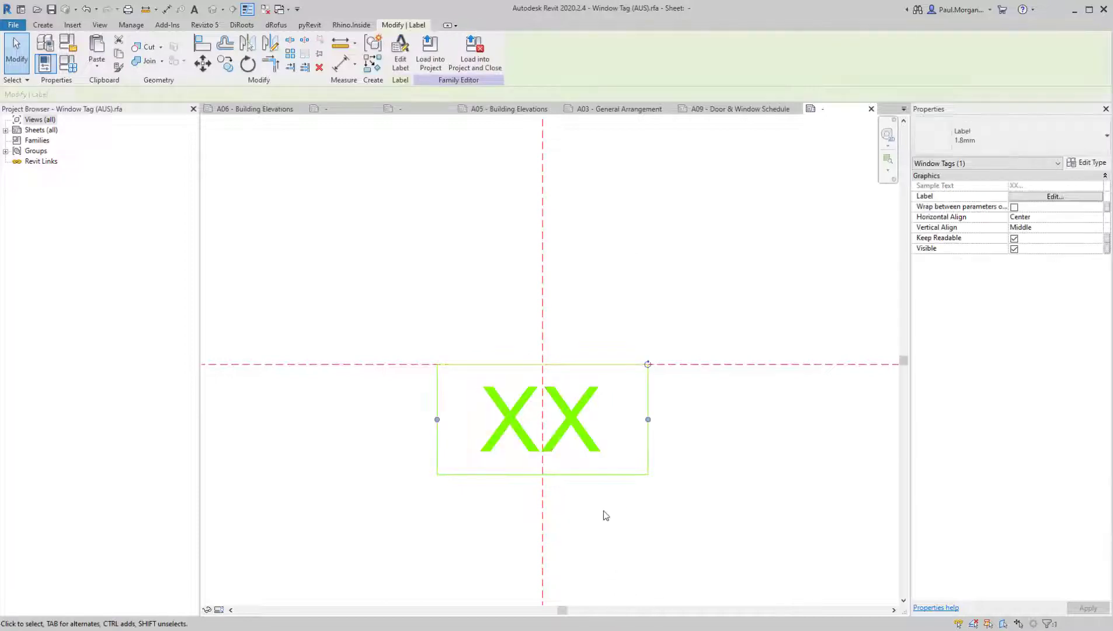
pyautogui.moveTo(576, 429); pyautogui.dragTo(574, 370)
pyautogui.click(738, 504)
pyautogui.scroll(-1, 740, 504)
pyautogui.scroll(-1, 740, 504)
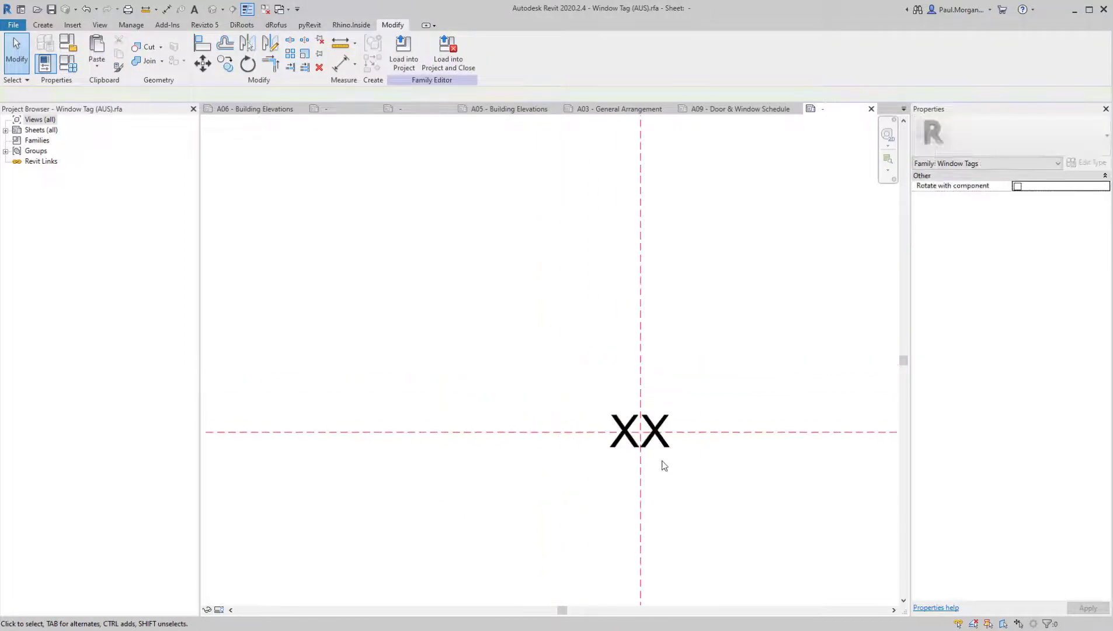
pyautogui.scroll(2, 653, 457)
pyautogui.click(657, 441)
pyautogui.moveTo(662, 416); pyautogui.dragTo(662, 469)
pyautogui.click(785, 522)
pyautogui.scroll(-2, 785, 522)
# Widen the XX label's box to several times its width, keeping it centred on the vertical reference plane
pyautogui.moveTo(728, 487); pyautogui.dragTo(649, 358, button='middle')
pyautogui.click(637, 385)
pyautogui.scroll(-2, 635, 386)
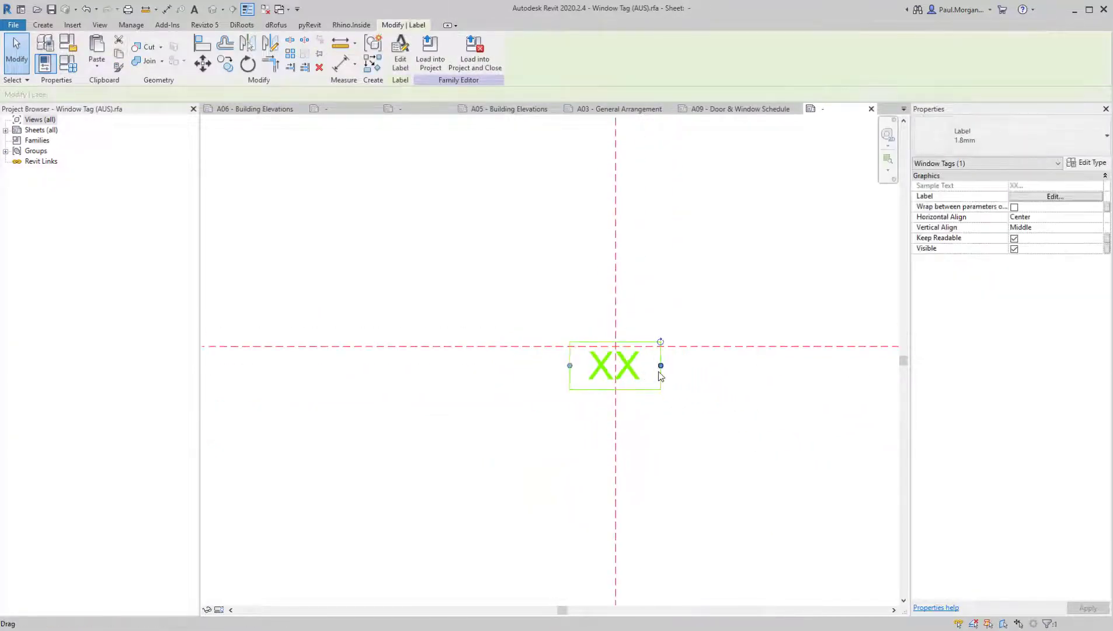
pyautogui.moveTo(663, 367); pyautogui.dragTo(867, 379)
pyautogui.moveTo(770, 483); pyautogui.dragTo(718, 504, button='middle')
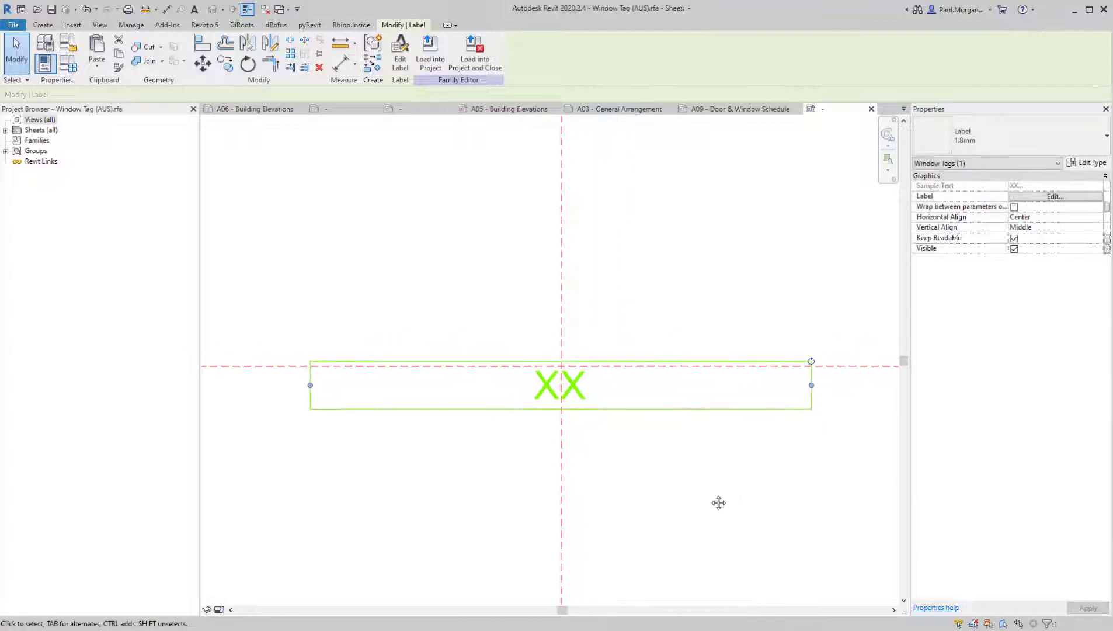
# Edit the label's parameters, removing Mark and adding Height in its place
pyautogui.click(401, 64)
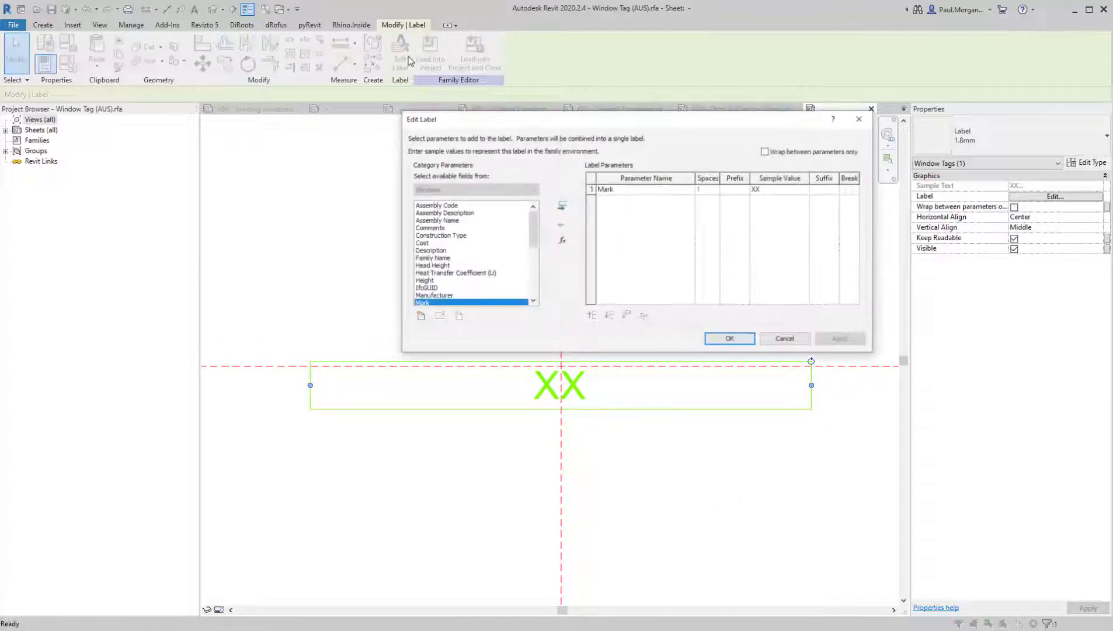
pyautogui.click(598, 192)
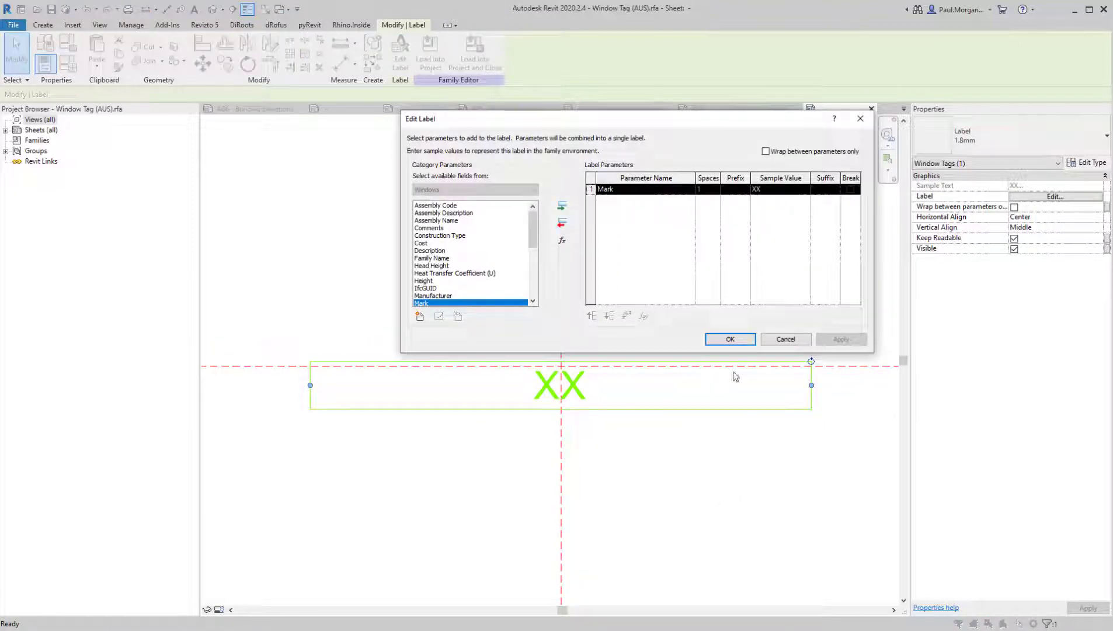
pyautogui.click(565, 226)
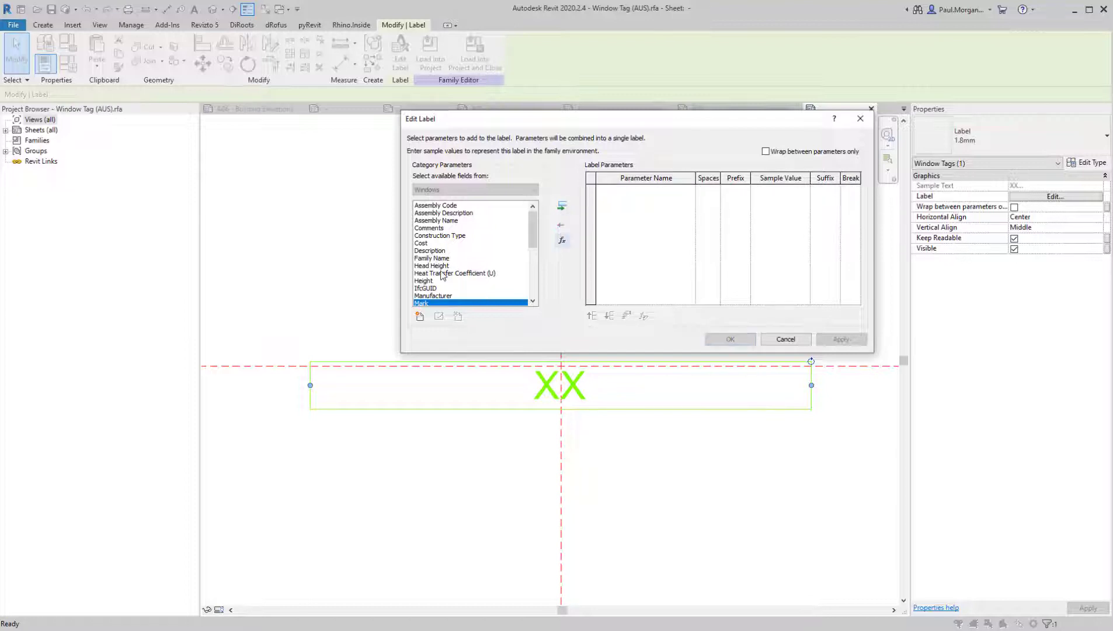
pyautogui.click(424, 281)
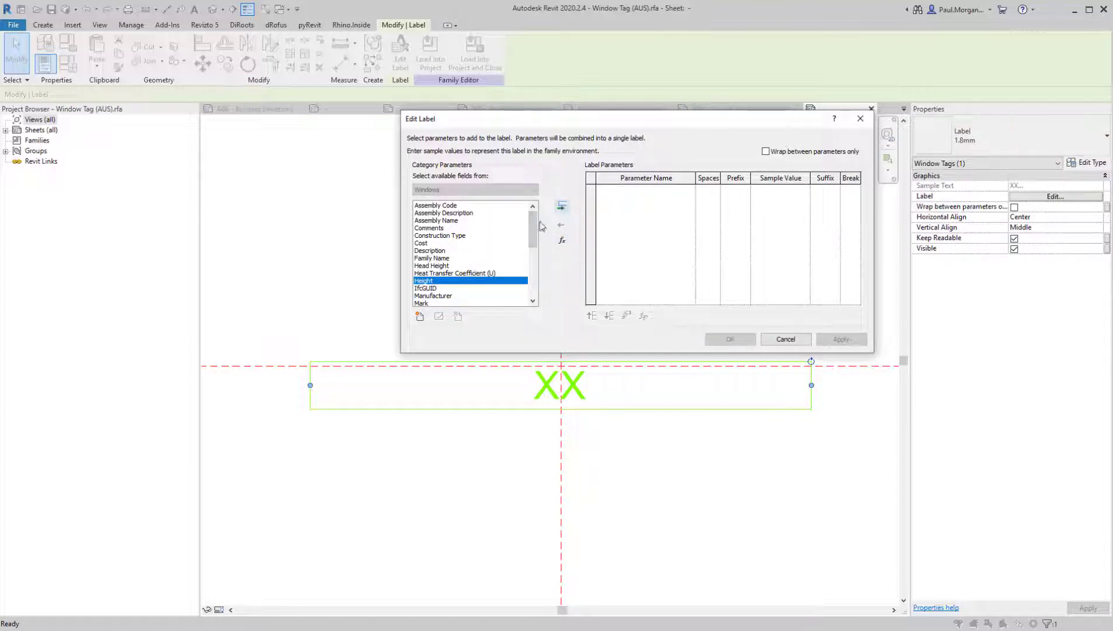
pyautogui.click(559, 207)
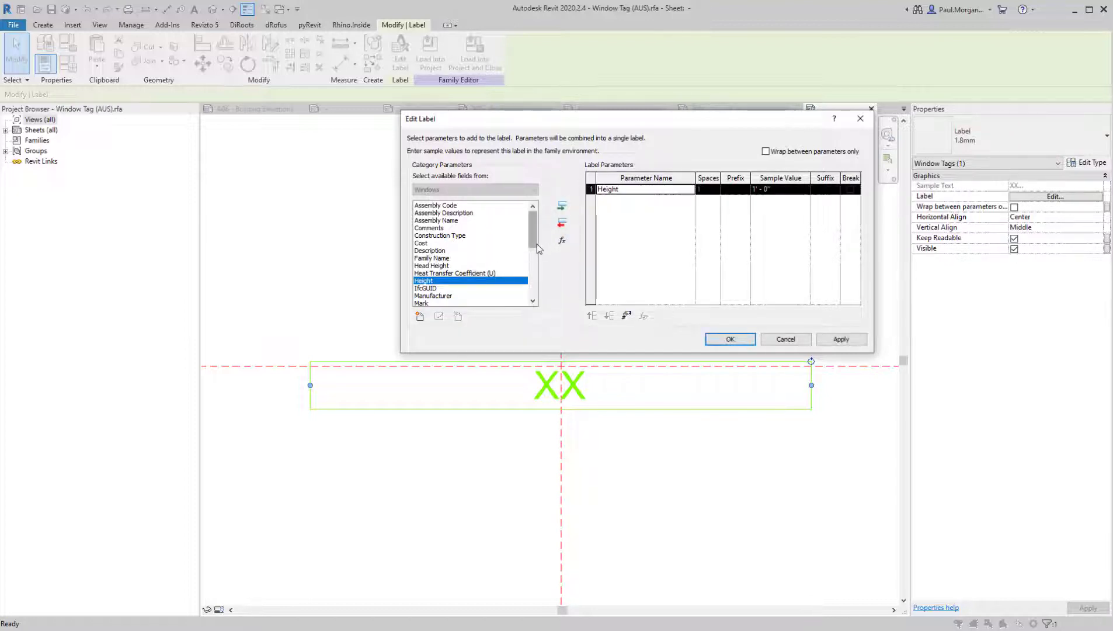
# Add the Width parameter to the label after Height
pyautogui.moveTo(532, 235); pyautogui.dragTo(531, 253)
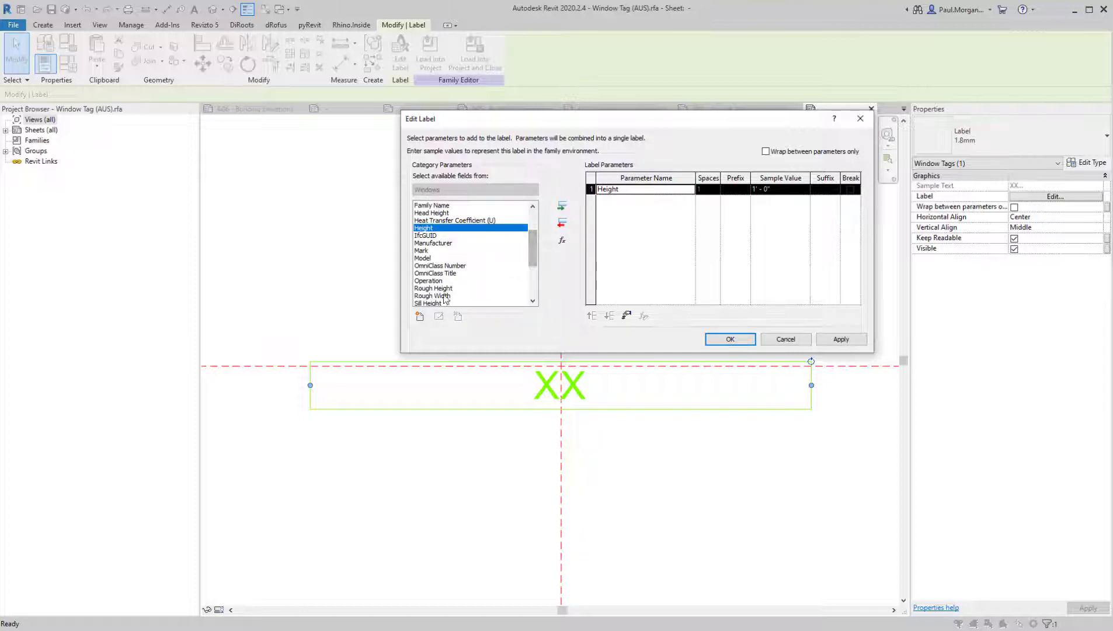
pyautogui.scroll(-5, 445, 299)
pyautogui.click(423, 296)
pyautogui.click(562, 206)
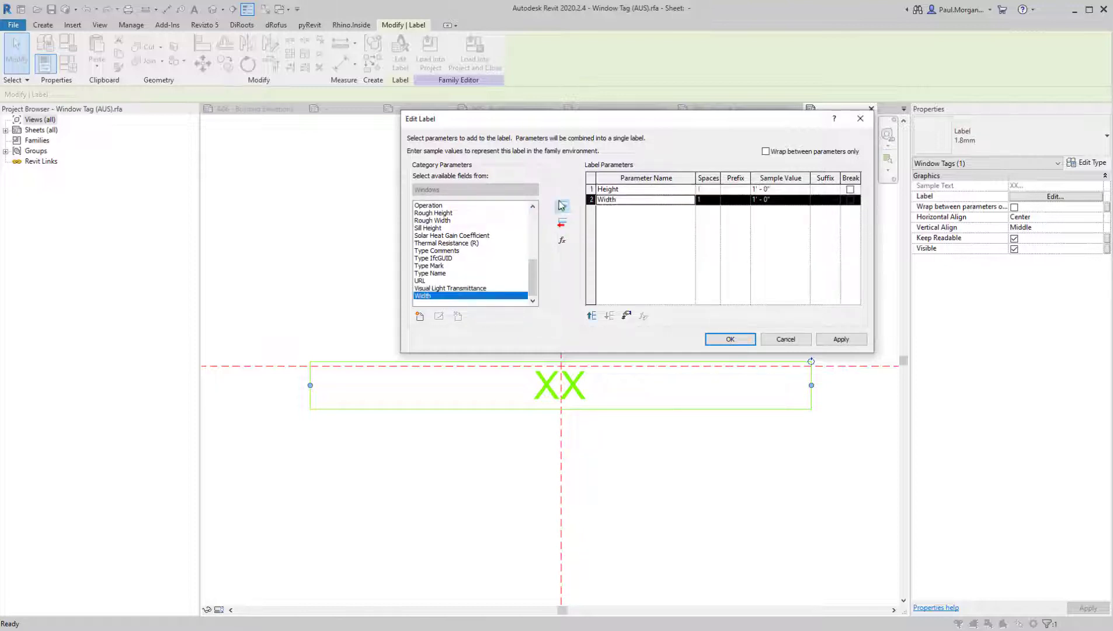
# Set both parameters' sample values to 0000, give Height a suffix of a space plus x, and accept the label
pyautogui.click(773, 191)
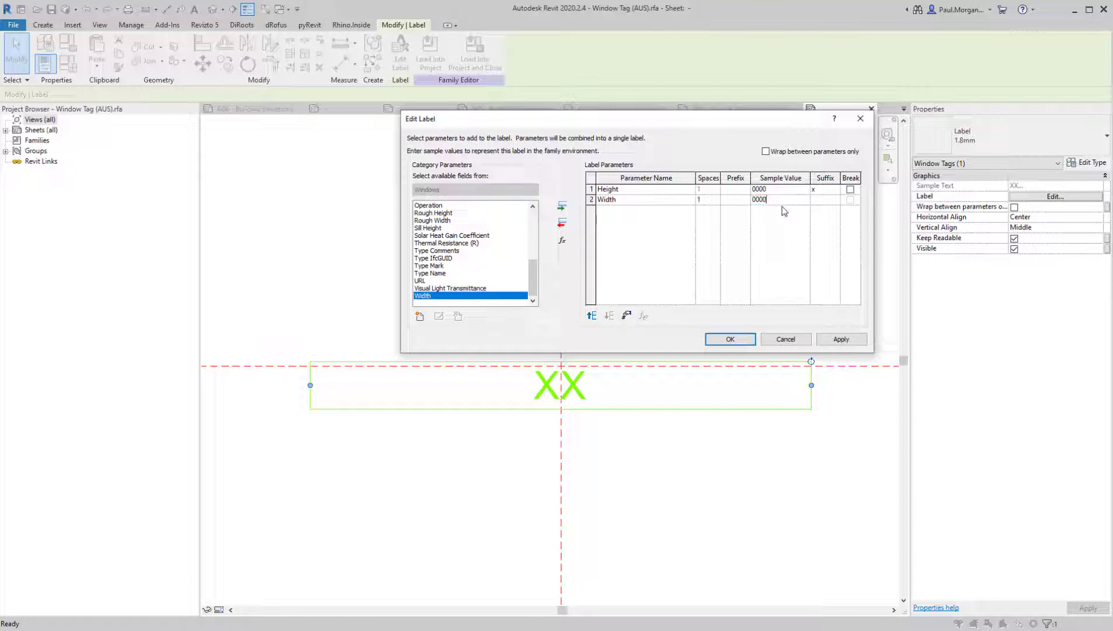
pyautogui.click(828, 345)
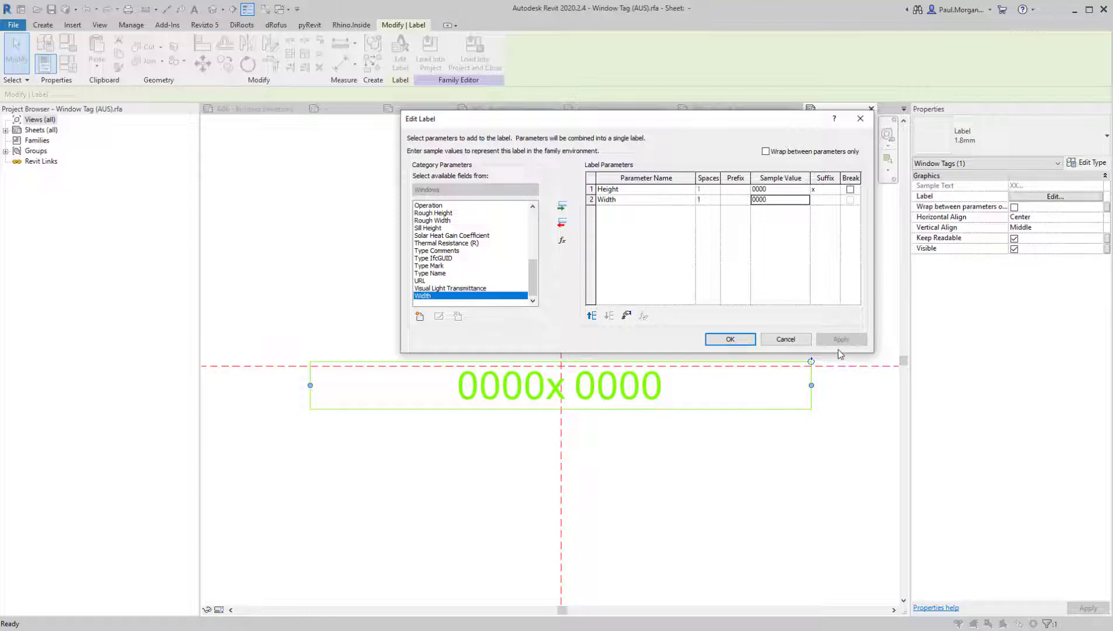
pyautogui.click(822, 191)
pyautogui.click(828, 341)
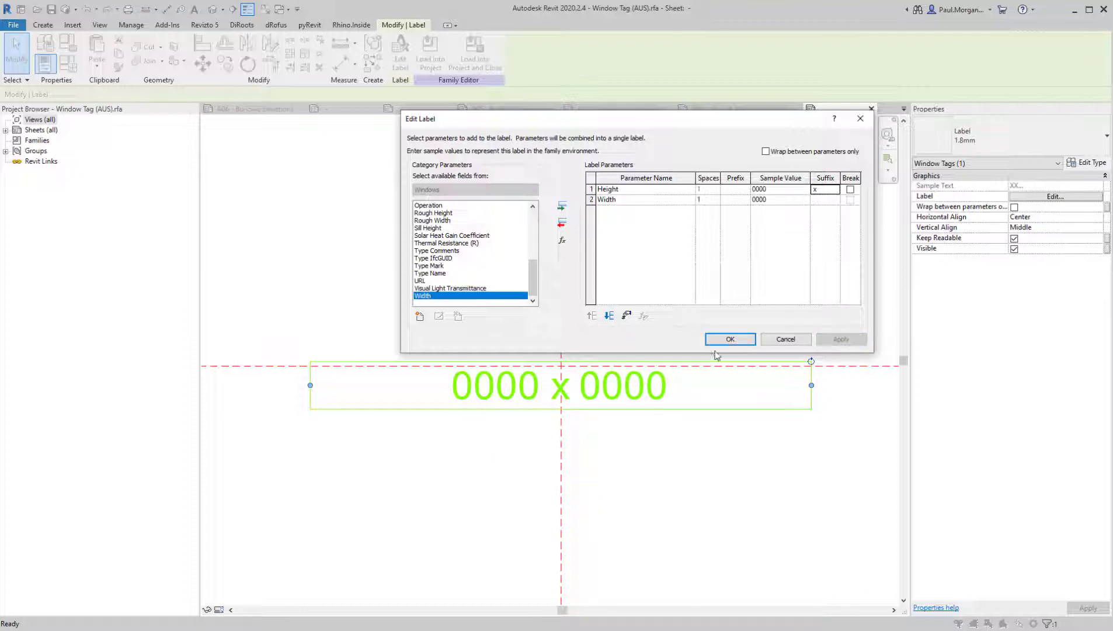
pyautogui.click(730, 339)
pyautogui.click(701, 490)
pyautogui.moveTo(573, 406); pyautogui.dragTo(567, 380, button='middle')
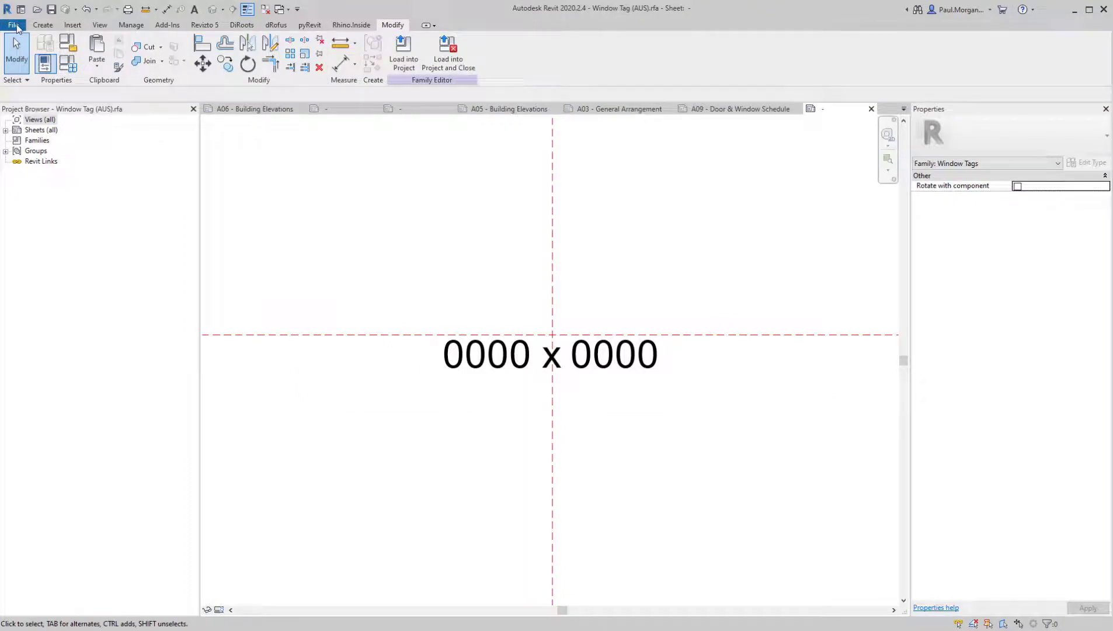
# Save the tag as a new family named TAG_Window_Height x Width on the Desktop, with maximum backups set to 1
pyautogui.click(14, 25)
pyautogui.moveTo(58, 167)
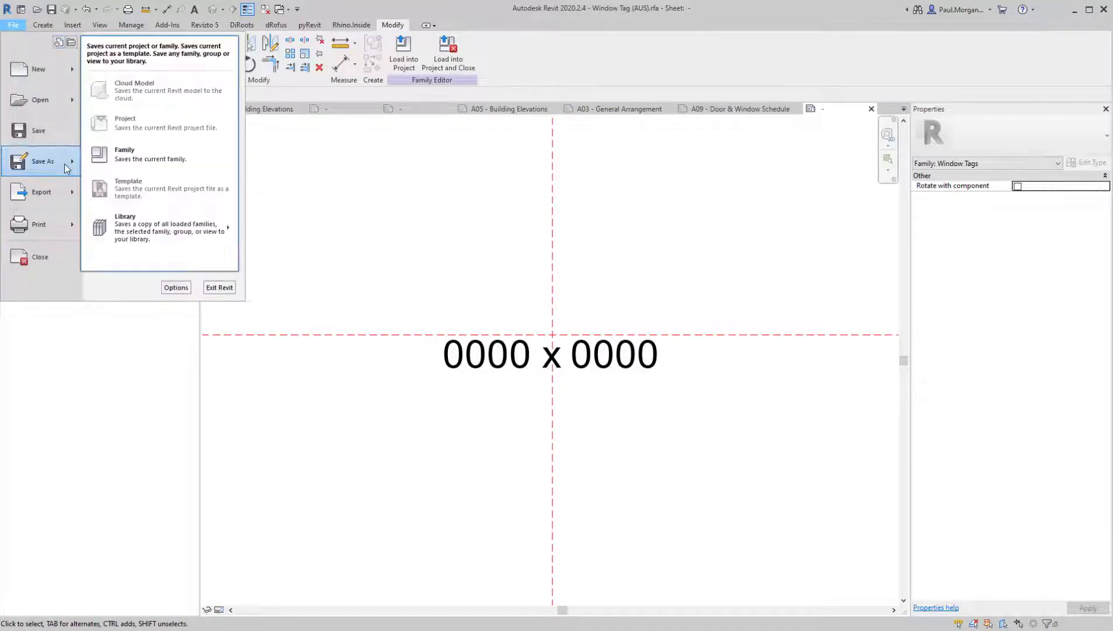
pyautogui.click(145, 162)
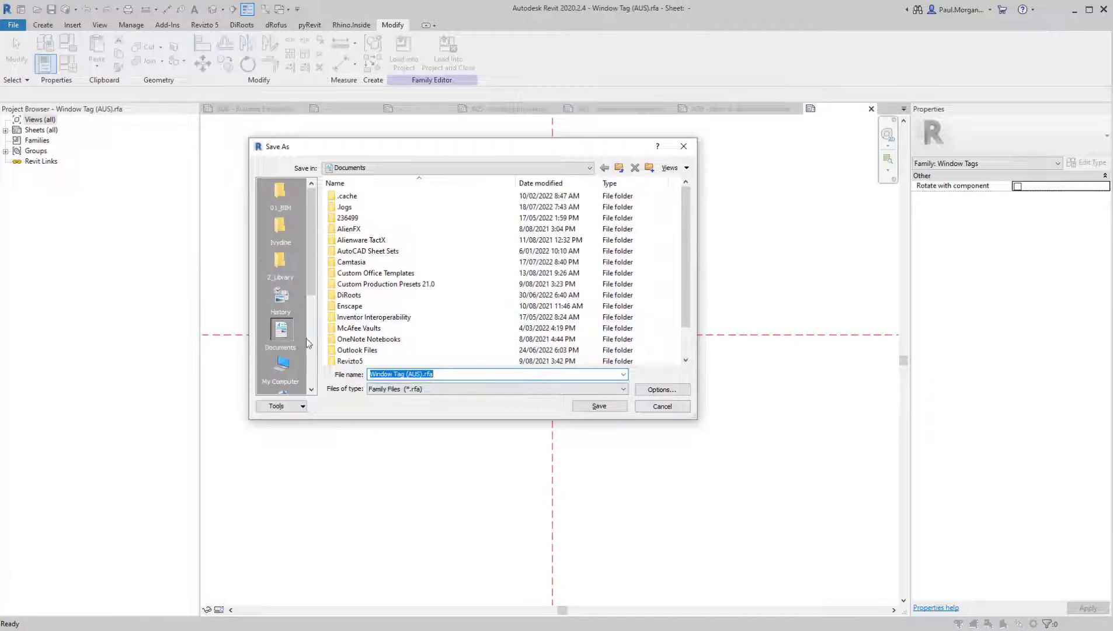
pyautogui.click(285, 368)
pyautogui.doubleClick(347, 218)
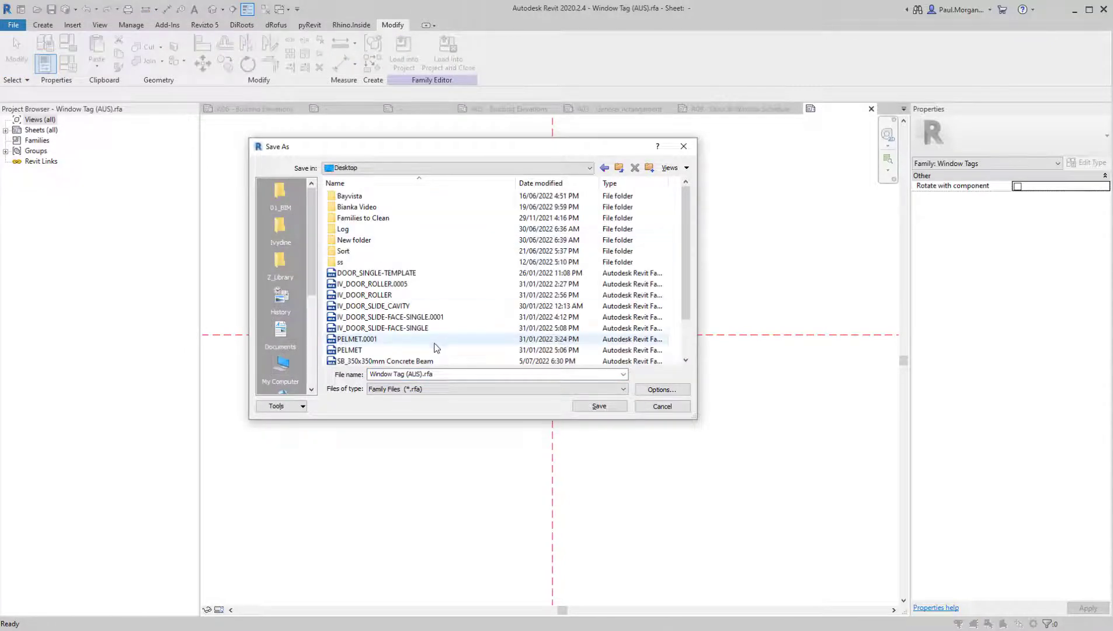
pyautogui.tripleClick(453, 374)
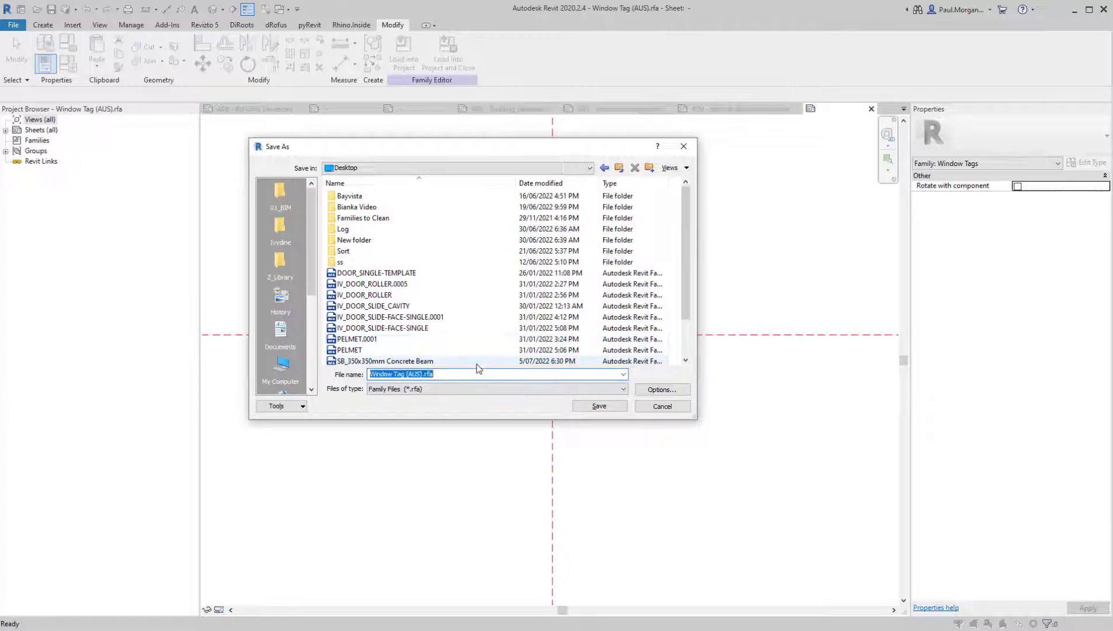
pyautogui.write('Window_Height x Width')
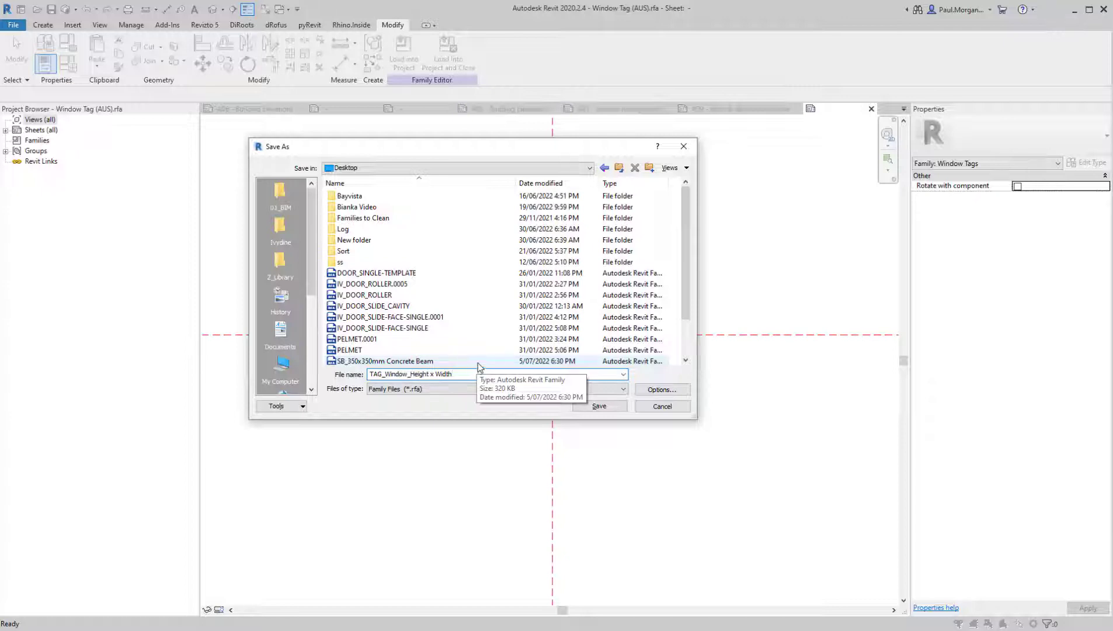
pyautogui.click(660, 390)
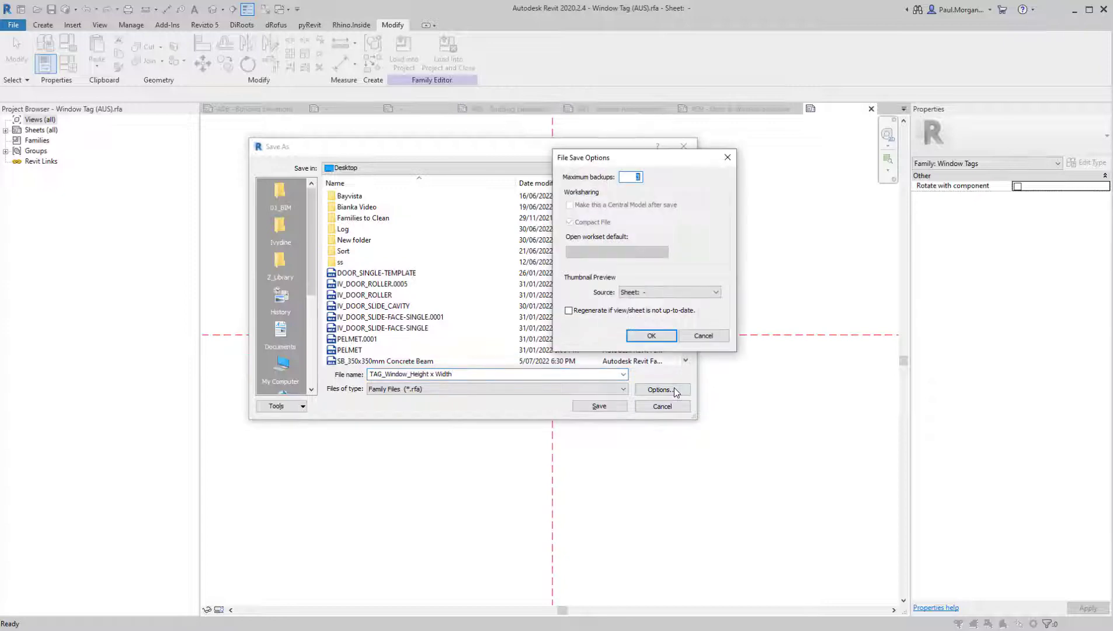
pyautogui.click(664, 338)
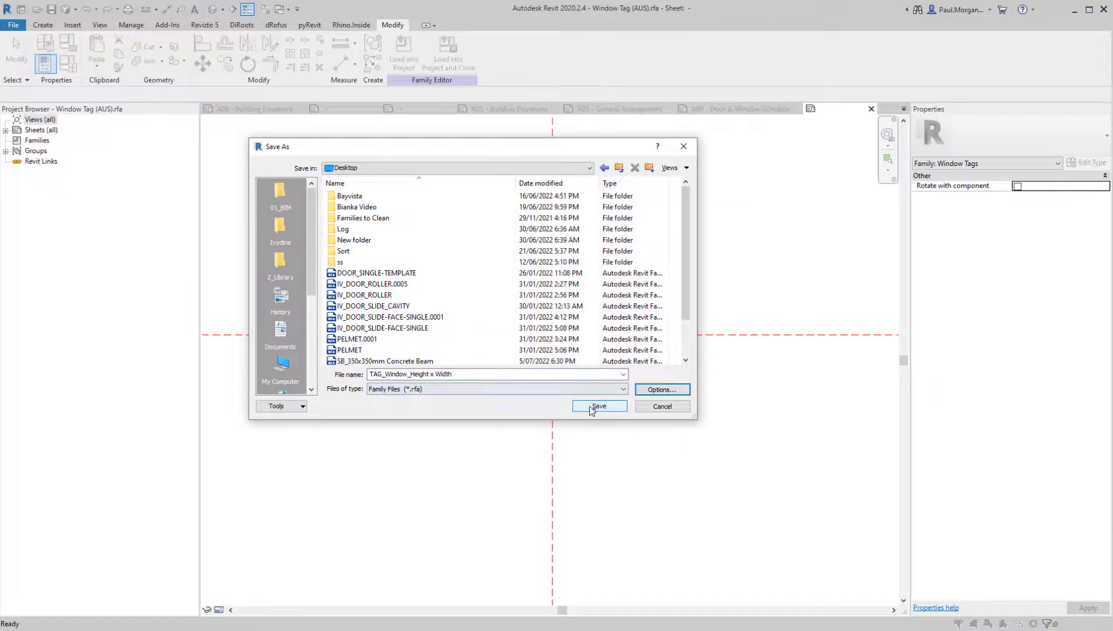
pyautogui.click(591, 408)
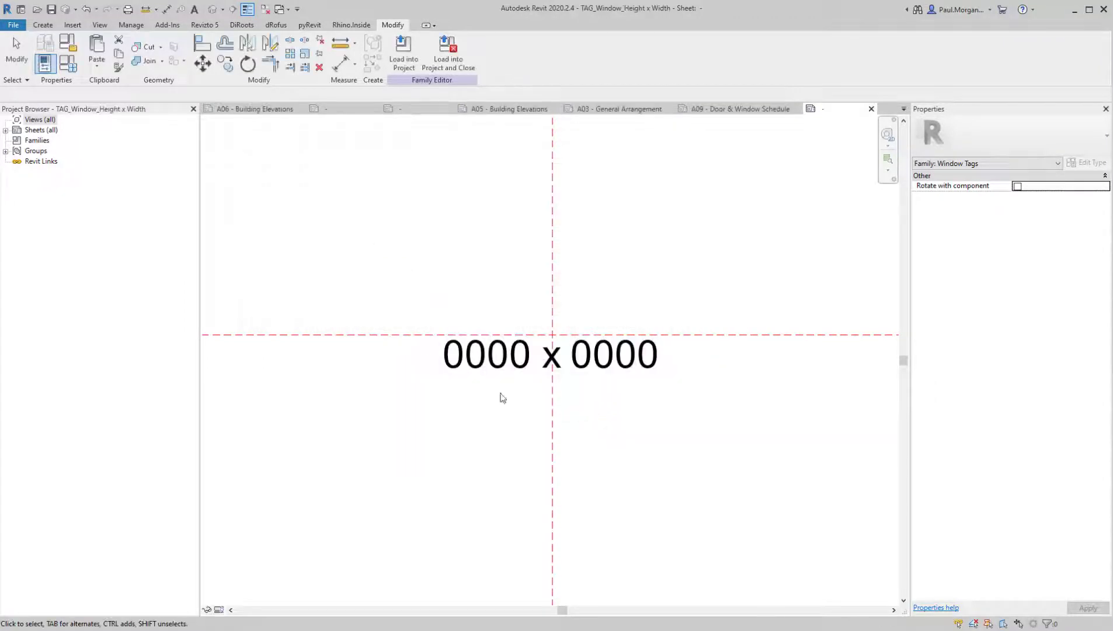
# Load the new window size tag into the Class 08_AT4-Revit Two Storey Dwelling project, dismissing the save reminder
pyautogui.click(411, 65)
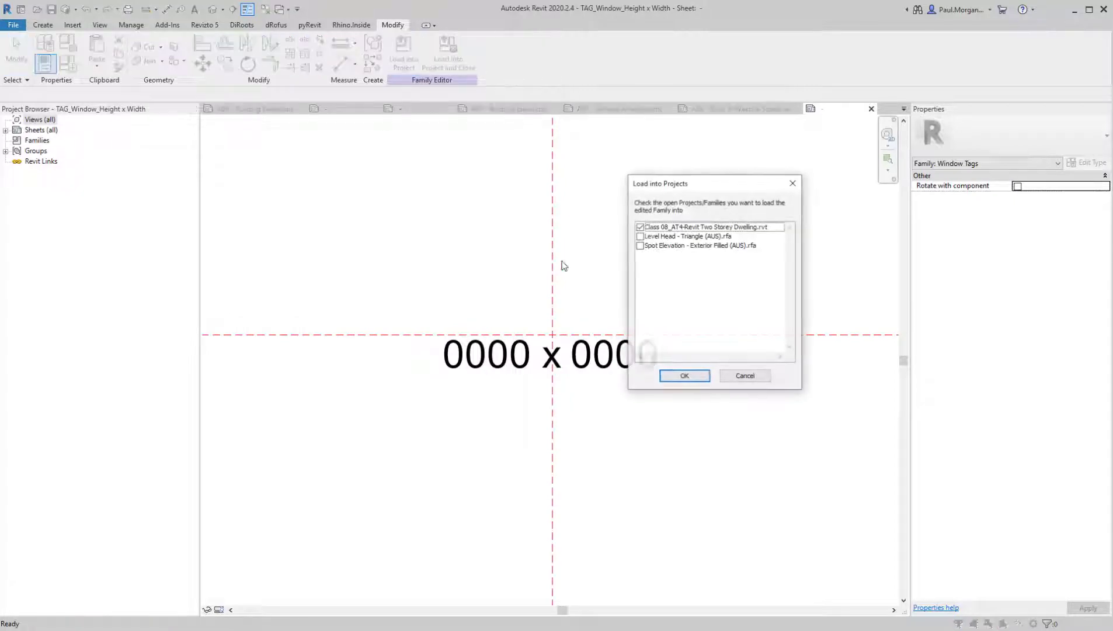
pyautogui.click(674, 375)
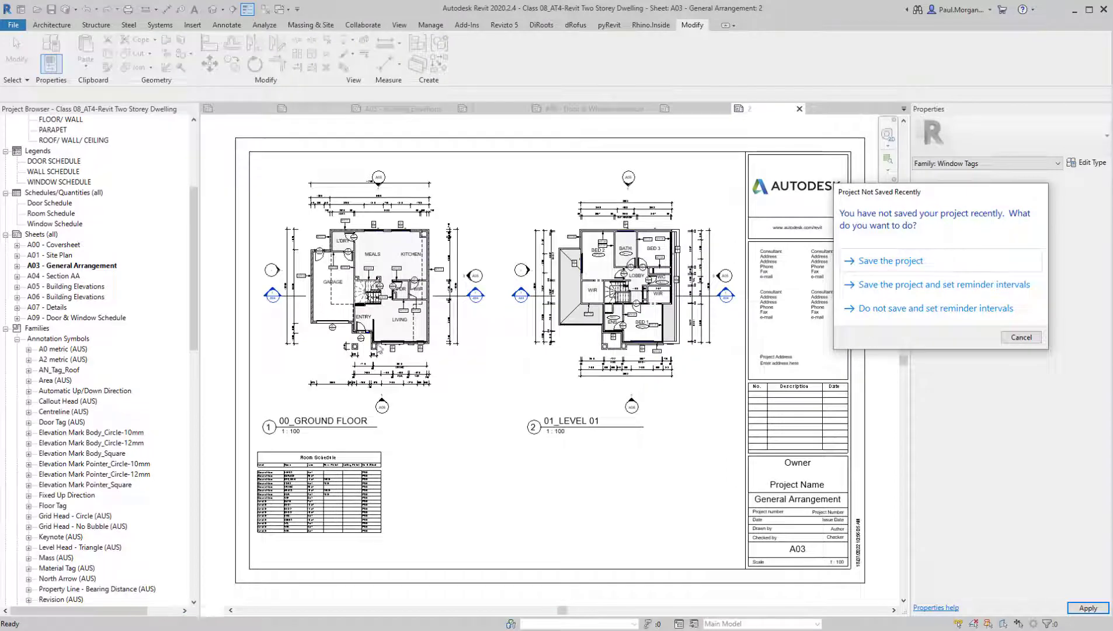
pyautogui.click(1022, 337)
# Activate the ground floor plan on sheet A03 and tag living room windows W 01 and W 02 with the size tag
pyautogui.scroll(5, 361, 349)
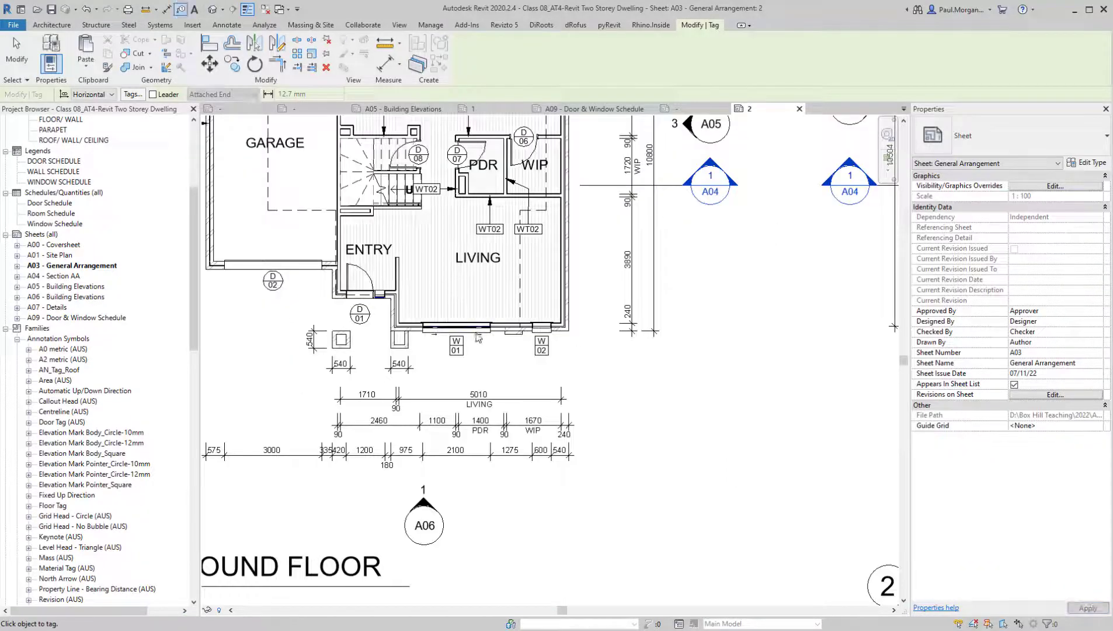
pyautogui.scroll(3, 478, 338)
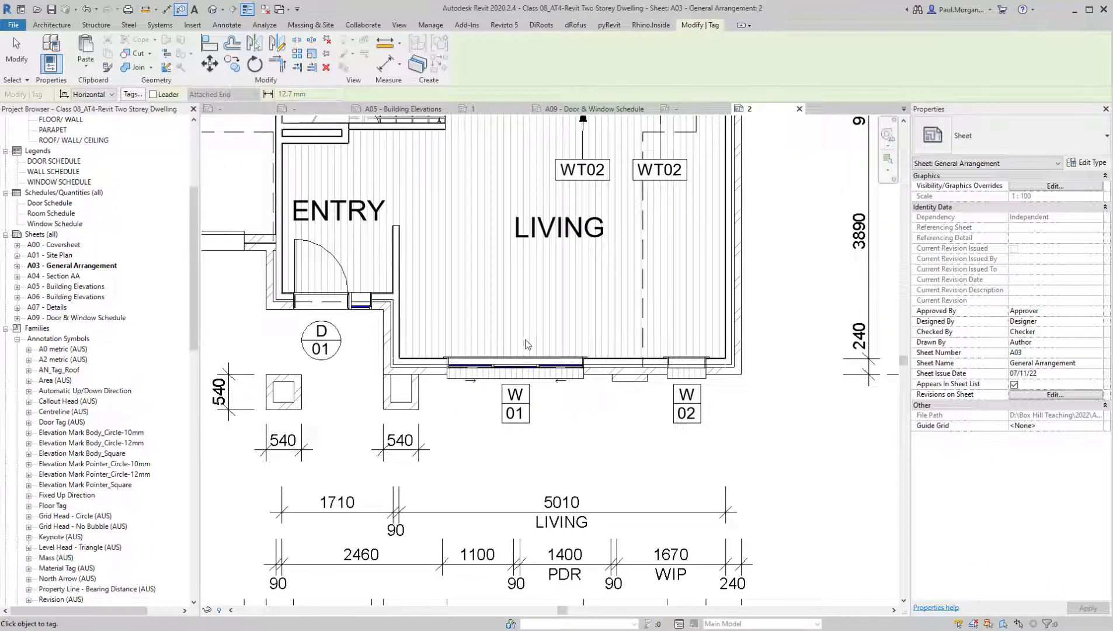
pyautogui.press('Escape')
pyautogui.doubleClick(524, 373)
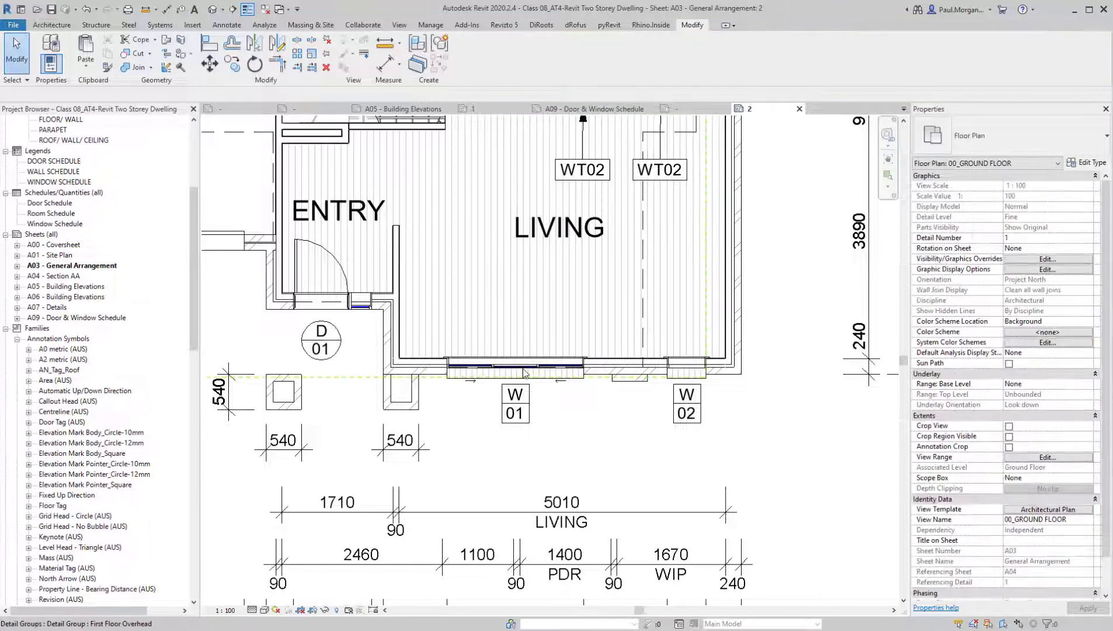
pyautogui.press('t')
pyautogui.press('g')
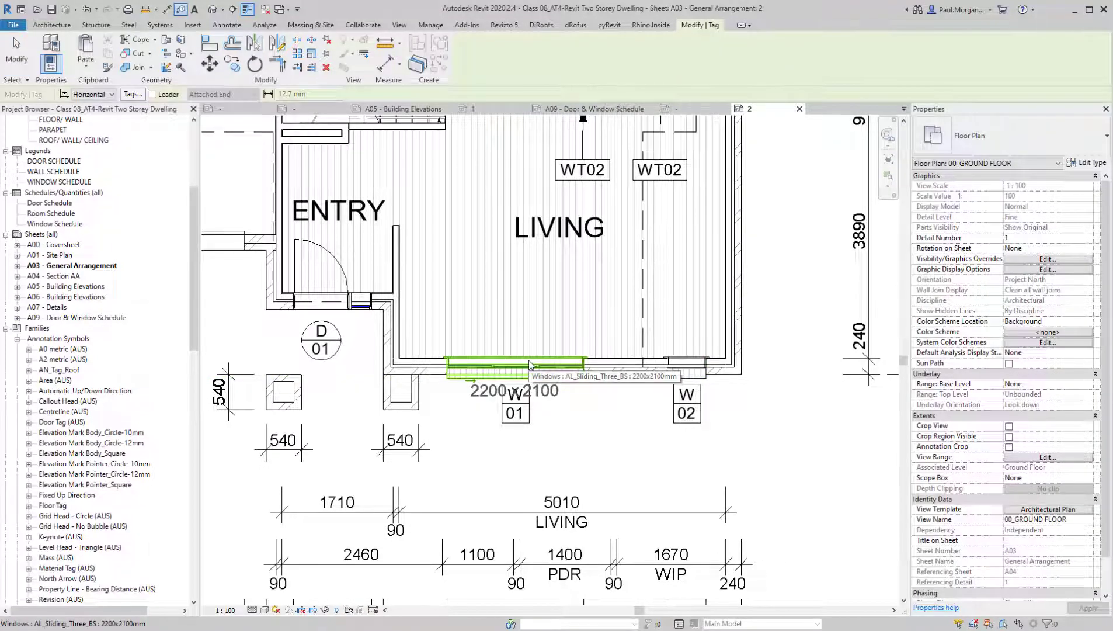
pyautogui.click(529, 365)
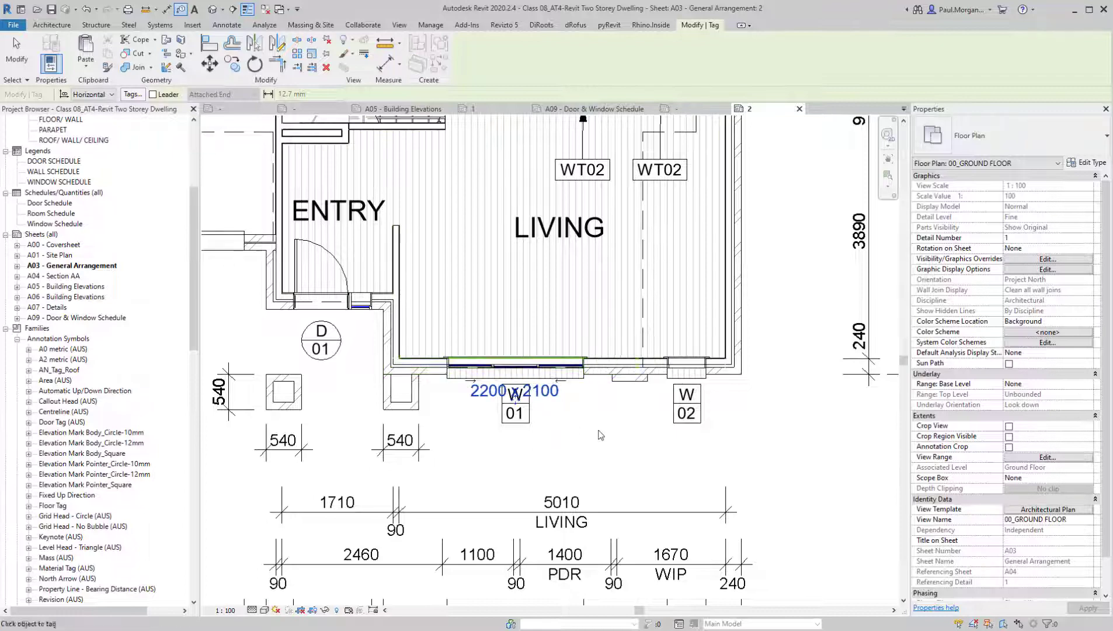
pyautogui.click(686, 366)
# Tag windows W 03 and W 04 along the MEALS and KITCHEN wall with the height x width tag
pyautogui.moveTo(482, 248); pyautogui.dragTo(827, 502, button='middle')
pyautogui.moveTo(683, 310); pyautogui.dragTo(778, 531, button='middle')
pyautogui.moveTo(803, 223); pyautogui.dragTo(684, 383, button='middle')
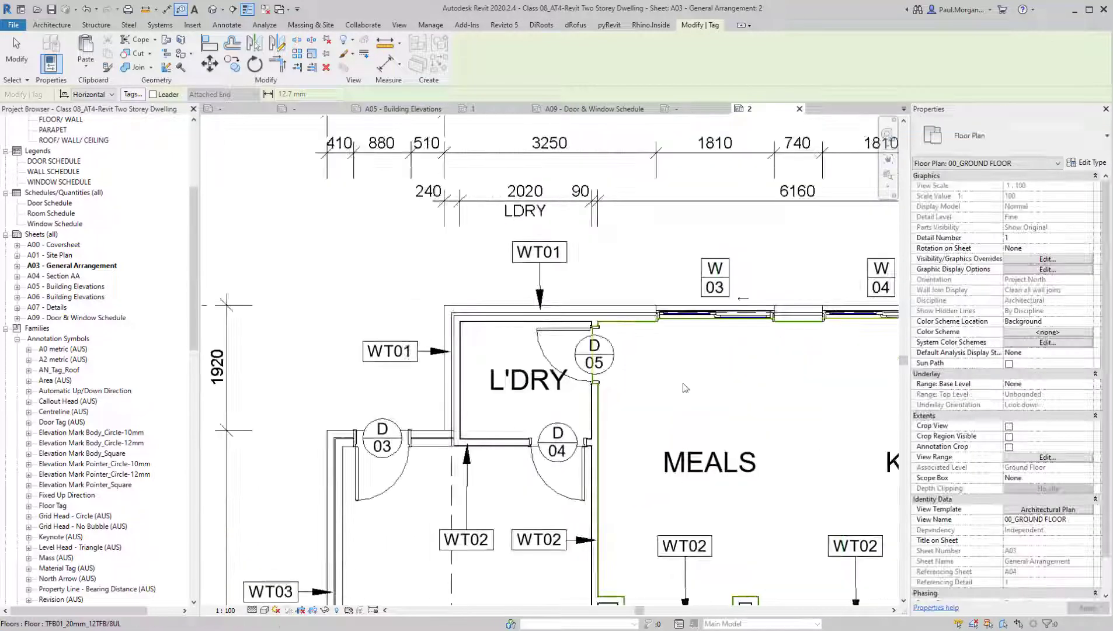
pyautogui.click(721, 308)
pyautogui.scroll(1, 808, 382)
pyautogui.moveTo(808, 381); pyautogui.dragTo(542, 346, button='middle')
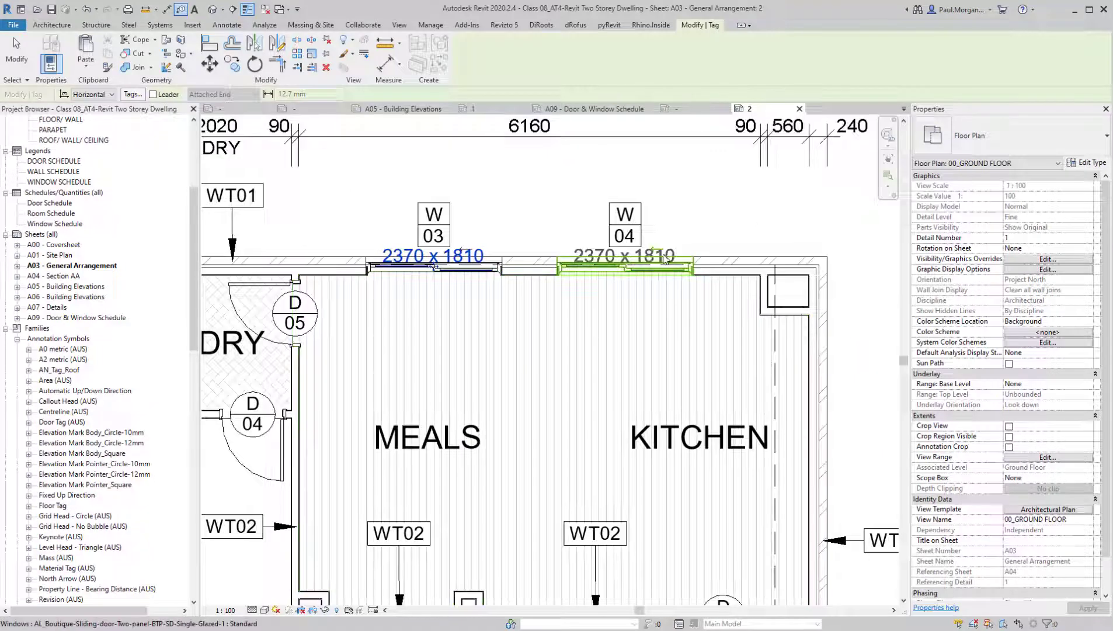
pyautogui.click(664, 259)
pyautogui.moveTo(674, 362); pyautogui.dragTo(777, 461, button='middle')
pyautogui.press('Escape')
pyautogui.press('Escape')
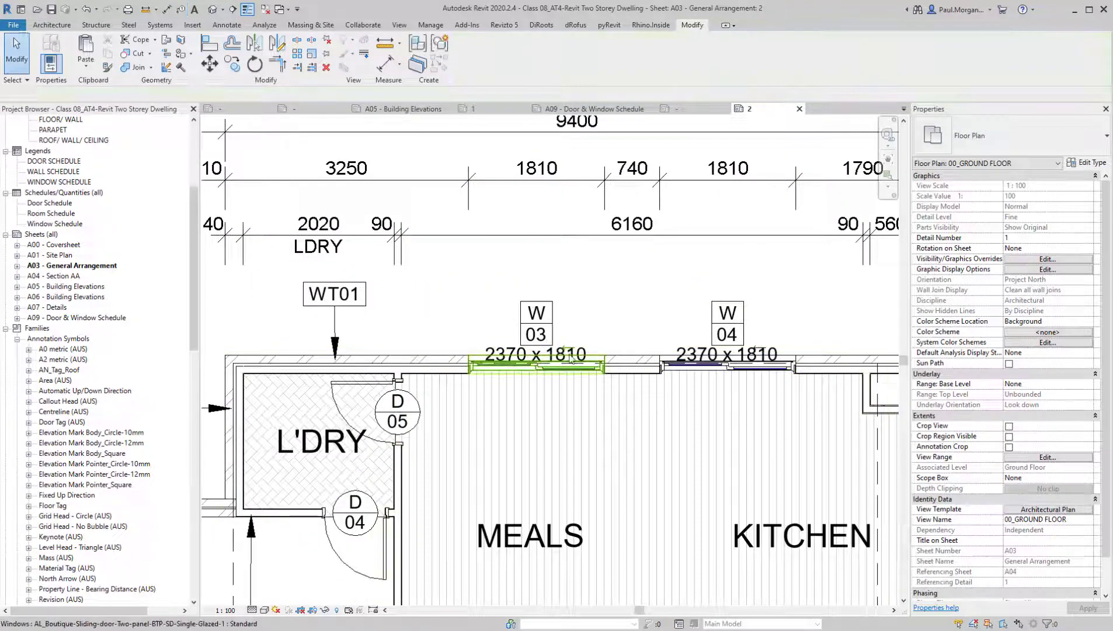
# Move the W 03 number tag and its size tag up above the MEALS window so they clear the wall and each other
pyautogui.scroll(1, 571, 359)
pyautogui.click(504, 354)
pyautogui.scroll(-2, 503, 354)
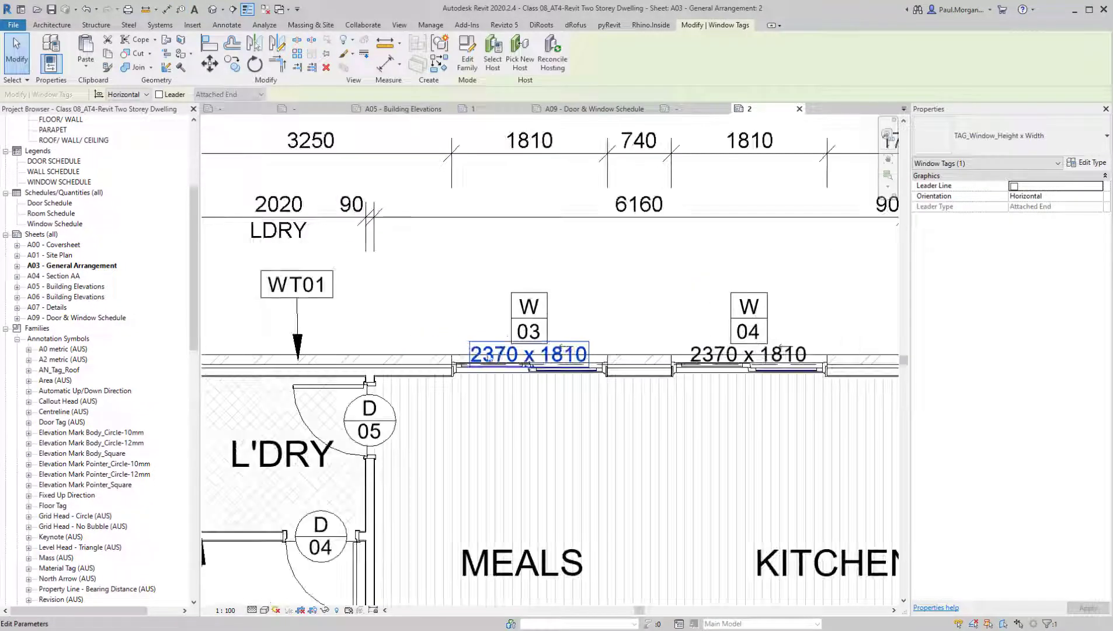
pyautogui.click(534, 333)
pyautogui.moveTo(529, 343)
pyautogui.mouseDown()
pyautogui.moveTo(530, 321)
pyautogui.moveTo(533, 345)
pyautogui.mouseUp()
pyautogui.click(532, 355)
pyautogui.scroll(1, 535, 357)
pyautogui.click(649, 339)
pyautogui.scroll(-2, 652, 343)
# Move the W 04 number tag and its size tag up above the KITCHEN window, clear of the wall and each other
pyautogui.click(748, 339)
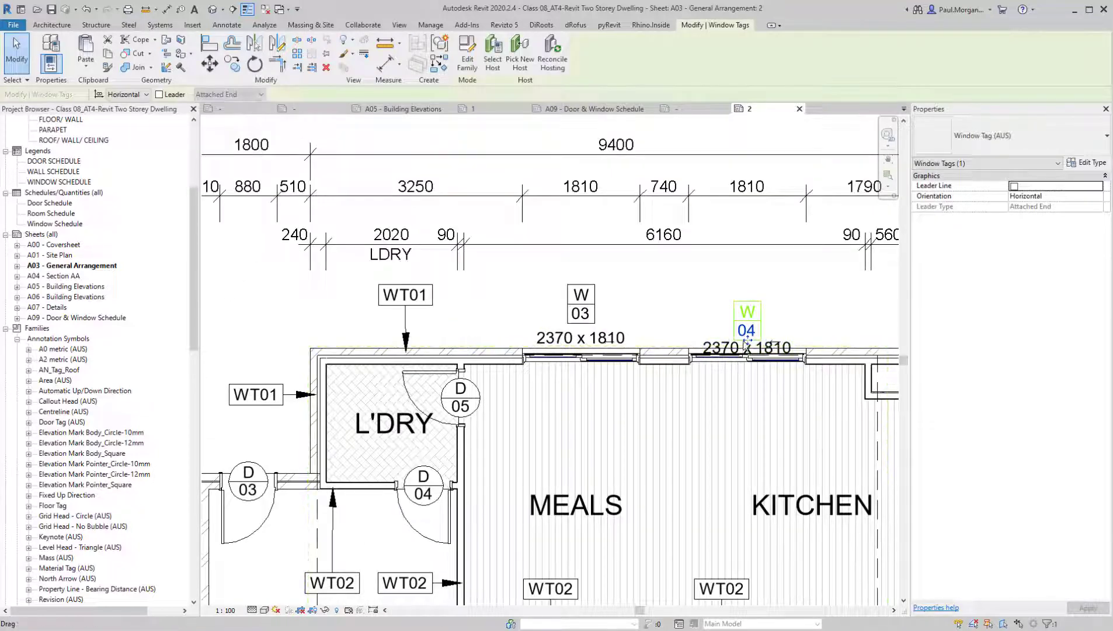
pyautogui.click(730, 355)
pyautogui.scroll(2, 725, 349)
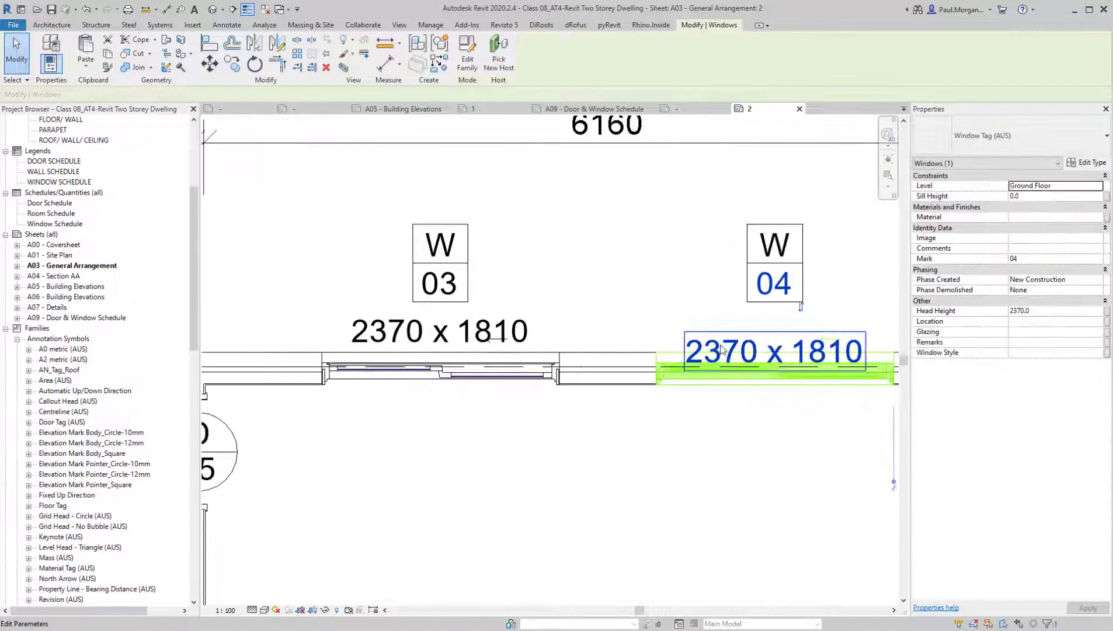
pyautogui.click(771, 363)
pyautogui.press('Escape')
pyautogui.press('Escape')
pyautogui.click(774, 367)
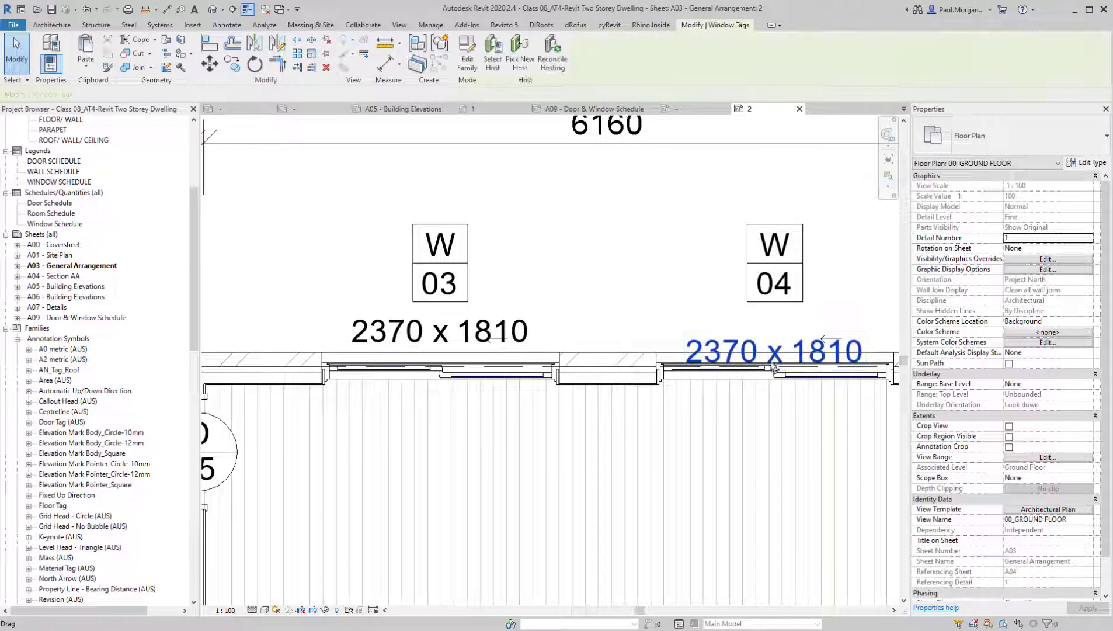
pyautogui.moveTo(774, 369); pyautogui.dragTo(772, 339)
pyautogui.click(717, 394)
pyautogui.scroll(-2, 704, 400)
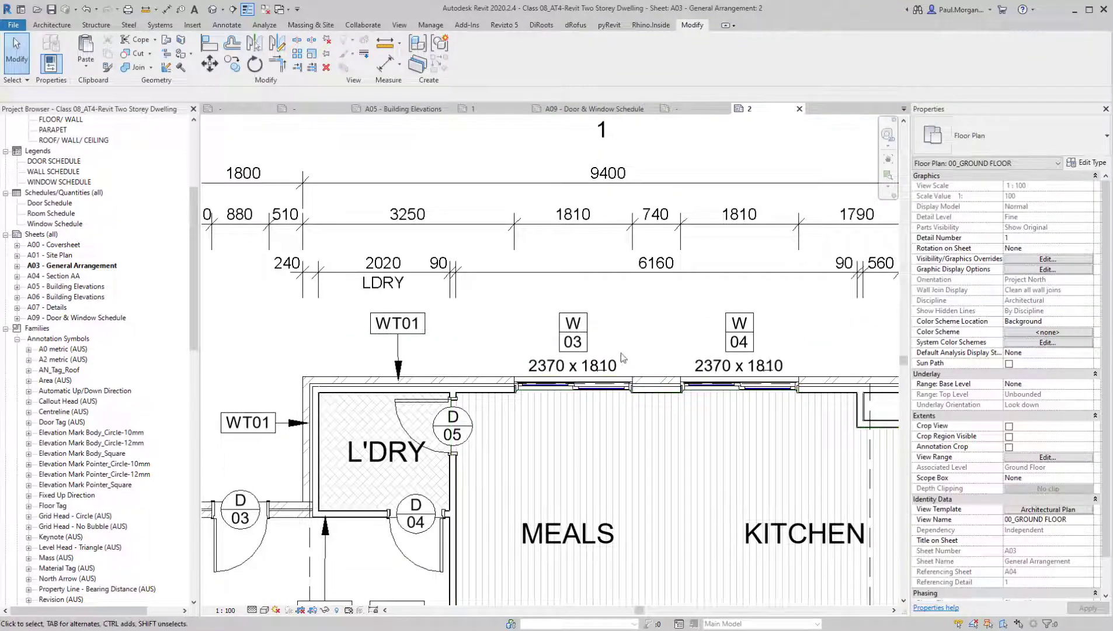
# Open the height x width window tag family for editing and rename its label type to 1.5mm
pyautogui.click(591, 367)
pyautogui.scroll(3, 592, 367)
pyautogui.doubleClick(594, 374)
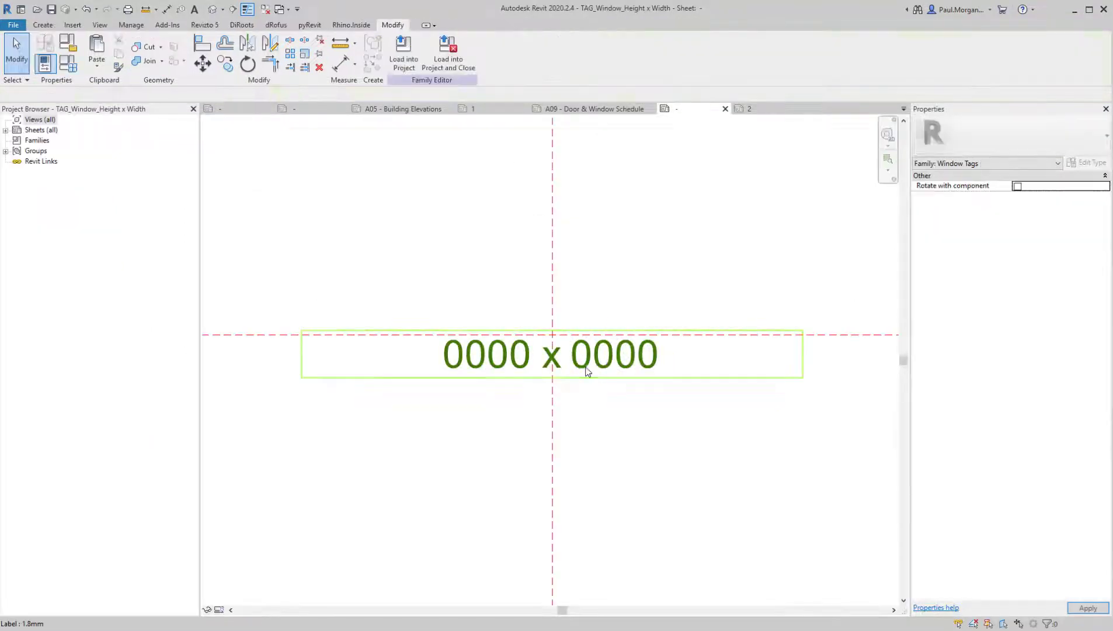
pyautogui.click(586, 374)
pyautogui.click(1097, 164)
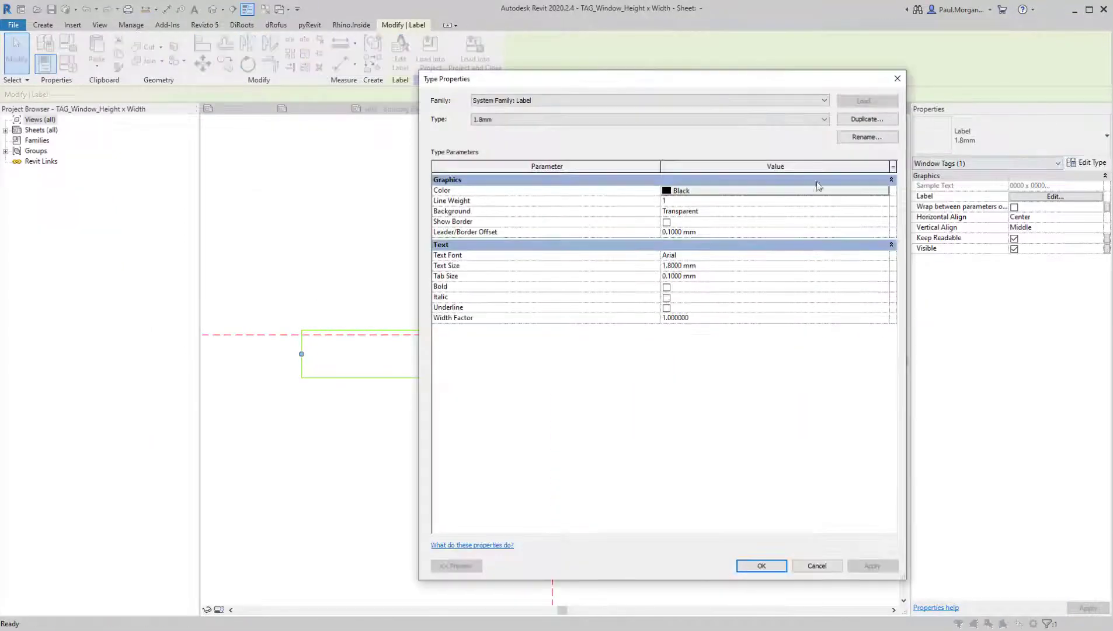
pyautogui.click(867, 137)
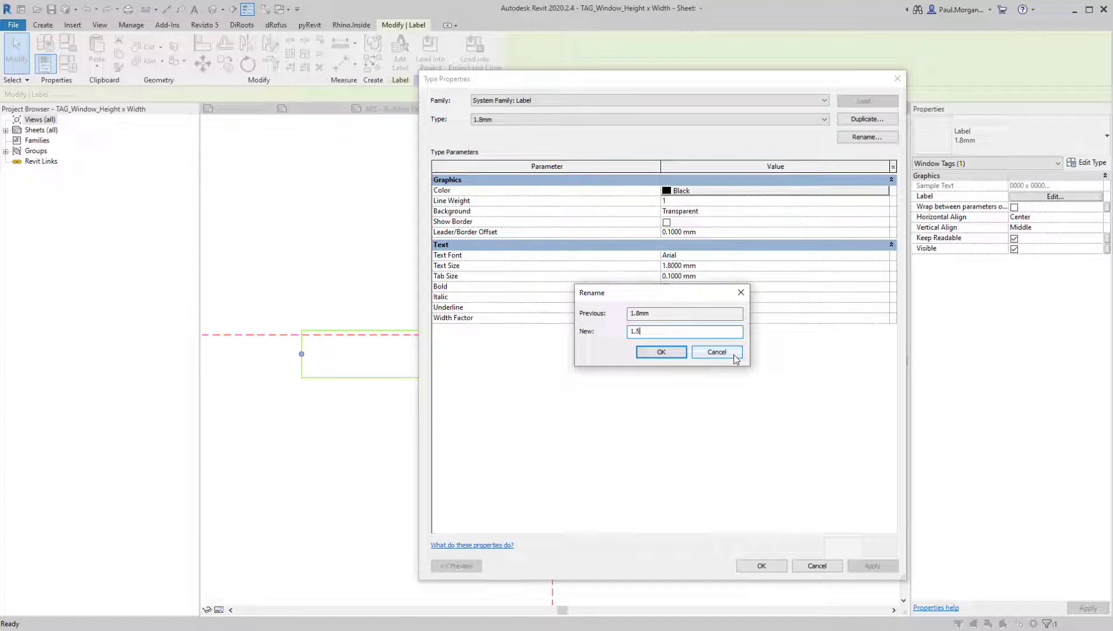
pyautogui.press('Return')
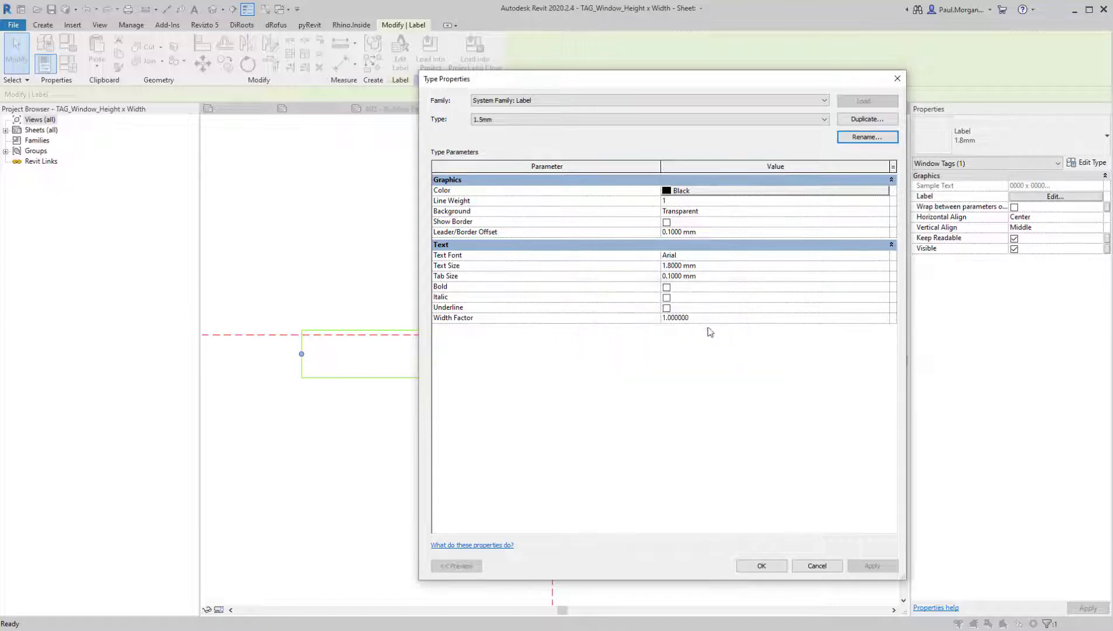
# Set the label type's text size to 1.5 mm and apply it
pyautogui.click(725, 269)
pyautogui.write('1.5')
pyautogui.press('Return')
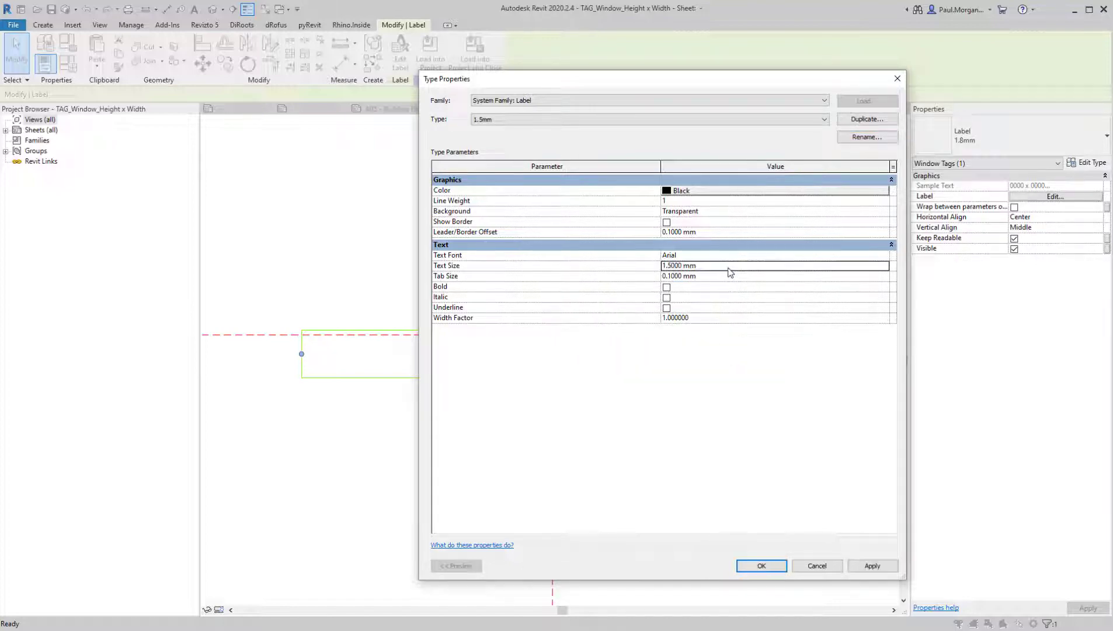
pyautogui.click(762, 565)
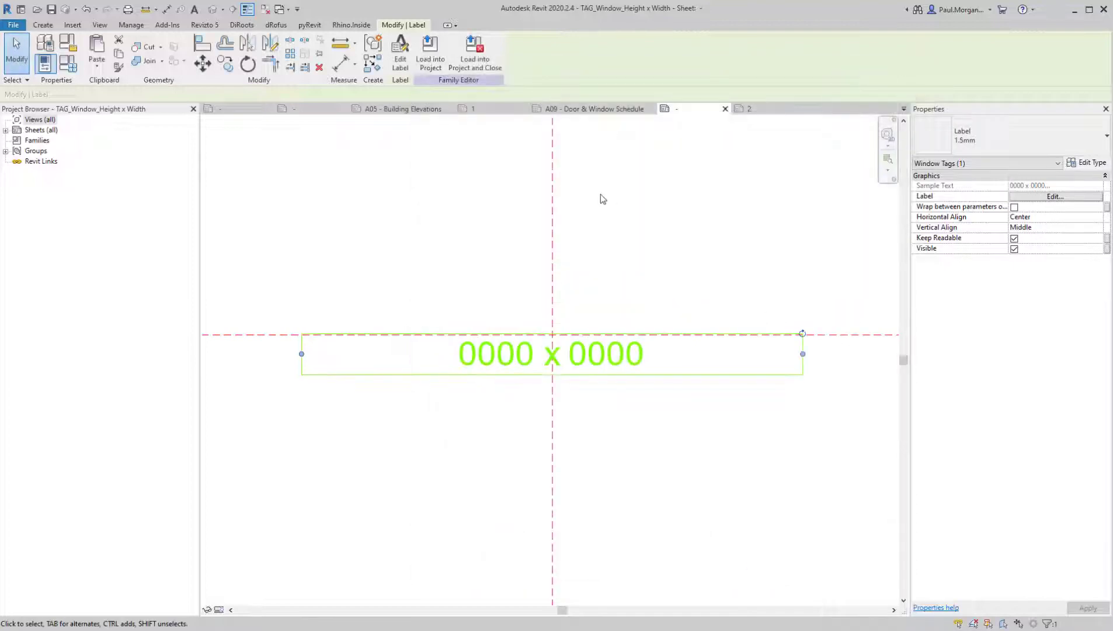
# Load the edited tag into the Class 08_AT4-Revit Two Storey Dwelling project and close the family, overwriting the existing version
pyautogui.click(475, 58)
pyautogui.click(685, 375)
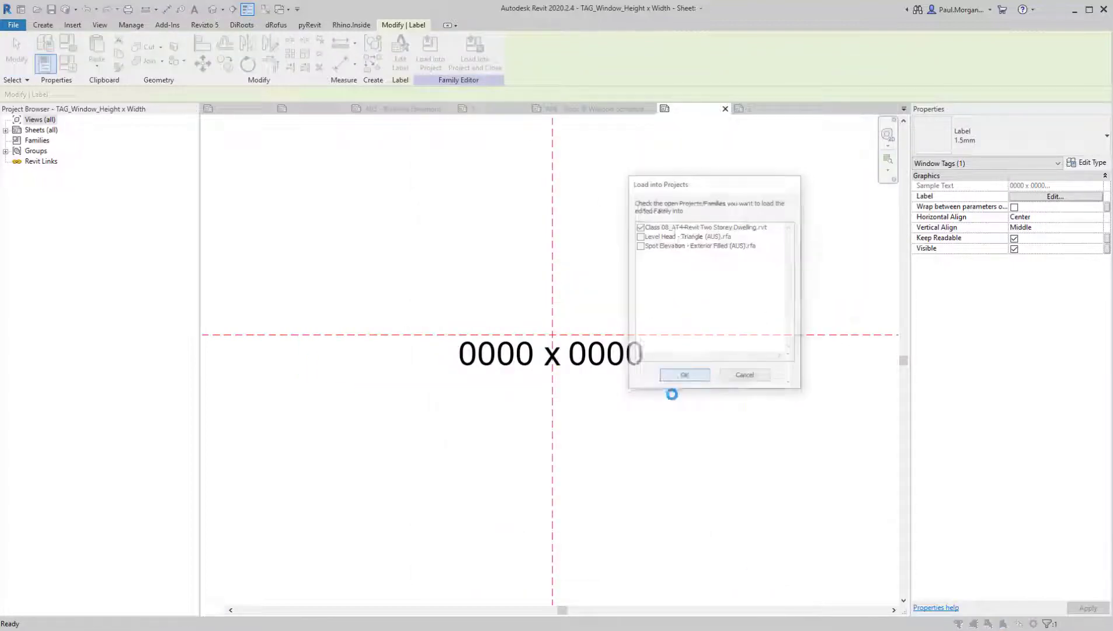
pyautogui.click(927, 299)
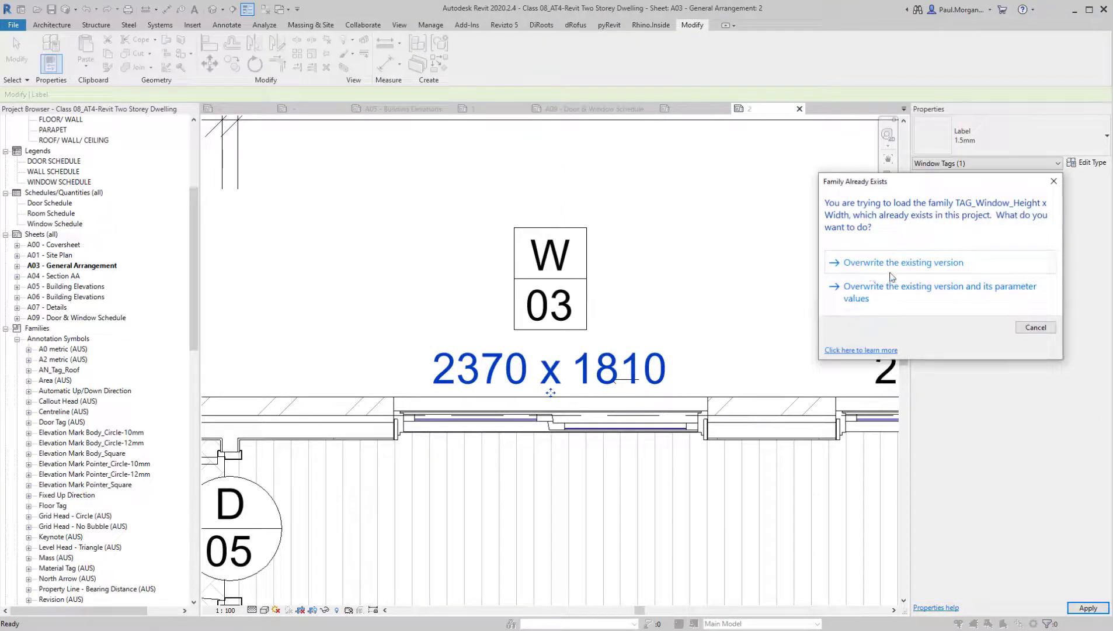
pyautogui.click(890, 271)
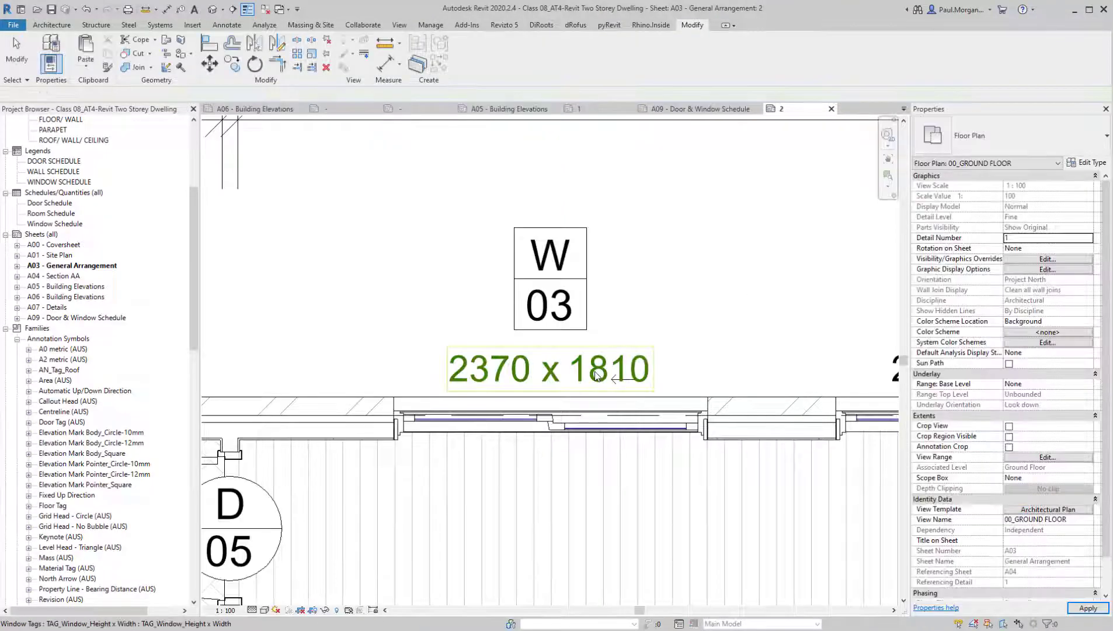
# Move the living room's W 01 number tag down so it sits below its window size tag
pyautogui.scroll(-3, 596, 374)
pyautogui.click(741, 352)
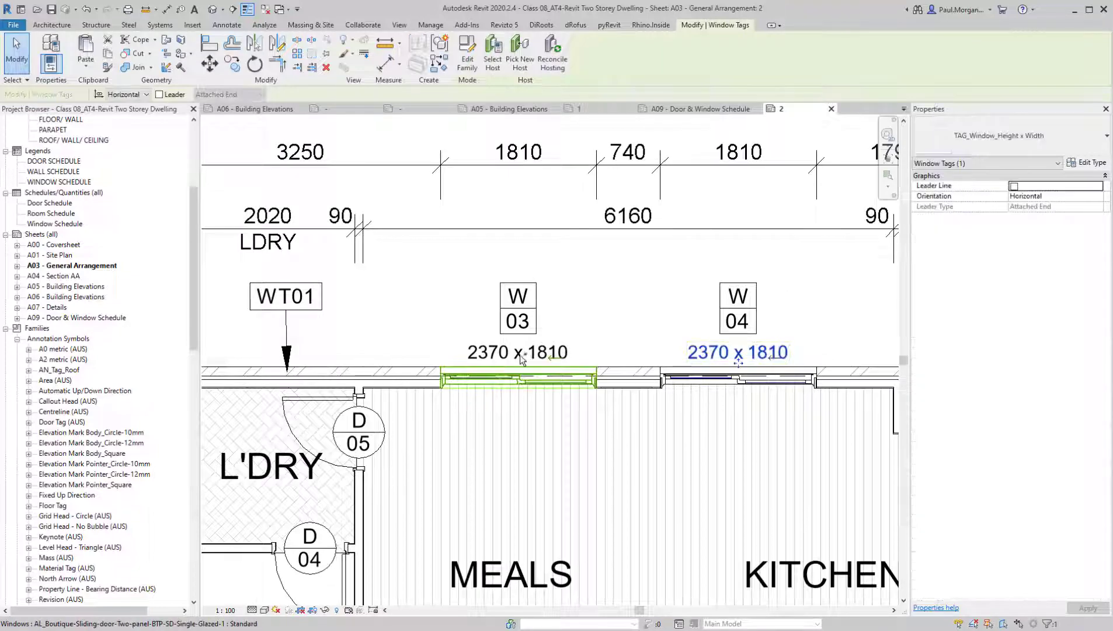
pyautogui.click(599, 323)
pyautogui.scroll(-3, 600, 318)
pyautogui.moveTo(727, 548); pyautogui.dragTo(713, 417, button='middle')
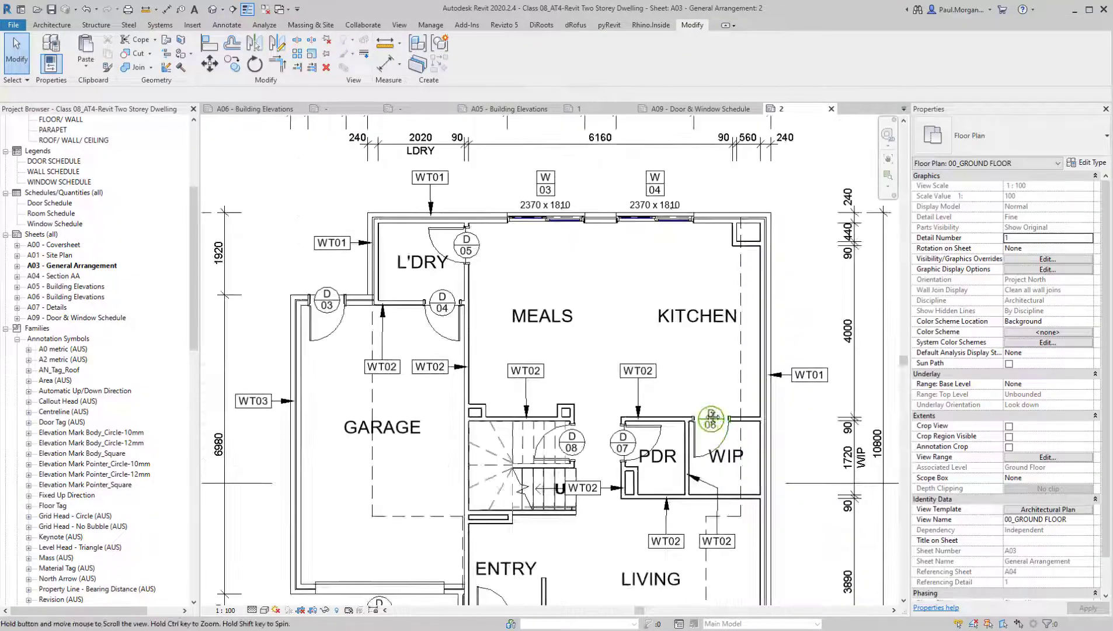
pyautogui.moveTo(696, 497); pyautogui.dragTo(716, 354, button='middle')
pyautogui.moveTo(715, 557); pyautogui.dragTo(714, 515, button='middle')
pyautogui.scroll(3, 637, 505)
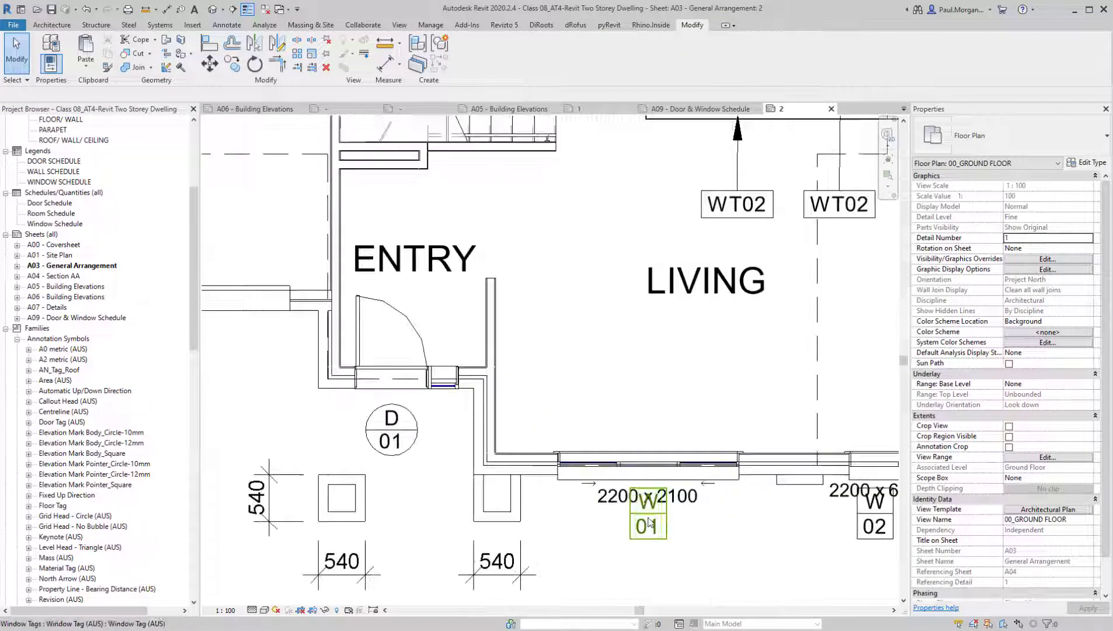
pyautogui.moveTo(649, 521); pyautogui.dragTo(656, 564)
pyautogui.moveTo(749, 559); pyautogui.dragTo(638, 532, button='middle')
# Move the W 02 number tag down so it sits clear below its size tag
pyautogui.click(763, 520)
pyautogui.click(765, 513)
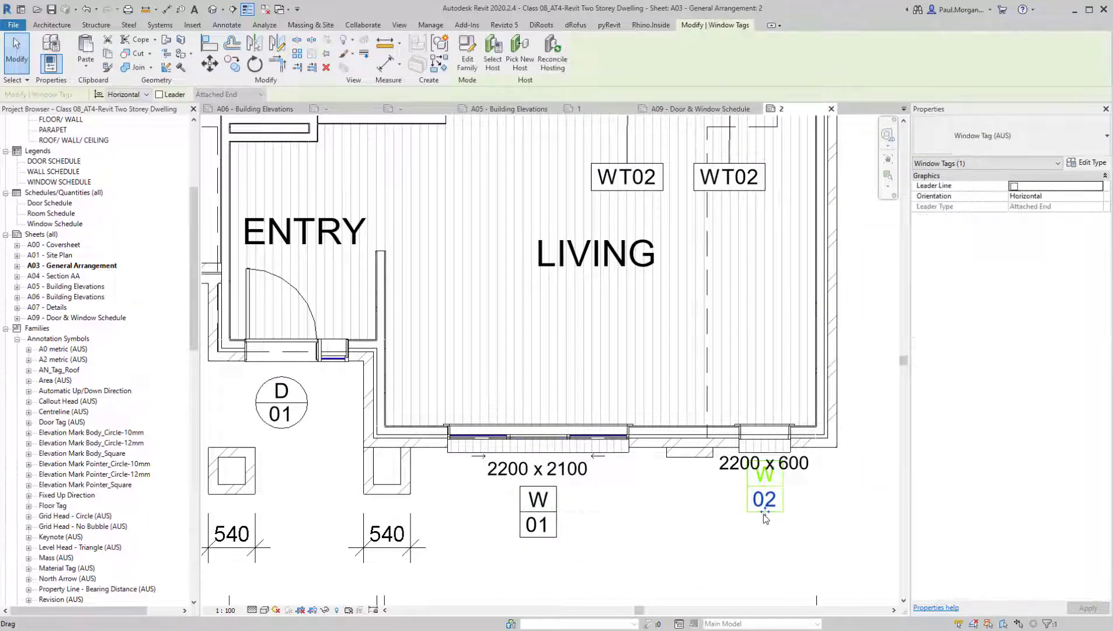
pyautogui.moveTo(766, 519); pyautogui.dragTo(765, 543)
pyautogui.click(666, 558)
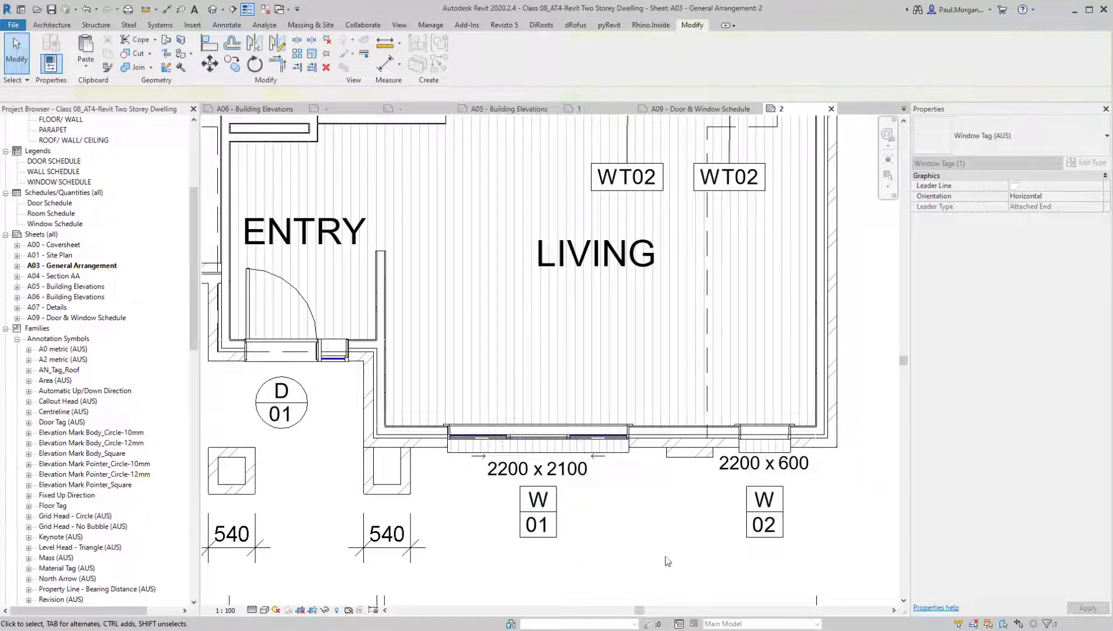
# Nudge the W 01 size tag up slightly, closer to the living room window
pyautogui.click(564, 481)
pyautogui.press('Up')
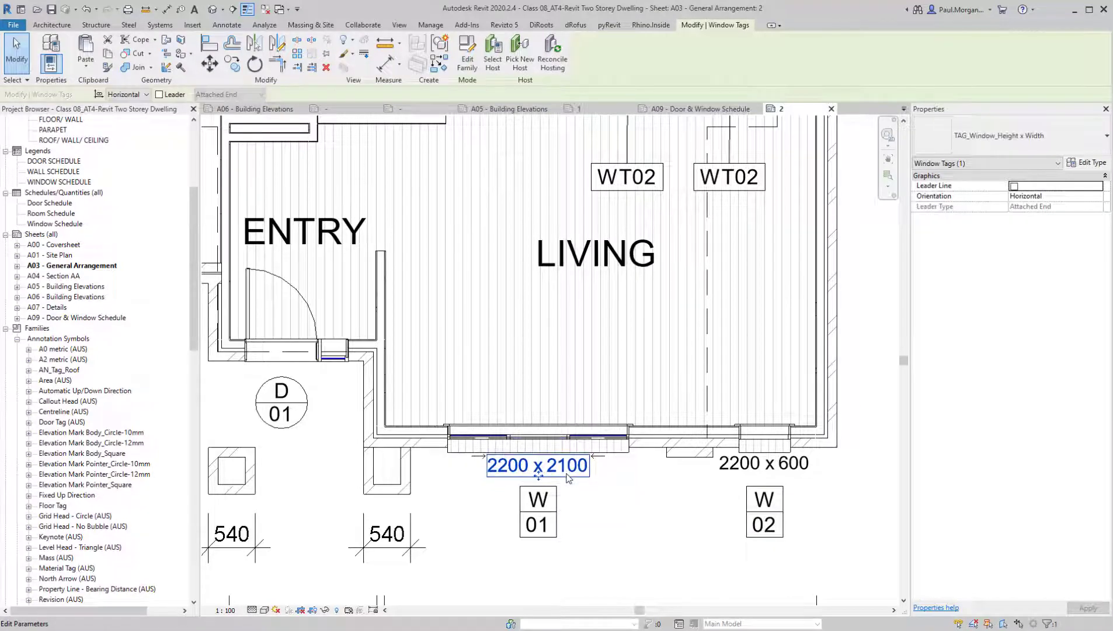
pyautogui.press('Escape')
# Activate the 01_LEVEL 01 plan viewport on sheet A03 for editing
pyautogui.scroll(-2, 575, 473)
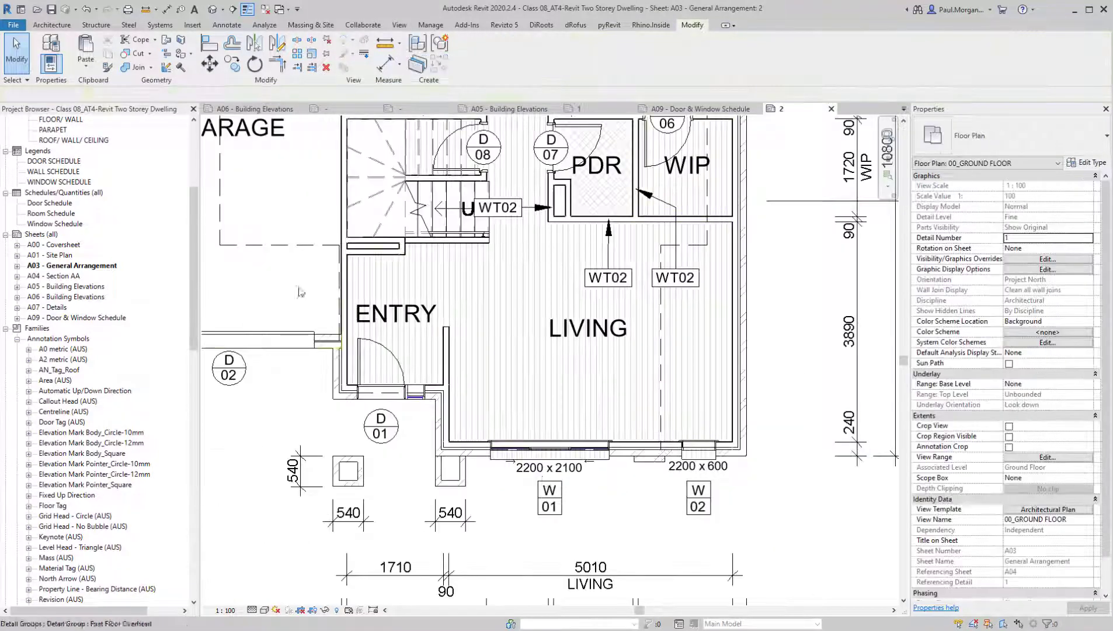
pyautogui.scroll(-6, 445, 206)
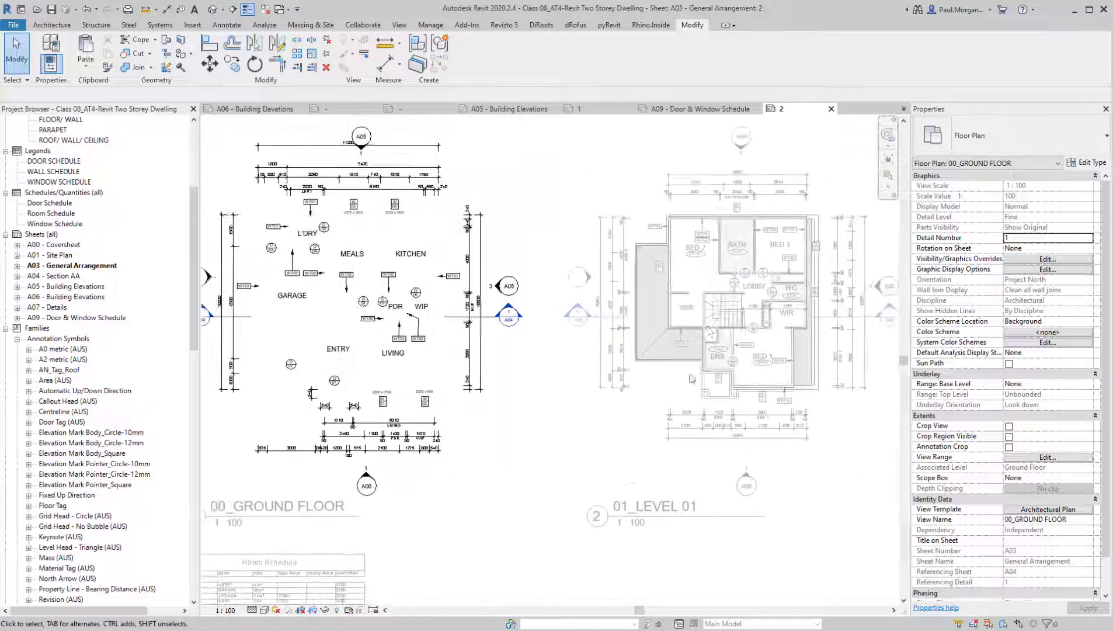
pyautogui.click(709, 332)
pyautogui.scroll(3, 709, 331)
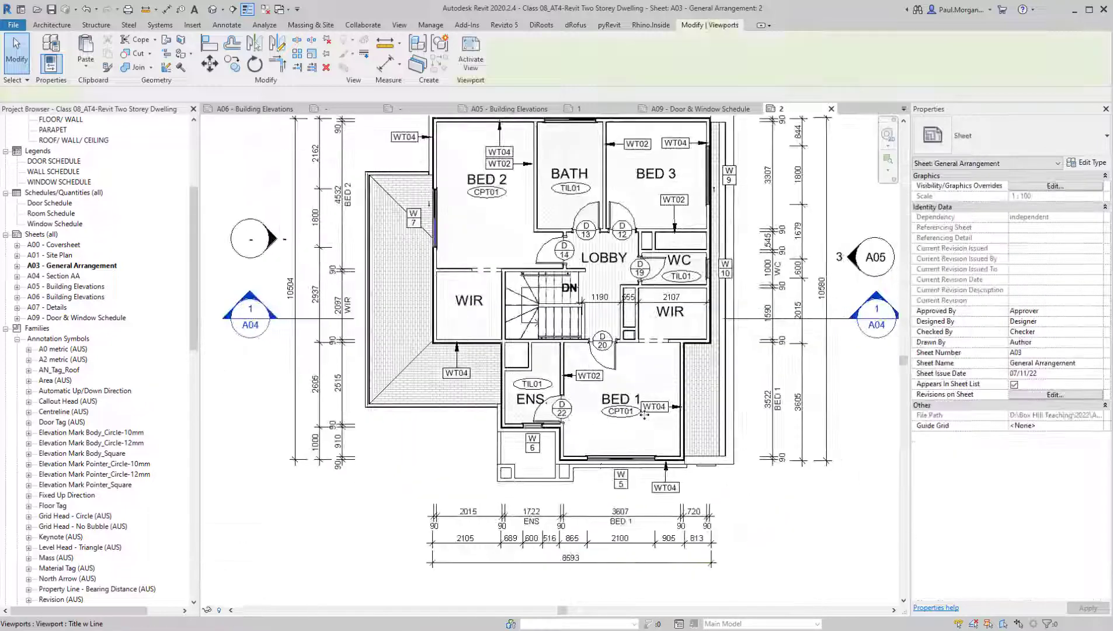
pyautogui.scroll(2, 601, 455)
pyautogui.doubleClick(659, 397)
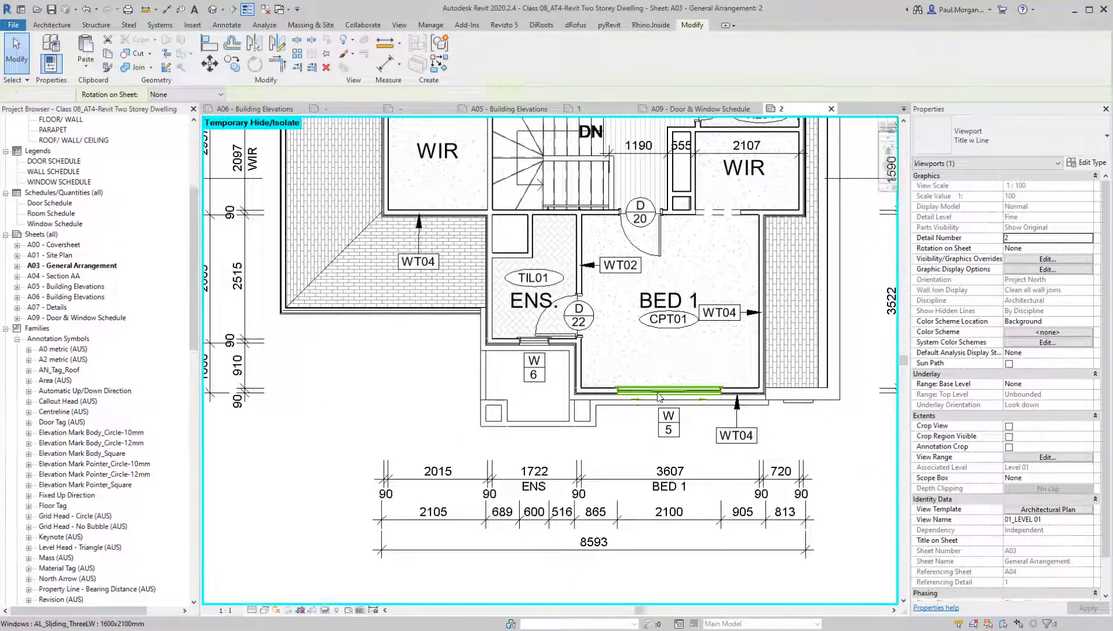
# Tag the BED 1 window W 5 with the height x width size tag
pyautogui.press('t')
pyautogui.press('g')
pyautogui.scroll(2, 659, 397)
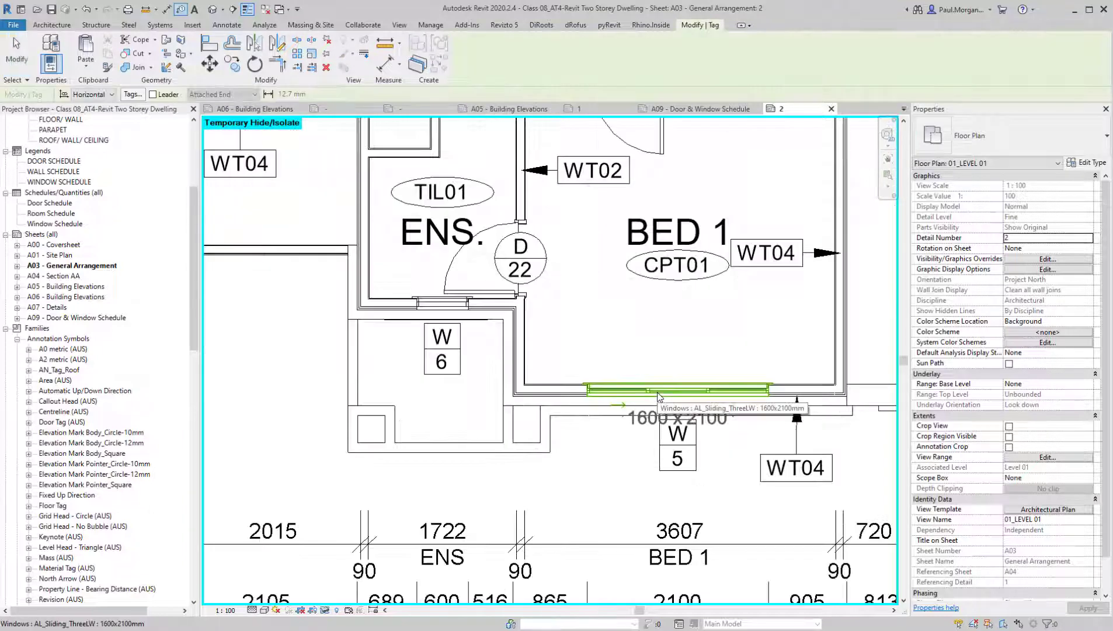
pyautogui.scroll(-3, 698, 450)
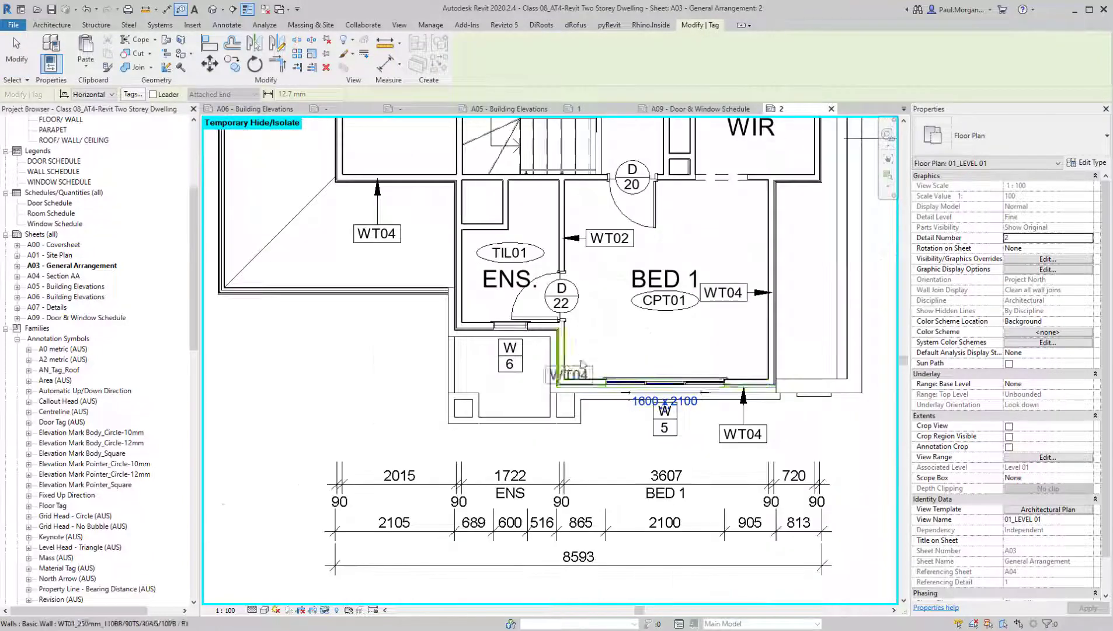
pyautogui.press('Escape')
# Move the W 5 number tag down so it no longer overlaps the window's size tag
pyautogui.click(665, 432)
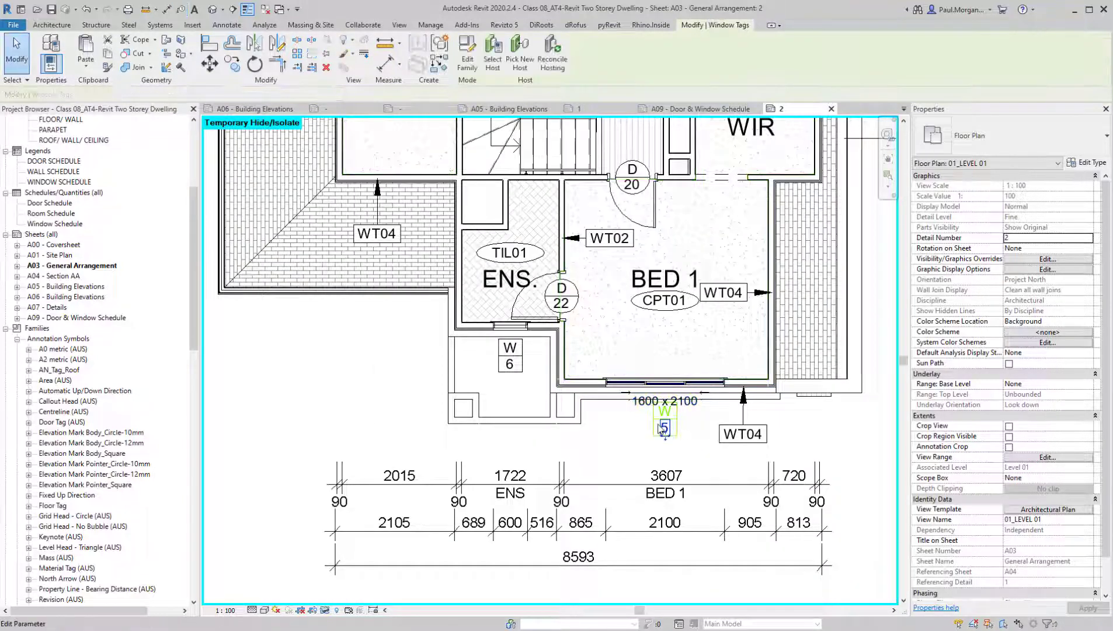
pyautogui.scroll(2, 658, 424)
pyautogui.press('ctrl')
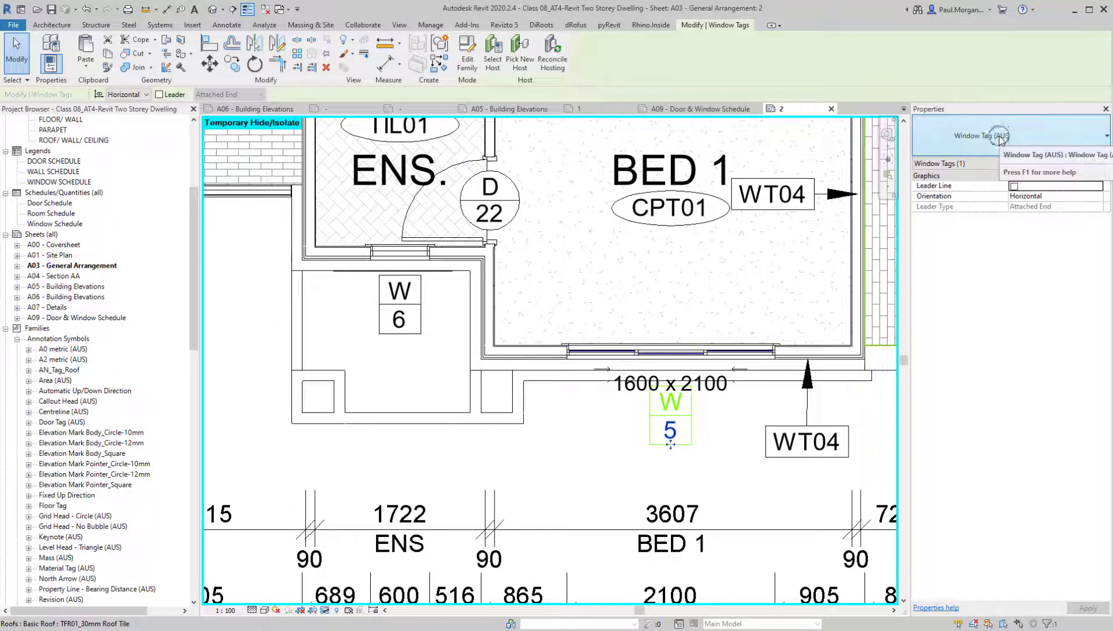
pyautogui.click(1001, 140)
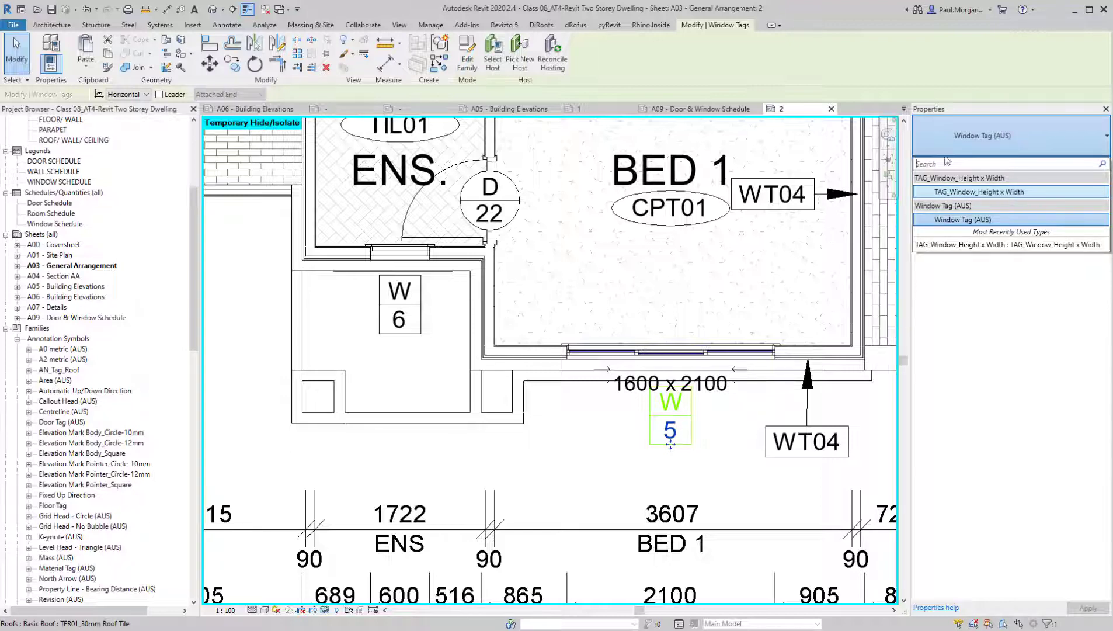
pyautogui.moveTo(671, 445); pyautogui.dragTo(672, 456)
pyautogui.click(722, 451)
pyautogui.scroll(-2, 687, 433)
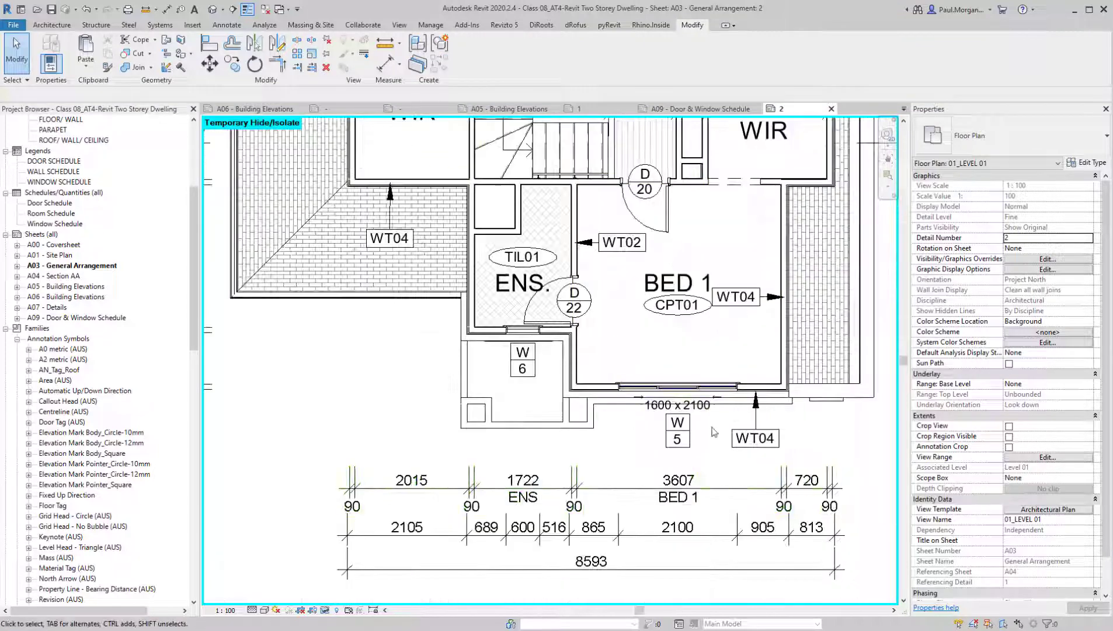
# Shift the BED 1 window's size tag up closer to the wall and bring the W 5 number tag up beneath it
pyautogui.scroll(2, 672, 404)
pyautogui.click(691, 412)
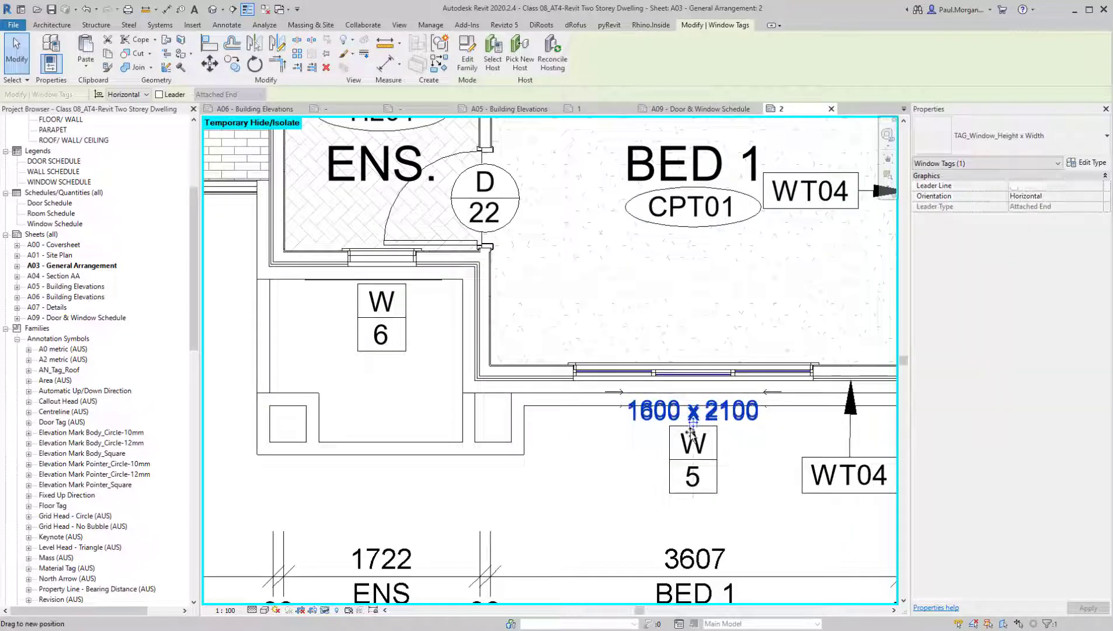
pyautogui.moveTo(690, 431); pyautogui.dragTo(695, 414)
pyautogui.click(723, 436)
pyautogui.click(694, 490)
pyautogui.moveTo(695, 492); pyautogui.dragTo(694, 476)
pyautogui.click(739, 459)
pyautogui.scroll(-4, 740, 459)
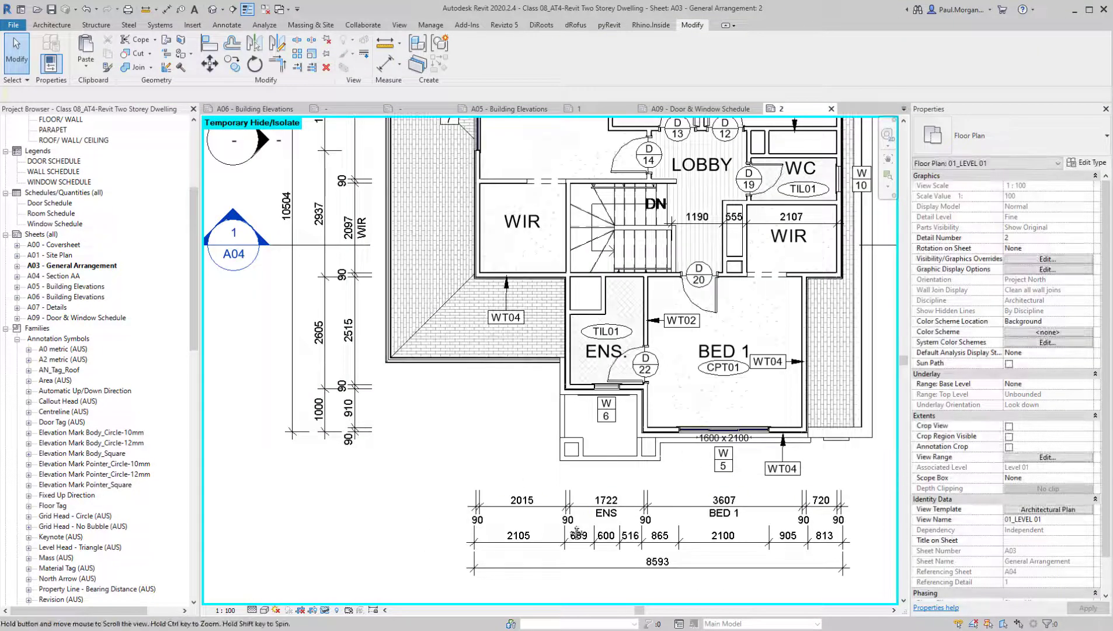
pyautogui.moveTo(577, 533); pyautogui.dragTo(526, 558, button='middle')
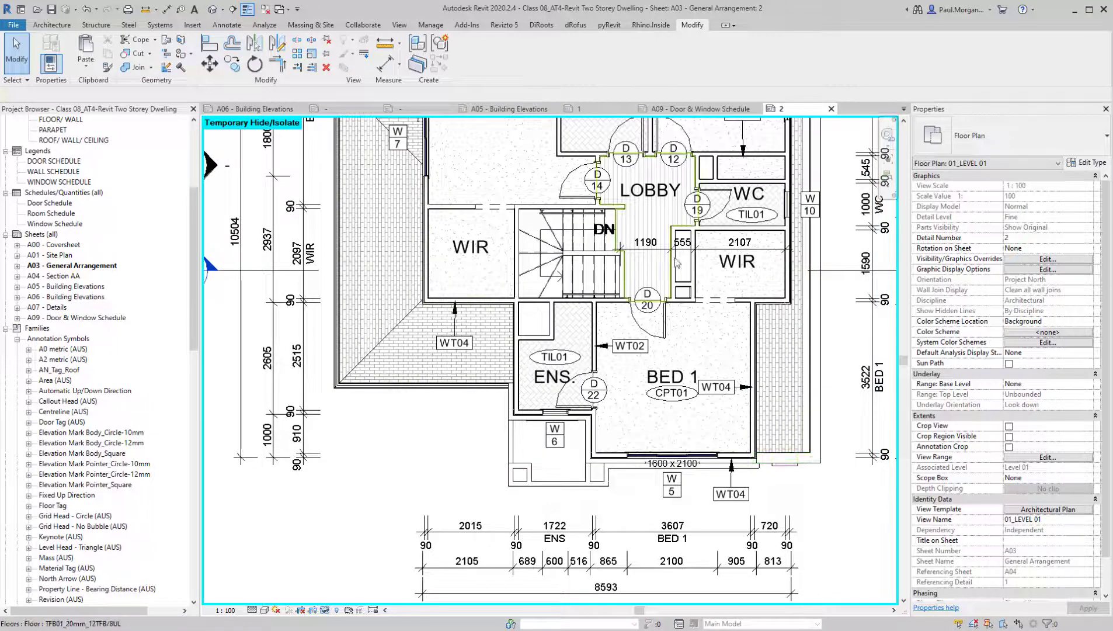